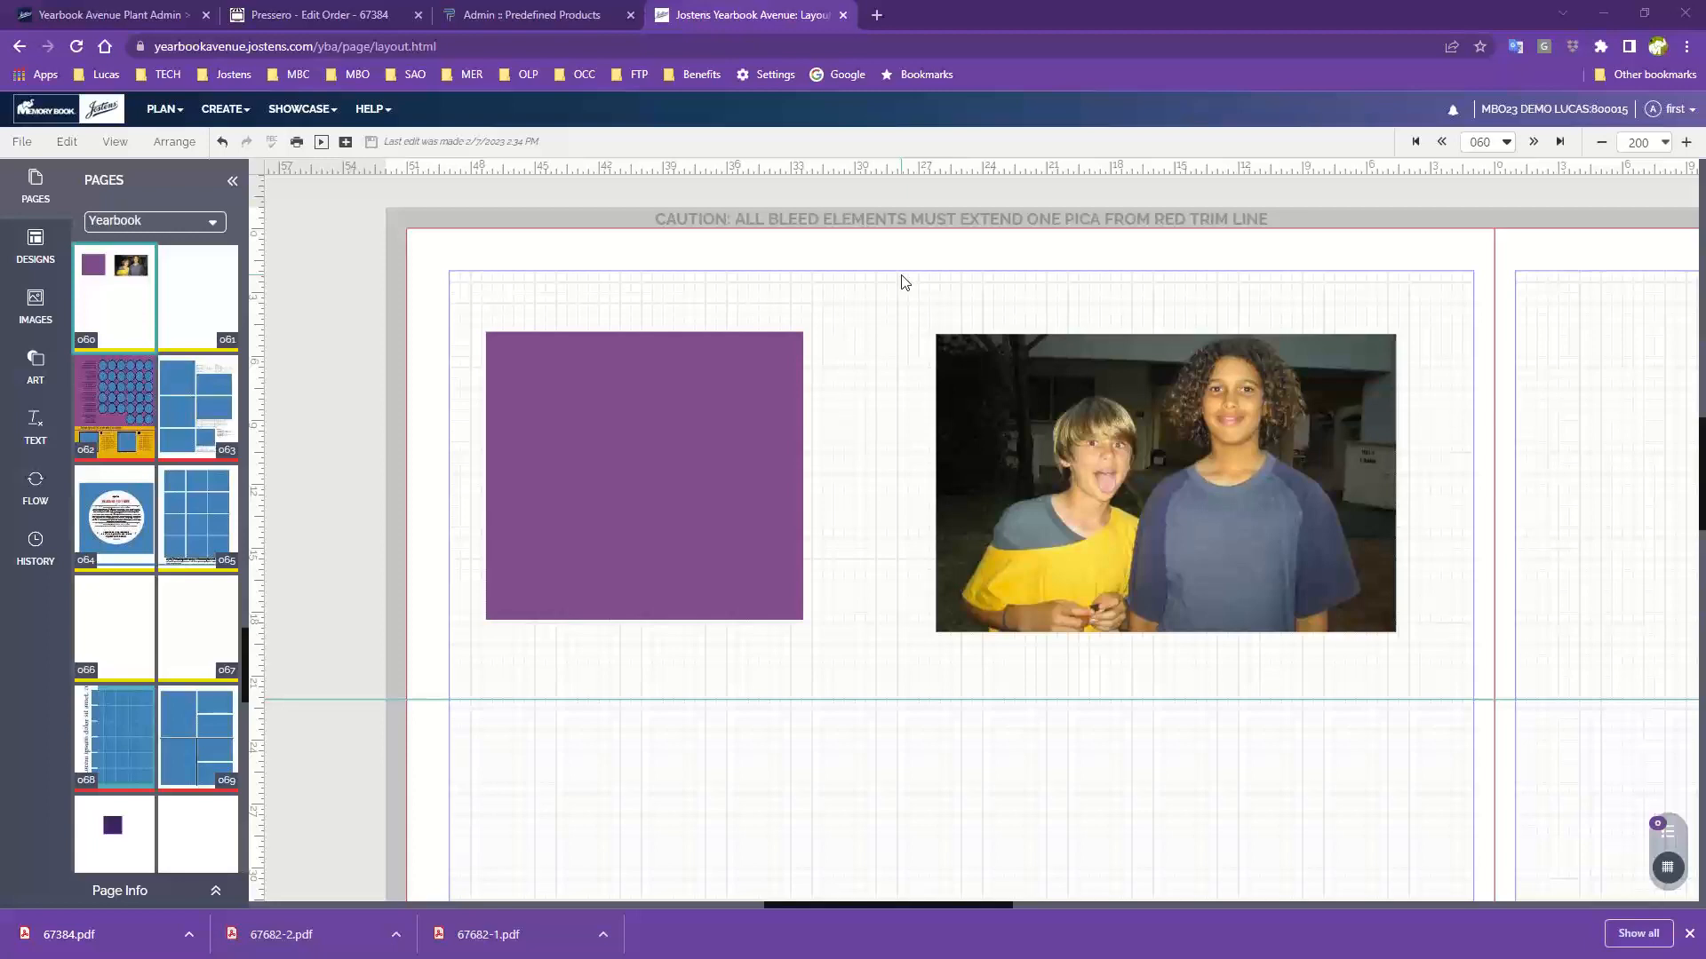
- Move the purple square up to page 060's top bleed edge, then shift it slightly right along that edge
left_click_drag(692, 450, 675, 322)
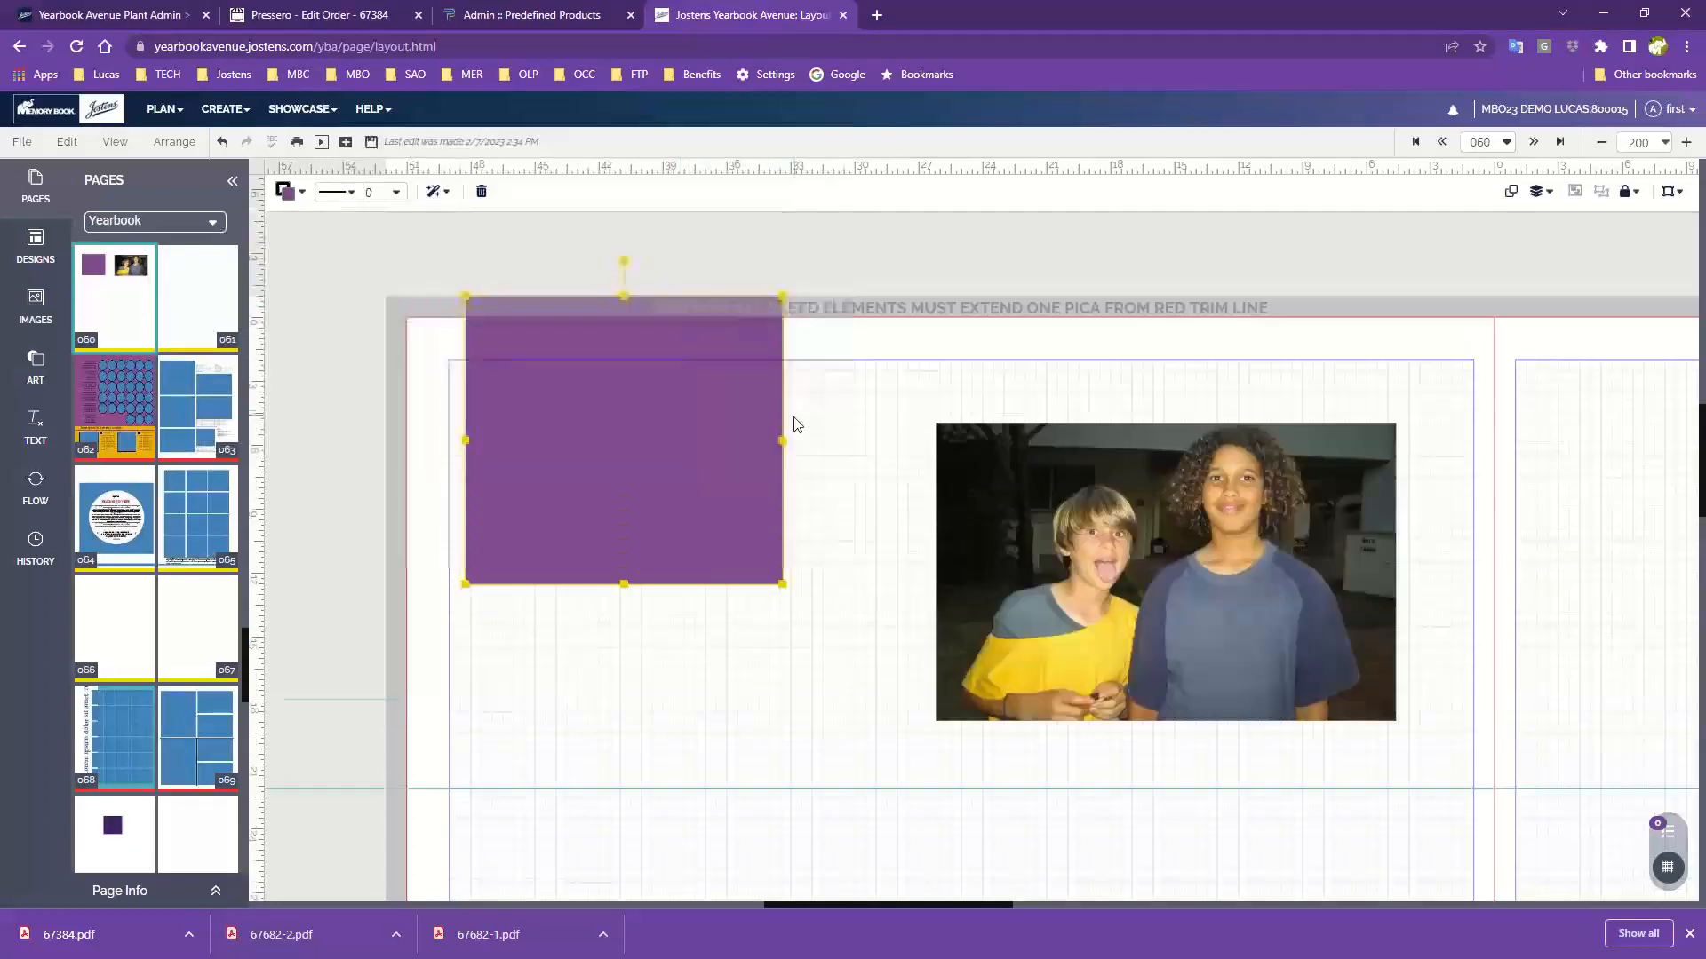
scroll(797, 425, "up", 1)
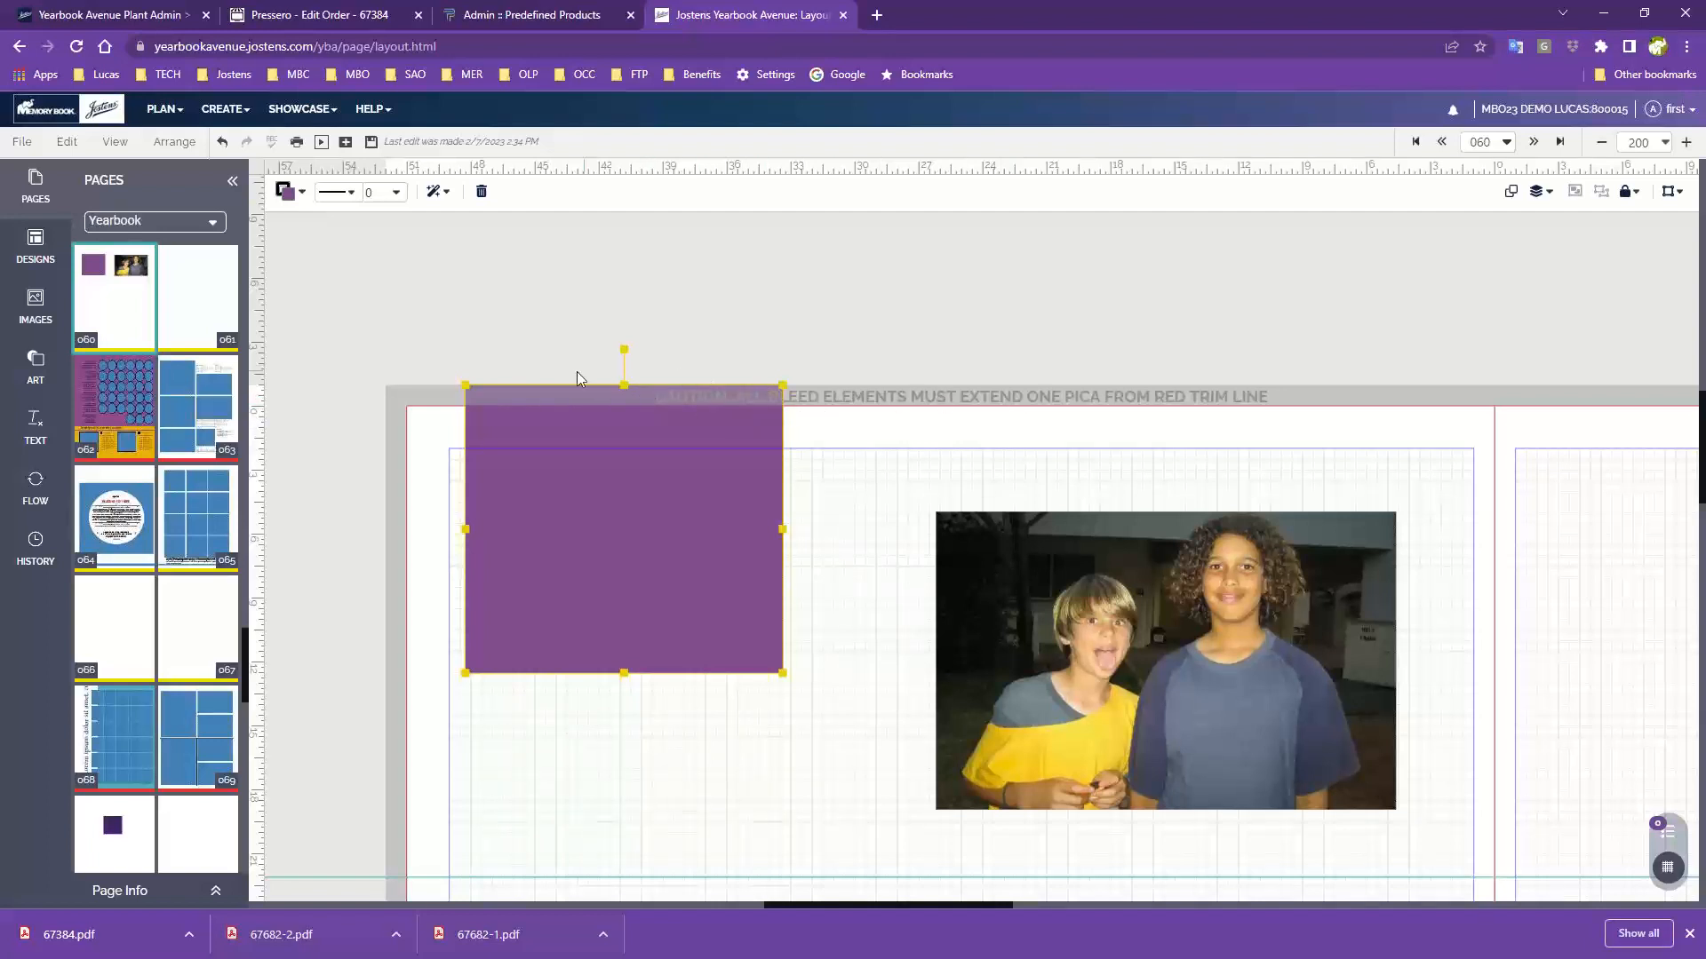
left_click_drag(651, 509, 685, 503)
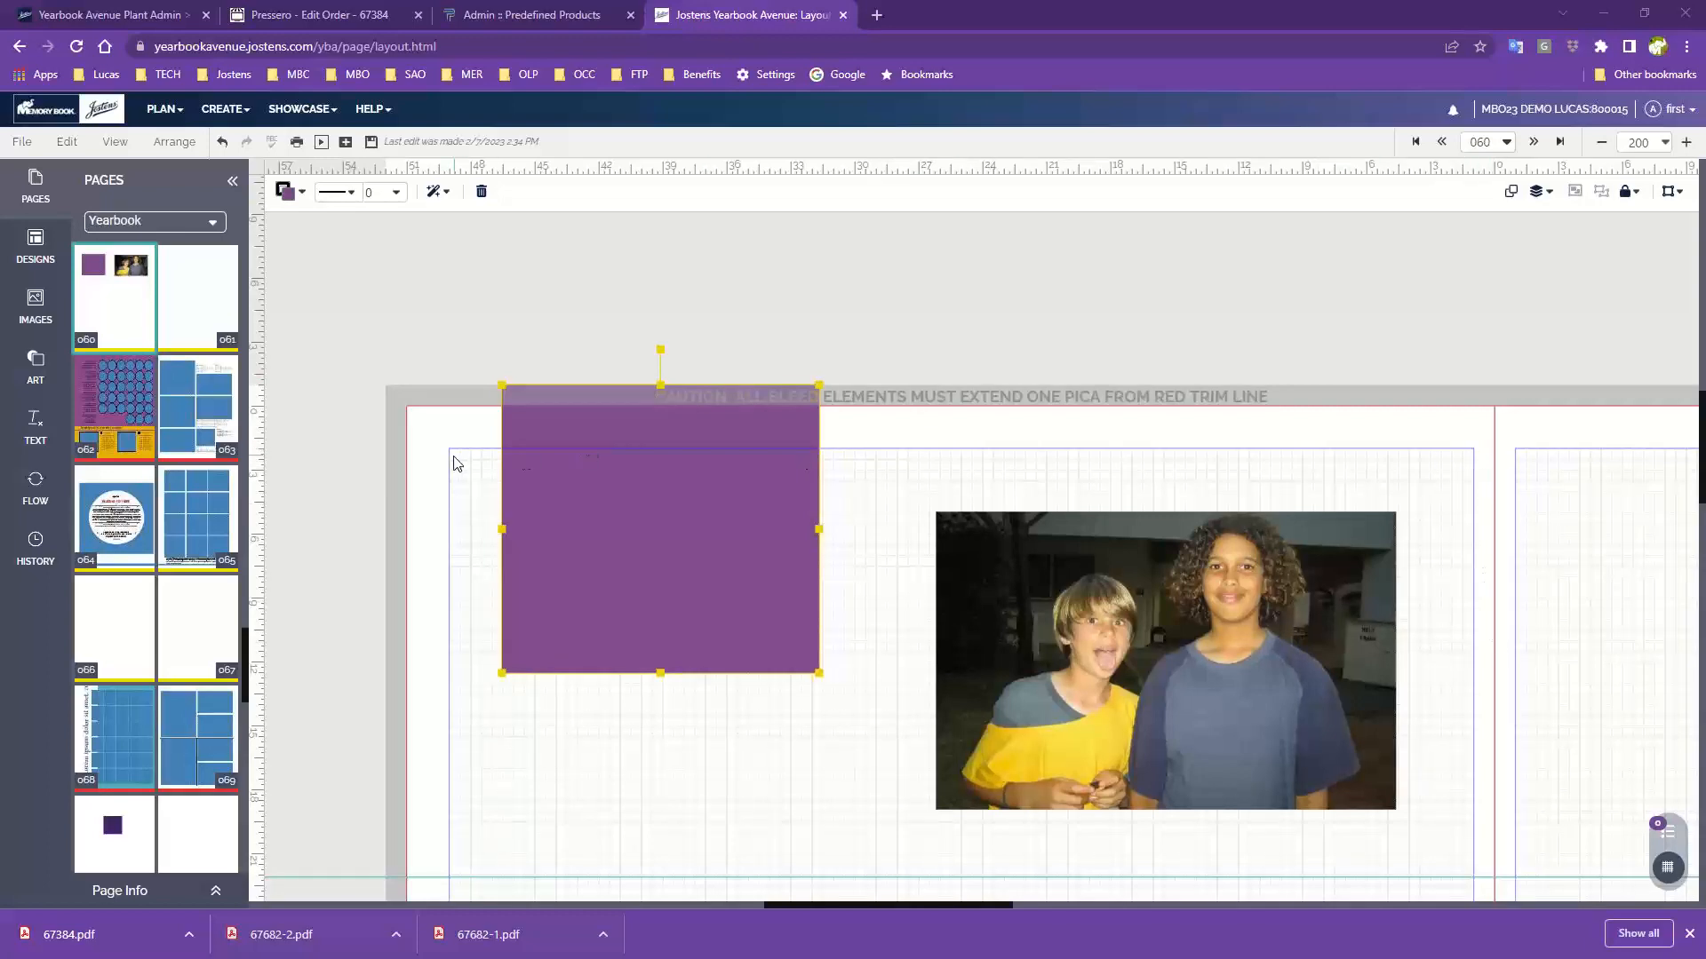
- Move the purple square down onto the top margin, out to the upper-left bleed corner, and back inside the page margins
scroll(462, 767, "down", 2)
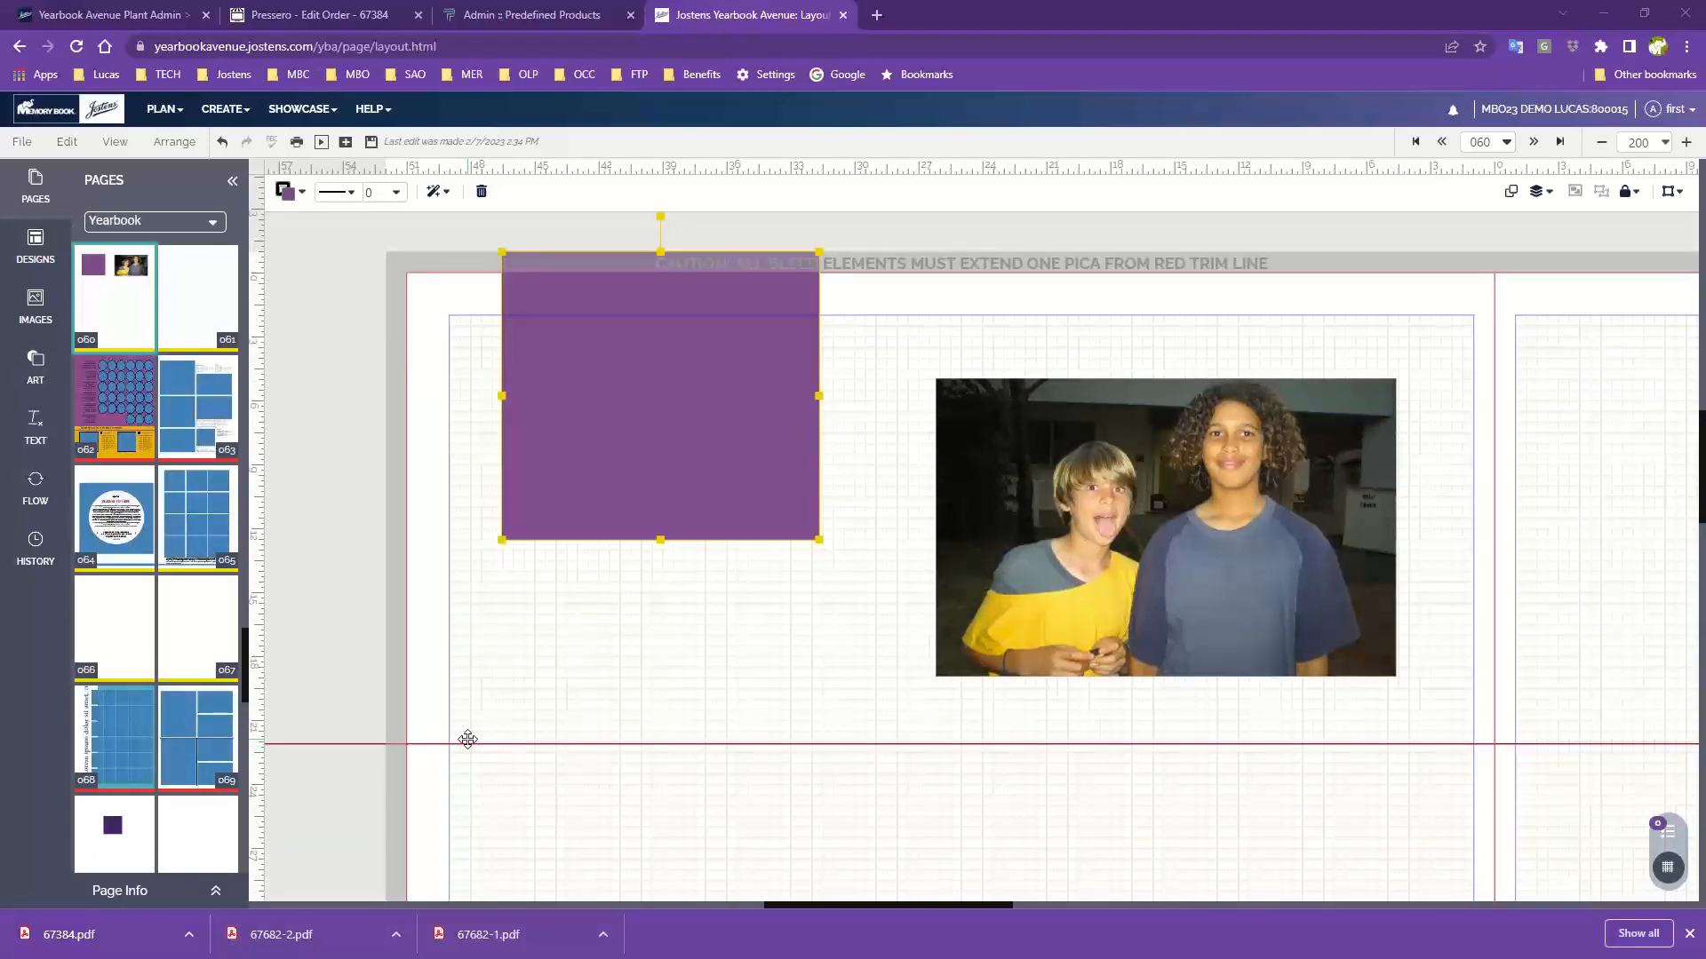
scroll(467, 739, "up", 4)
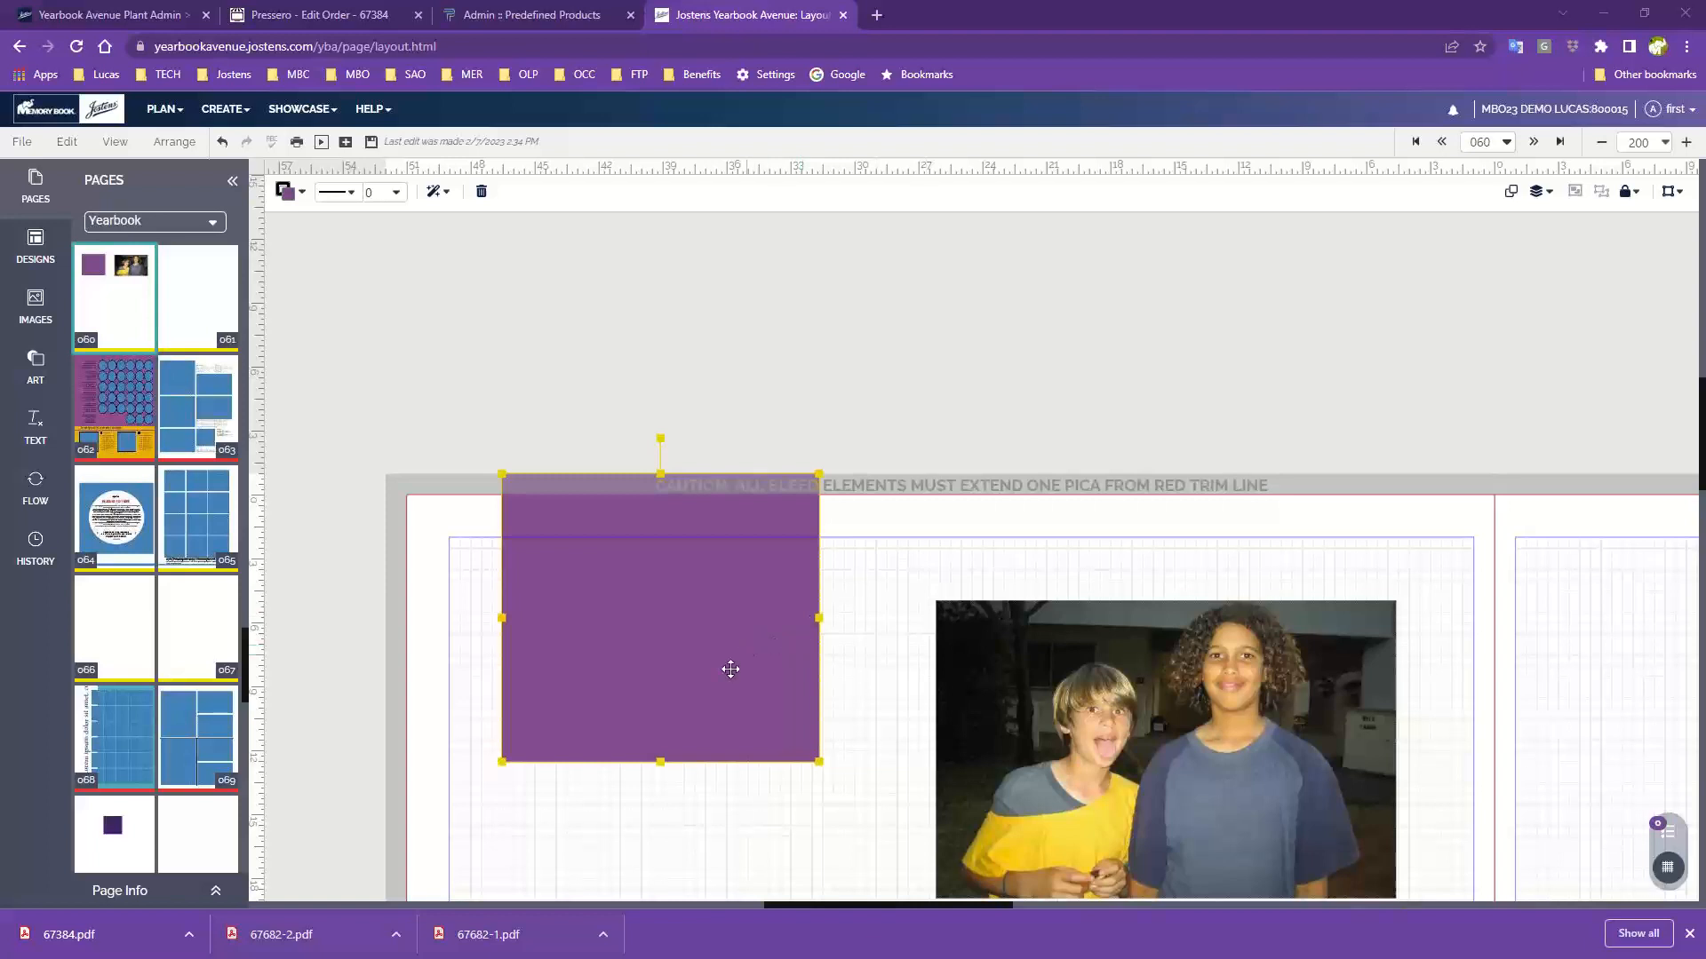
left_click_drag(702, 631, 752, 672)
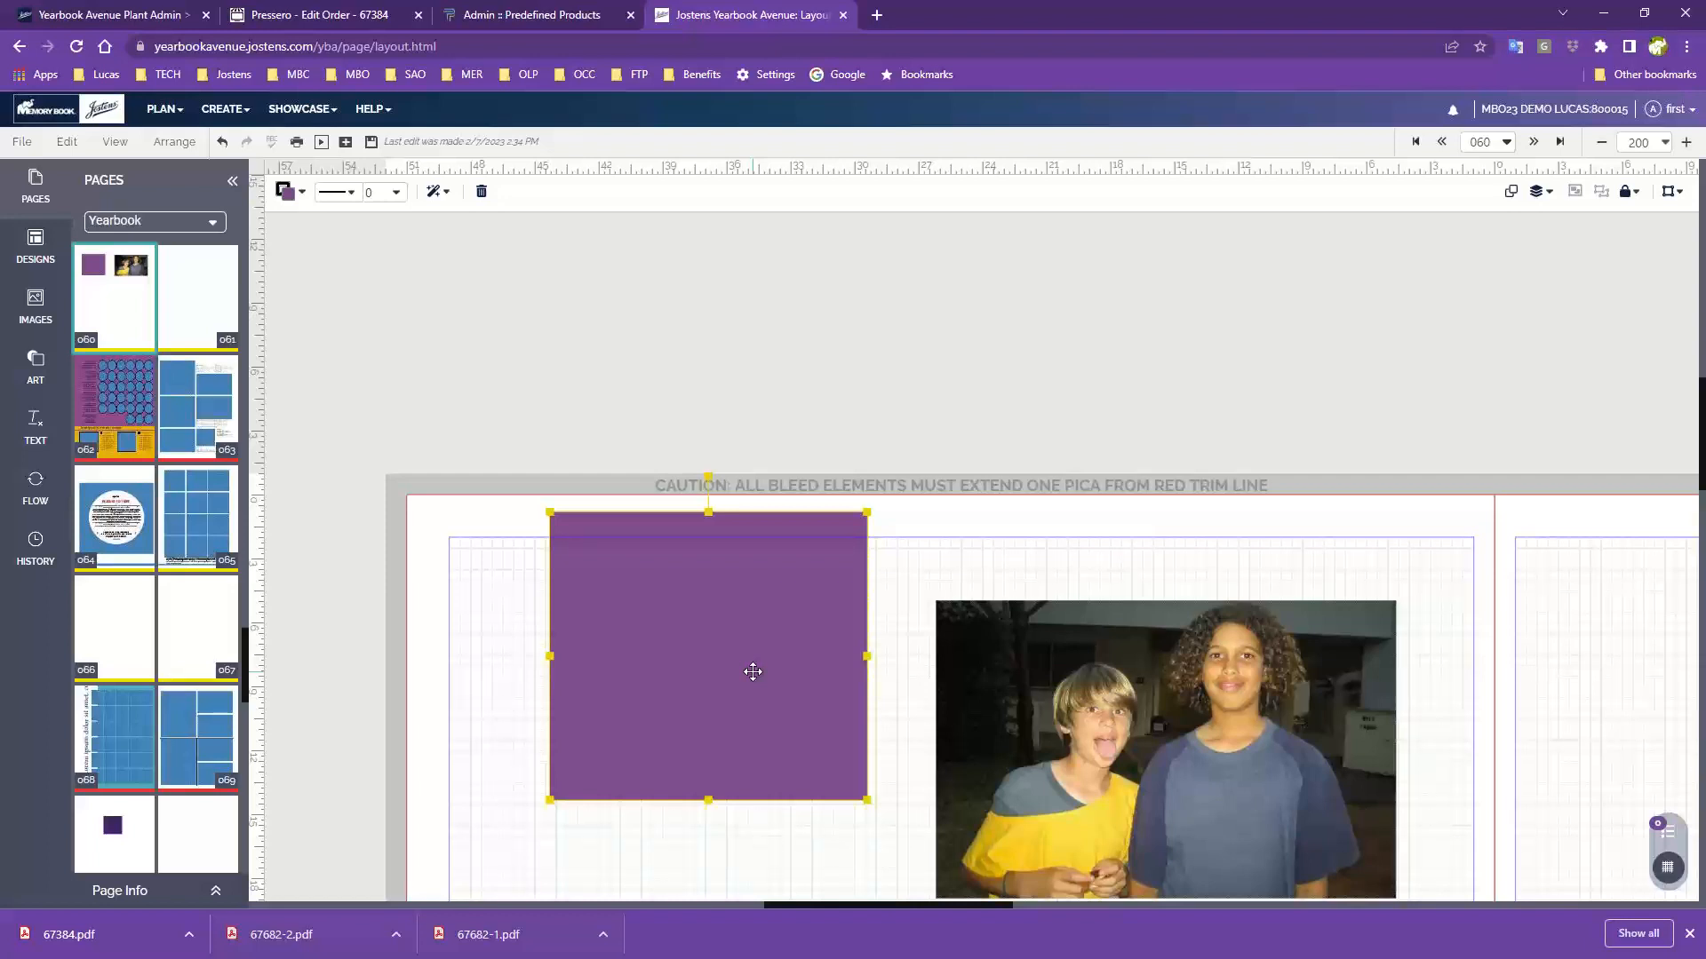
left_click_drag(753, 671, 752, 672)
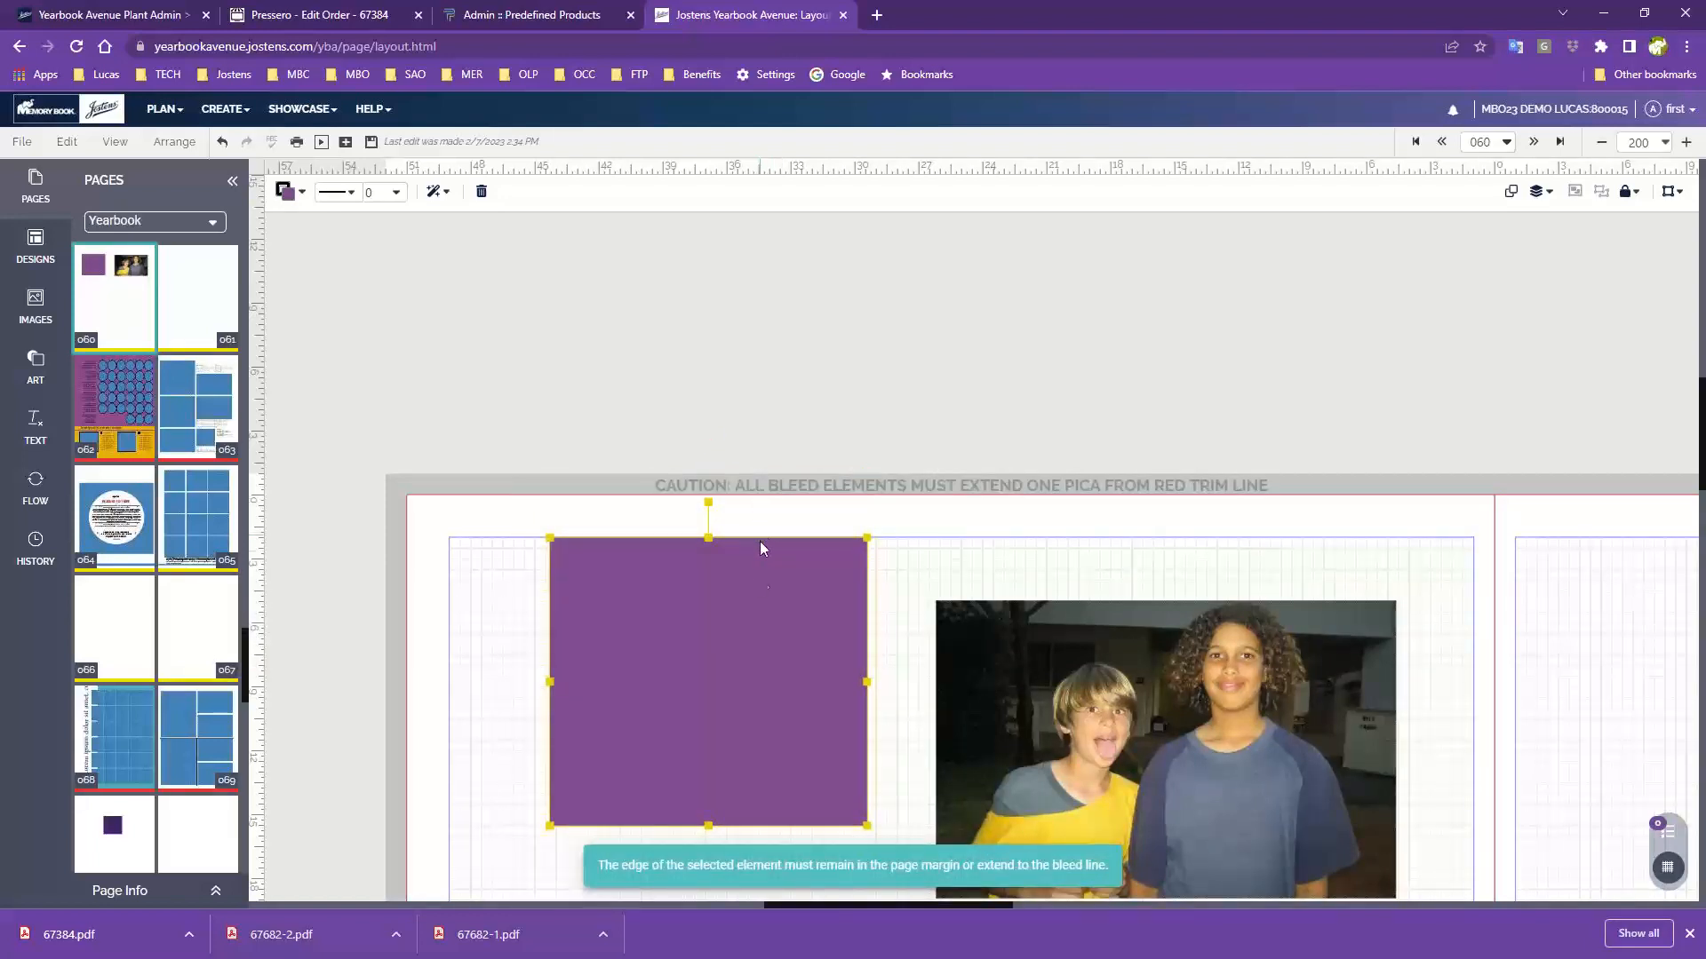
left_click_drag(752, 614, 472, 601)
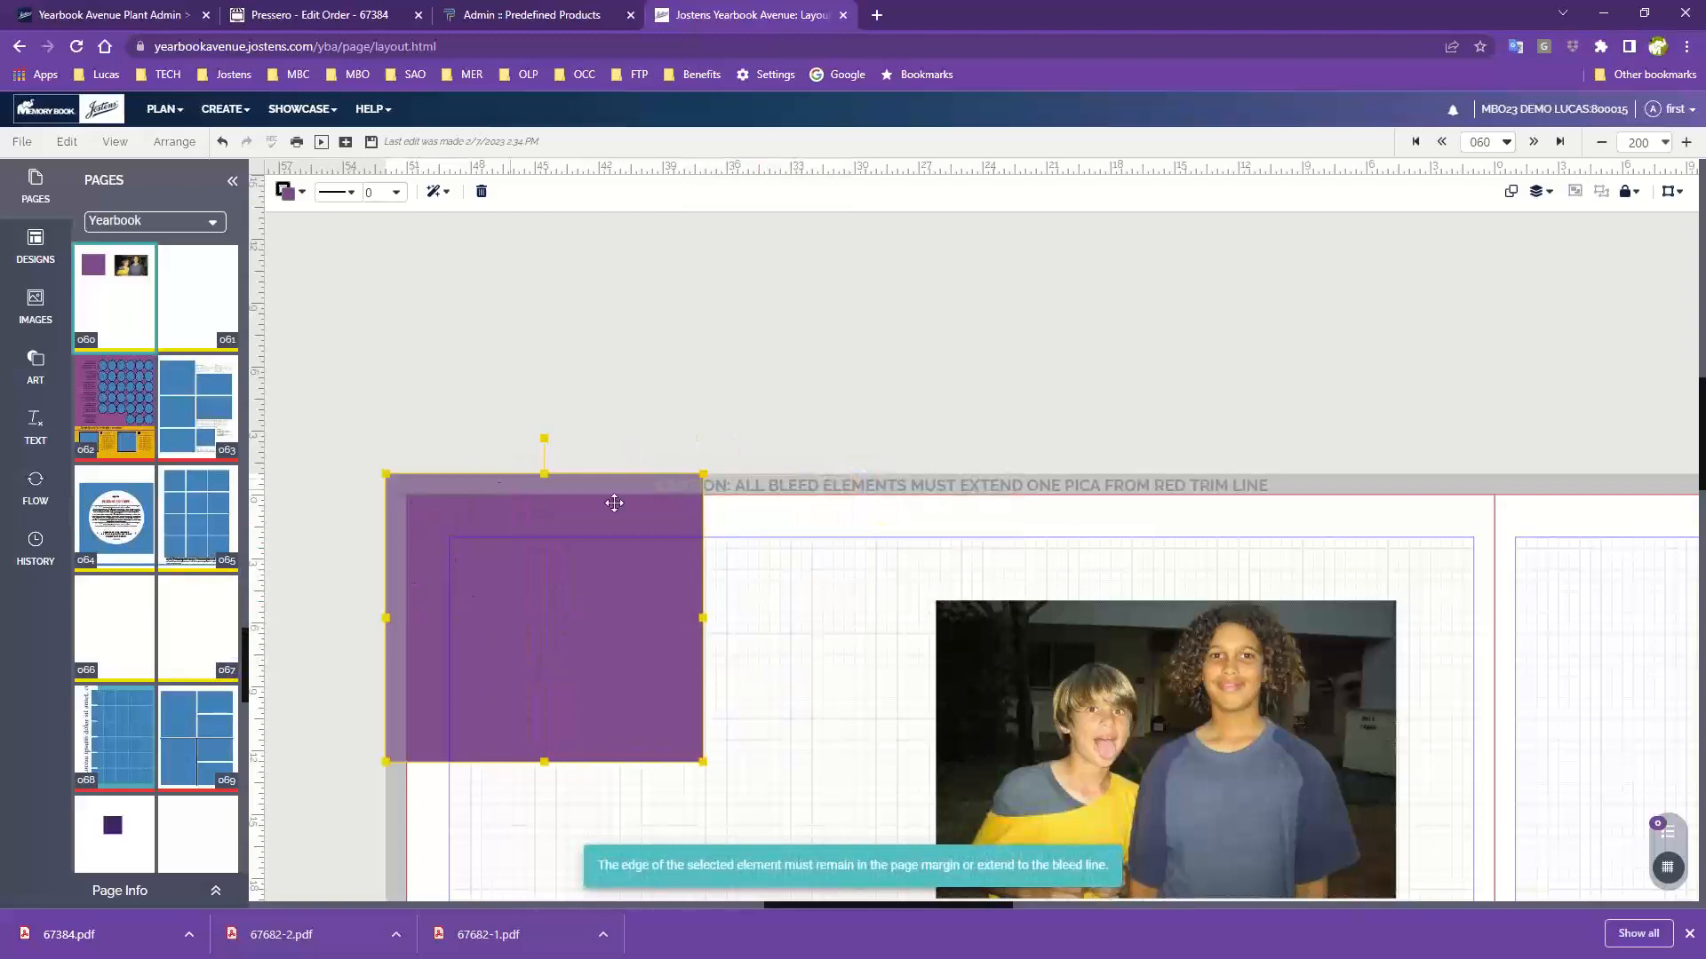
left_click_drag(517, 719, 651, 738)
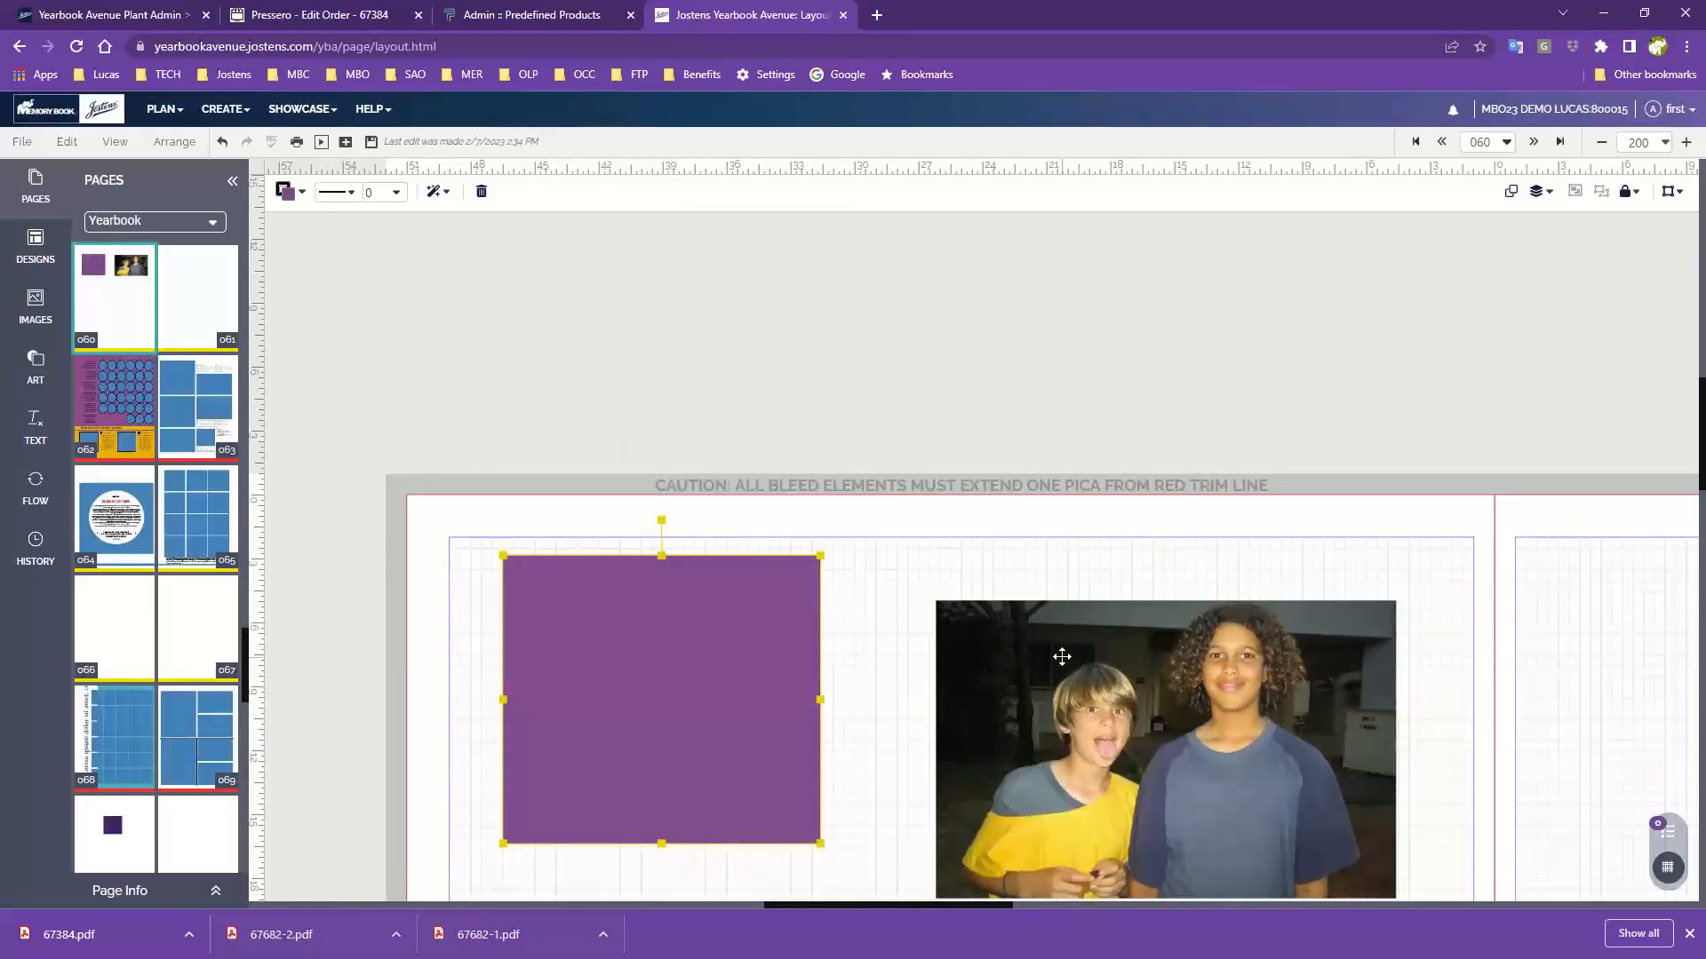
- Move the photo of the two kids up until its top edge reaches page 060's bleed edge
scroll(1063, 655, "down", 1)
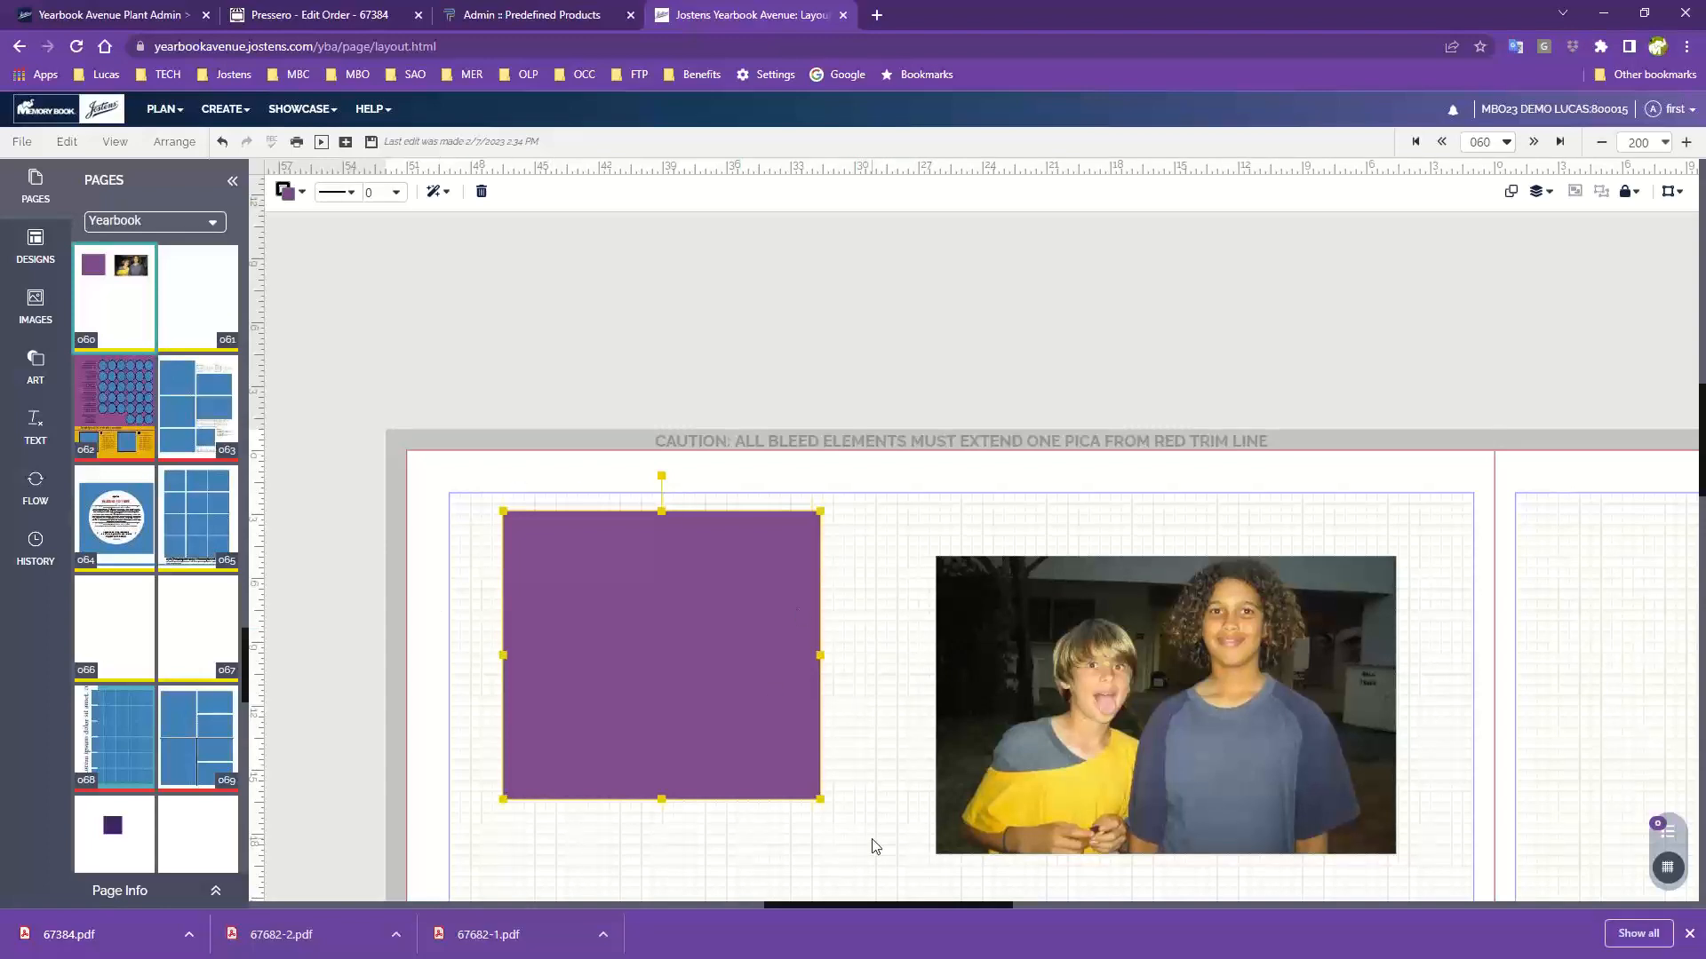
left_click_drag(1226, 716, 1209, 664)
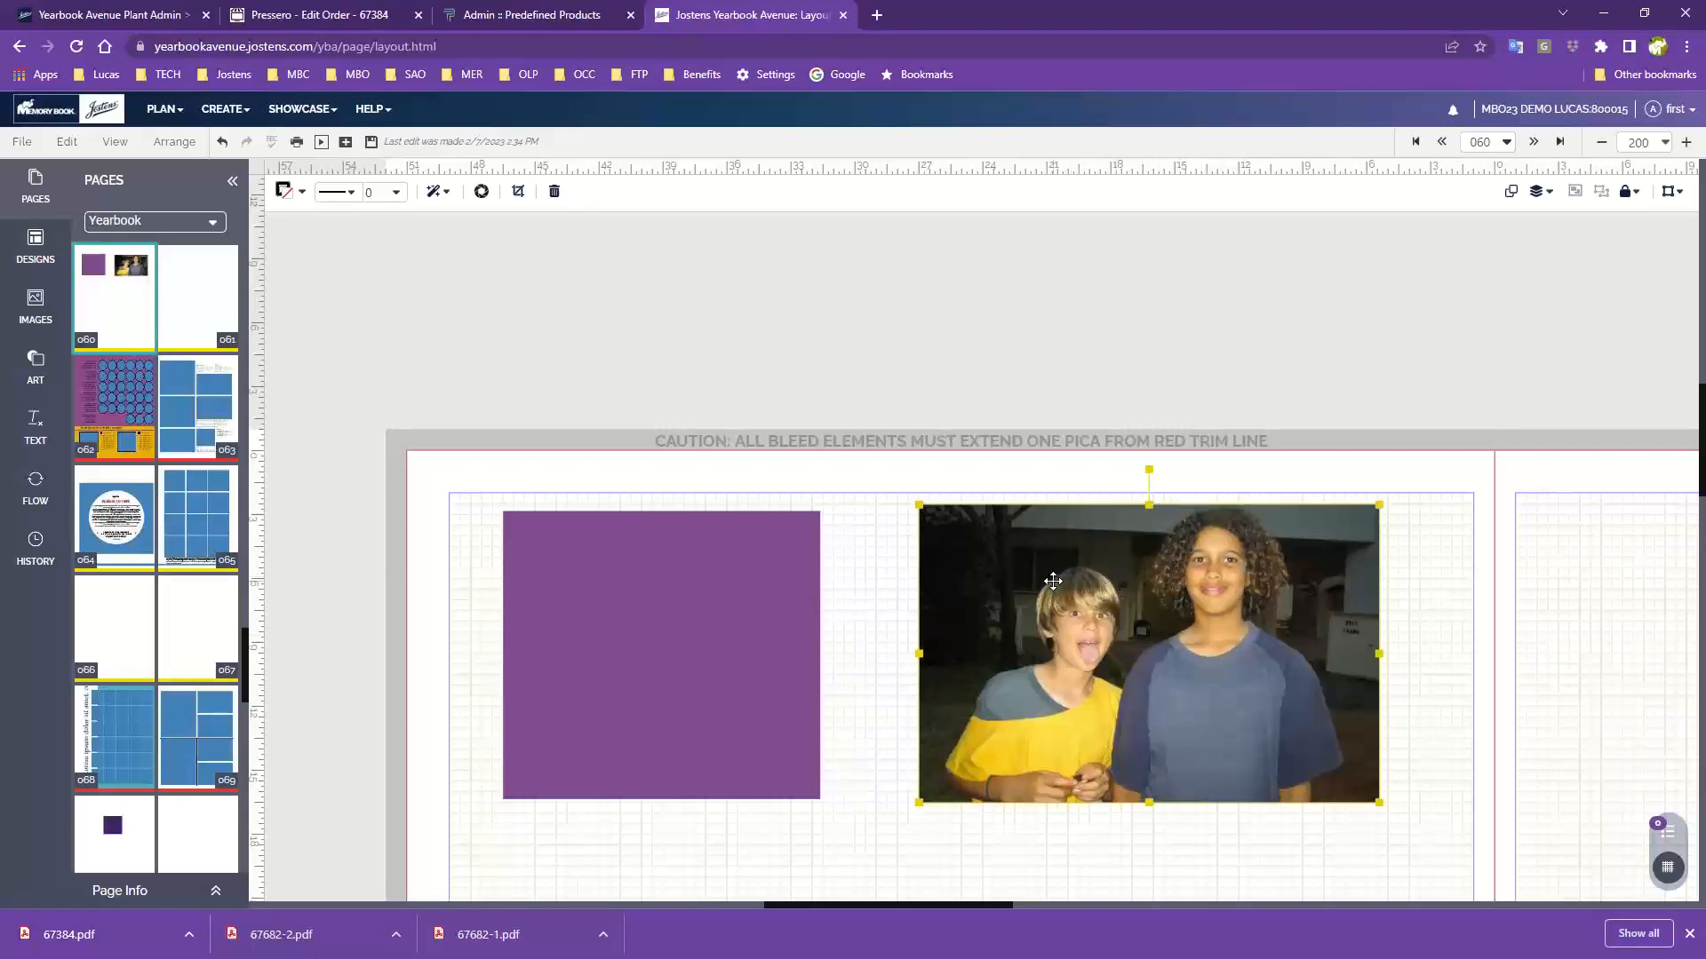
left_click_drag(1152, 673, 1145, 573)
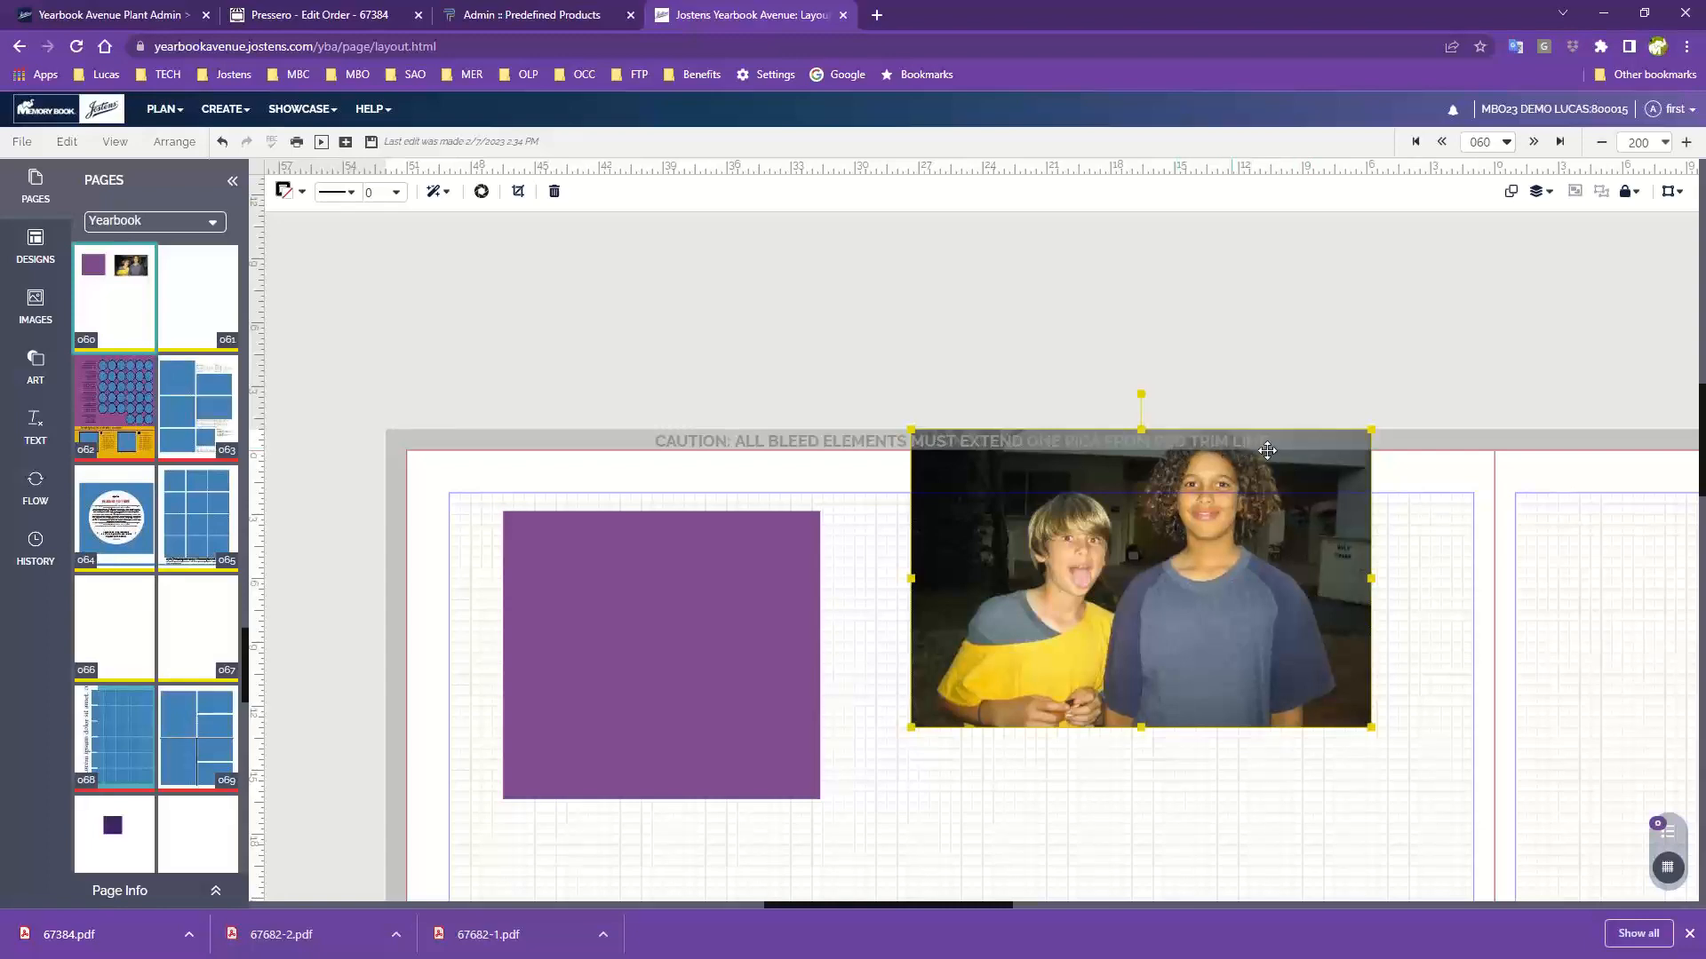
- Add a horizontal ruler guide just below the top trim line and move the photo back inside the page margins
left_click_drag(1305, 169, 1277, 454)
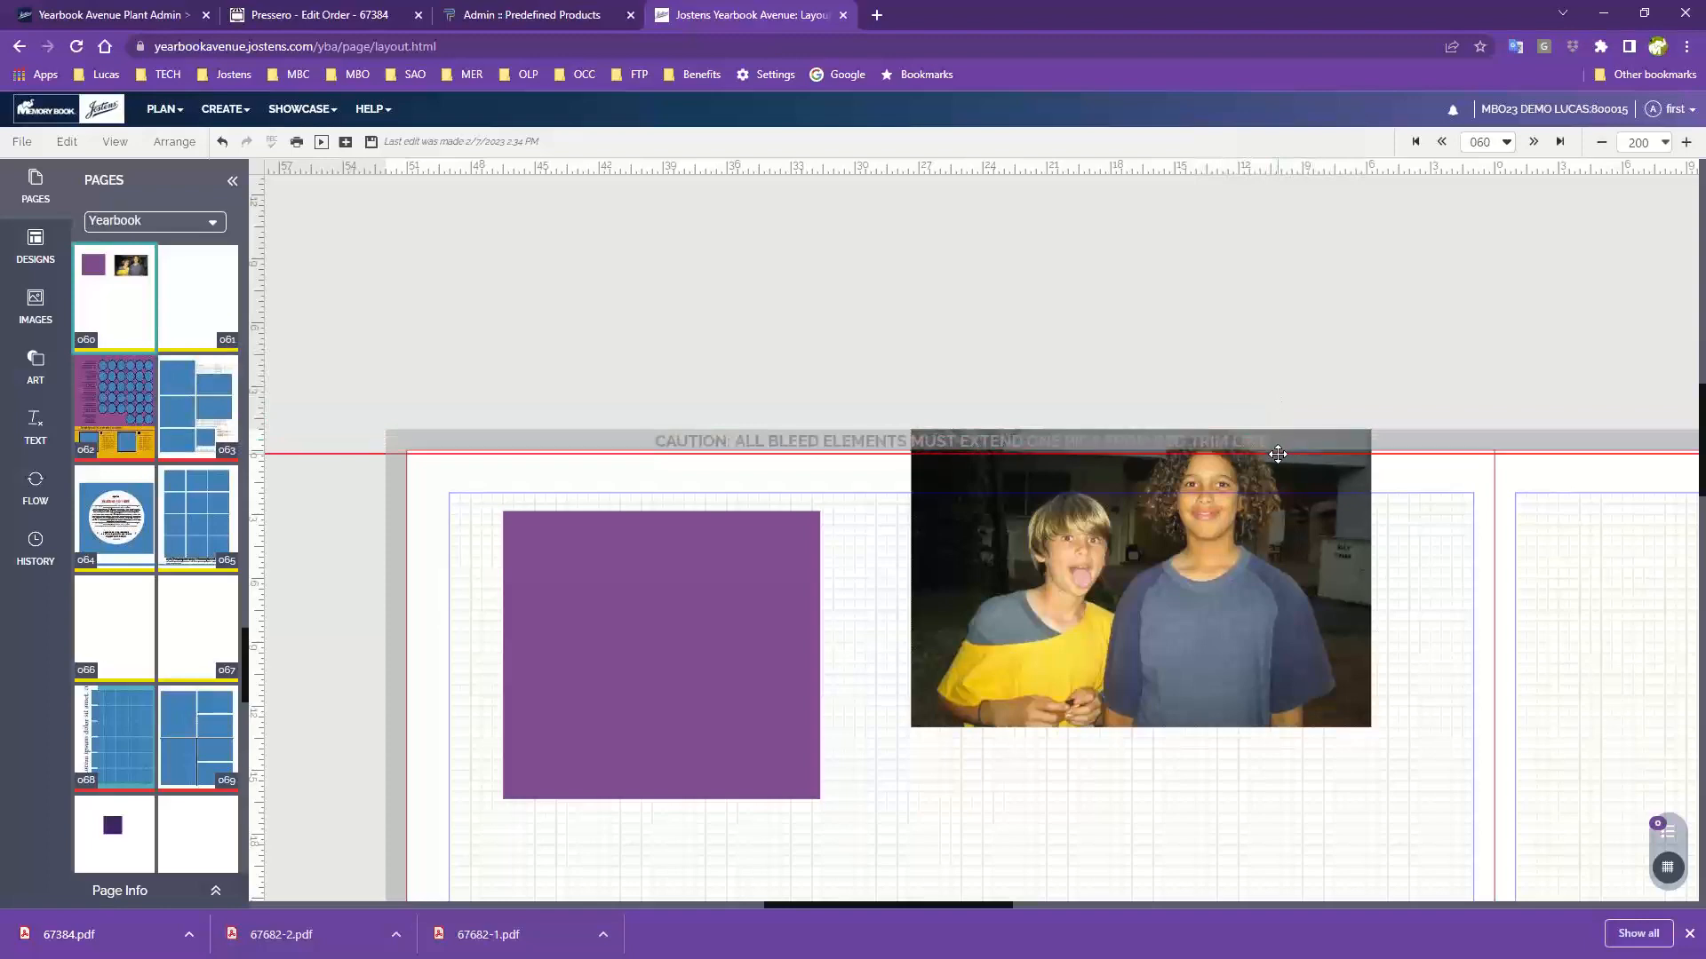
left_click_drag(1277, 454, 1215, 540)
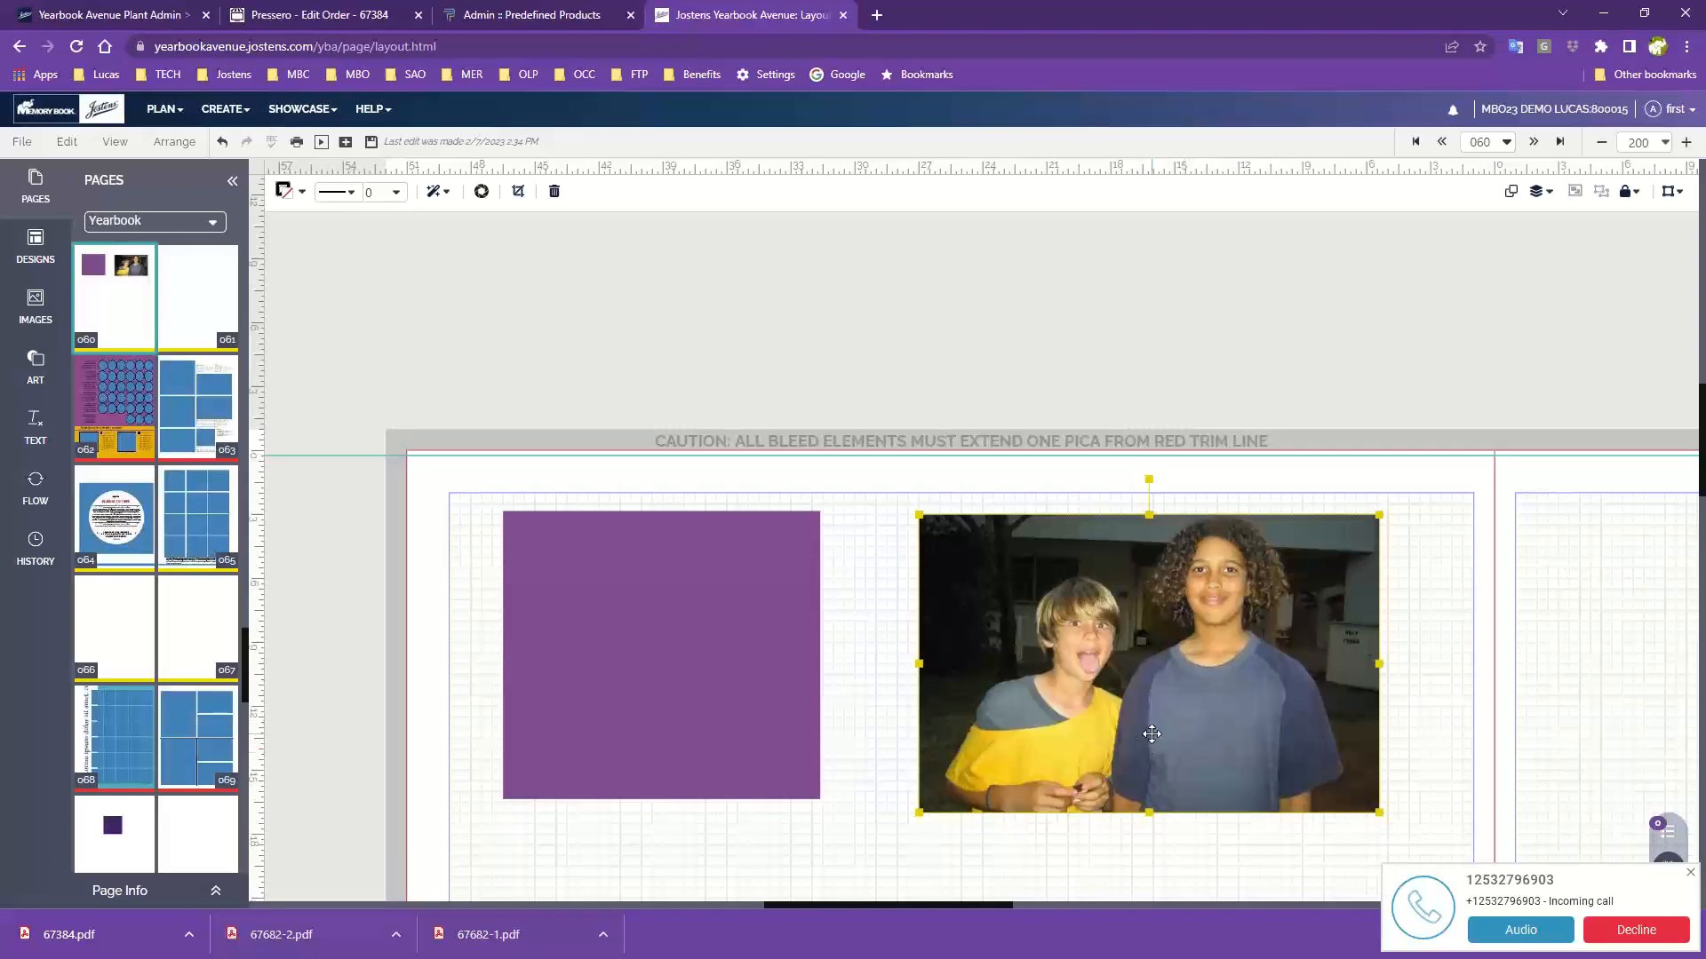
- Move the photo right to the gutter and across to the left bleed edge, then return it beside the purple square
left_click_drag(1148, 732, 1267, 736)
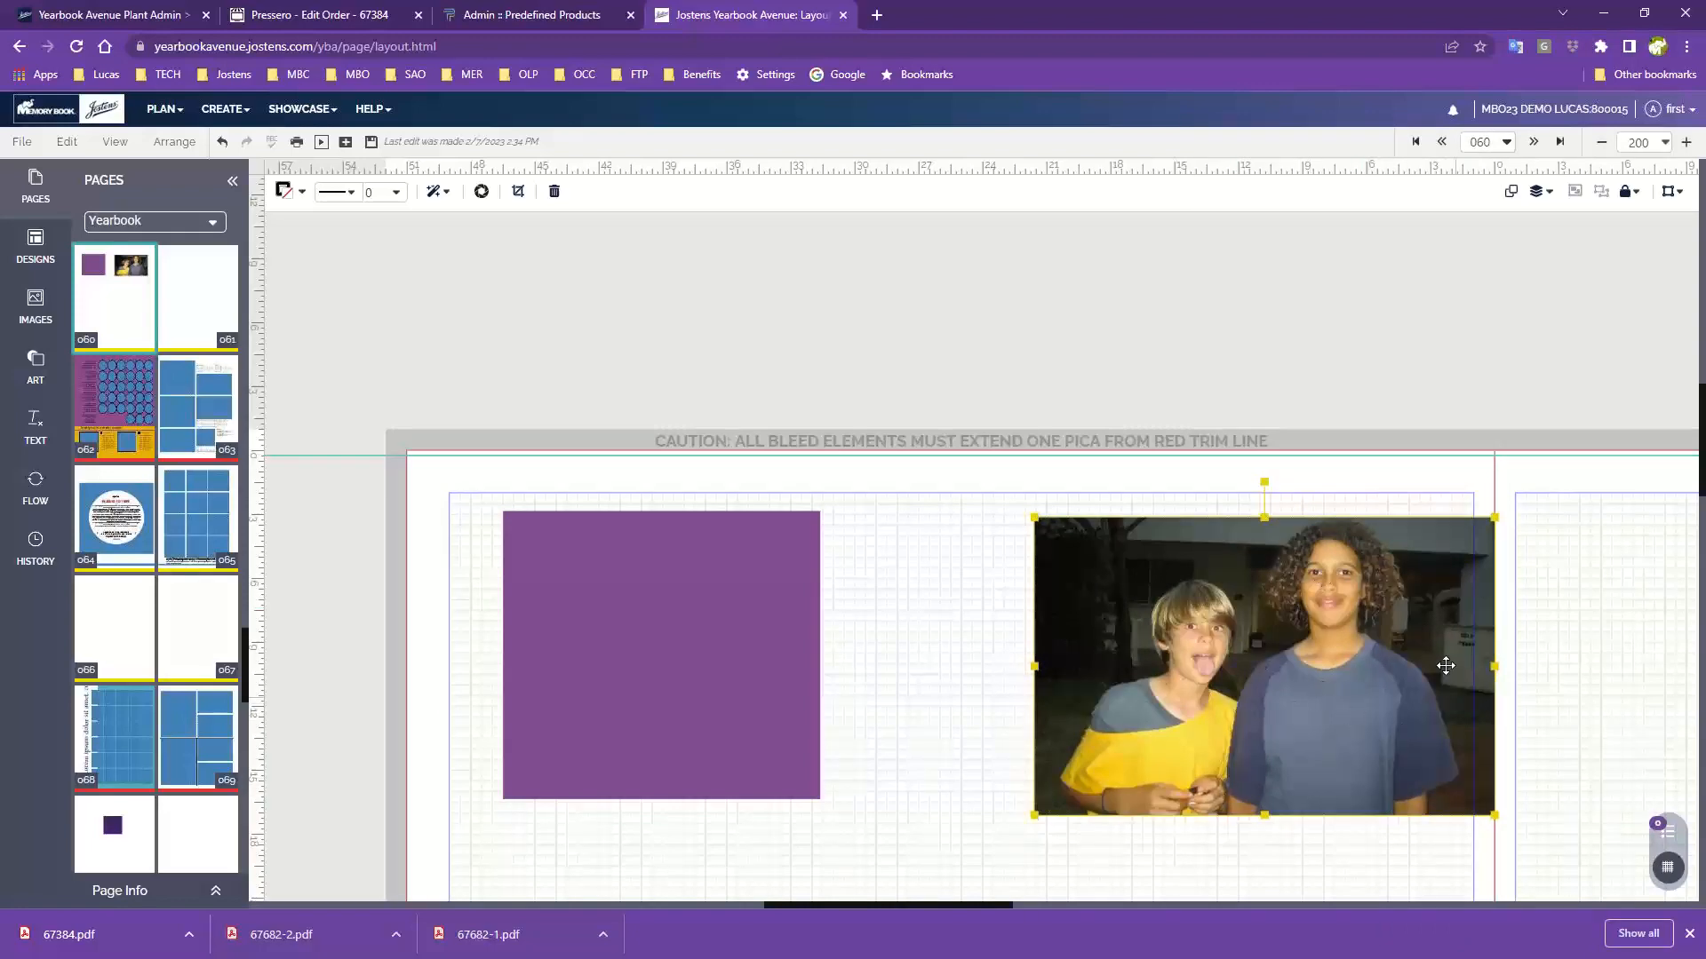
left_click_drag(1444, 700, 736, 697)
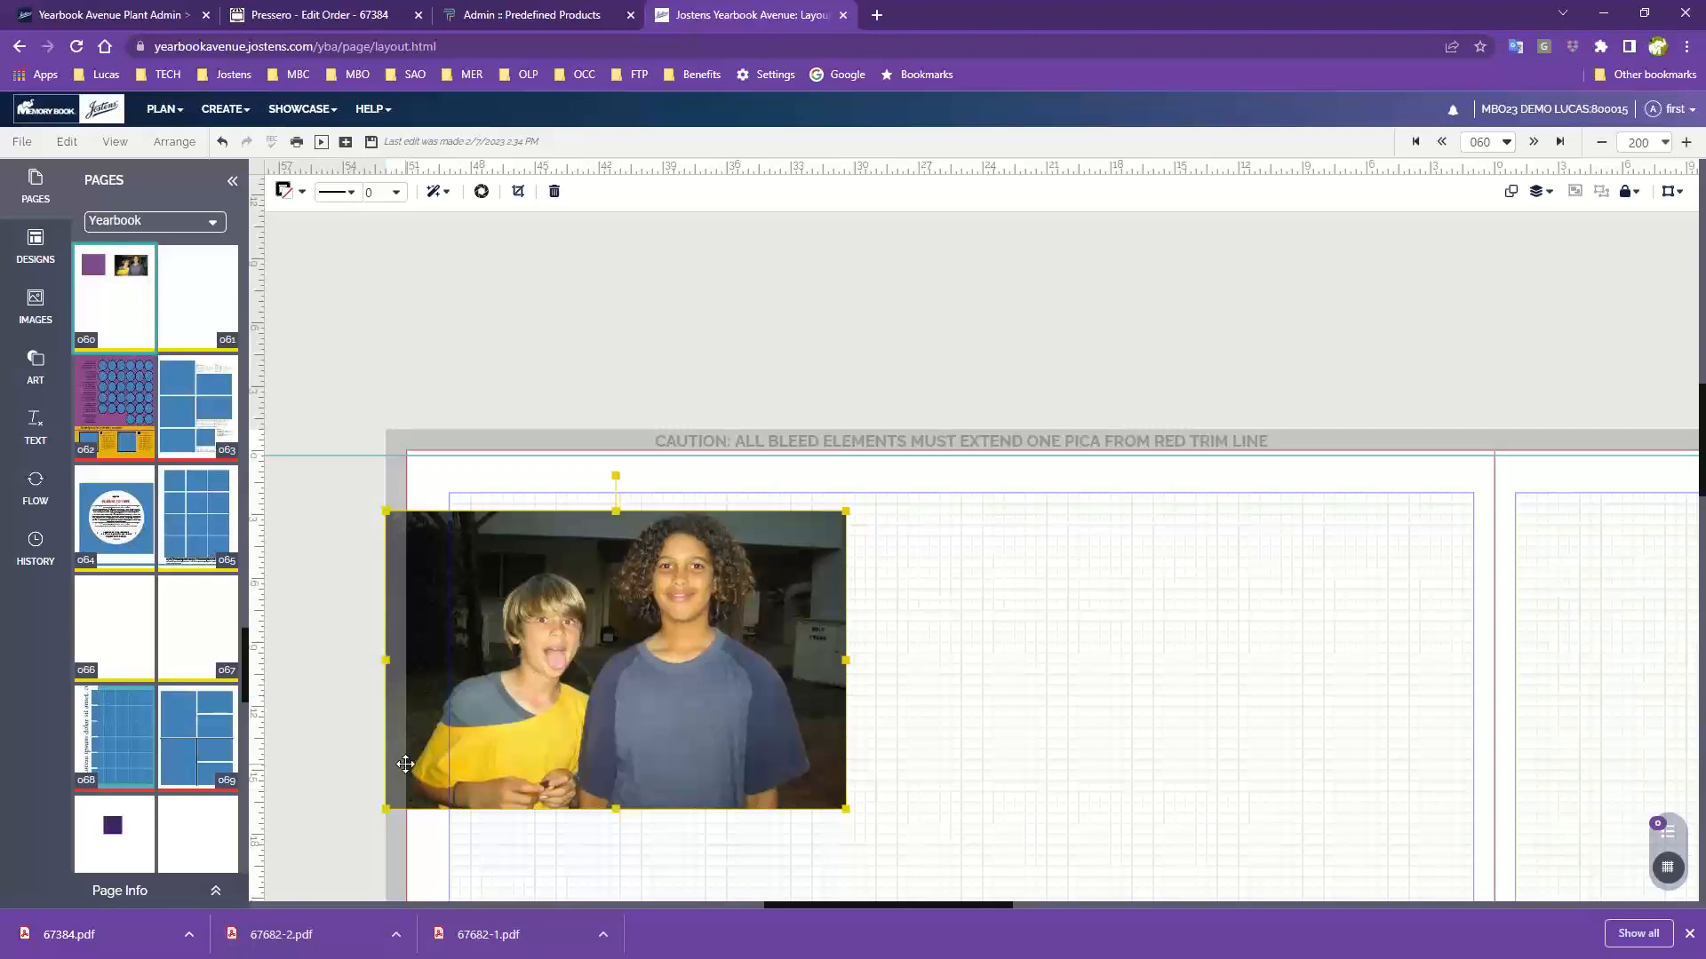
left_click_drag(444, 755, 1141, 817)
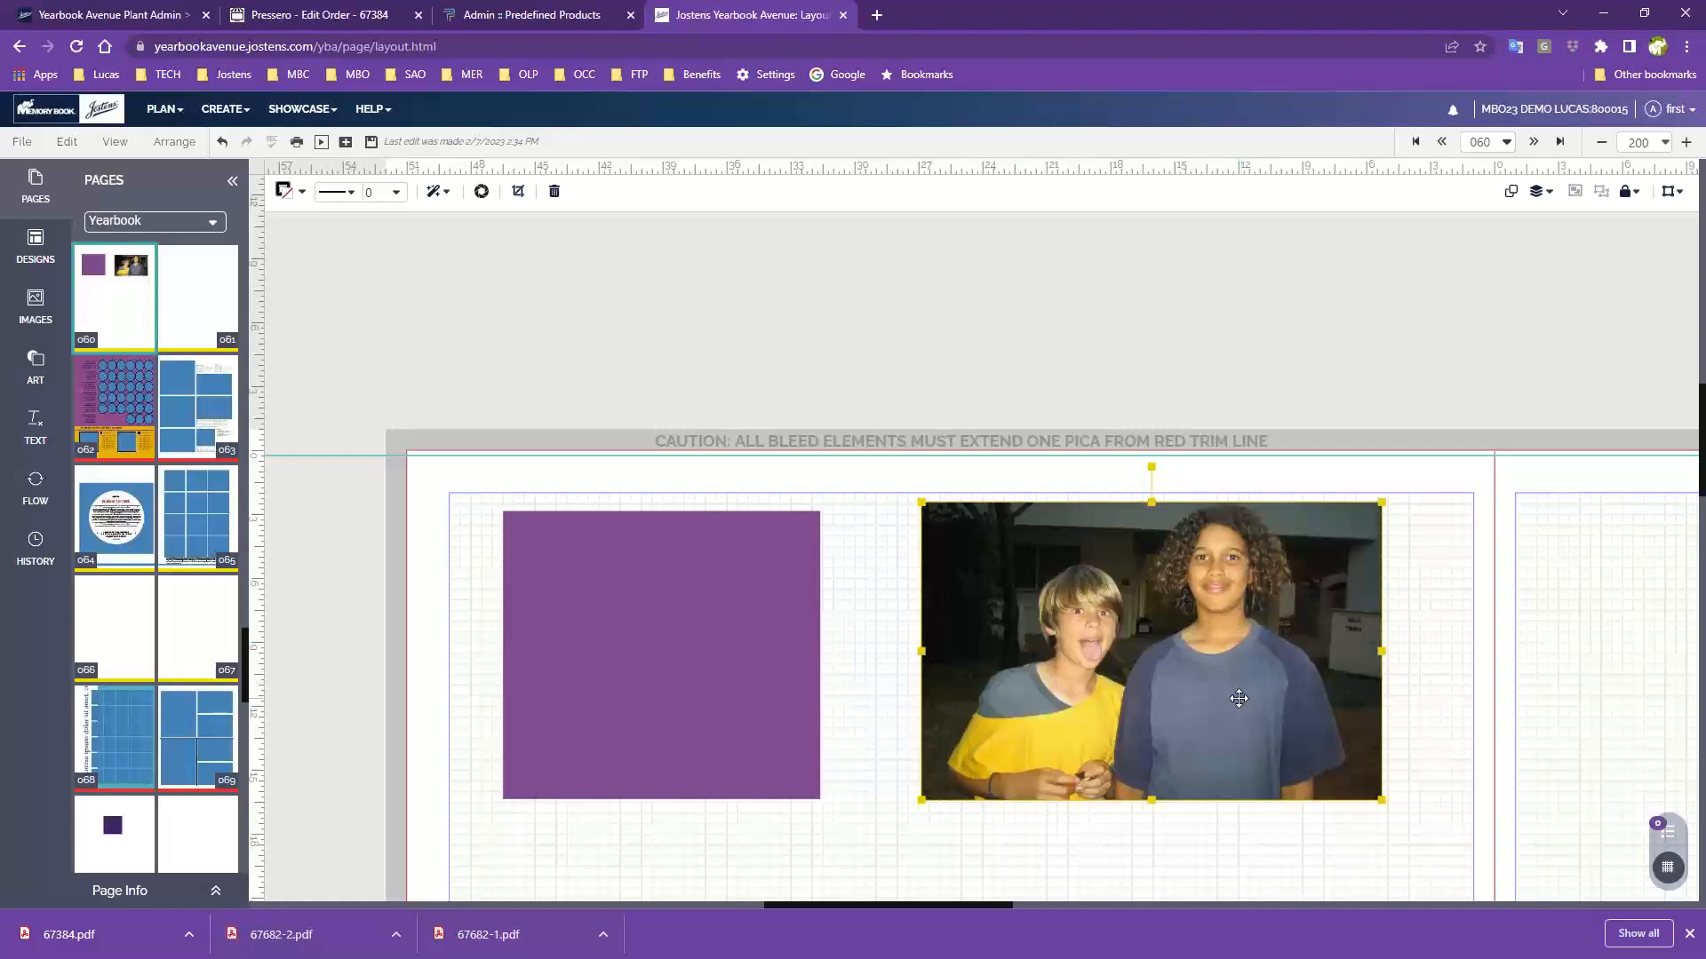
- Nudge the photo up, move it out to the top bleed edge, and place it back inside the margins
key("Up")
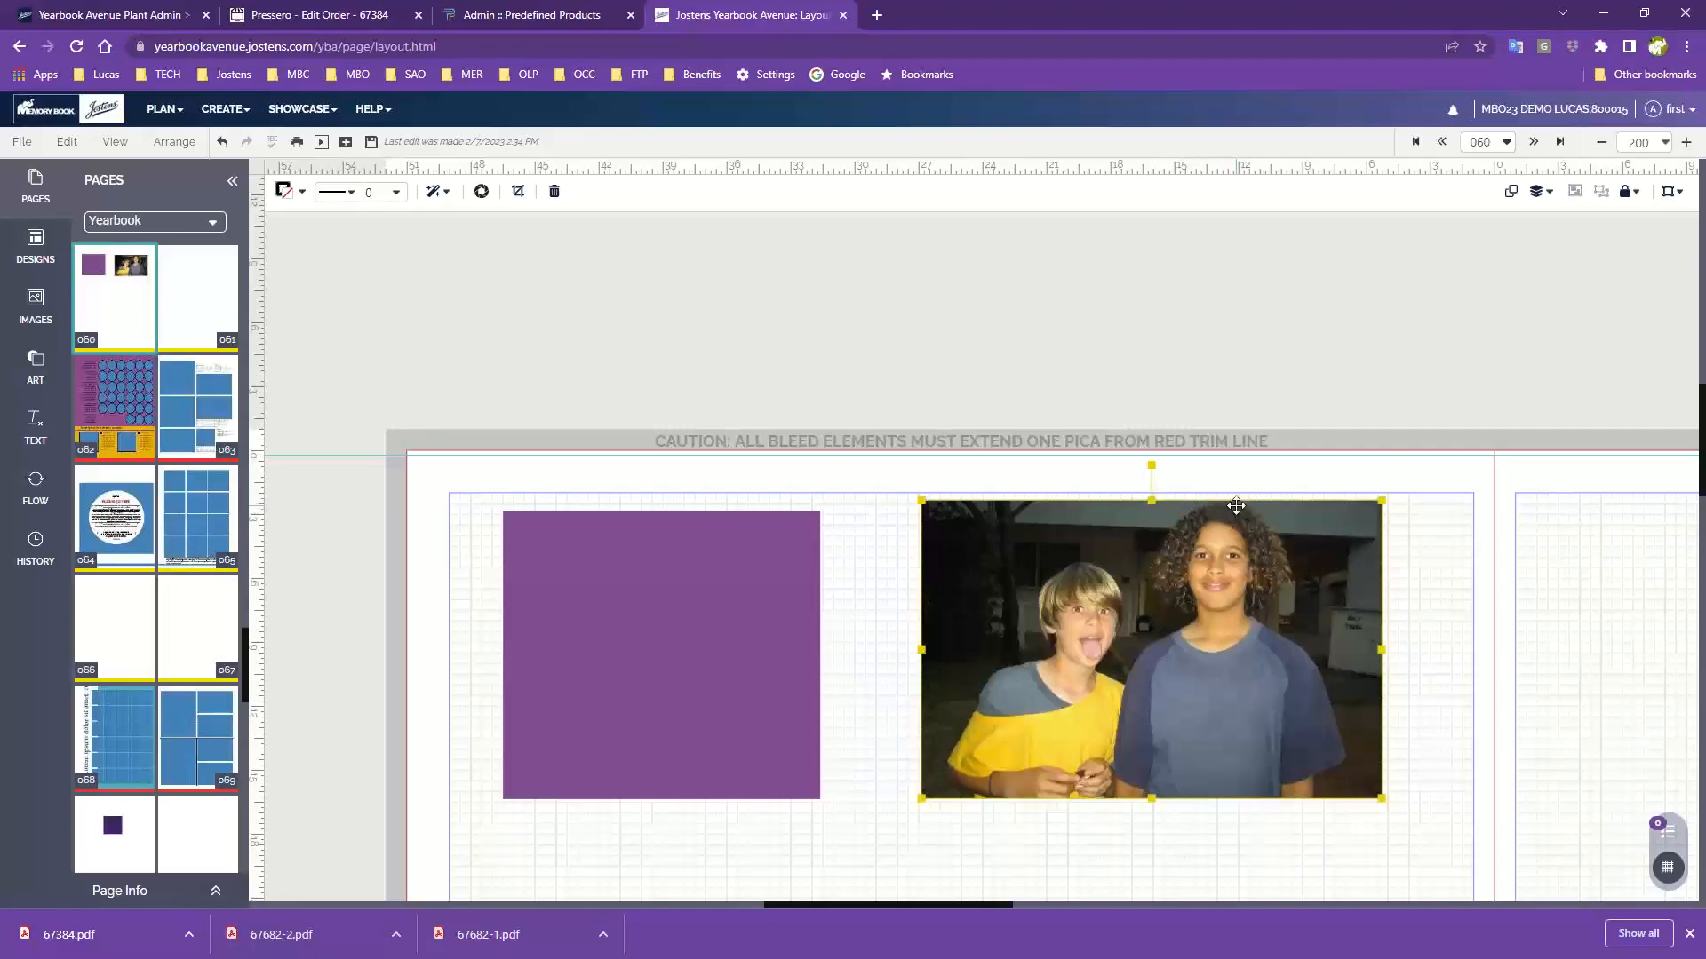
left_click_drag(1181, 712, 1184, 642)
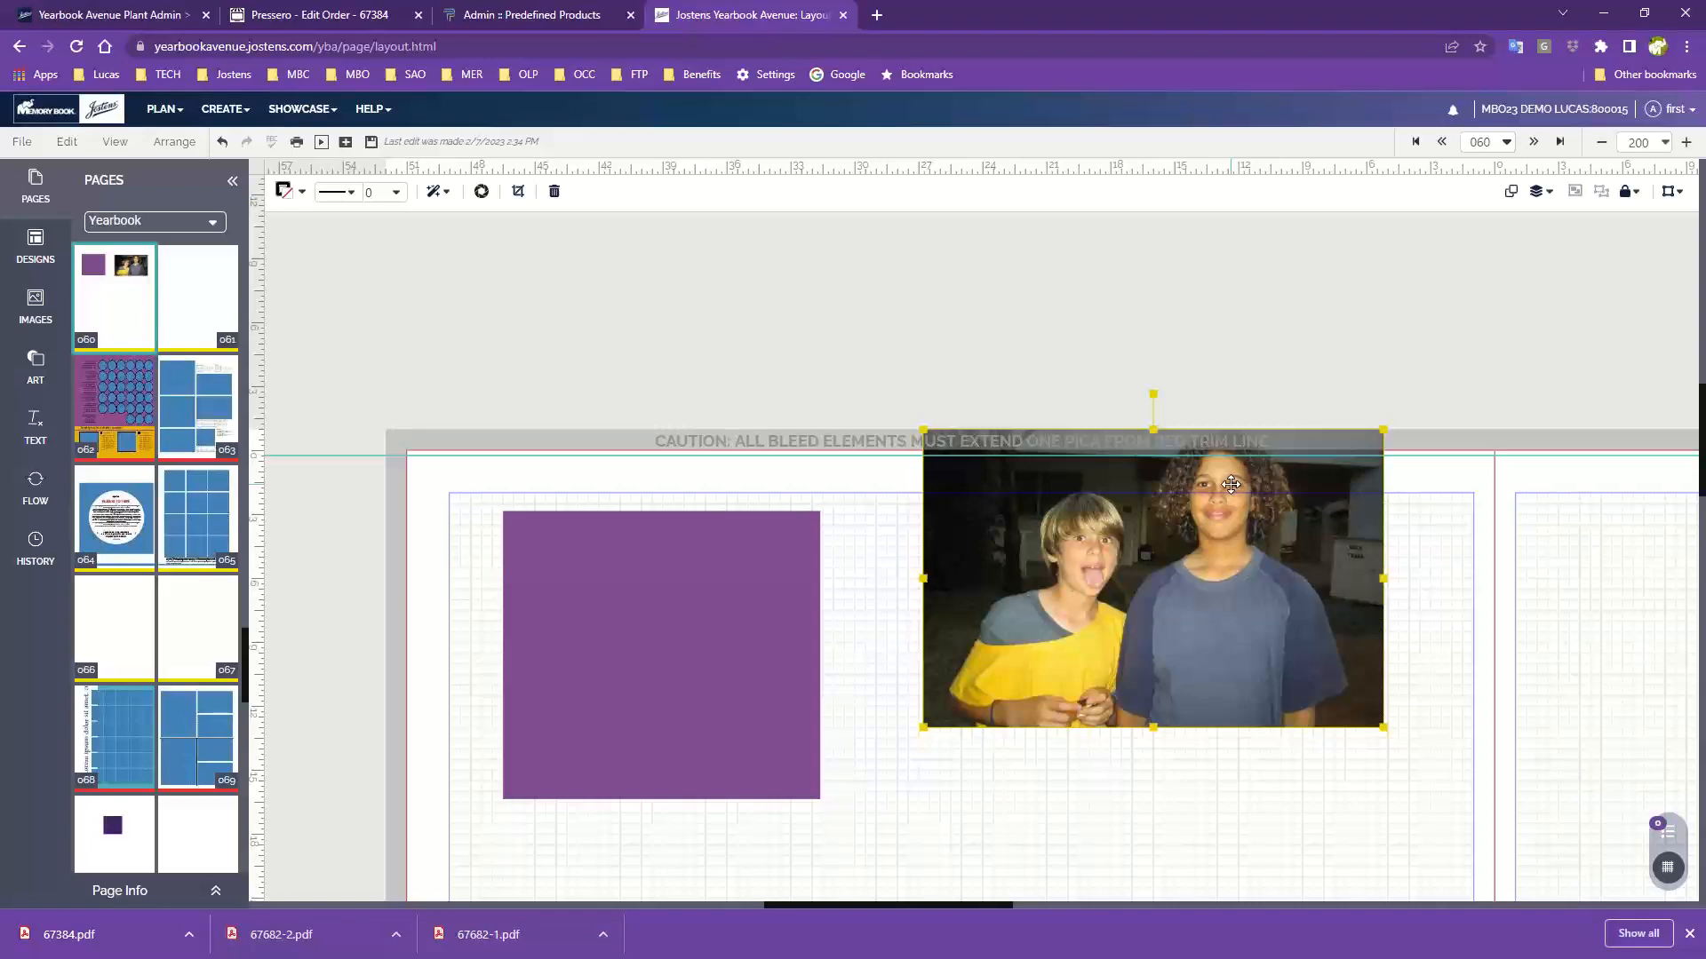
left_click_drag(1226, 565, 1204, 662)
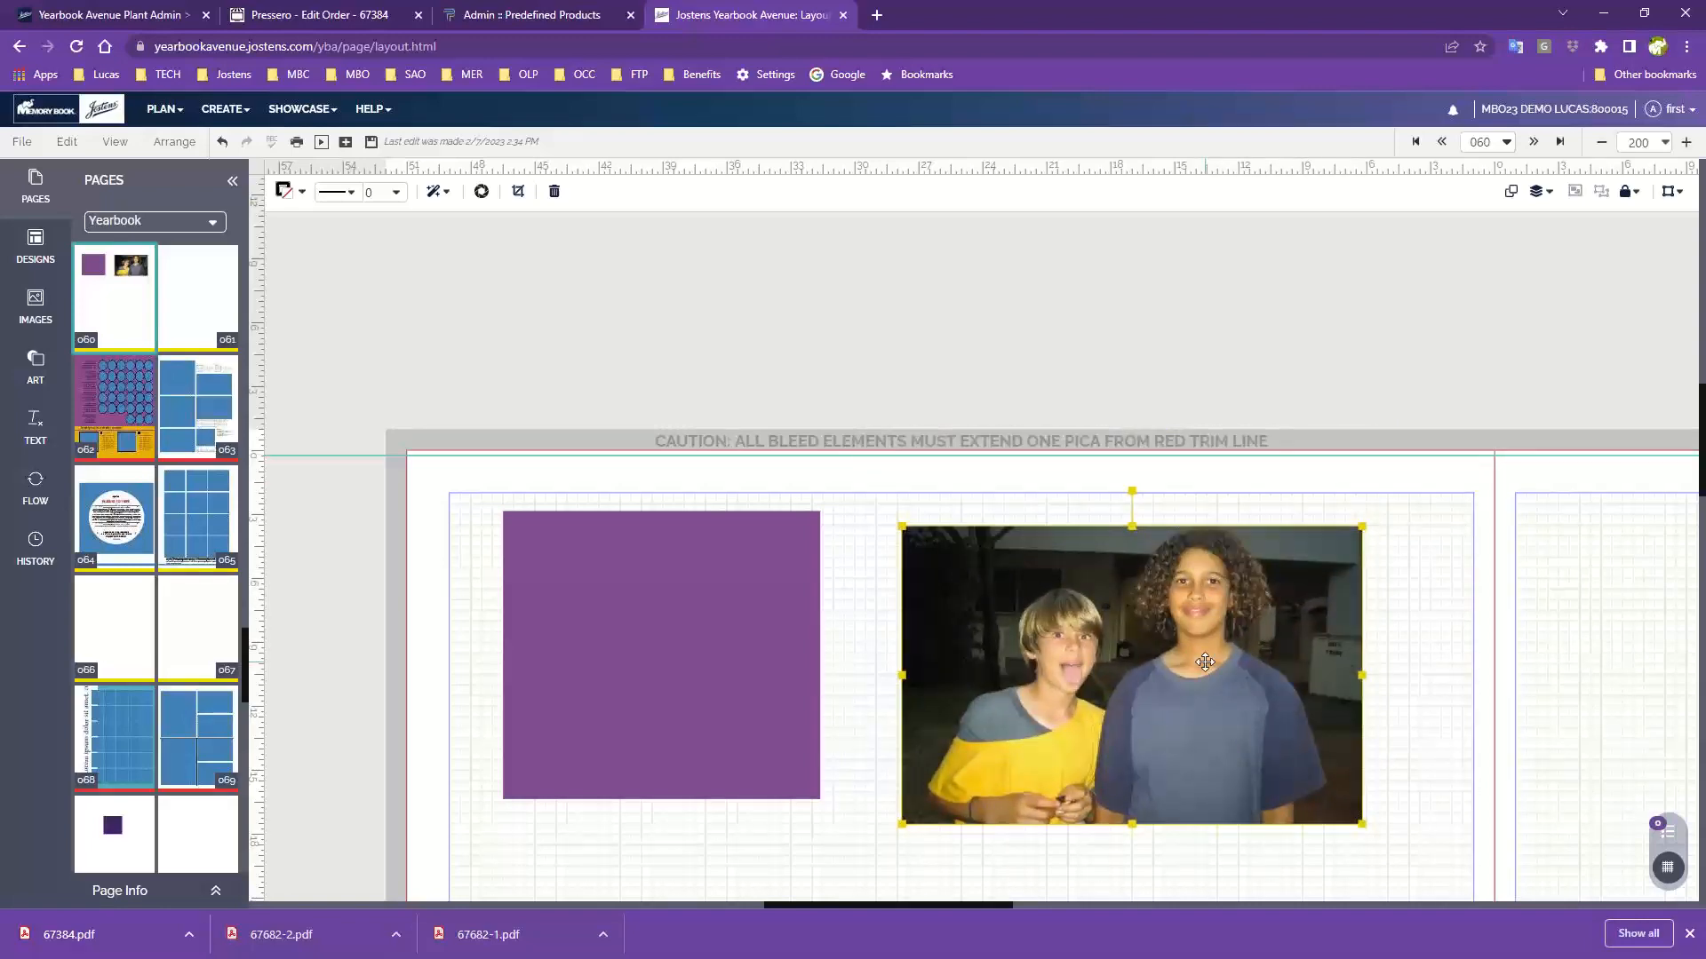
- Move the purple square to the top bleed edge and the upper-left bleed corner, returning it inside the margins each time
scroll(1204, 662, "down", 1)
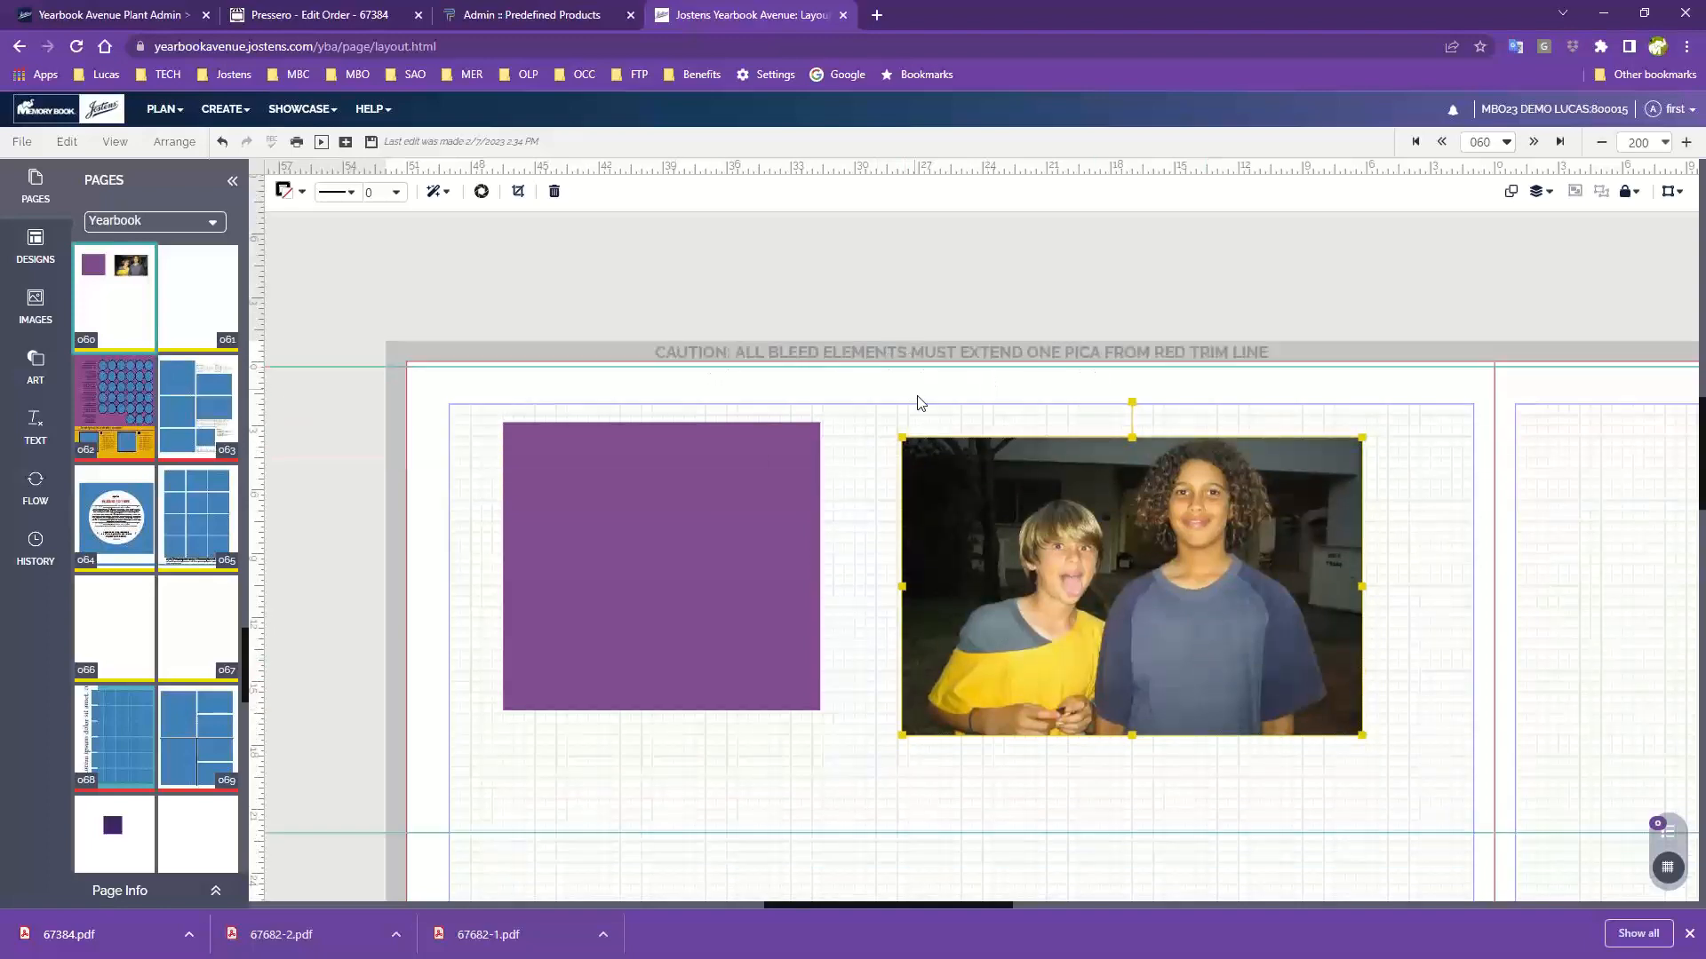
left_click(727, 530)
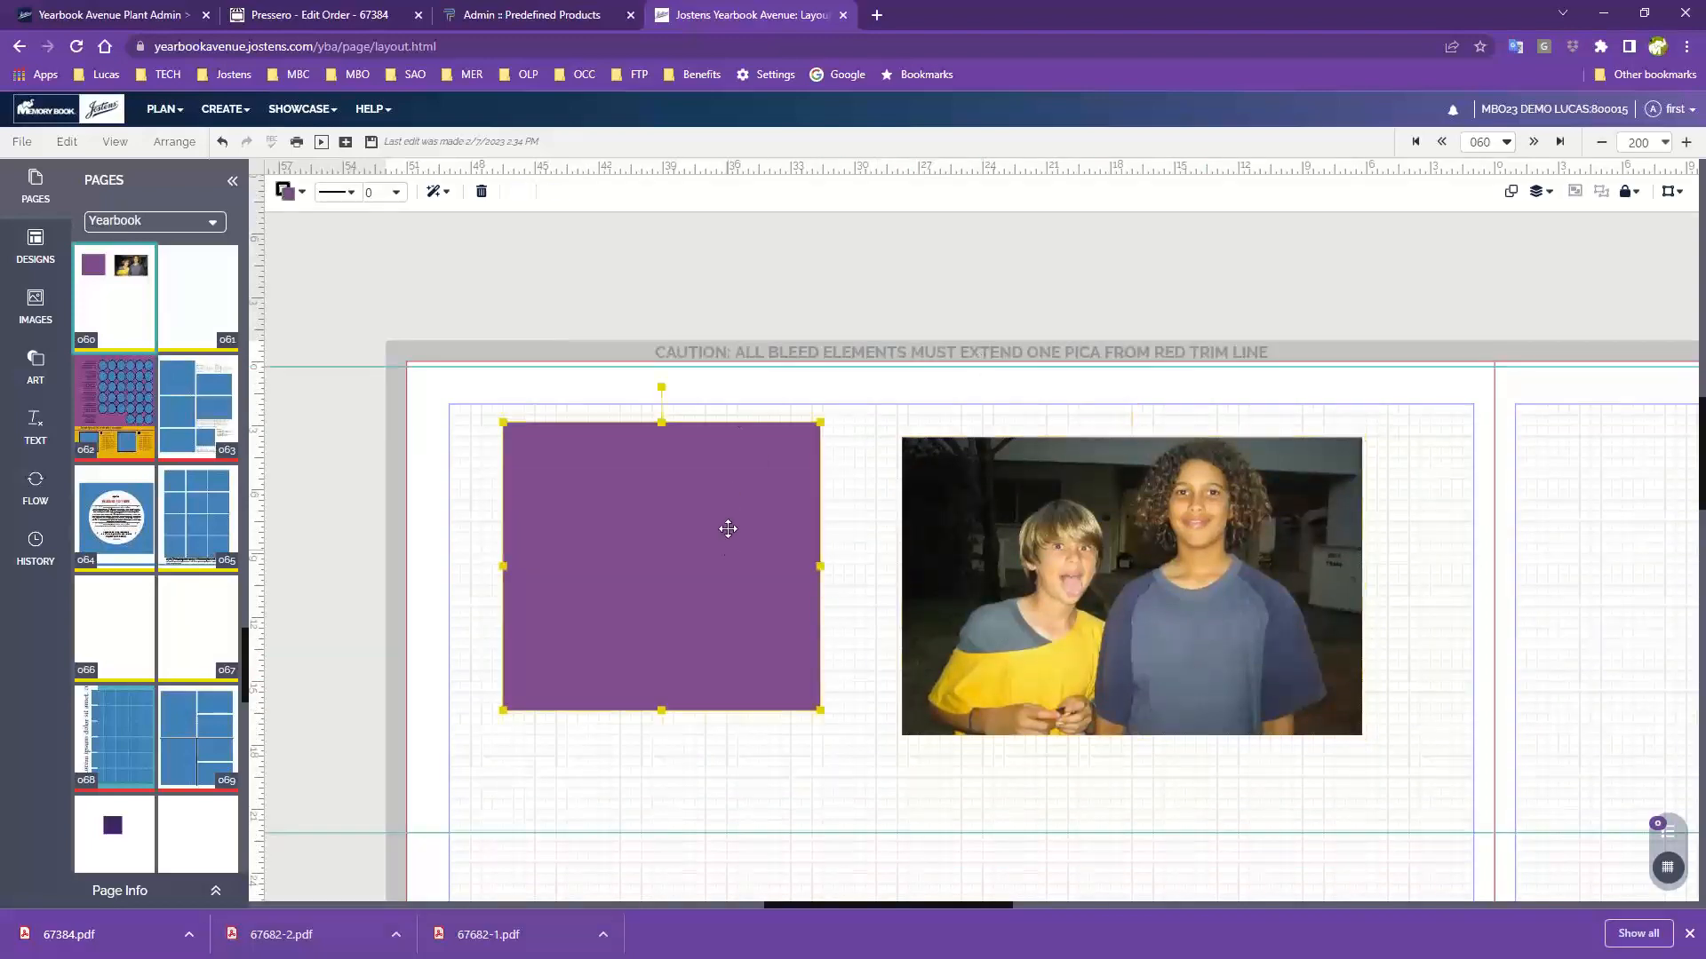
left_click_drag(728, 530, 754, 441)
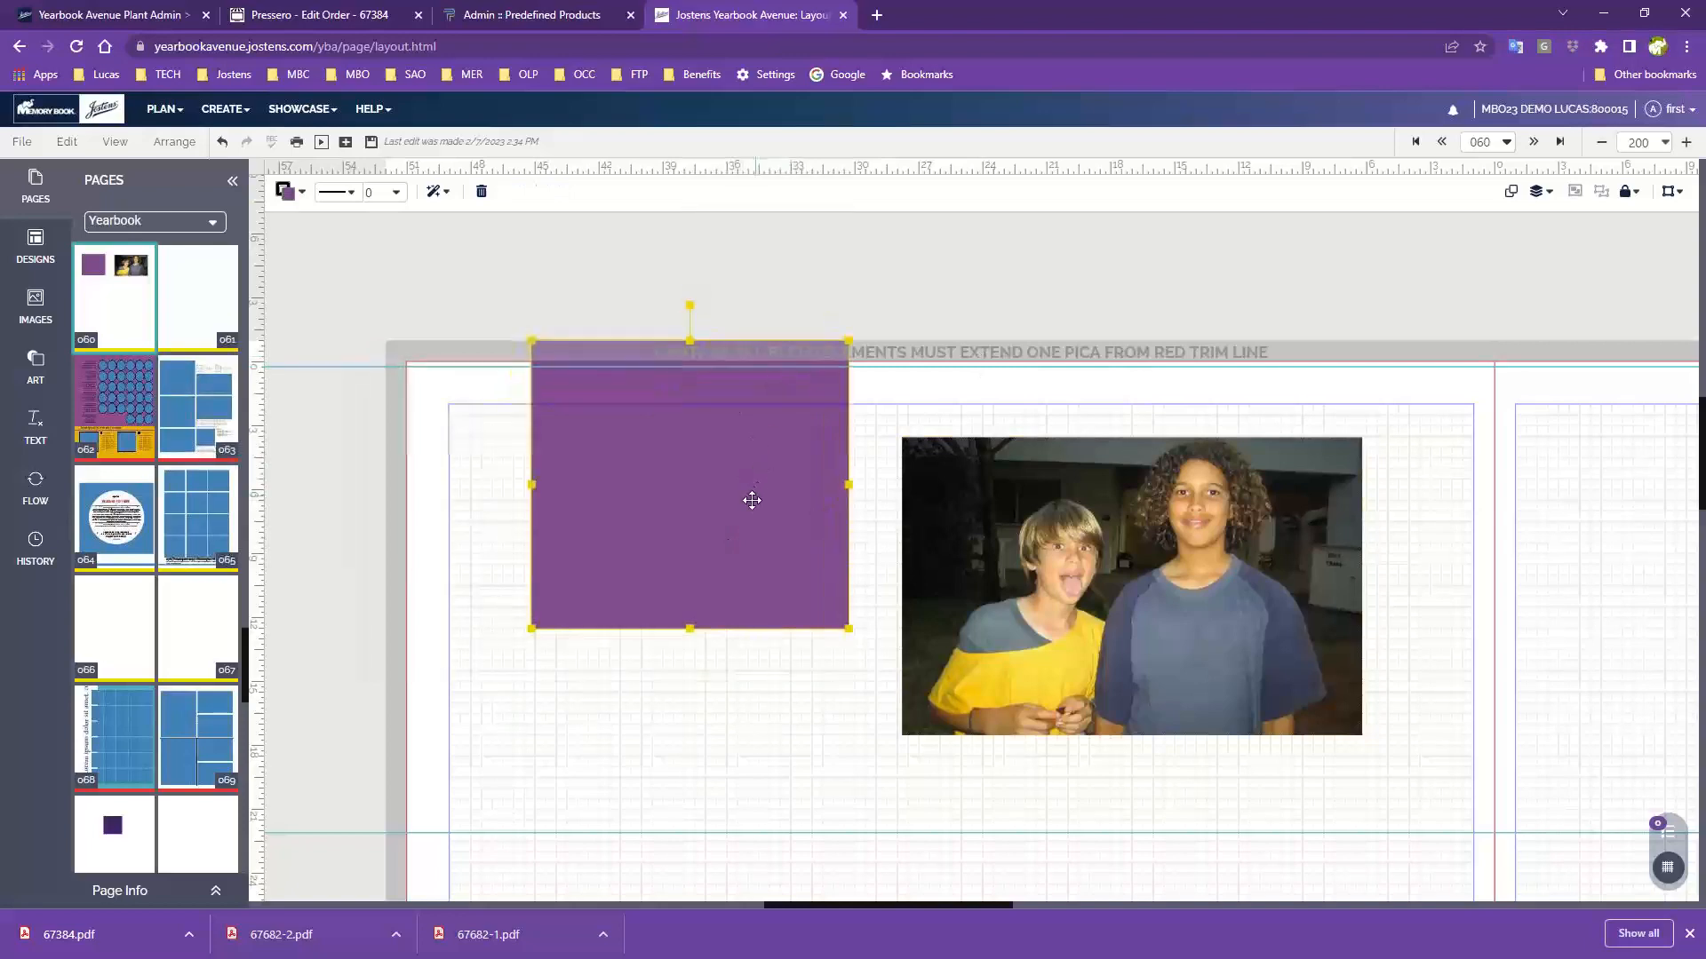
left_click_drag(751, 500, 734, 600)
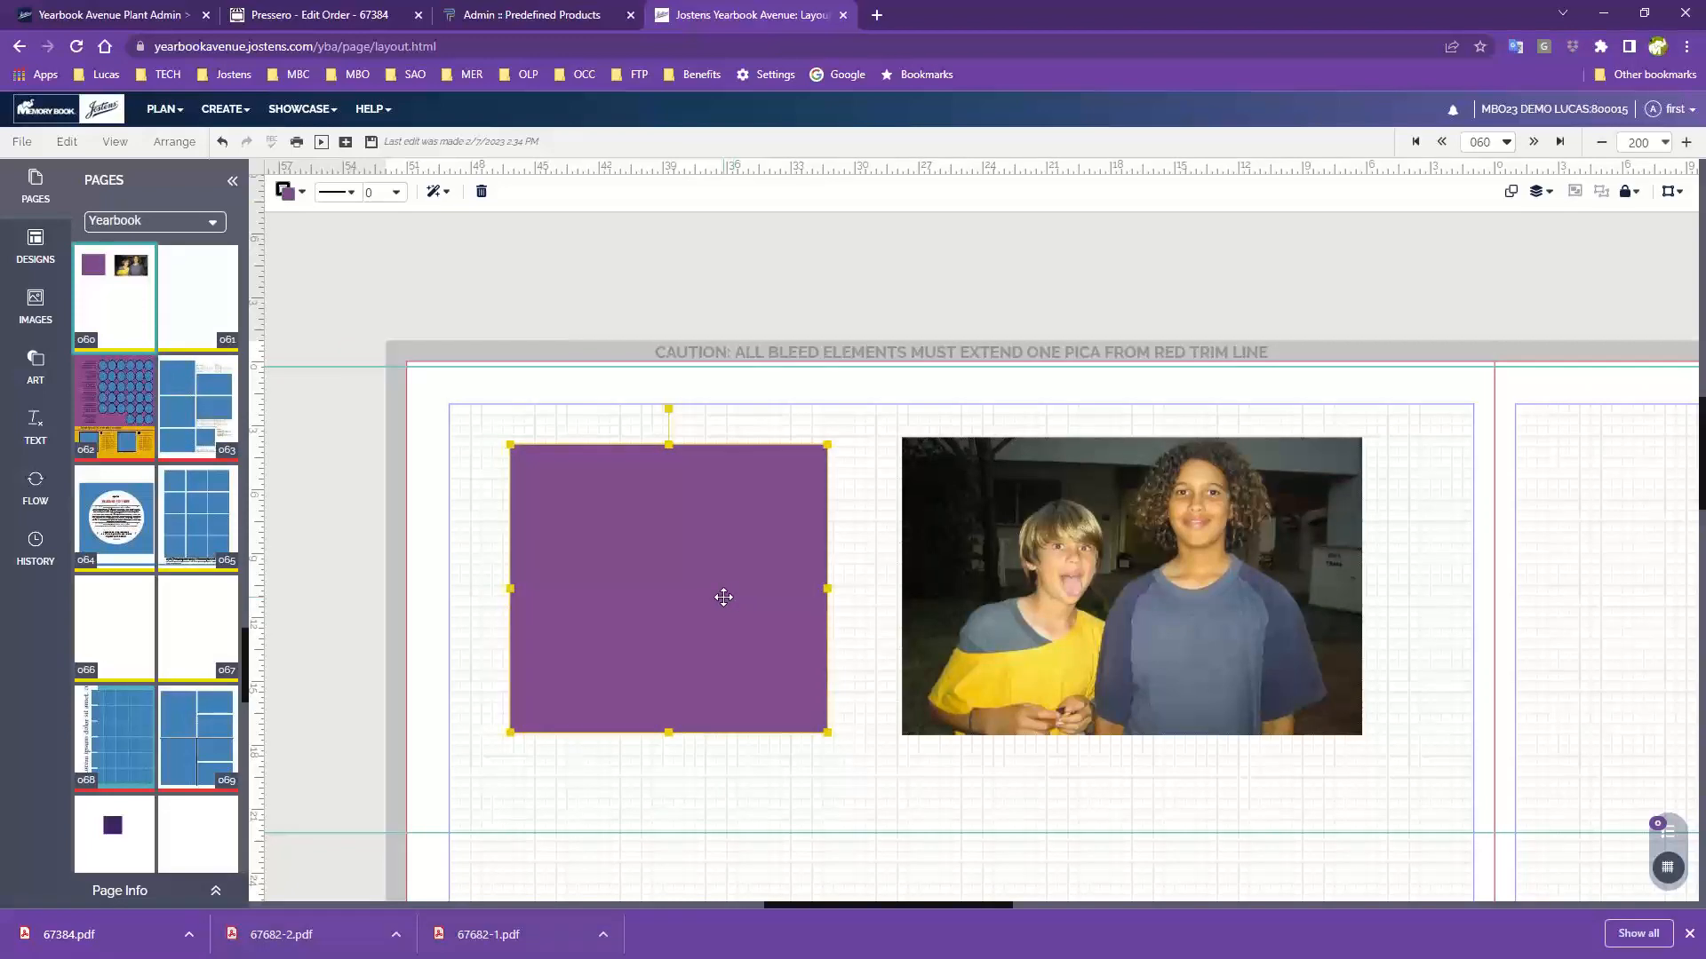
left_click_drag(724, 609, 476, 396)
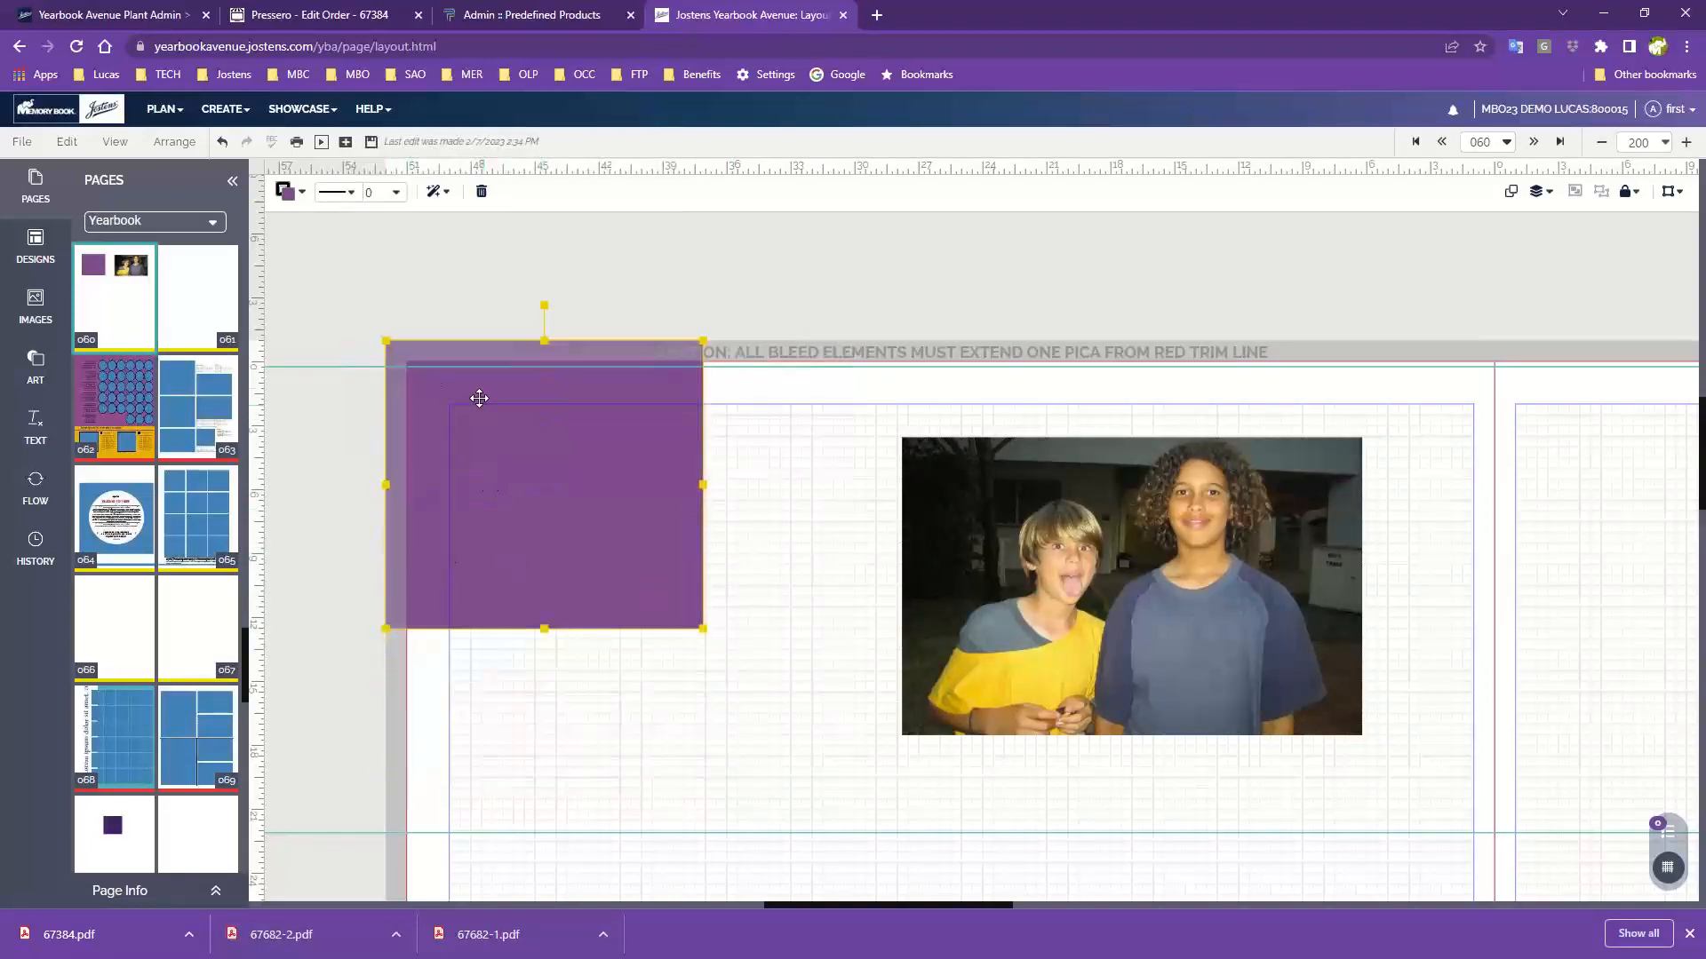
left_click_drag(589, 533, 708, 631)
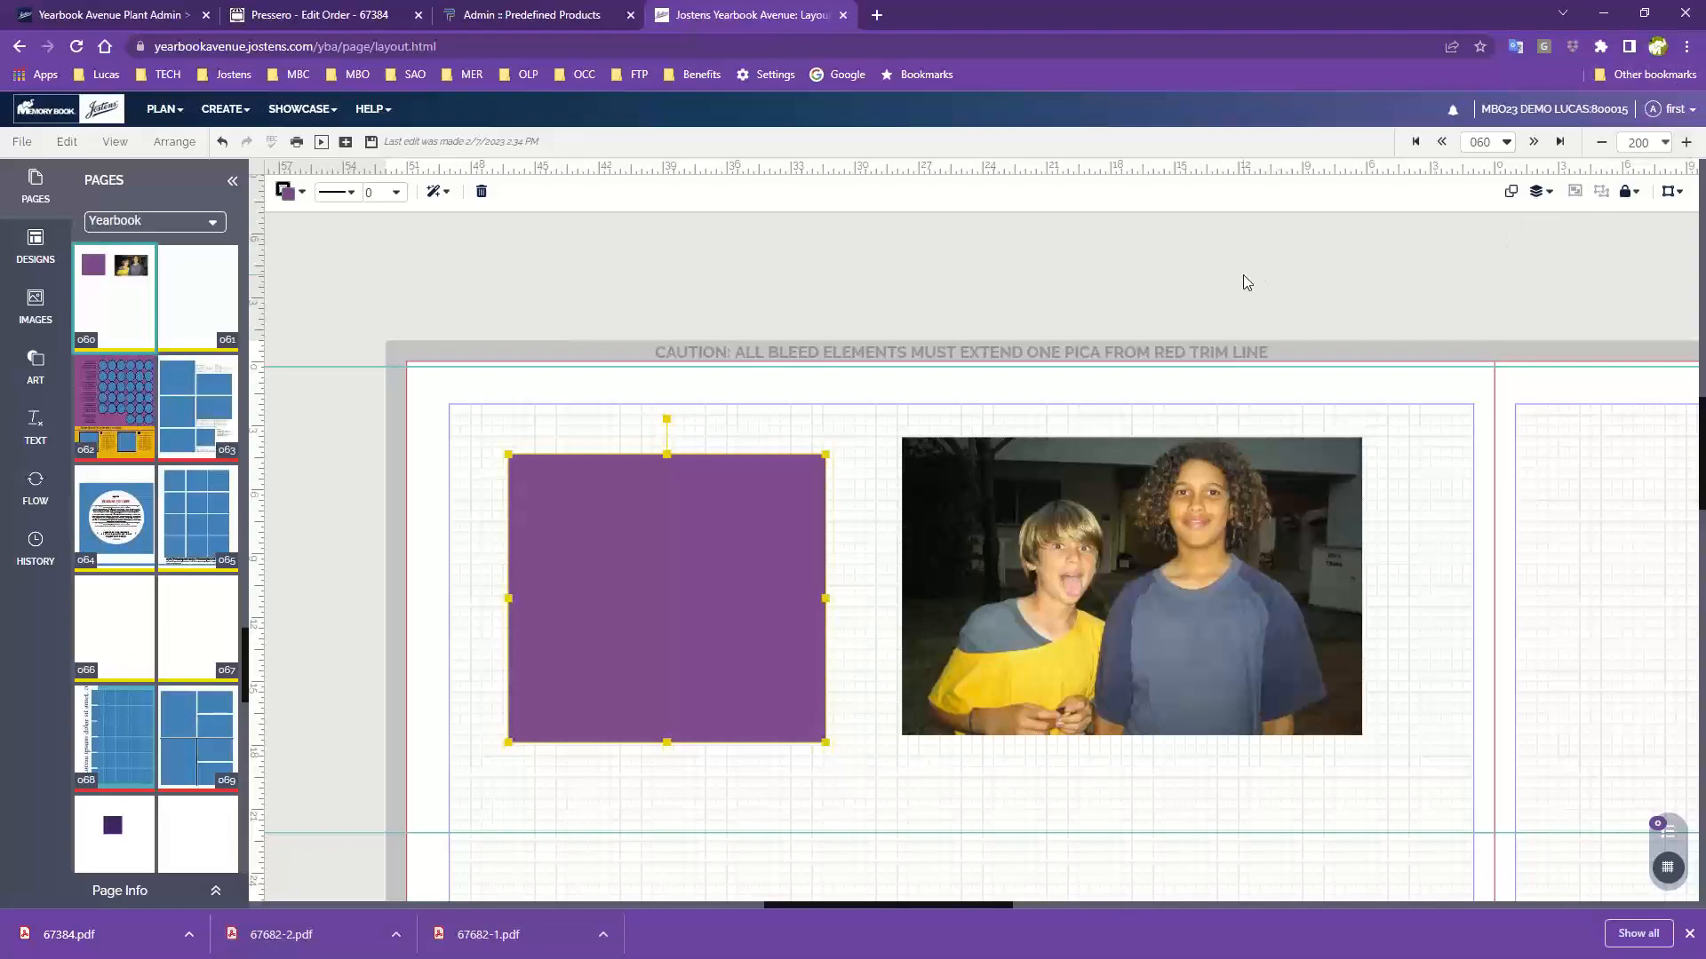
- Enlarge the browser zoom for the layout editor and deselect the purple square
key("ctrl+plus")
key("ctrl+plus")
key("ctrl+plus")
key("ctrl+plus")
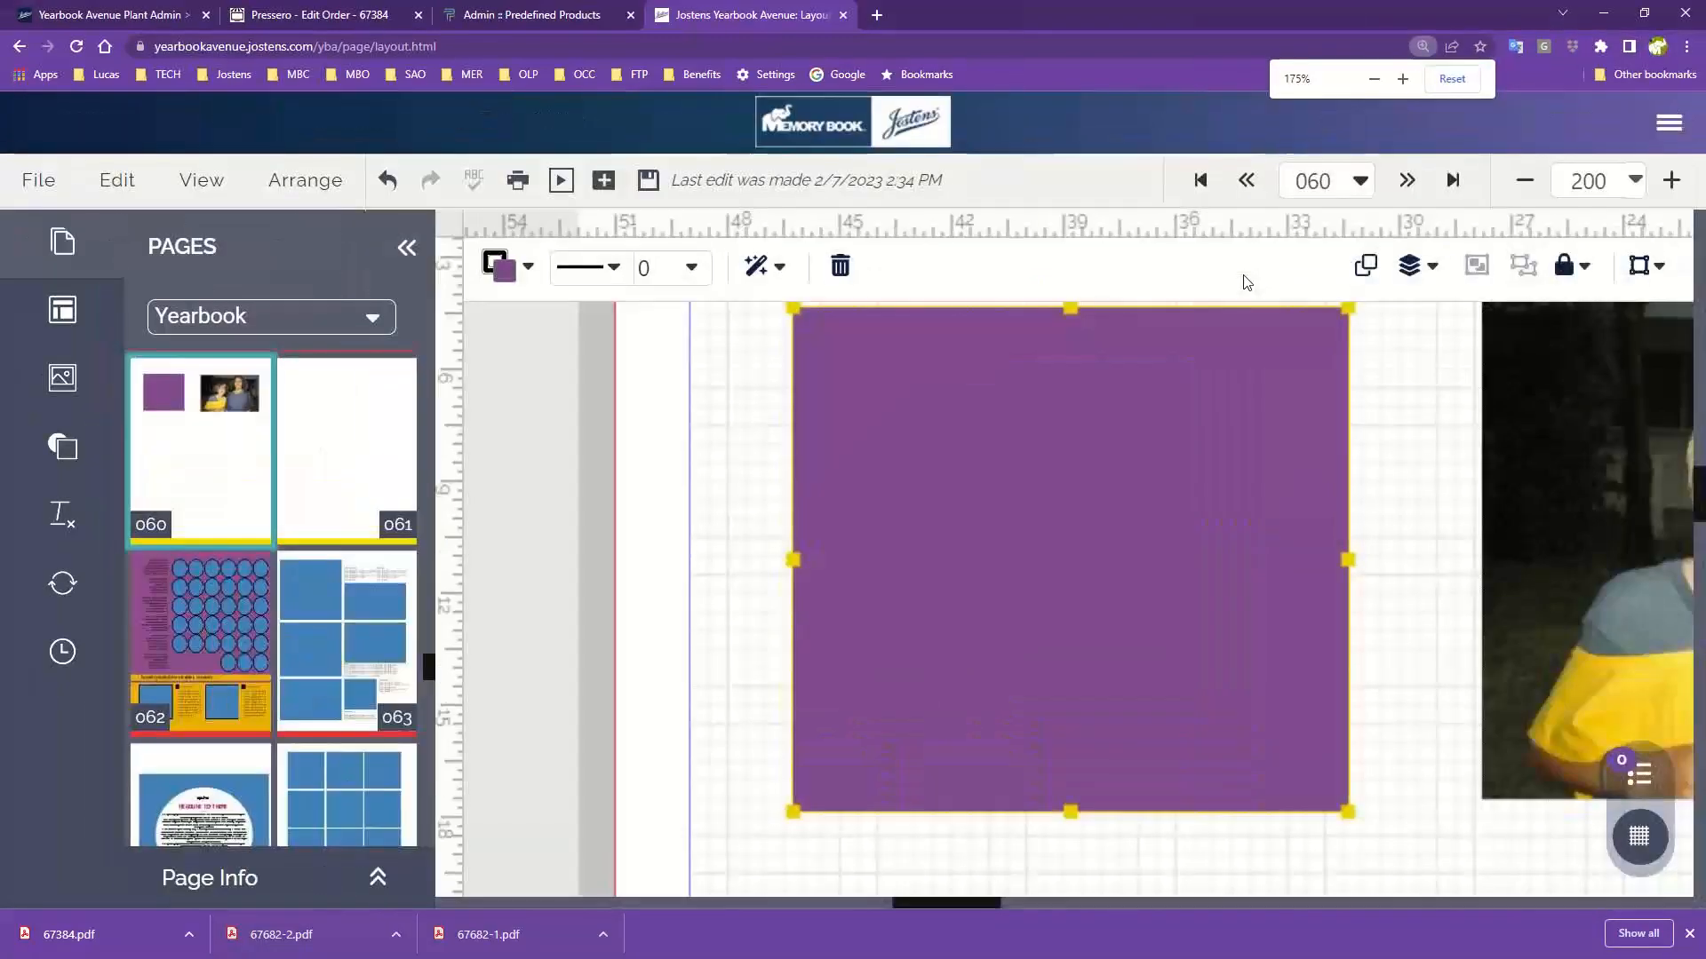
key("ctrl+minus")
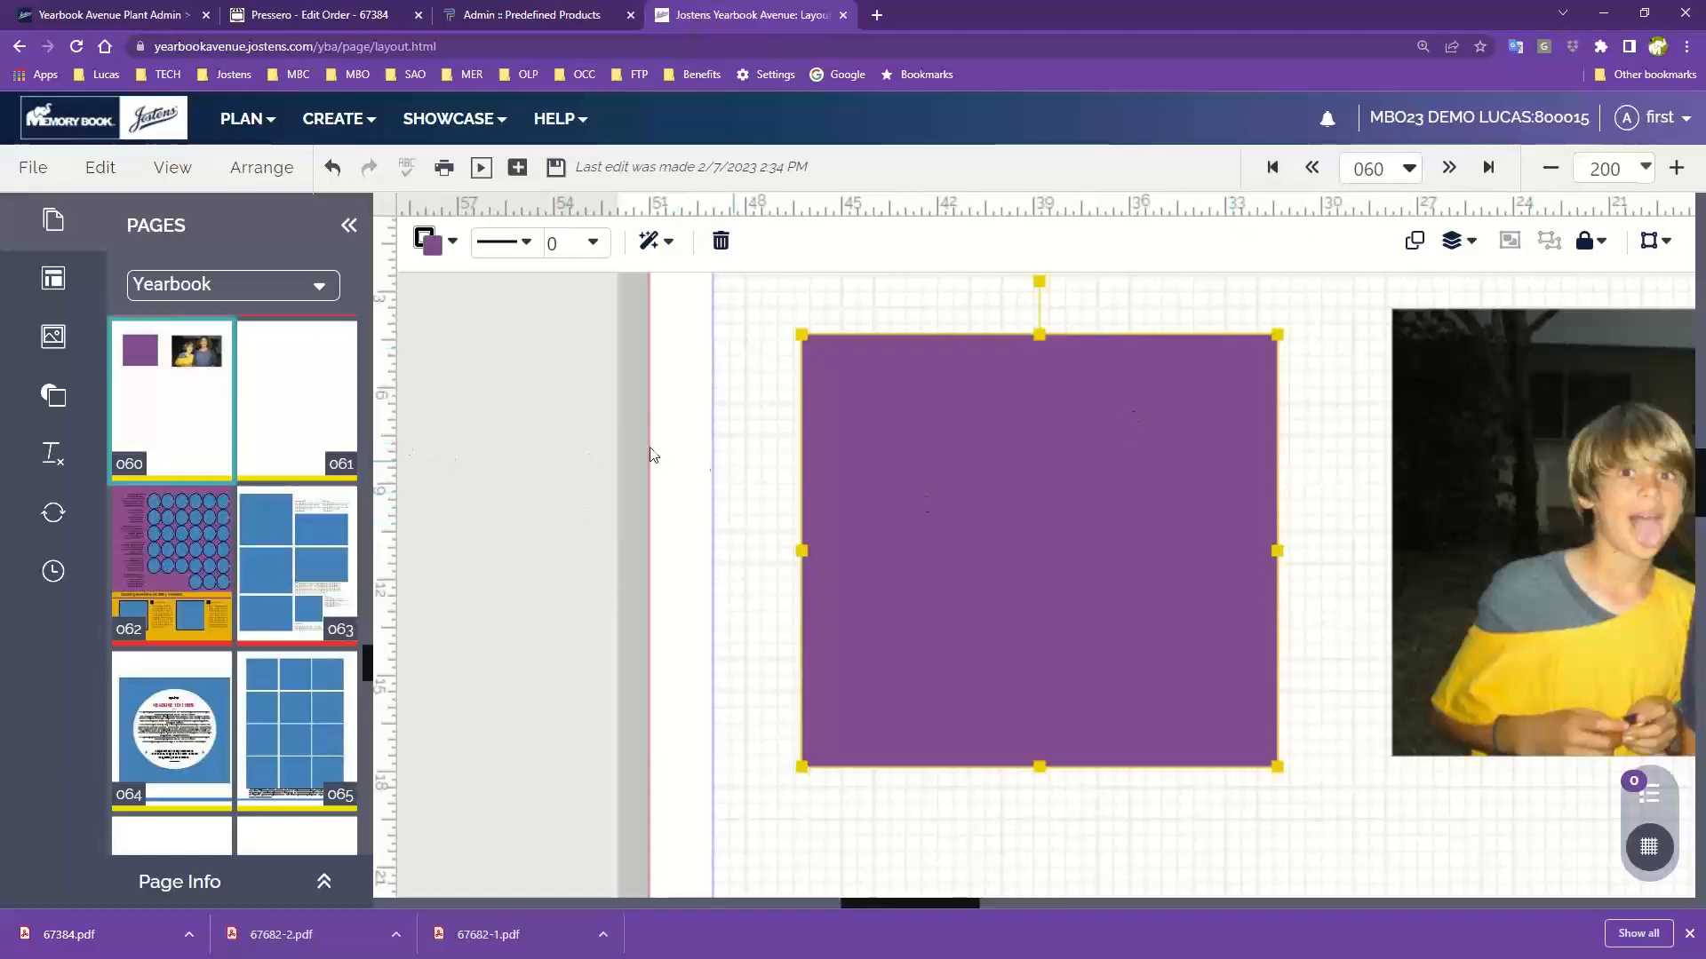
left_click(553, 429)
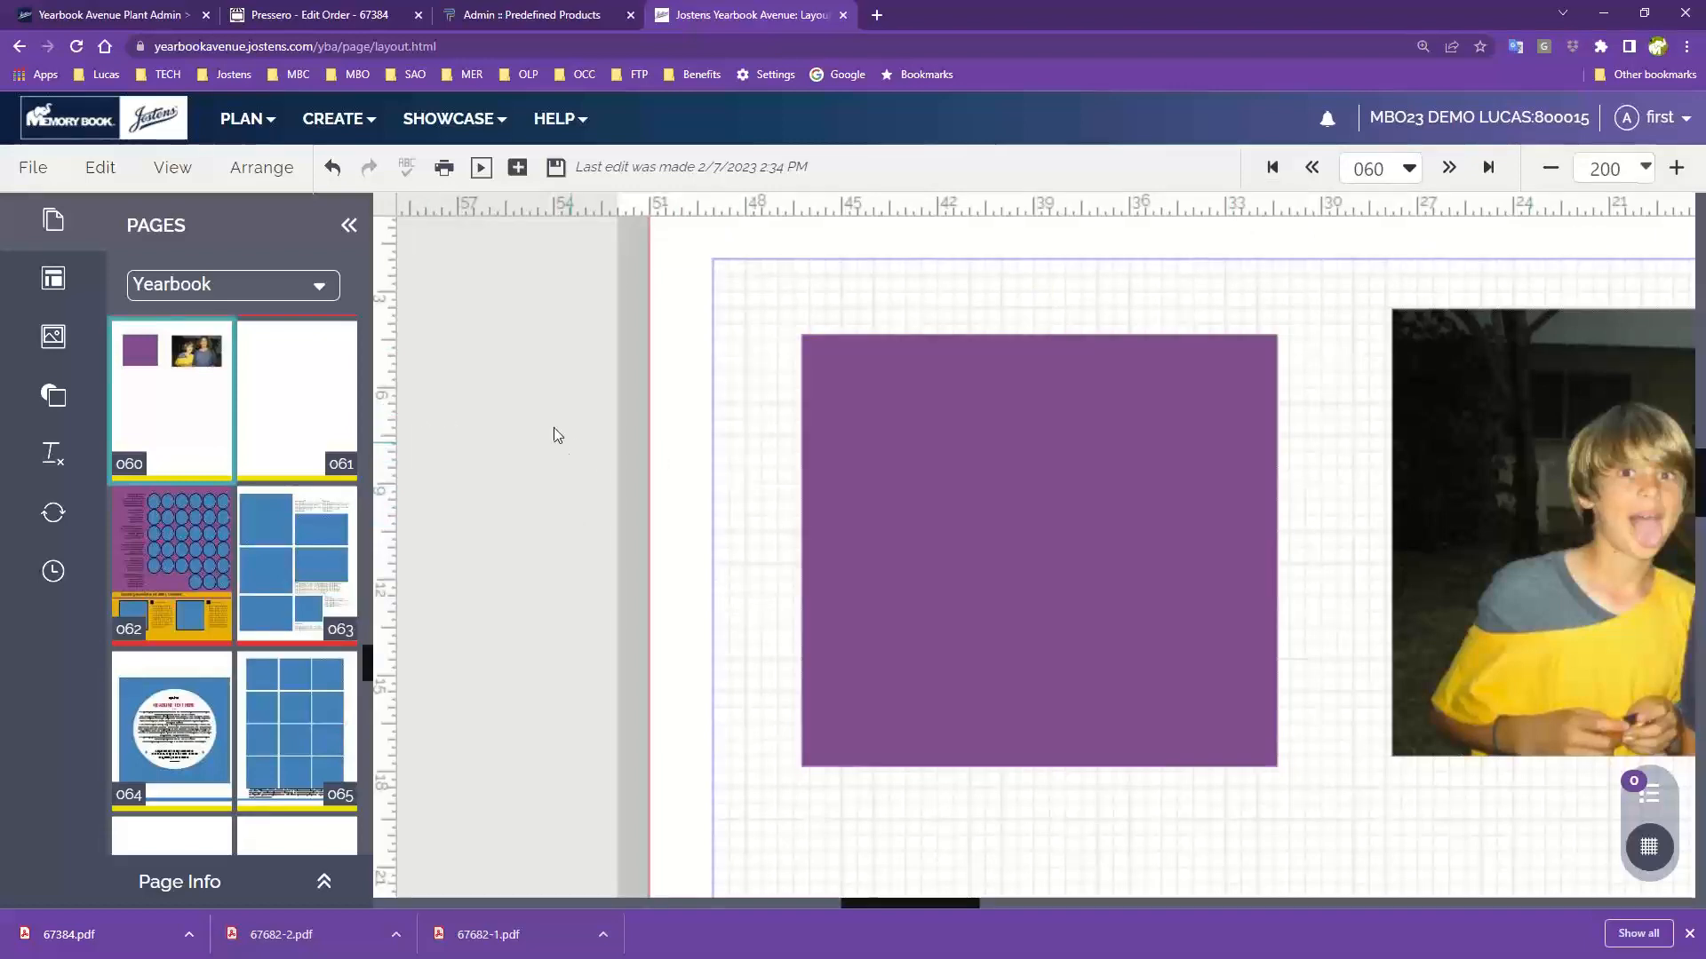
- Review the file commands for saving, practice pages, page info, PDF viewing and downloading
left_click(35, 172)
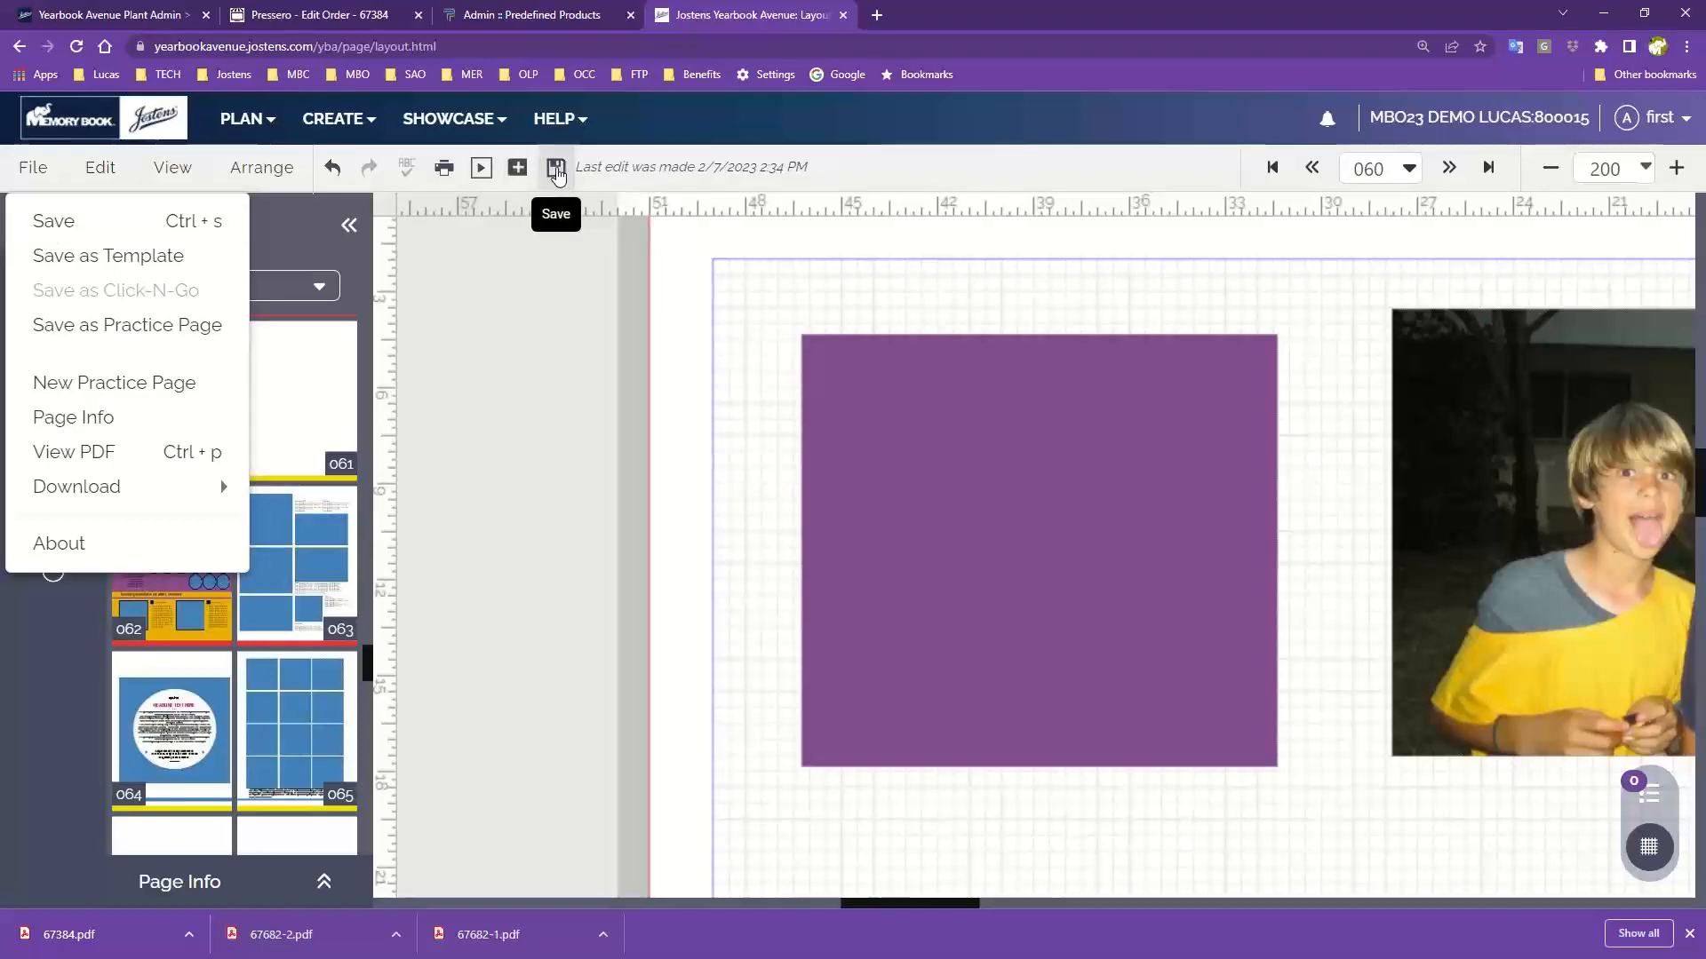
mouse_move(22, 167)
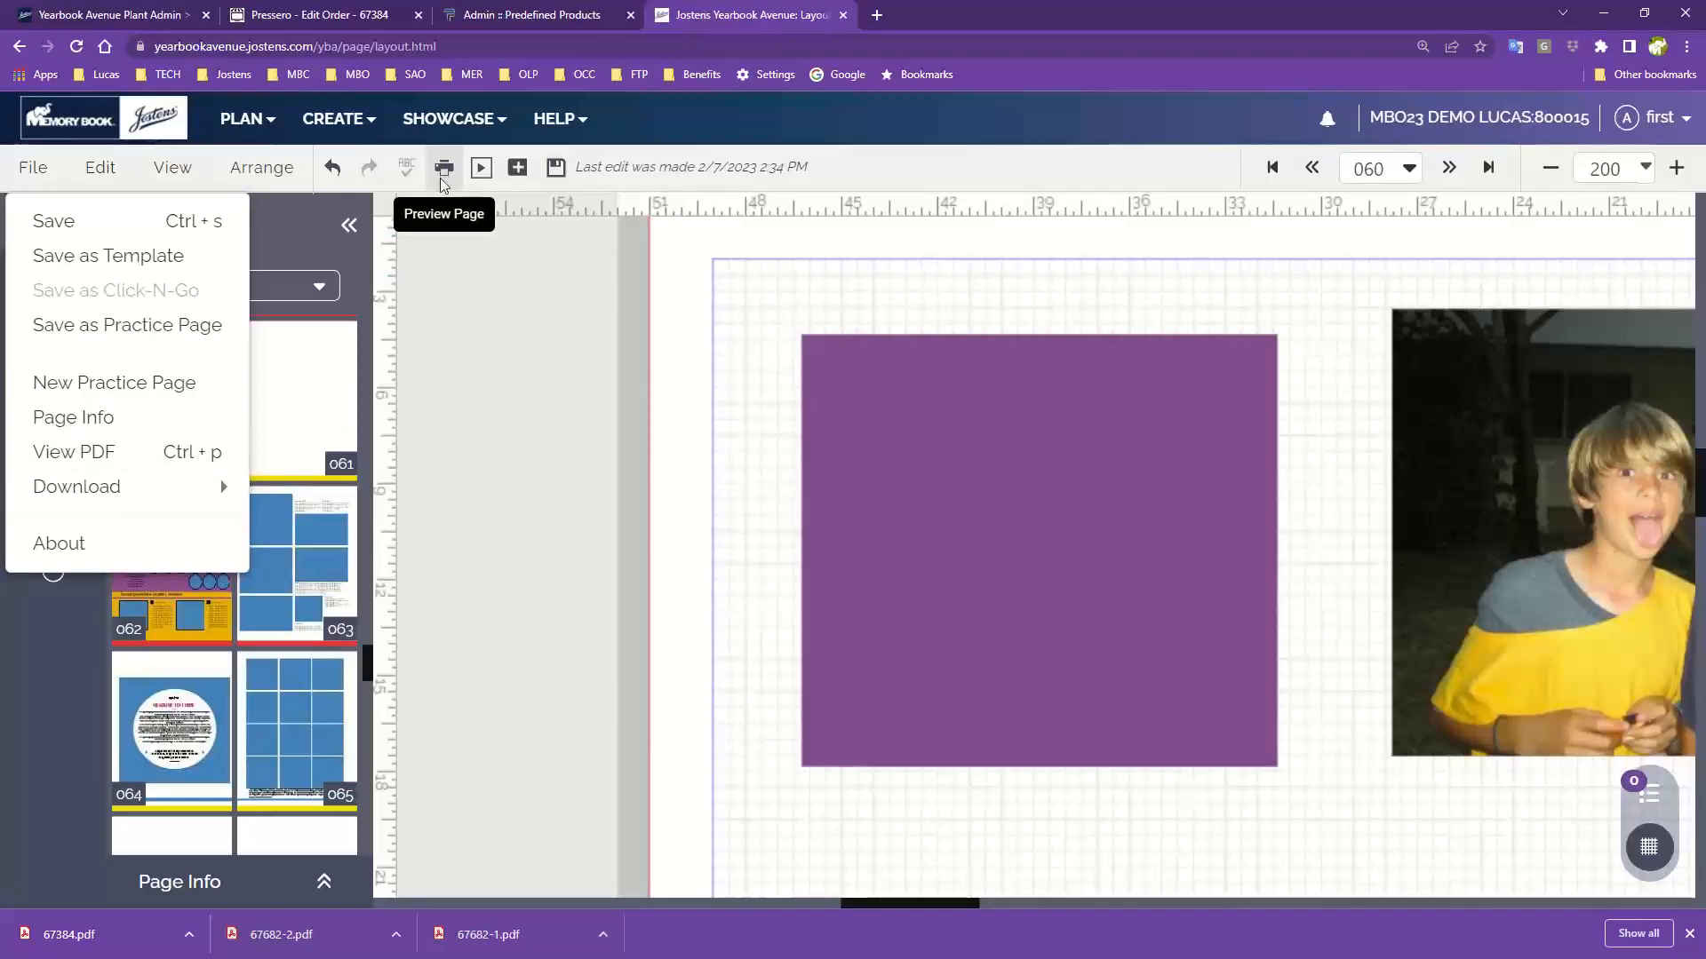
- Open the Change Background settings, move the dialog over the left page's edge to view its options, and close it
left_click(92, 184)
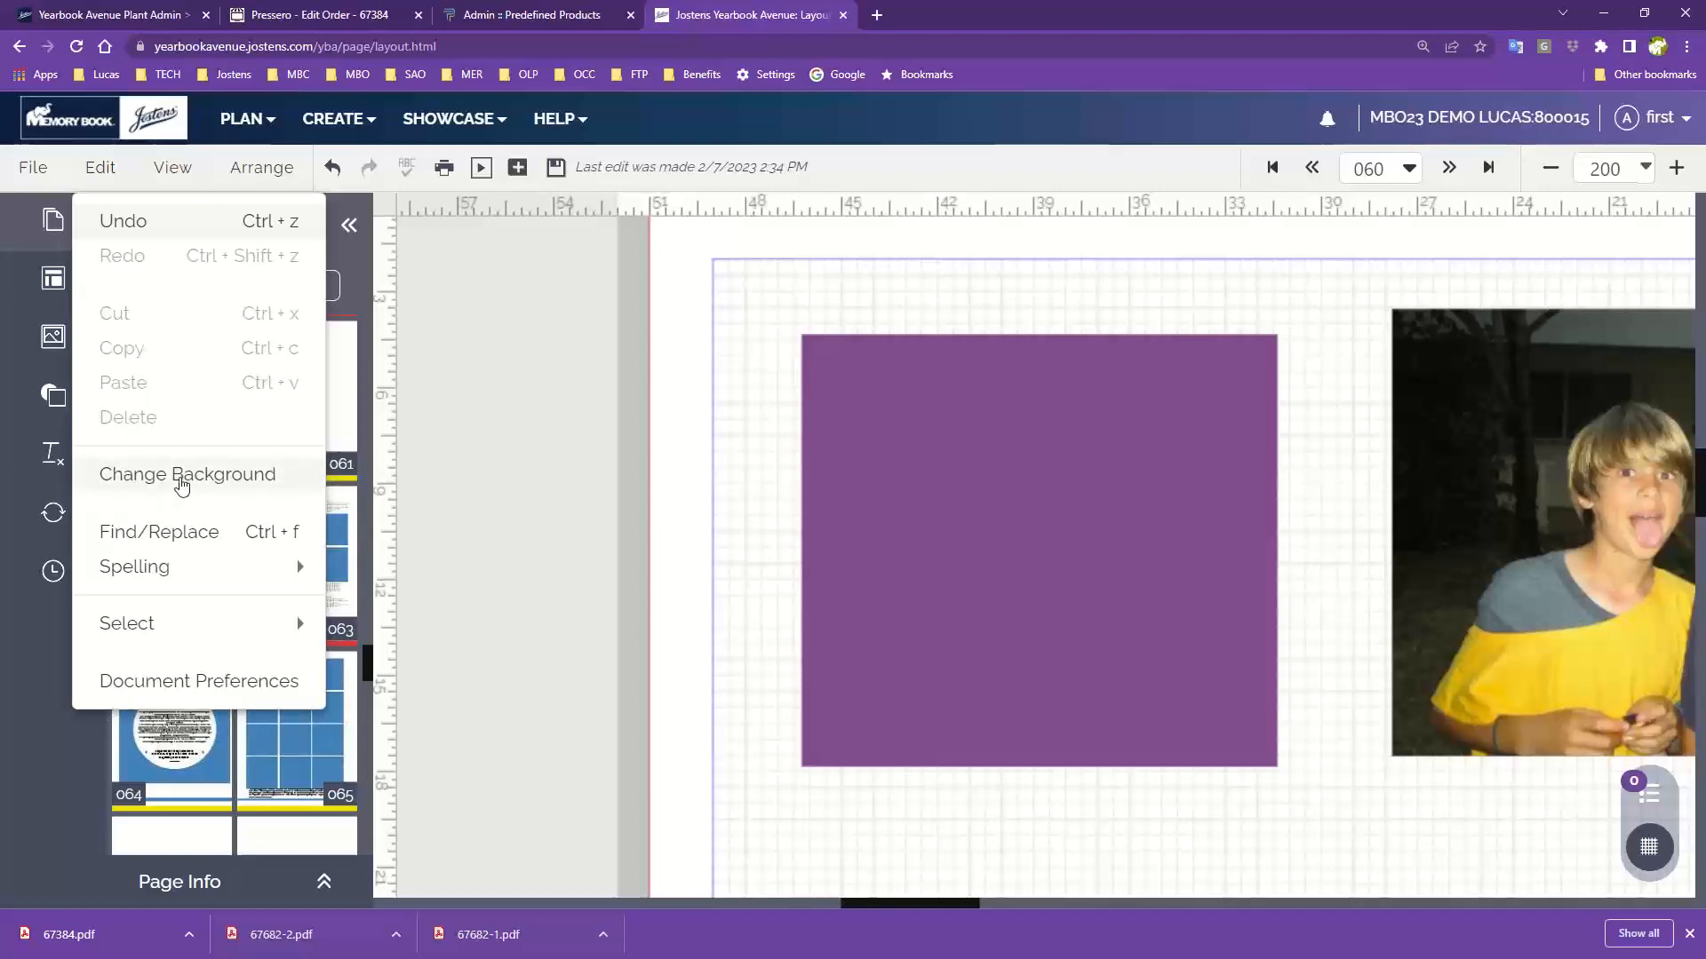
left_click(182, 484)
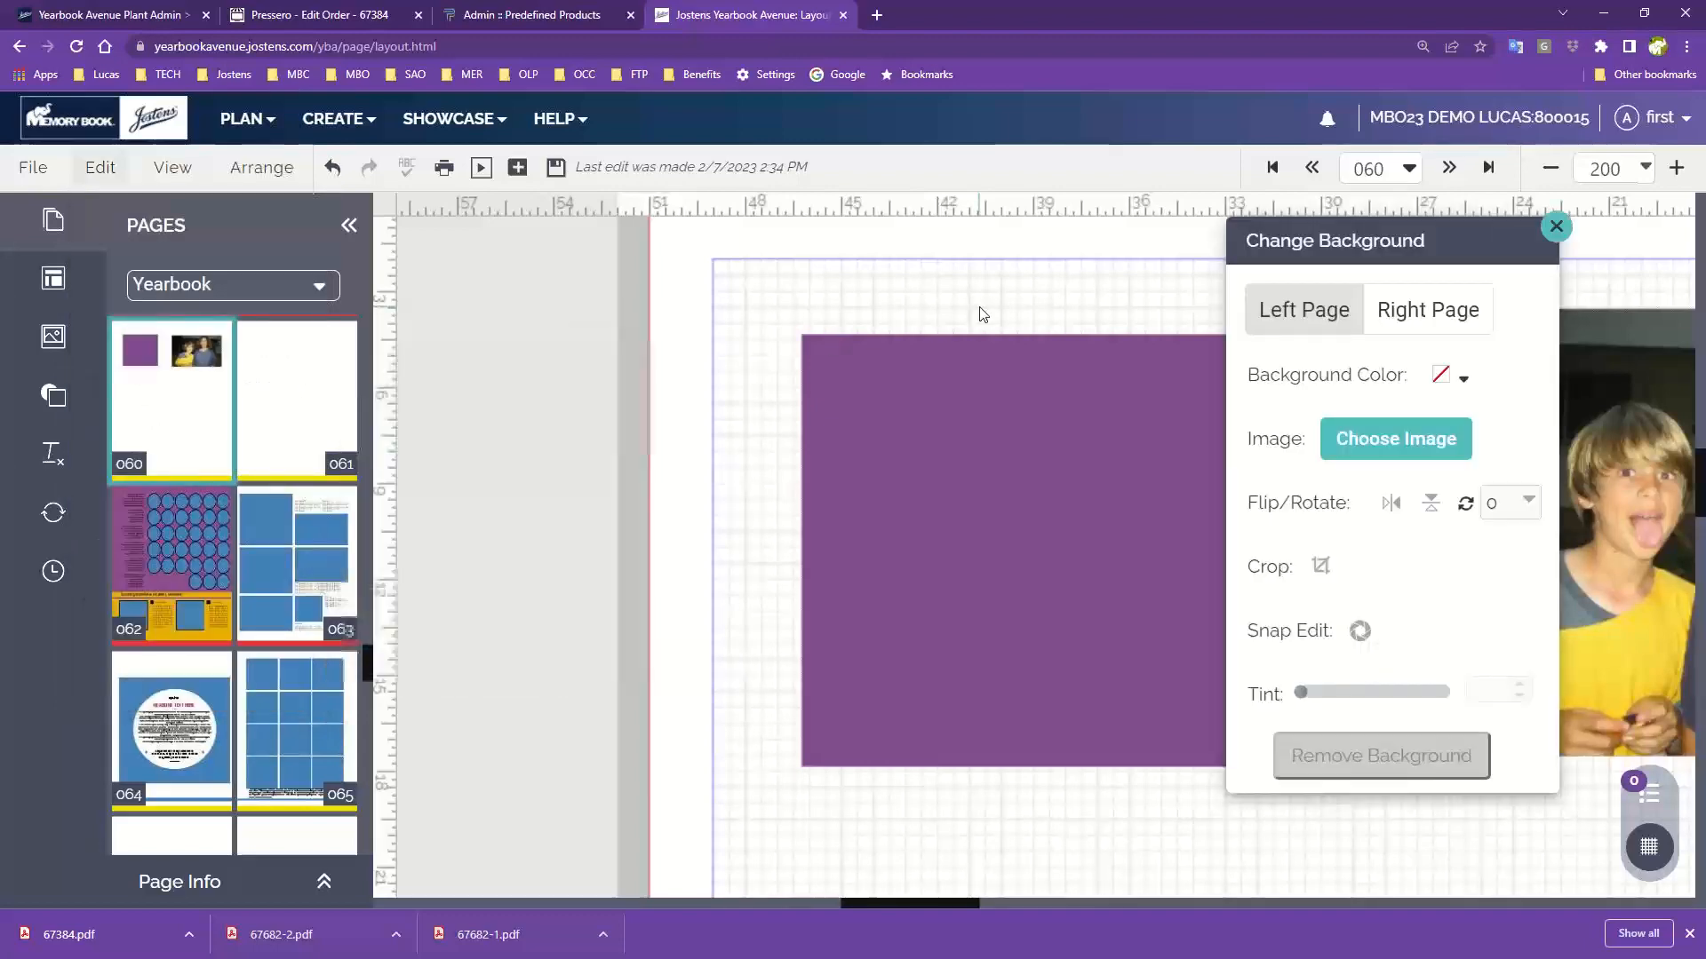
left_click_drag(1383, 239, 645, 255)
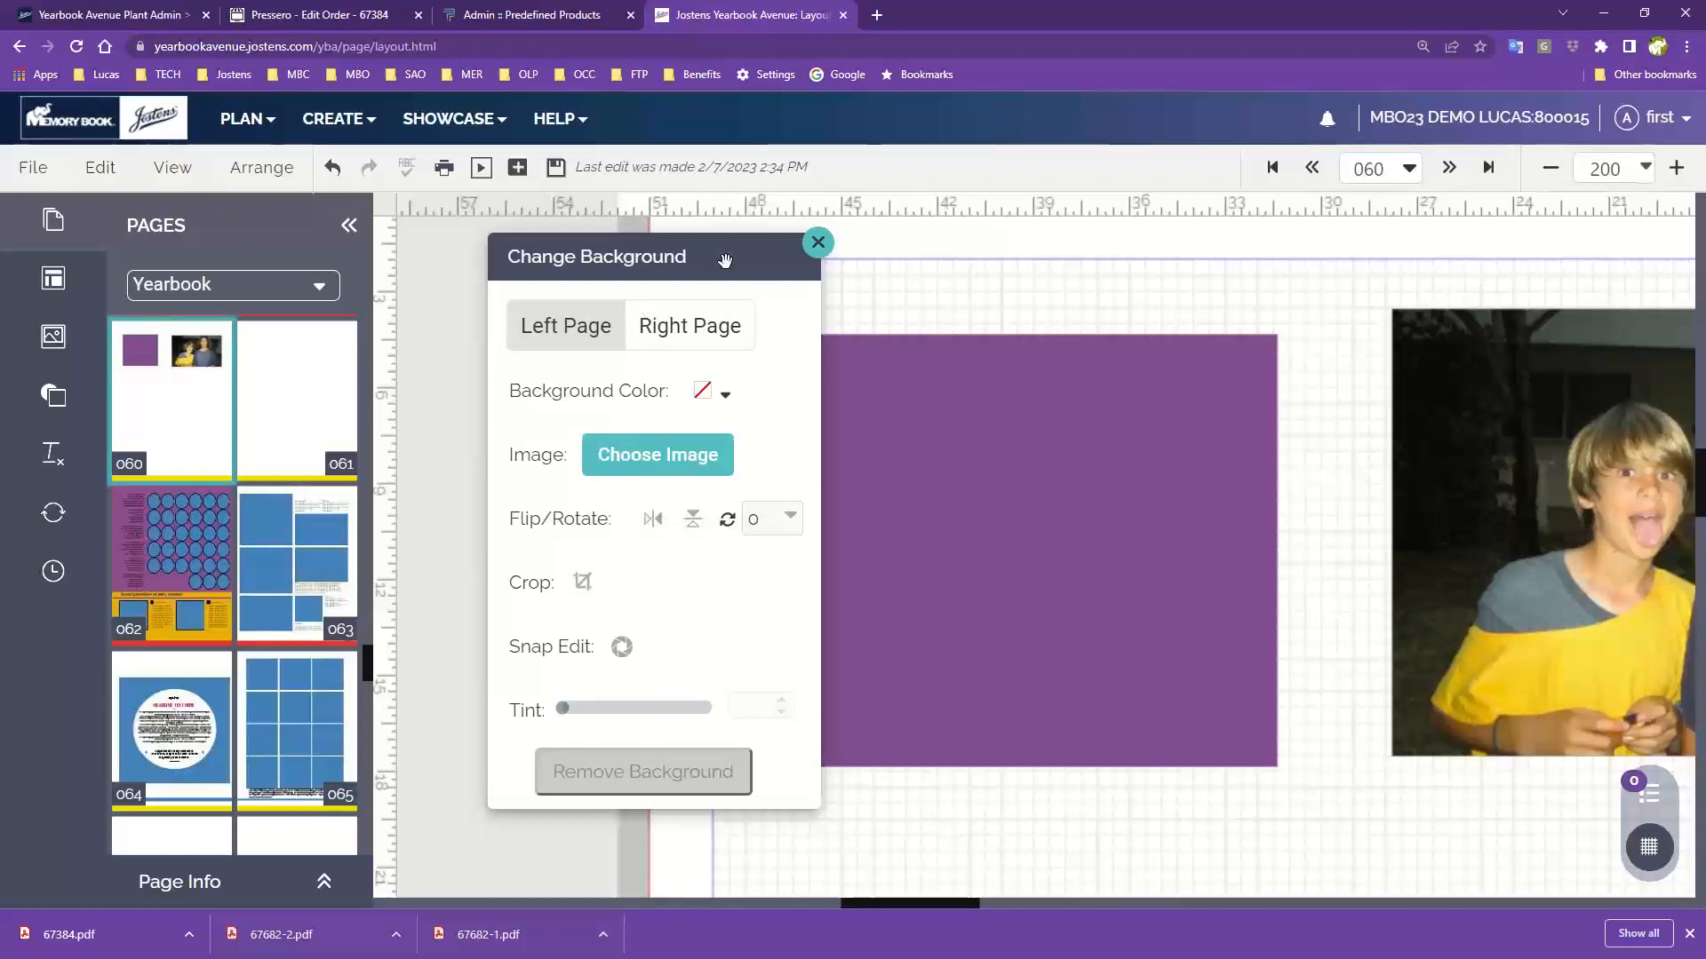
left_click(818, 243)
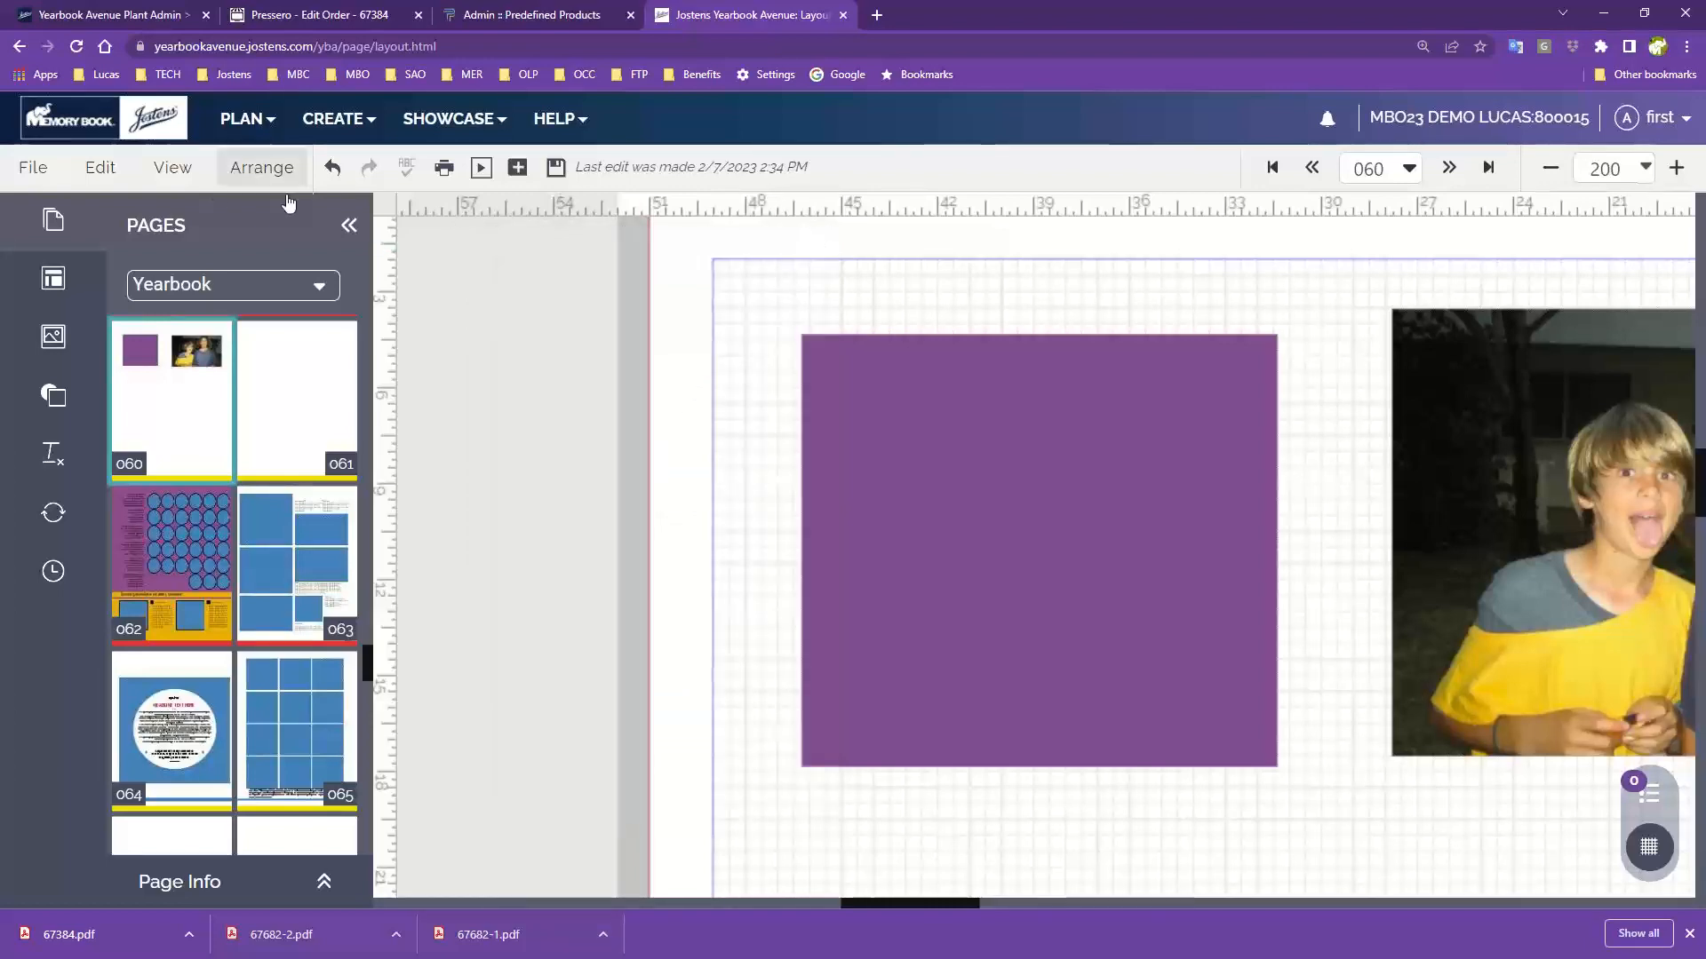
- Review the edit commands and select all elements on the page with the Select All command
left_click(98, 170)
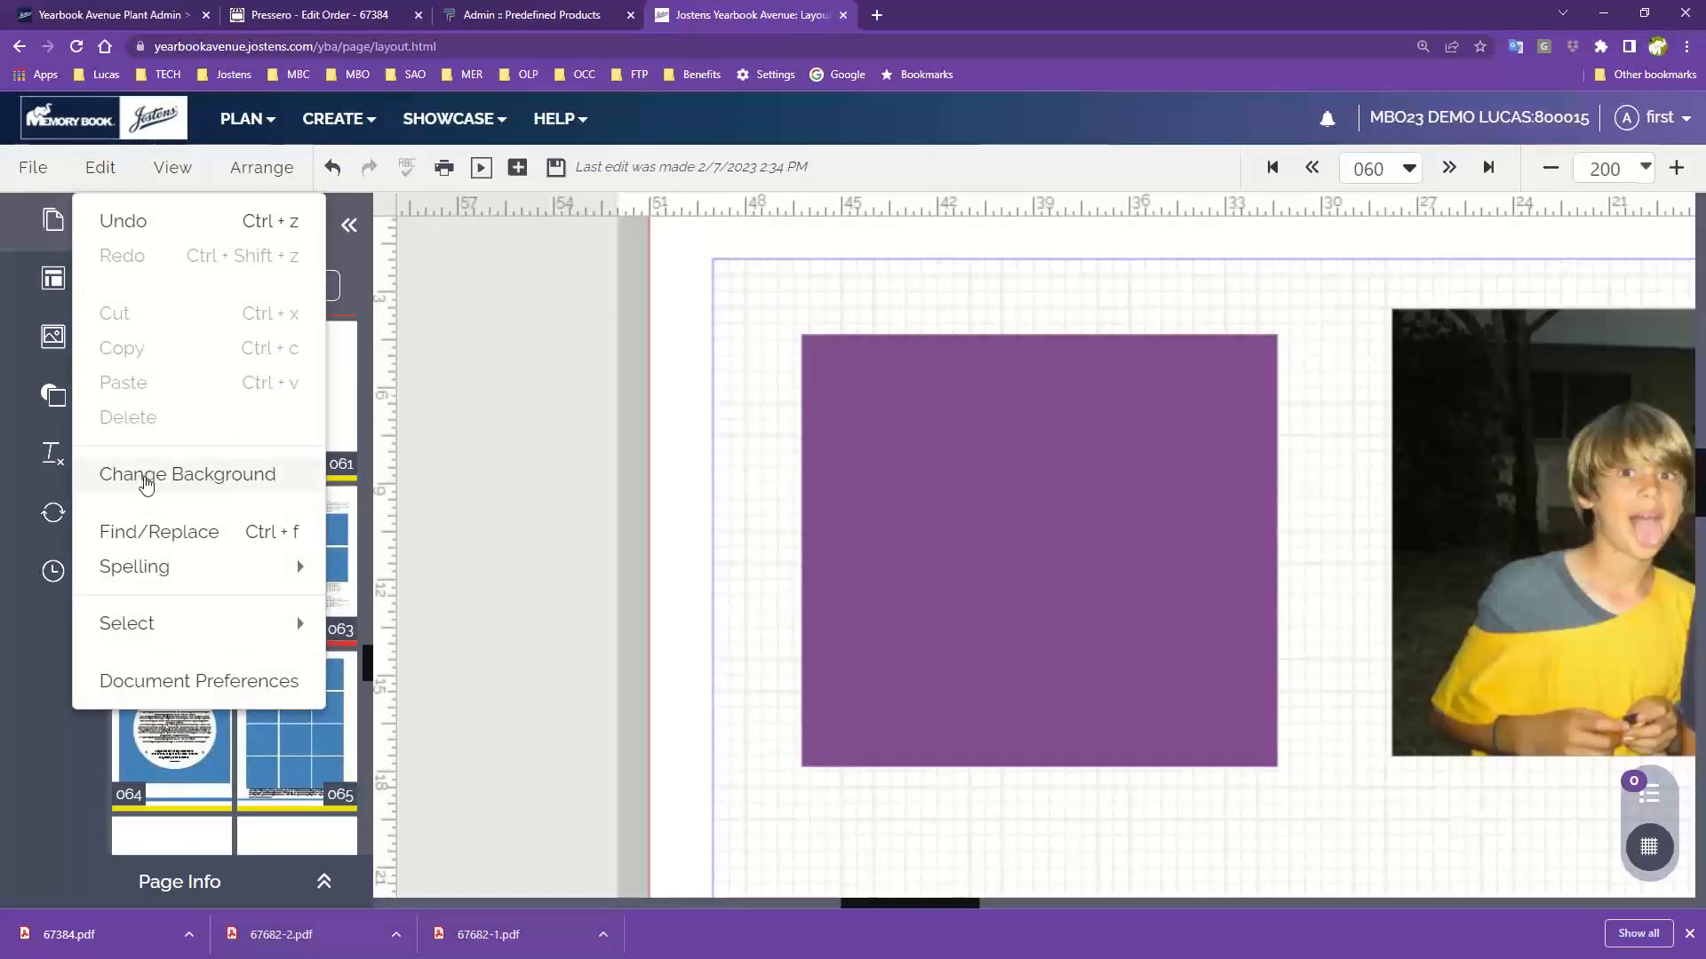
mouse_move(228, 552)
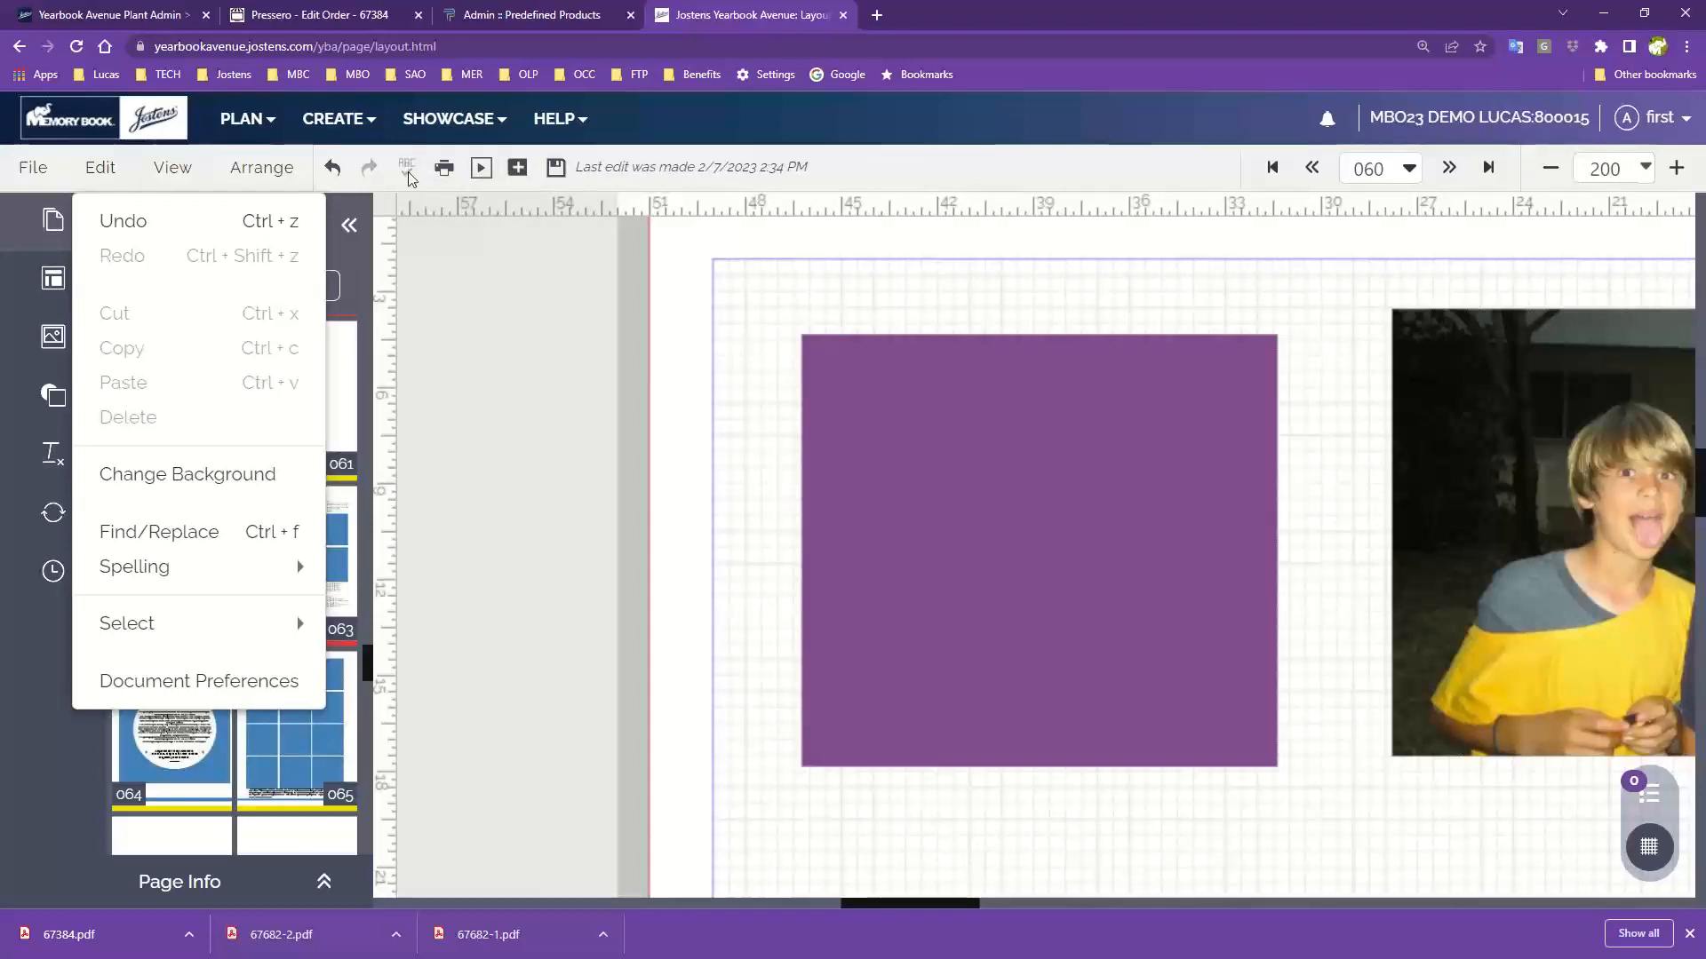
mouse_move(200, 637)
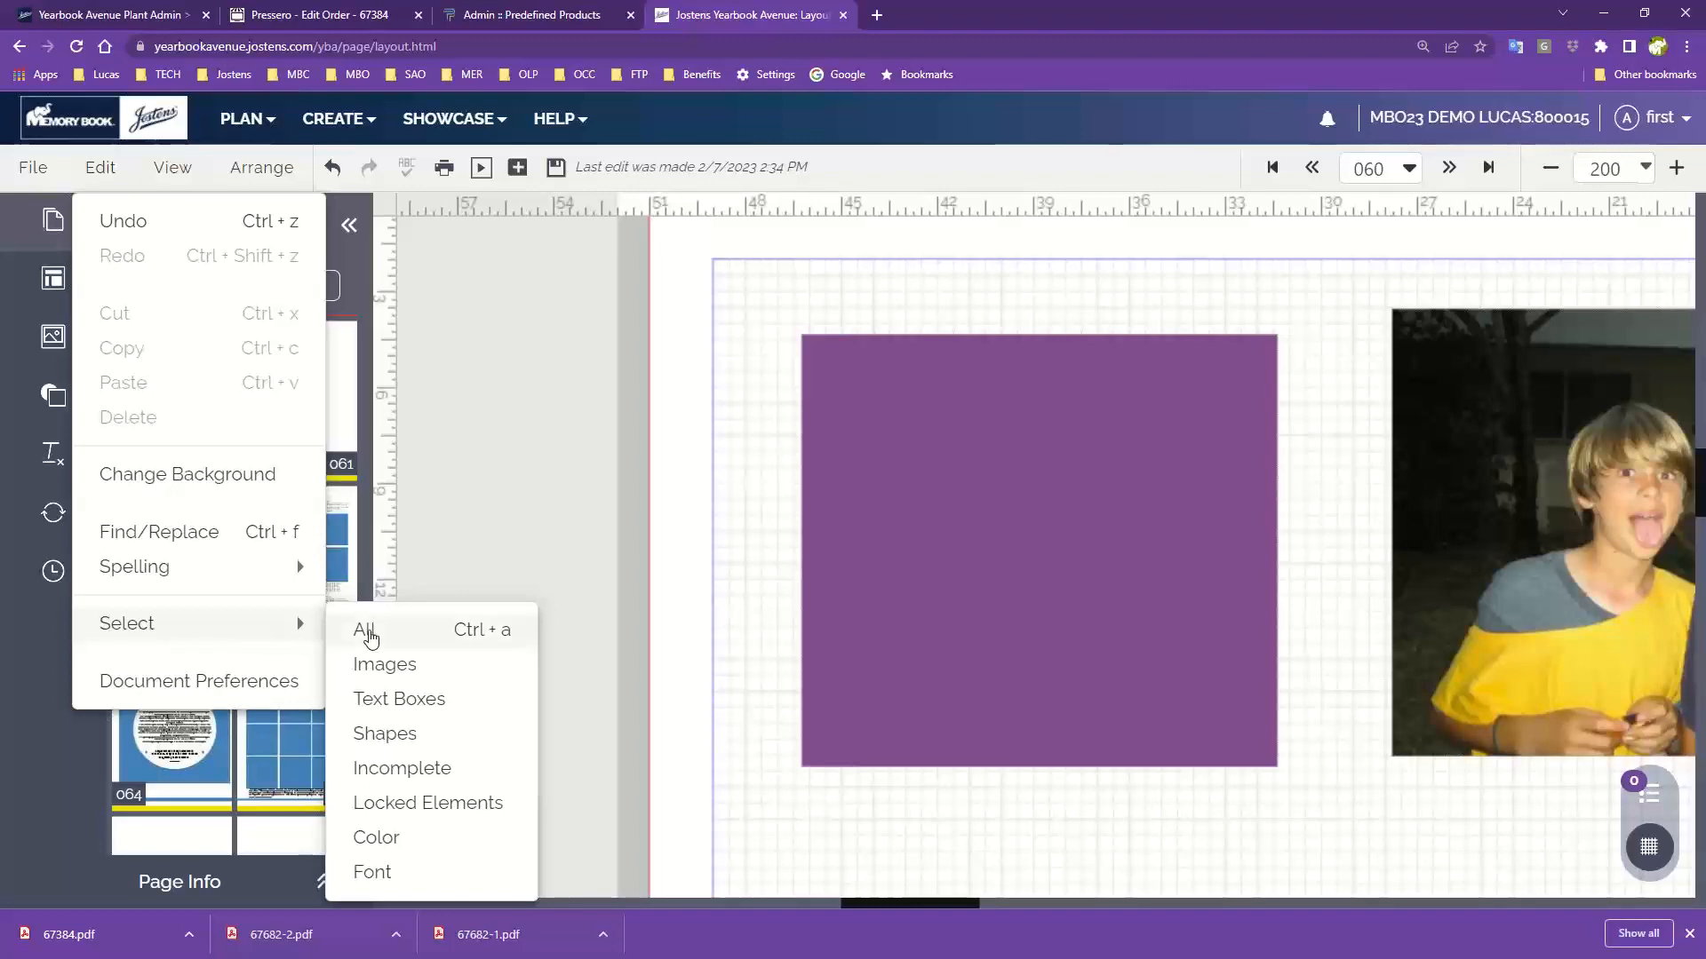
left_click(367, 633)
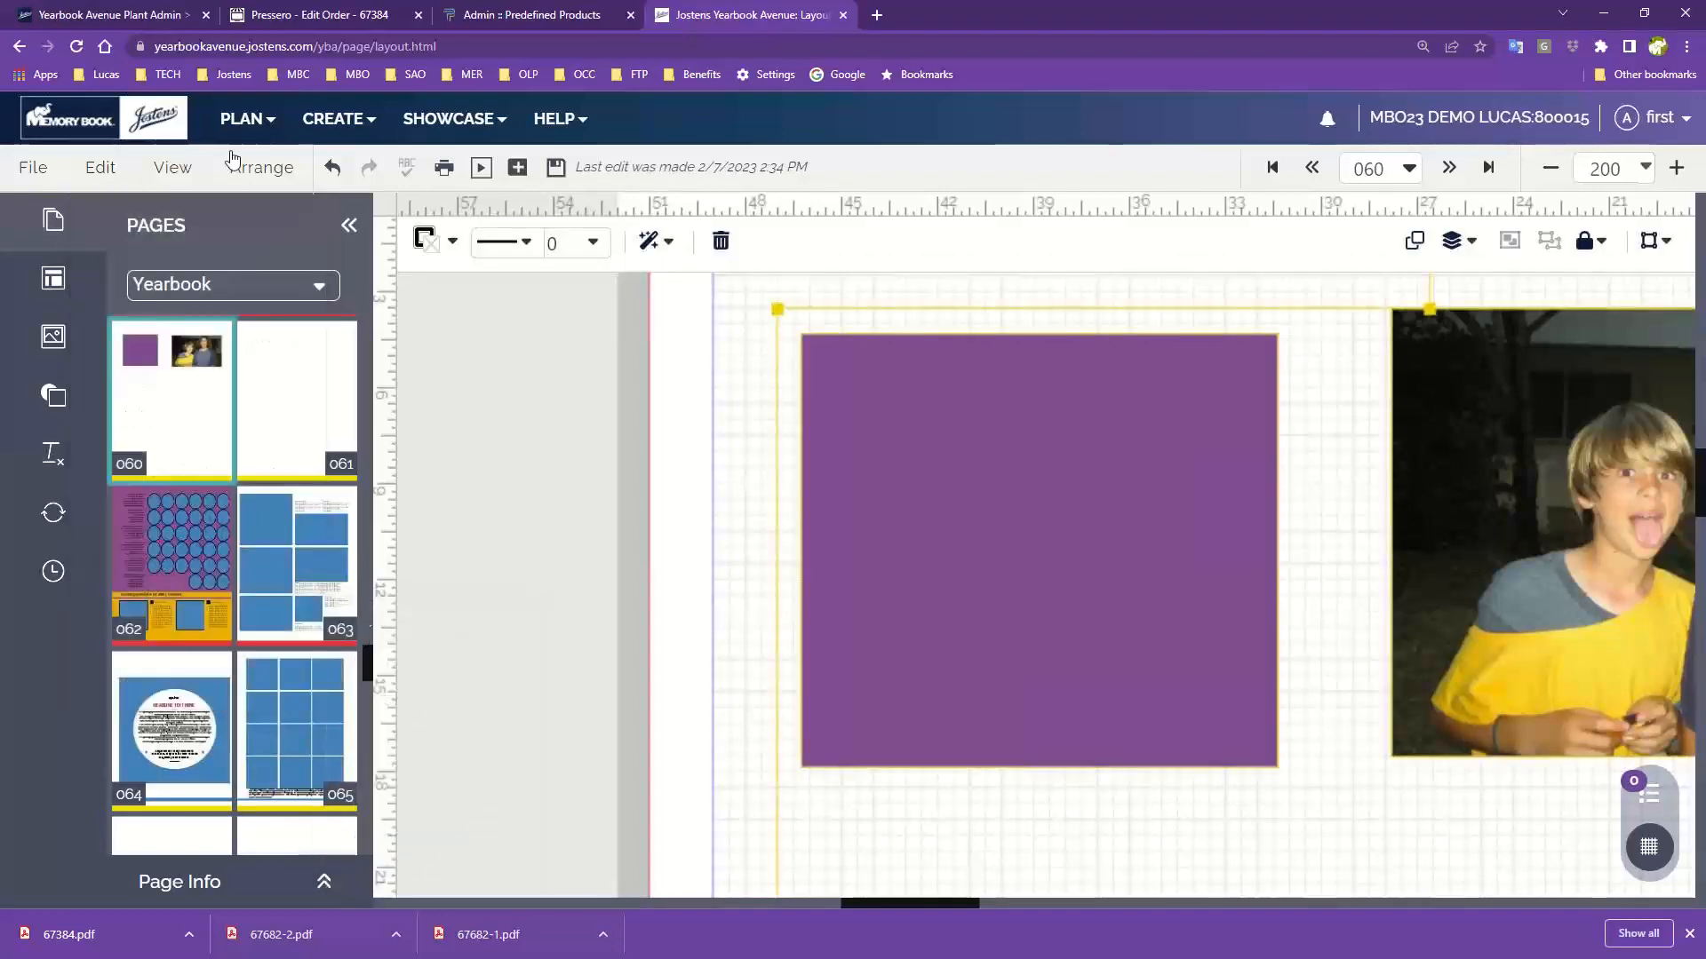
- Open Document Preferences, review its document grid, column grid and notification settings, and close it without changes
left_click(101, 167)
mouse_move(177, 577)
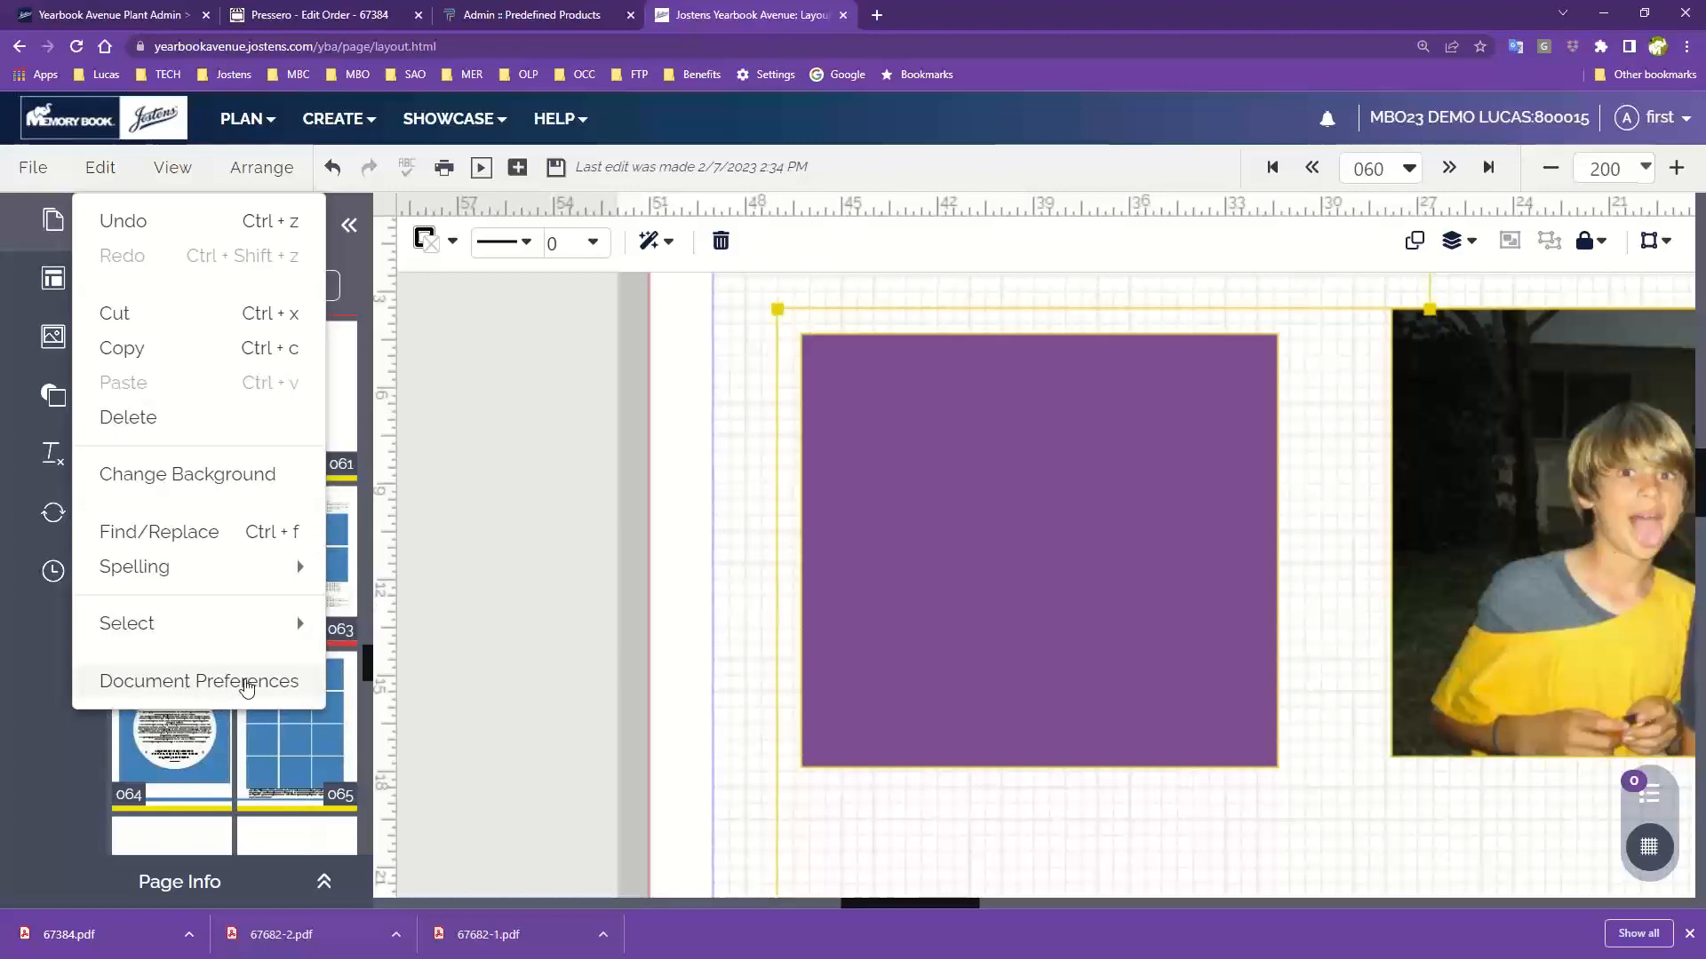
left_click(229, 685)
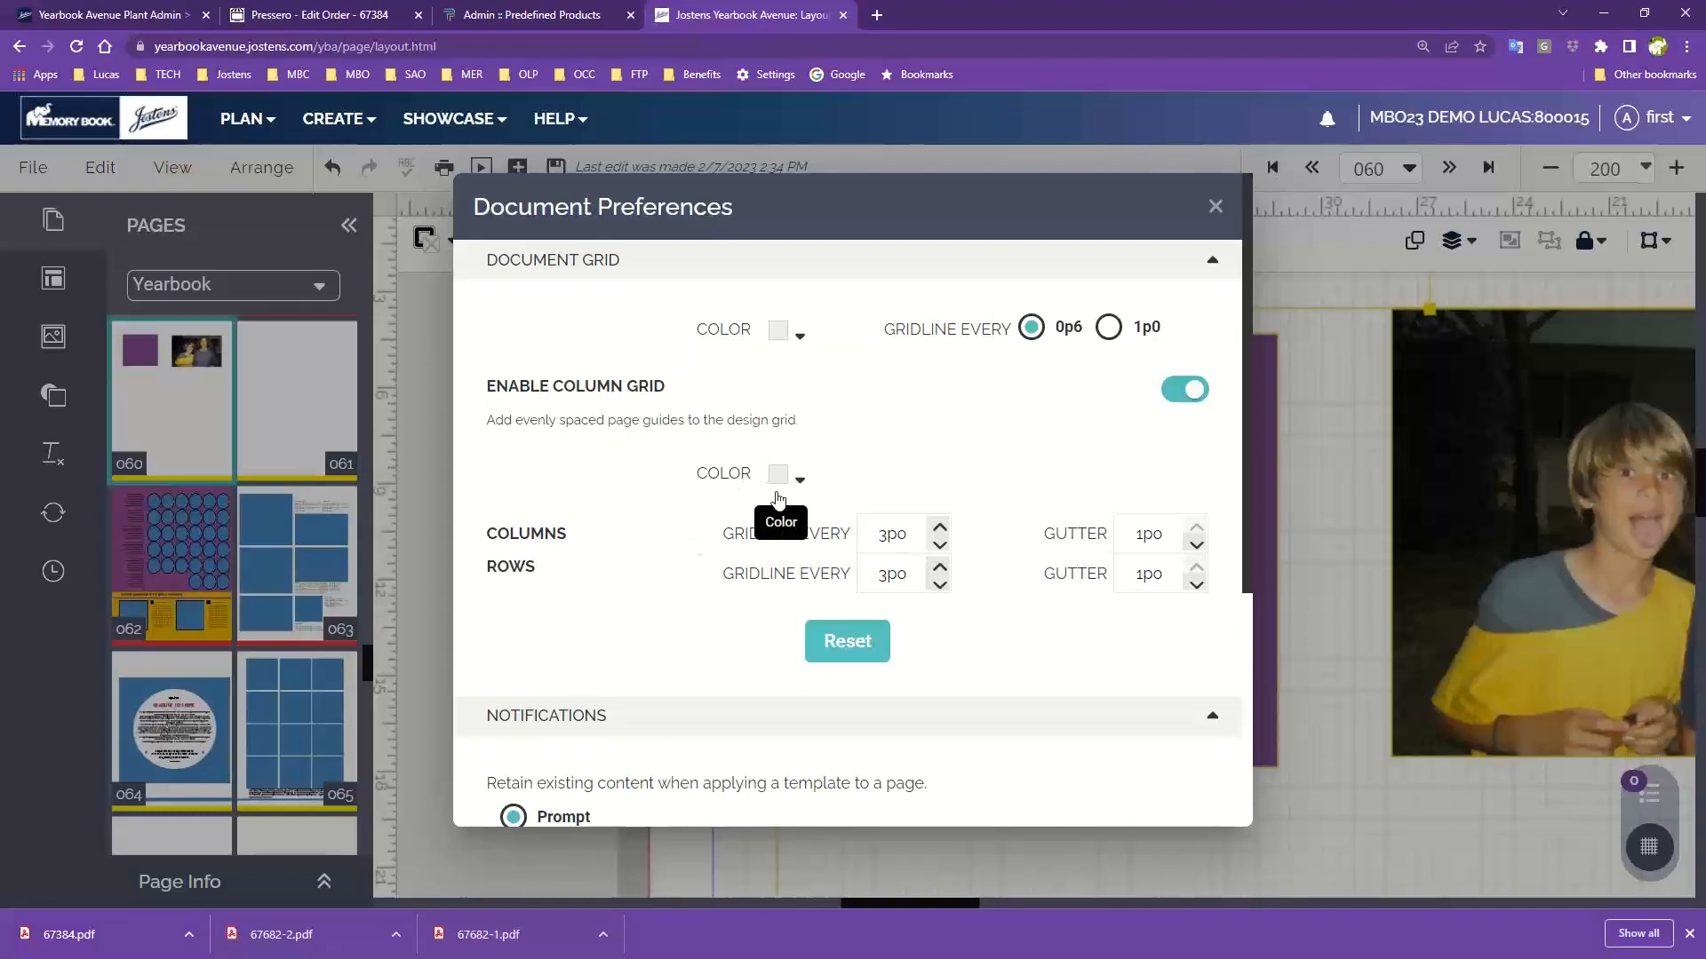
scroll(1025, 629, "down", 2)
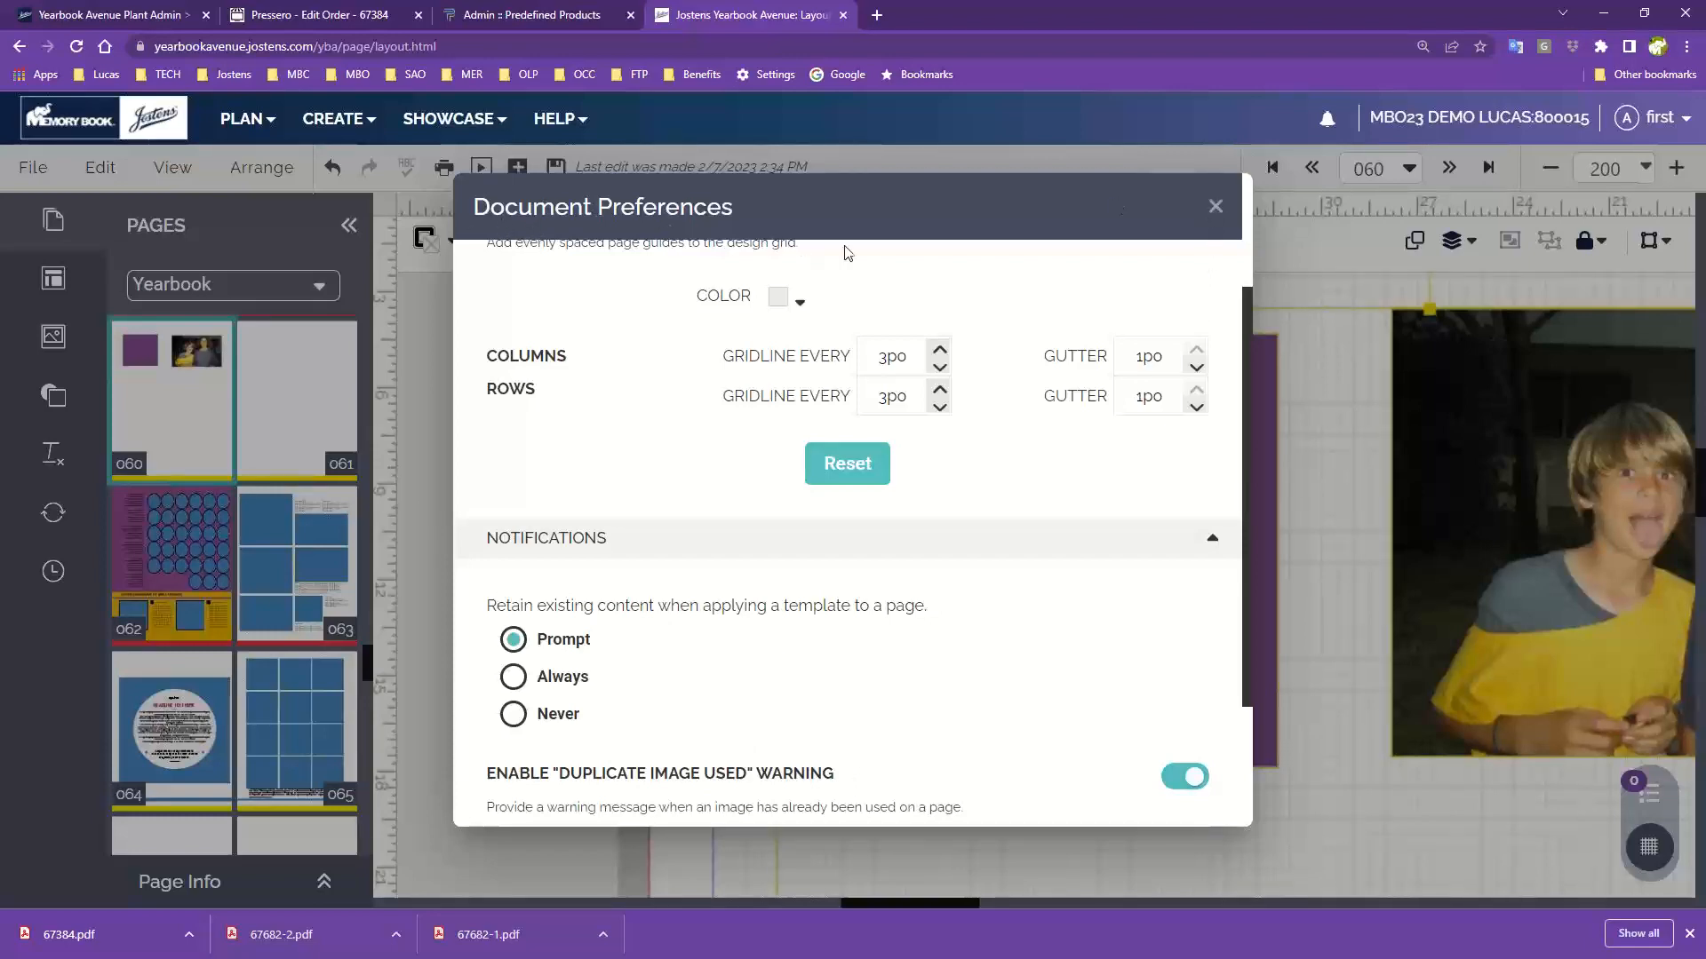
left_click(1220, 207)
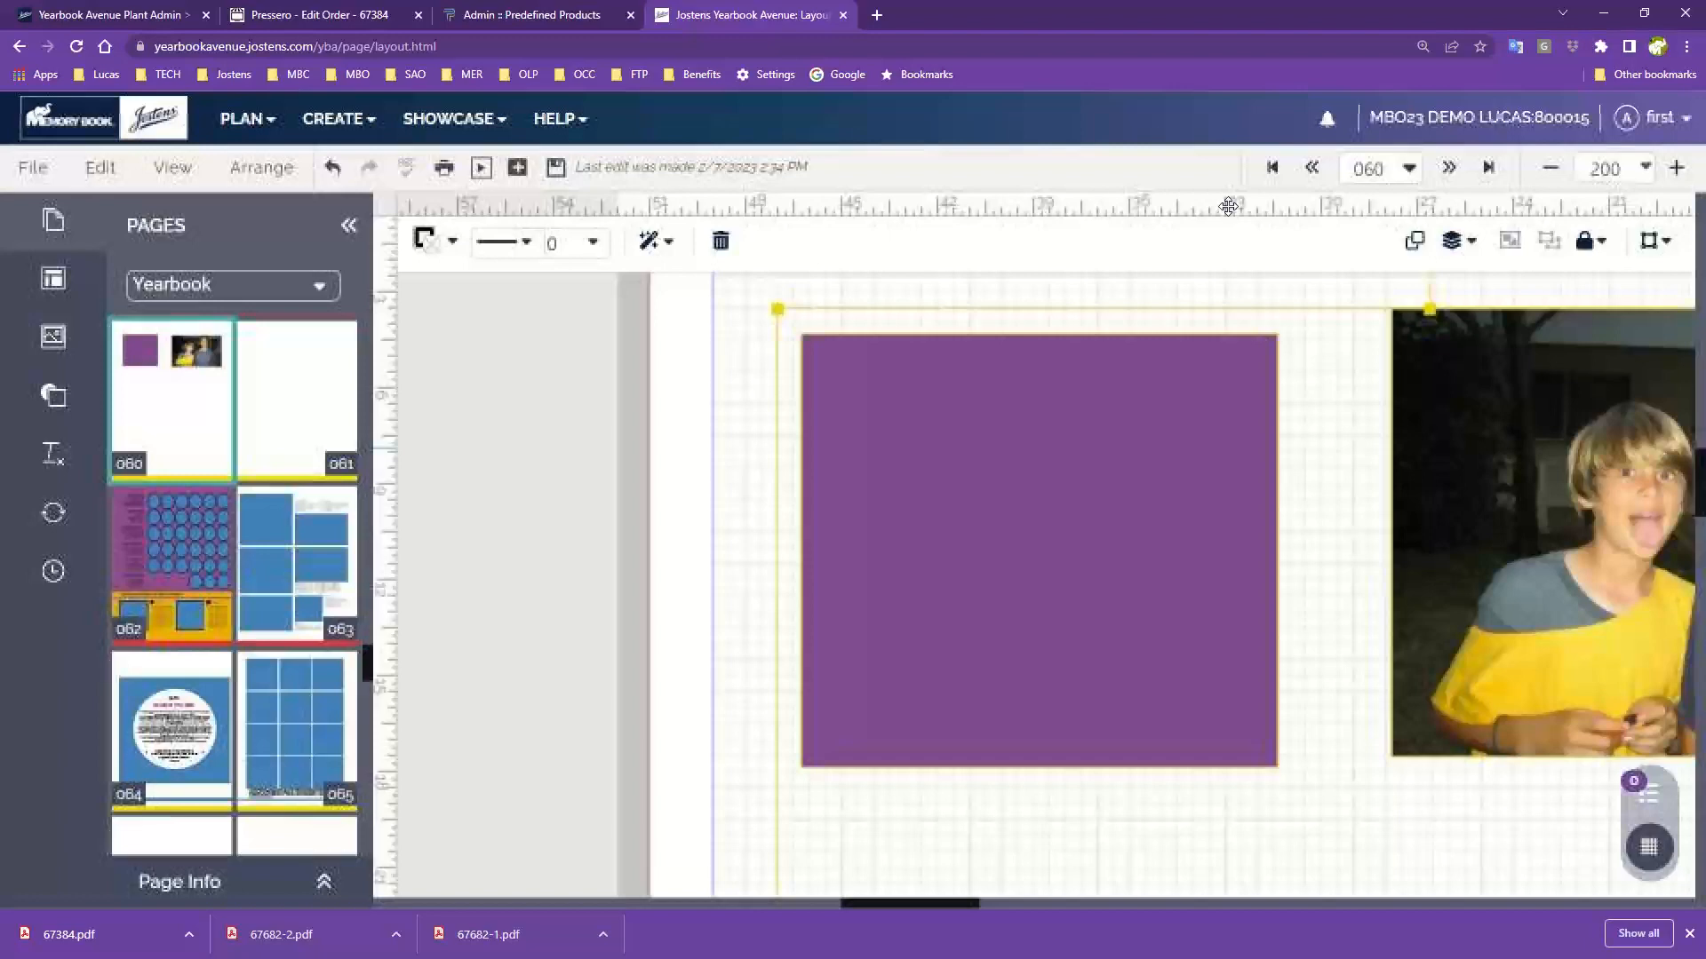
- Review the view commands for rulers, page margin, grids and guides, index elements, zoom and page display
left_click(174, 172)
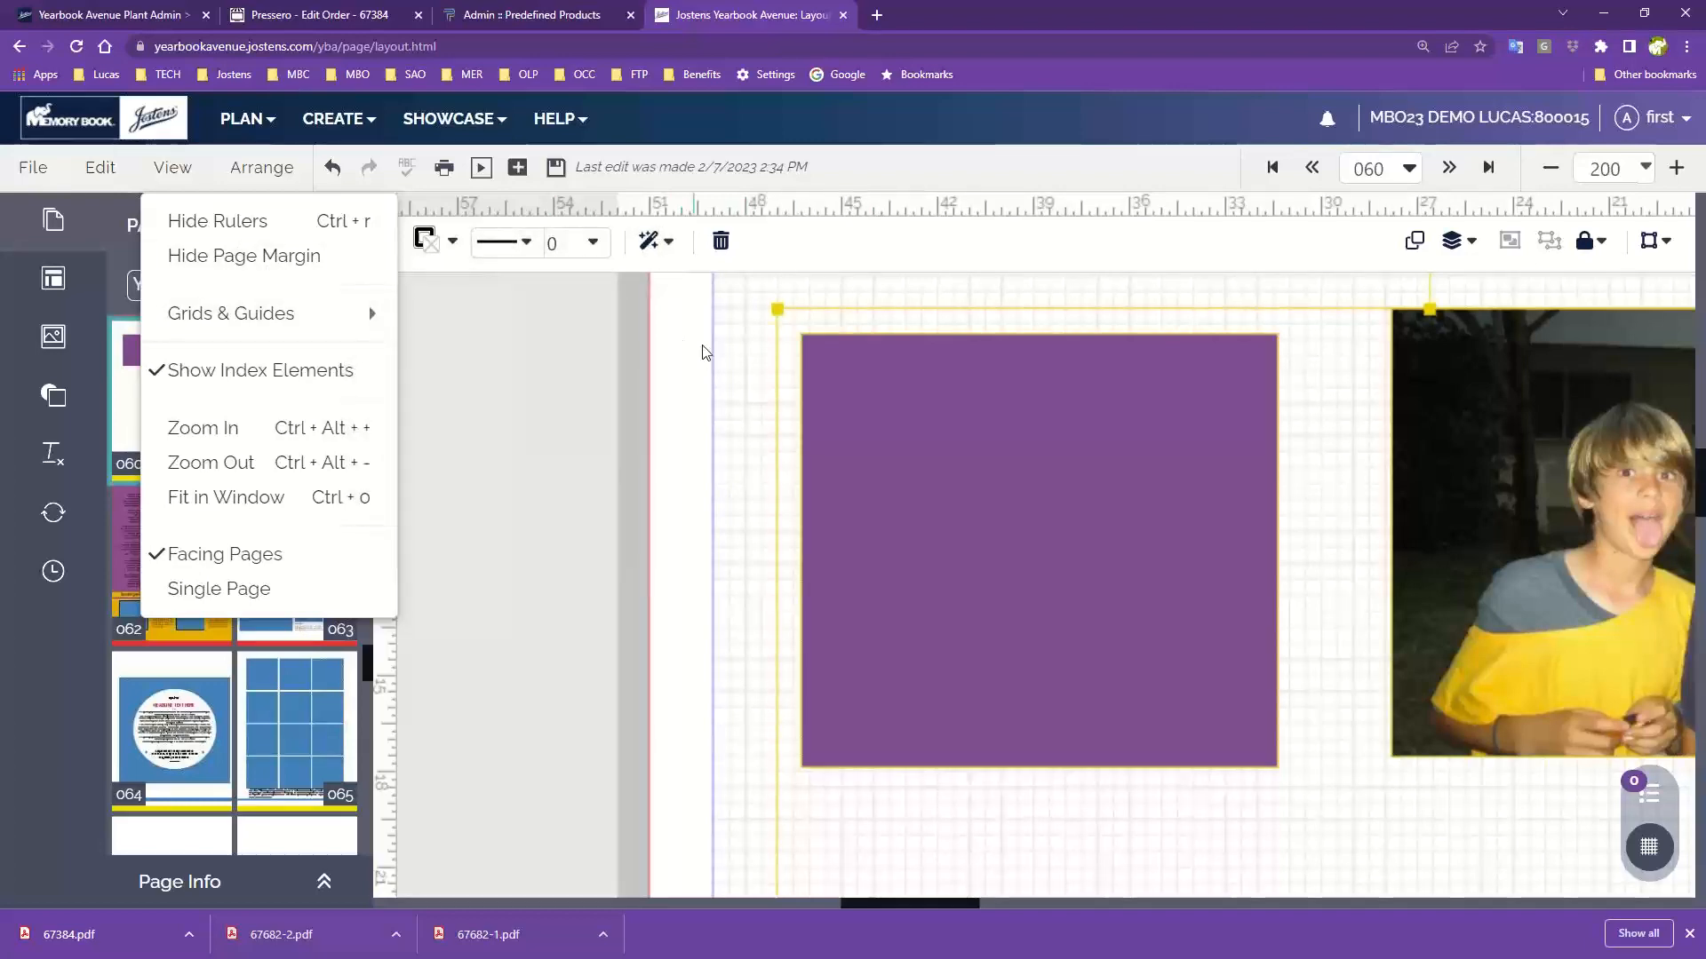
scroll(721, 543, "down", 2)
scroll(761, 590, "up", 3)
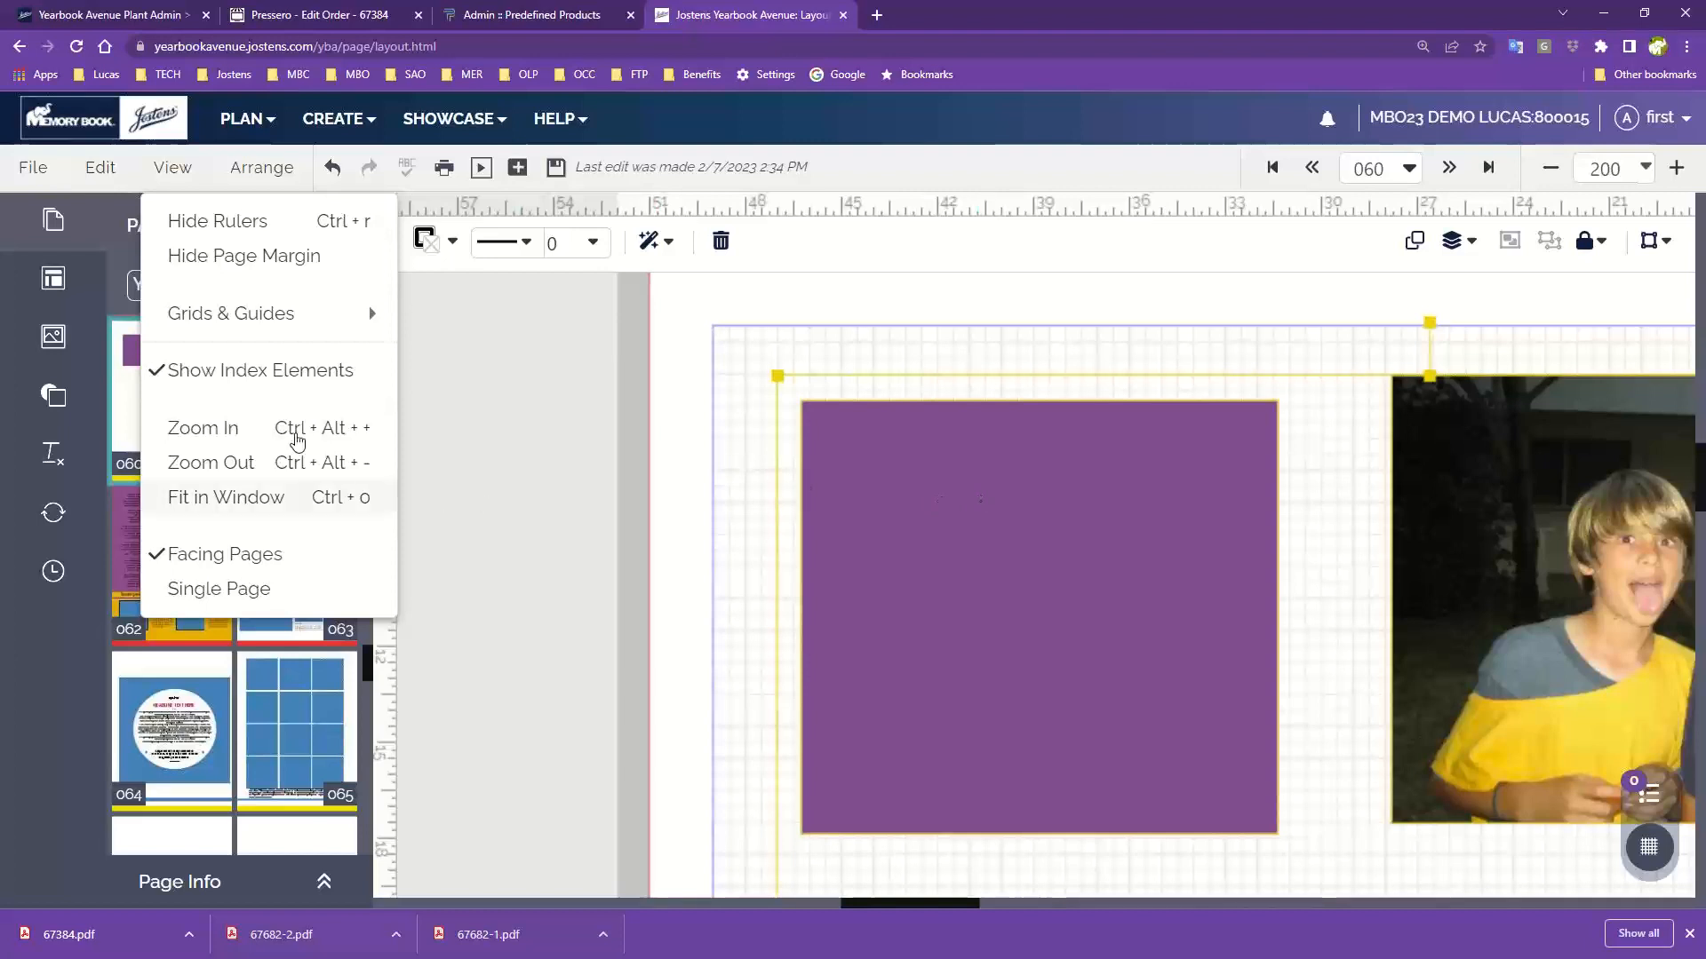
mouse_move(245, 337)
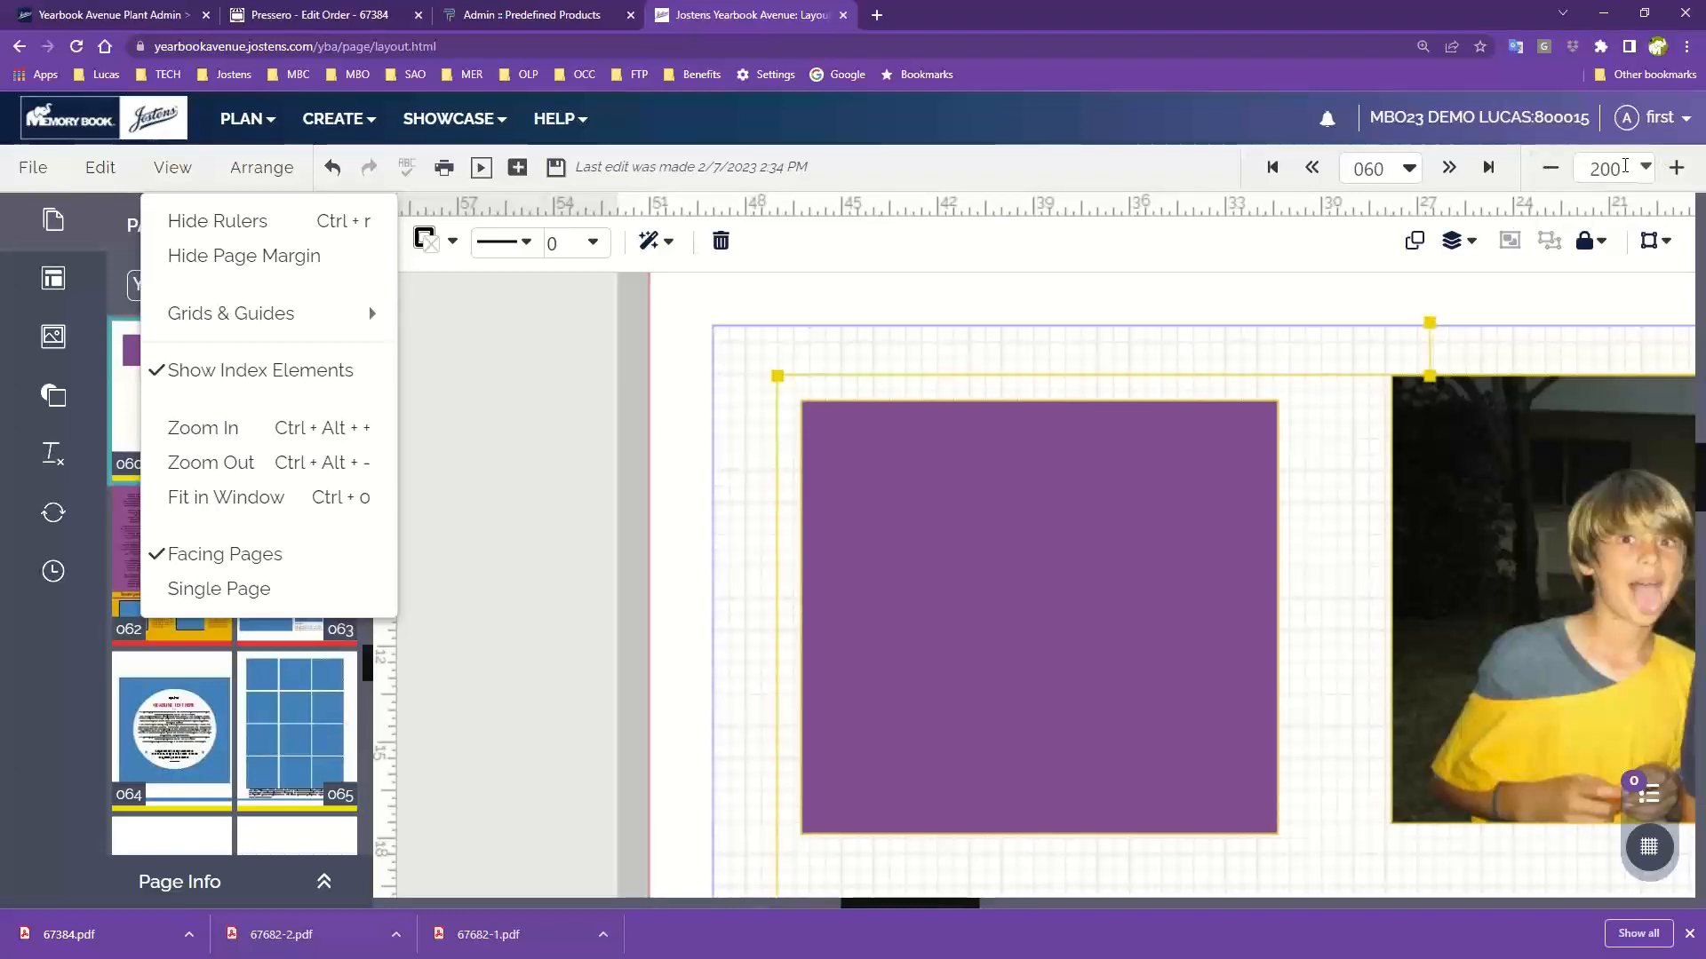
- Fit the spread in the window, then enlarge the layout zoom to 125%
left_click(1626, 182)
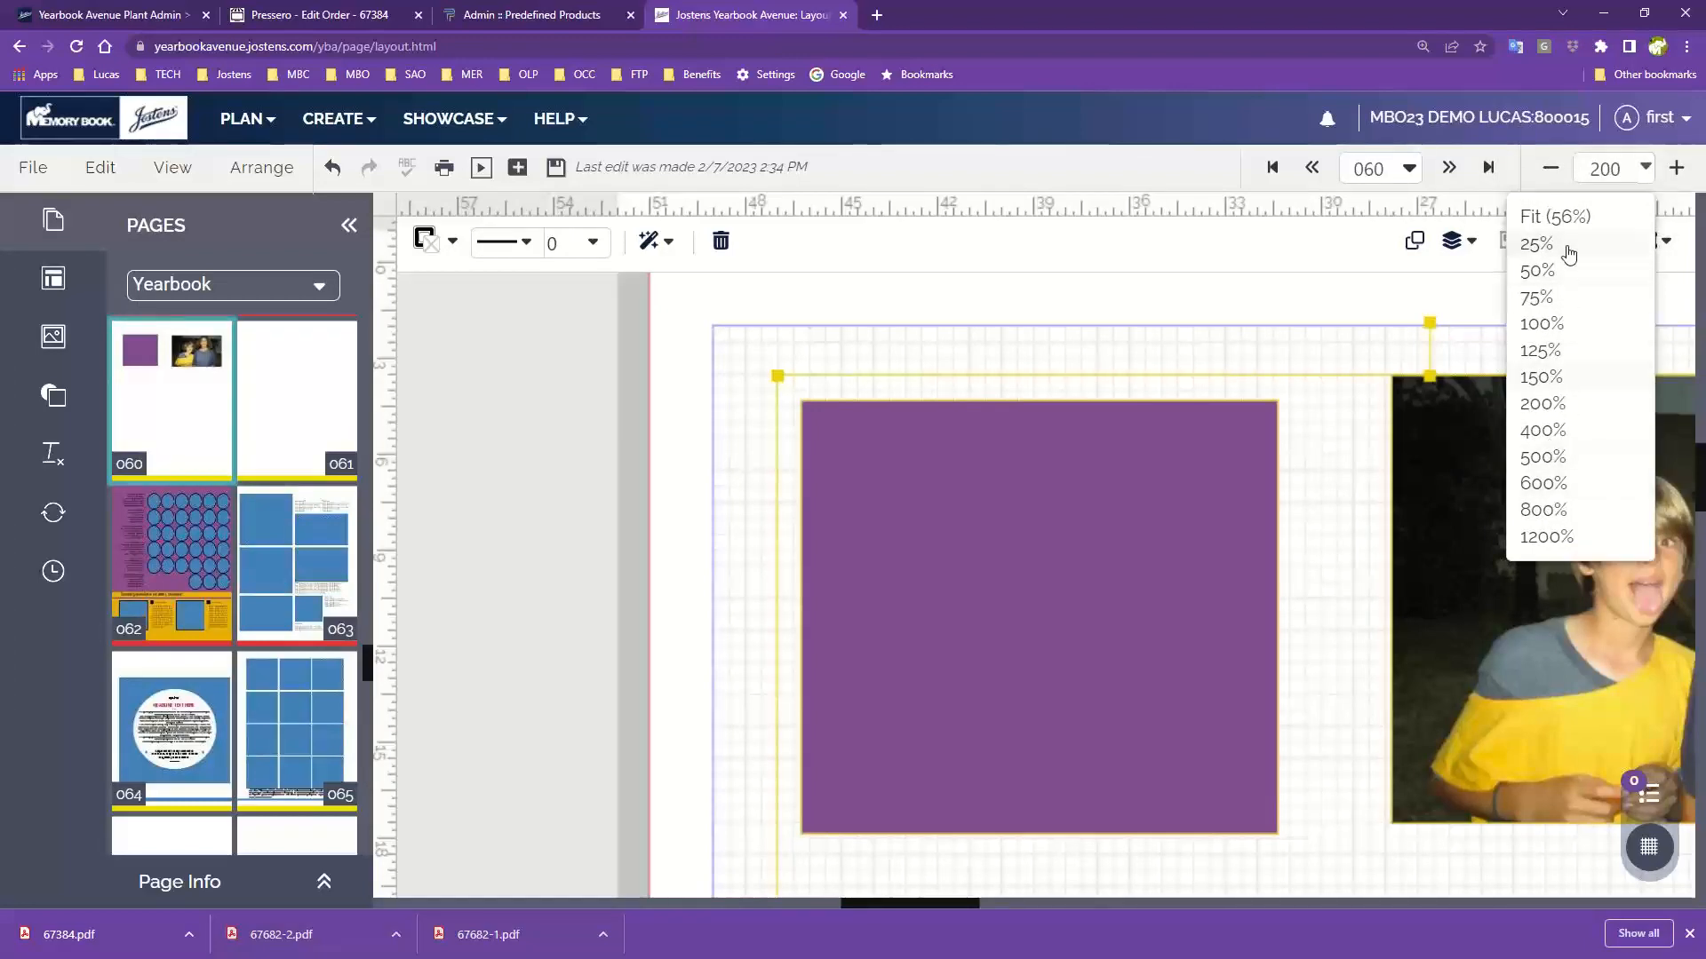
left_click(1561, 216)
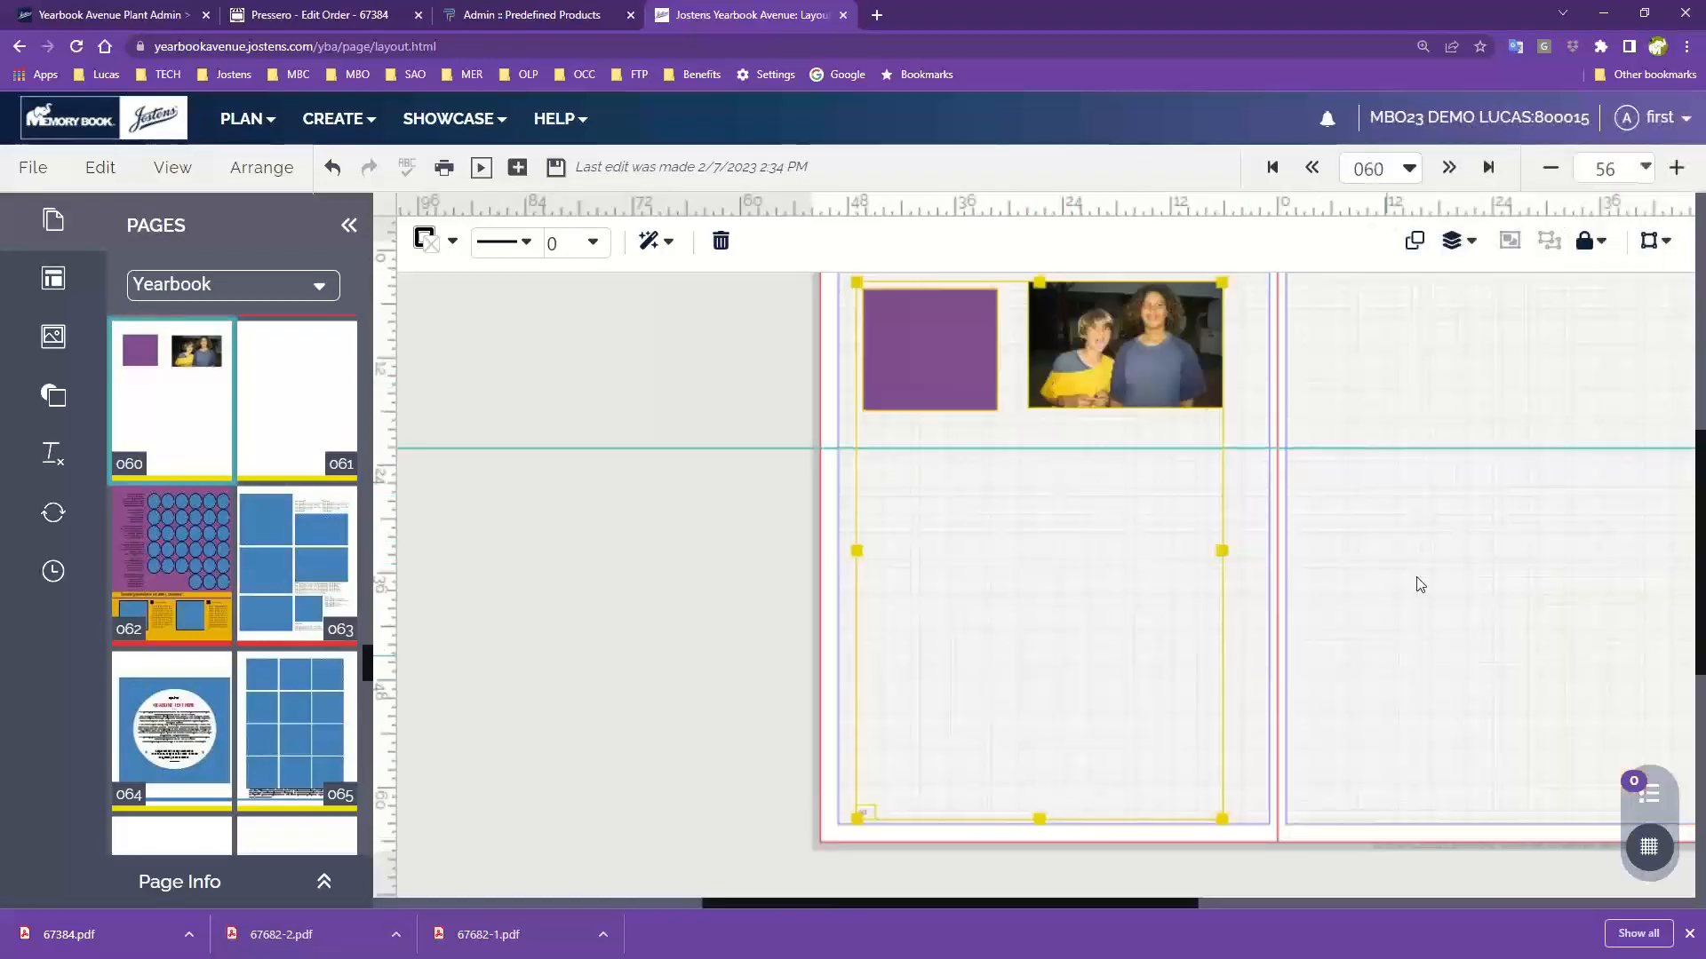
left_click(1677, 169)
left_click(1677, 169)
scroll(1344, 449, "up", 5)
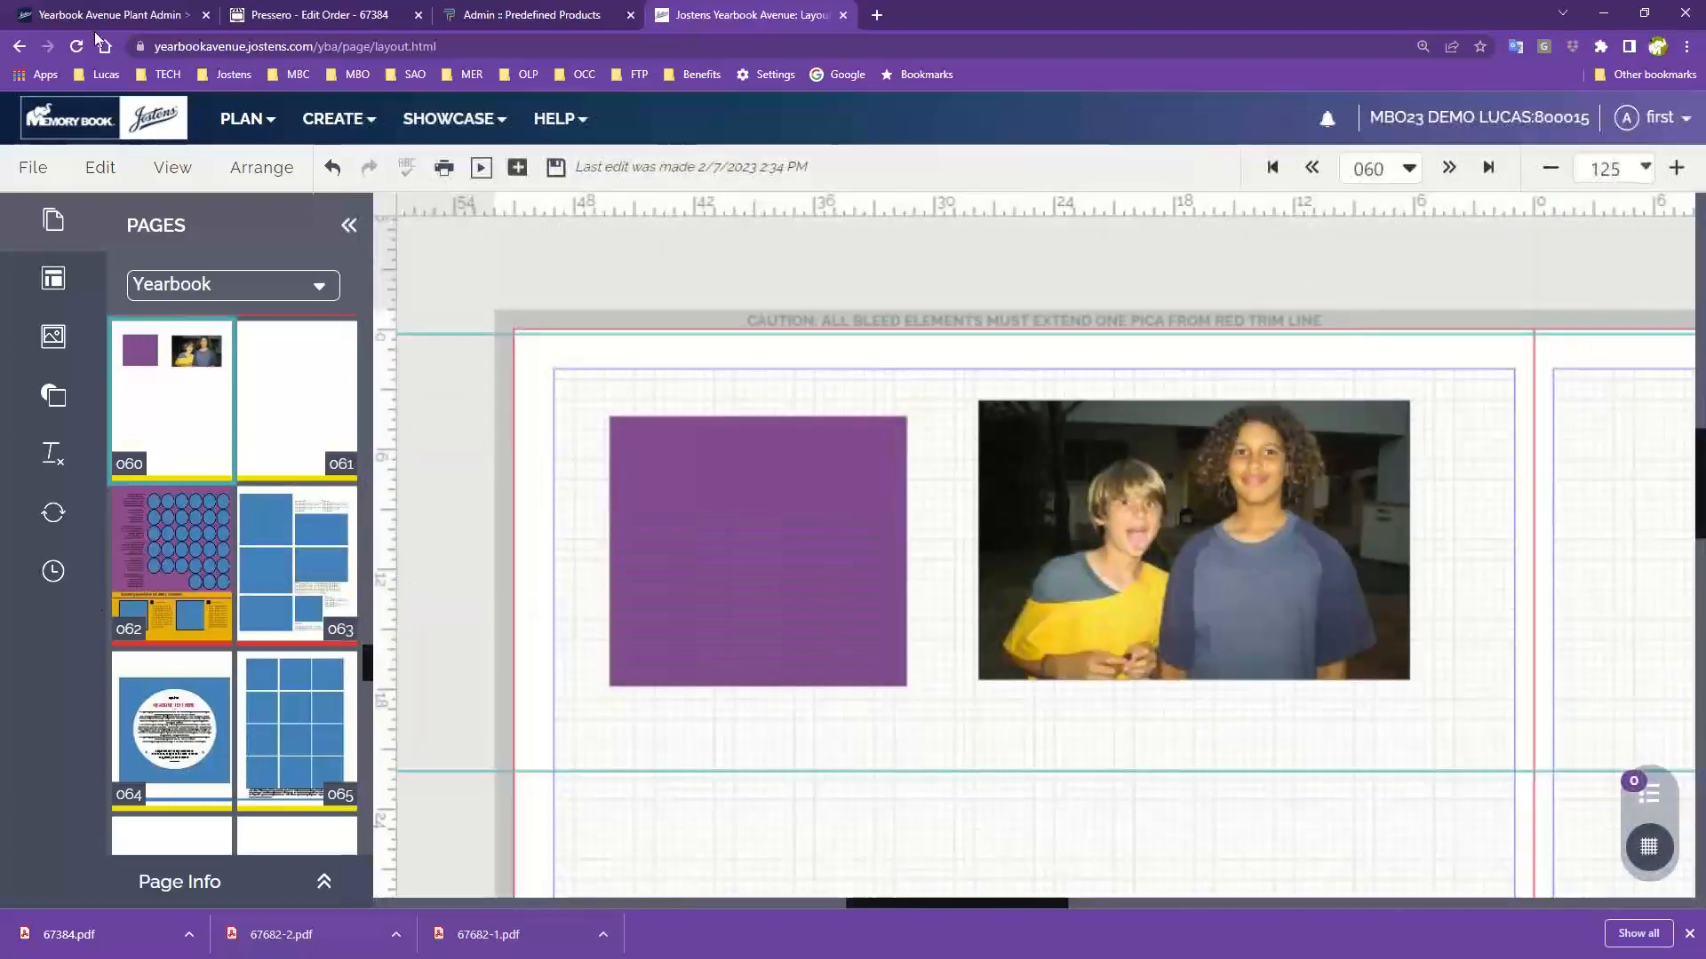
- Switch the layout to Single Page view, saving the pending changes first
left_click(172, 172)
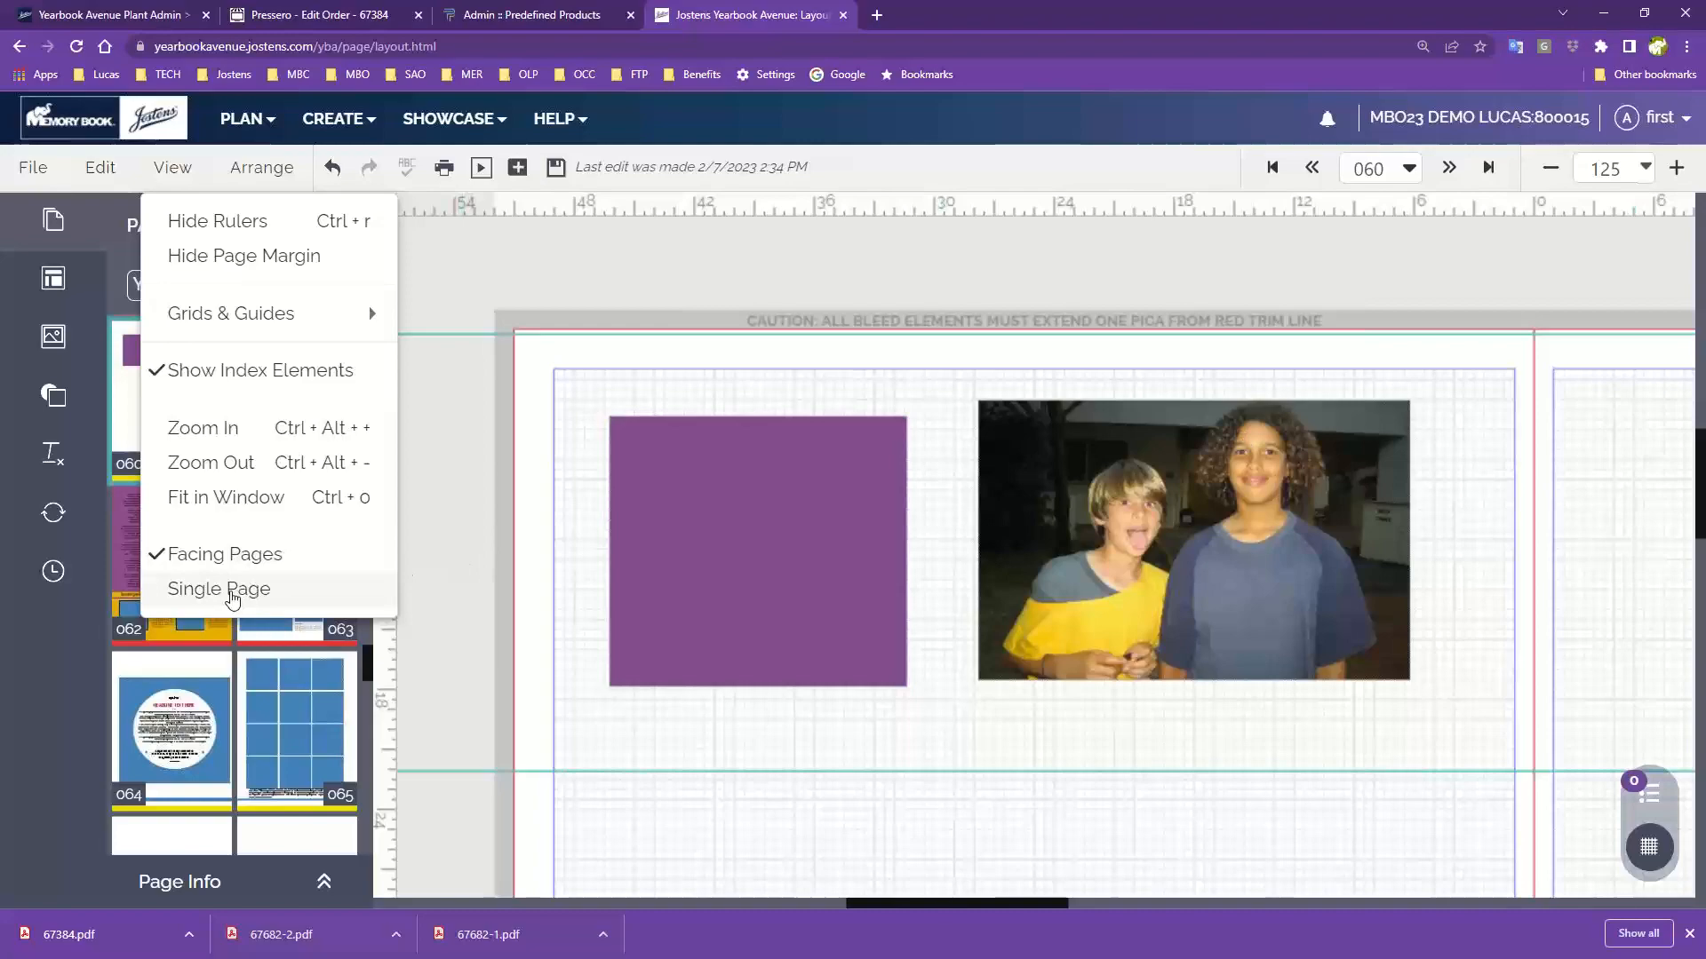
left_click(231, 591)
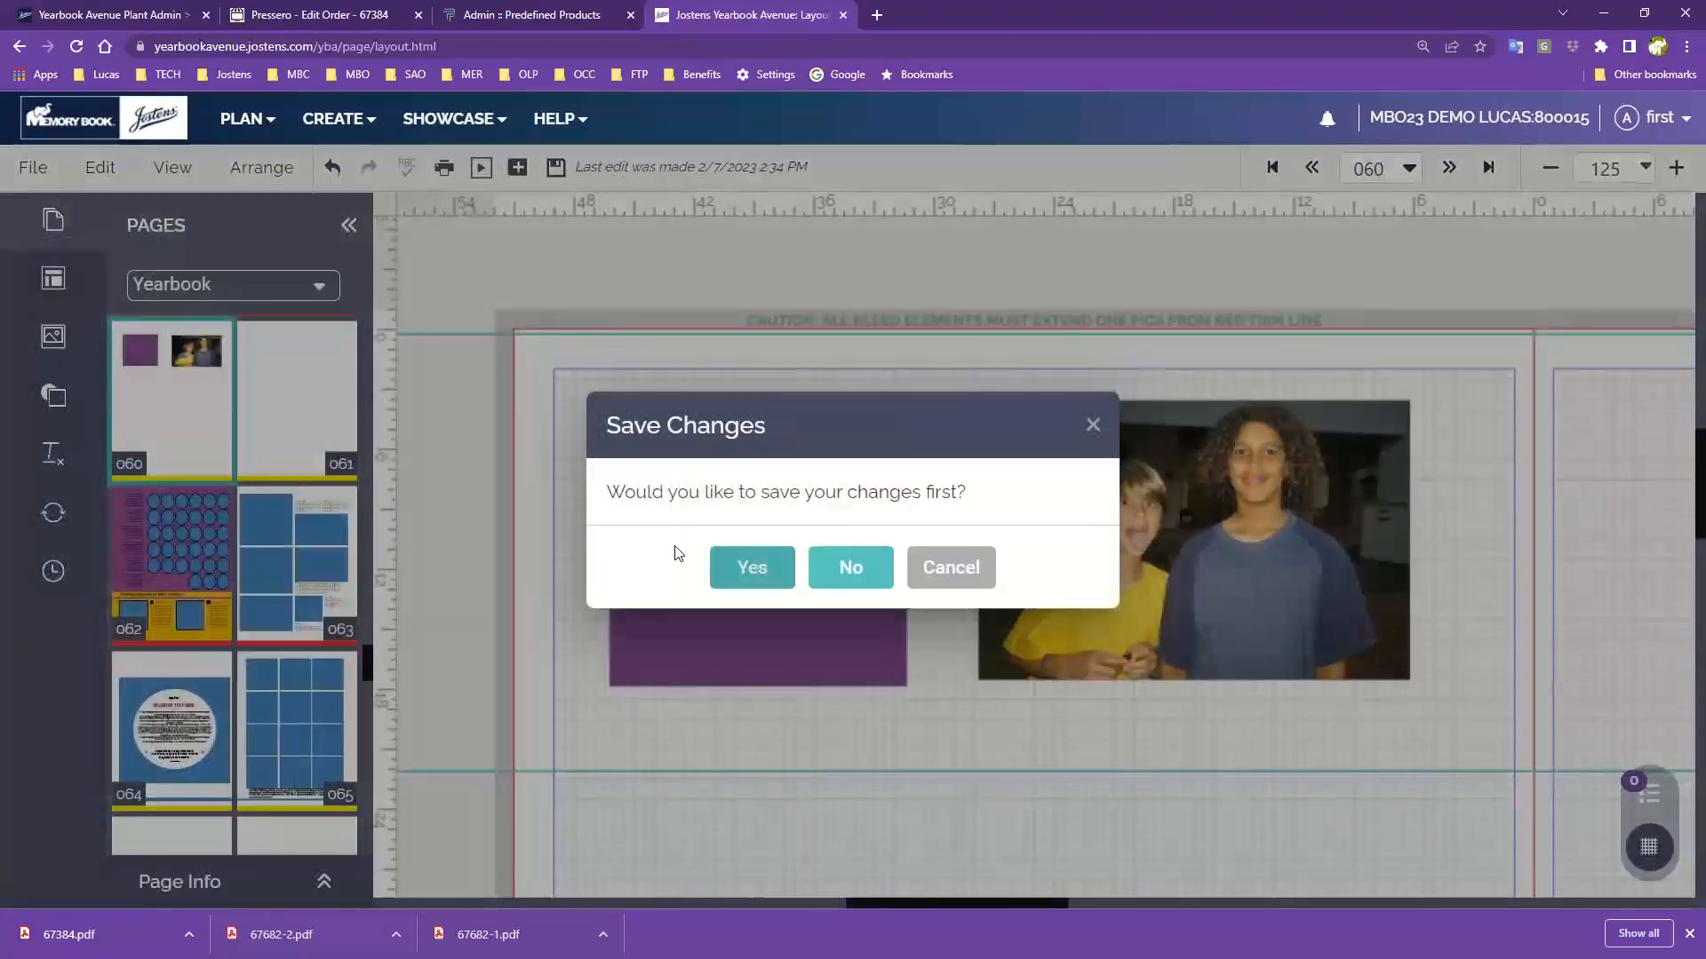
left_click(751, 568)
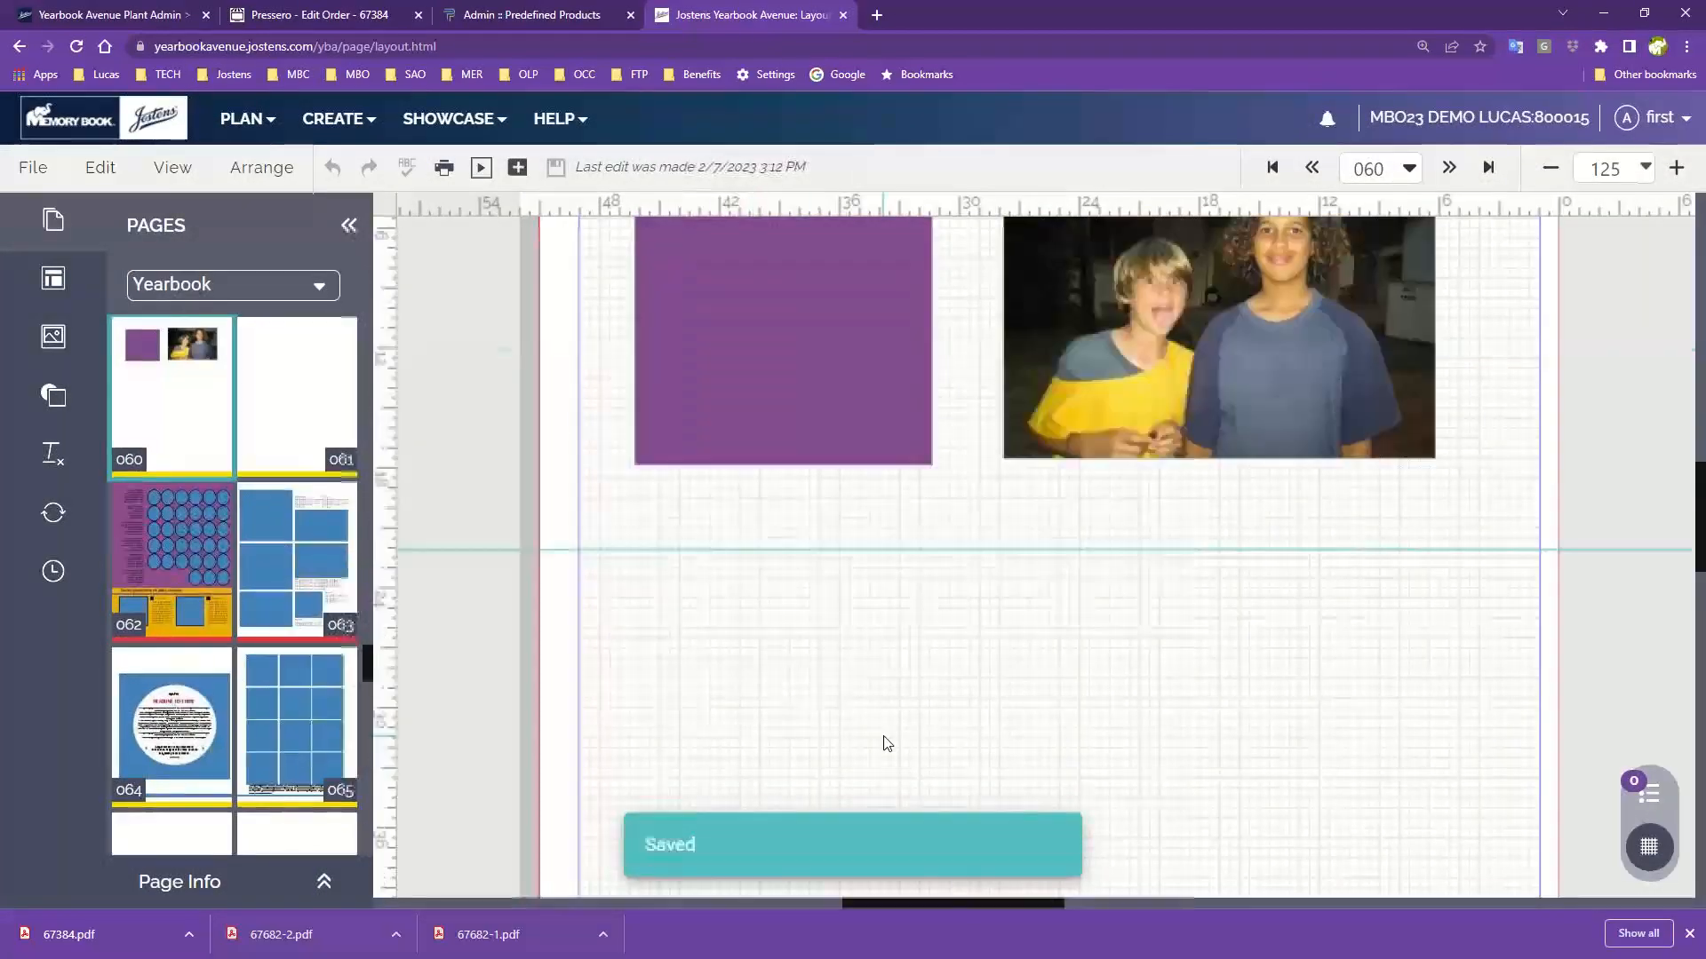
- Return the layout to Facing Pages view
left_click(169, 169)
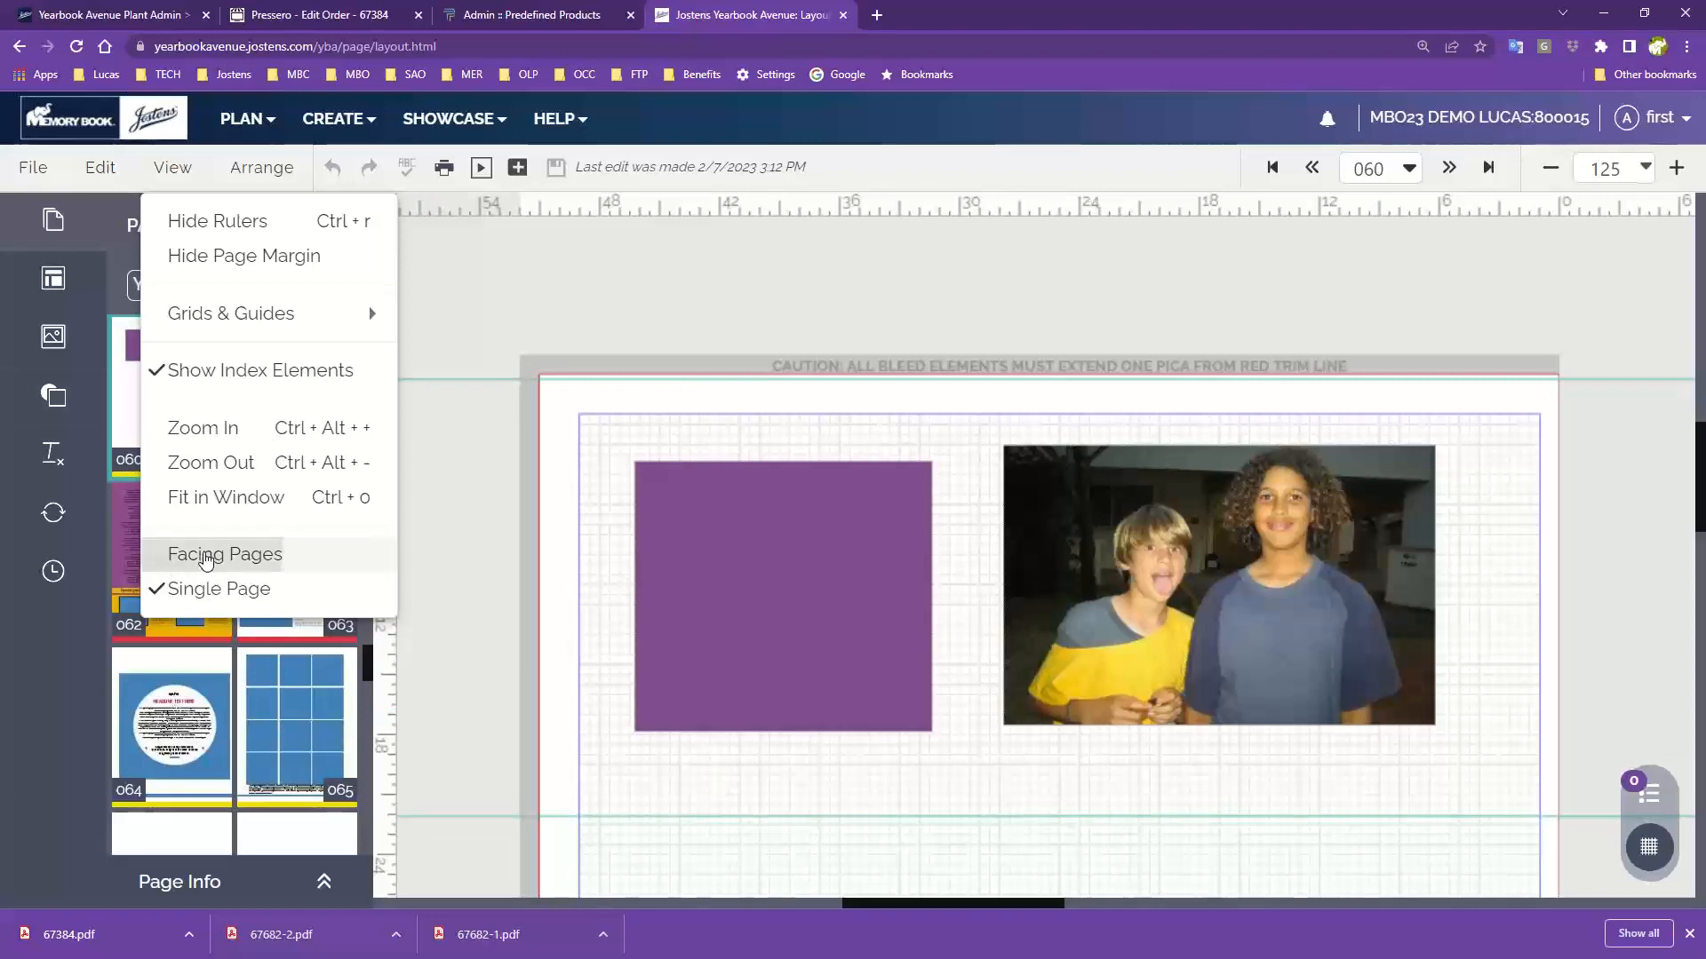
left_click(205, 560)
scroll(1111, 526, "up", 3)
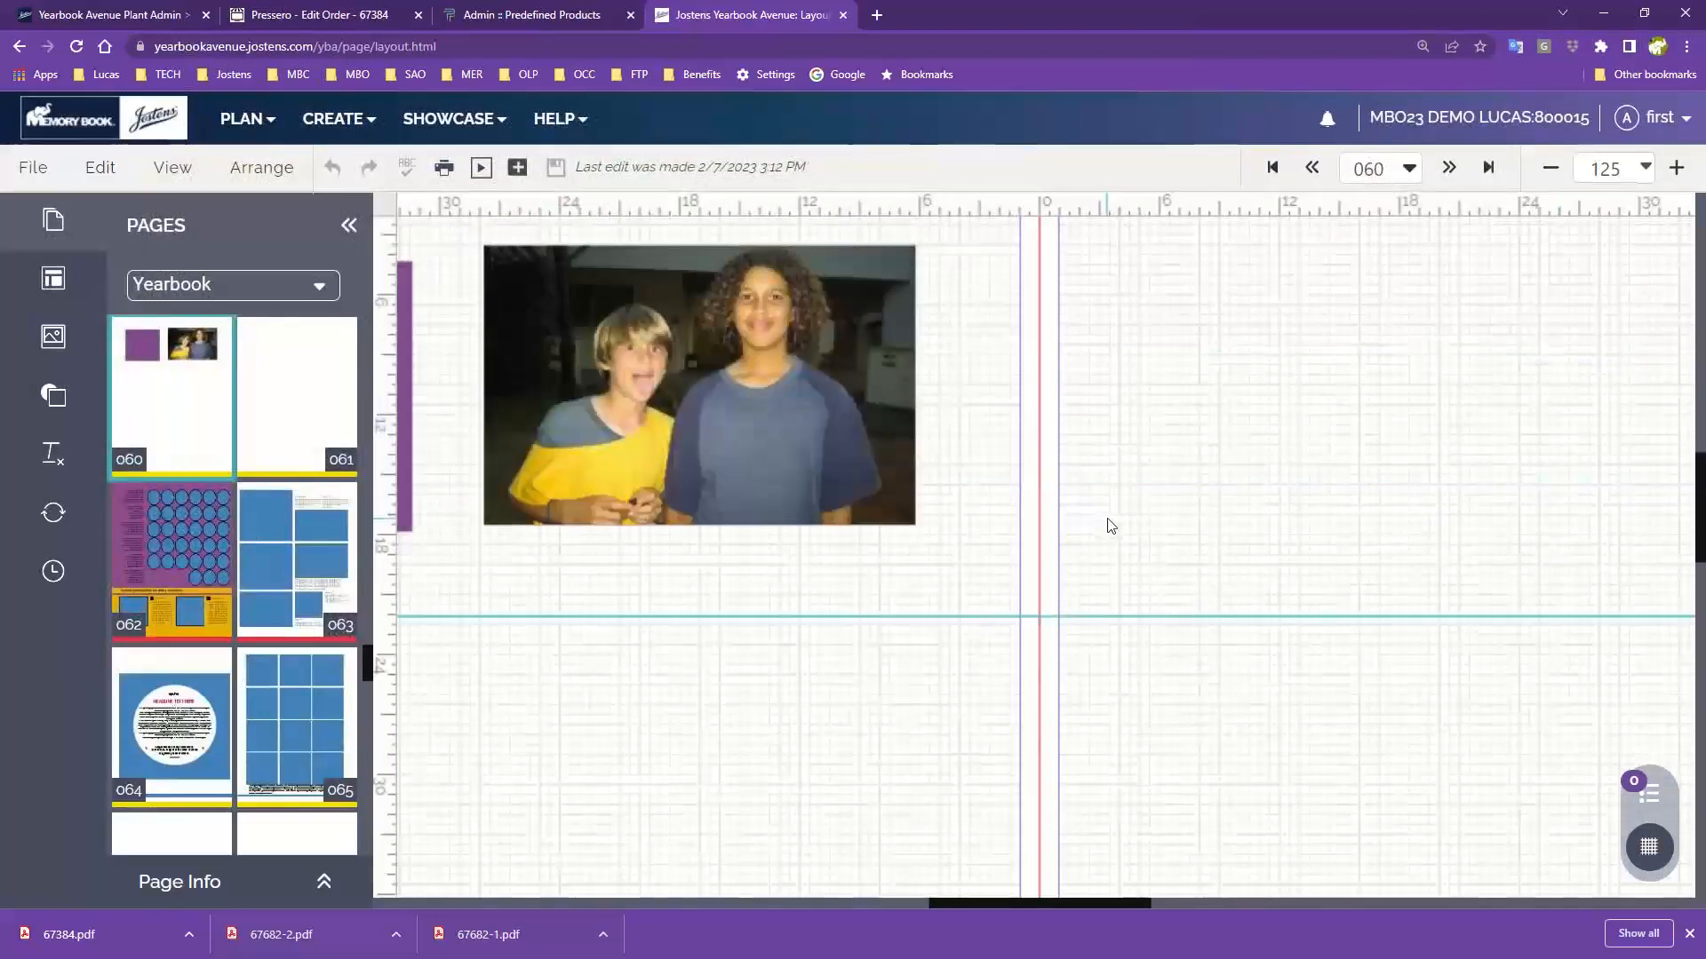
- Reduce the browser zoom to its default level so more of the facing pages fits on screen
key("ctrl+minus")
key("ctrl+minus")
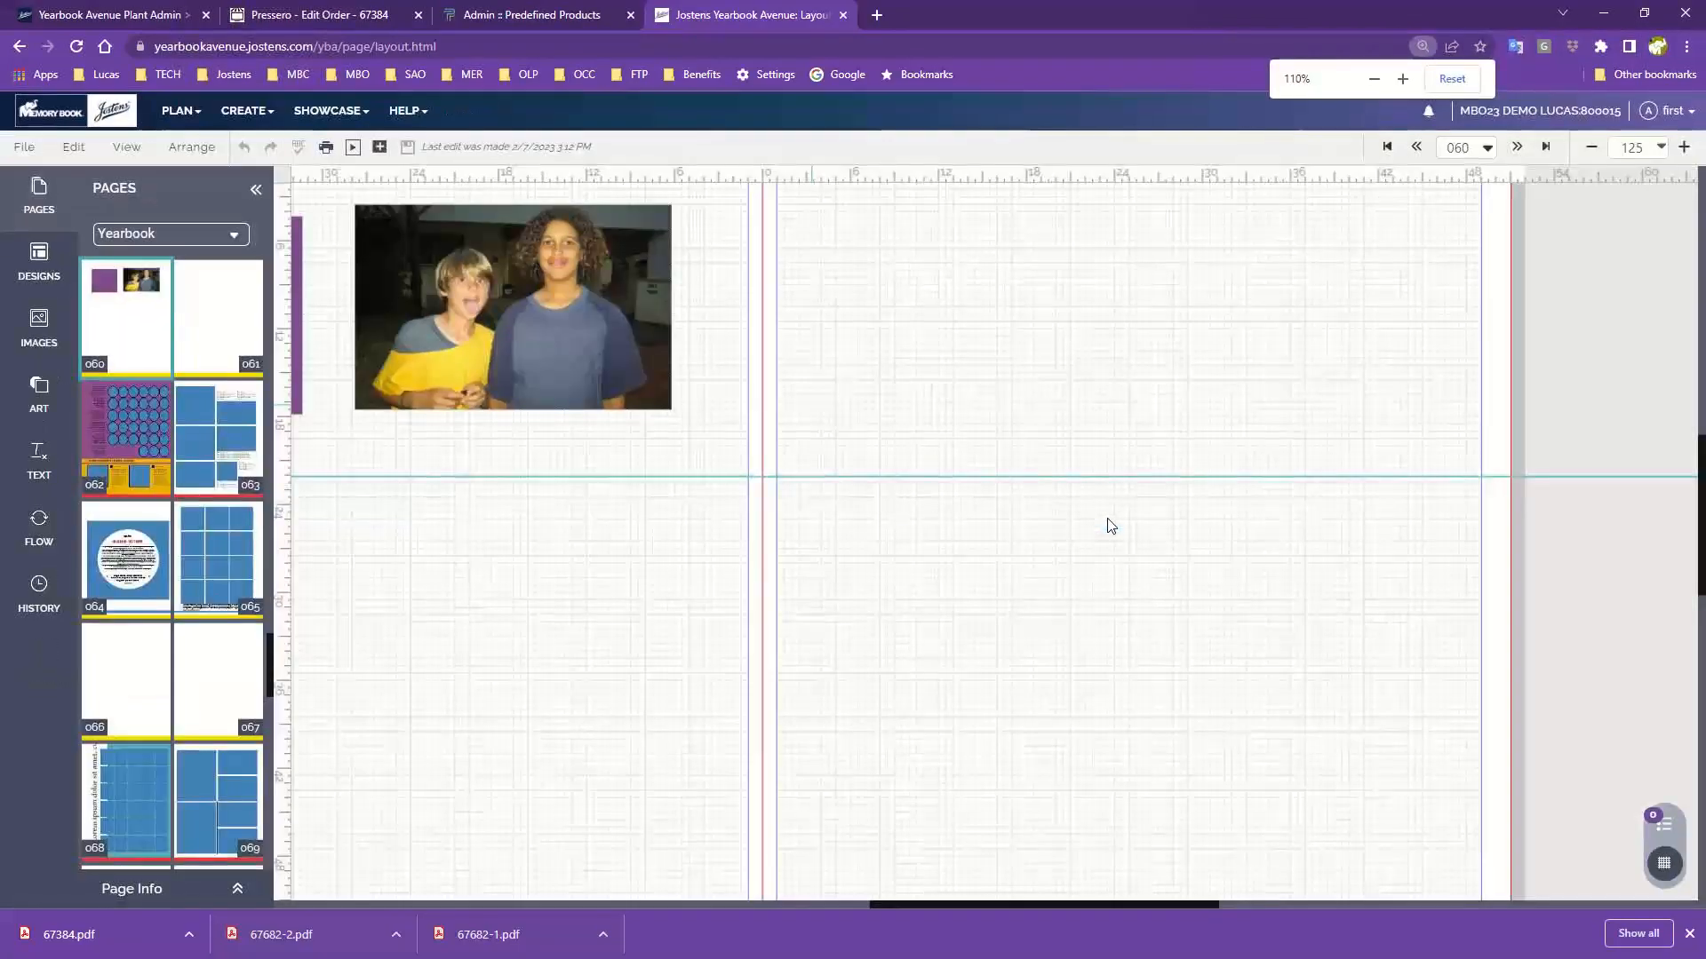
key("ctrl+minus")
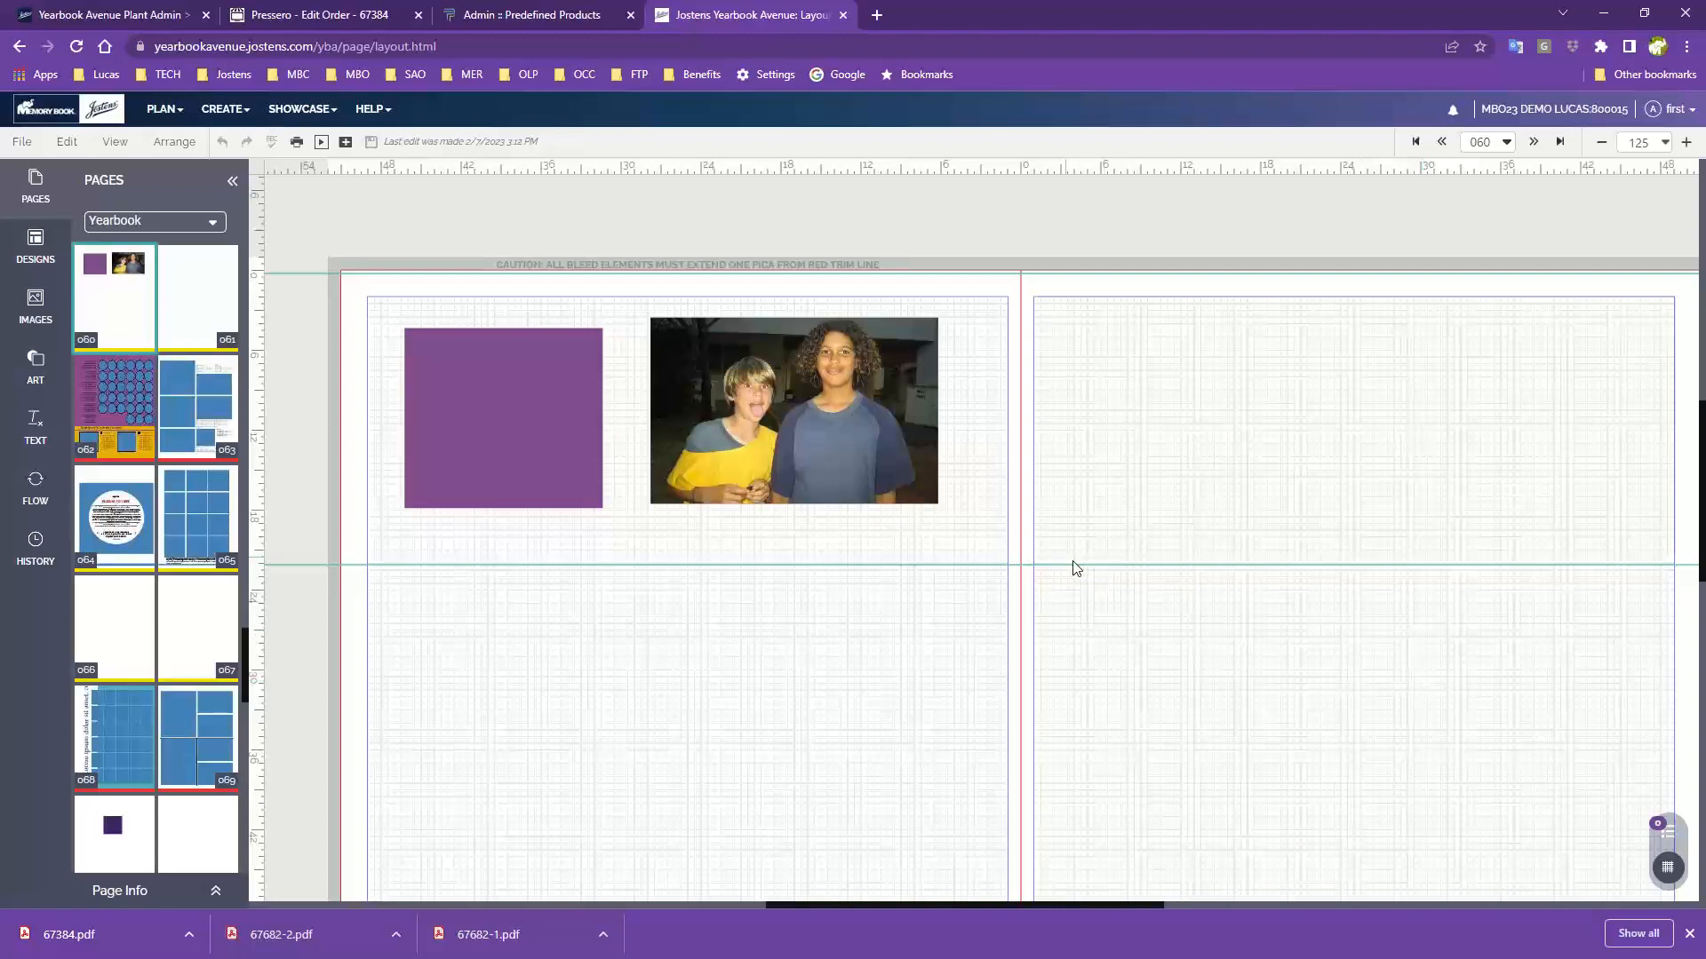
- Review the Facing Pages and Single Page view options and the available Arrange commands
left_click(114, 141)
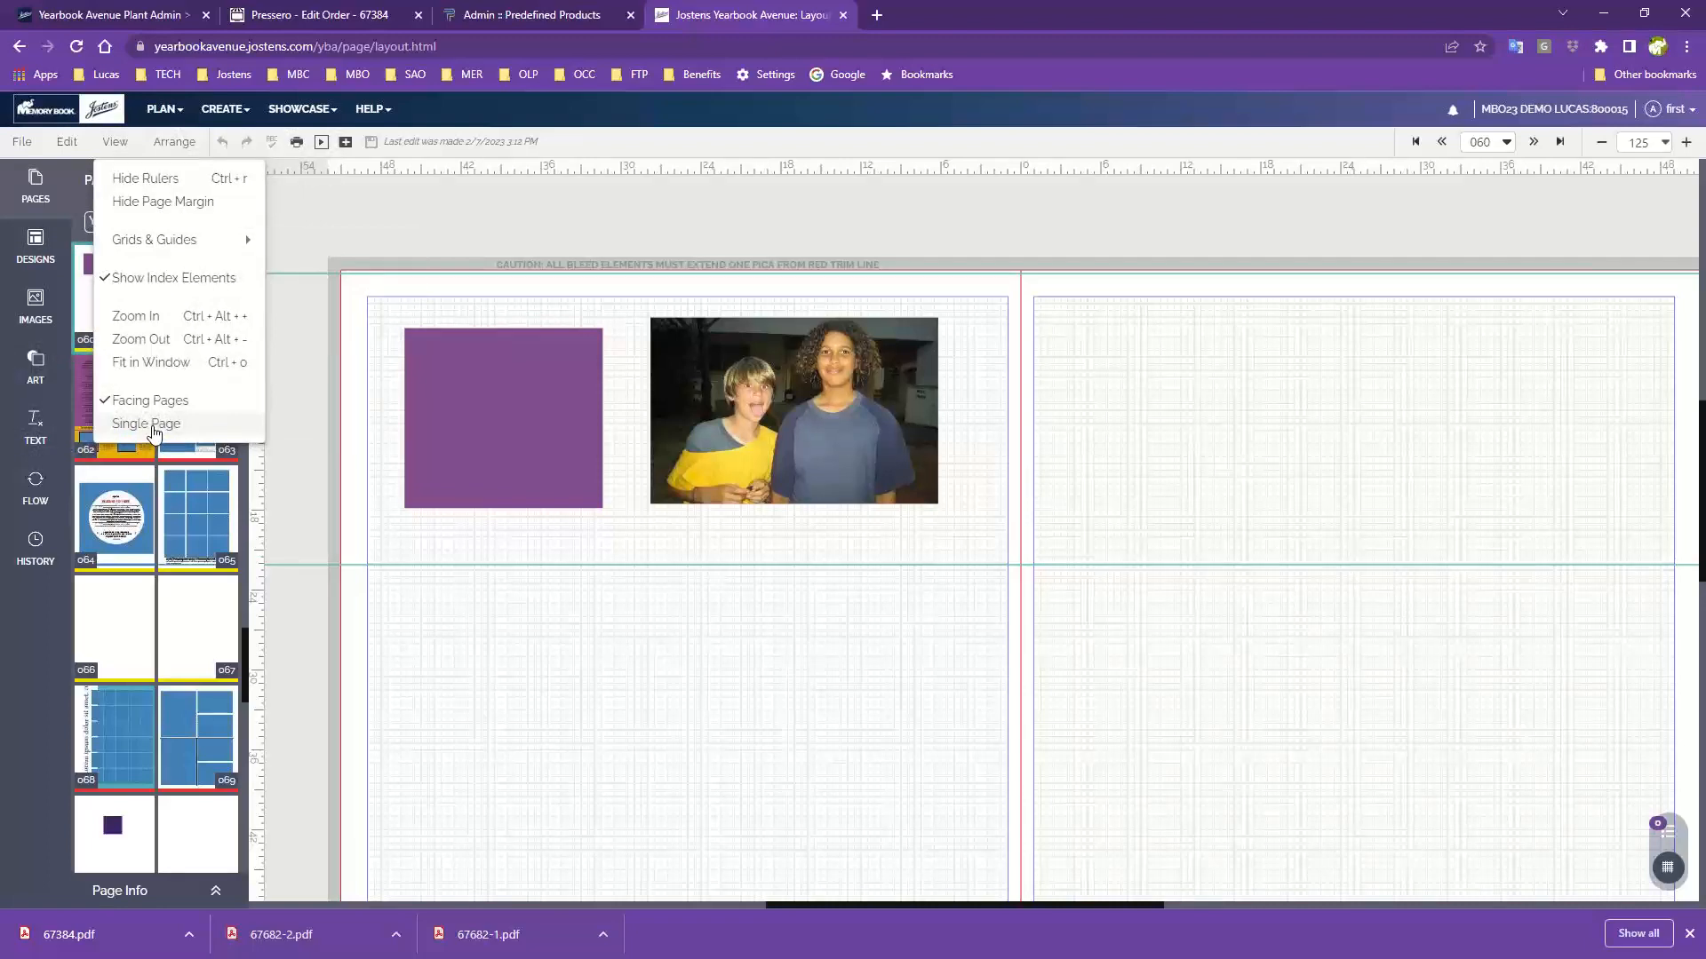
left_click(1048, 659)
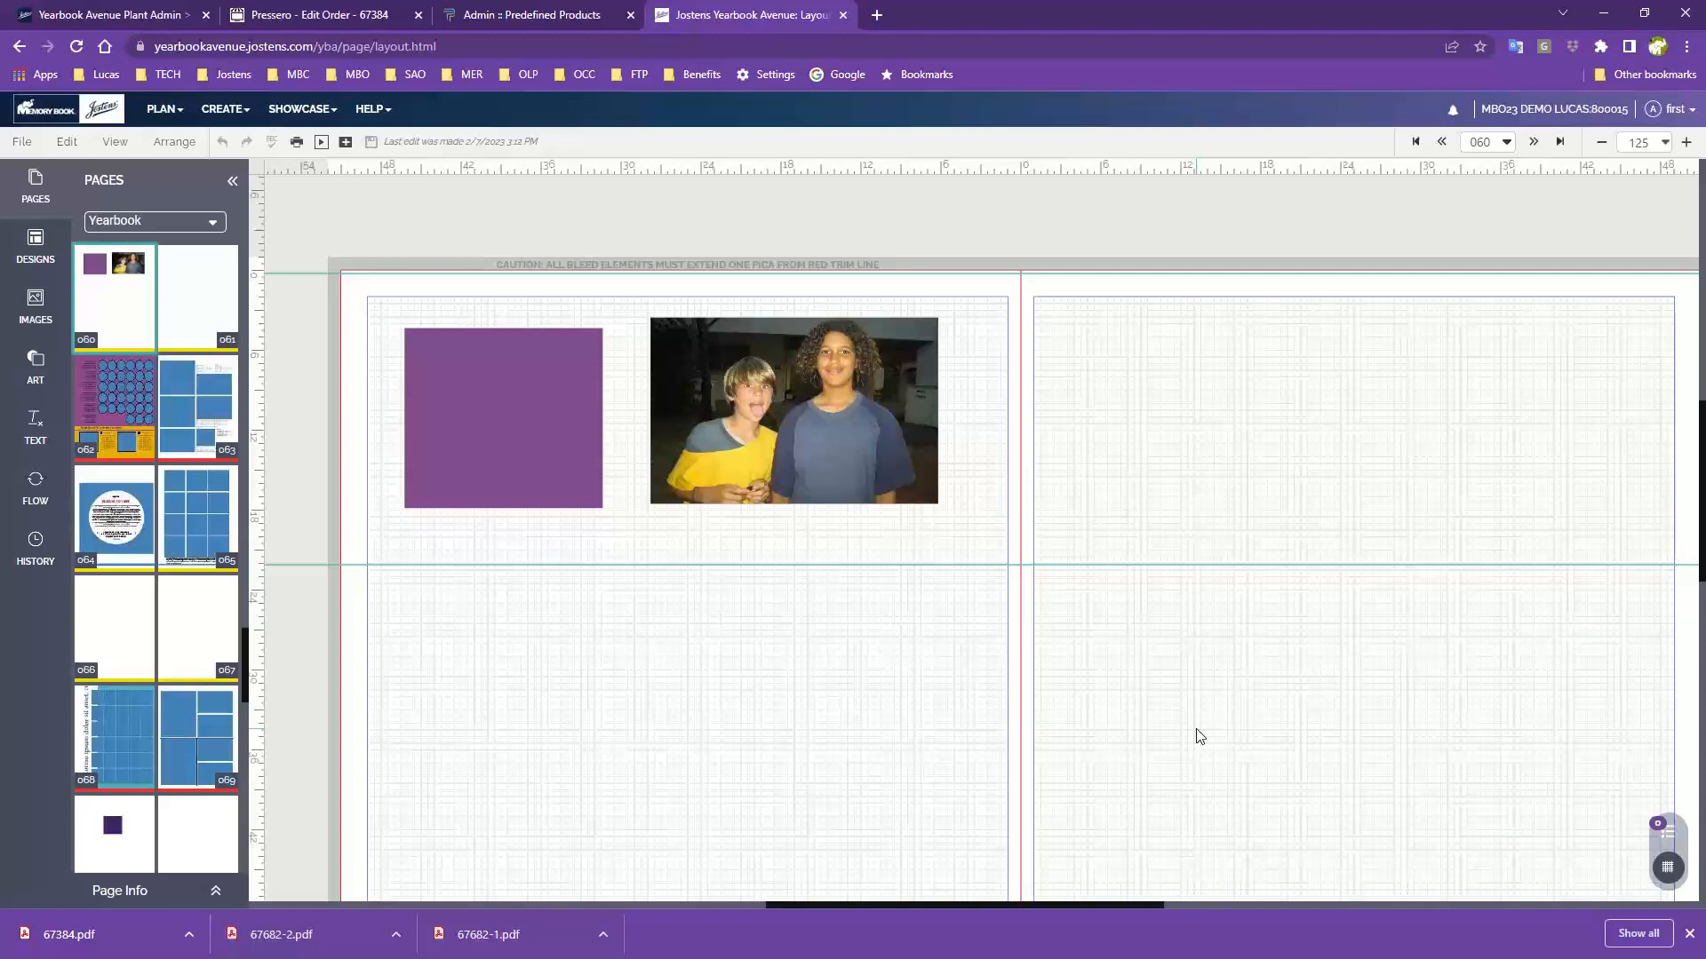
left_click(115, 143)
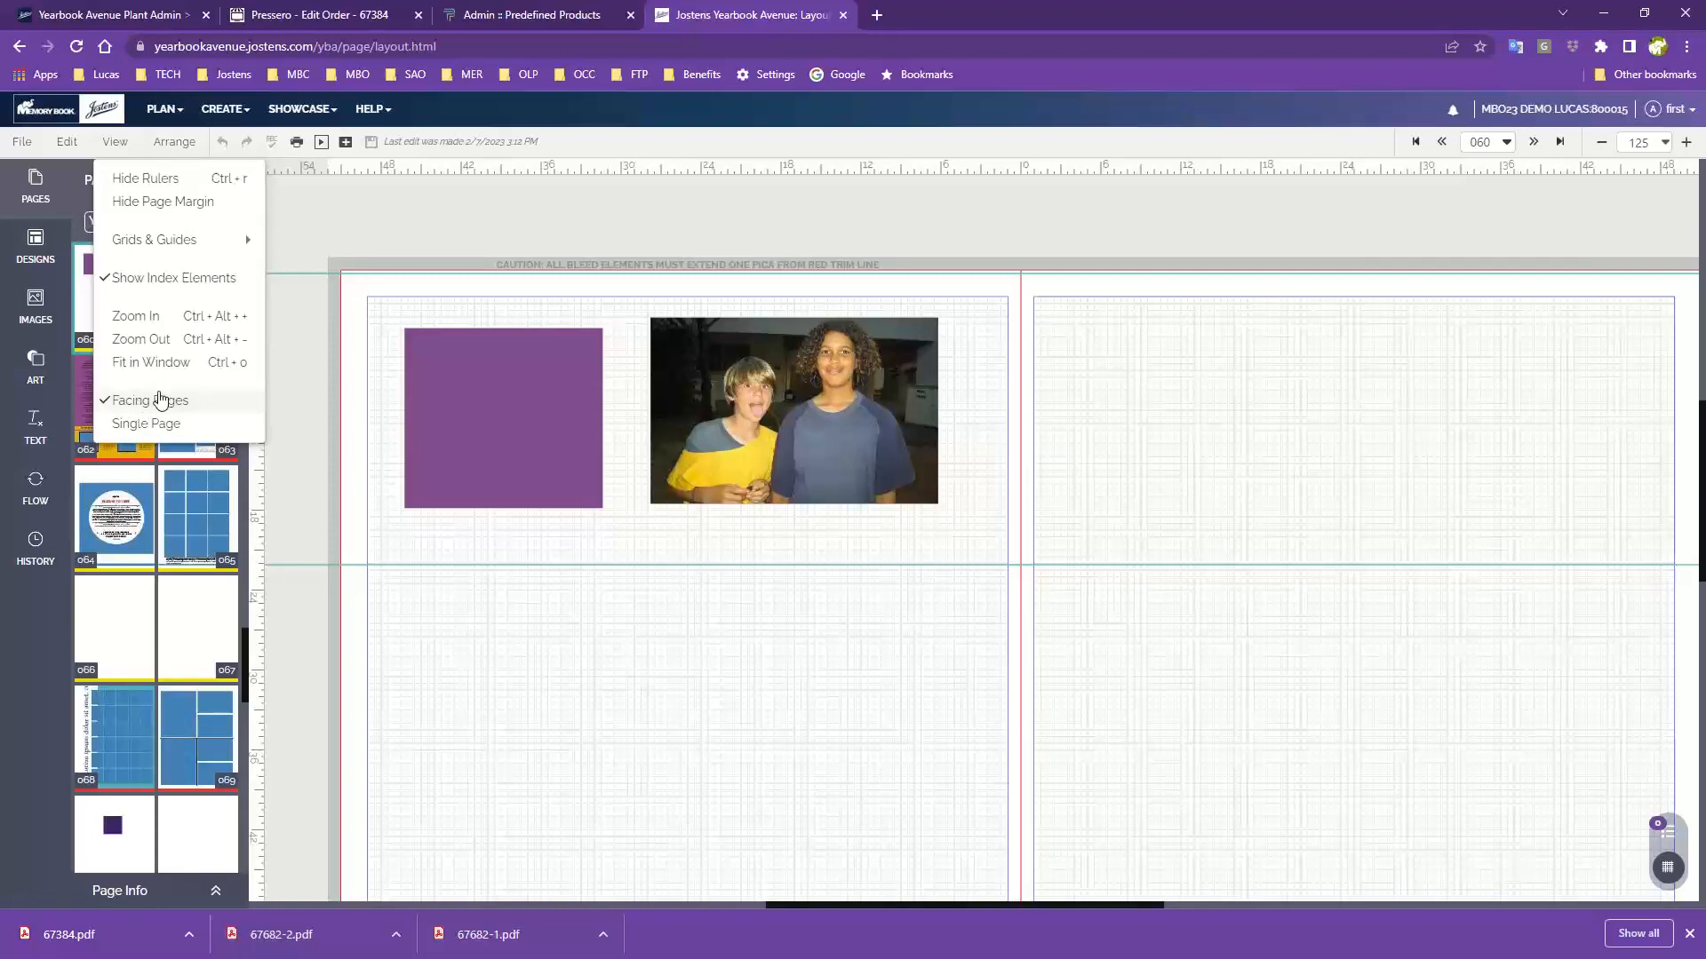
left_click(720, 641)
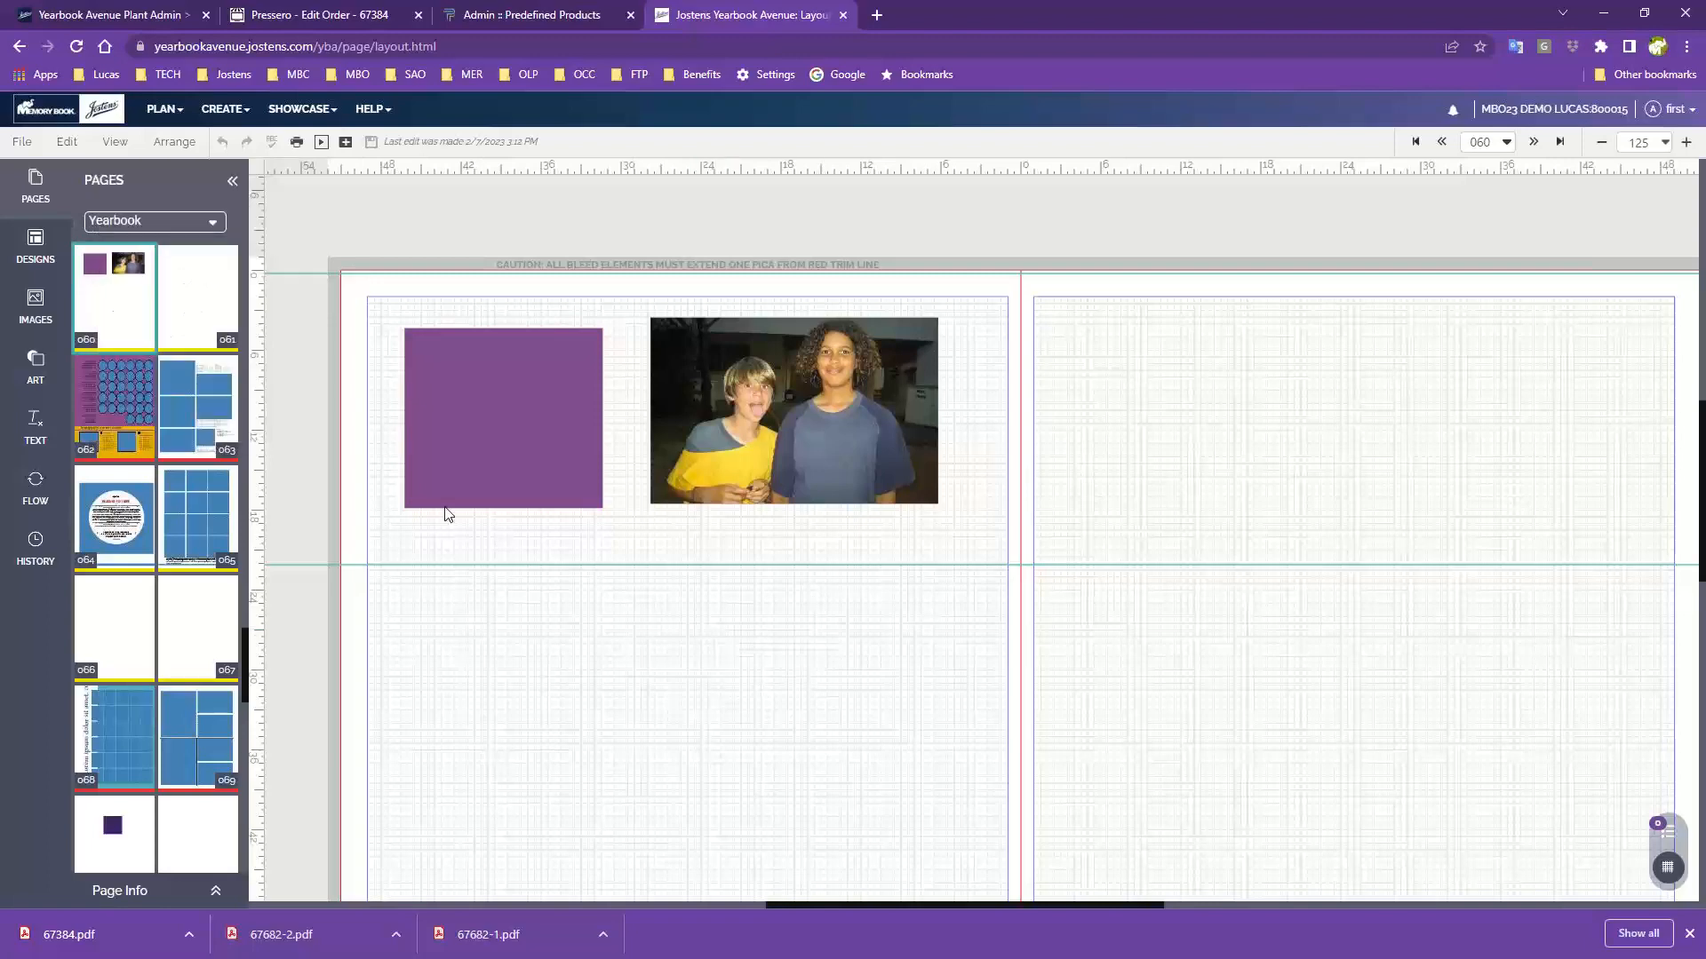
left_click(115, 144)
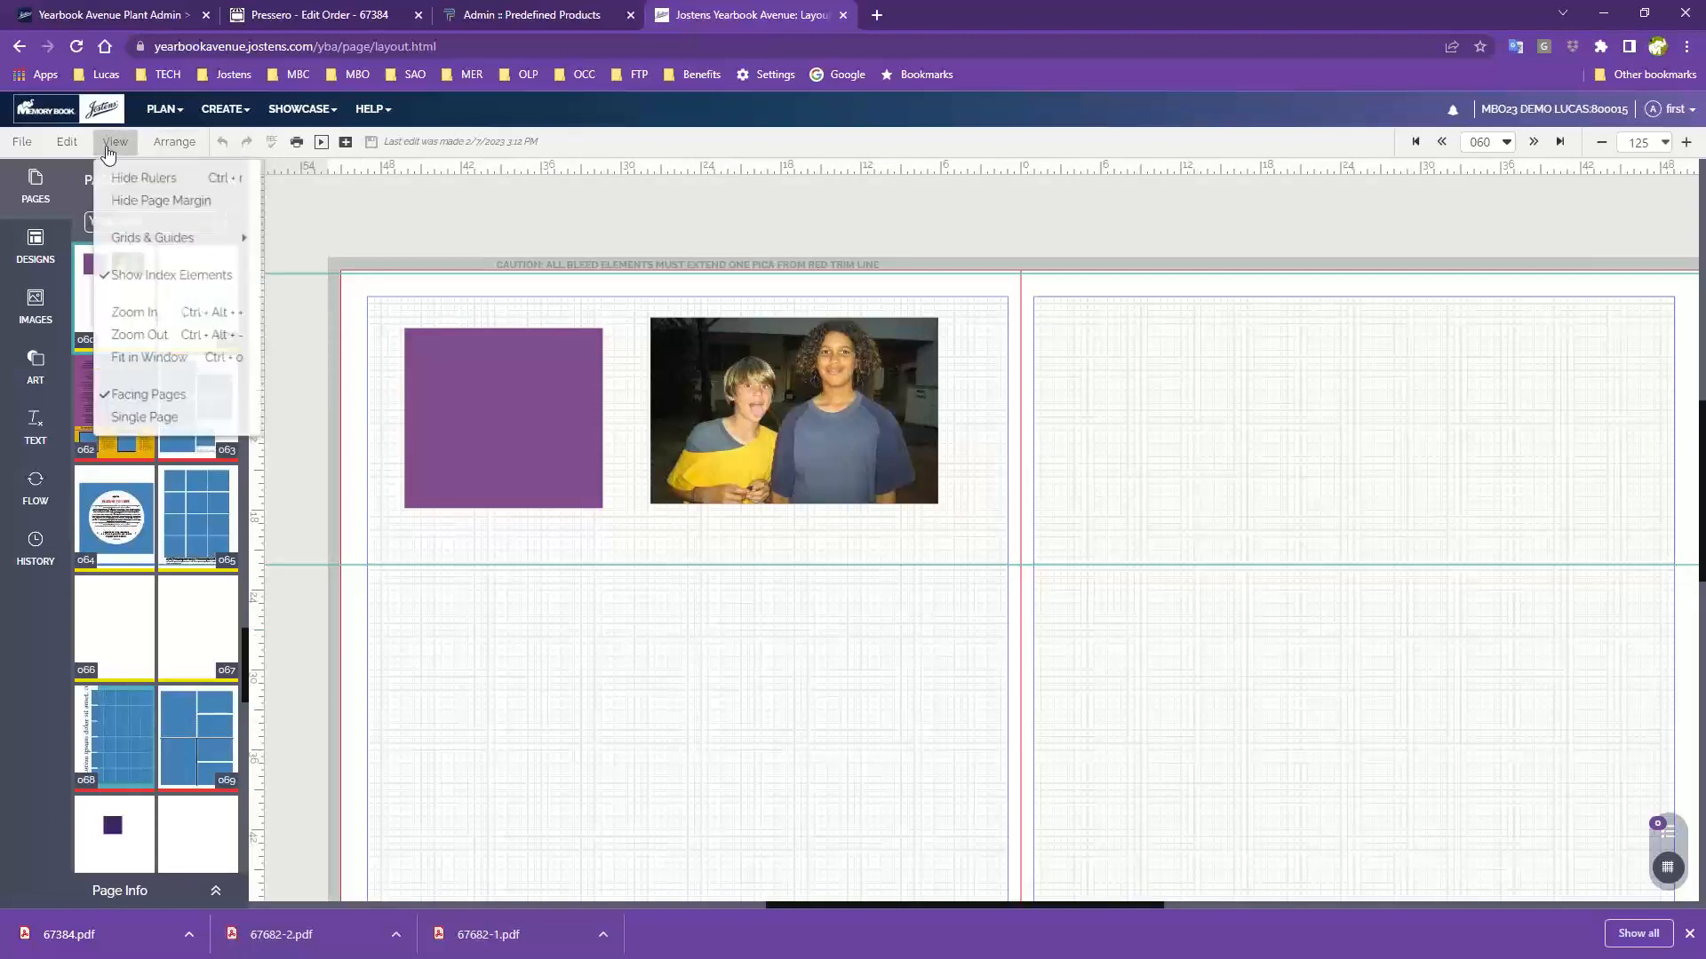
left_click(174, 142)
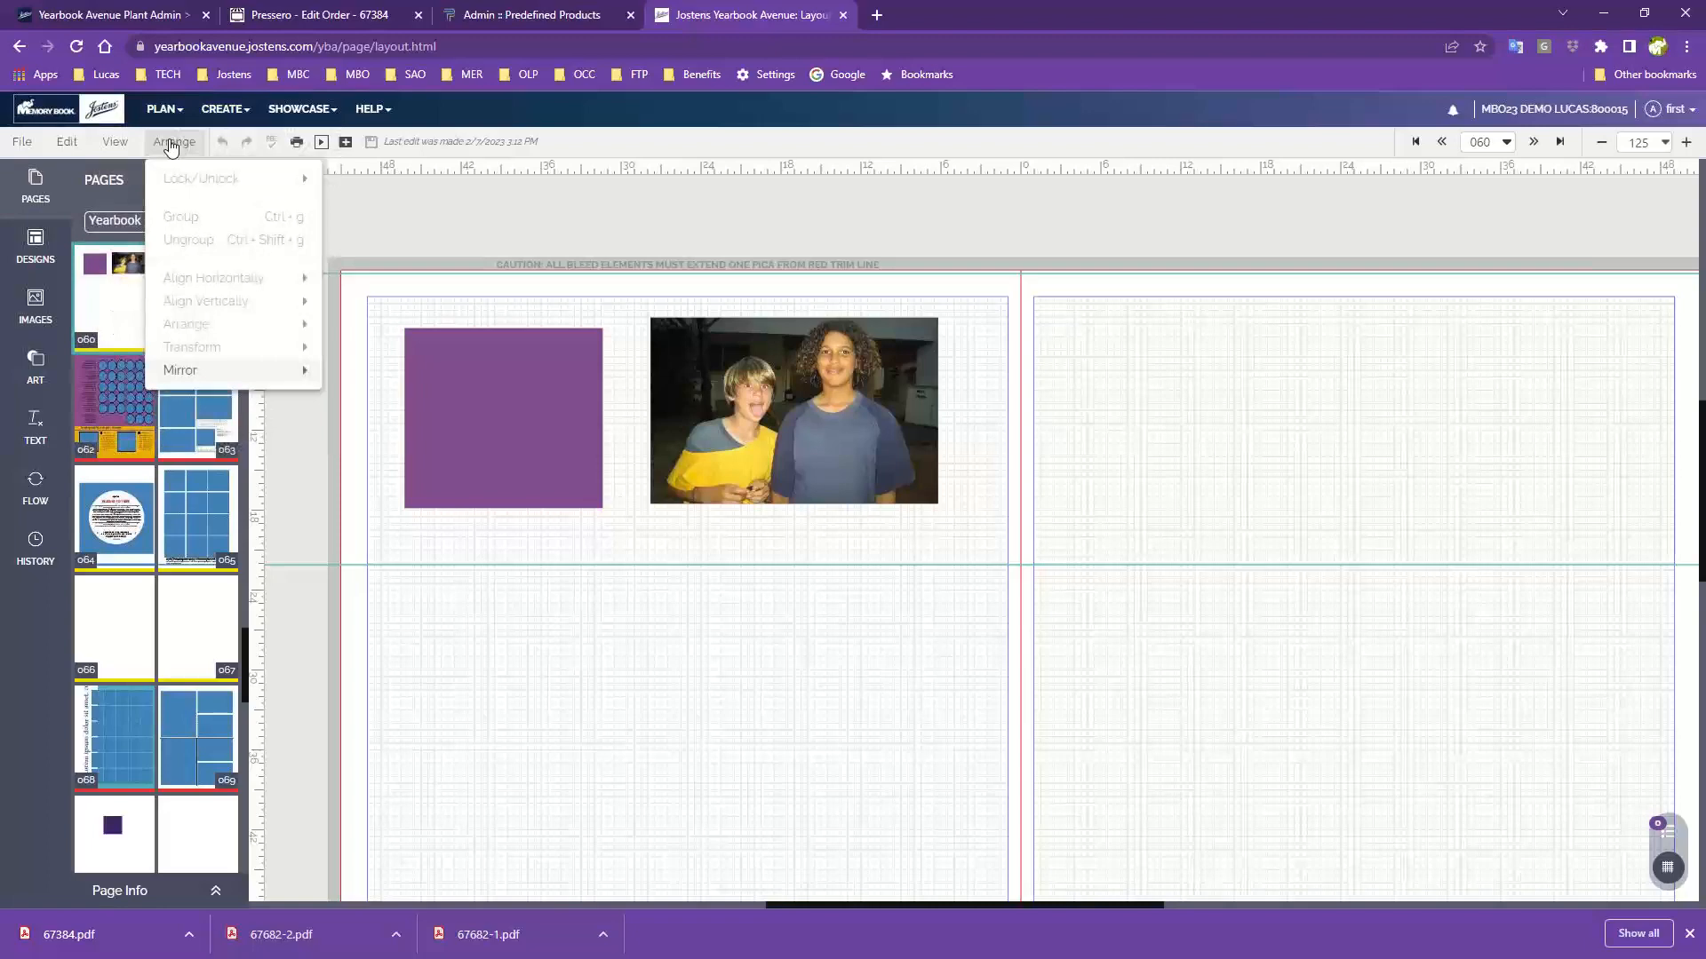
- Place two copies of the purple square below the original and move the photo onto page 061
left_click(485, 425)
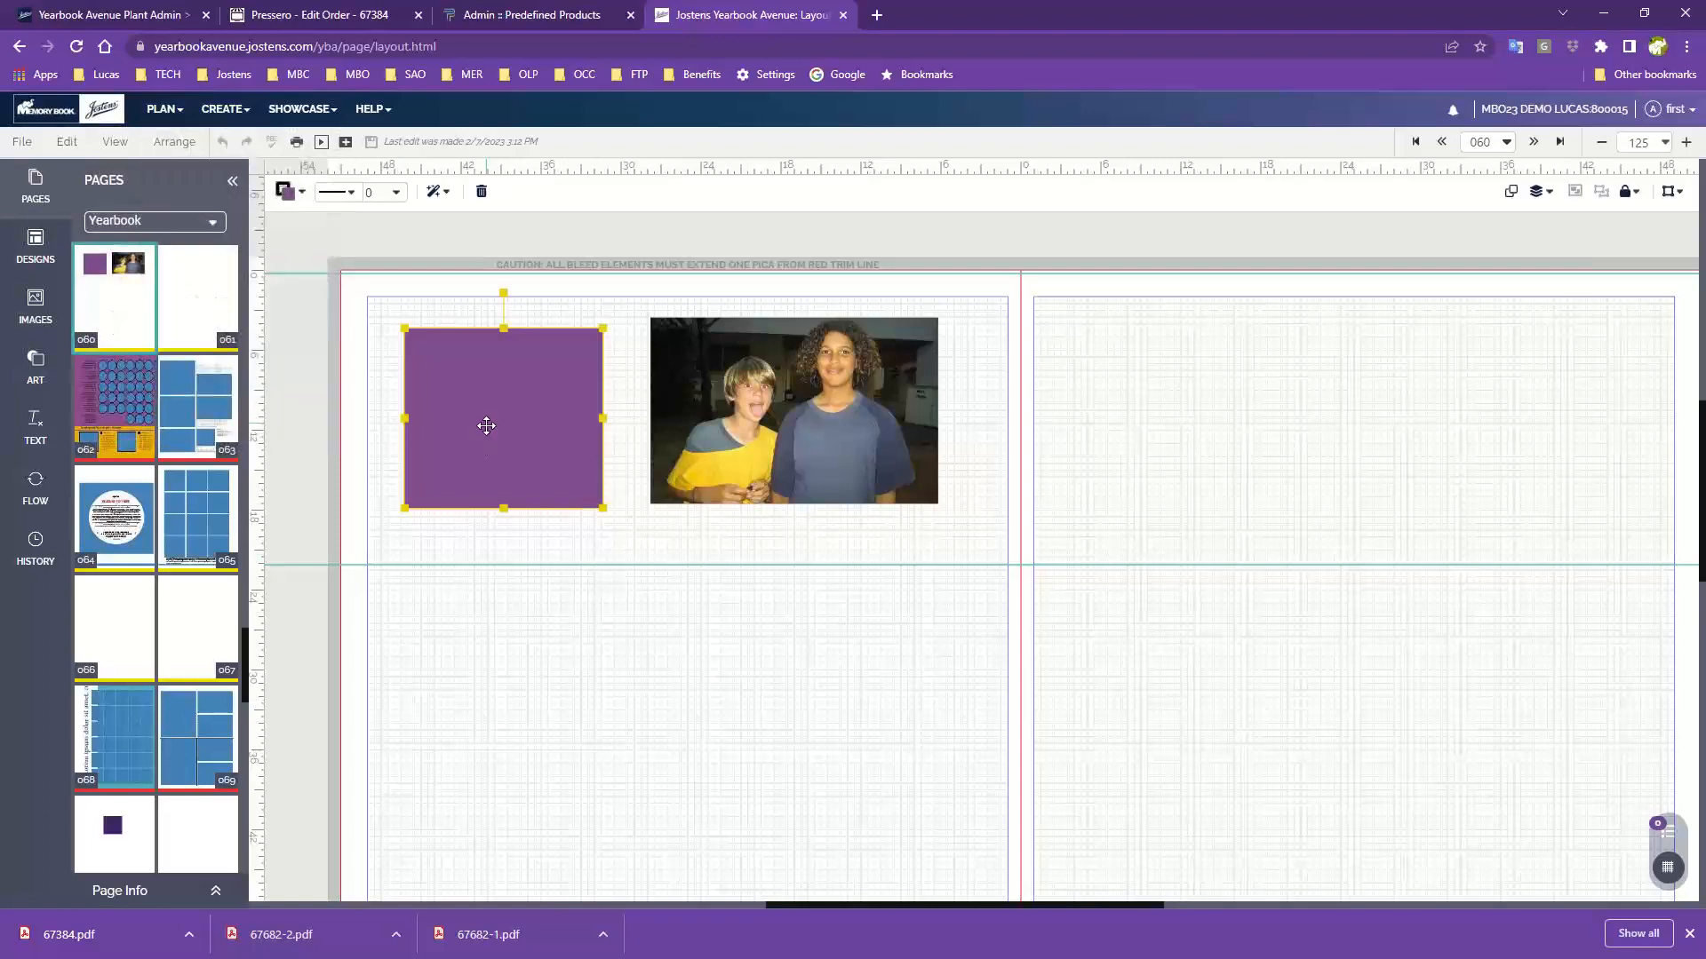
key("ctrl+v")
left_click_drag(497, 432, 835, 617)
key("ctrl+d")
left_click_drag(829, 412, 1360, 405)
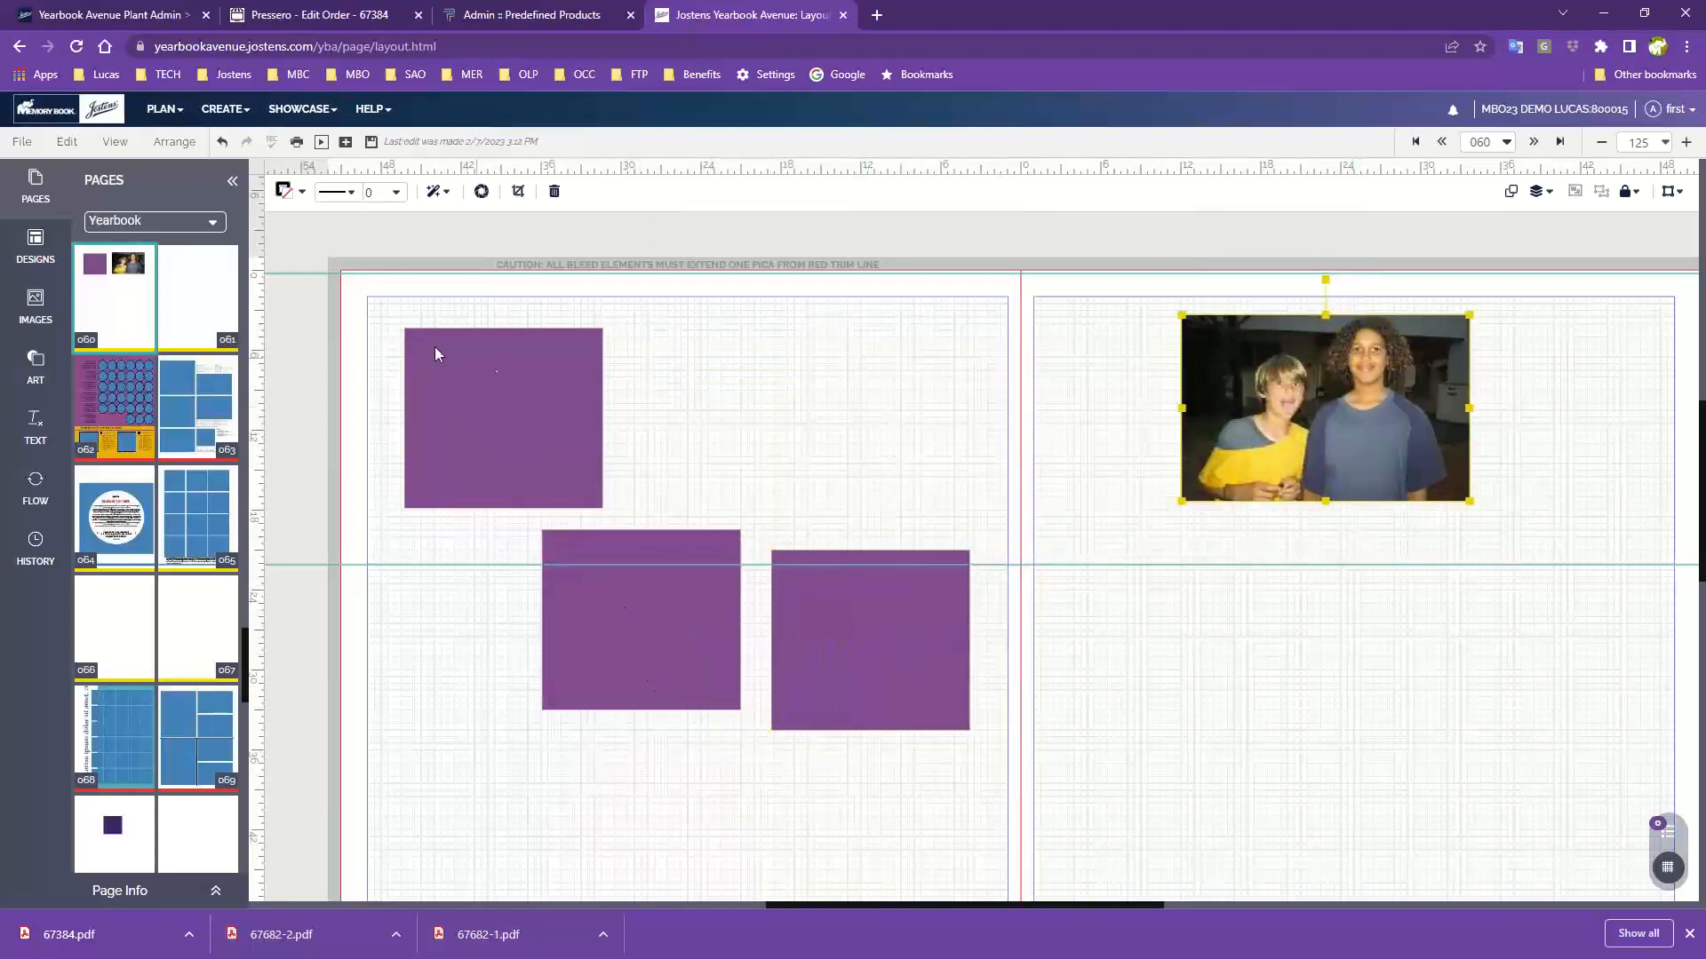
- Lock the photo on page 061 with Lock All, and unlock it again
left_click(174, 142)
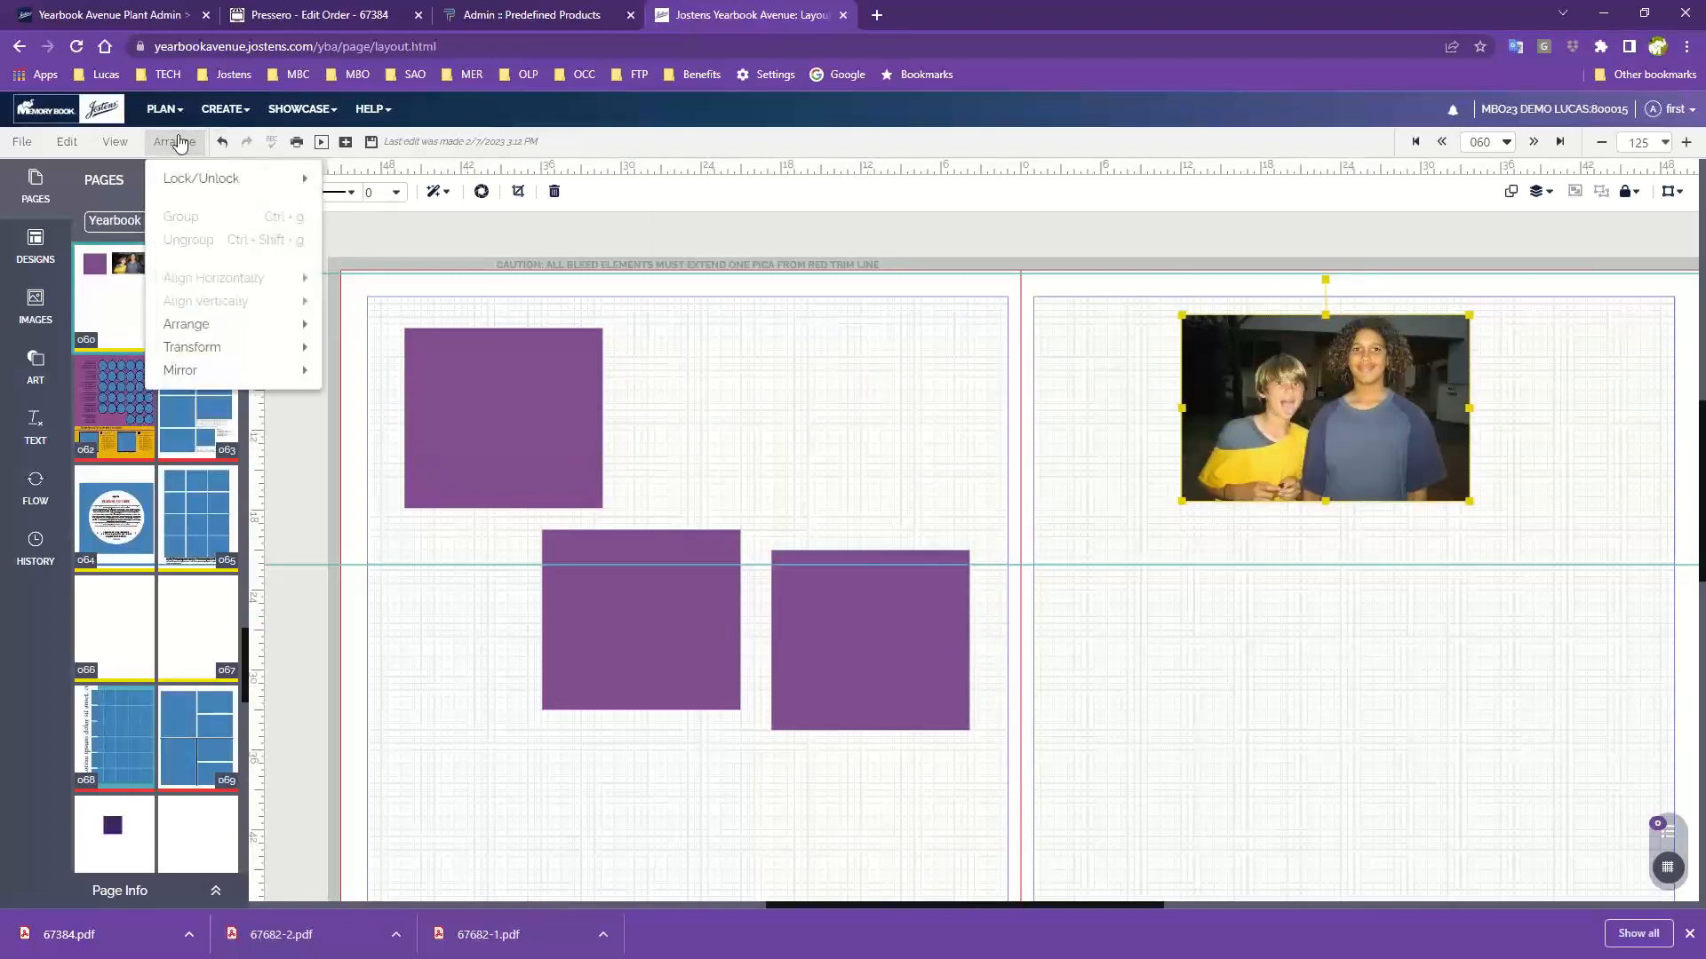
mouse_move(191, 200)
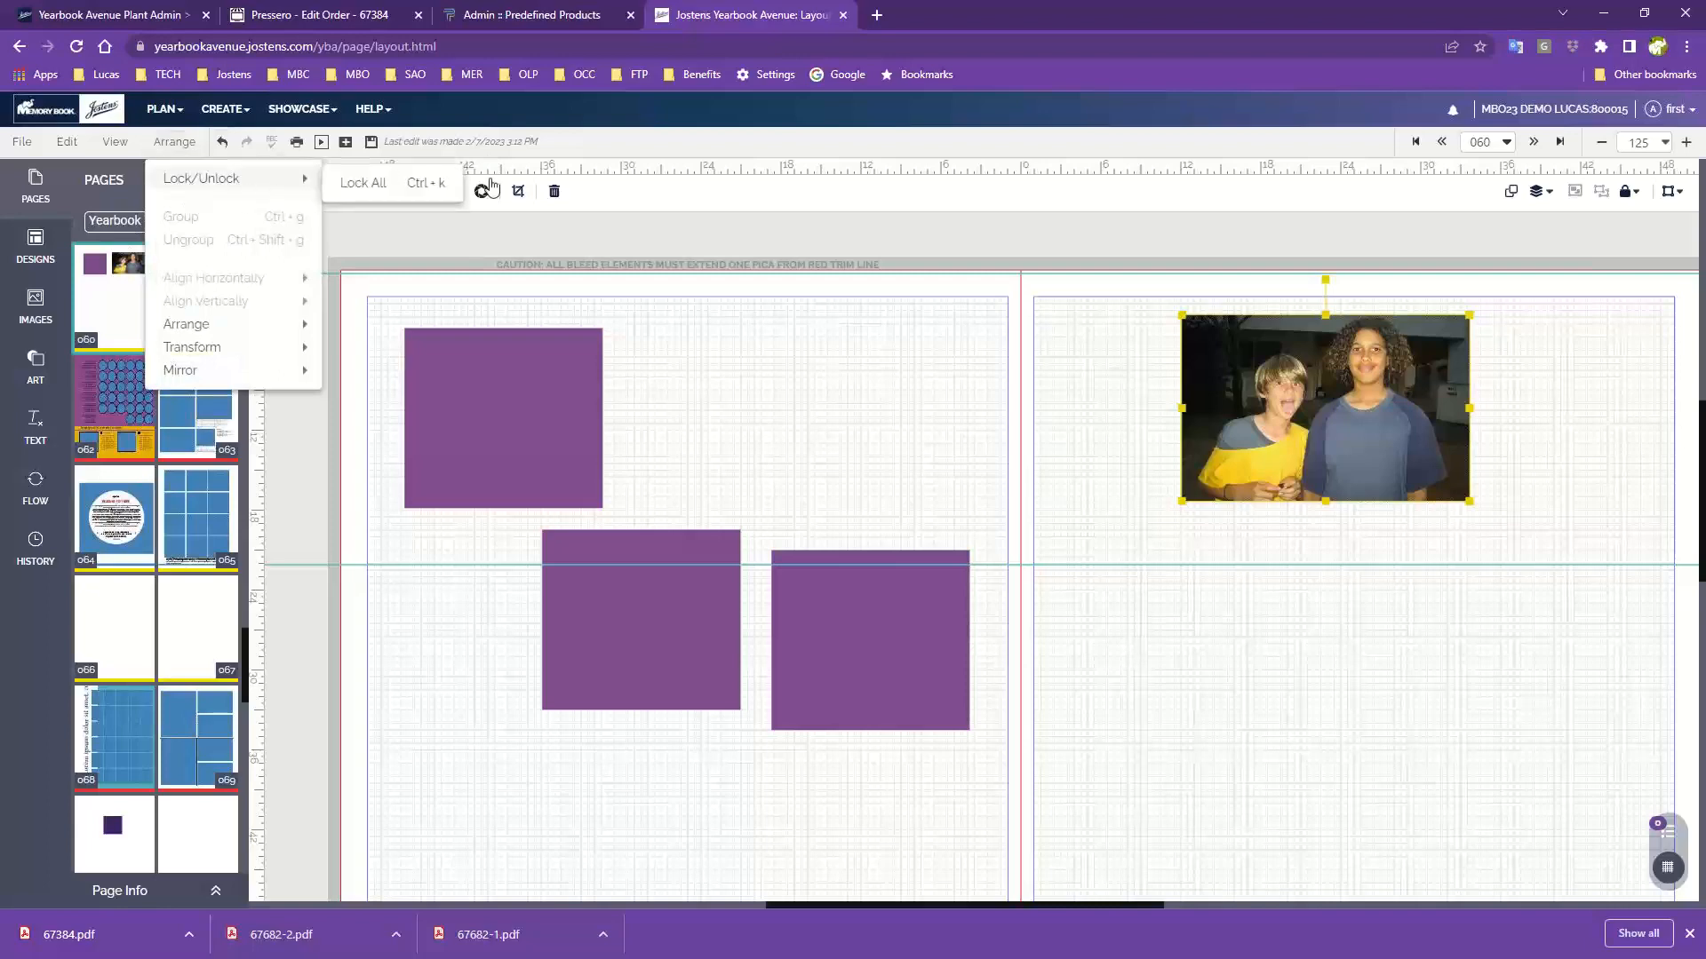
left_click(1626, 192)
left_click(1628, 194)
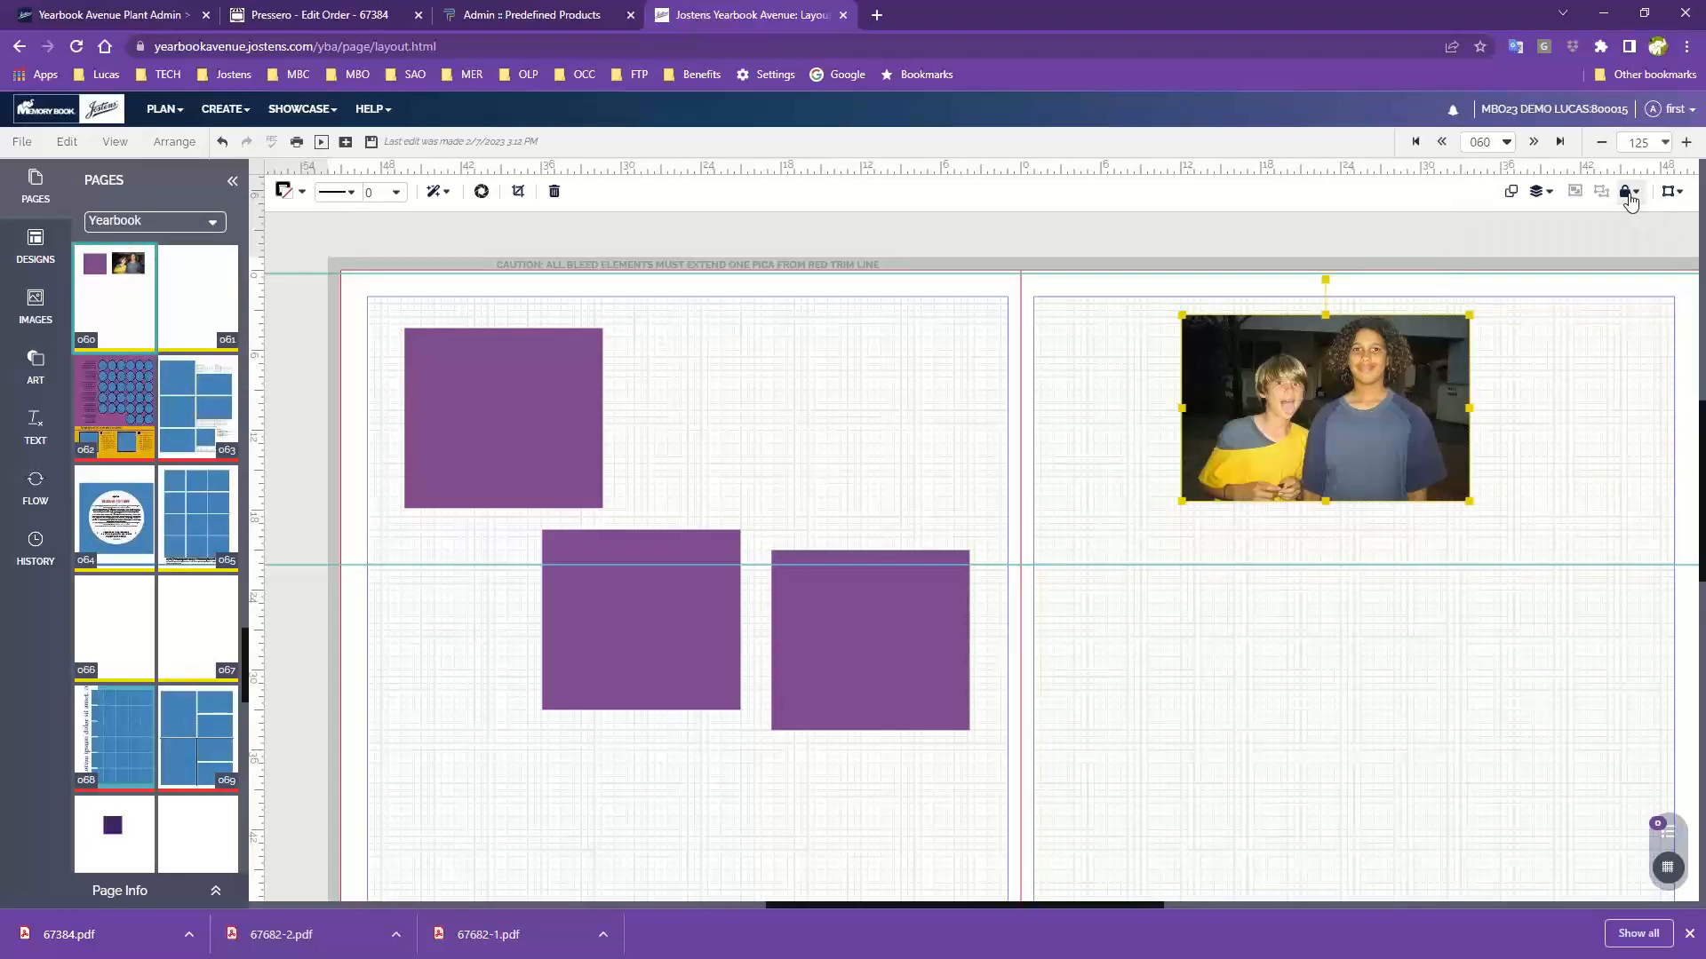
left_click(1628, 192)
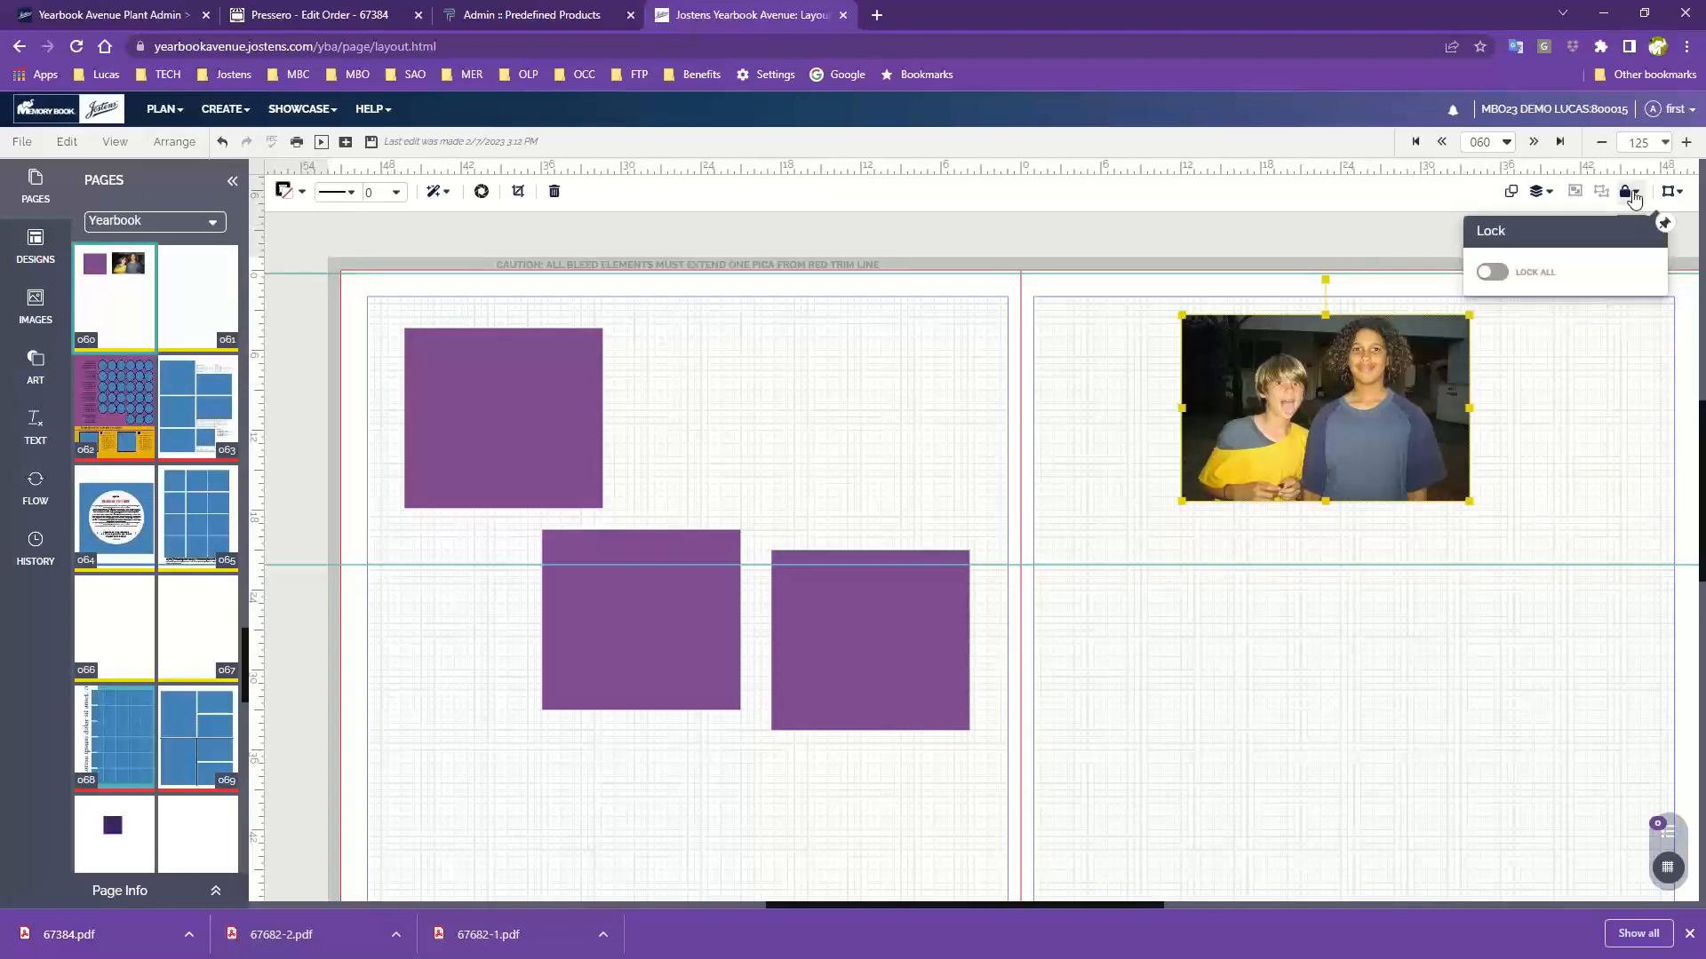
left_click(1494, 272)
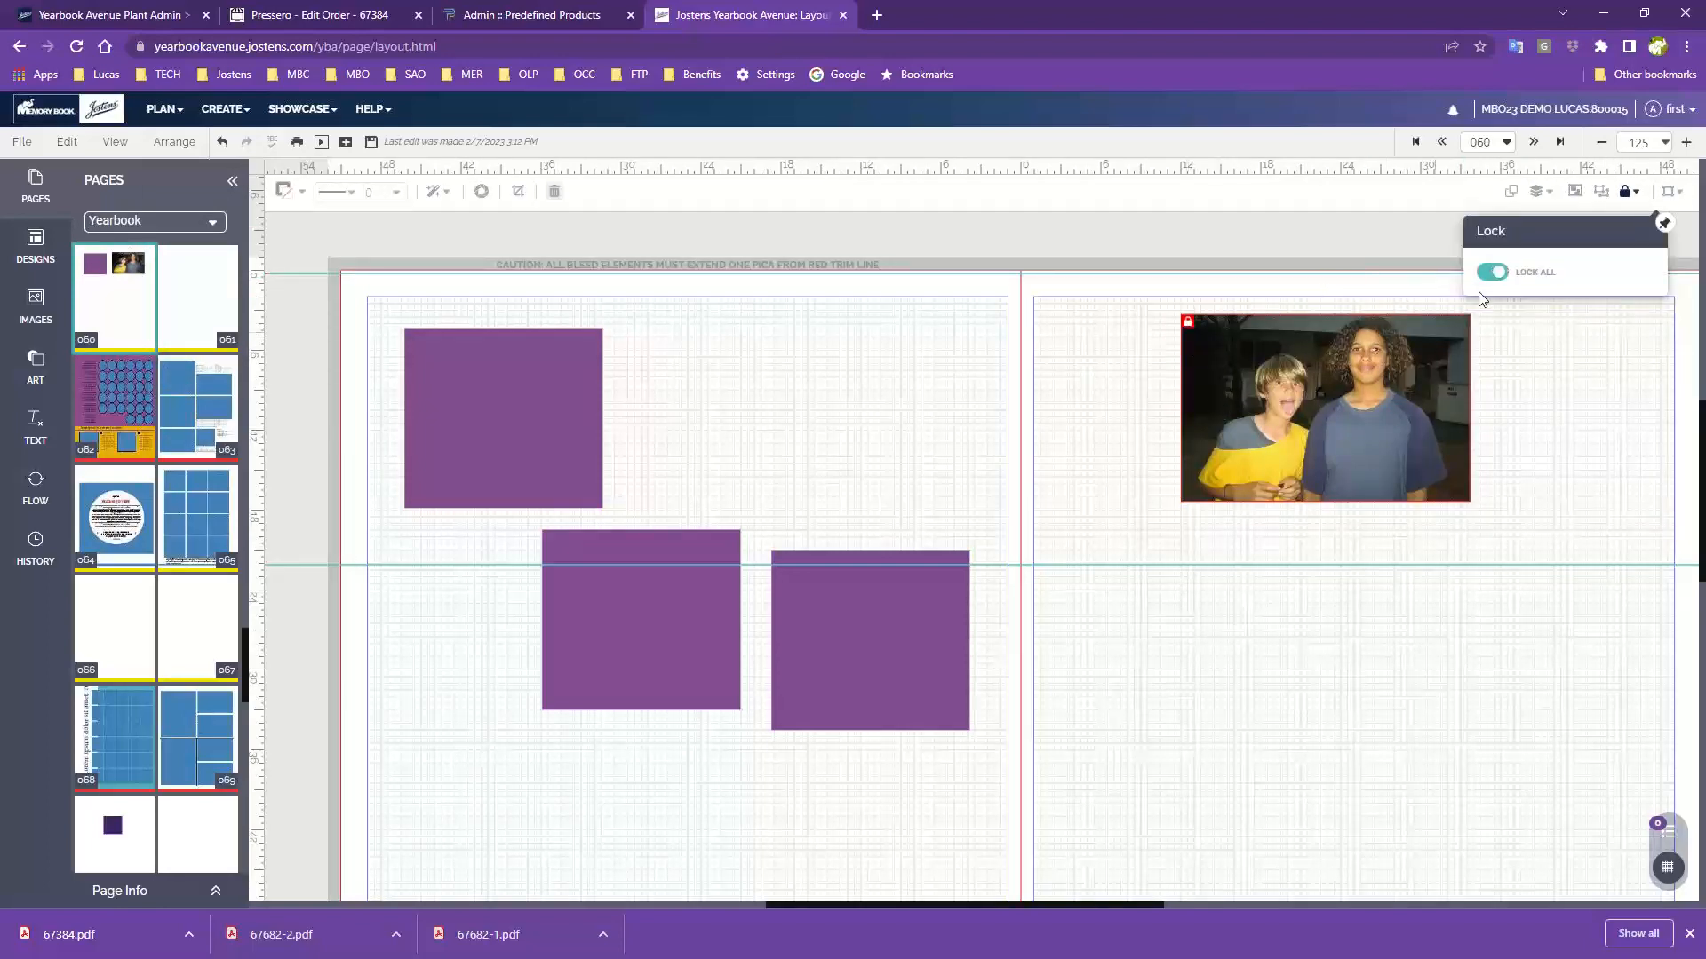
left_click(1493, 272)
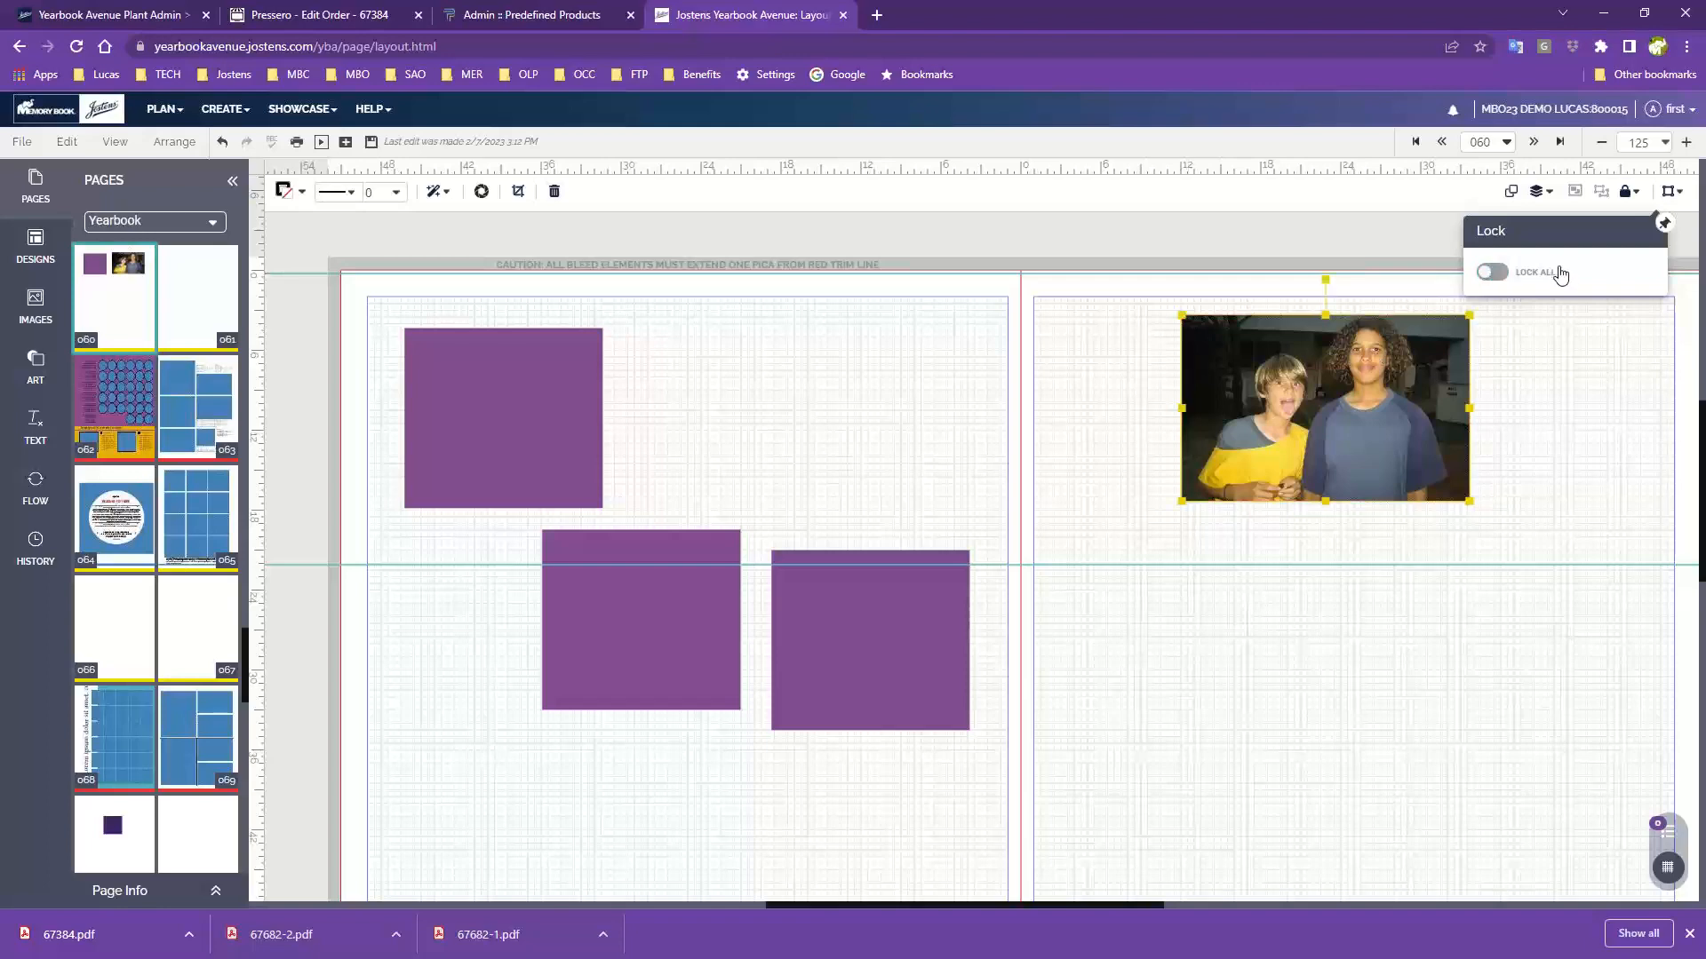
- Group the three purple squares on page 060 and move the group slightly down the page
left_click(175, 143)
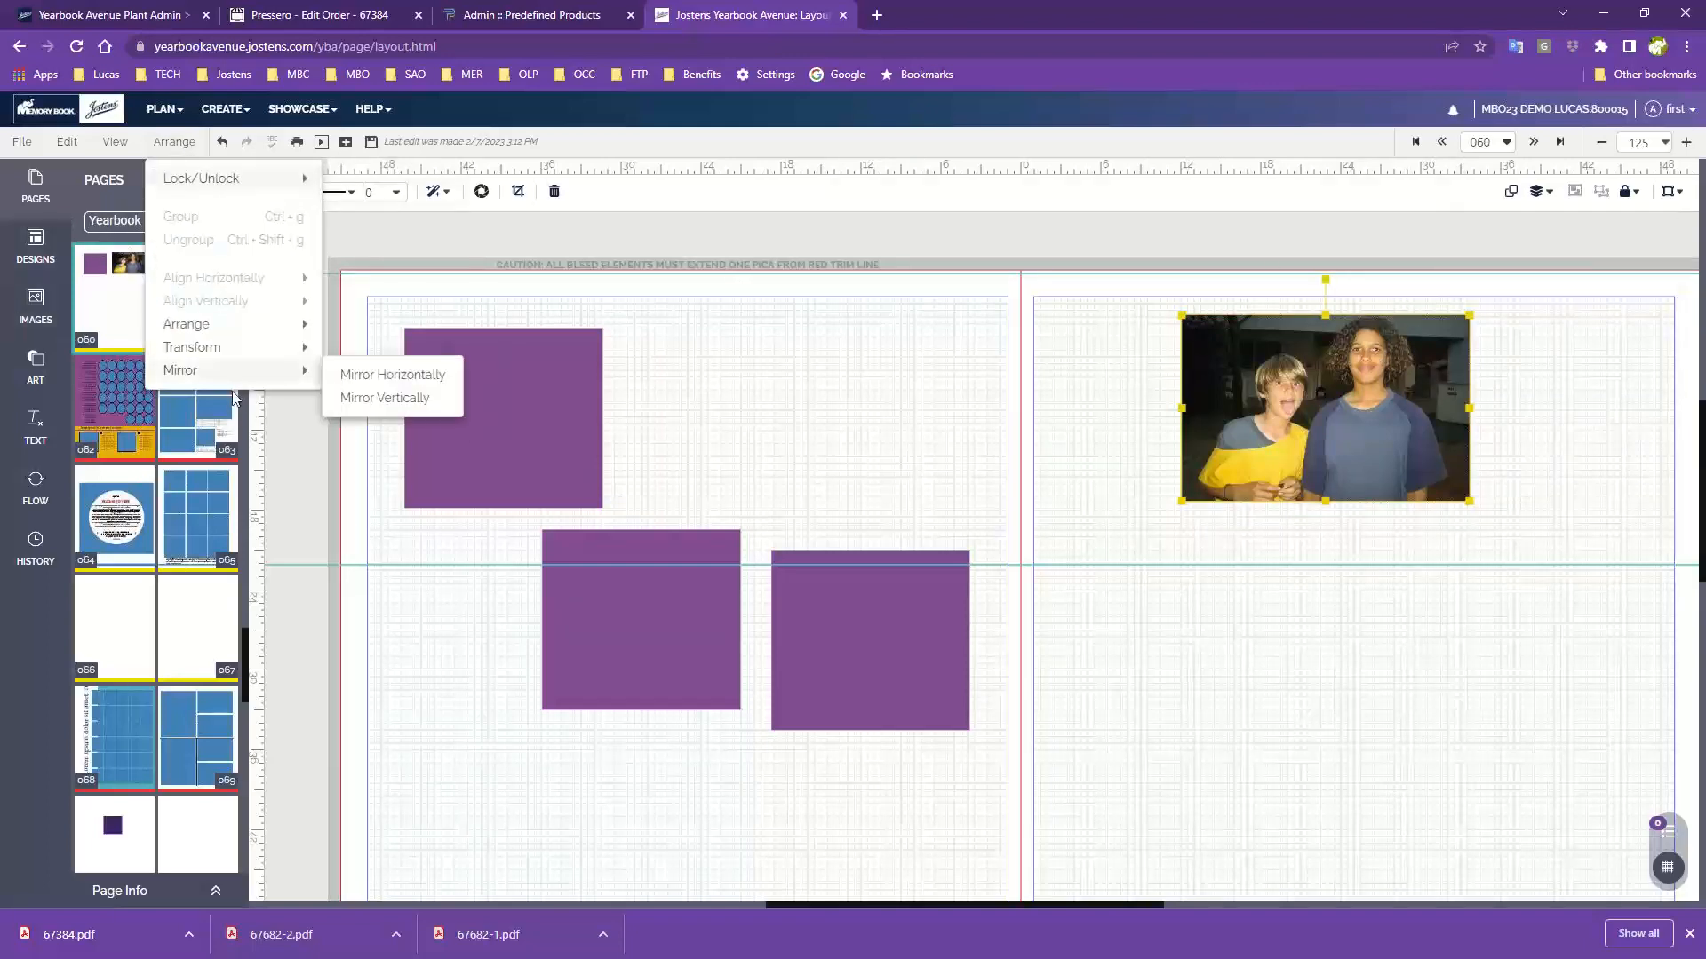
left_click(596, 409)
left_click_drag(864, 388, 495, 590)
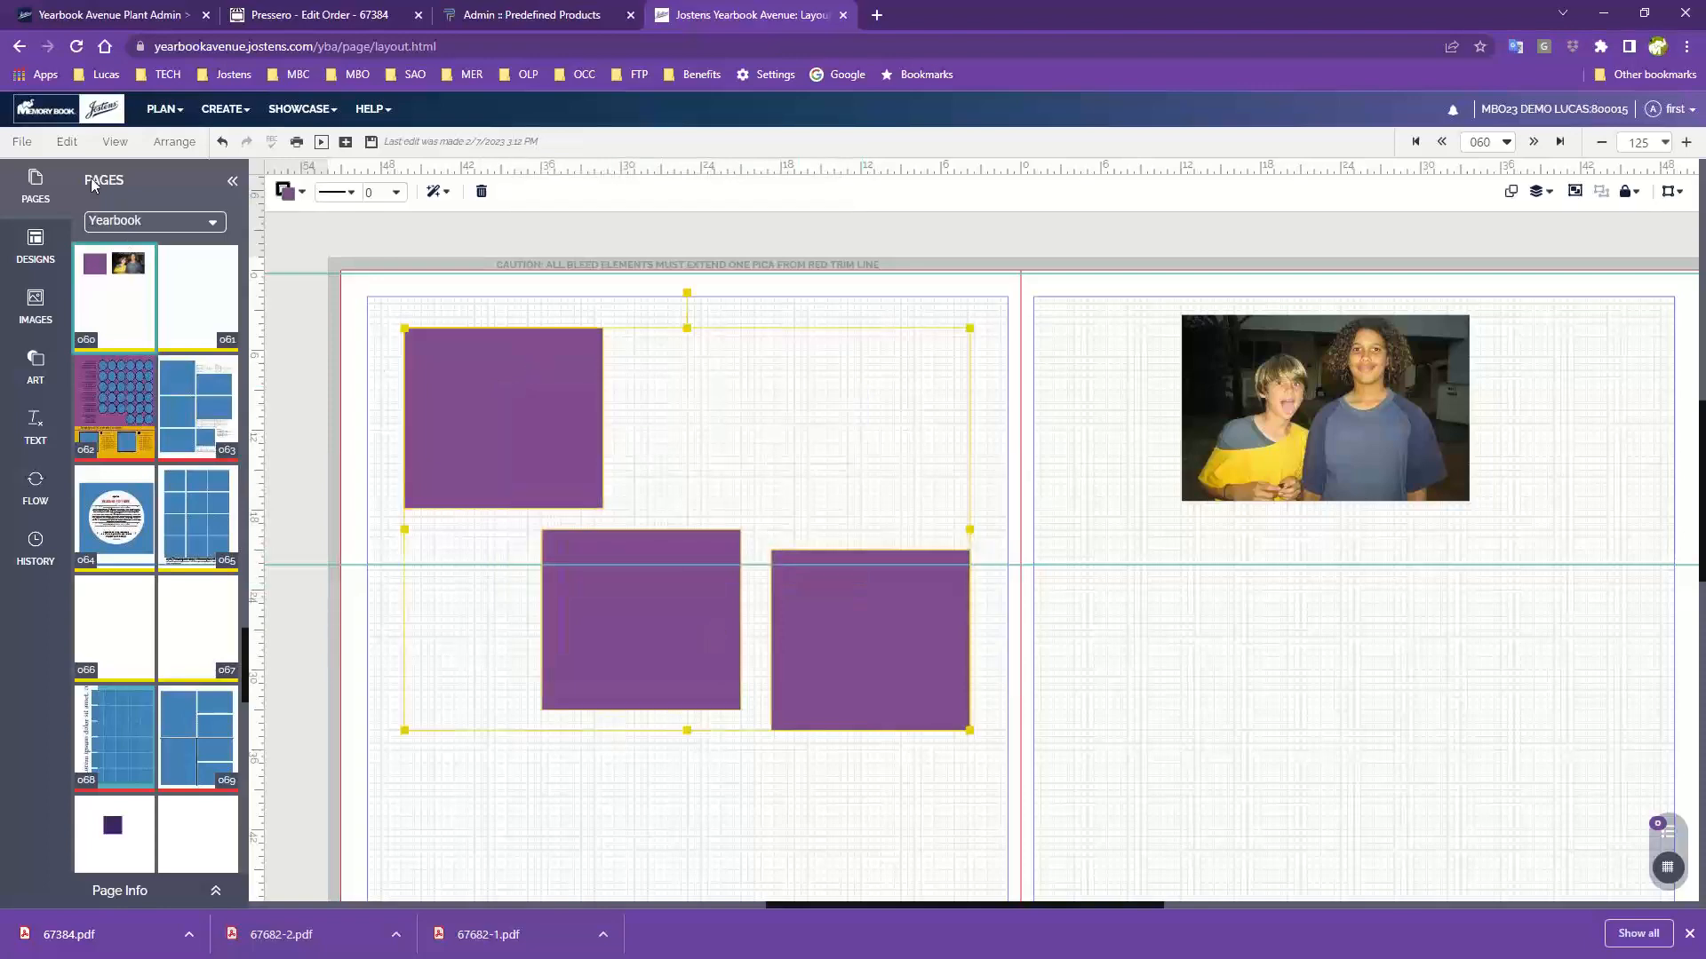
left_click(174, 142)
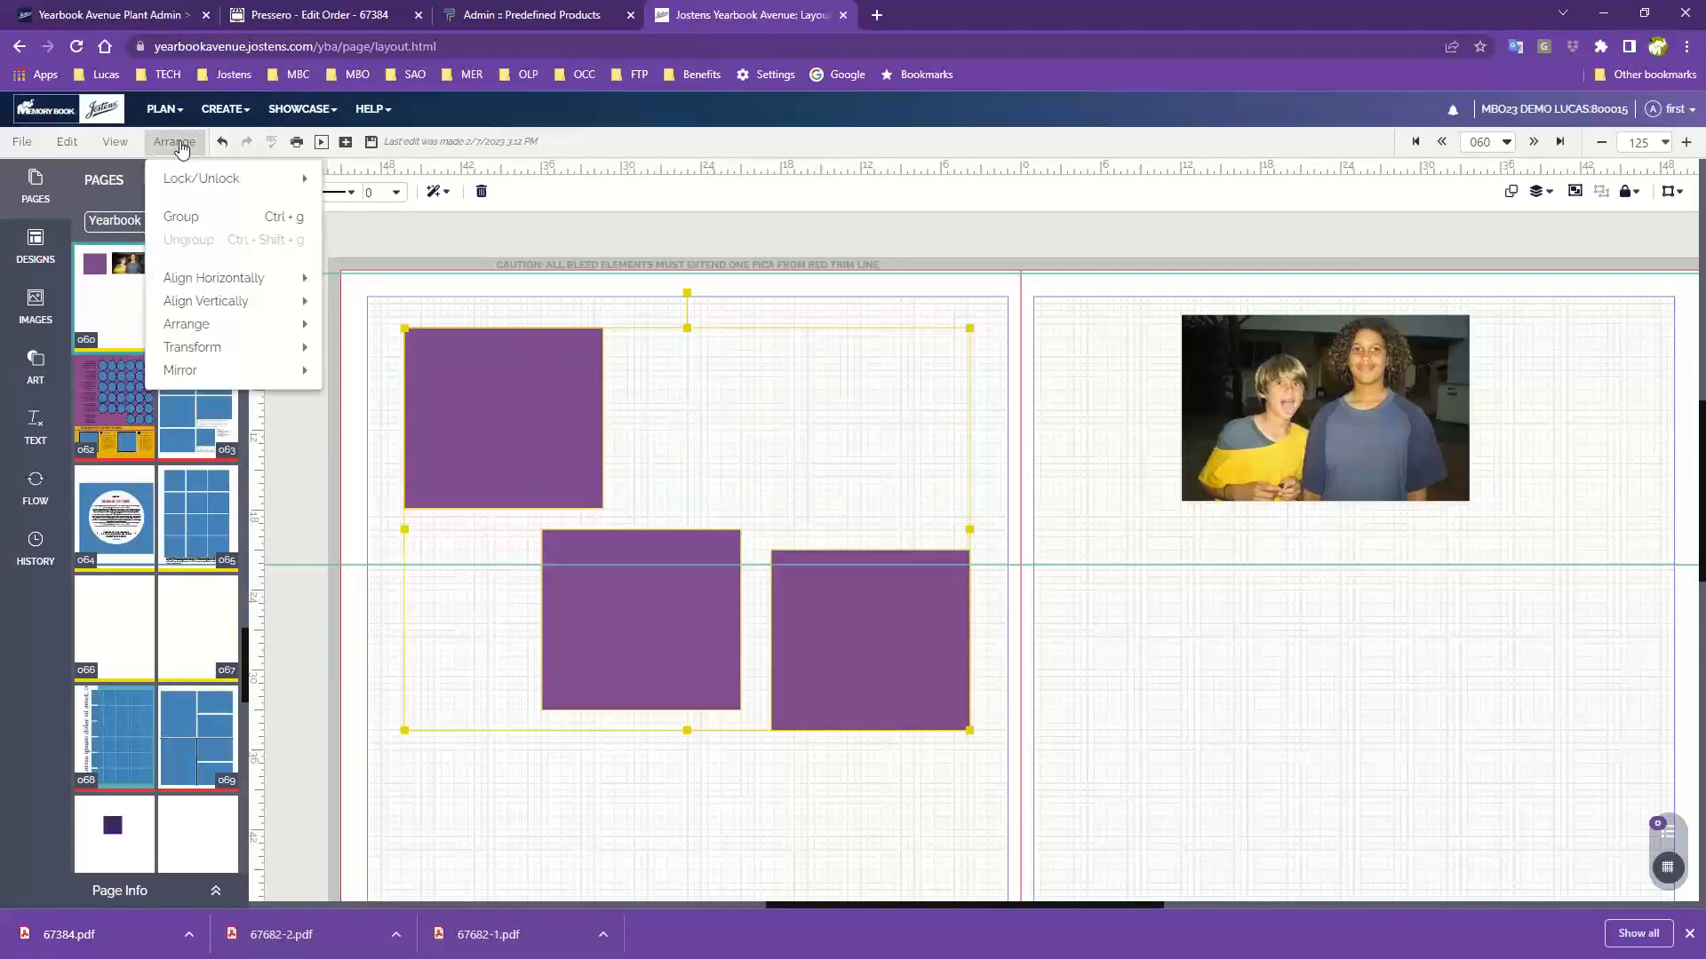
left_click(194, 221)
left_click_drag(533, 407, 536, 461)
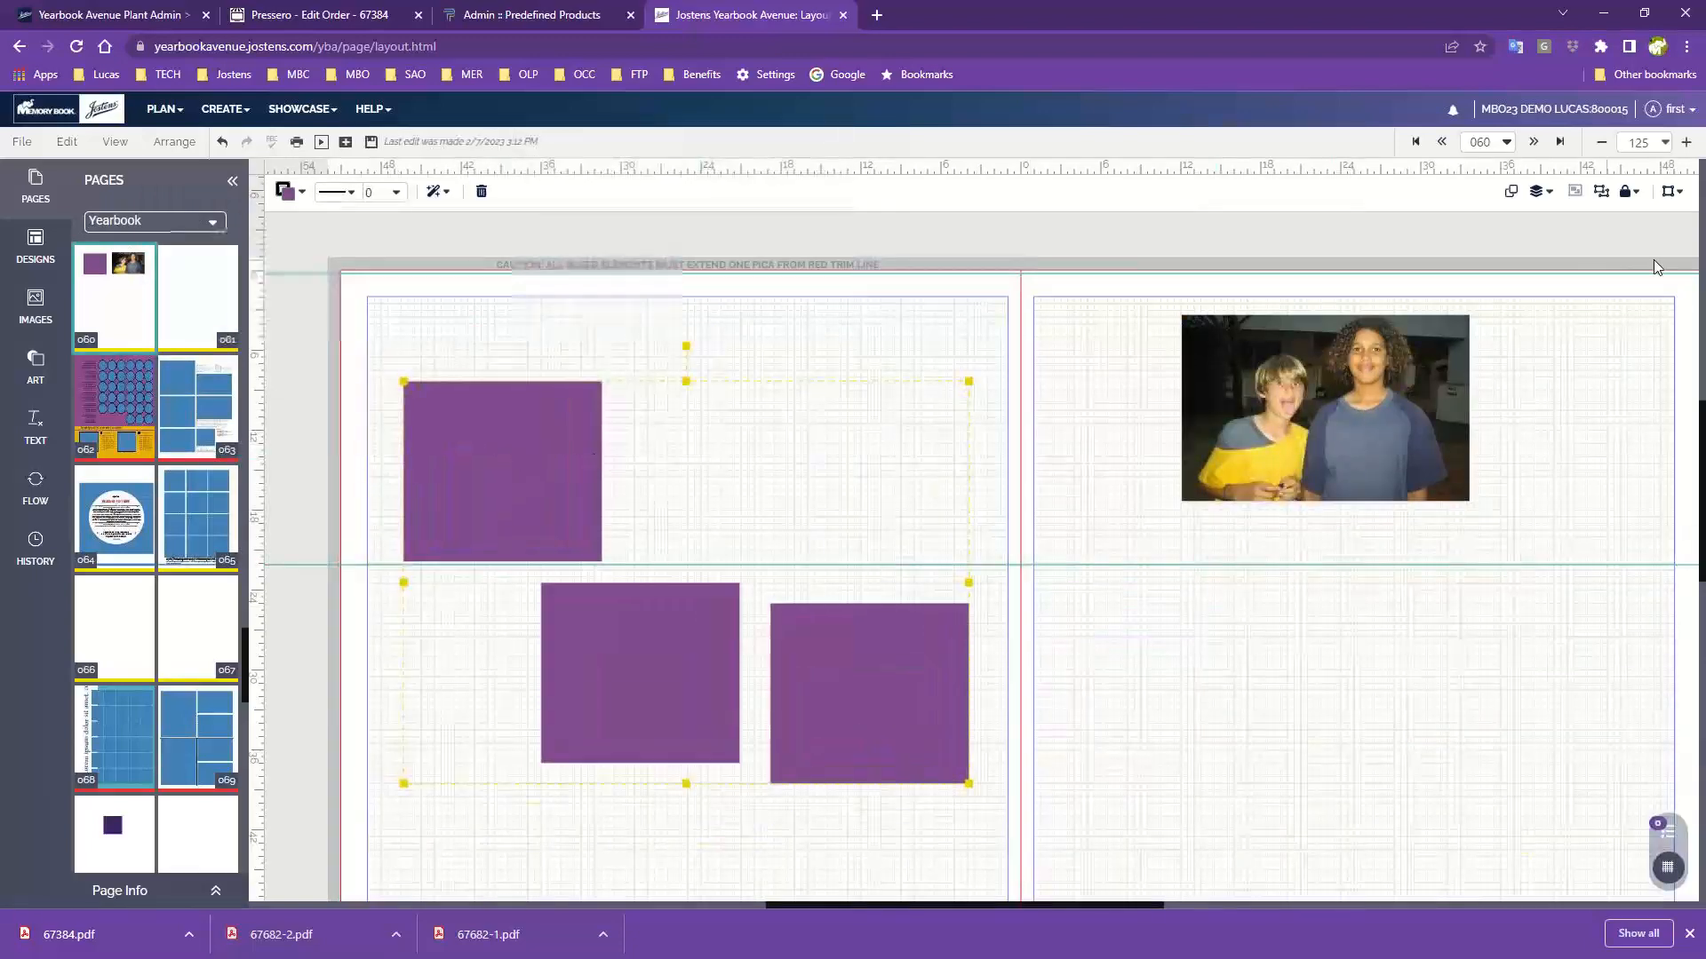
- Ungroup the three purple squares on page 060 and try grouping them again
left_click(174, 146)
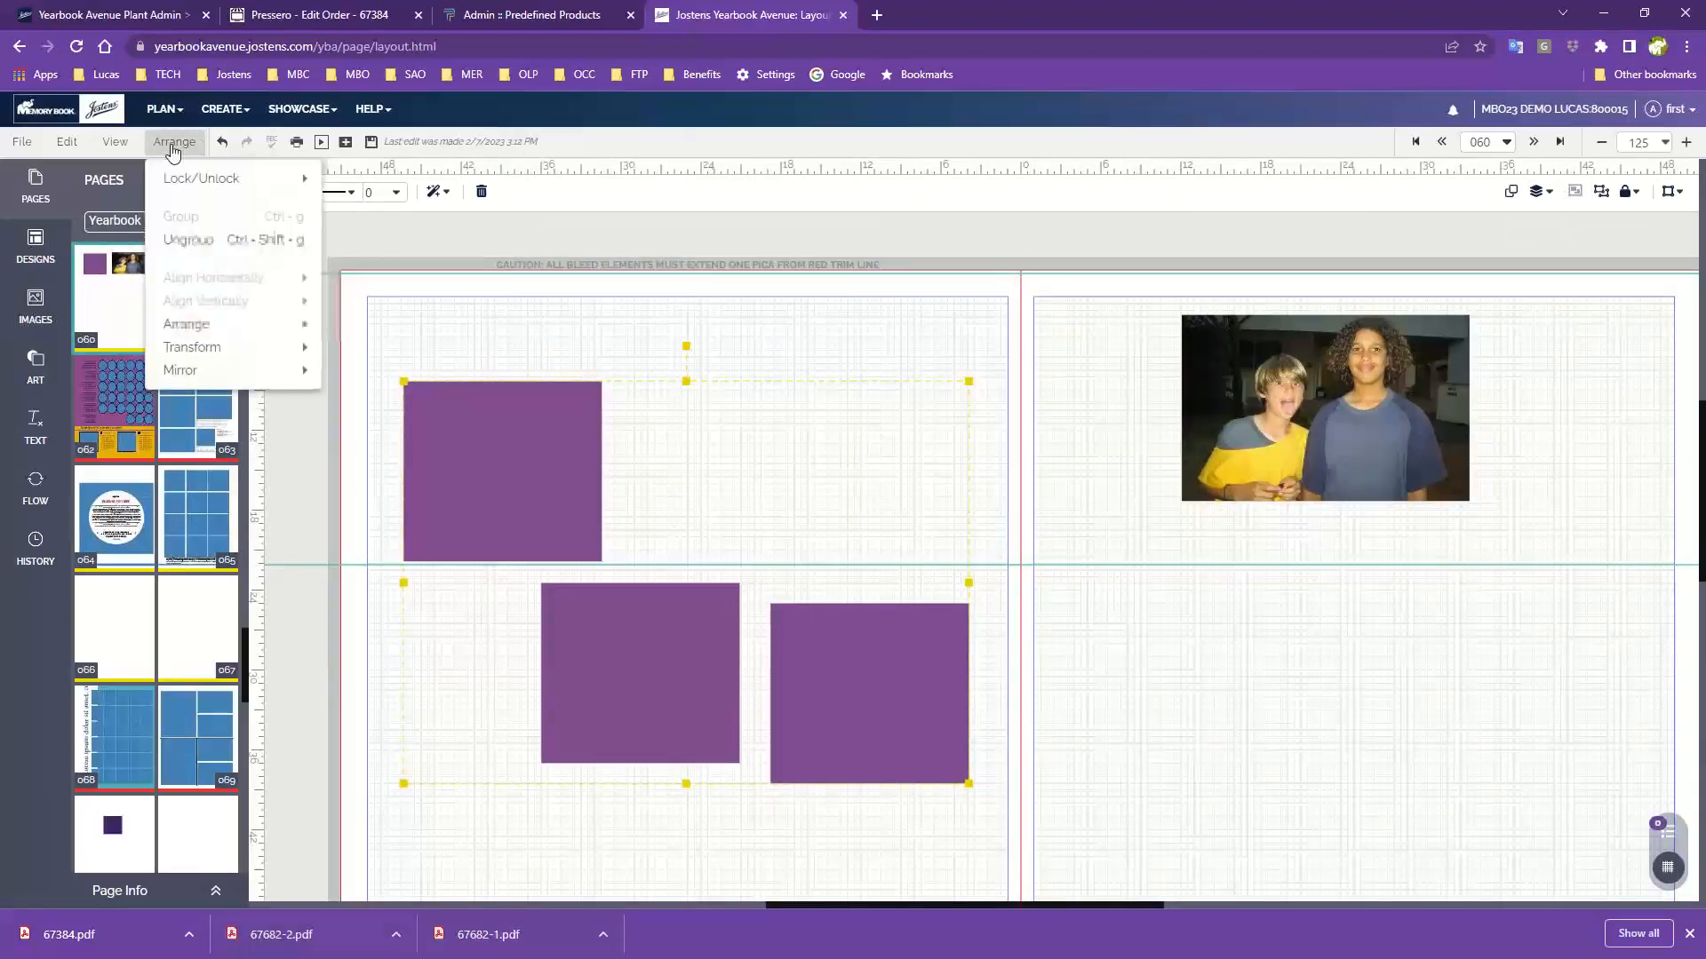
left_click(184, 251)
left_click(533, 364)
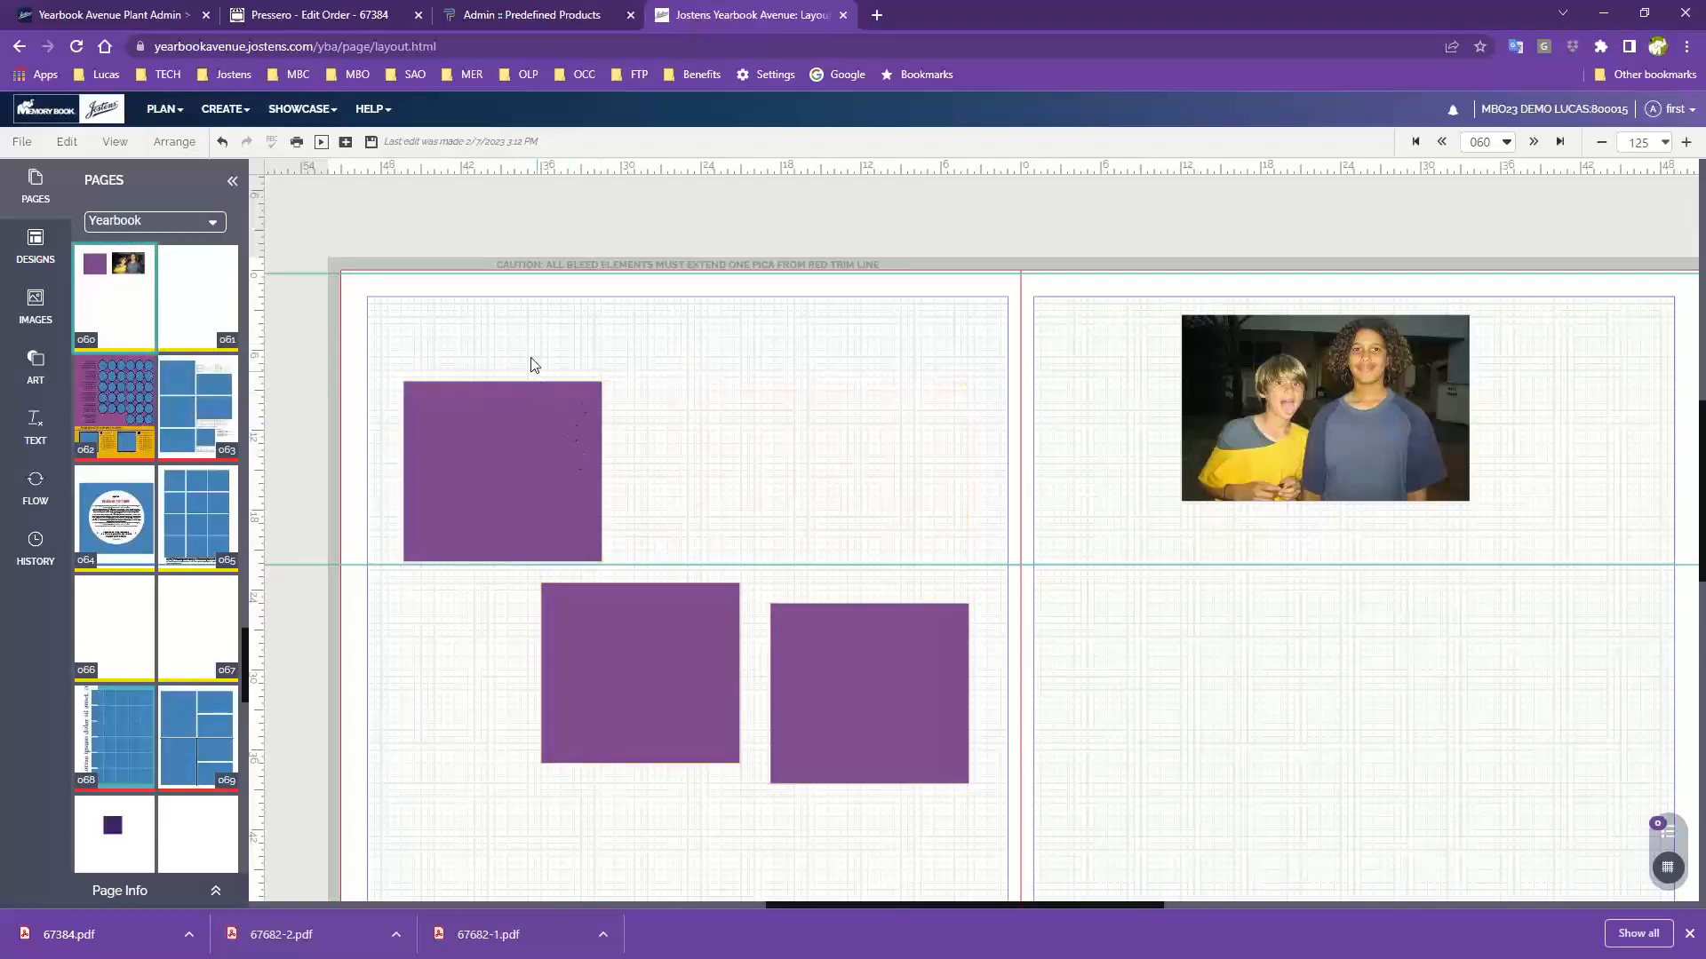
left_click_drag(533, 364, 883, 682)
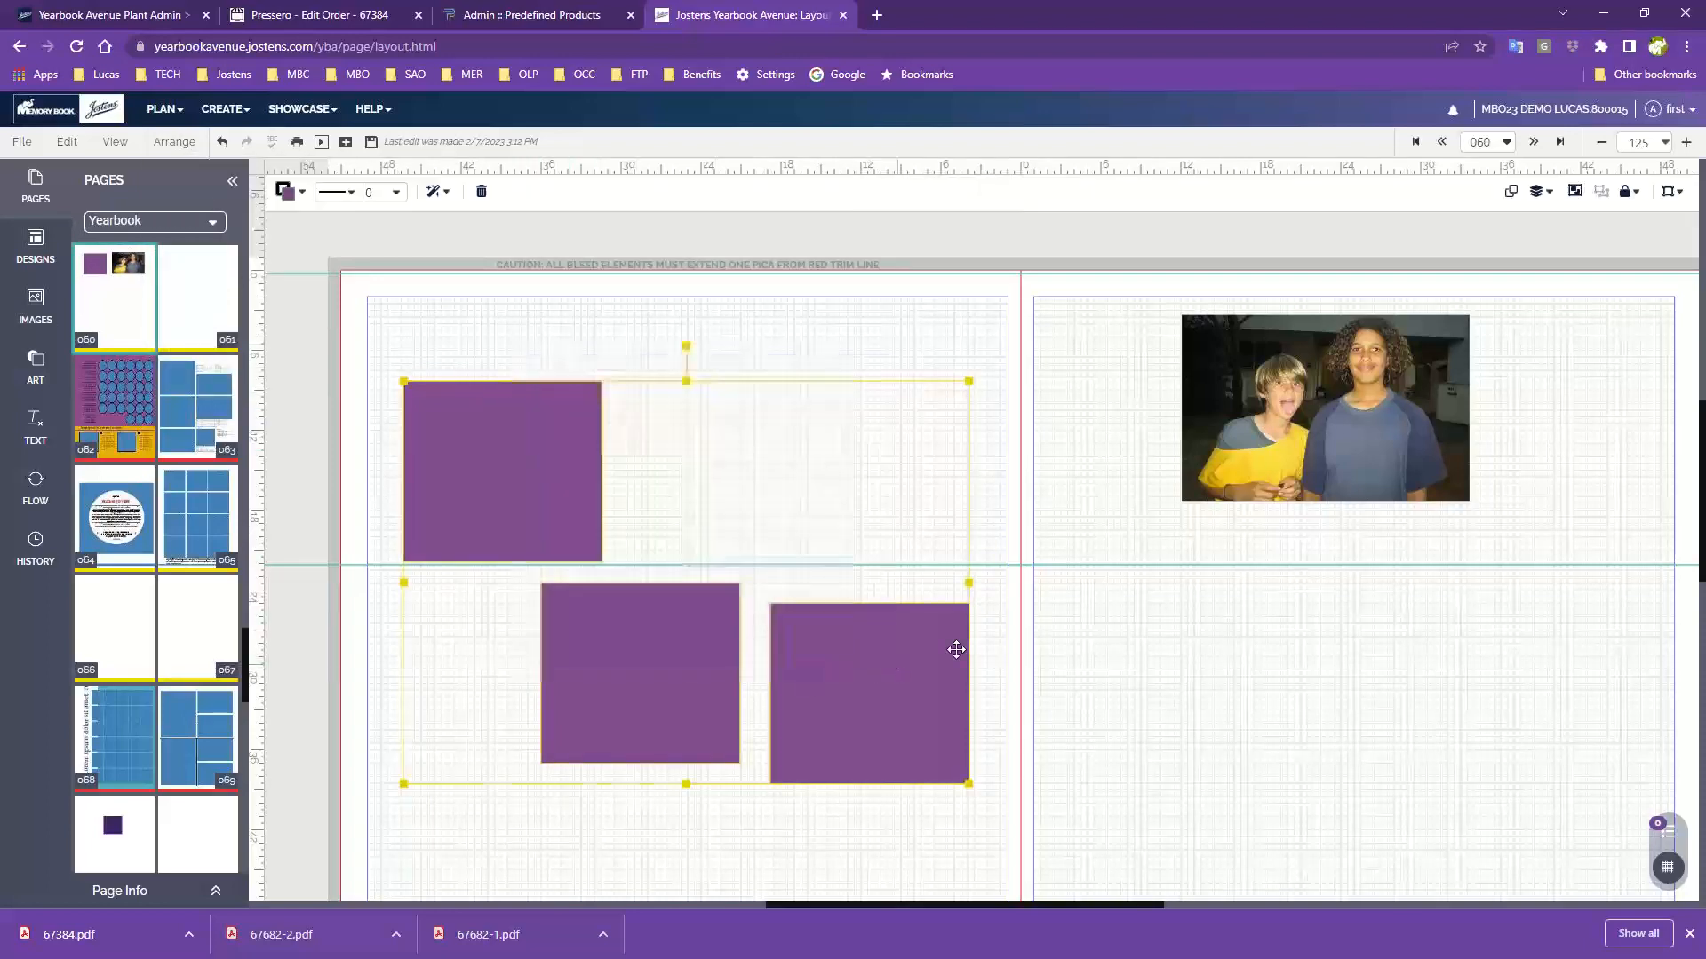
left_click(1576, 194)
left_click(815, 364)
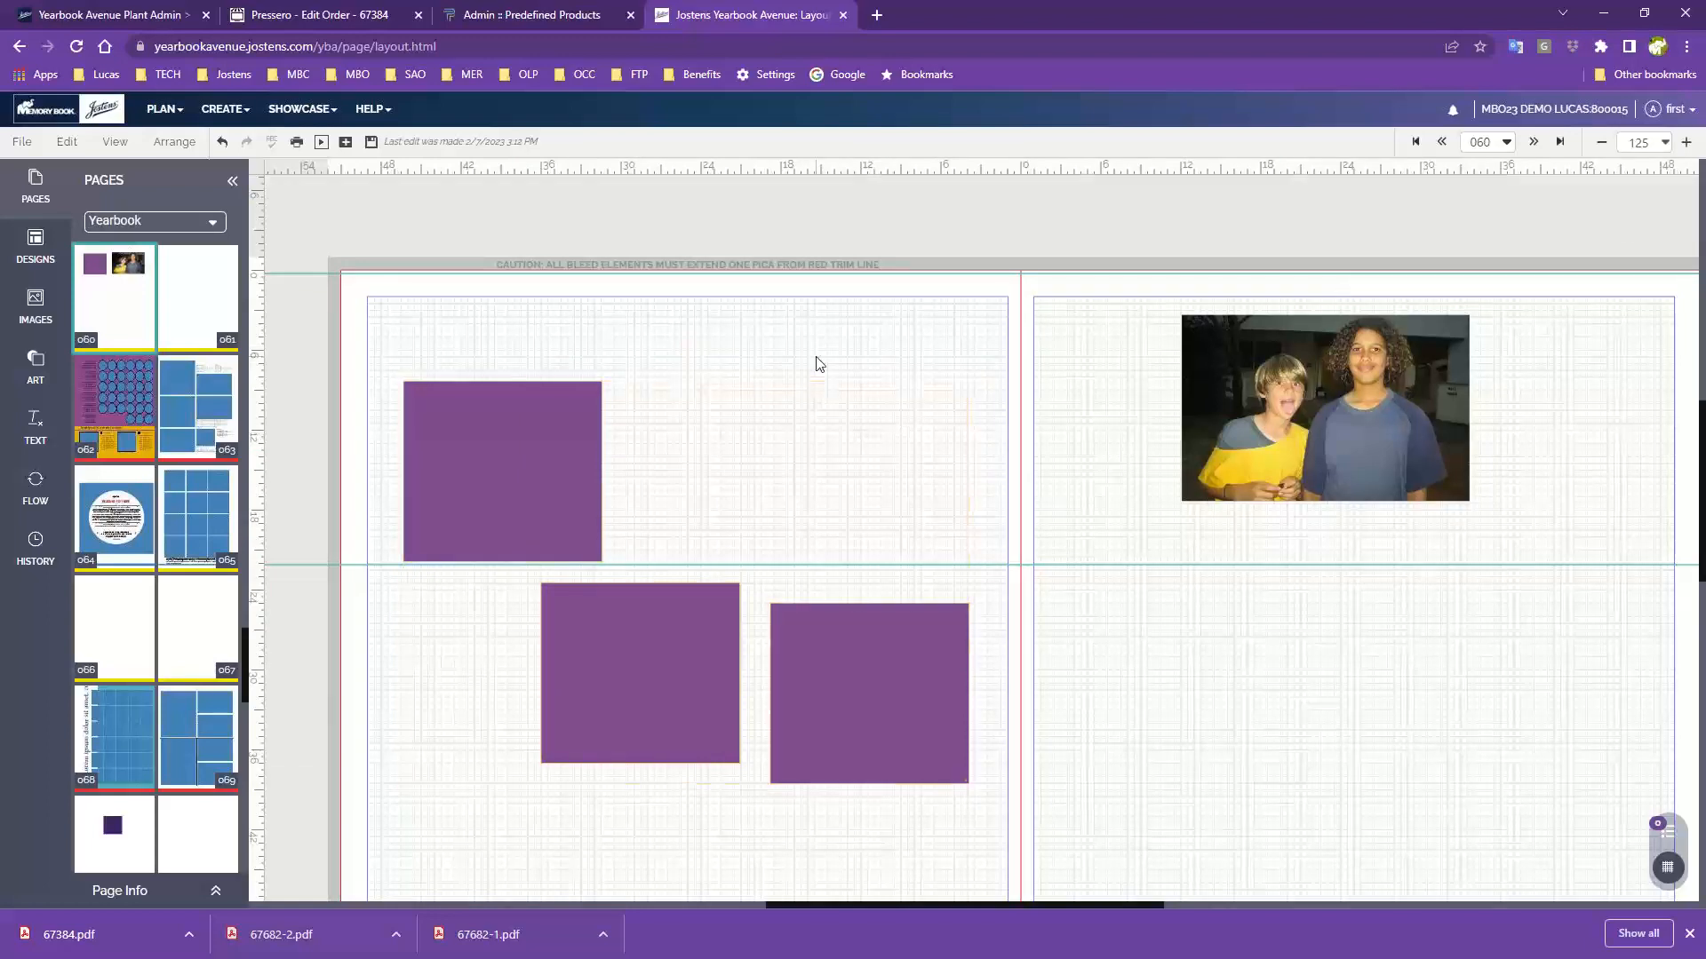
- Fill the lower middle square with pale yellow and the lower right square with light green from the Classic colors
left_click(621, 655)
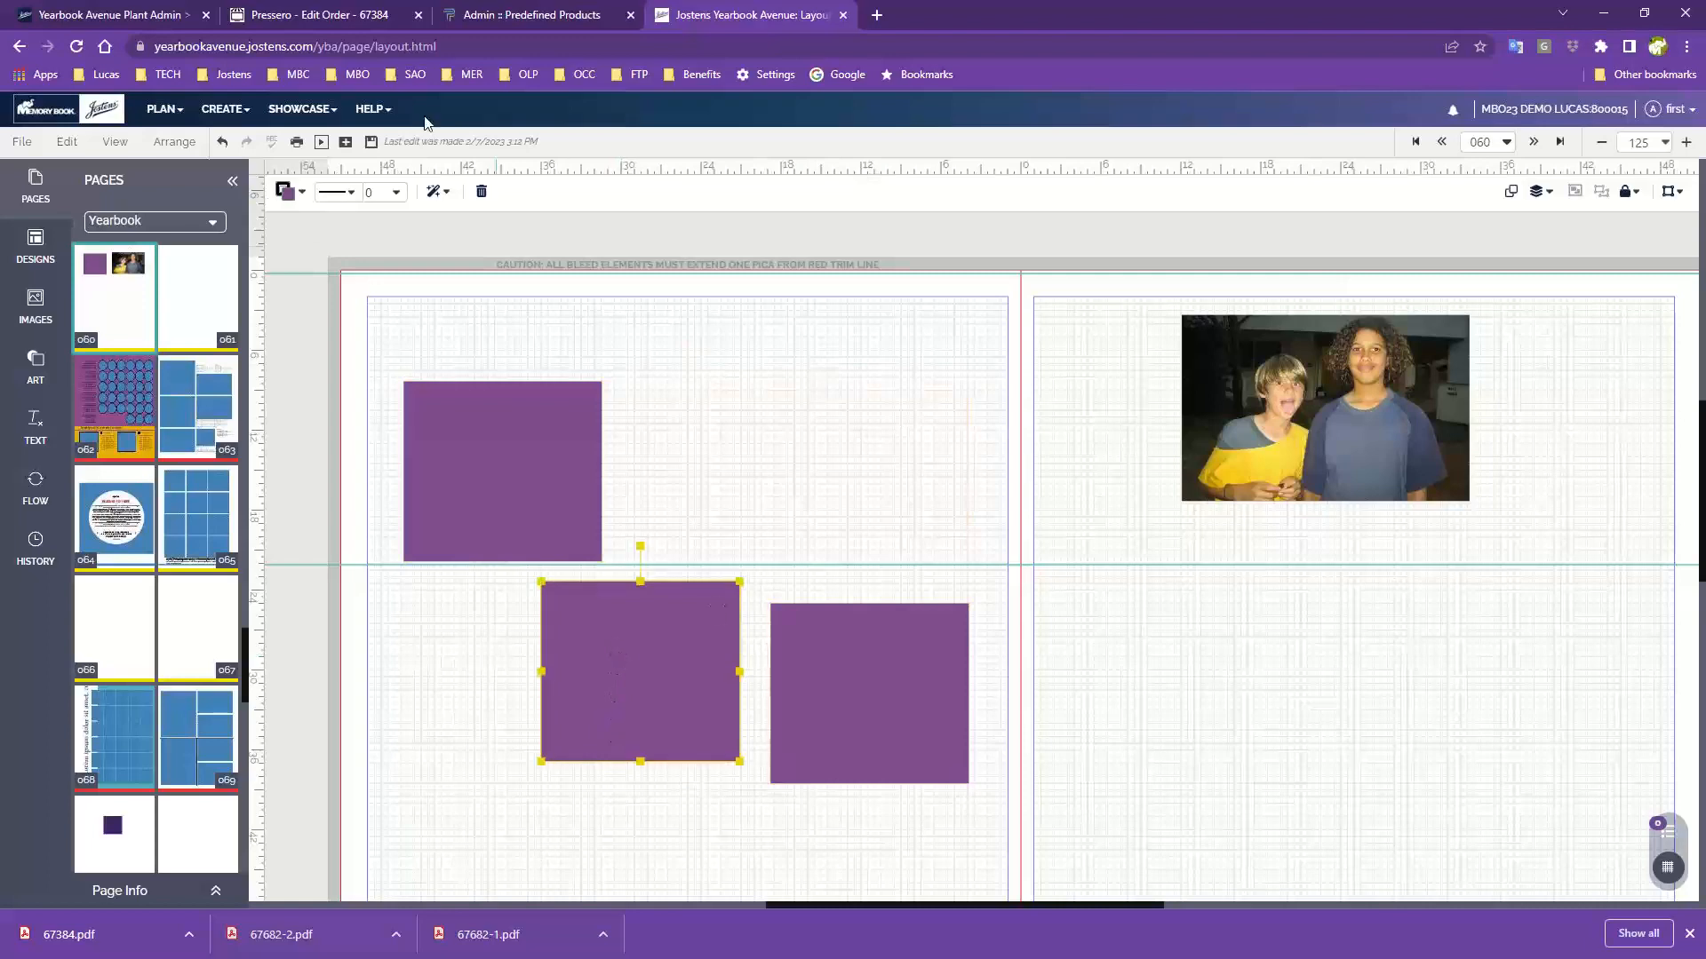
left_click(285, 191)
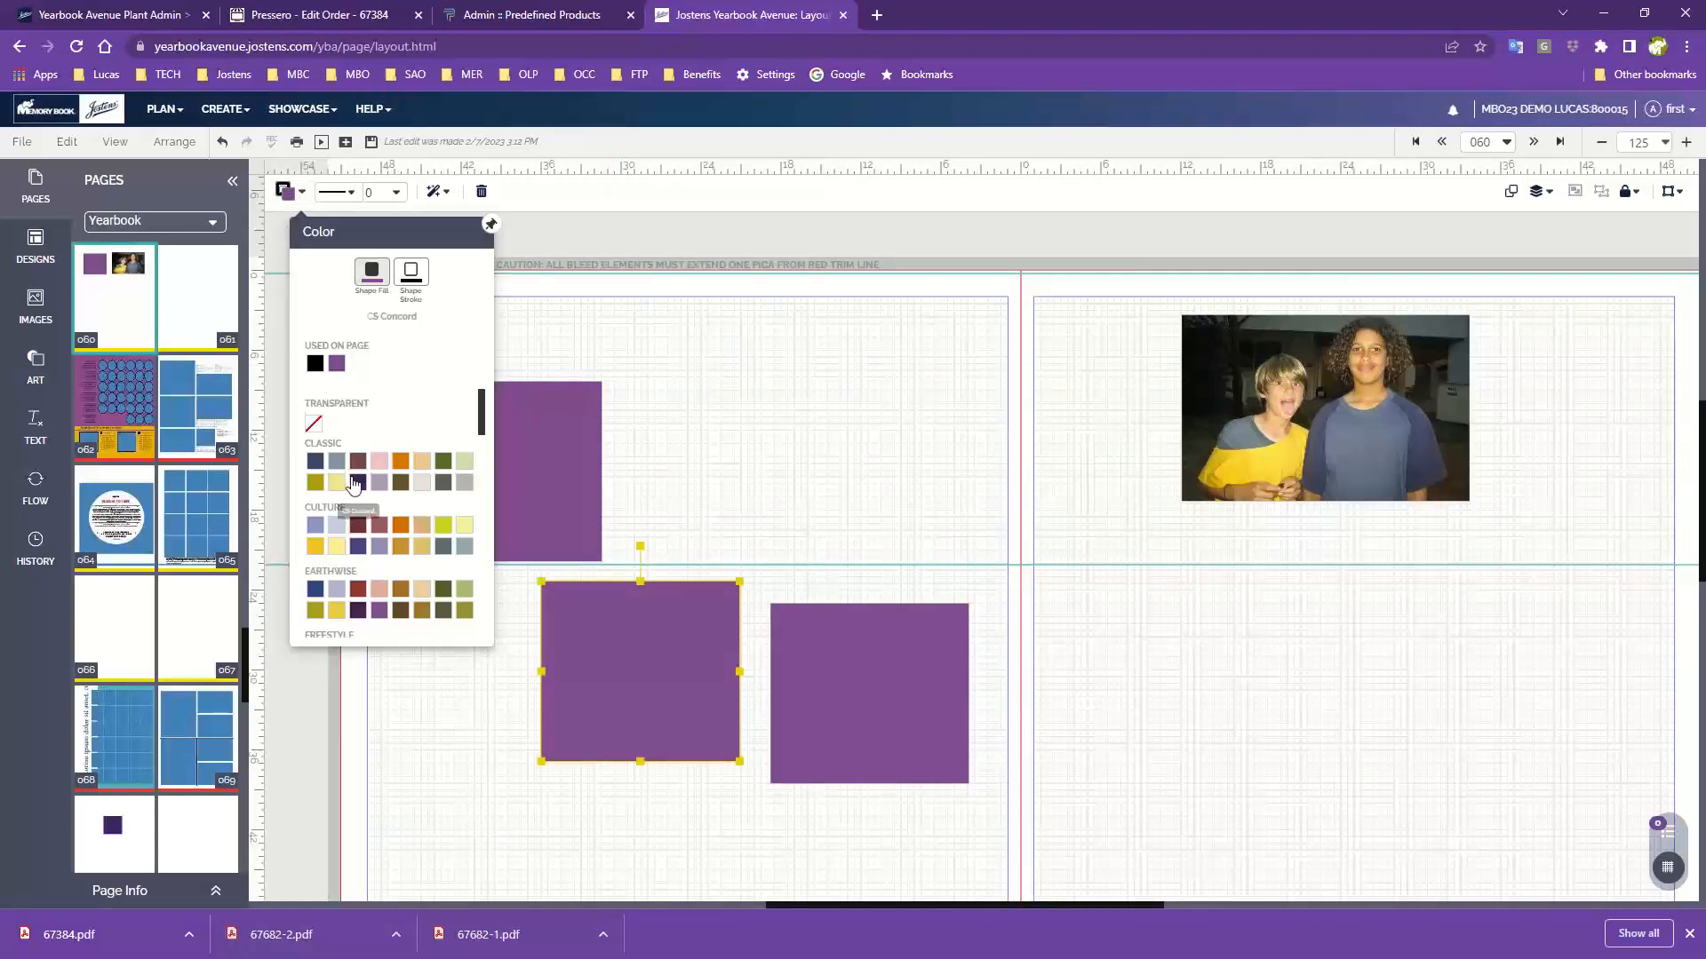
left_click(337, 481)
left_click(797, 620)
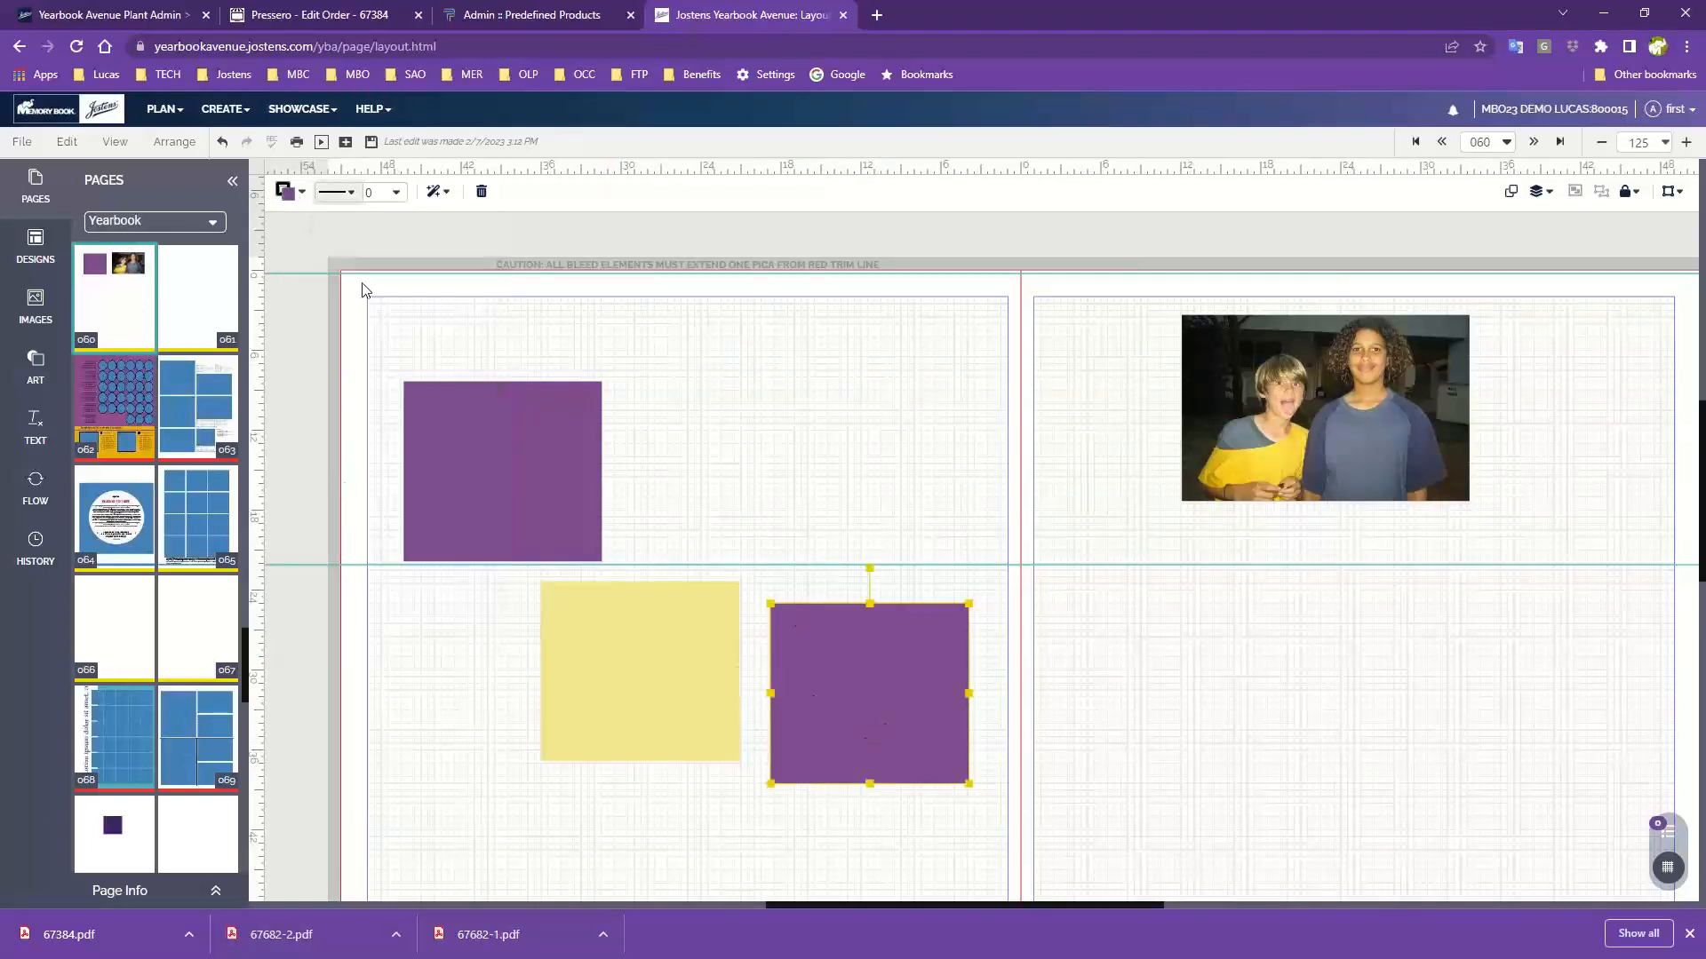
left_click(284, 191)
left_click(462, 464)
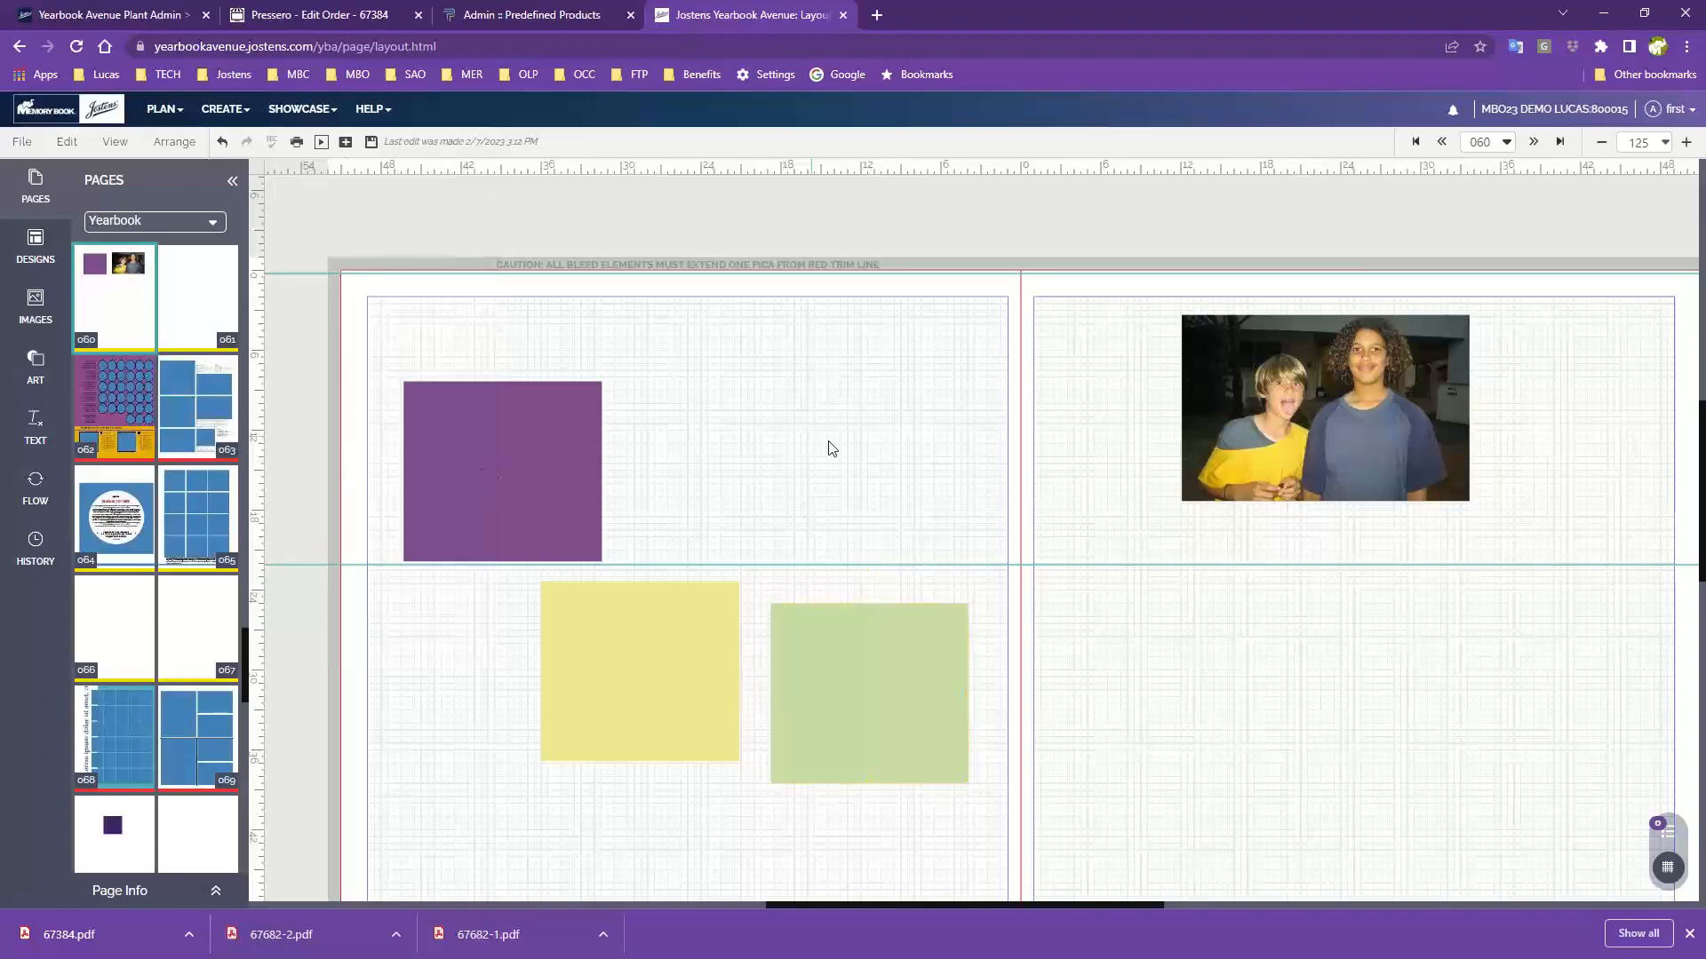
- Move the yellow and green squares up beside the purple one, select all three and review the Align Horizontally options
left_click(174, 141)
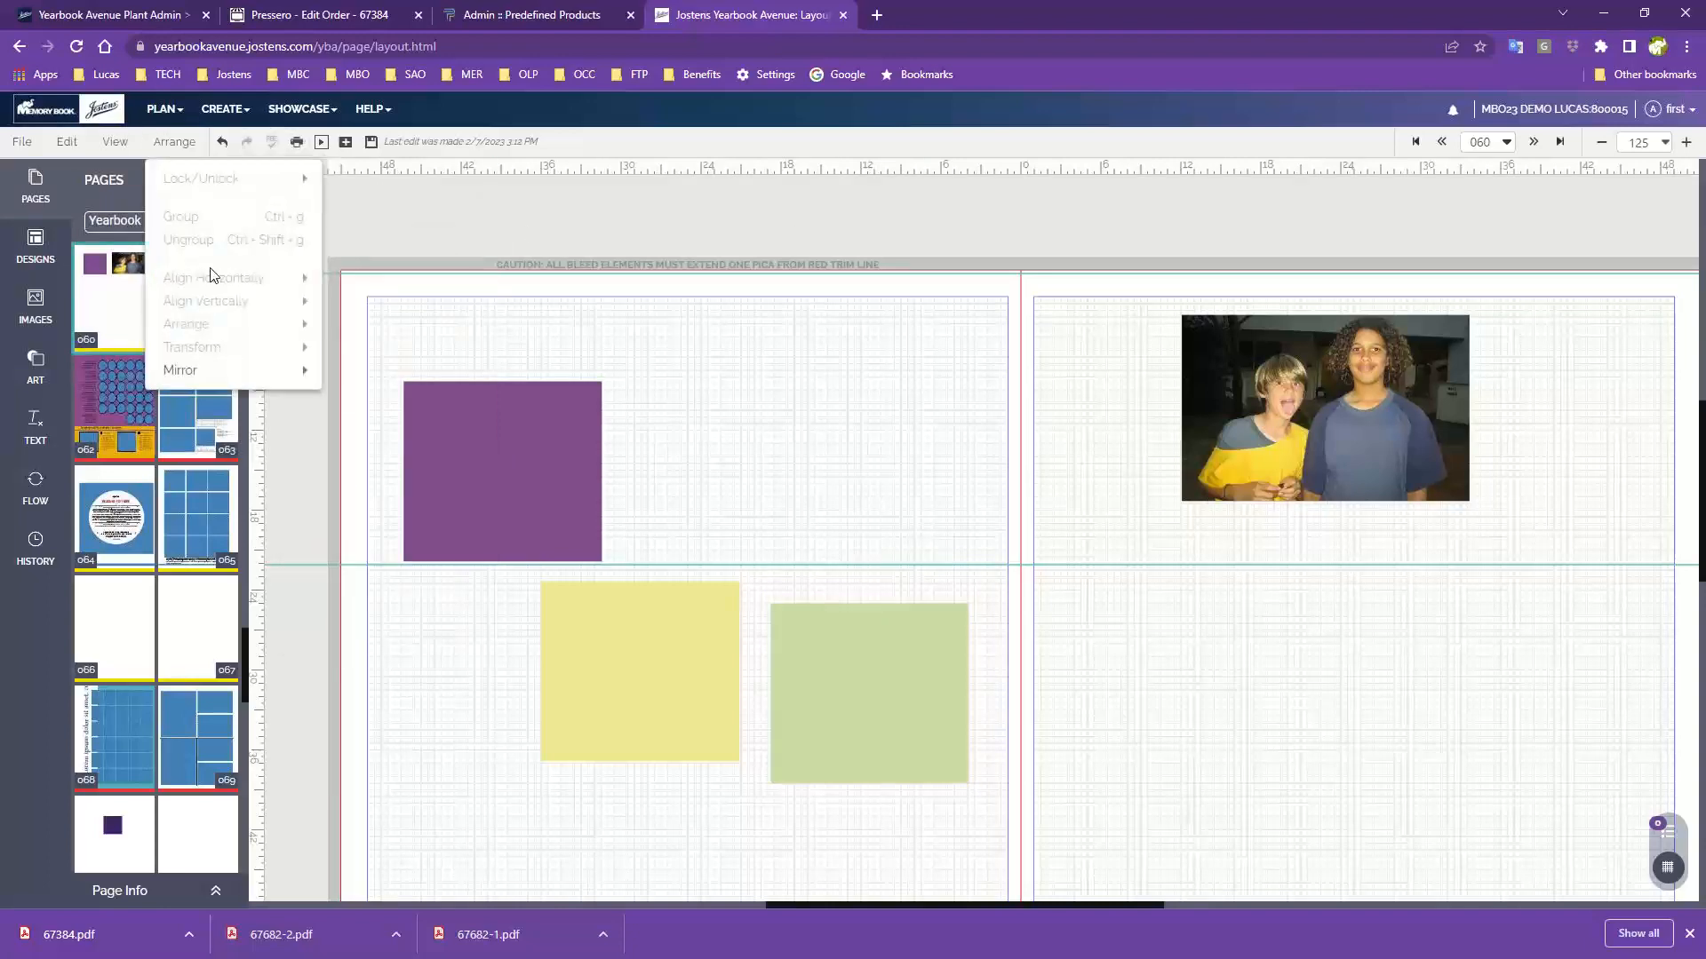
left_click_drag(696, 601, 669, 515)
left_click_drag(833, 690, 858, 500)
left_click(333, 621)
left_click_drag(367, 439, 977, 521)
left_click(174, 141)
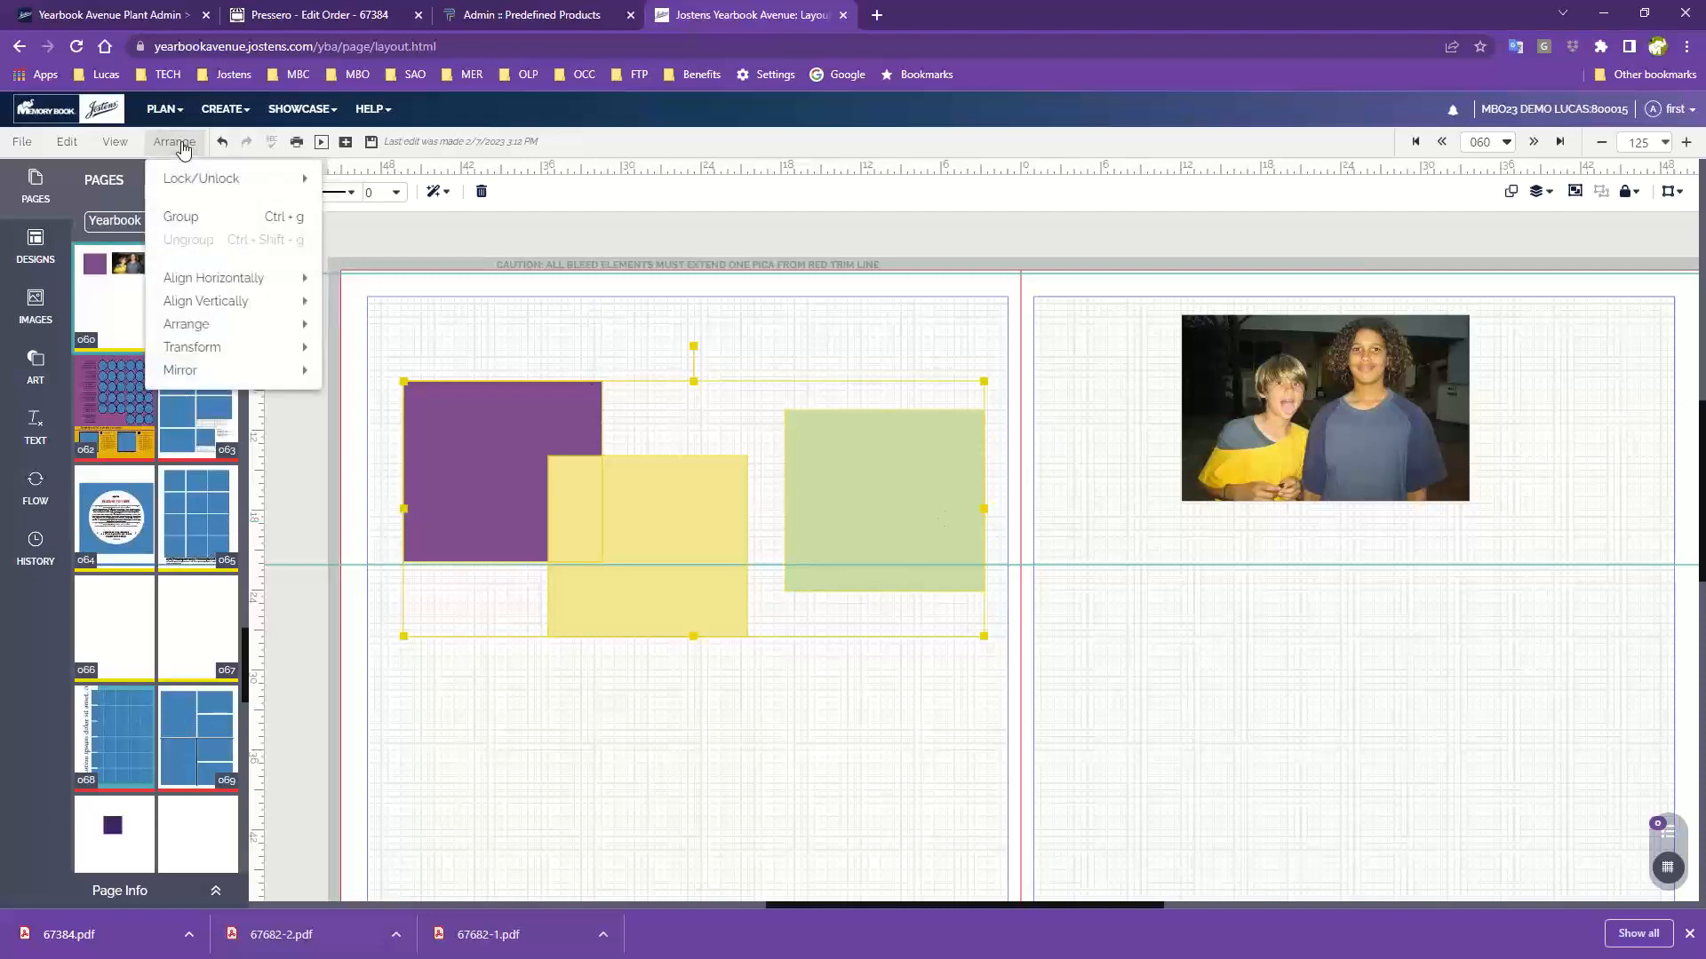
mouse_move(234, 281)
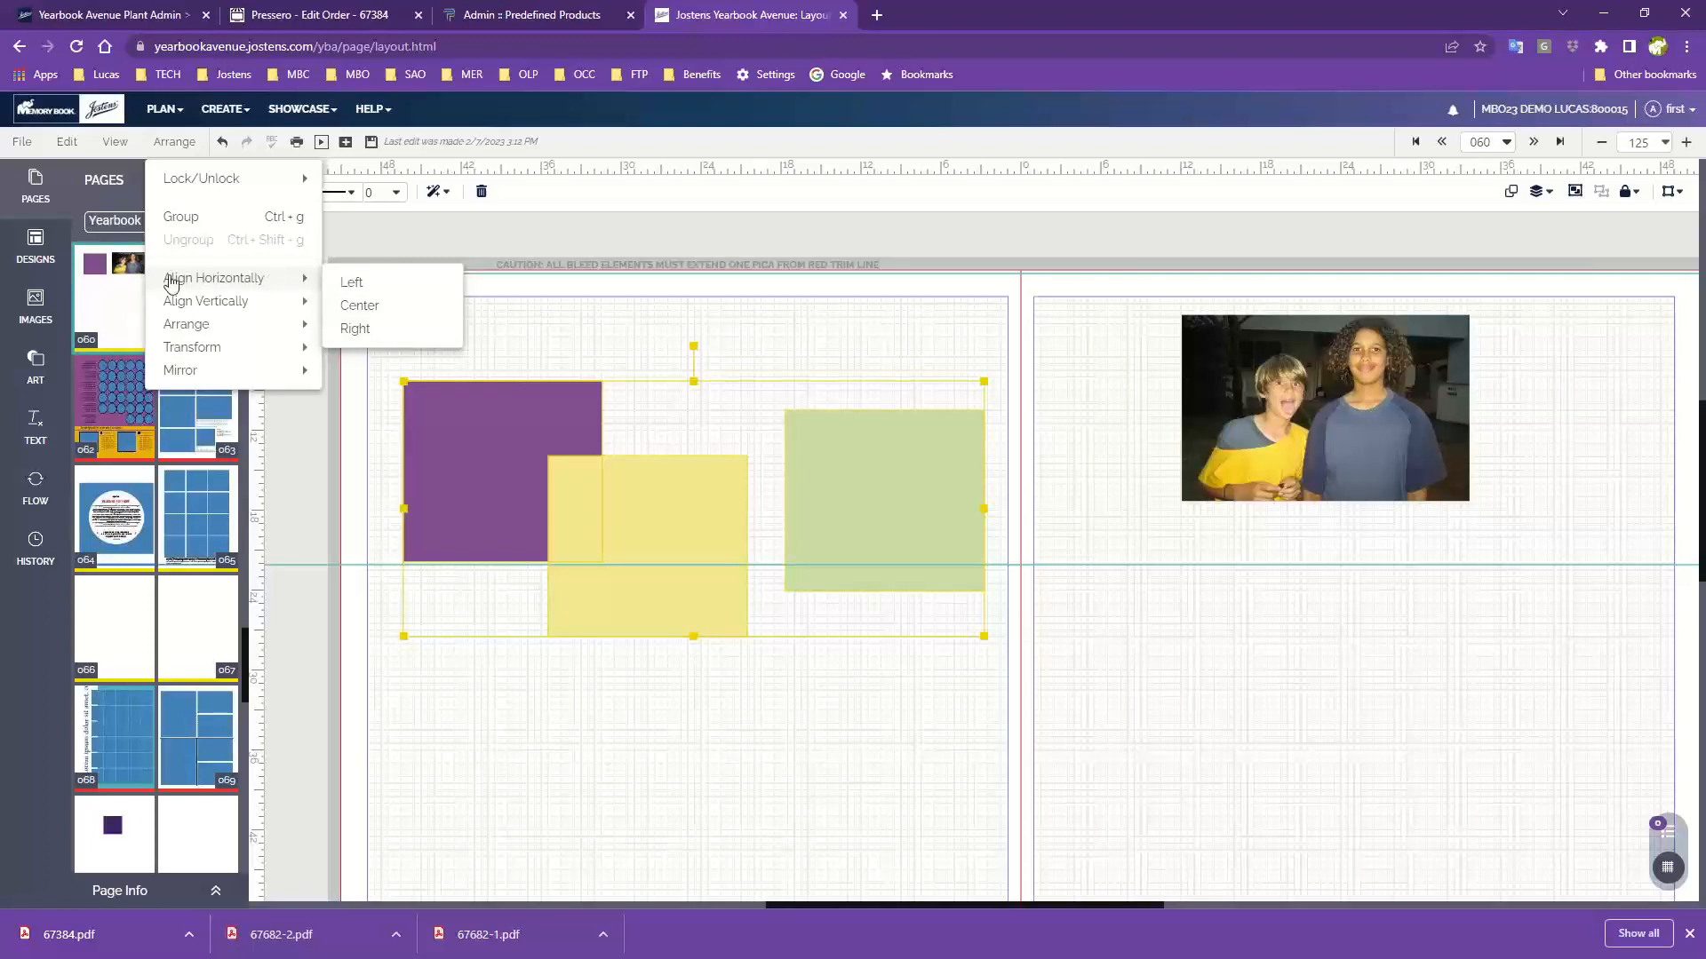
left_click(669, 784)
- Stagger the yellow and green squares diagonally below the purple square and align all three horizontally to the right
left_click_drag(658, 582, 578, 602)
left_click(886, 529)
left_click_drag(886, 528, 605, 705)
left_click_drag(734, 383, 541, 709)
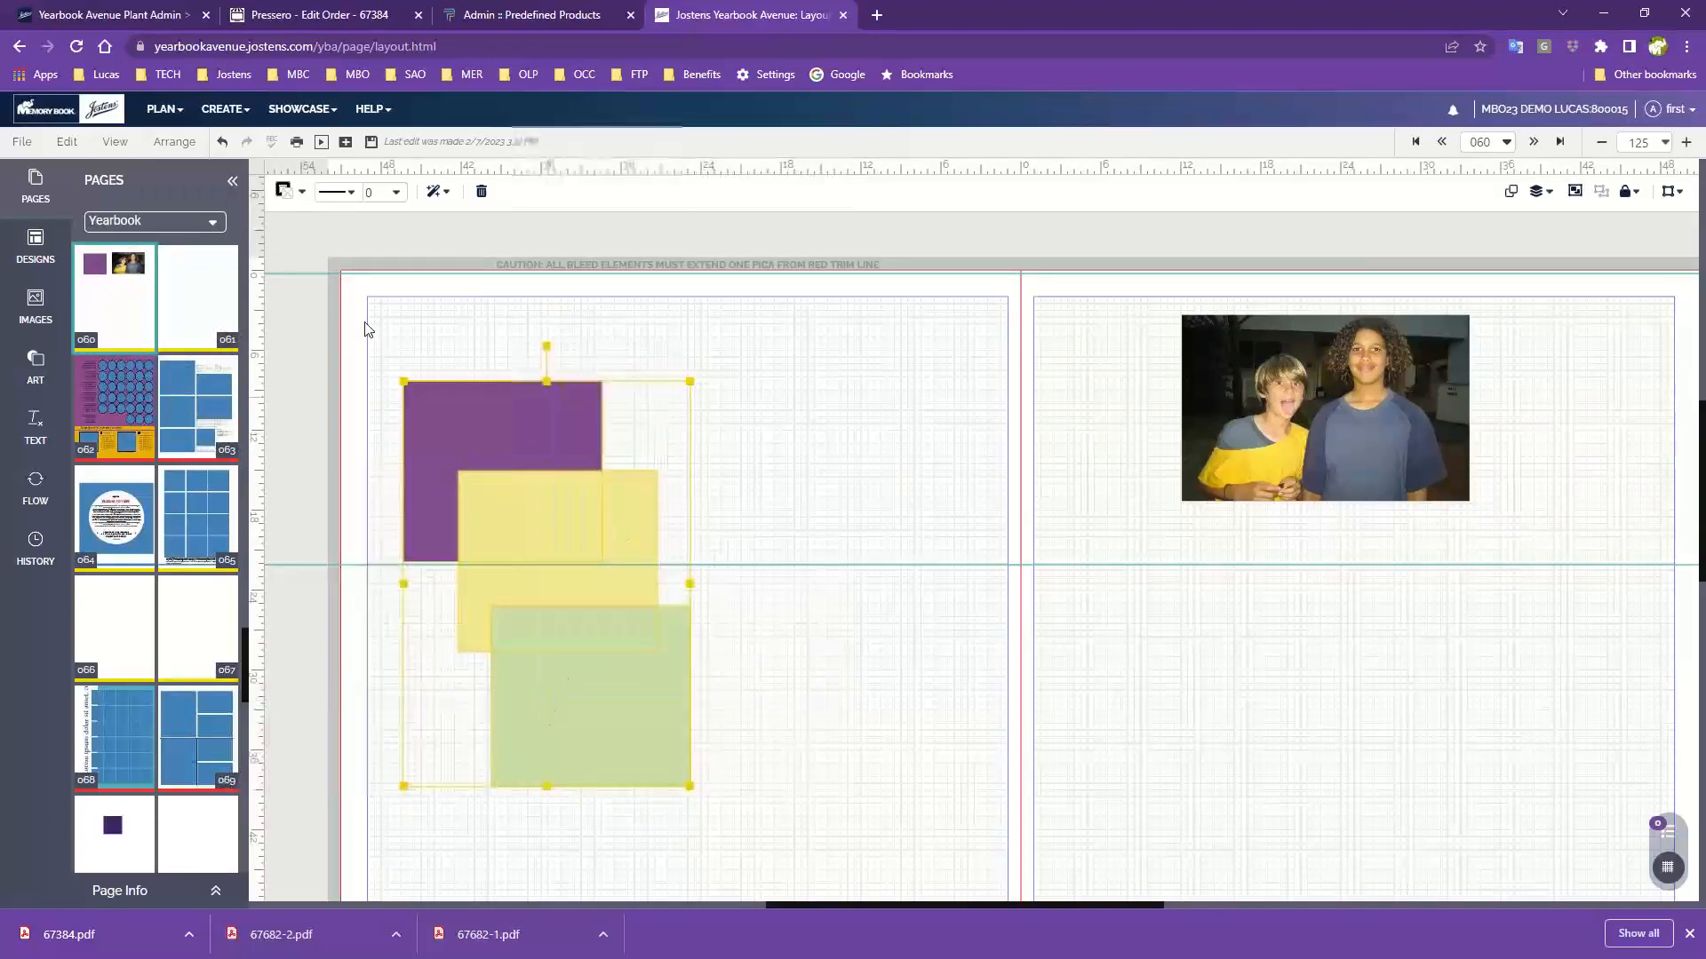
left_click(174, 142)
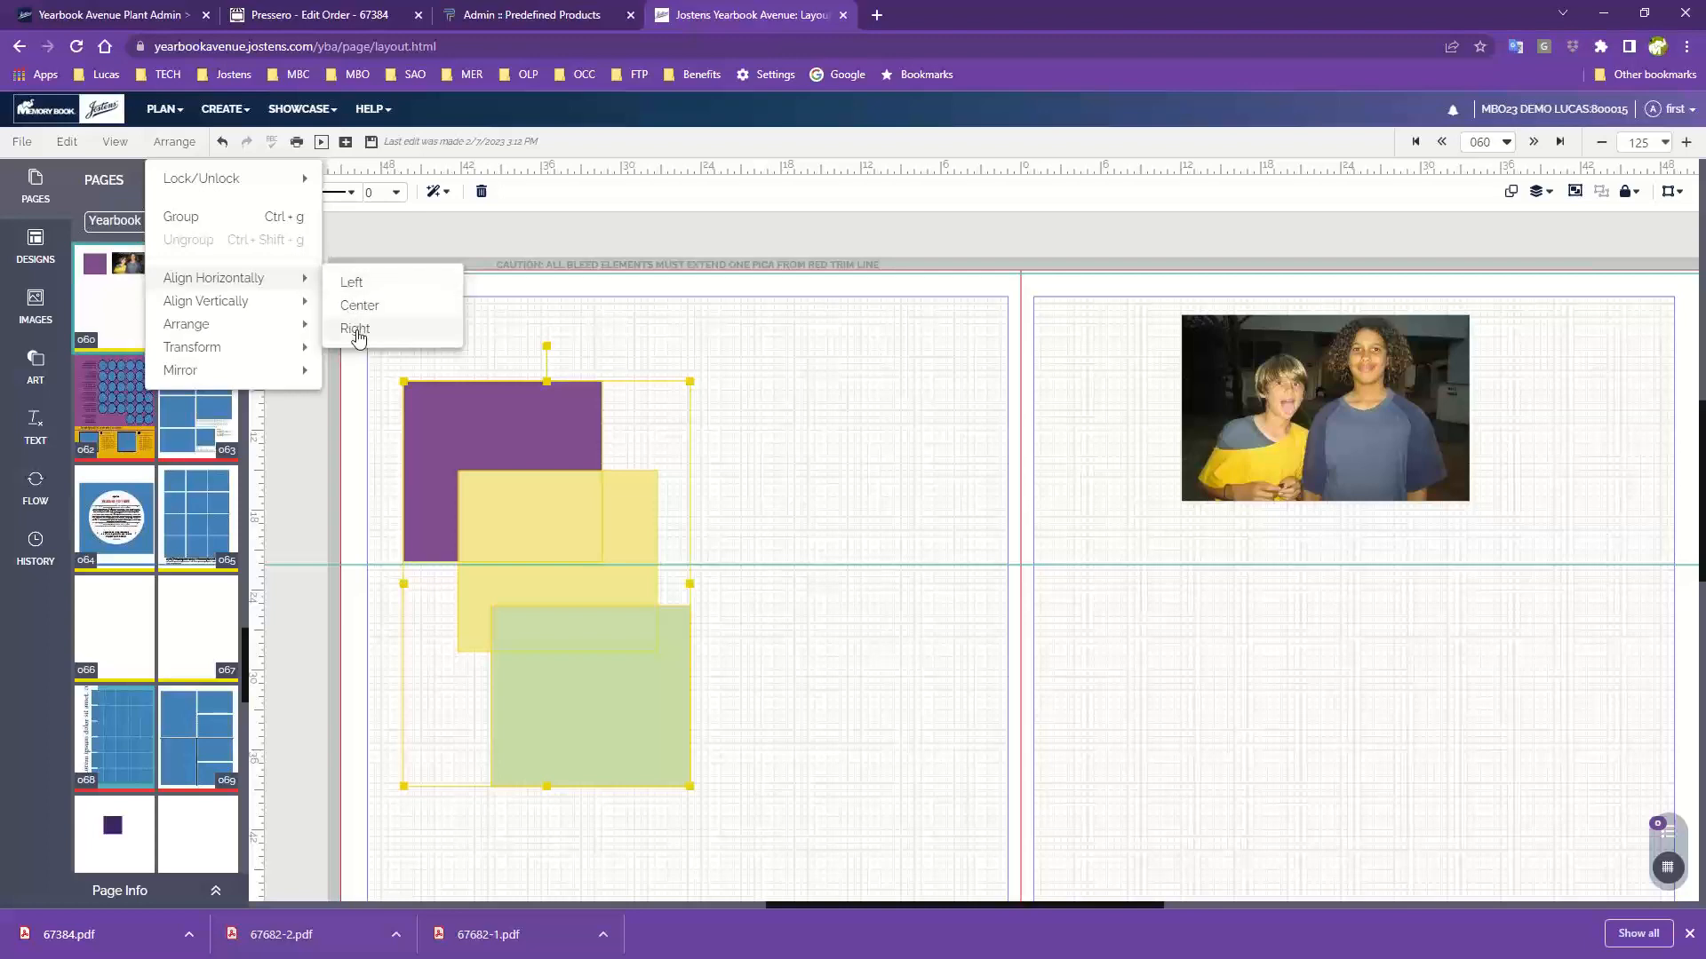
left_click(354, 329)
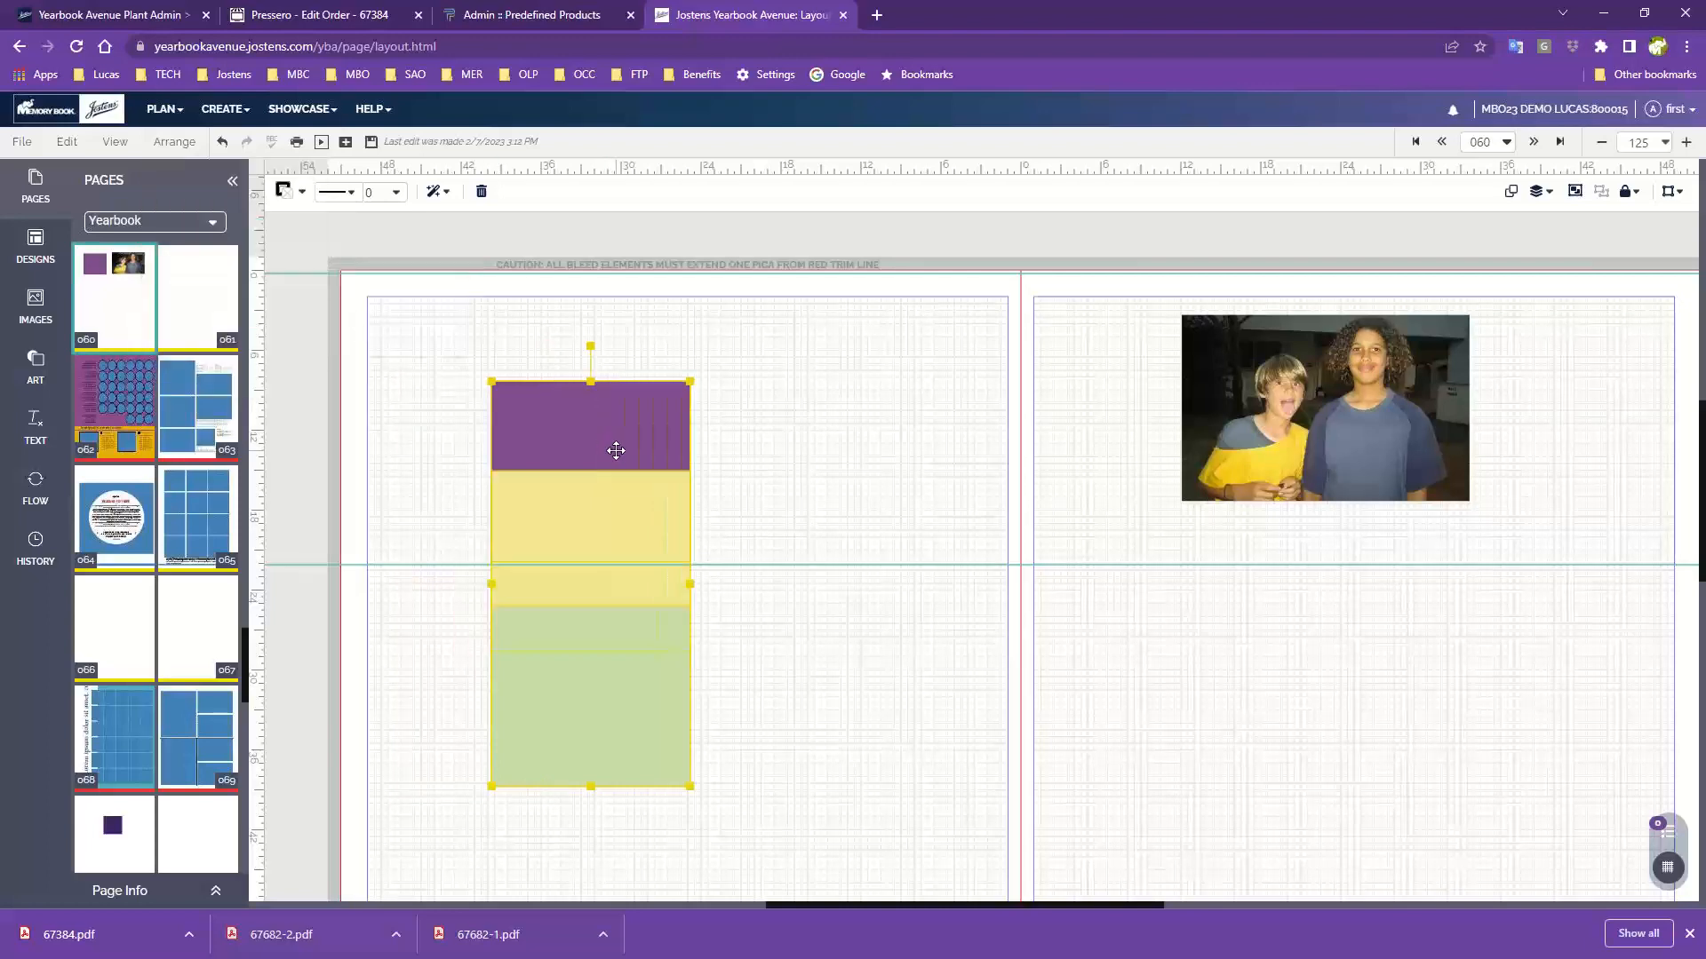
- Spread the yellow and green squares into an overlapping row beside the purple one and align all three vertically to the top
left_click_drag(643, 556, 721, 517)
left_click_drag(660, 662, 939, 474)
left_click(398, 422)
left_click_drag(434, 418, 823, 483)
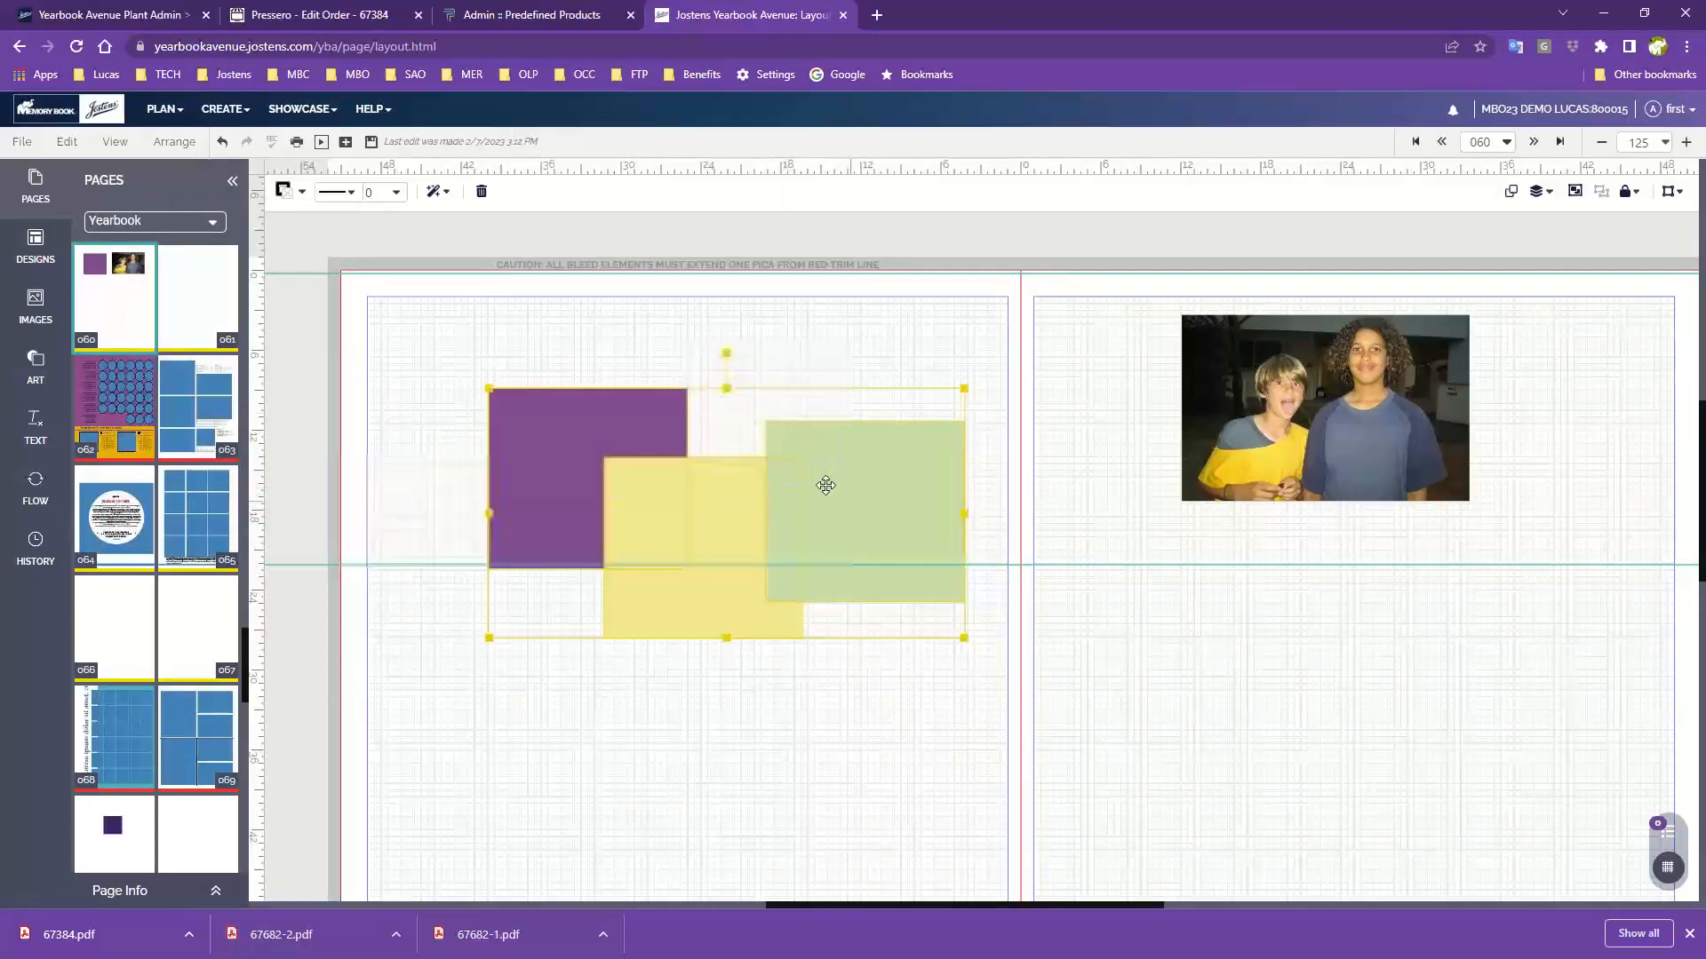
left_click(173, 142)
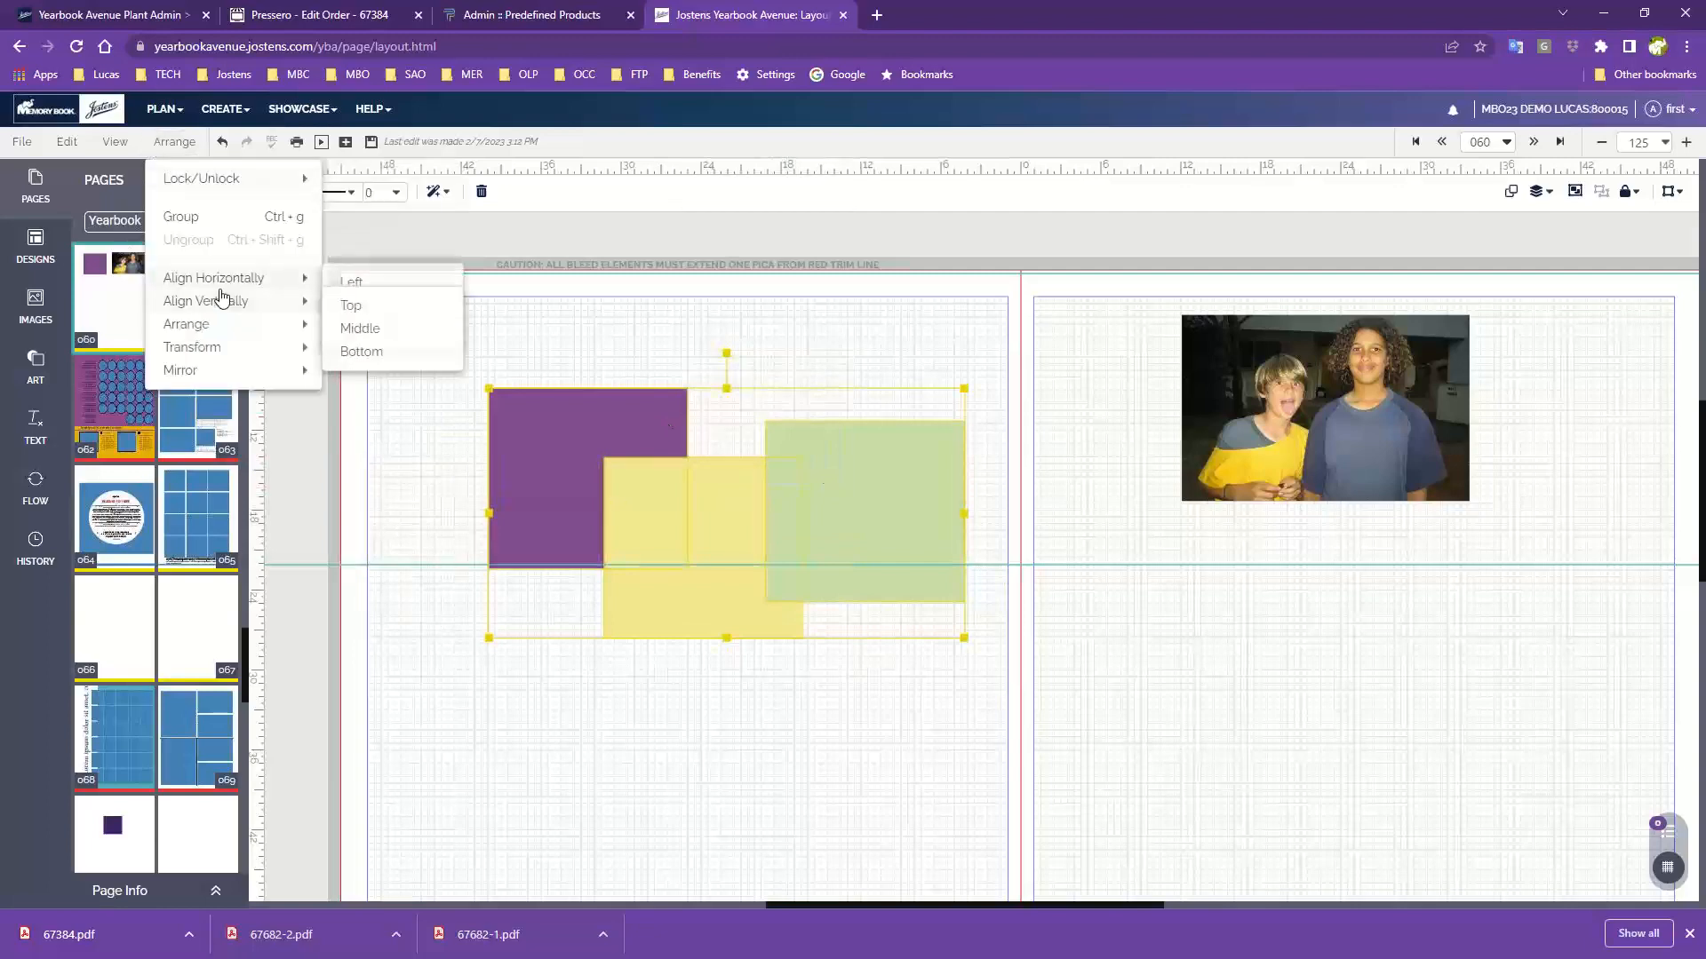
mouse_move(226, 306)
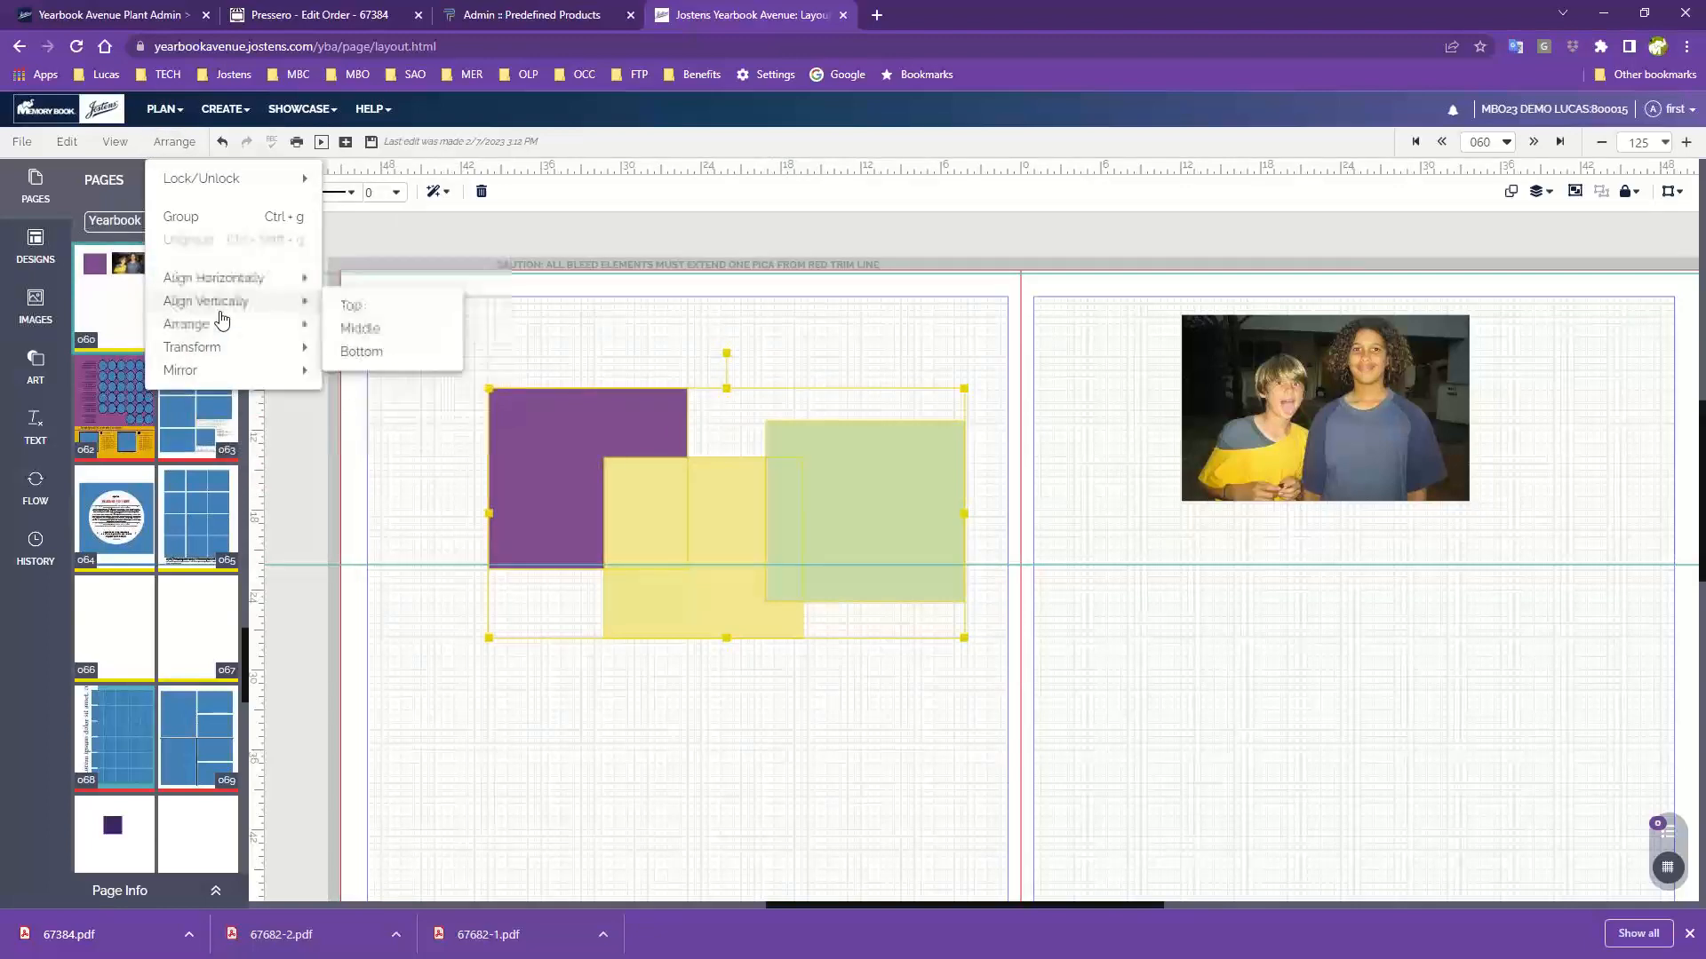
left_click(381, 309)
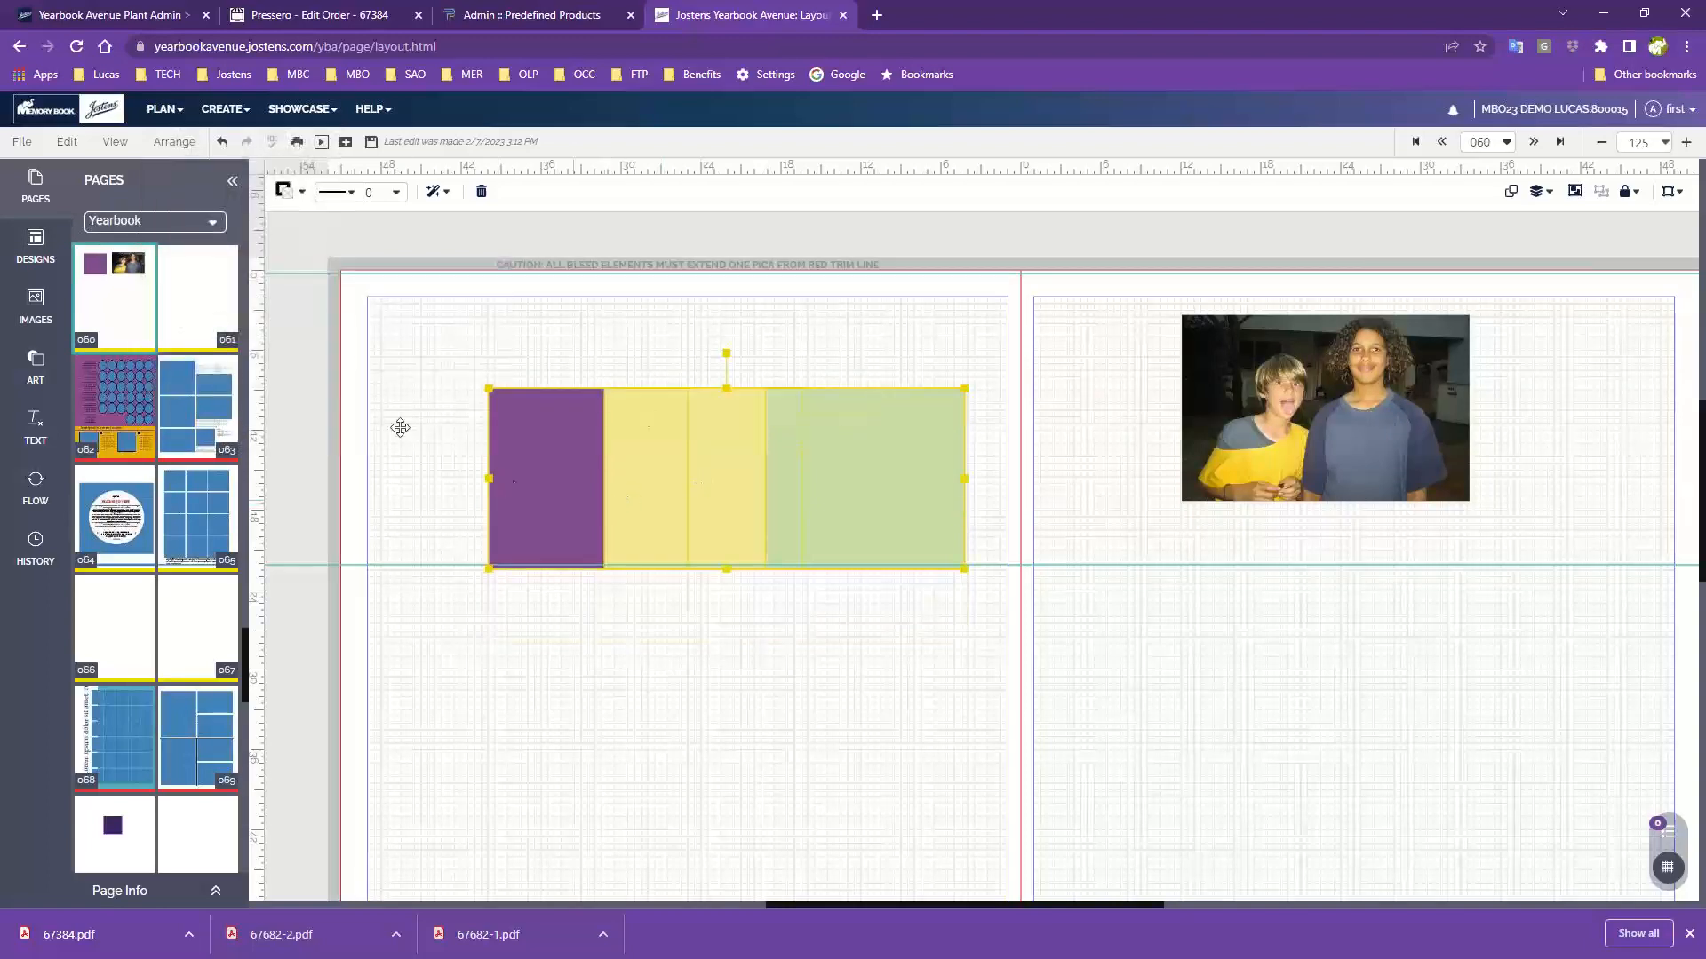
- Offset the purple square upward and the green square downward, and send the green square to the back
left_click(174, 141)
mouse_move(229, 329)
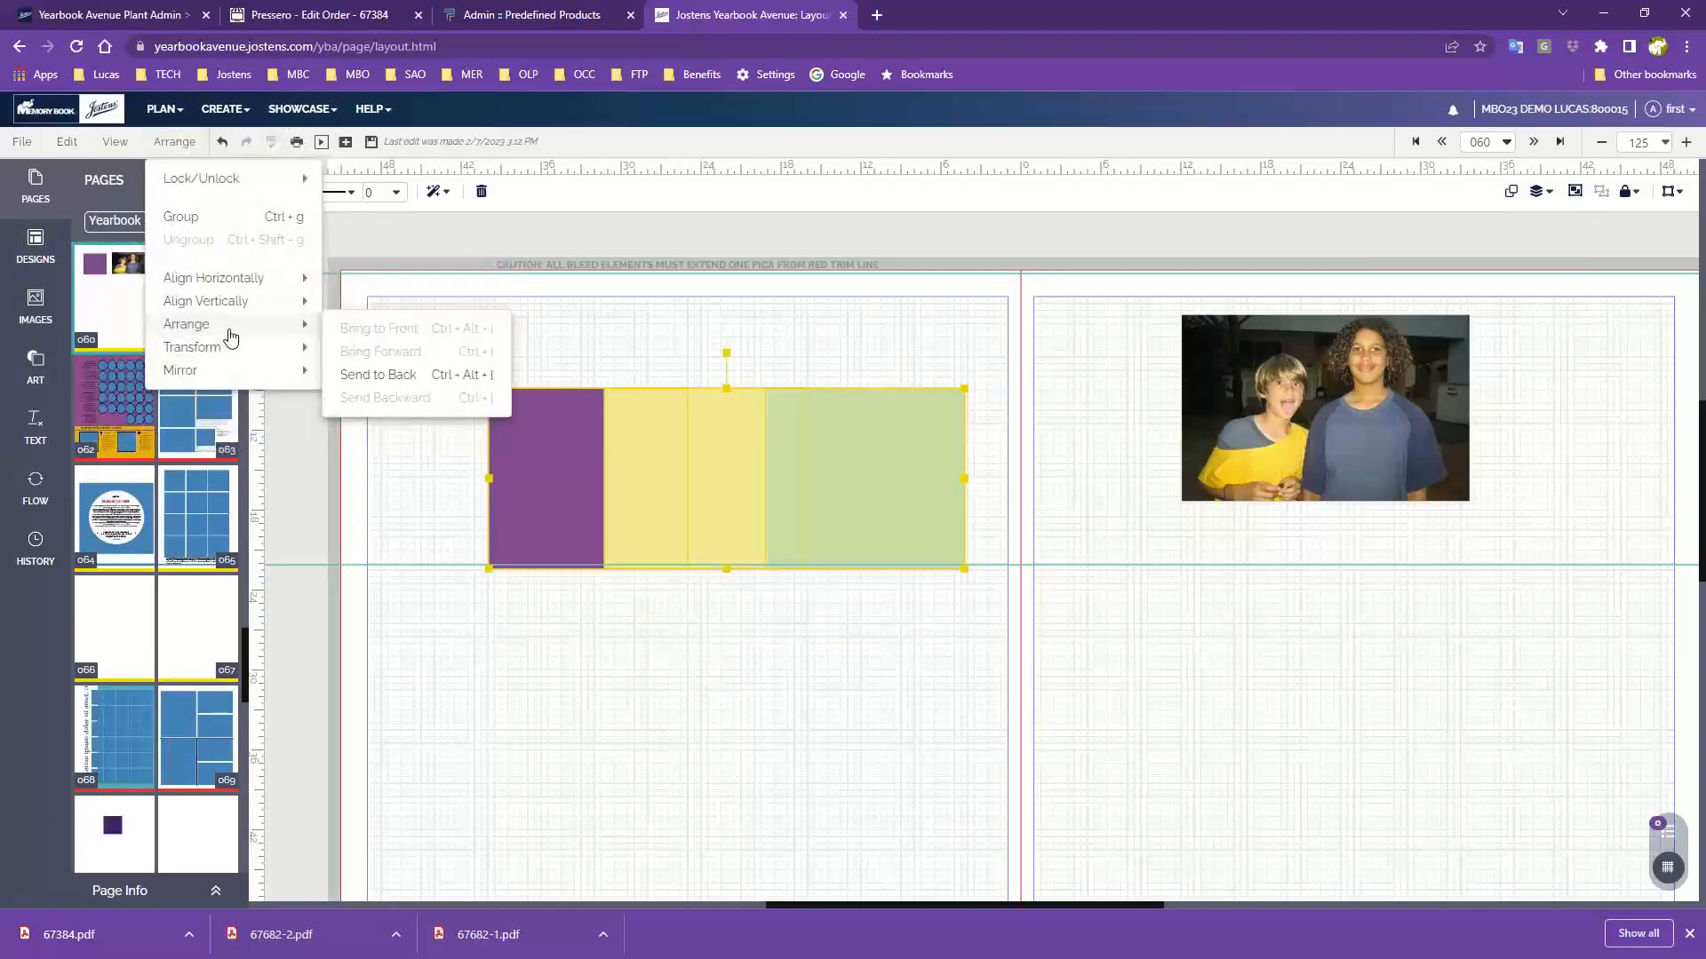
left_click(327, 477)
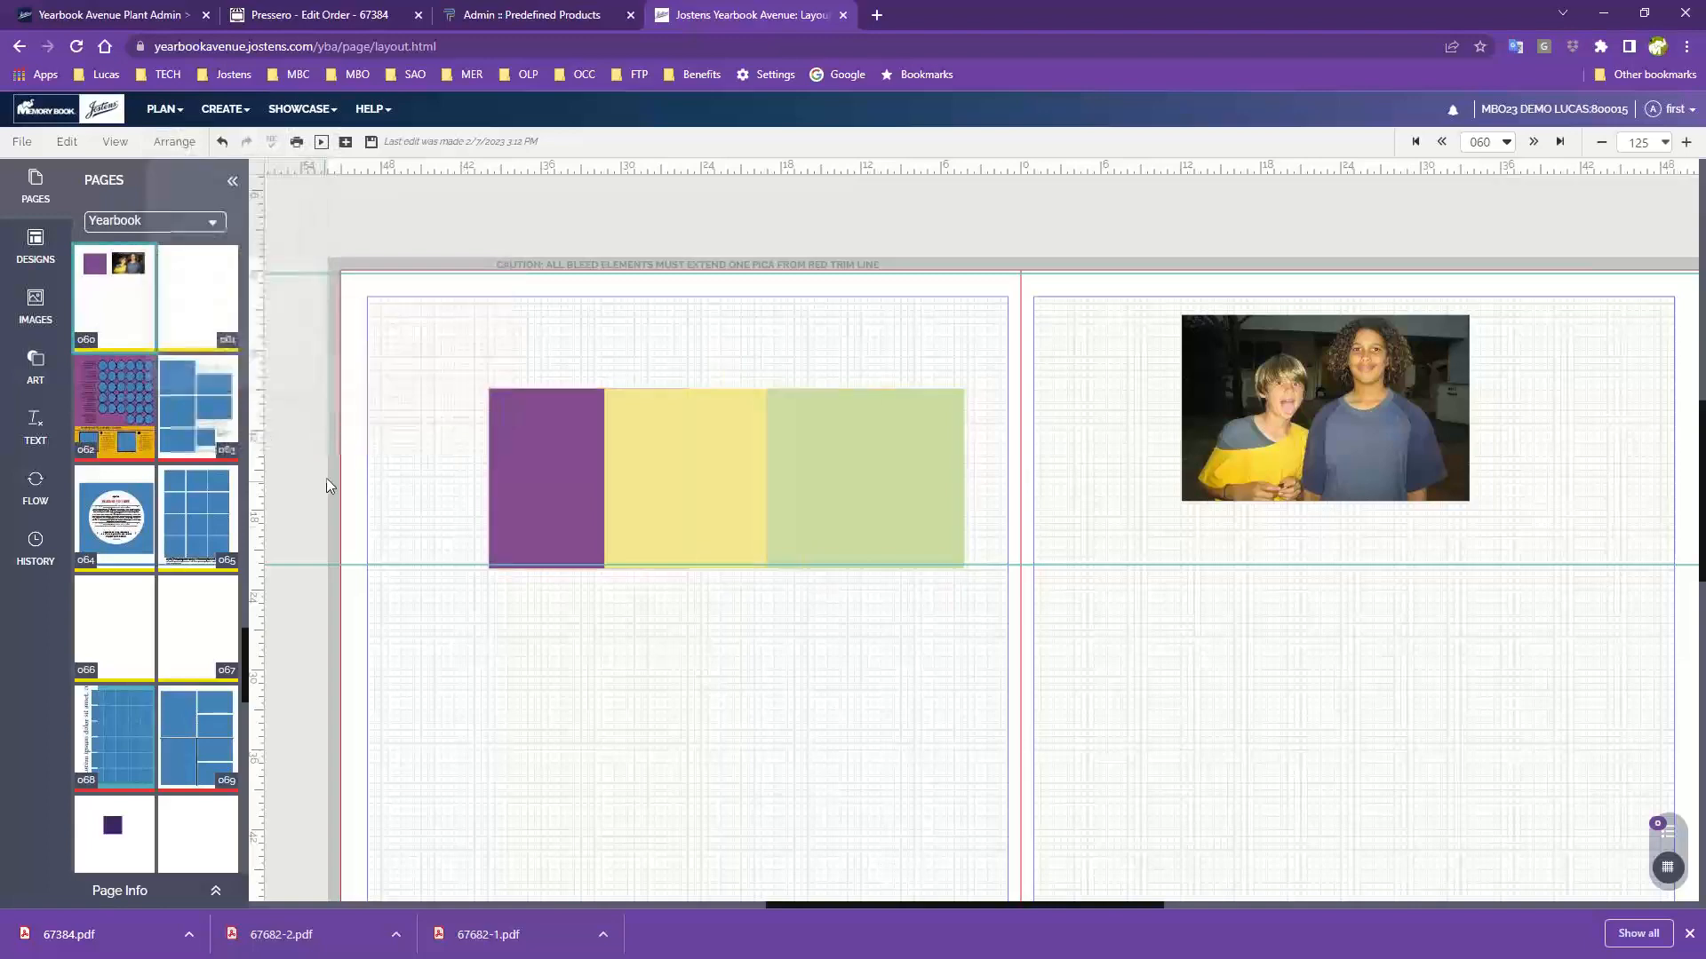
left_click_drag(549, 494, 523, 459)
left_click_drag(861, 491, 823, 537)
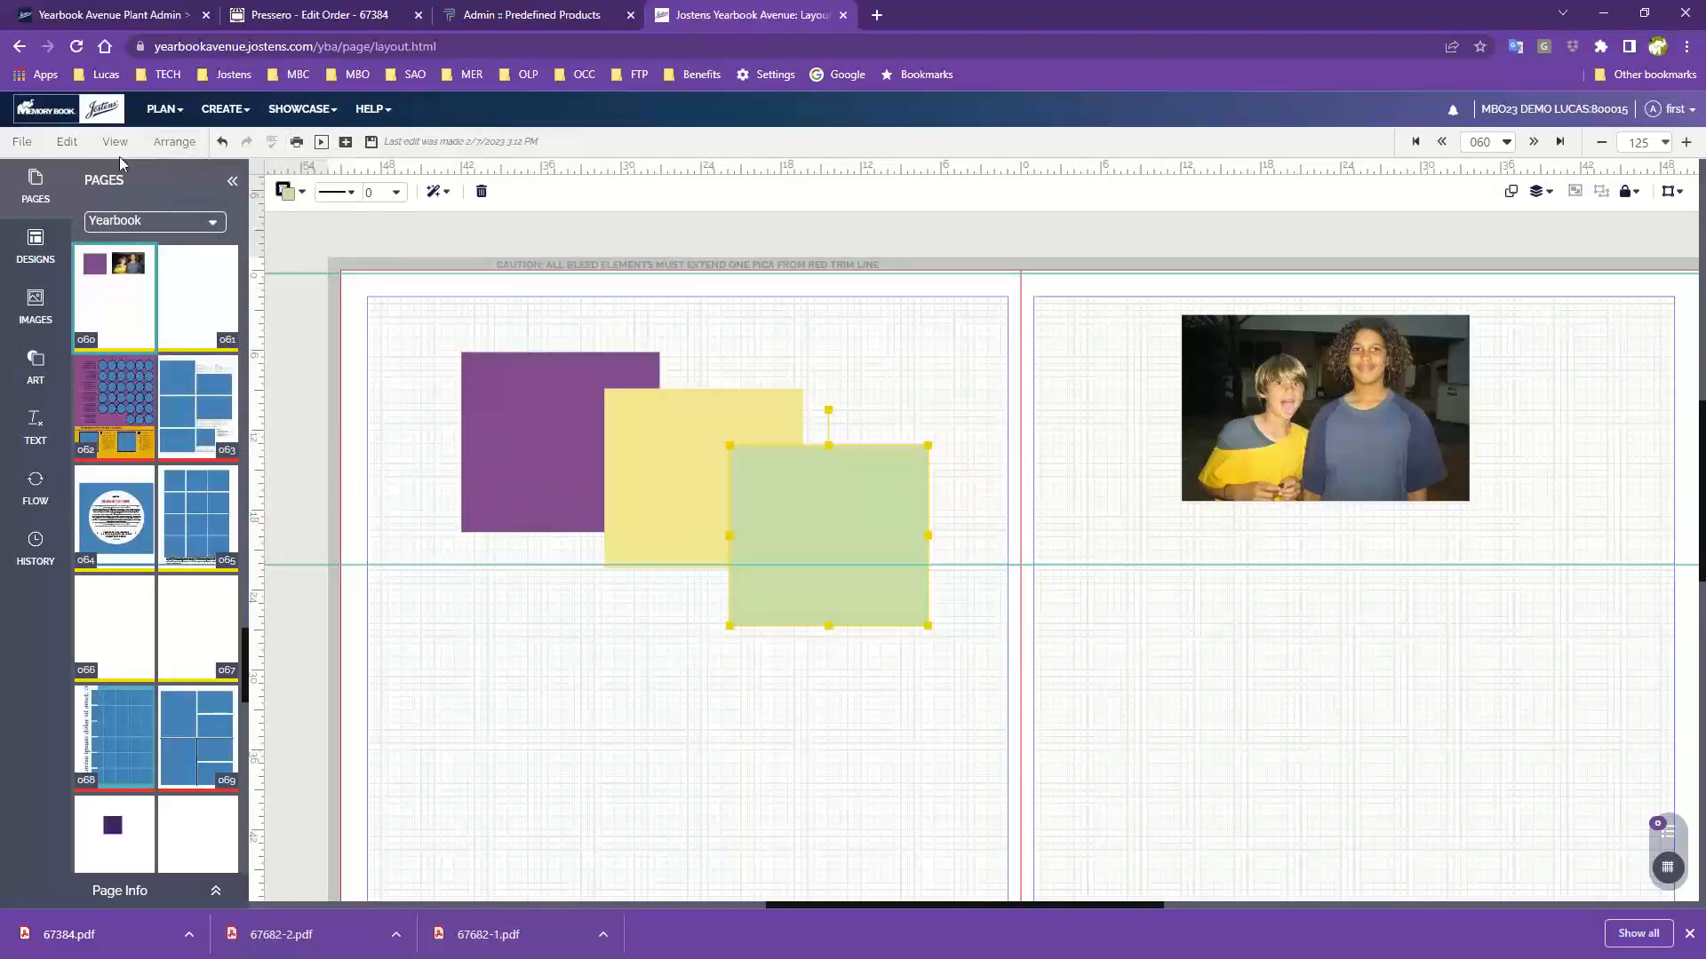
left_click(174, 142)
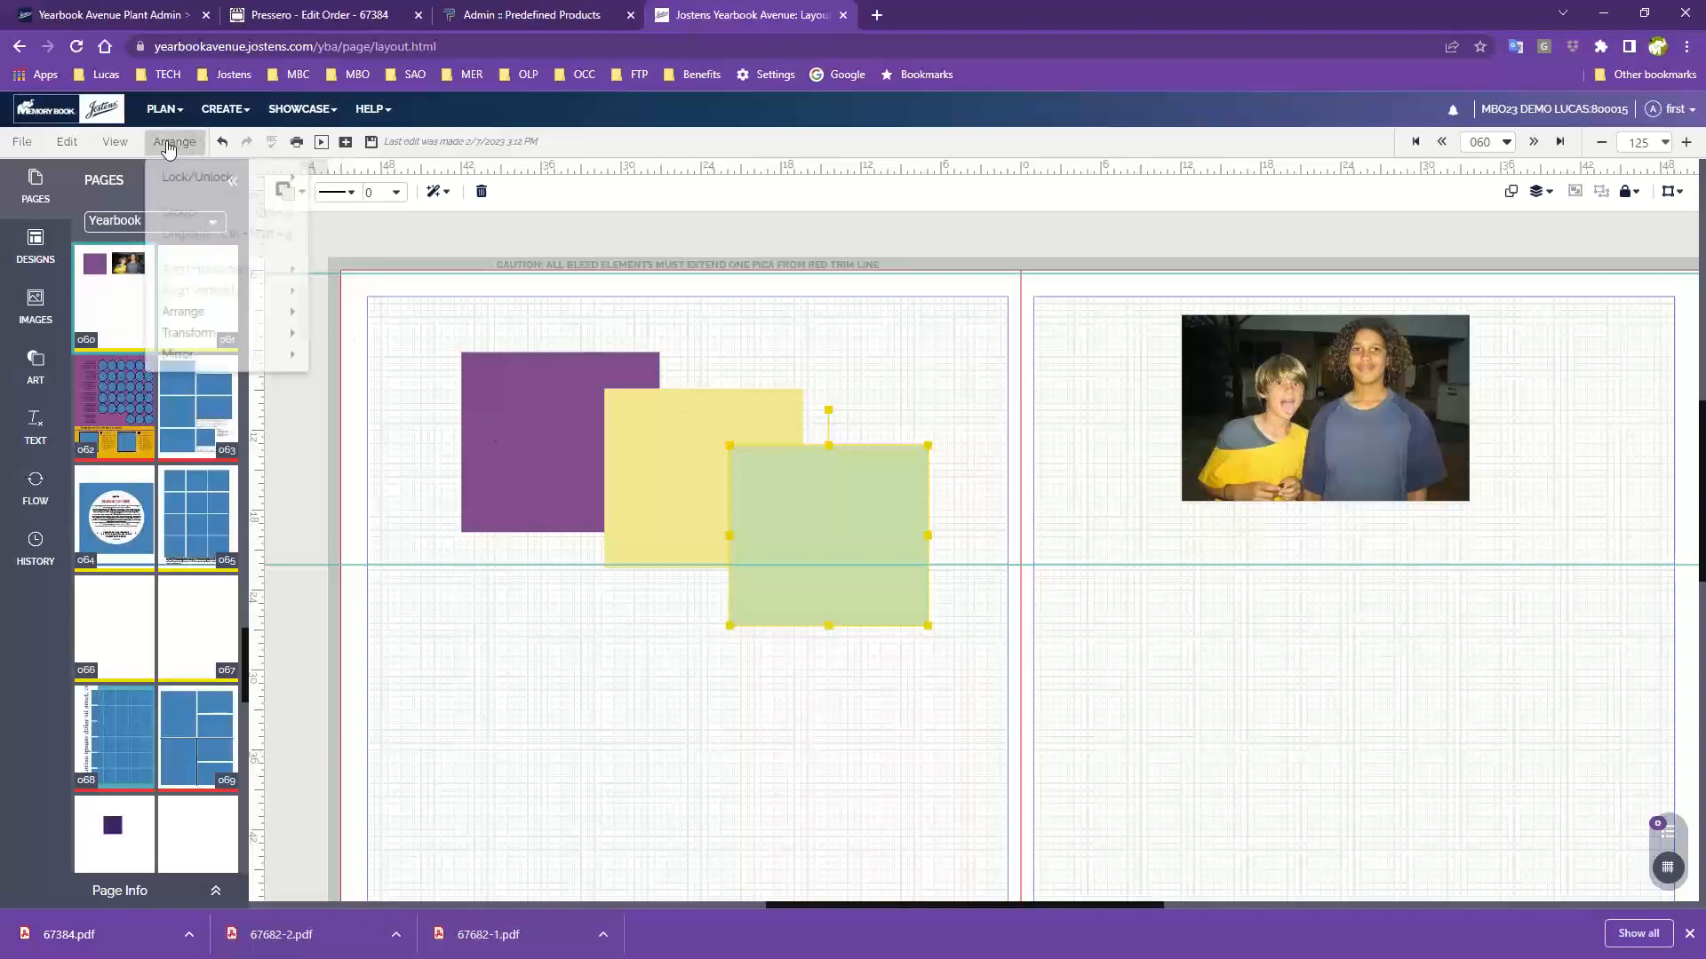
mouse_move(210, 384)
mouse_move(236, 325)
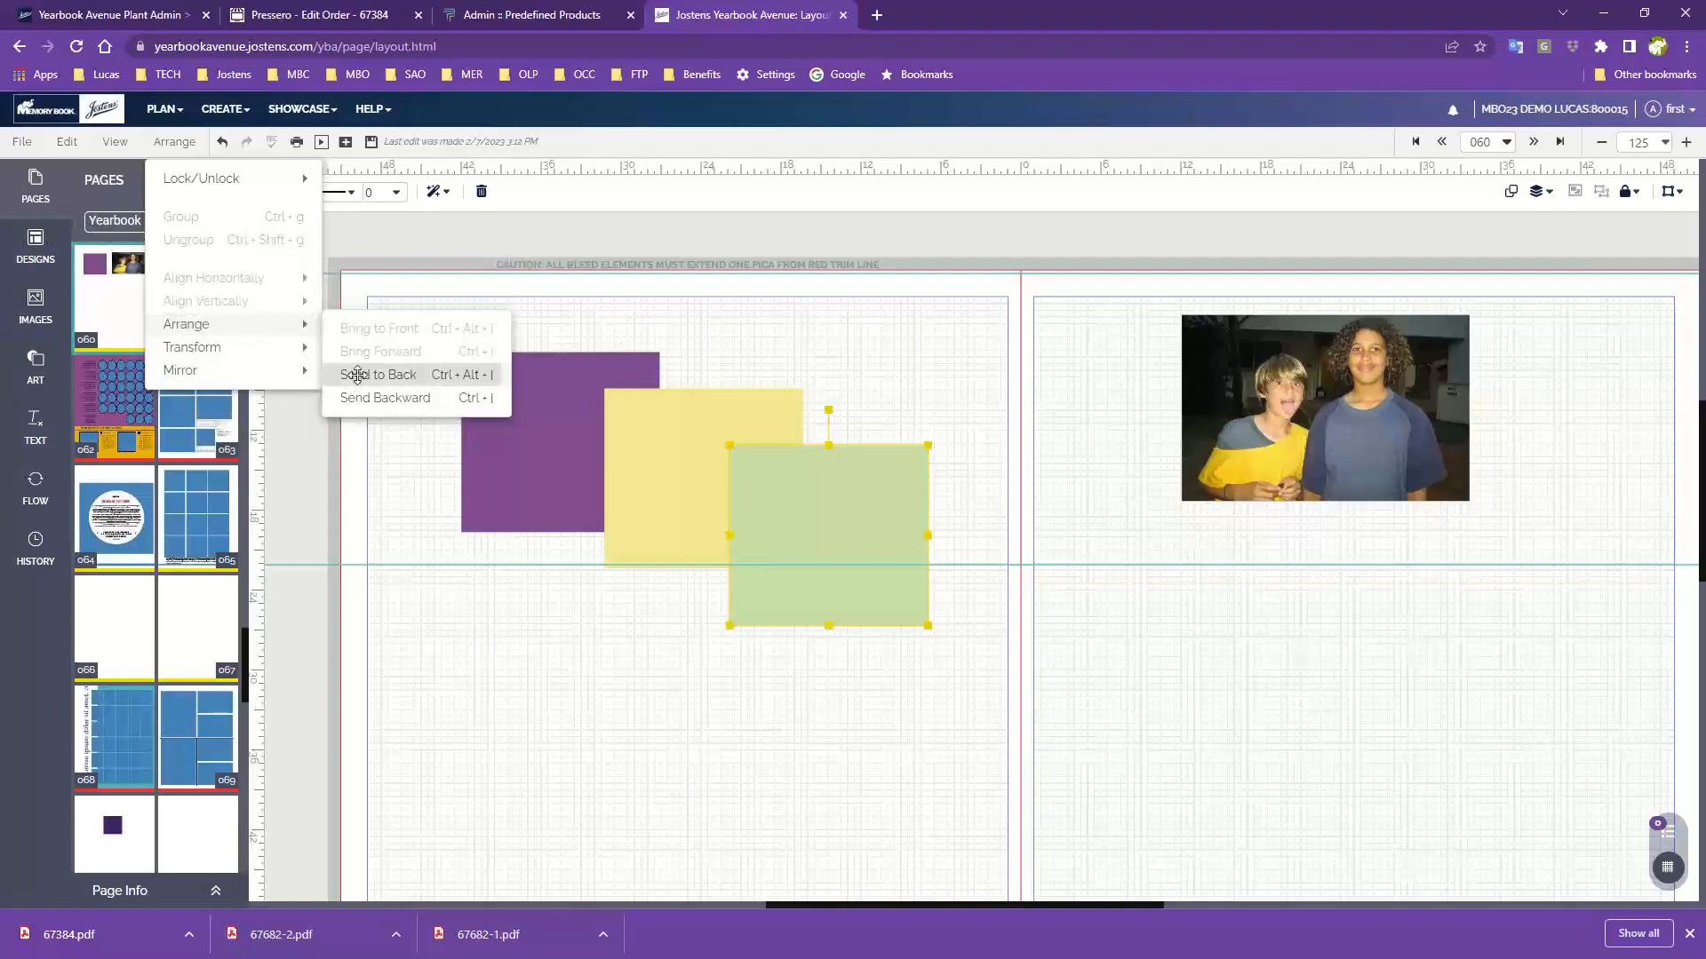
left_click(360, 383)
- Bring the purple square to the front of the overlapping squares
left_click(519, 408)
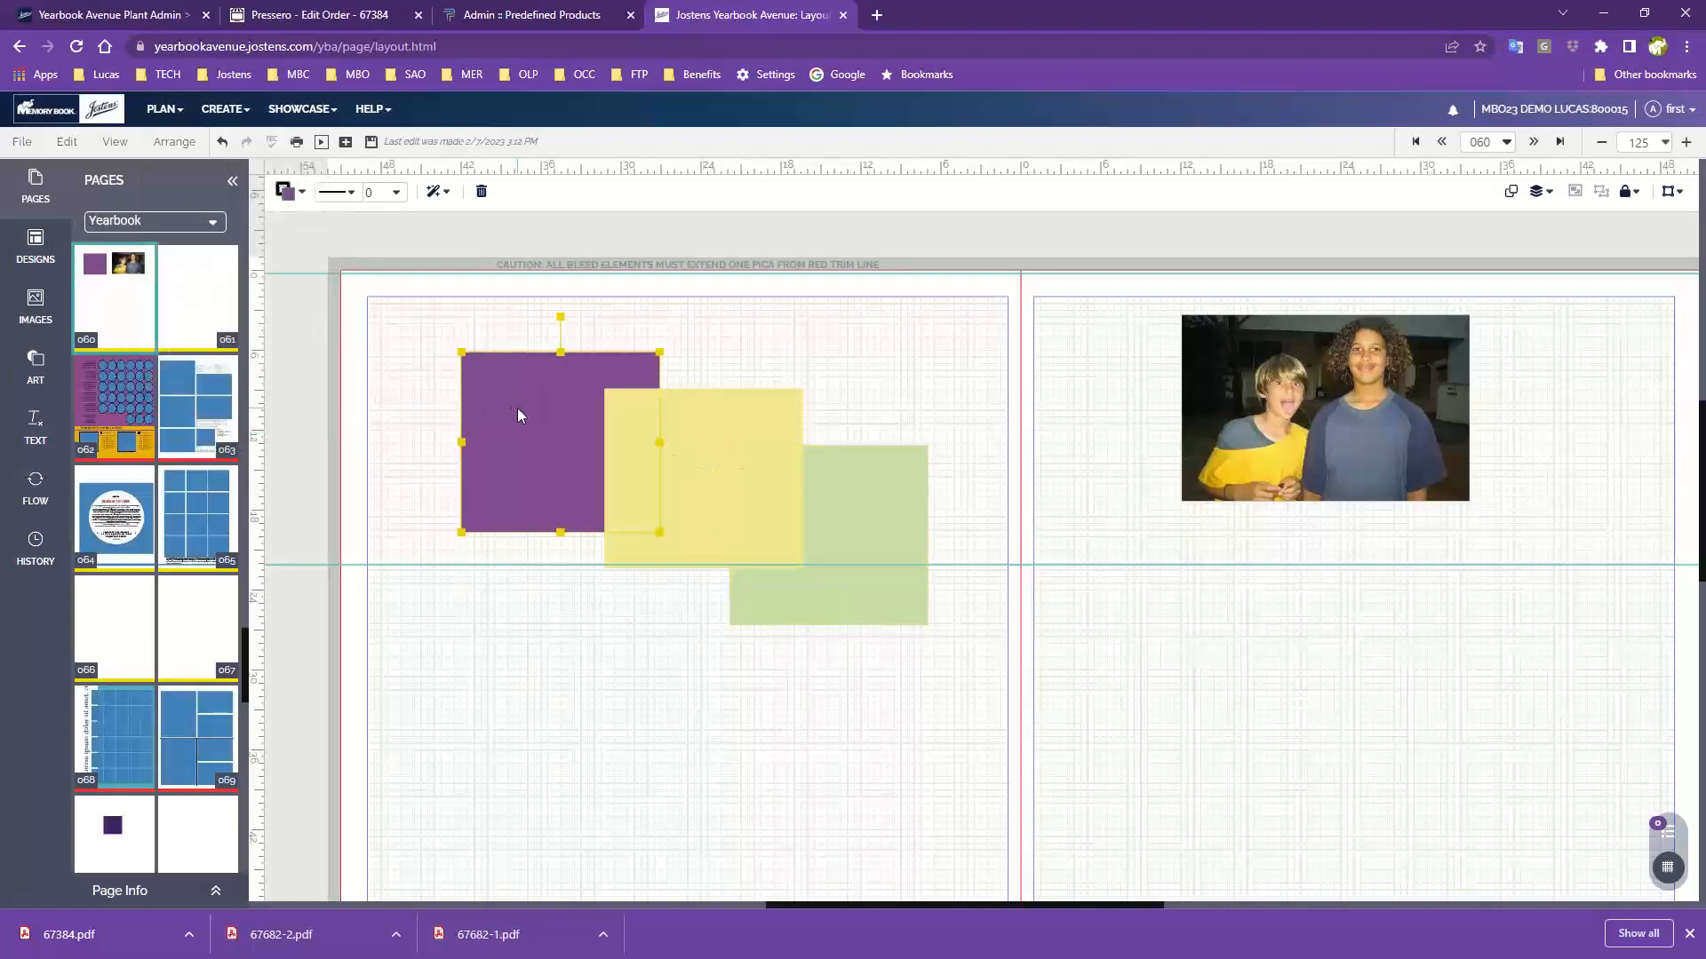
left_click(175, 142)
mouse_move(201, 325)
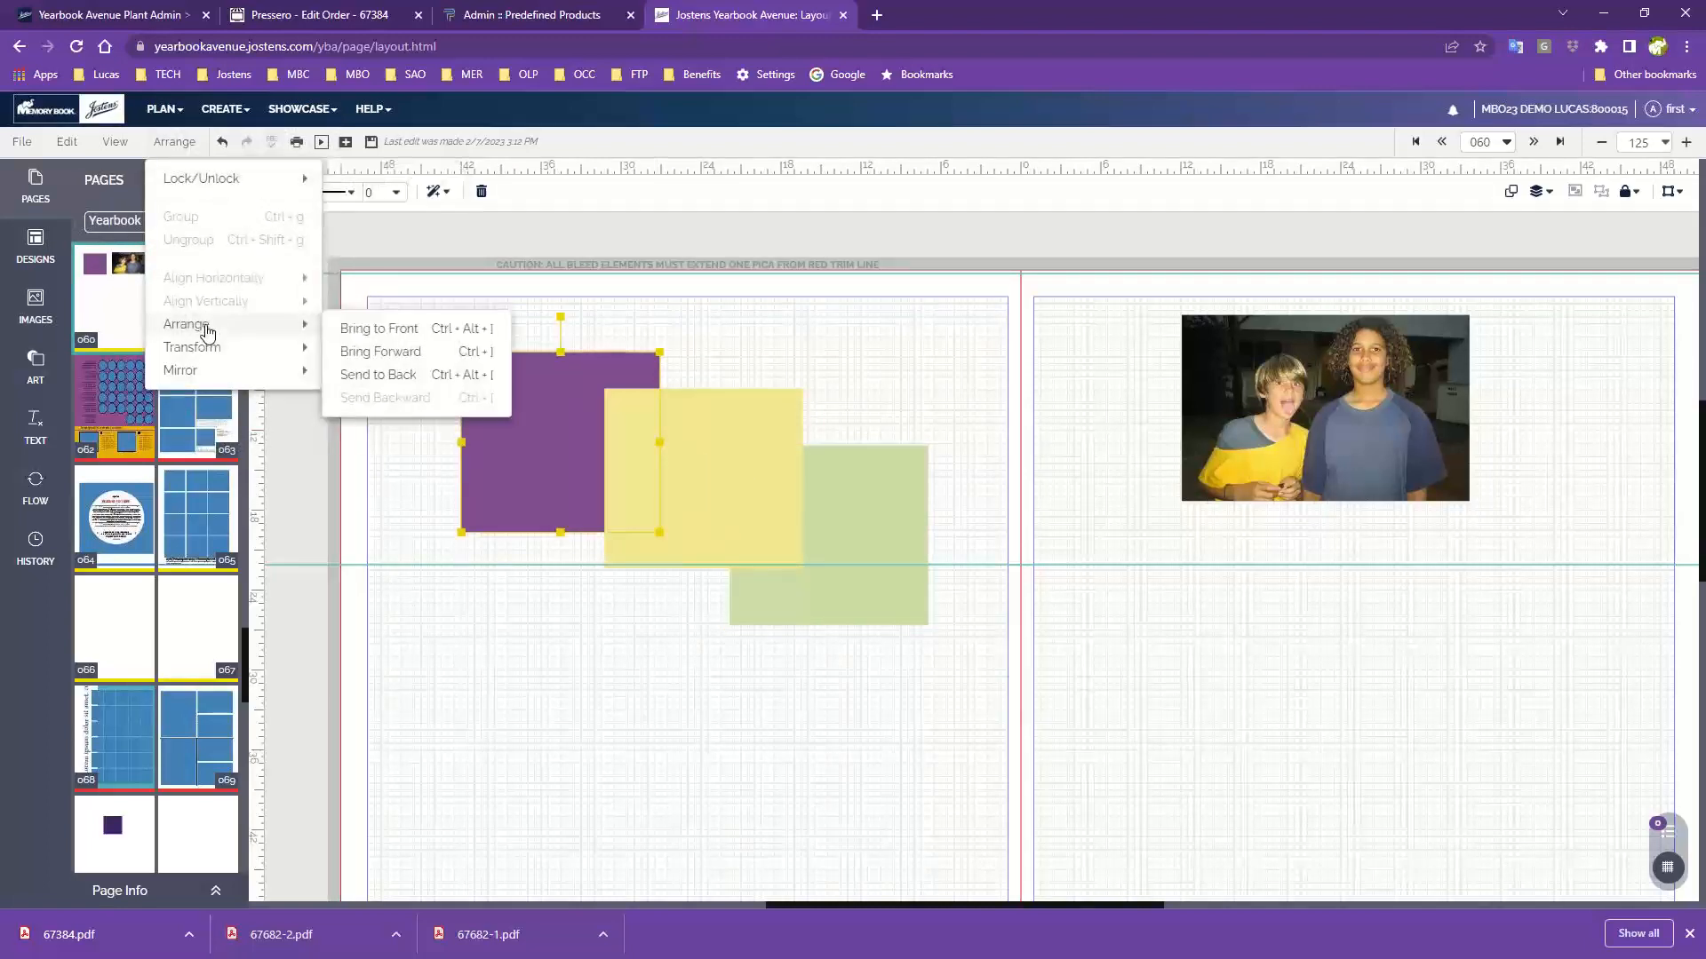
left_click(378, 330)
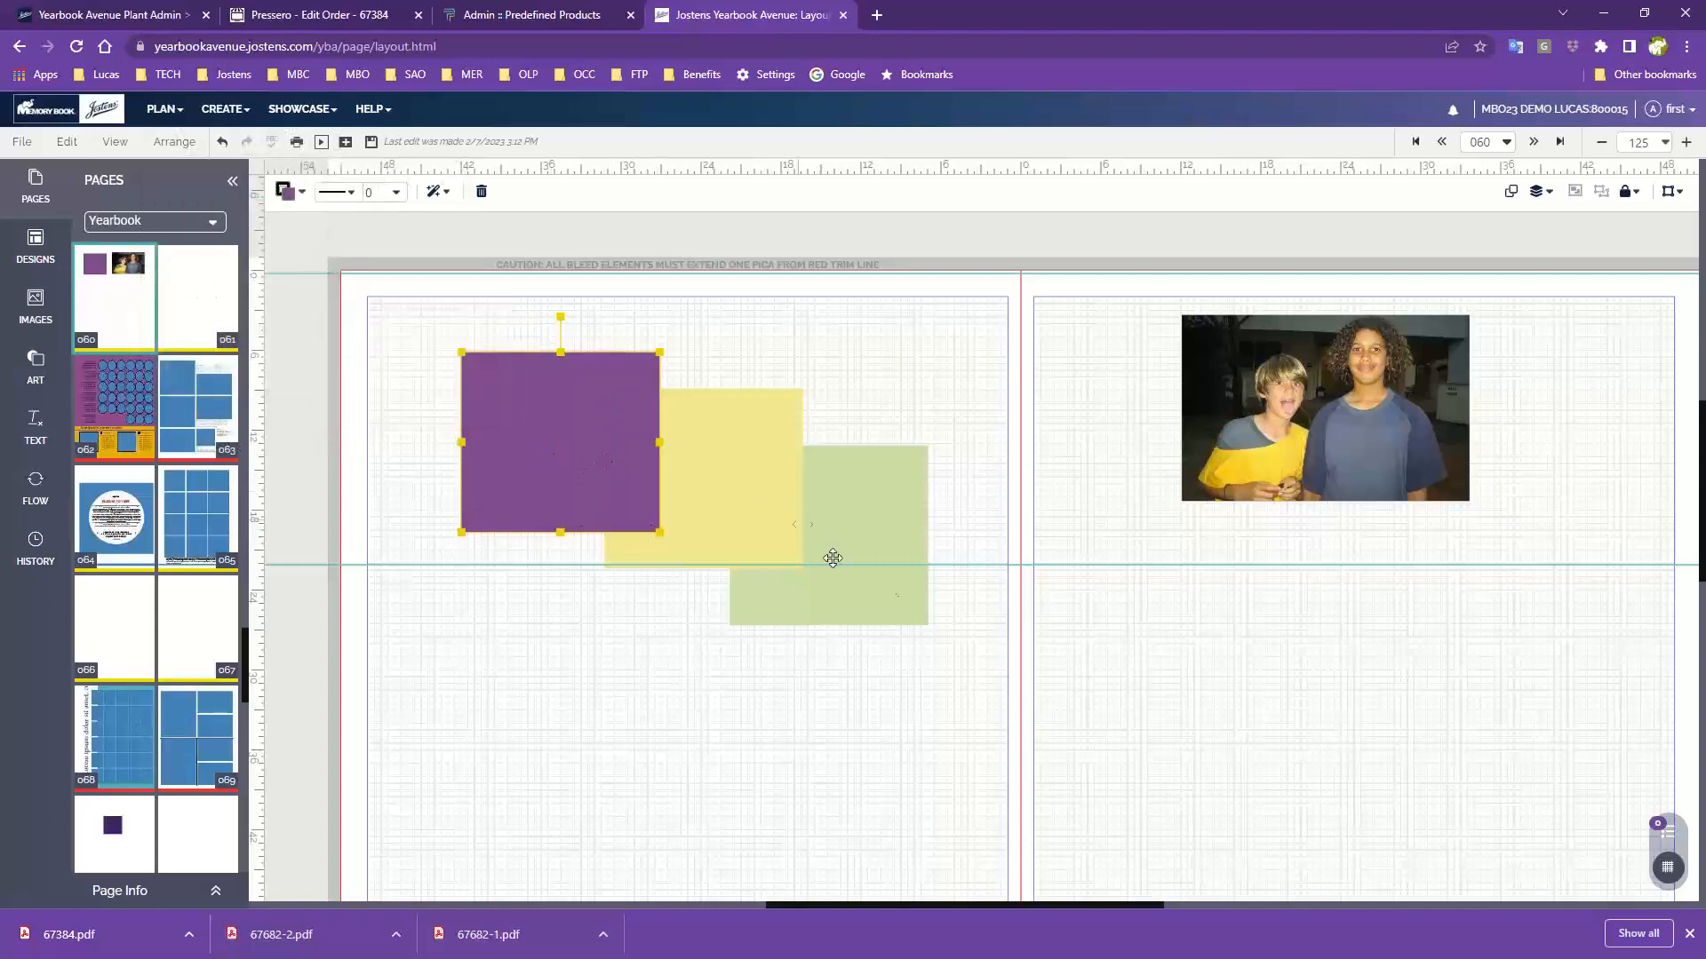
left_click(904, 374)
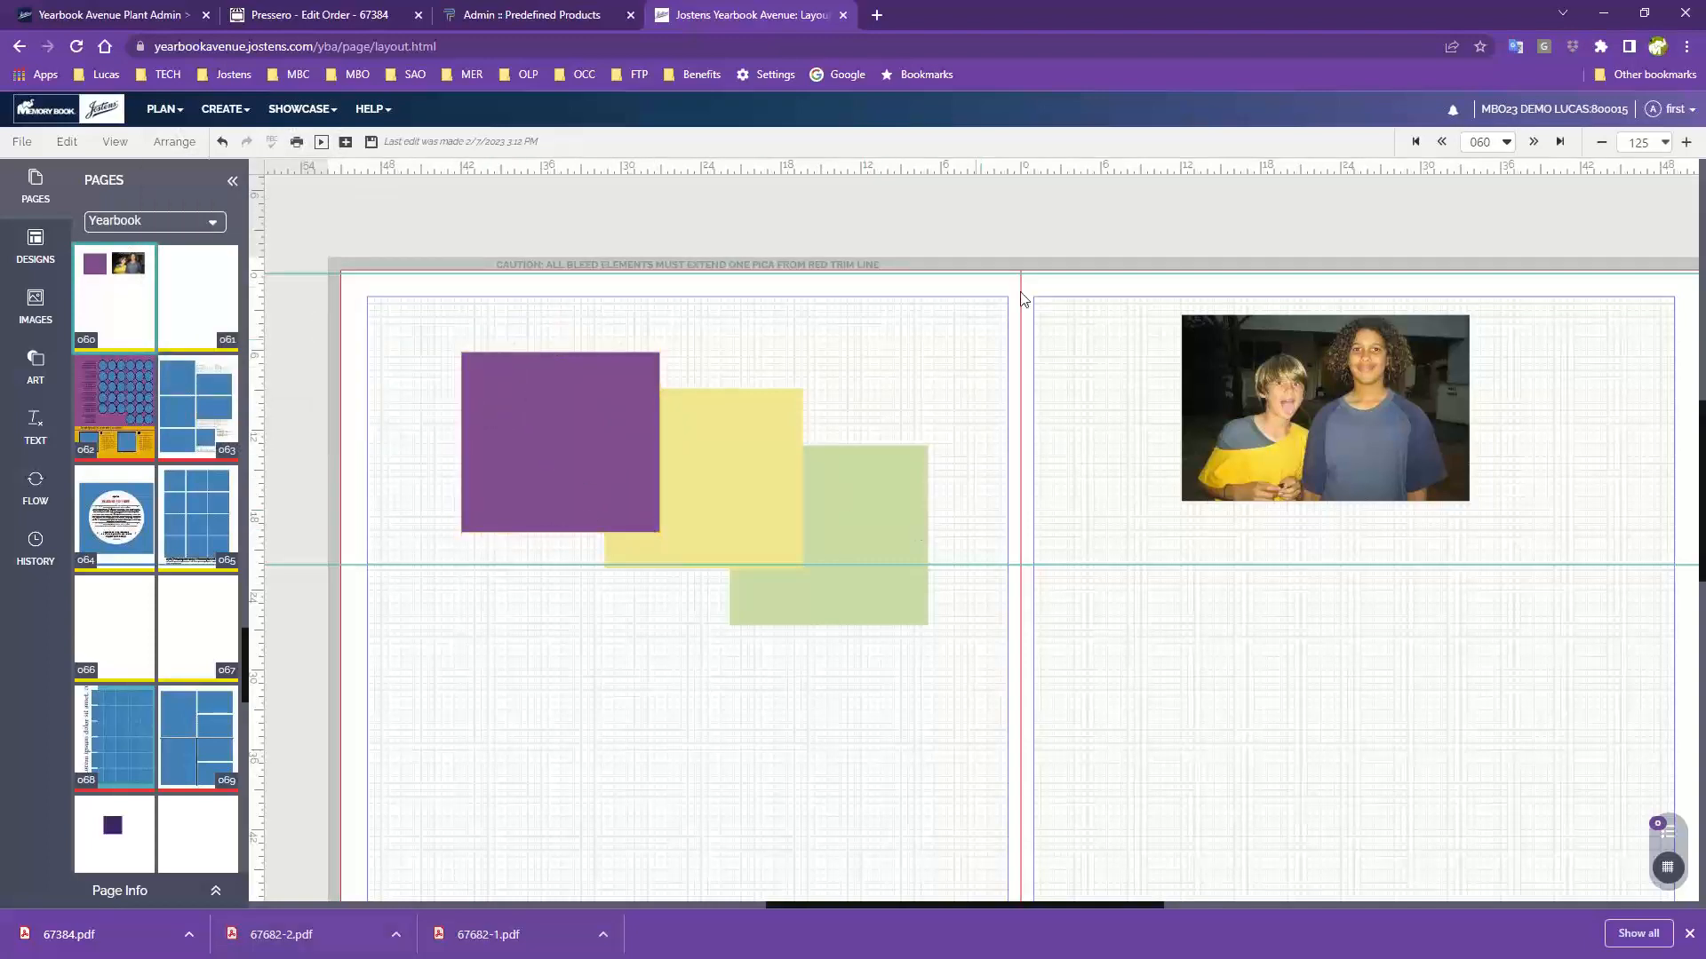
- Align the purple, yellow and green squares vertically to the bottom
left_click_drag(382, 325, 940, 510)
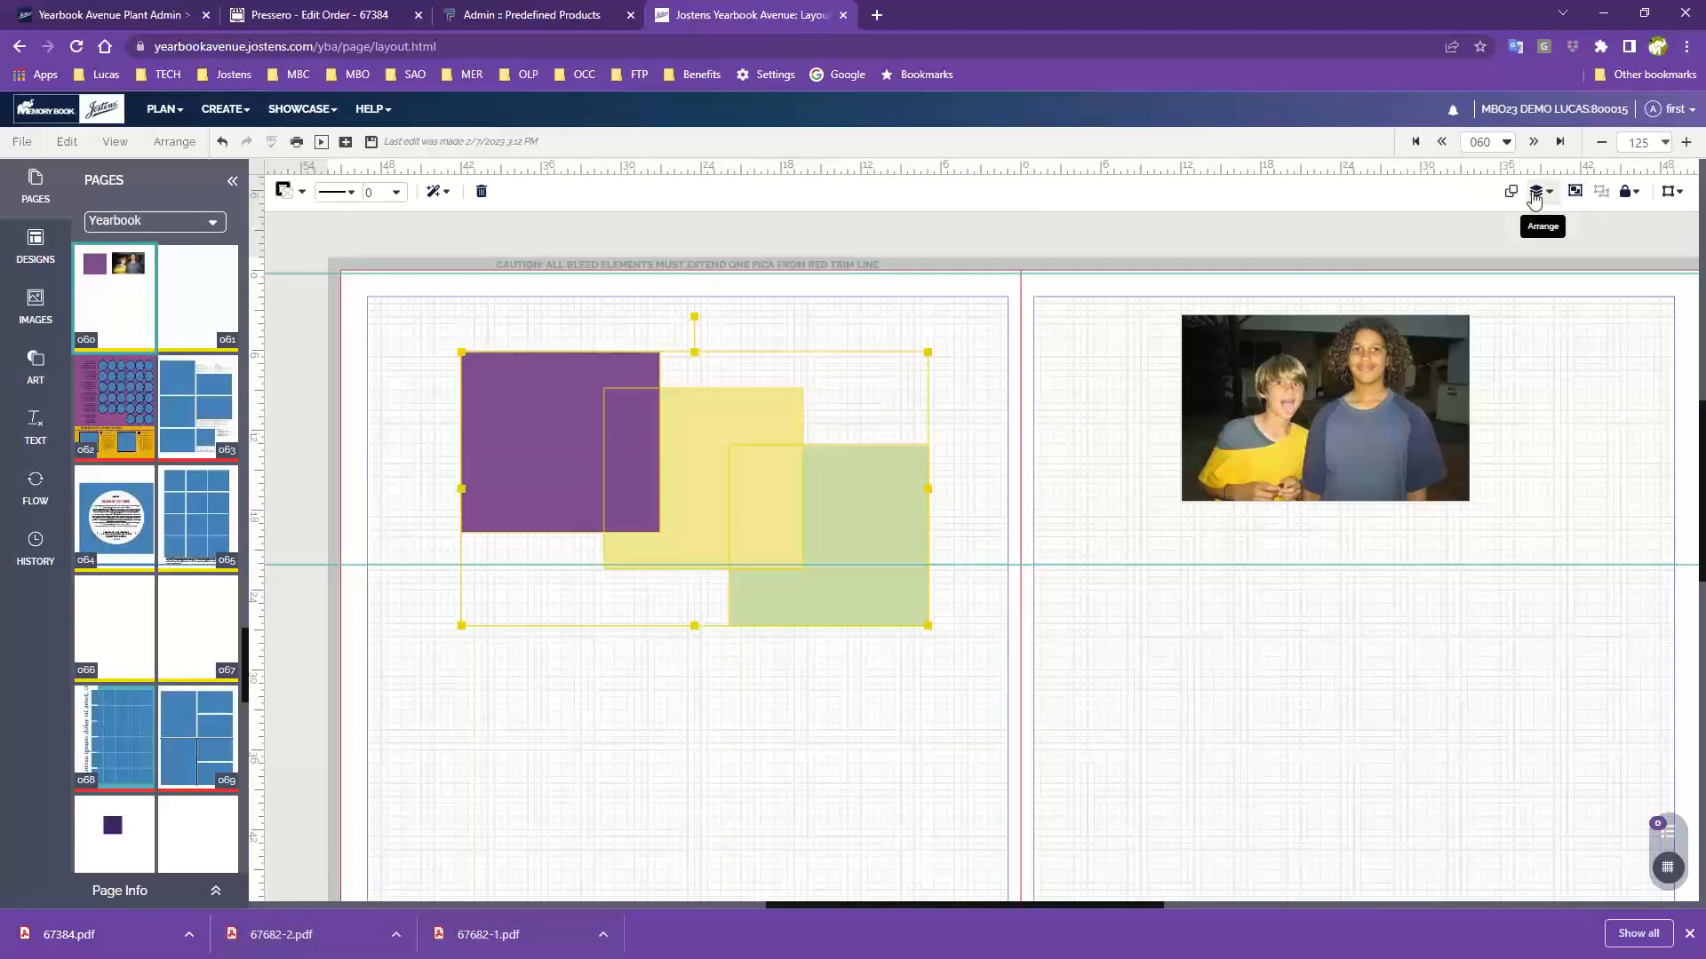
left_click(1686, 46)
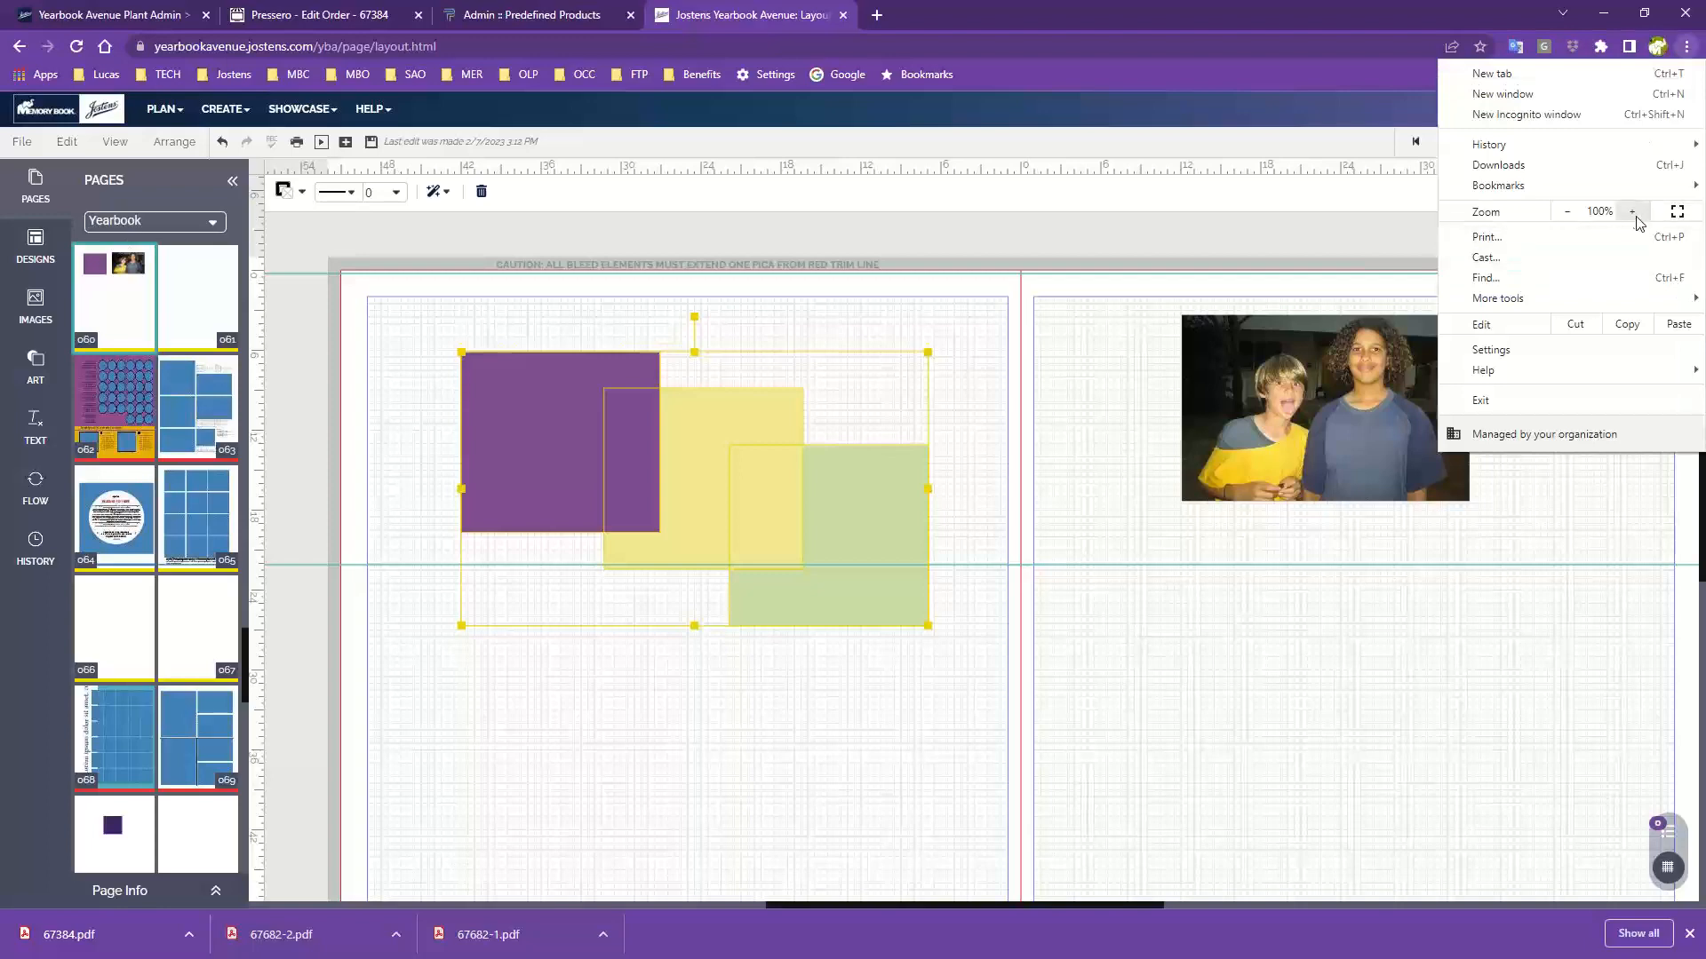
left_click(1297, 228)
key("ctrl")
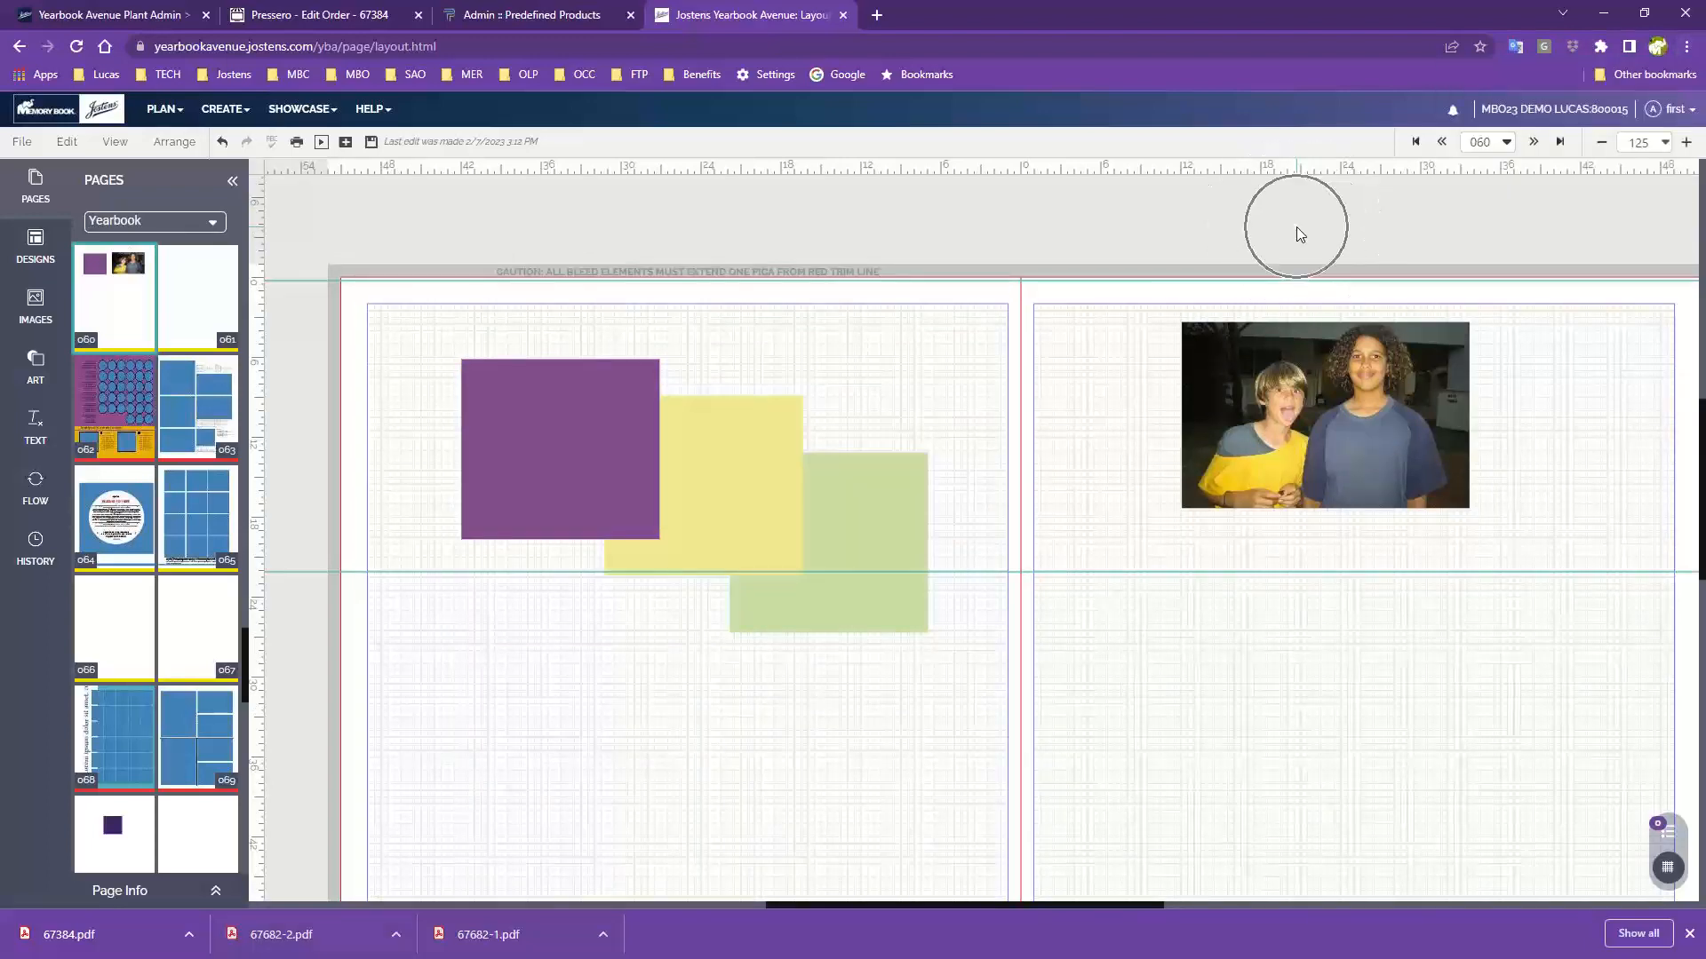
left_click(780, 459)
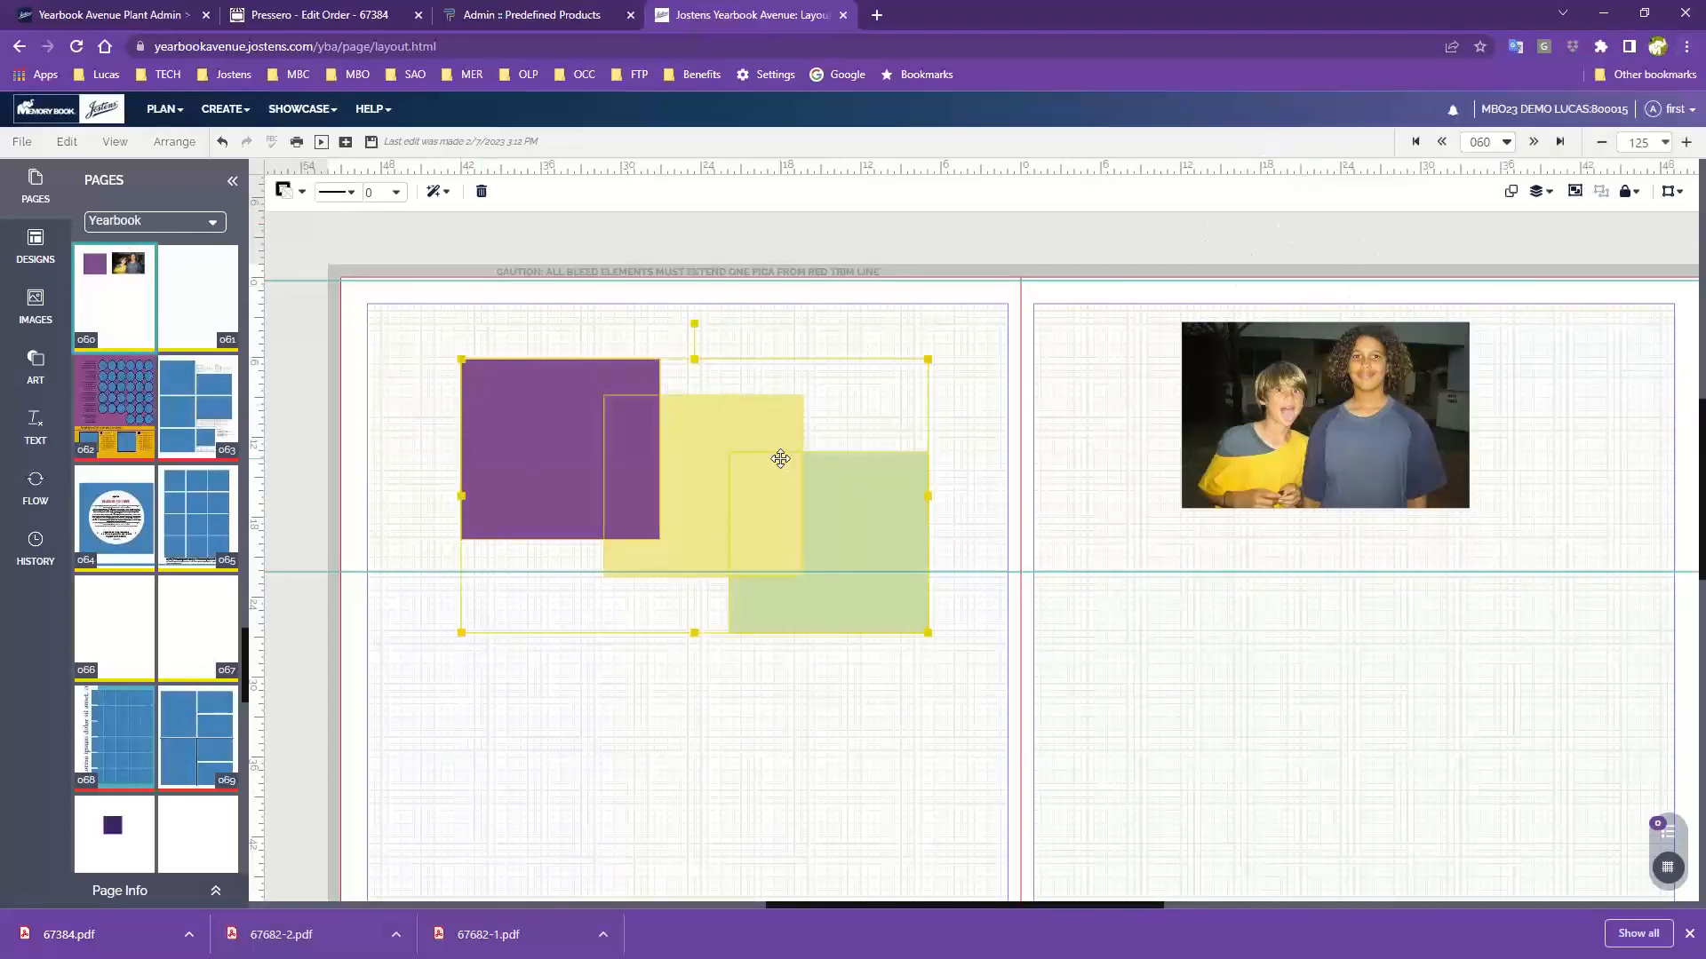
key("ctrl+plus")
key("ctrl+plus")
key("ctrl+plus")
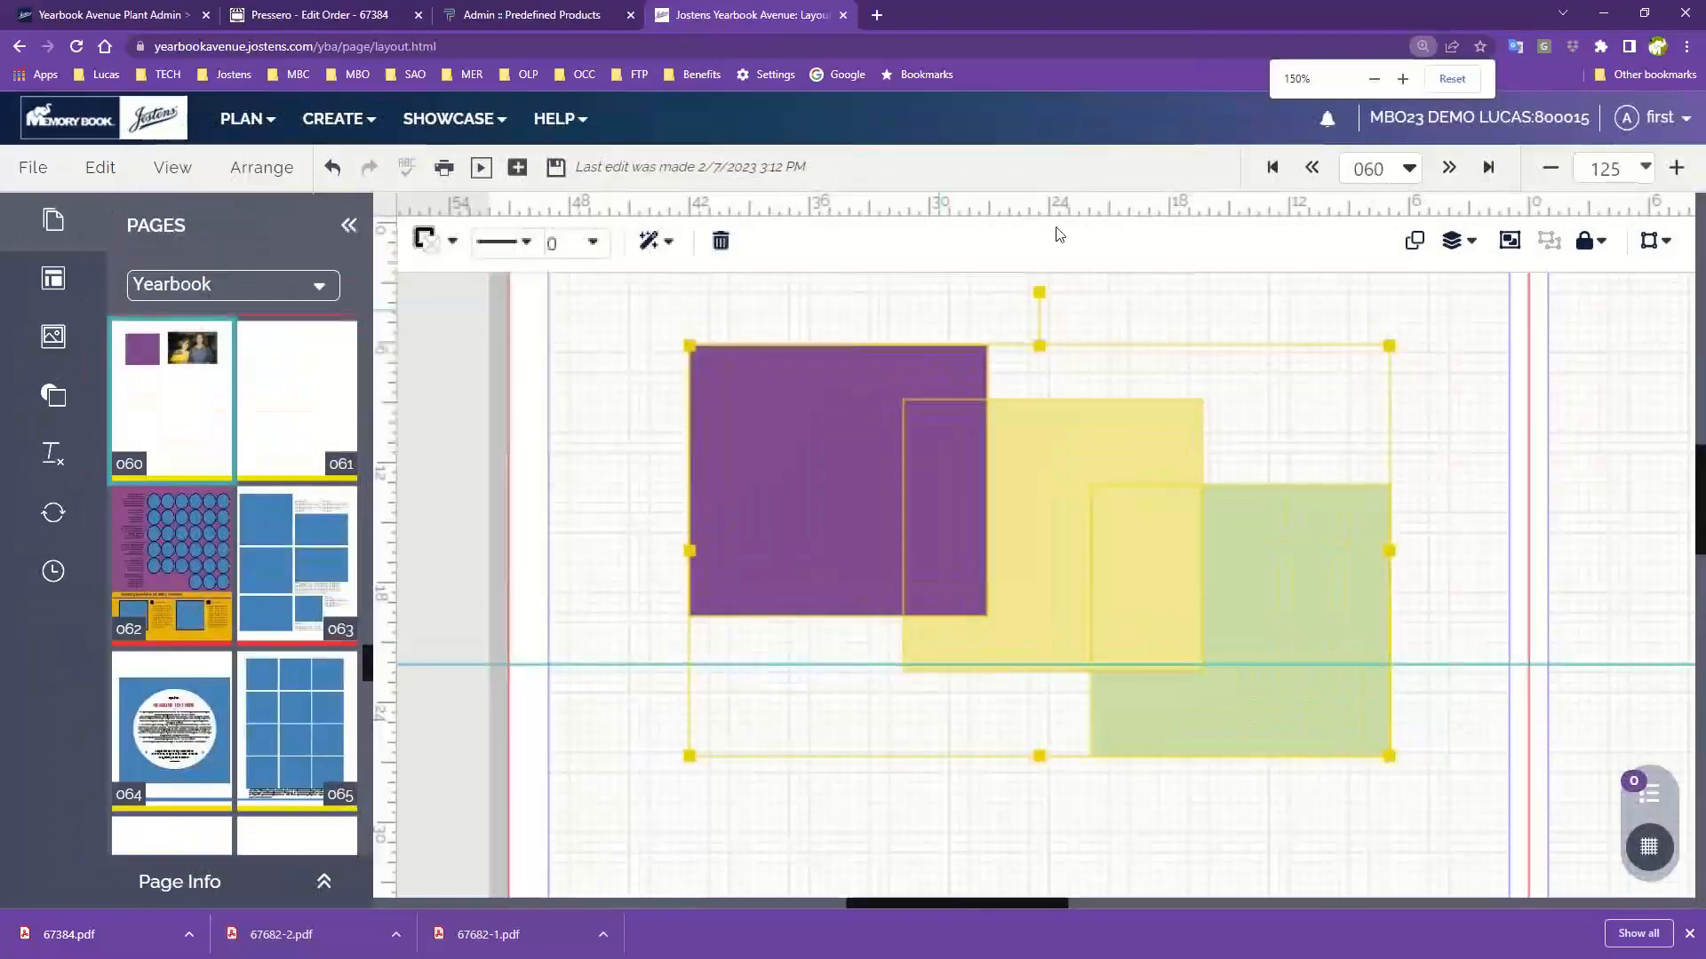
left_click(1454, 249)
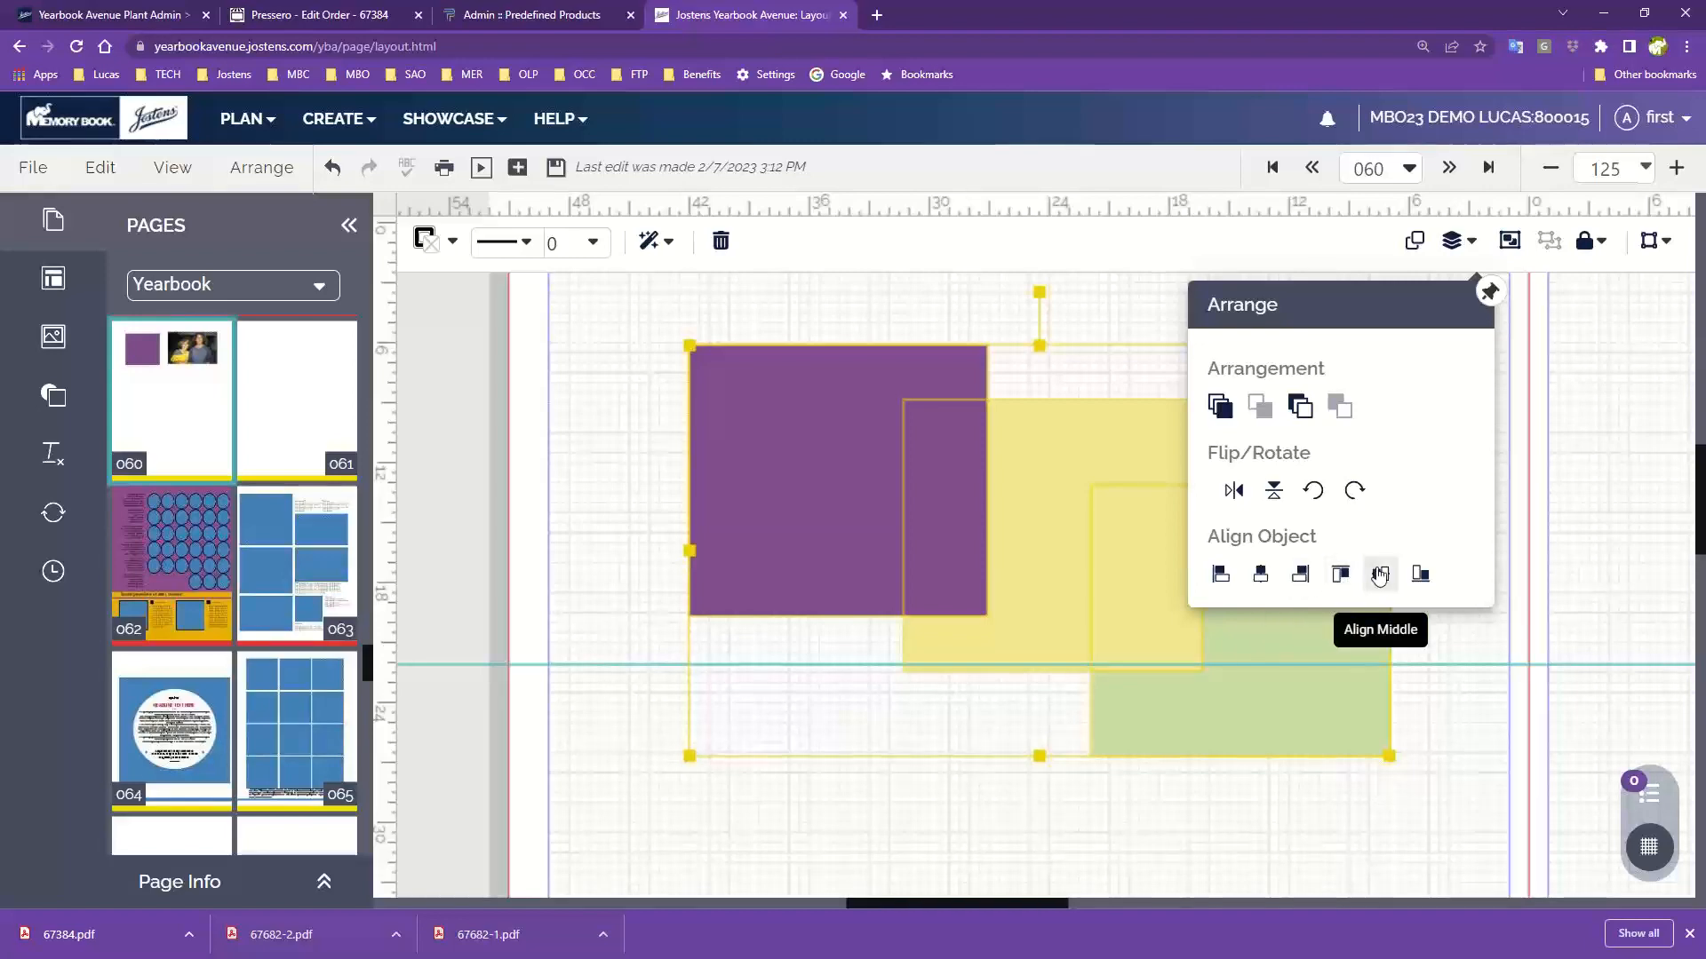
left_click(1423, 575)
left_click(908, 325)
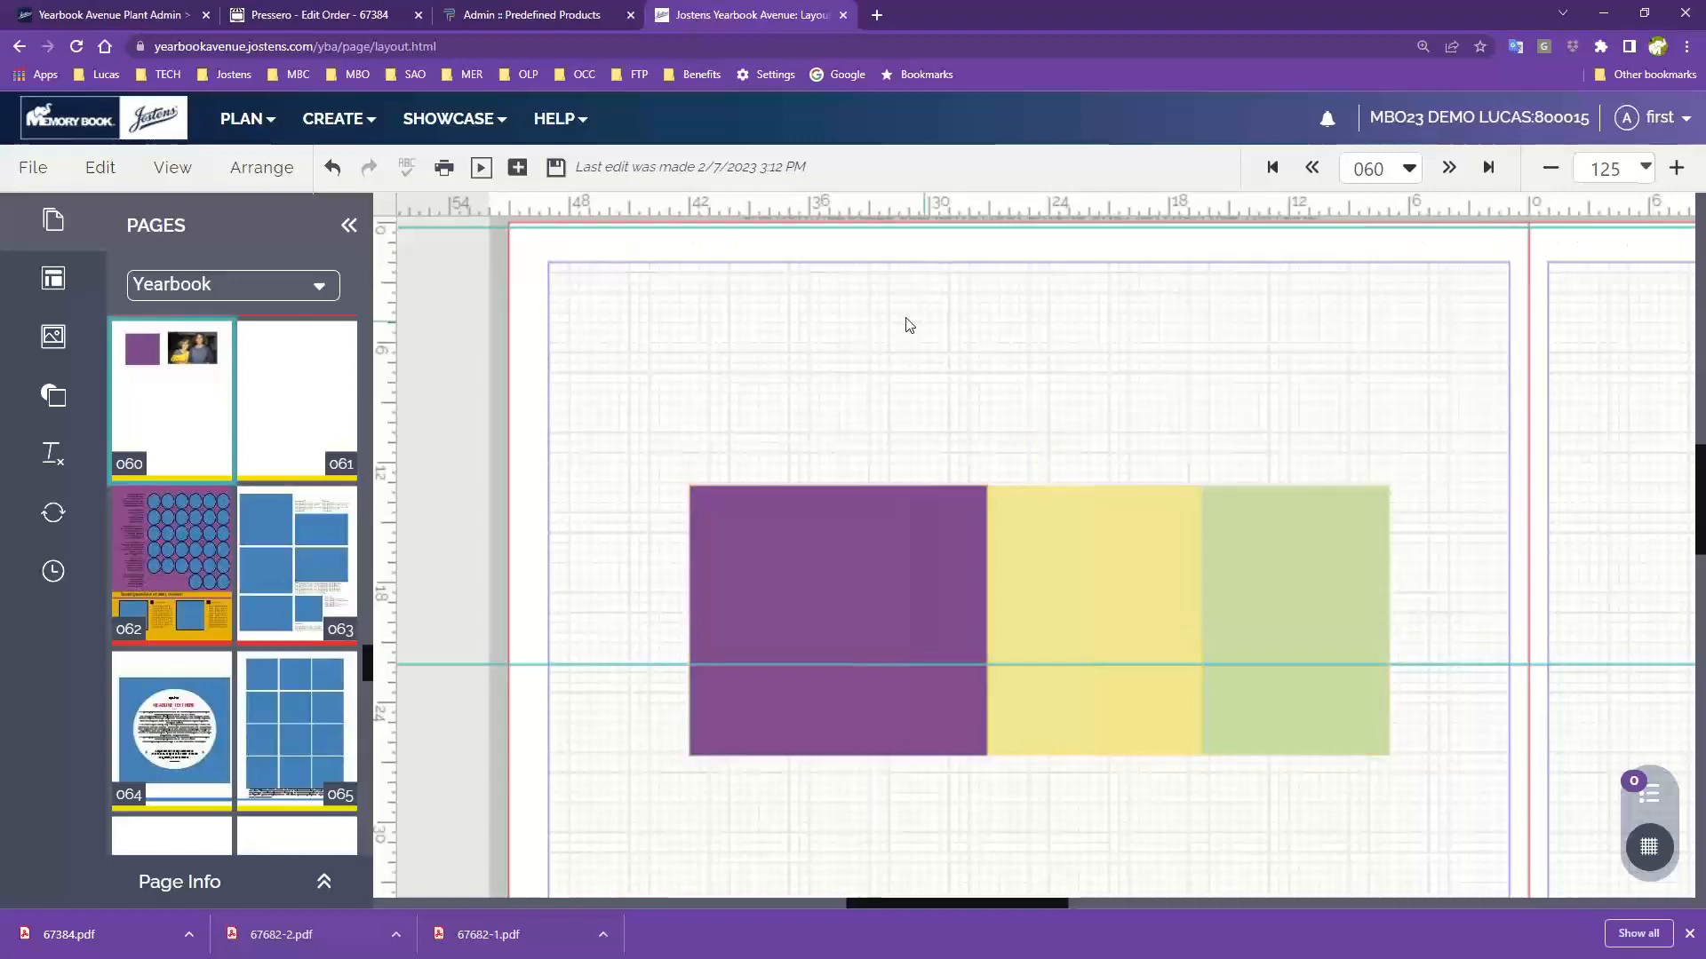
- Delete the three aligned squares and the photo of the two kids, emptying the spread of pages 060 and 061
left_click_drag(749, 391, 1295, 629)
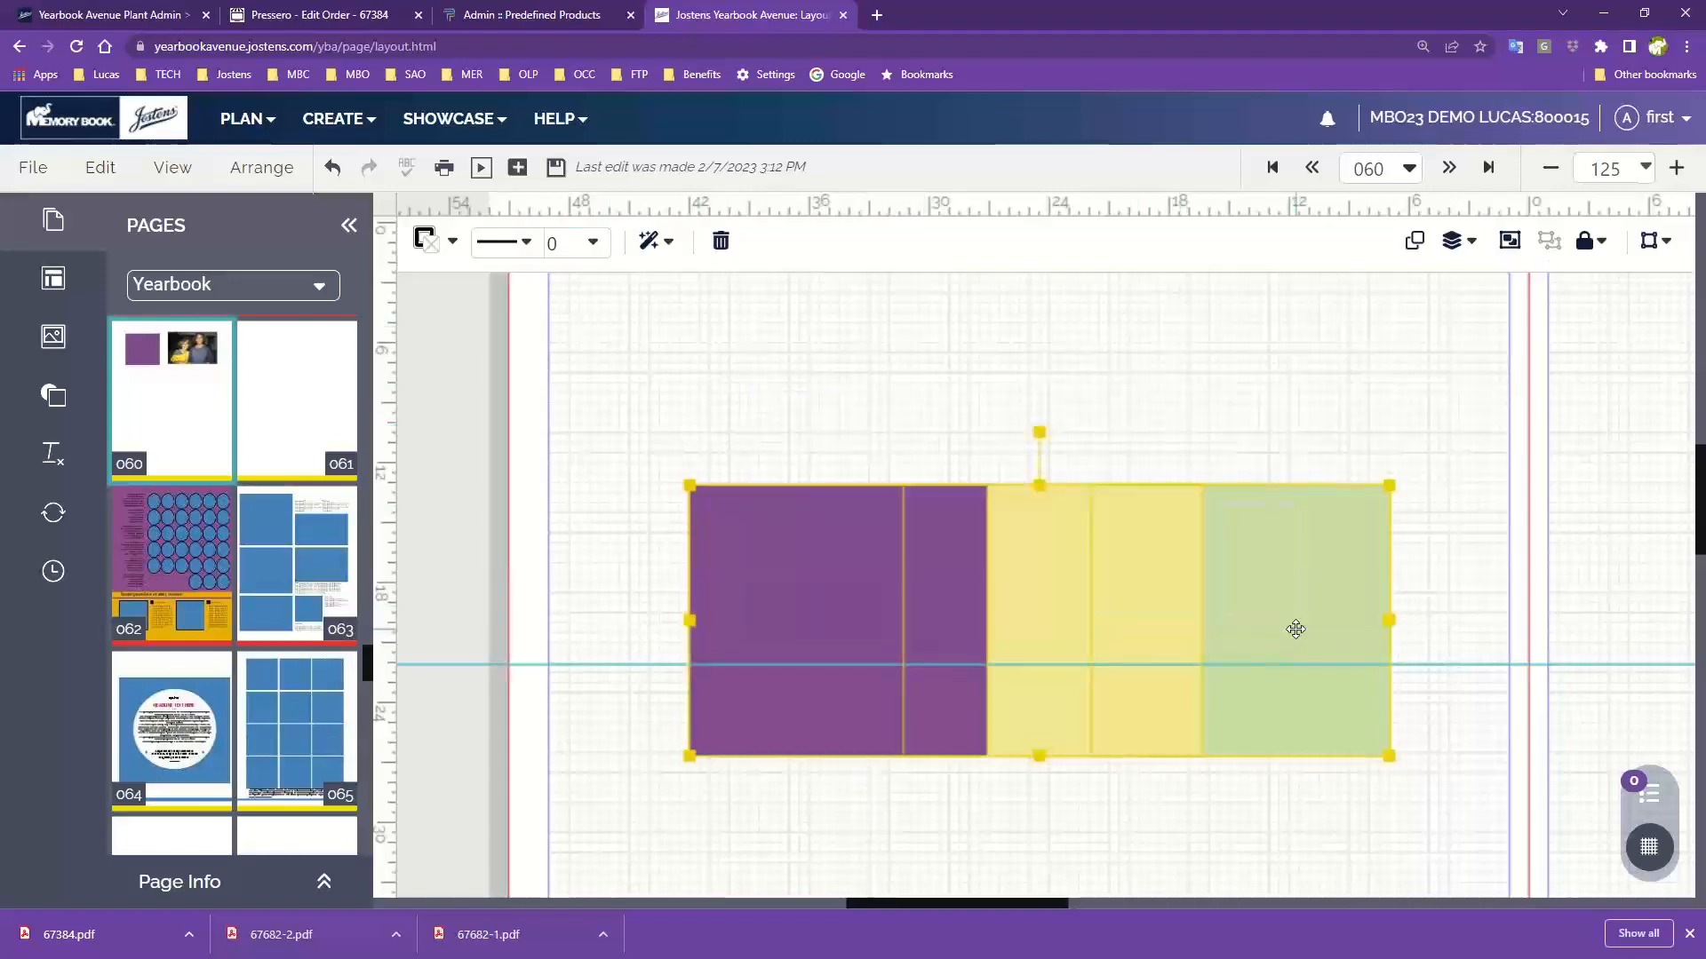
key("Delete")
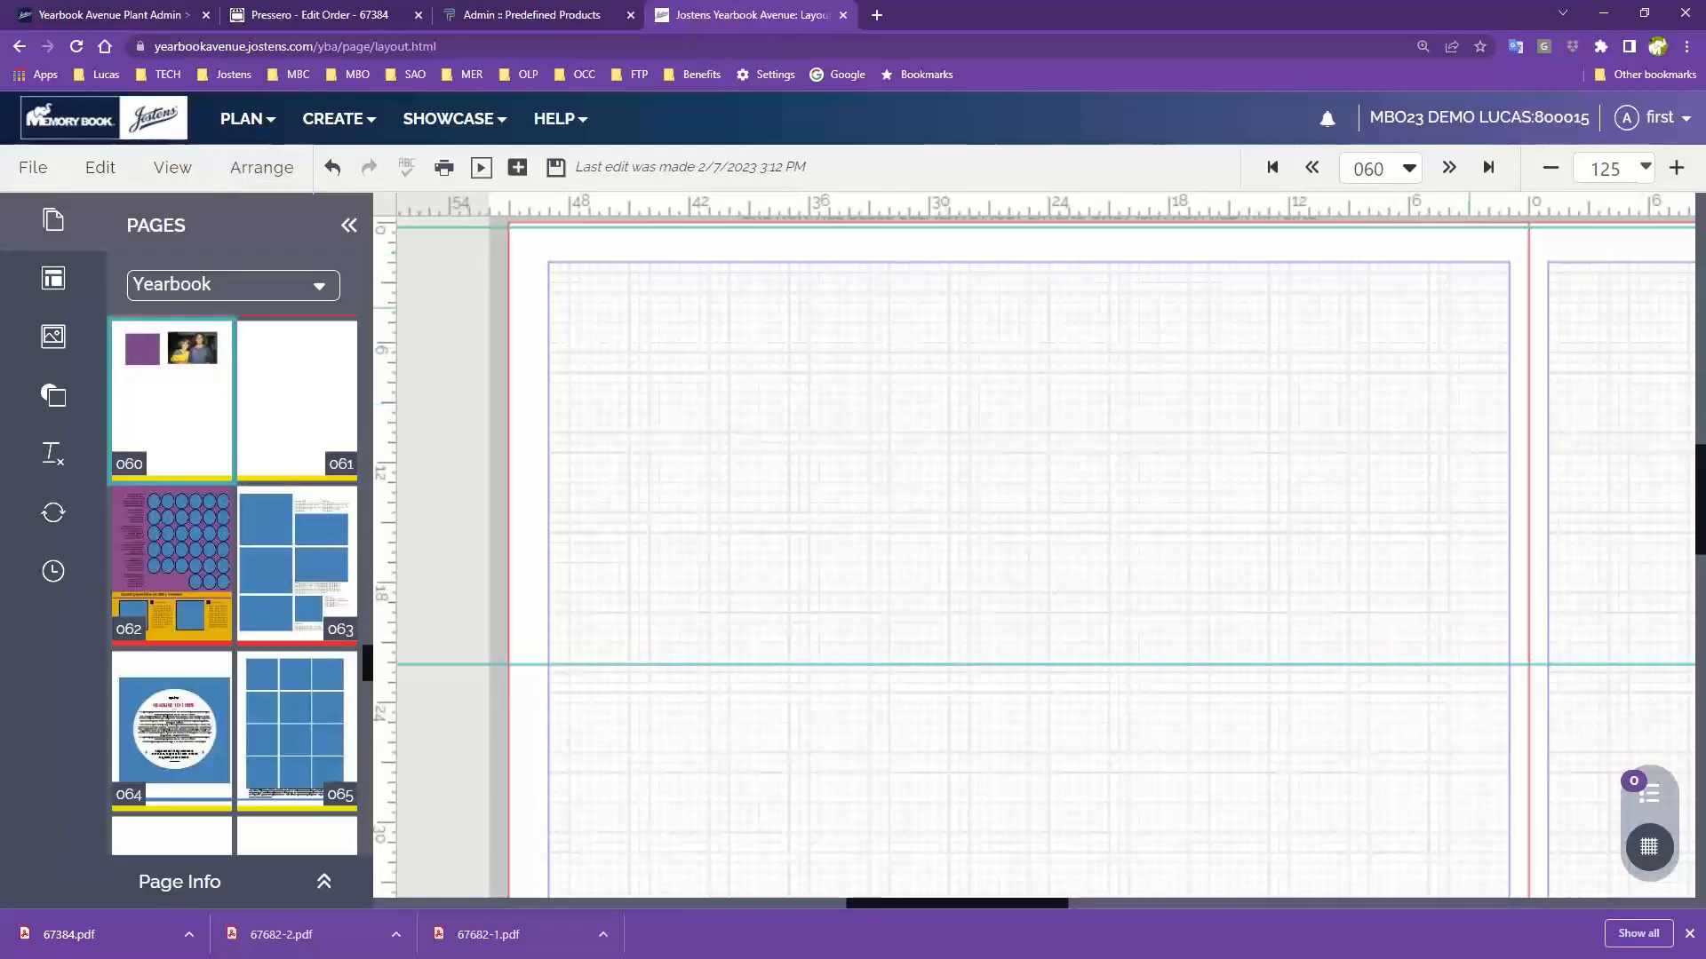
key("ctrl+minus")
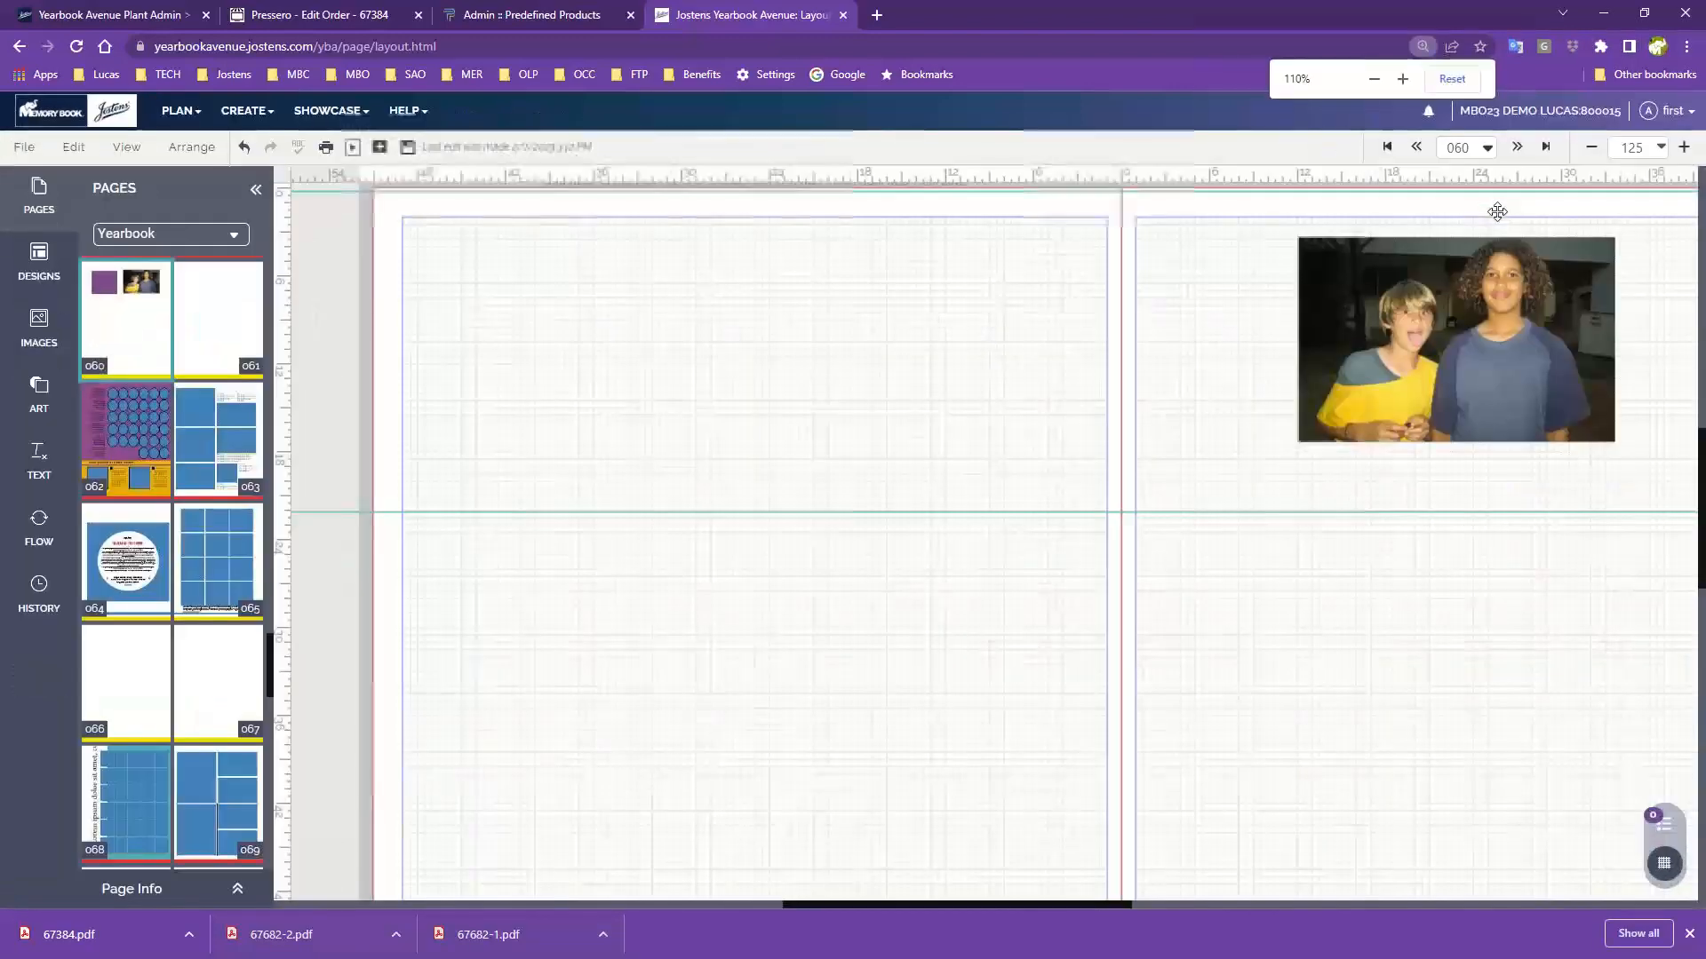
key("ctrl+minus")
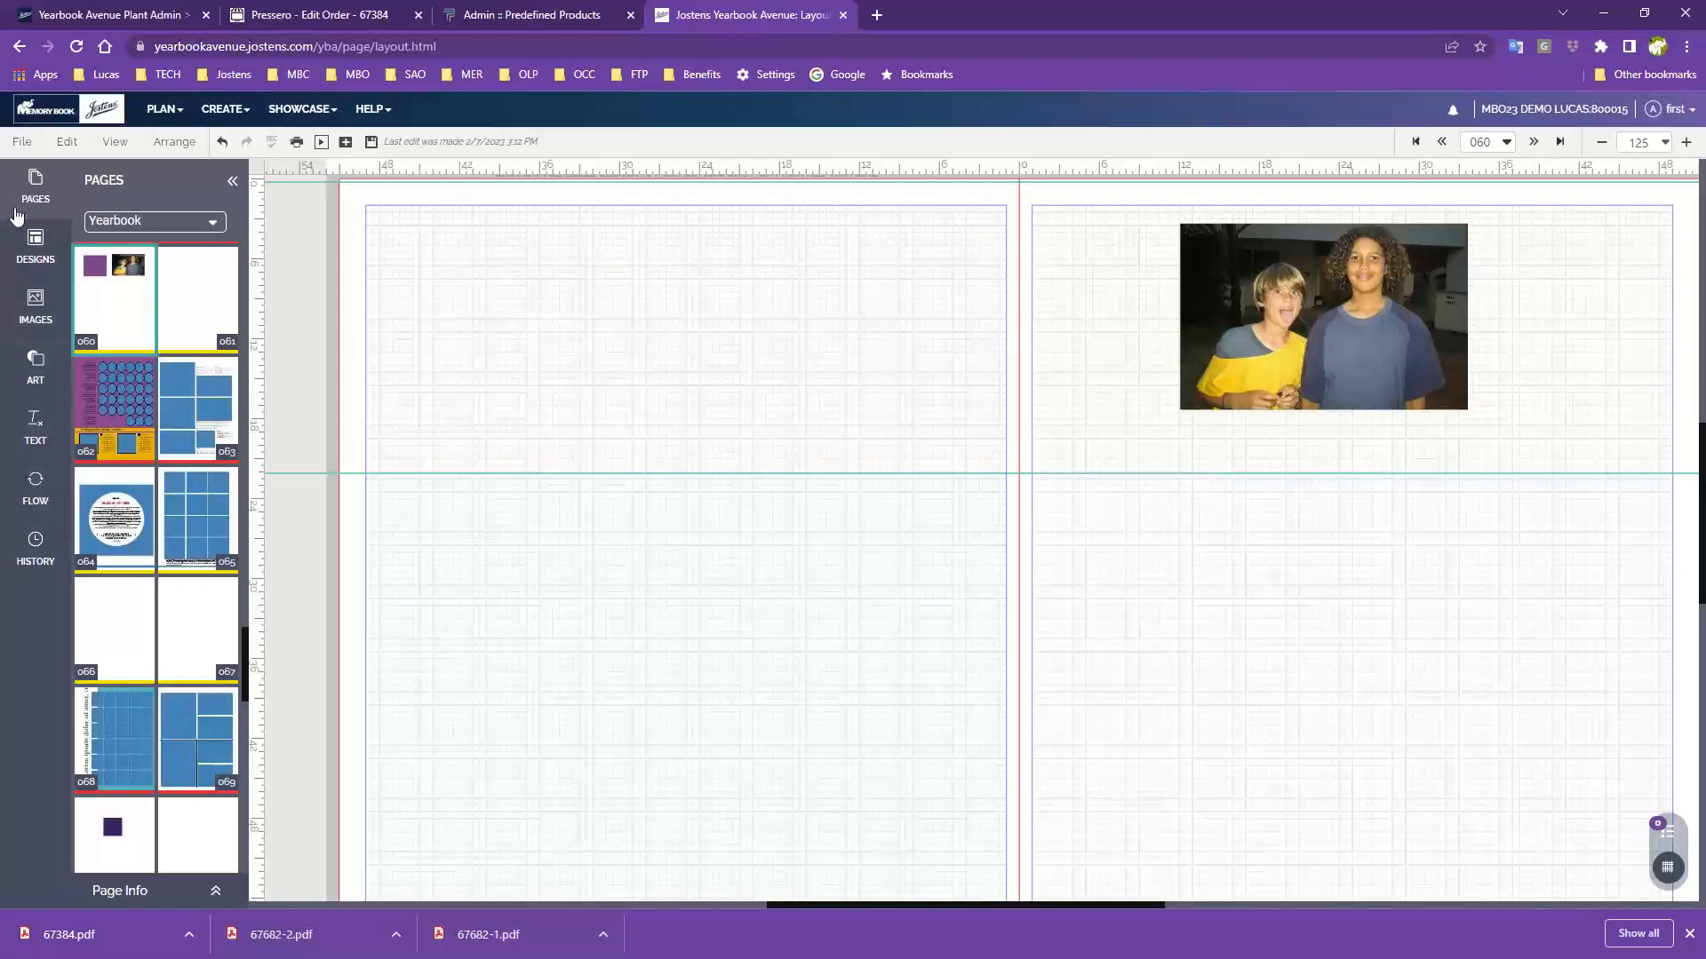
left_click(1346, 330)
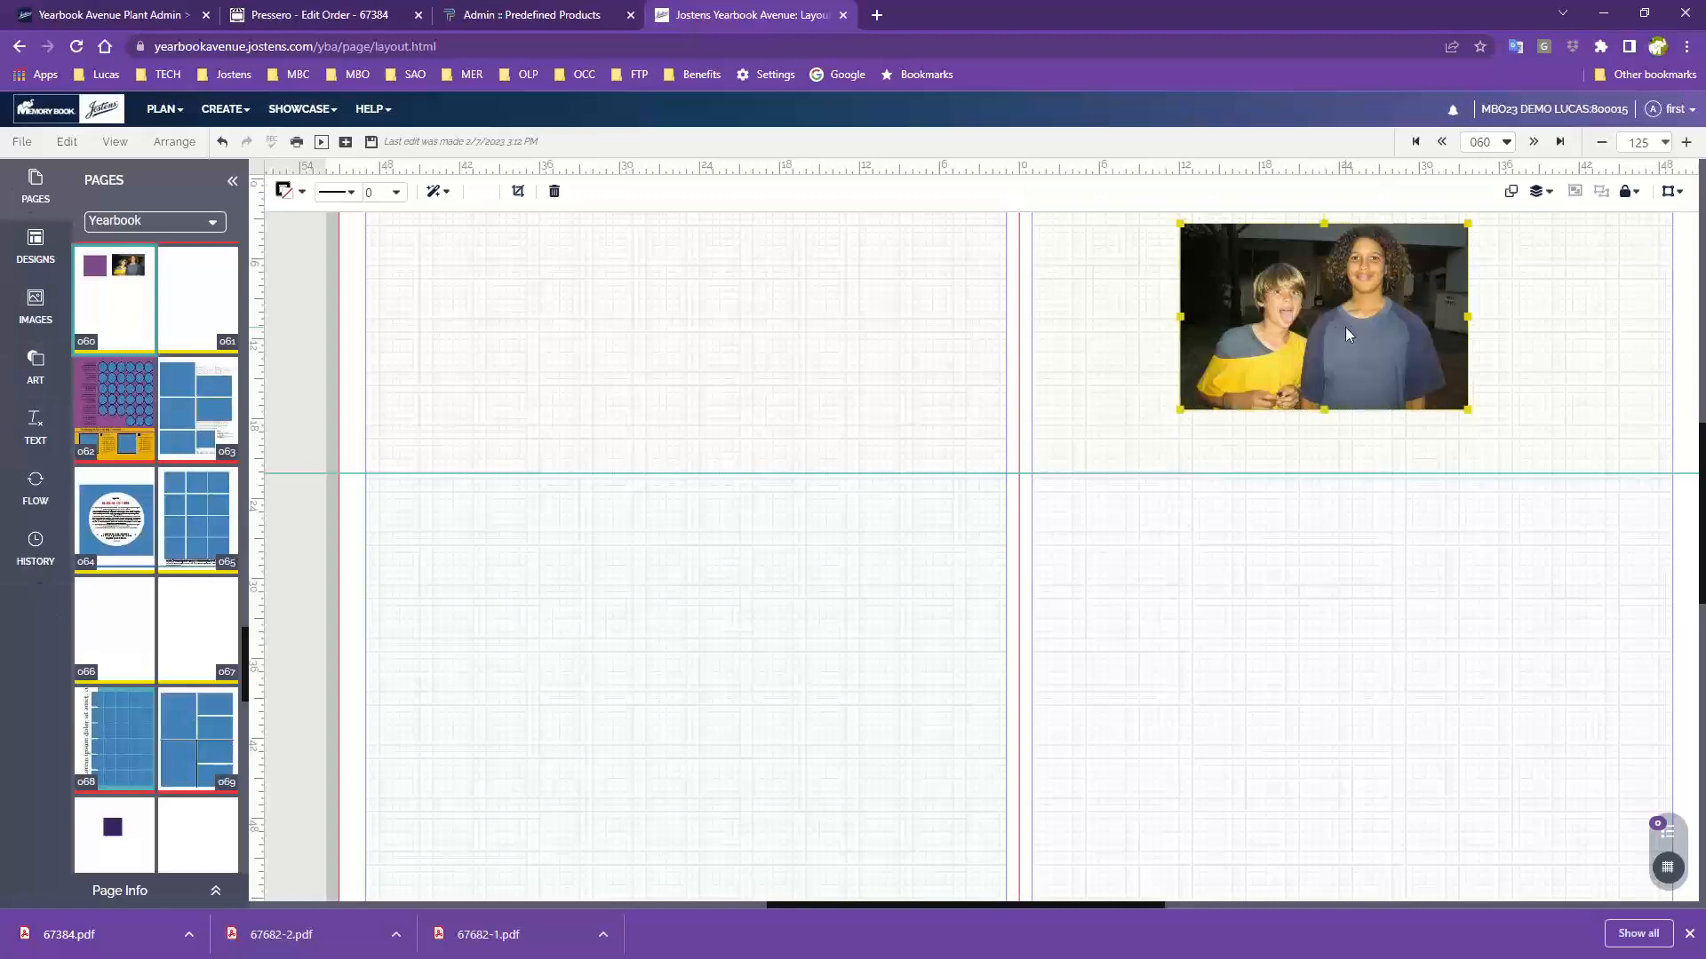
key("Delete")
key("Delete")
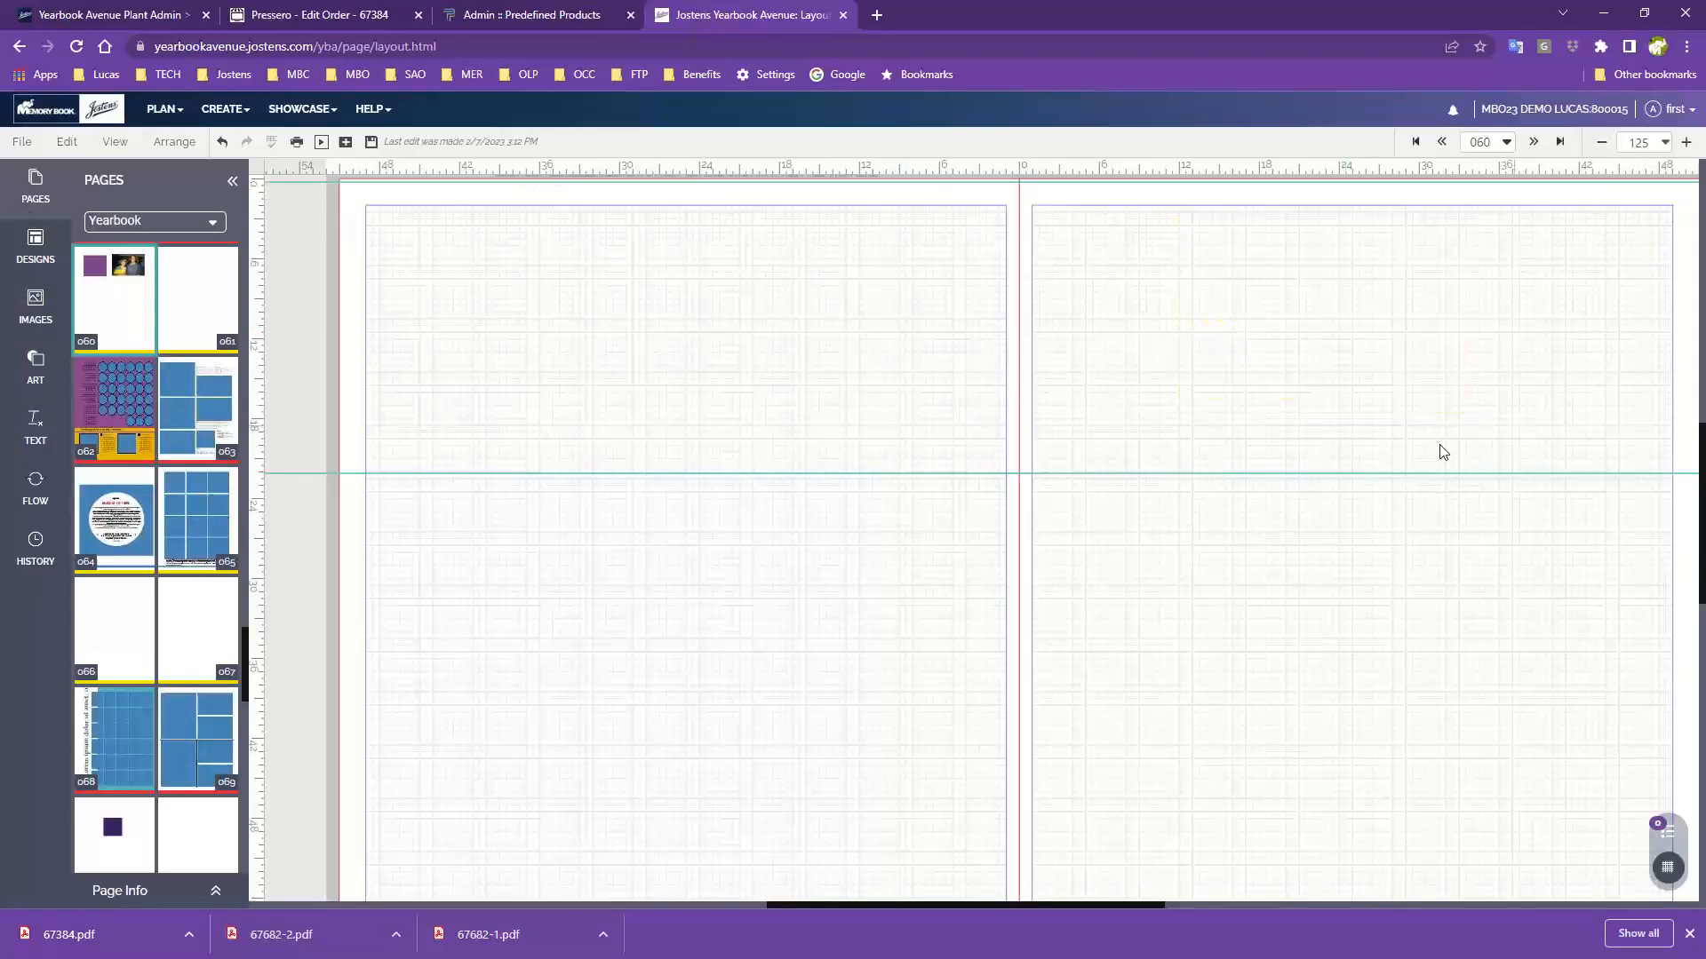
scroll(1286, 526, "up", 1)
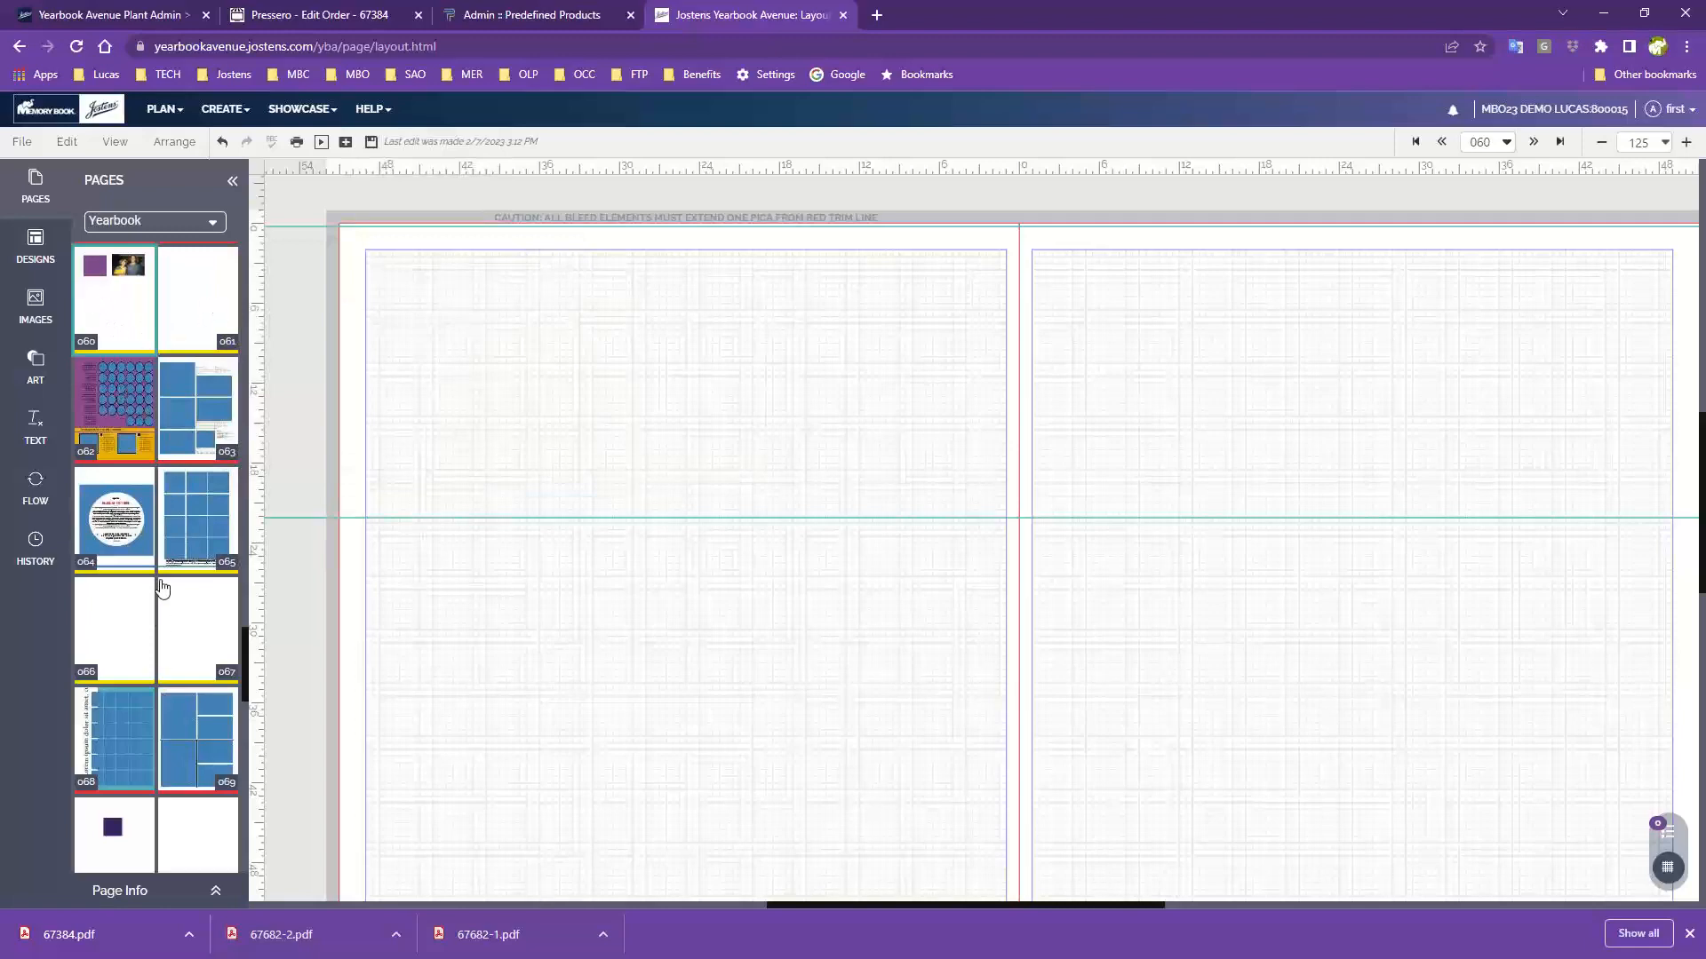
- Browse the yearbook page thumbnails and save the changes made to the emptied spread
mouse_move(163, 588)
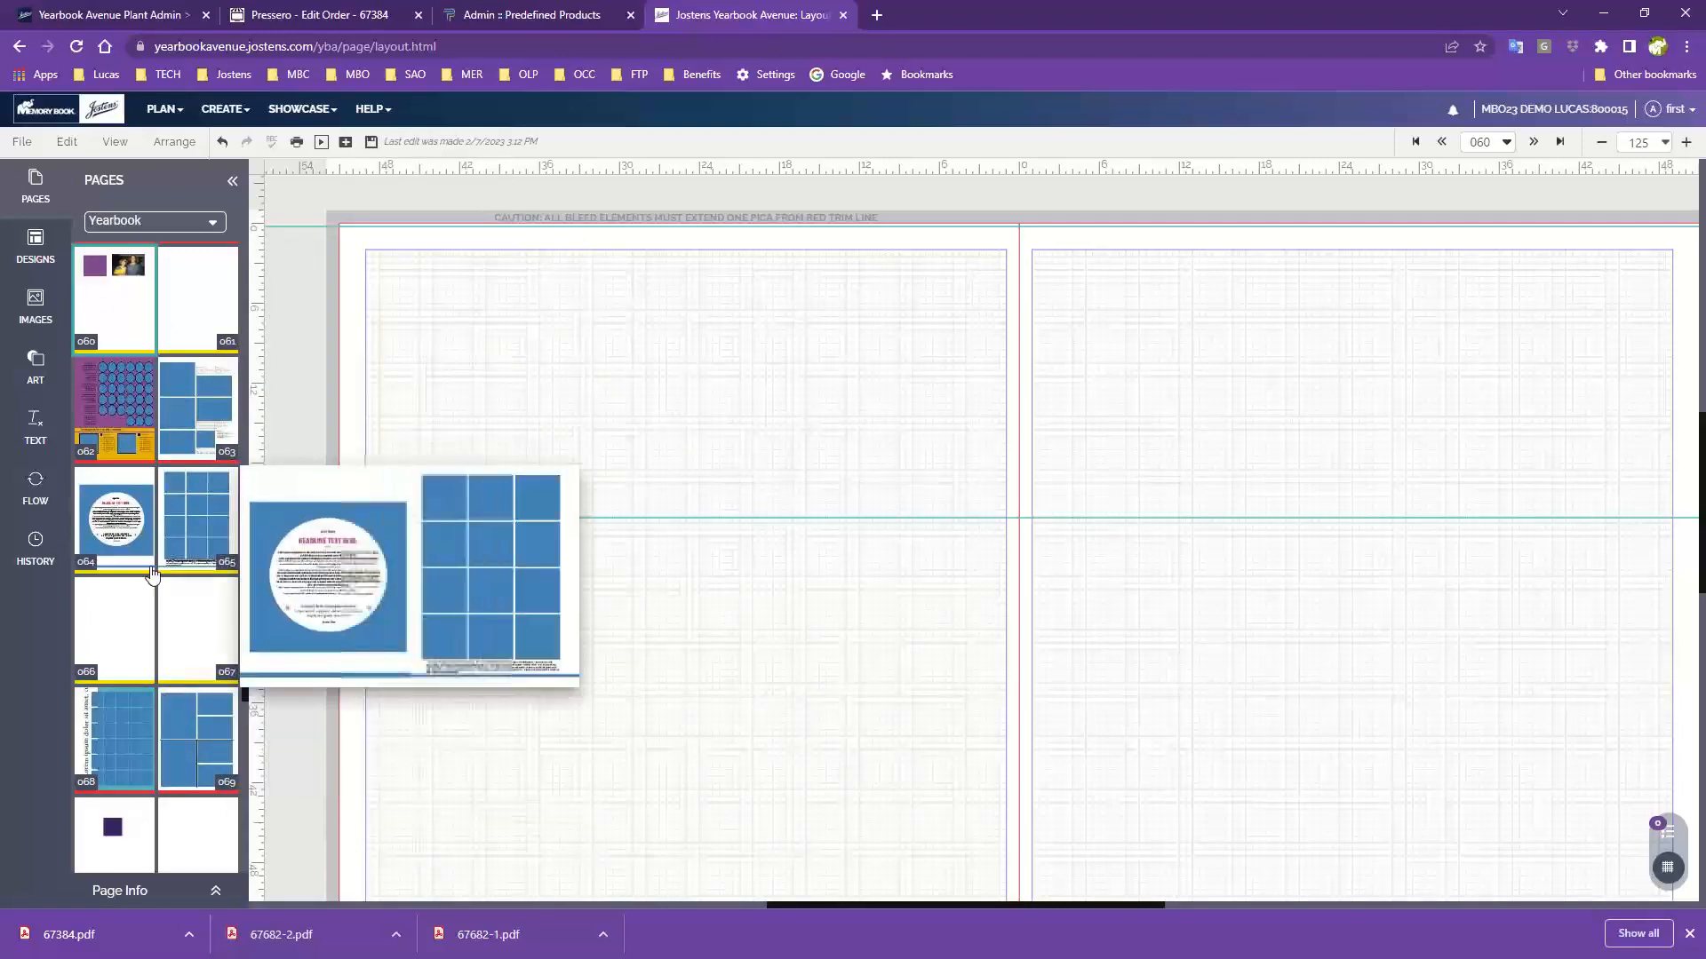
scroll(202, 373, "up", 4)
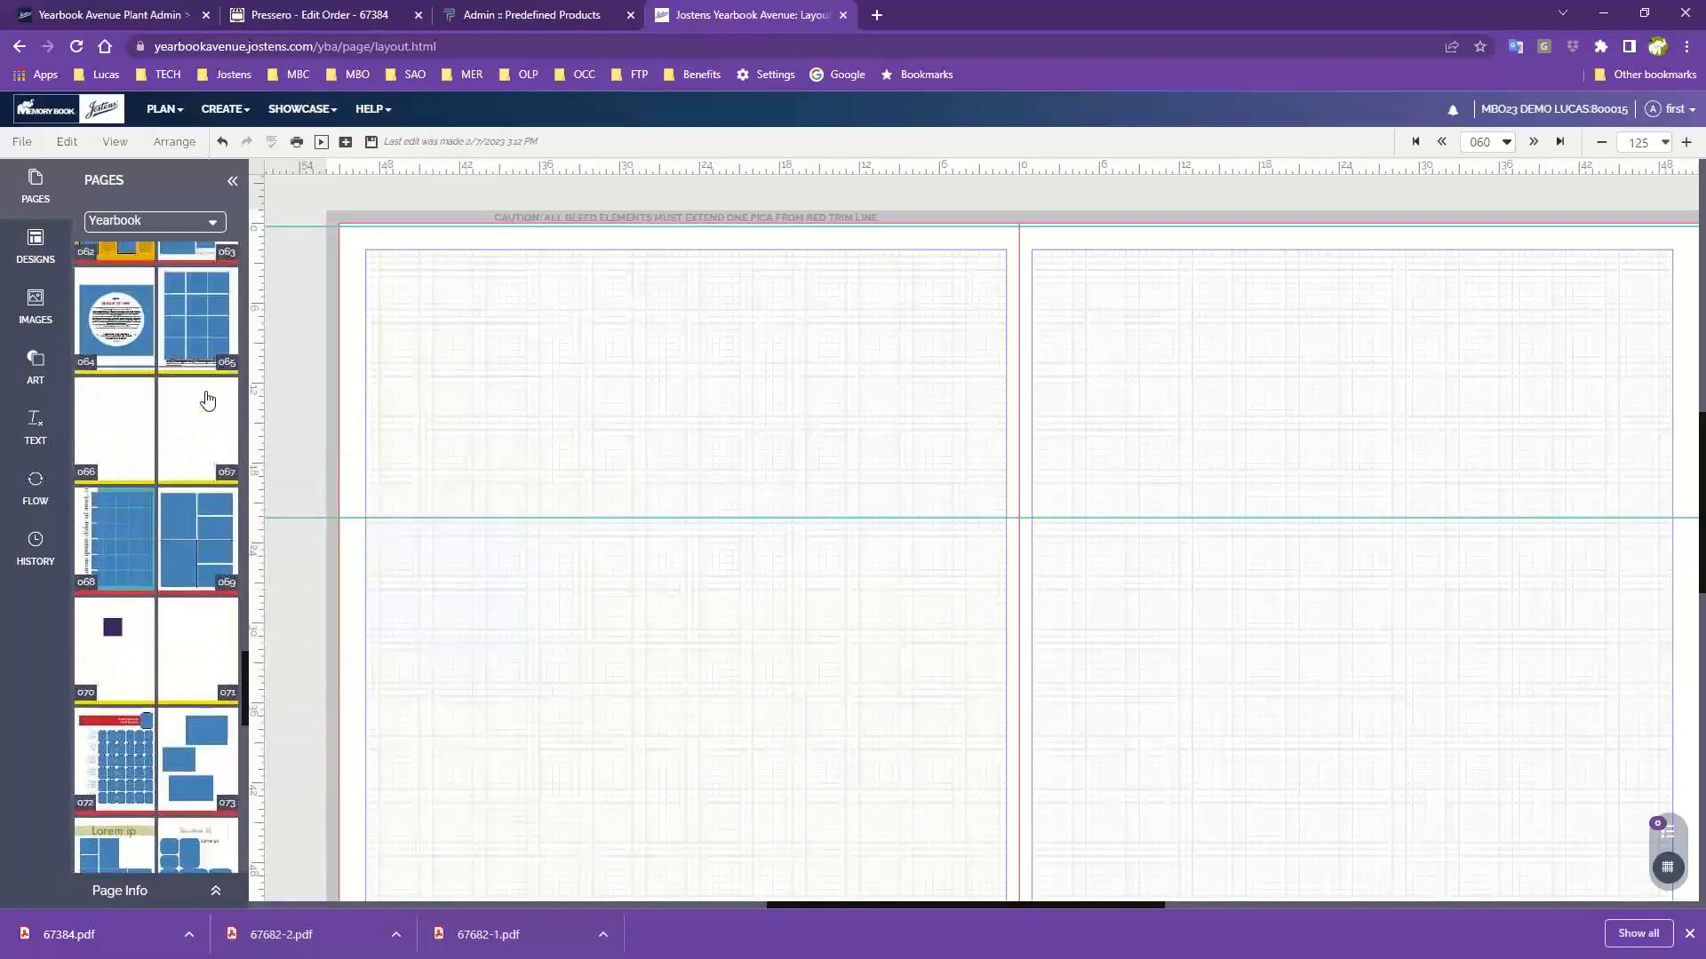
scroll(207, 401, "down", 8)
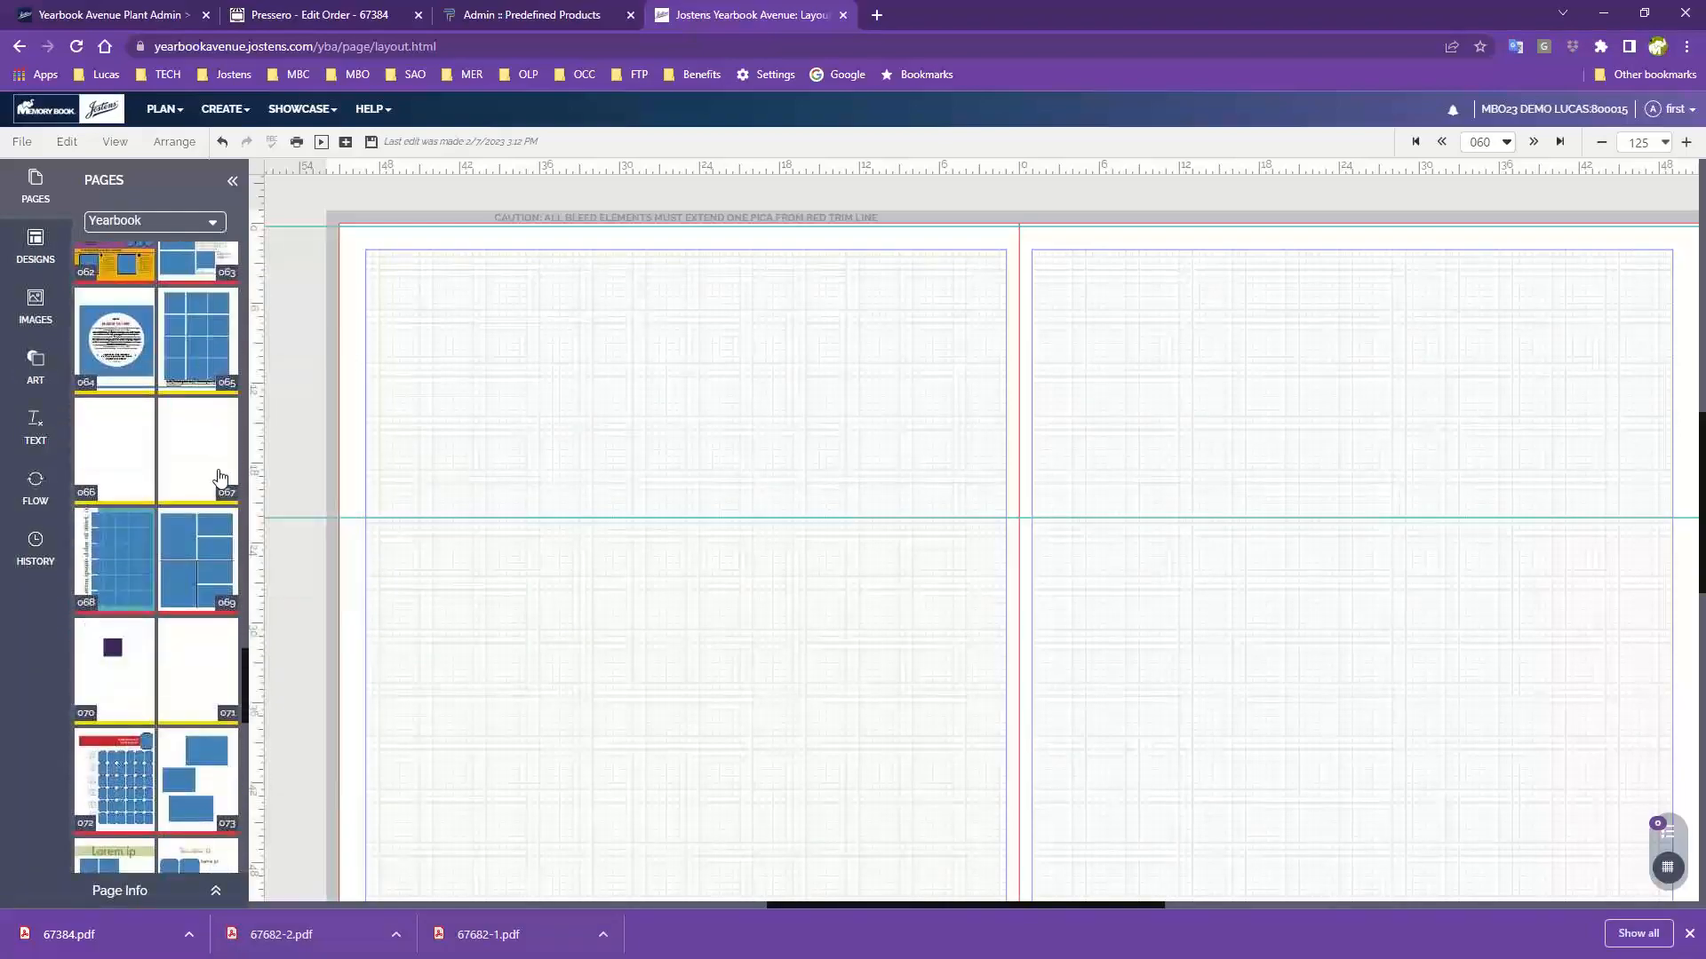
scroll(203, 522, "up", 5)
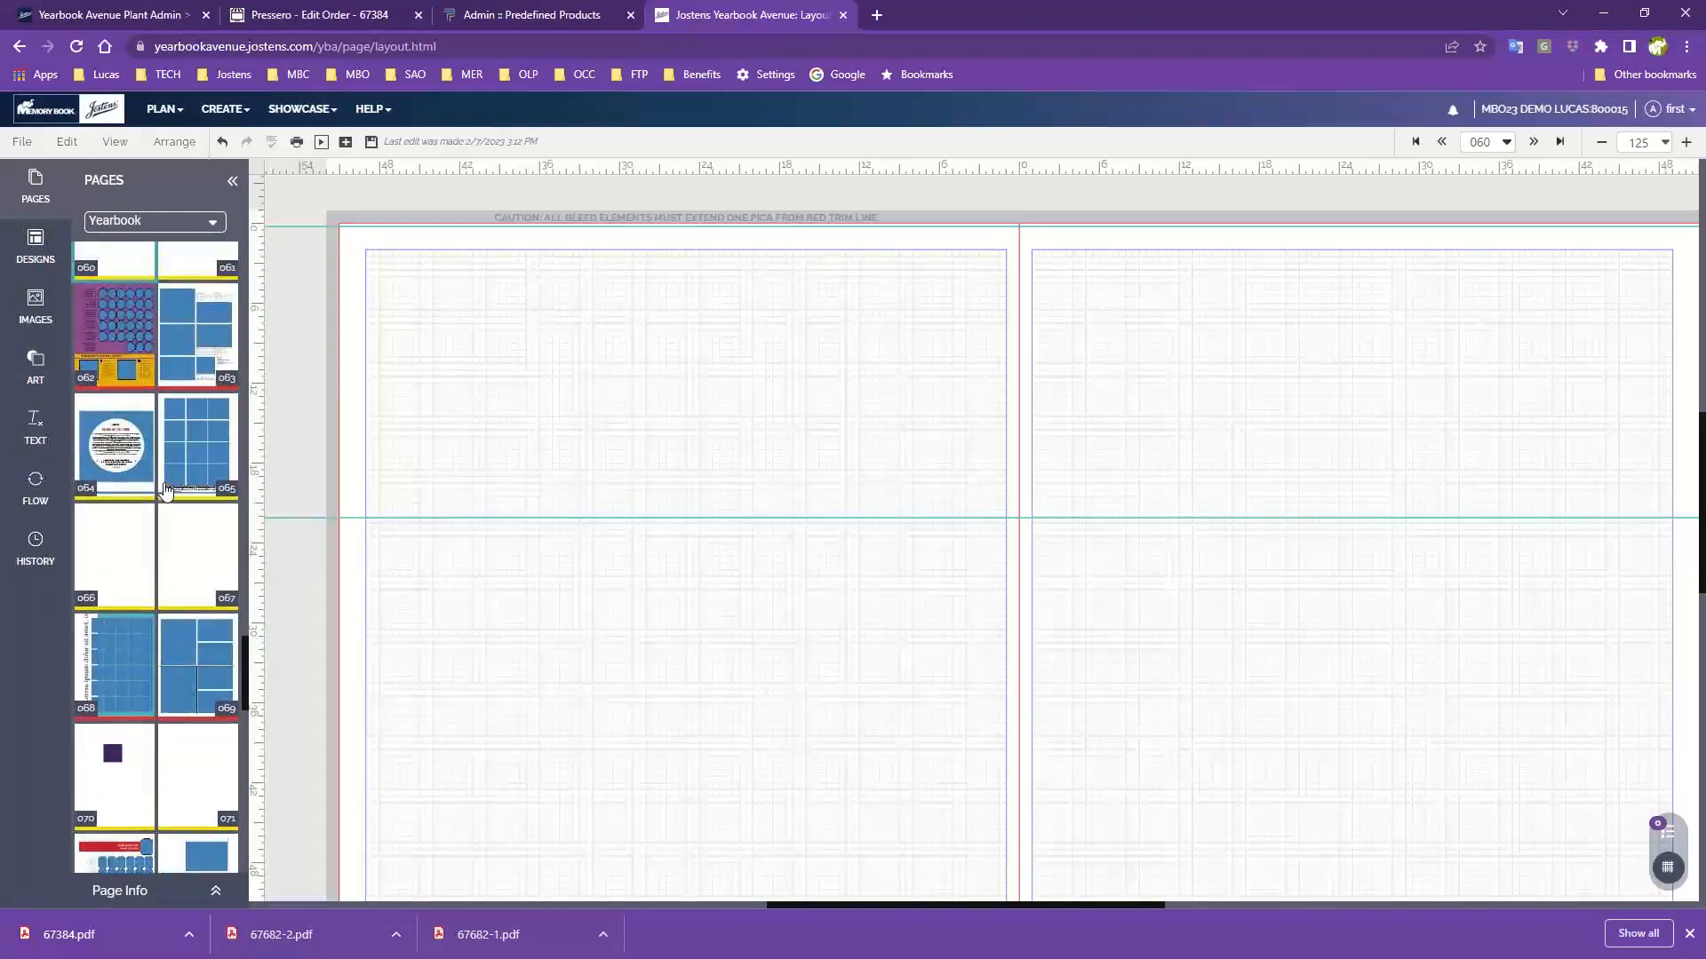
left_click(112, 395)
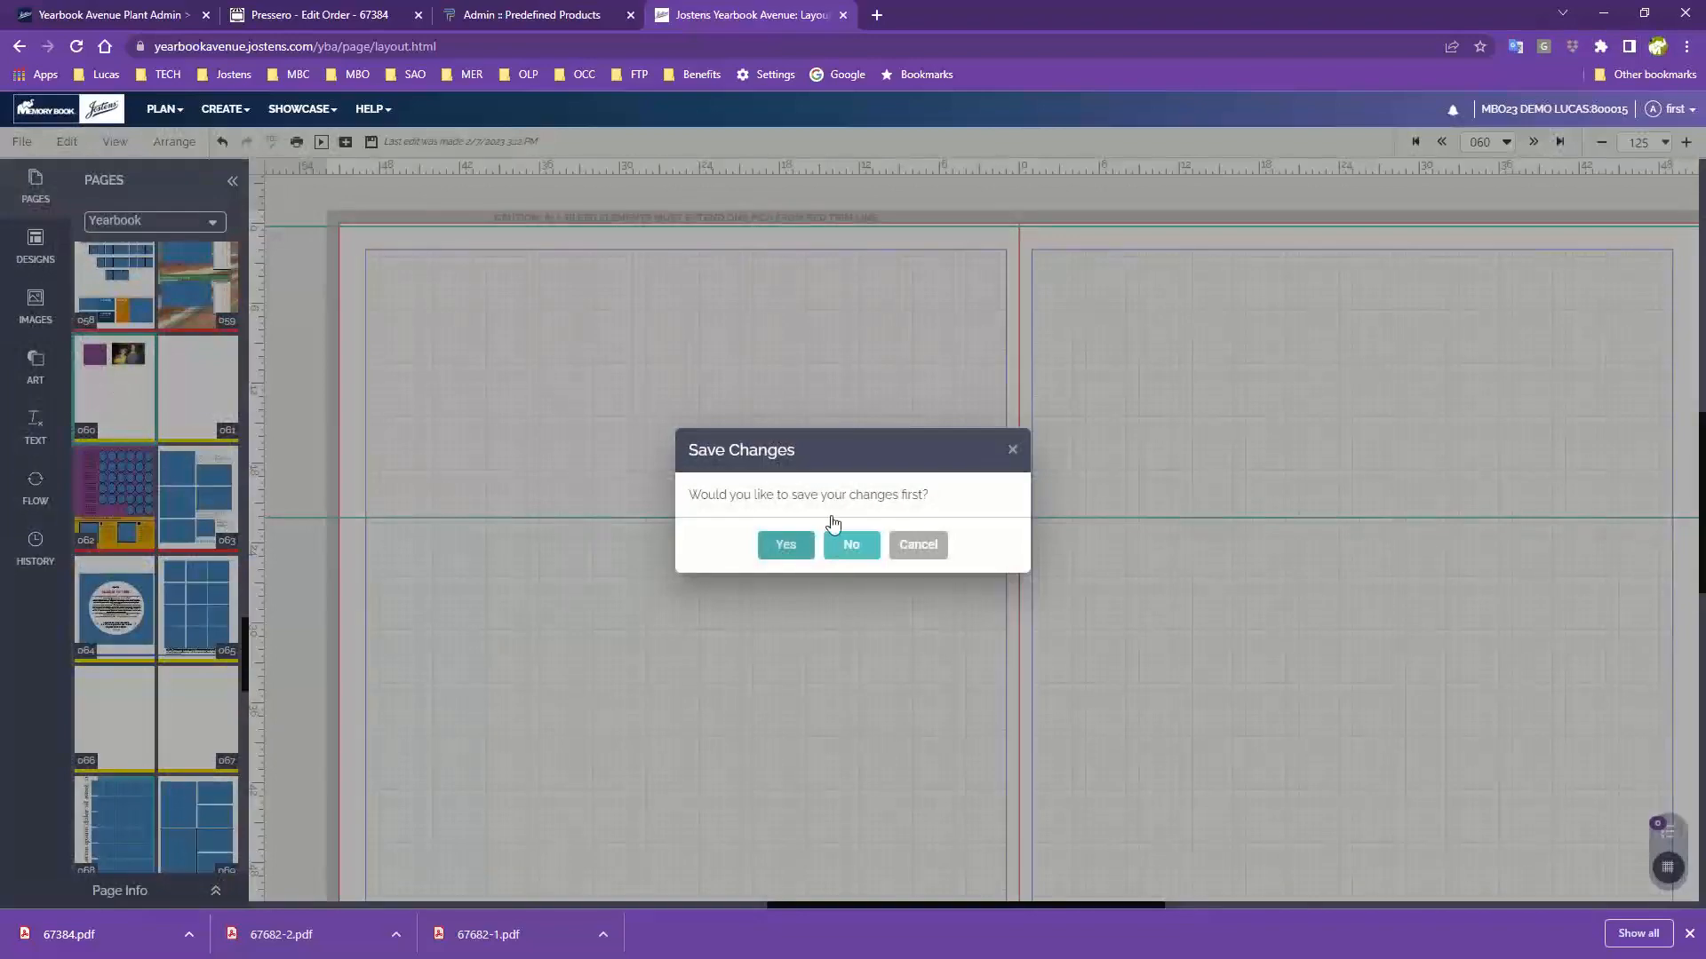
left_click(784, 549)
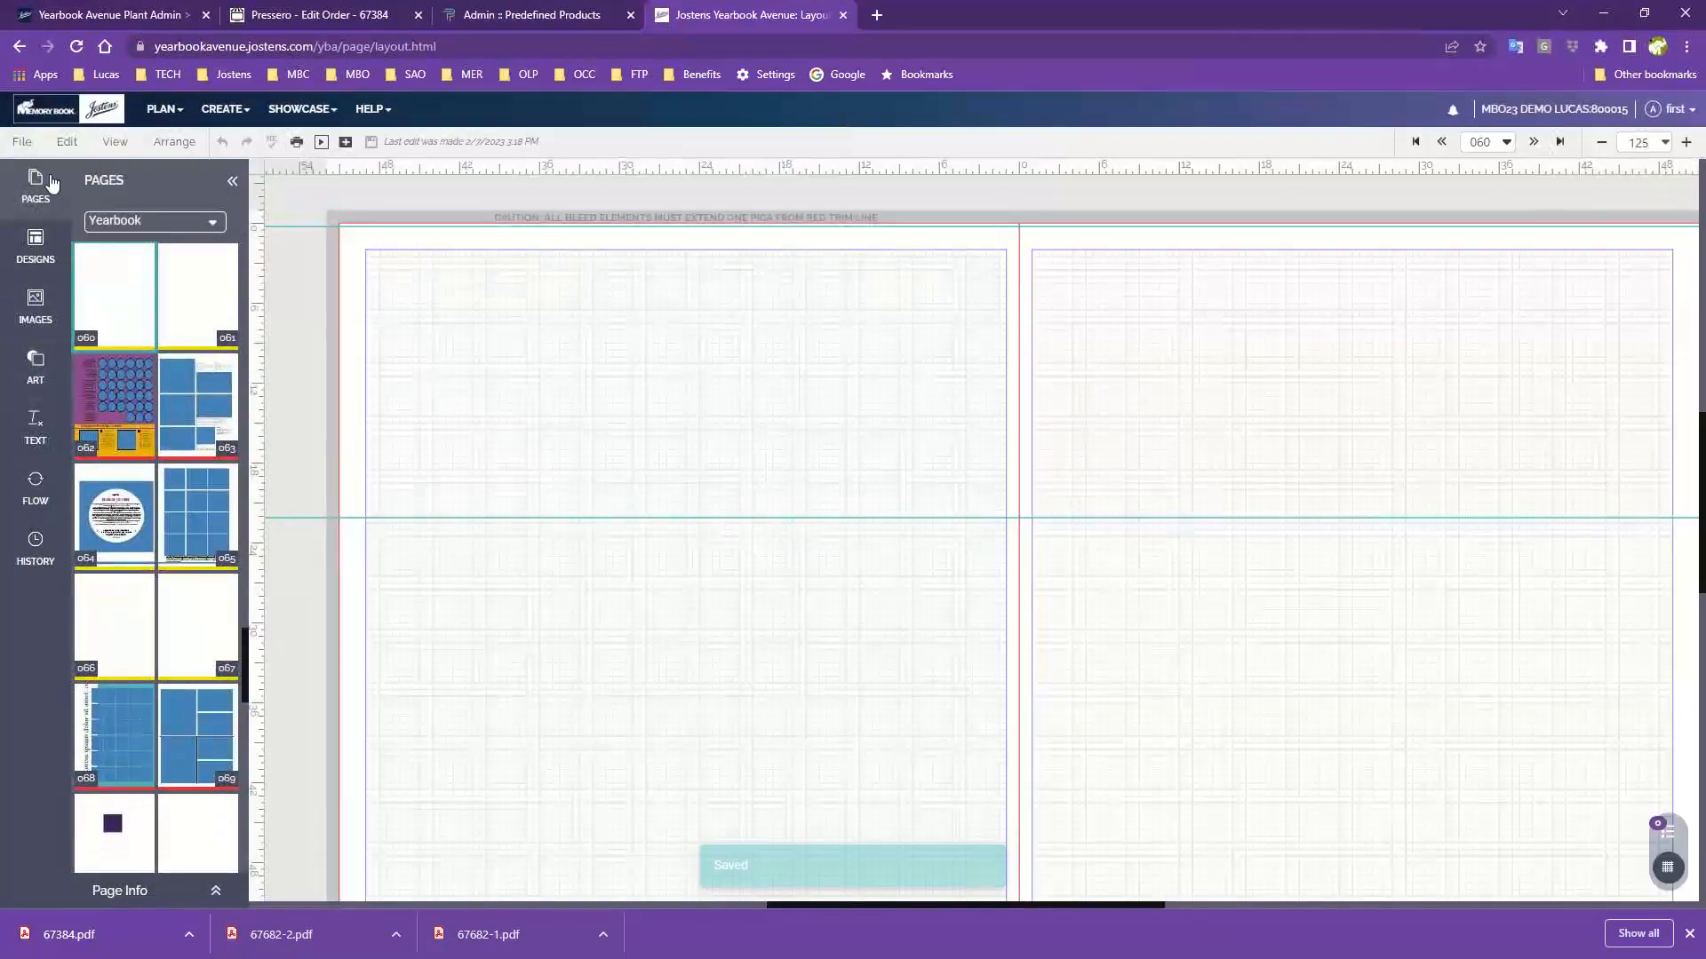
- Show the Candids templates from the Page Surfer category of the designs library
left_click(30, 253)
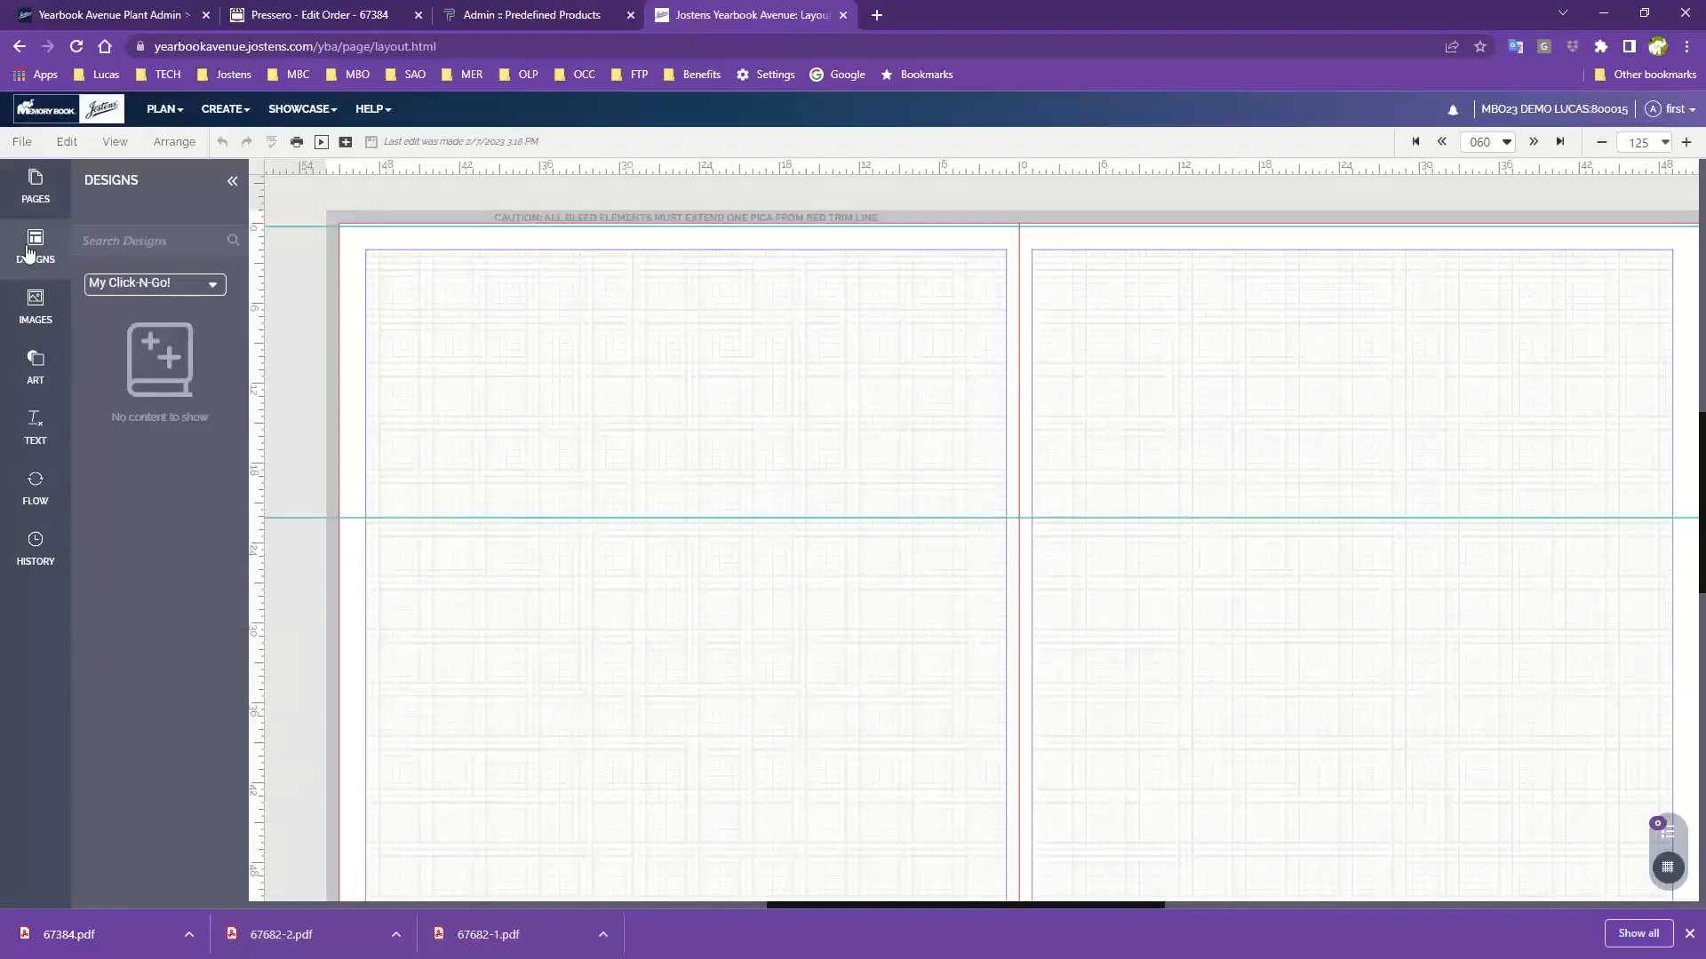
left_click(165, 282)
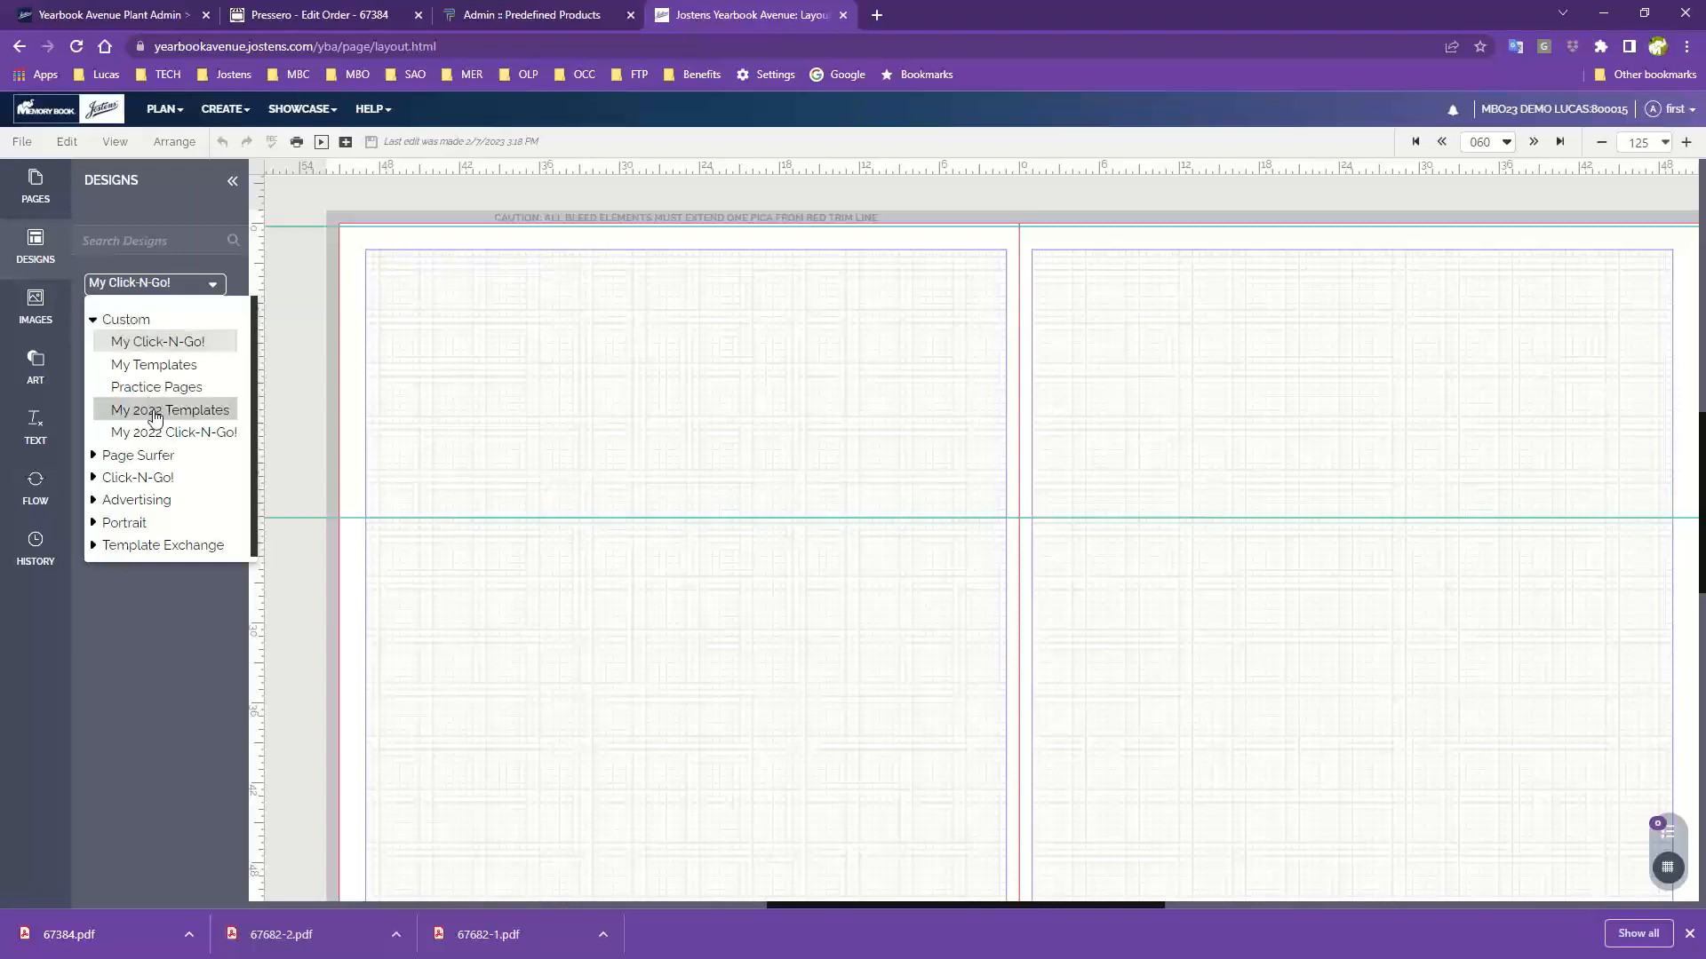
left_click(123, 456)
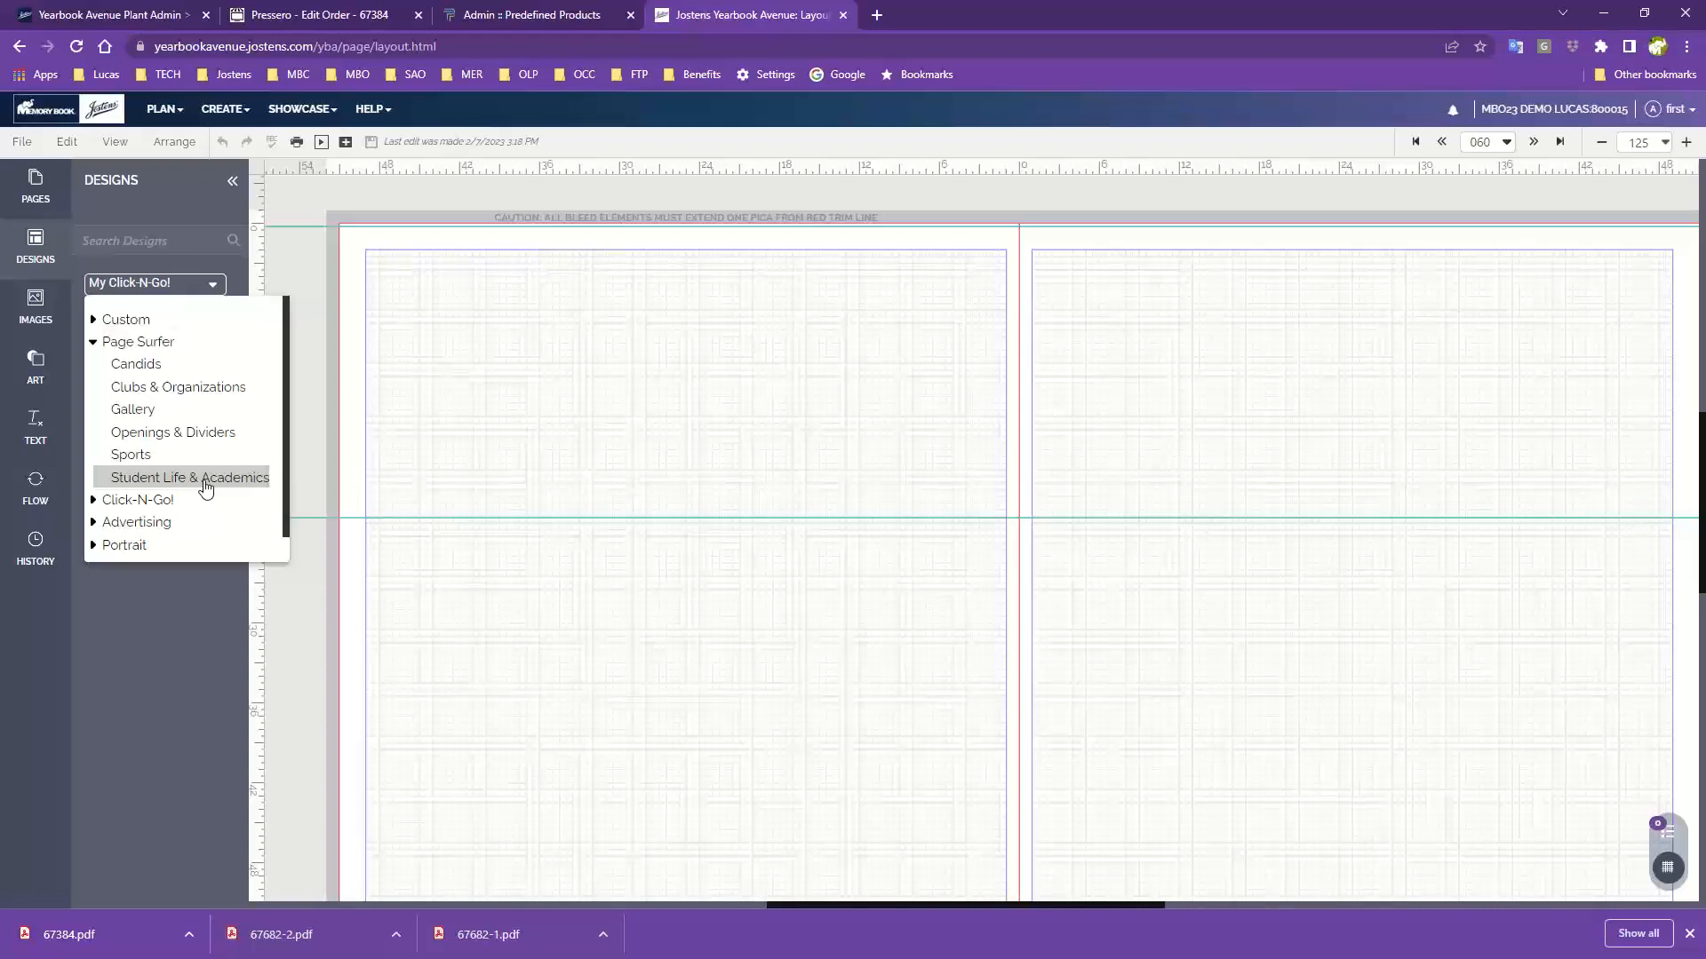
left_click(148, 364)
mouse_move(144, 363)
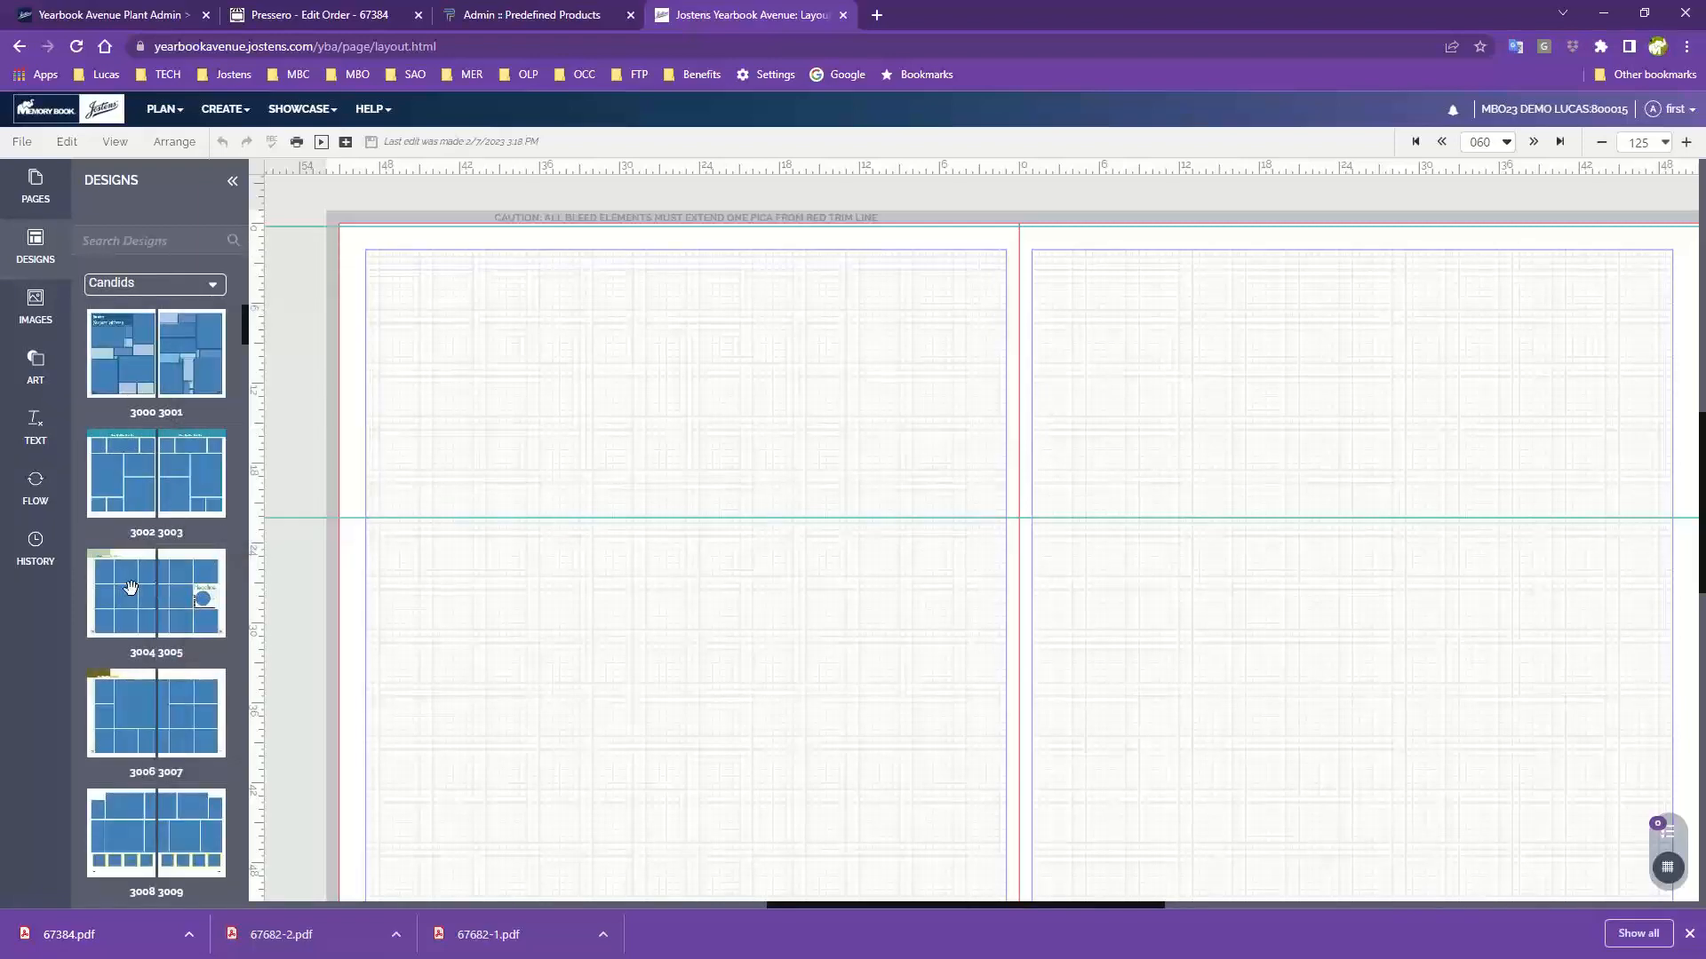
- Apply Candids template 3024 to page 060 and template 3025 to page 061, without retaining existing content
mouse_move(114, 587)
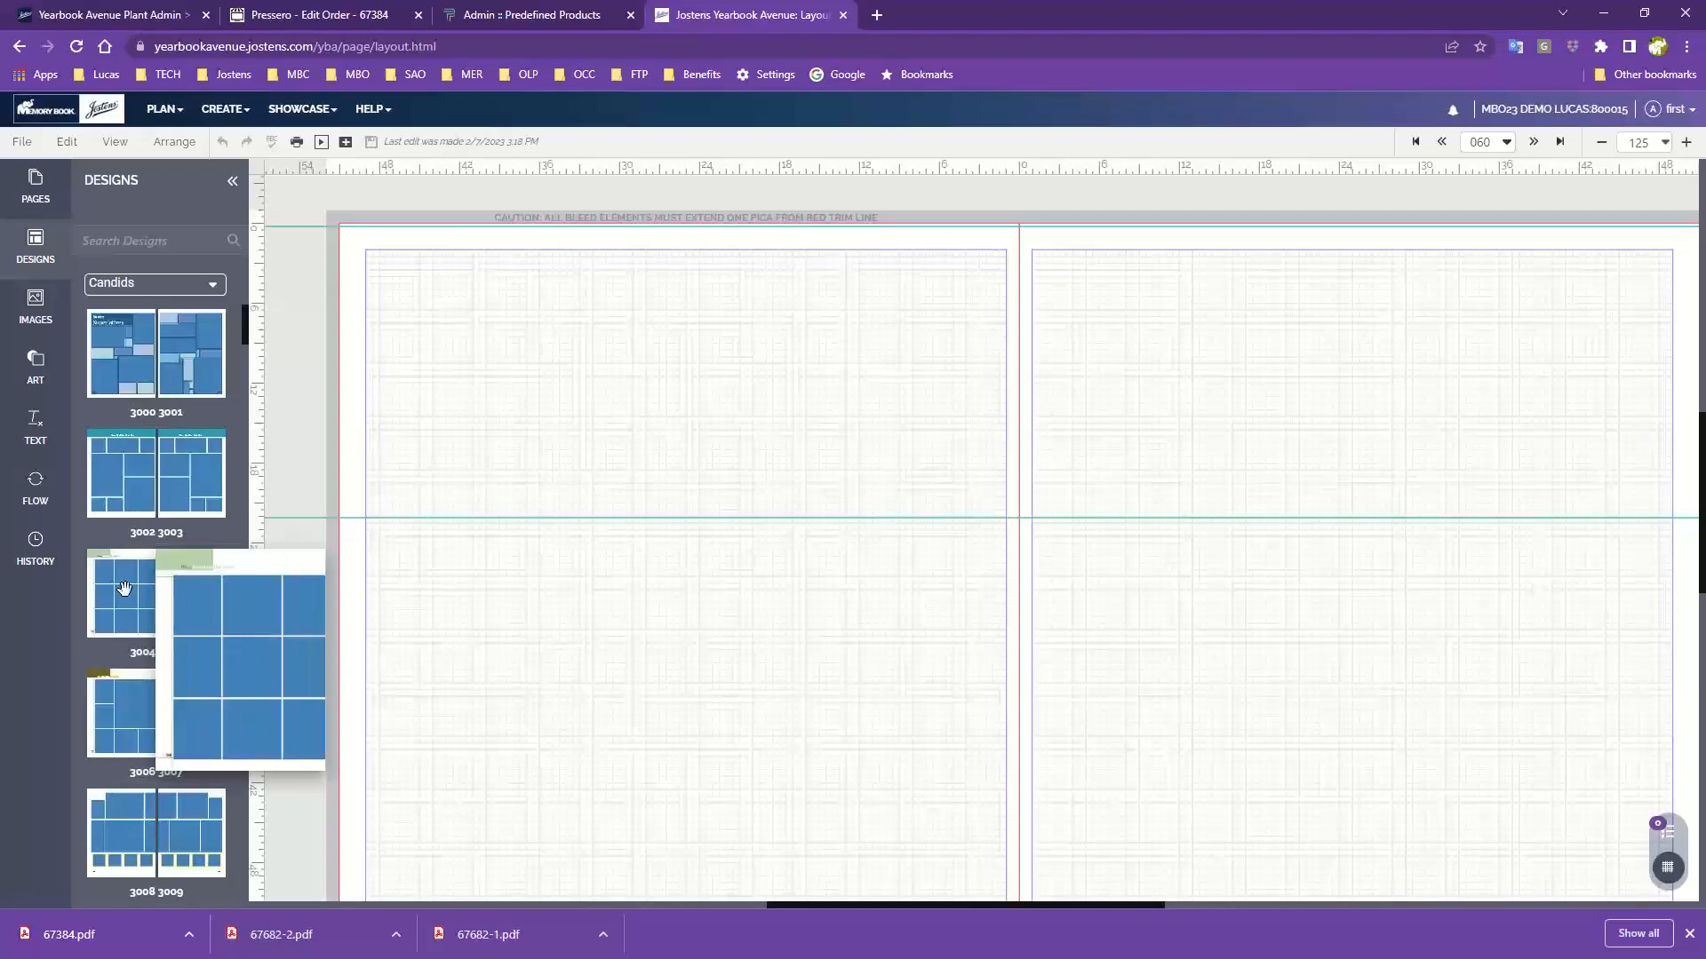
scroll(109, 594, "down", 5)
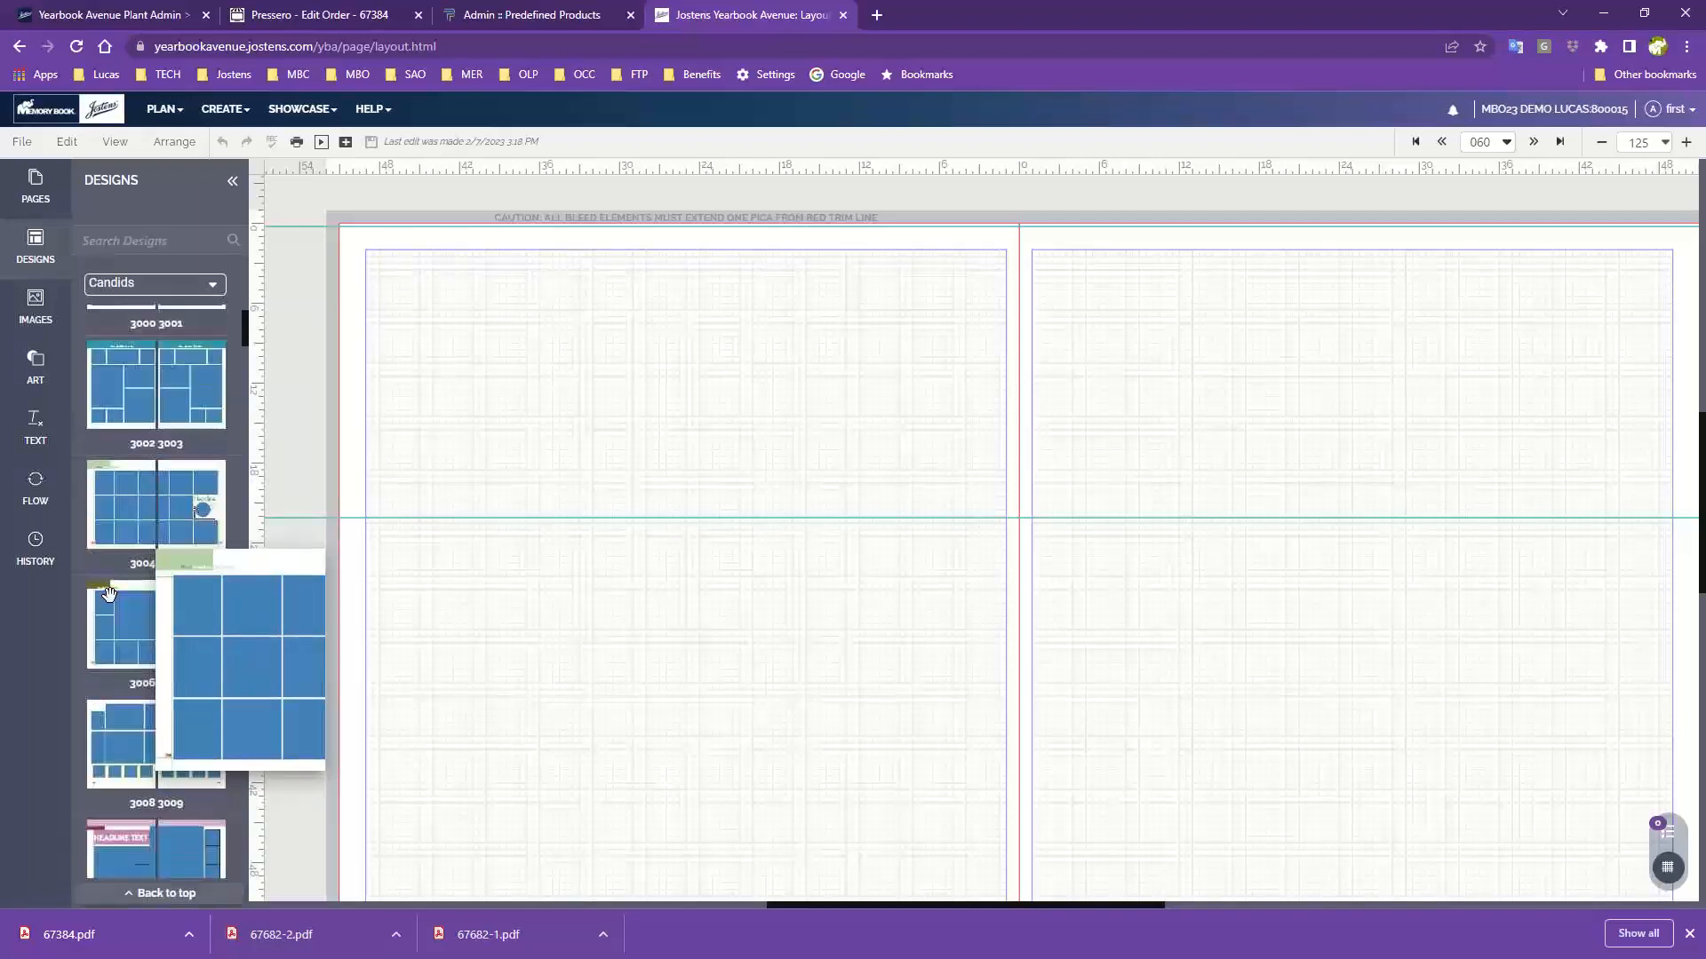
scroll(106, 595, "down", 3)
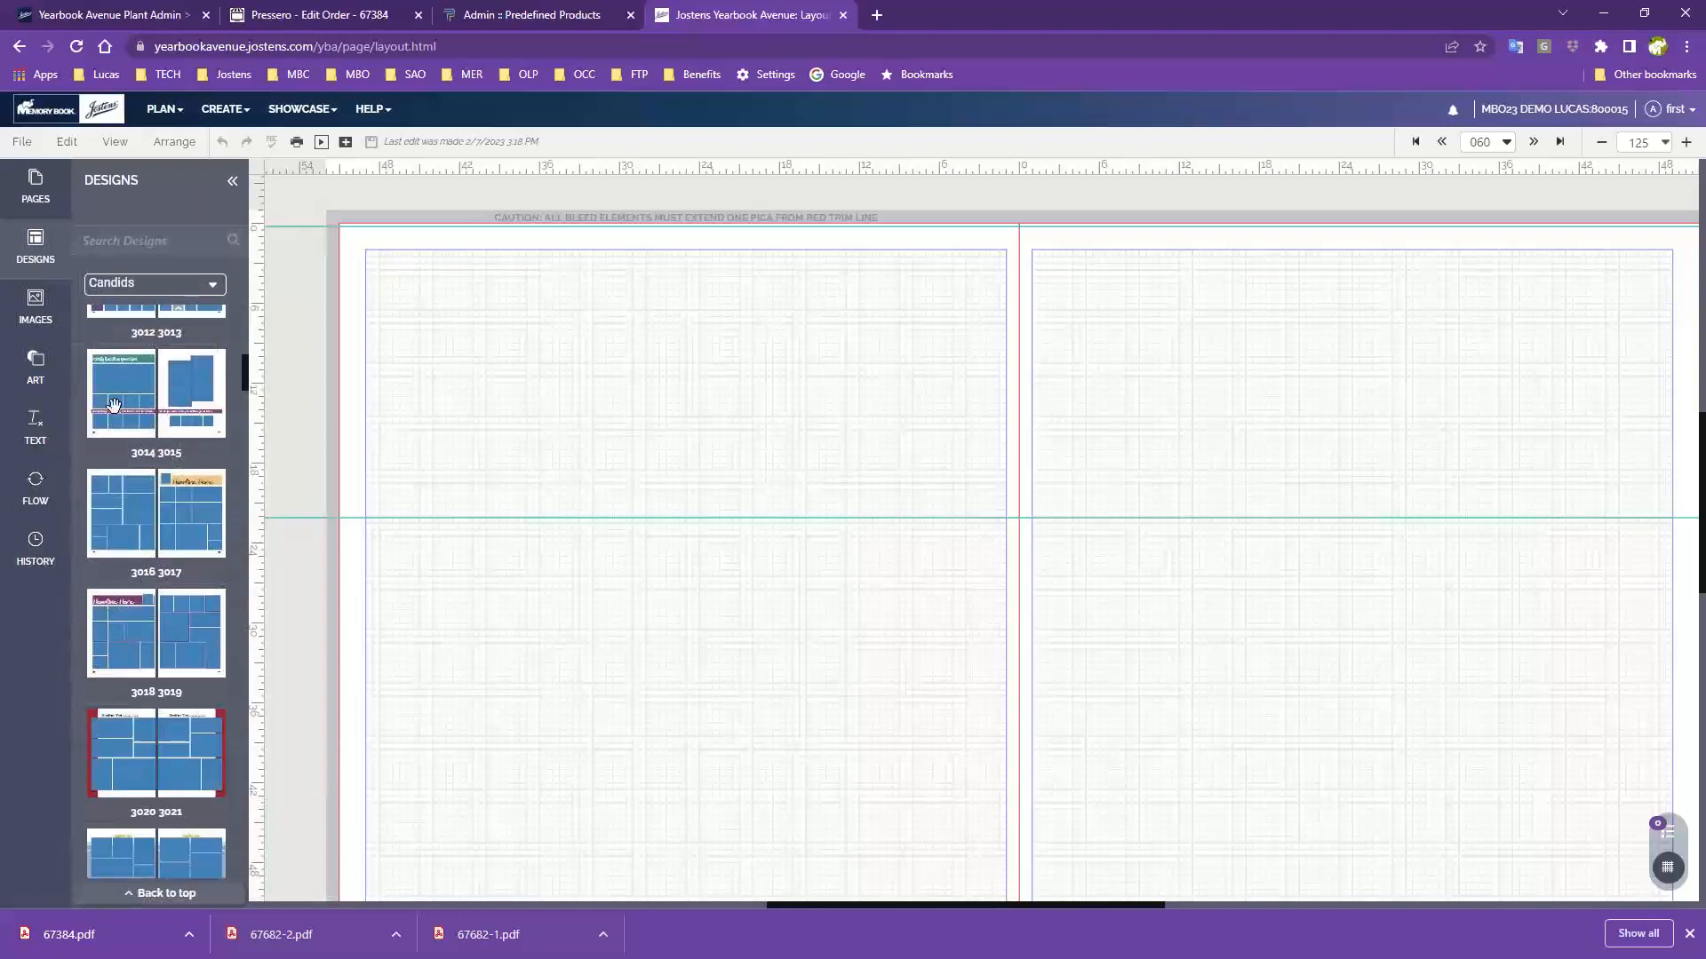
scroll(119, 663, "down", 4)
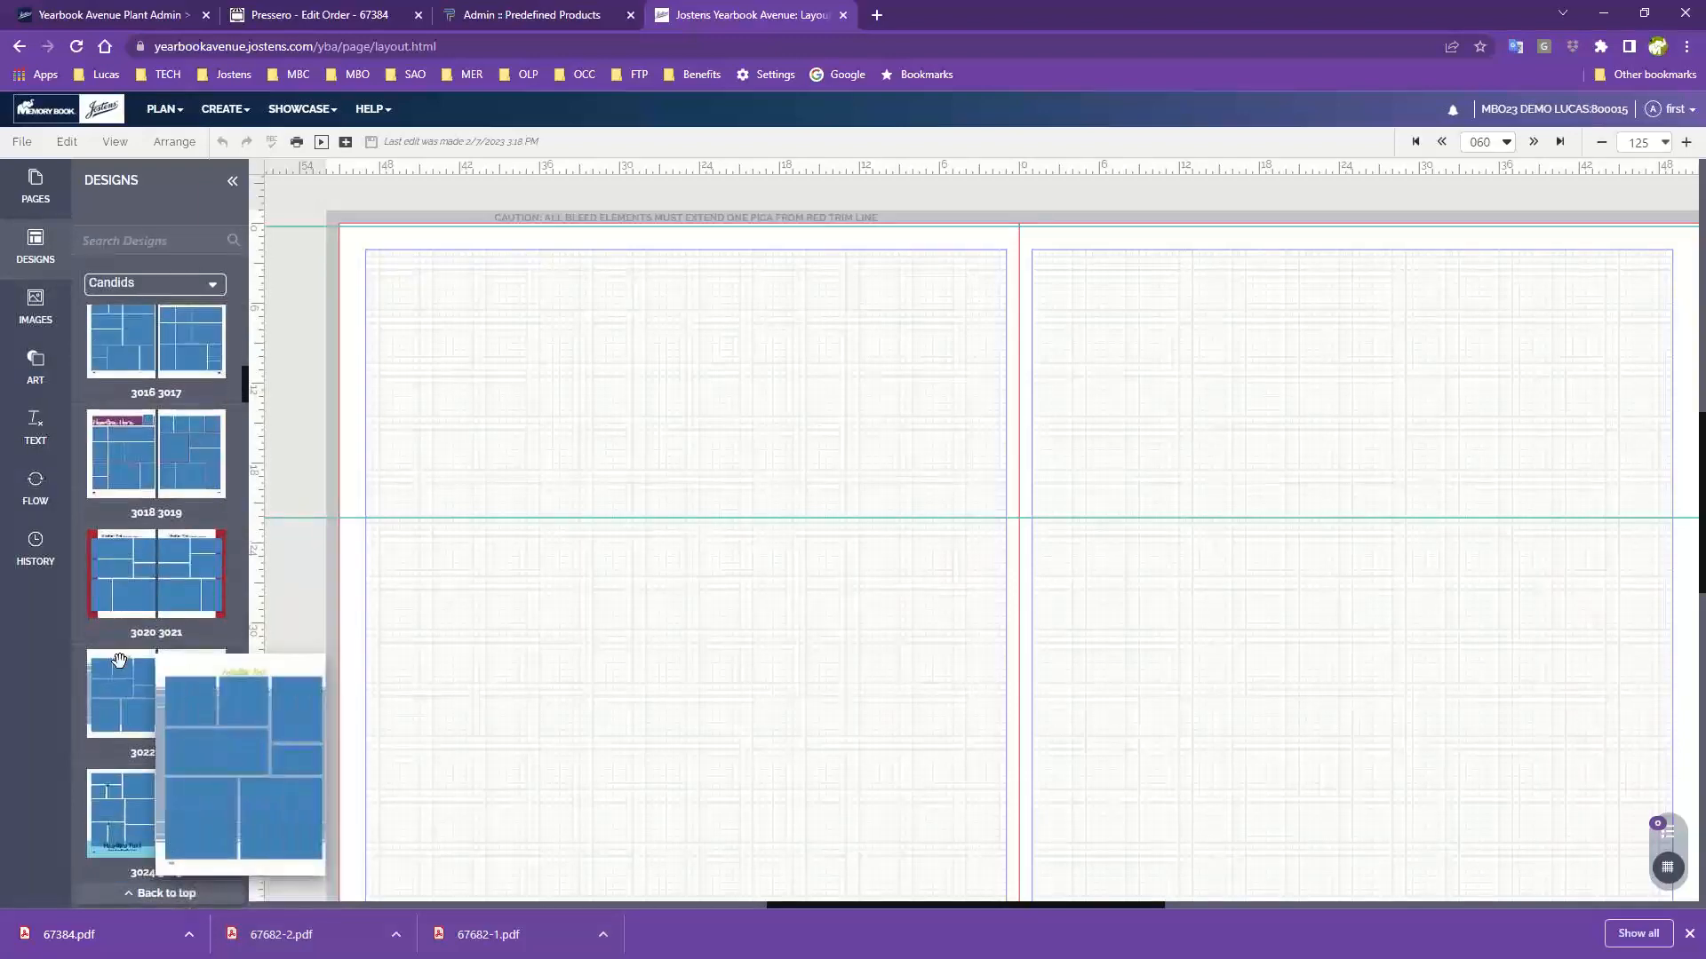
scroll(119, 663, "up", 2)
left_click_drag(120, 662, 582, 529)
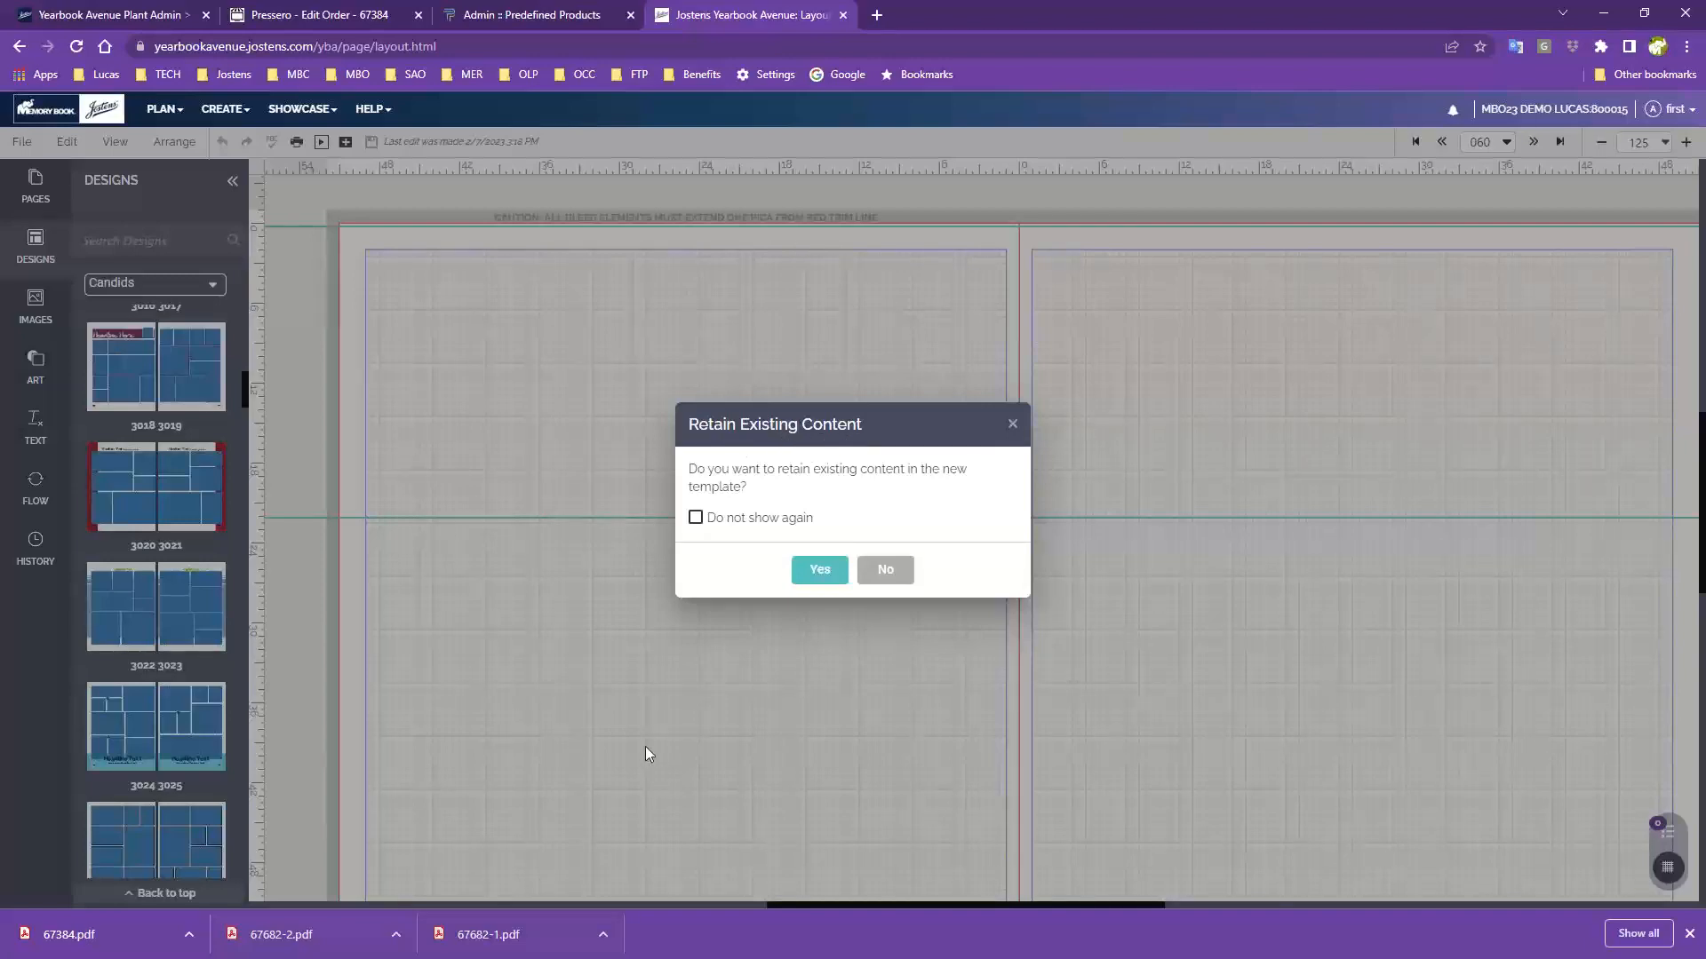
left_click(892, 575)
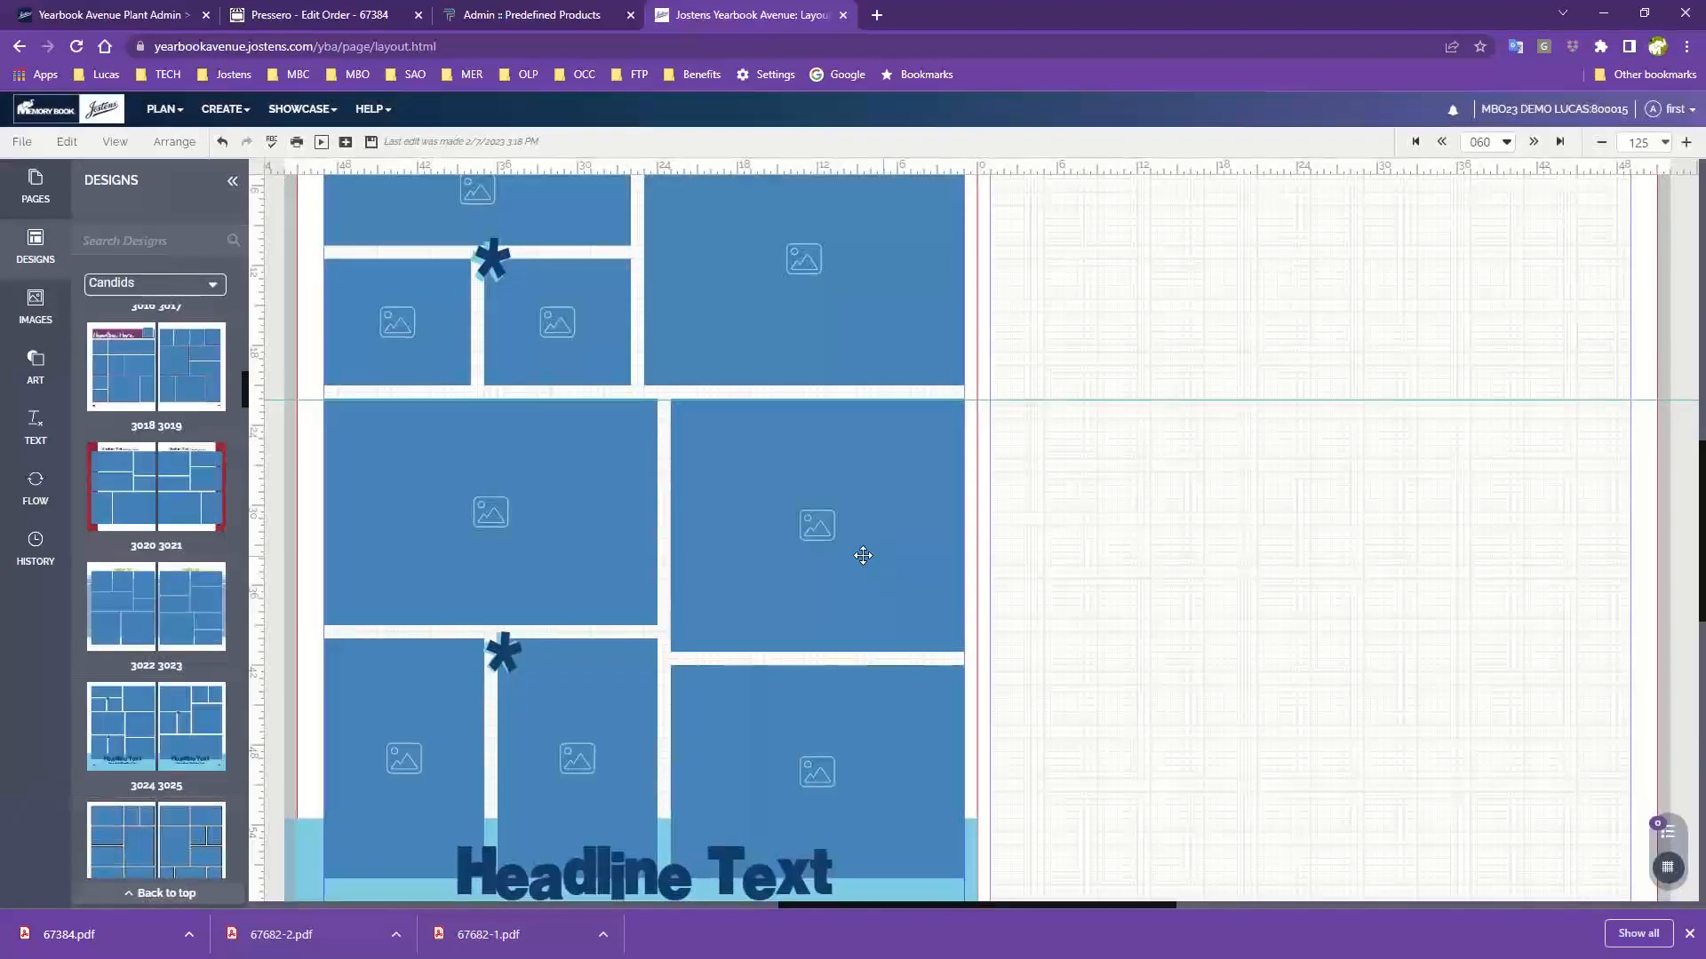
left_click_drag(209, 777, 751, 595)
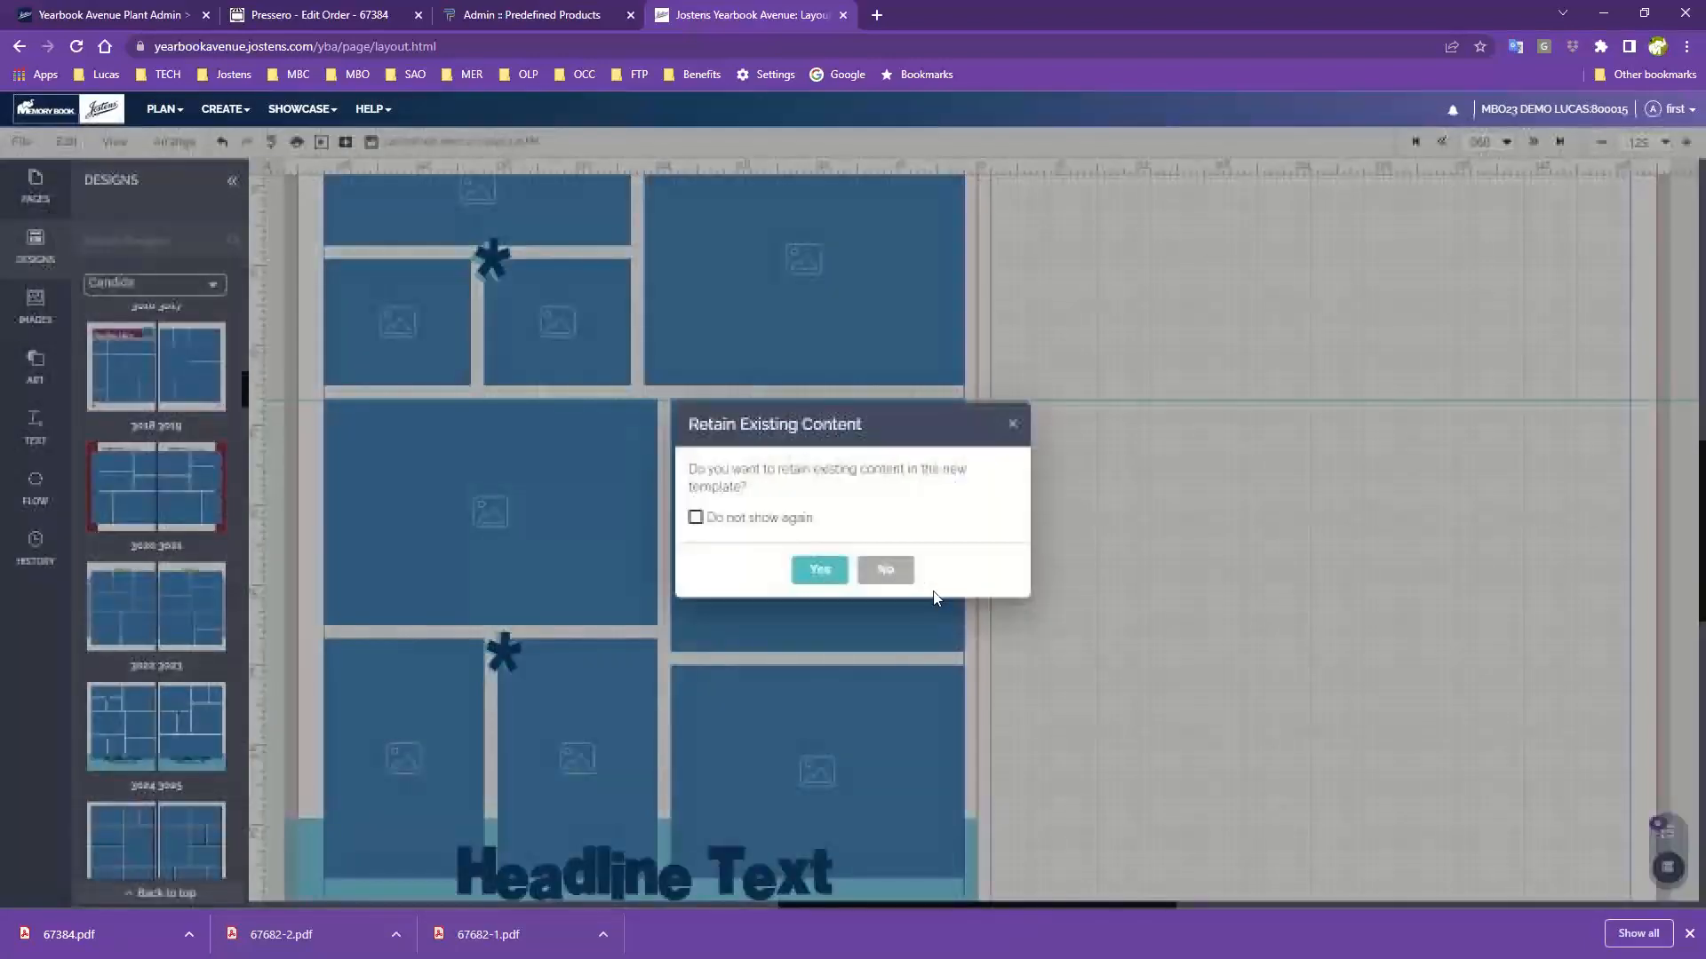
left_click(883, 565)
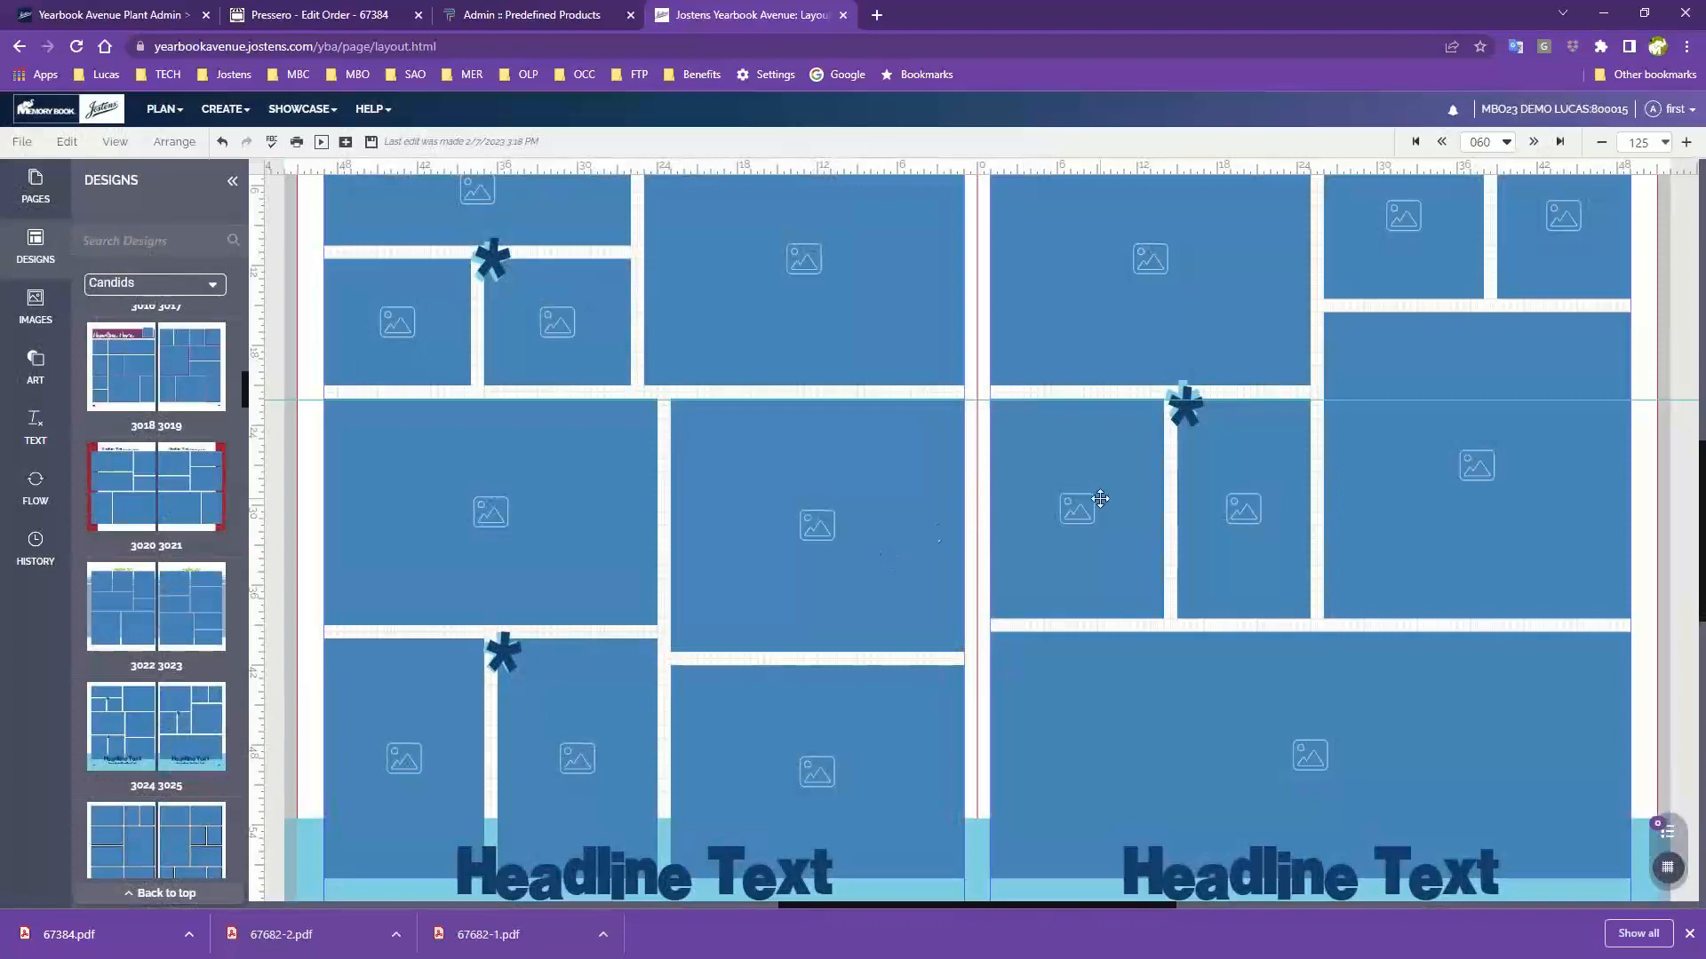
- Replace the layouts of pages 060 and 061 with Candids templates 3026 and 3027, without retaining existing content
scroll(176, 784, "down", 2)
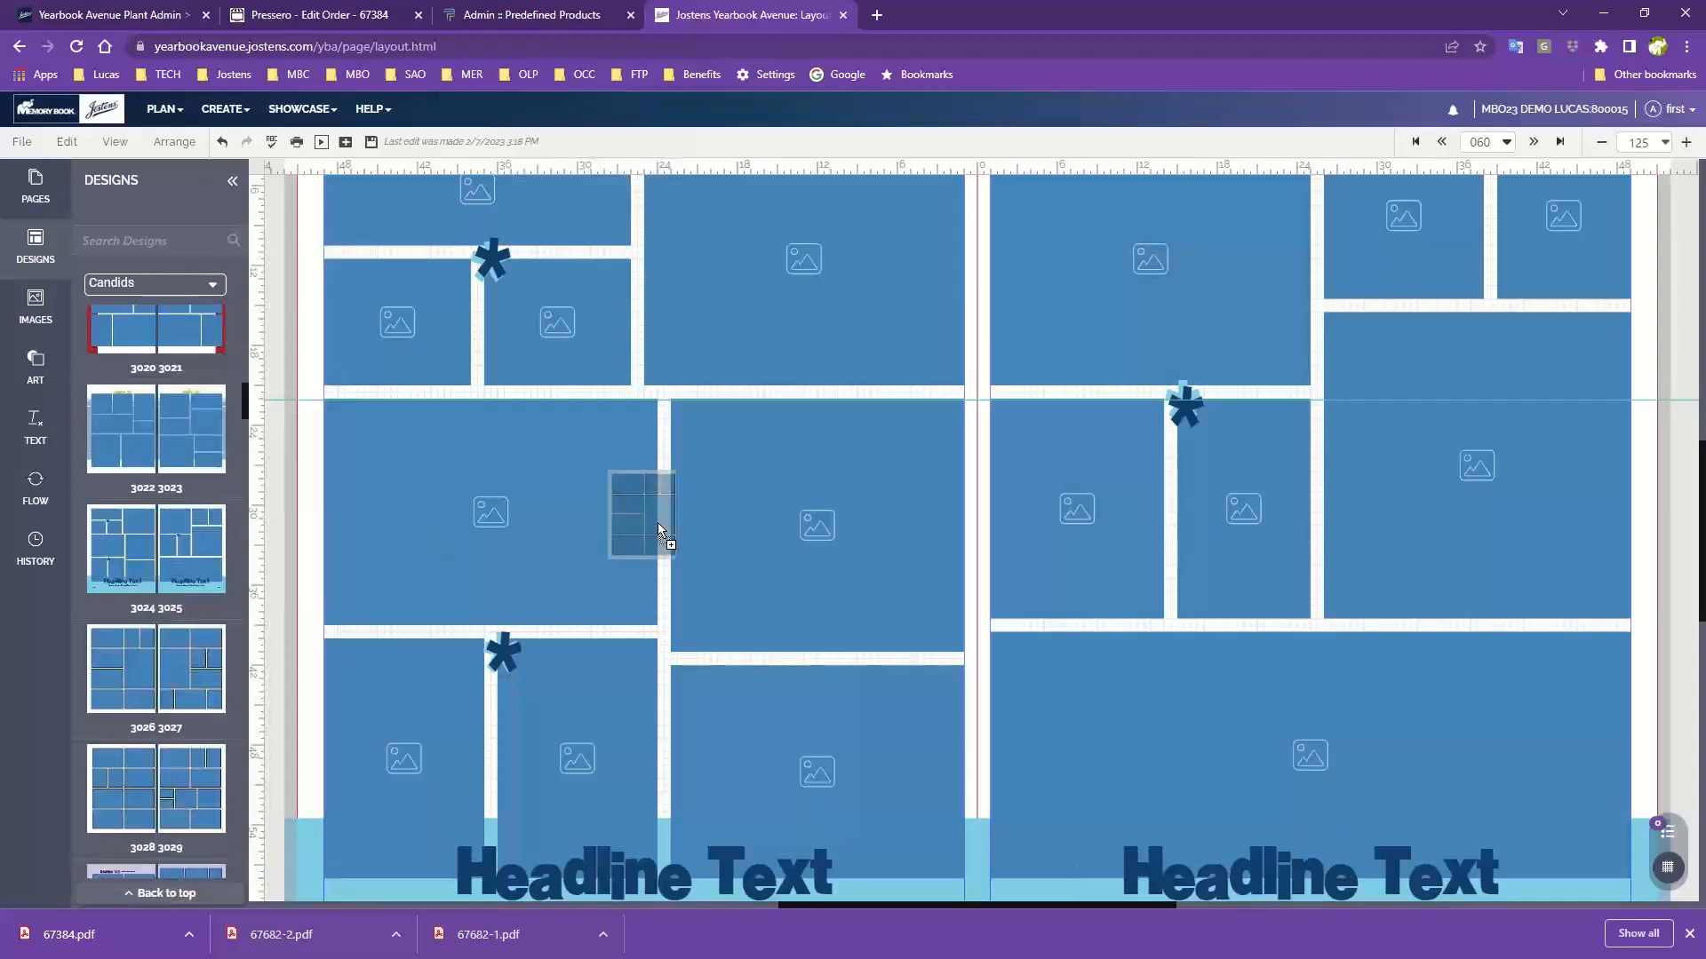
left_click_drag(657, 522, 658, 543)
left_click(883, 568)
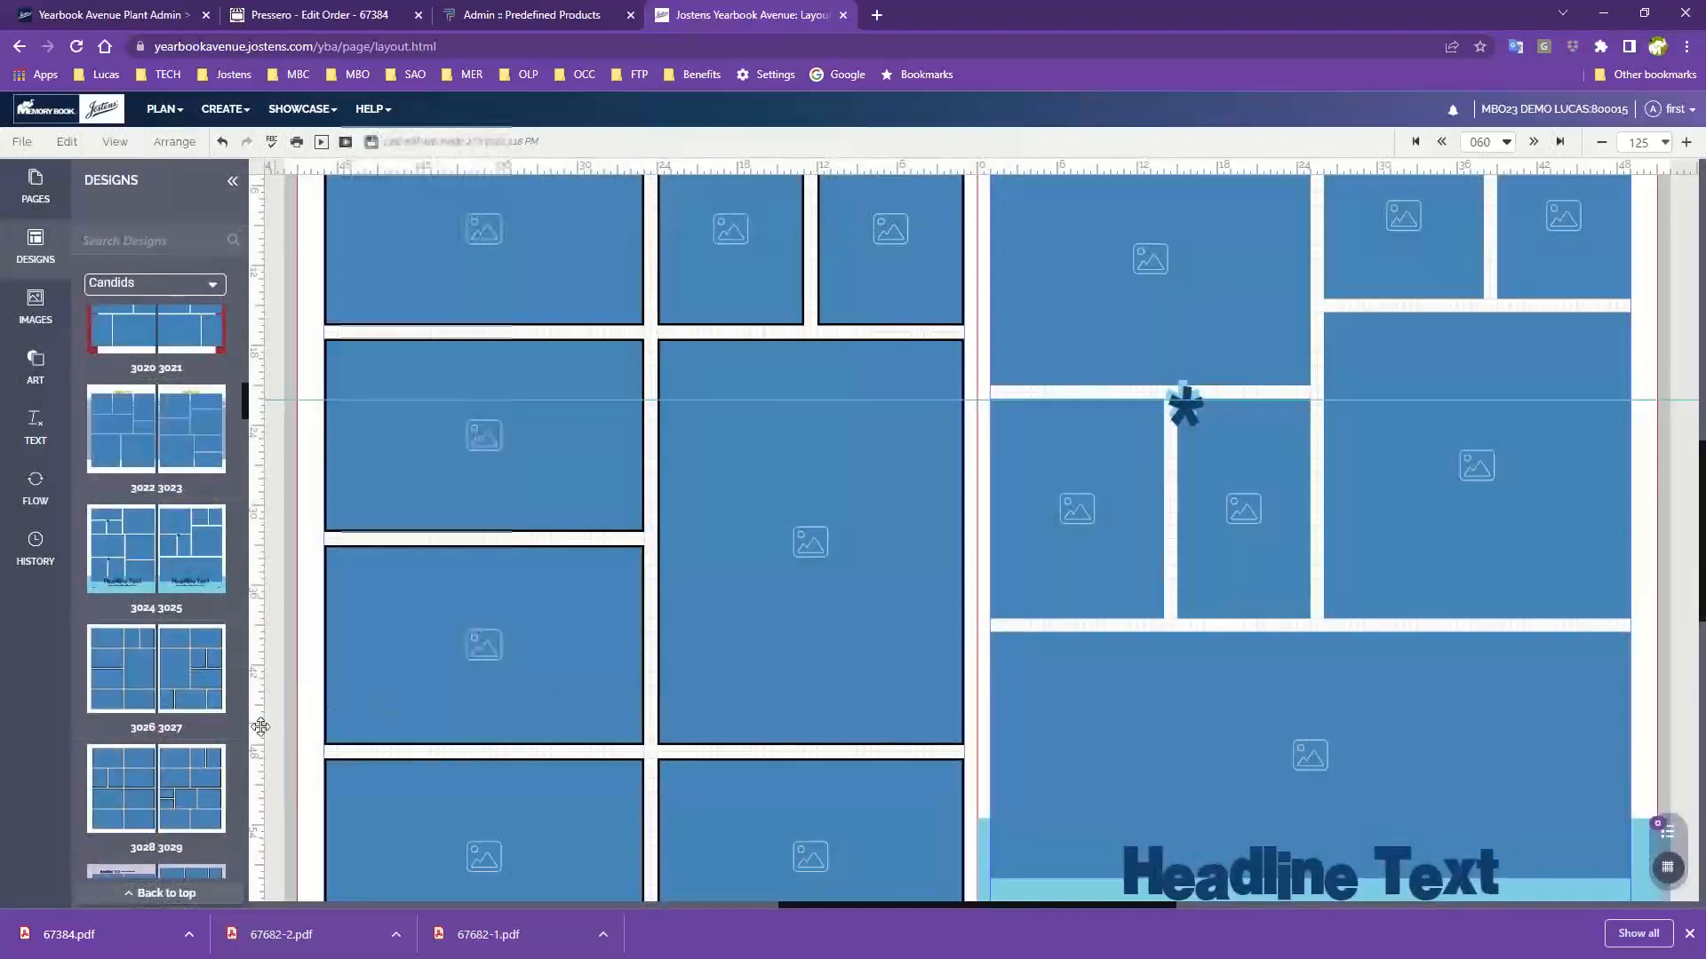
left_click_drag(191, 680, 1241, 617)
left_click(875, 582)
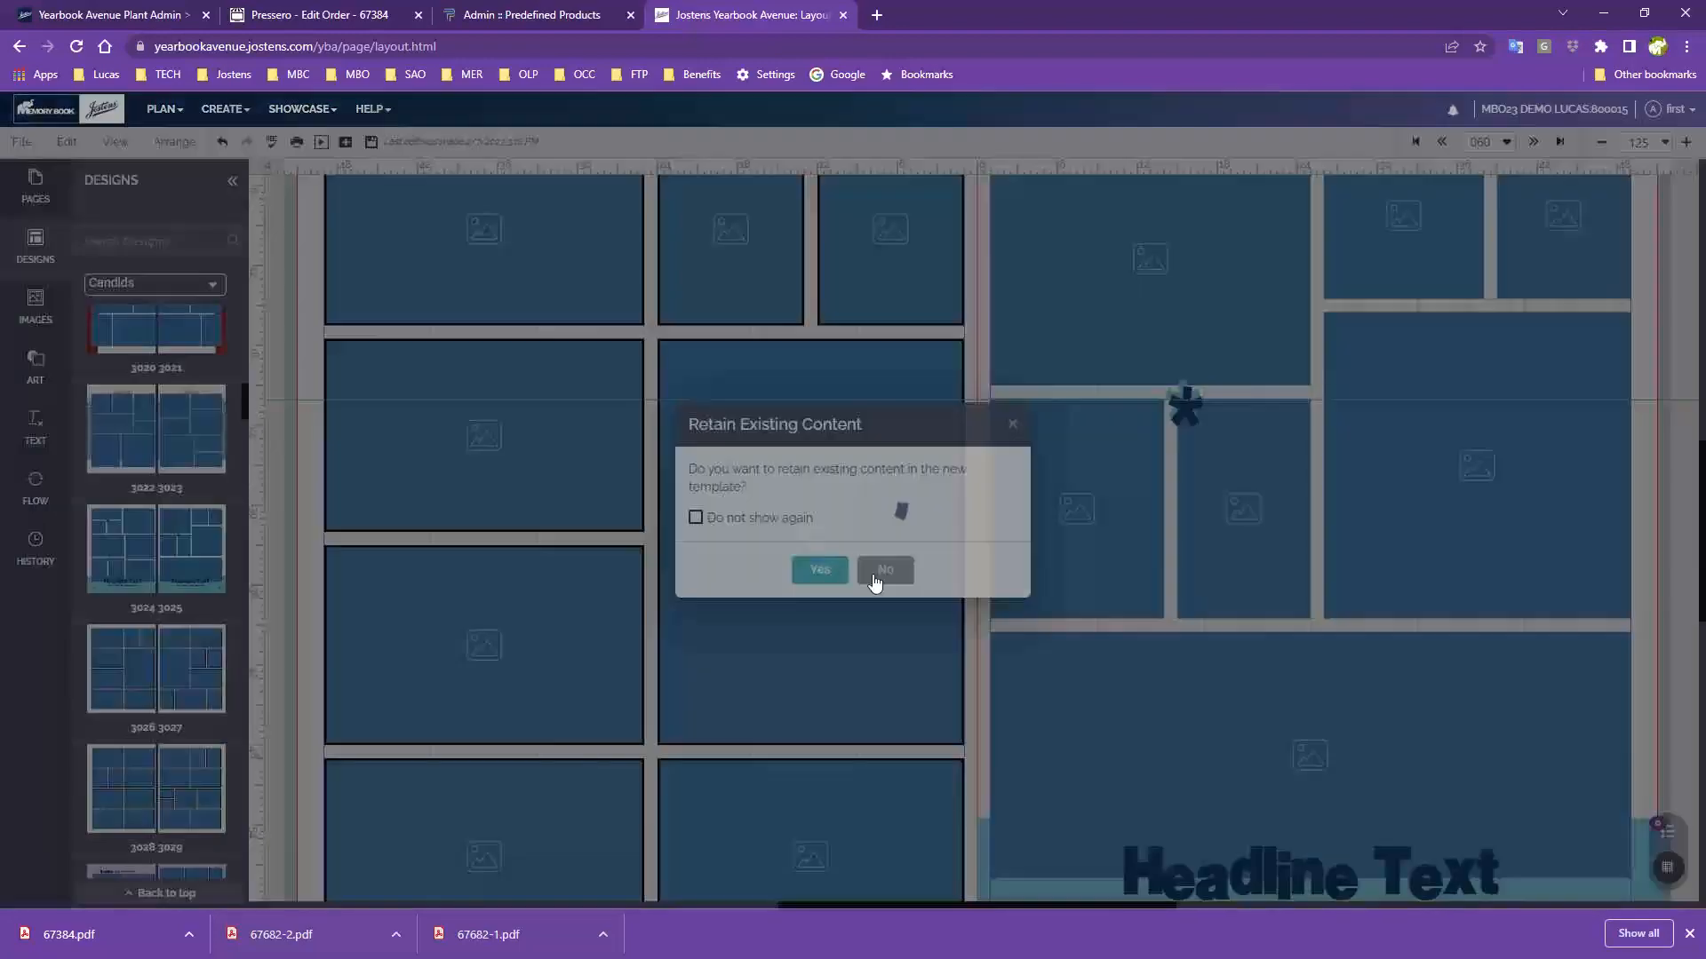
- Examine the whole spread of pages 060 and 061 and browse the further Candids templates in the designs library
scroll(1313, 698, "up", 3)
scroll(1314, 701, "down", 4)
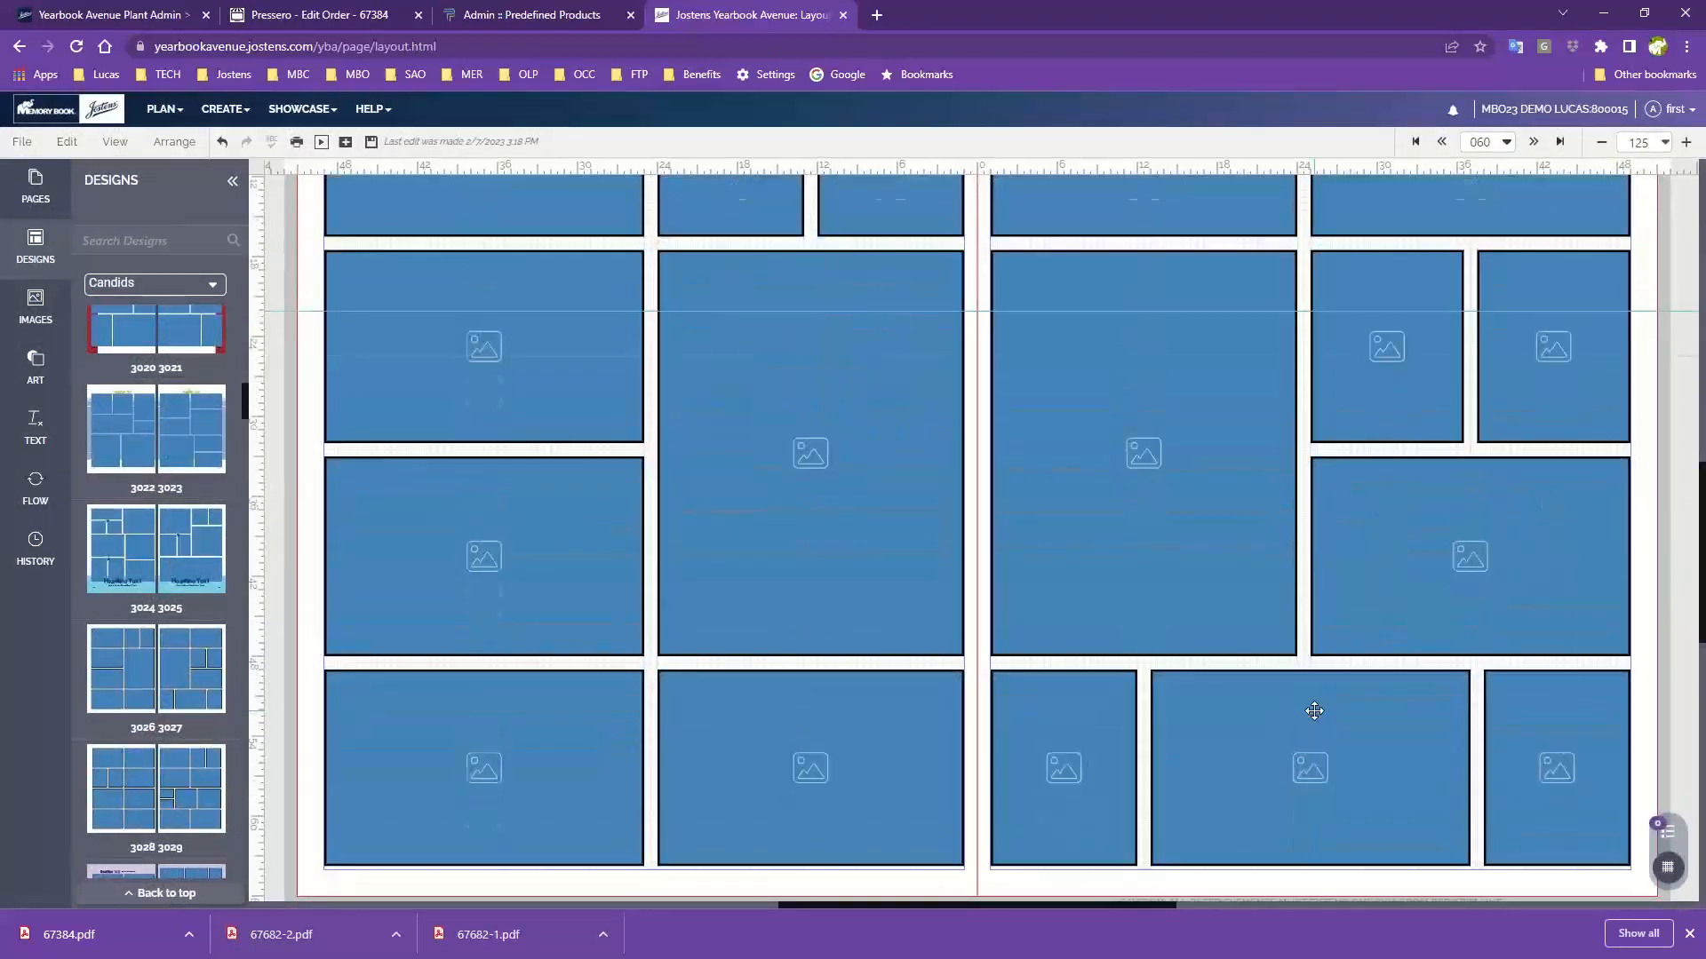
scroll(1313, 711, "up", 1)
key("ctrl+minus")
key("ctrl+minus")
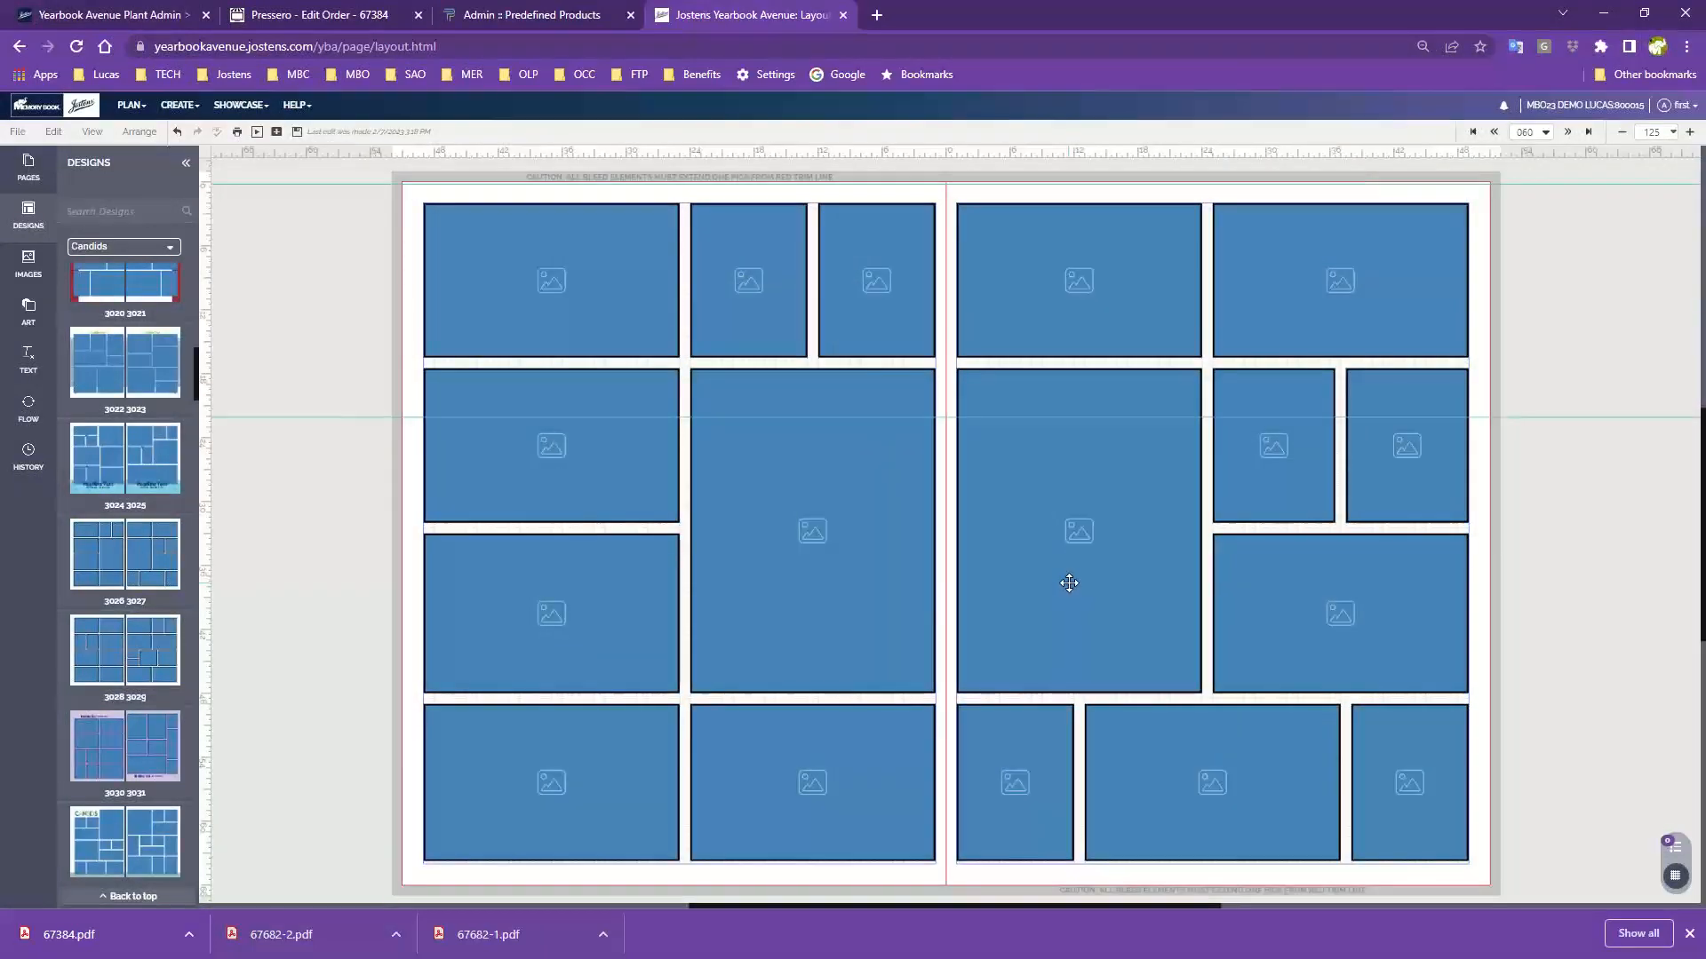
scroll(247, 599, "down", 1)
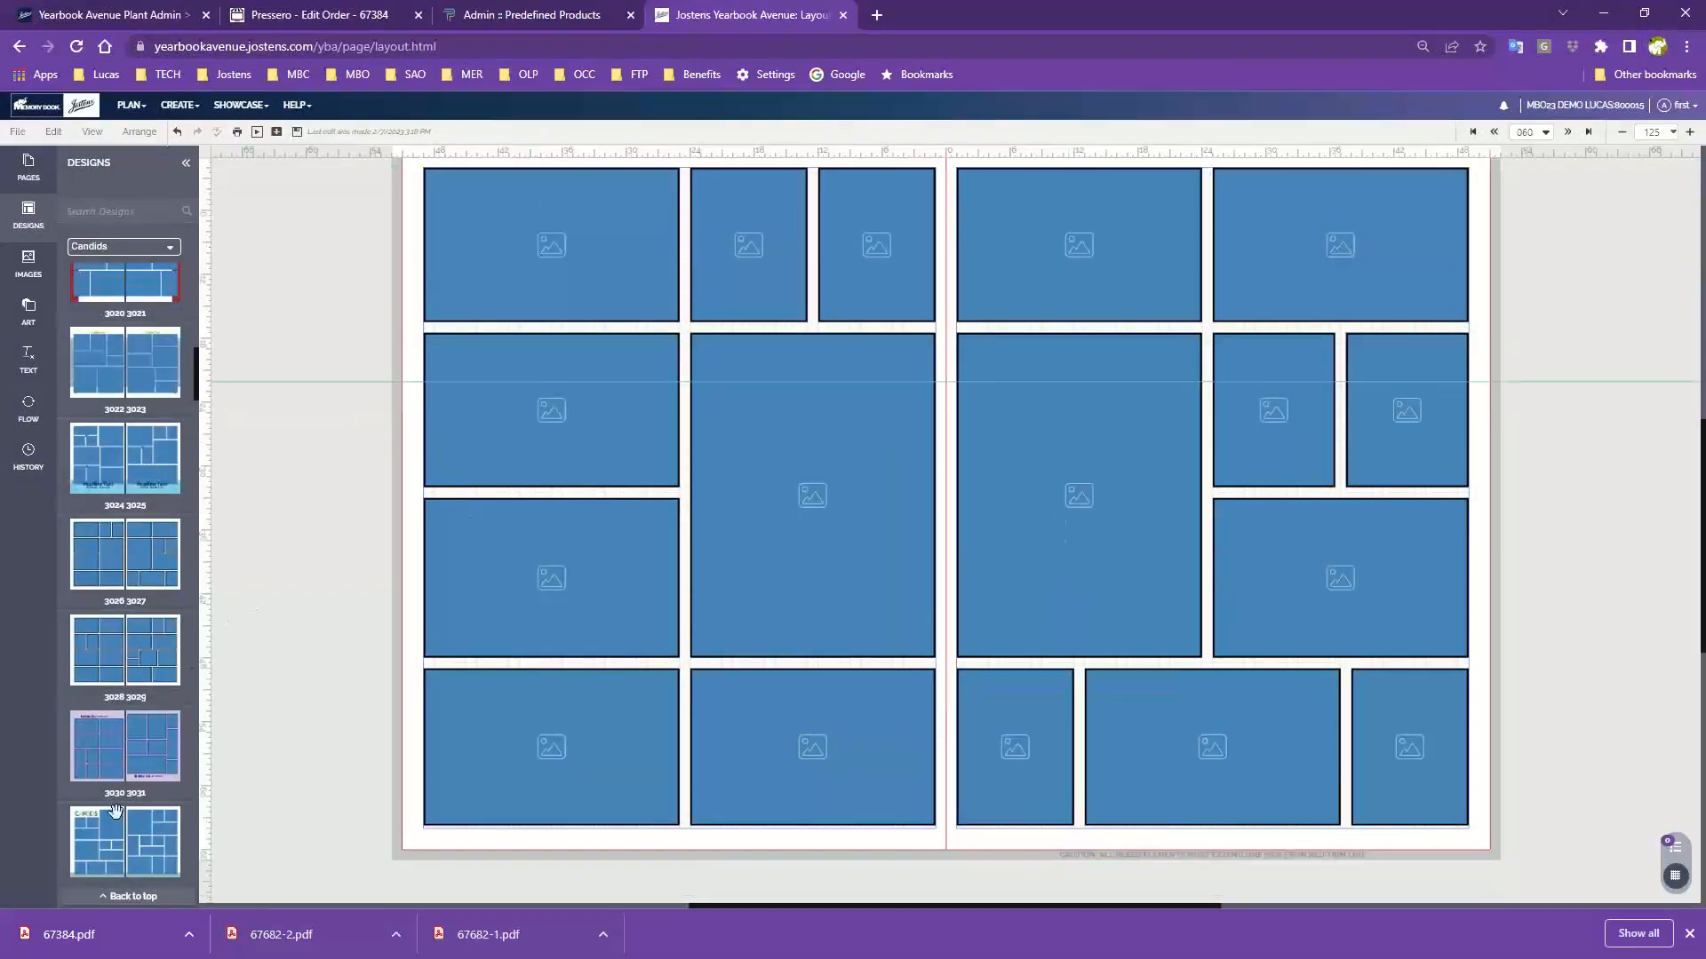
scroll(116, 813, "down", 3)
scroll(119, 811, "down", 3)
mouse_move(118, 808)
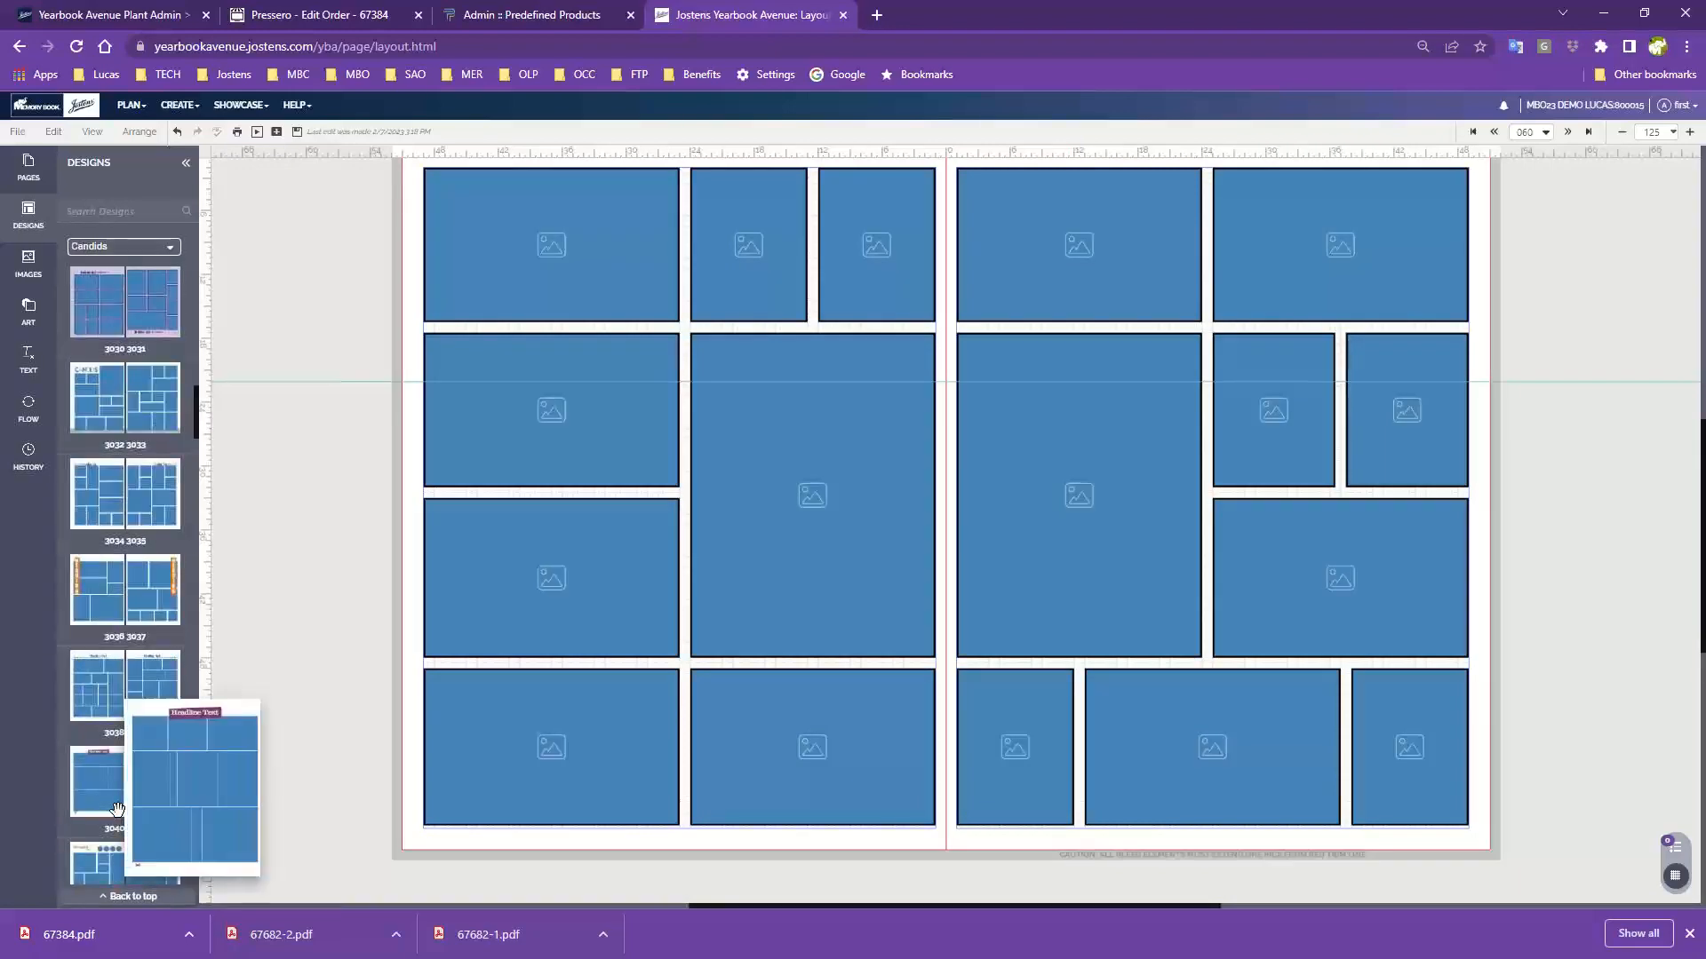
scroll(117, 809, "down", 3)
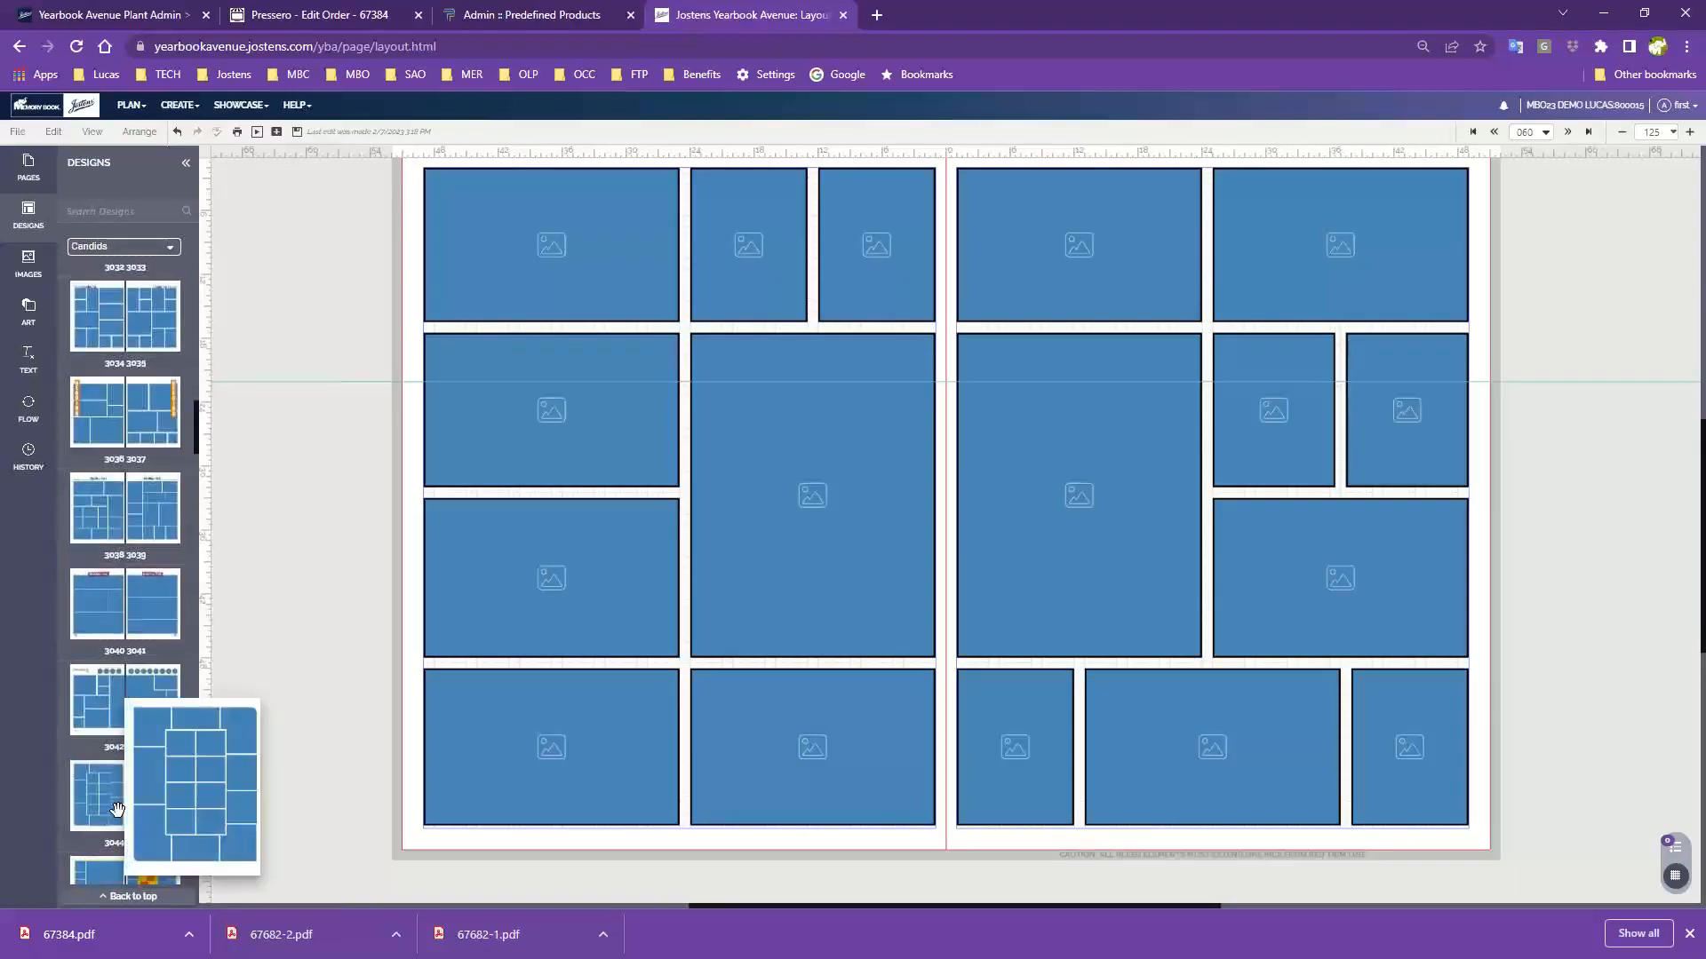
scroll(117, 809, "down", 2)
scroll(116, 807, "down", 1)
scroll(594, 559, "up", 2)
scroll(590, 562, "down", 1)
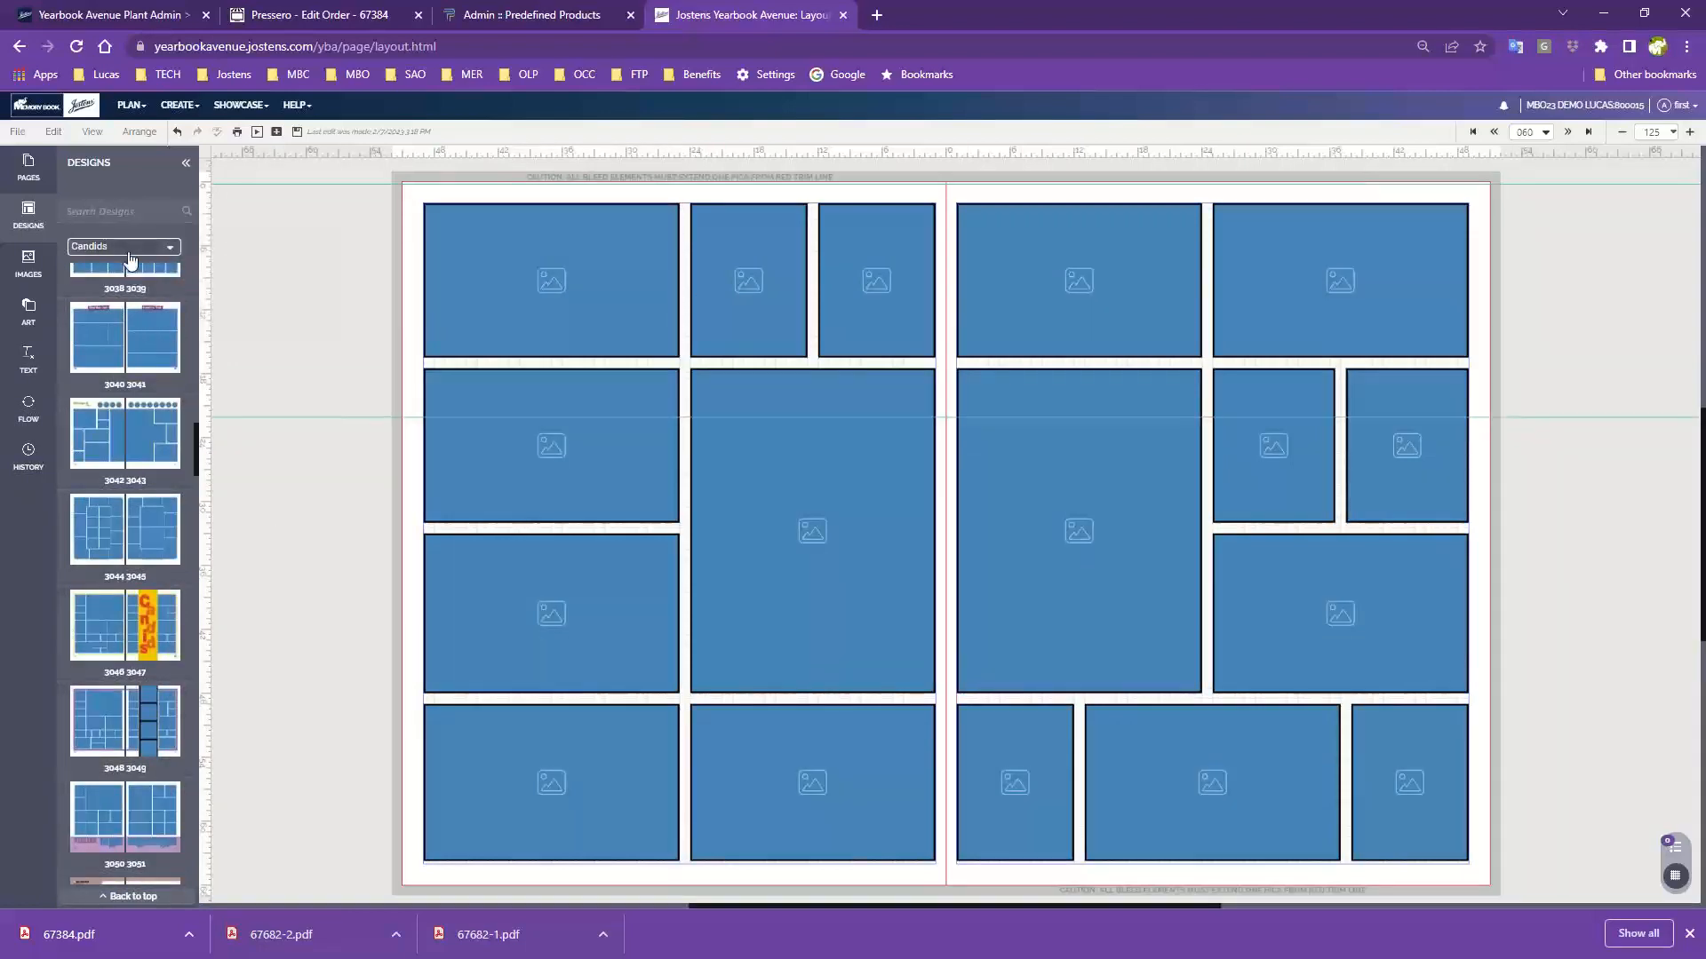
- Apply Clubs & Organizations template 4028 to page 060 and template 4029 to page 061, without retaining existing content
left_click(134, 246)
left_click(115, 330)
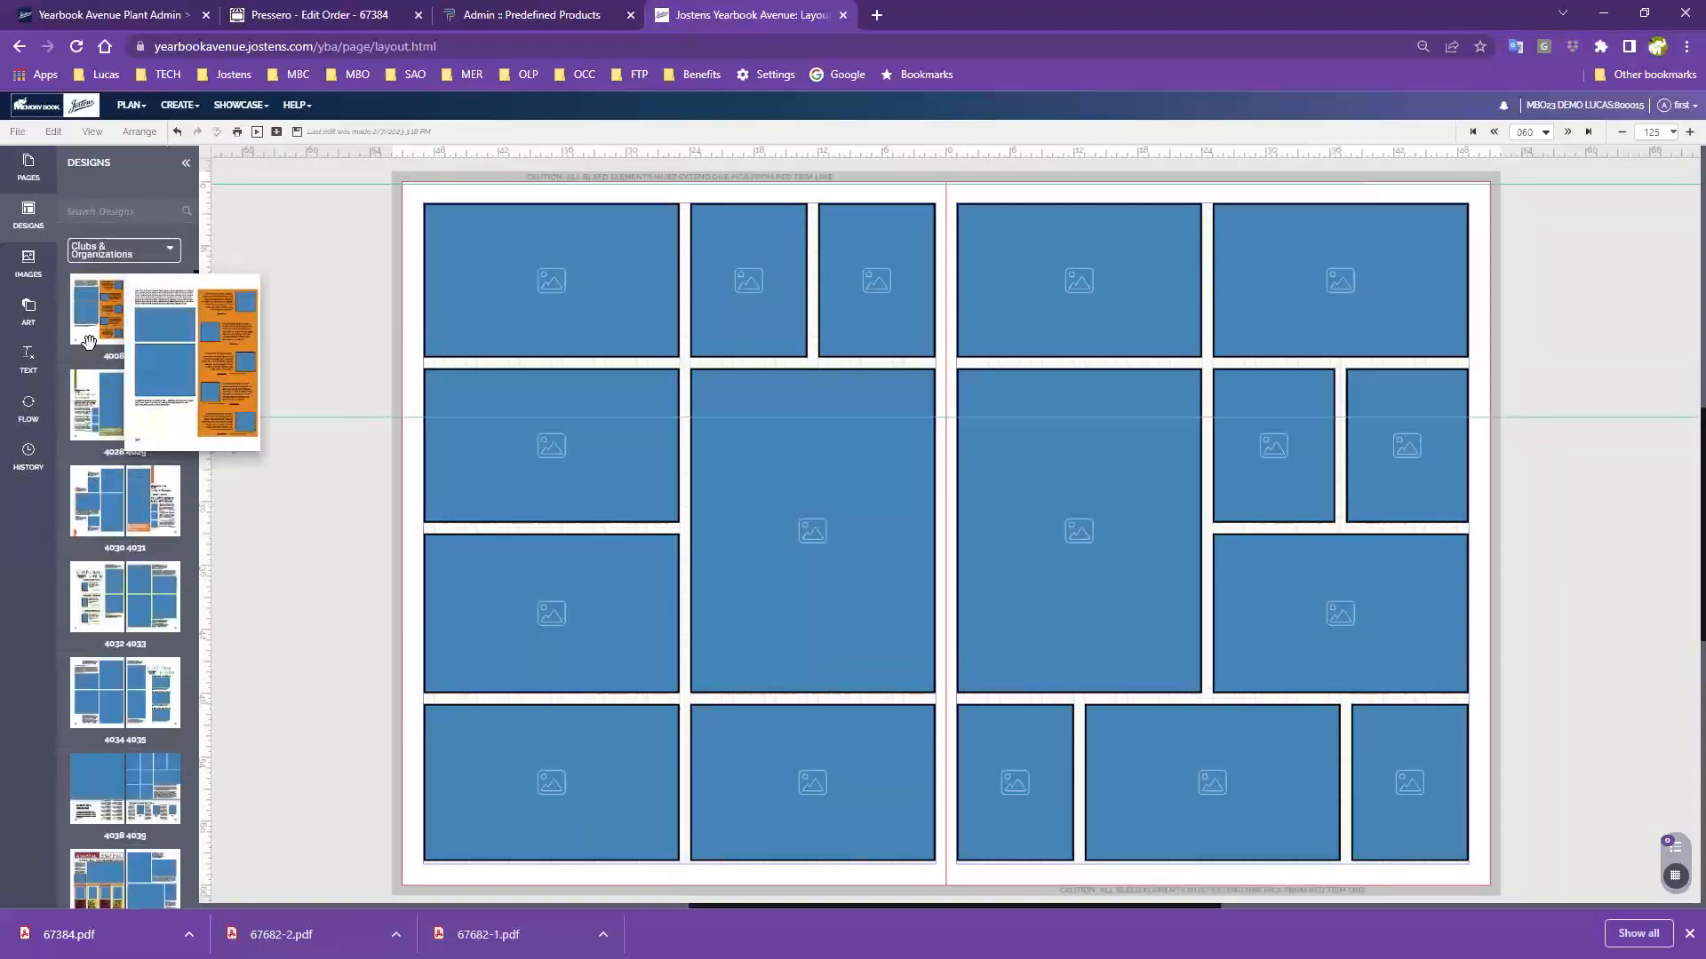
left_click_drag(90, 423, 632, 494)
left_click(878, 556)
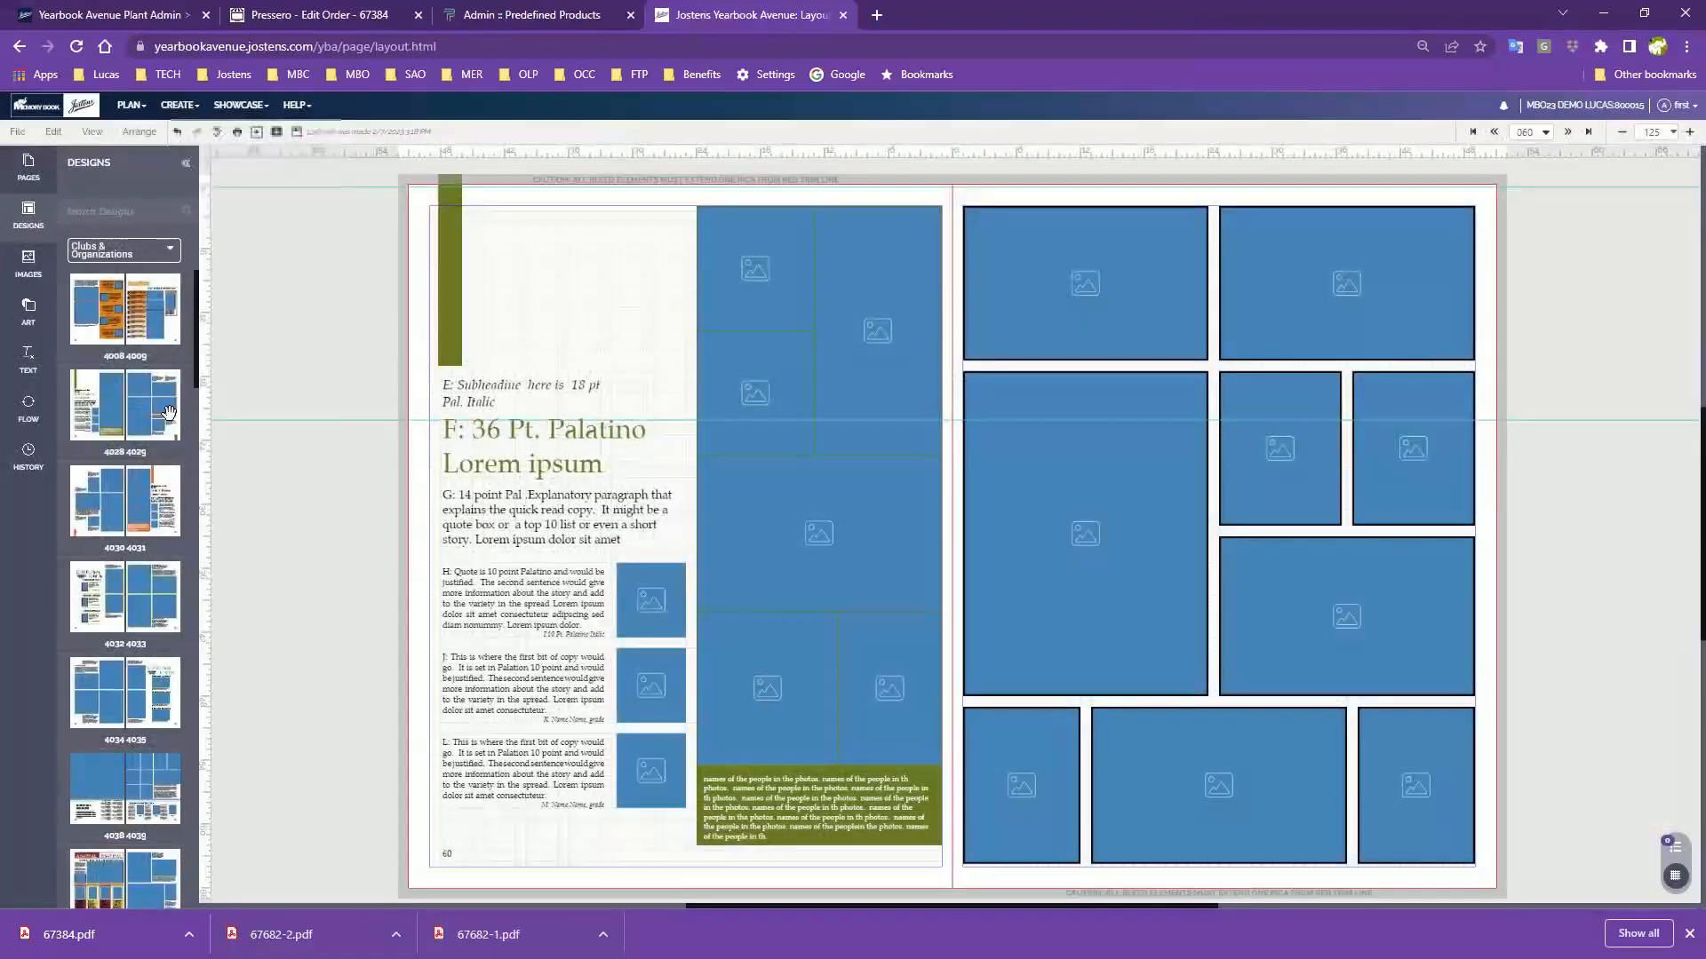
left_click_drag(164, 413, 1175, 531)
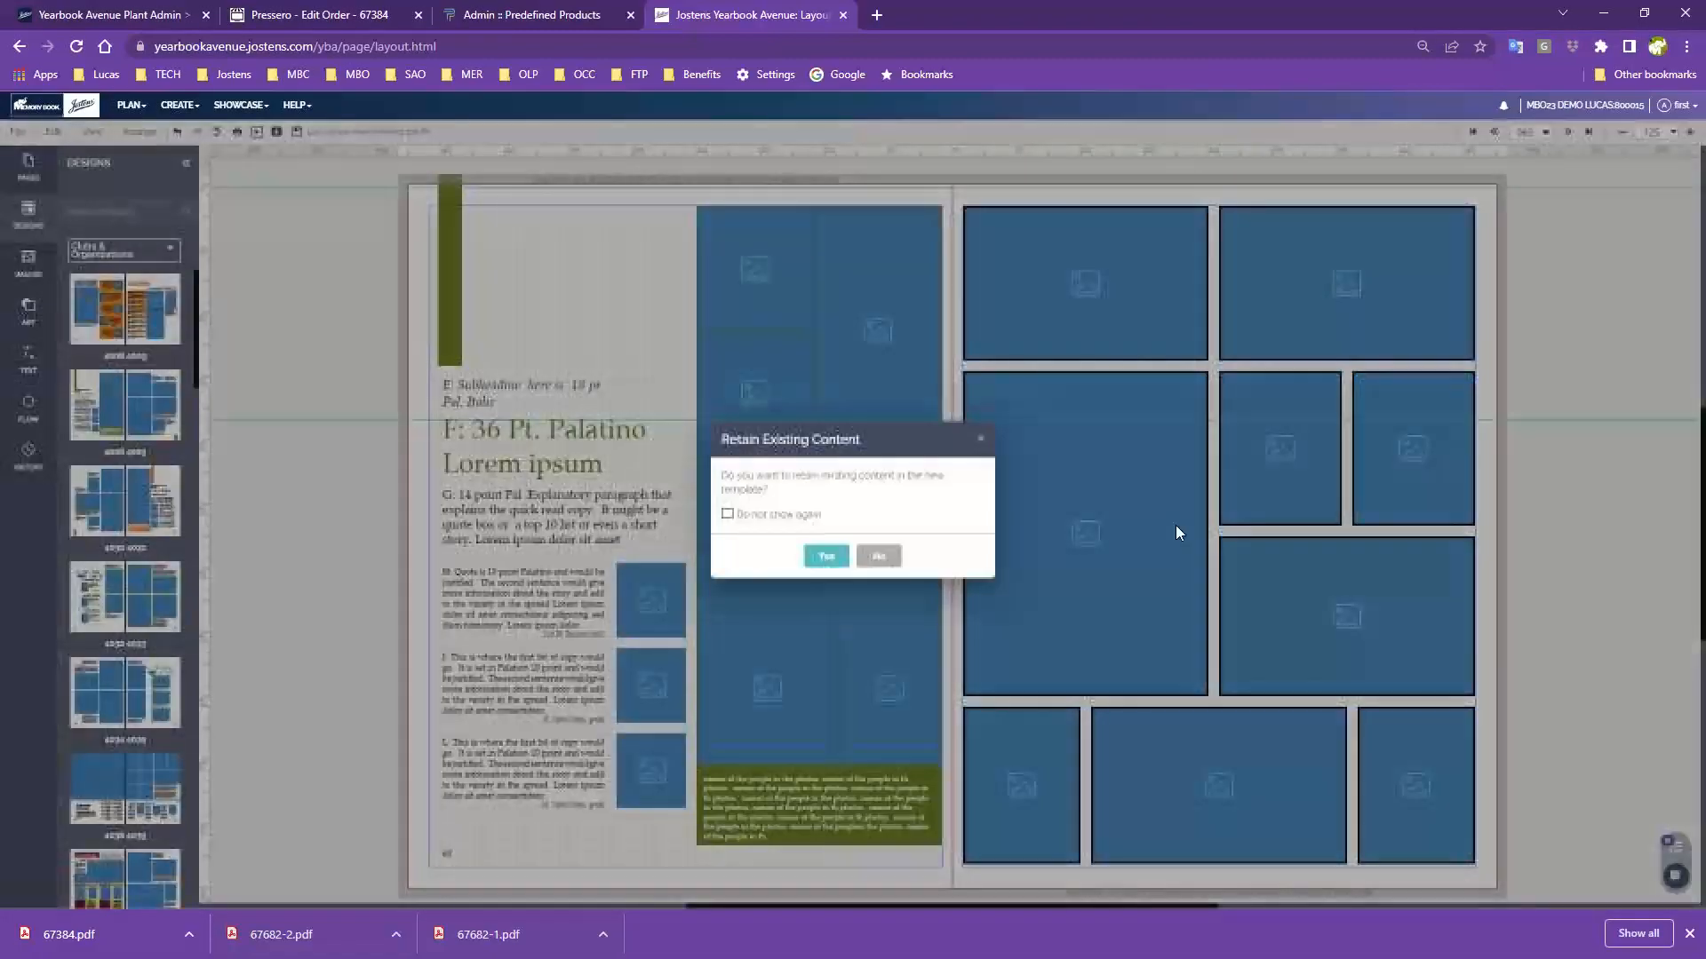
left_click(878, 556)
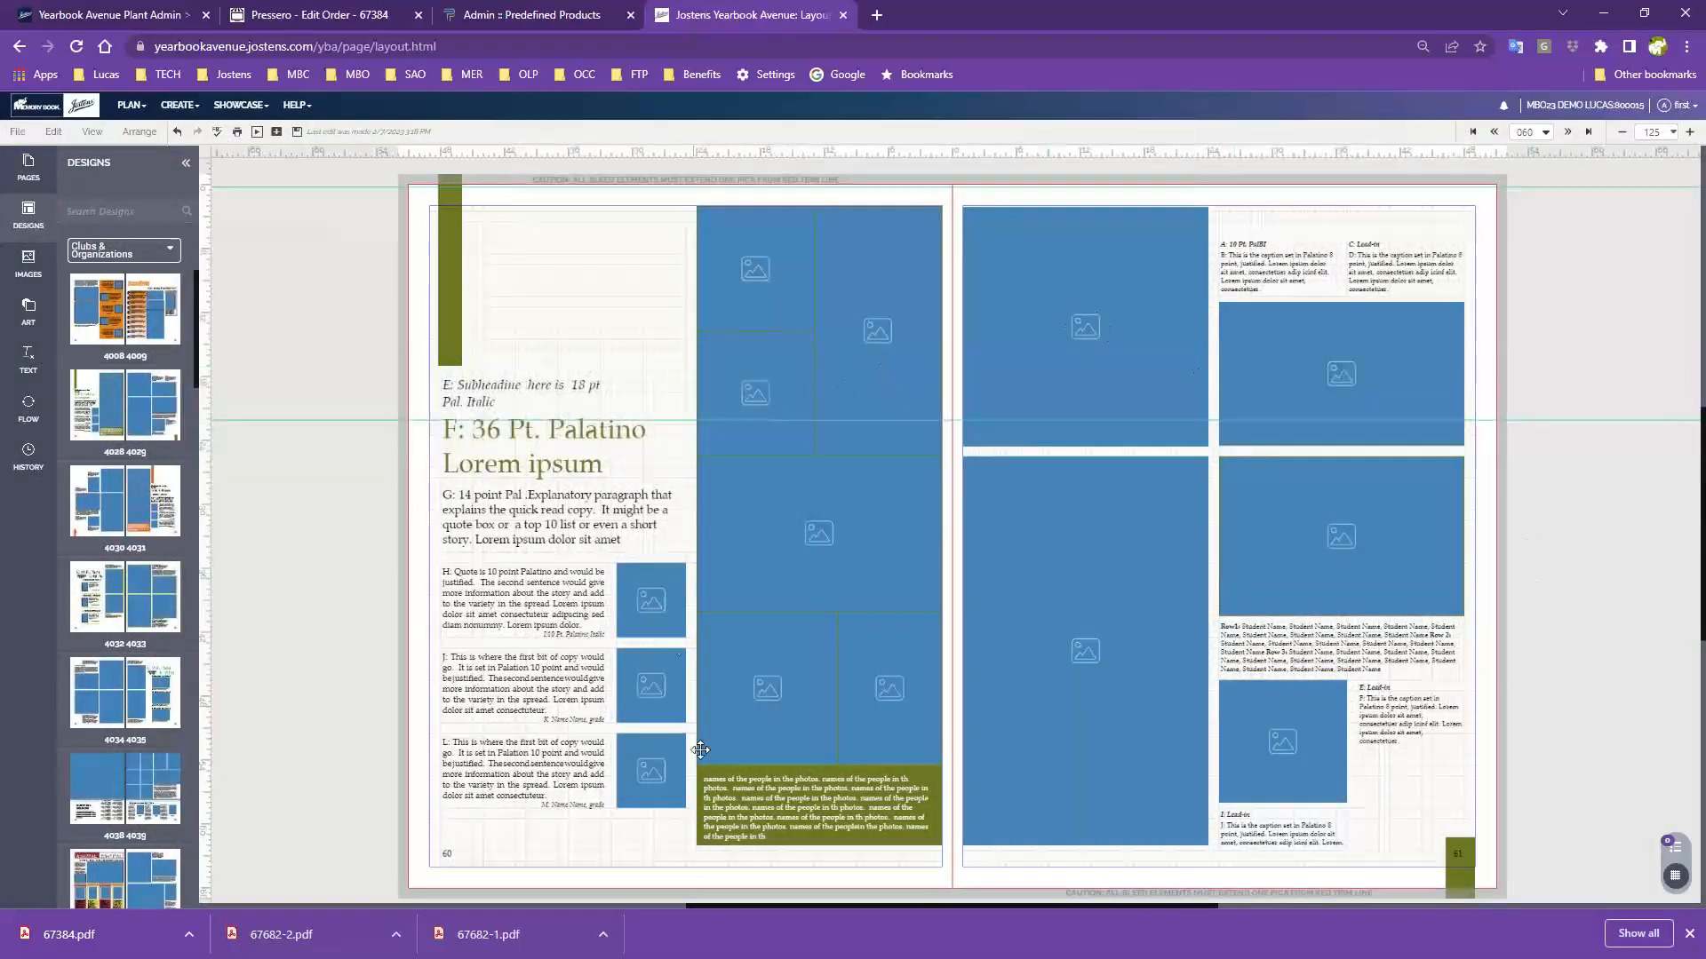
- Replace page 060's layout with Clubs & Organizations template 5006 and then template 5010, without retaining existing content
scroll(125, 711, "down", 10)
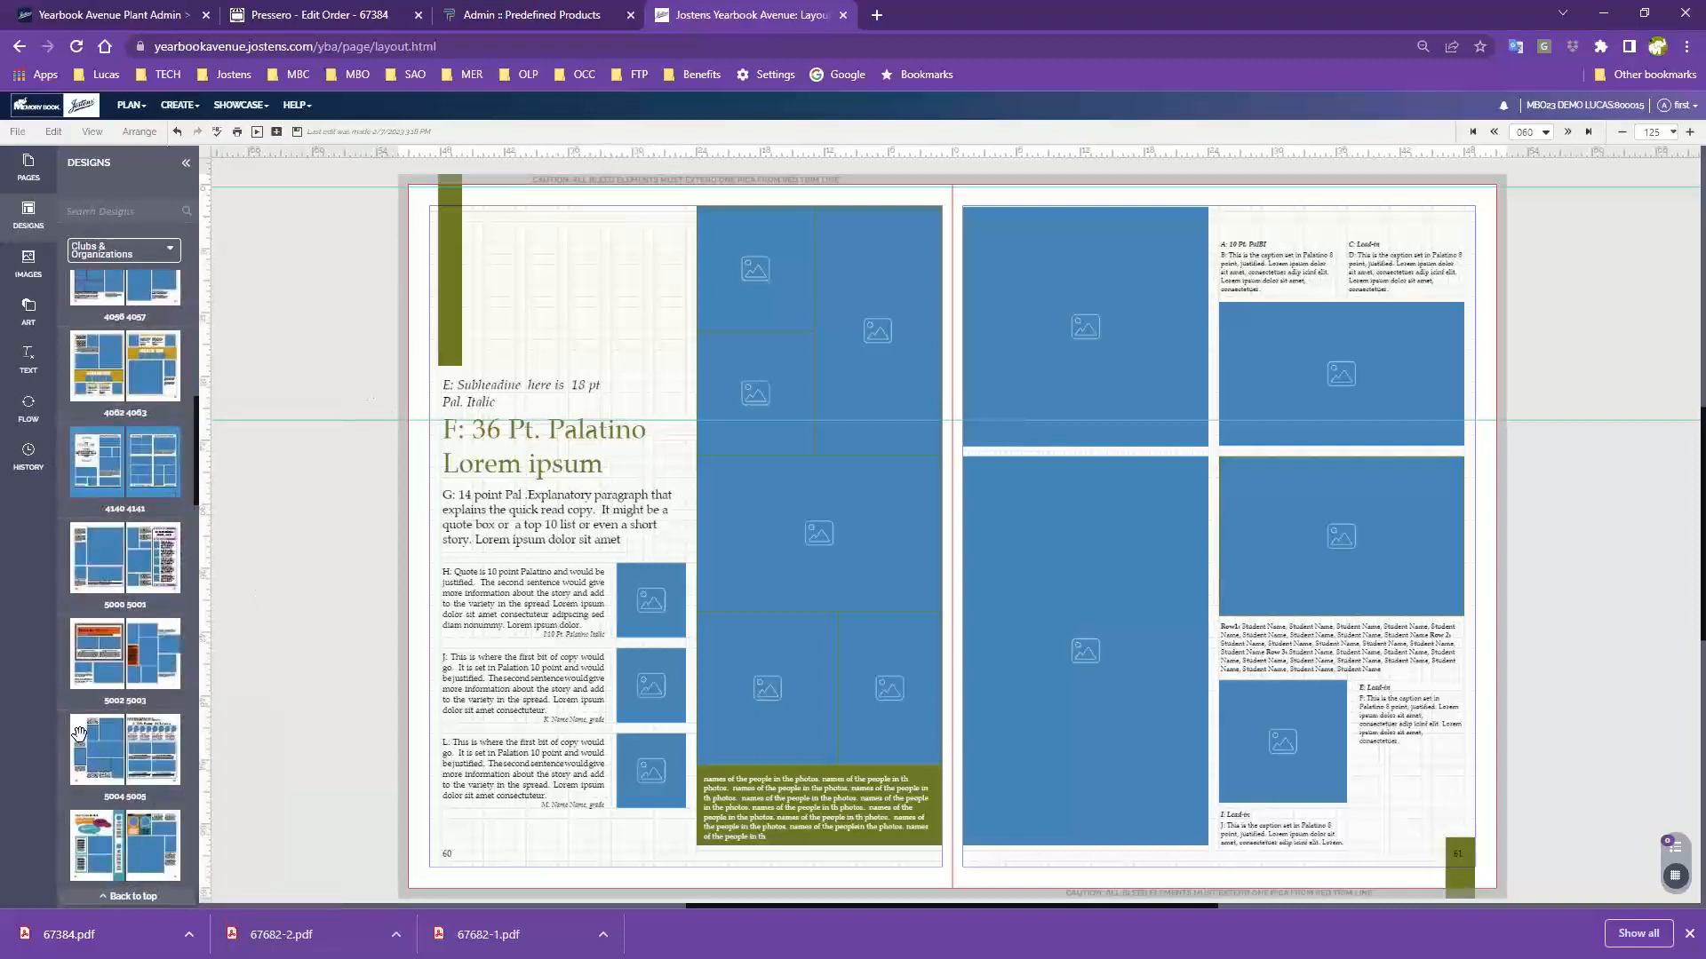
scroll(130, 824, "down", 5)
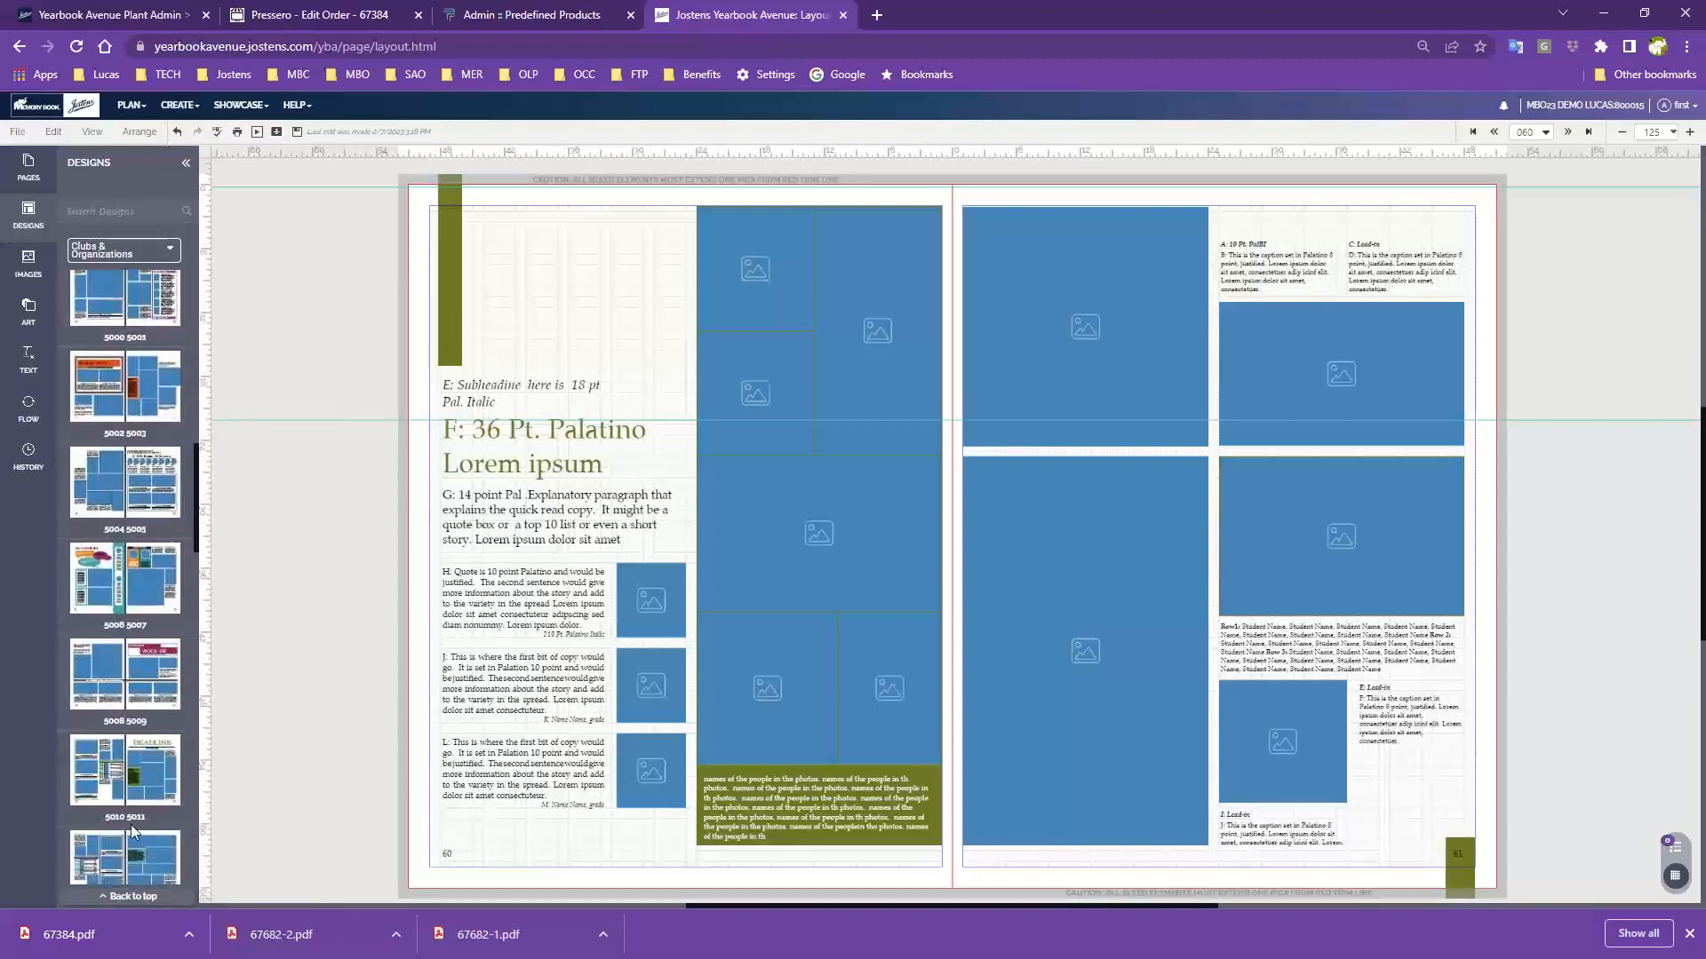
left_click_drag(93, 419, 679, 440)
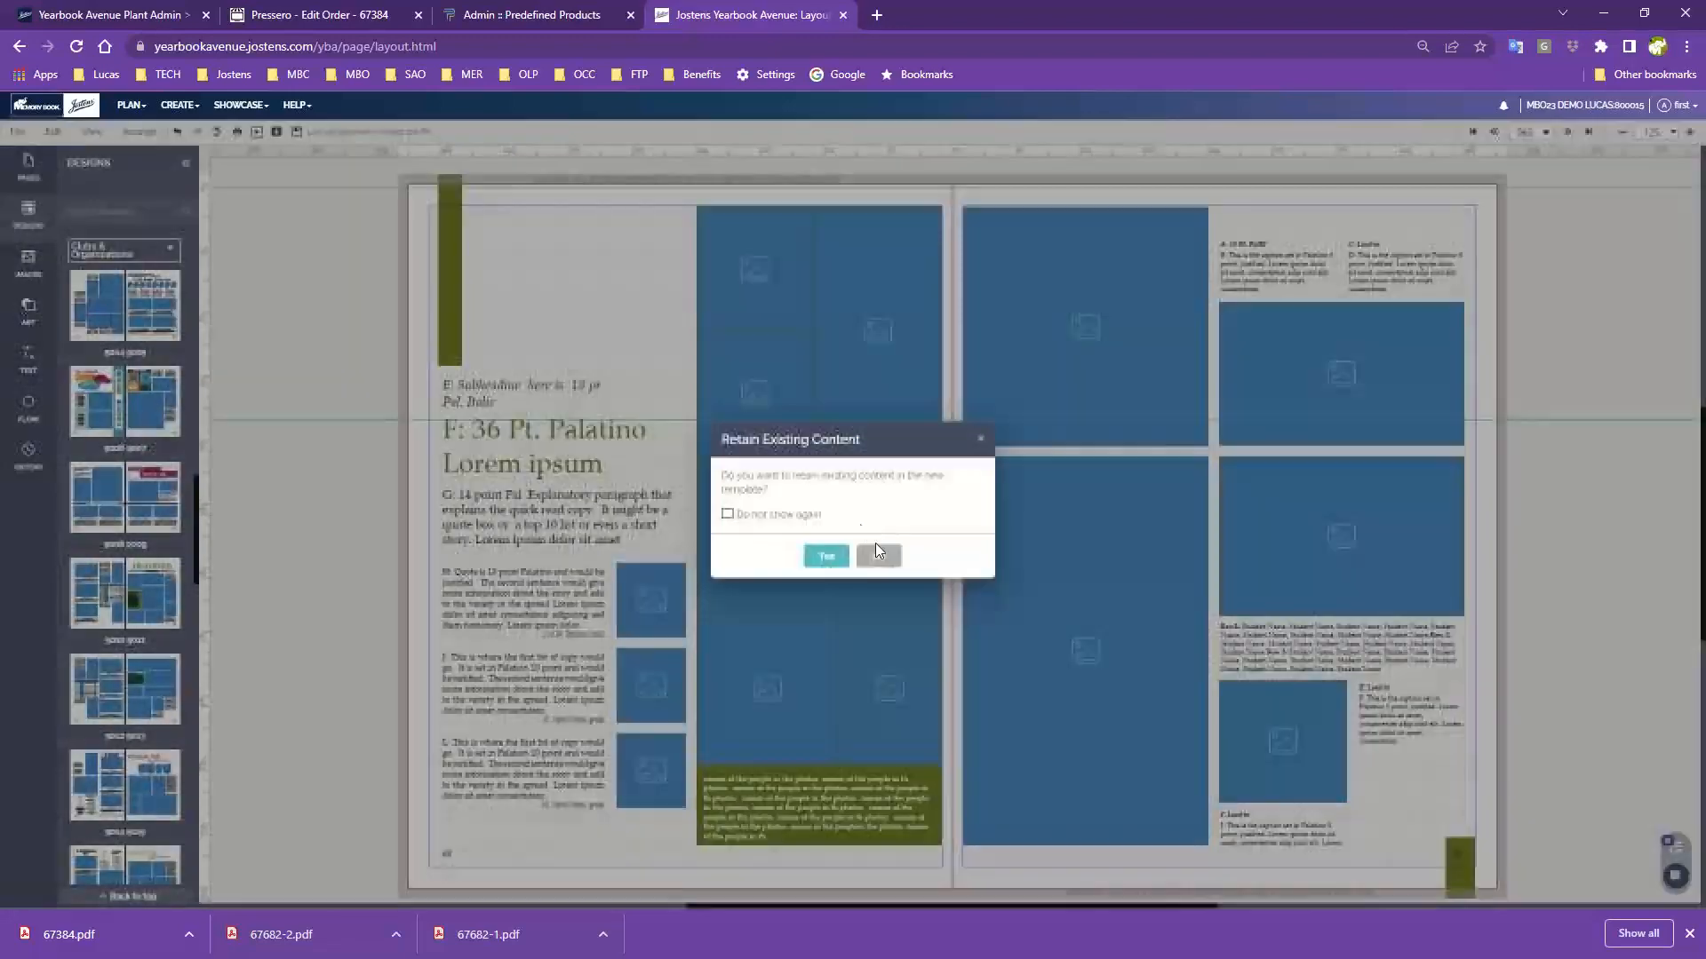
left_click(878, 556)
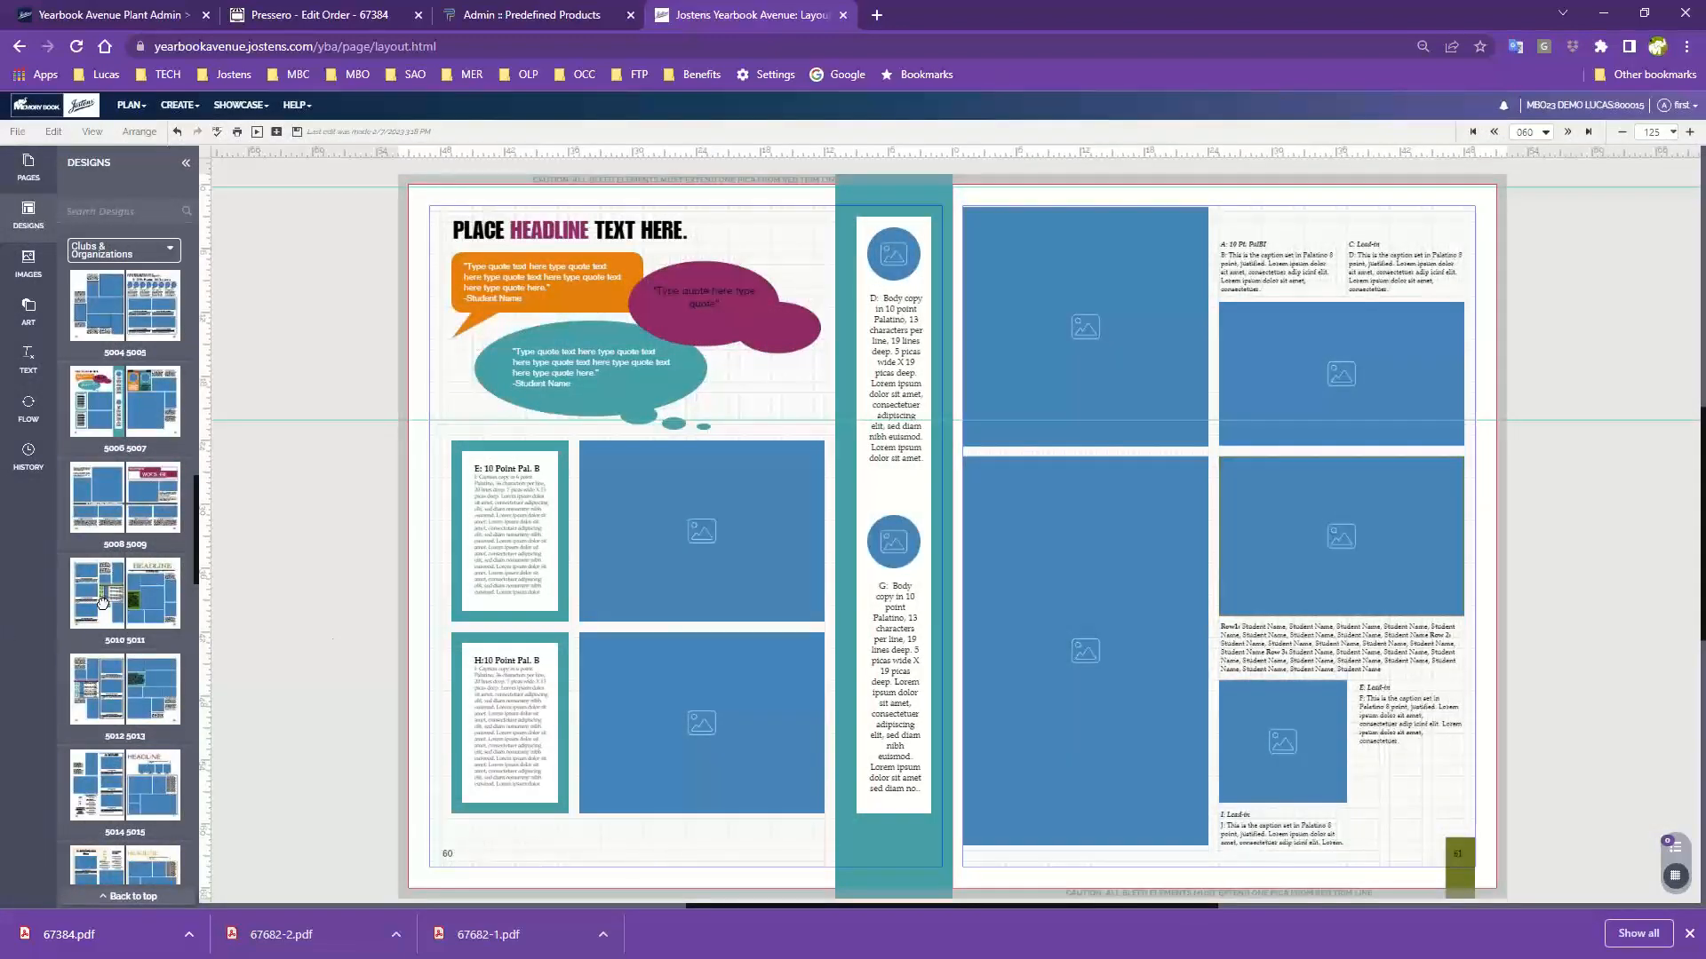
left_click_drag(102, 604, 724, 534)
left_click(879, 557)
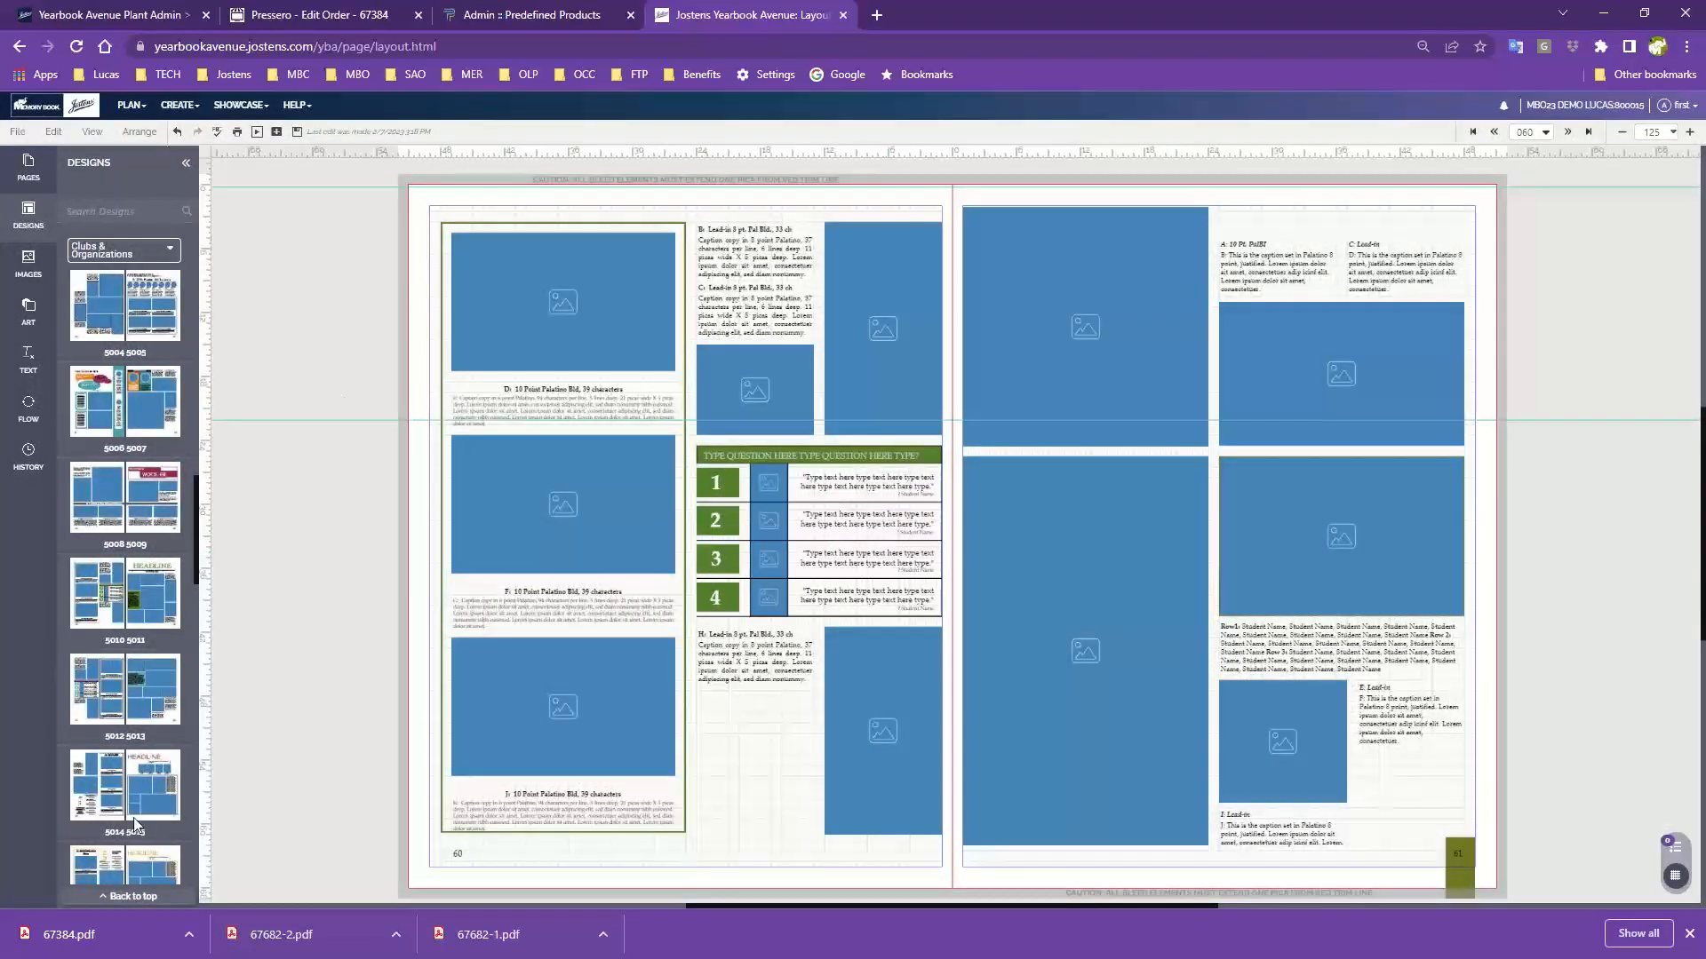
- Apply Clubs & Organizations template 5022 to page 060 and template 5023 to page 061, discarding the existing content
scroll(138, 824, "down", 6)
left_click_drag(101, 658, 633, 574)
left_click(877, 558)
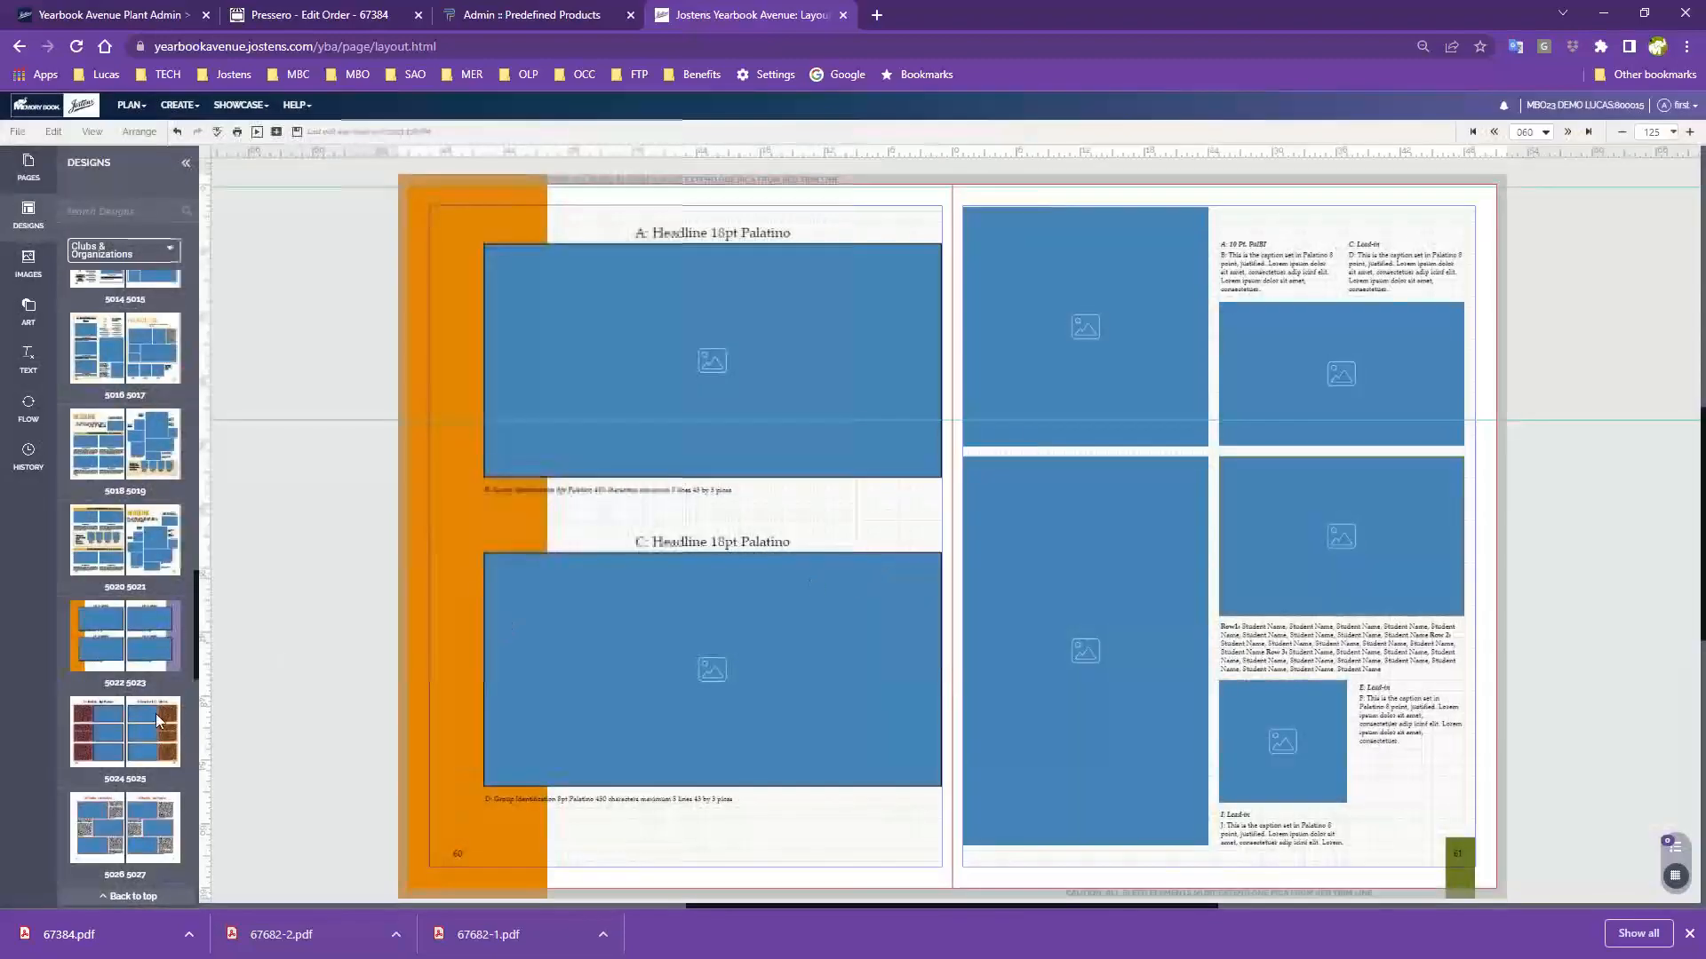
left_click_drag(158, 721, 1219, 585)
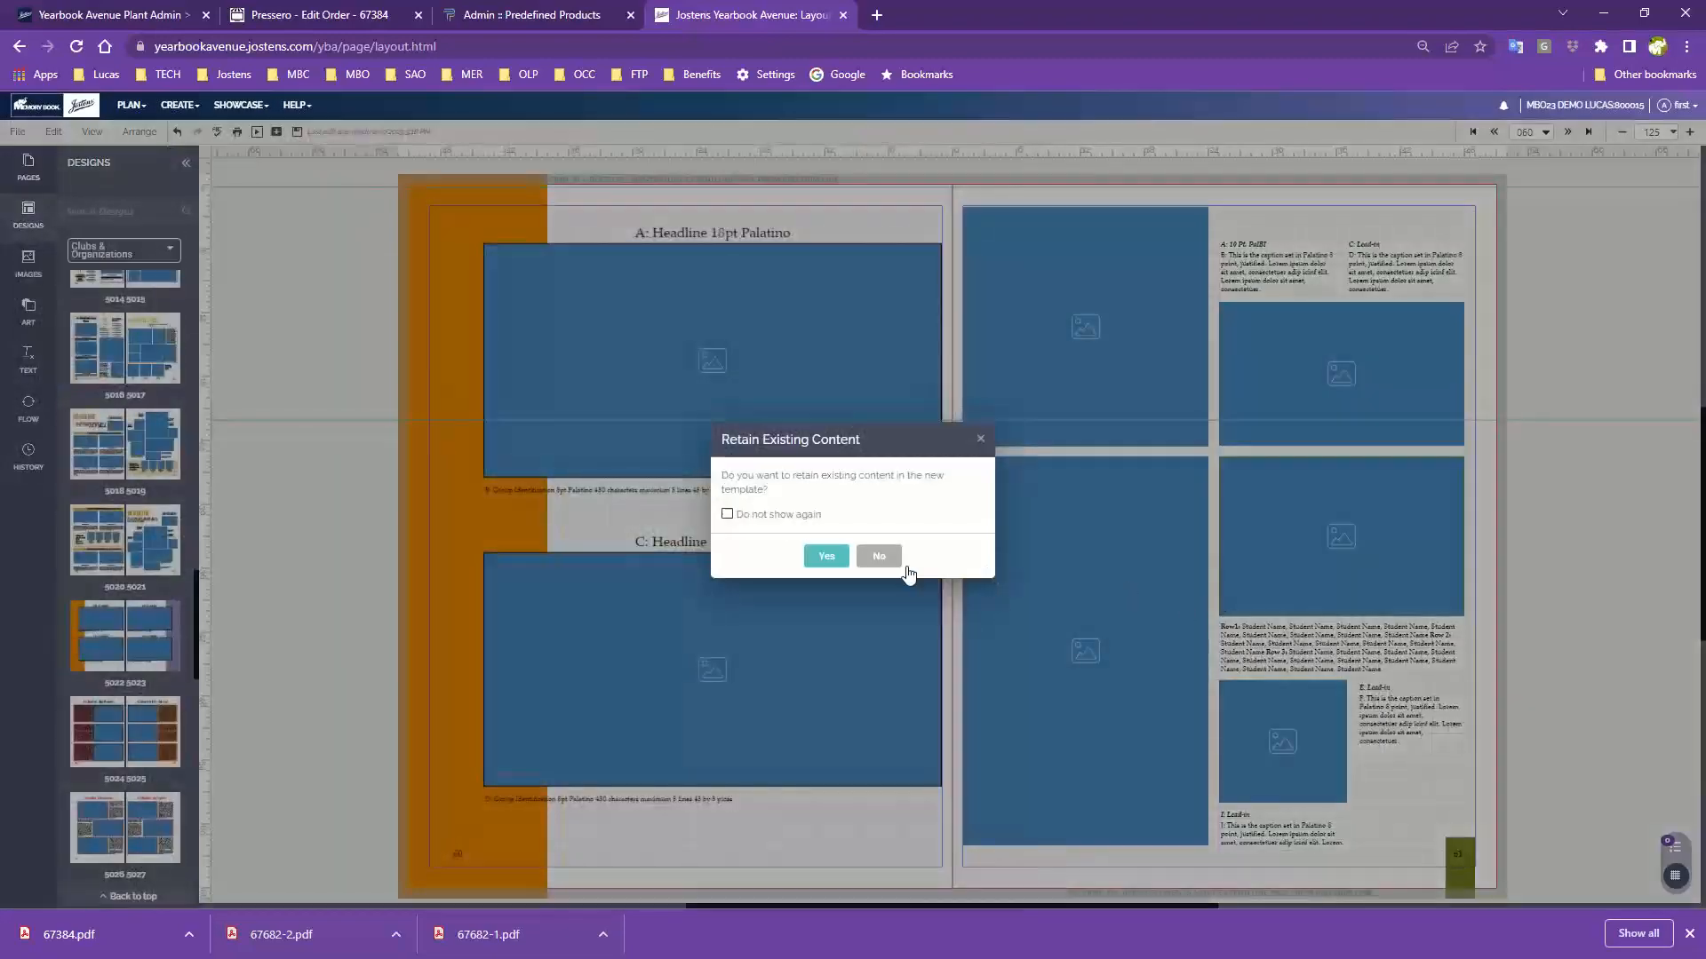
left_click(874, 557)
- Replace page 060's layout with Clubs & Organizations template 5024 and then template 5026, without retaining existing content
scroll(75, 747, "down", 2)
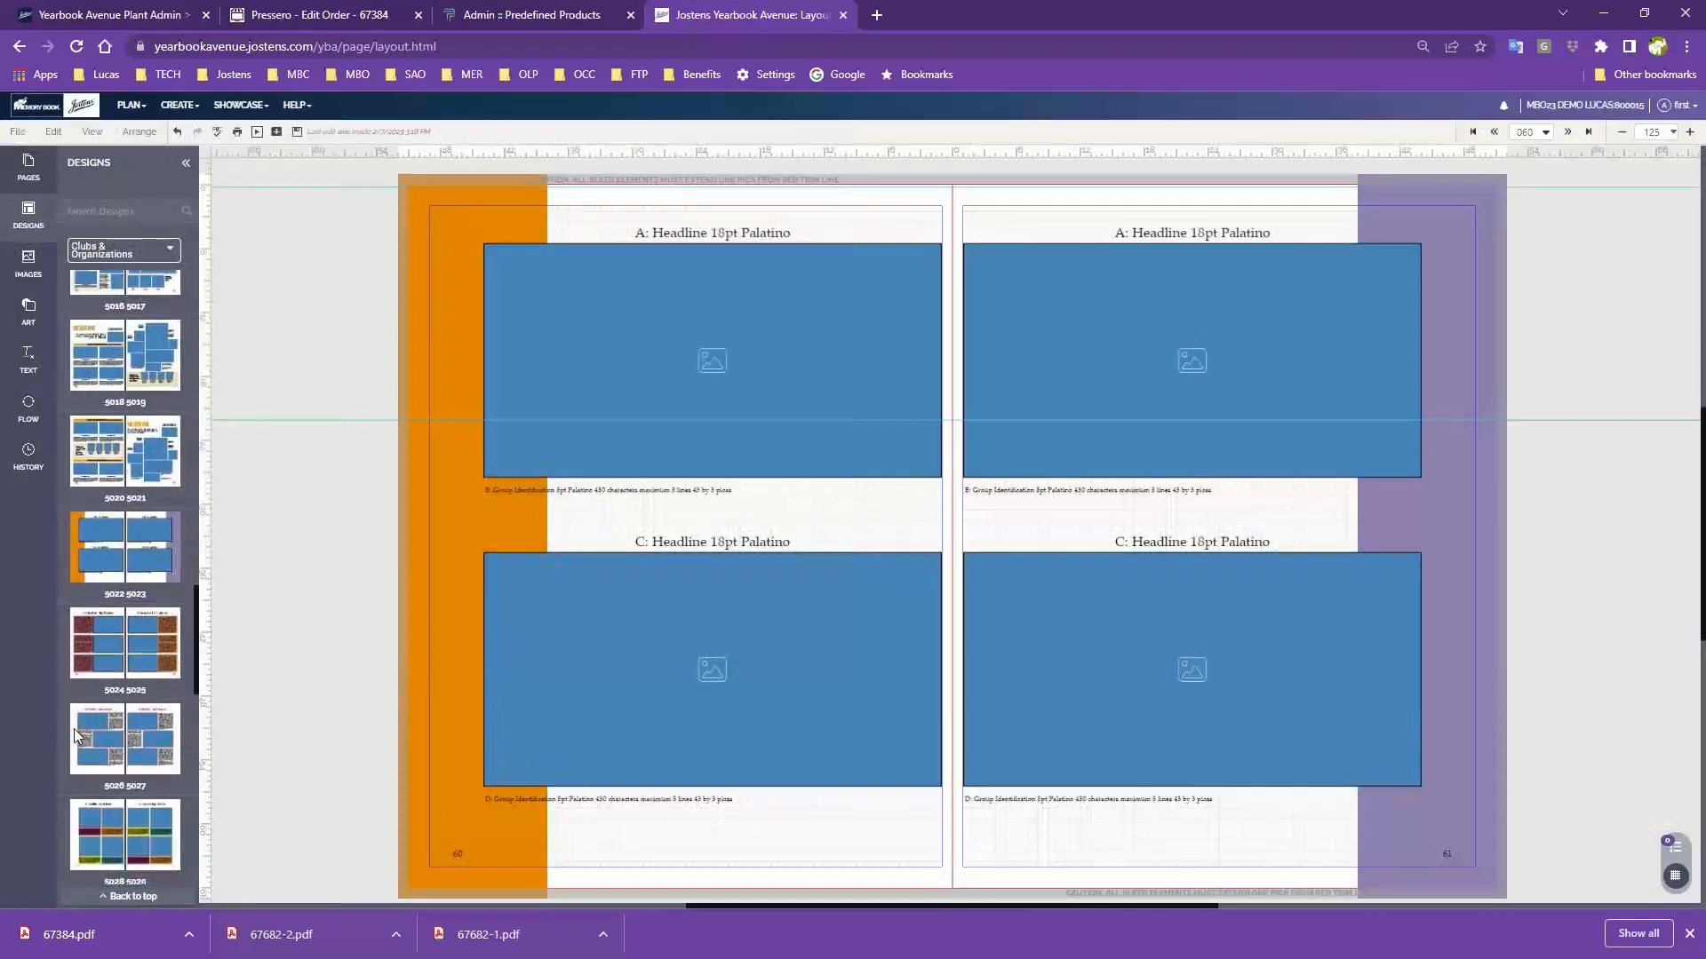
left_click_drag(73, 729, 660, 547)
left_click(879, 557)
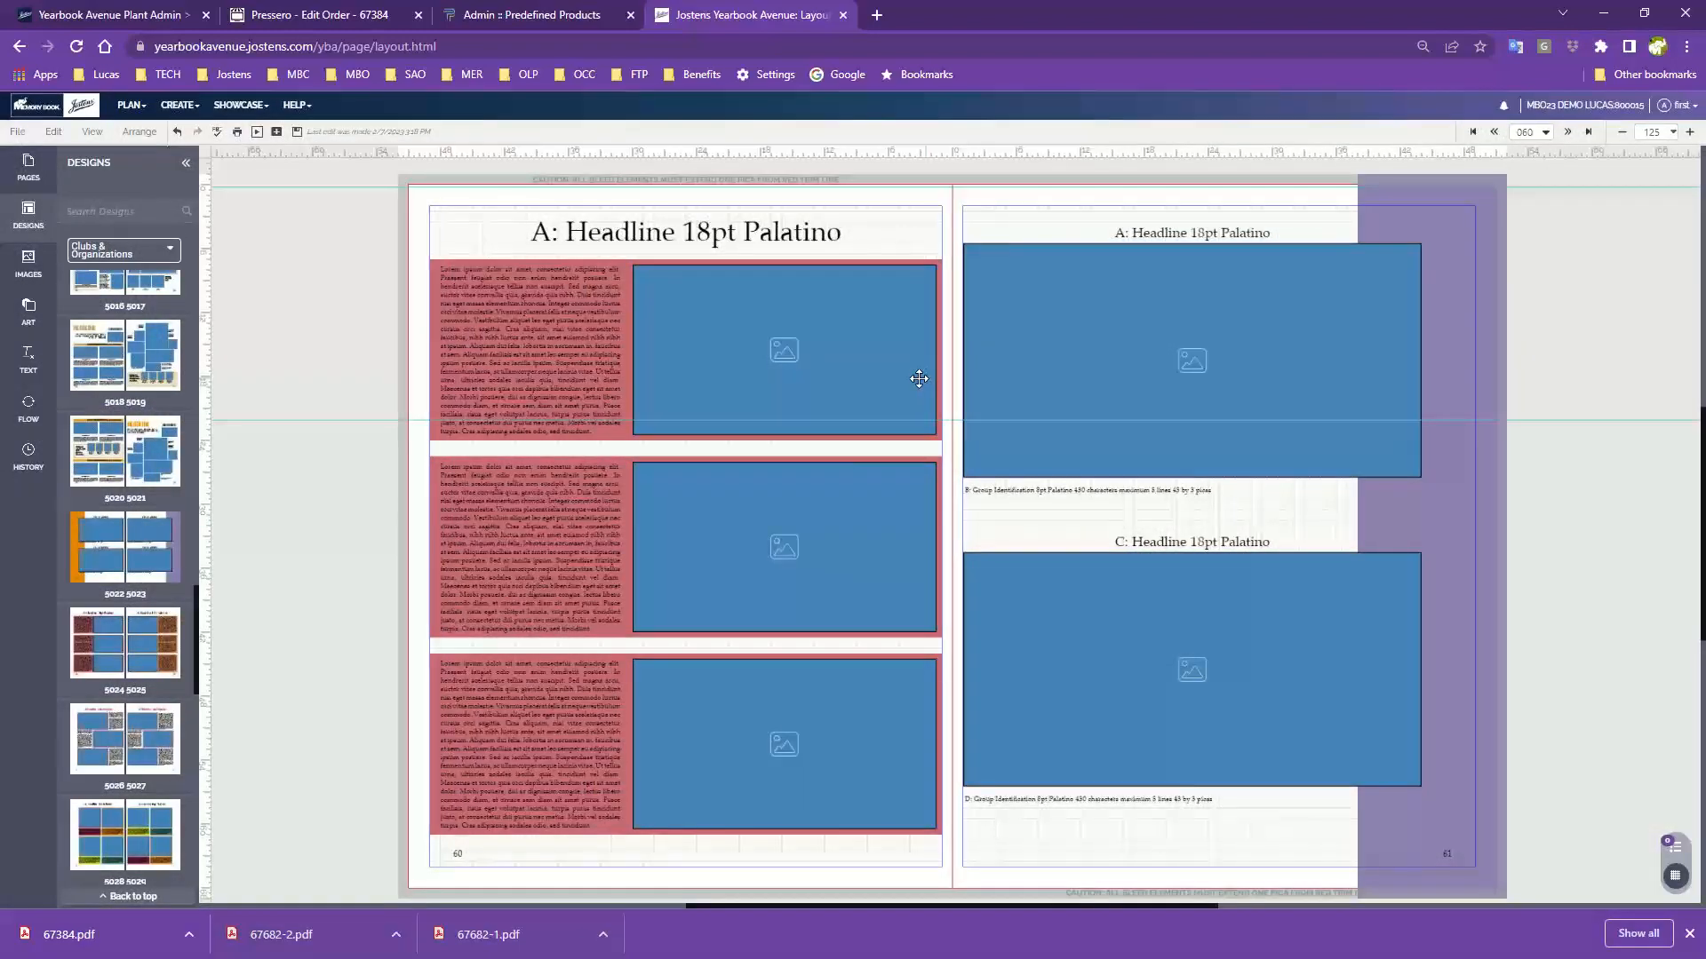
left_click_drag(94, 749, 622, 546)
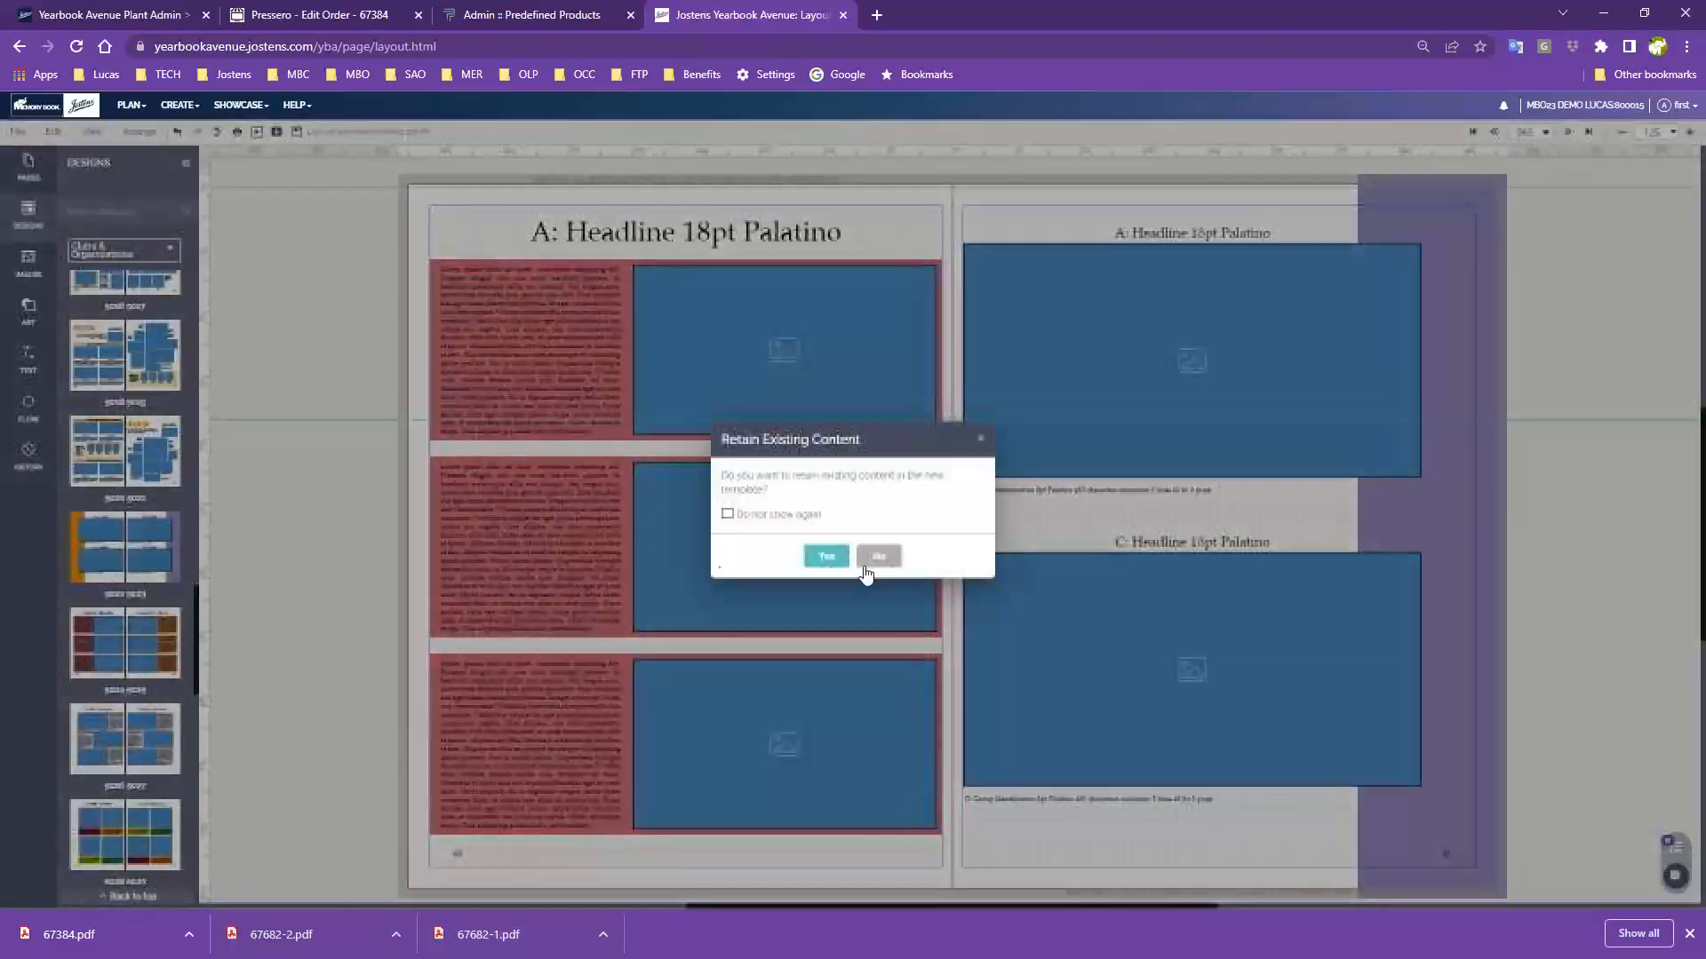
left_click(877, 557)
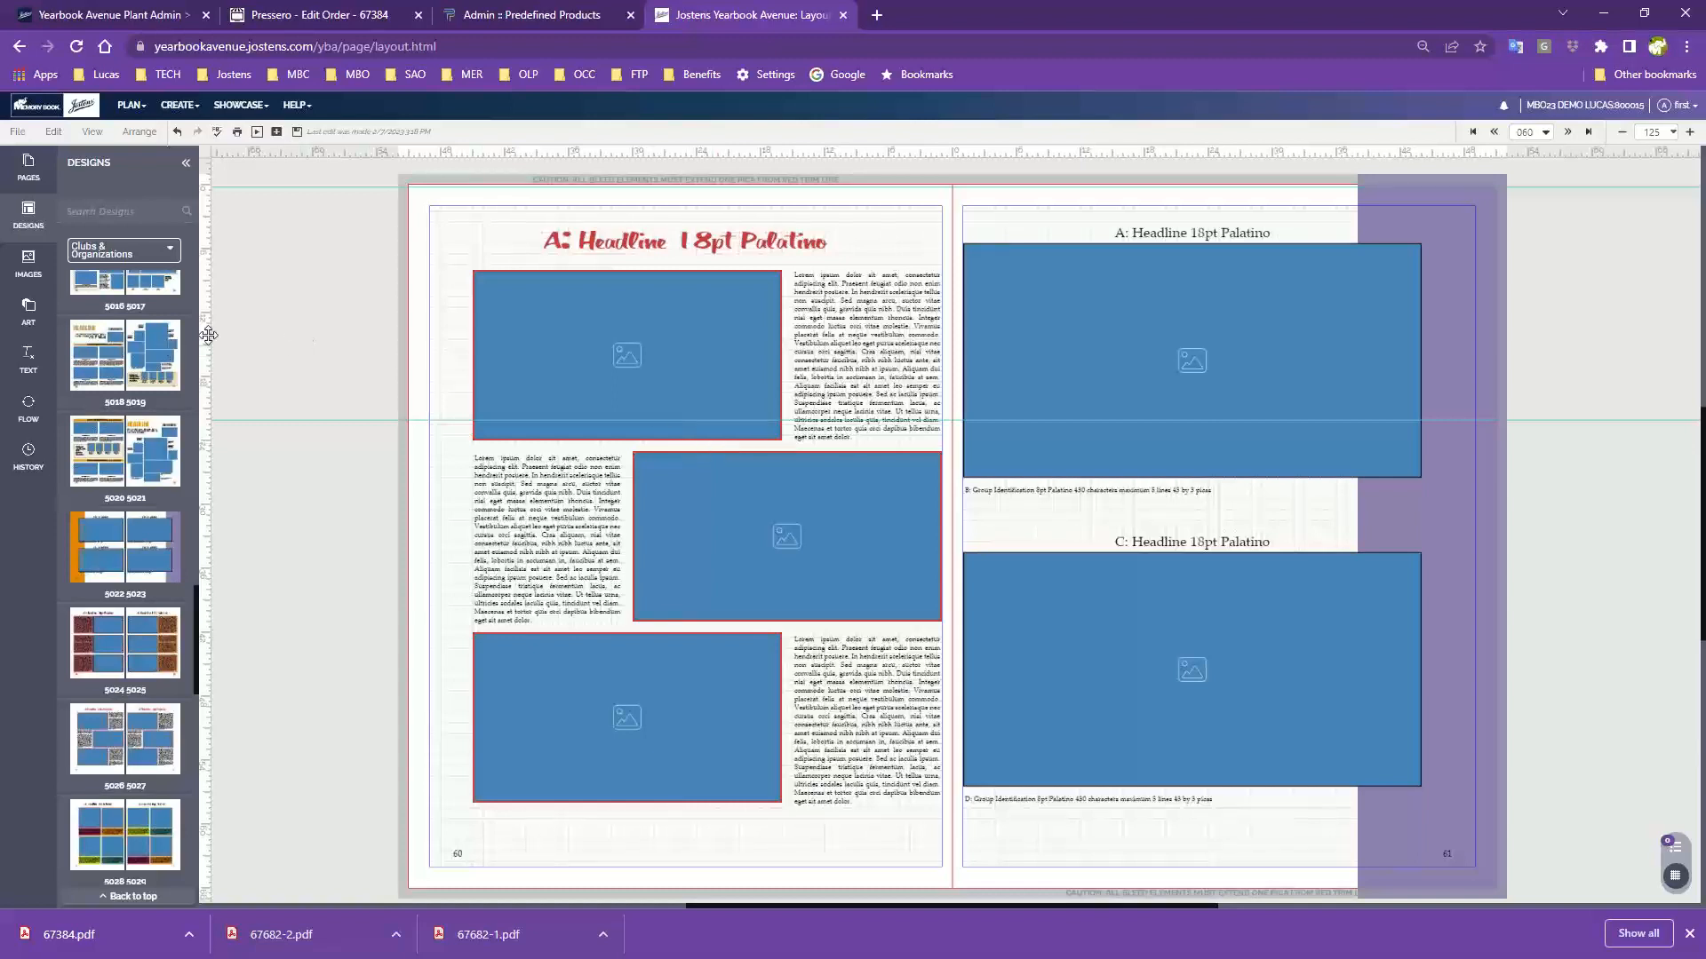
- Try Clubs & Organizations templates 5048 and then 5046 on page 060, without retaining existing content
scroll(82, 737, "down", 6)
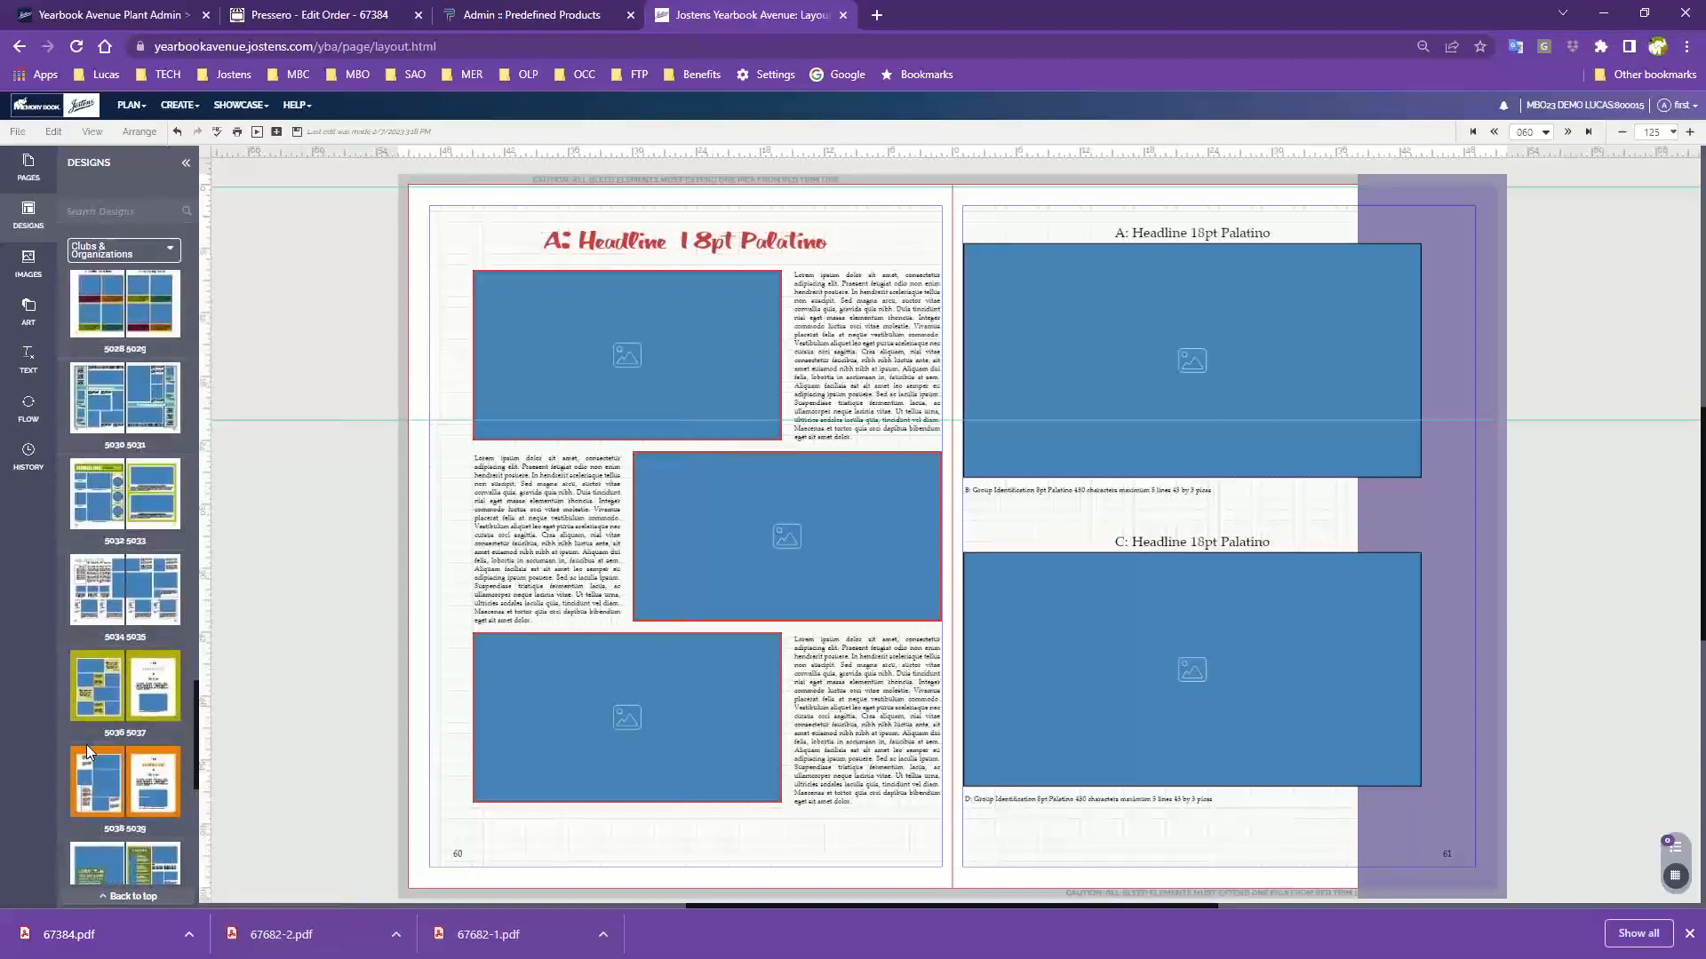
scroll(87, 744, "down", 5)
mouse_move(89, 743)
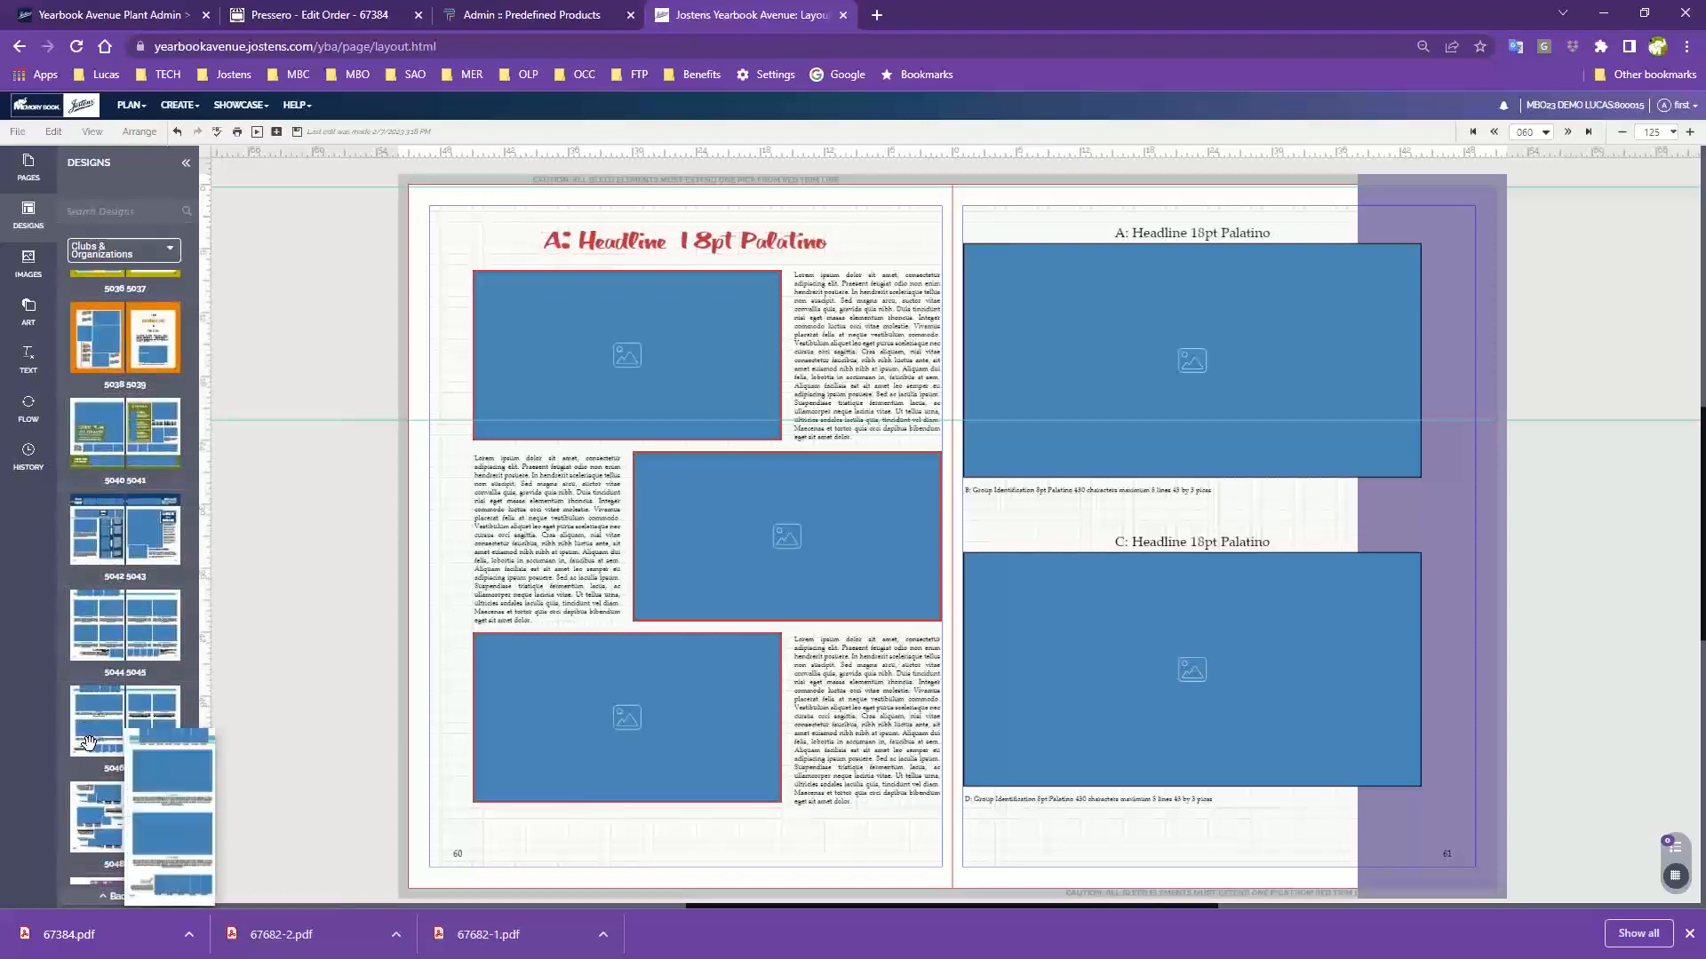
scroll(89, 743, "down", 1)
left_click_drag(94, 726, 560, 557)
left_click(875, 558)
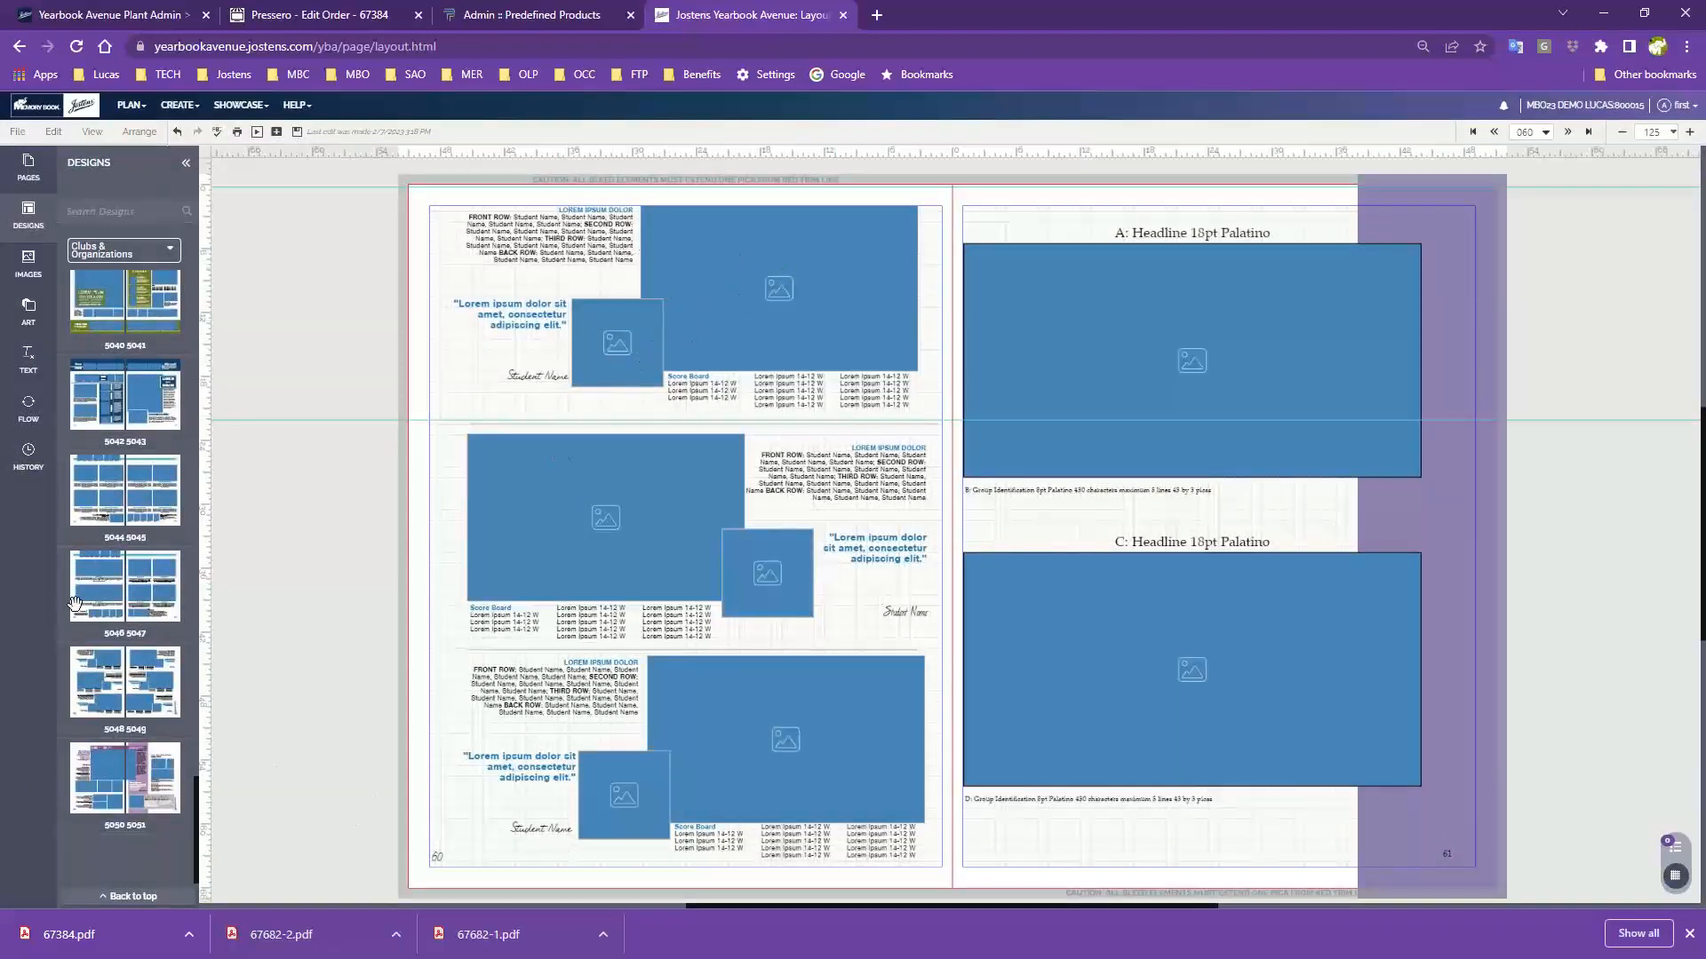
left_click_drag(712, 553, 713, 553)
left_click(873, 559)
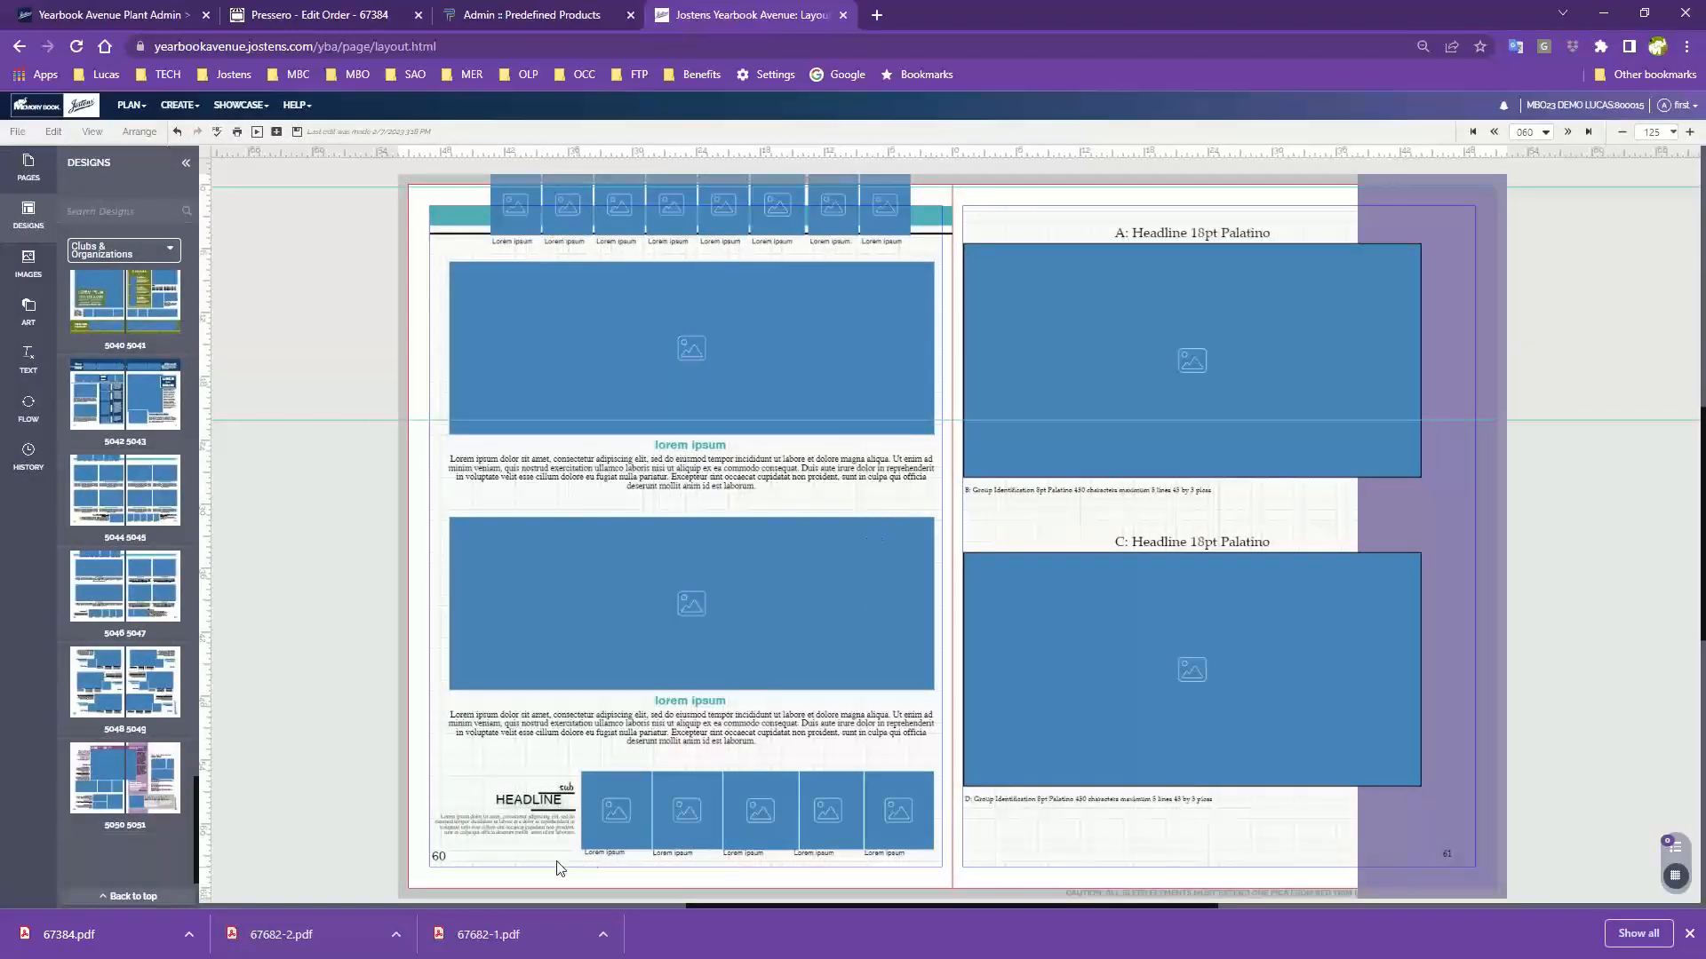
- Apply Candids template 3008 to page 060 and template 3009 to page 061, without retaining existing content
scroll(104, 480, "up", 5)
scroll(104, 475, "up", 5)
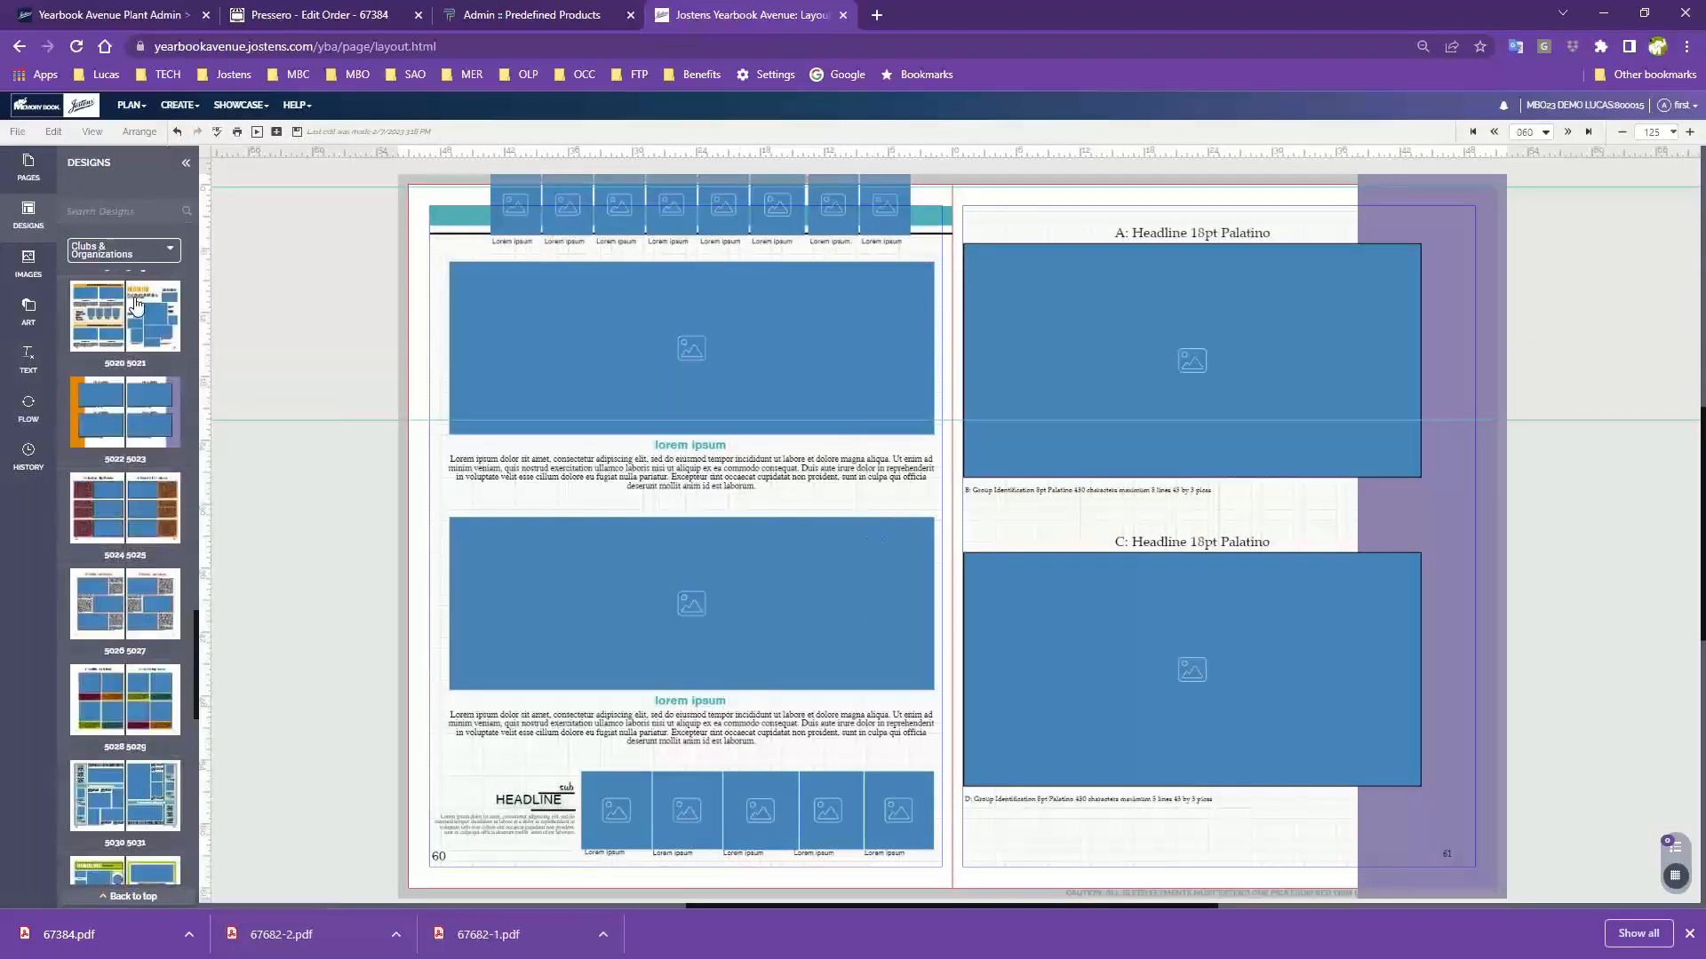
left_click(125, 249)
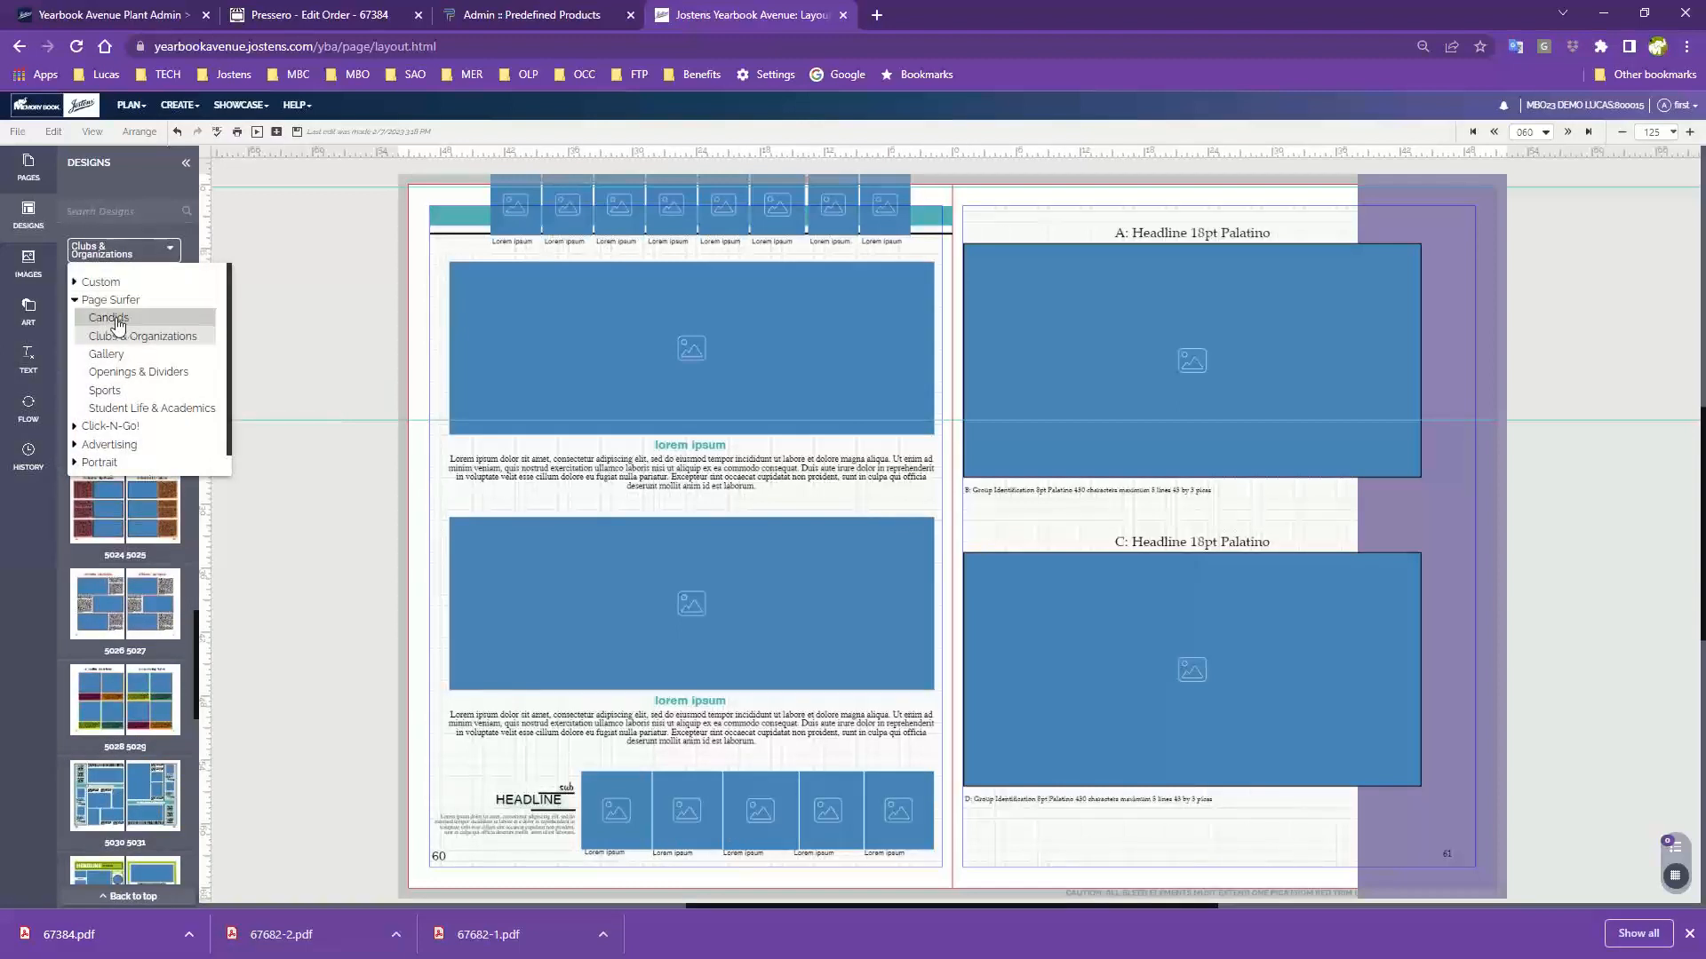
left_click(118, 323)
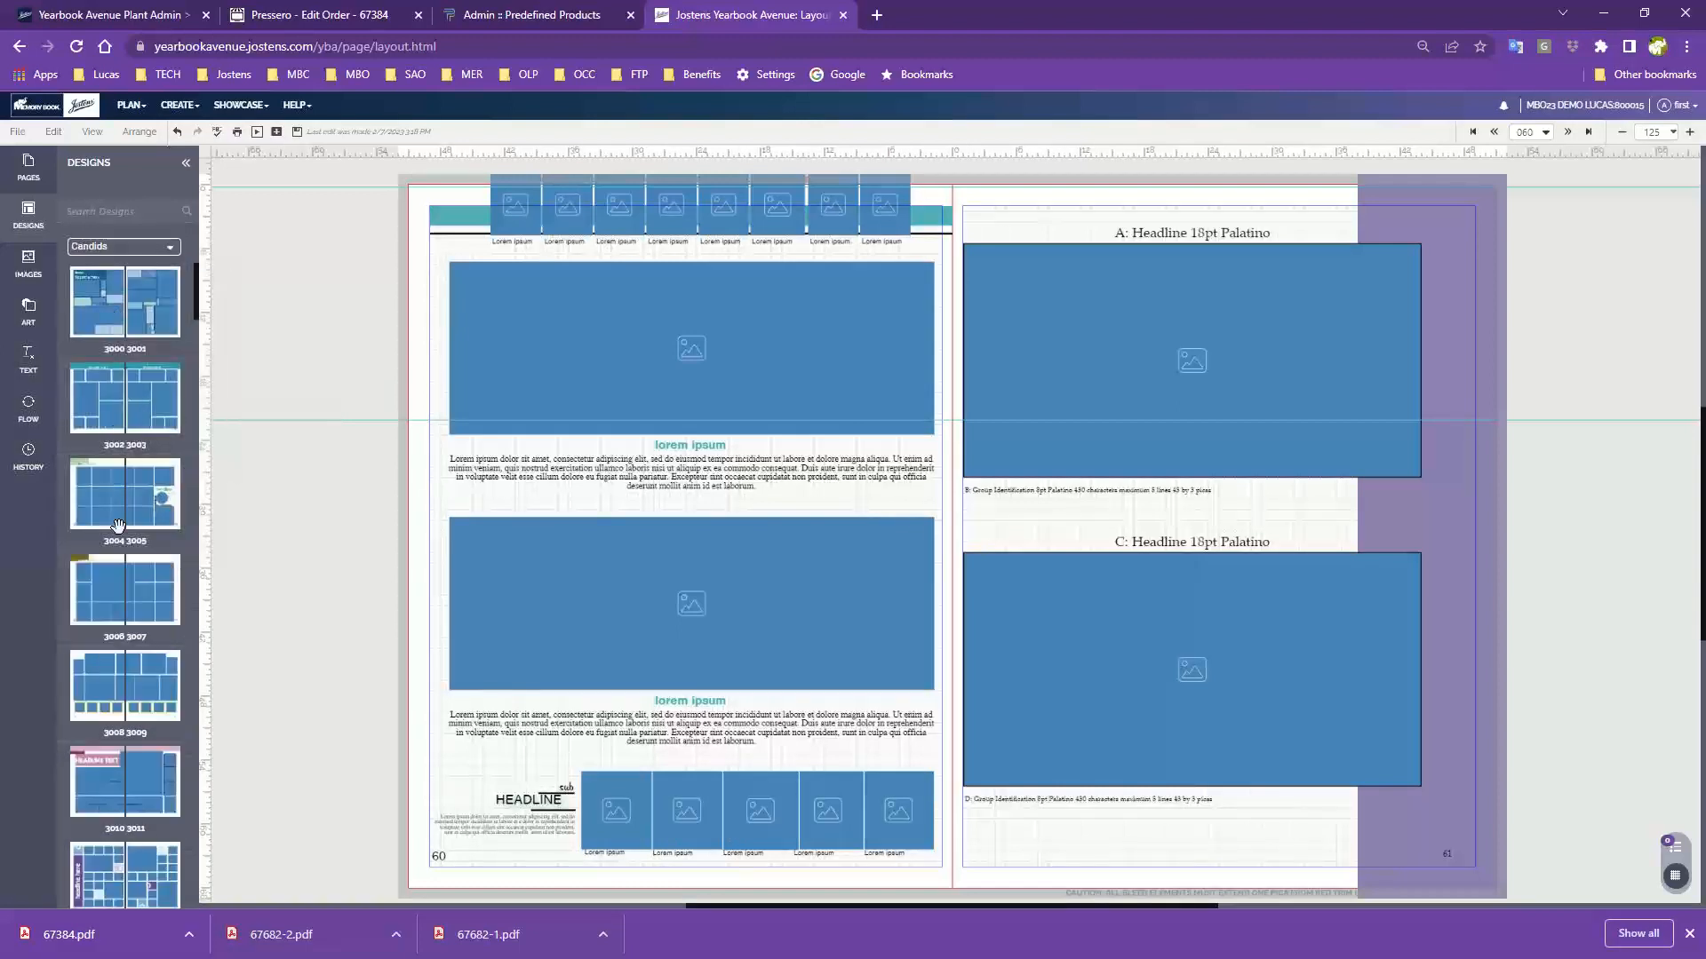
mouse_move(126, 594)
scroll(125, 594, "down", 2)
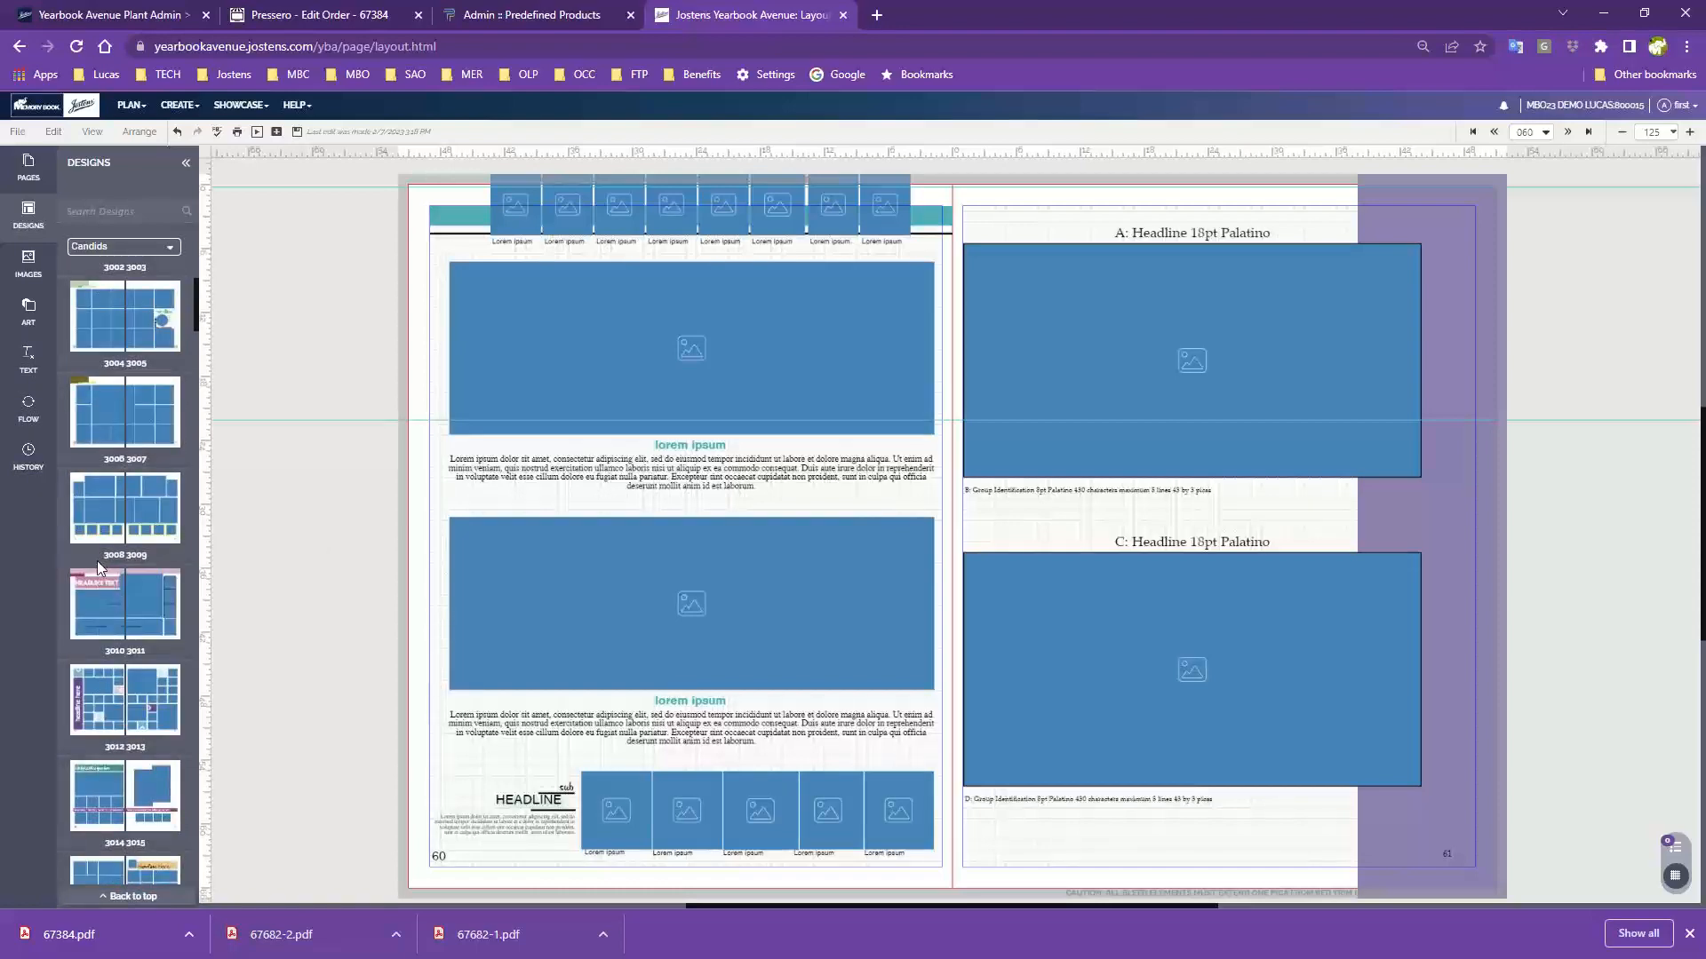
left_click_drag(83, 527, 533, 469)
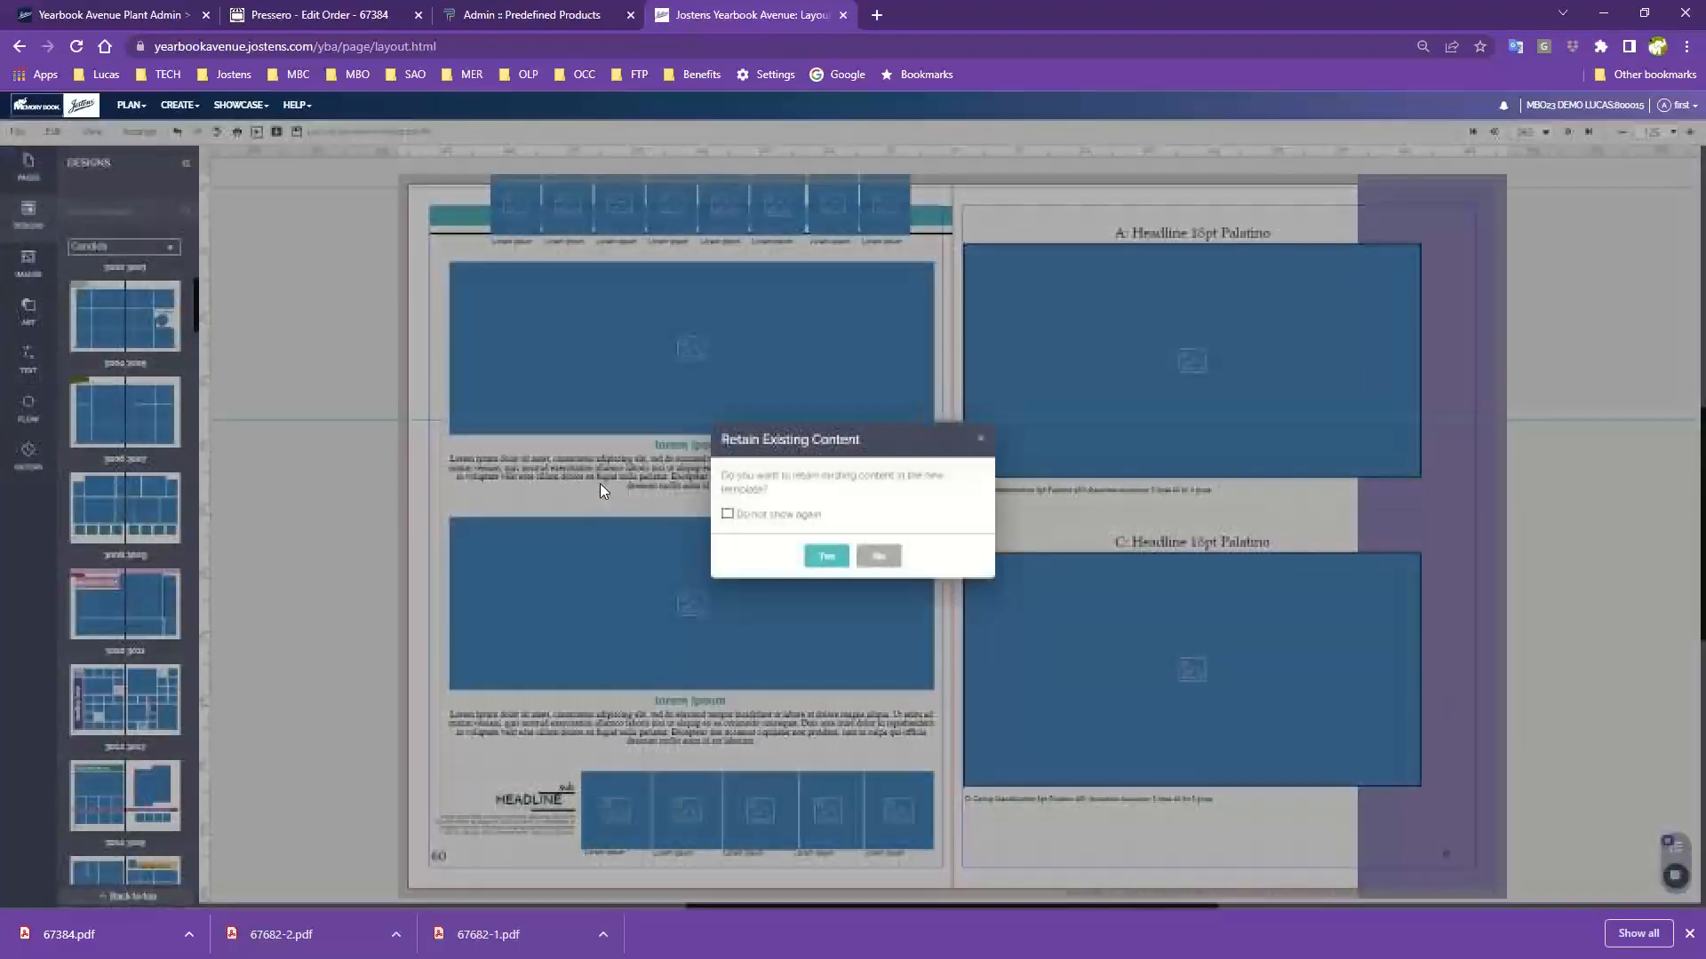
left_click(878, 558)
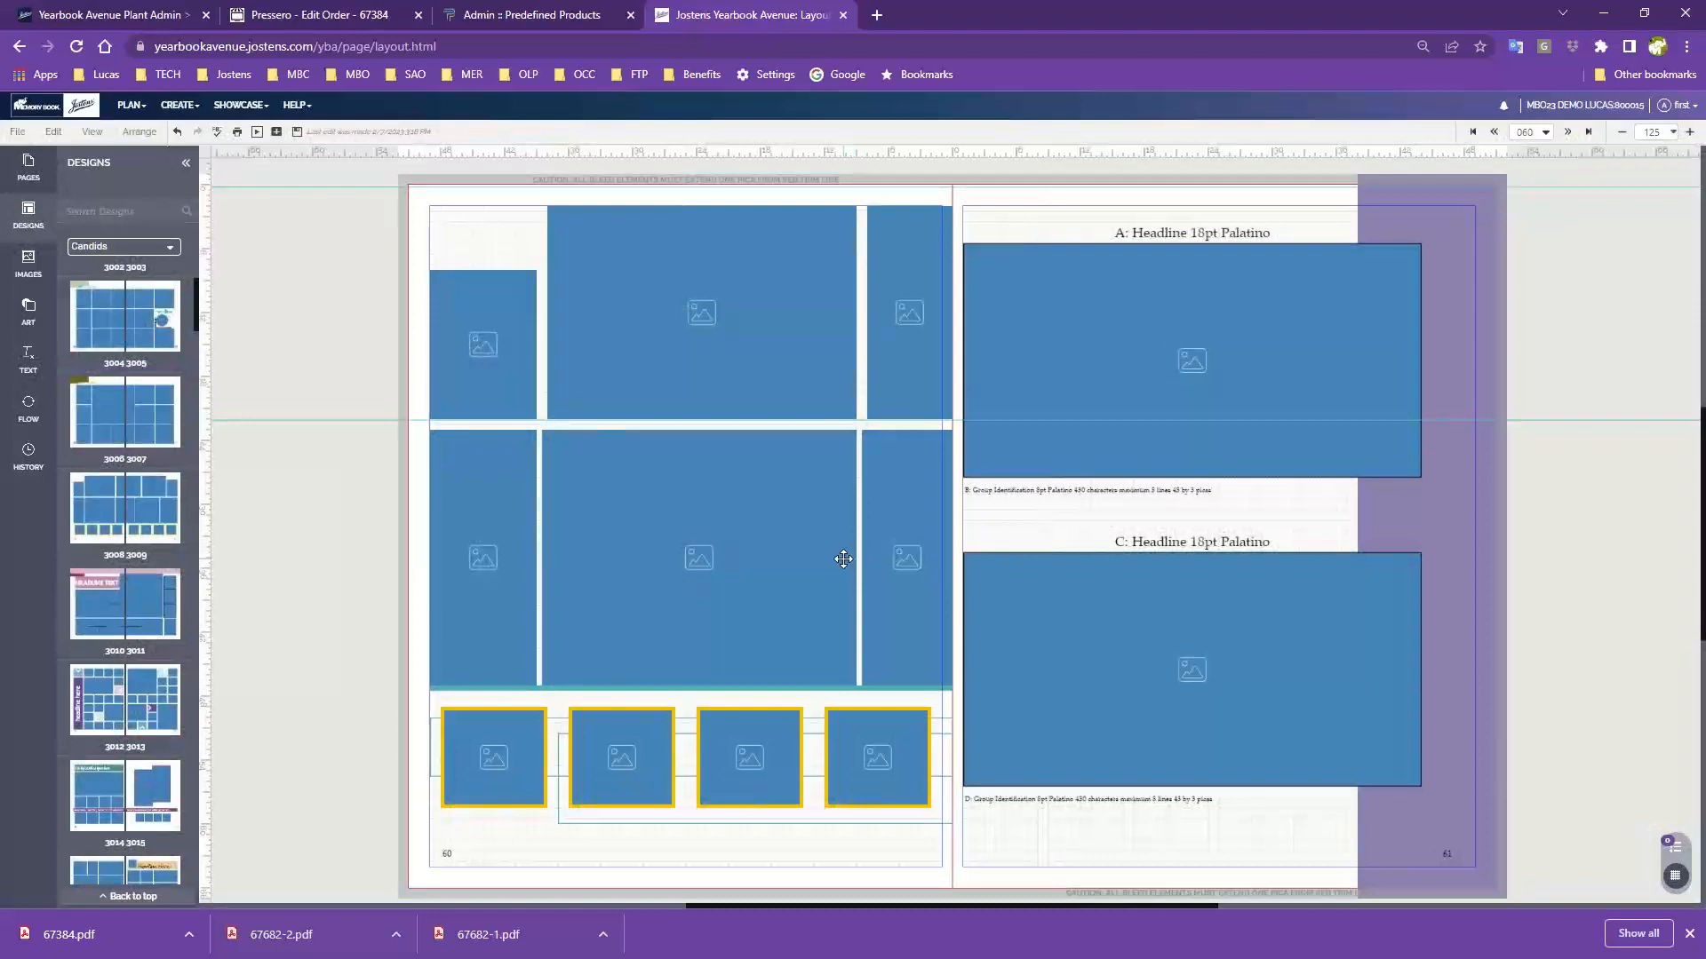
left_click_drag(158, 504, 1096, 423)
left_click(878, 558)
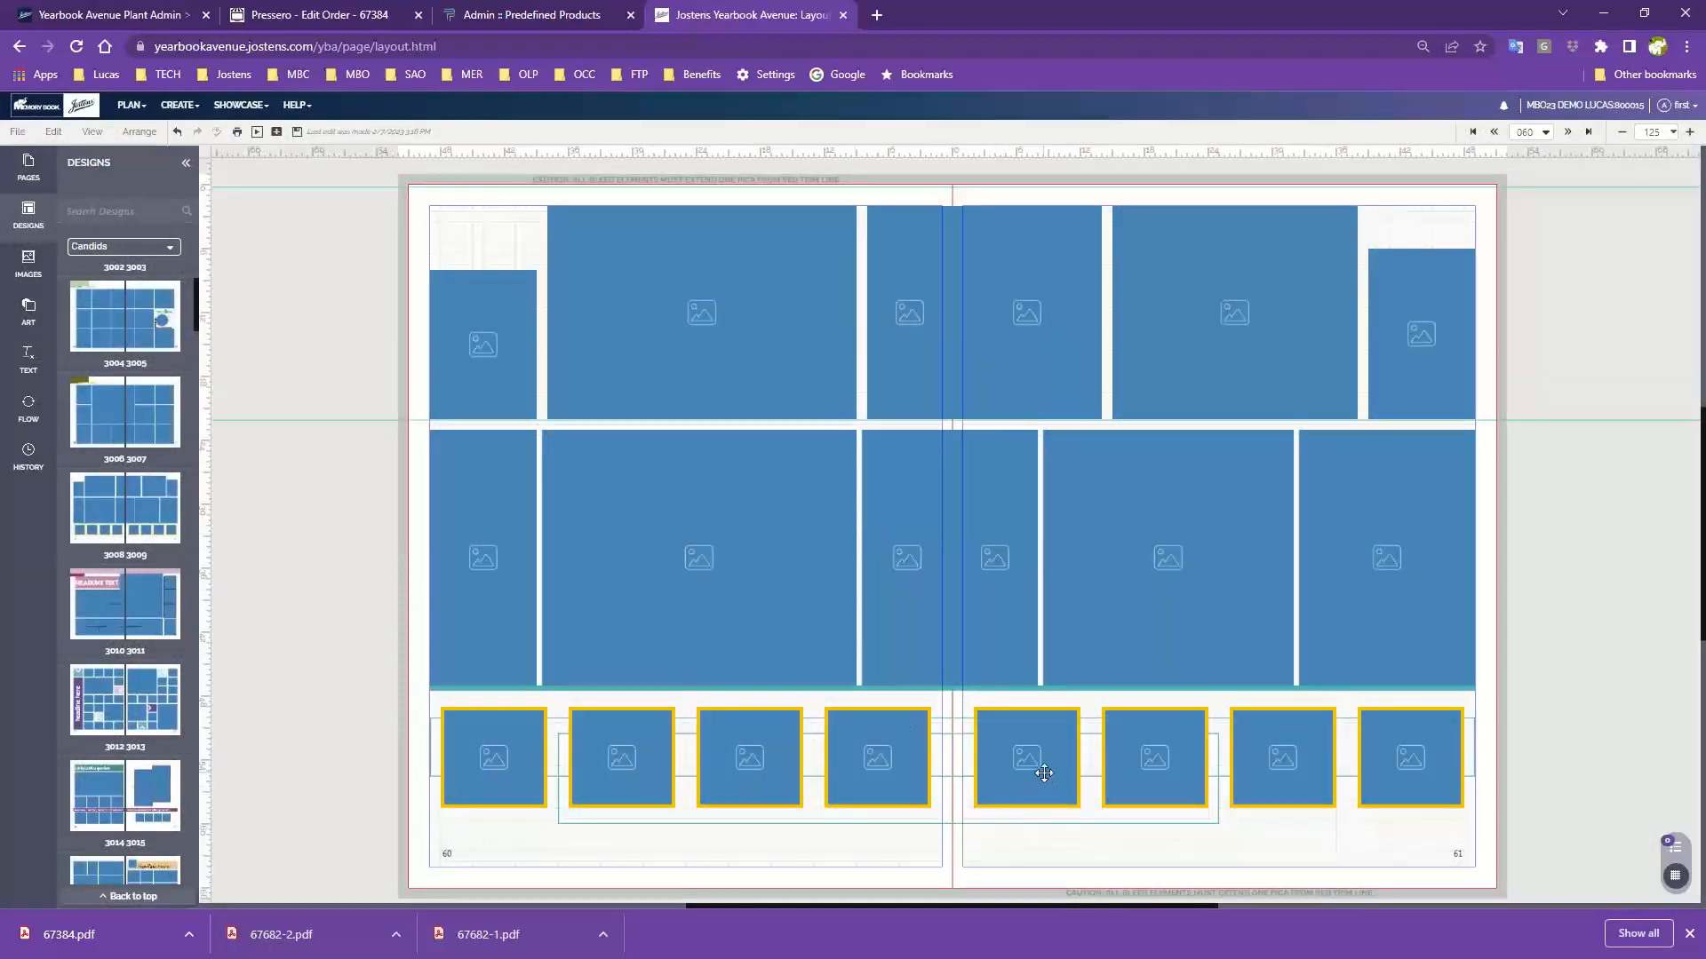
- Delete the thin lines running below and at both ends of the lower outline around the yellow-bordered photo boxes
left_click(724, 826)
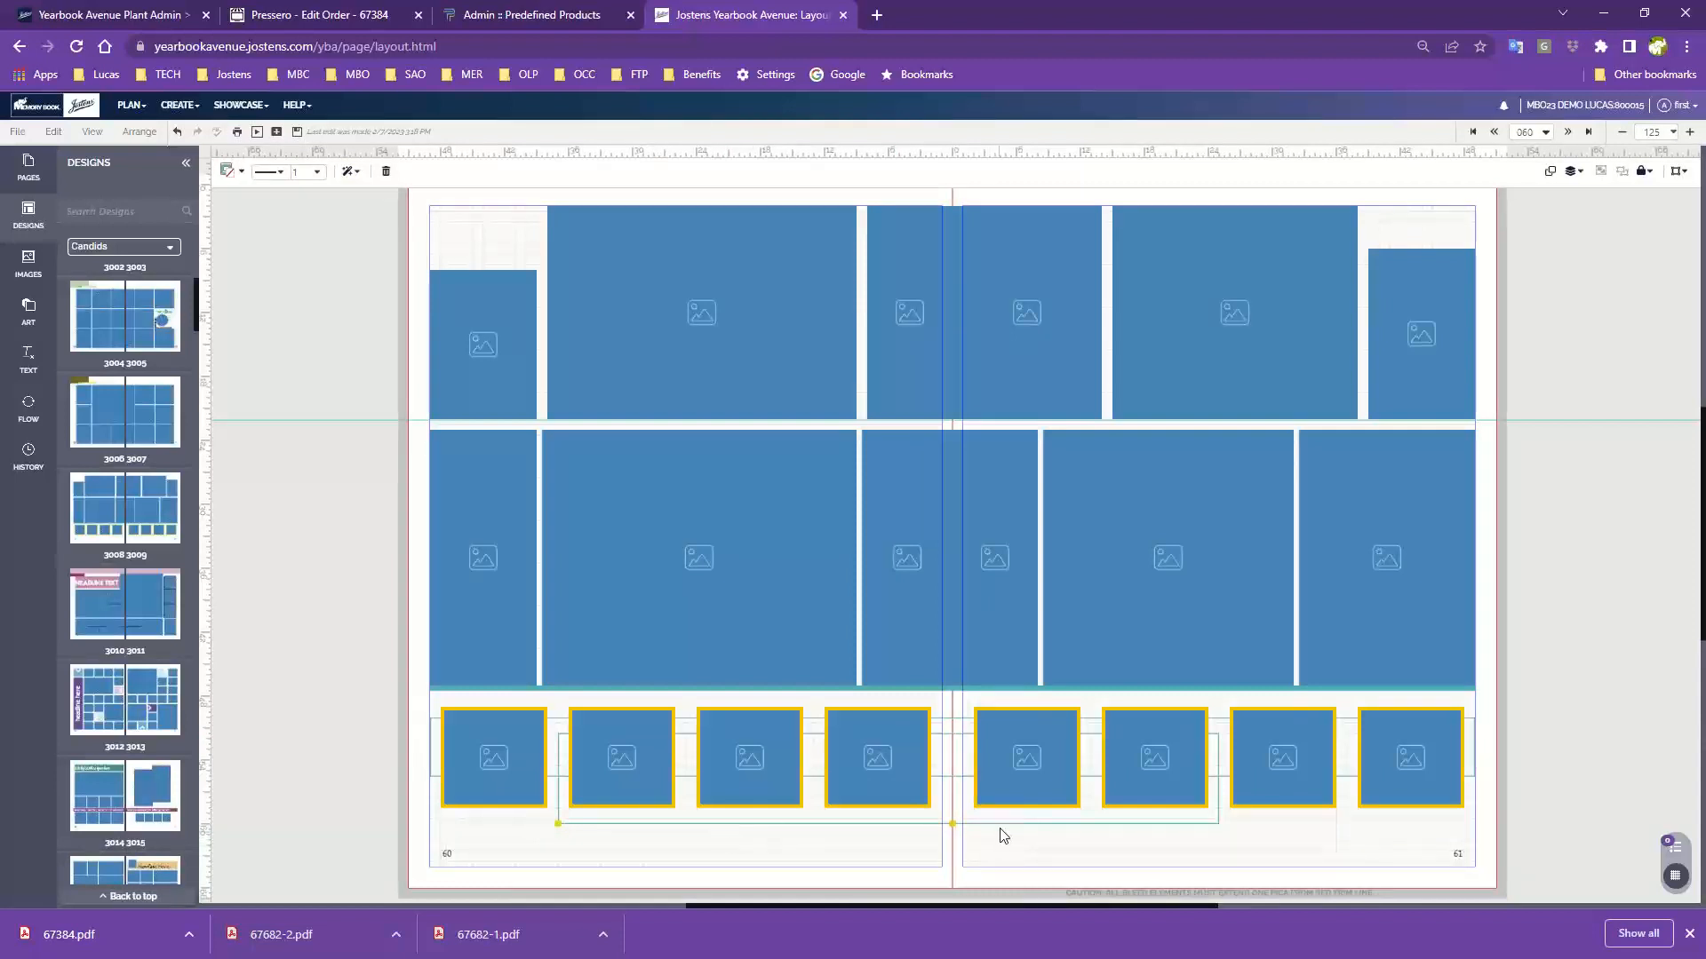
key("Delete")
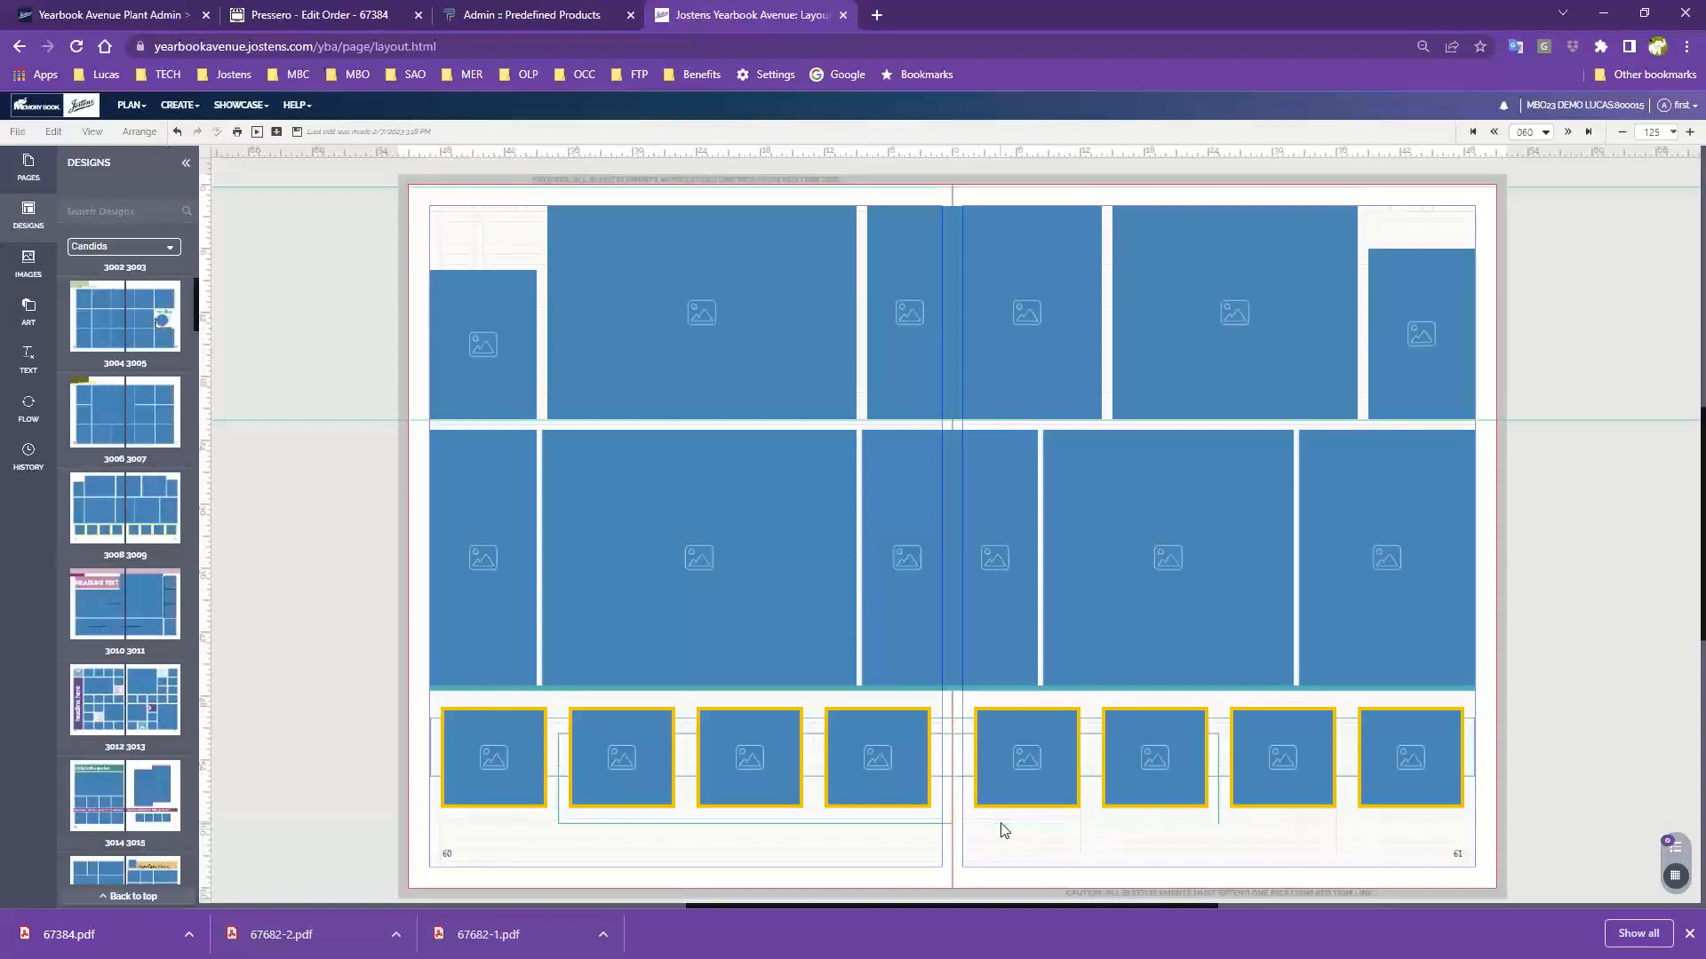
left_click(886, 824)
key("Delete")
left_click(557, 811)
key("Delete")
left_click(1218, 812)
key("Delete")
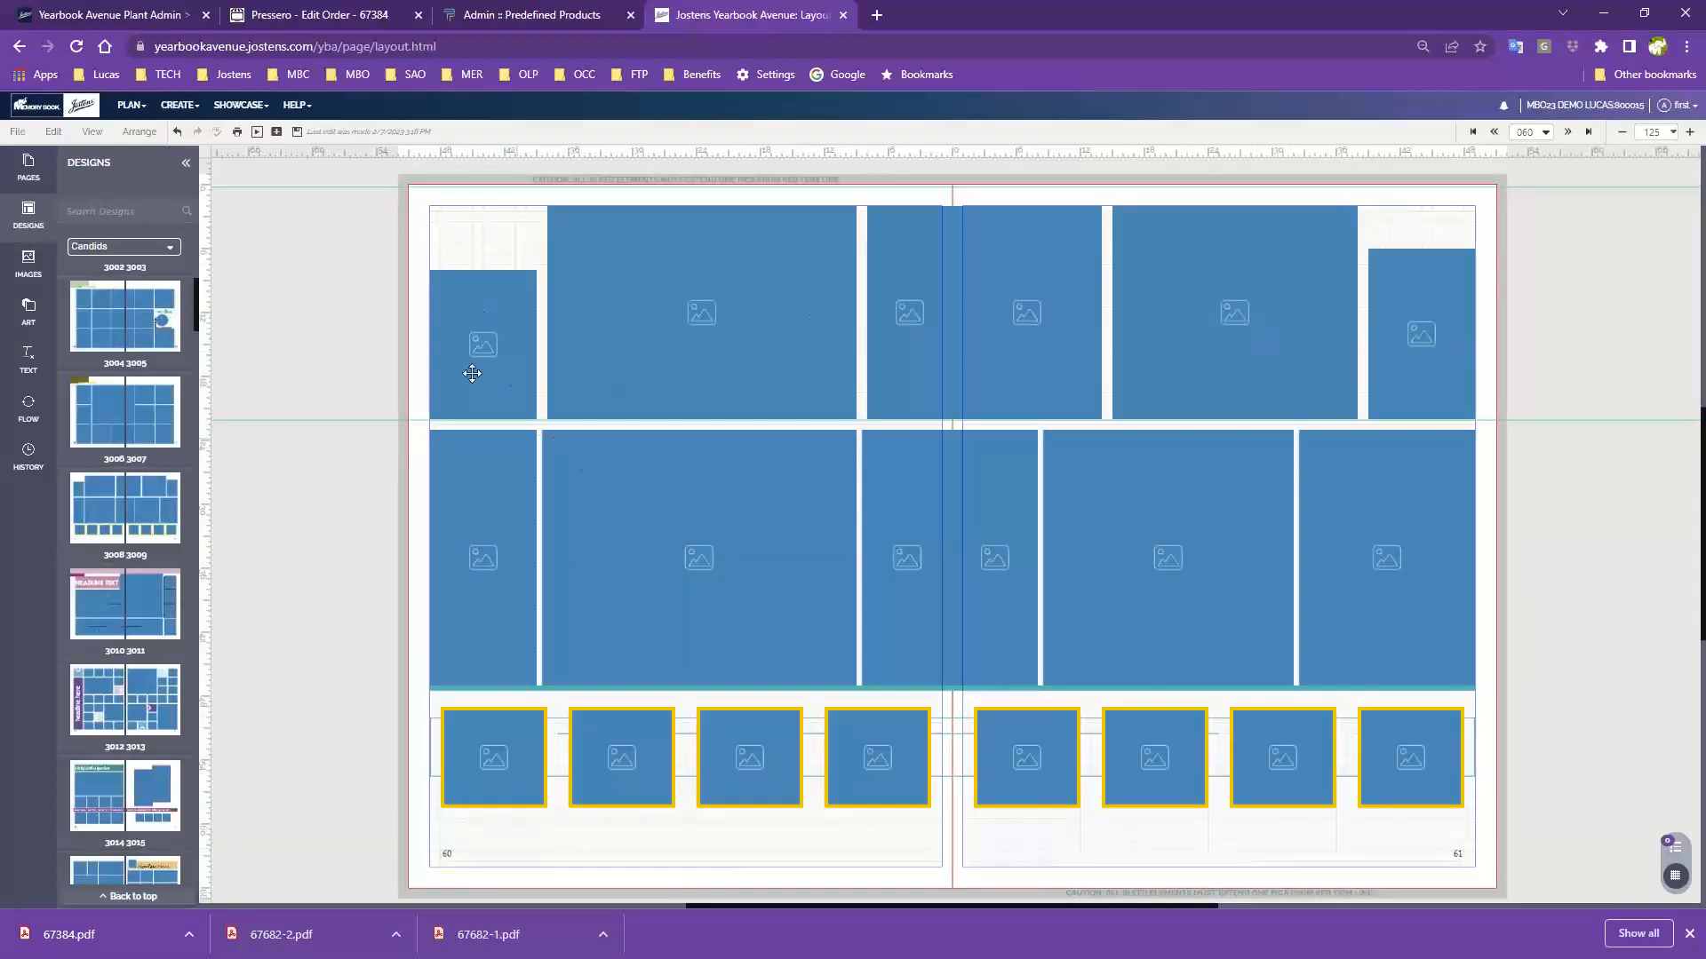
- Select all photo boxes and lines on the spread and nudge them down until the yellow-bordered boxes meet the lower page margin
left_click_drag(421, 312, 1490, 798)
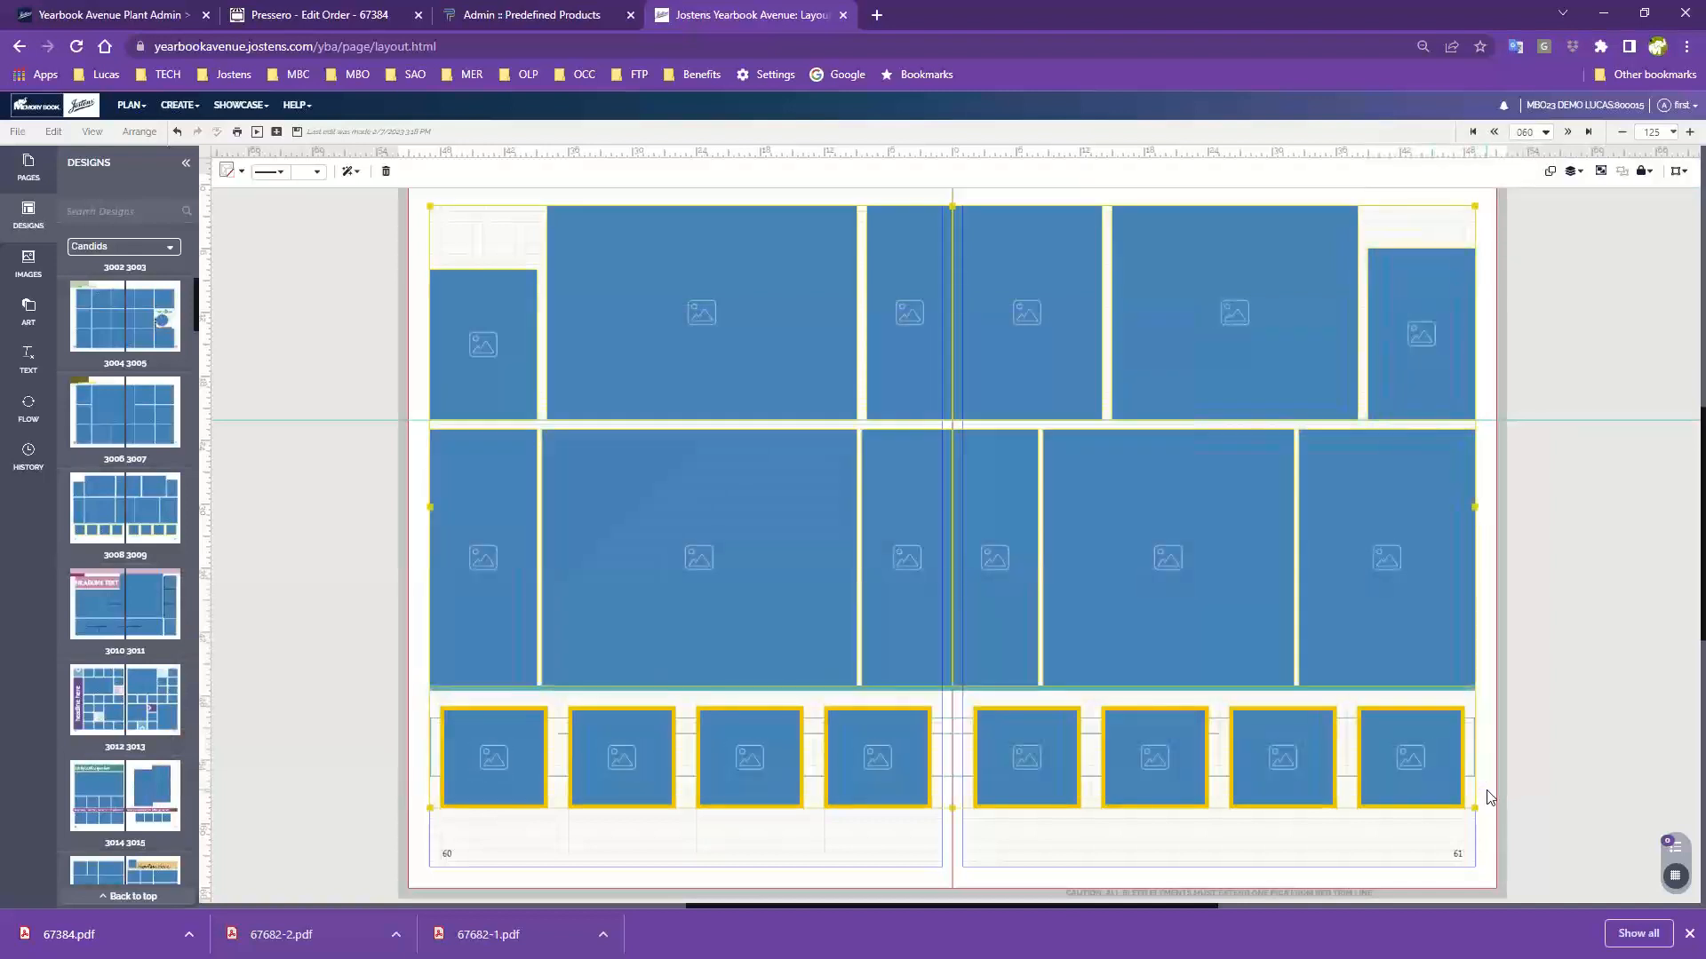
key("Down")
key("Down")
key("Down")
key("Down")
key("Down")
key("Down")
key("Down")
key("Down")
key("Down")
key("Down")
key("Down")
key("Down")
key("Down")
key("Down")
key("Down")
key("Down")
key("Down")
key("Down")
key("Down")
key("Down")
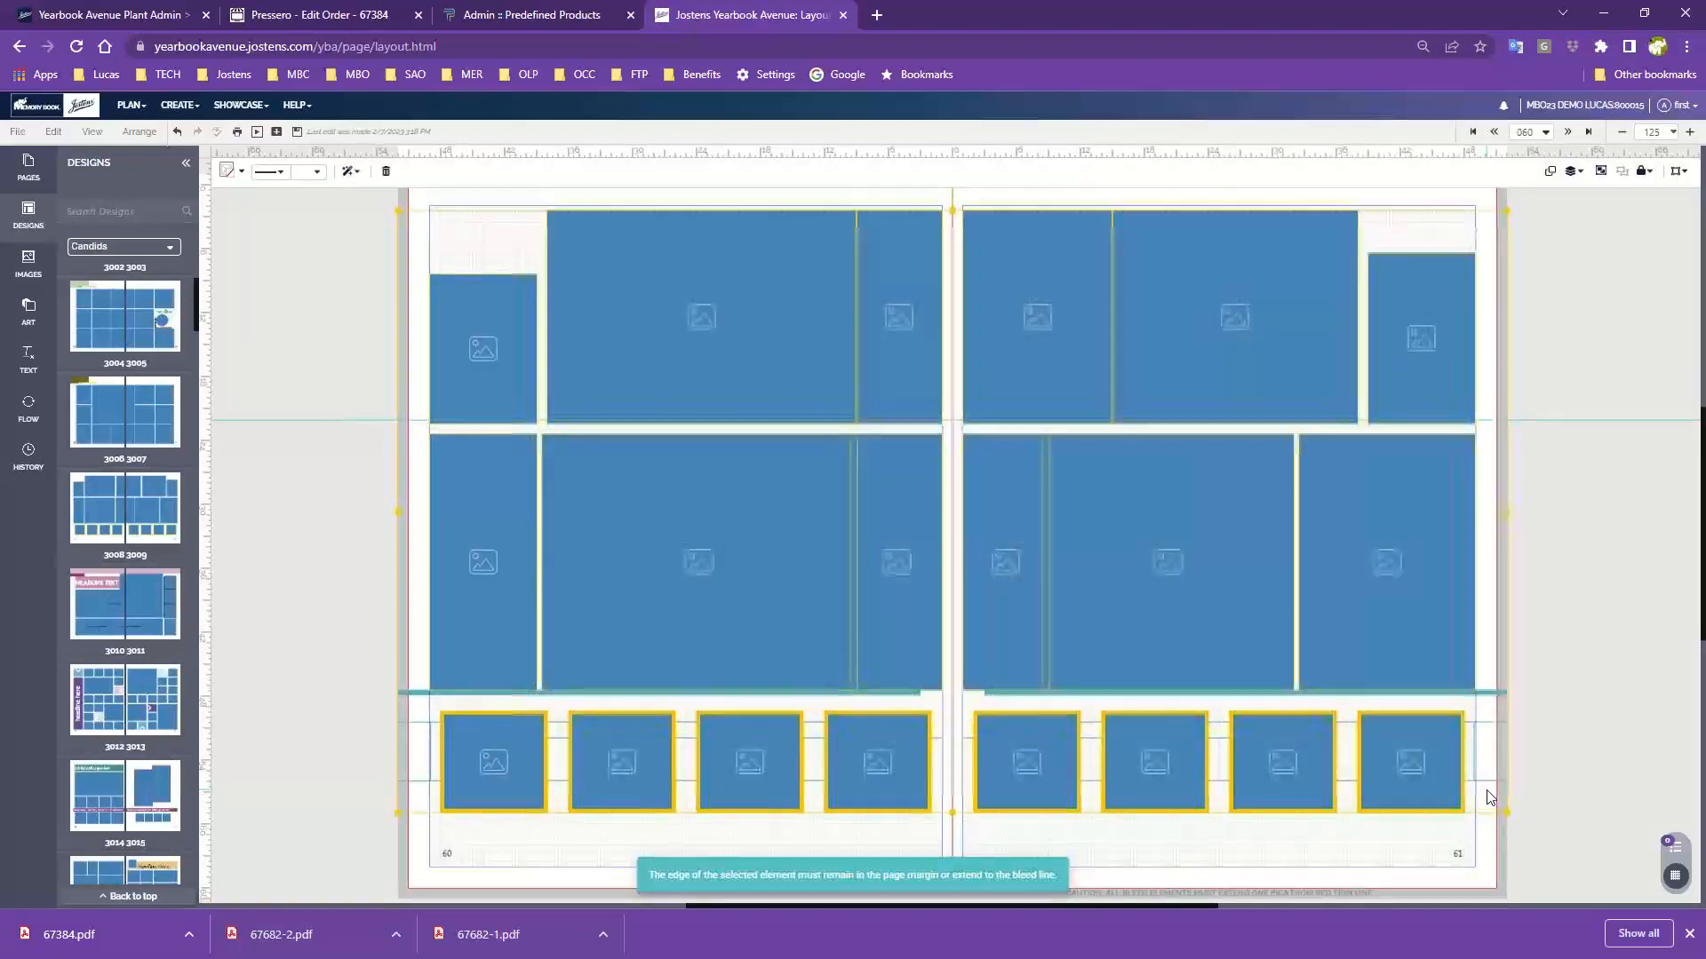
key("Down")
key("Down")
key("Down")
key("Down")
key("Down")
key("Down")
key("Down")
key("Down")
key("Down")
key("Down")
key("Down")
key("Down")
key("Down")
key("Down")
key("Down")
key("Down")
key("Down")
key("Down")
key("Down")
key("Down")
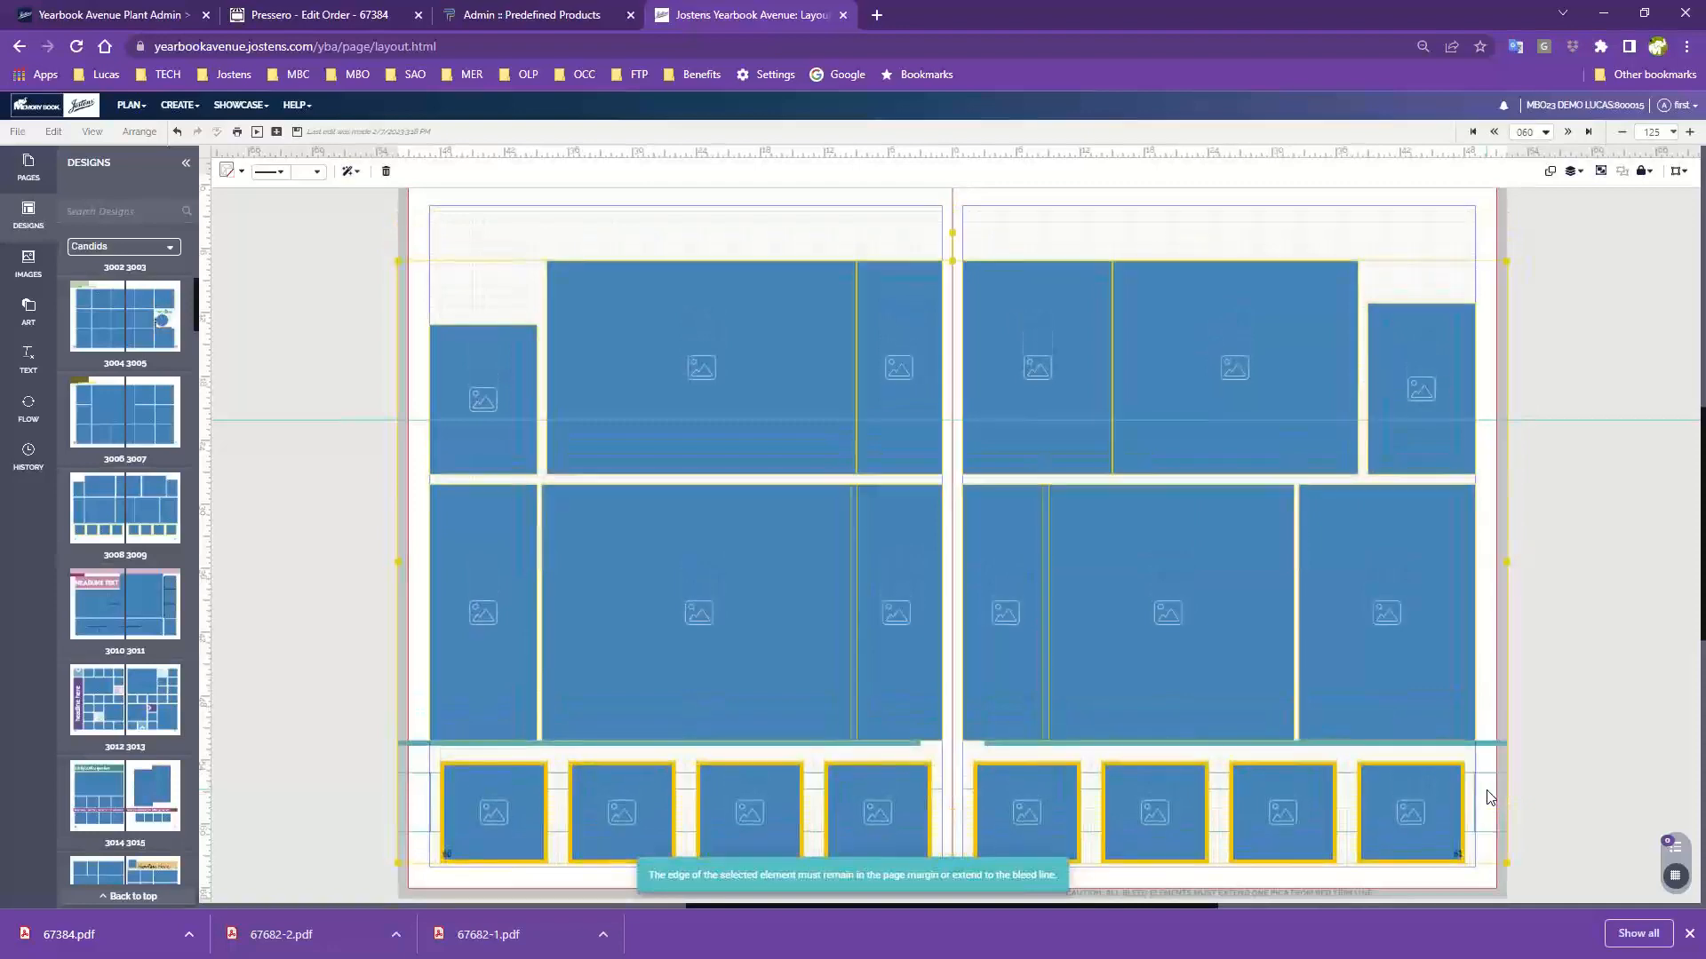
left_click(392, 512)
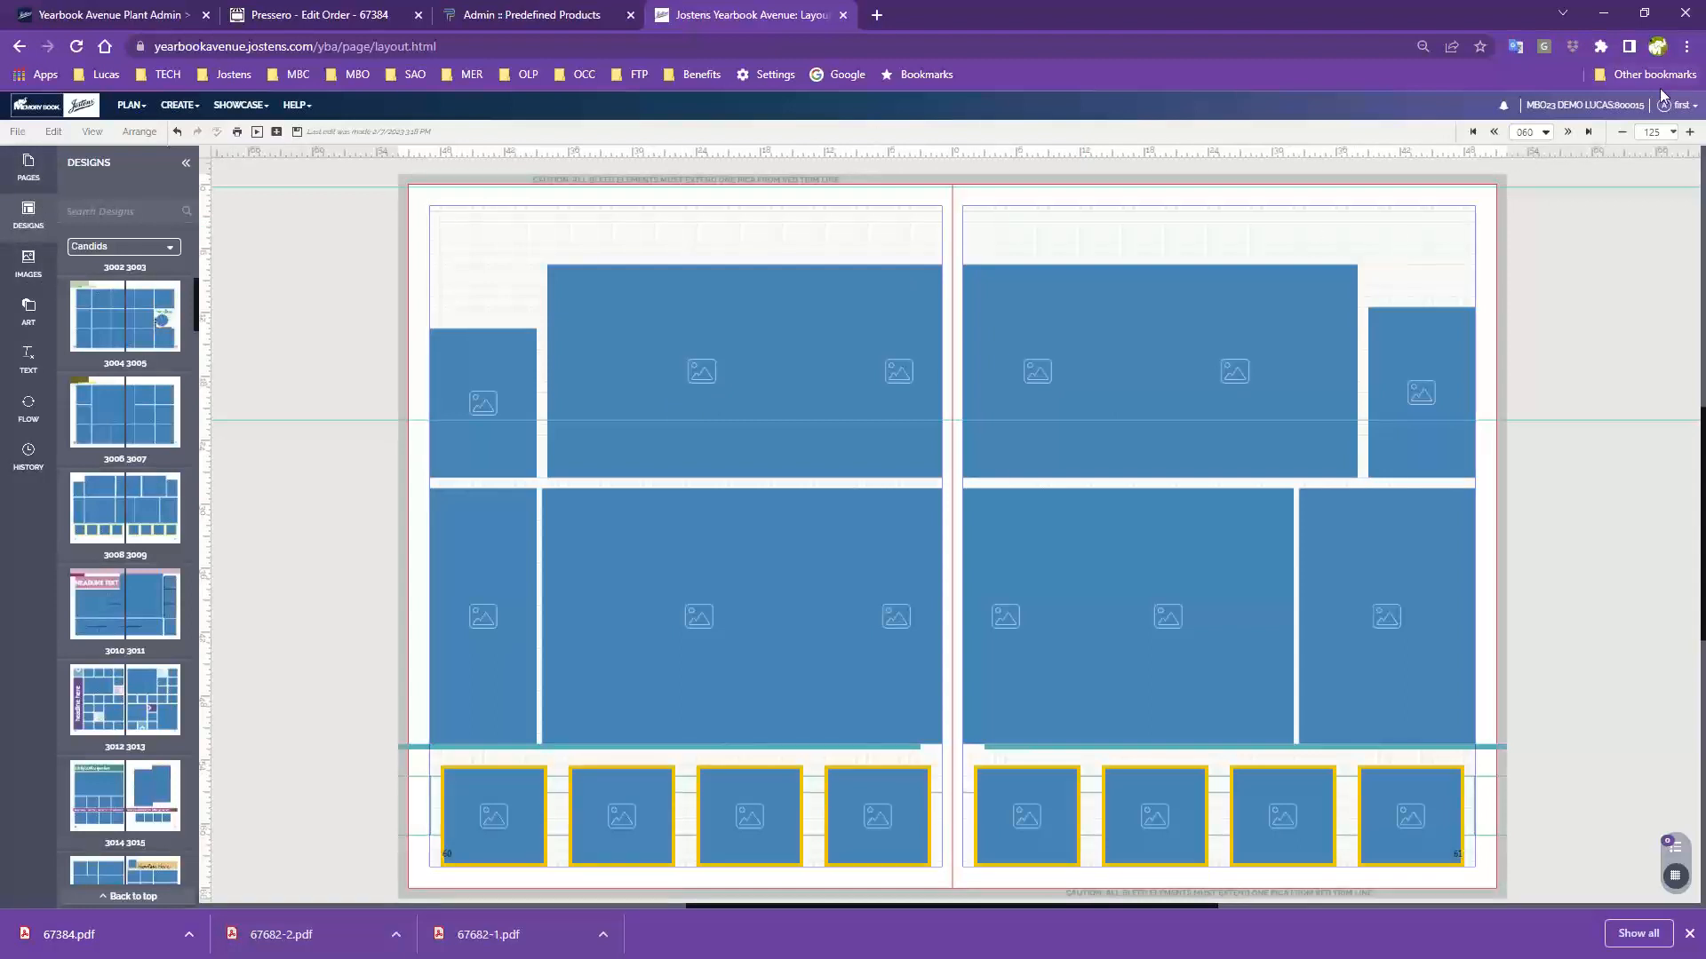
- Add a text box in the Headline style to the empty area above the photo boxes on page 060
key("ctrl+plus")
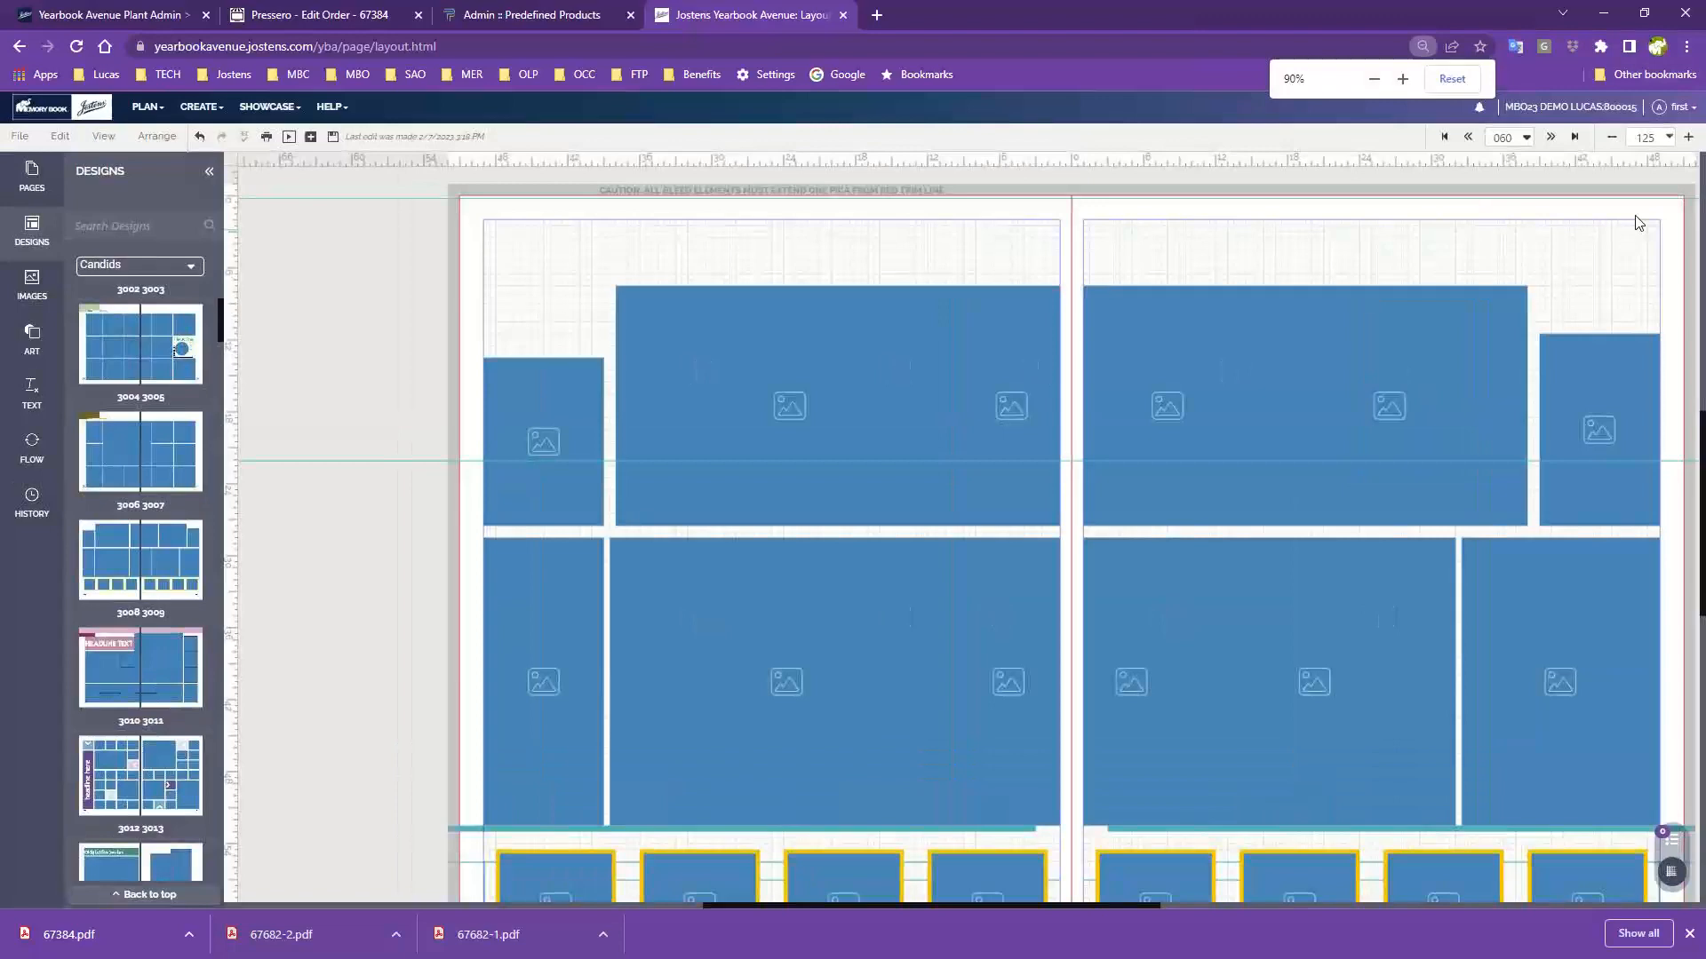
key("ctrl+plus")
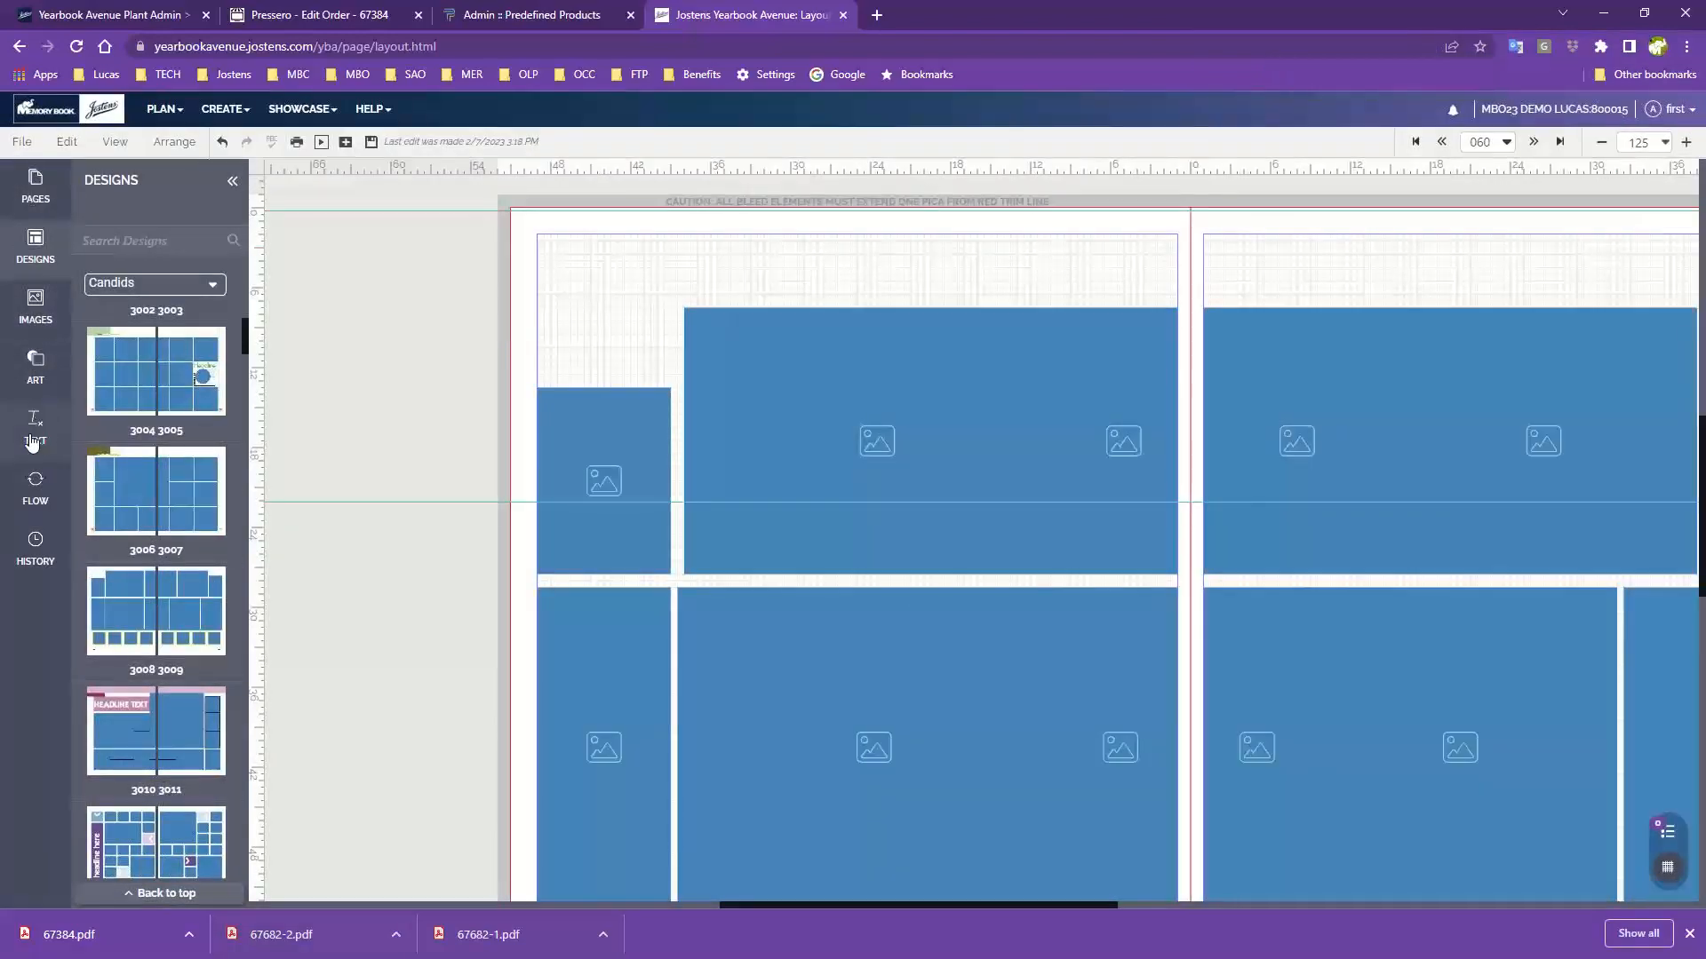
left_click(36, 436)
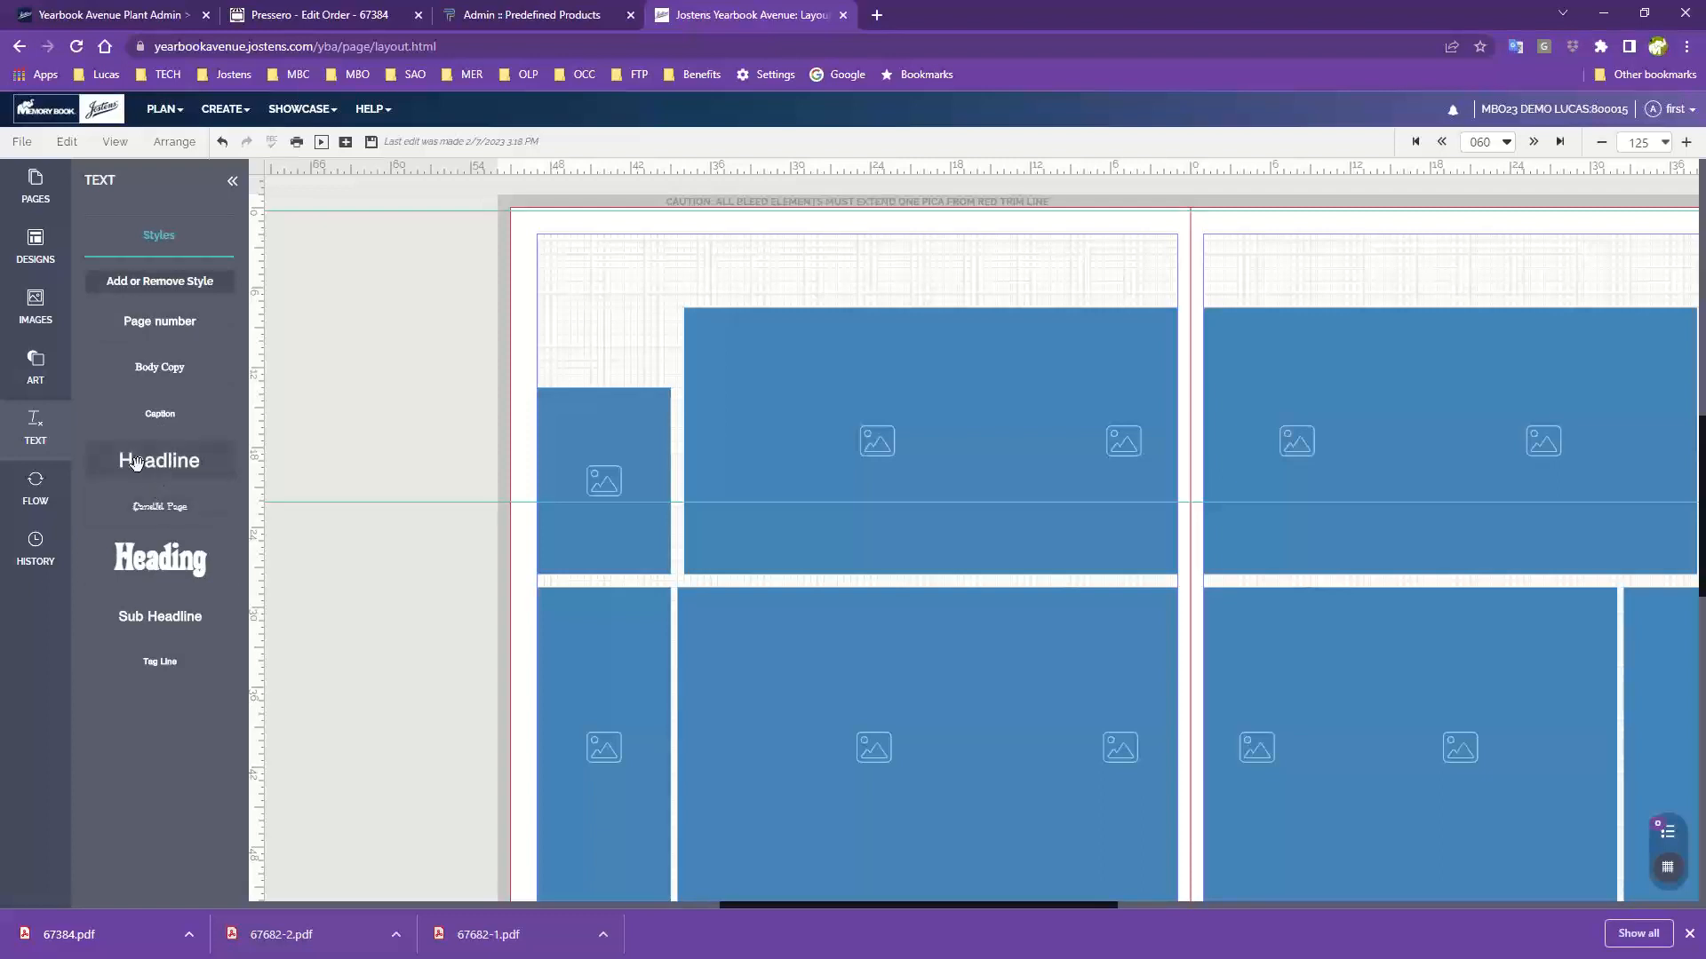
left_click_drag(157, 463, 685, 267)
left_click_drag(663, 268, 662, 269)
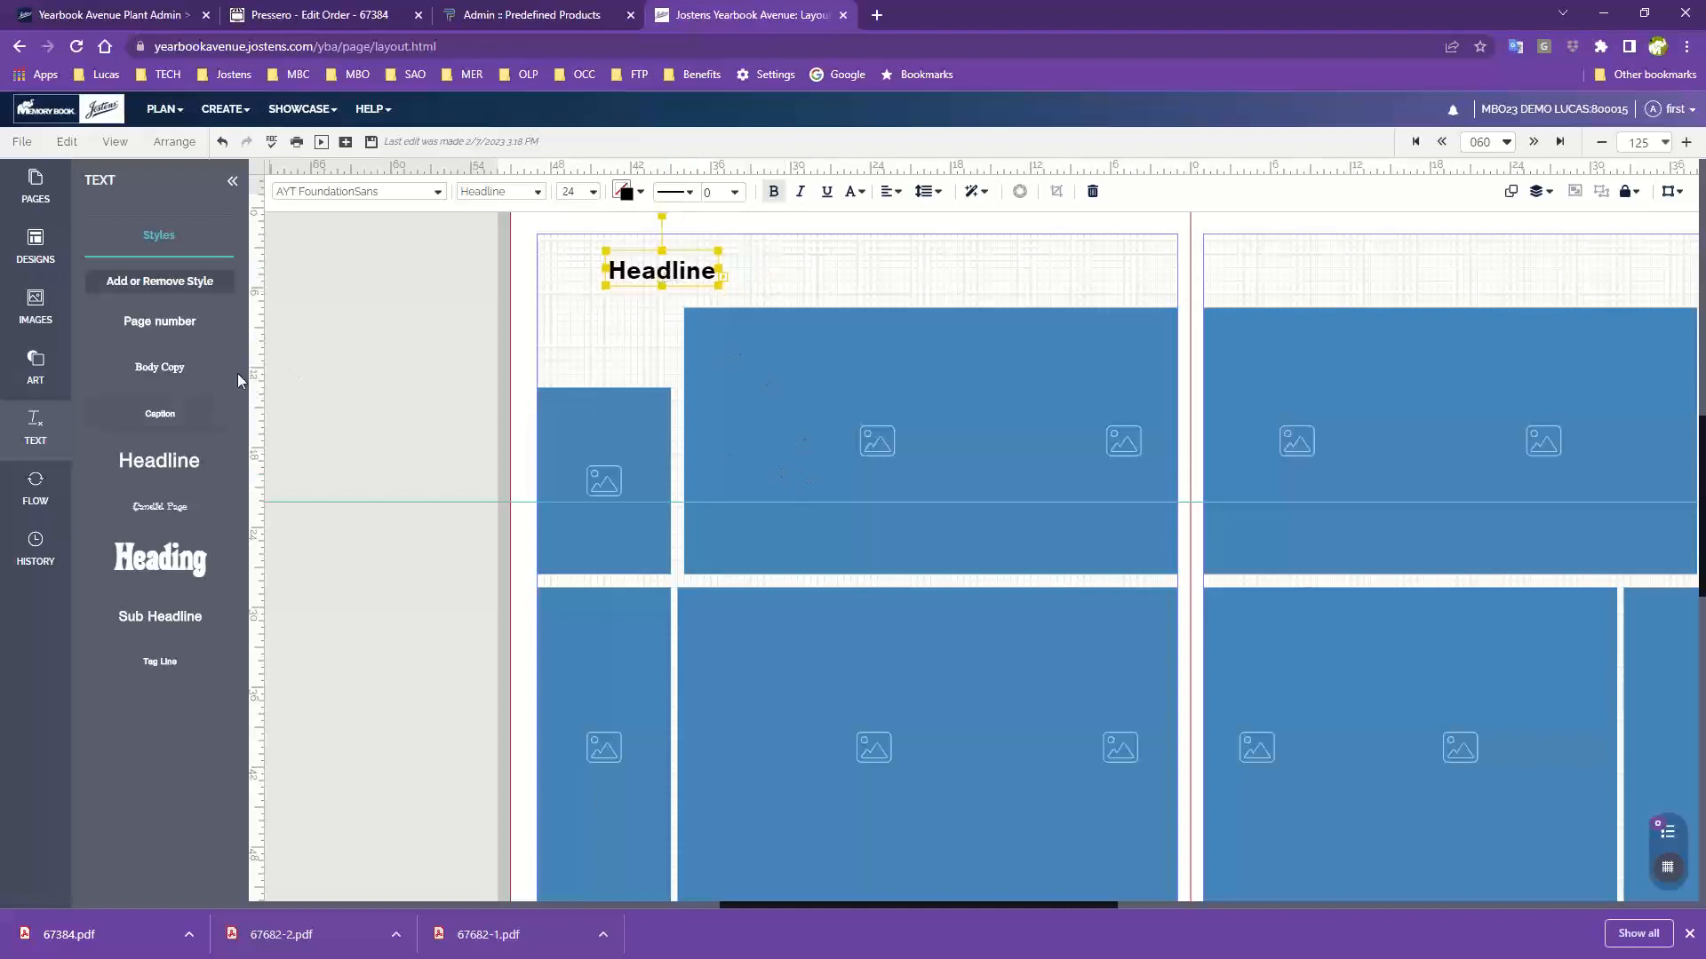
- Add Body Copy and Candid Page style text beside the headline and select each text box to compare their formatting
left_click_drag(158, 367, 817, 253)
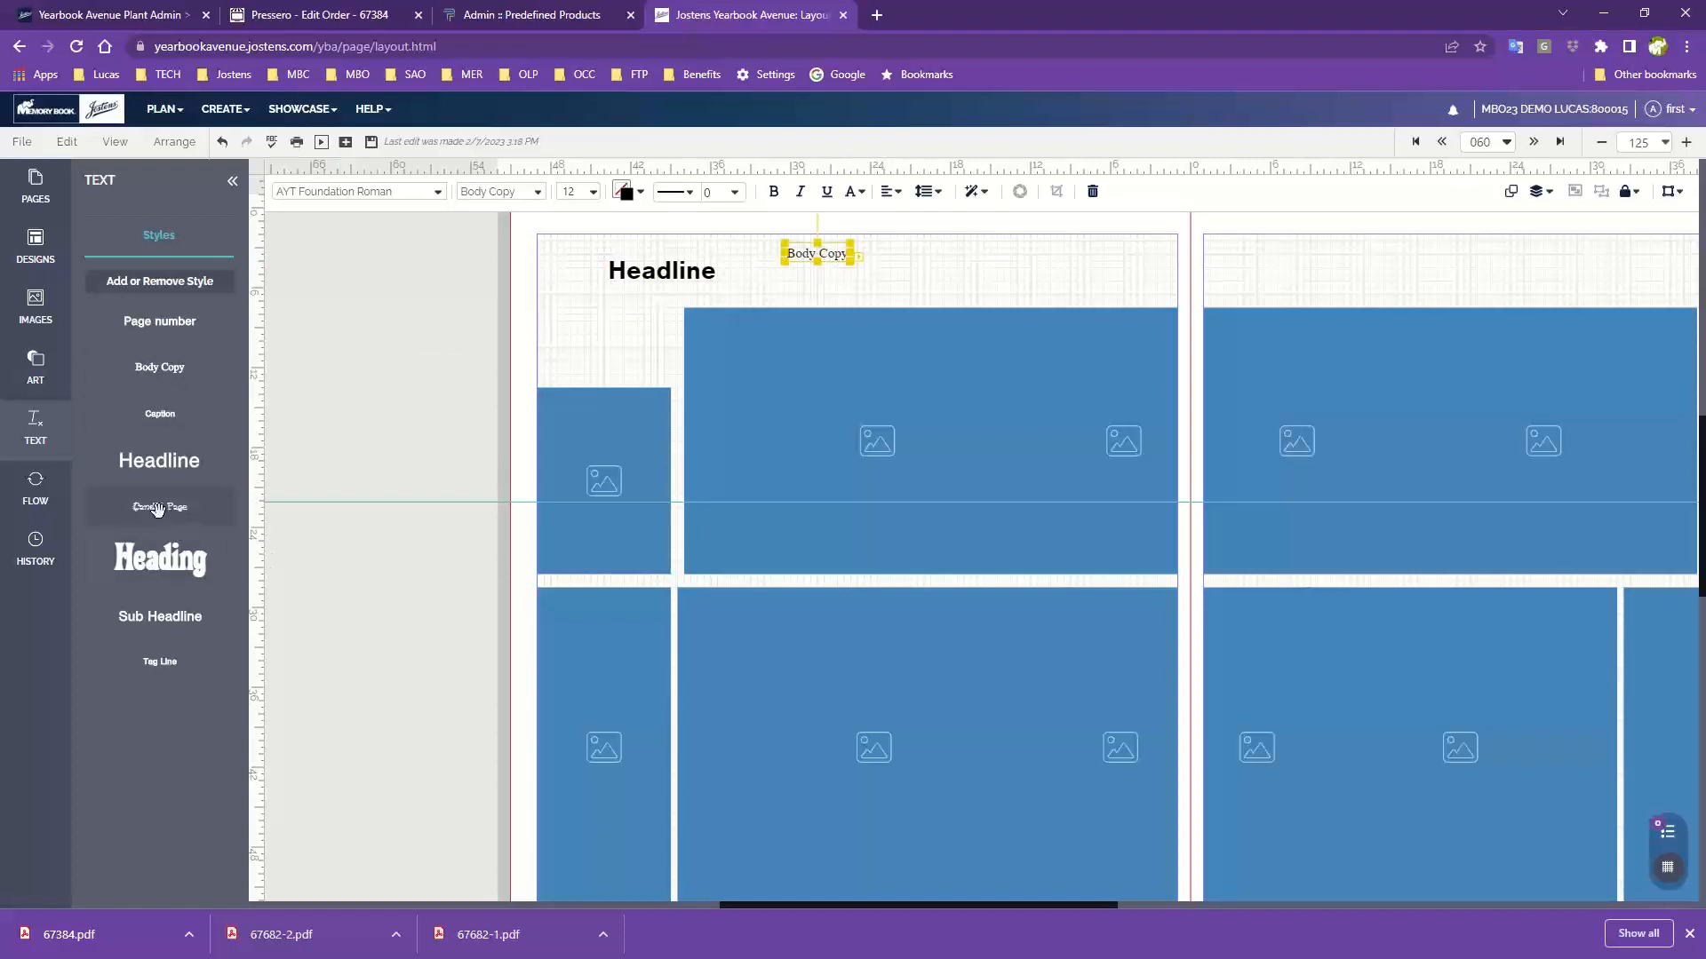
left_click_drag(158, 508, 964, 275)
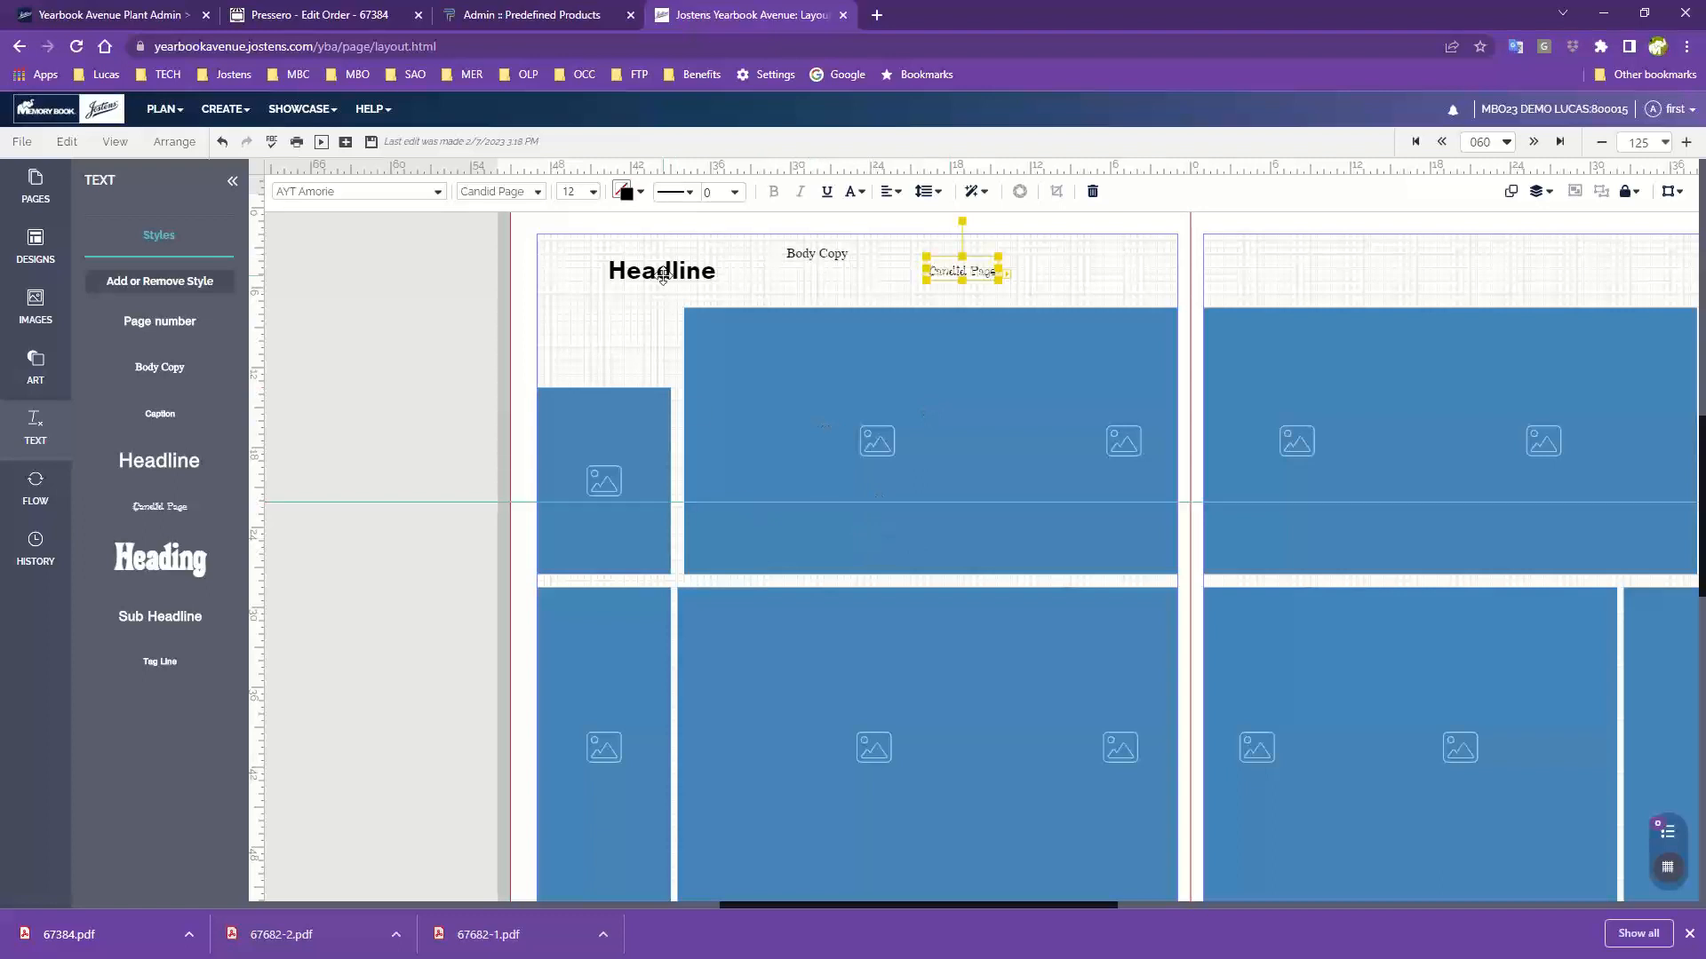
left_click(663, 274)
left_click(804, 255)
left_click(977, 275)
left_click(637, 282)
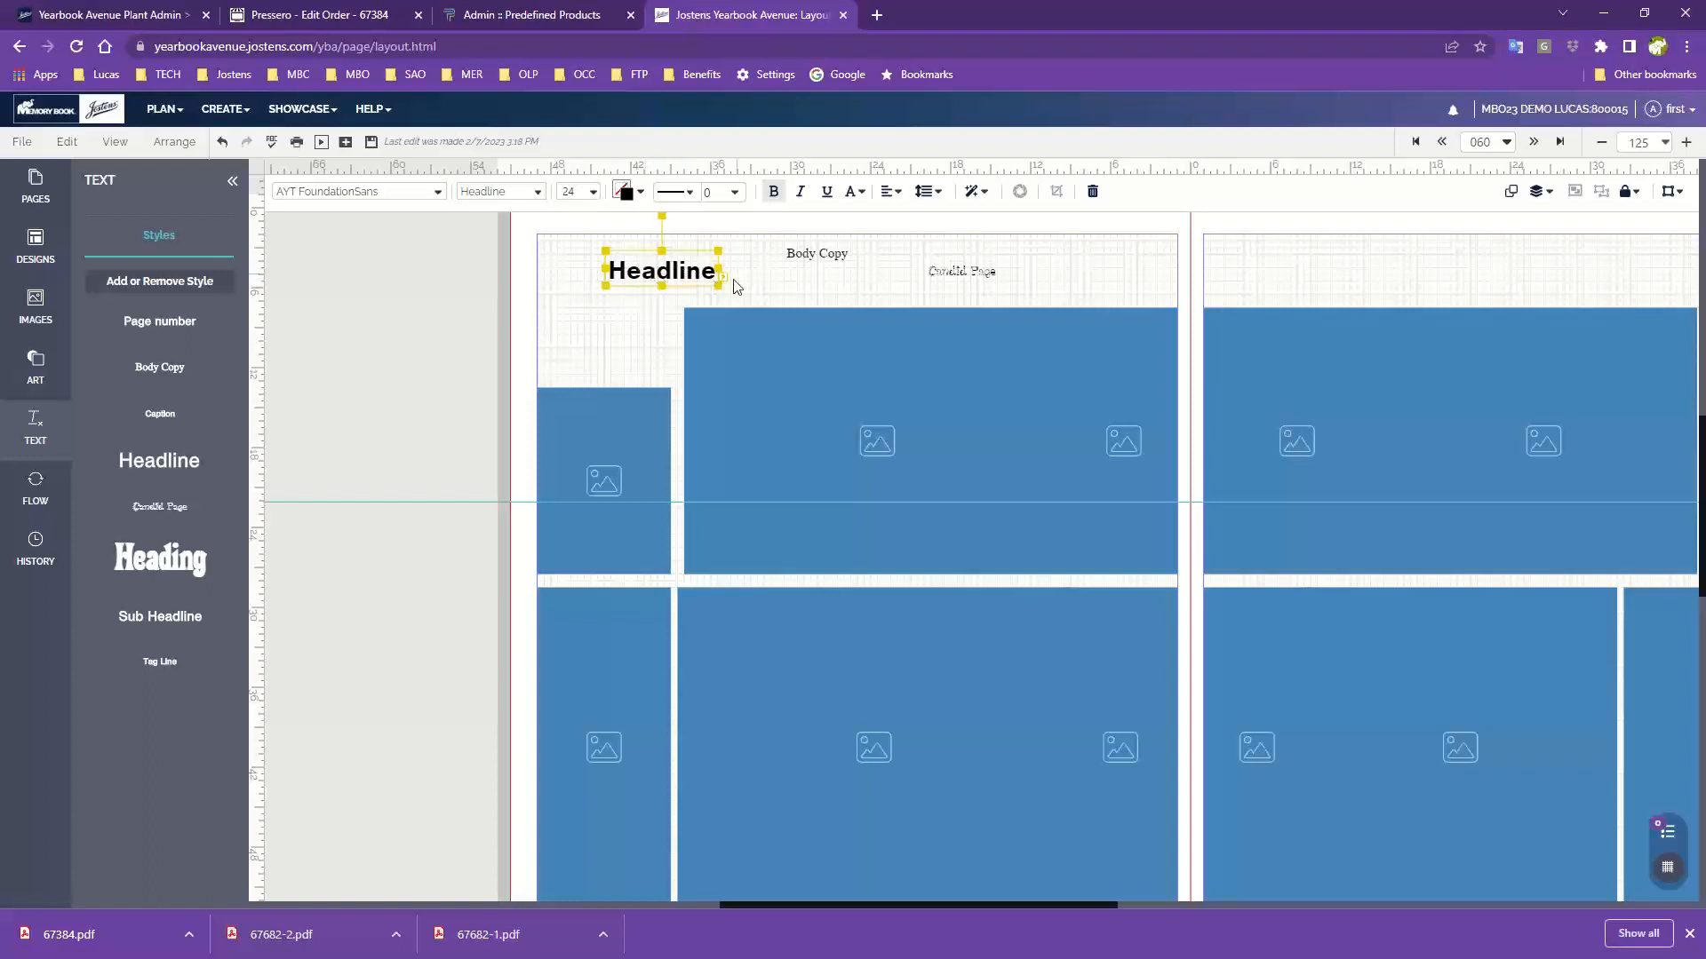
left_click(810, 256)
left_click(944, 272)
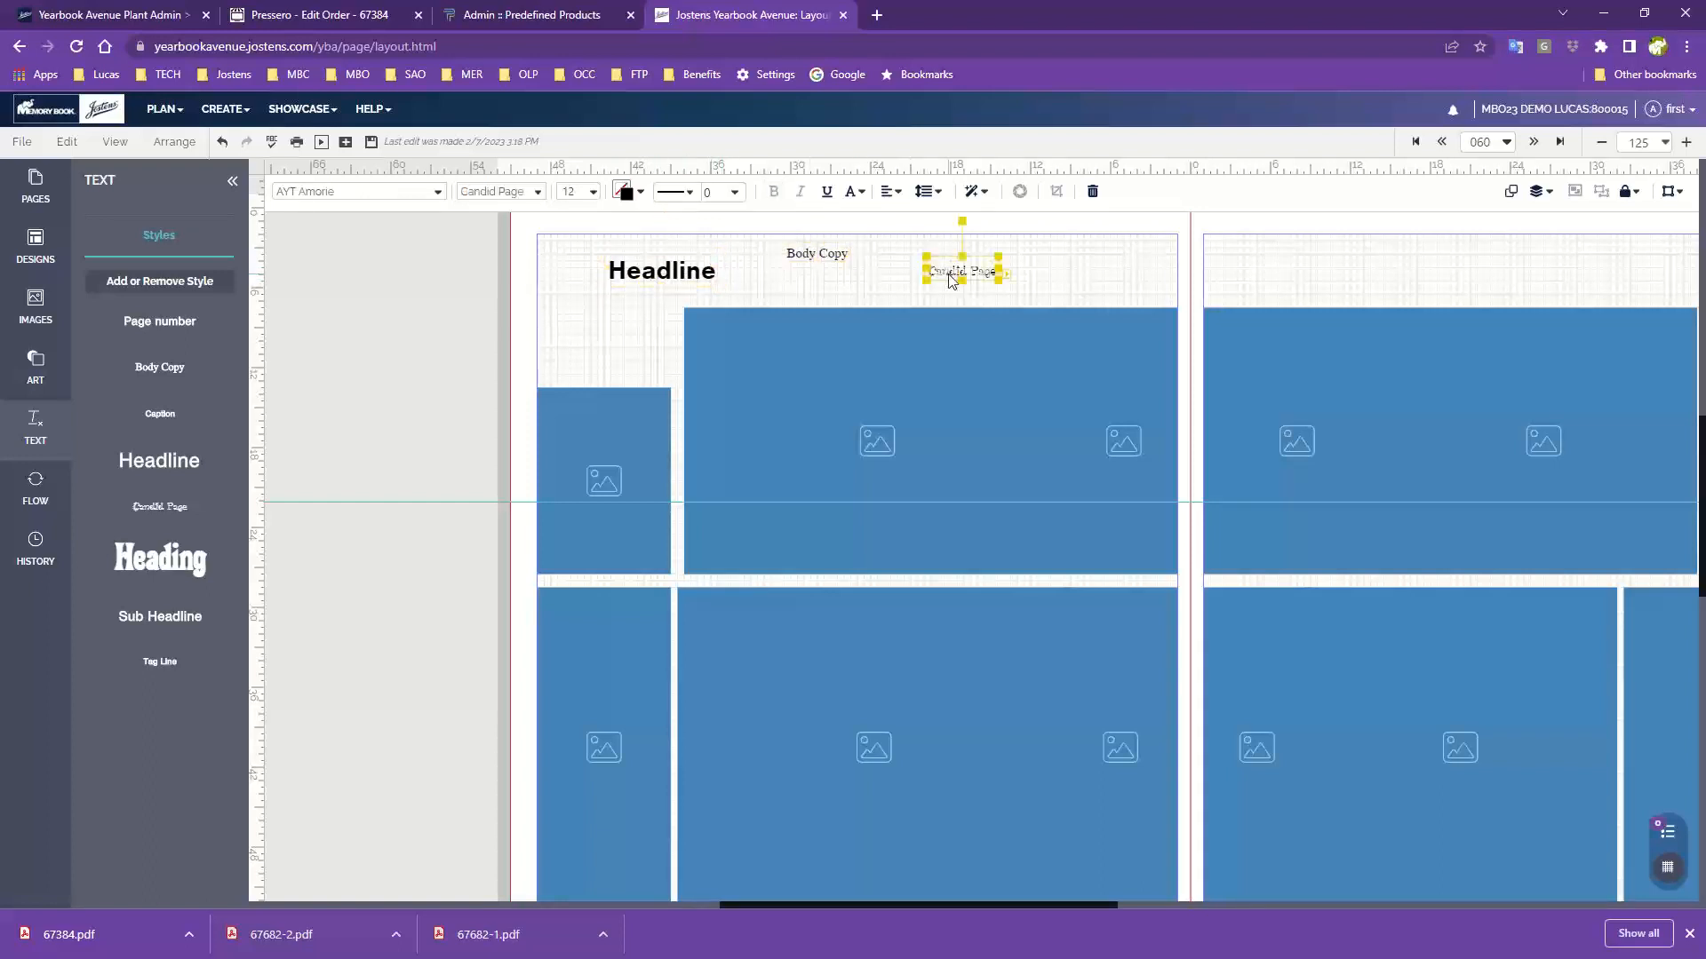
- Delete the Candid Page and Body Copy text boxes from page 060
key("Delete")
left_click(811, 255)
key("Delete")
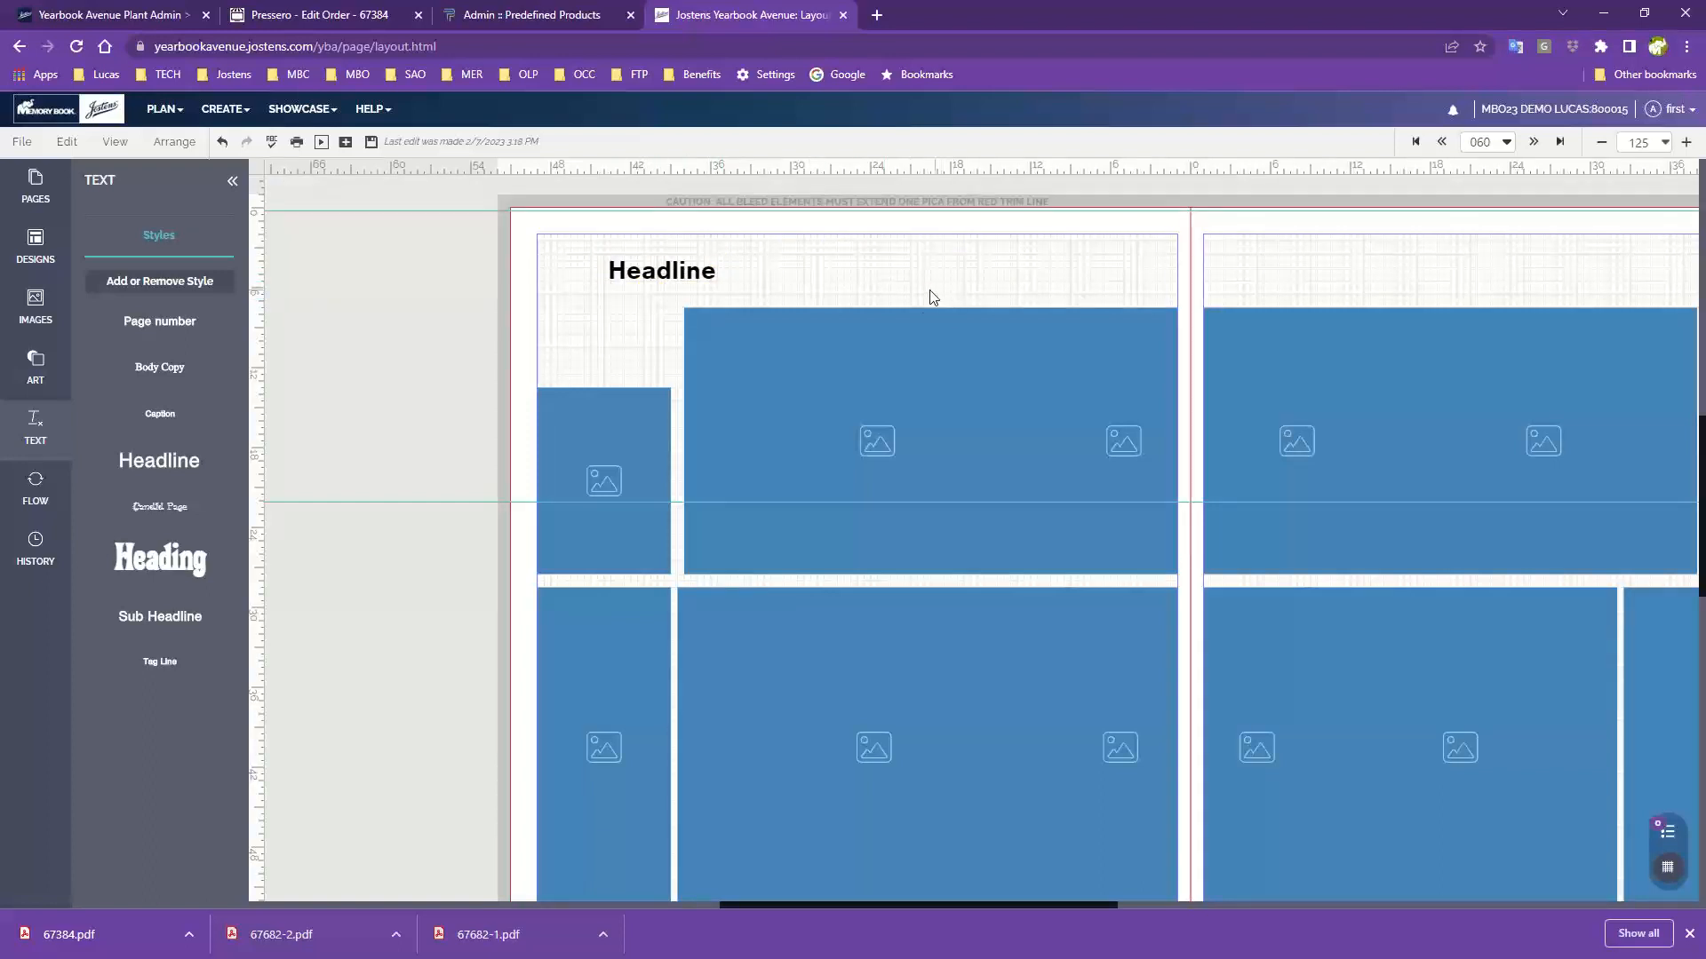
- Move the headline to page 061, stretch it across the margin width, and extend its height from the upper margin toward the photo boxes
scroll(931, 298, "right", 5)
left_click_drag(418, 293, 1596, 289)
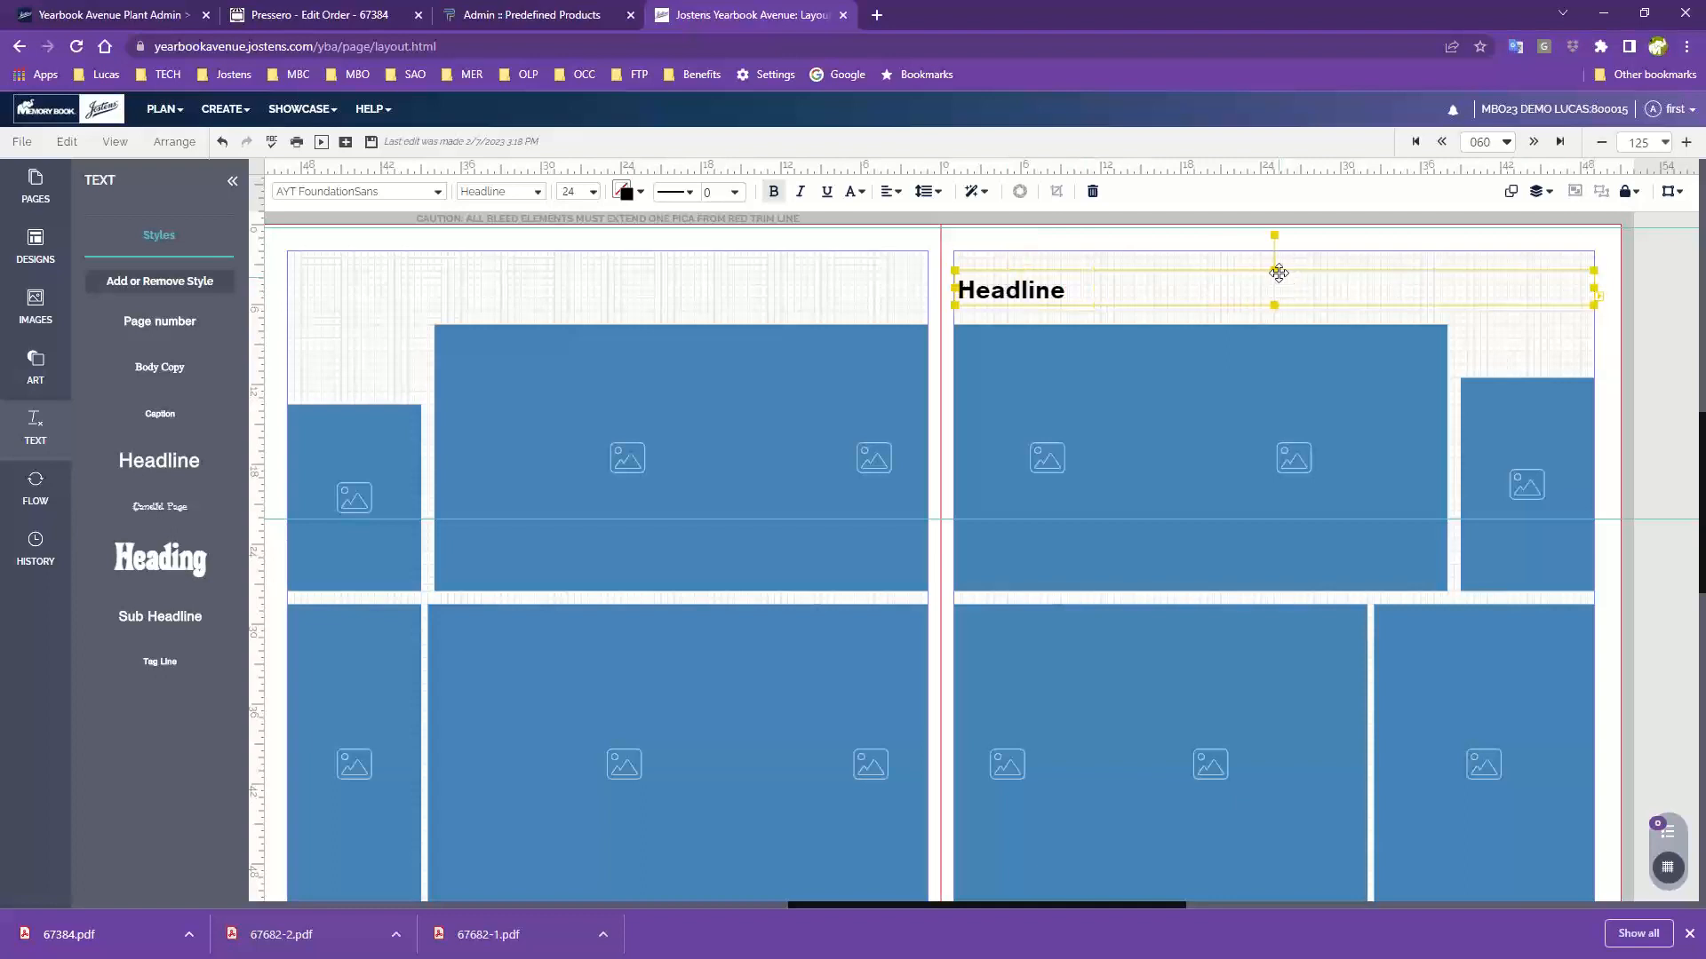
left_click_drag(1278, 271, 1281, 253)
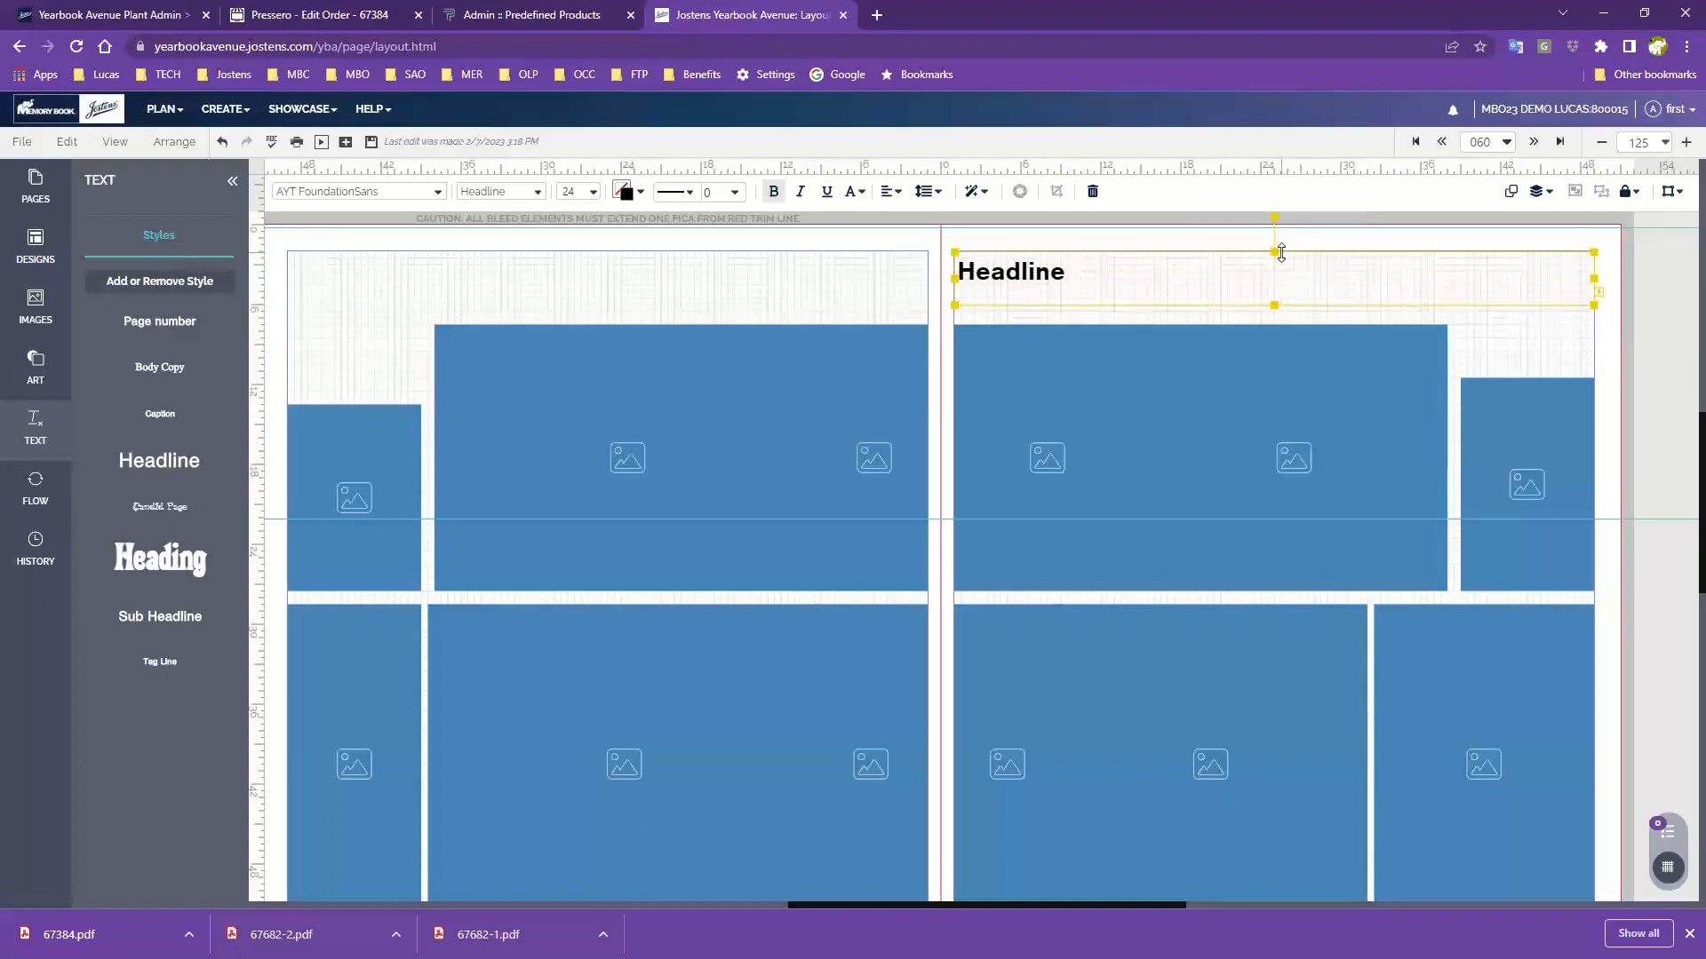
left_click_drag(1274, 308, 1278, 310)
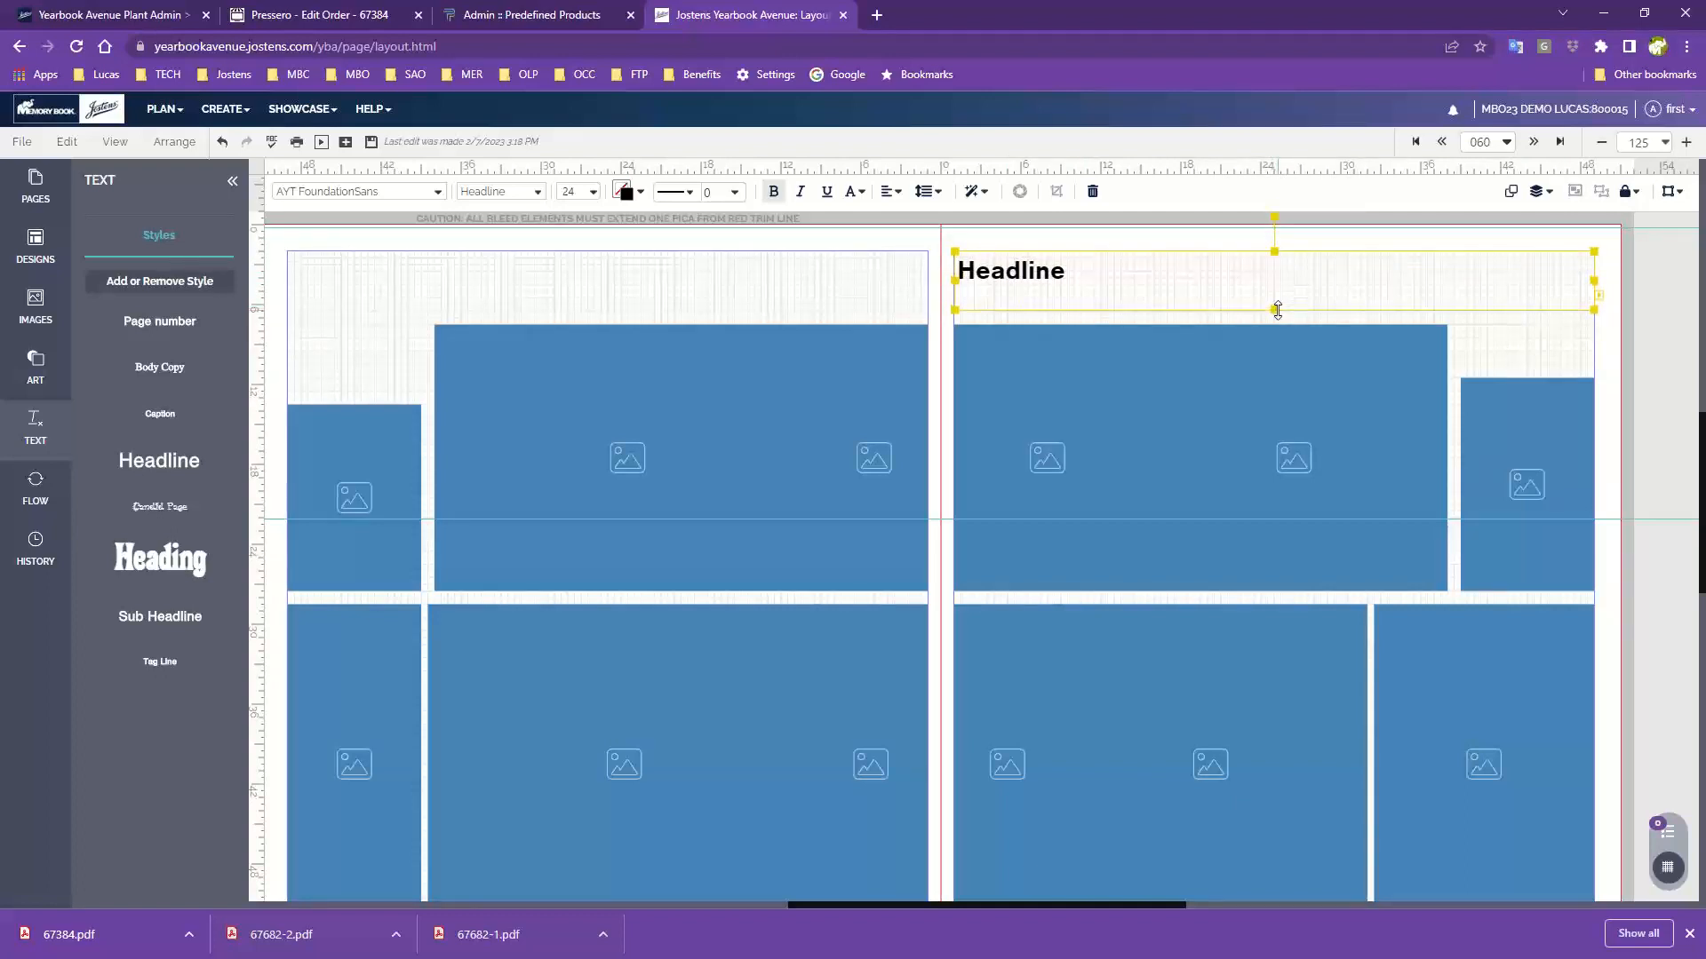
left_click(1065, 291)
left_click(852, 278)
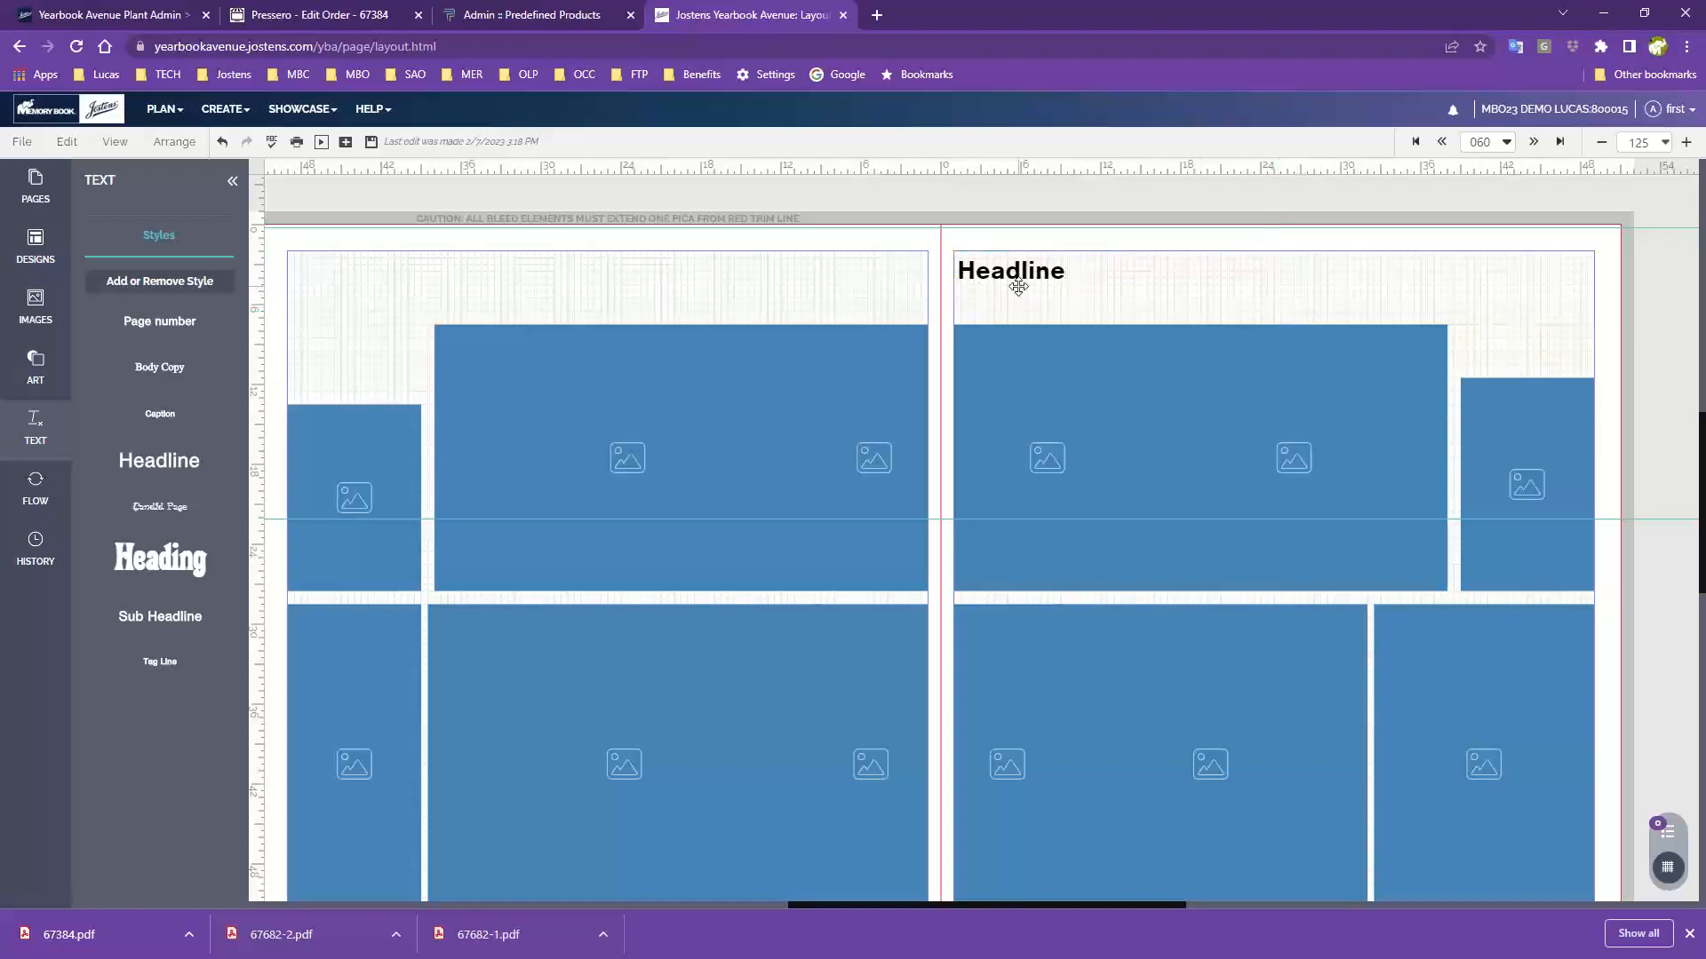
- Set the headline's font to AYT Amigo and its size to 32
left_click(1024, 285)
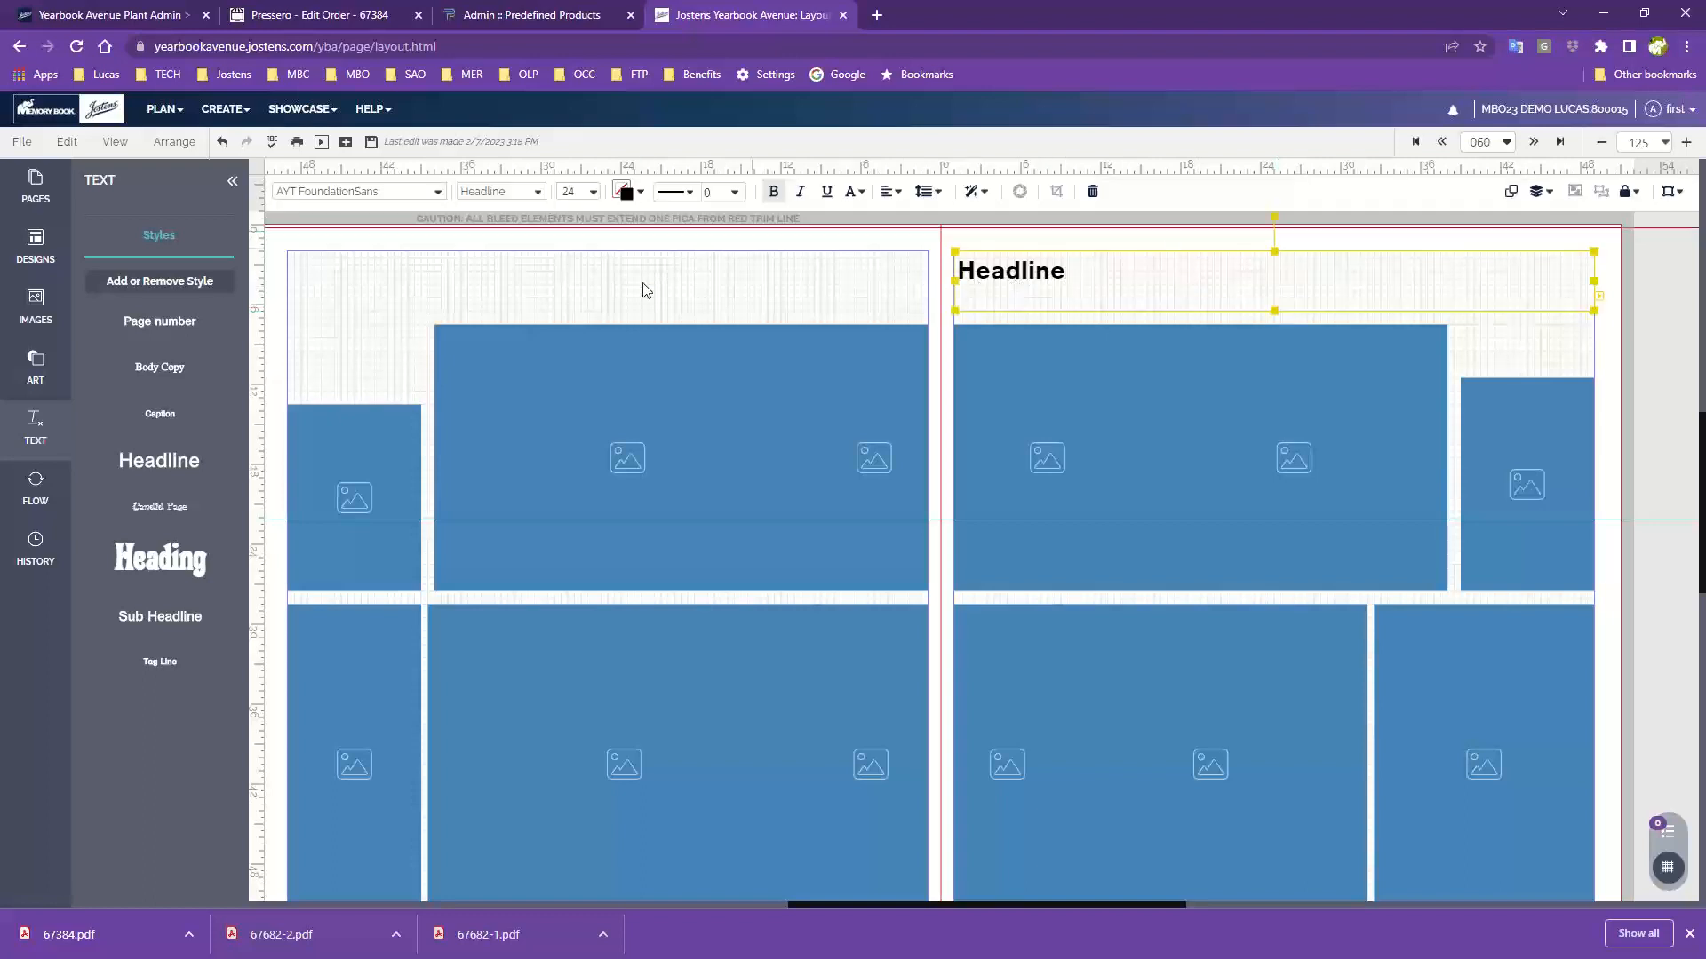
left_click(424, 193)
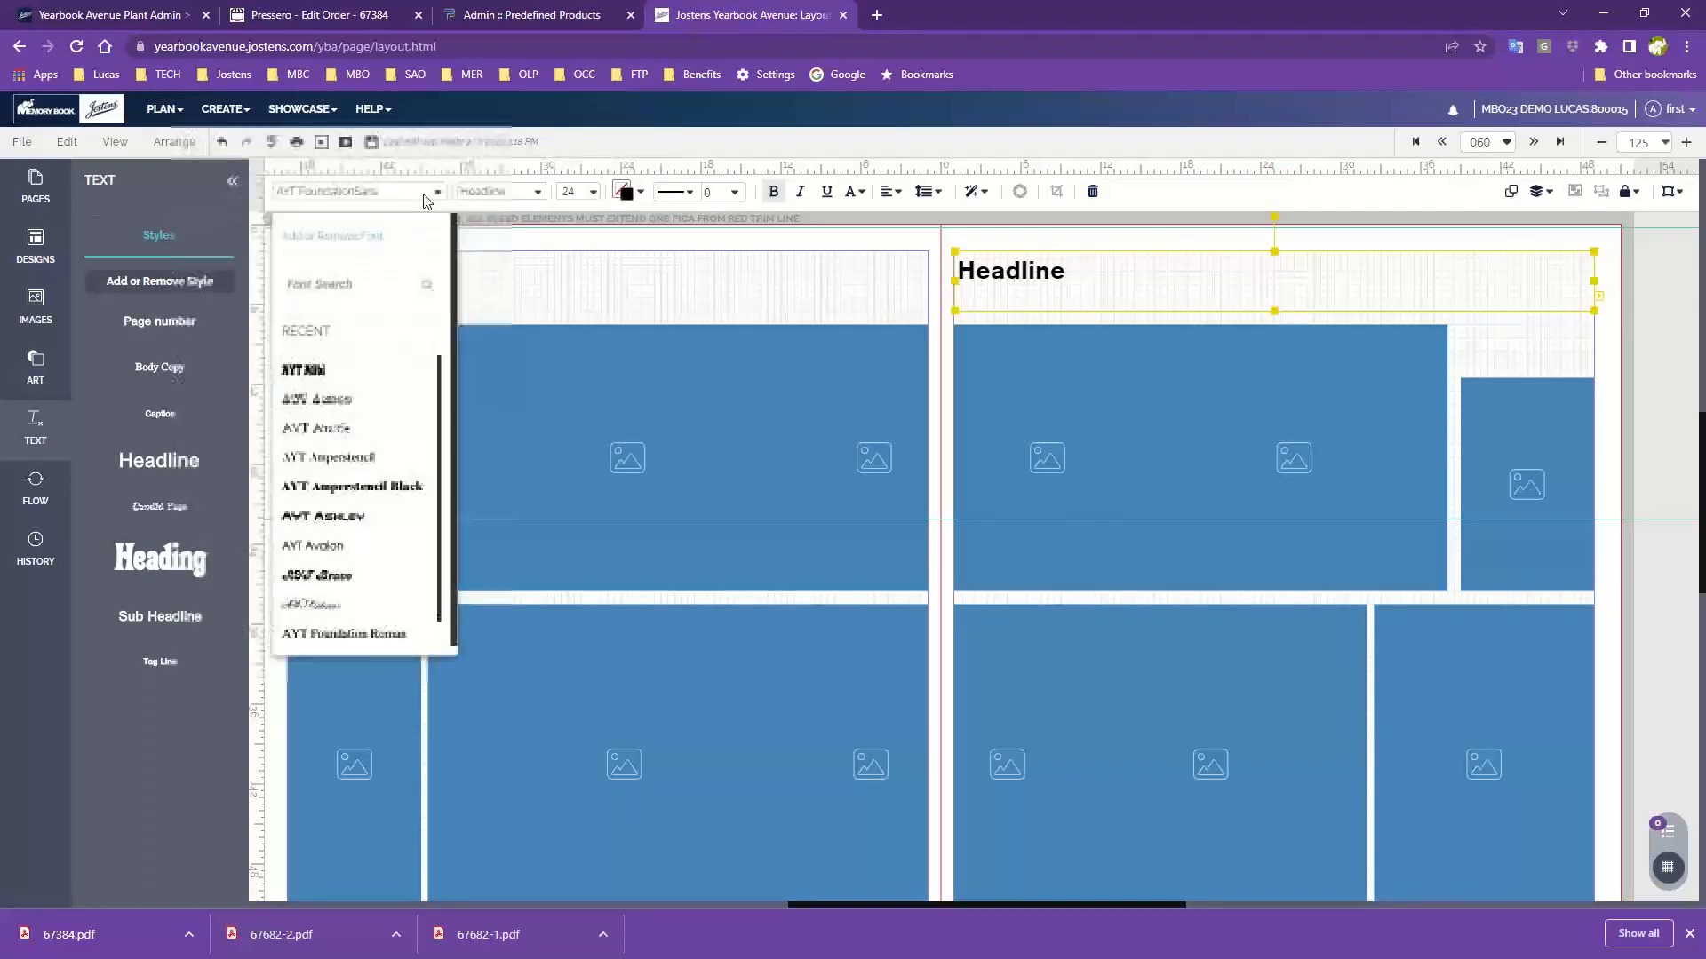
left_click(347, 400)
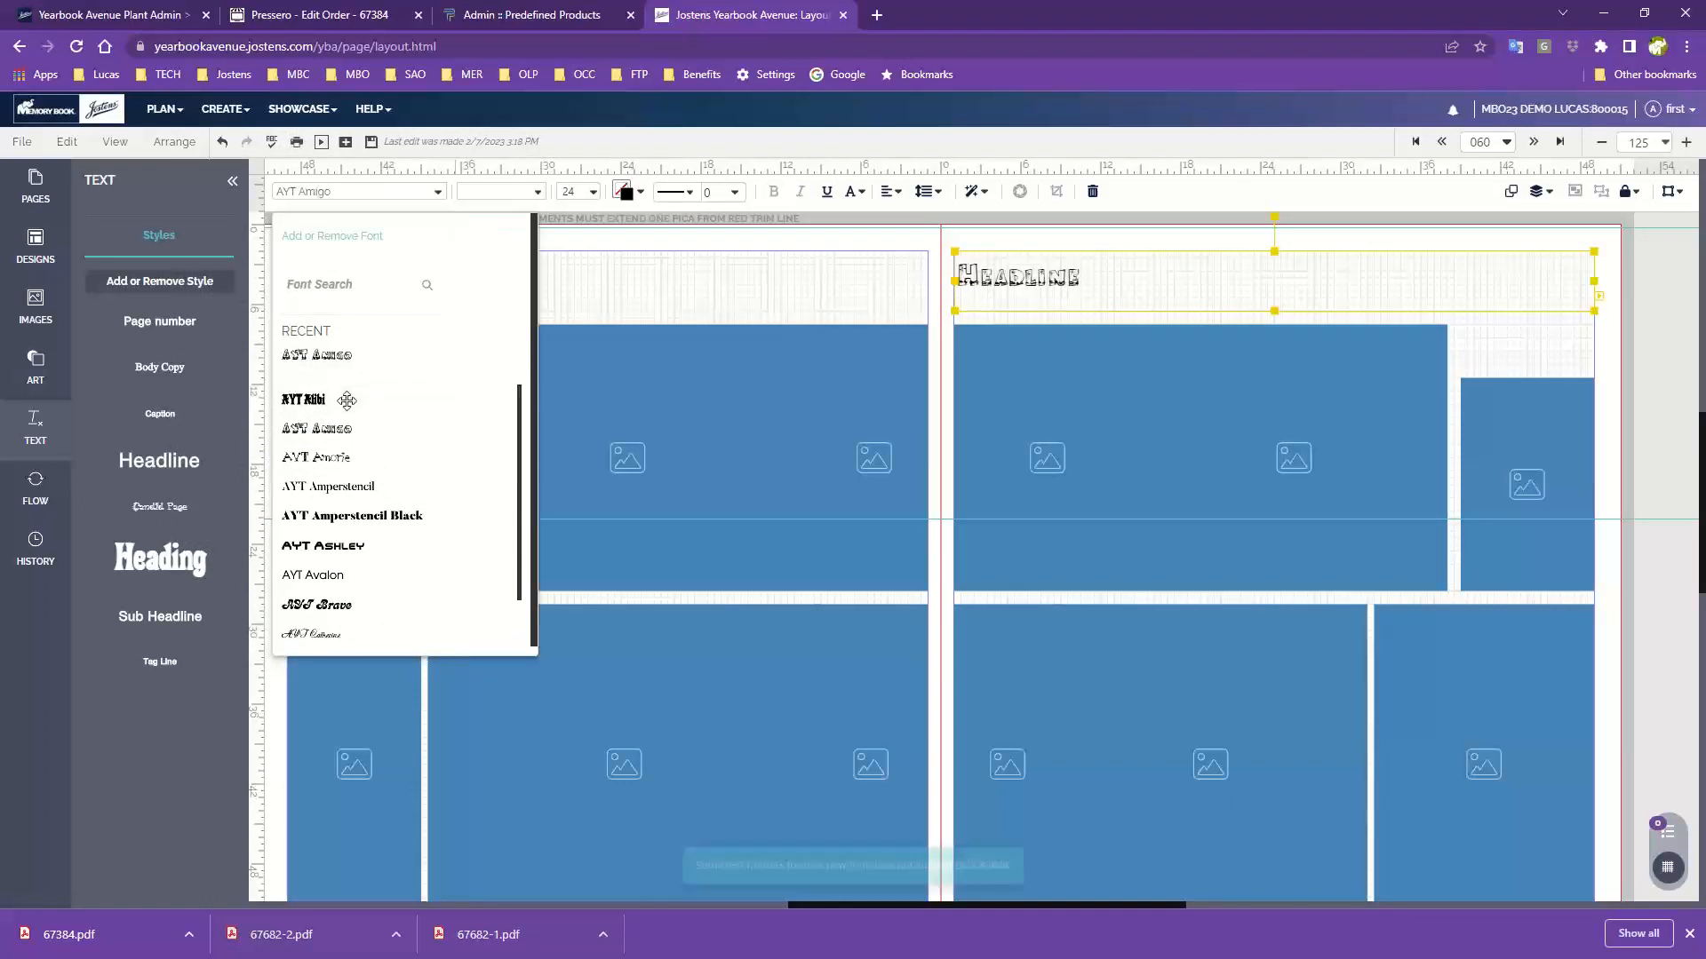
left_click(594, 194)
left_click(632, 485)
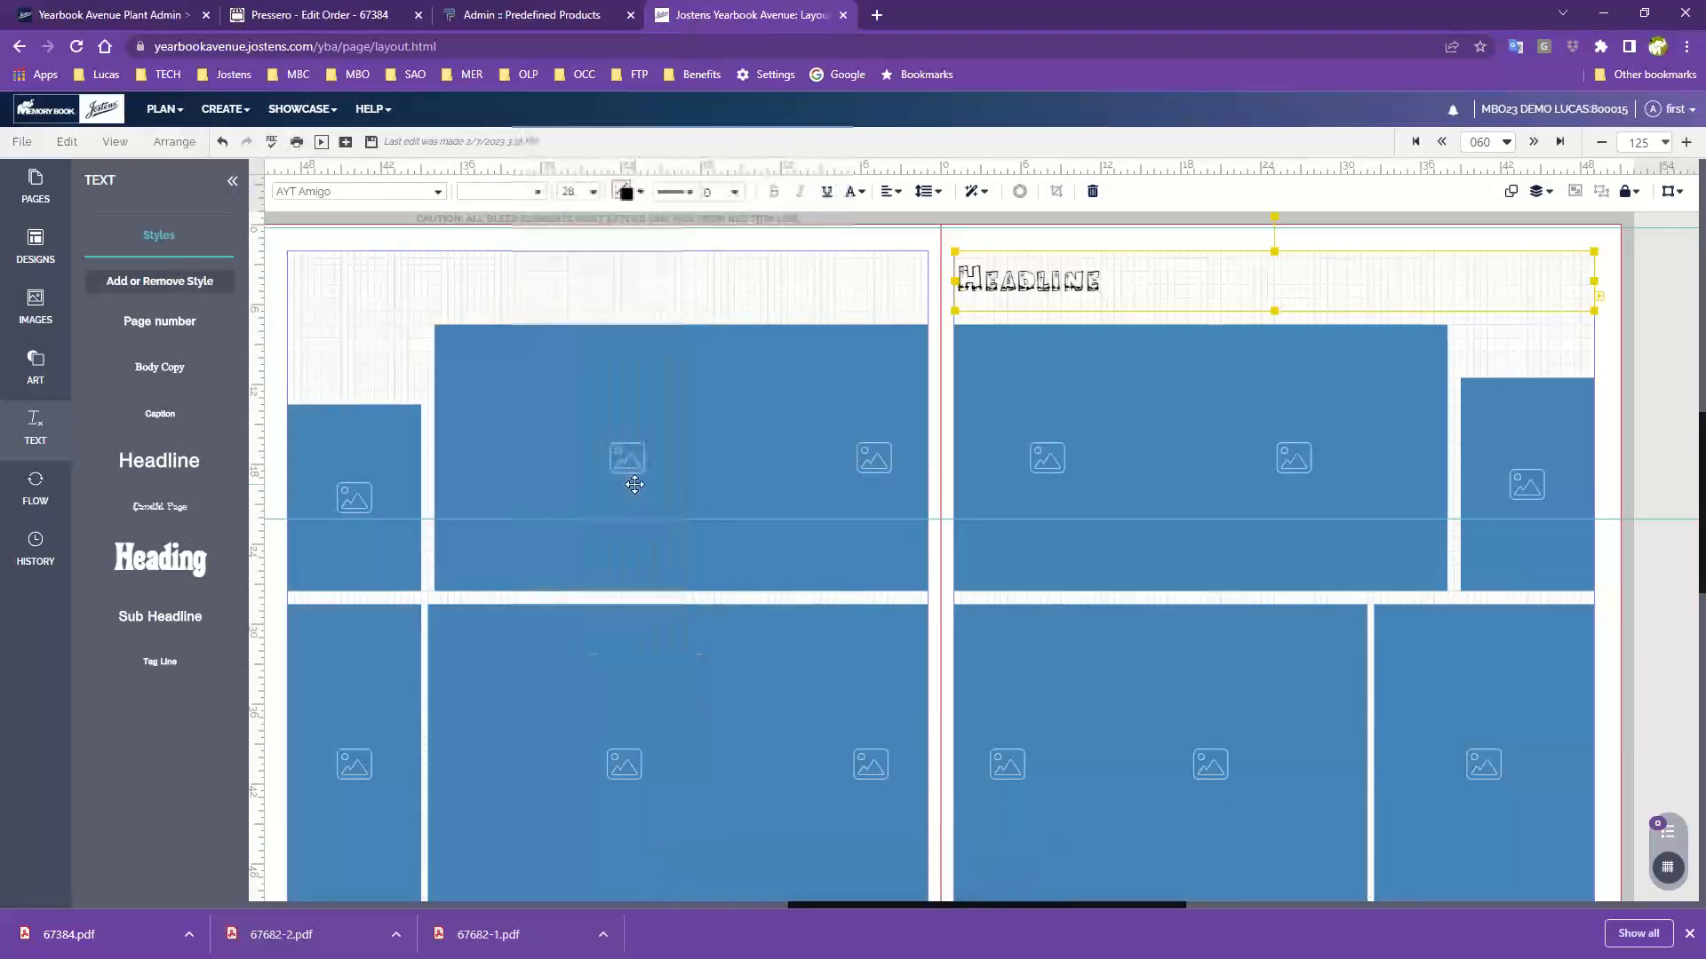
left_click(592, 191)
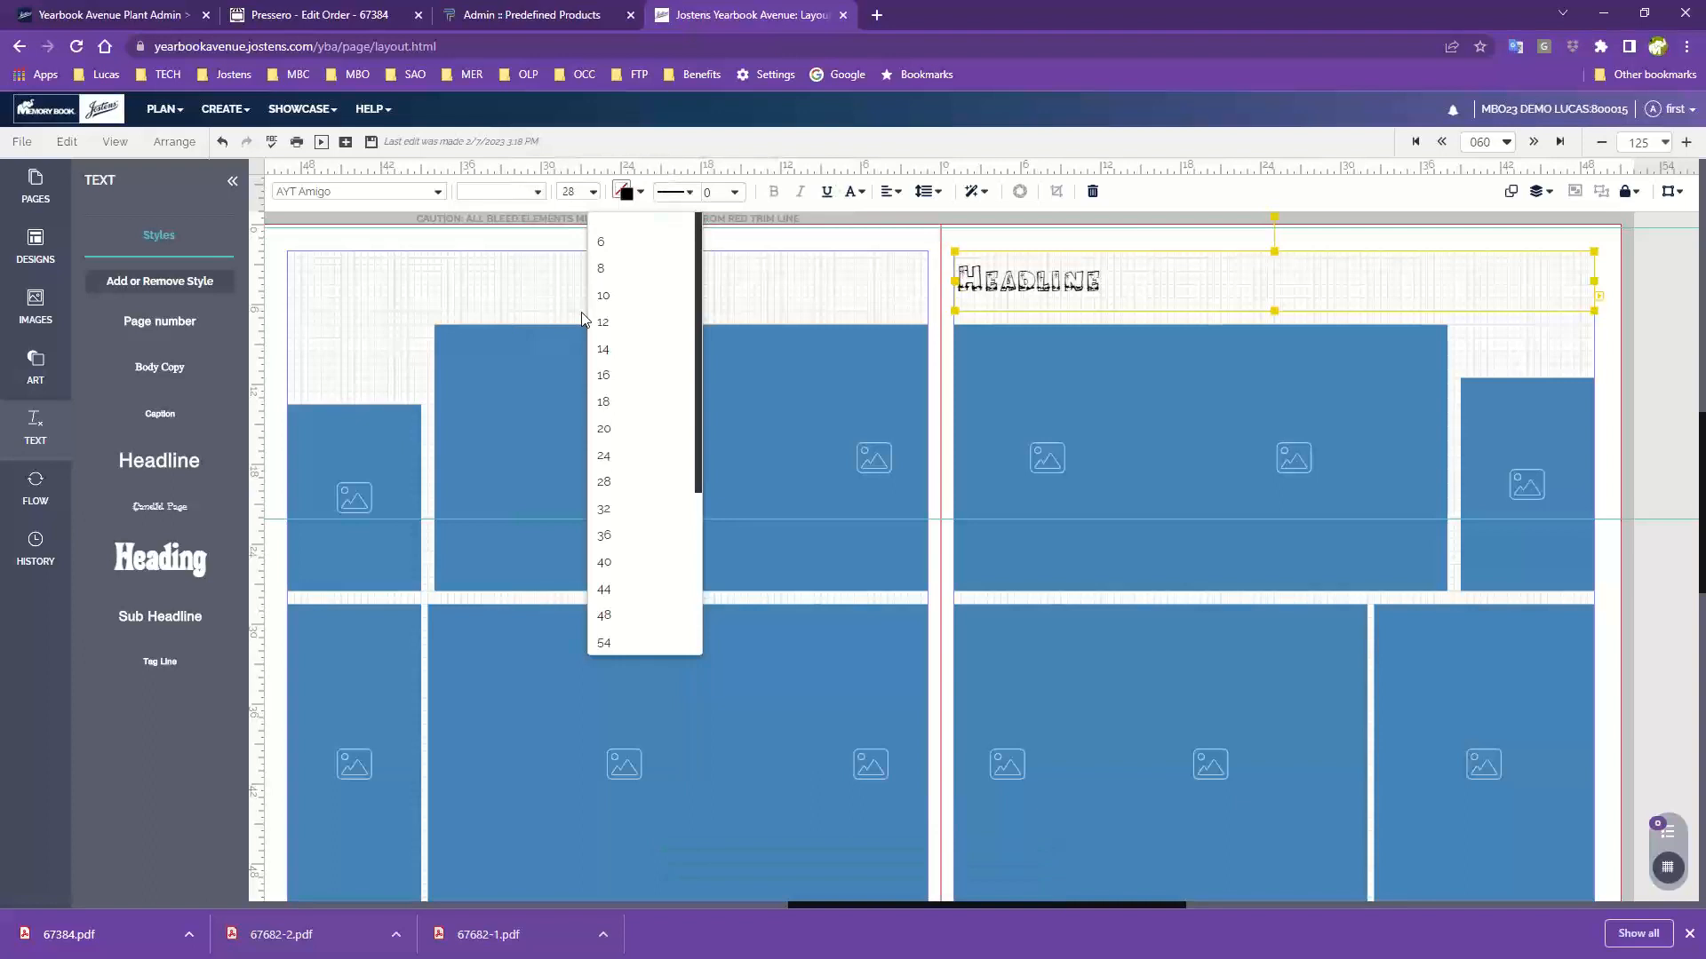
left_click(632, 509)
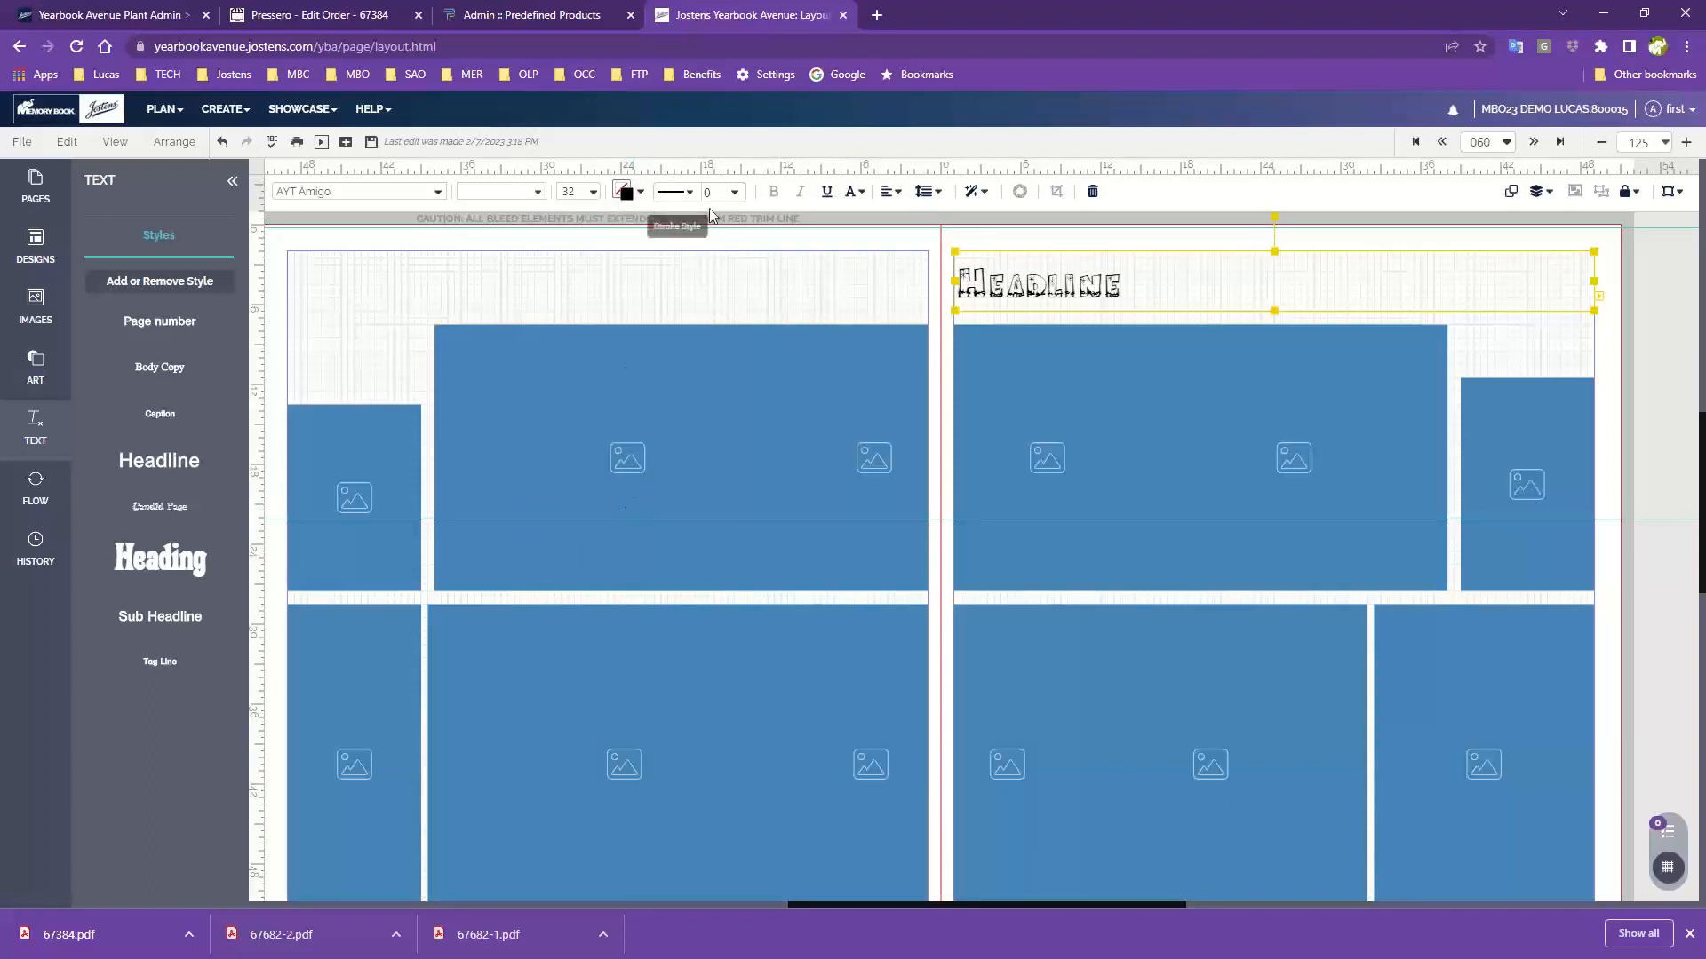
- Set the headline box's shape fill to black
left_click(625, 192)
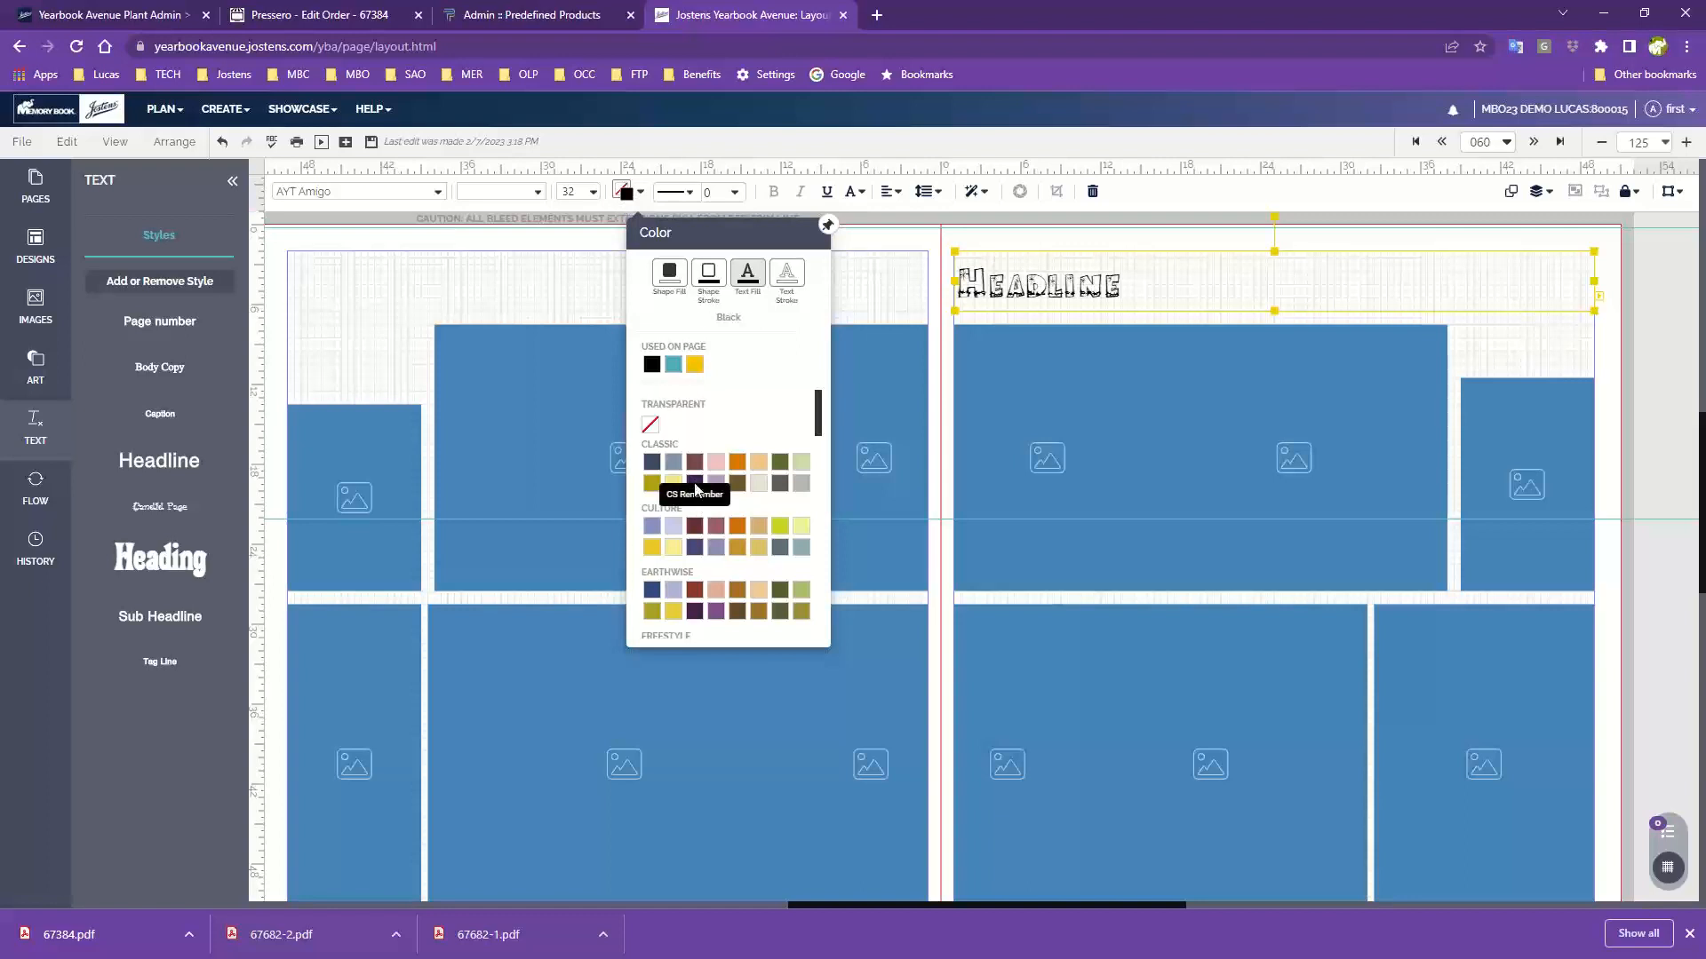
left_click(522, 282)
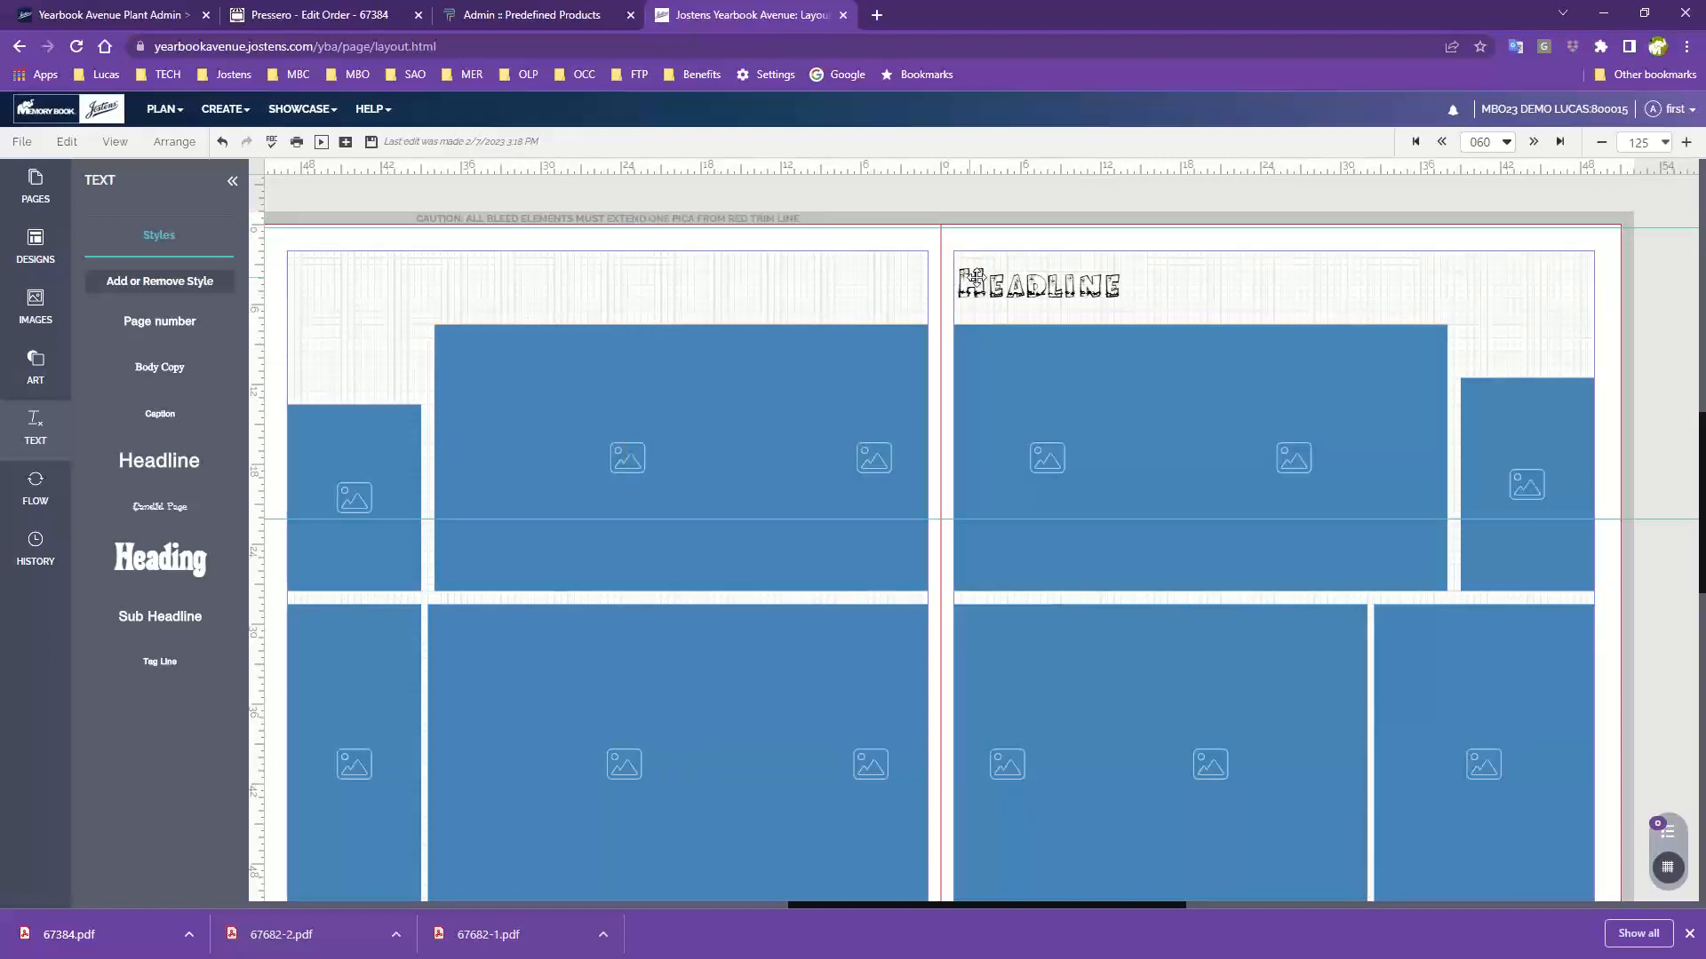
left_click(1014, 277)
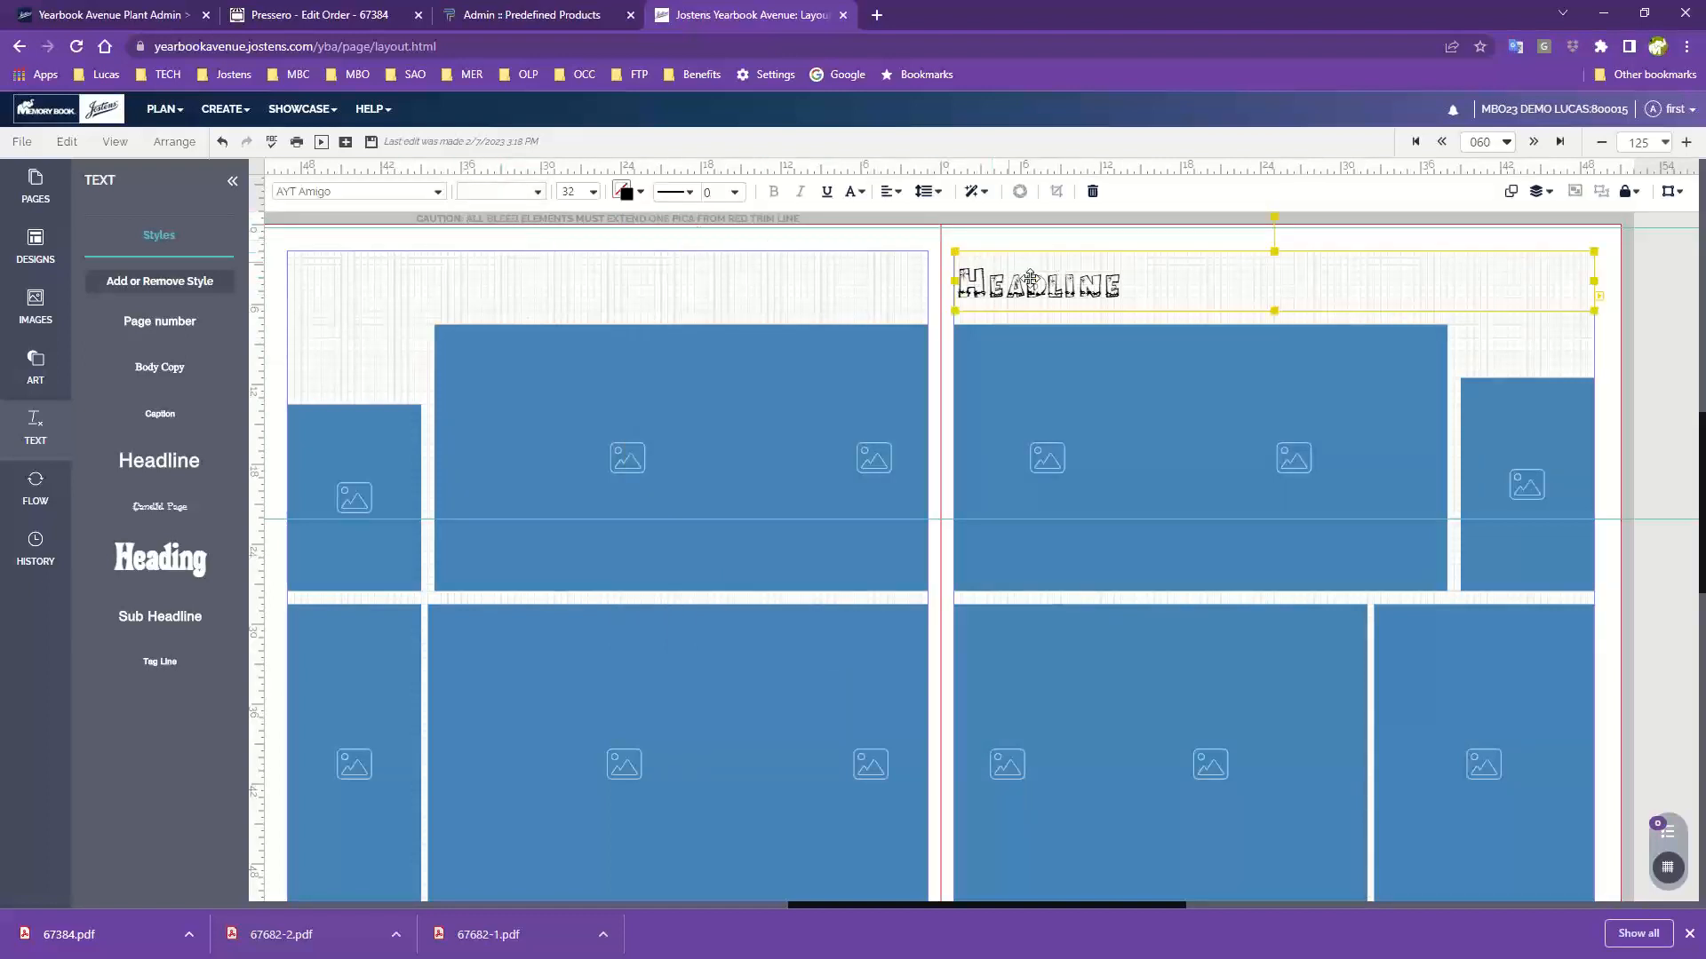
left_click(641, 193)
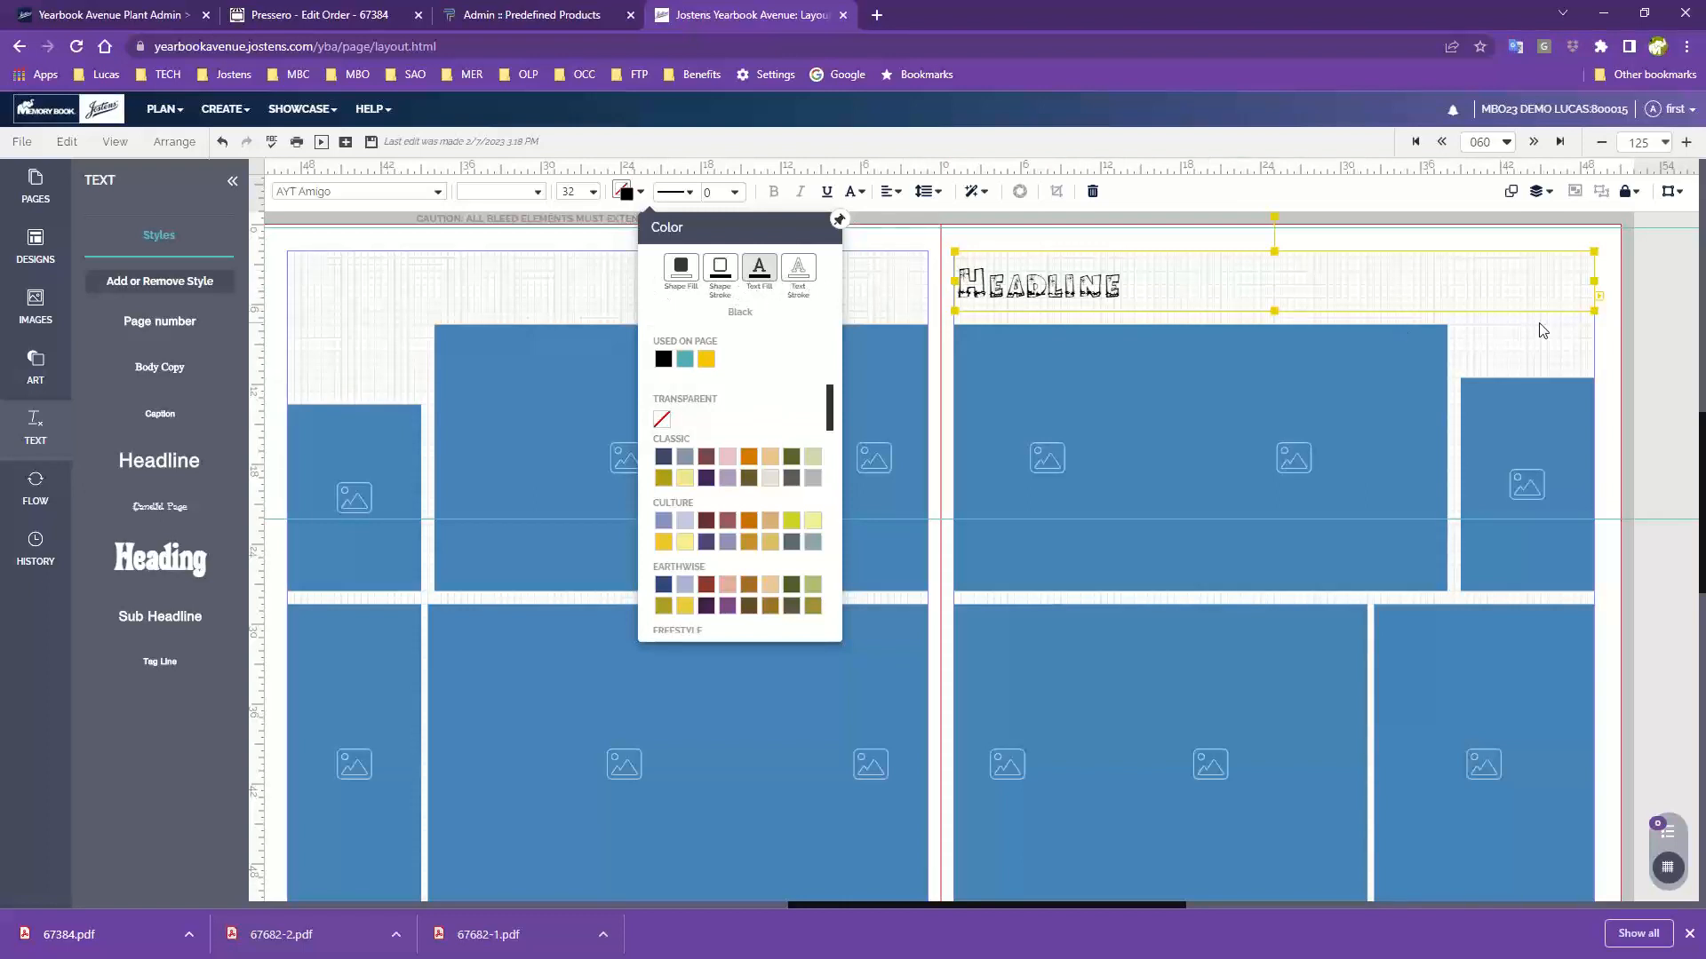
left_click(681, 269)
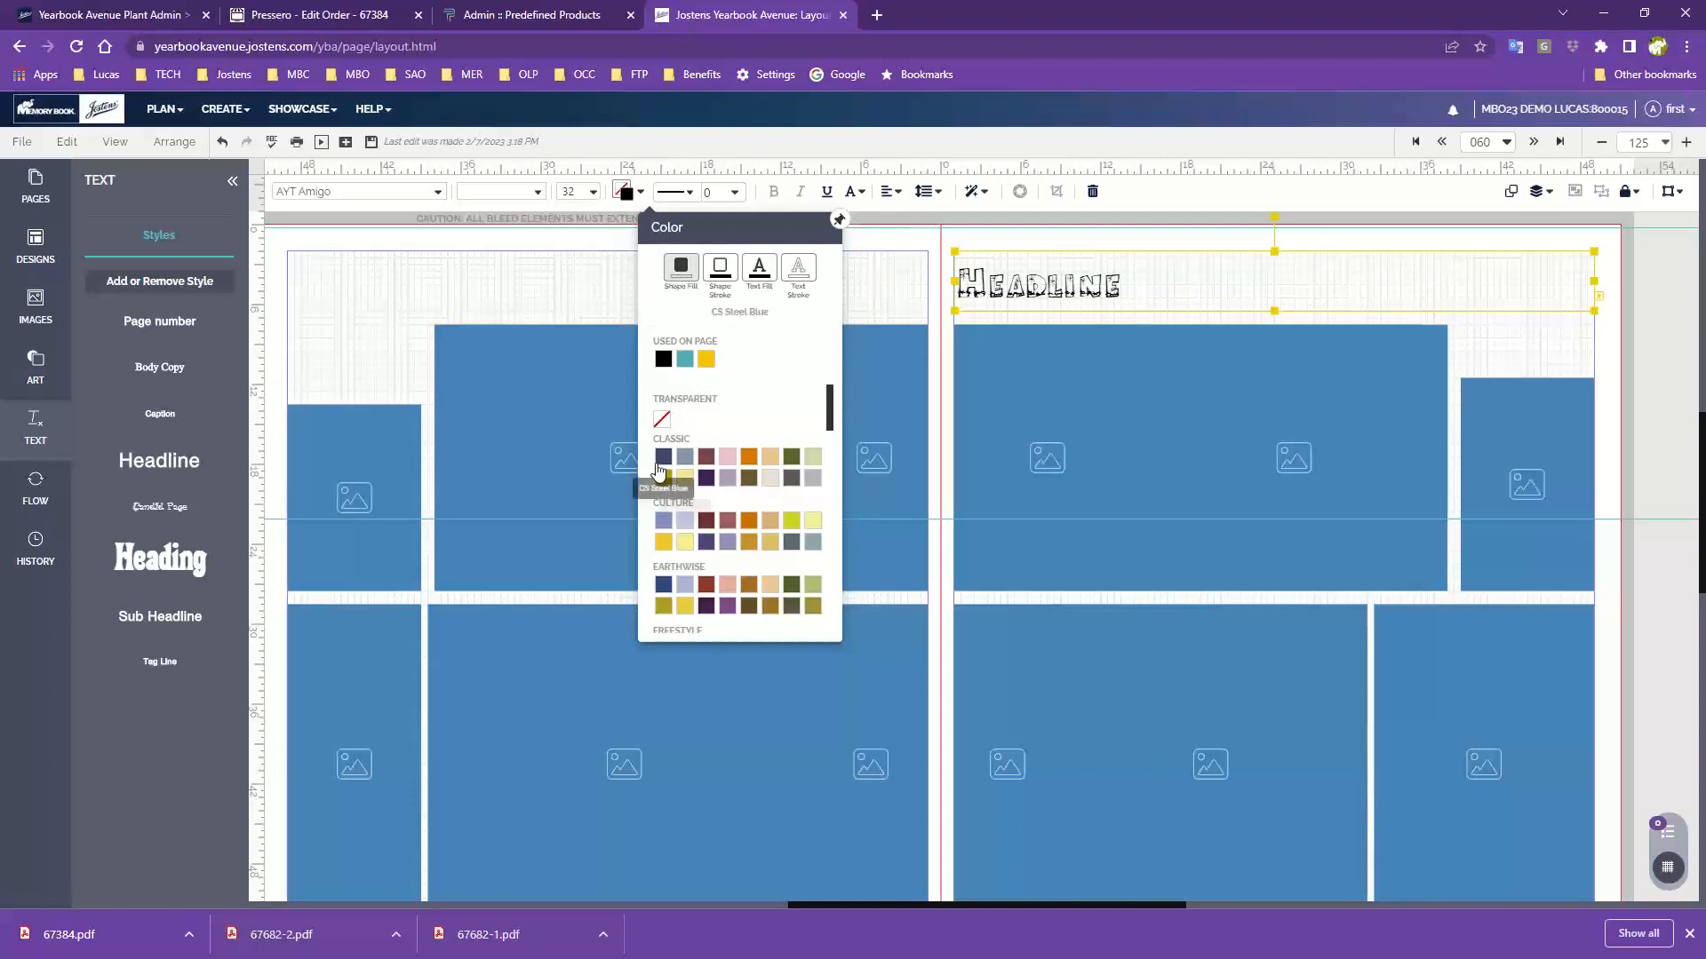
left_click(662, 356)
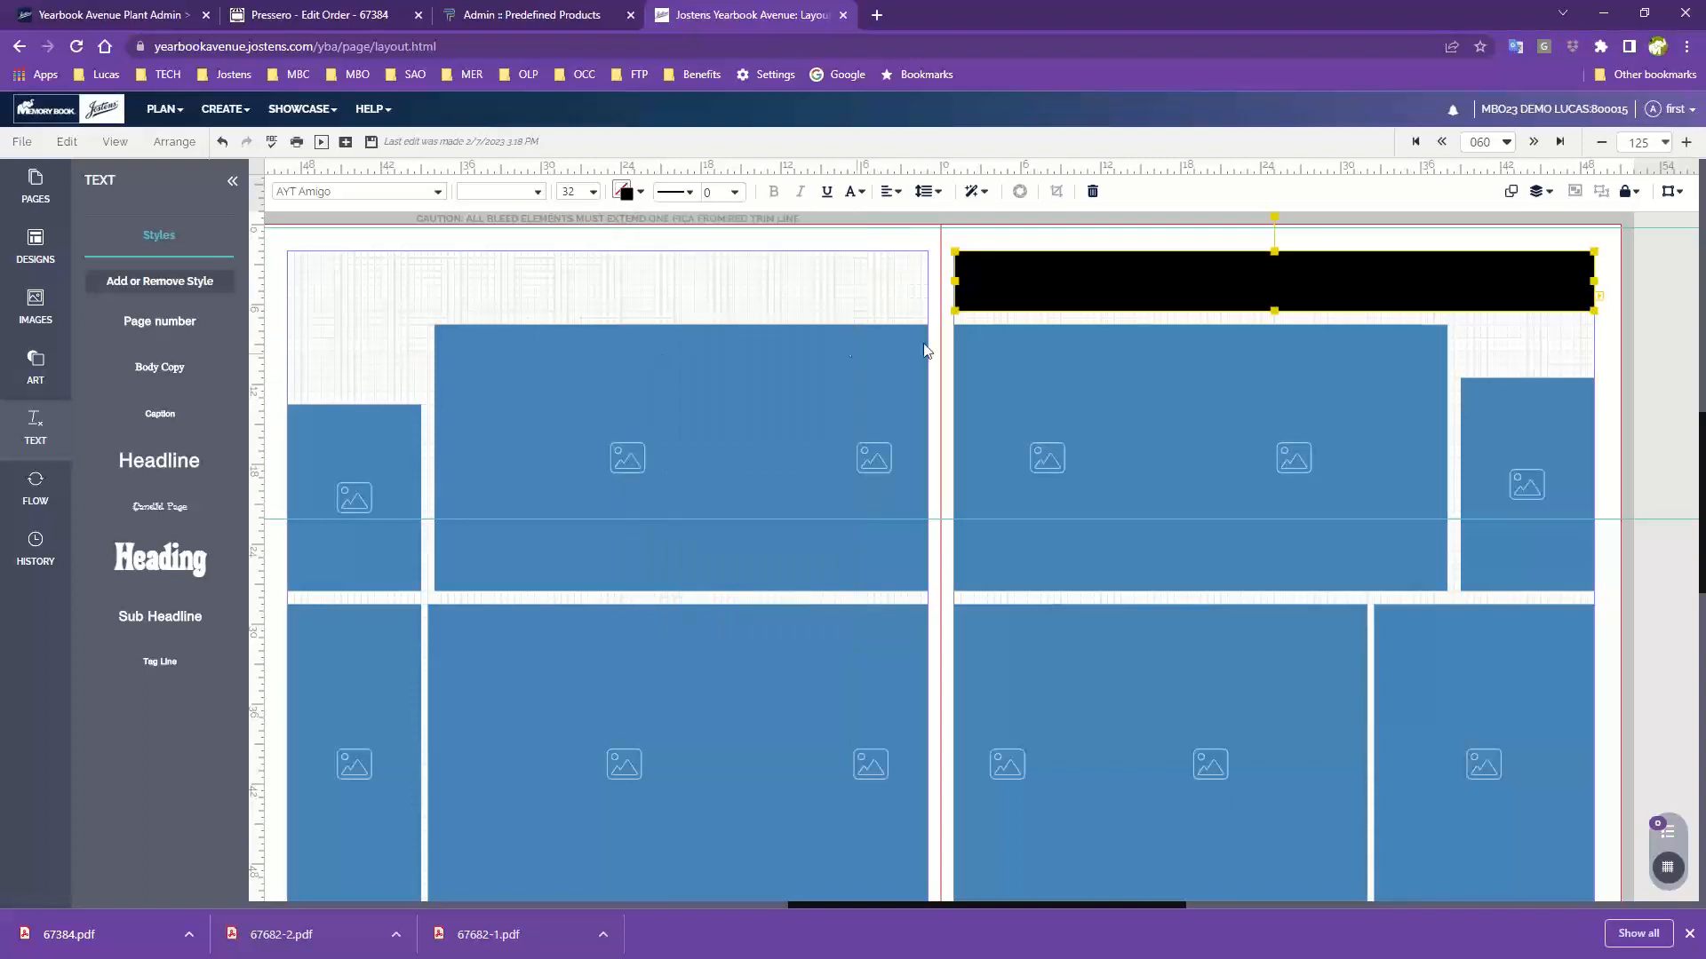
- Set the headline's text fill to a pale yellow so it contrasts with the black box
left_click(625, 193)
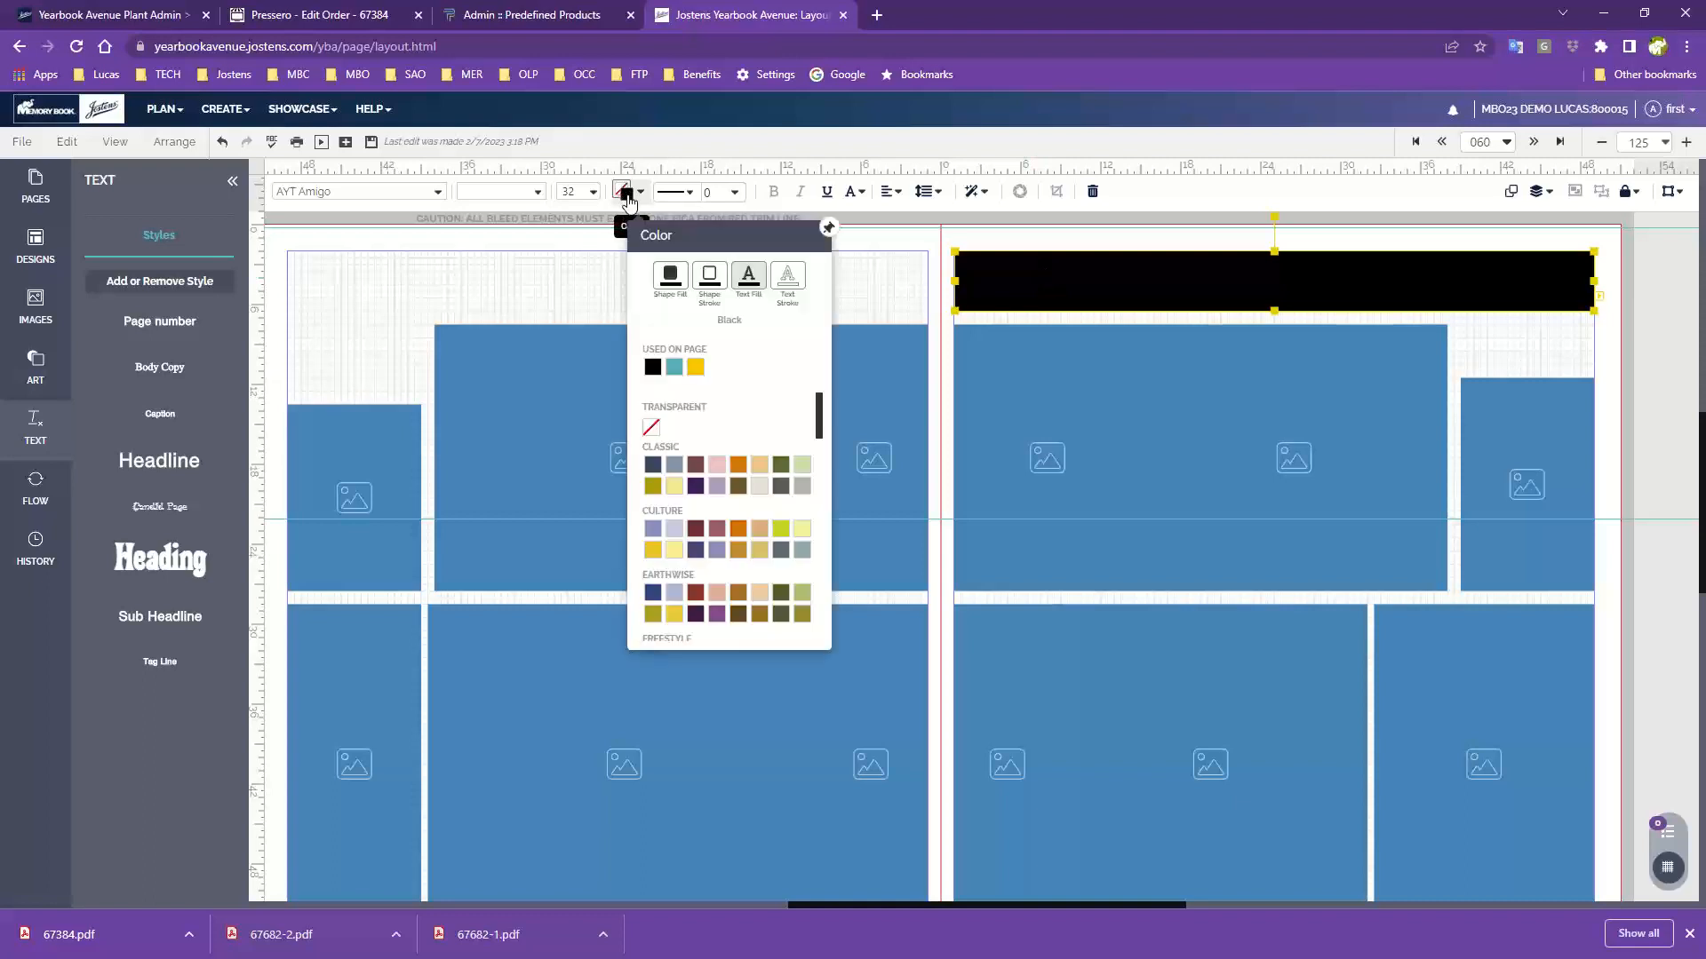
left_click(753, 281)
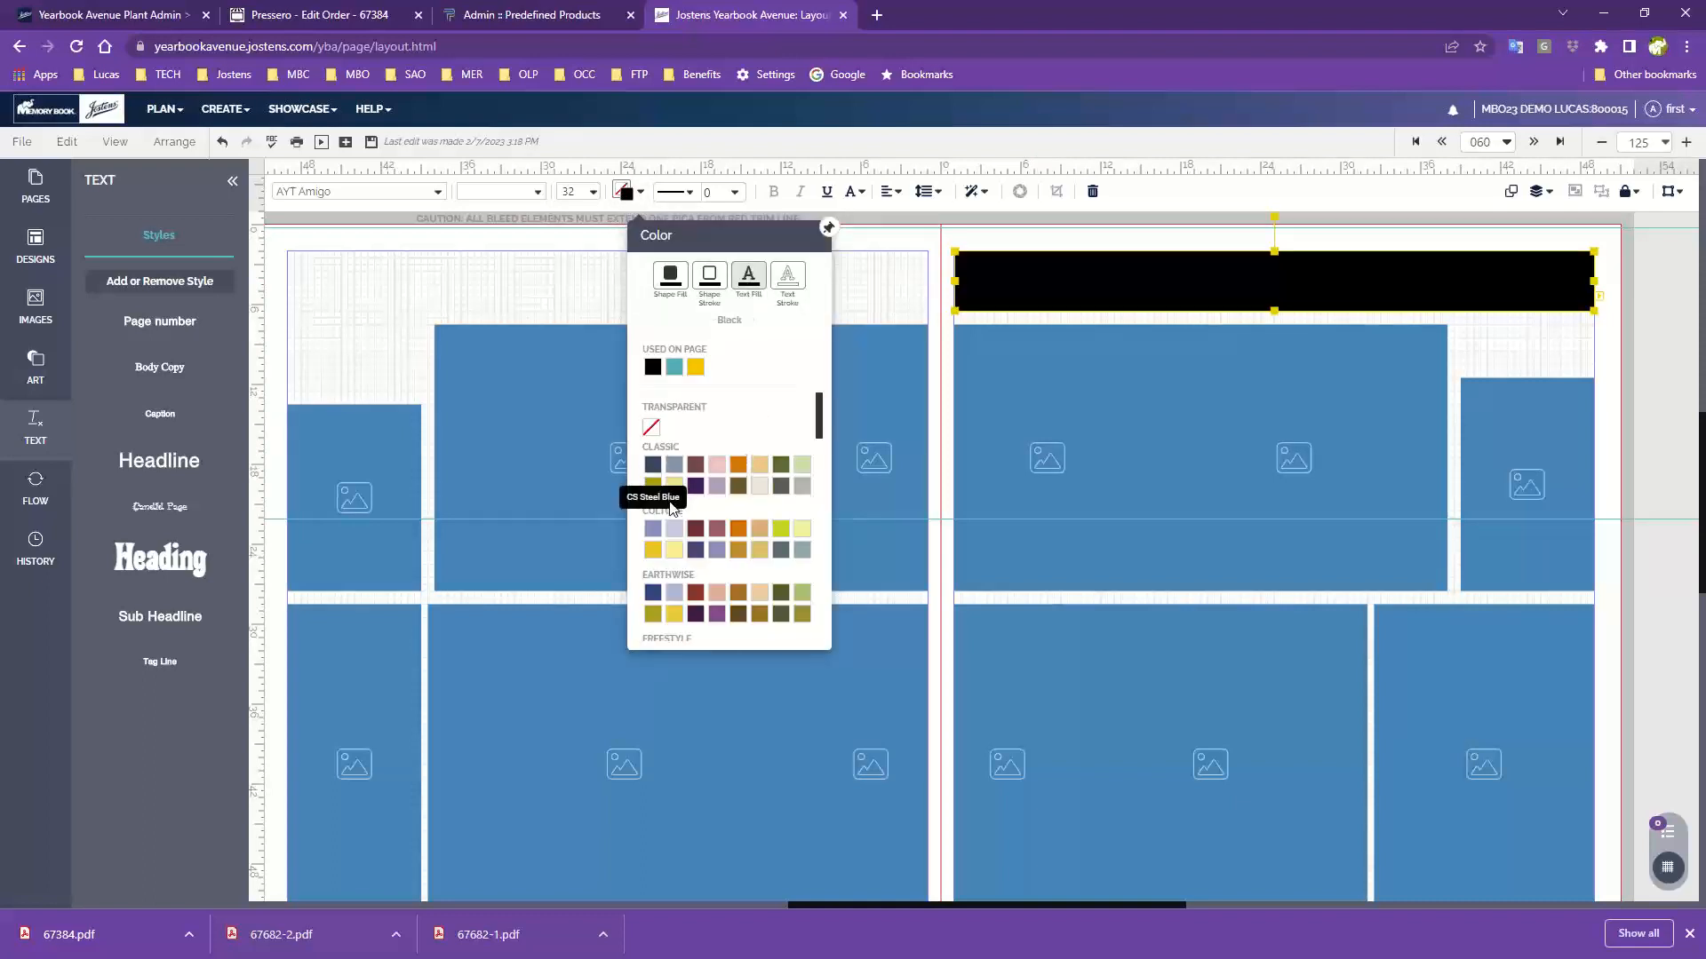
scroll(735, 533, "down", 5)
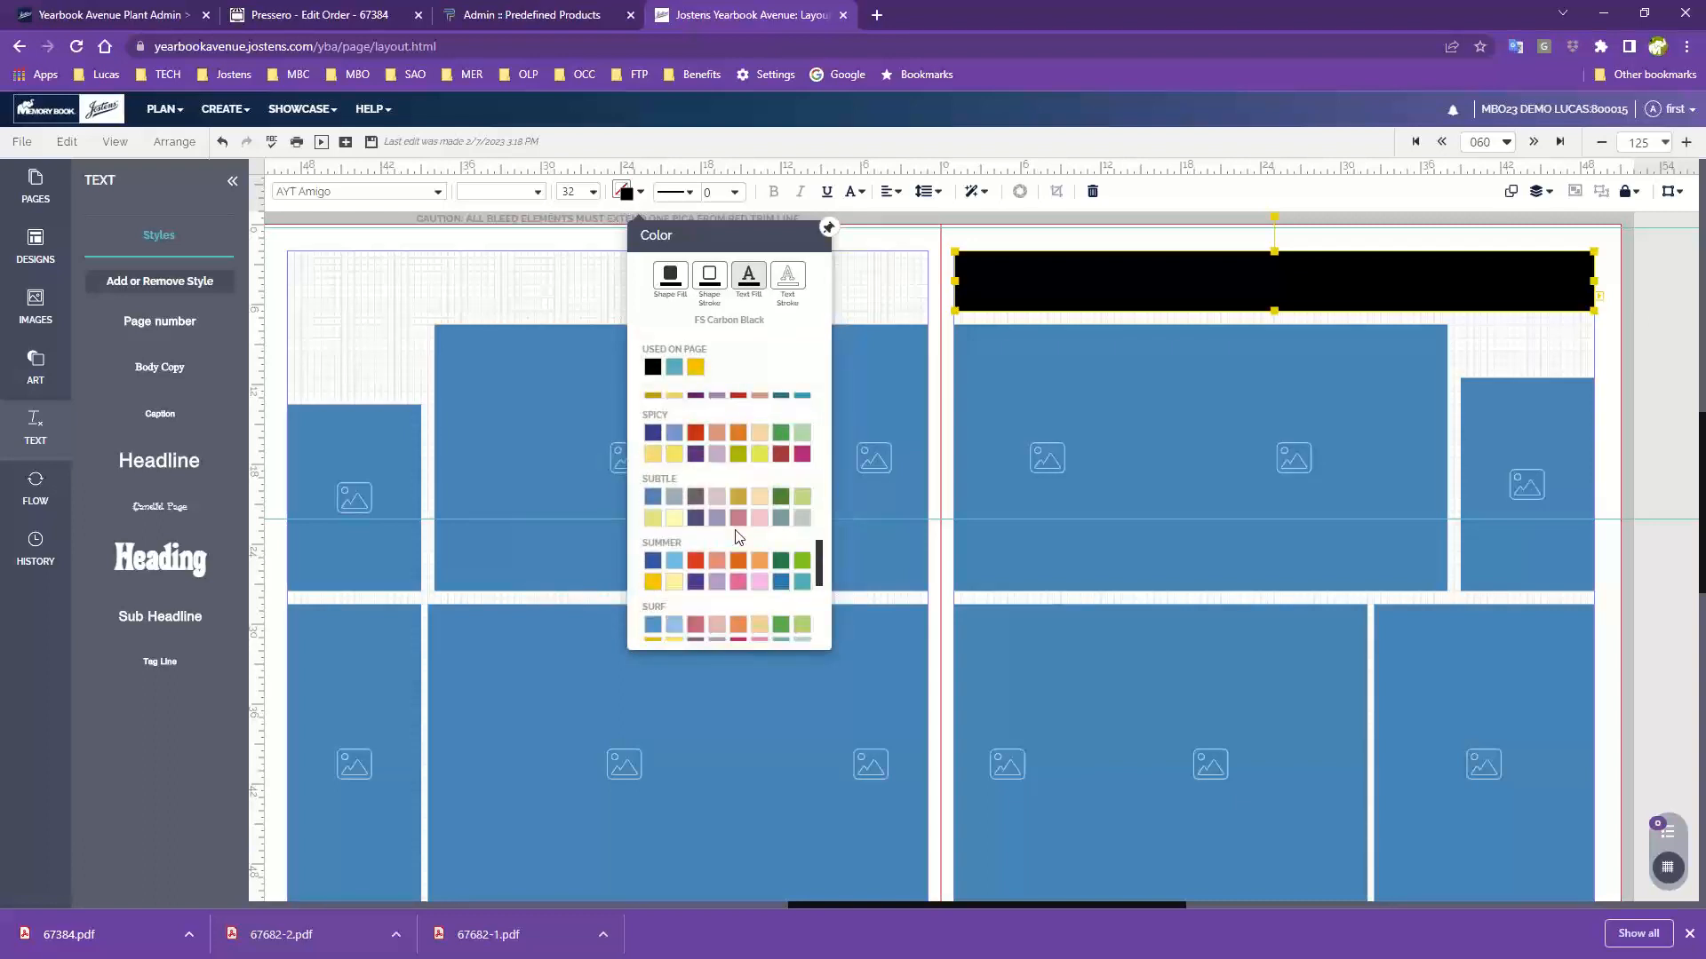
left_click(711, 531)
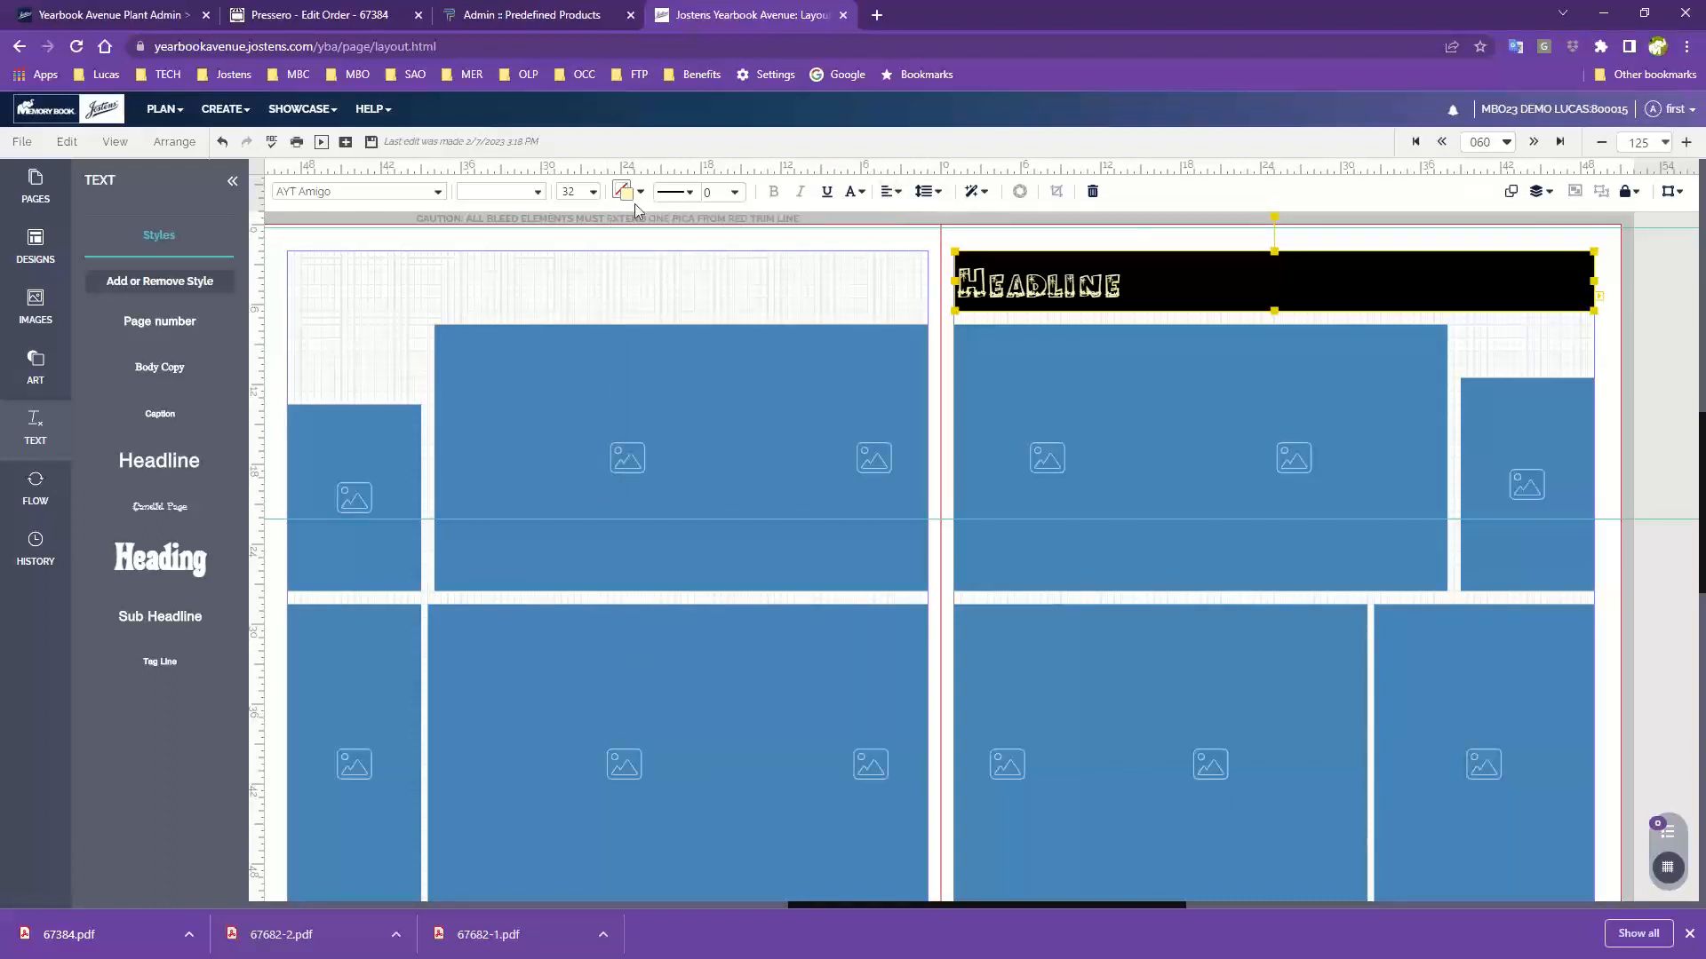
- Center the headline text horizontally within its black box and deselect it
left_click(892, 193)
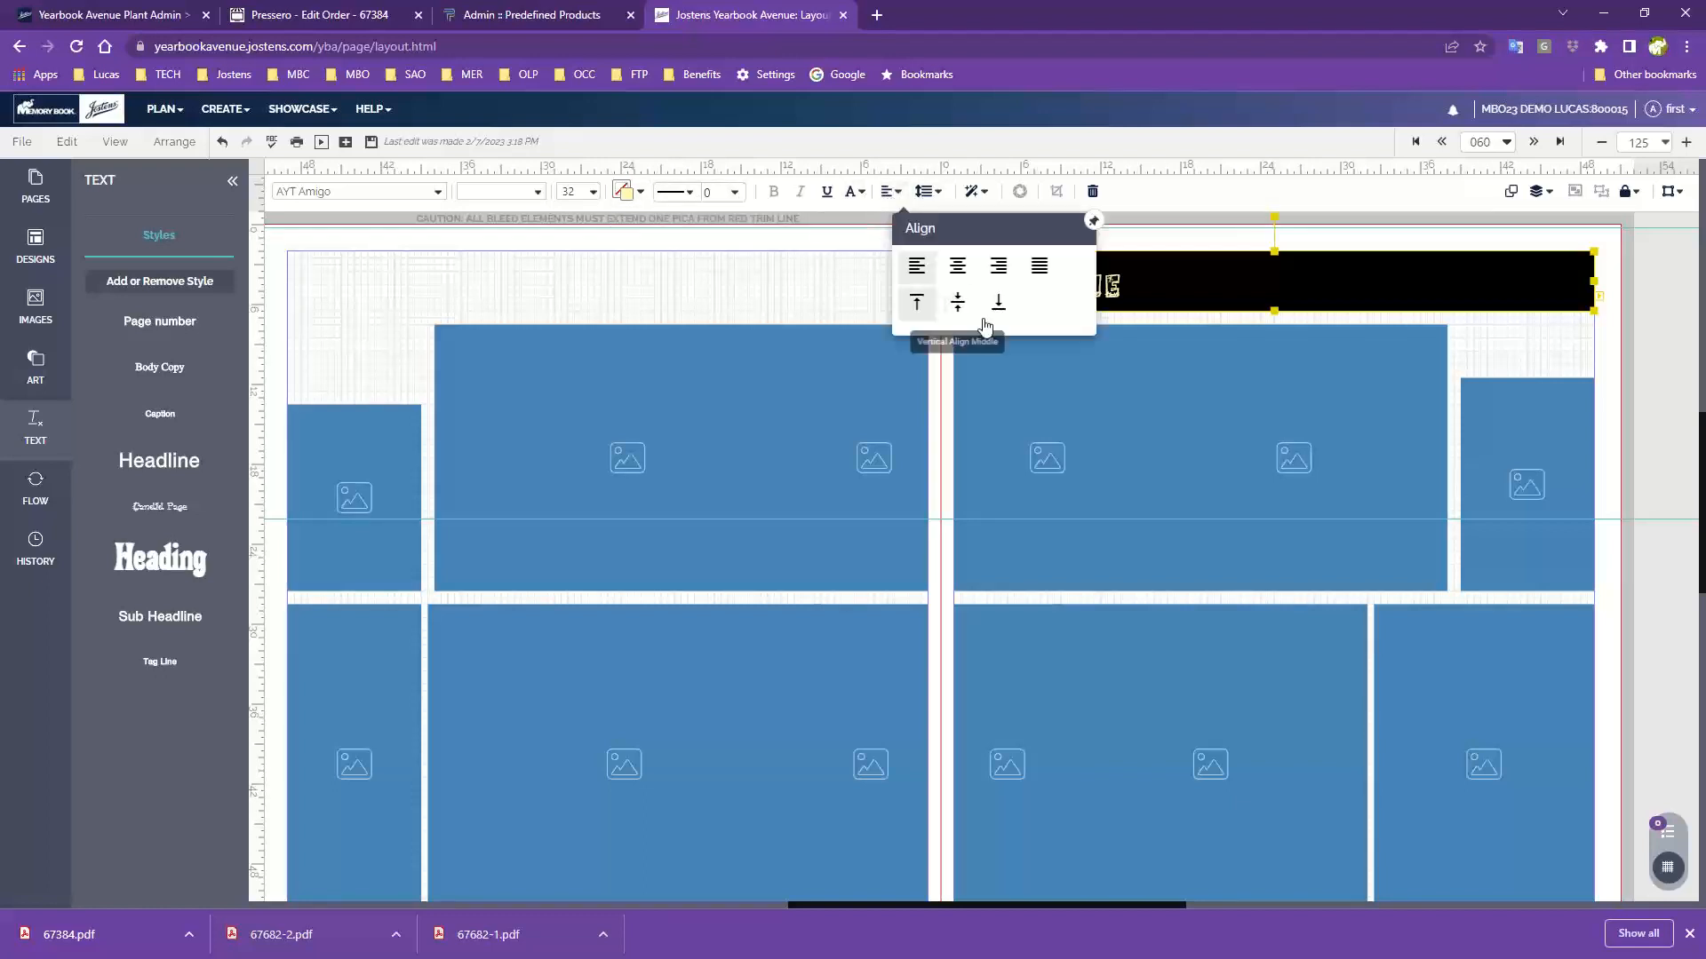
left_click(959, 268)
left_click(792, 289)
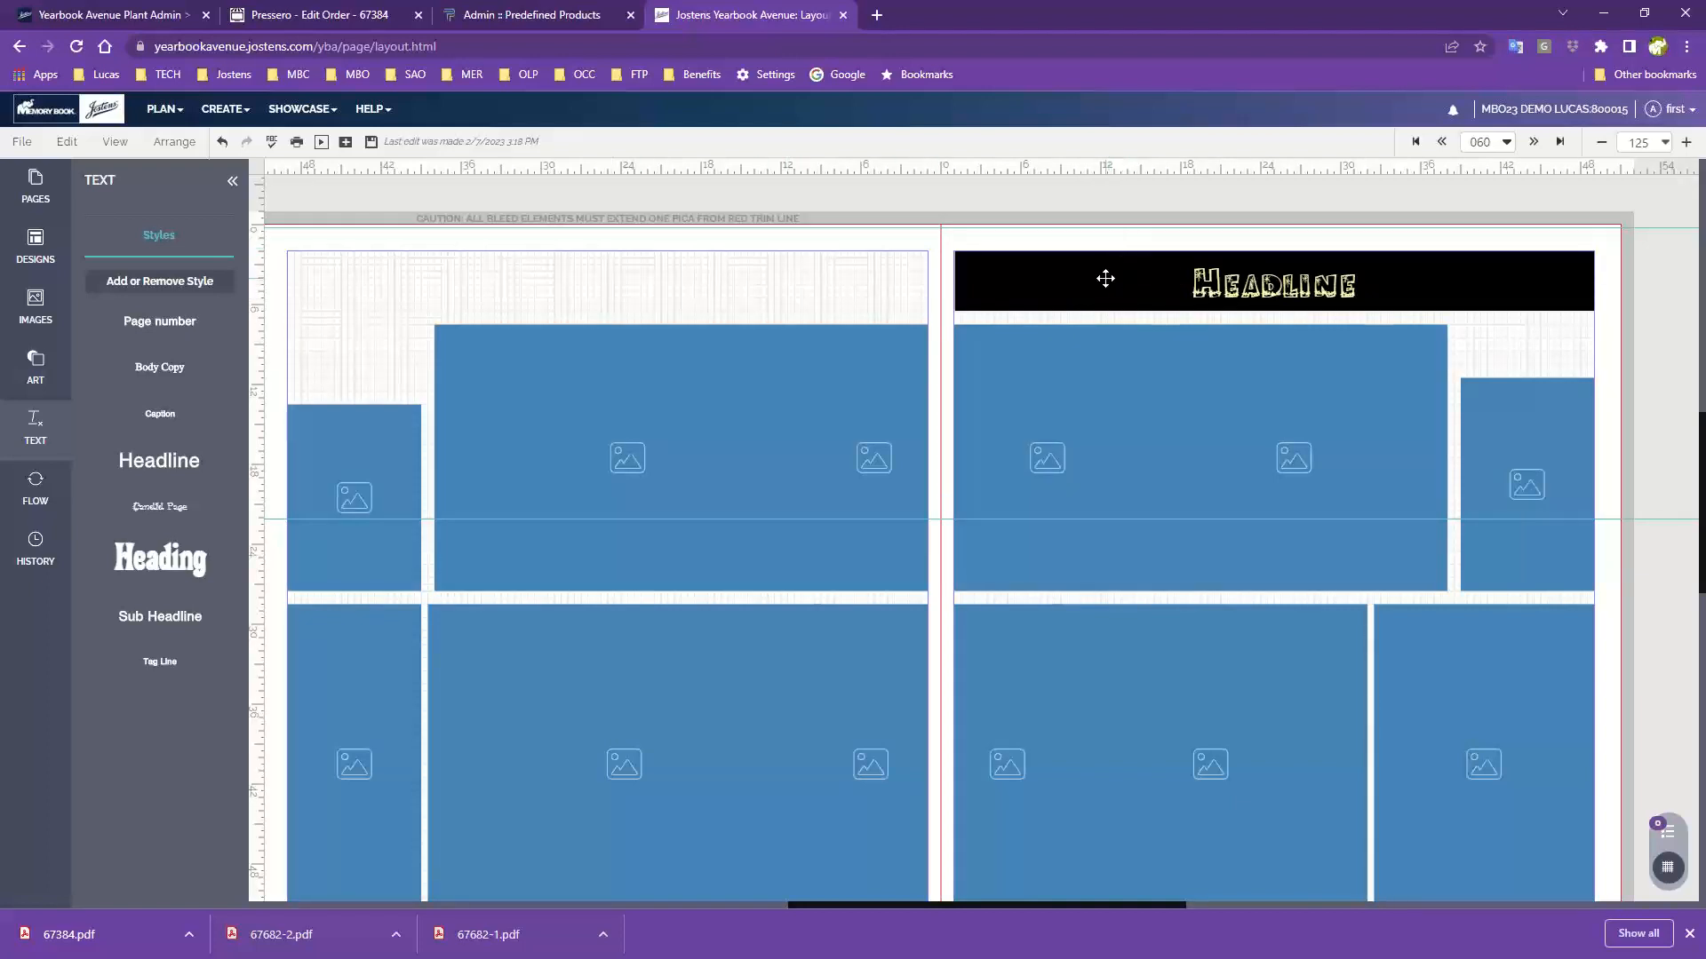
left_click(1291, 289)
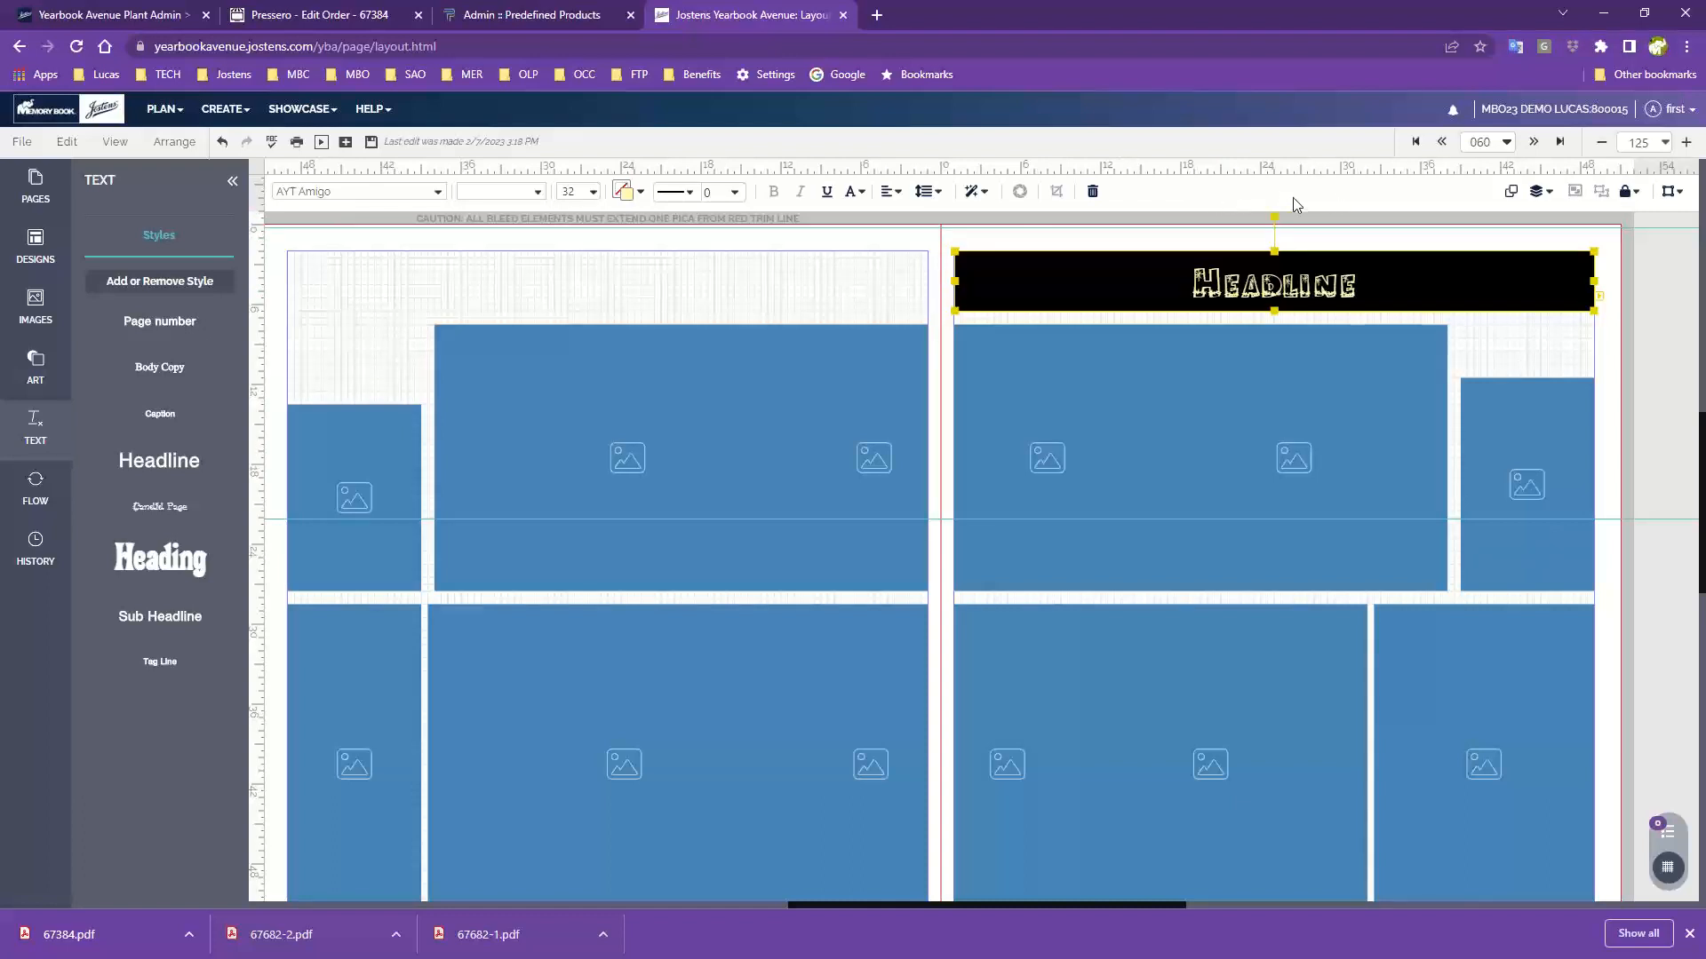
left_click(1165, 295)
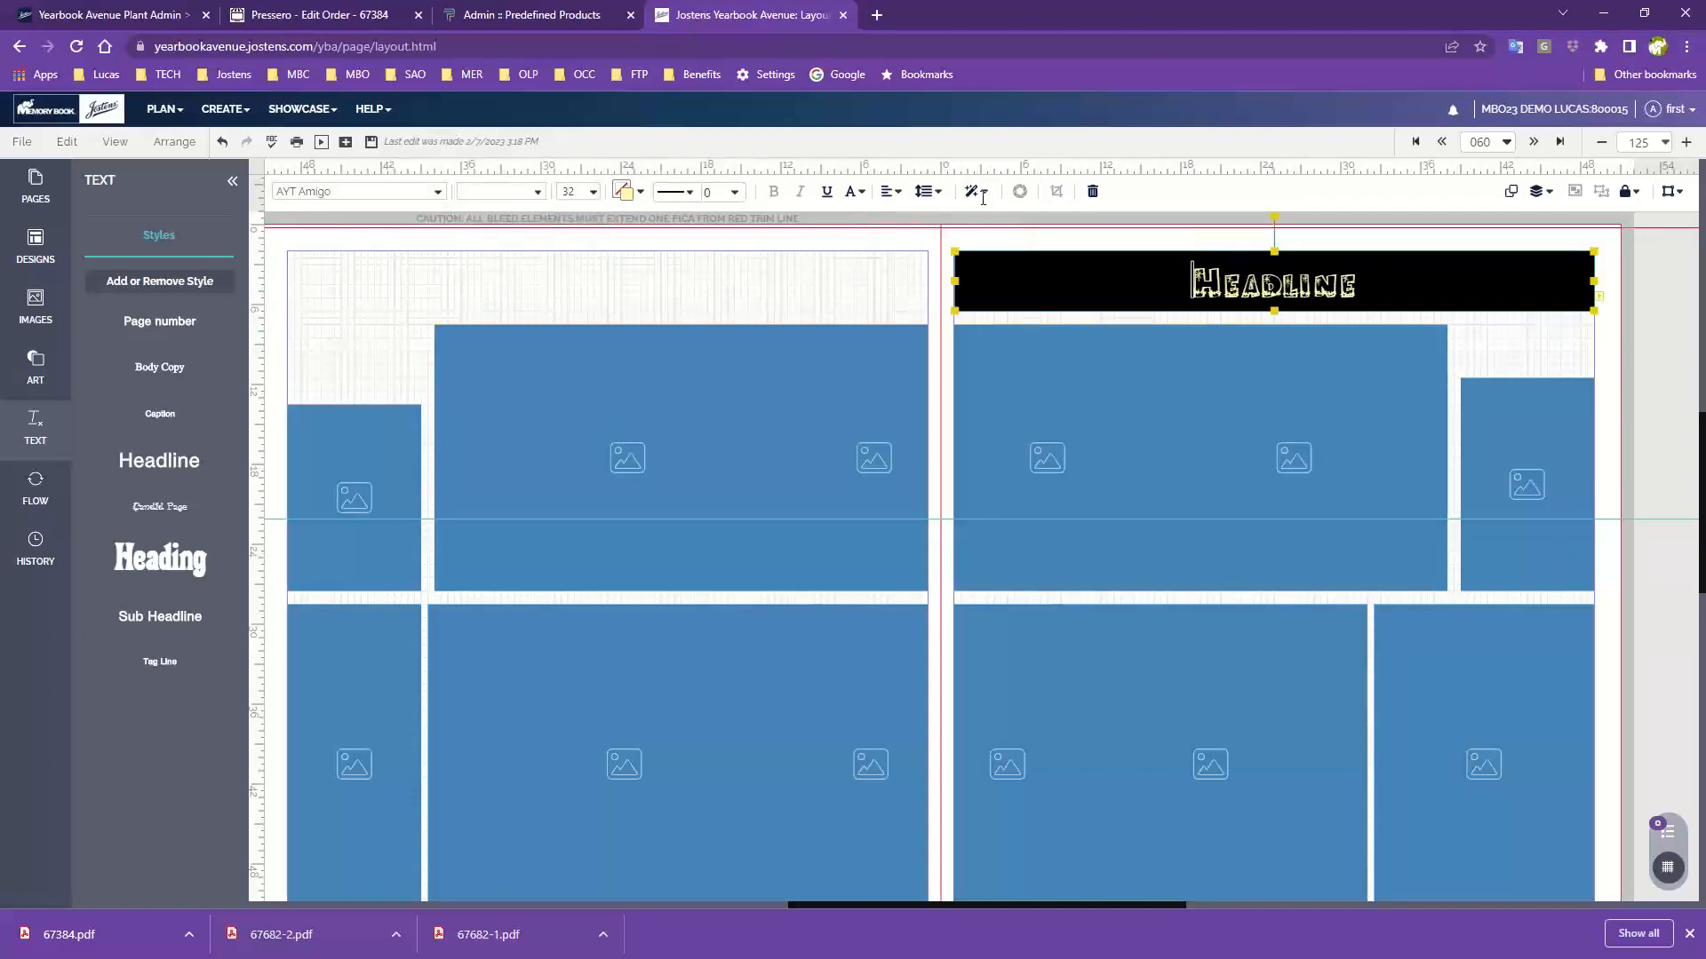
- Lower the top edge of the left page's wide upper photo box to match the small photo box beside it
left_click(546, 395)
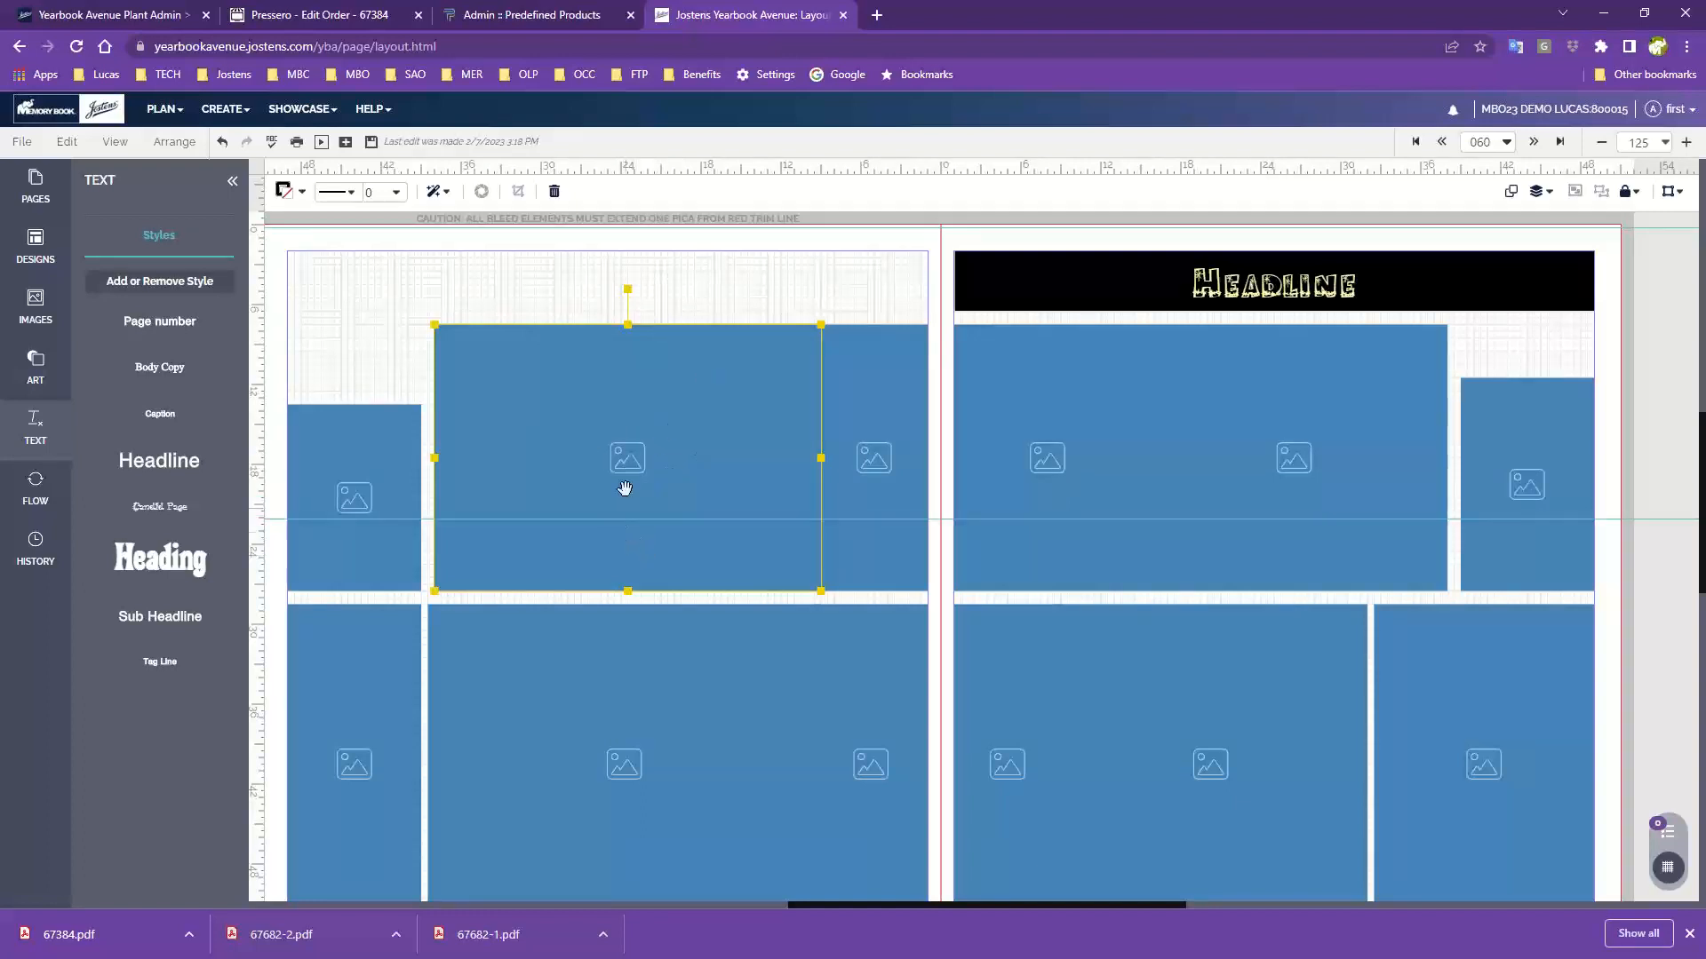
left_click_drag(391, 348, 445, 361)
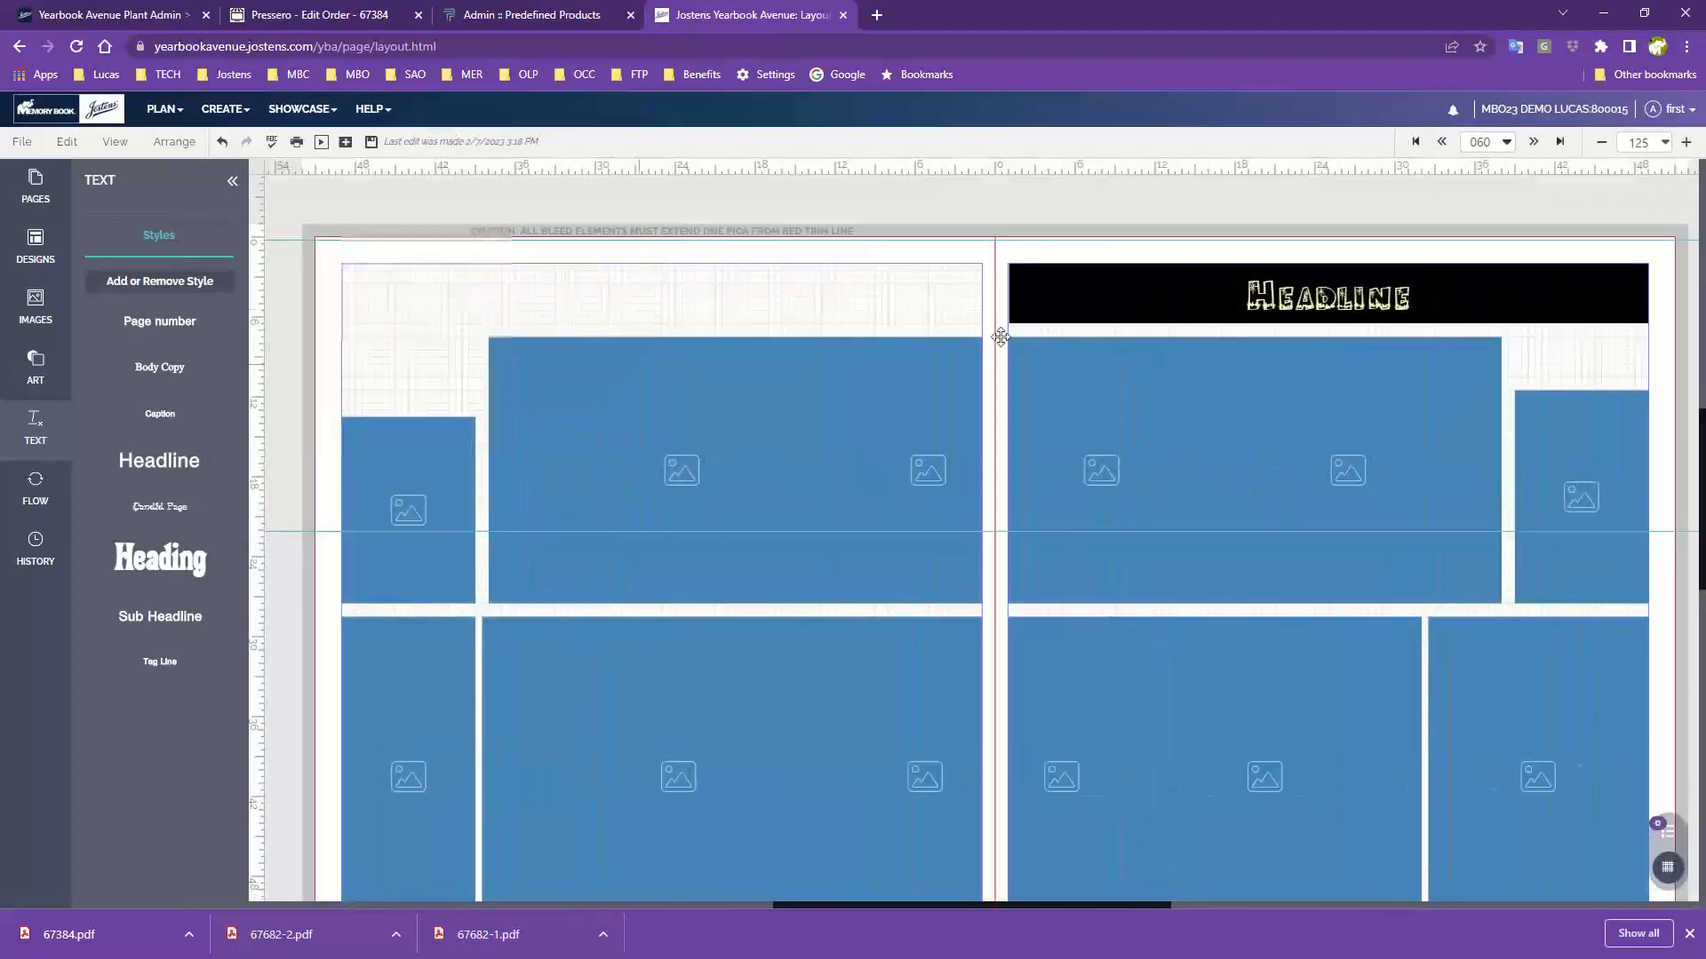
left_click(772, 453)
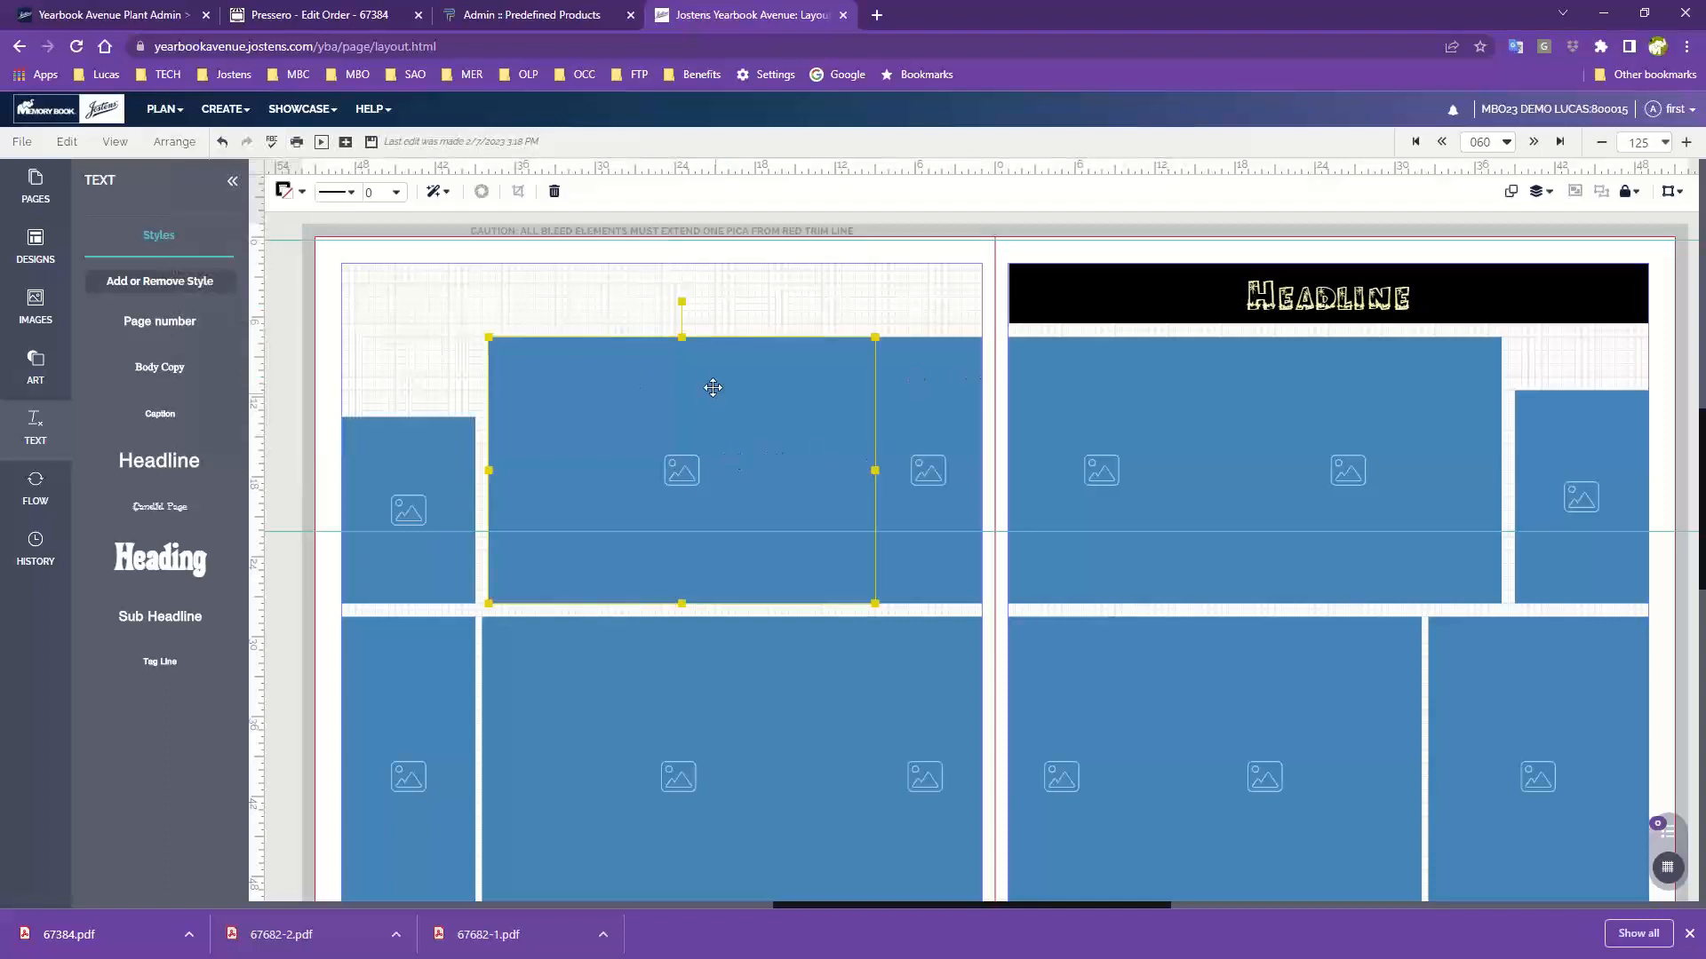
left_click_drag(685, 338, 692, 418)
- Lower the top edge of the narrow upper photo box beside the gutter on the left page to align with its neighbours
left_click(931, 392)
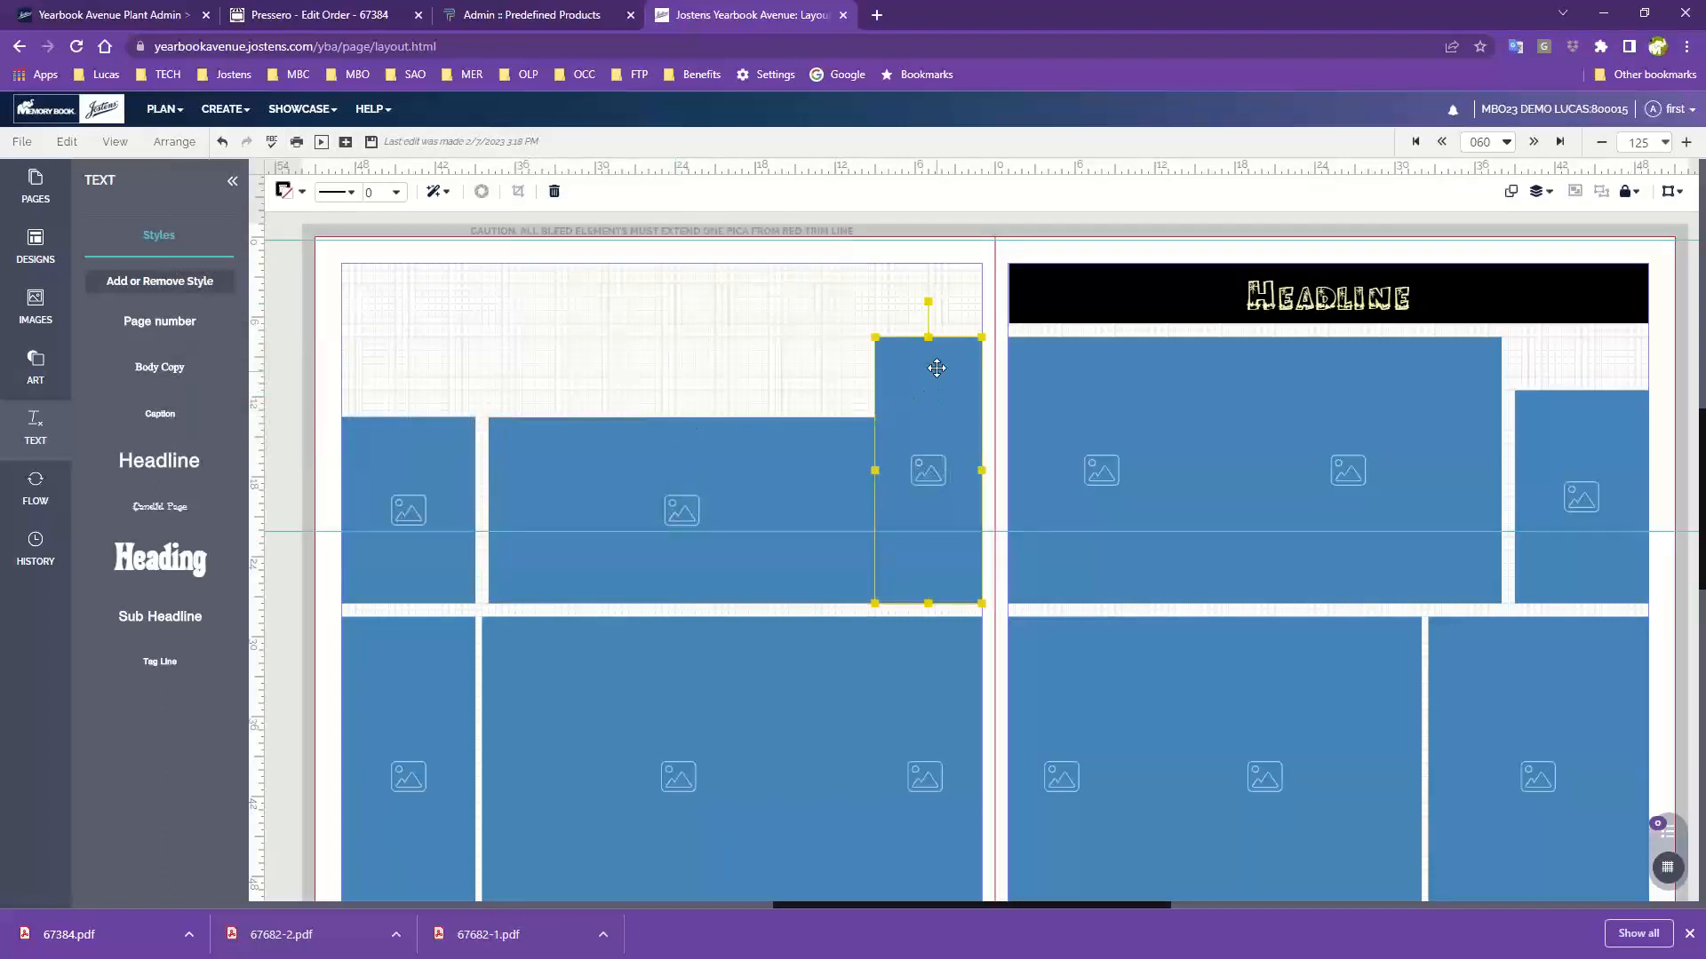
left_click_drag(928, 338, 918, 417)
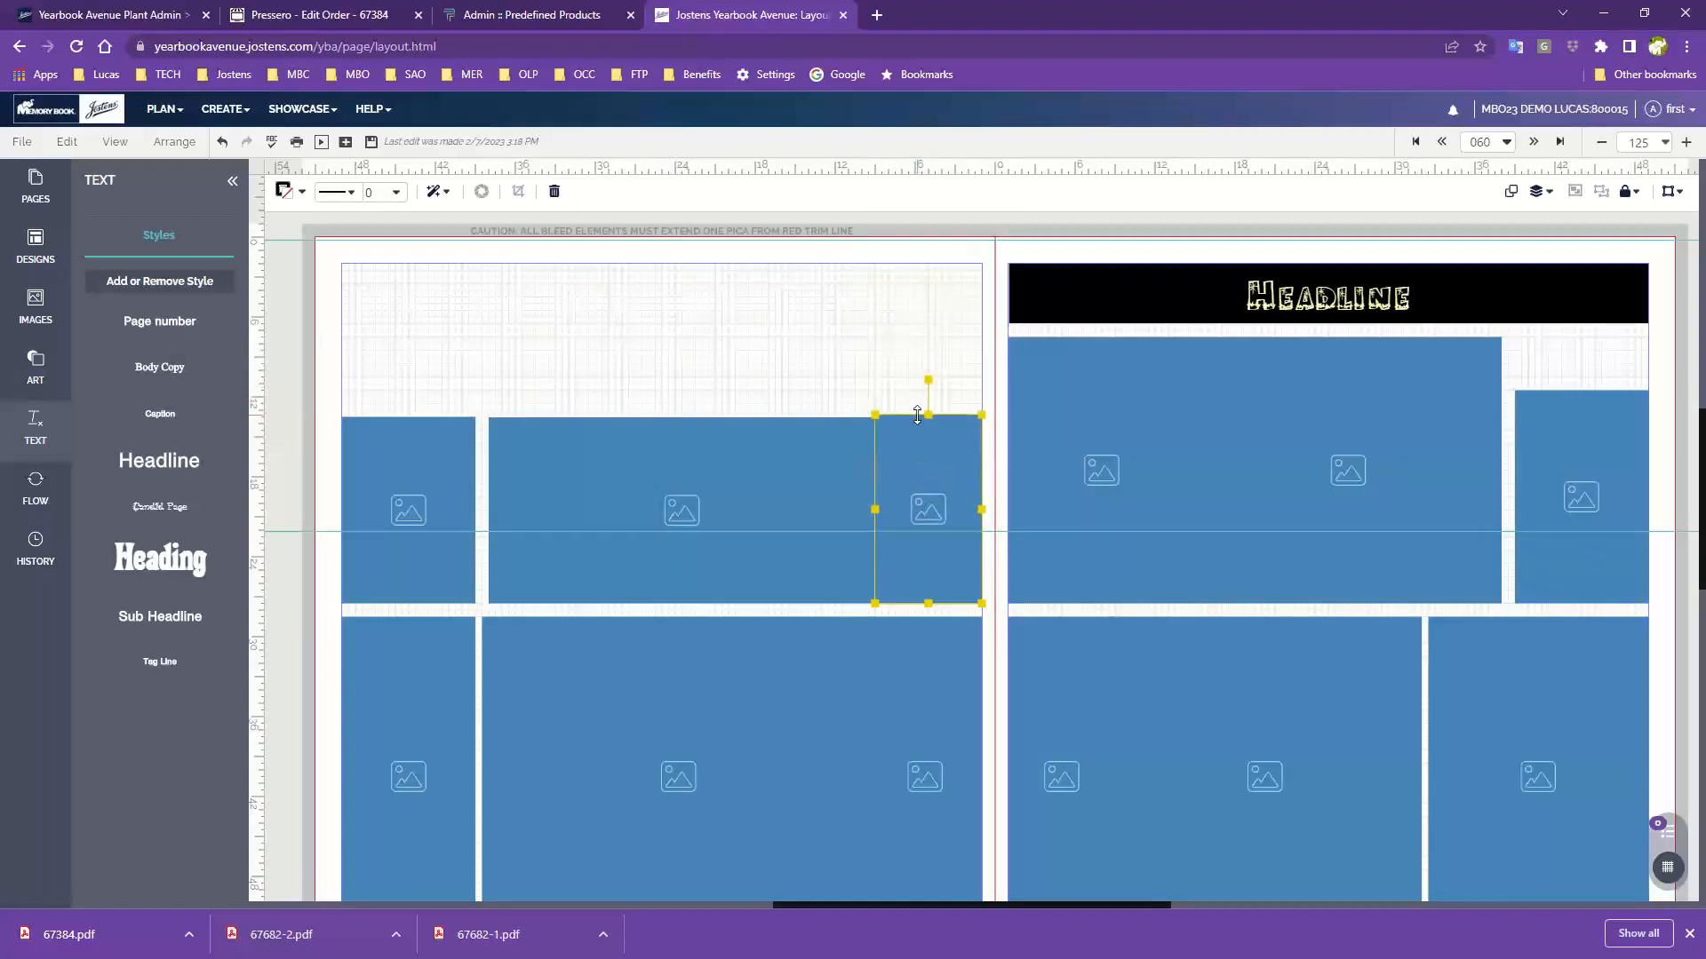
left_click(889, 368)
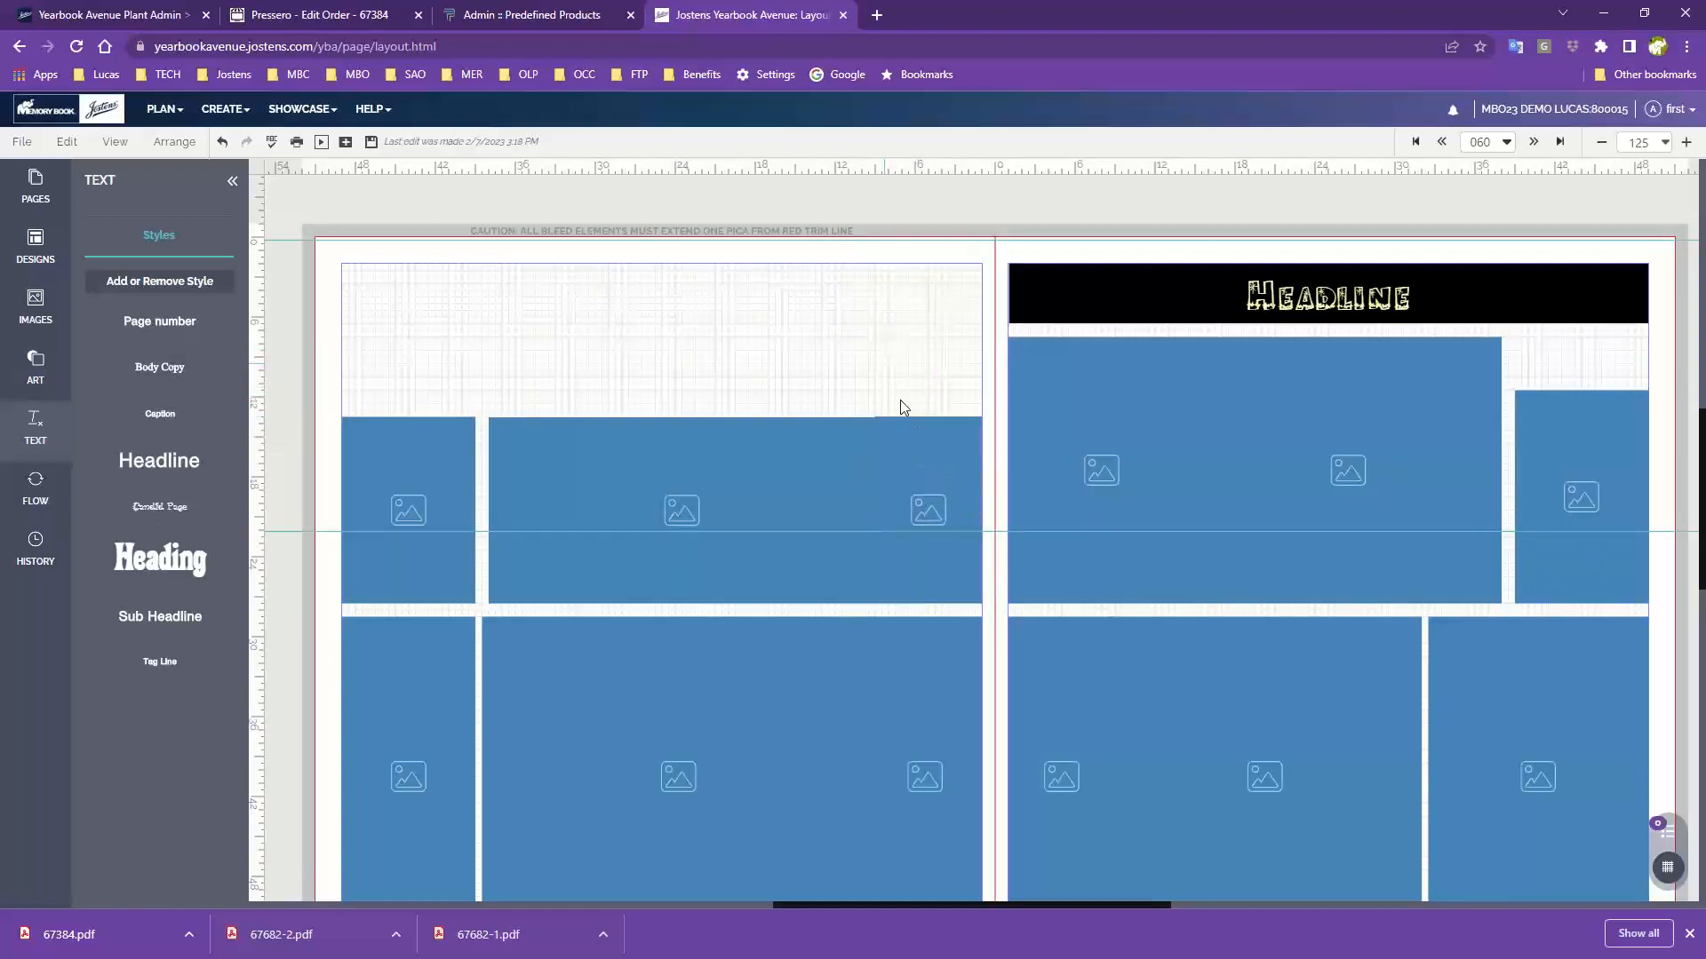
left_click(906, 423)
left_click_drag(930, 415, 930, 417)
left_click(900, 382)
- Show the Headline category of the Click-N-Go! designs
left_click(34, 256)
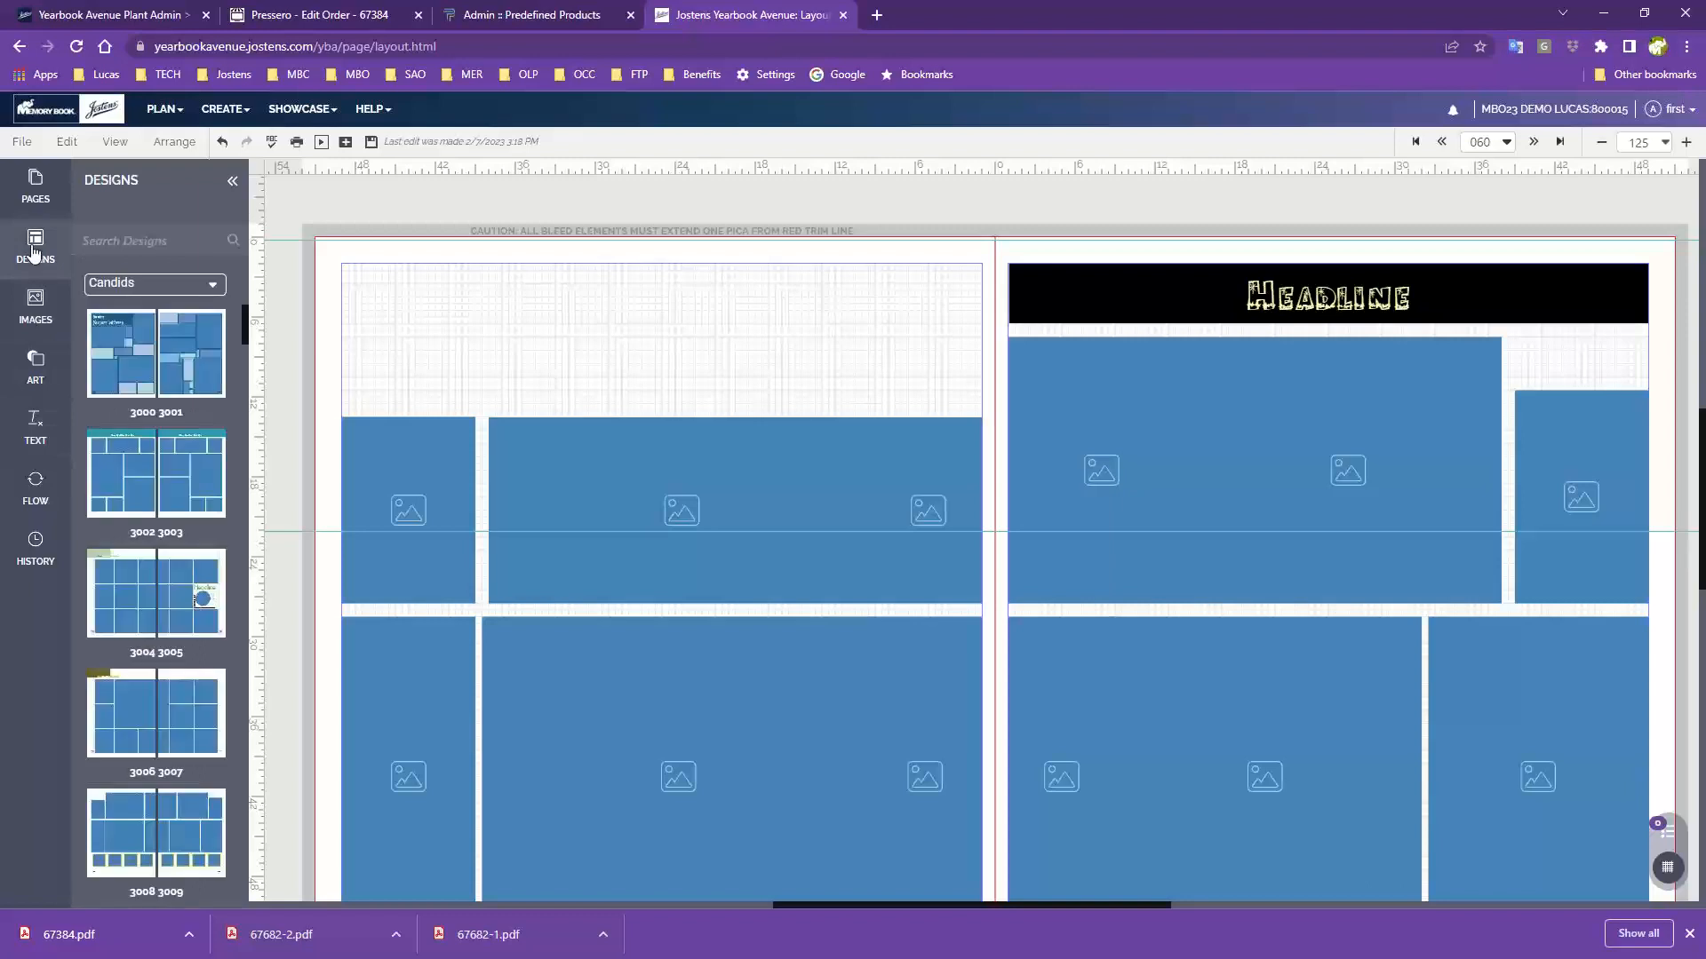
left_click(164, 288)
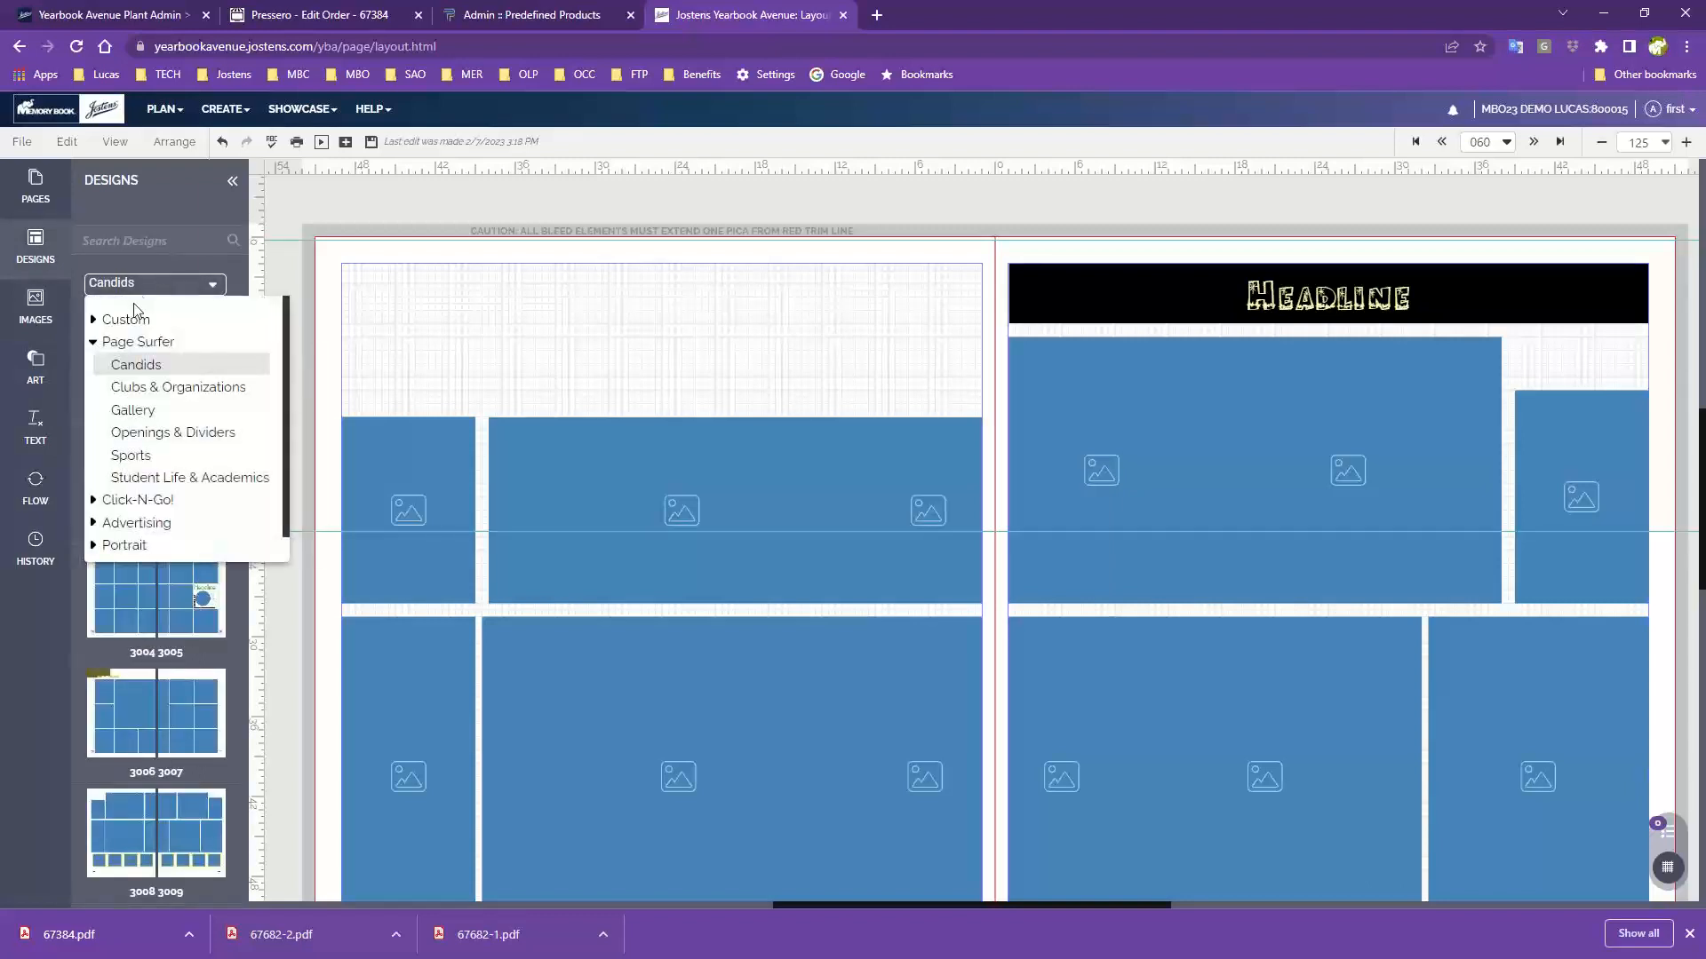
left_click(124, 503)
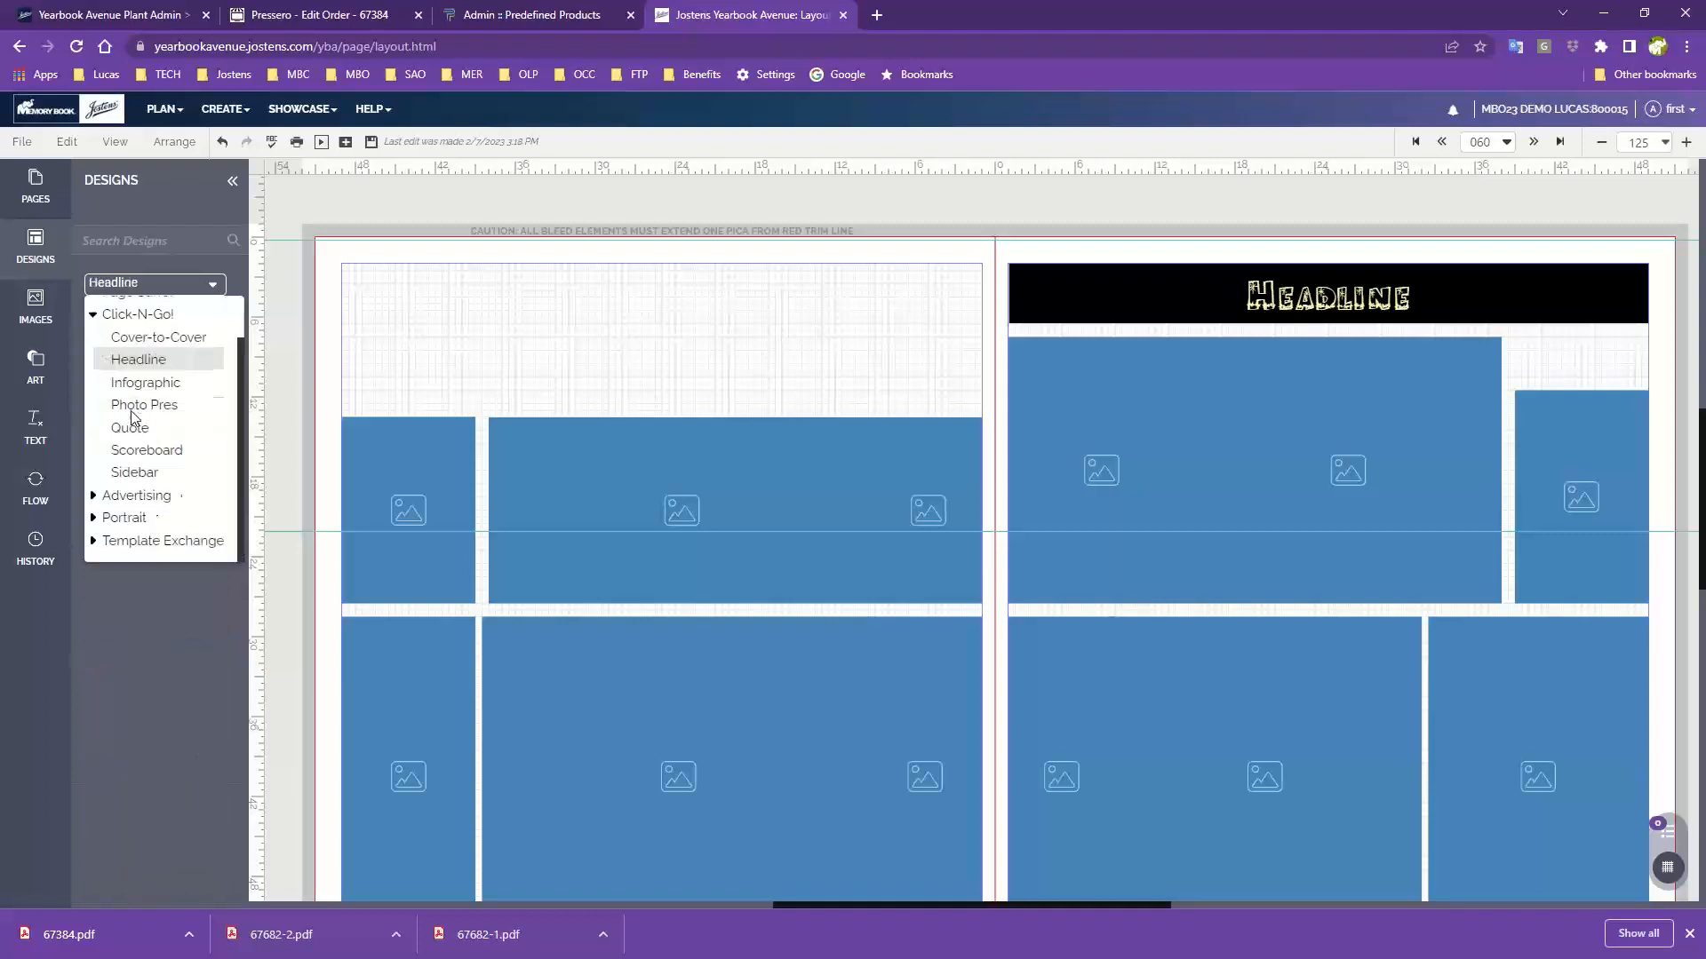
left_click(133, 410)
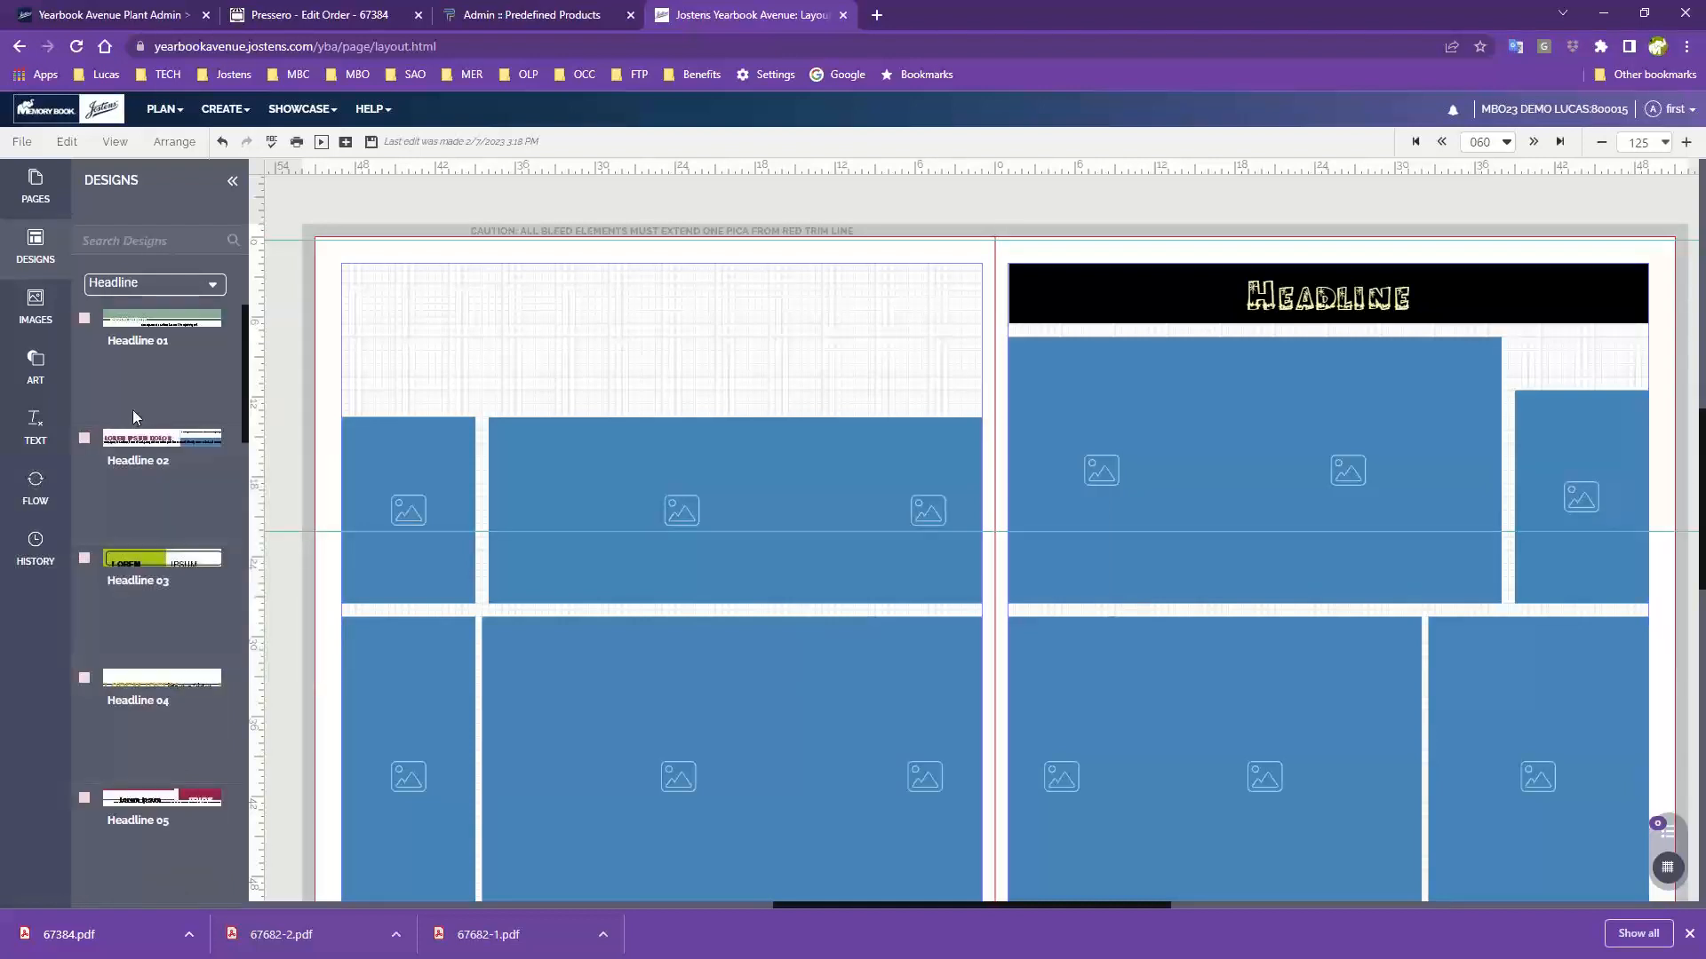
- Try the Headline 05 design in the empty space above the left page's photos and delete it
scroll(168, 509, "down", 2)
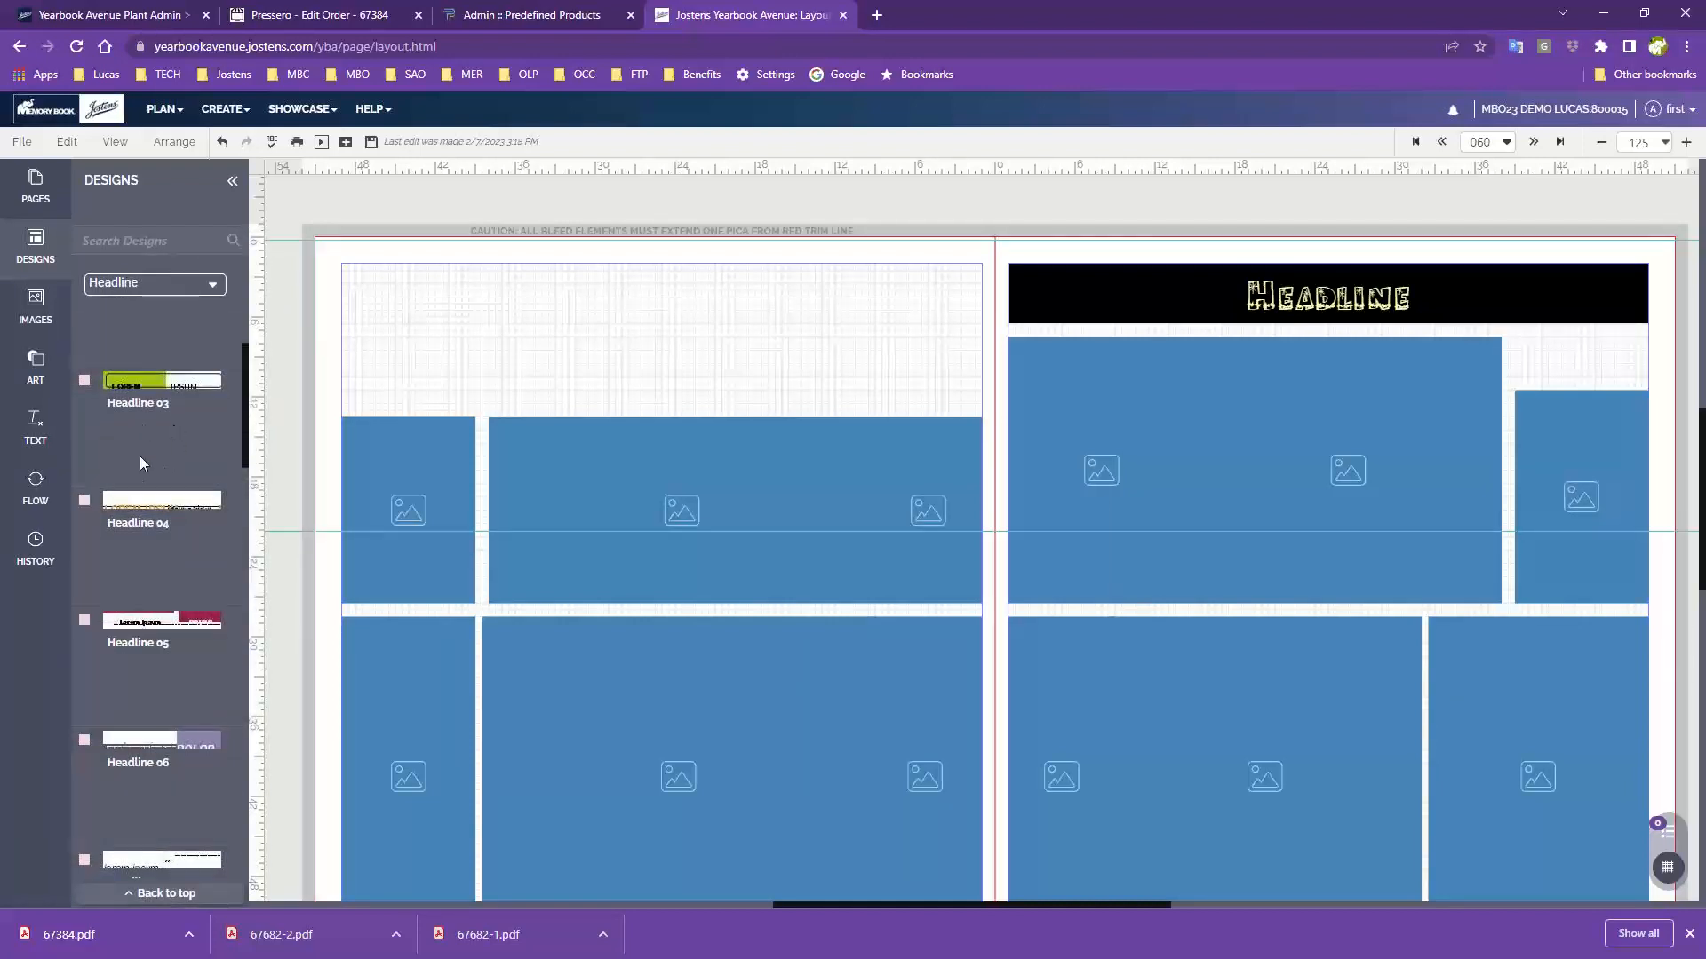
scroll(132, 698, "down", 3)
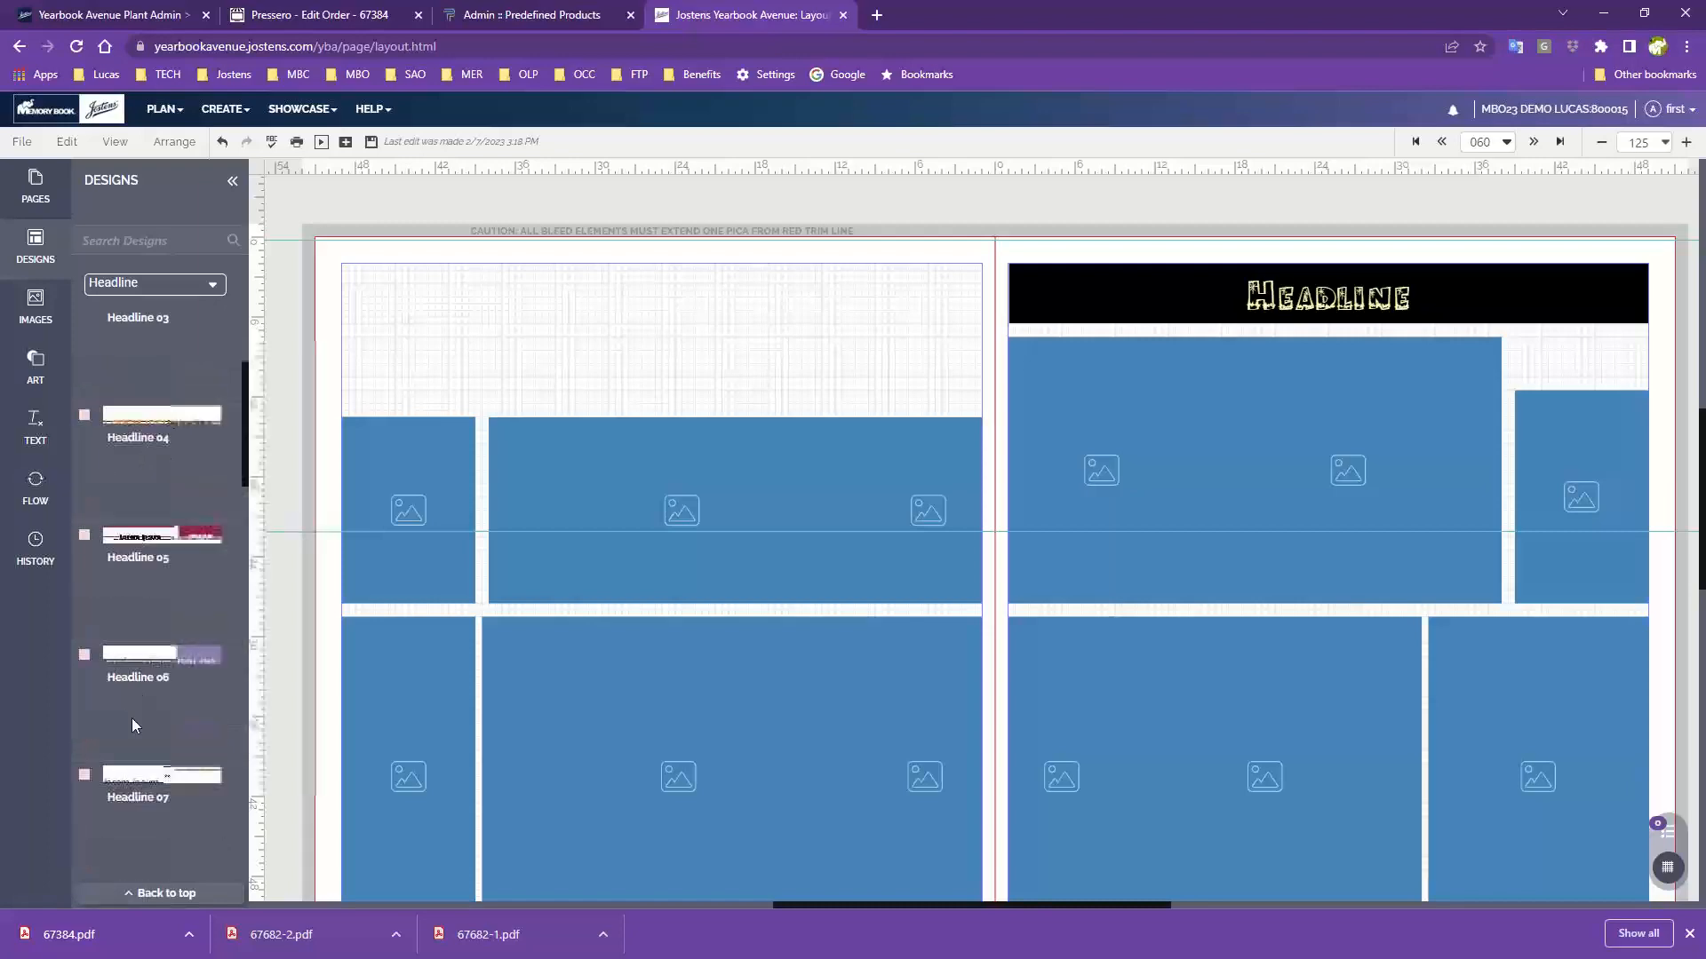
scroll(160, 604, "up", 1)
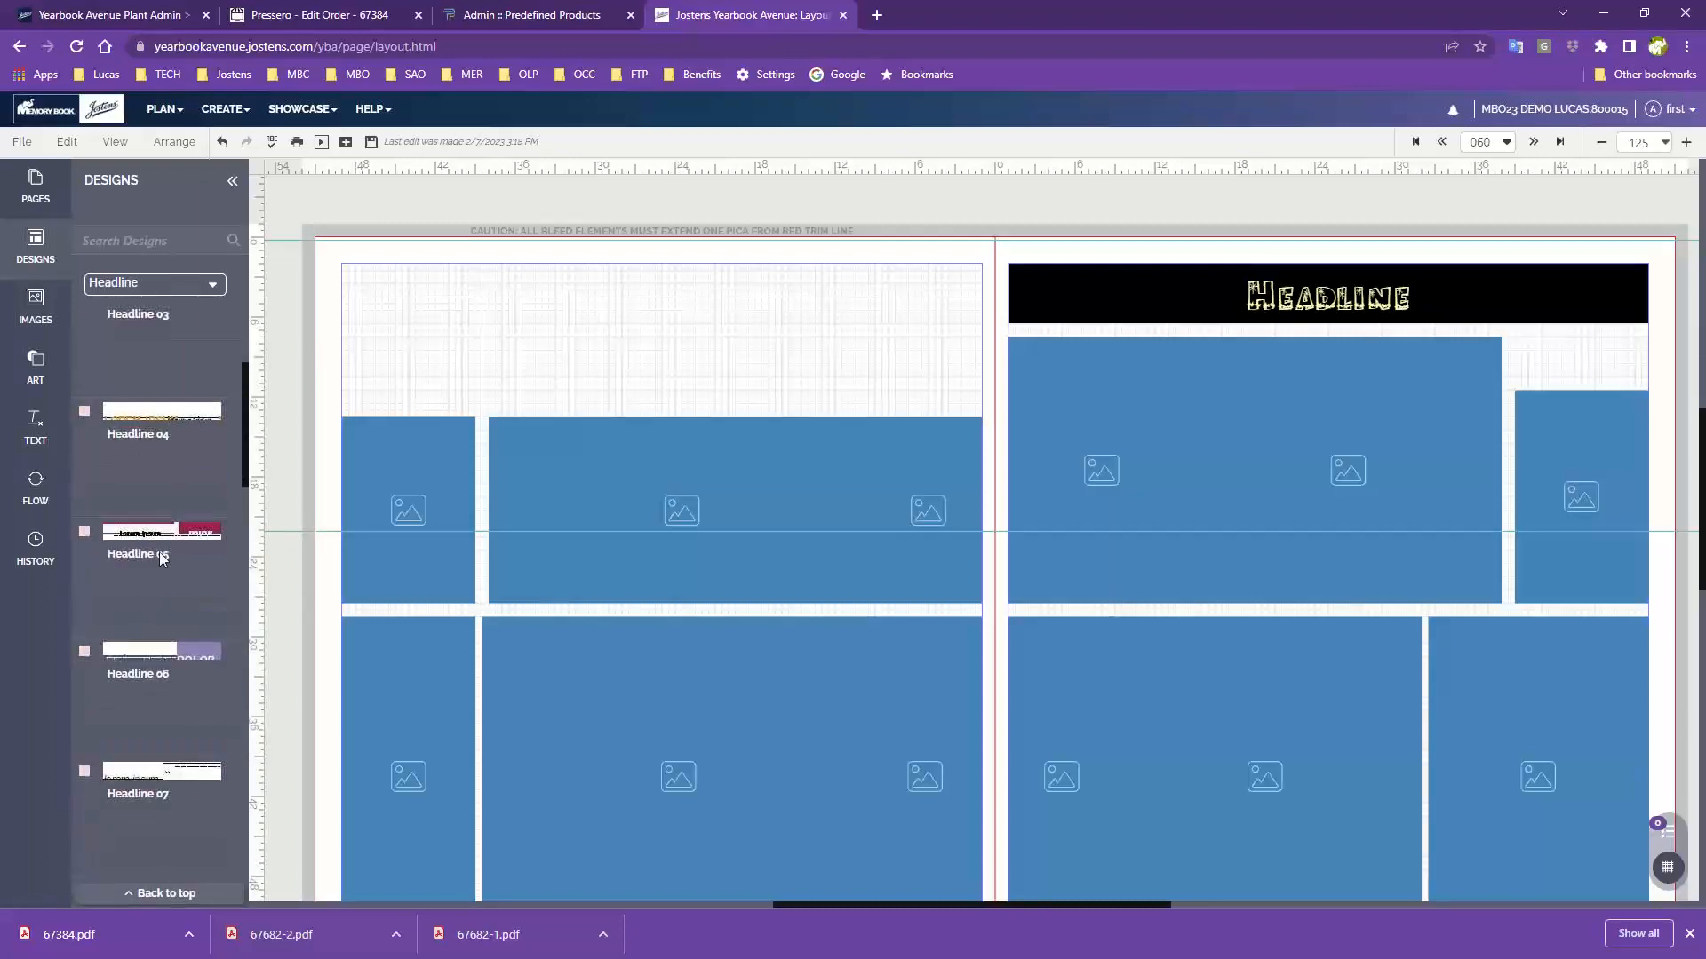
left_click_drag(155, 531, 645, 341)
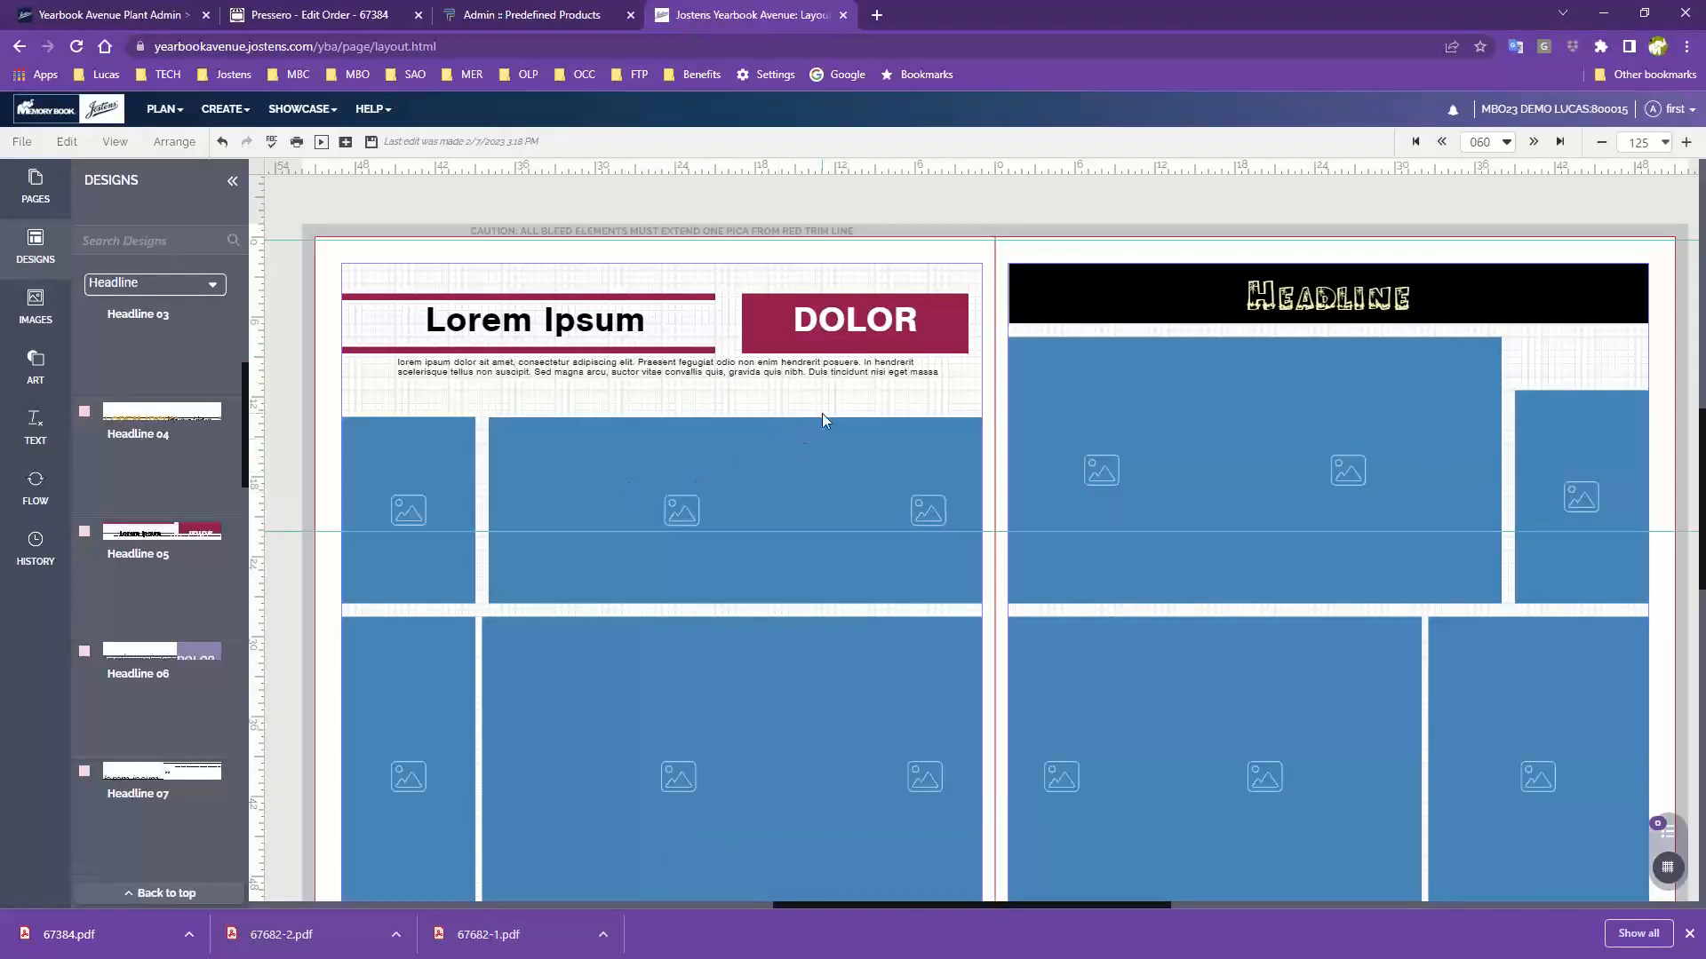
left_click(838, 361)
mouse_move(837, 361)
left_mouse_down()
mouse_move(854, 364)
mouse_move(836, 347)
left_mouse_up()
key("Delete")
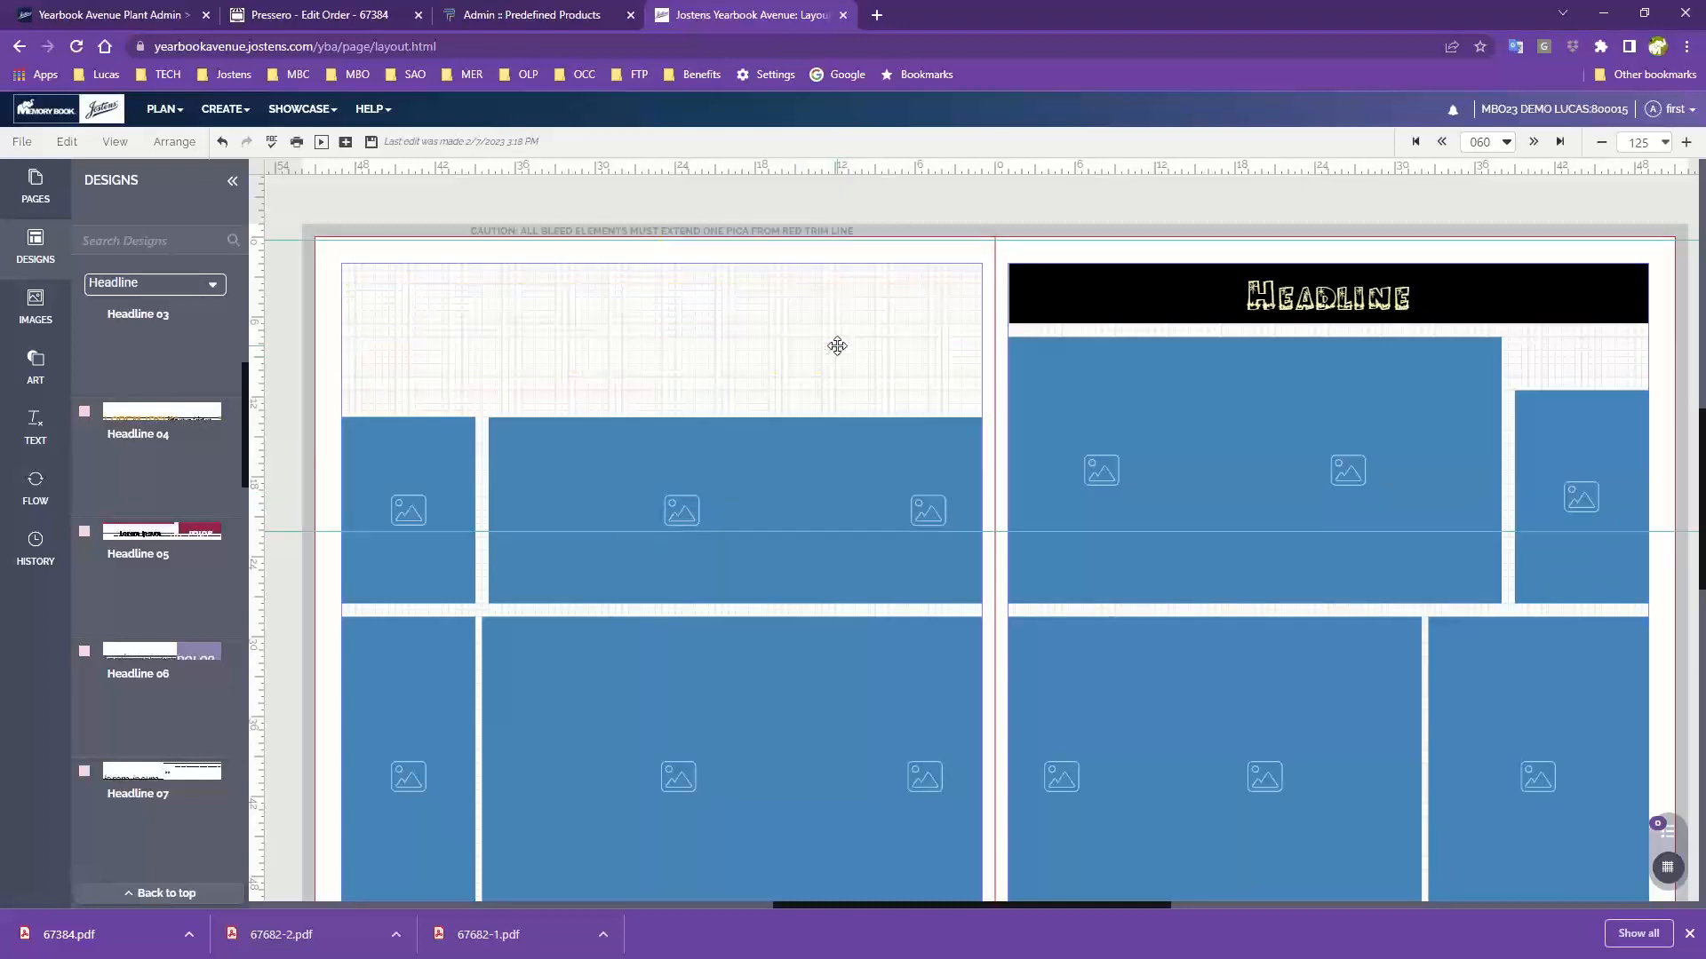
- Place the Headline 04 design above the left page's photos and nudge it into position within the margins
left_click_drag(137, 417, 540, 342)
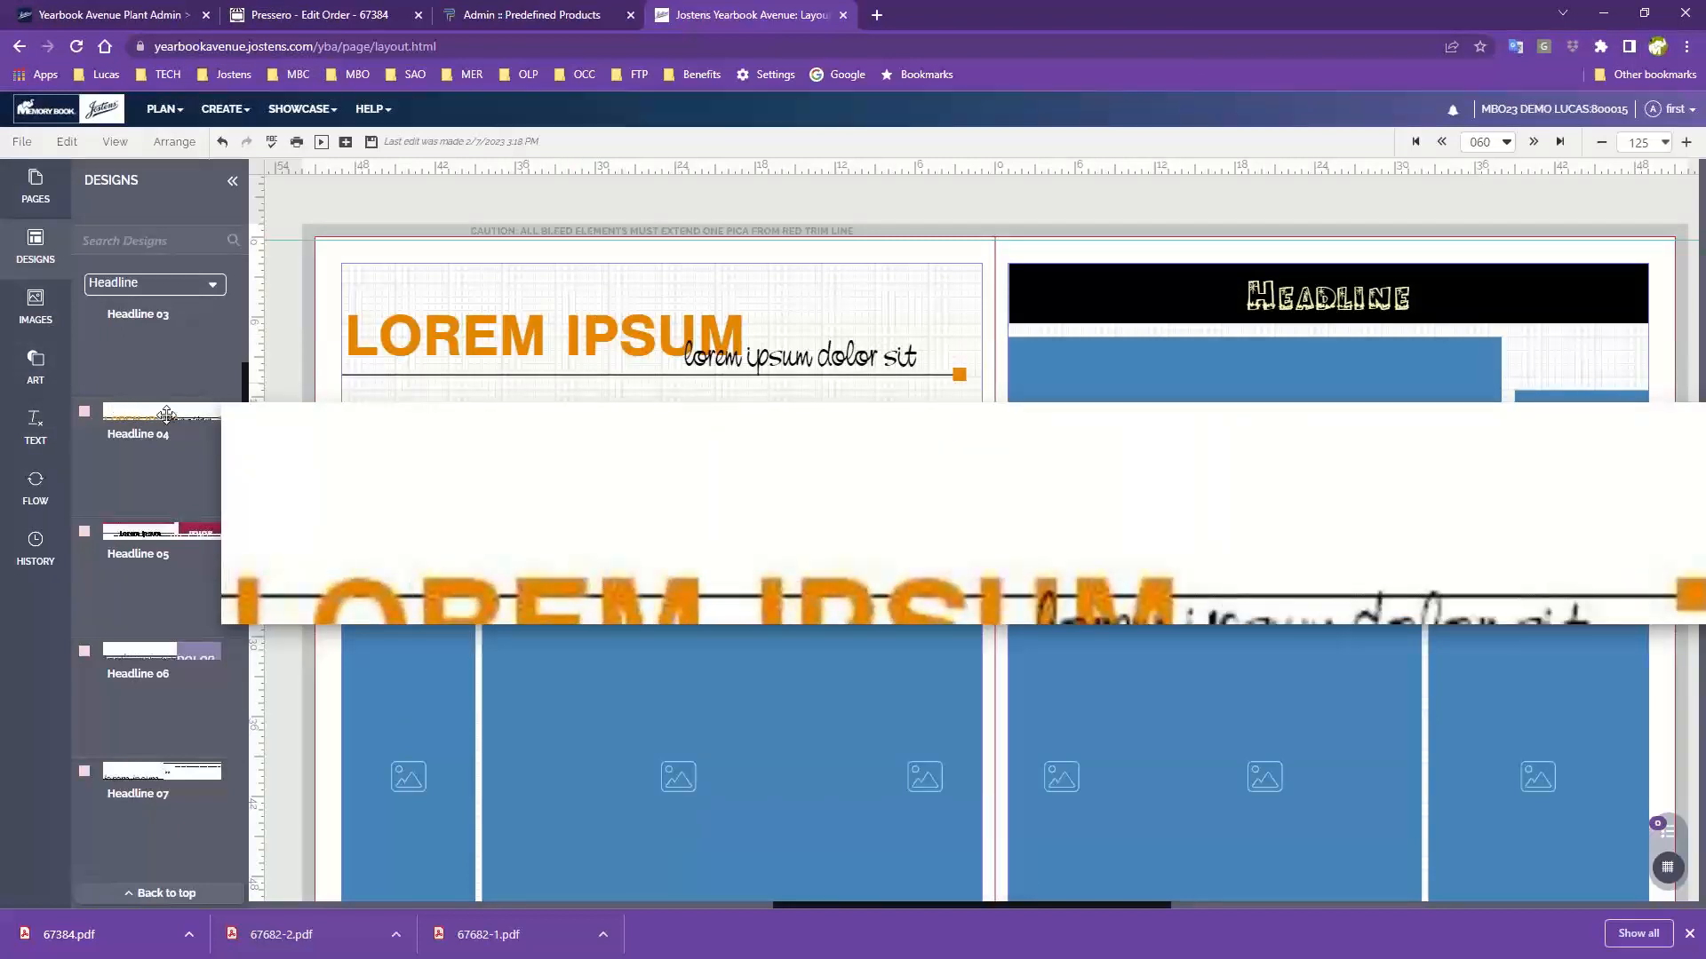
left_click_drag(611, 349, 620, 334)
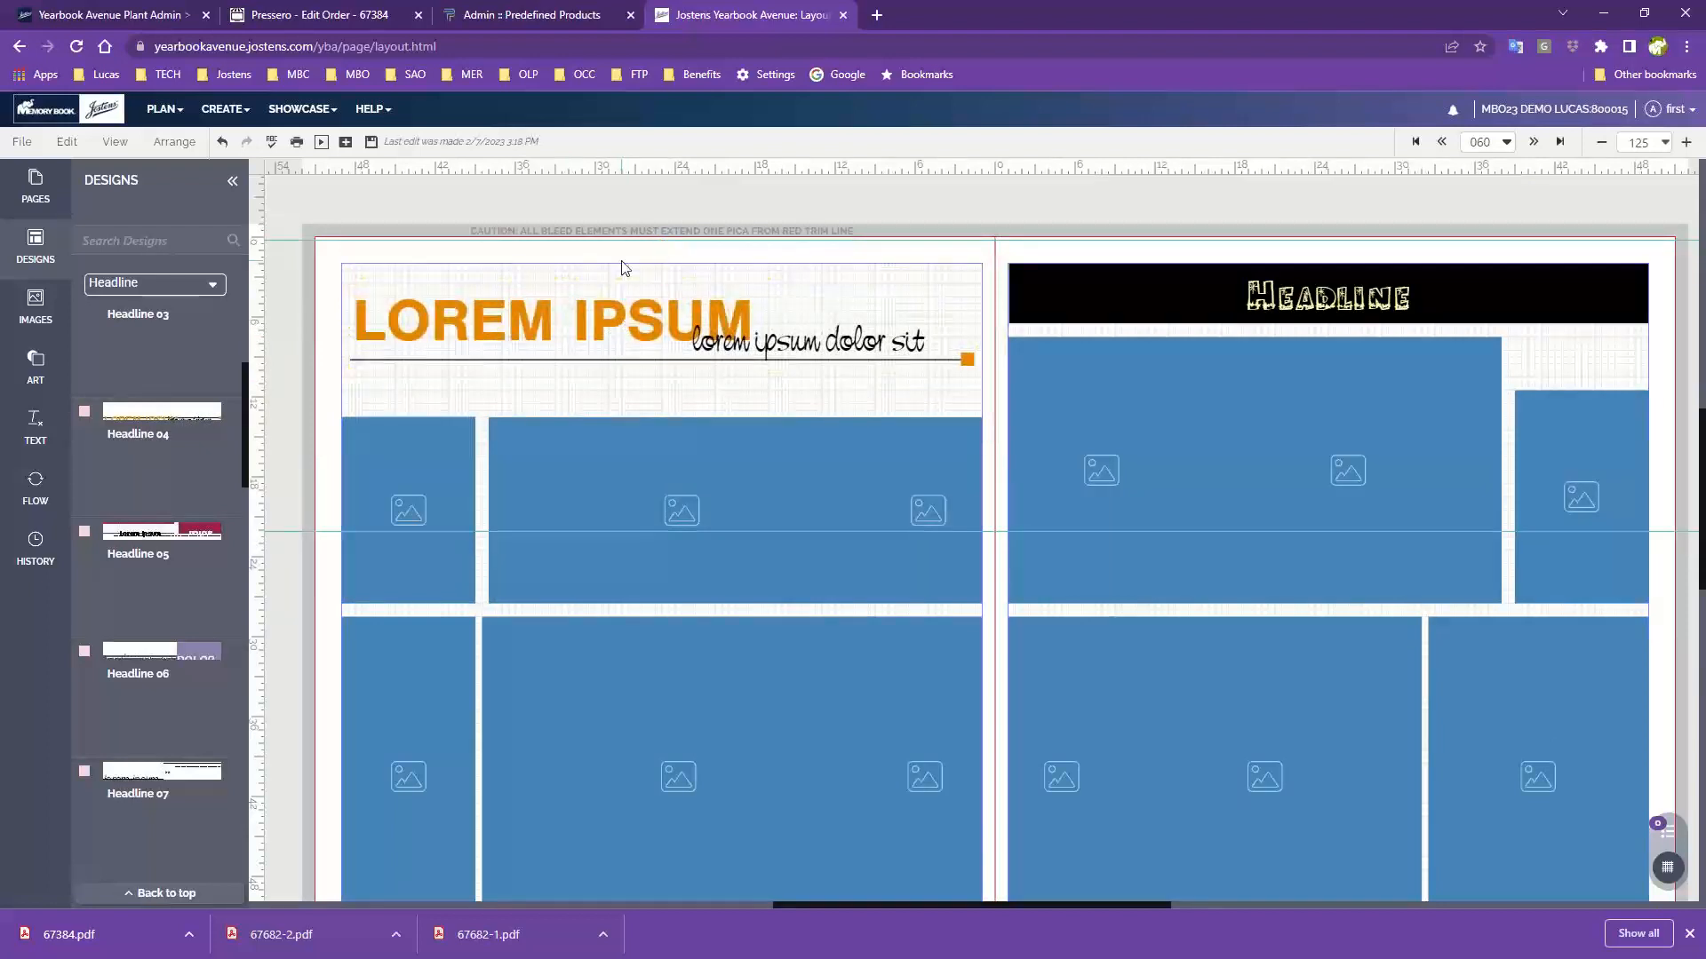
left_click(624, 267)
left_click(612, 304)
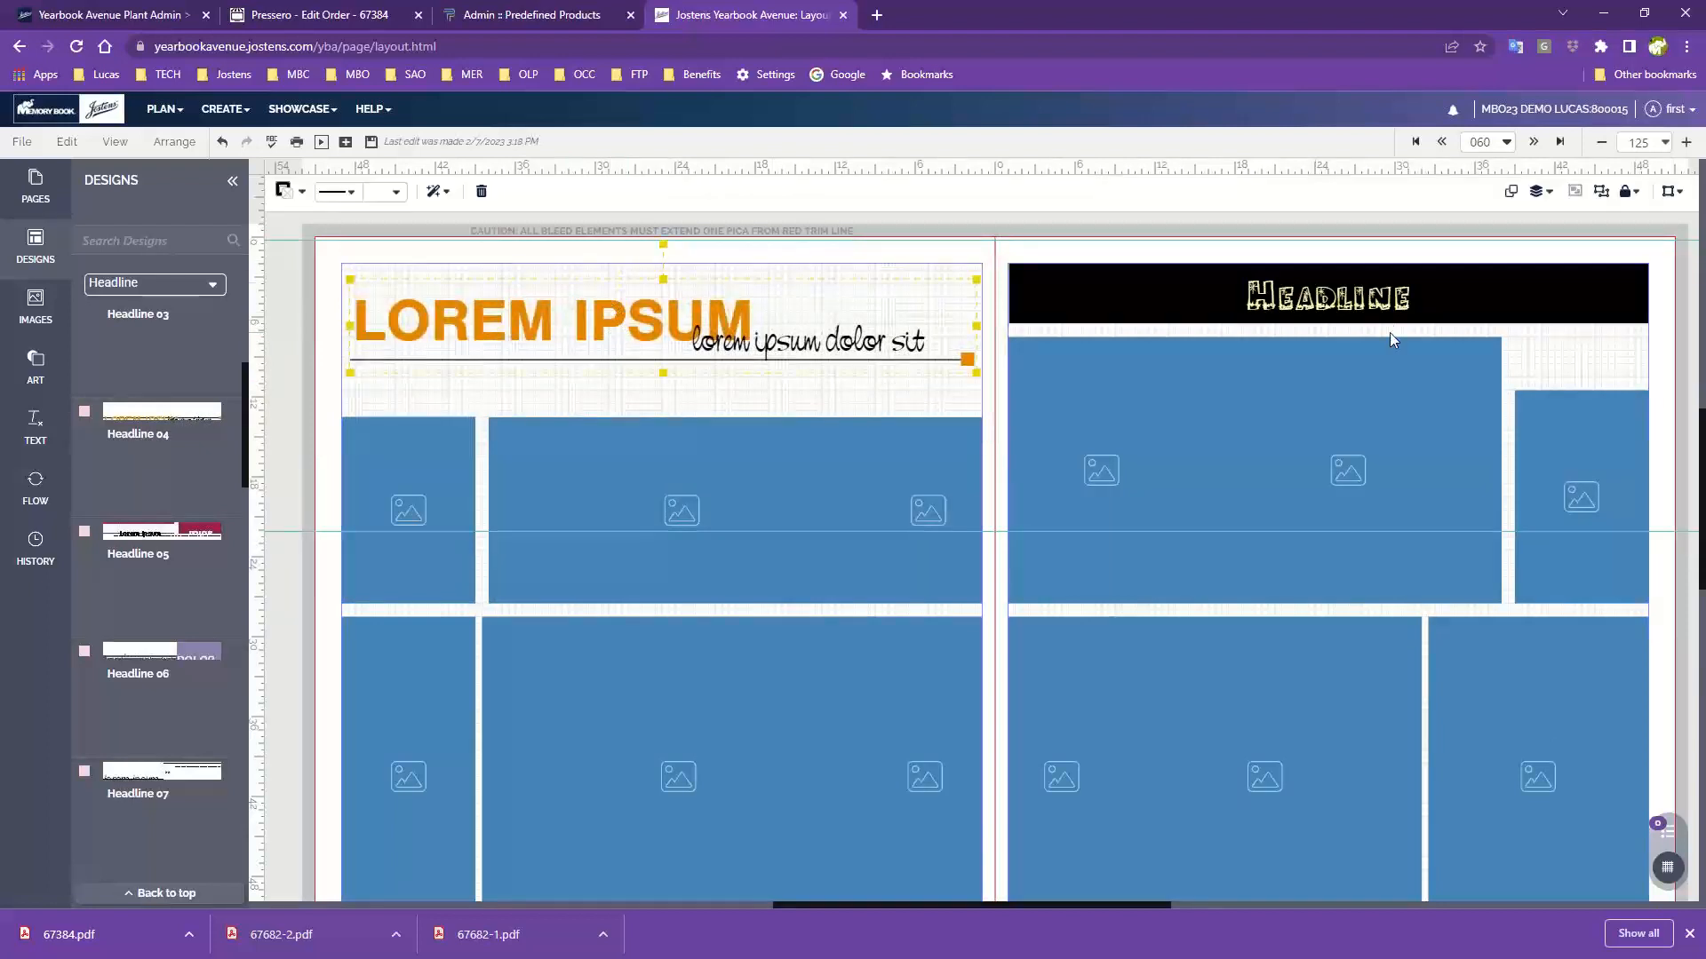
- Examine the placed headline design up close at 400% zoom and return to a 100% view of the spread
left_click(1685, 142)
left_click(1685, 142)
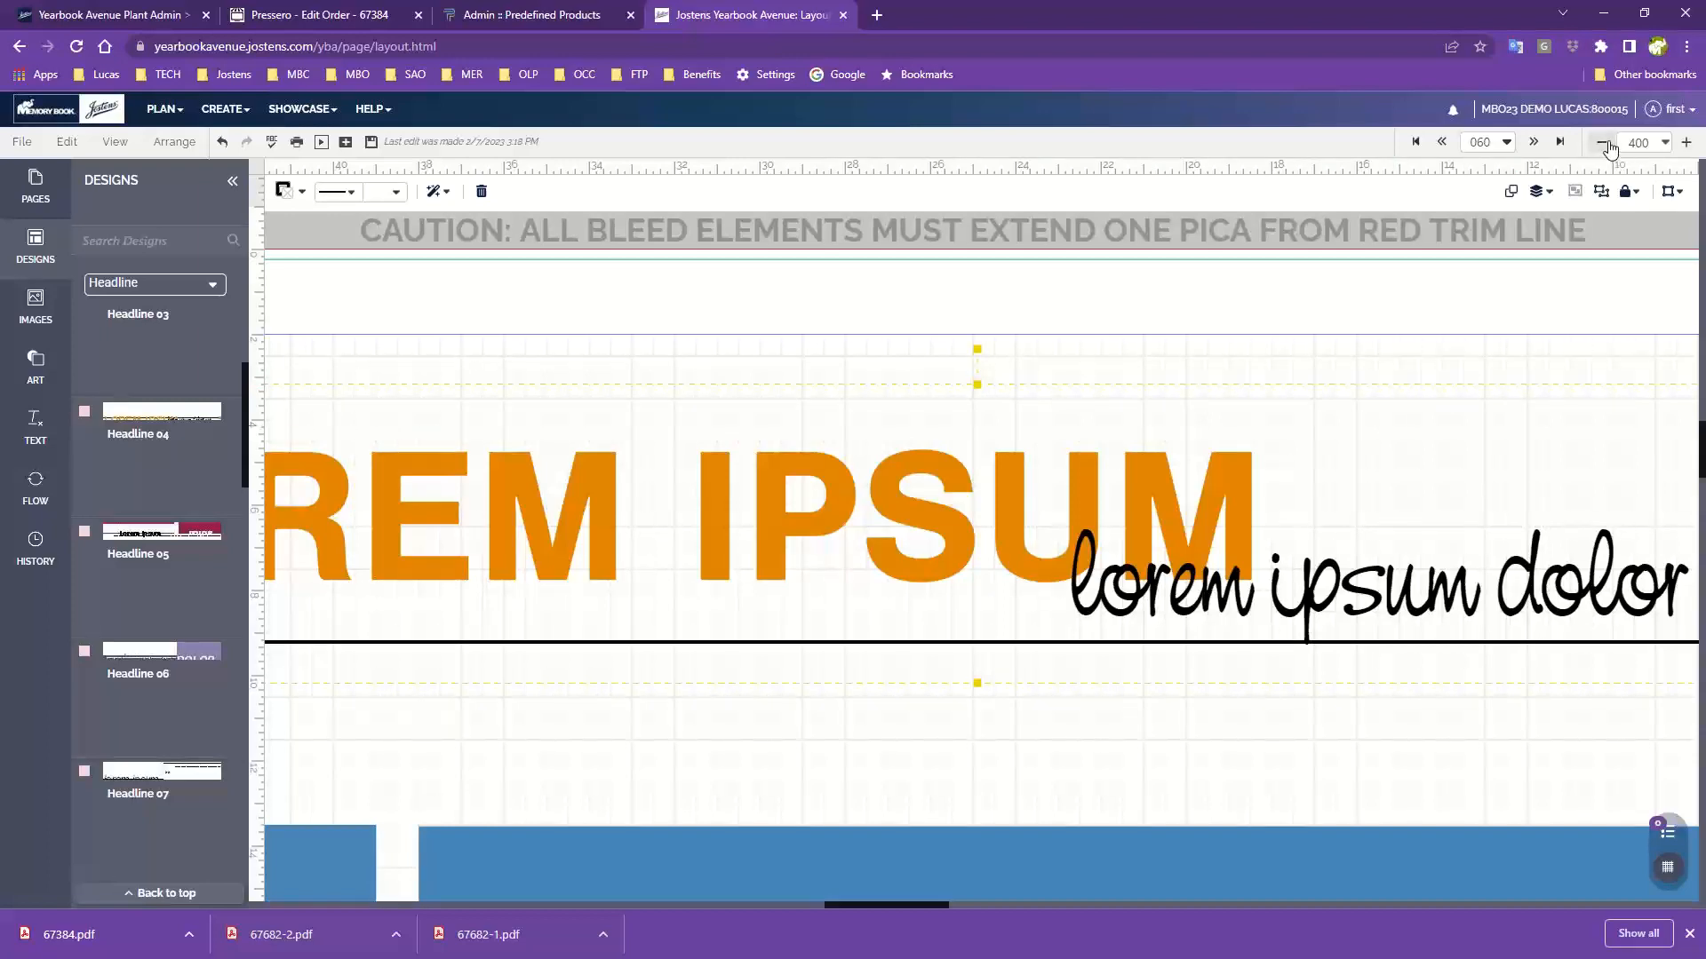
left_click(1602, 143)
left_click(1601, 142)
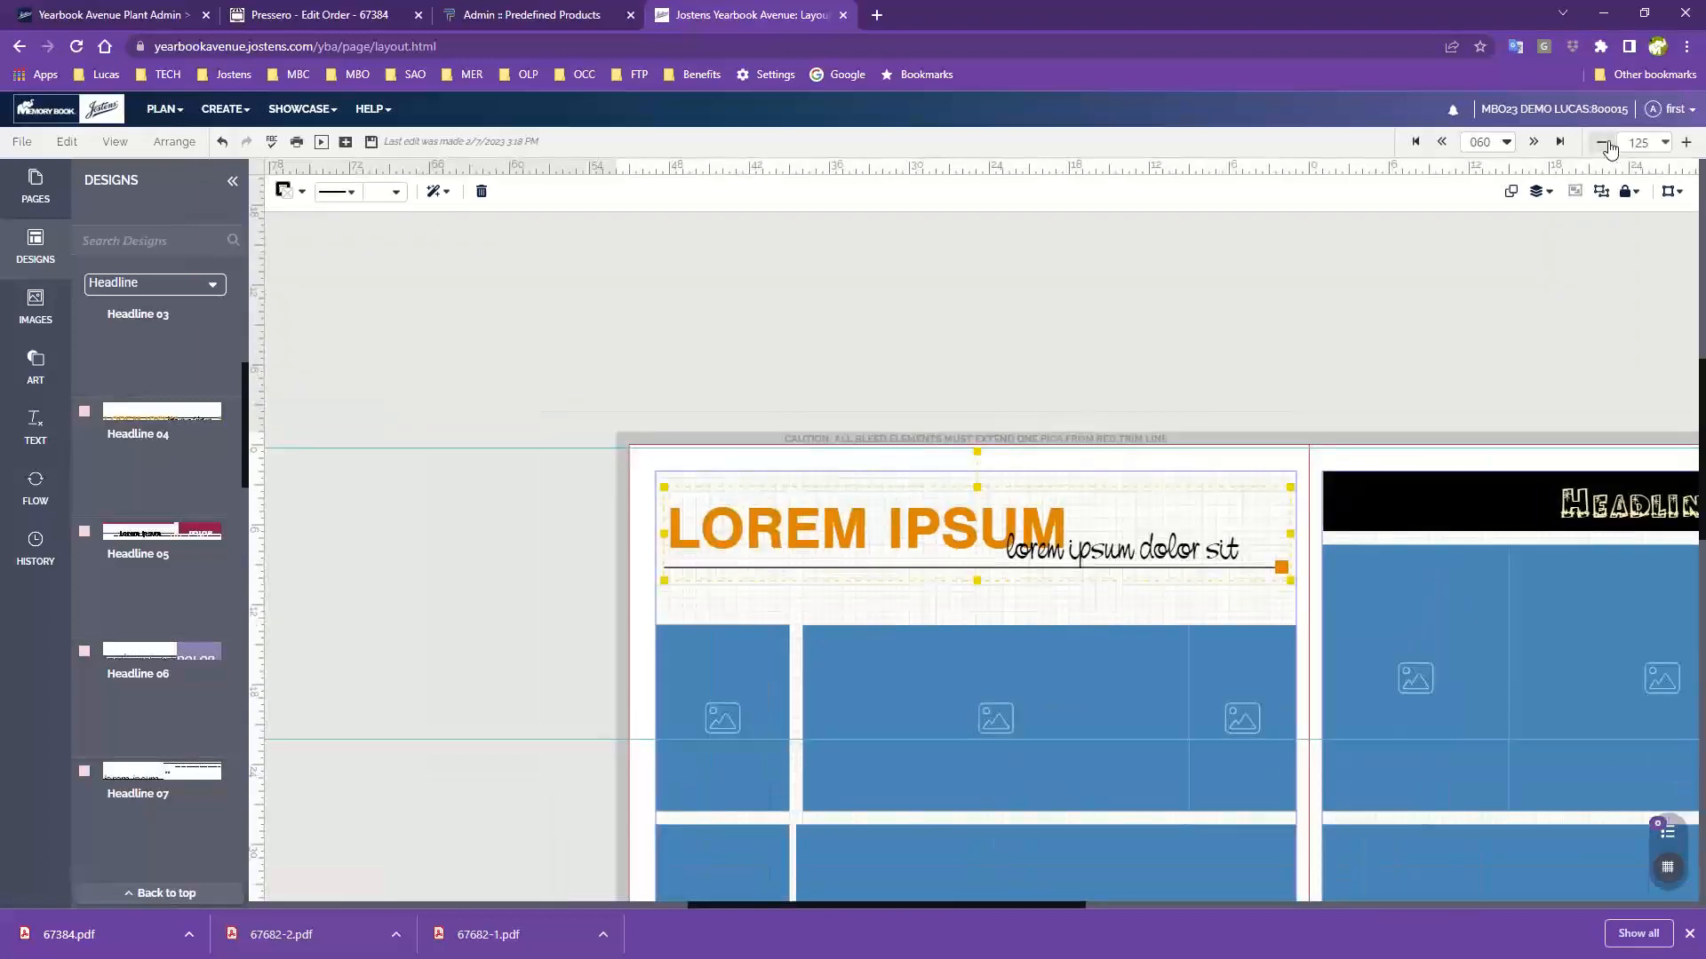
left_click(1601, 142)
left_click_drag(1105, 788, 867, 521)
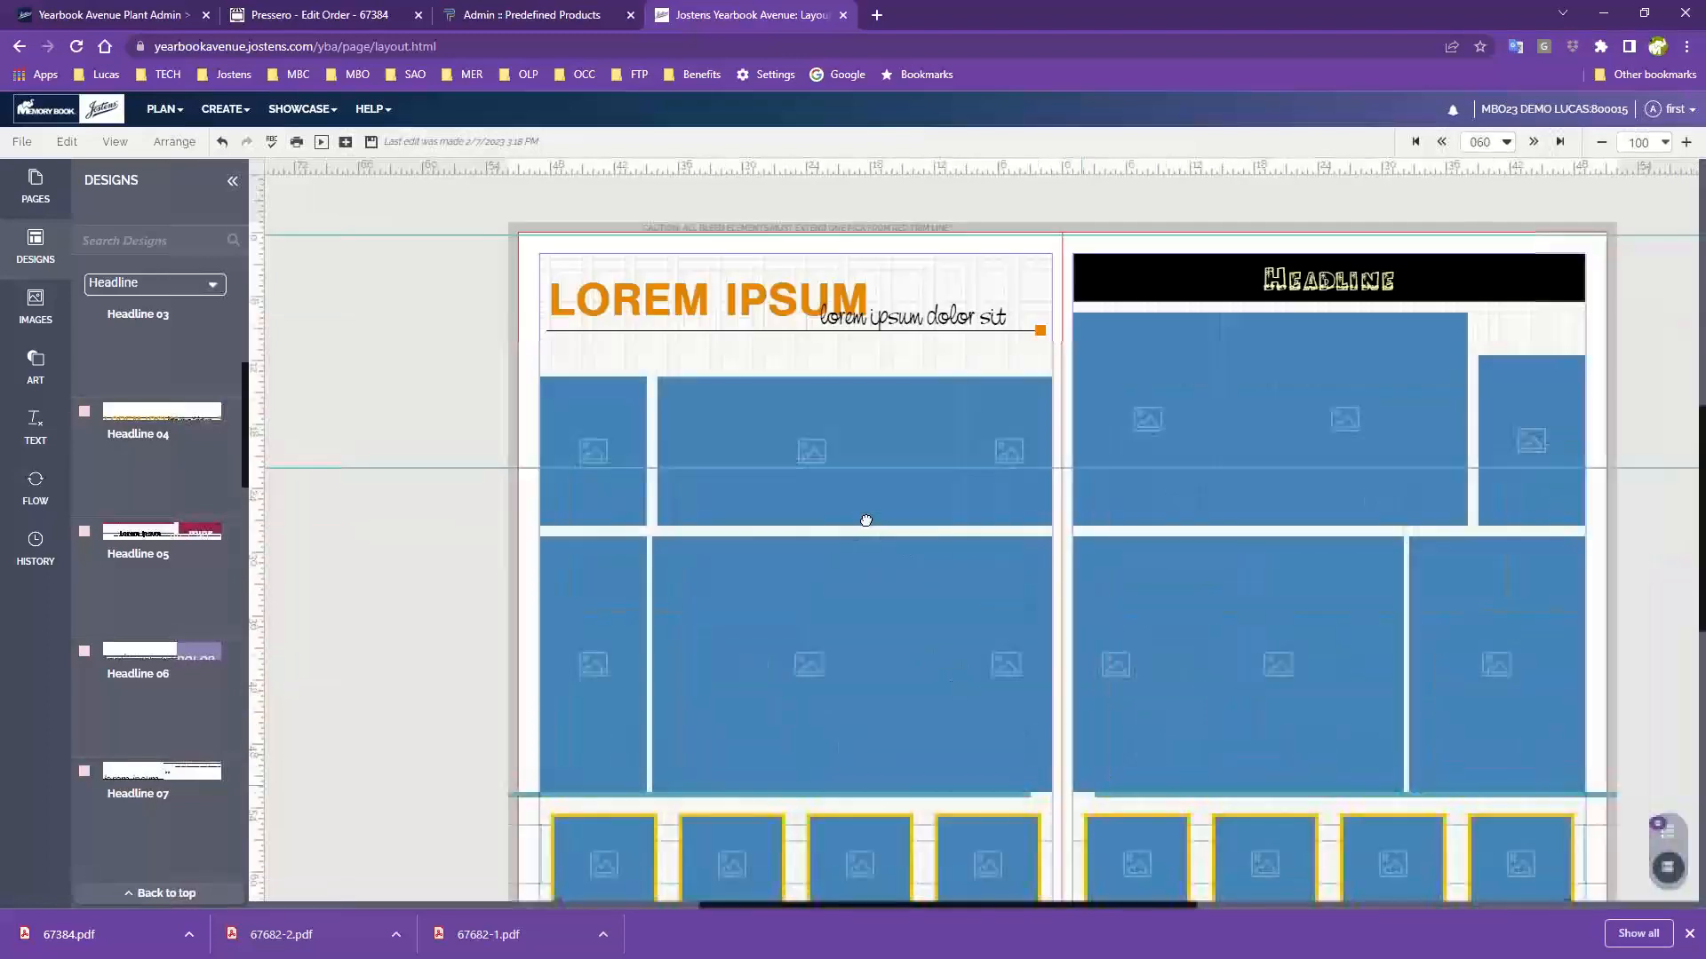
- Ungroup the left page's headline design into separate elements and deselect them
left_click(723, 248)
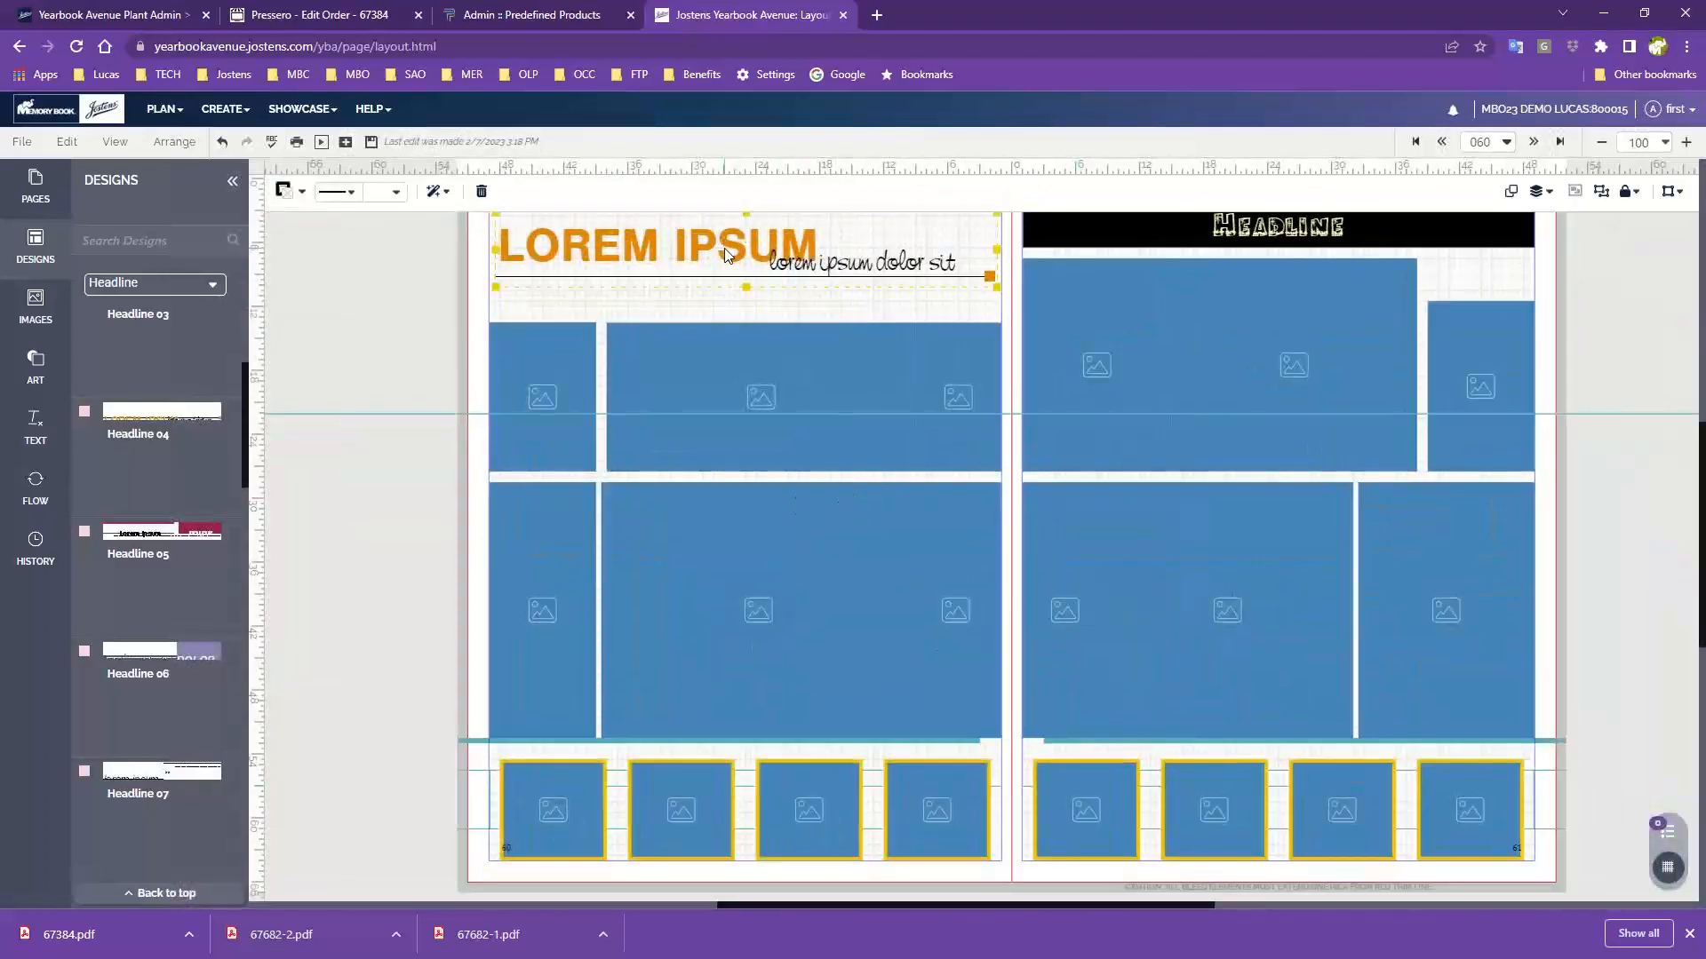
scroll(817, 276, "up", 1)
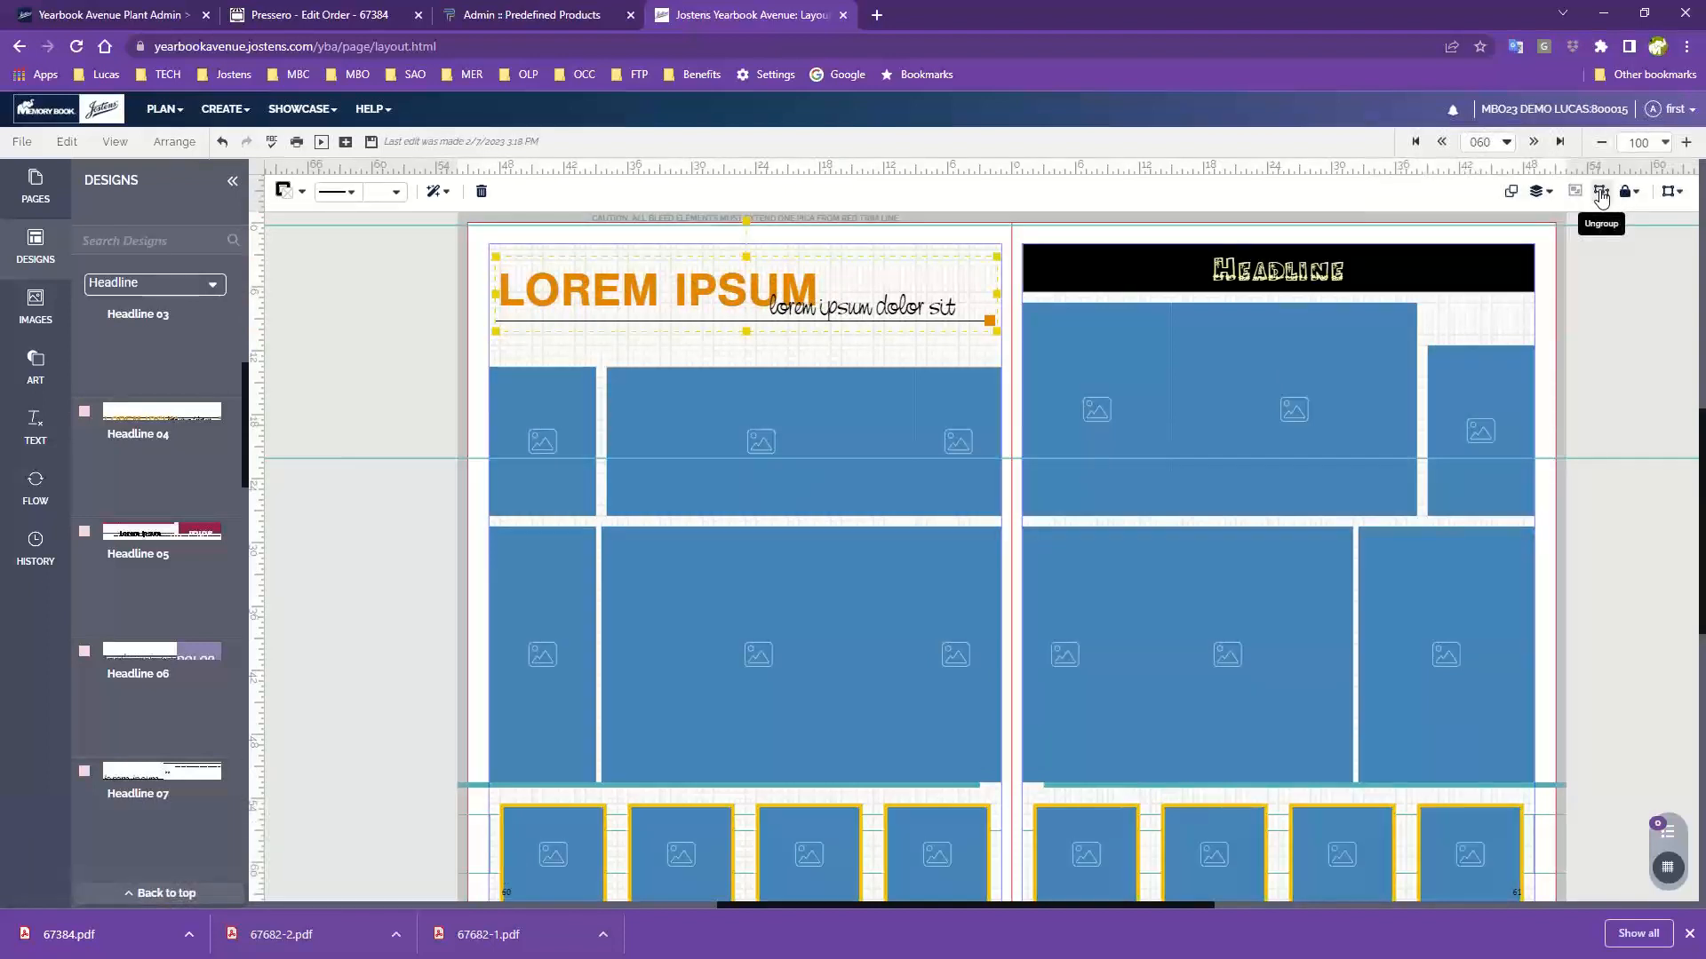
left_click(120, 145)
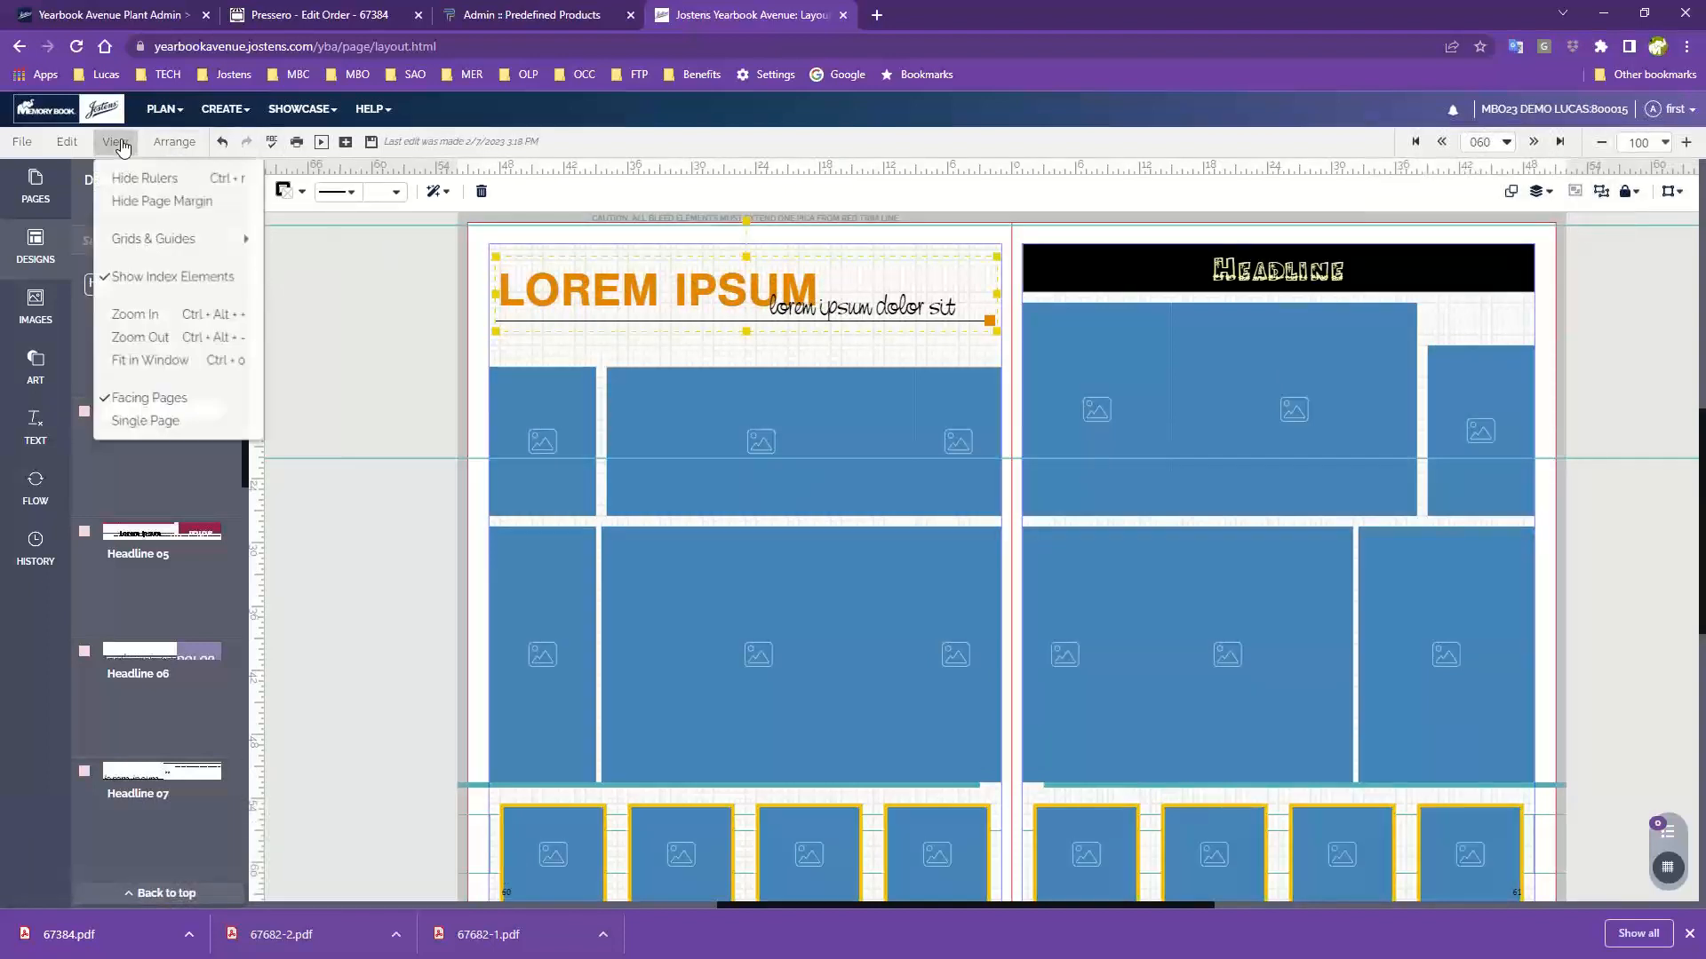
mouse_move(185, 147)
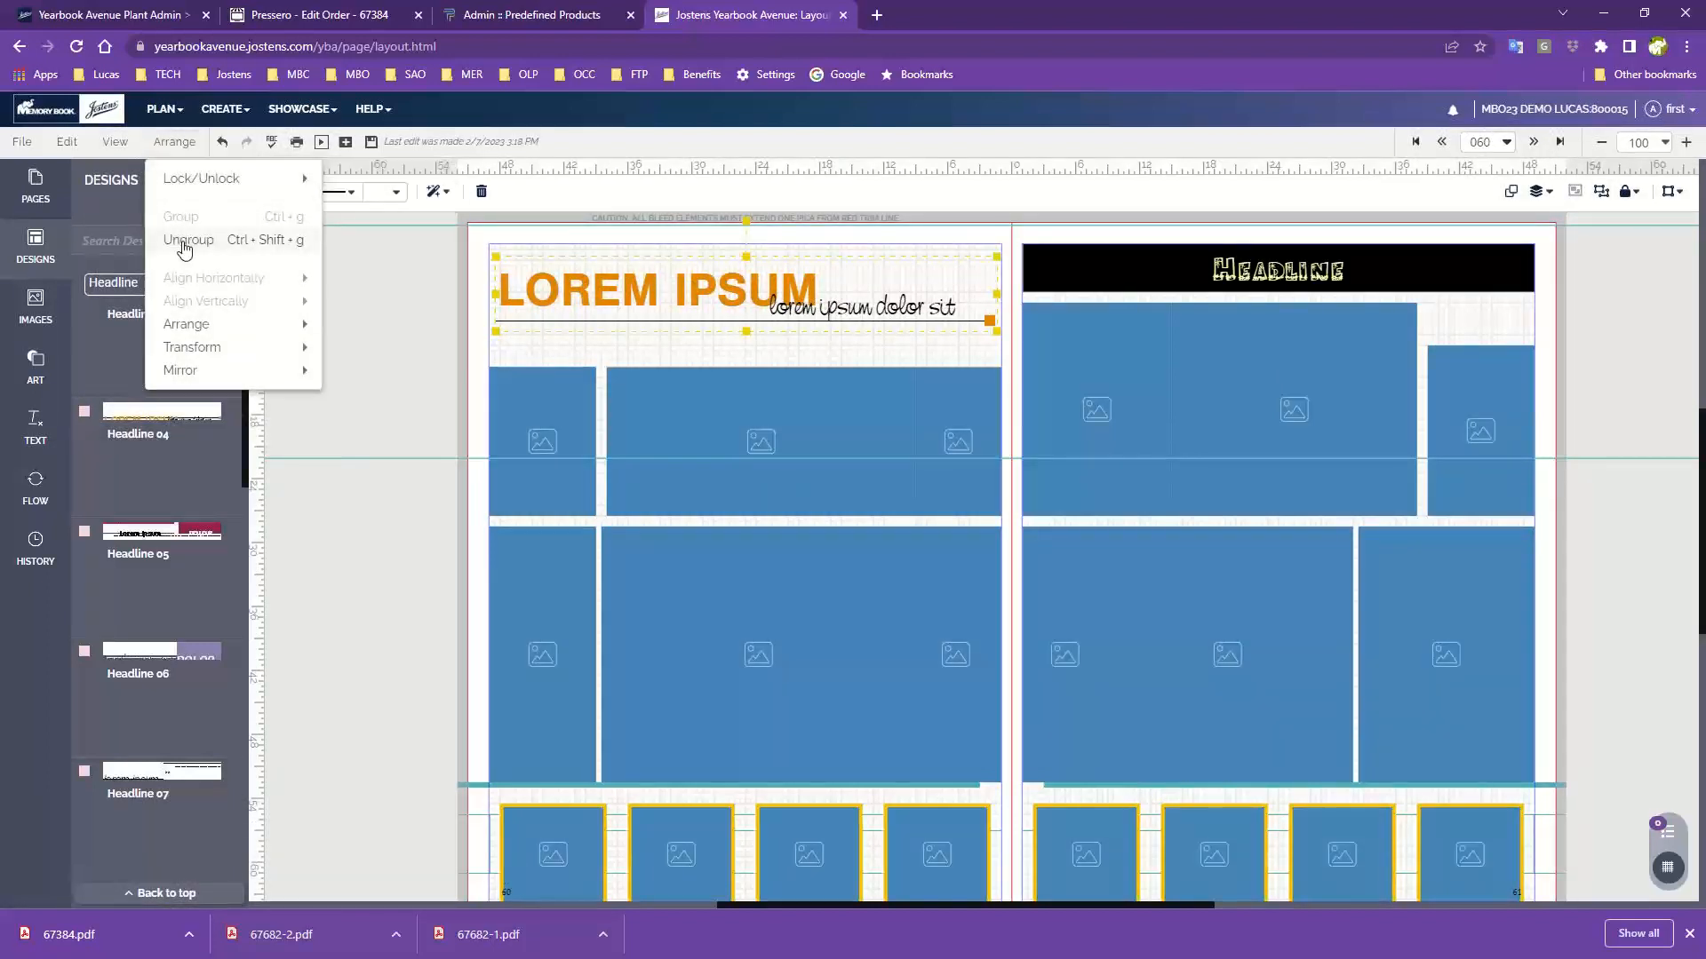
left_click(1602, 193)
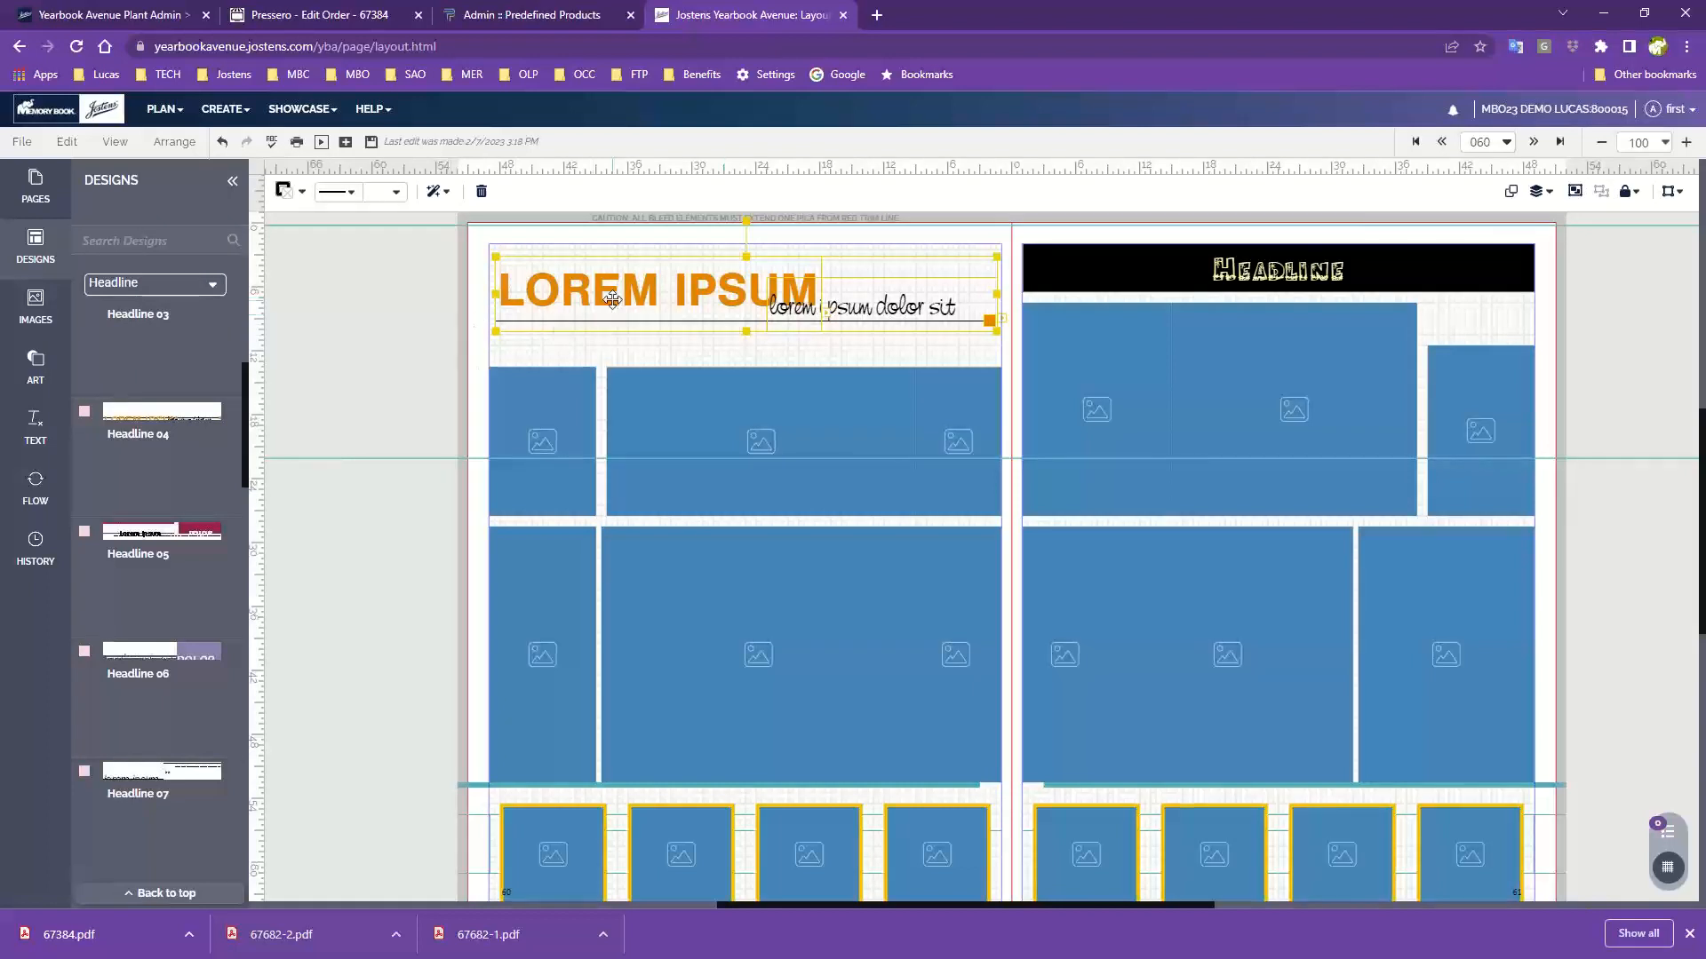
left_click(320, 313)
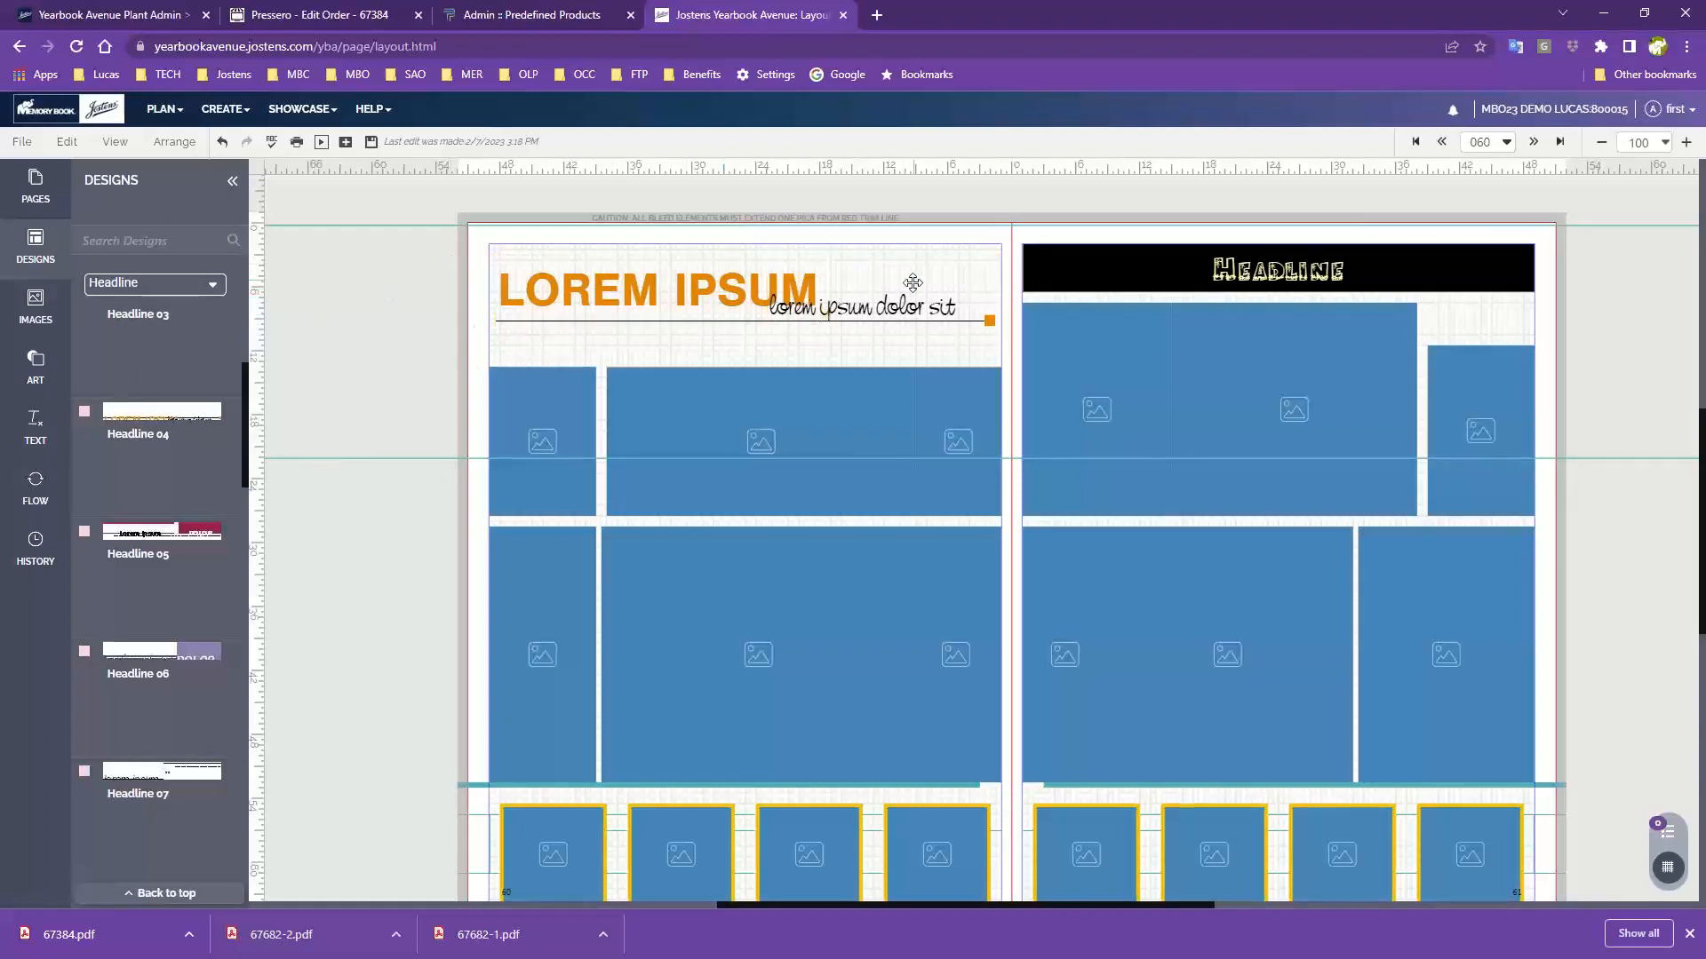
- Replace the cursive "lorem ipsum dolor sit" text in the left page's headline with "candid page"
left_click(930, 310)
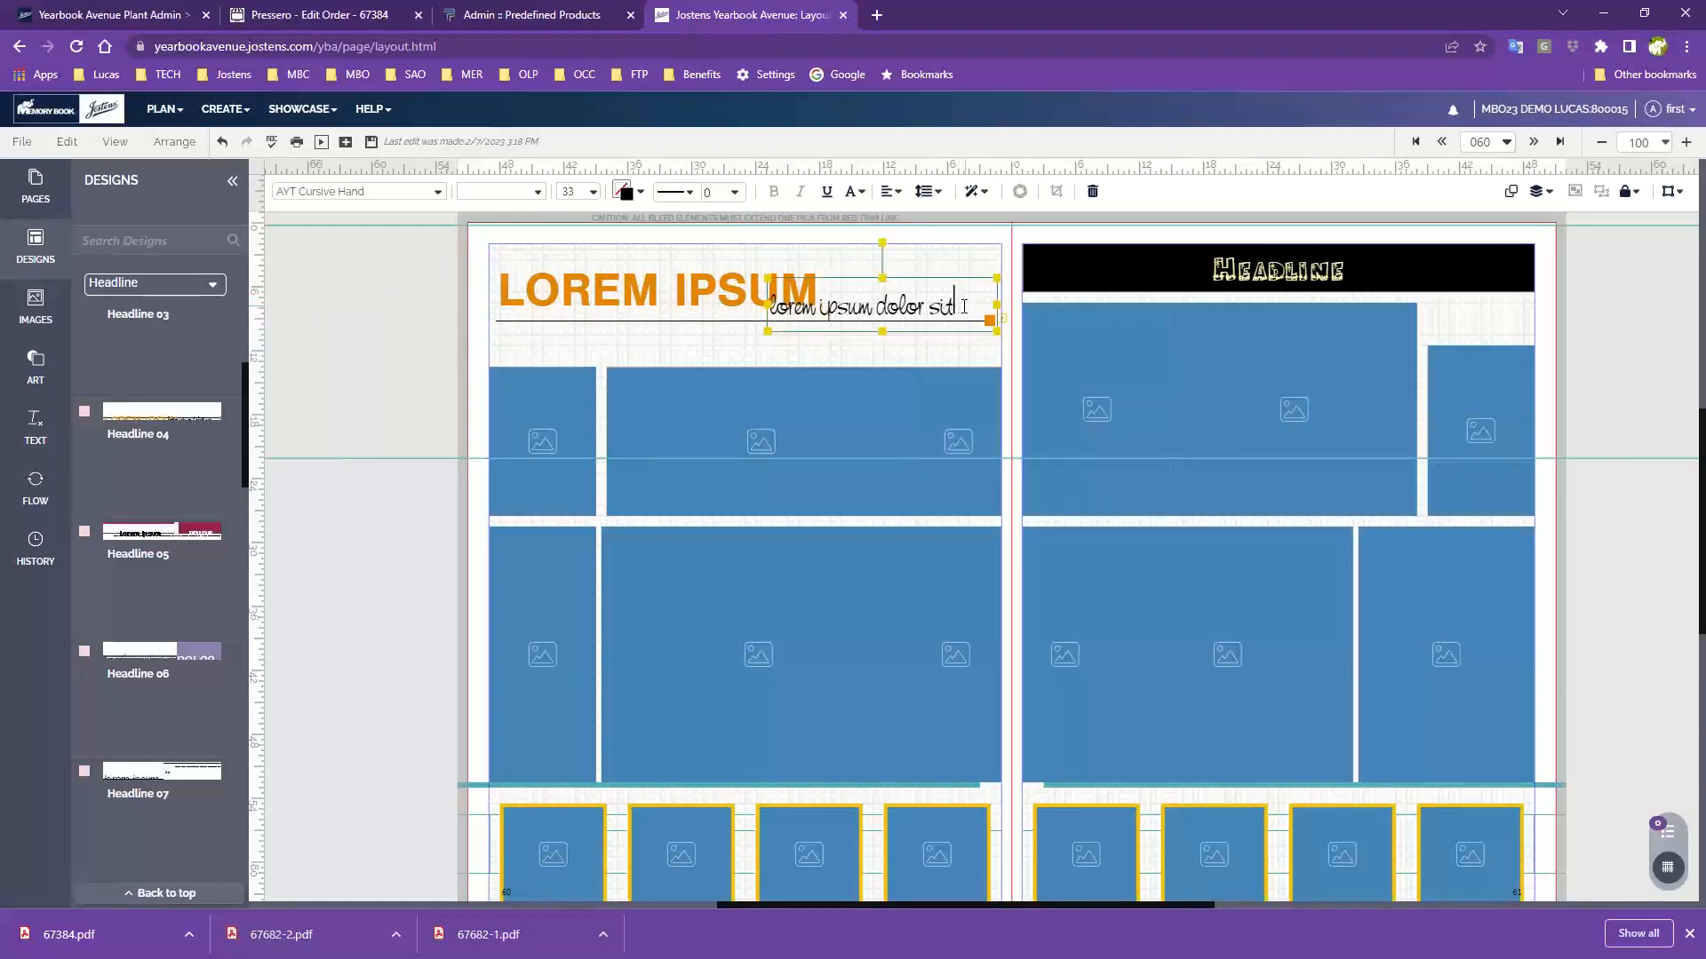
left_click_drag(964, 307, 756, 310)
type("can")
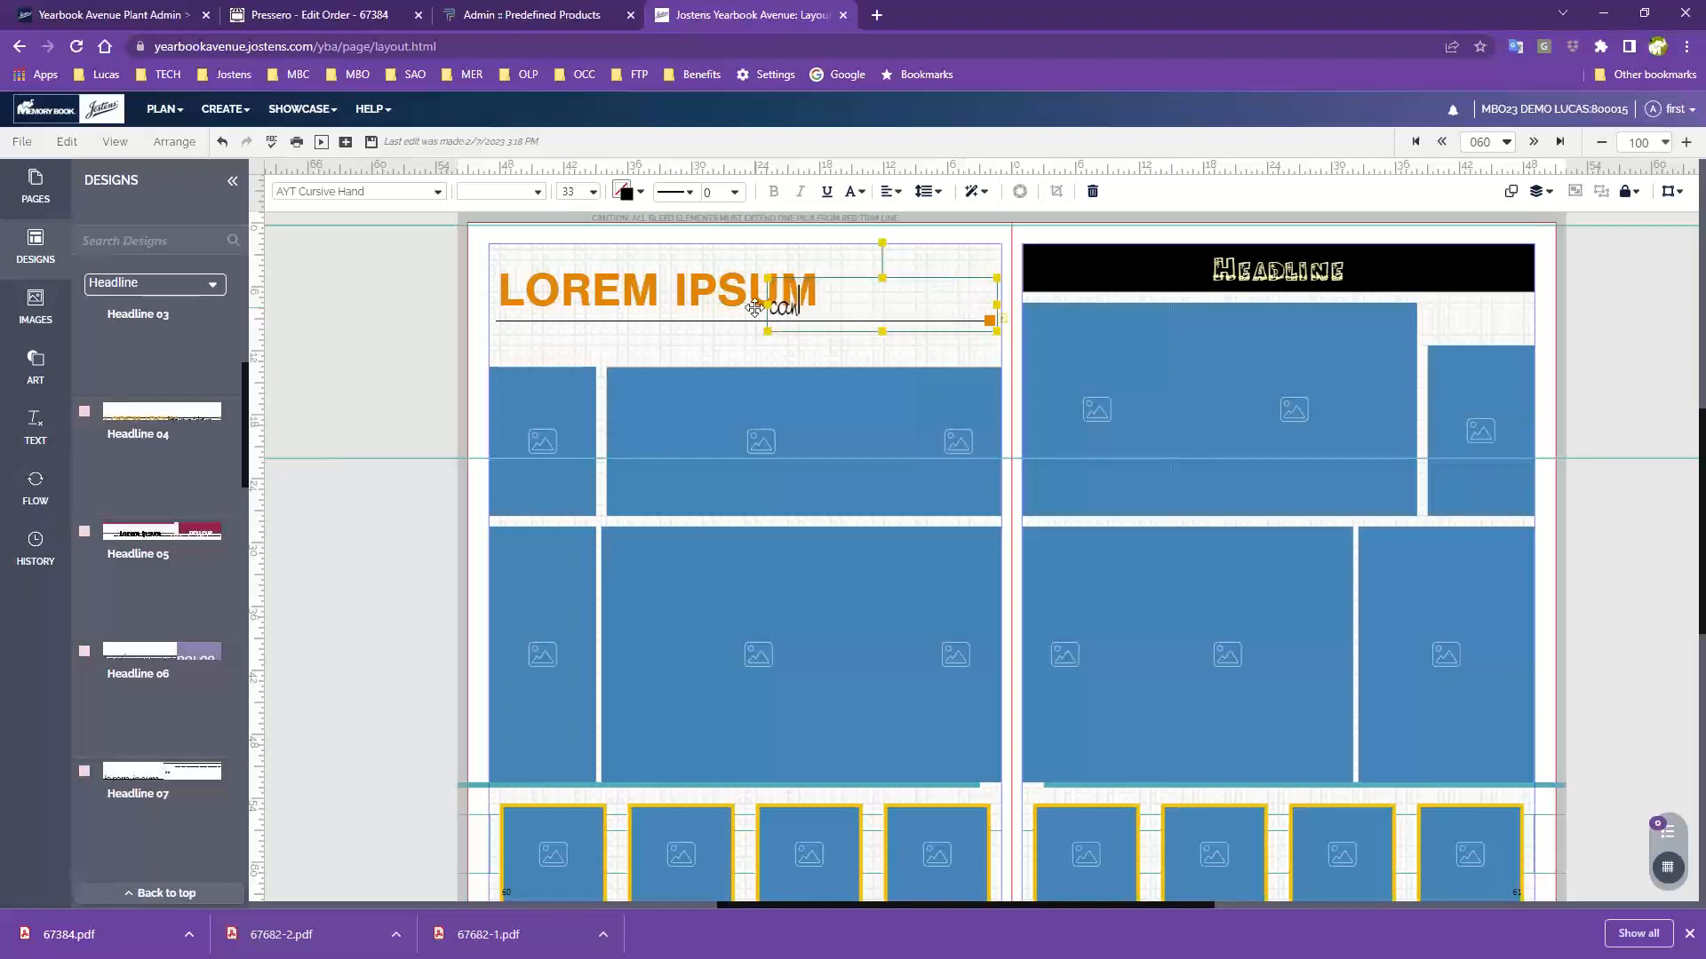
type("did page")
left_click(533, 351)
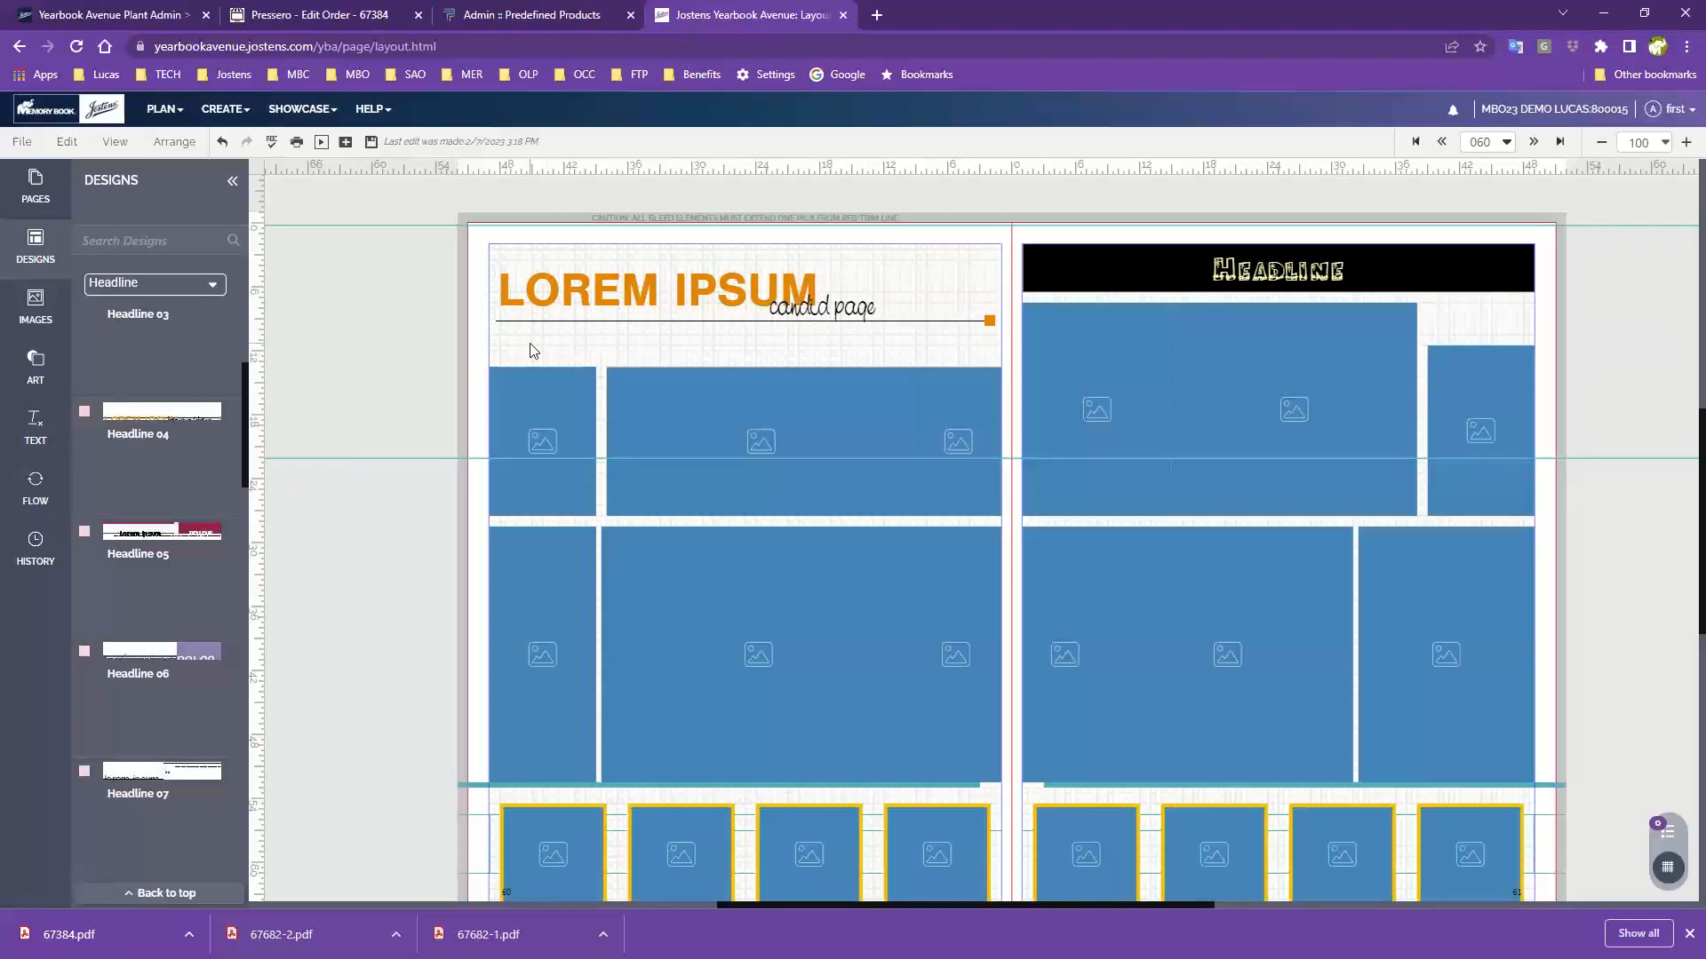
scroll(533, 351, "down", 1)
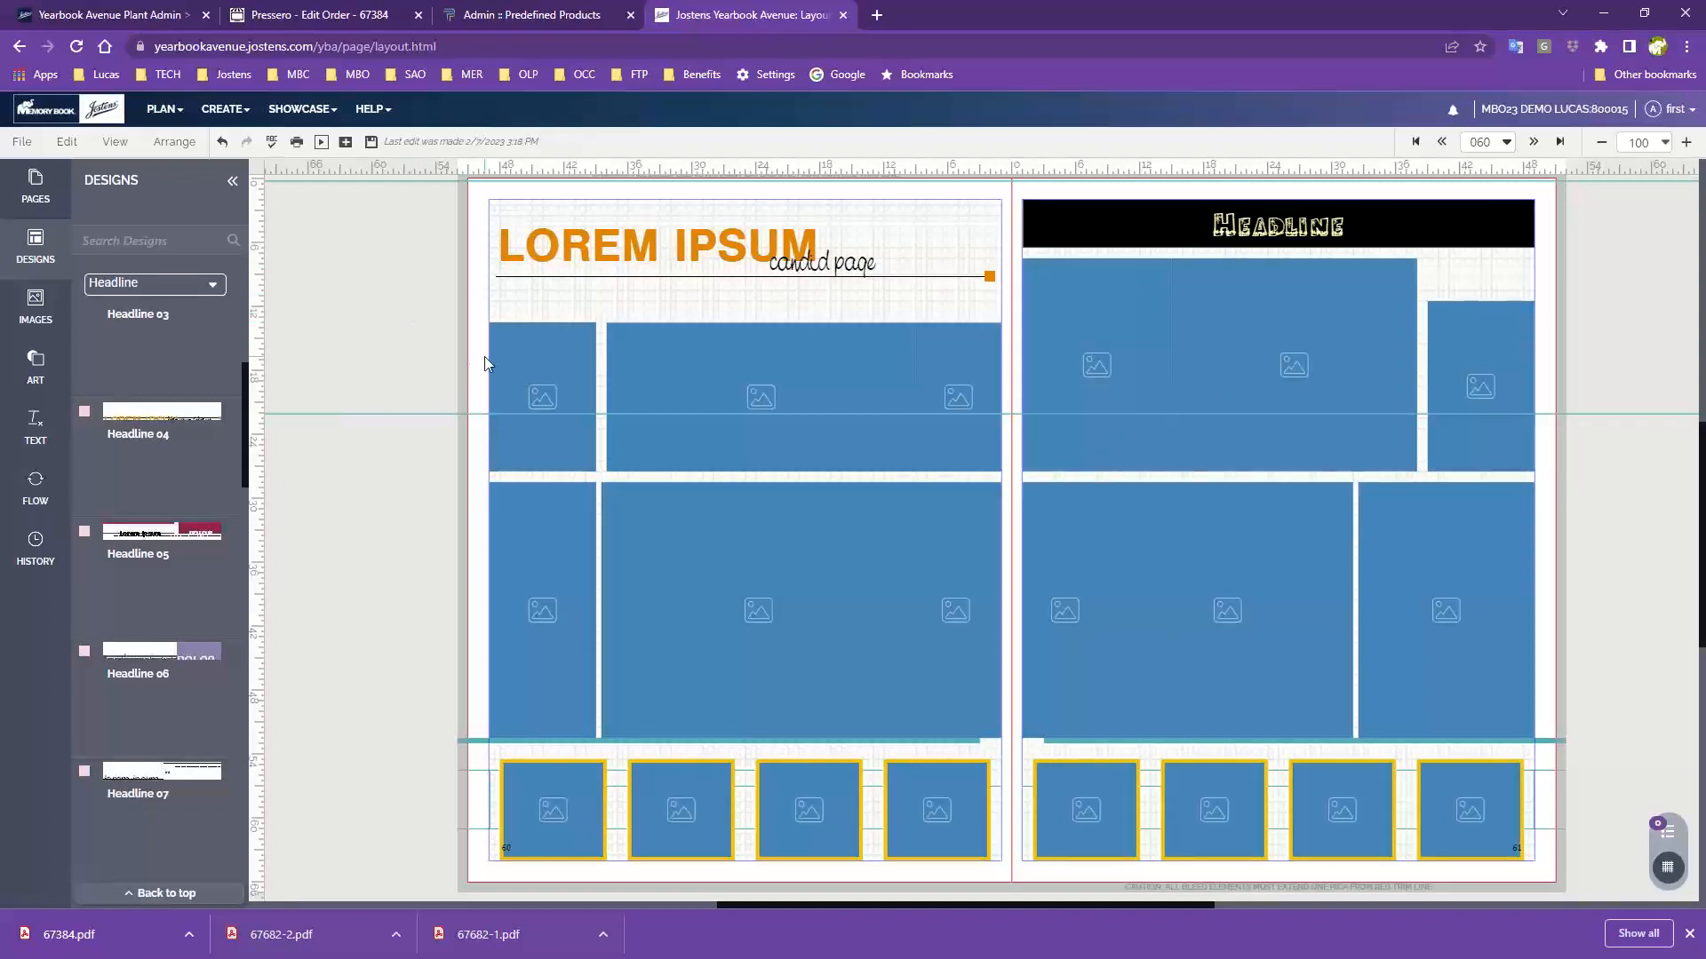
left_click_drag(480, 360, 972, 646)
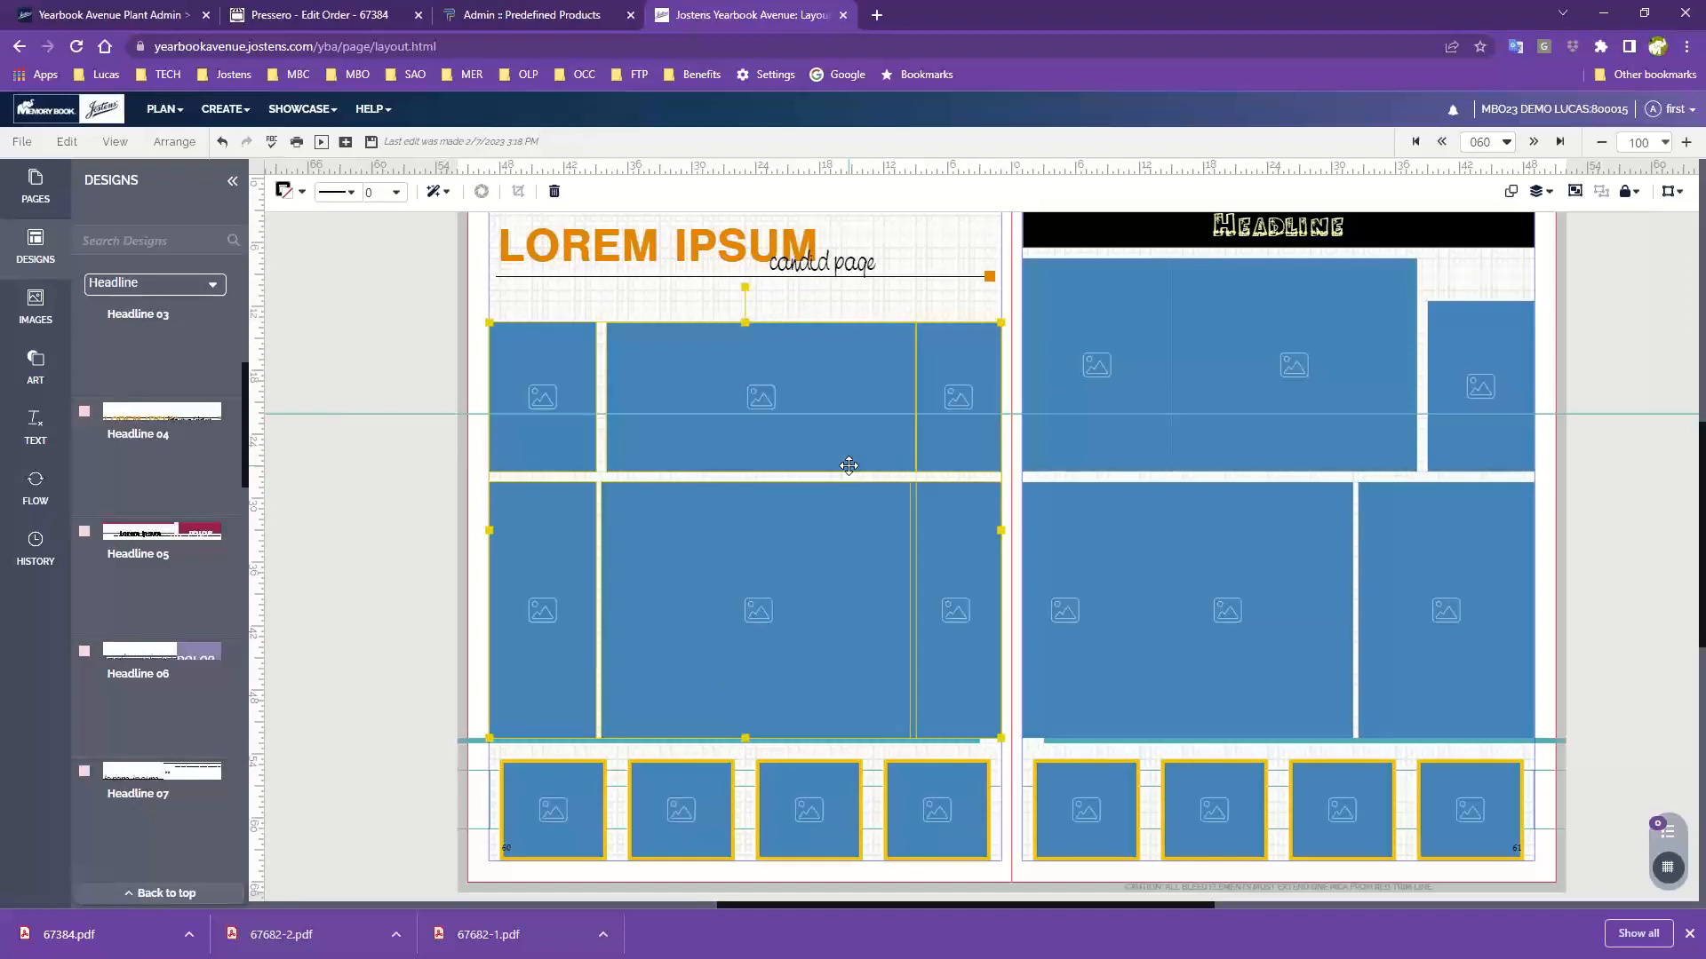
left_click(484, 413)
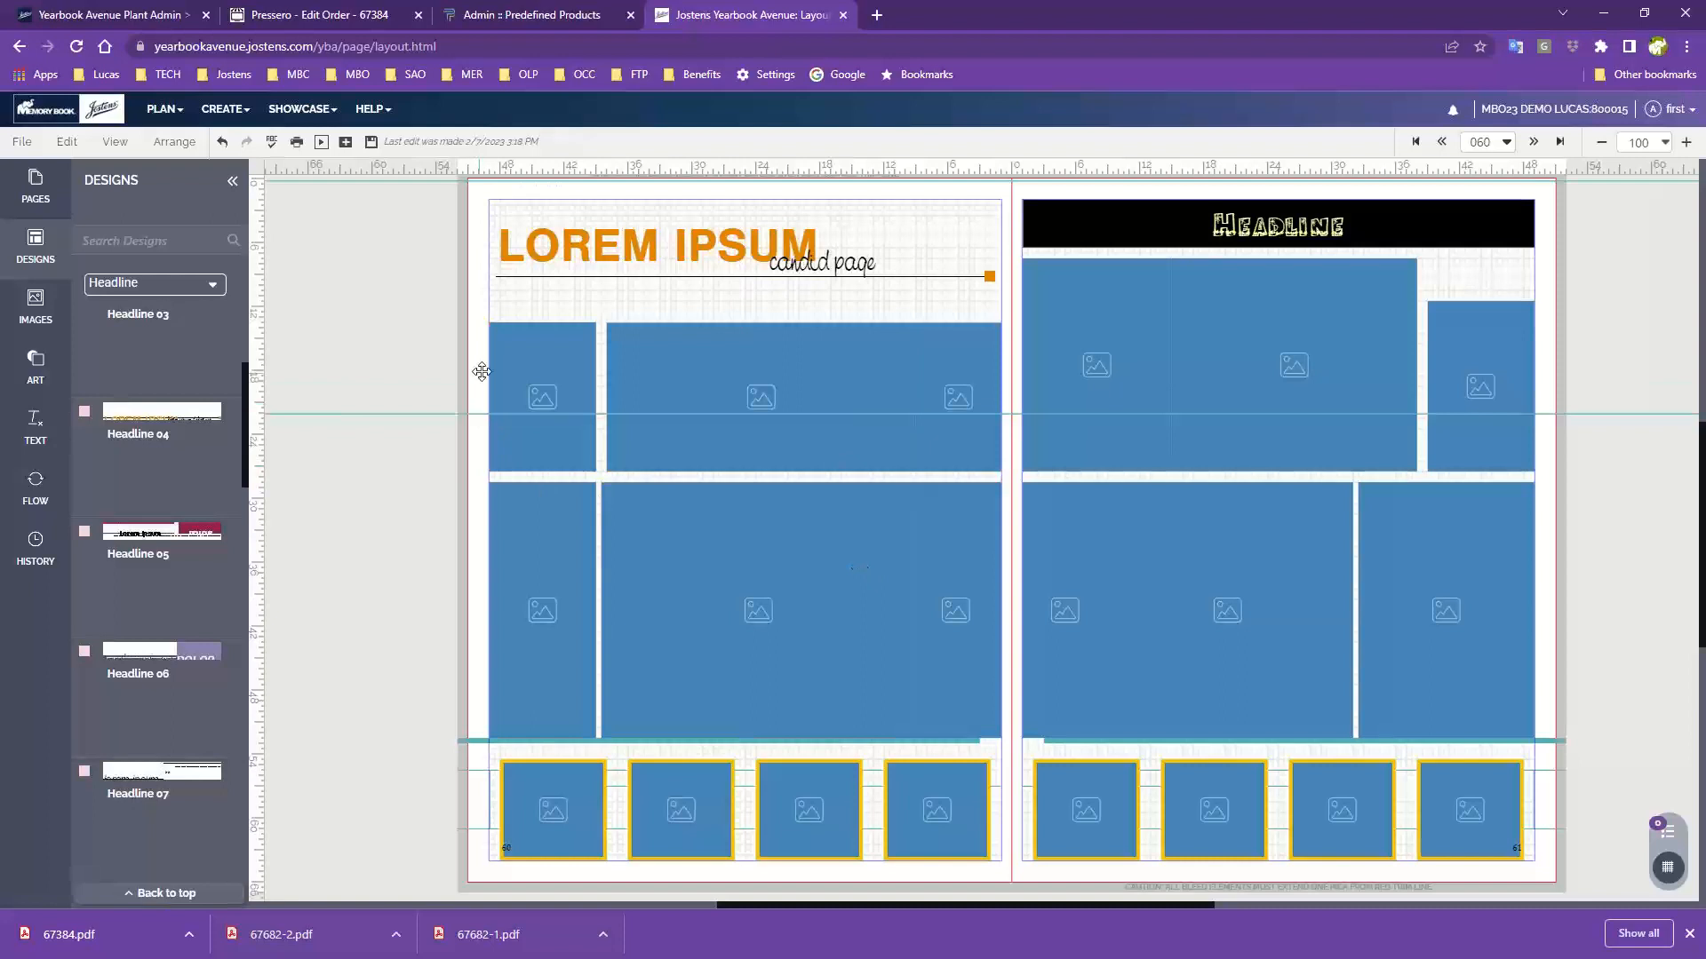
left_click(541, 365)
left_click(712, 361)
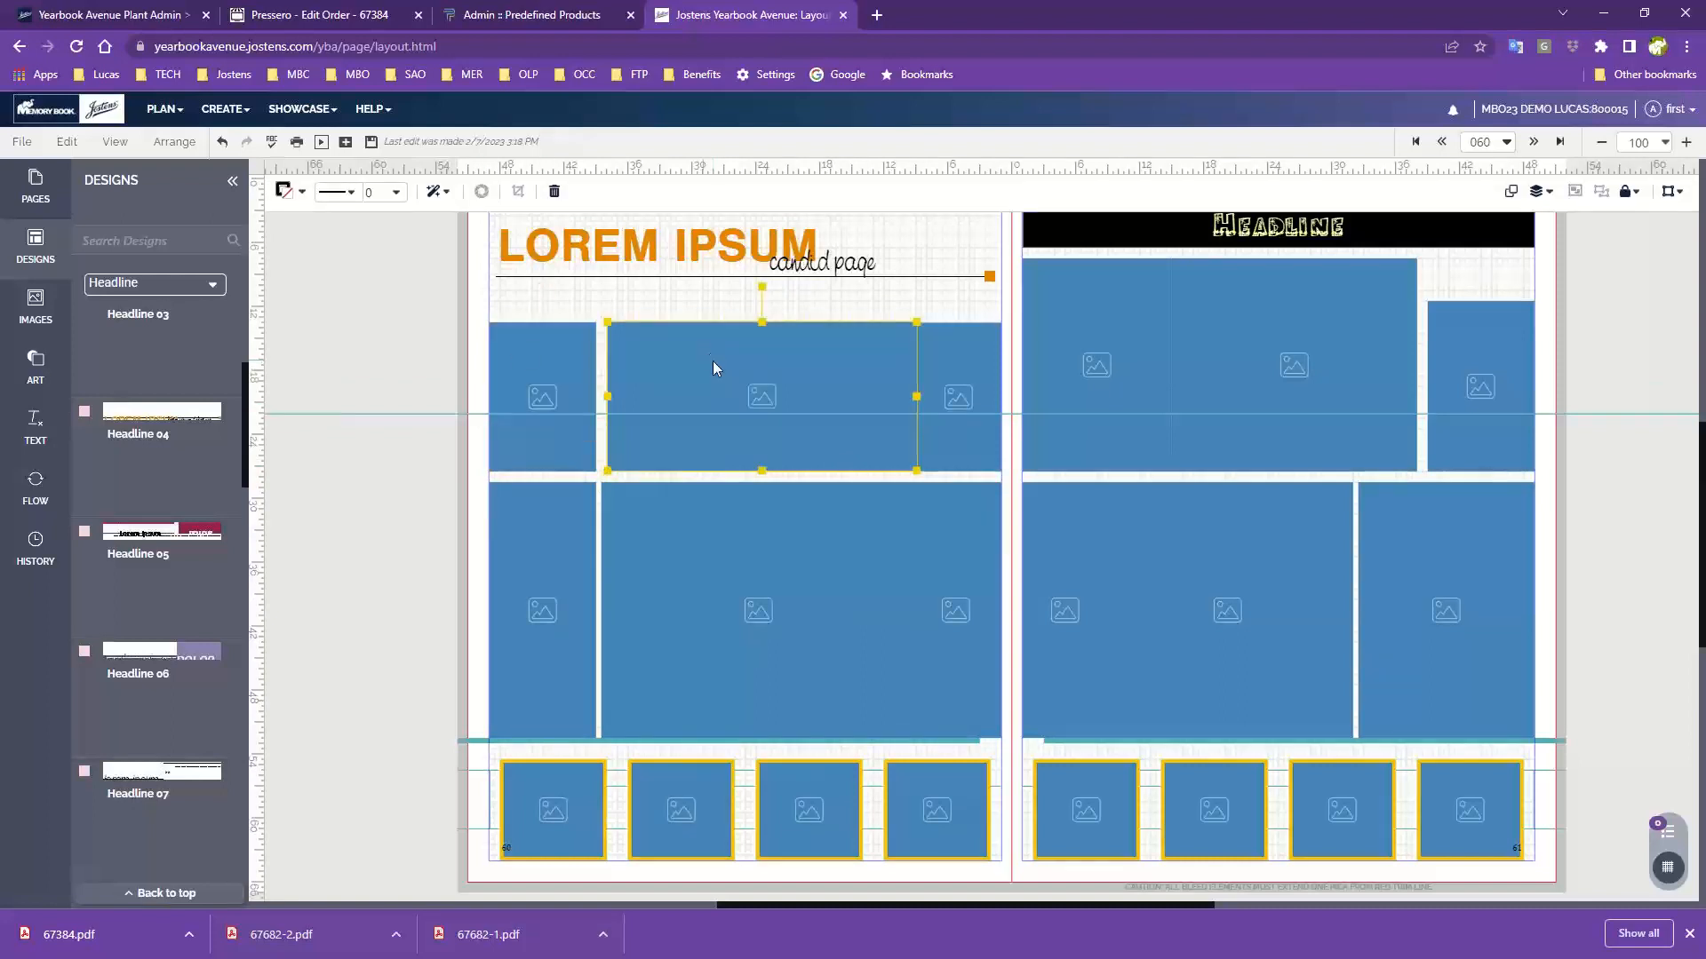
left_click(476, 386)
left_click(622, 387)
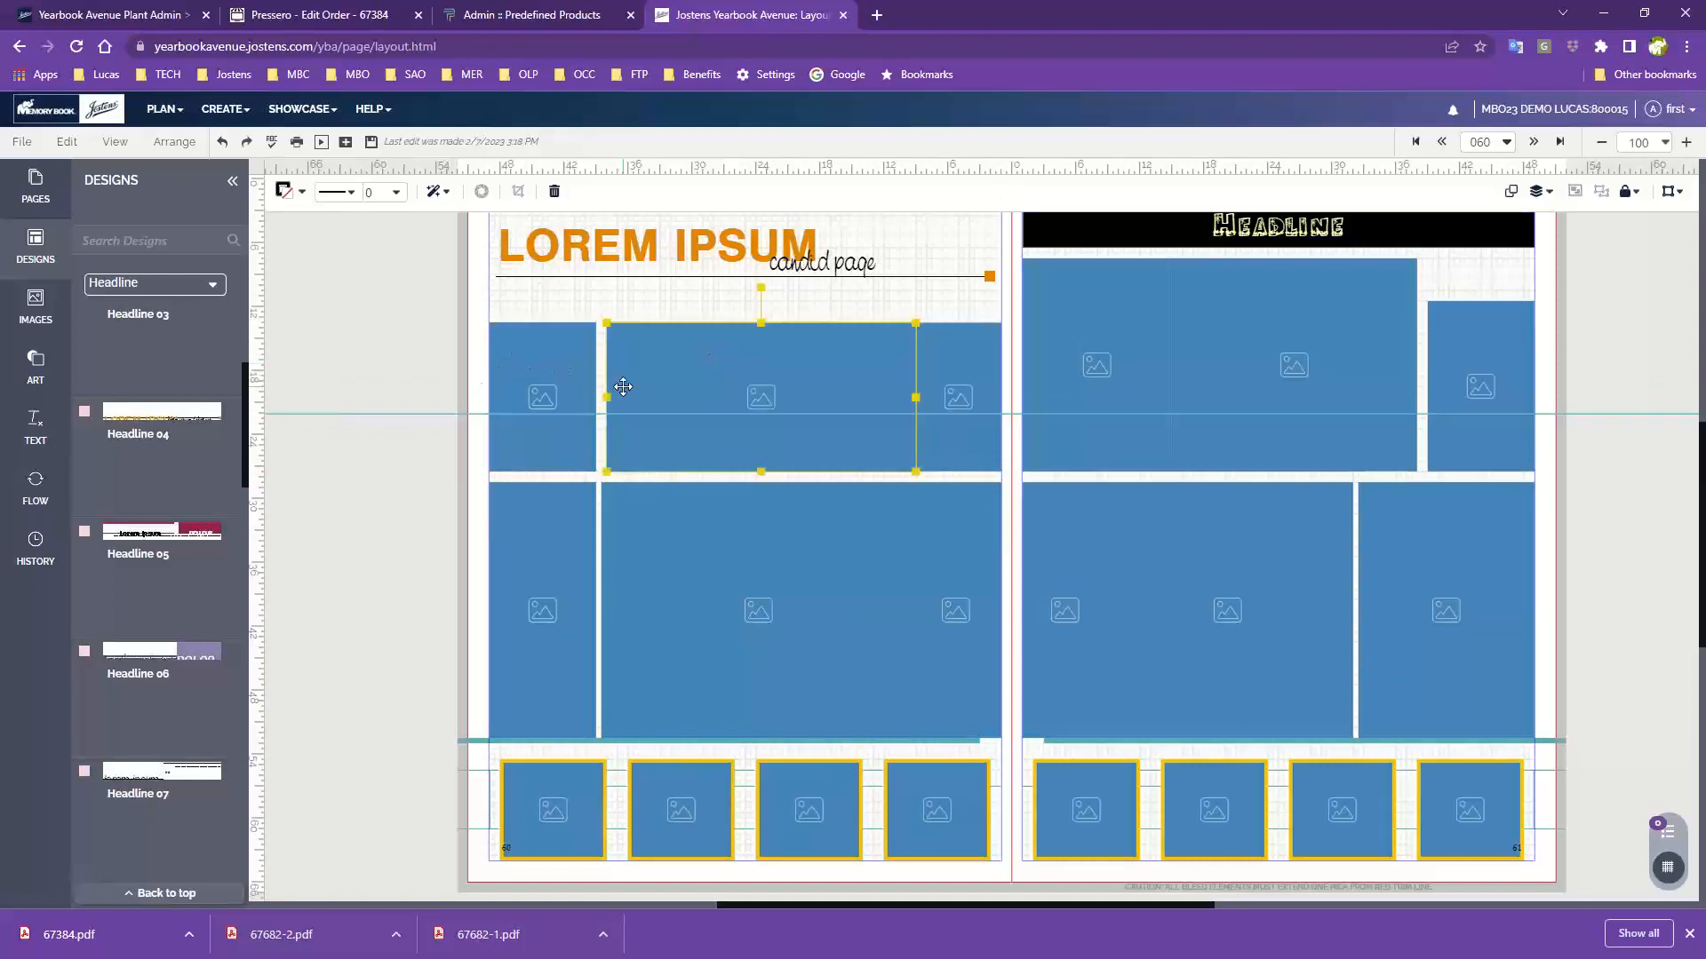
left_click(493, 366)
left_click(474, 366)
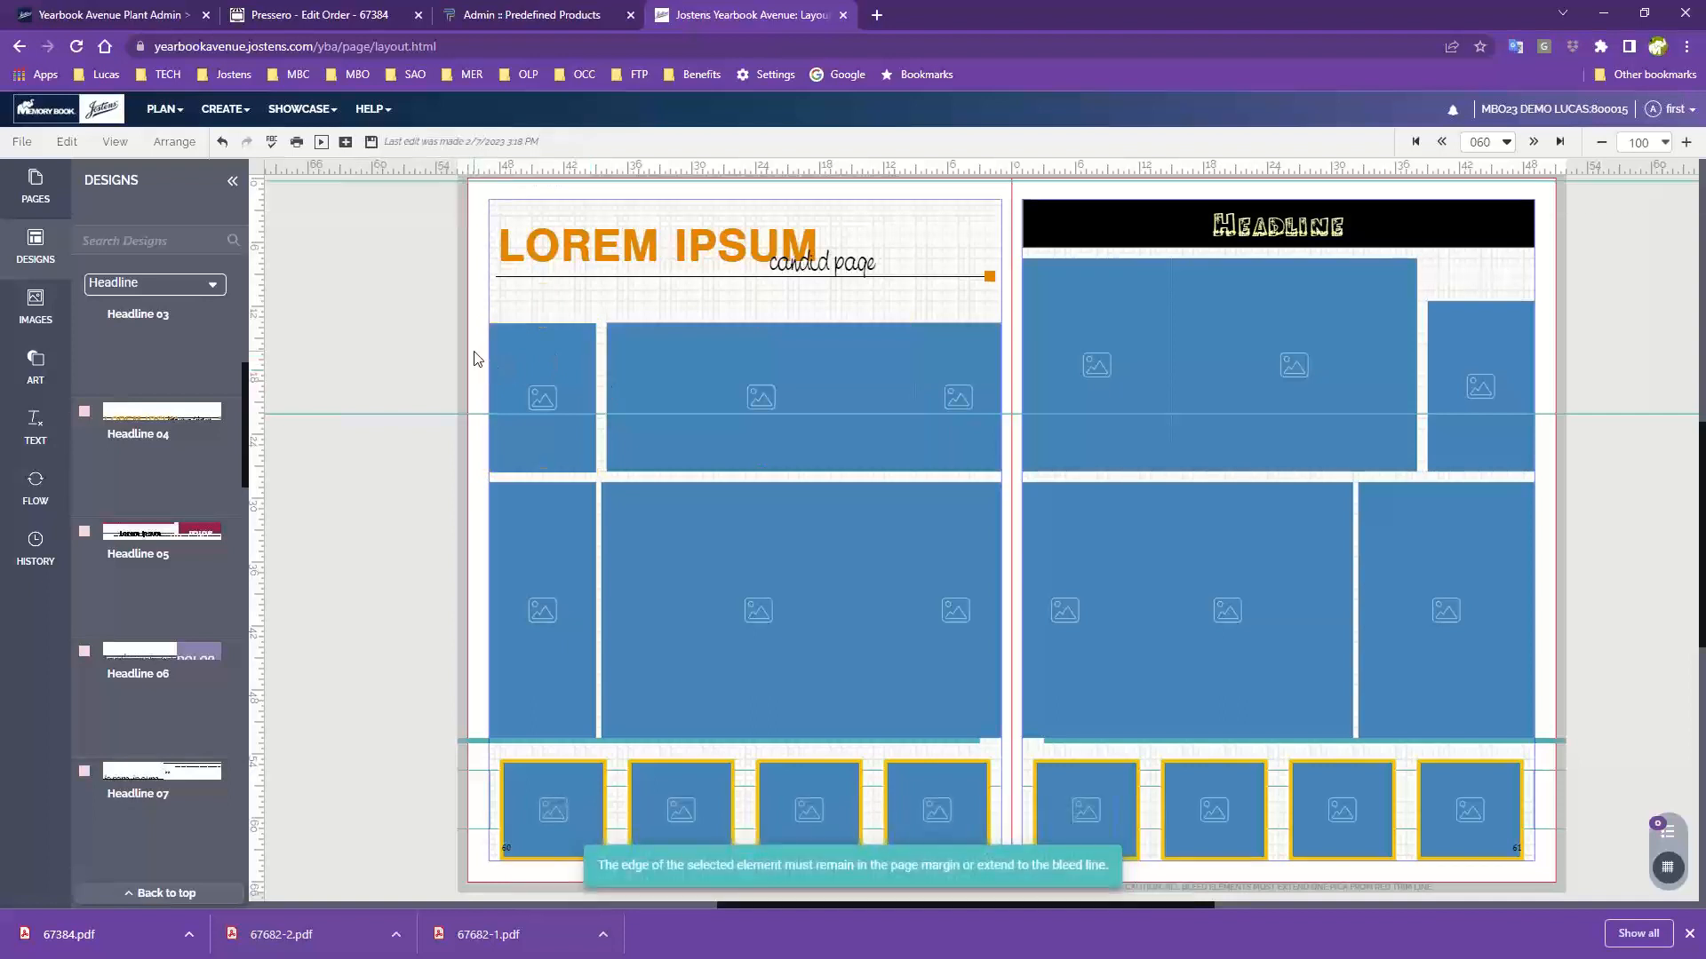
- Try the circle shape on the six large image boxes of the left page and undo the change
left_click_drag(476, 349, 972, 641)
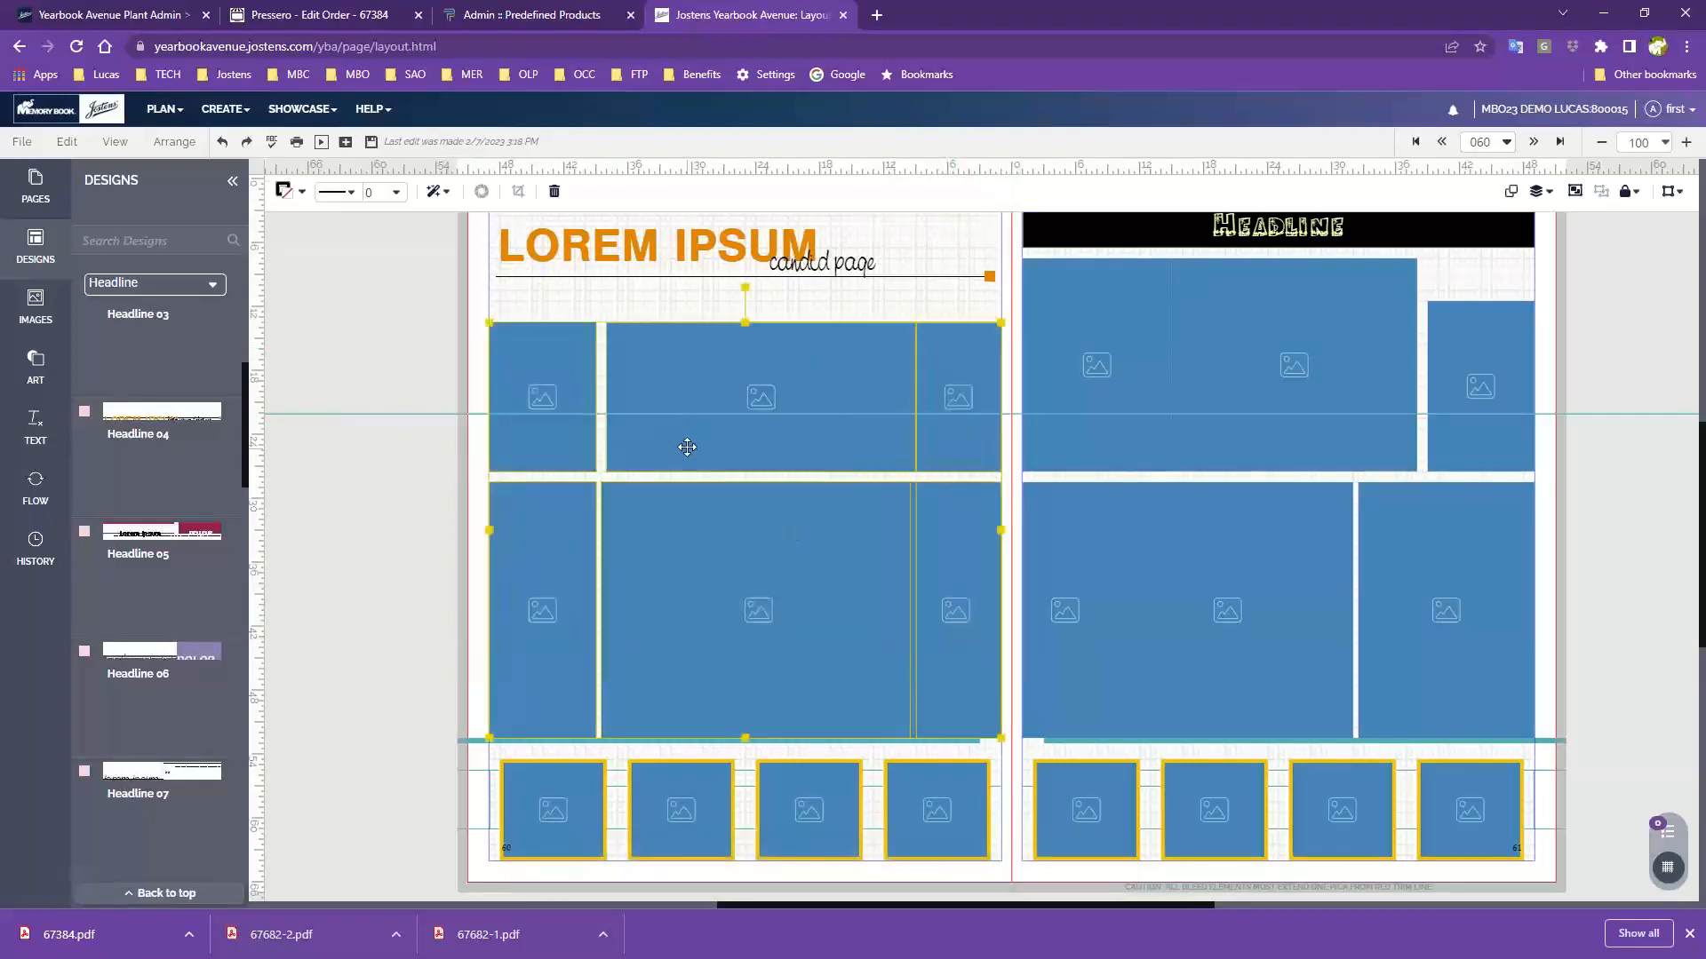
left_click(66, 144)
mouse_move(98, 370)
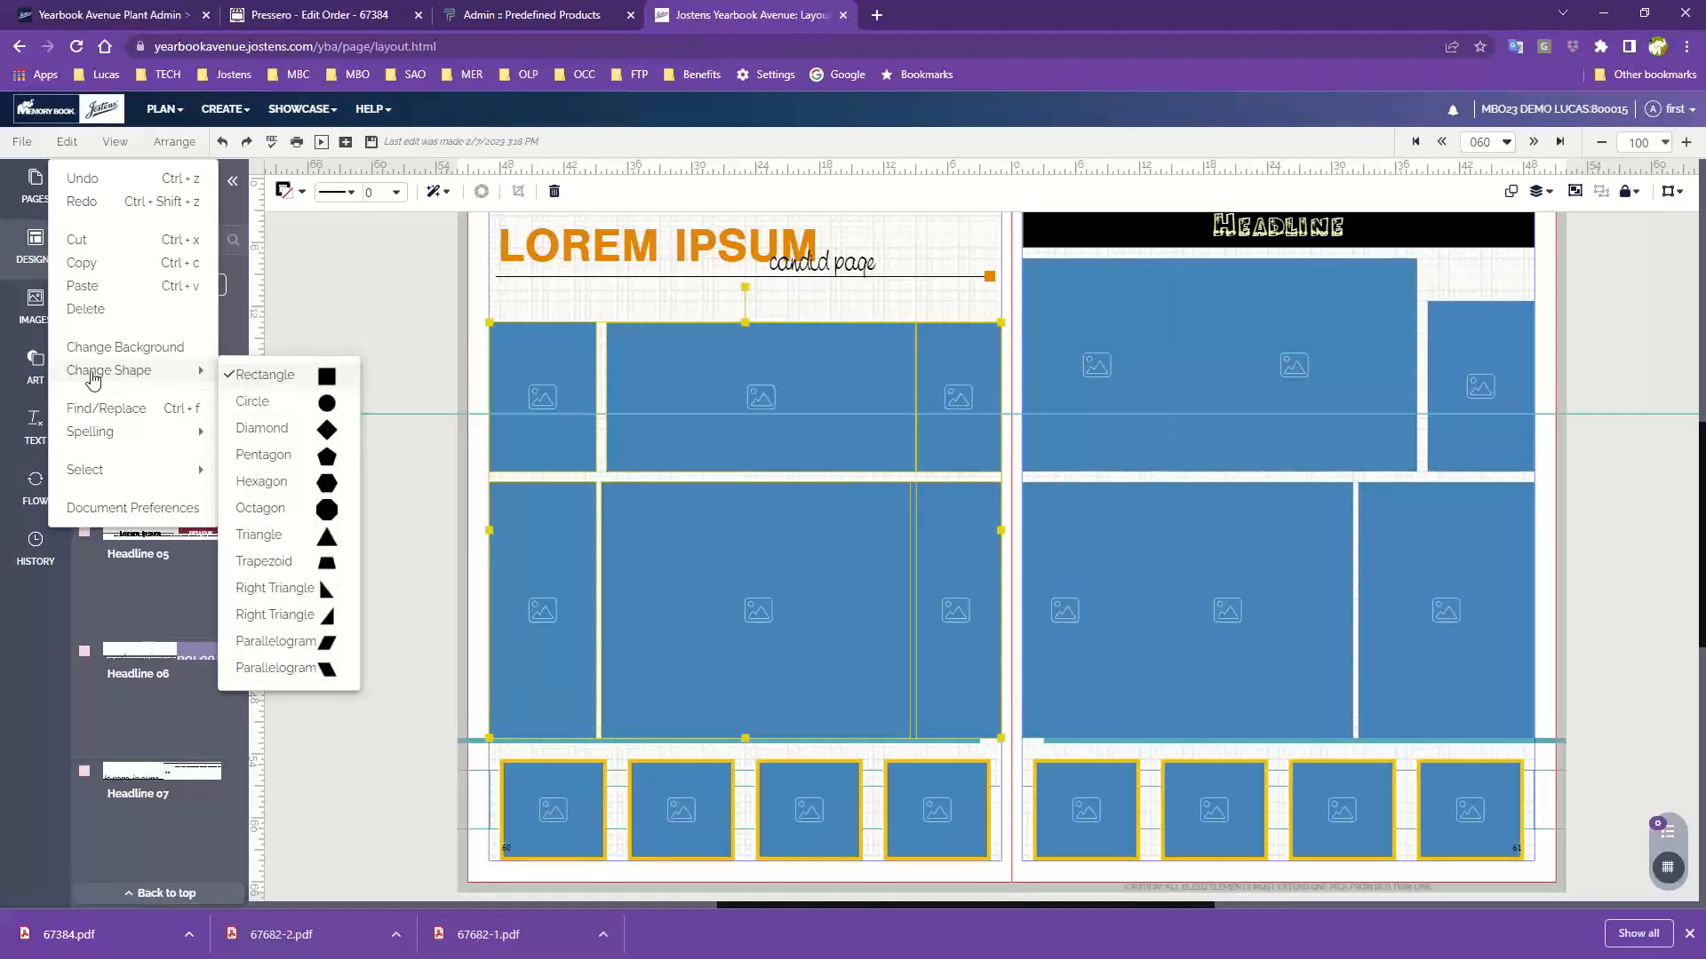
left_click(247, 402)
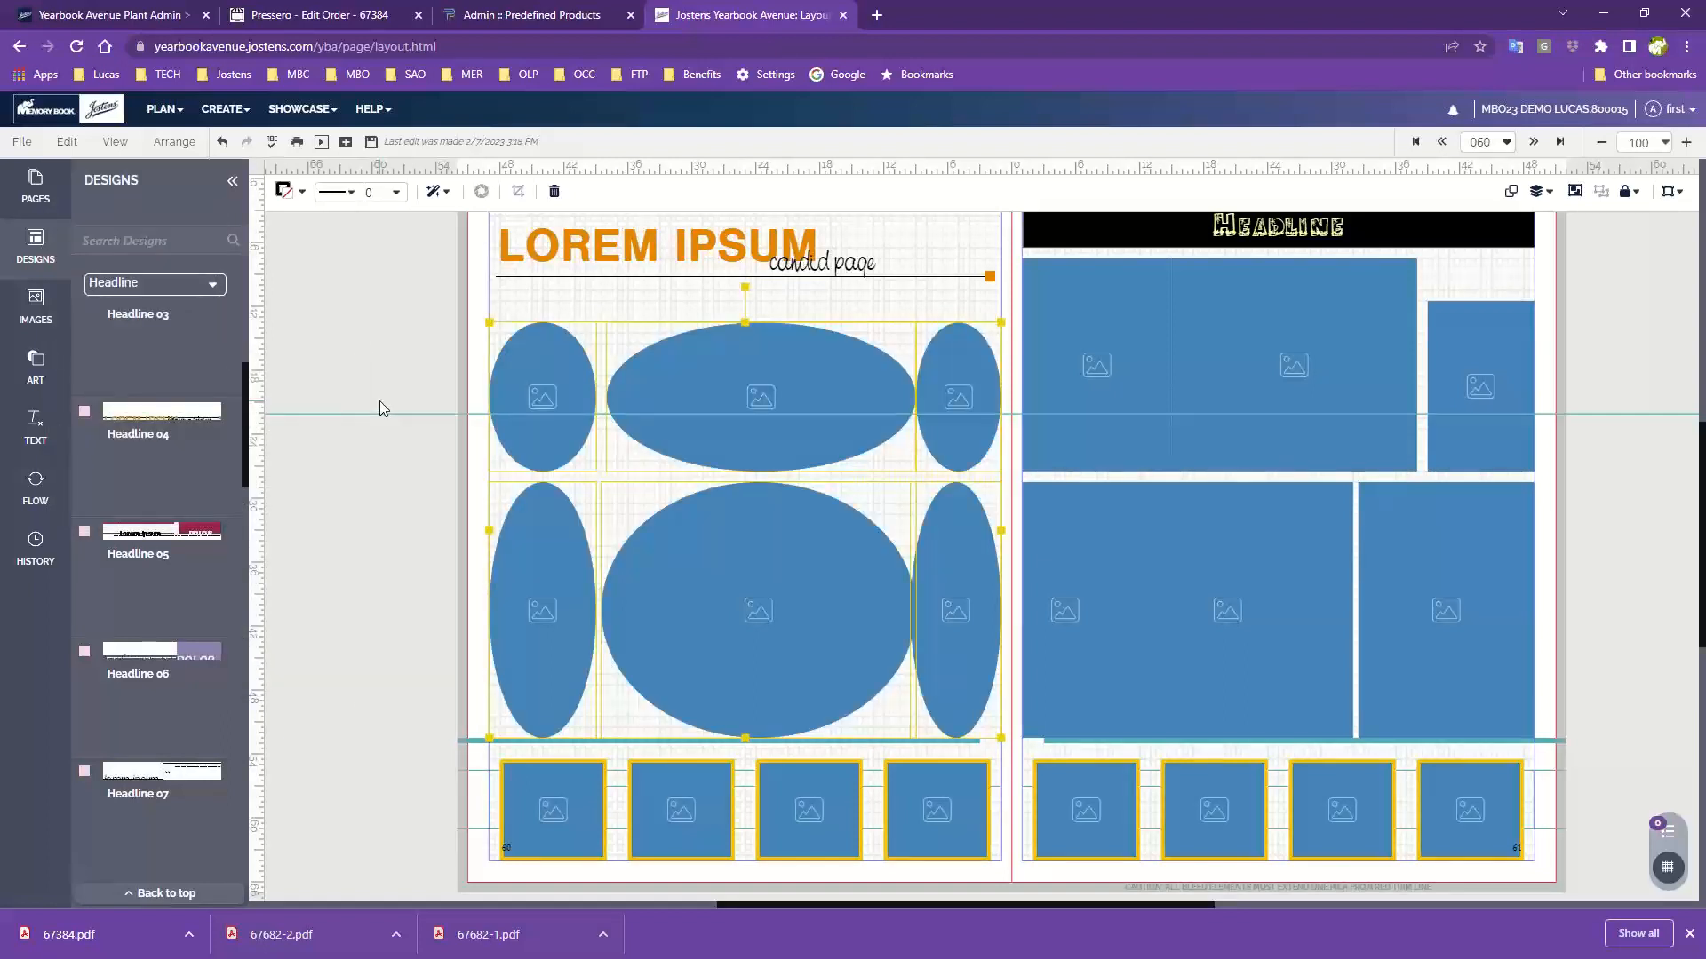
key("ctrl+z")
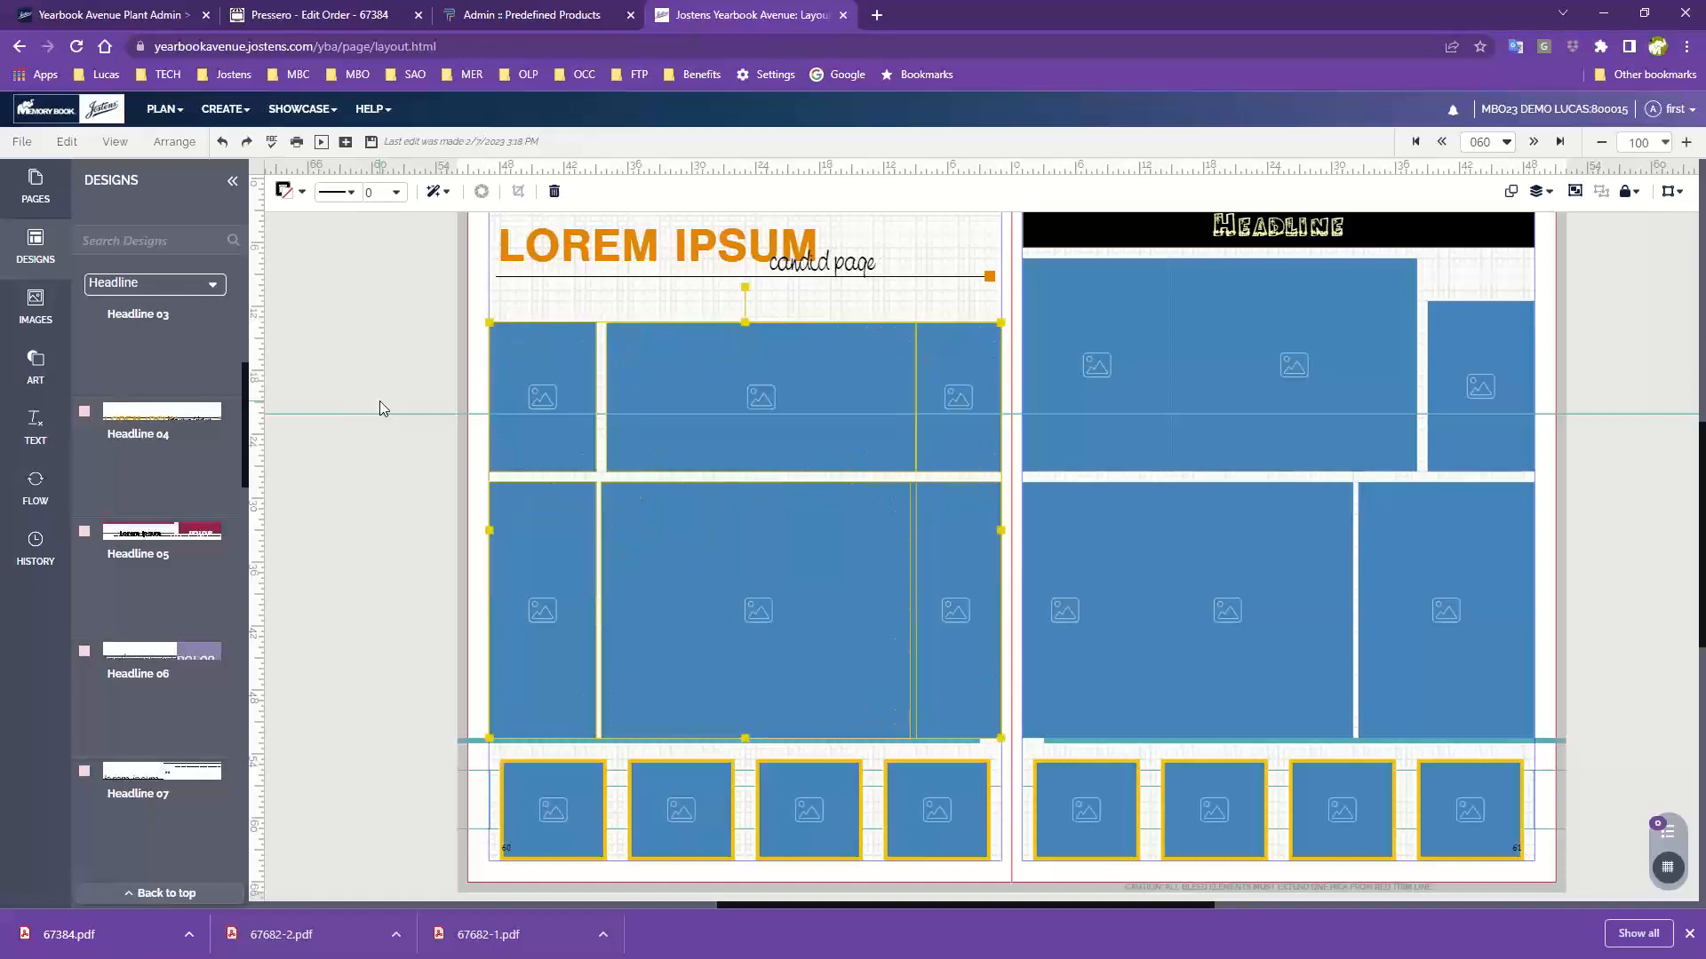
- Change the four small yellow-bordered image boxes along the foot of the left page to circles
left_click(570, 817)
left_click(675, 802, "shift")
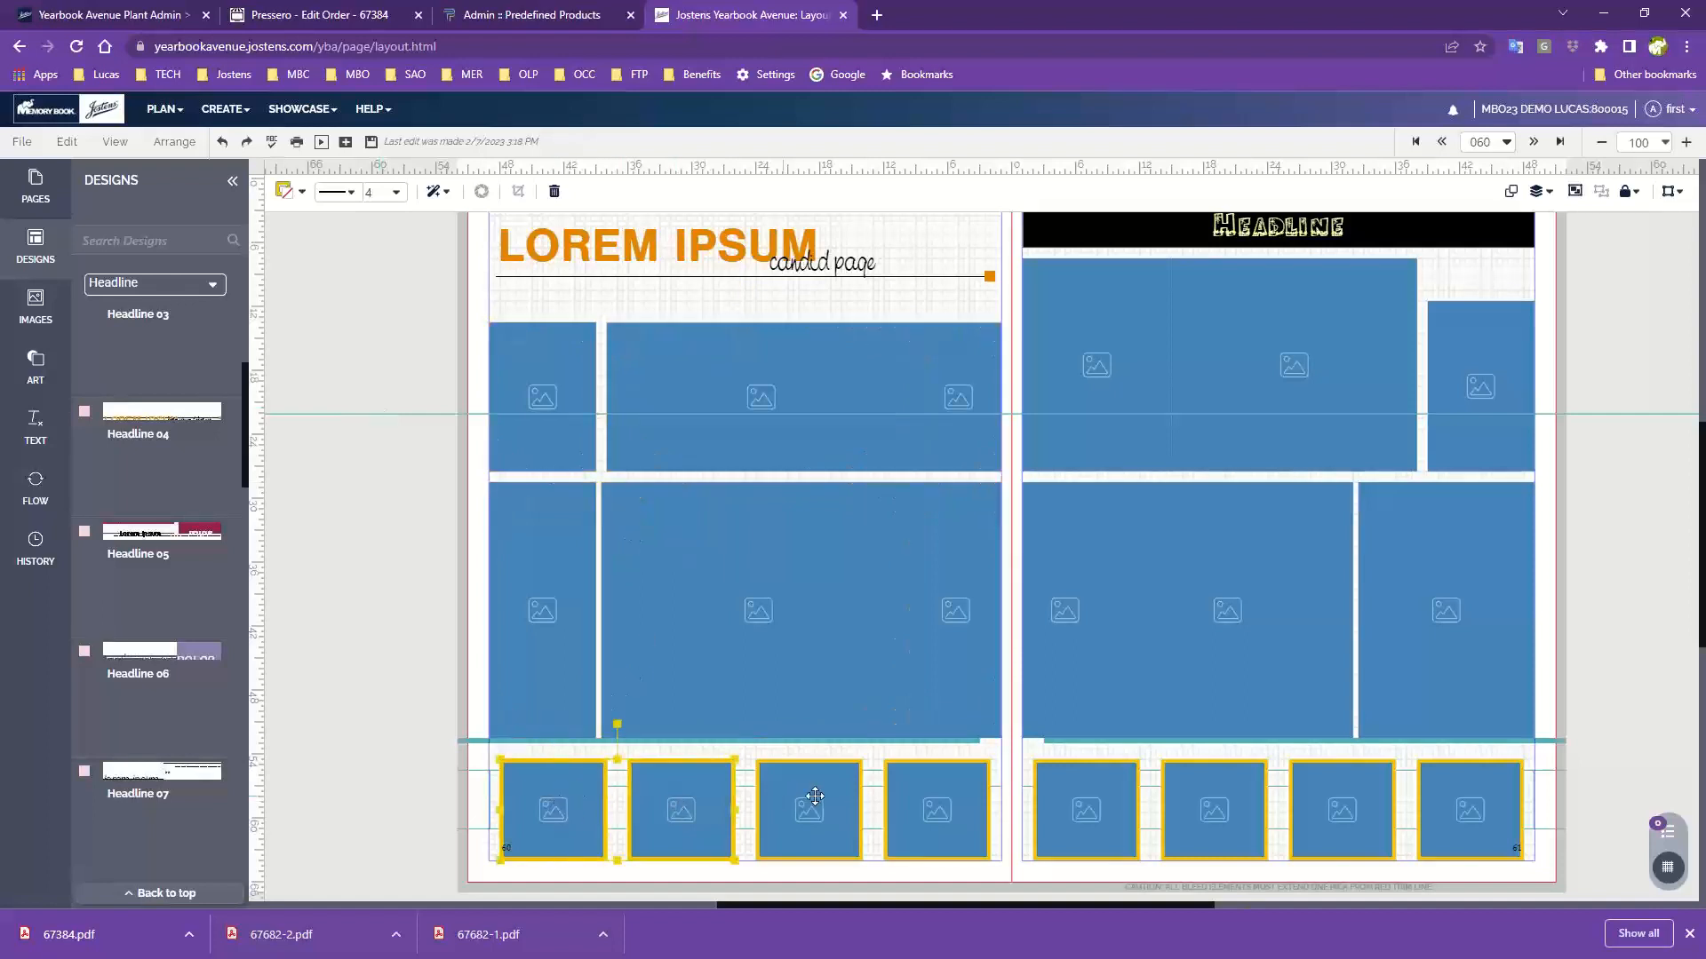
left_click(815, 799, "shift")
left_click(962, 815, "shift")
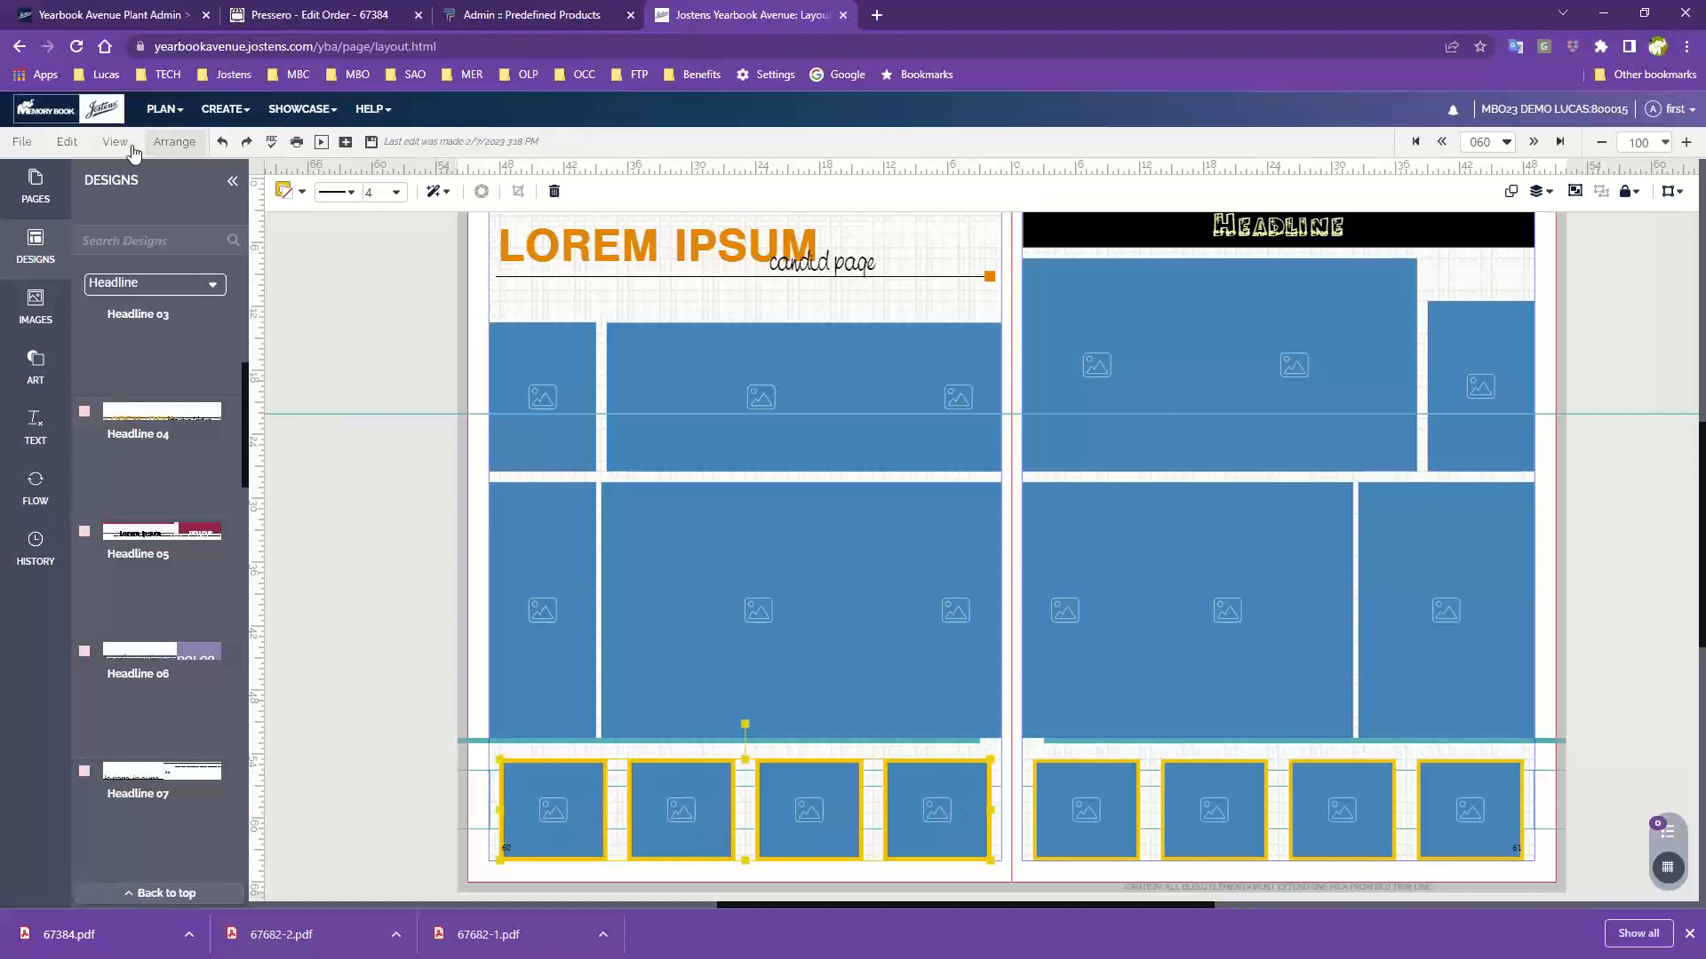
left_click(67, 142)
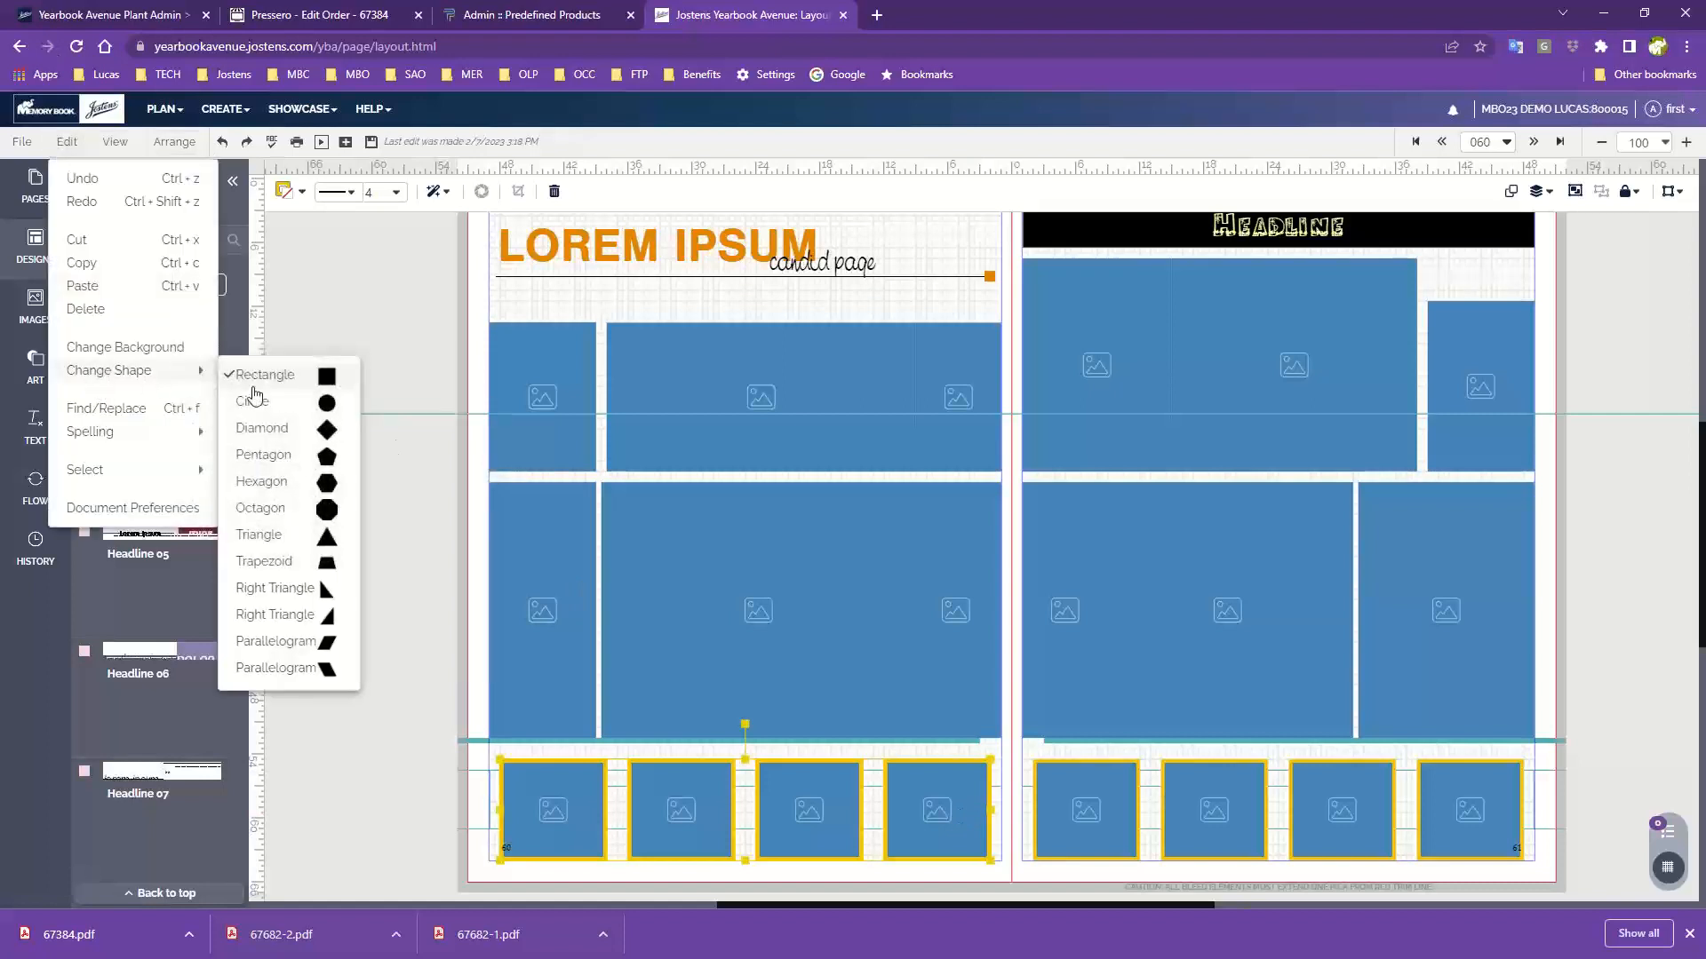
left_click(322, 407)
left_click(350, 337)
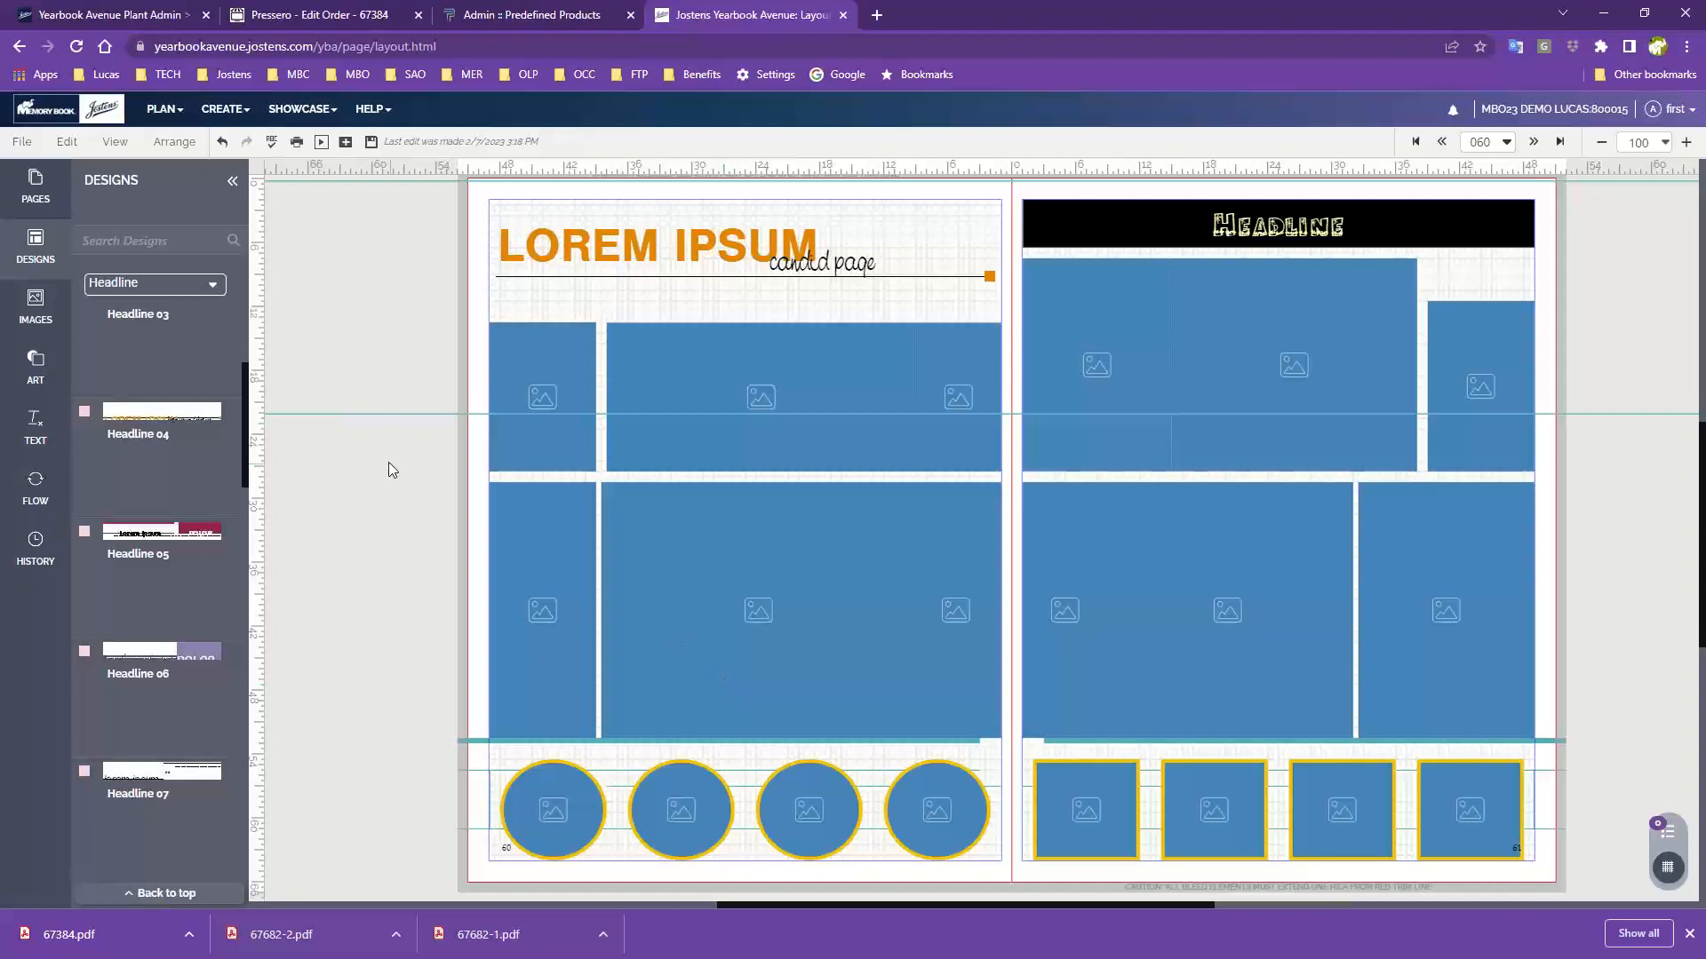
- Save only the left page as a template named "candid page 202"
left_click(22, 144)
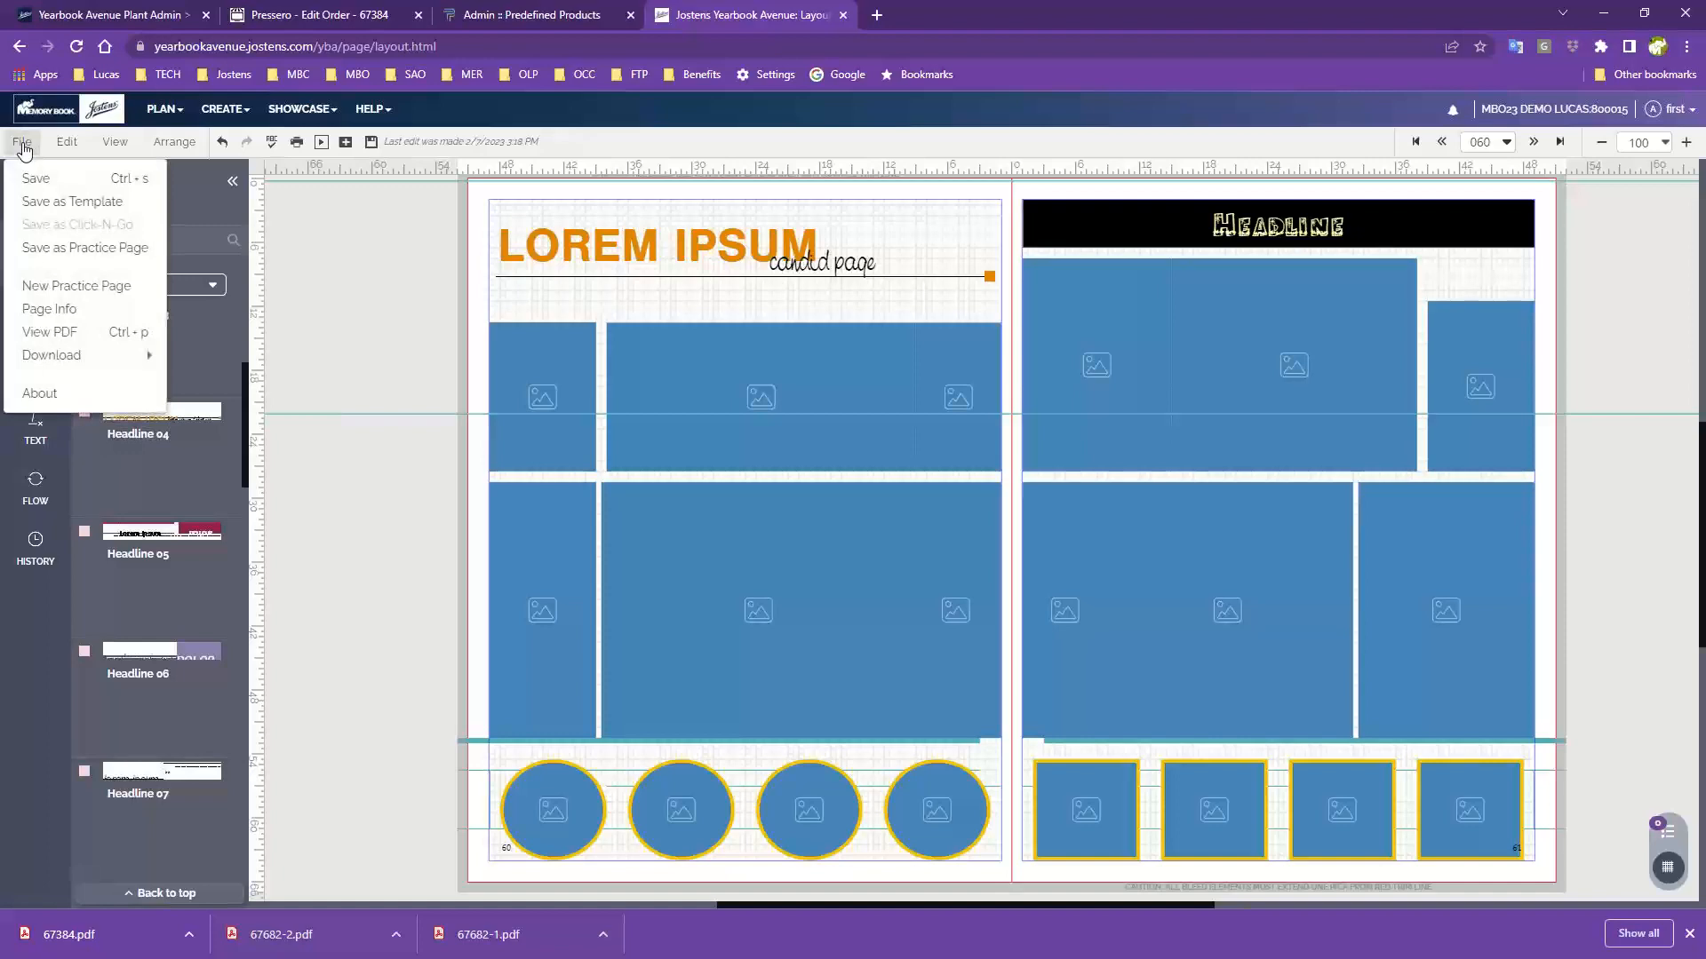
left_click(89, 204)
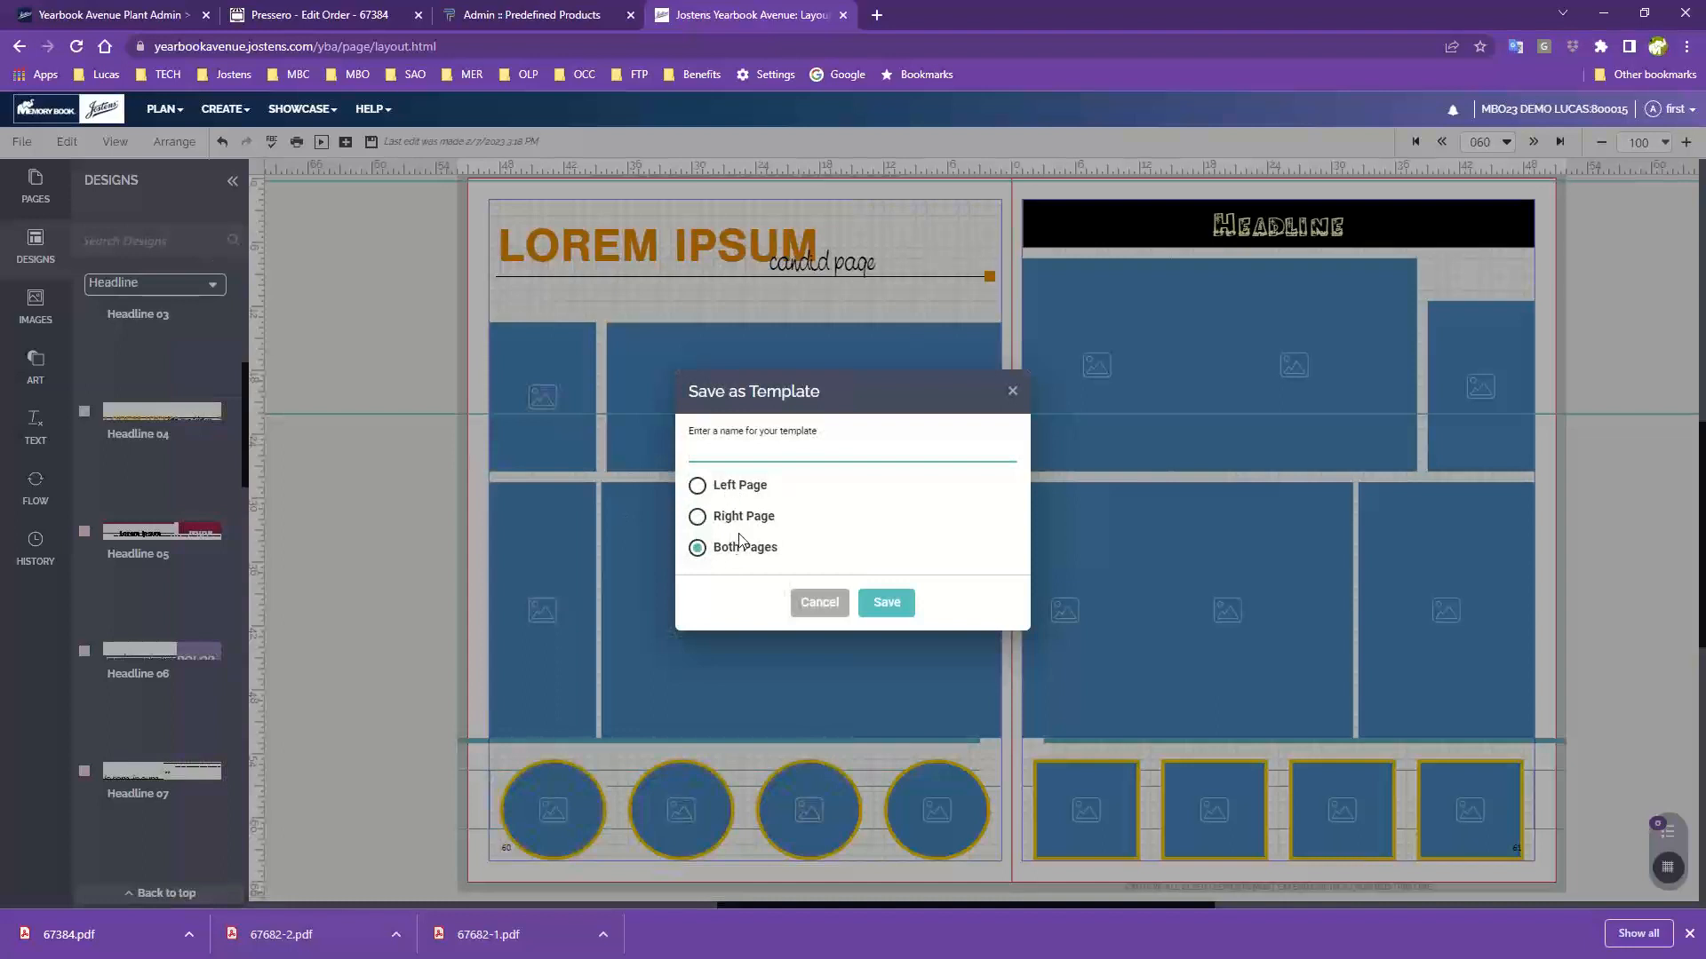
left_click(717, 488)
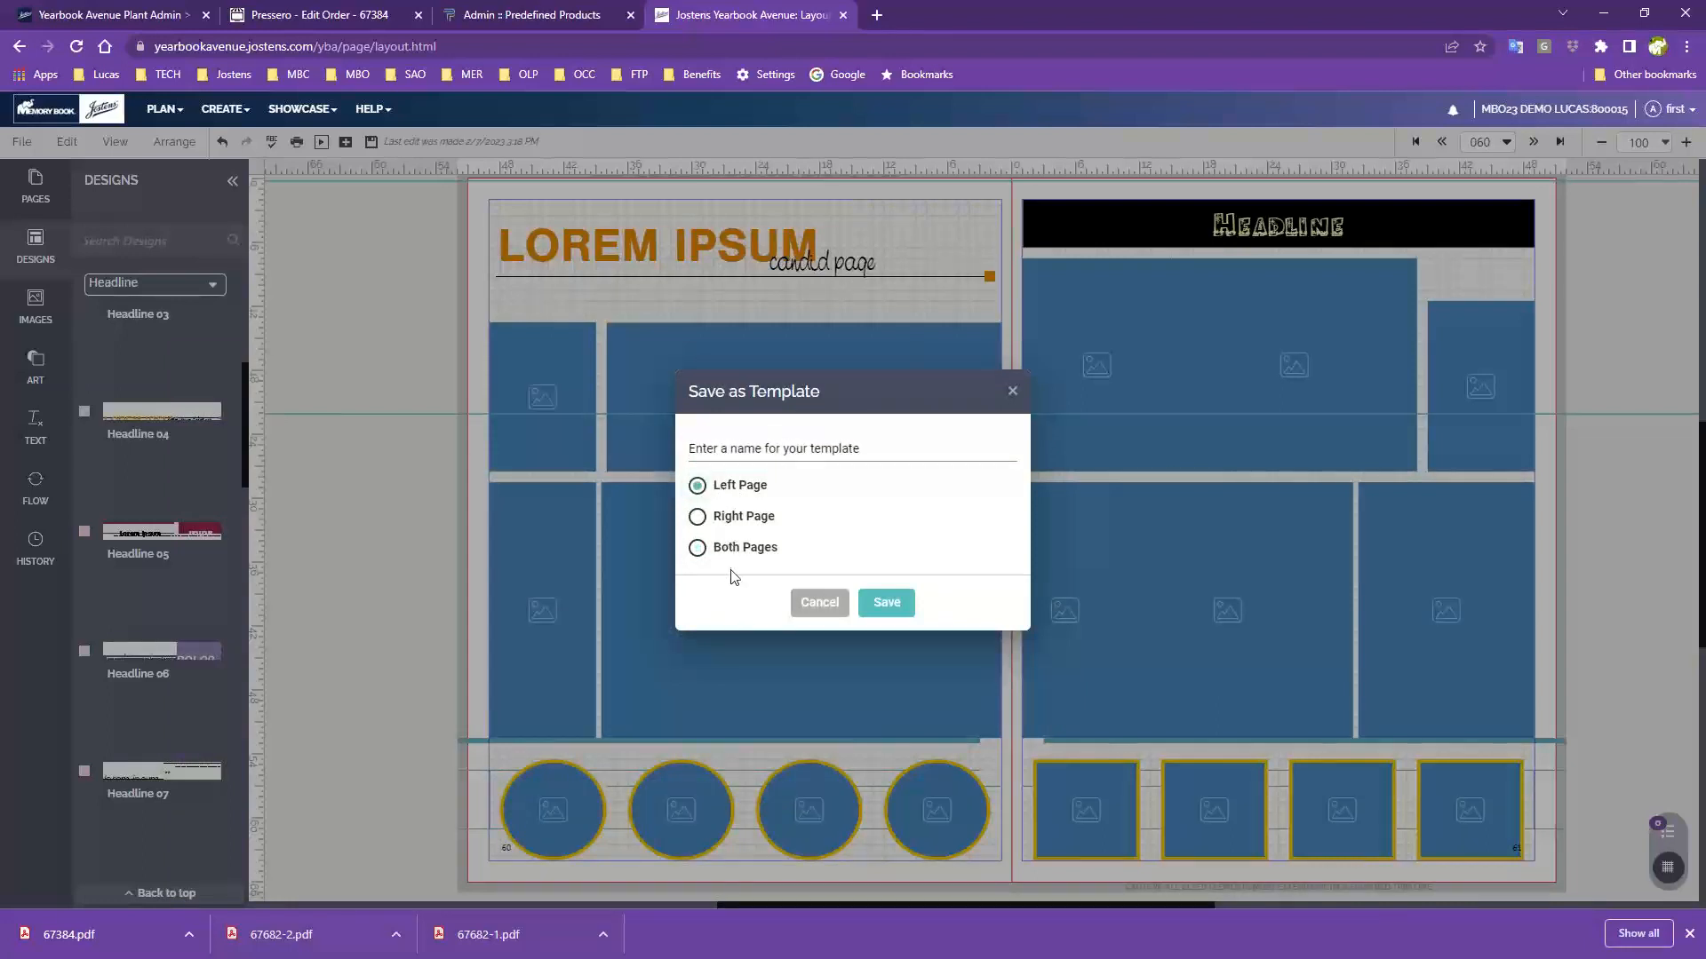
left_click(746, 455)
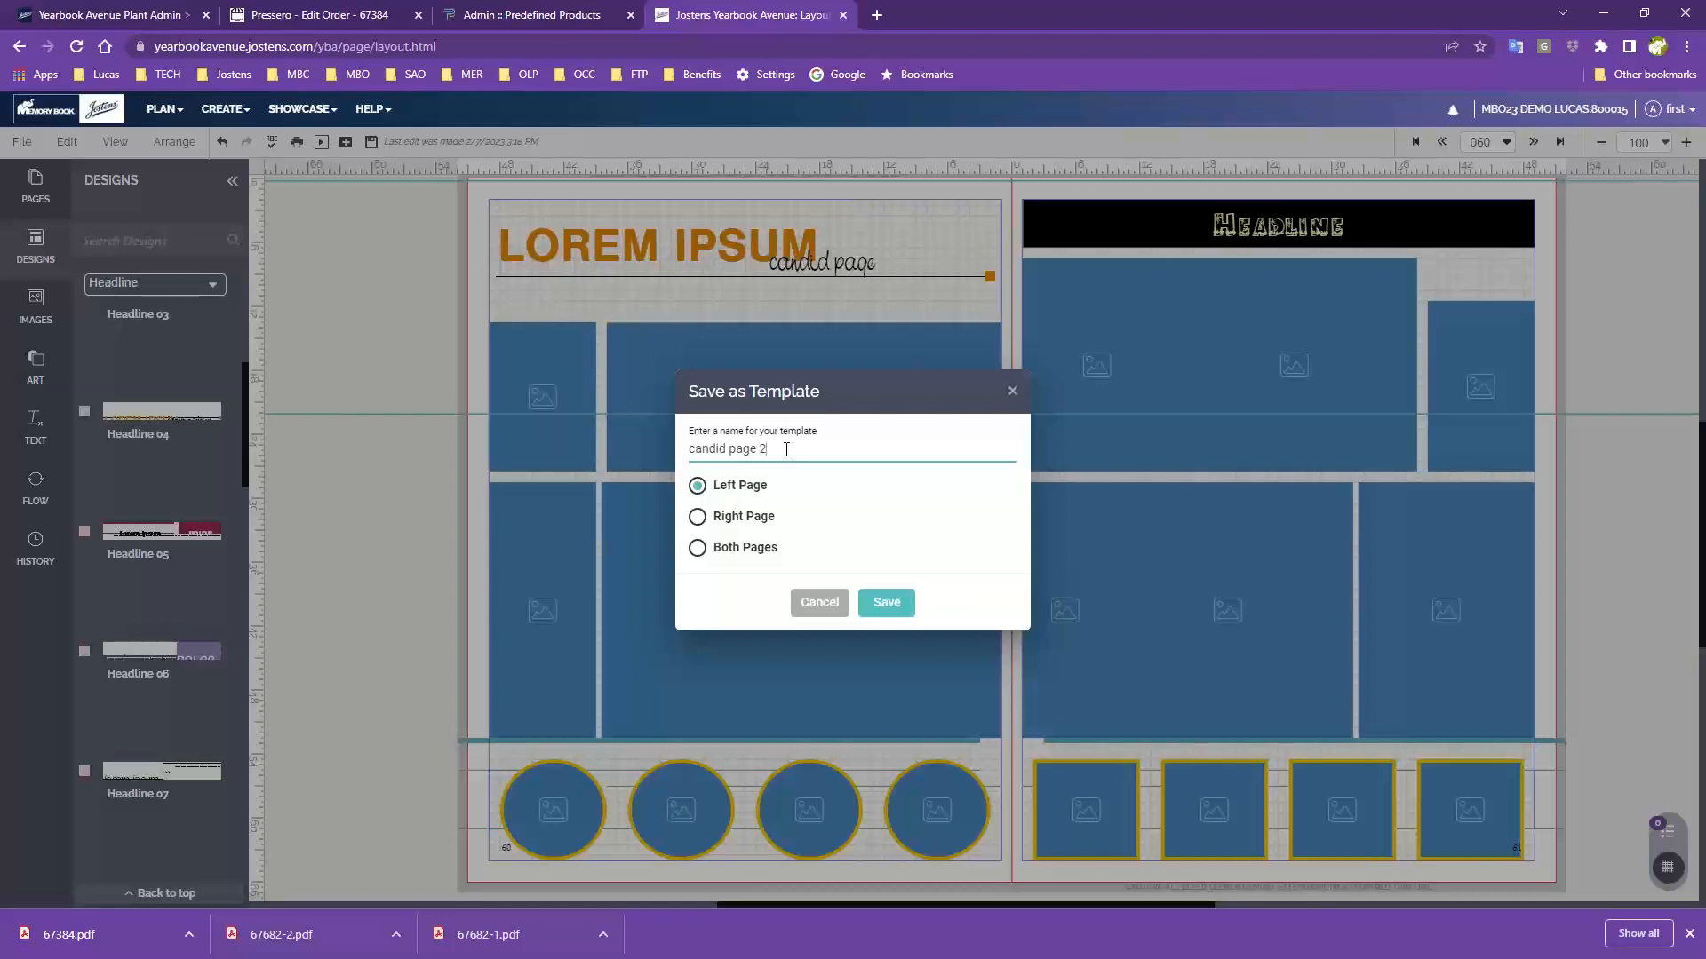
left_click(902, 609)
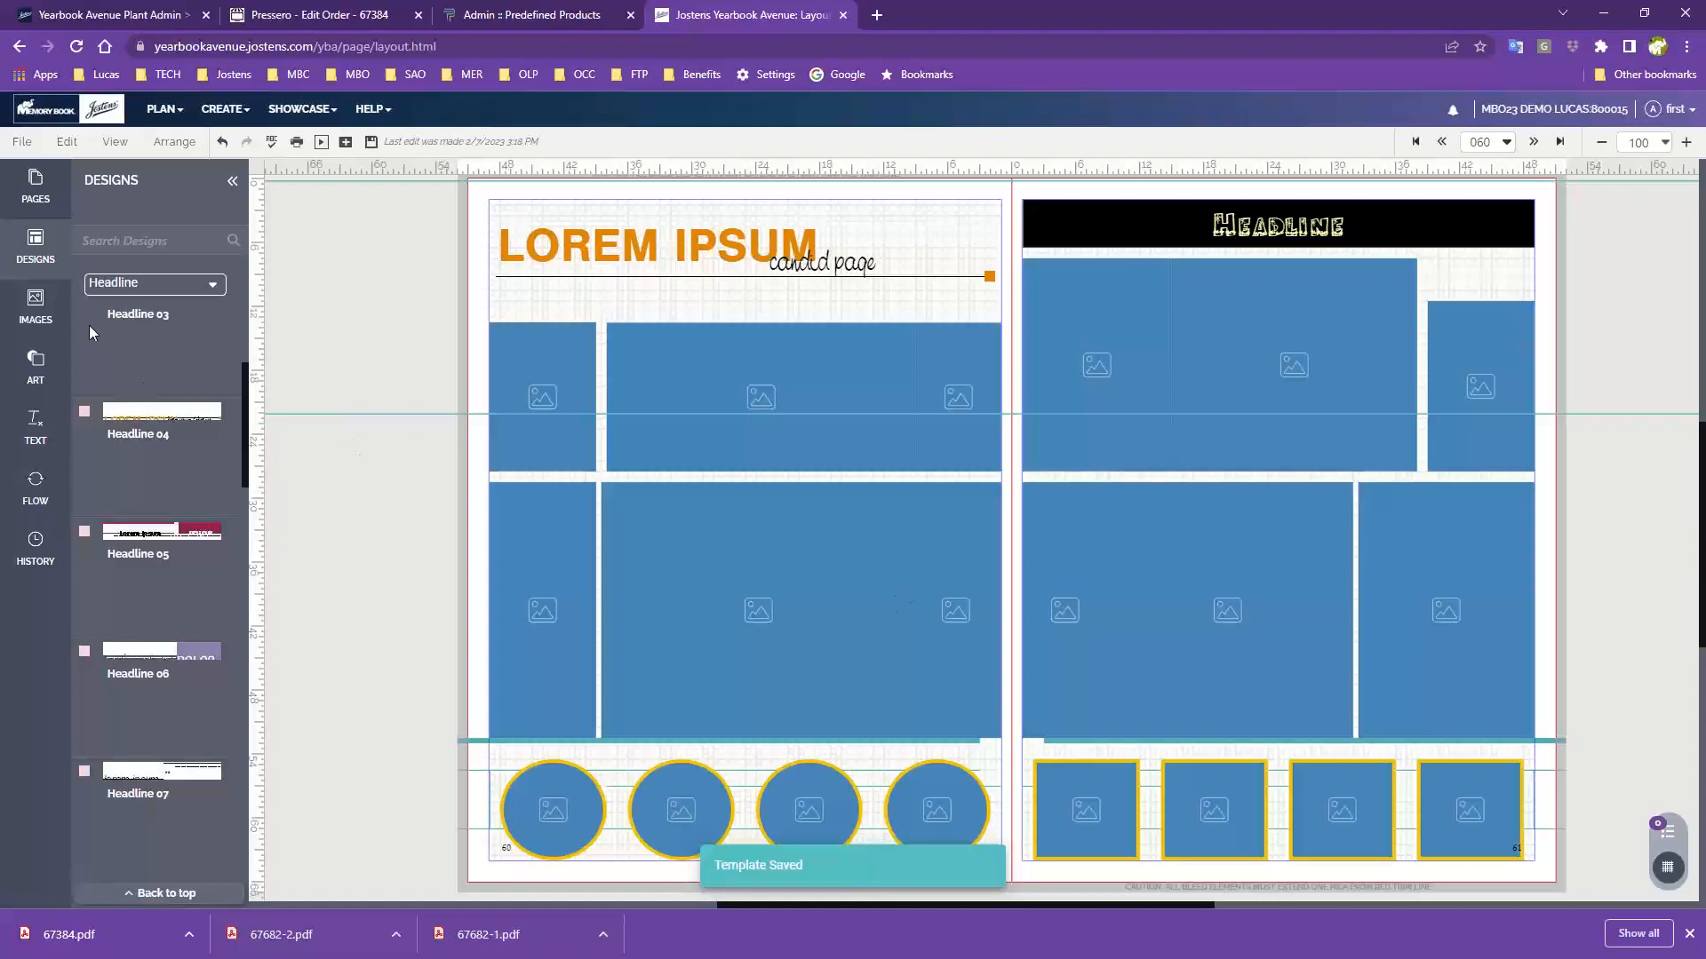
- Show the custom My Templates category in the design library
left_click(36, 247)
left_click(36, 251)
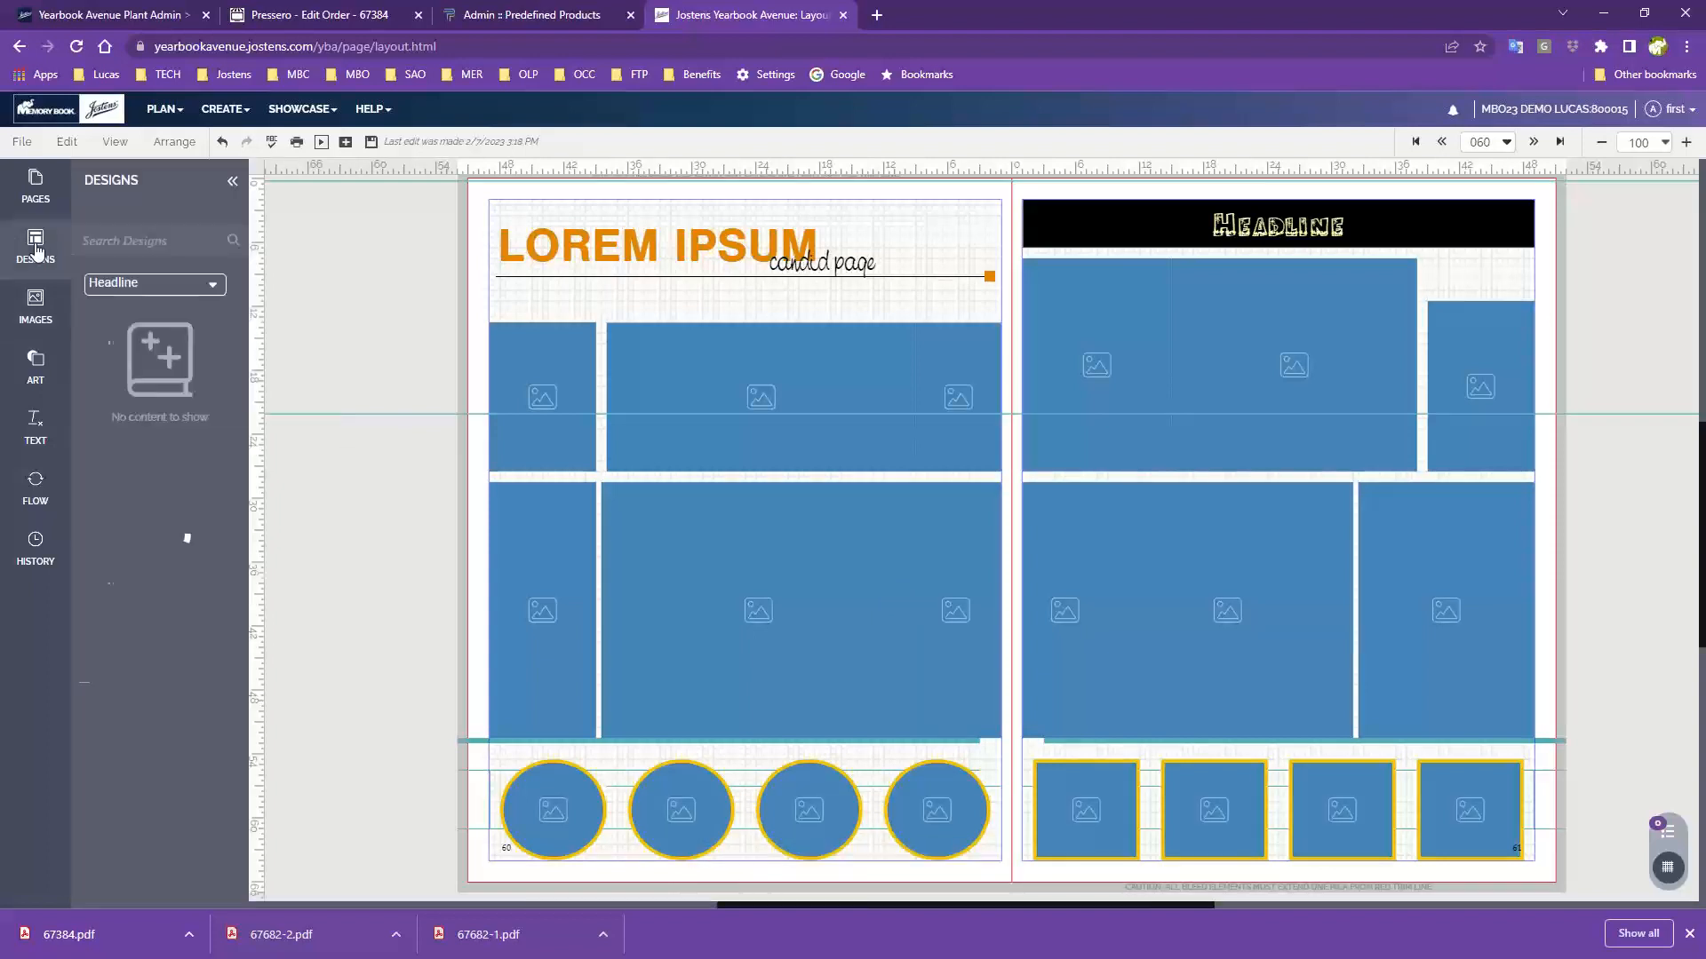
left_click(136, 284)
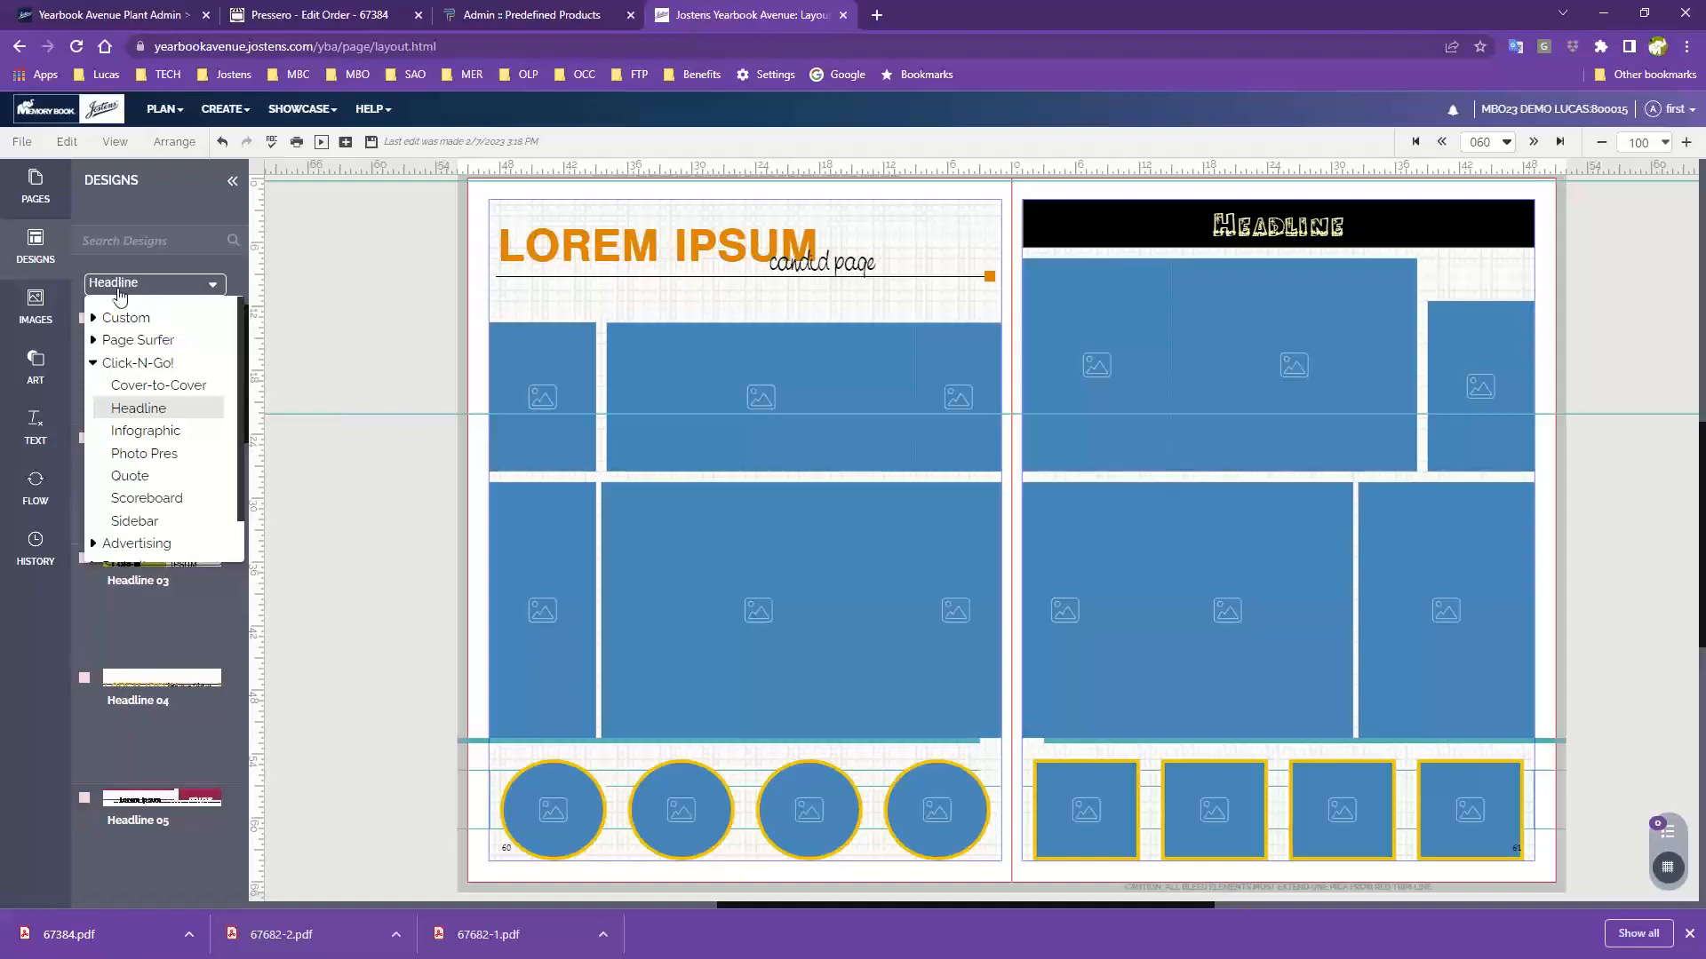
left_click(130, 327)
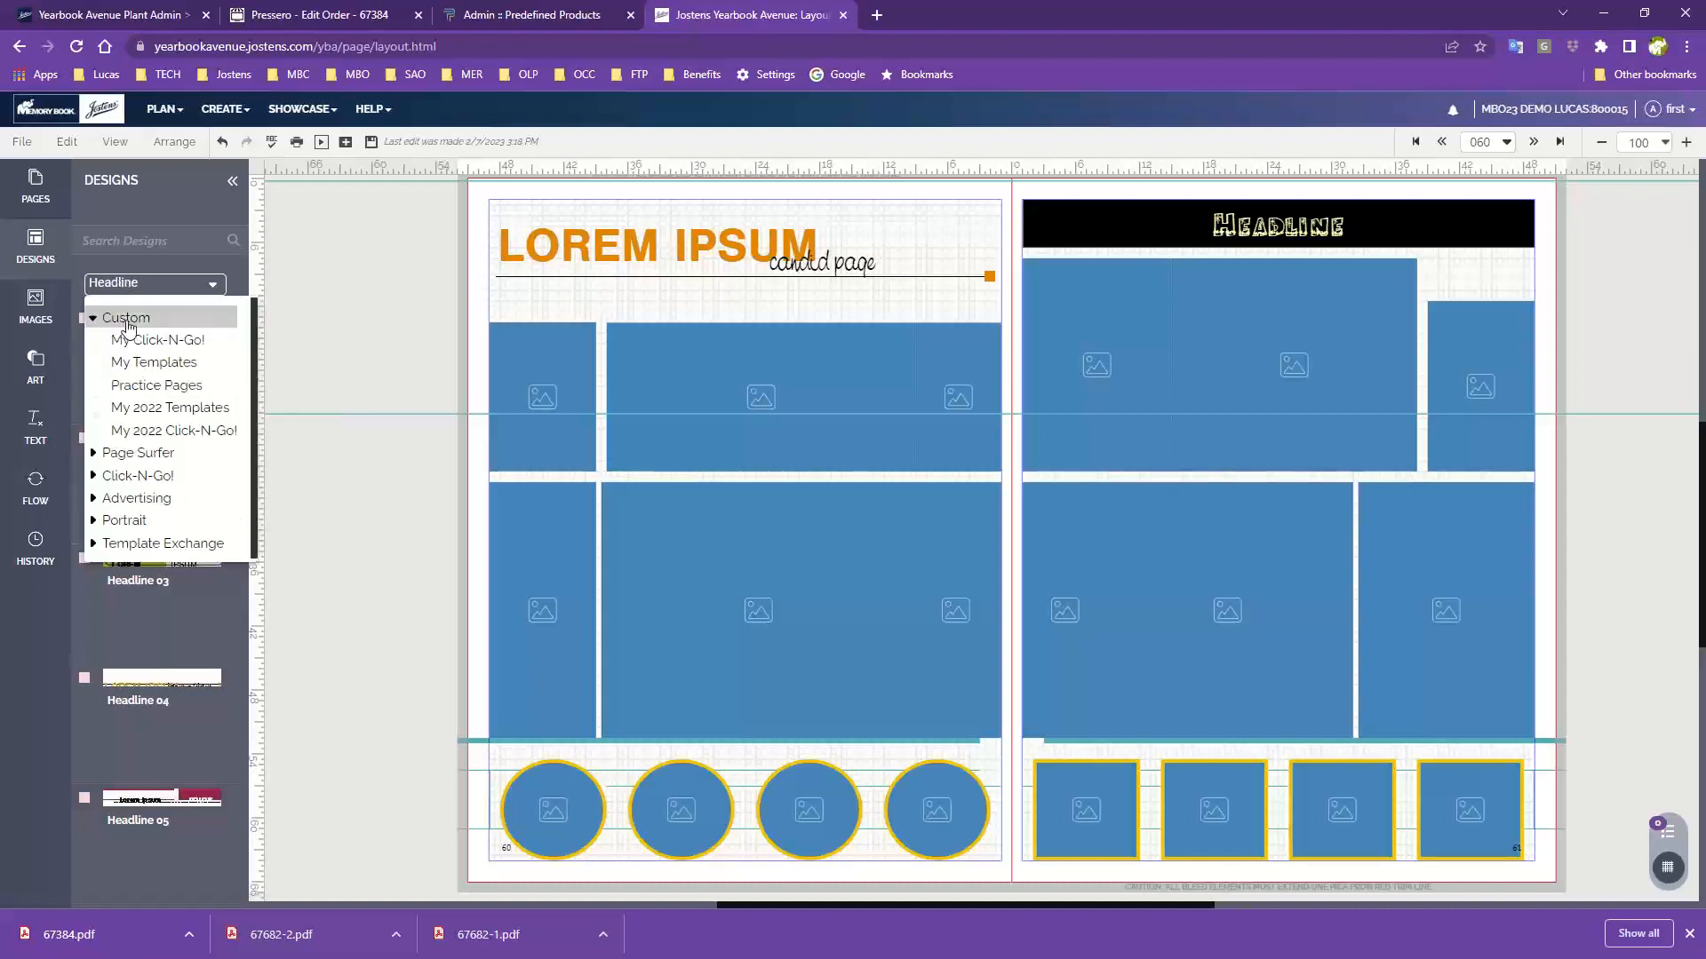
left_click(155, 366)
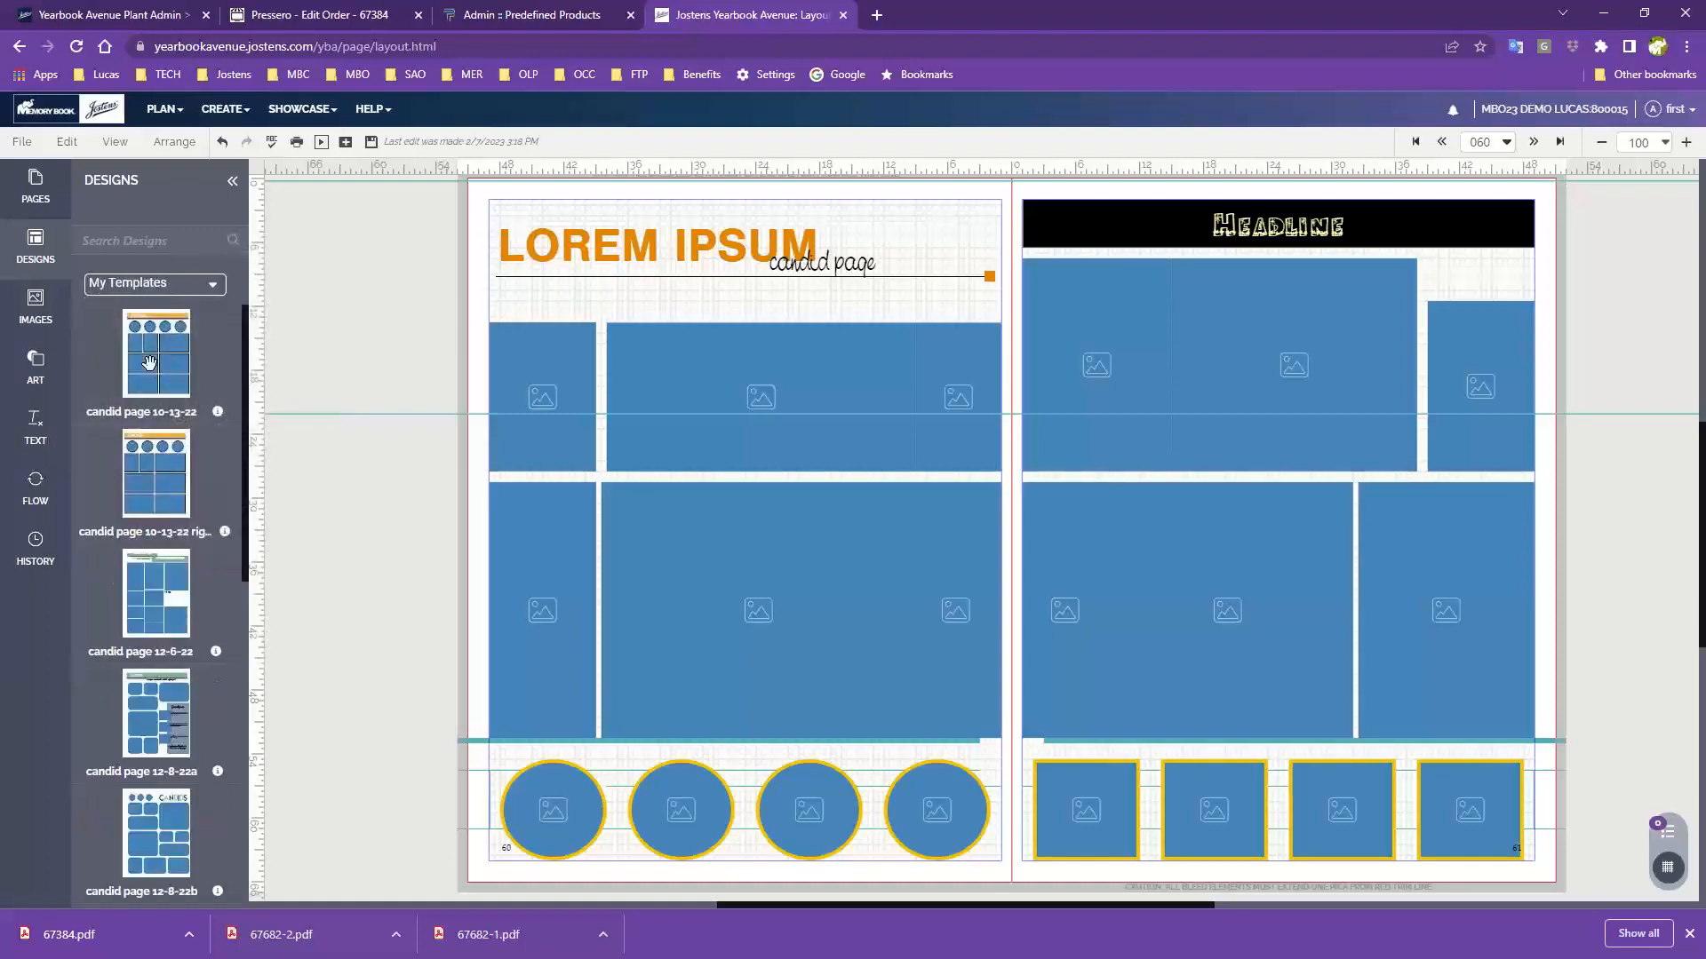
- Find the candid page 202 template among the saved templates and apply it to the right page
mouse_move(149, 362)
mouse_move(170, 440)
scroll(160, 491, "down", 4)
scroll(160, 491, "down", 6)
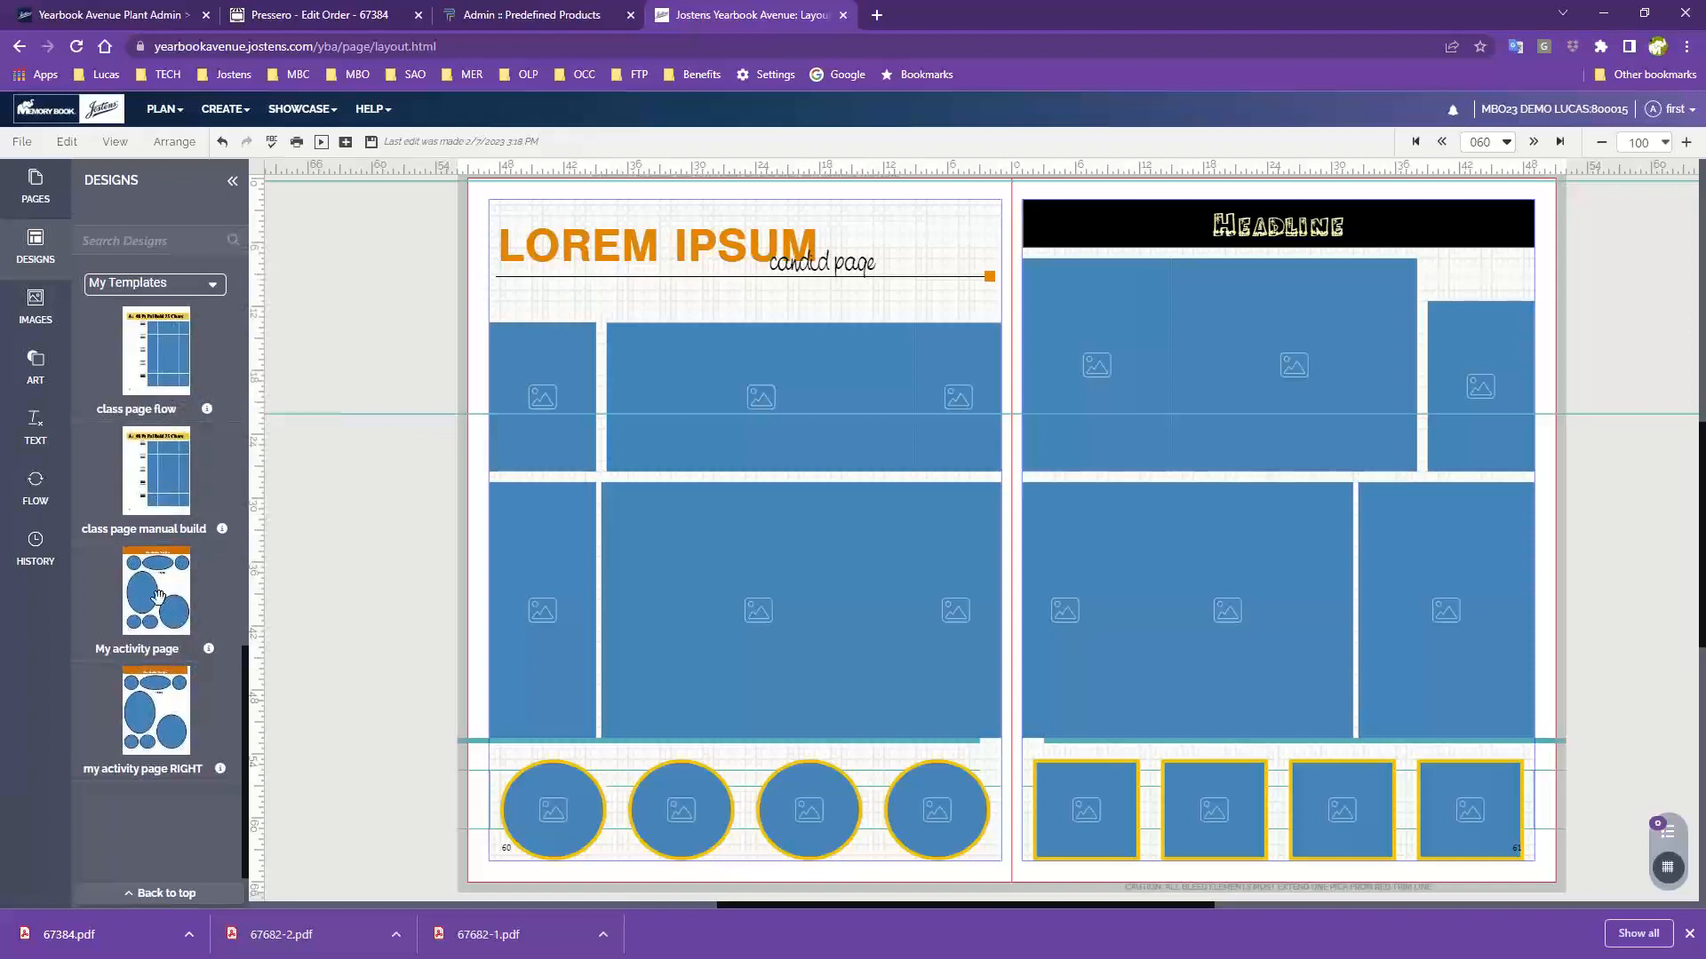
scroll(162, 533, "up", 3)
mouse_move(167, 605)
scroll(167, 605, "up", 1)
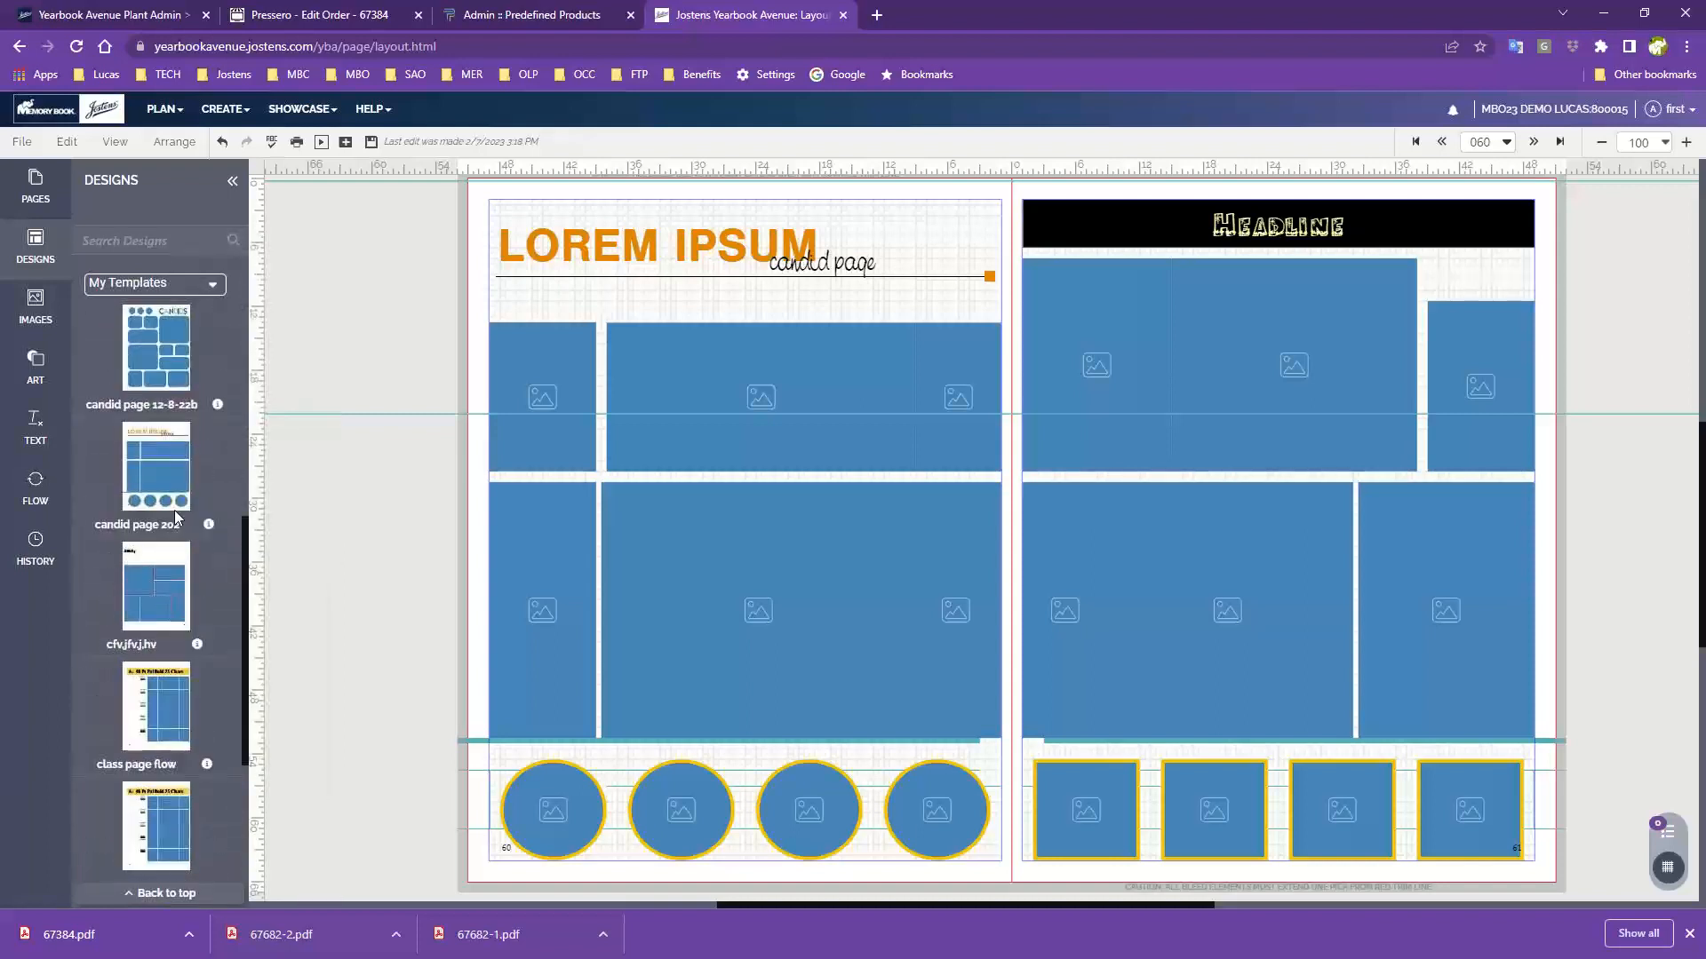
mouse_move(153, 468)
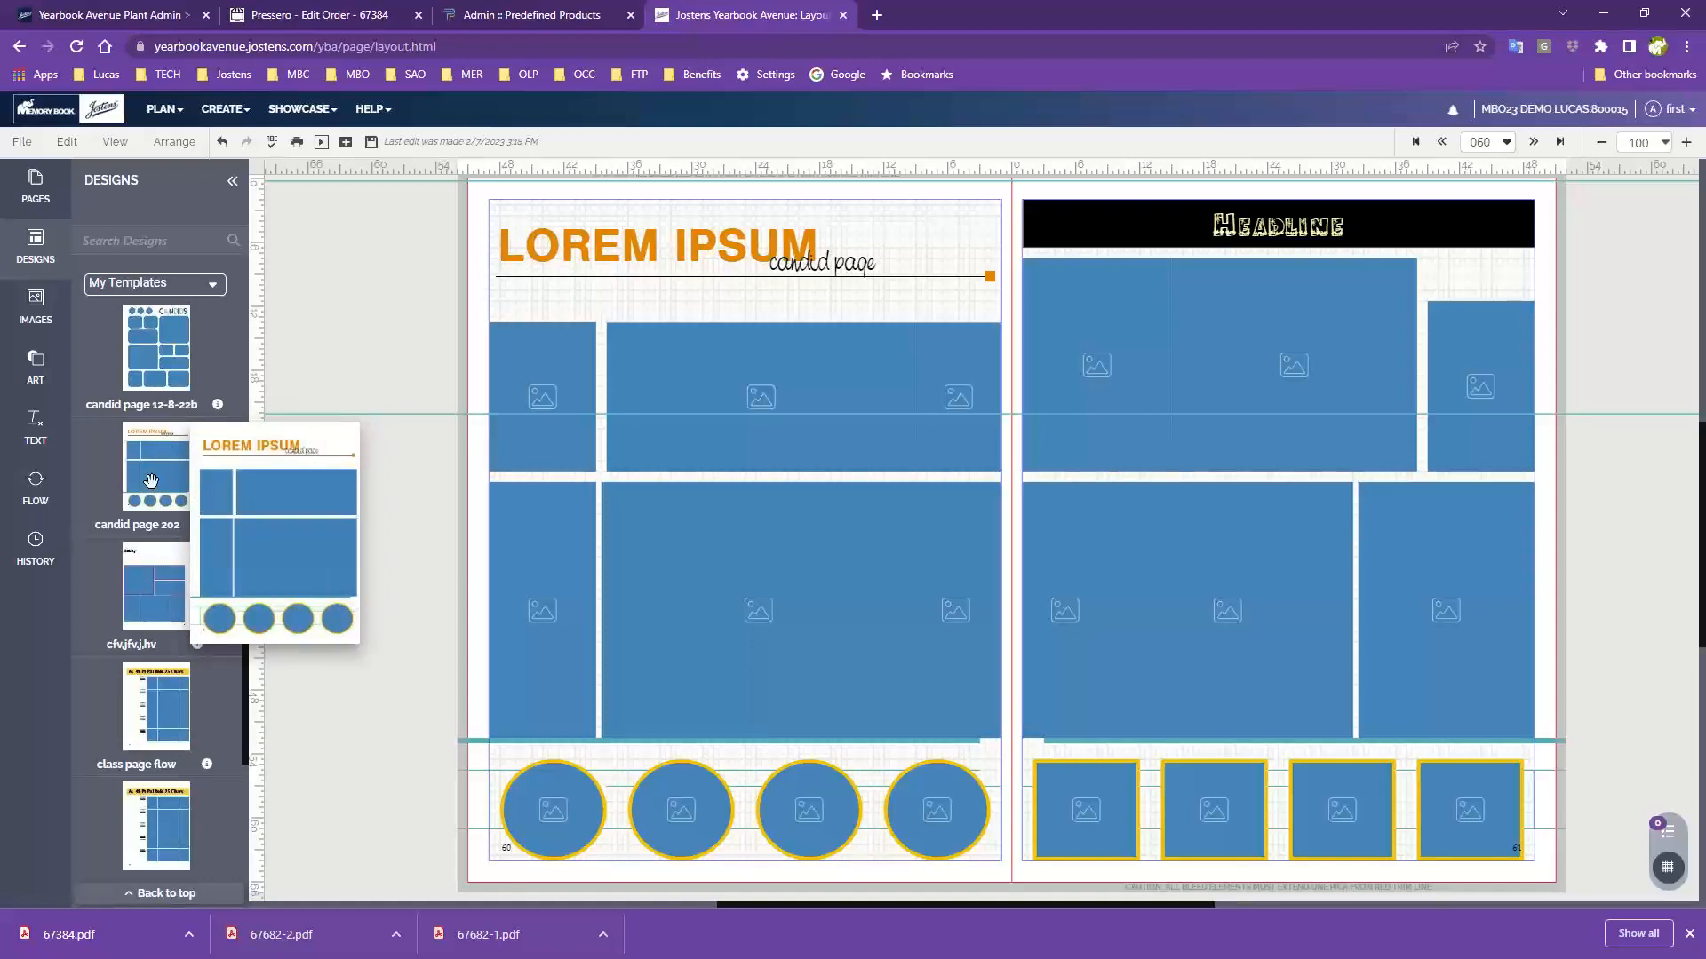
left_click_drag(160, 480, 1253, 457)
left_click(891, 569)
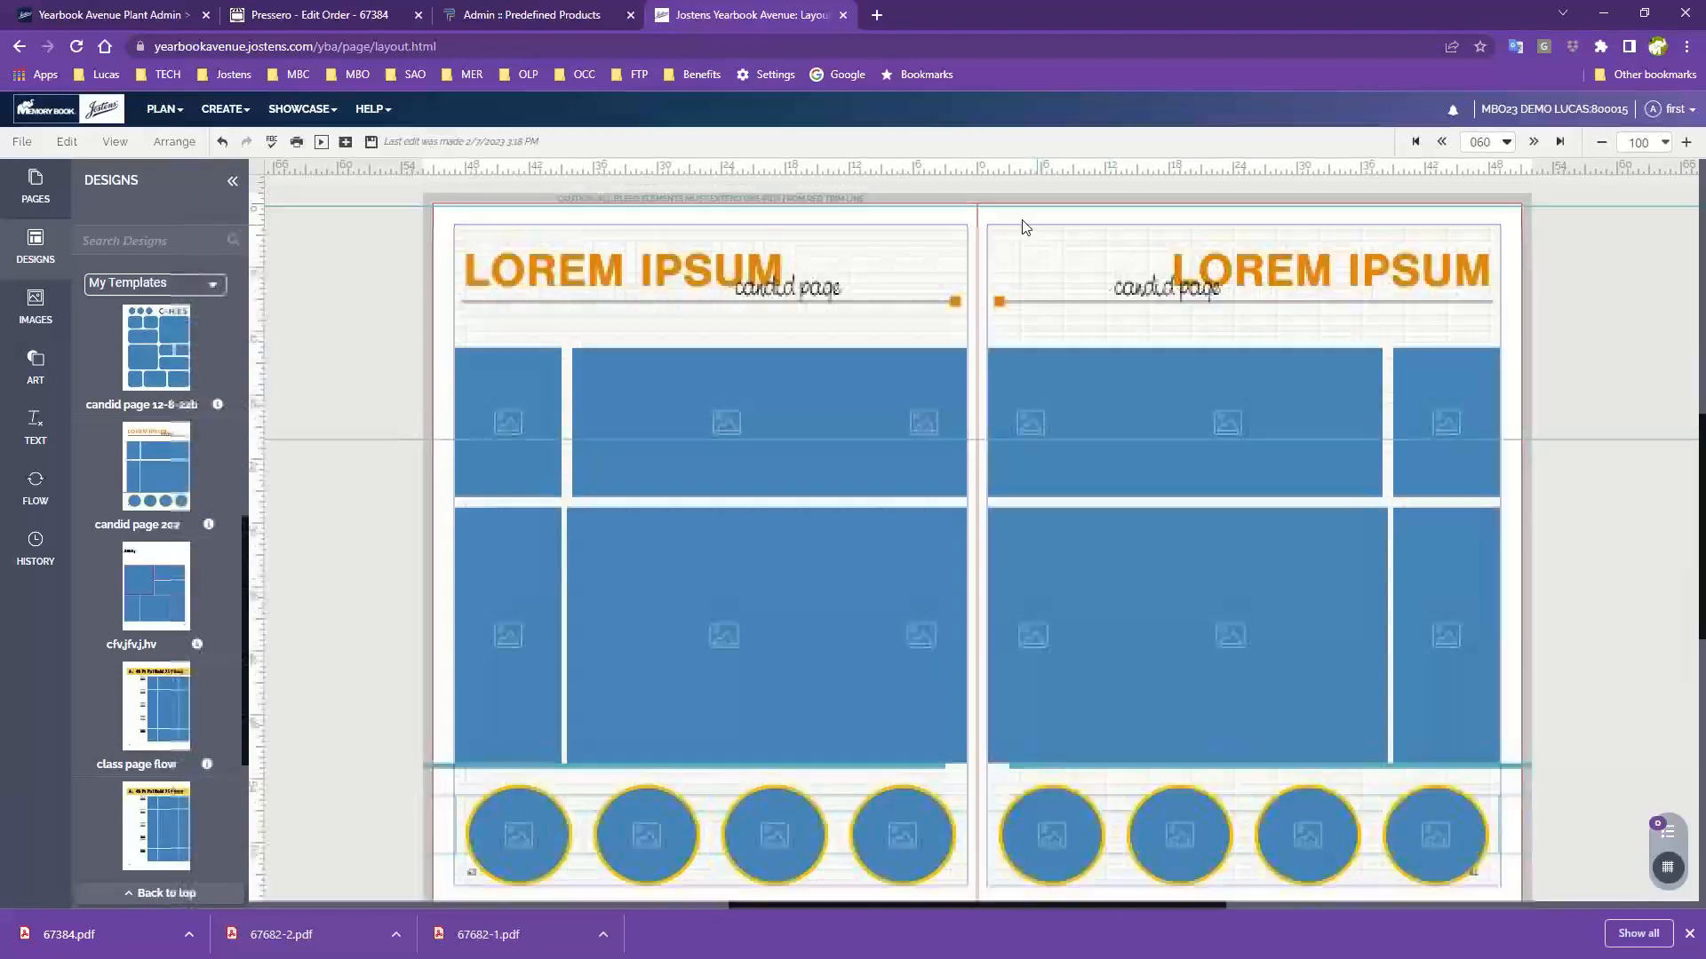
- Delete the headline, the image boxes and the leftover line element from the right page
left_click_drag(1013, 233, 1443, 769)
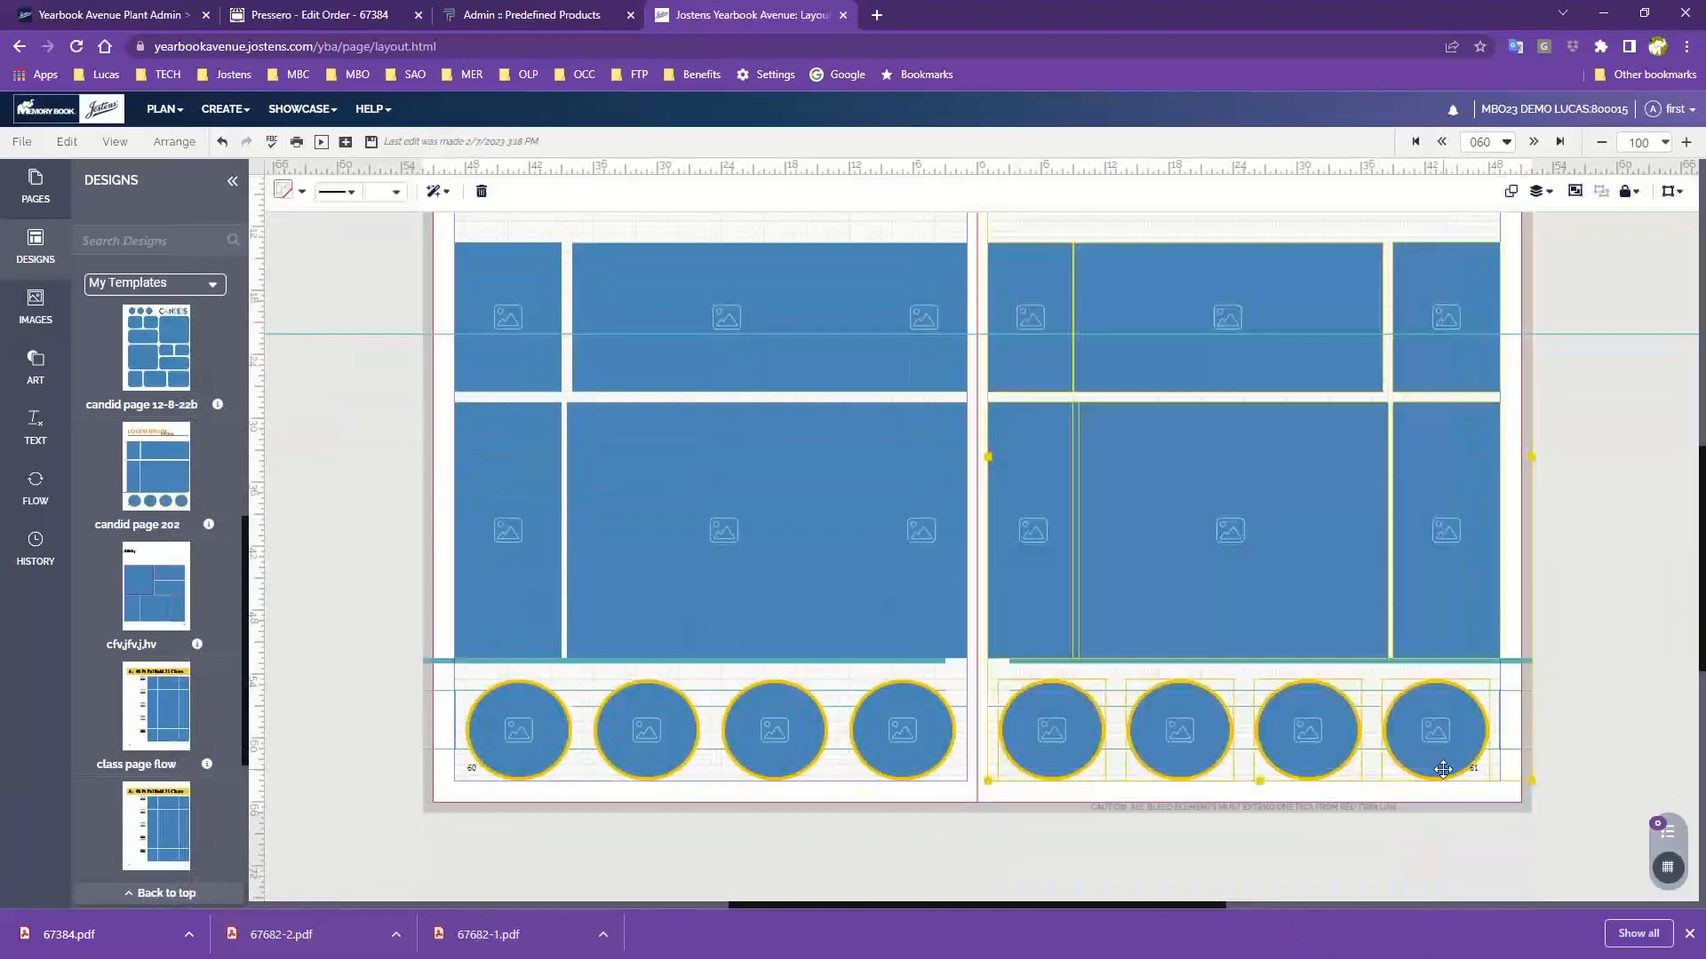
key("Delete")
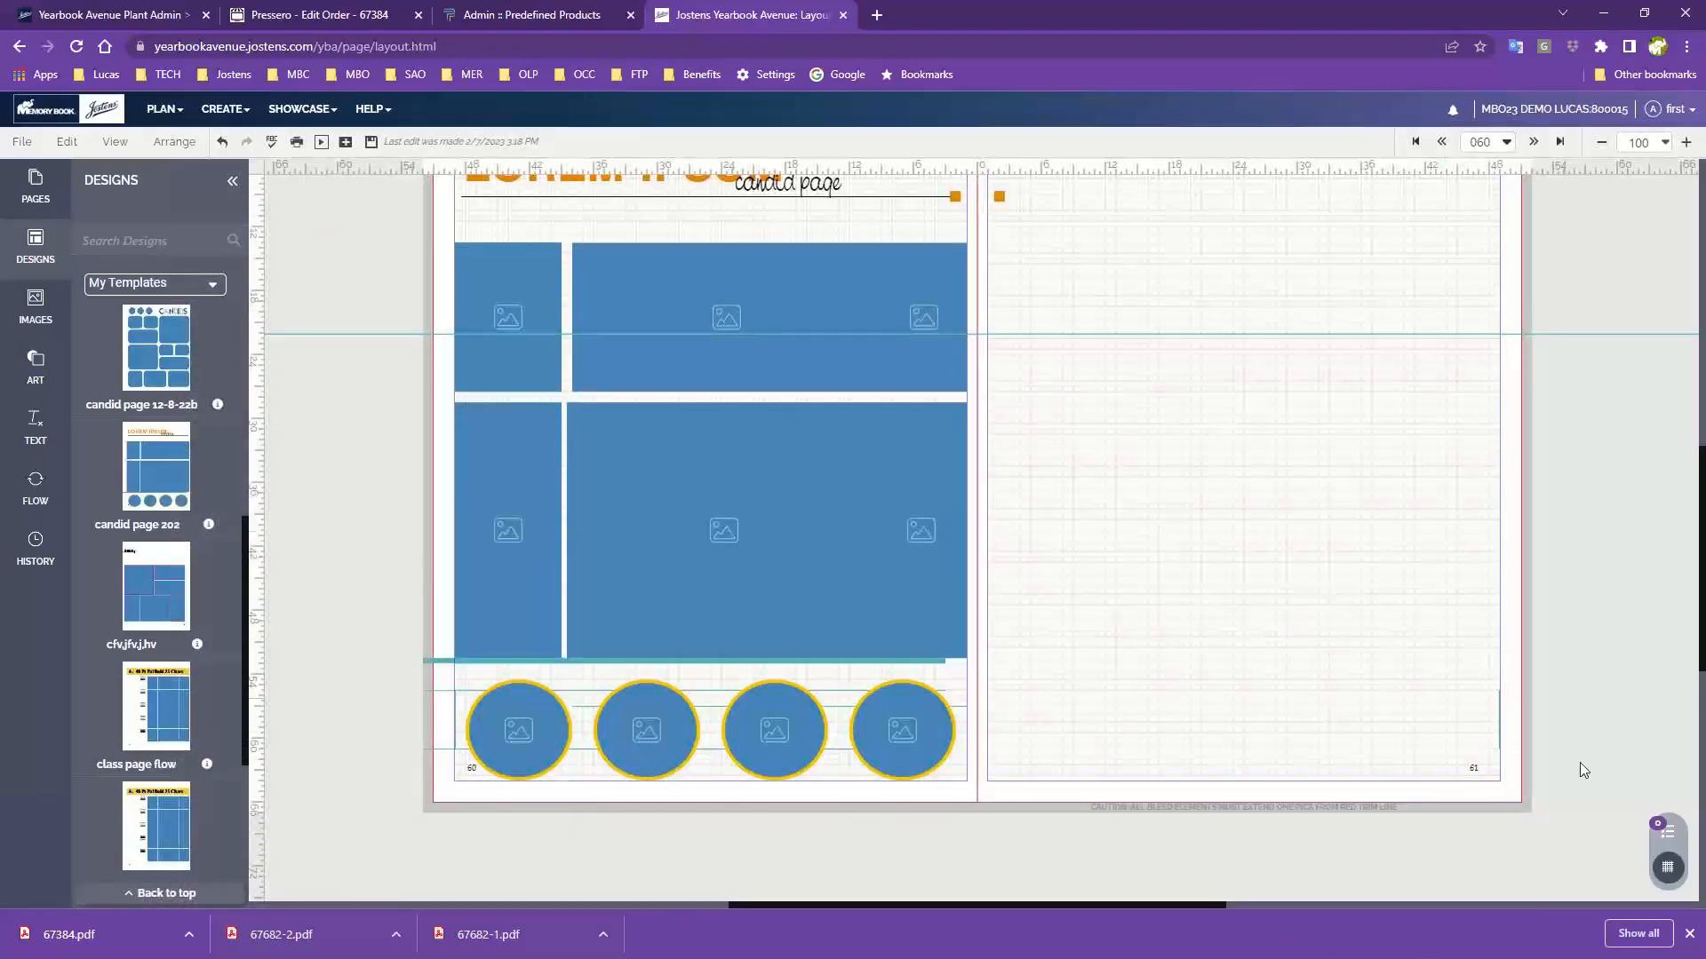
left_click(1500, 727)
key("Delete")
- Delete the teal bar and line elements behind the left page's circles, plus the leftover orange square on the right page
left_click_drag(835, 571, 960, 632)
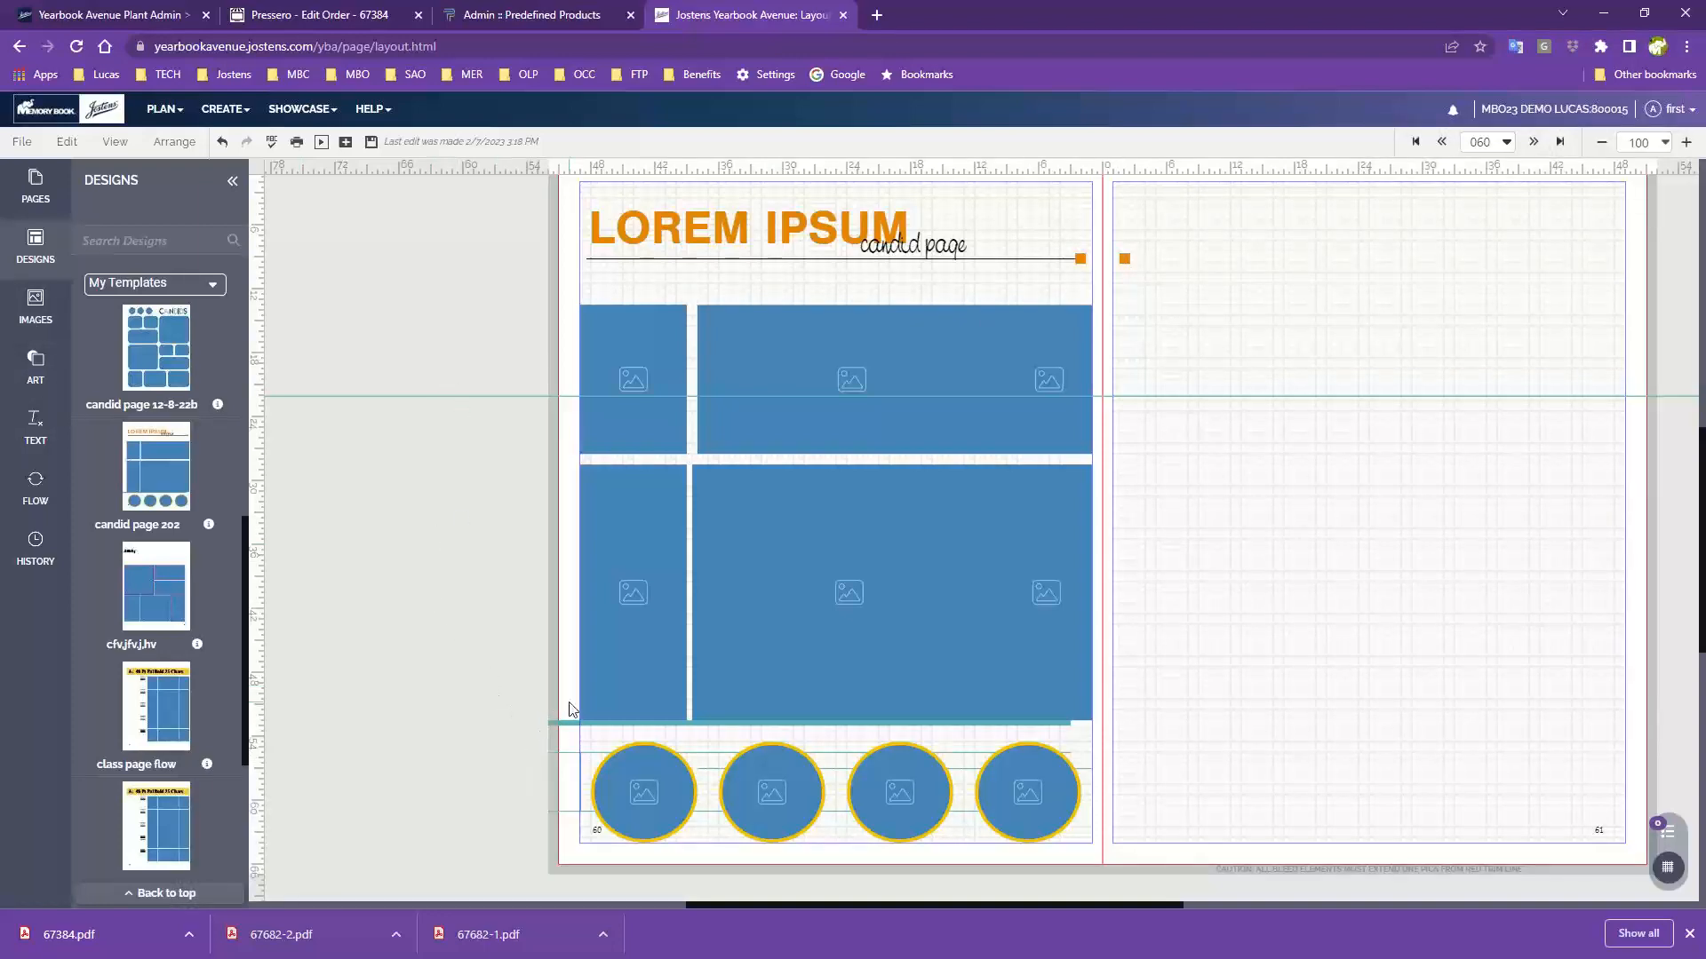
left_click(571, 832)
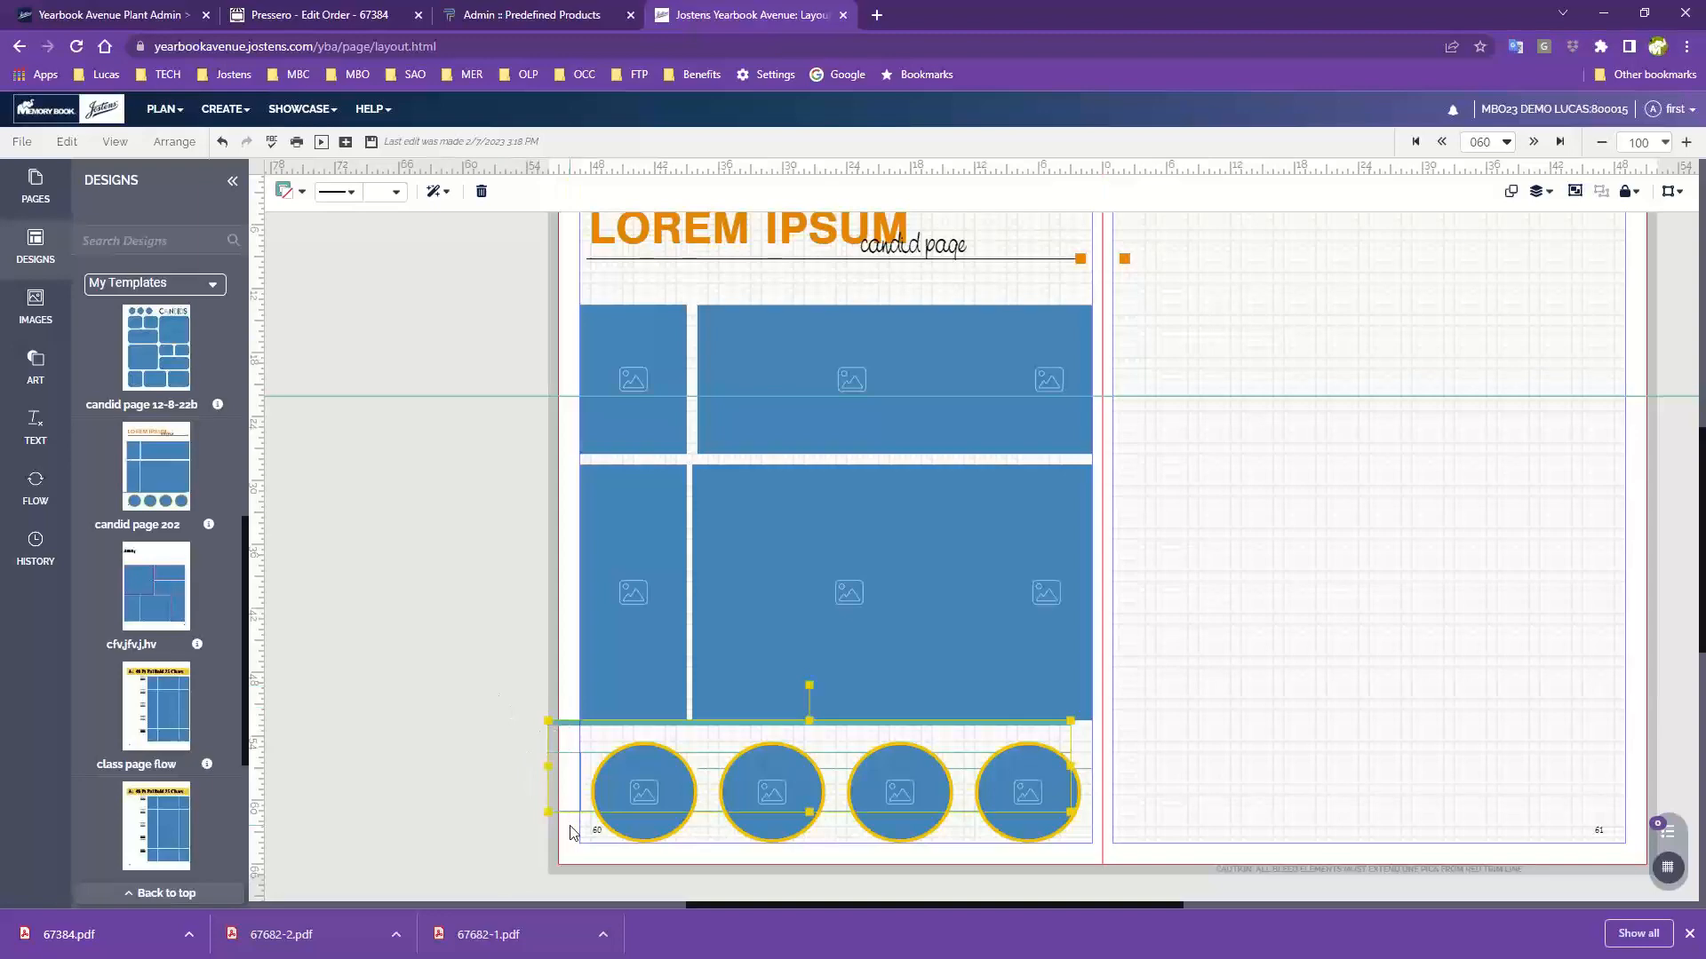
key("Delete")
left_click(711, 770)
key("Delete")
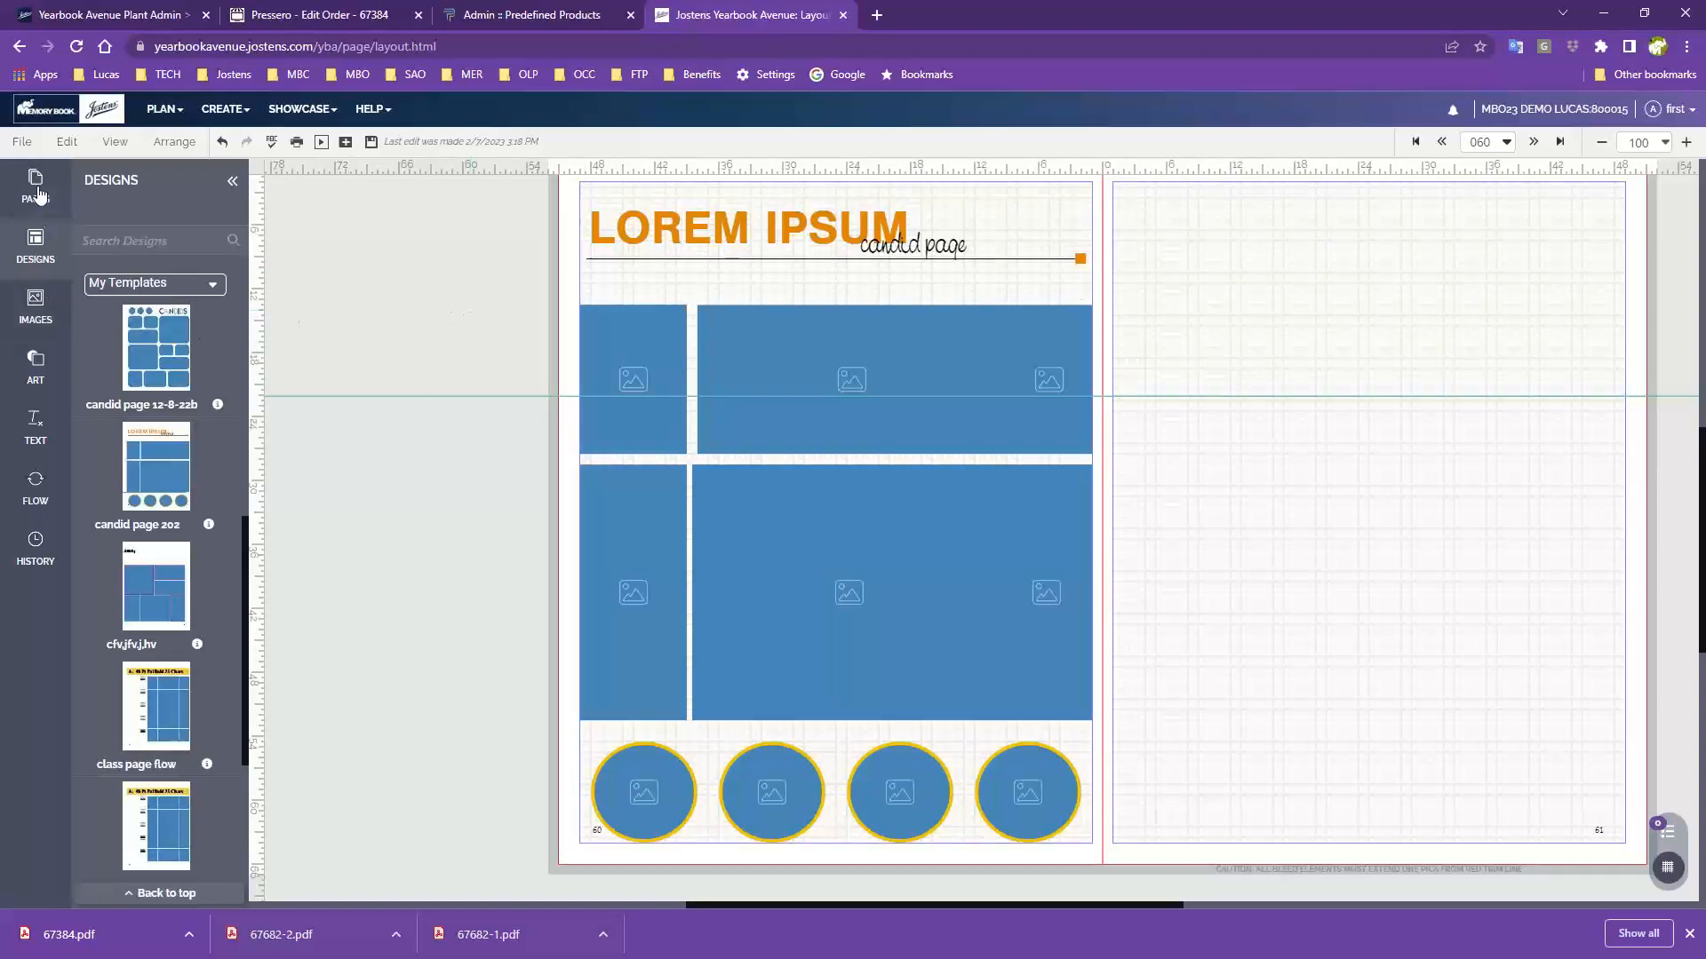
- Show the Candid image category and place the photo of the girl writing in the small upper-left image box
left_click(32, 316)
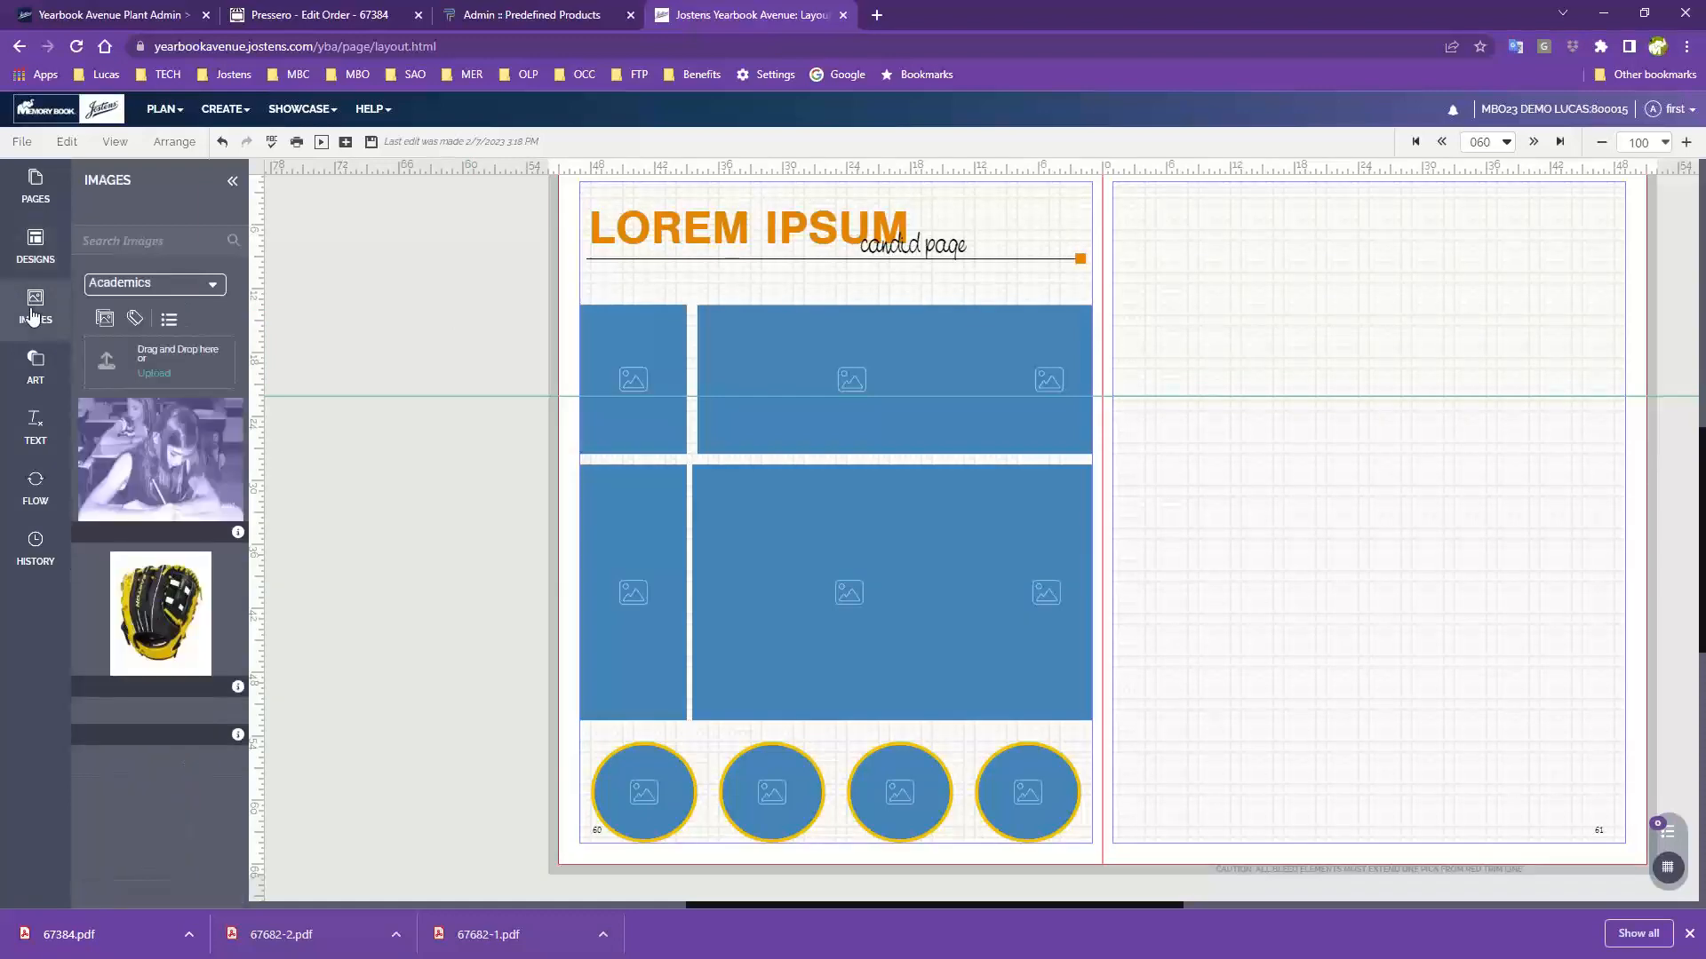
left_click(155, 283)
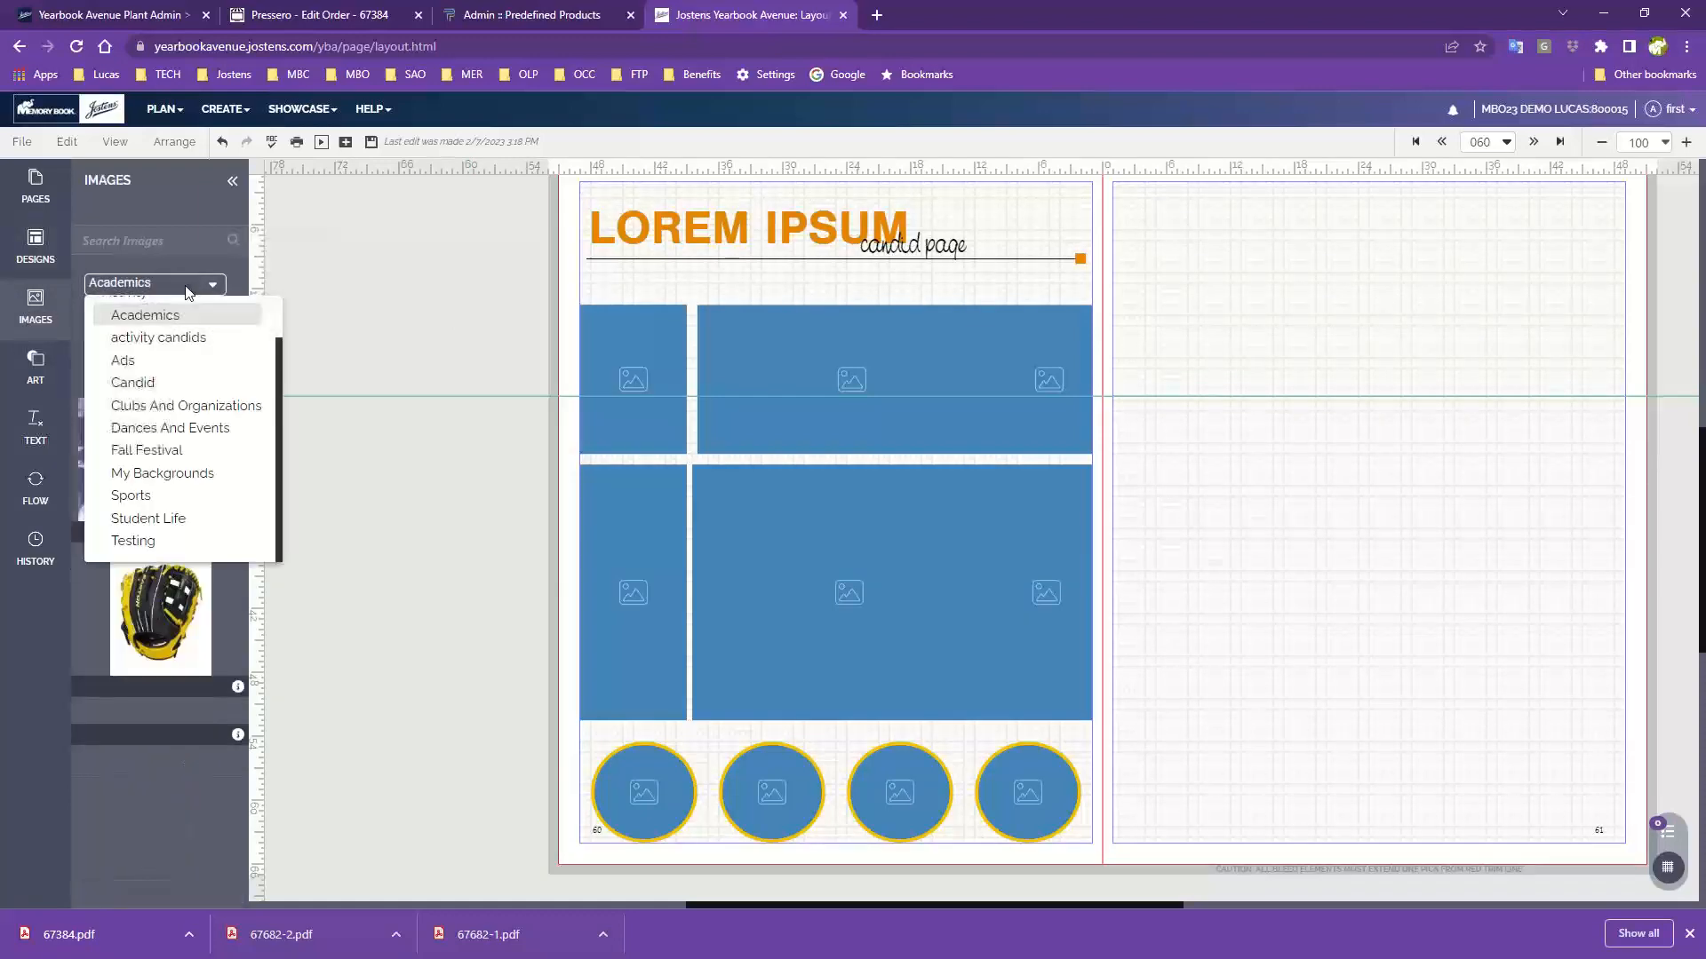
left_click(141, 385)
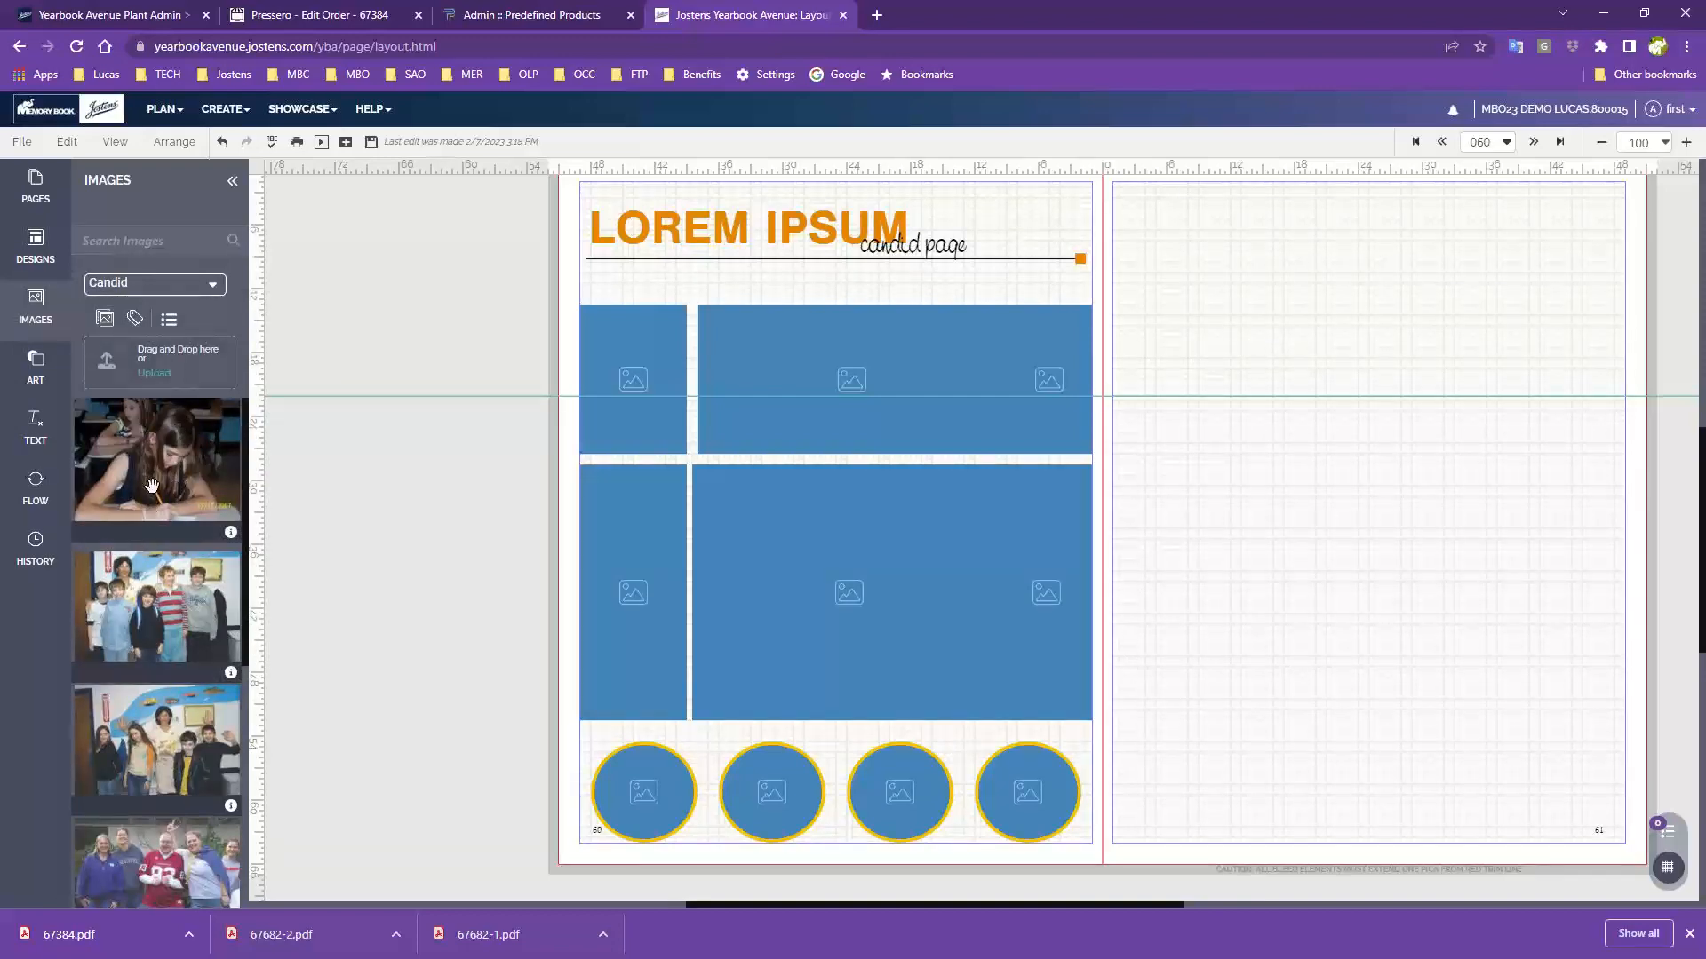
left_click_drag(160, 455, 854, 381)
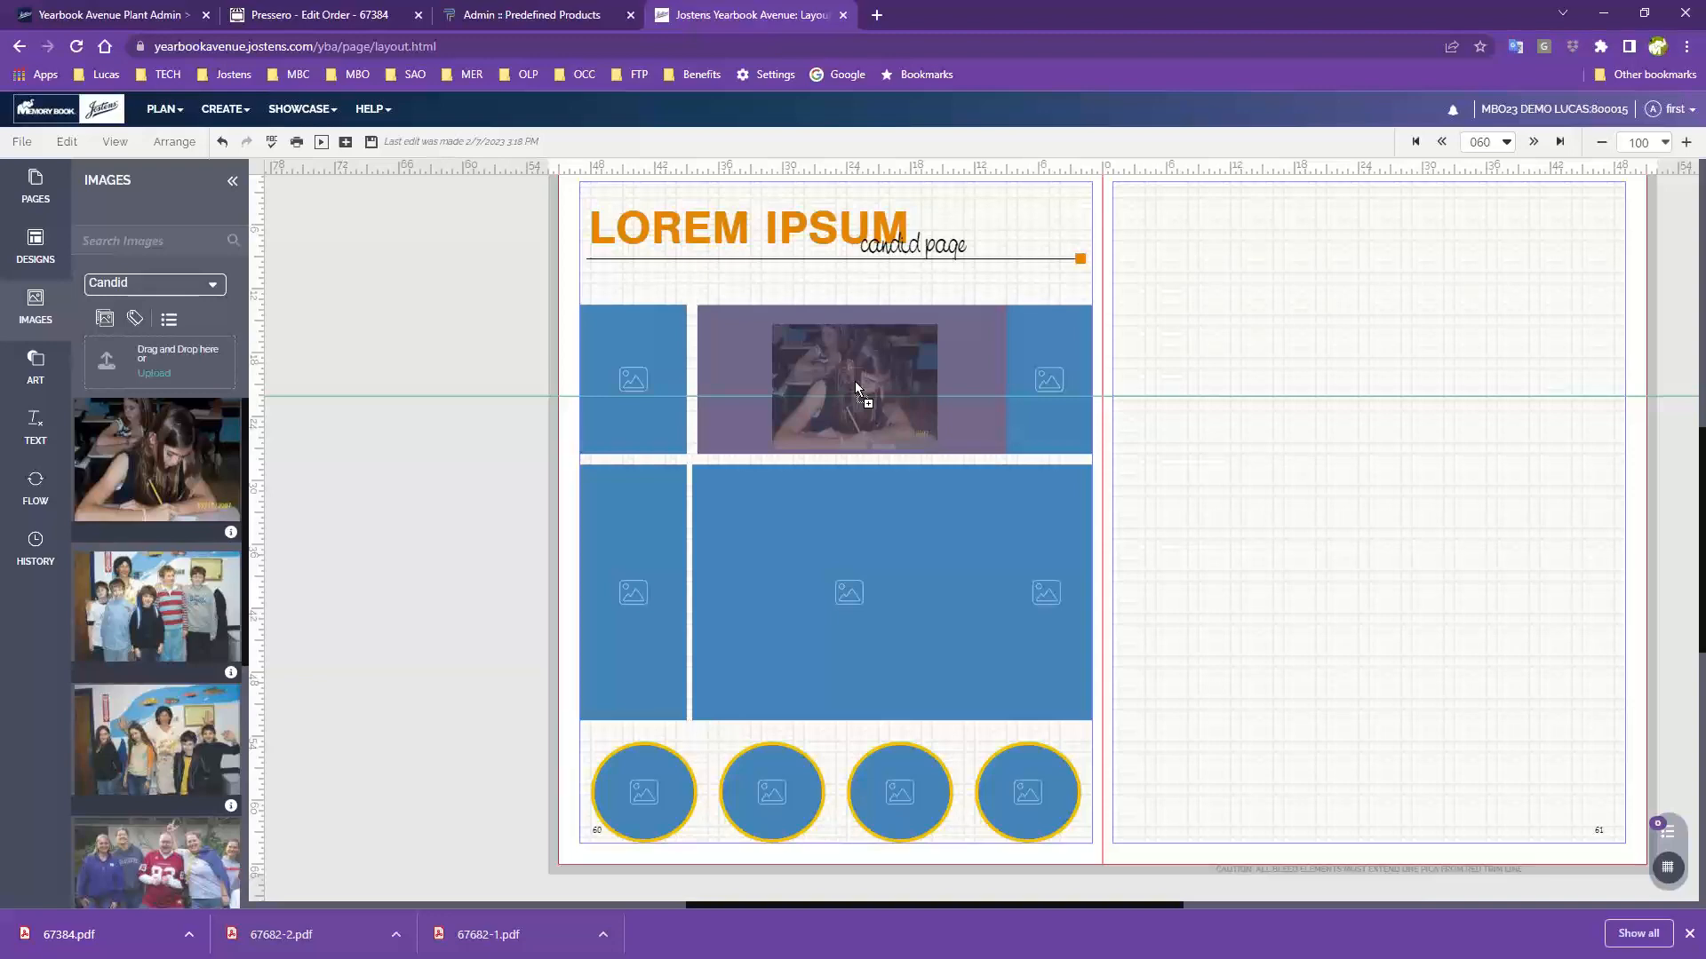
left_click_drag(854, 381, 855, 381)
left_click_drag(855, 381, 637, 363)
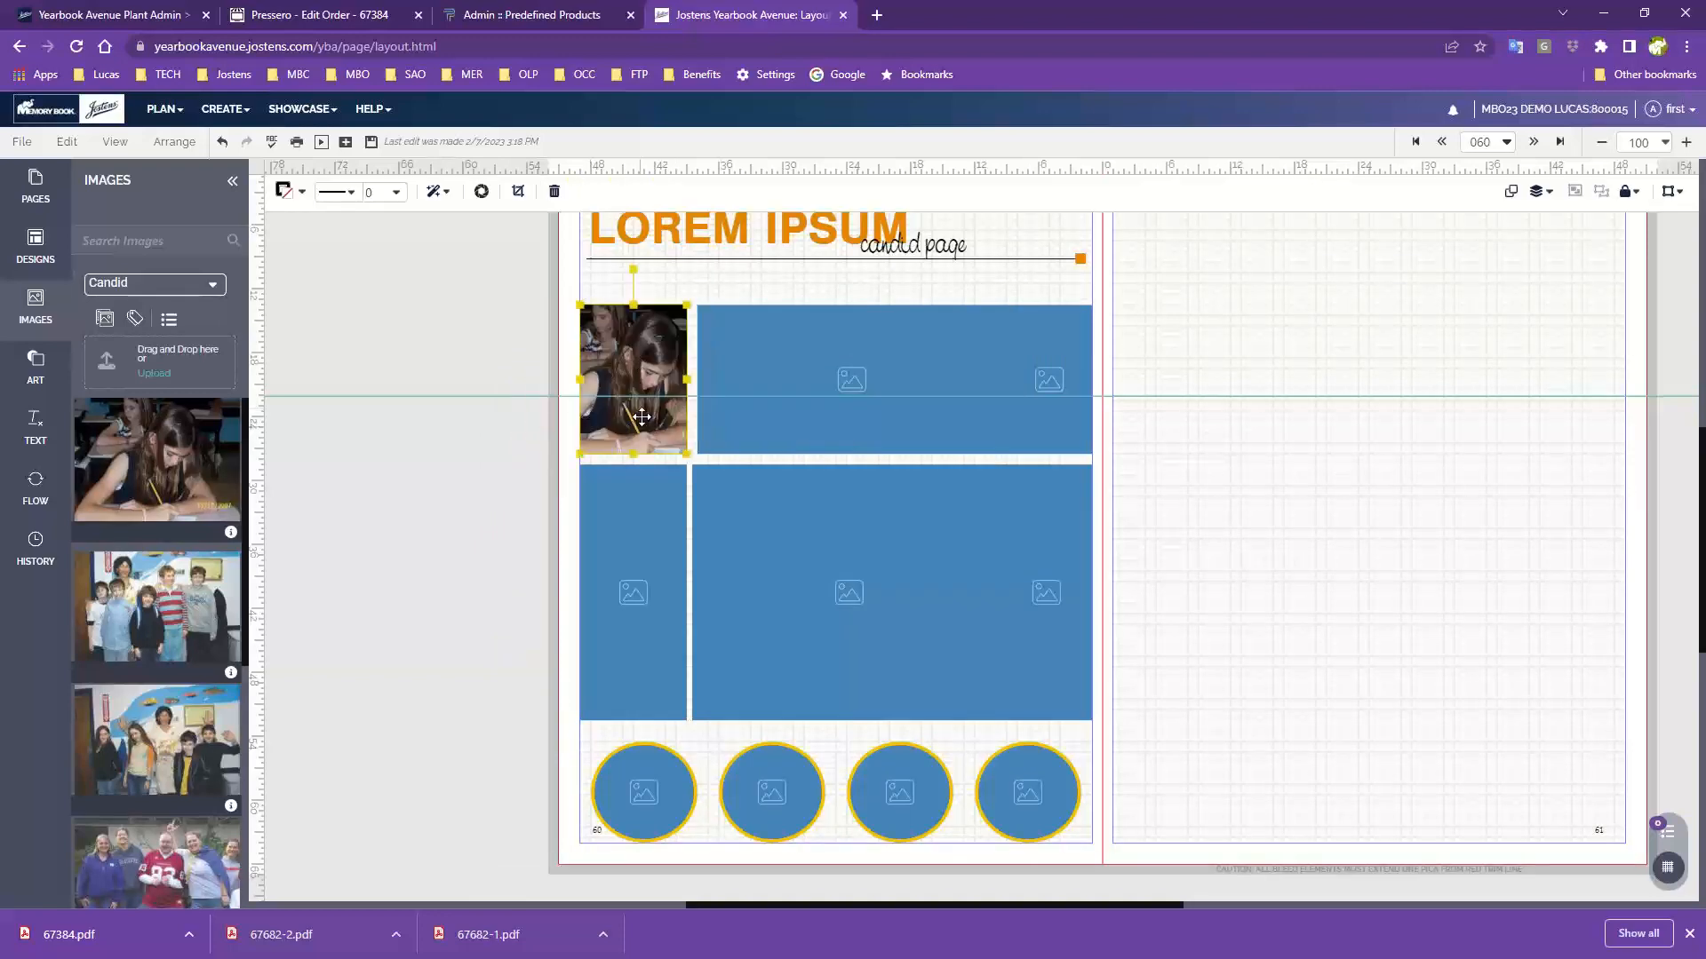
- Fill the wide top box, the rightmost circle and the large center box with three different group photos from the Candid category
left_click_drag(177, 604, 782, 365)
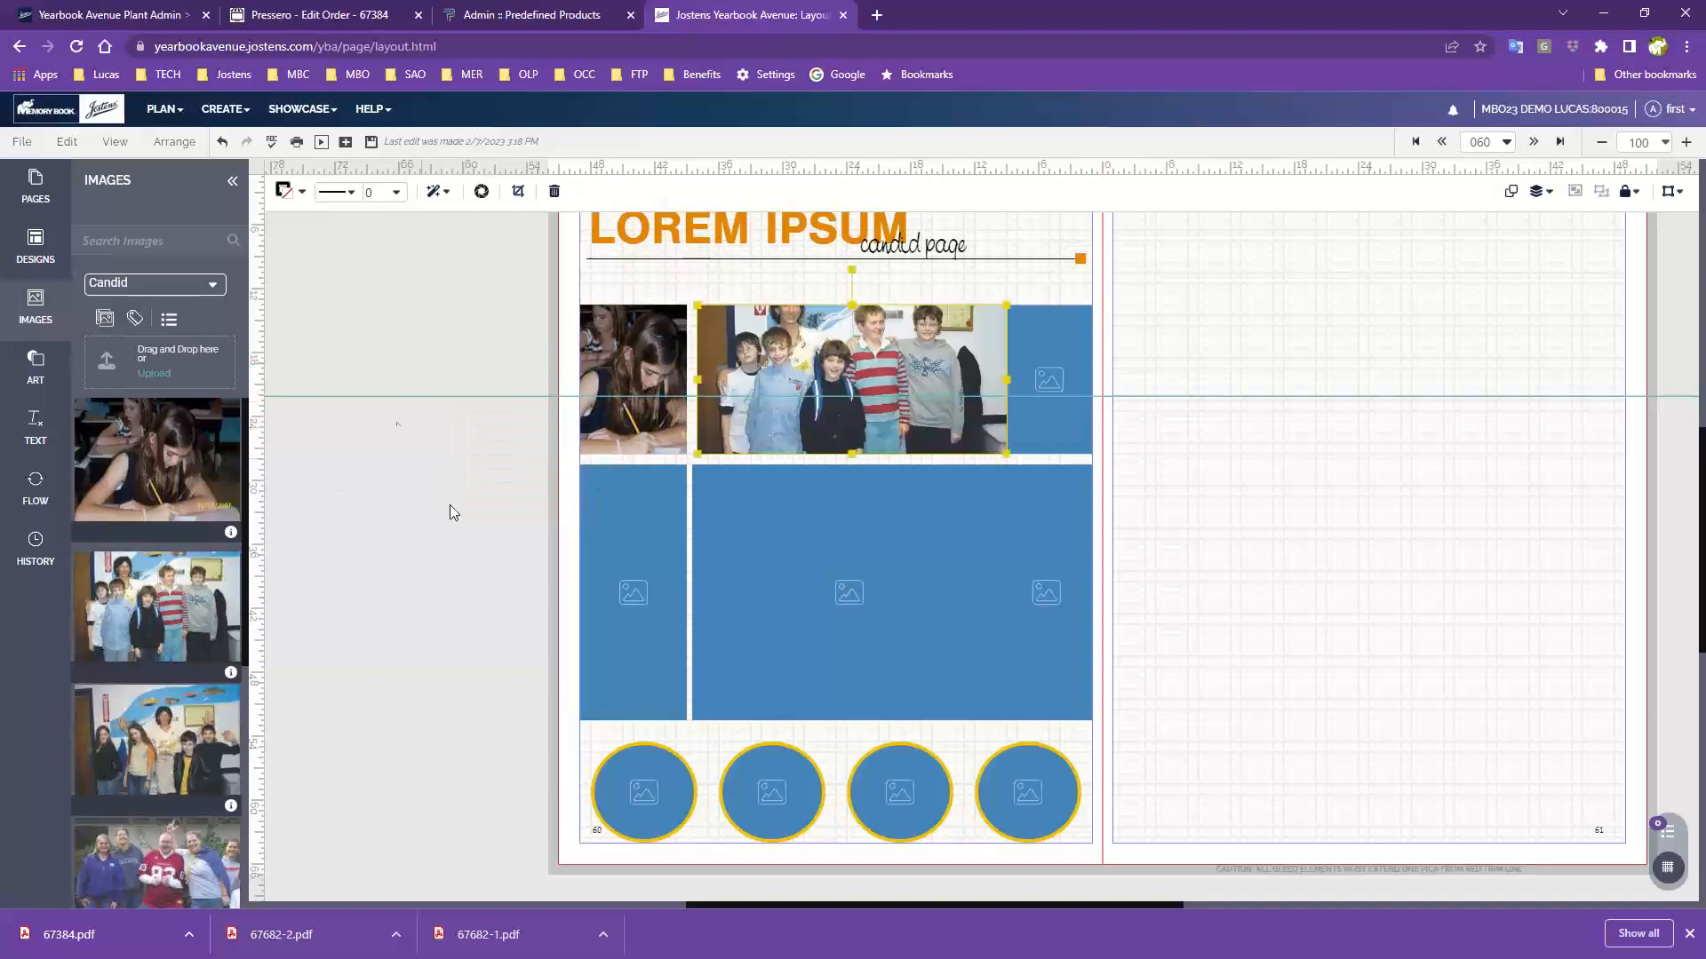
left_click_drag(173, 786, 1027, 812)
scroll(116, 783, "down", 1)
scroll(116, 784, "down", 2)
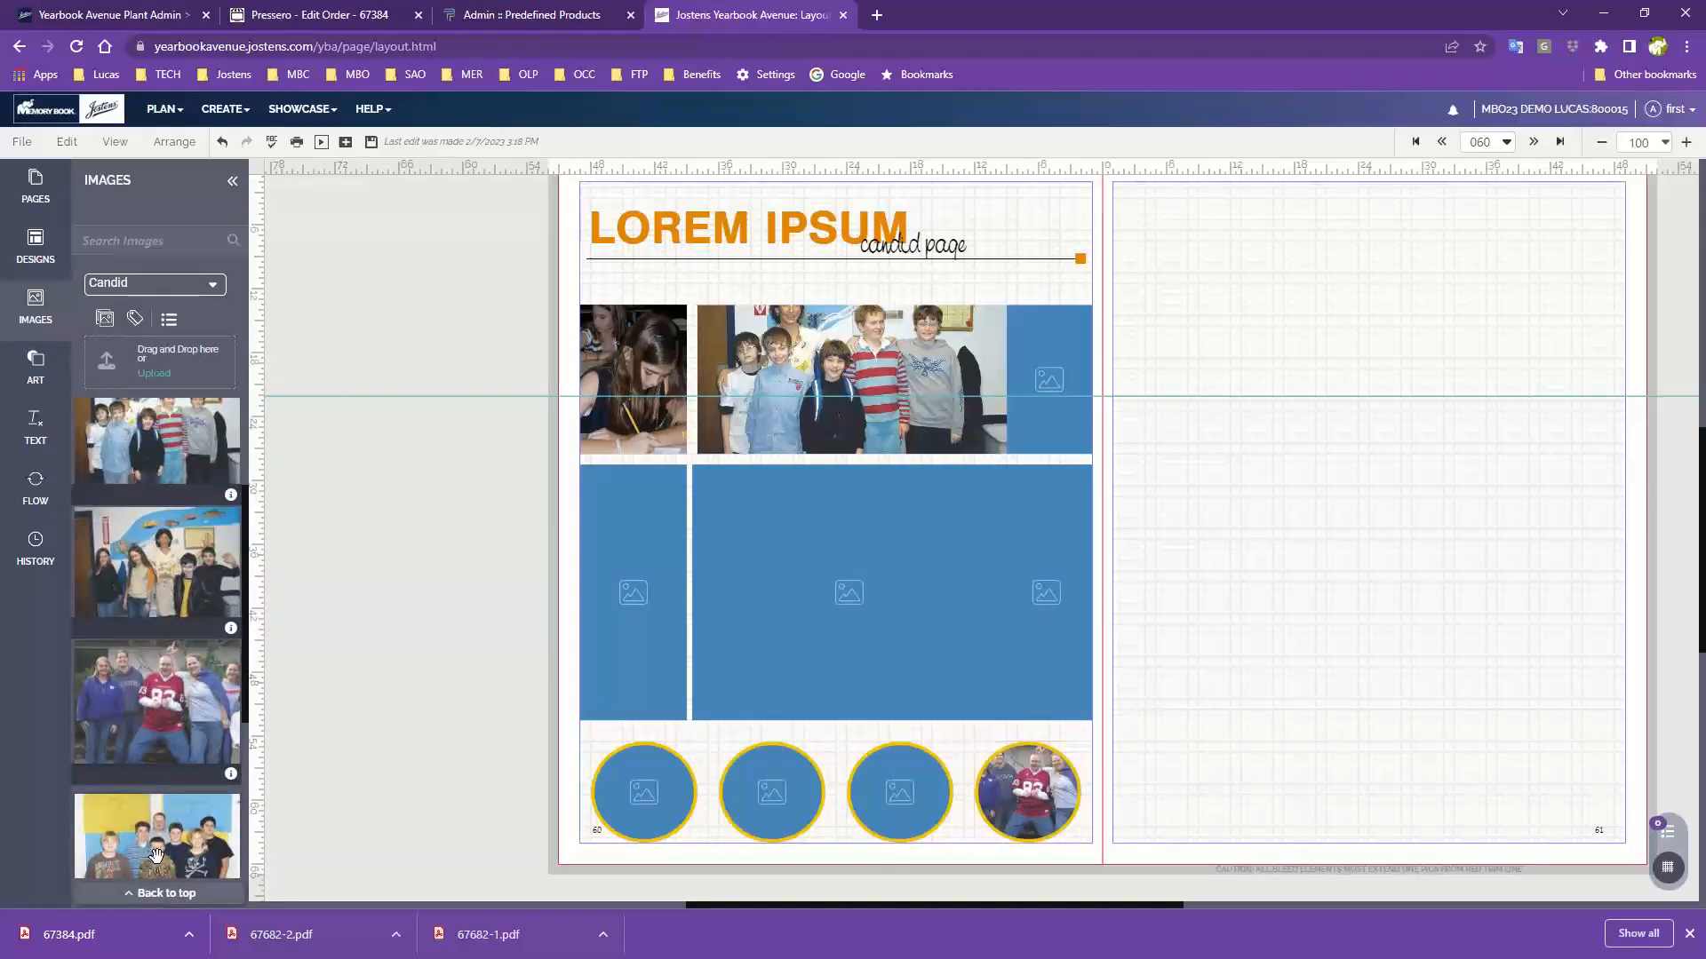
left_click_drag(156, 855, 868, 639)
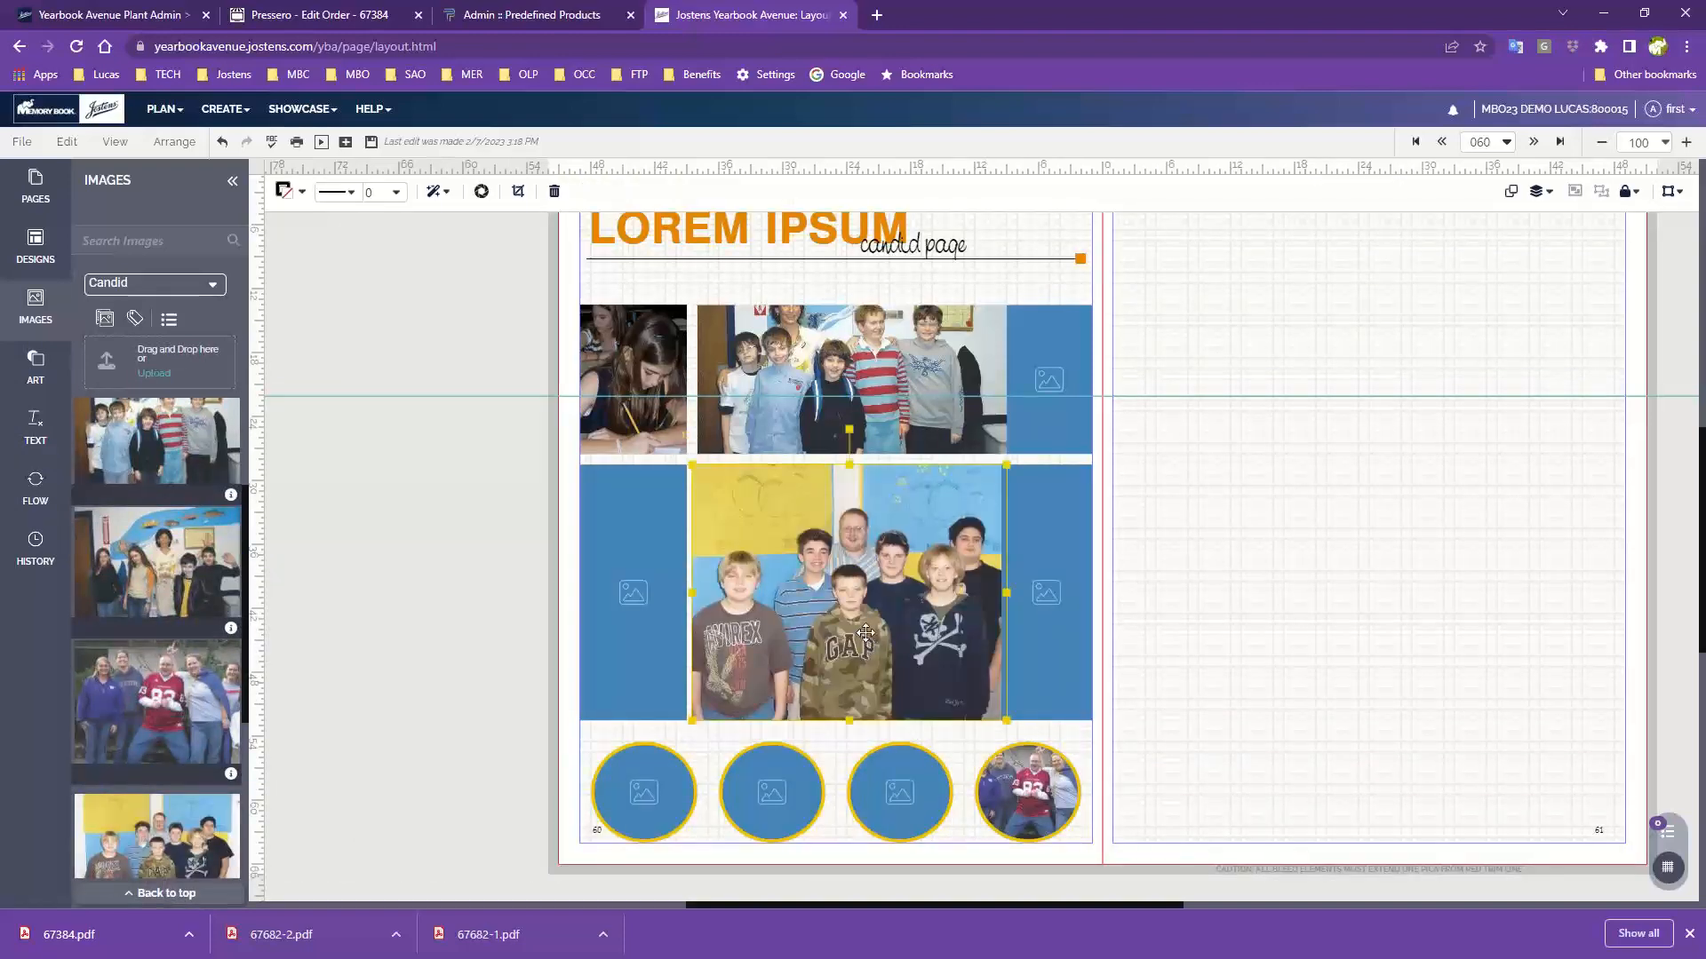
- Switch the images to the activity candids category and fill the tall lower-left box with the cello player photo
scroll(131, 797, "down", 3)
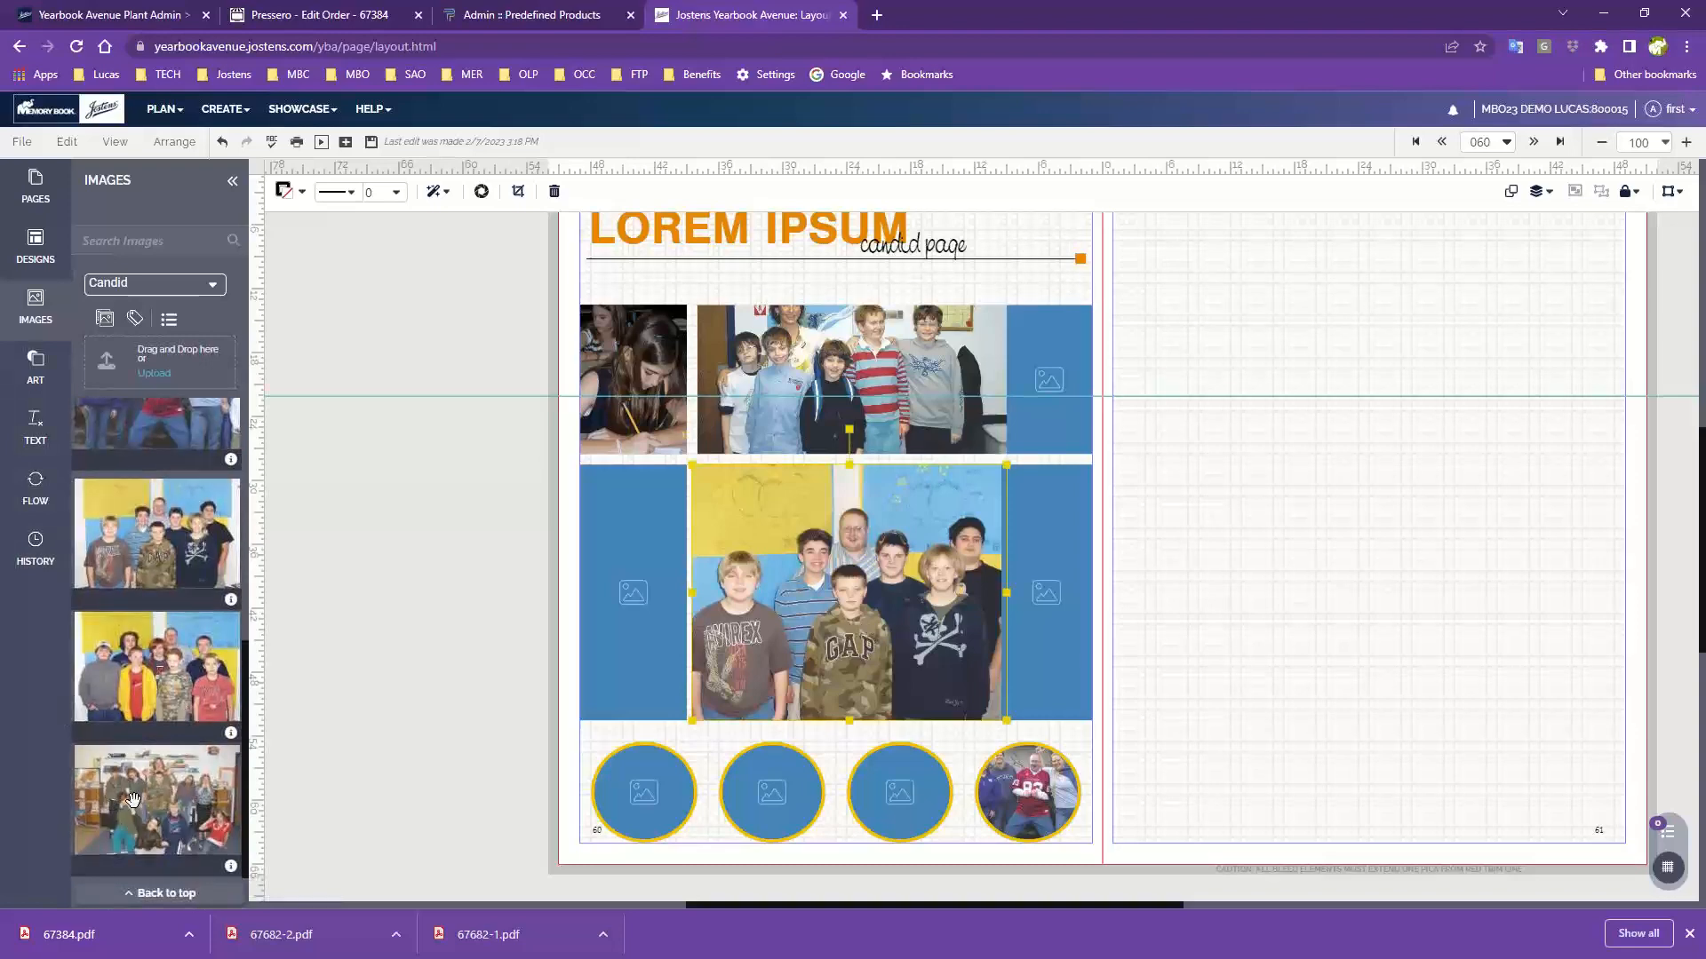
scroll(162, 781, "down", 5)
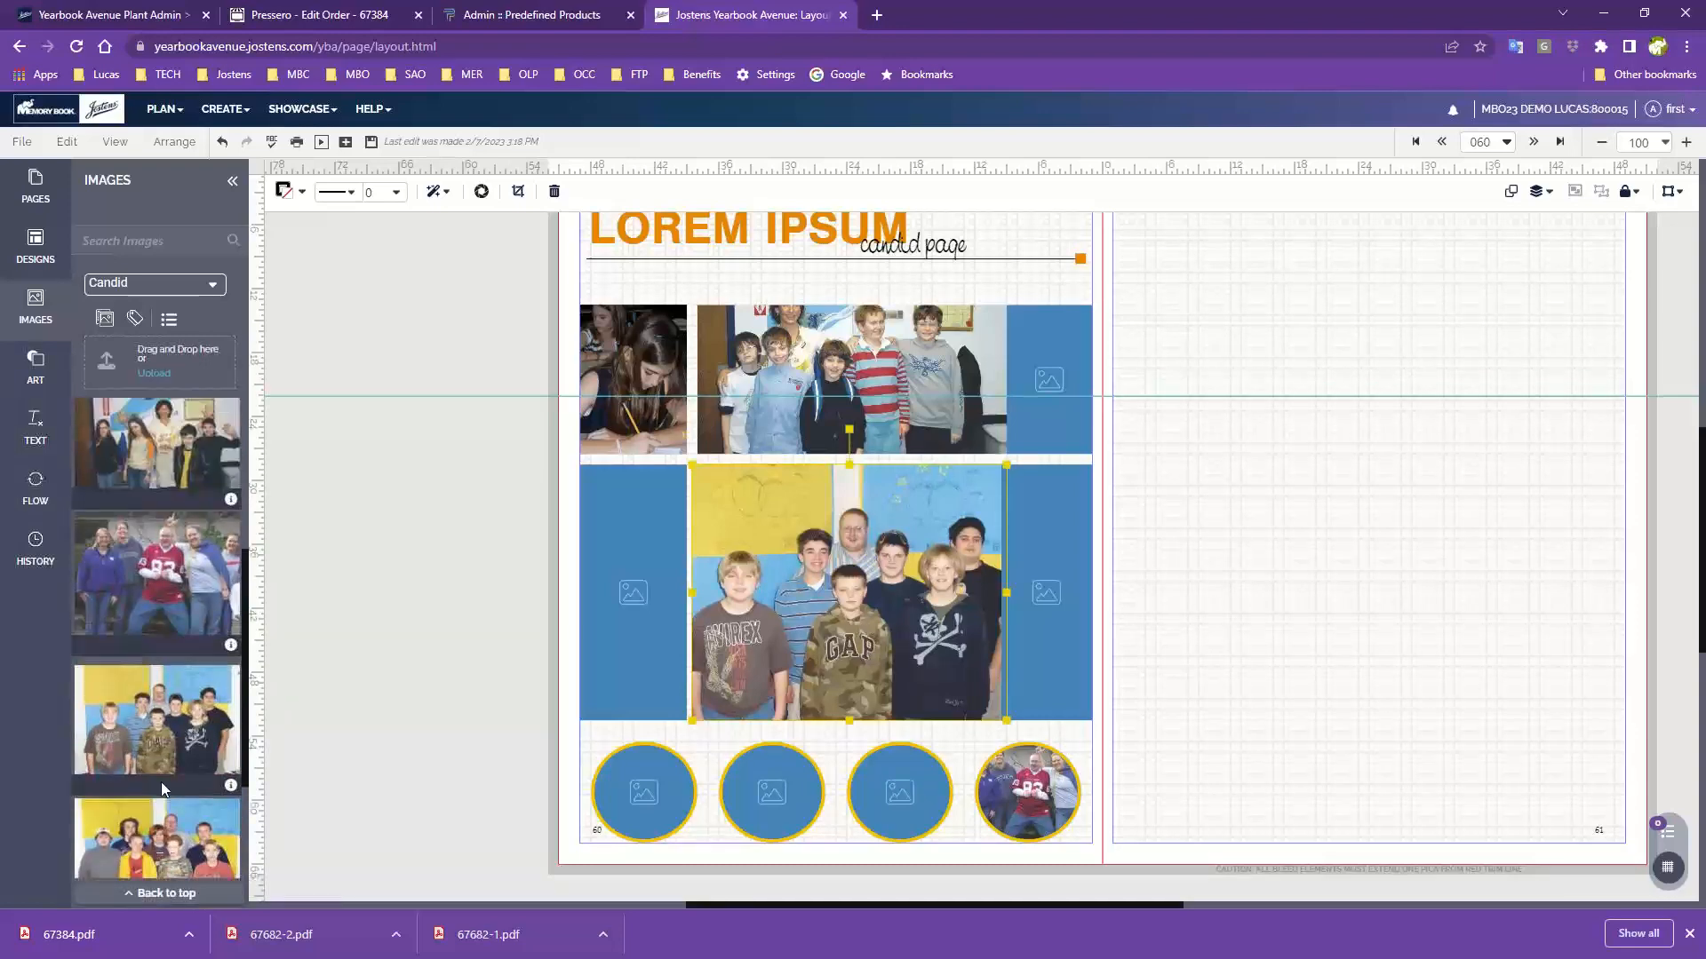
scroll(160, 780, "down", 5)
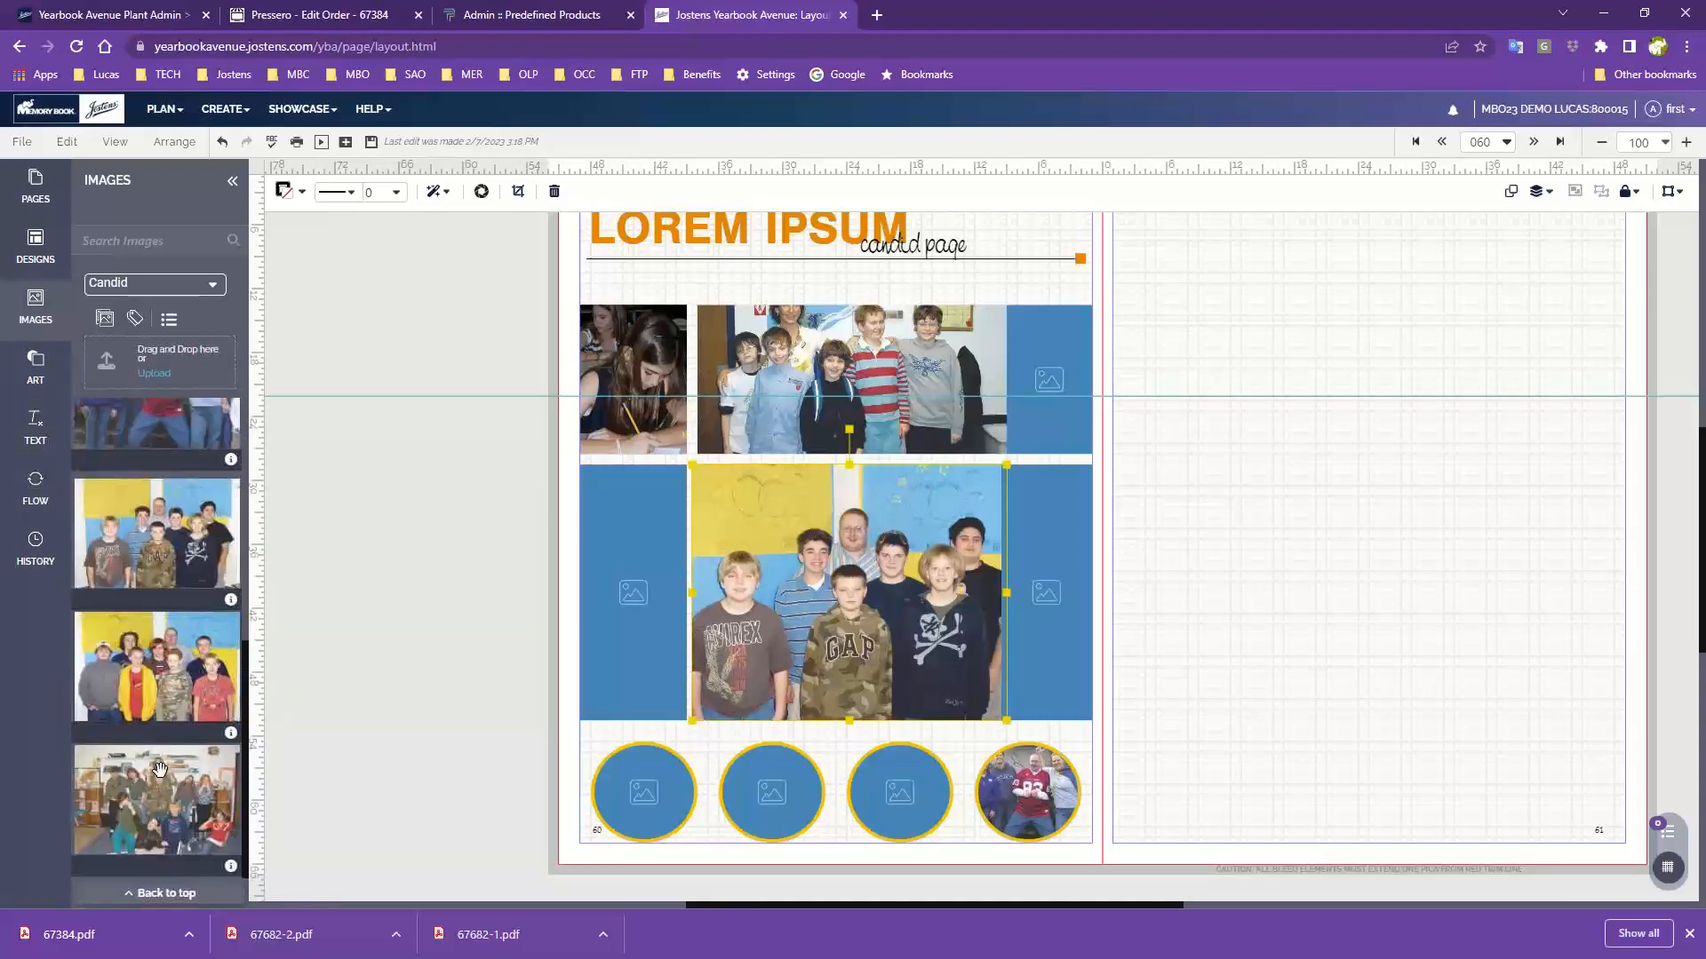
left_click(152, 283)
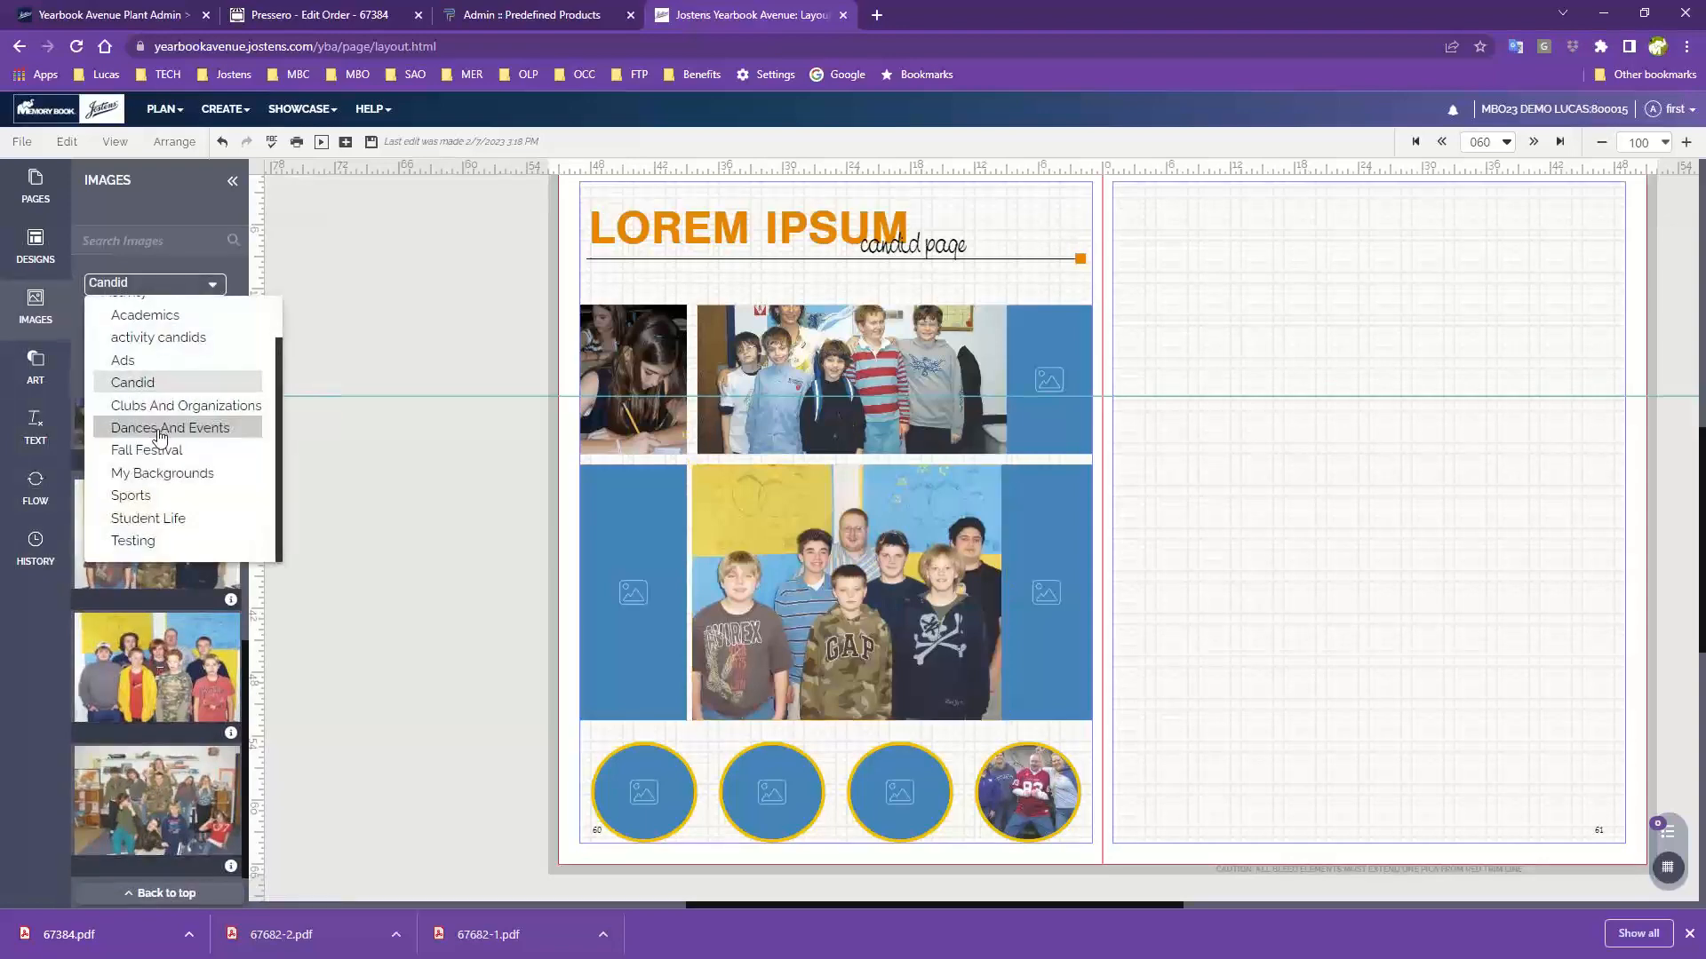
left_click(158, 338)
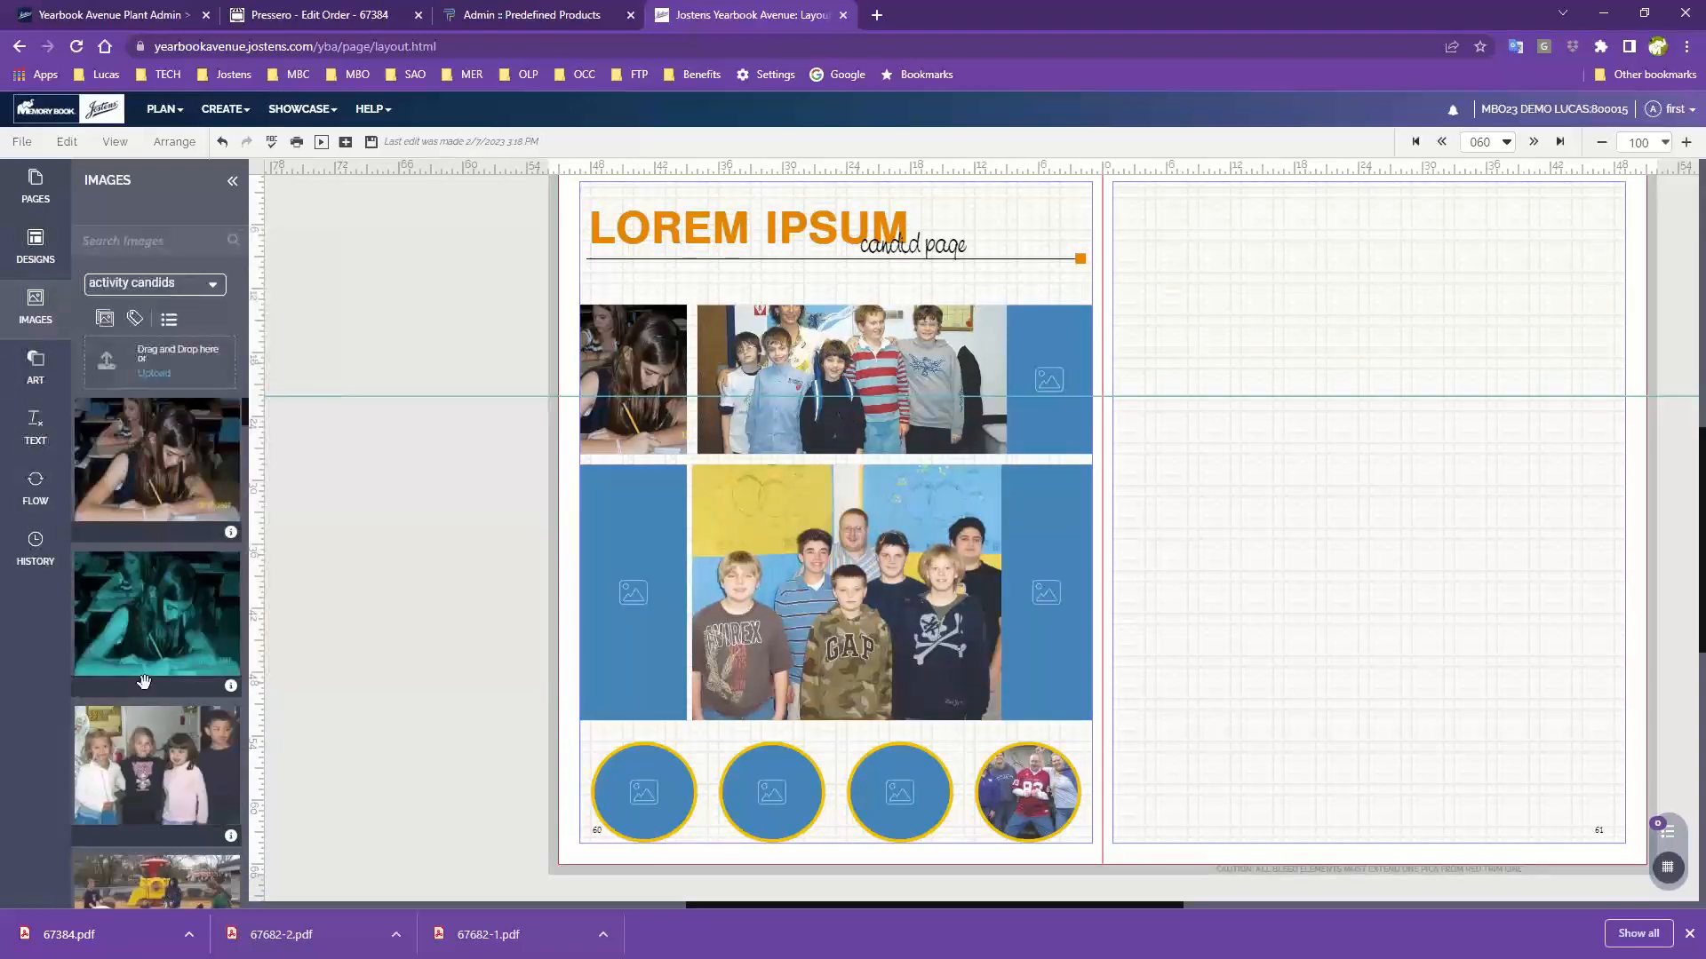
scroll(147, 719, "down", 1)
scroll(146, 720, "down", 2)
left_click_drag(141, 509, 612, 584)
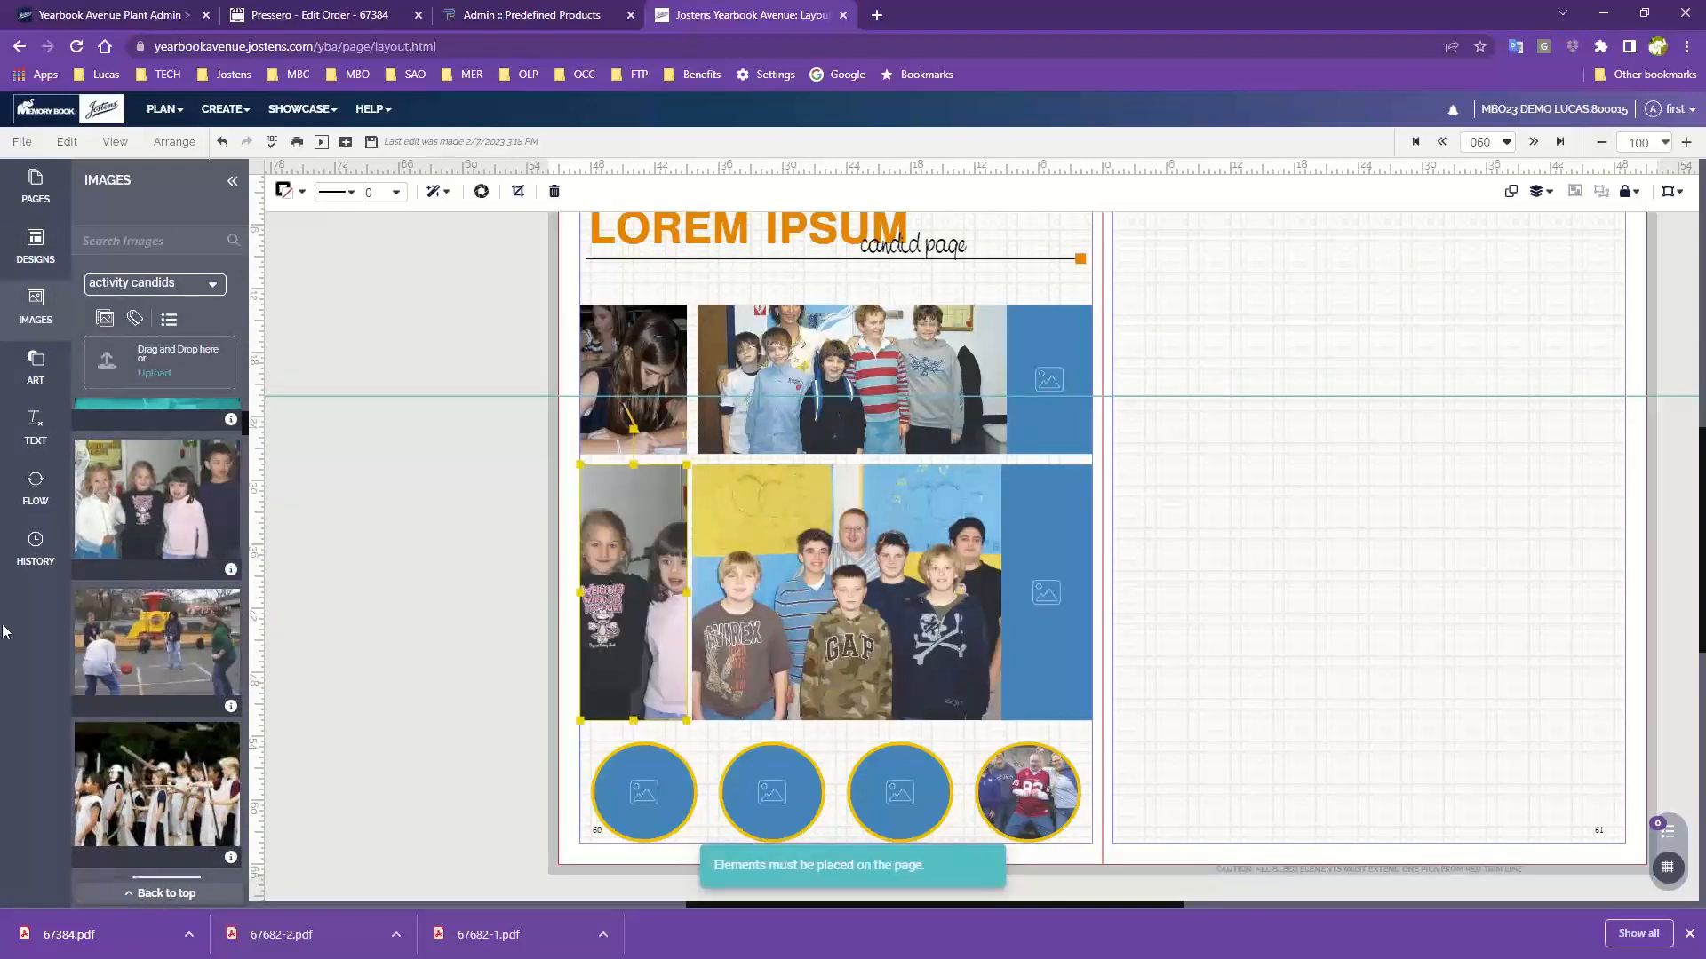
scroll(132, 804, "down", 5)
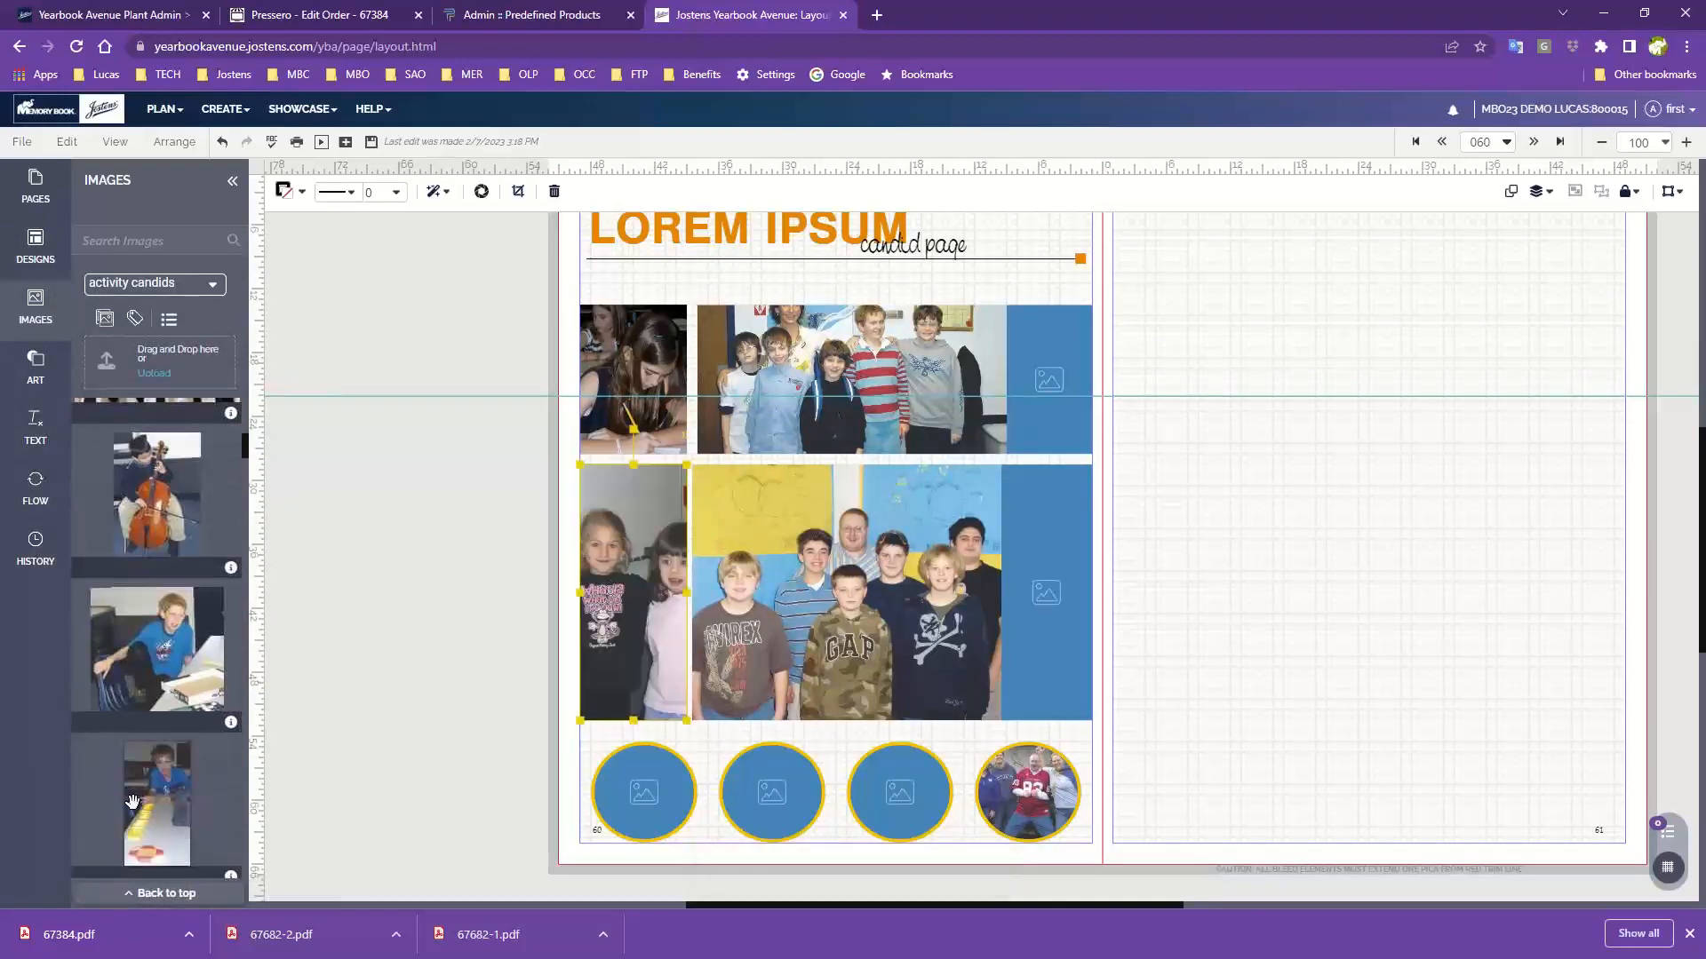
left_click_drag(149, 496, 636, 564)
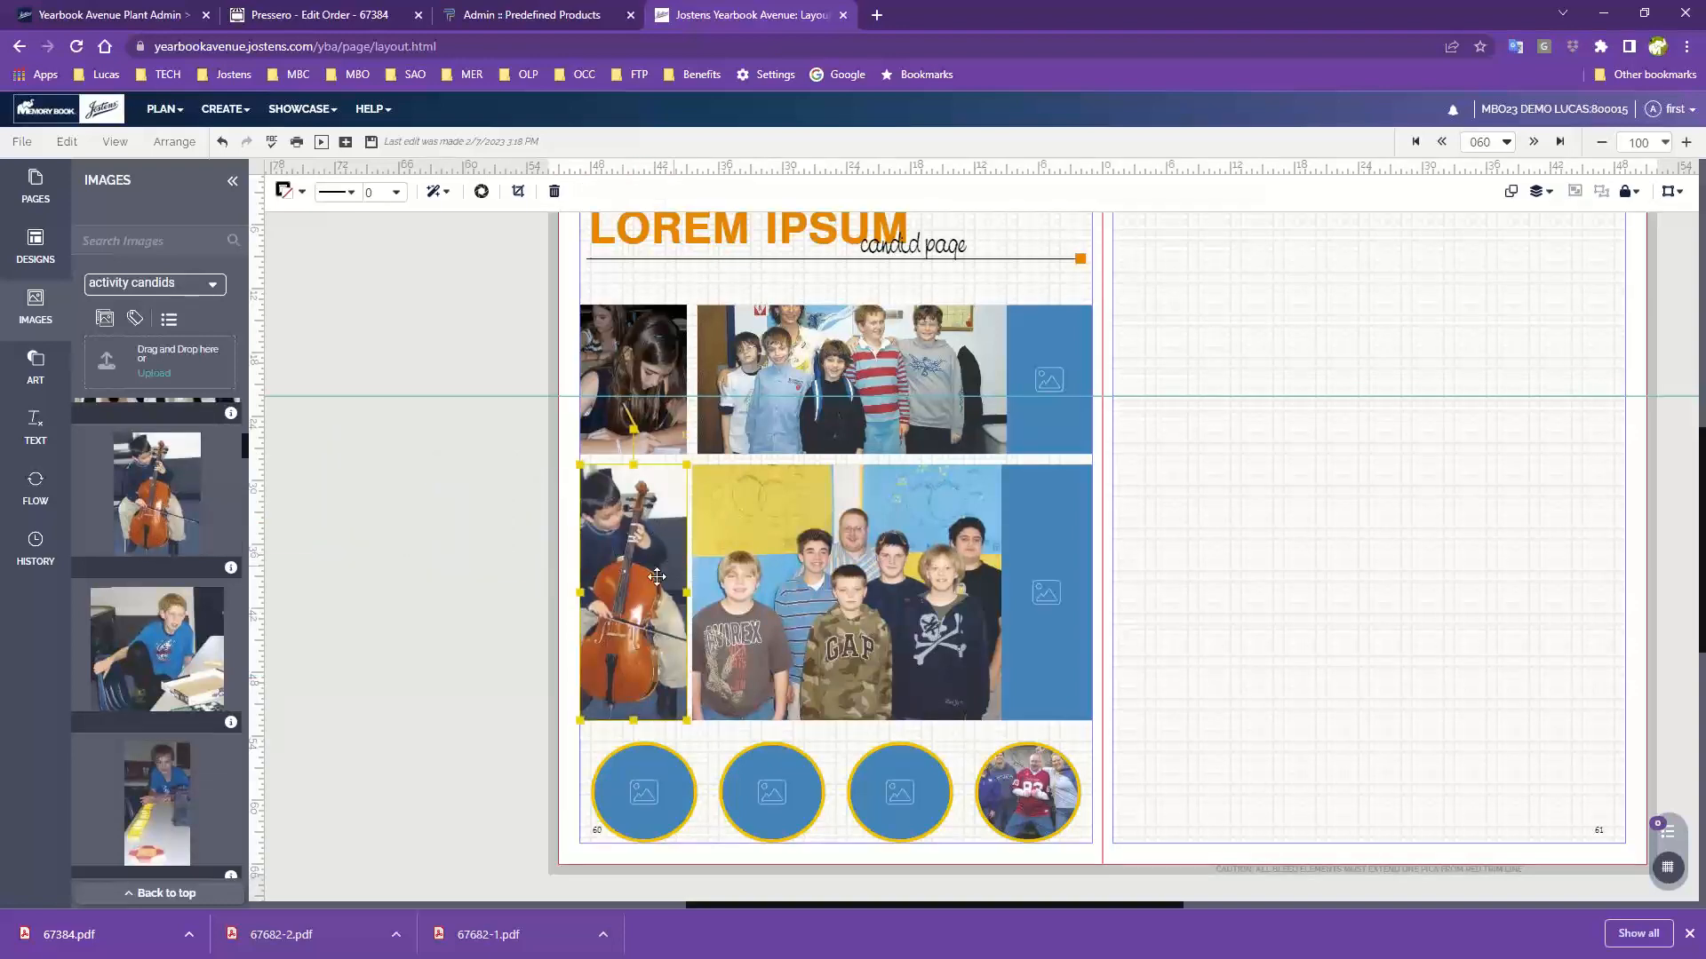
left_click_drag(158, 815, 738, 584)
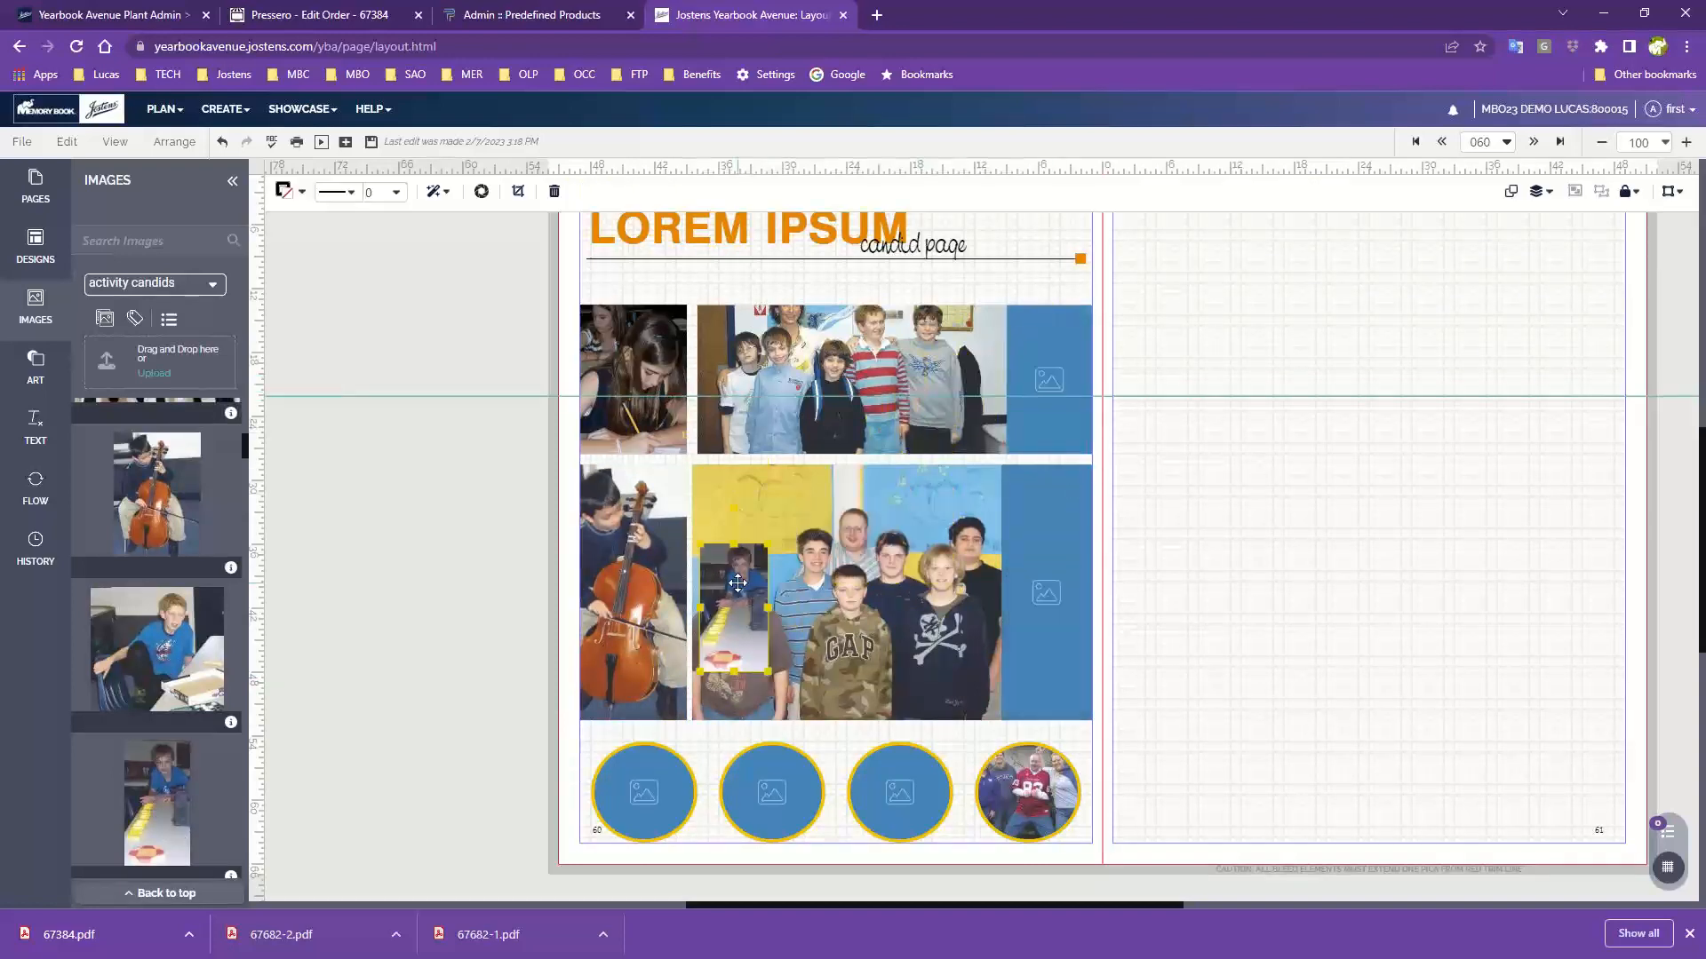
key("Delete")
key("Delete")
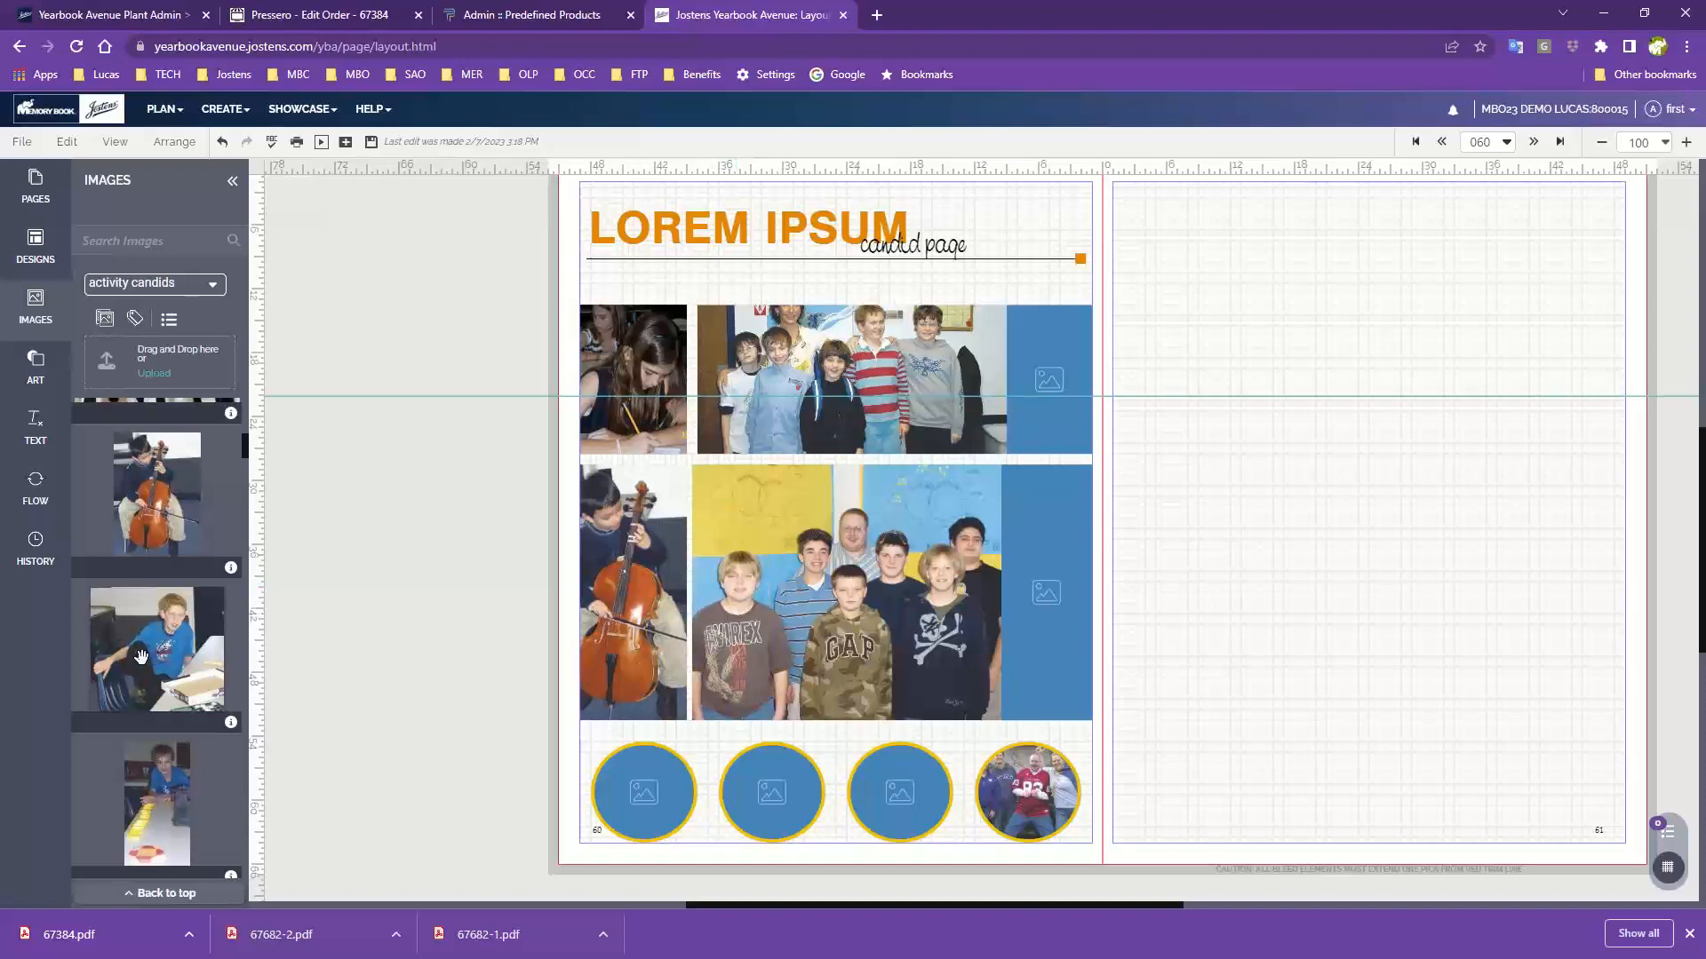
- Fill the upper-right box with the boy-at-the-table photo and the lower-right box with the photo of the smiling children and woman
left_click_drag(153, 805, 1048, 378)
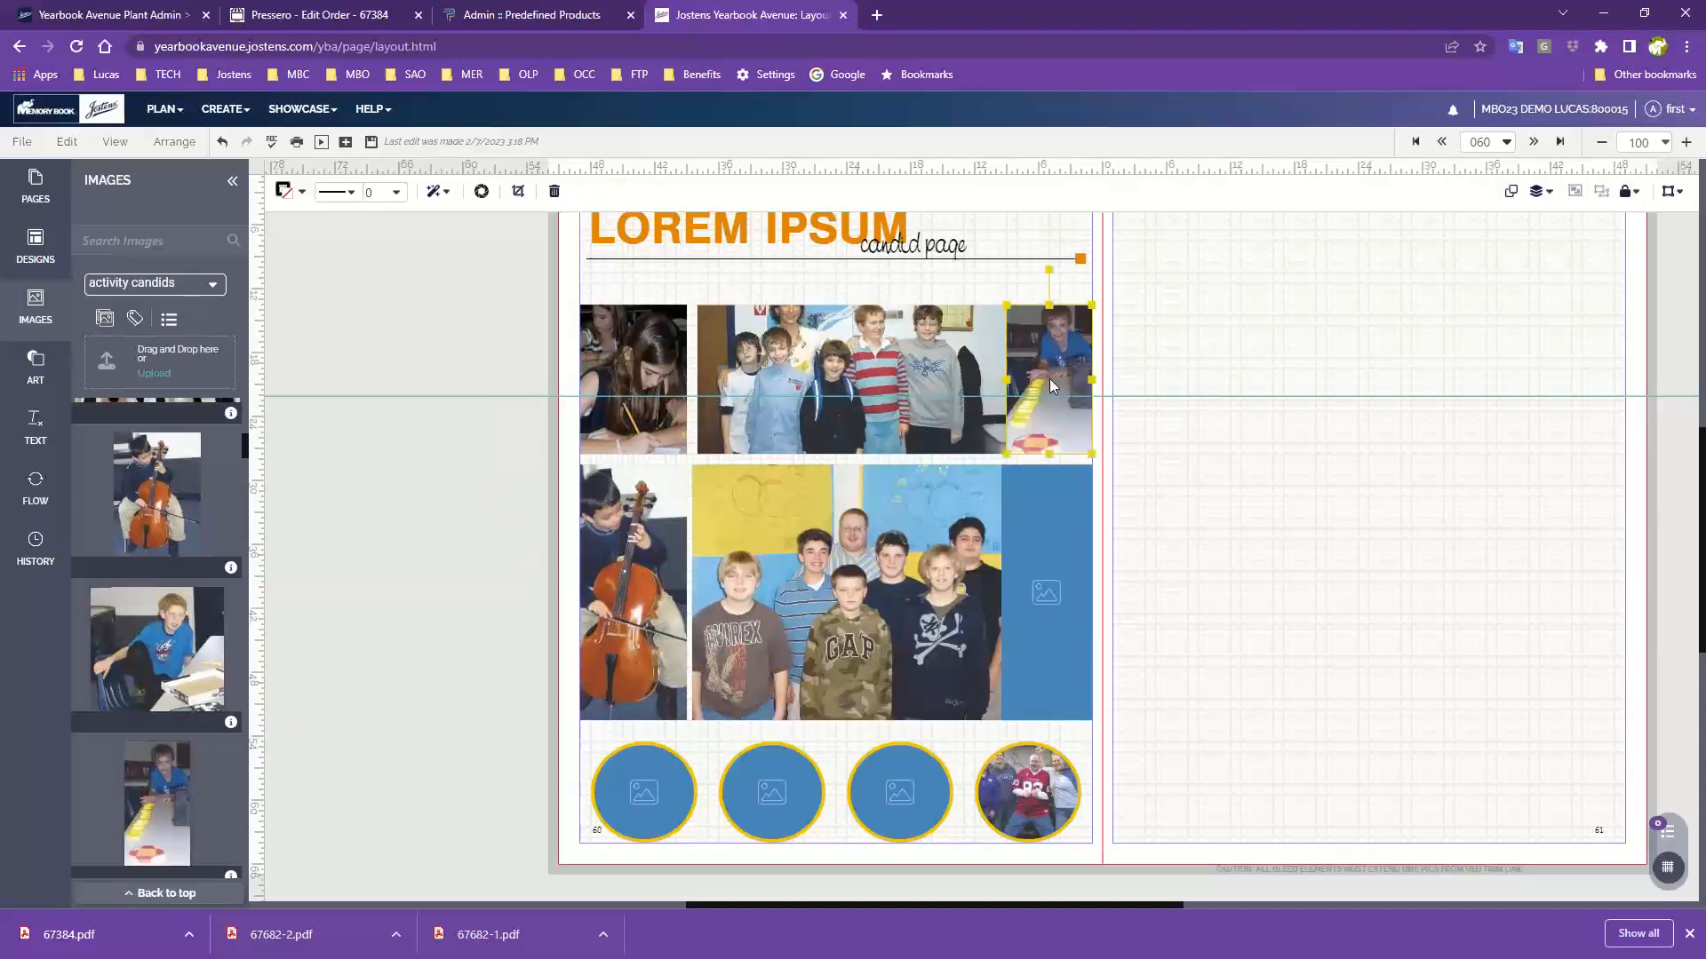
left_click(1190, 384)
mouse_move(189, 682)
left_mouse_down()
mouse_move(165, 669)
mouse_move(510, 628)
mouse_move(1045, 613)
mouse_move(173, 659)
left_mouse_up()
scroll(164, 654, "down", 5)
left_click_drag(160, 537, 1038, 597)
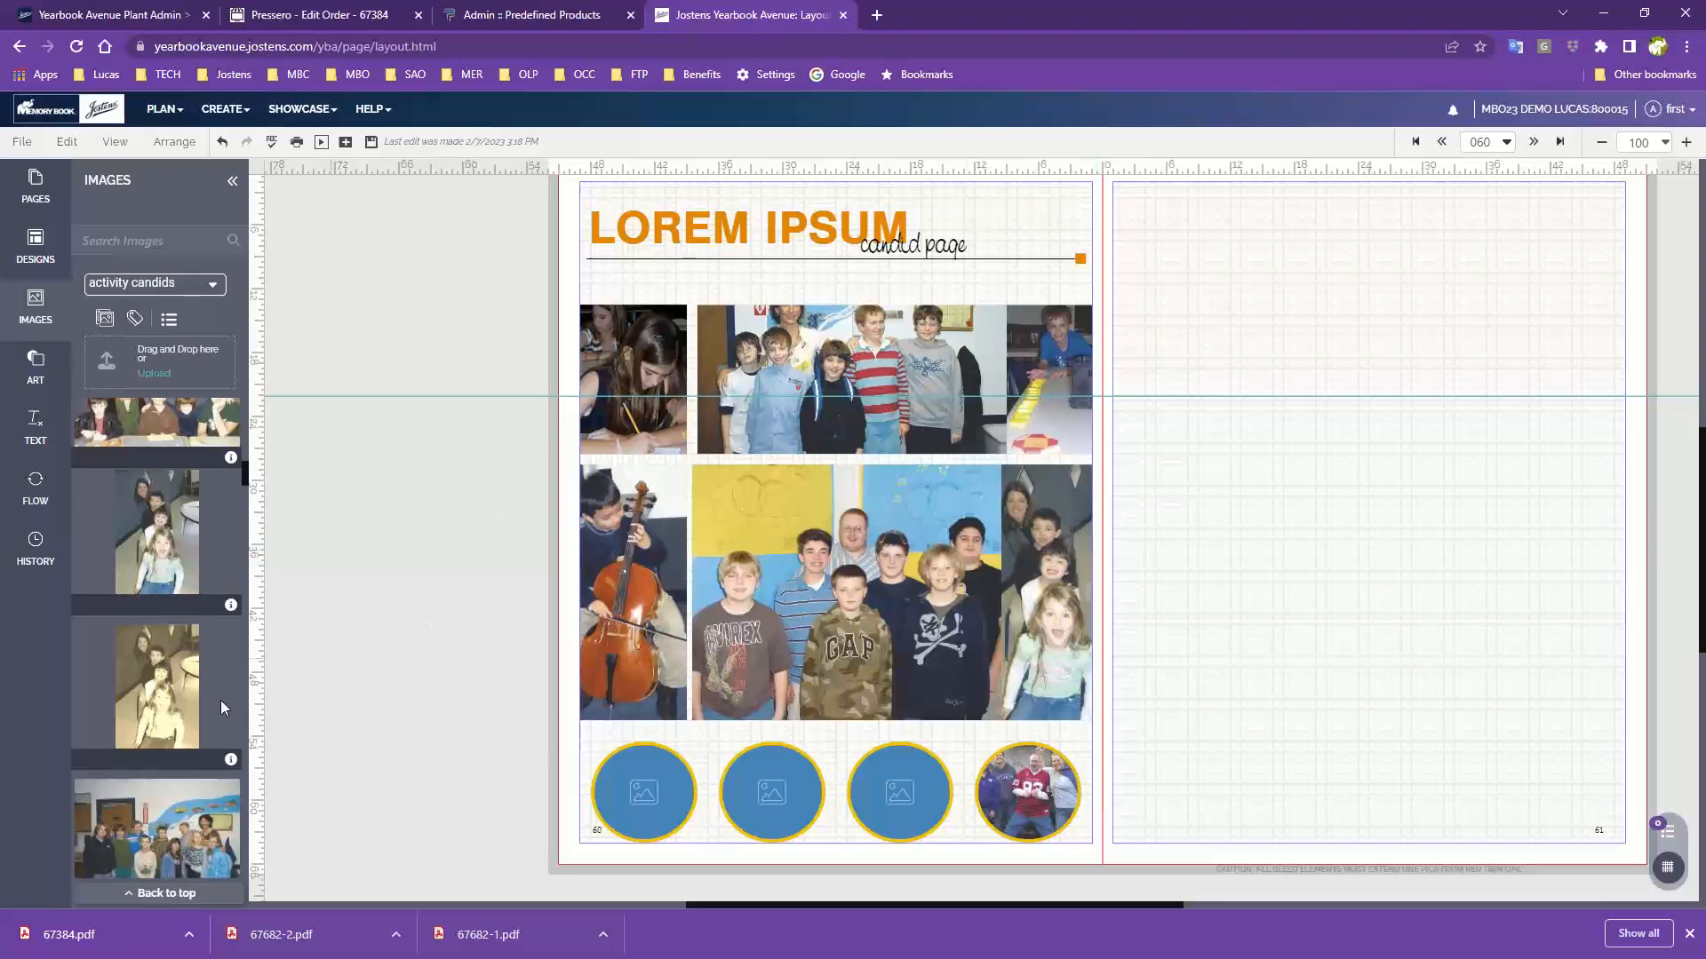
- Place the large group photo from activity candids loose over the big center picture and enlarge it as far as print quality allows
scroll(179, 678, "up", 5)
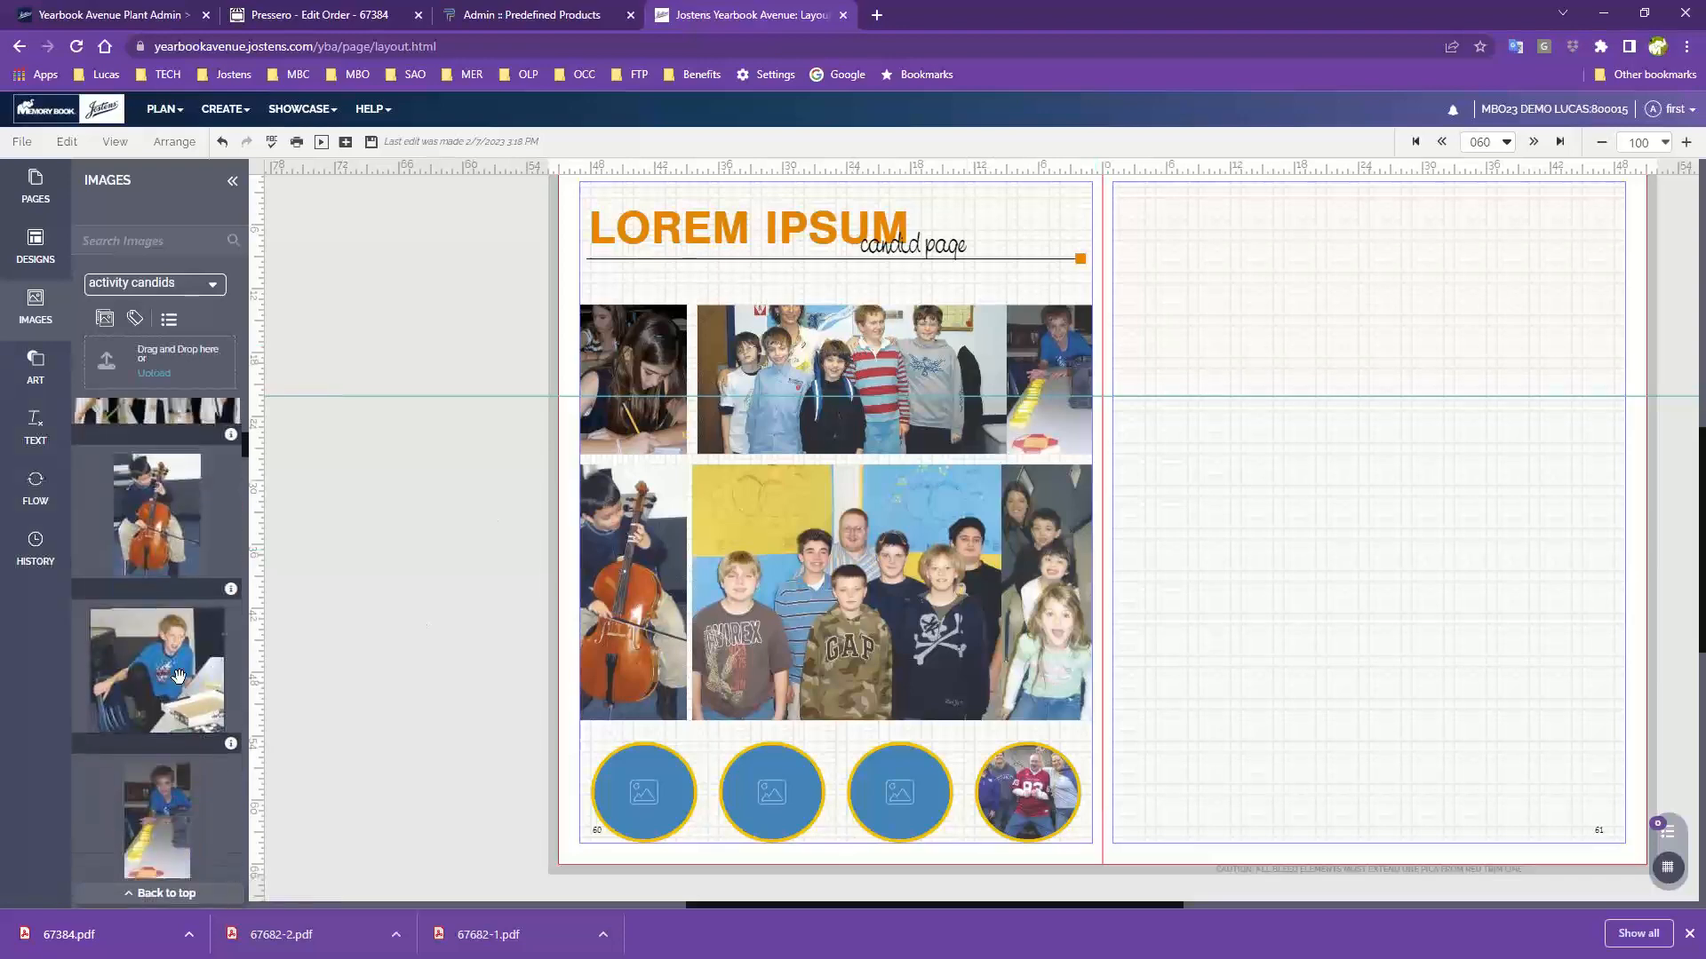
scroll(178, 677, "down", 8)
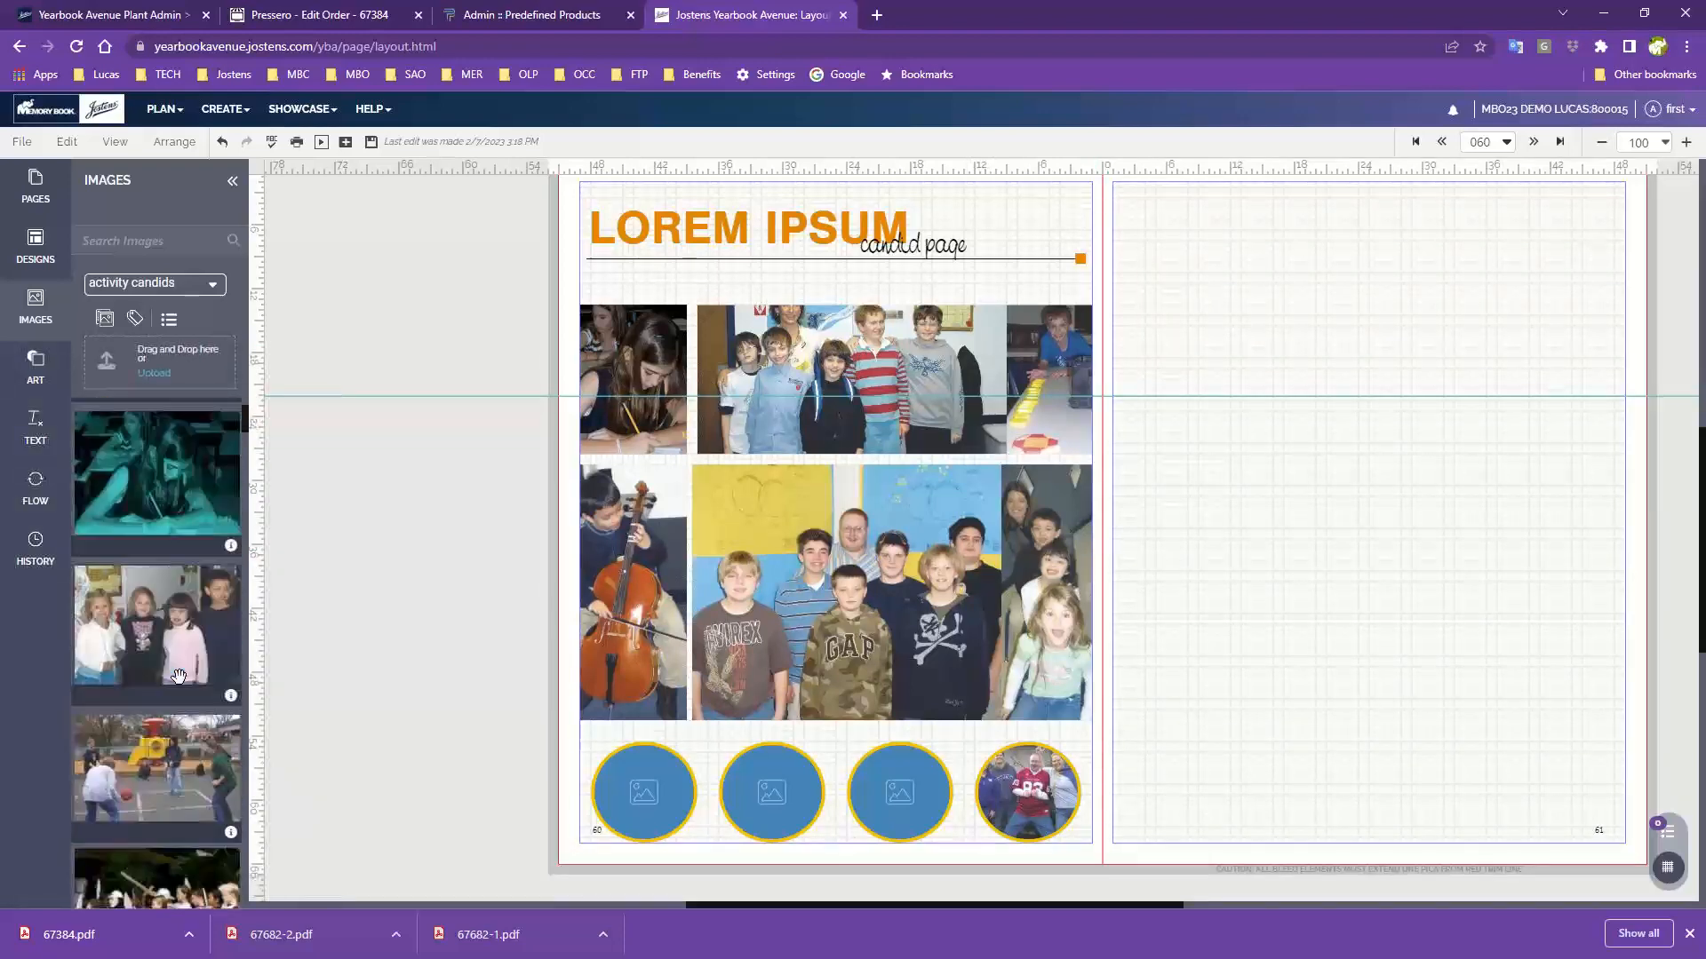
scroll(180, 679, "down", 5)
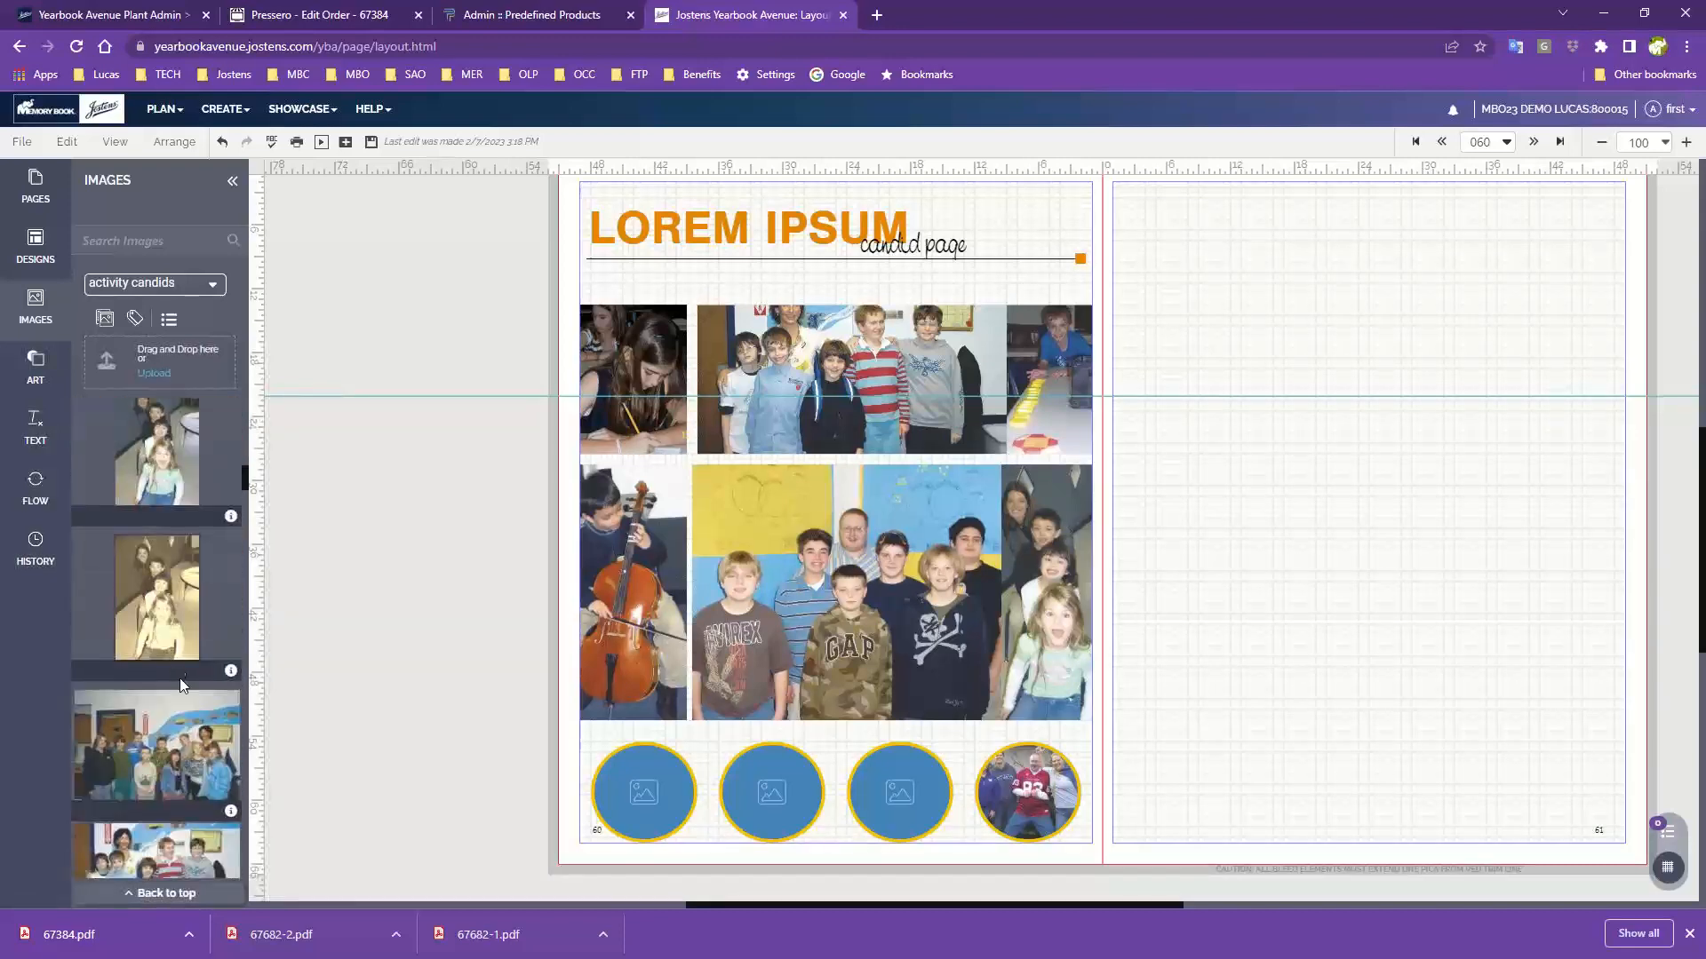
left_click_drag(162, 613, 126, 625)
left_click_drag(159, 466, 879, 547)
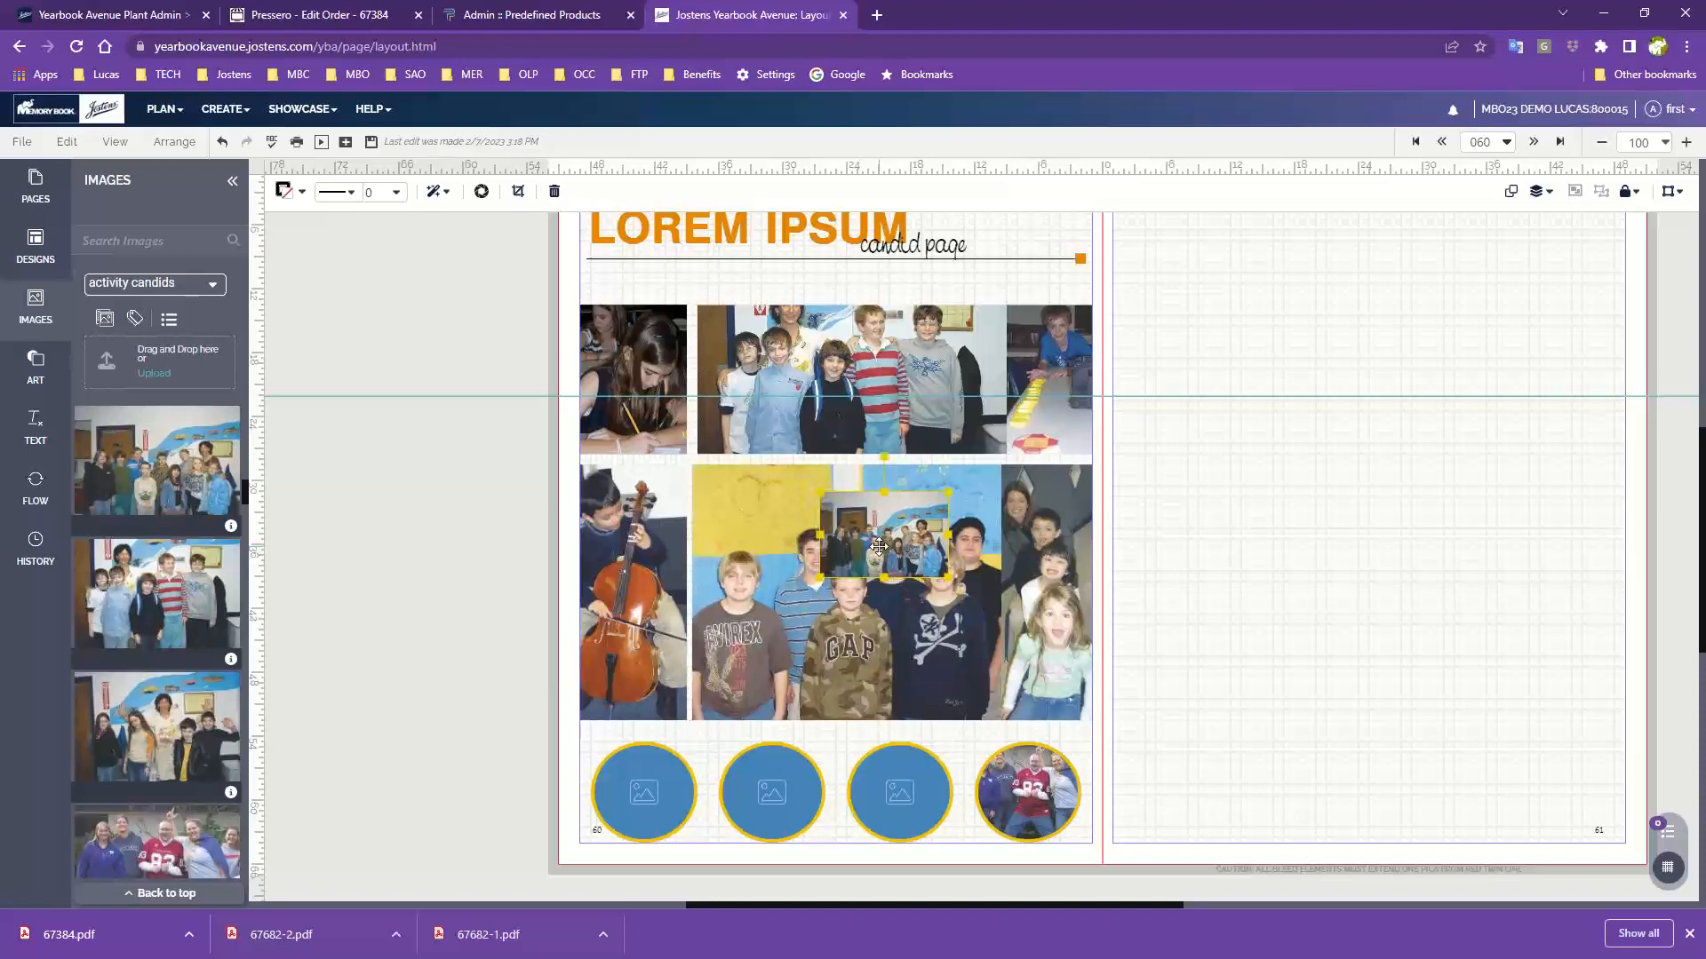
left_click_drag(897, 531, 827, 566)
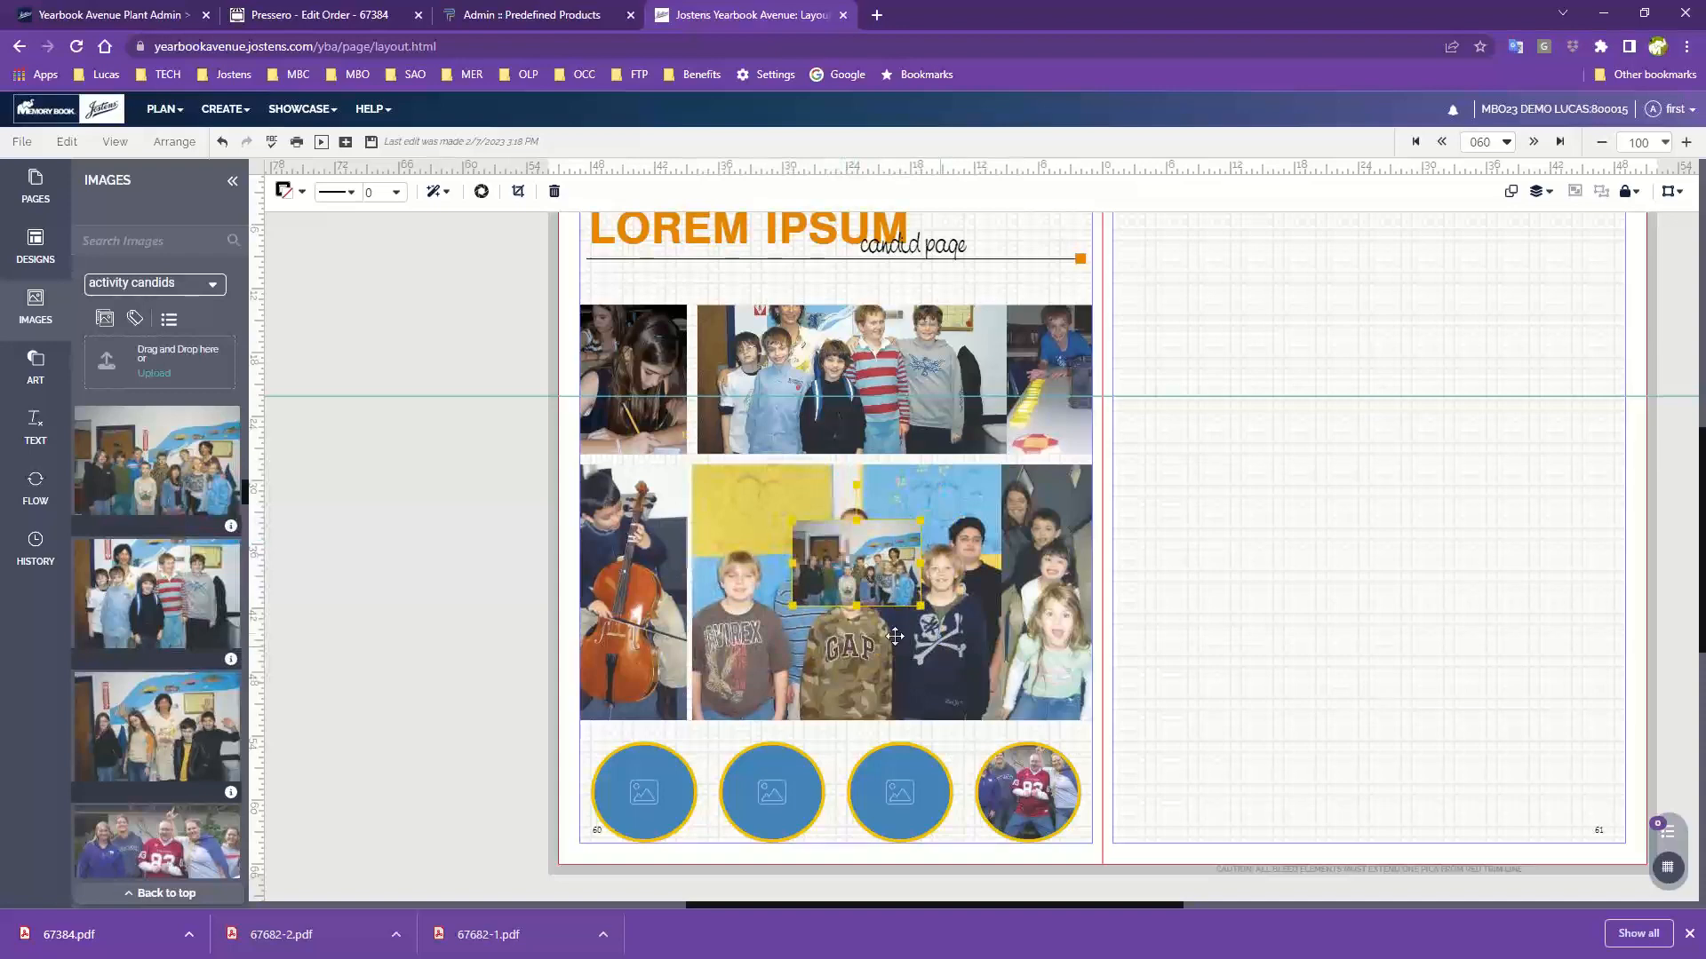
left_click_drag(924, 608, 930, 614)
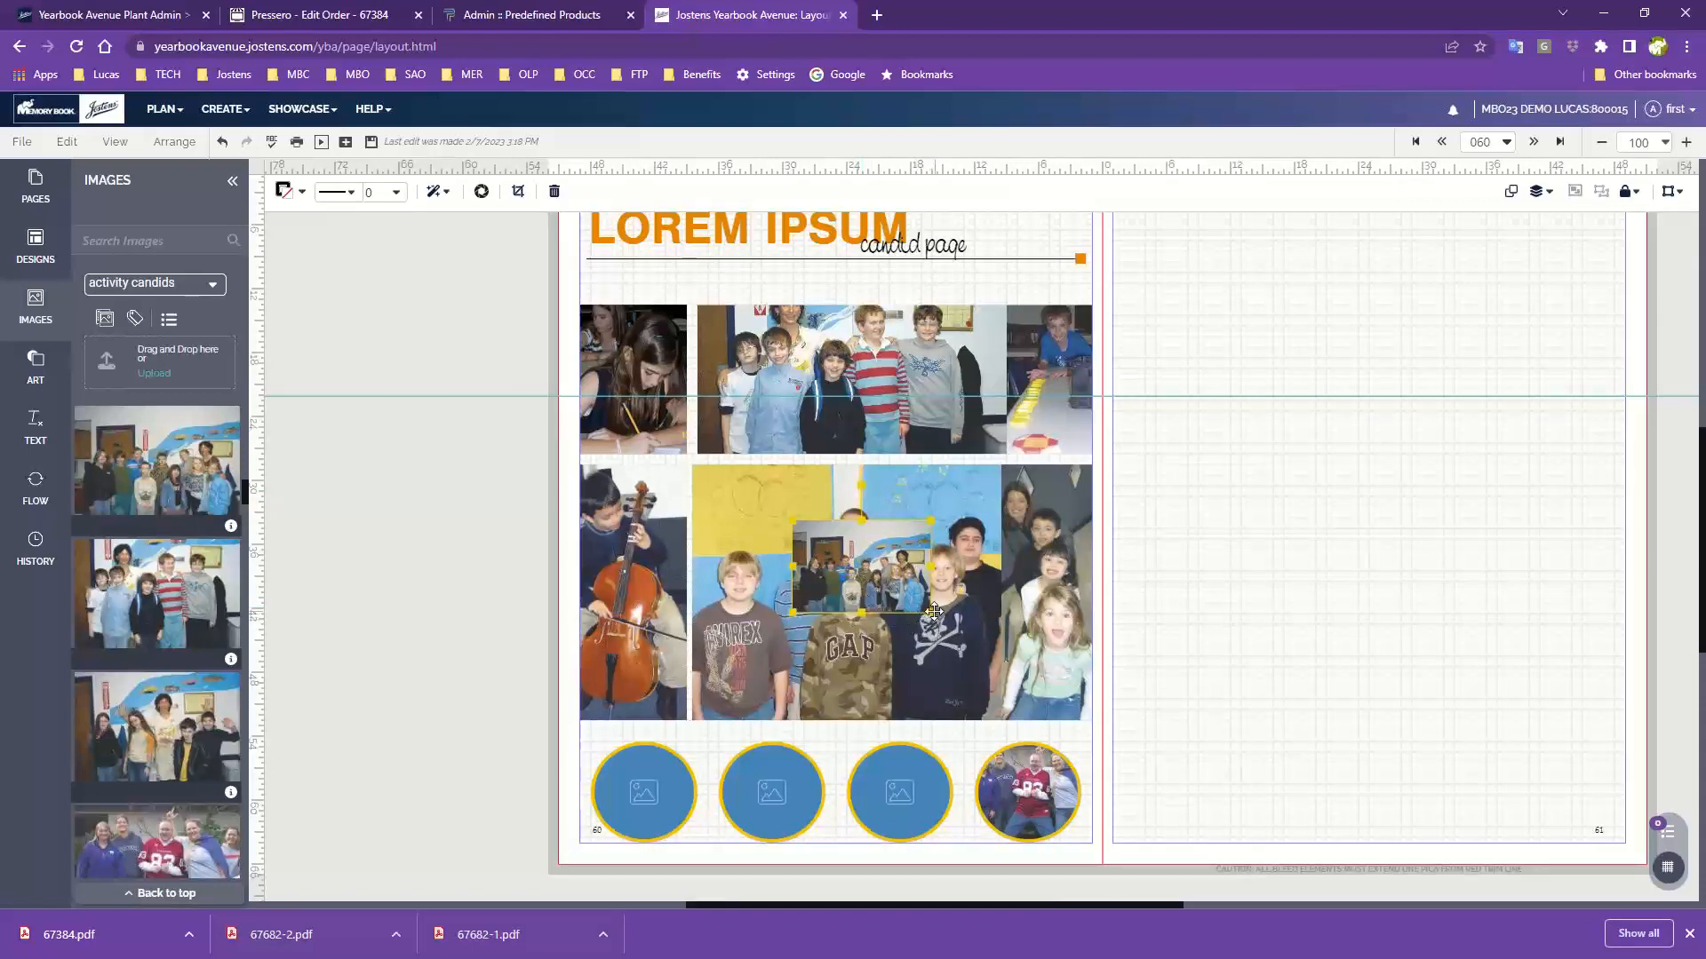
left_click_drag(931, 613, 973, 657)
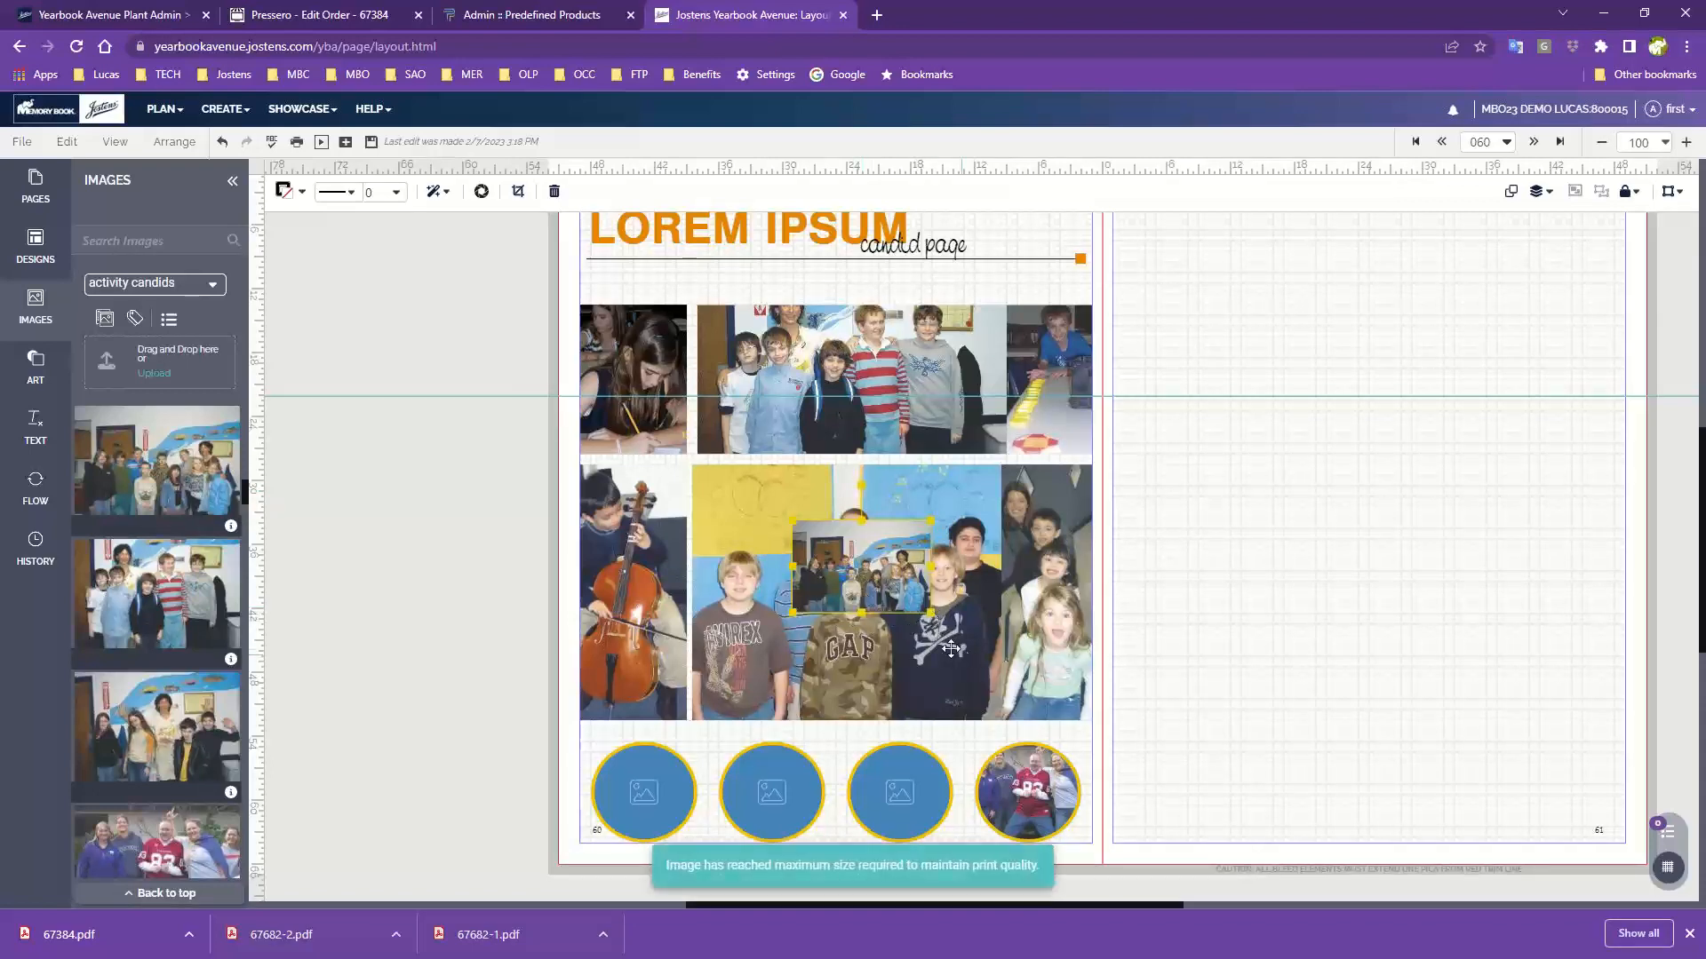
- Move the loose group photo onto the lower part of the empty right page and try to enlarge it further
left_click_drag(870, 579, 1279, 571)
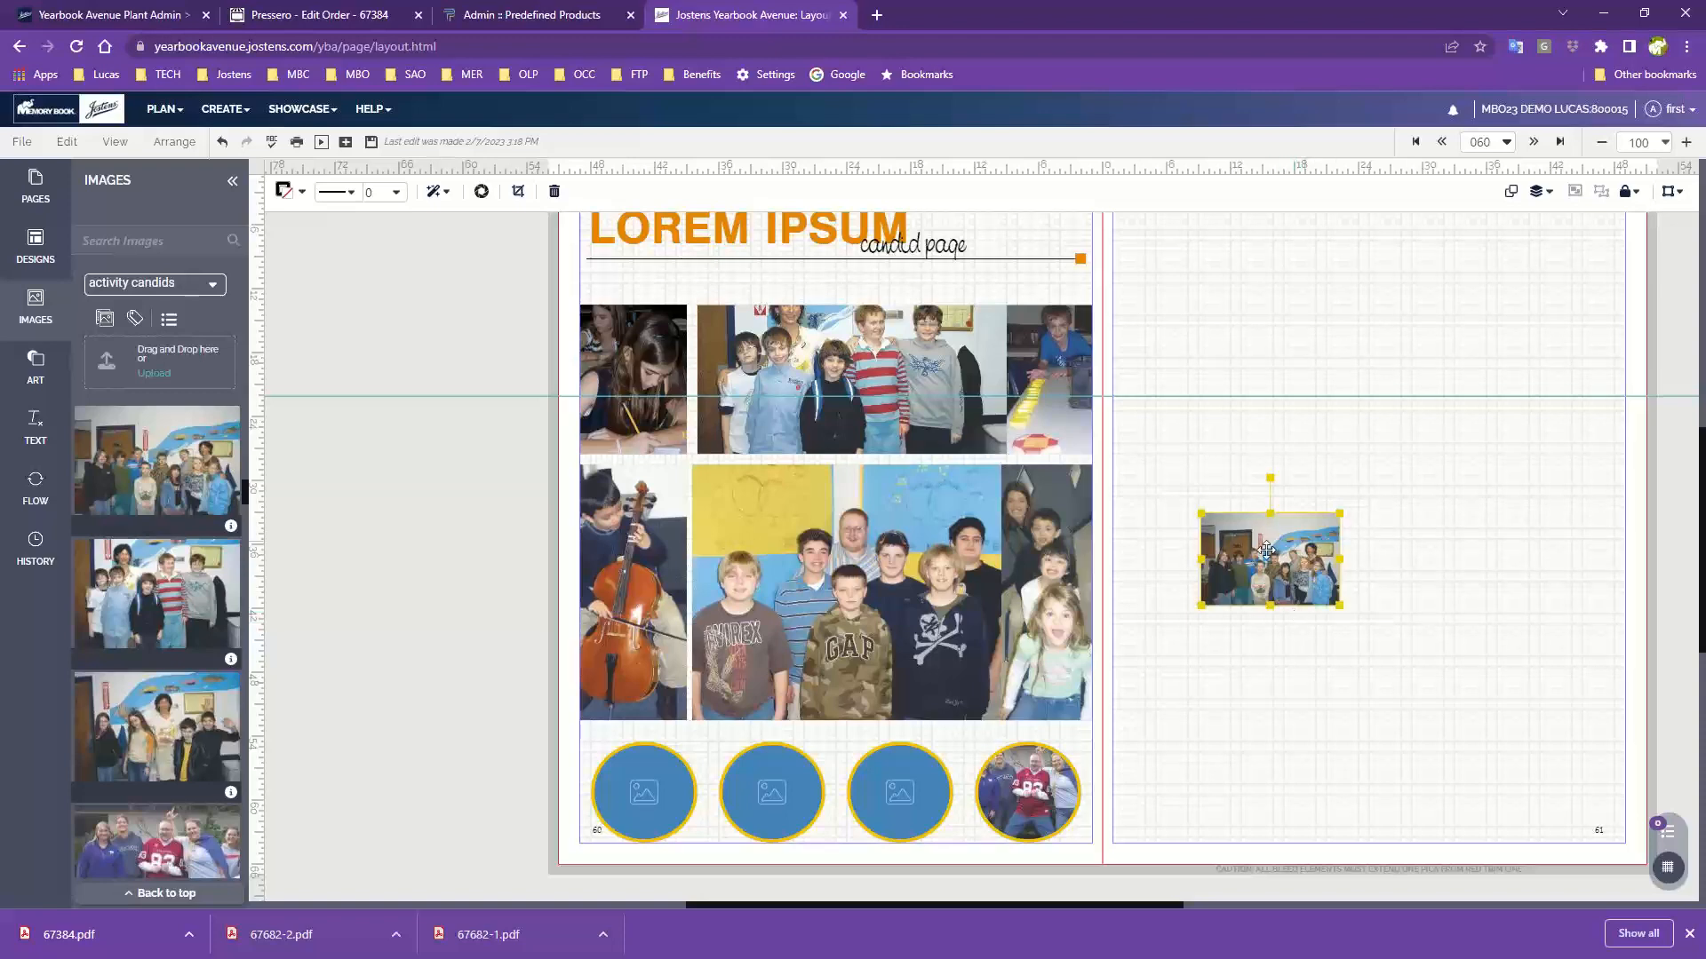
left_click_drag(1280, 566, 1324, 733)
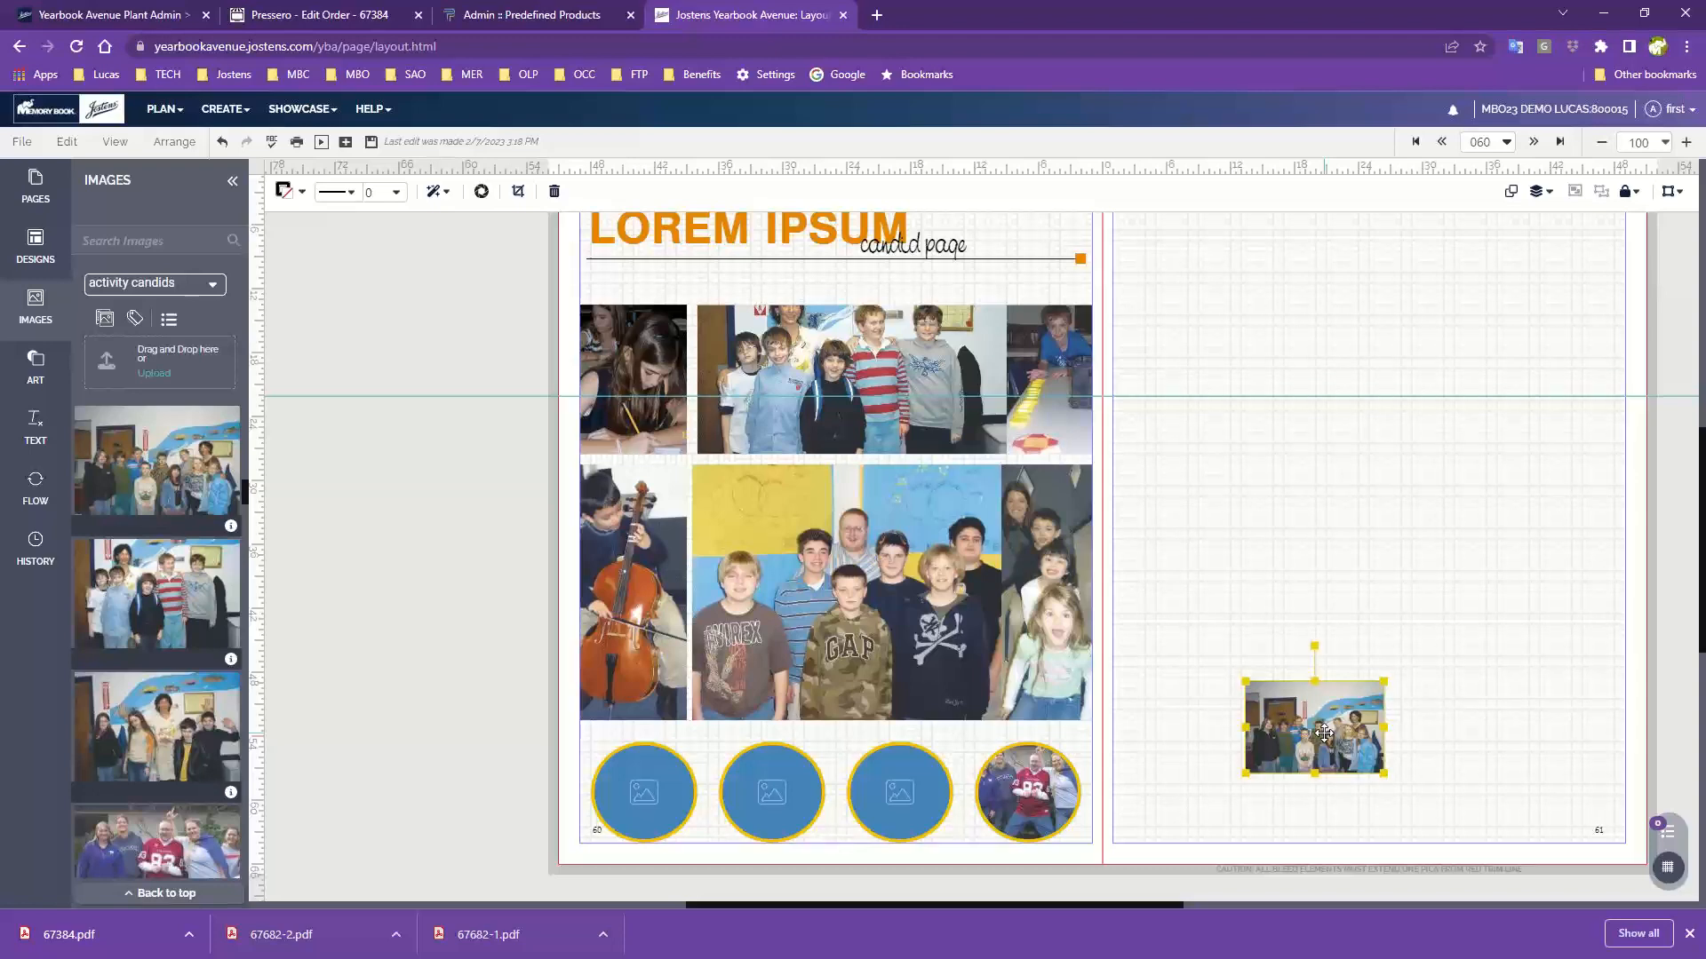
left_click(1388, 778)
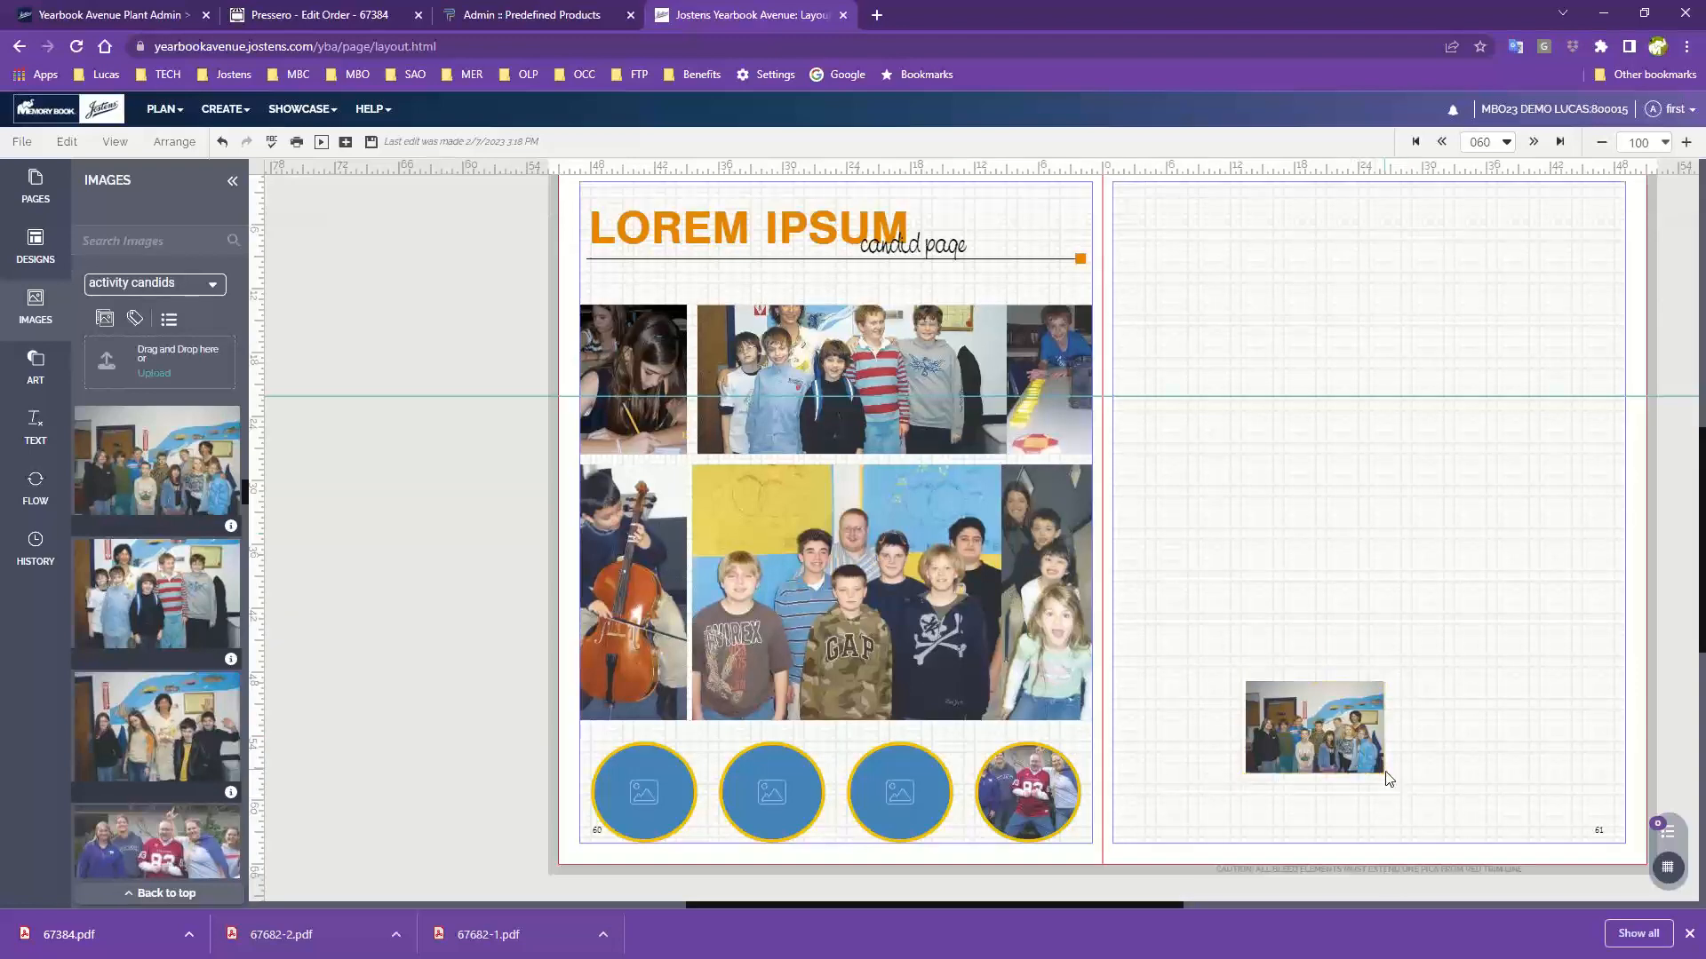
left_click(1381, 771)
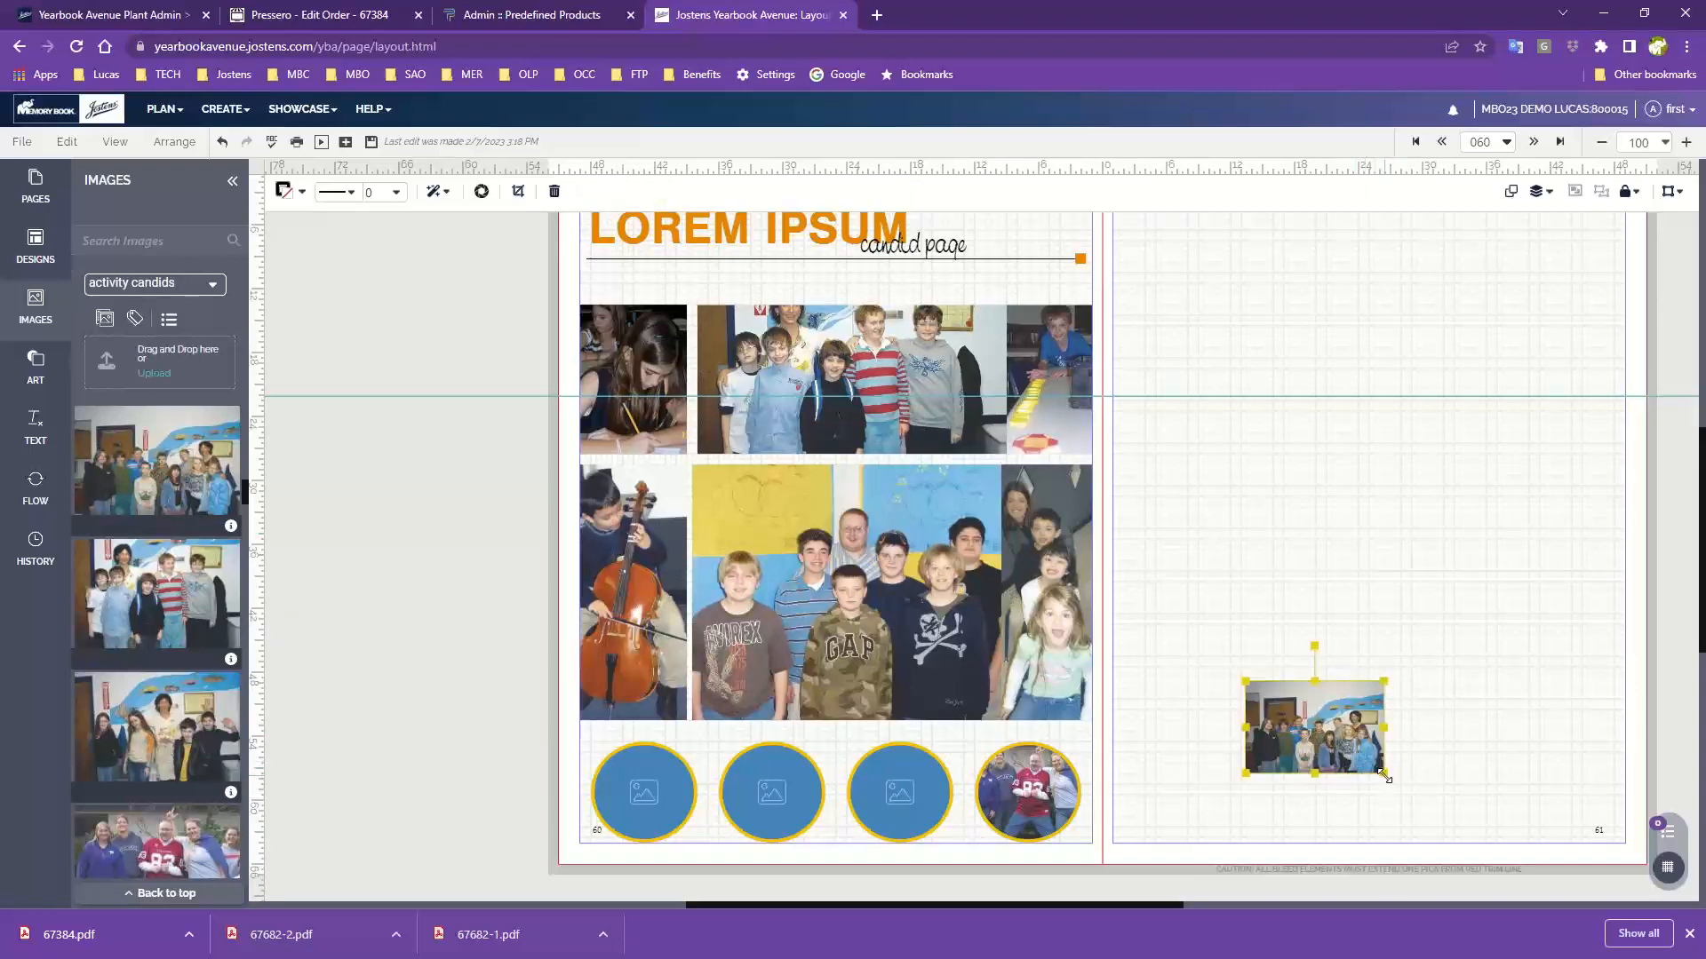
left_click_drag(1383, 775, 1431, 811)
- Try enlarging the loose group photo once more and position it against the right page's inner margin, around mid-height
left_click_drag(1319, 741, 1211, 783)
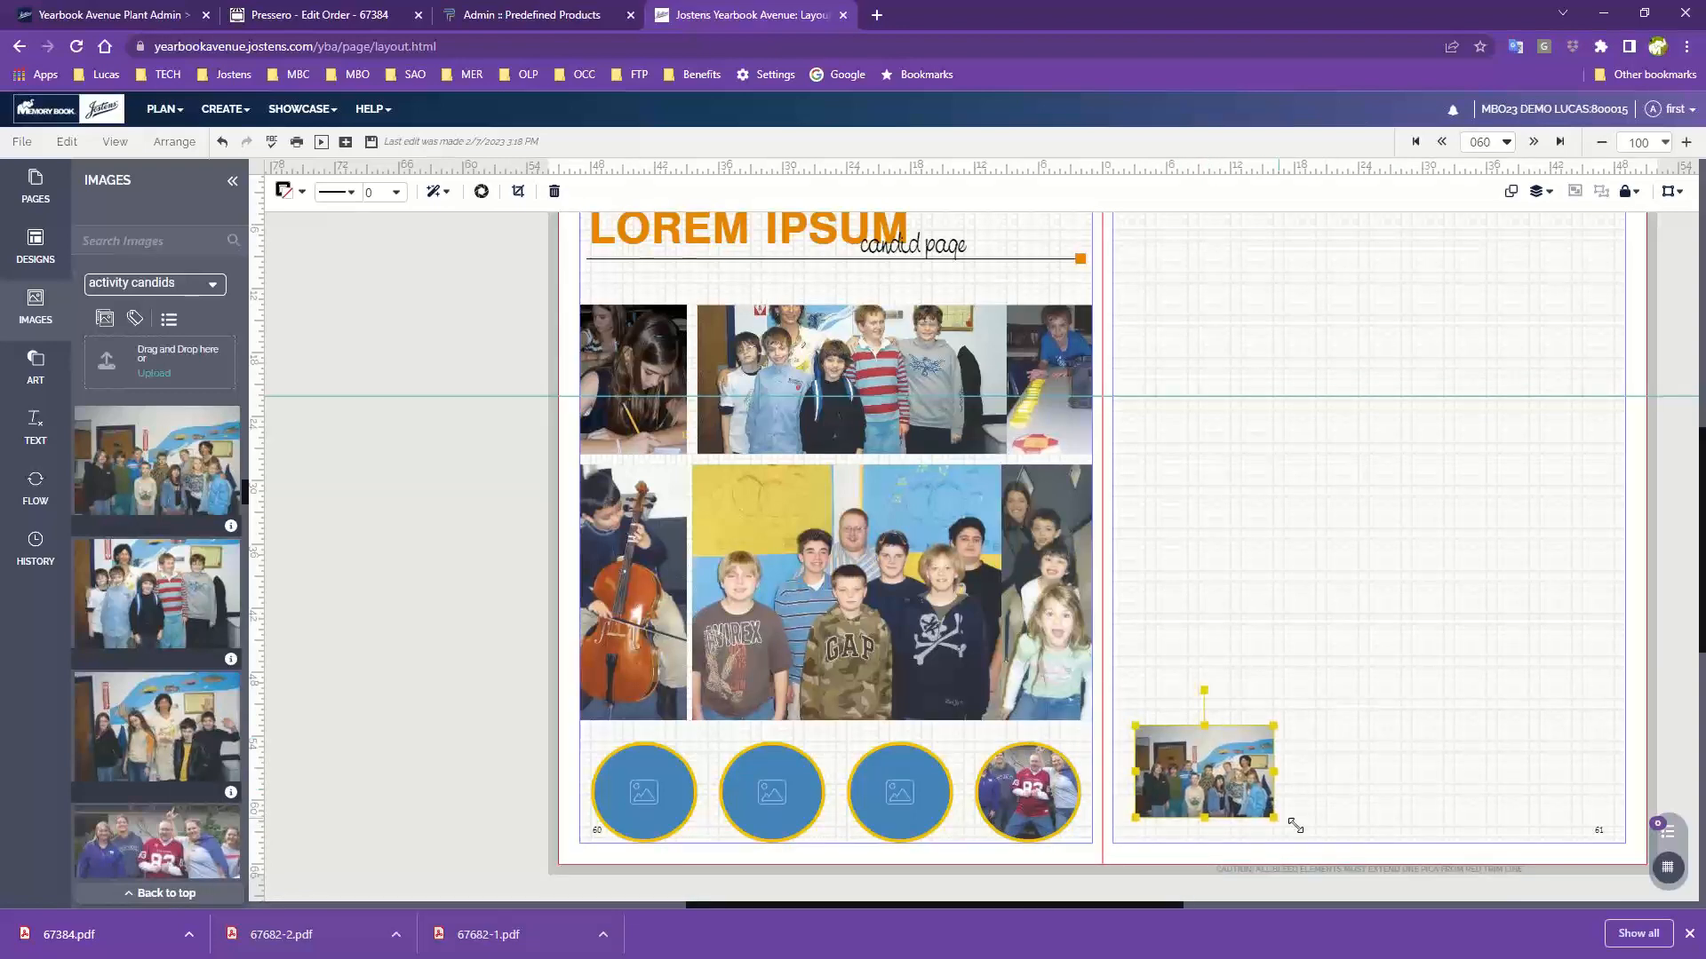
left_click_drag(1295, 825, 1297, 827)
left_click_drag(1226, 772, 1200, 575)
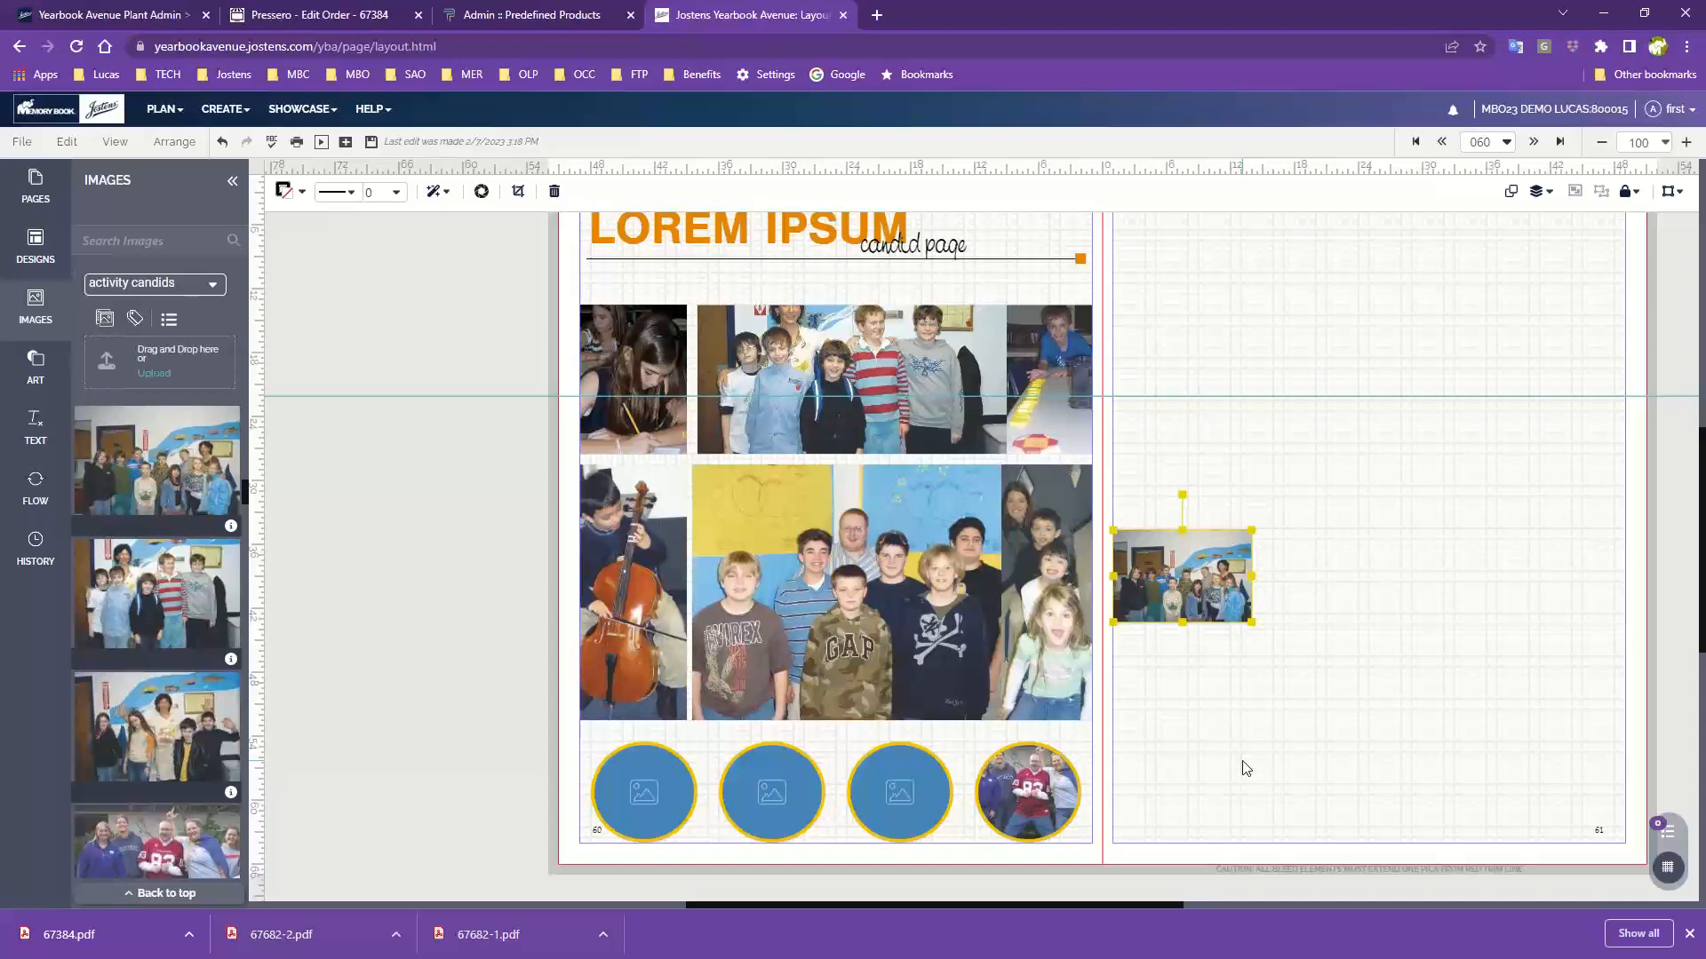
- Fill the three empty circles, in order, with the photos of two women, the woman writing at a table, and the child in a white shirt
scroll(147, 751, "down", 5)
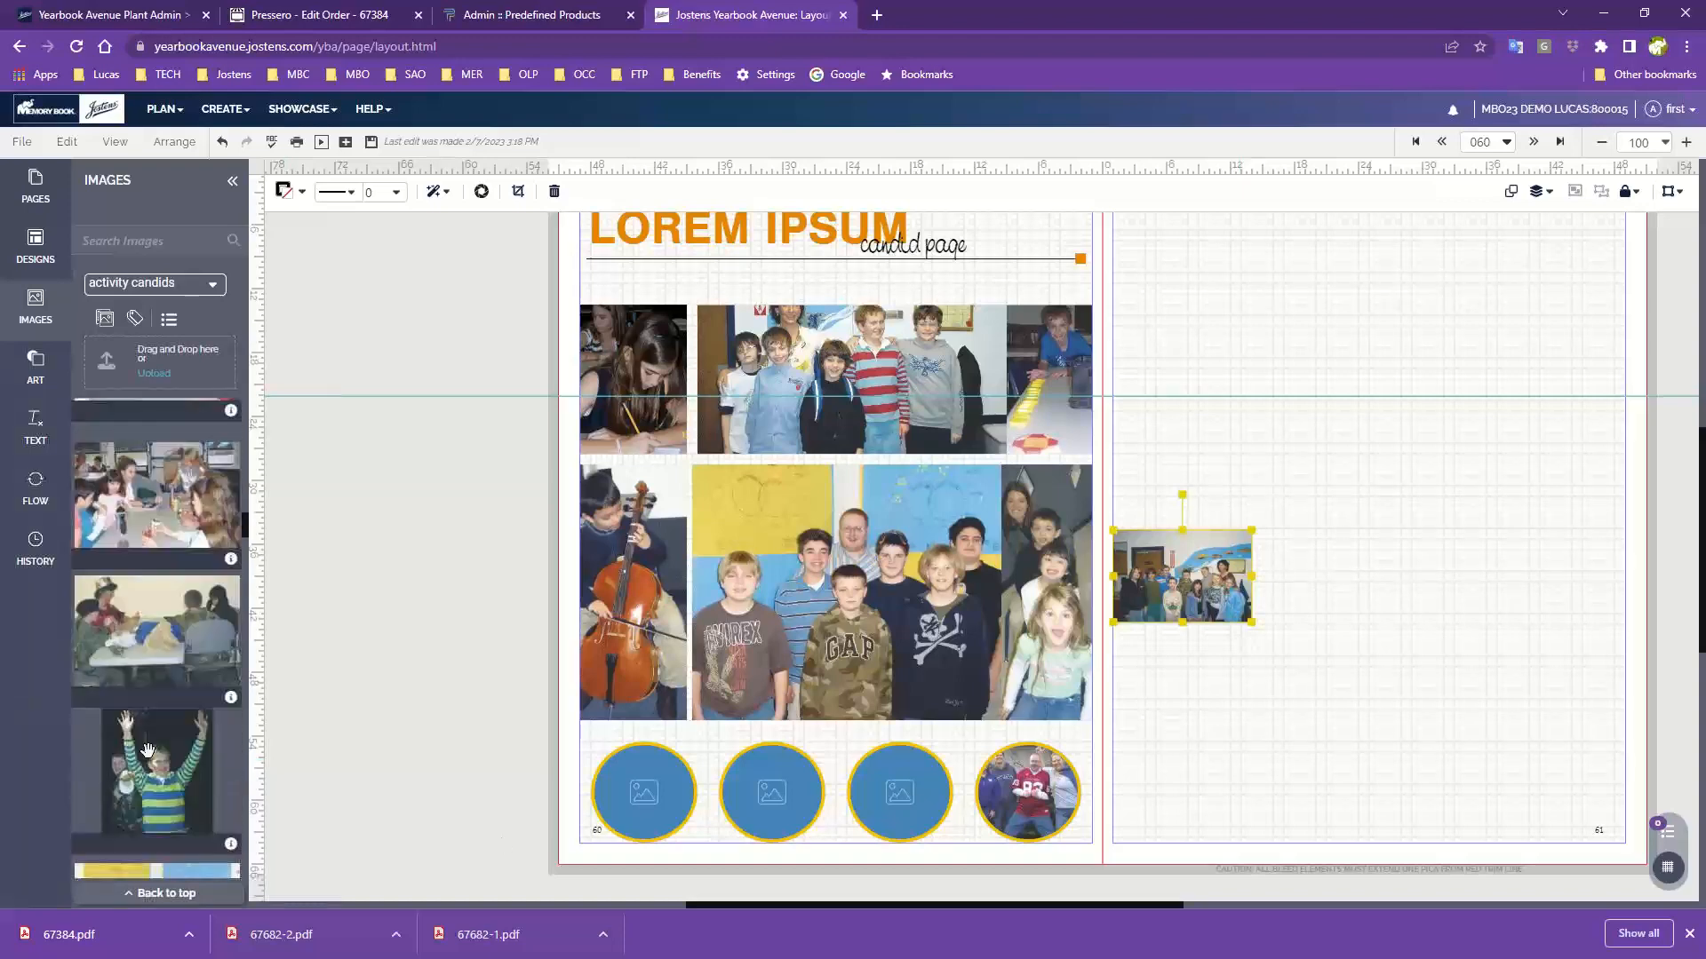
scroll(157, 752, "down", 3)
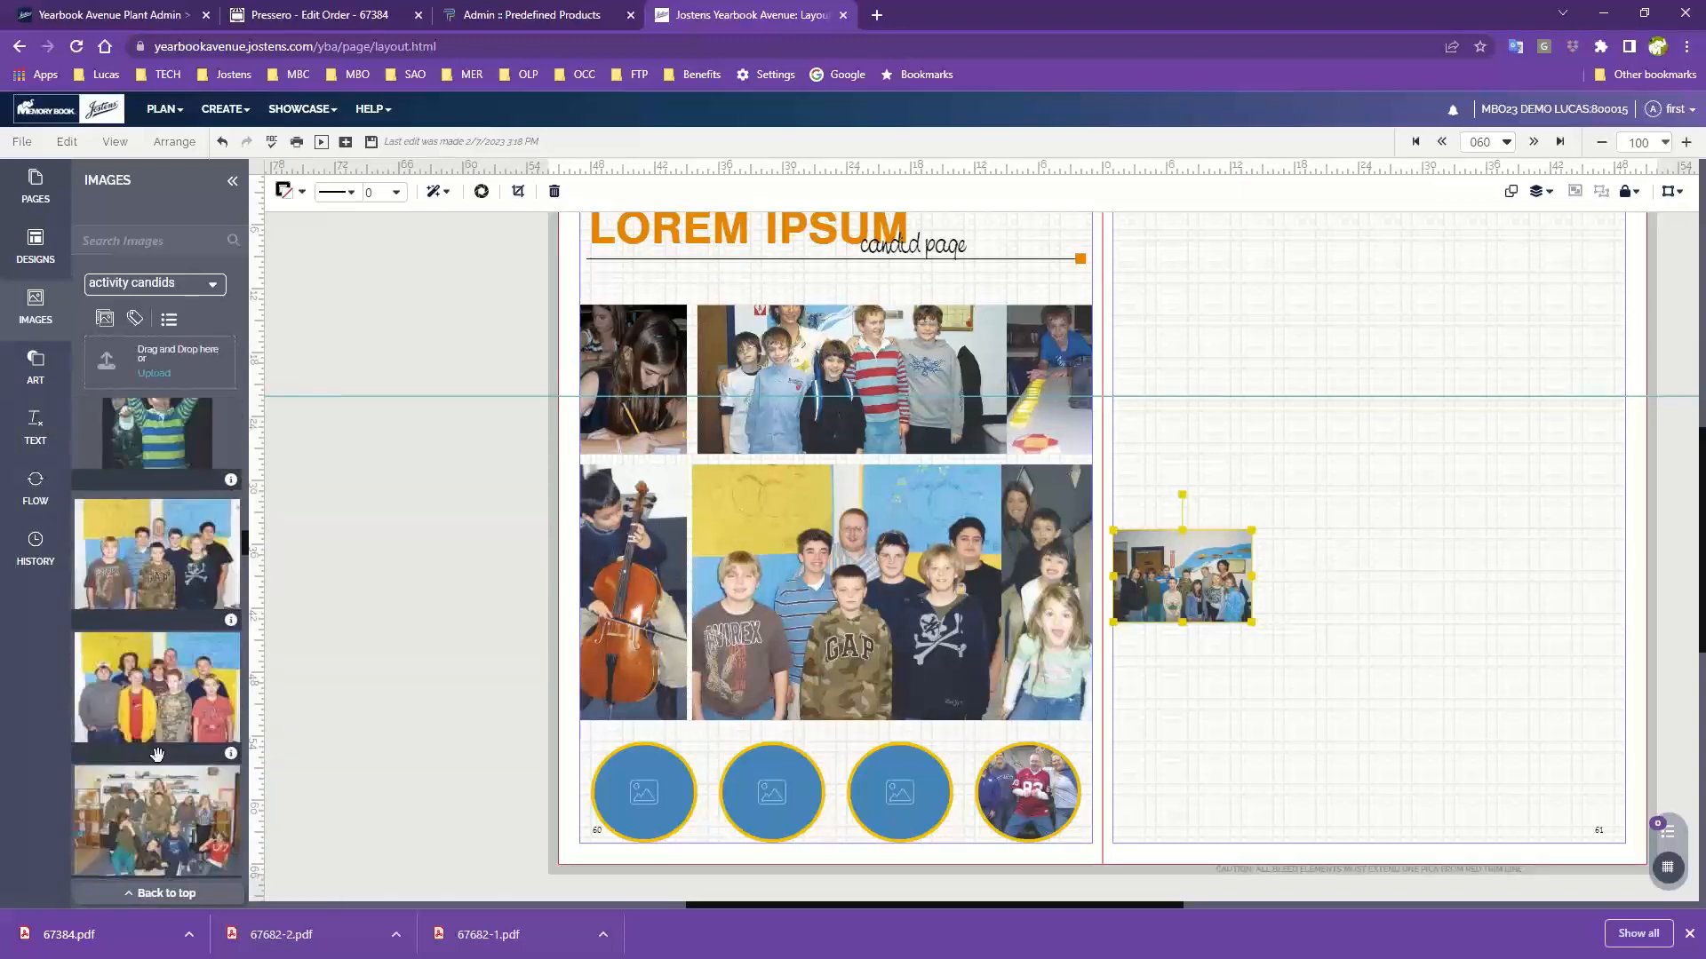
scroll(169, 737, "down", 4)
scroll(178, 755, "down", 5)
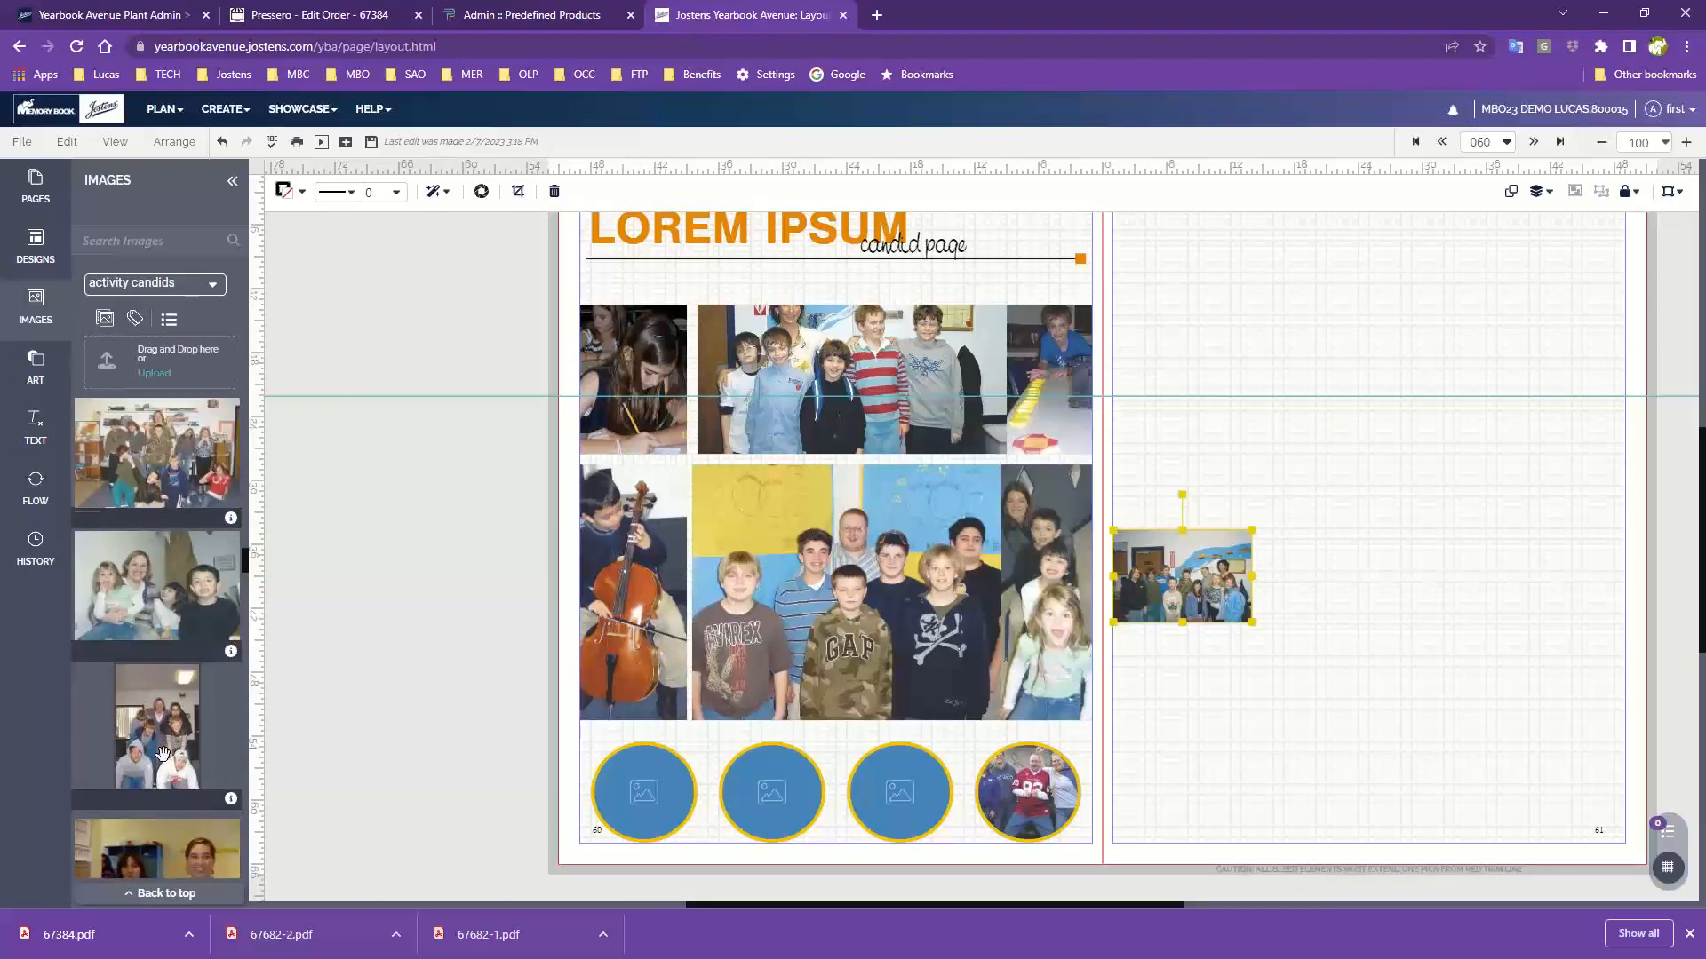
left_click_drag(162, 718, 607, 789)
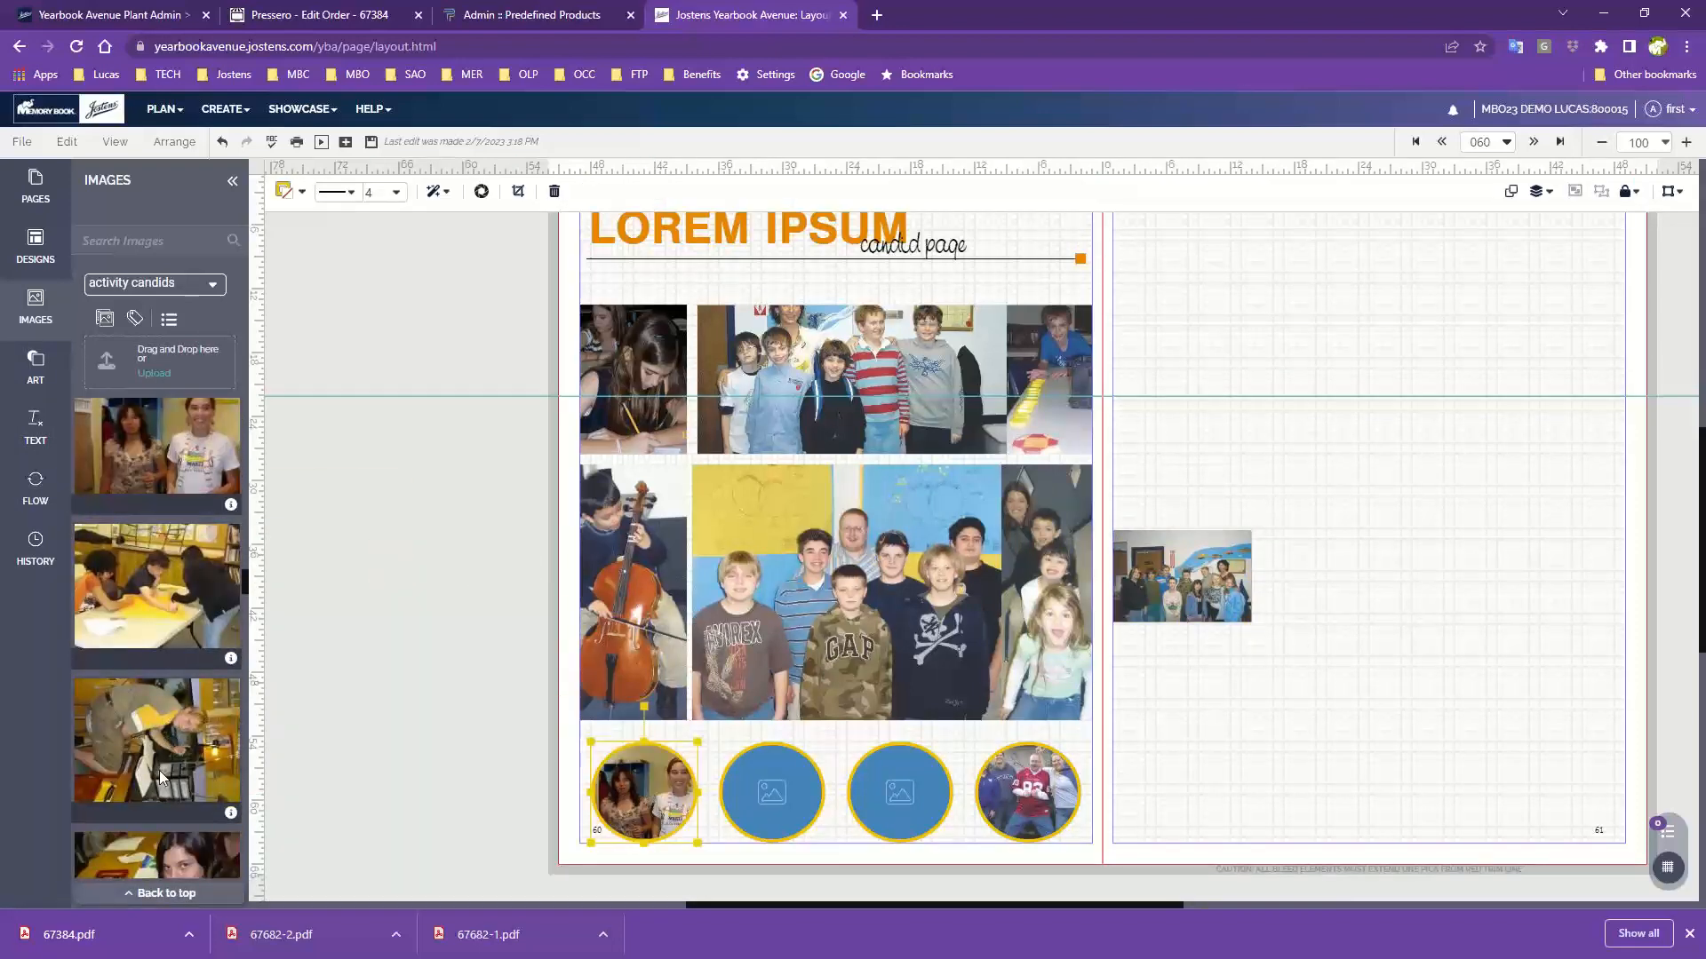
scroll(164, 766, "down", 3)
left_click_drag(140, 619, 762, 781)
mouse_move(148, 797)
left_mouse_down()
mouse_move(844, 835)
mouse_move(895, 810)
left_mouse_up()
- Delete the loose group photo from the right page
left_click(1182, 551)
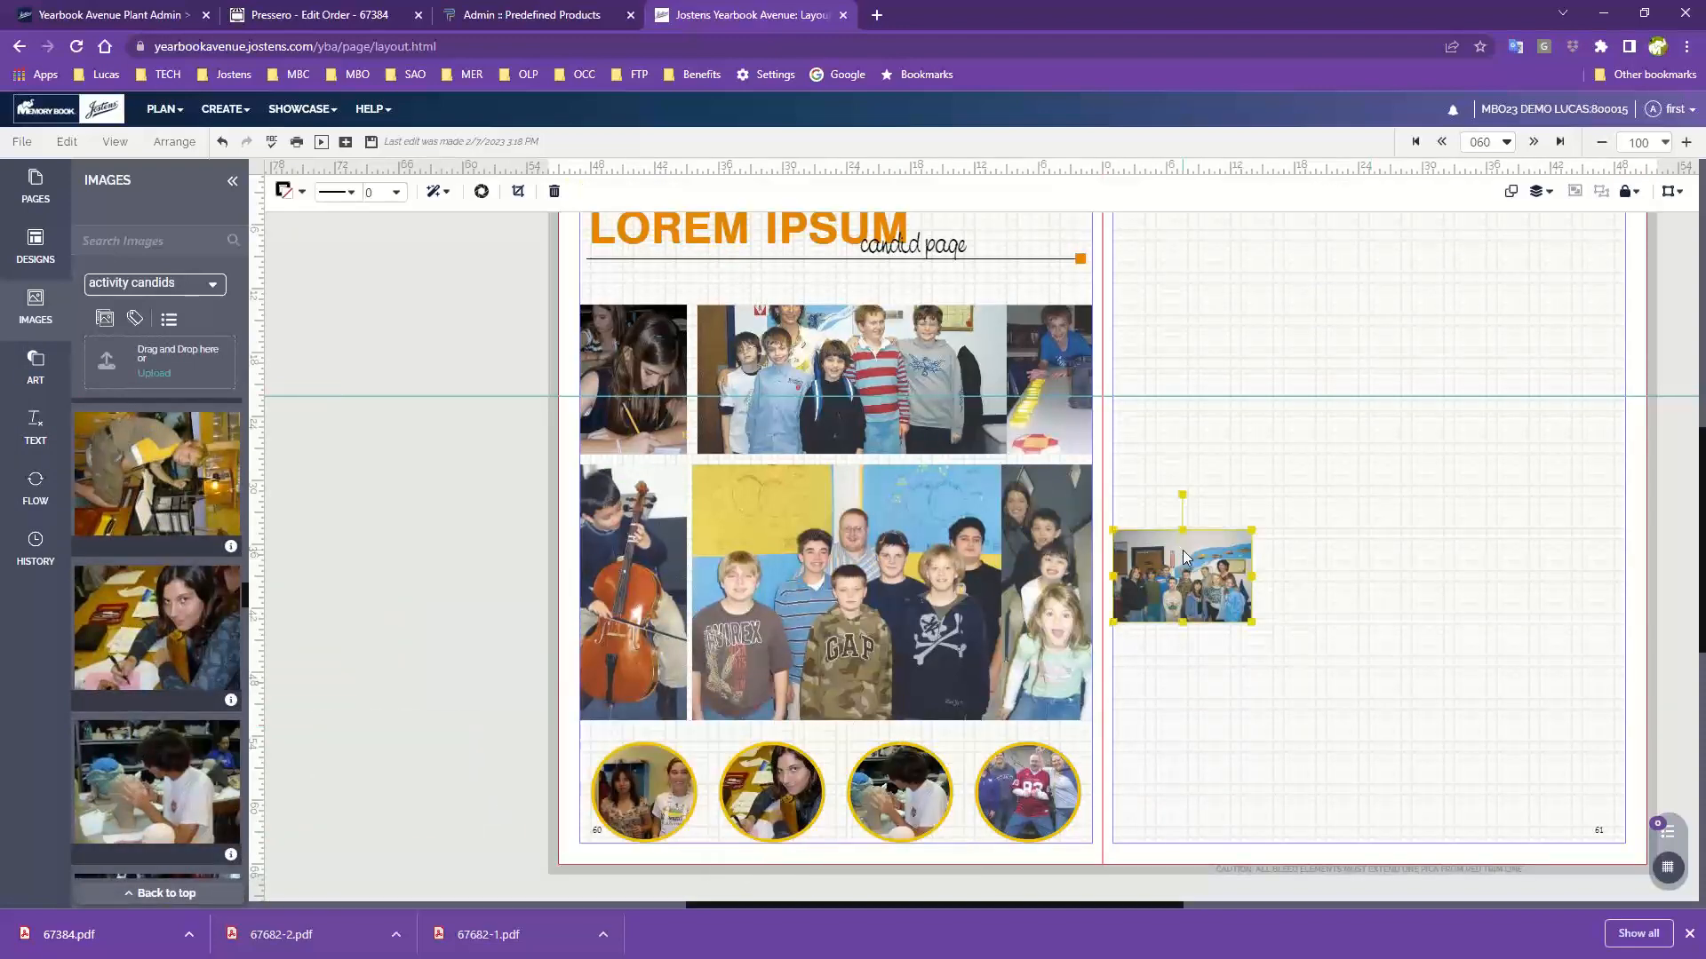
key("Delete")
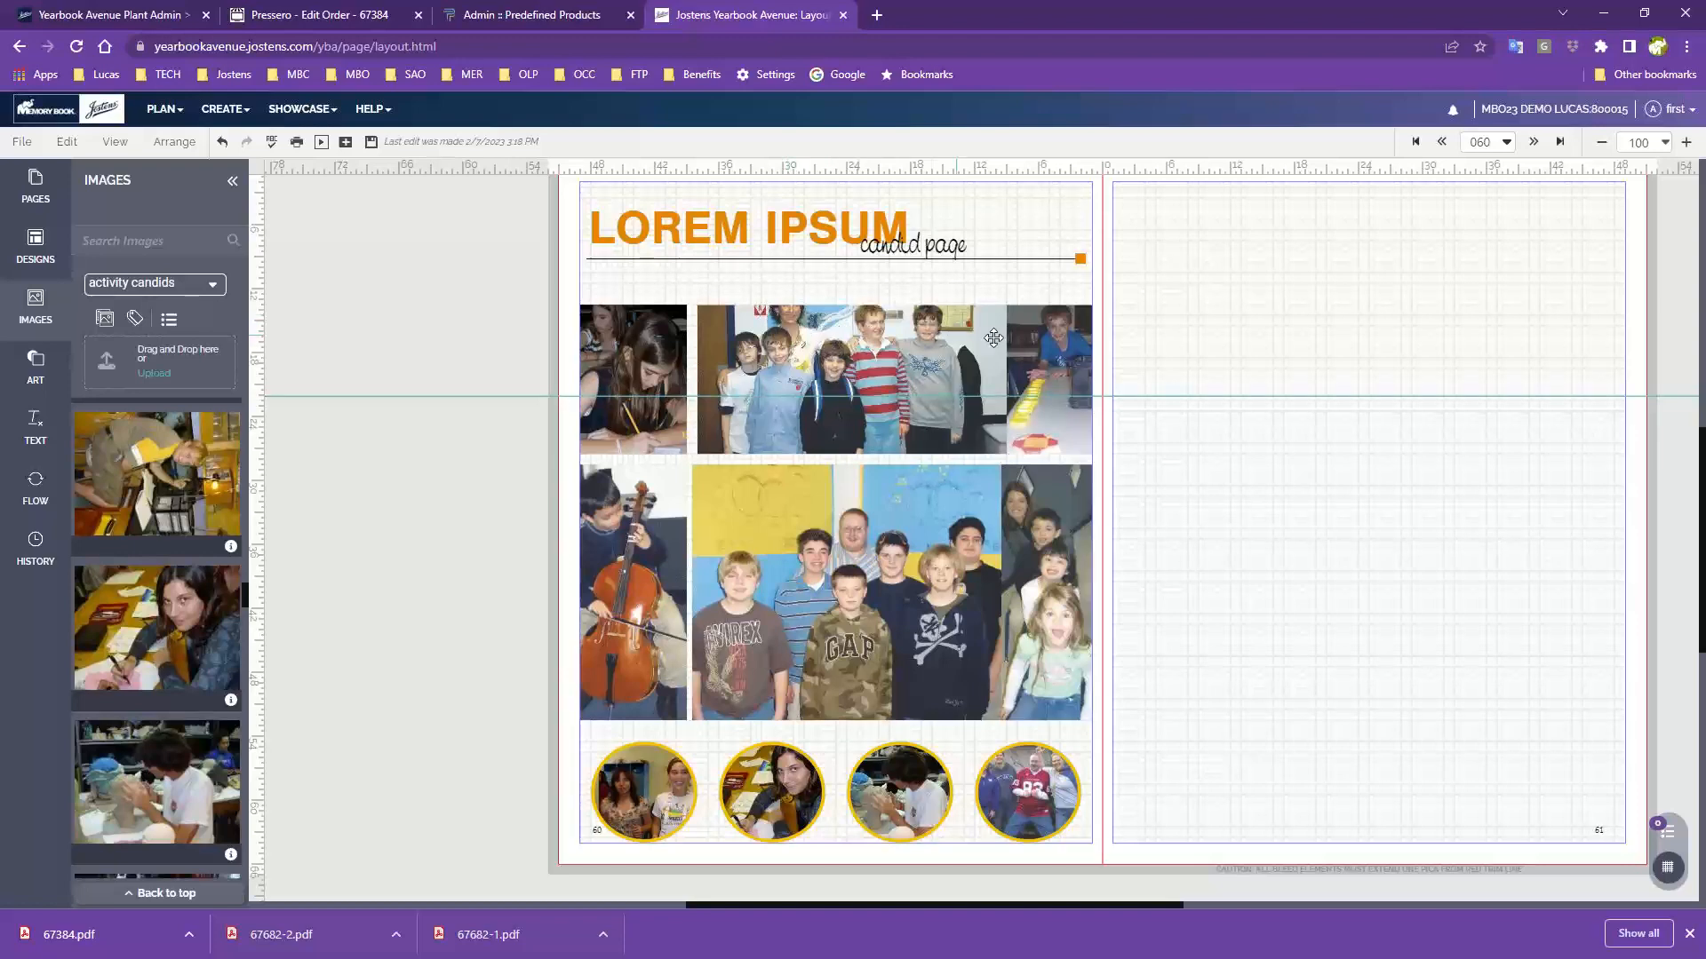
- Shift the group photo down inside the upper center box so the woman's whole head is in the crop
double_click(879, 351)
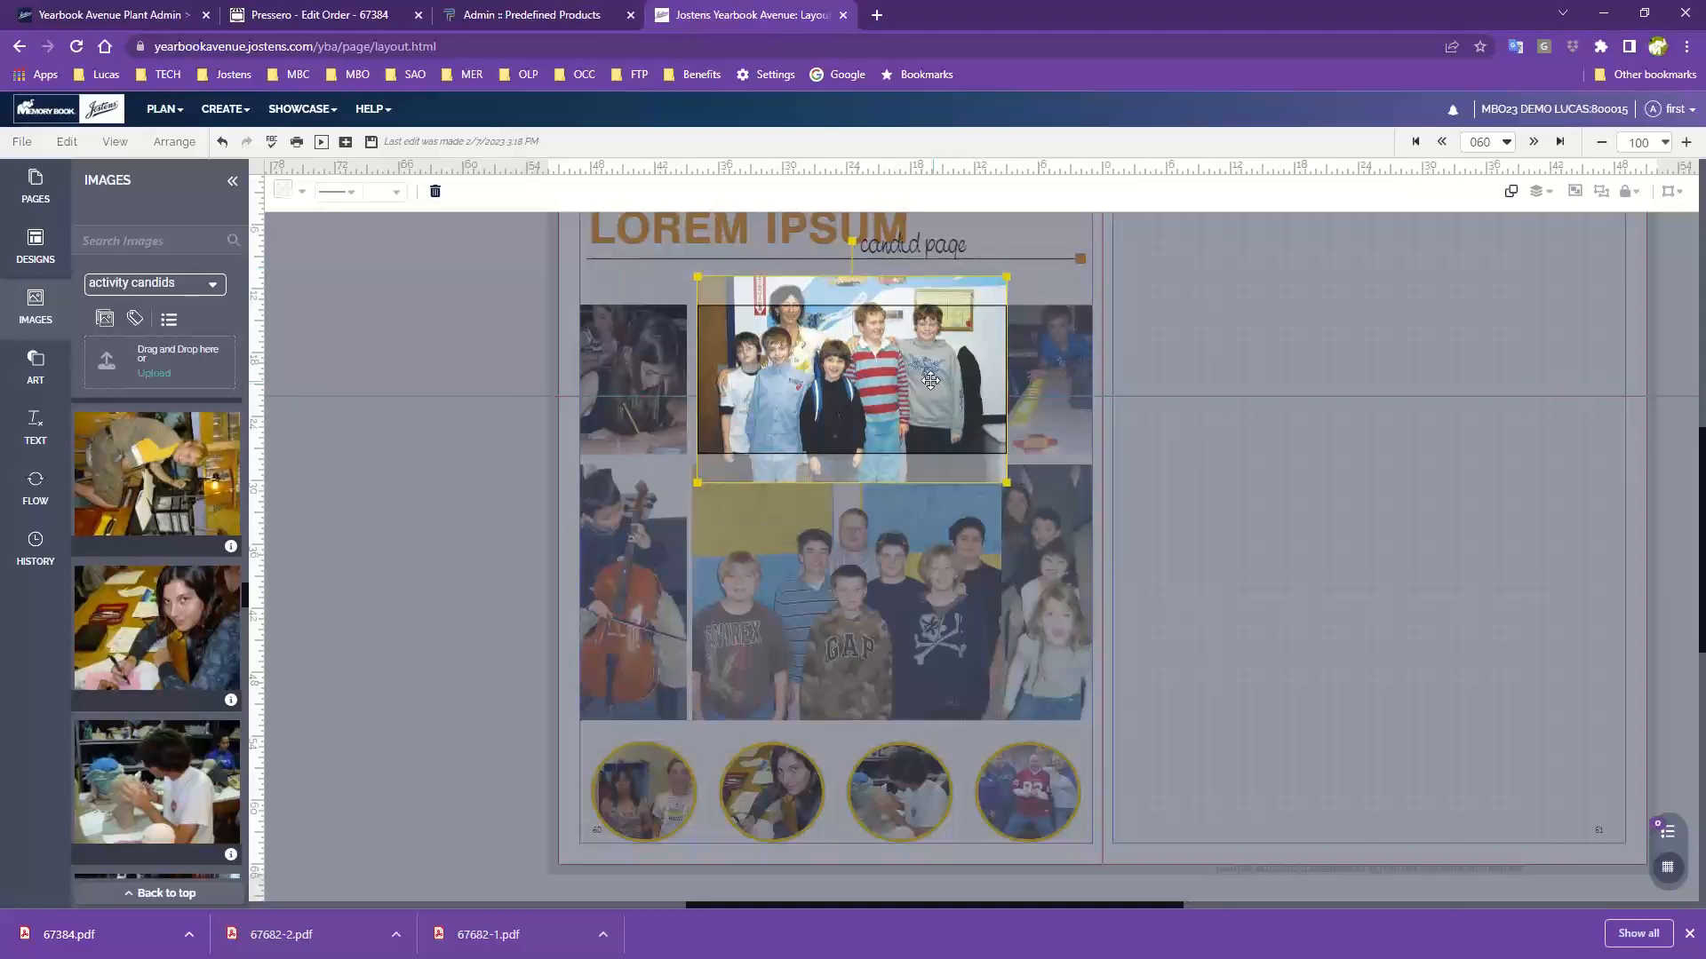
left_click(1137, 350)
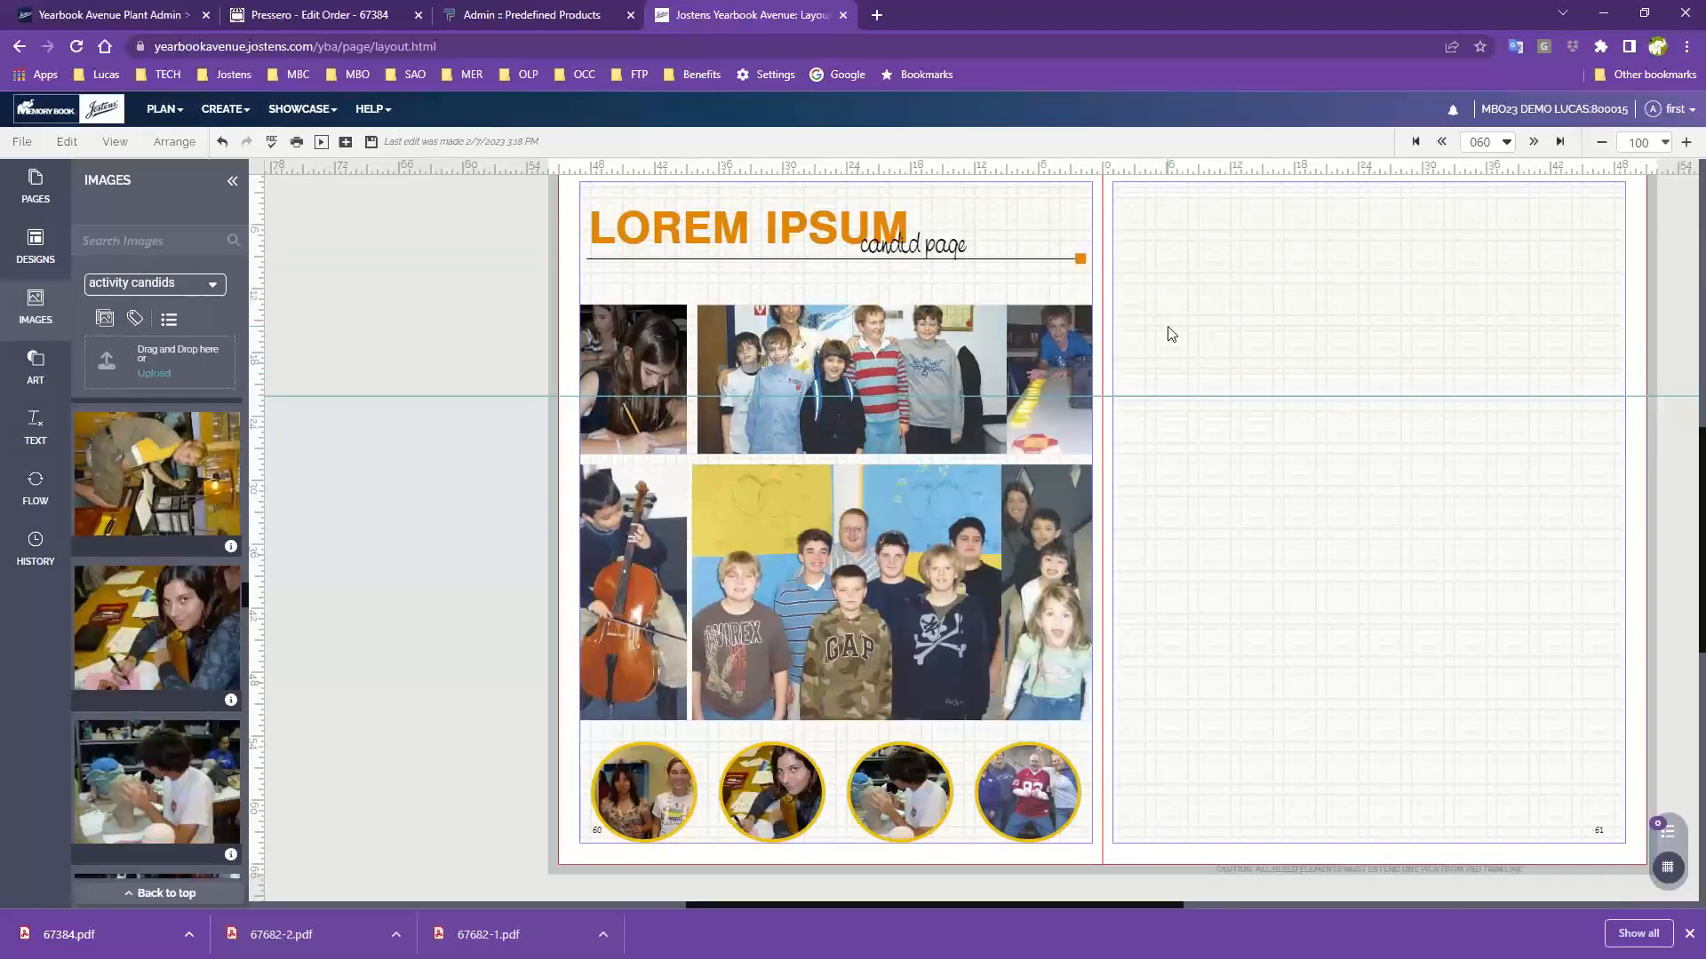
left_click(750, 346)
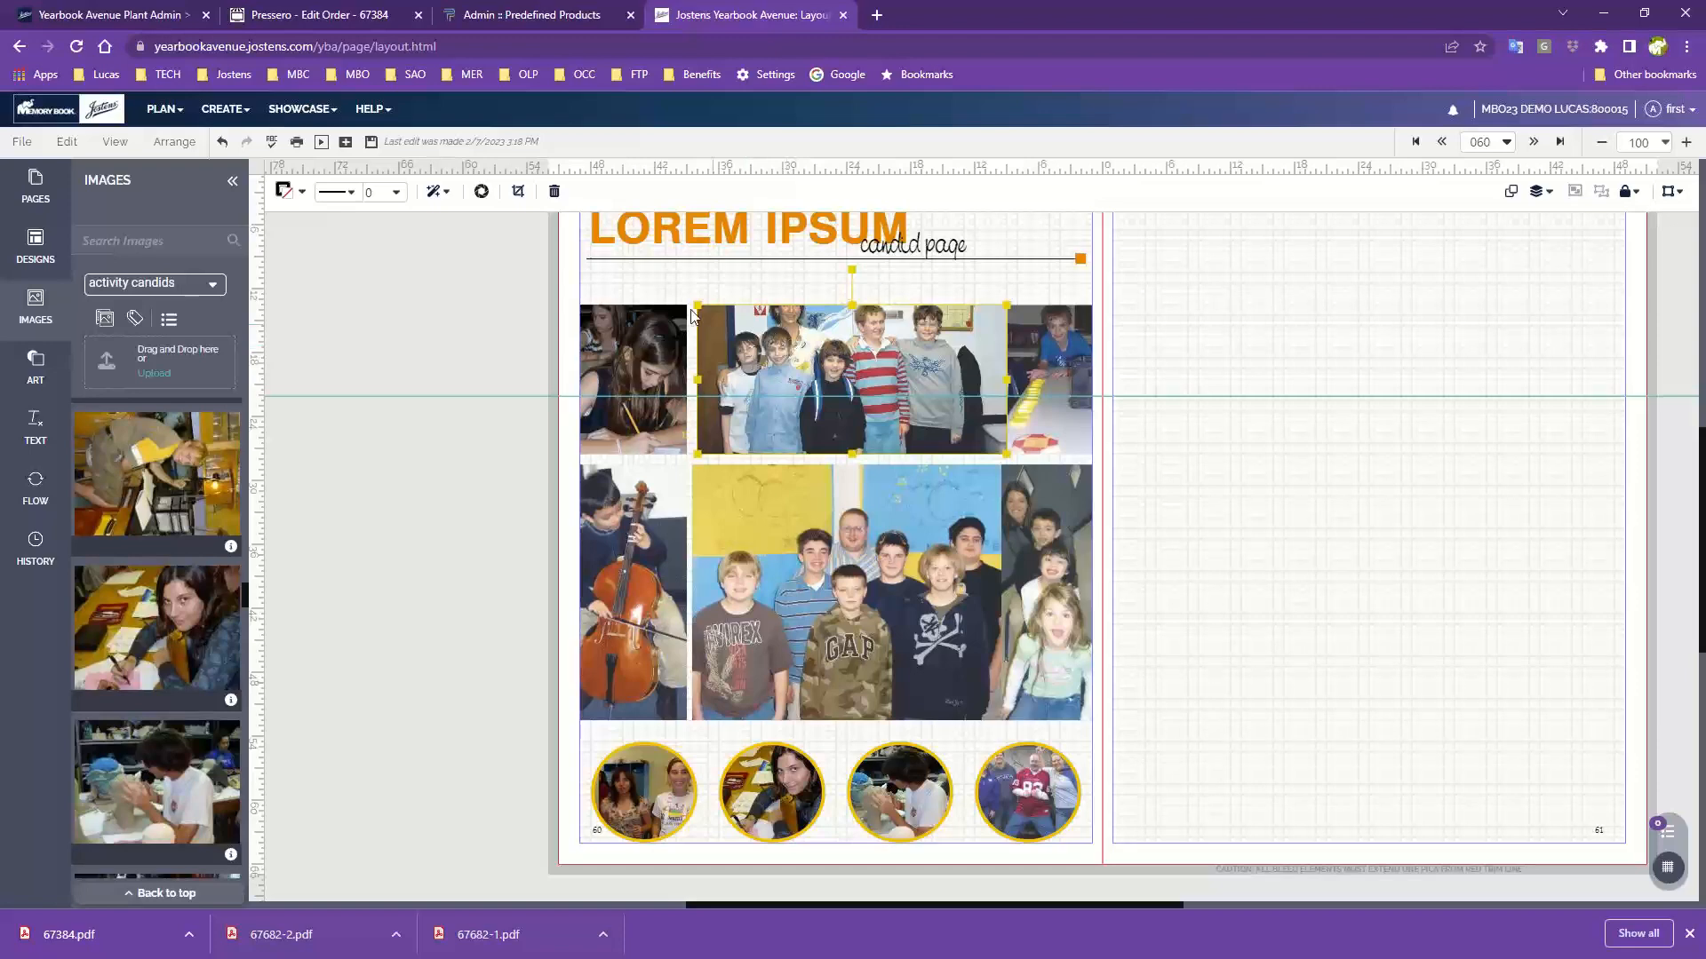
left_click(519, 194)
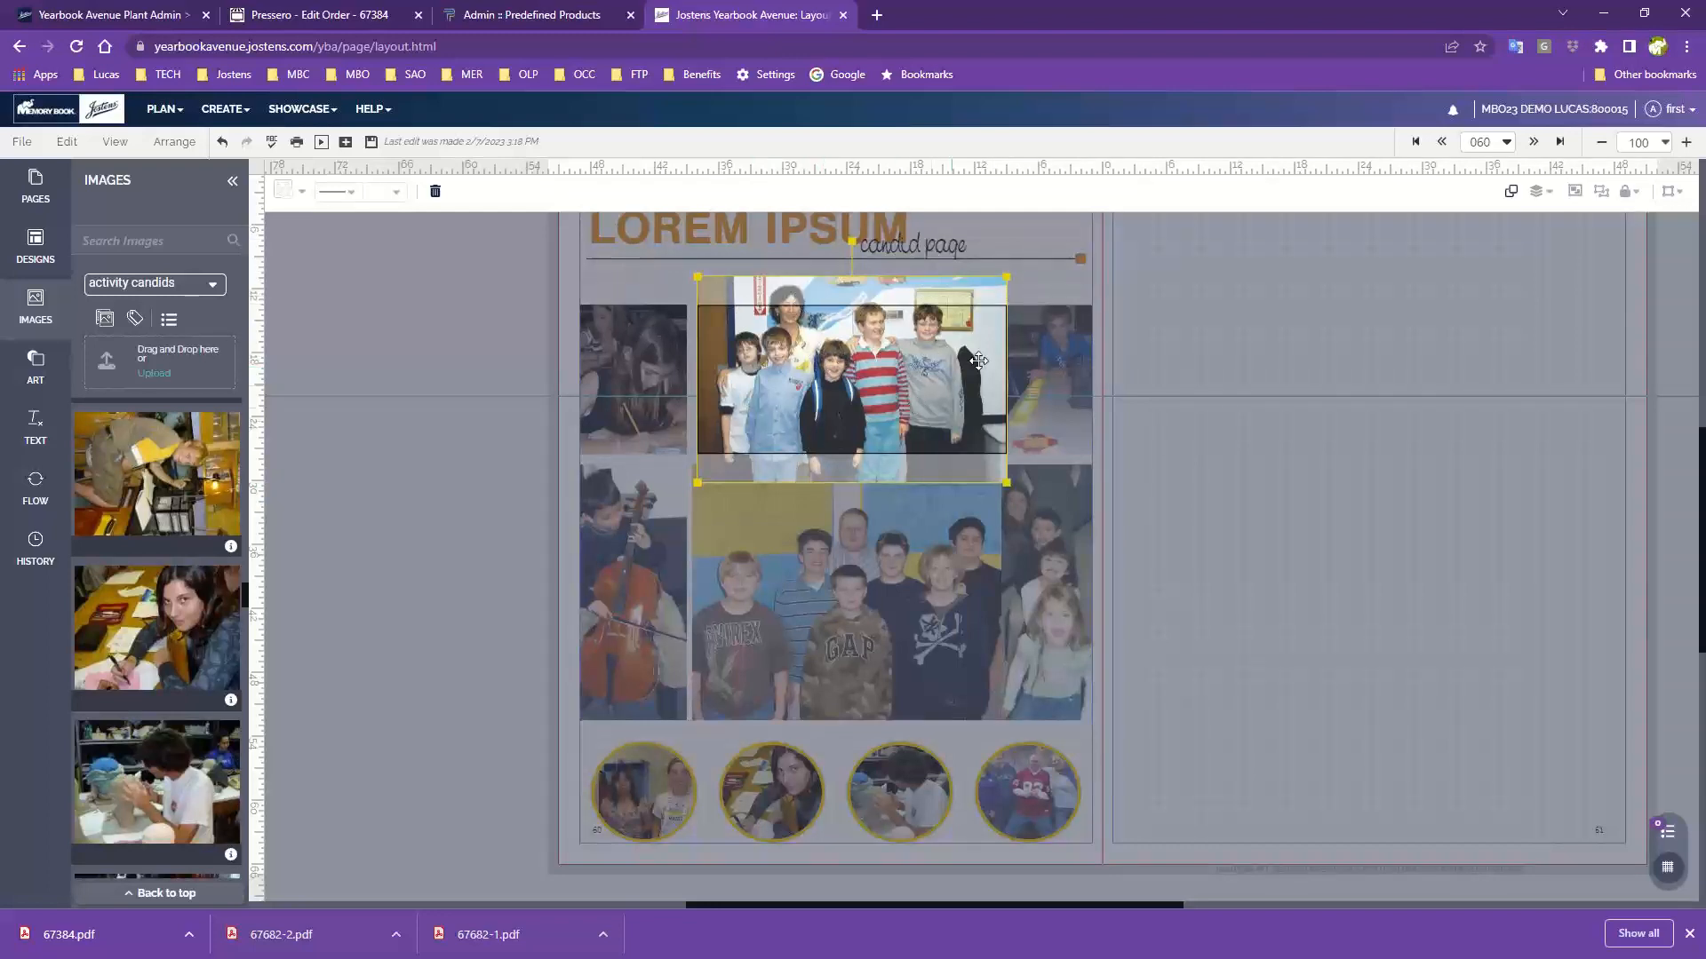
left_click_drag(924, 333, 926, 364)
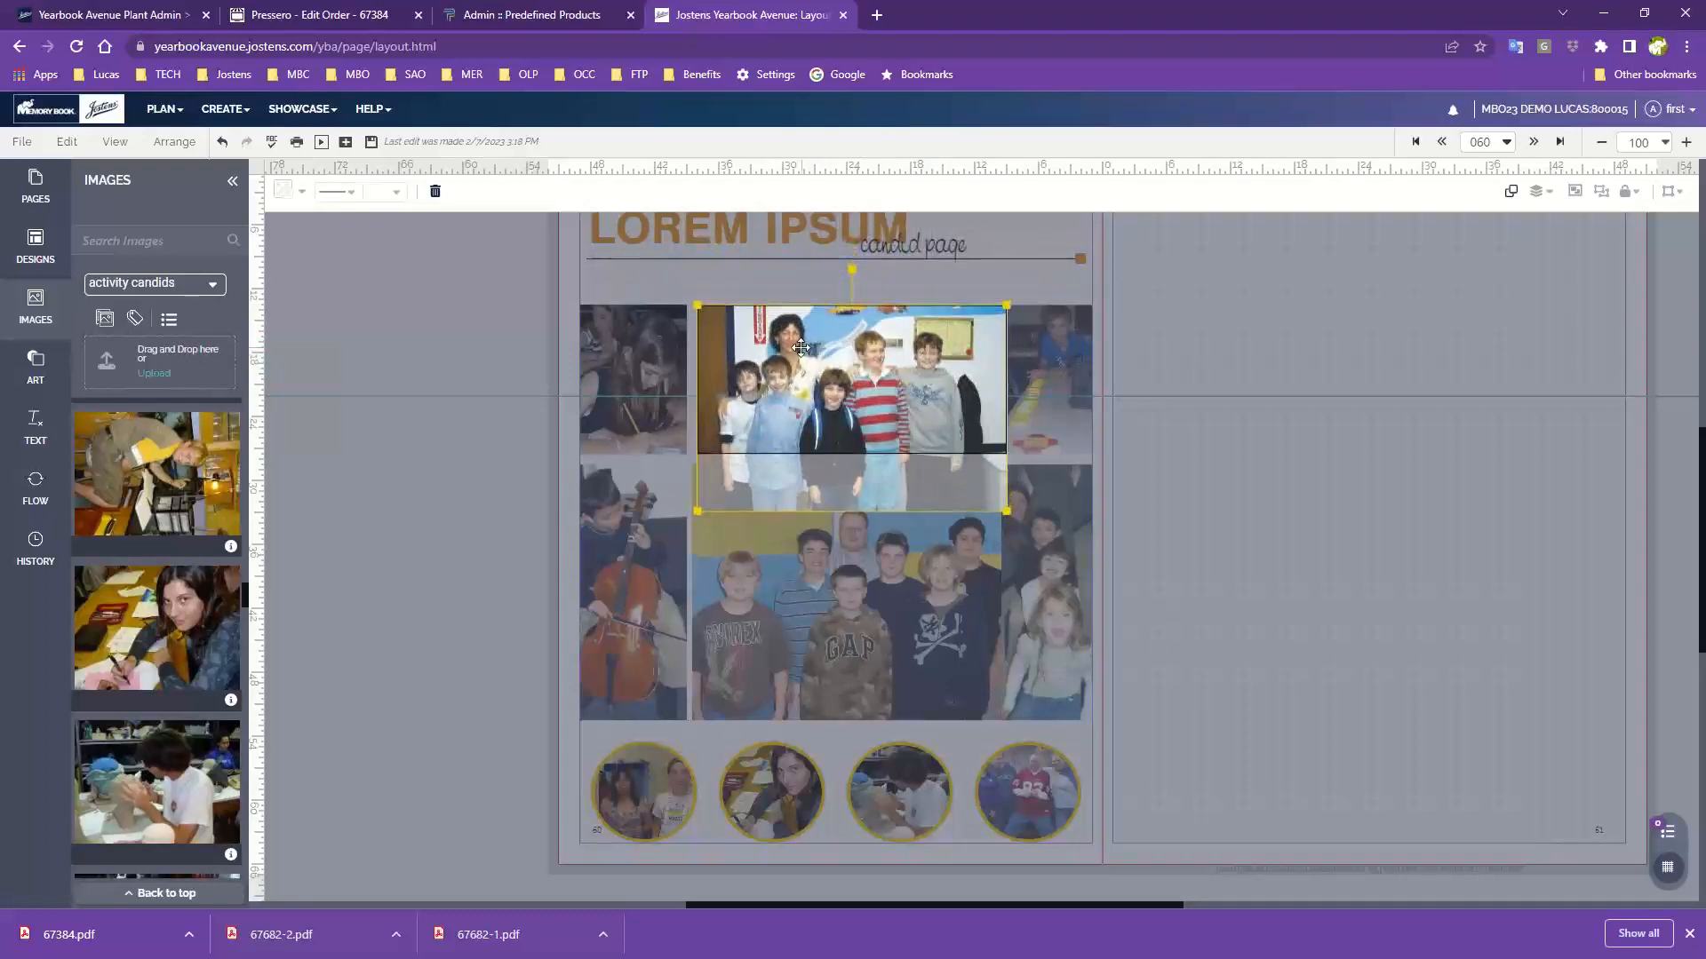
left_click(1248, 385)
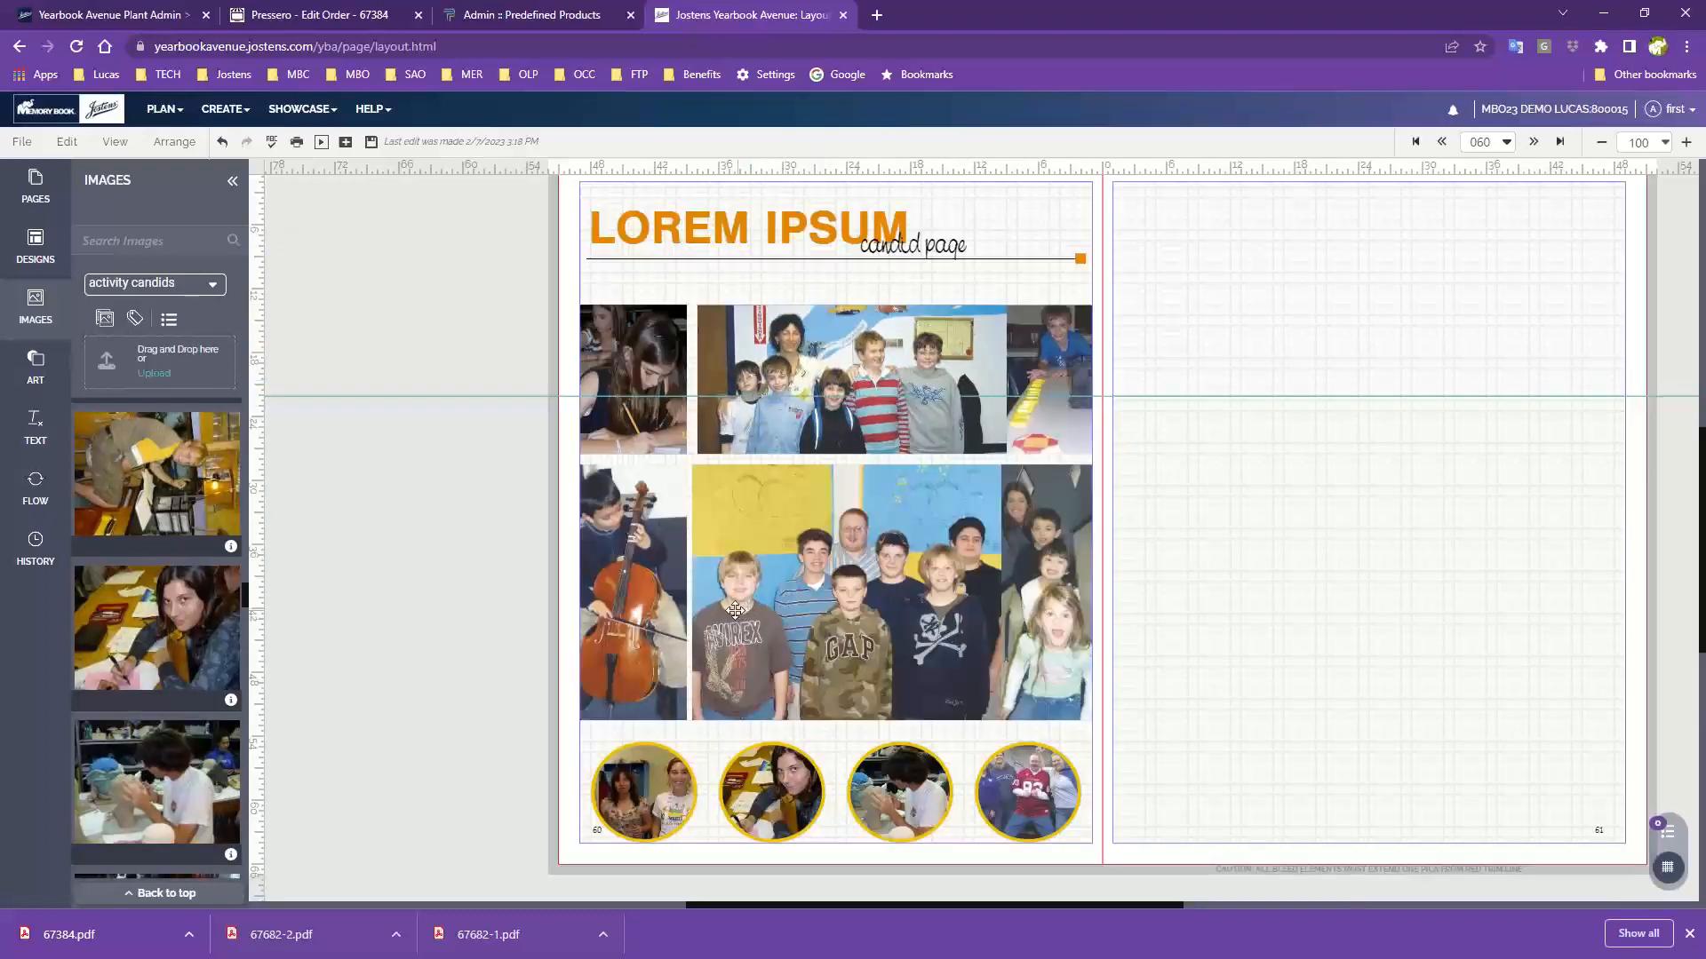
- Shift the cello photo to the right inside its box so the player and the instrument are in the crop
double_click(614, 573)
left_click_drag(613, 571, 639, 577)
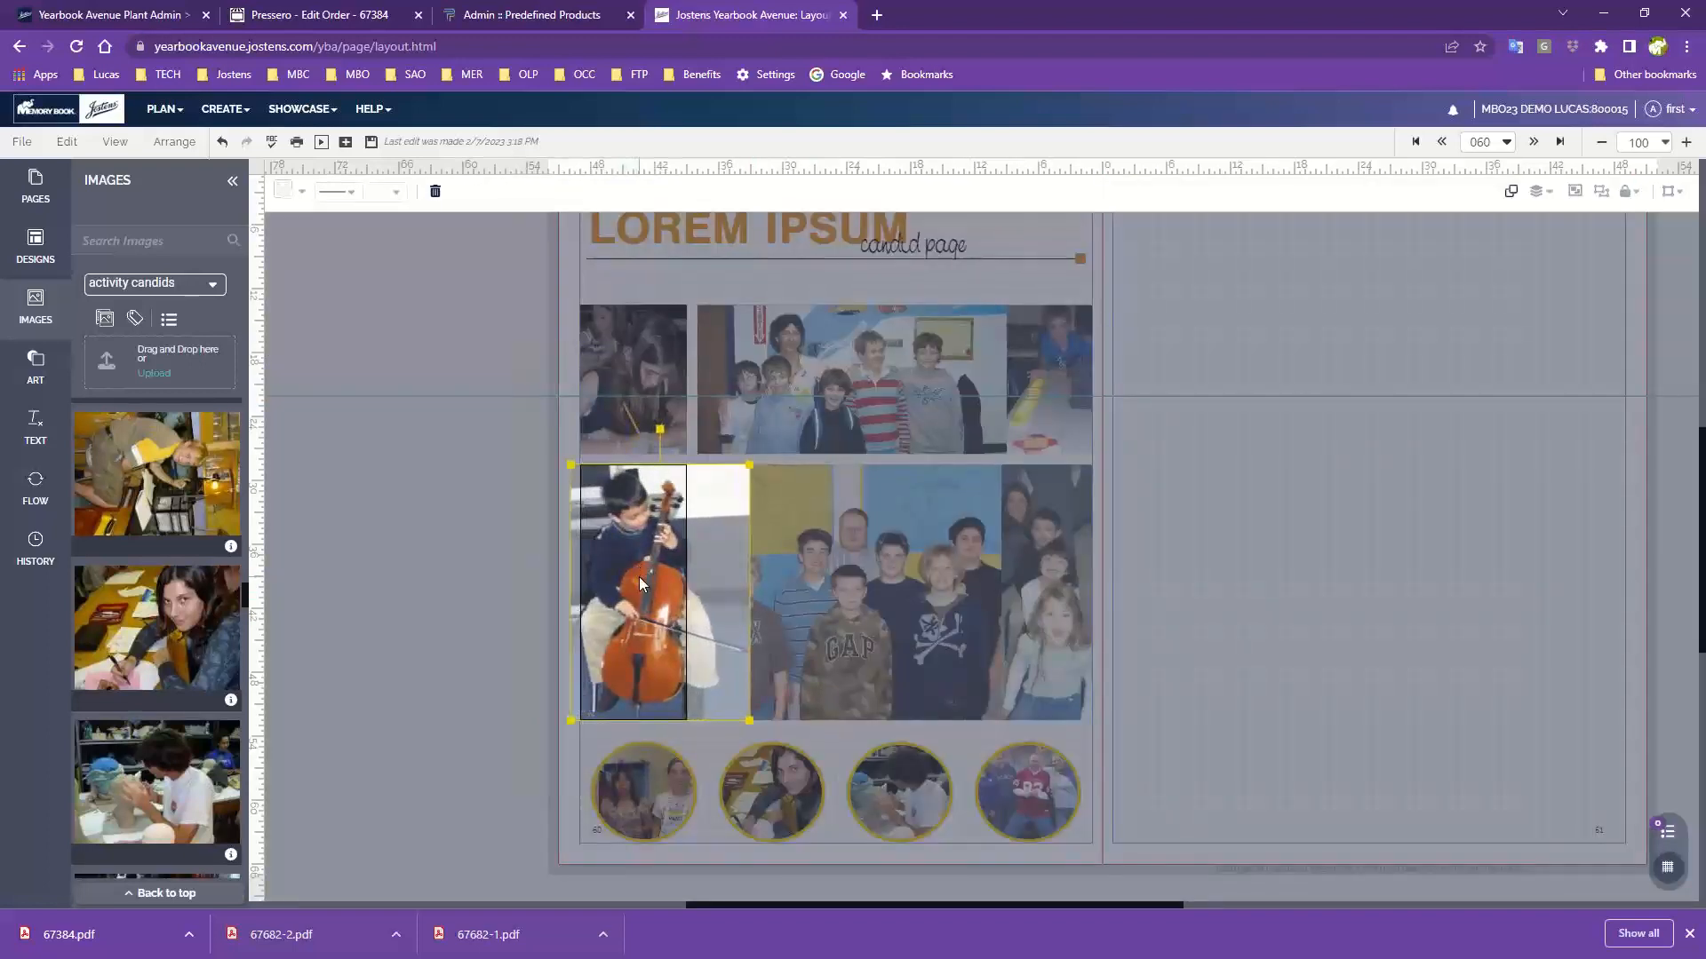
left_click(518, 600)
- Shift the photos to the left inside the first and last circles to frame the people better
double_click(652, 797)
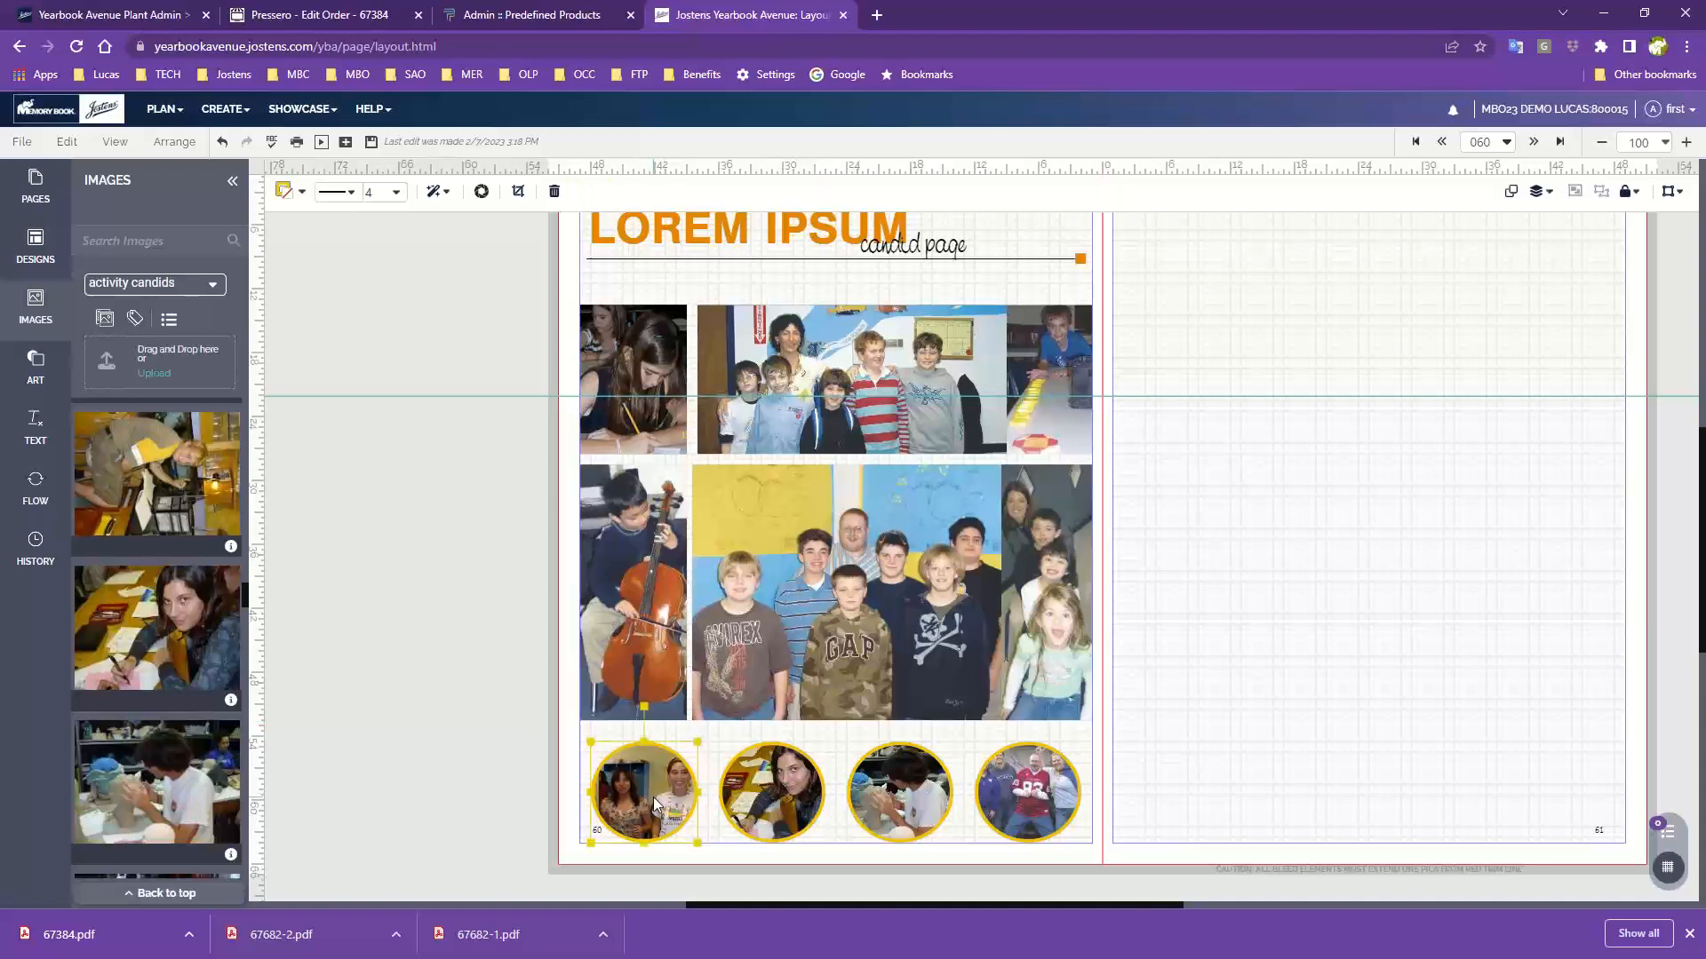
left_click_drag(662, 797, 656, 795)
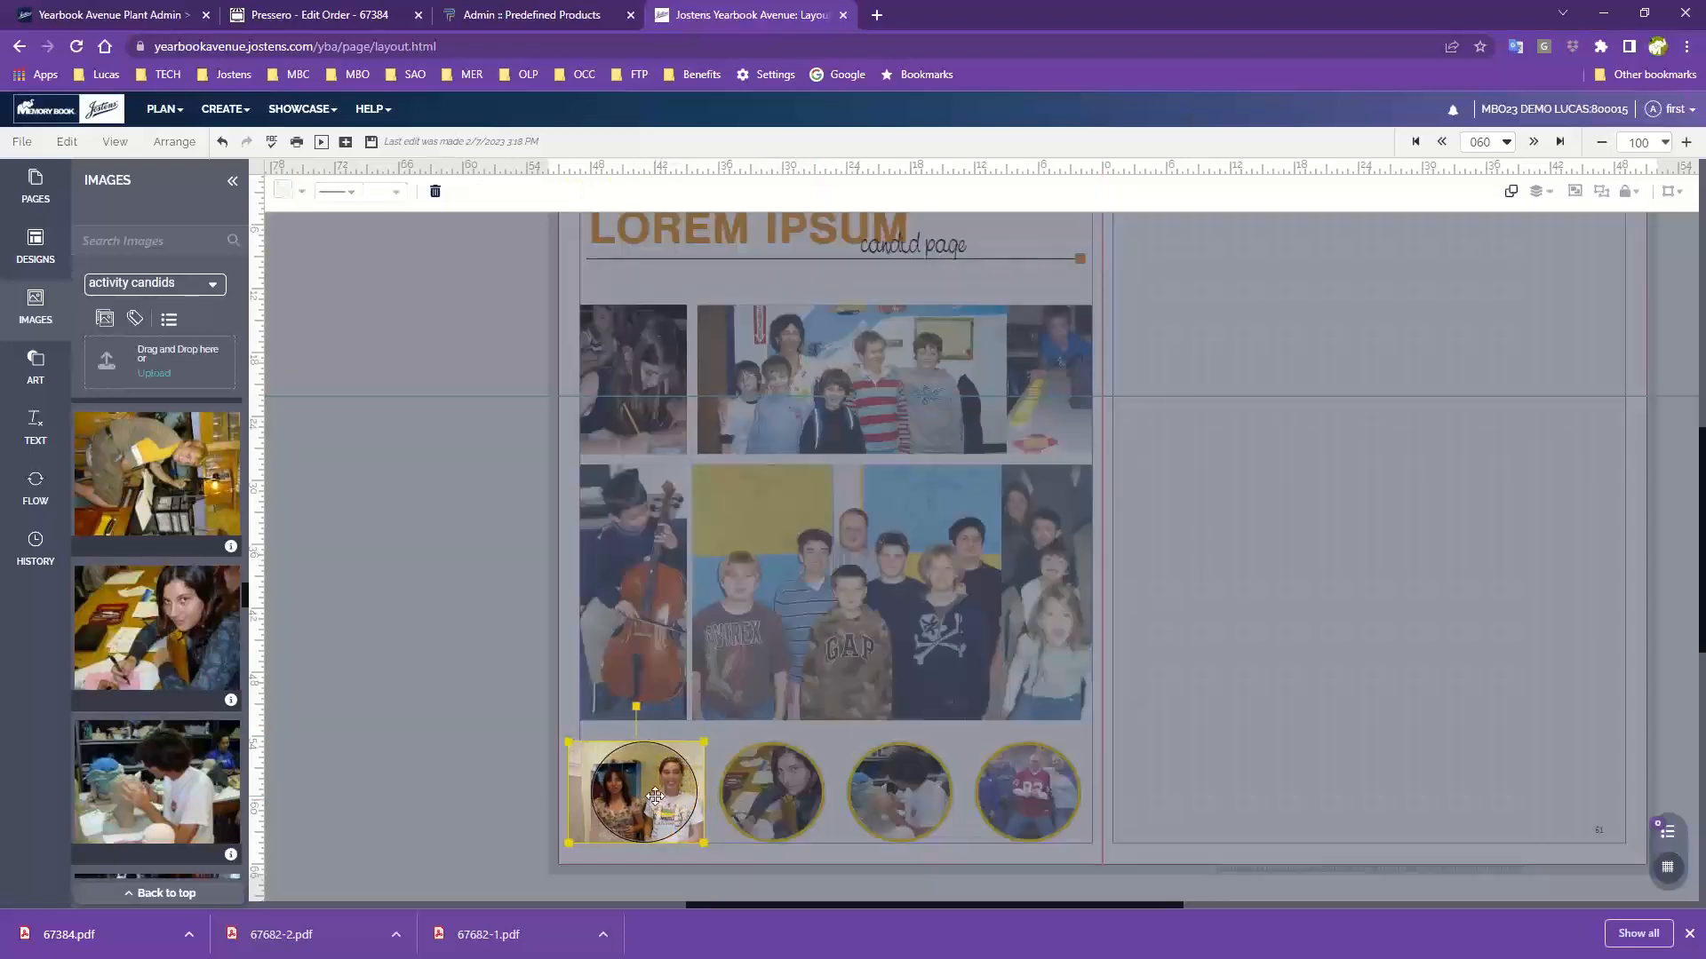
left_click(1164, 656)
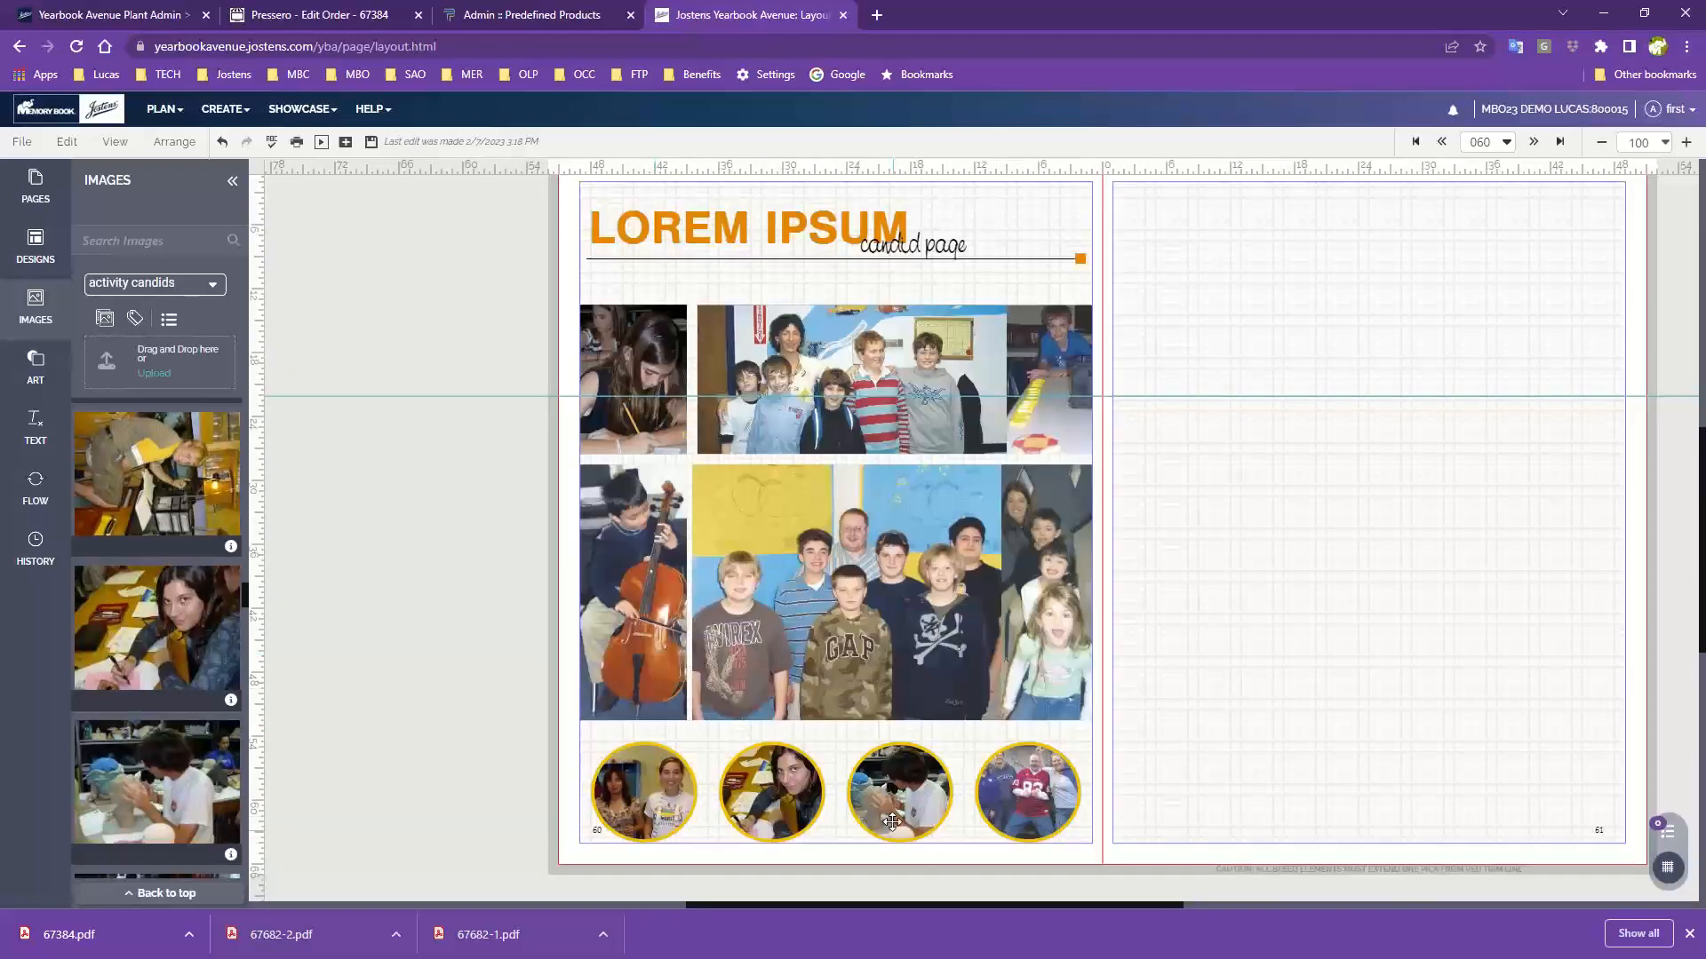
double_click(1033, 795)
left_click_drag(1051, 795, 1026, 796)
left_click(1197, 795)
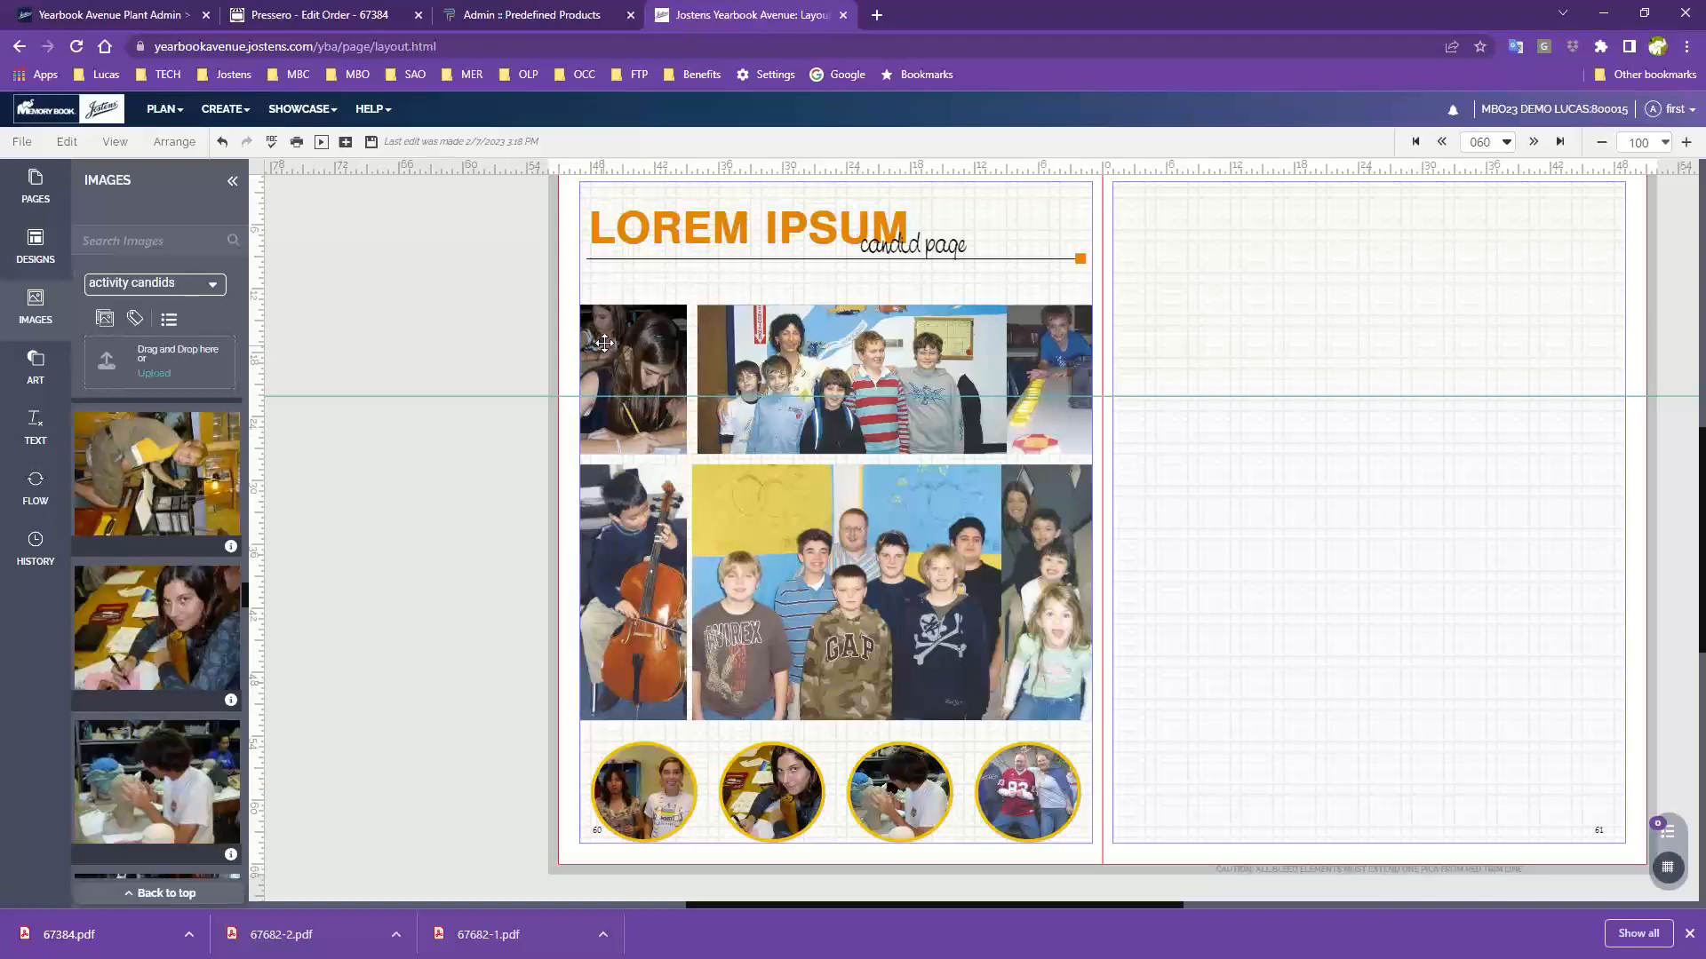
- Try 1 pt and 9 pt borders on the photo of the girl writing, and settle on 2 pt
scroll(858, 525, "up", 1)
scroll(858, 527, "down", 1)
left_click(656, 331)
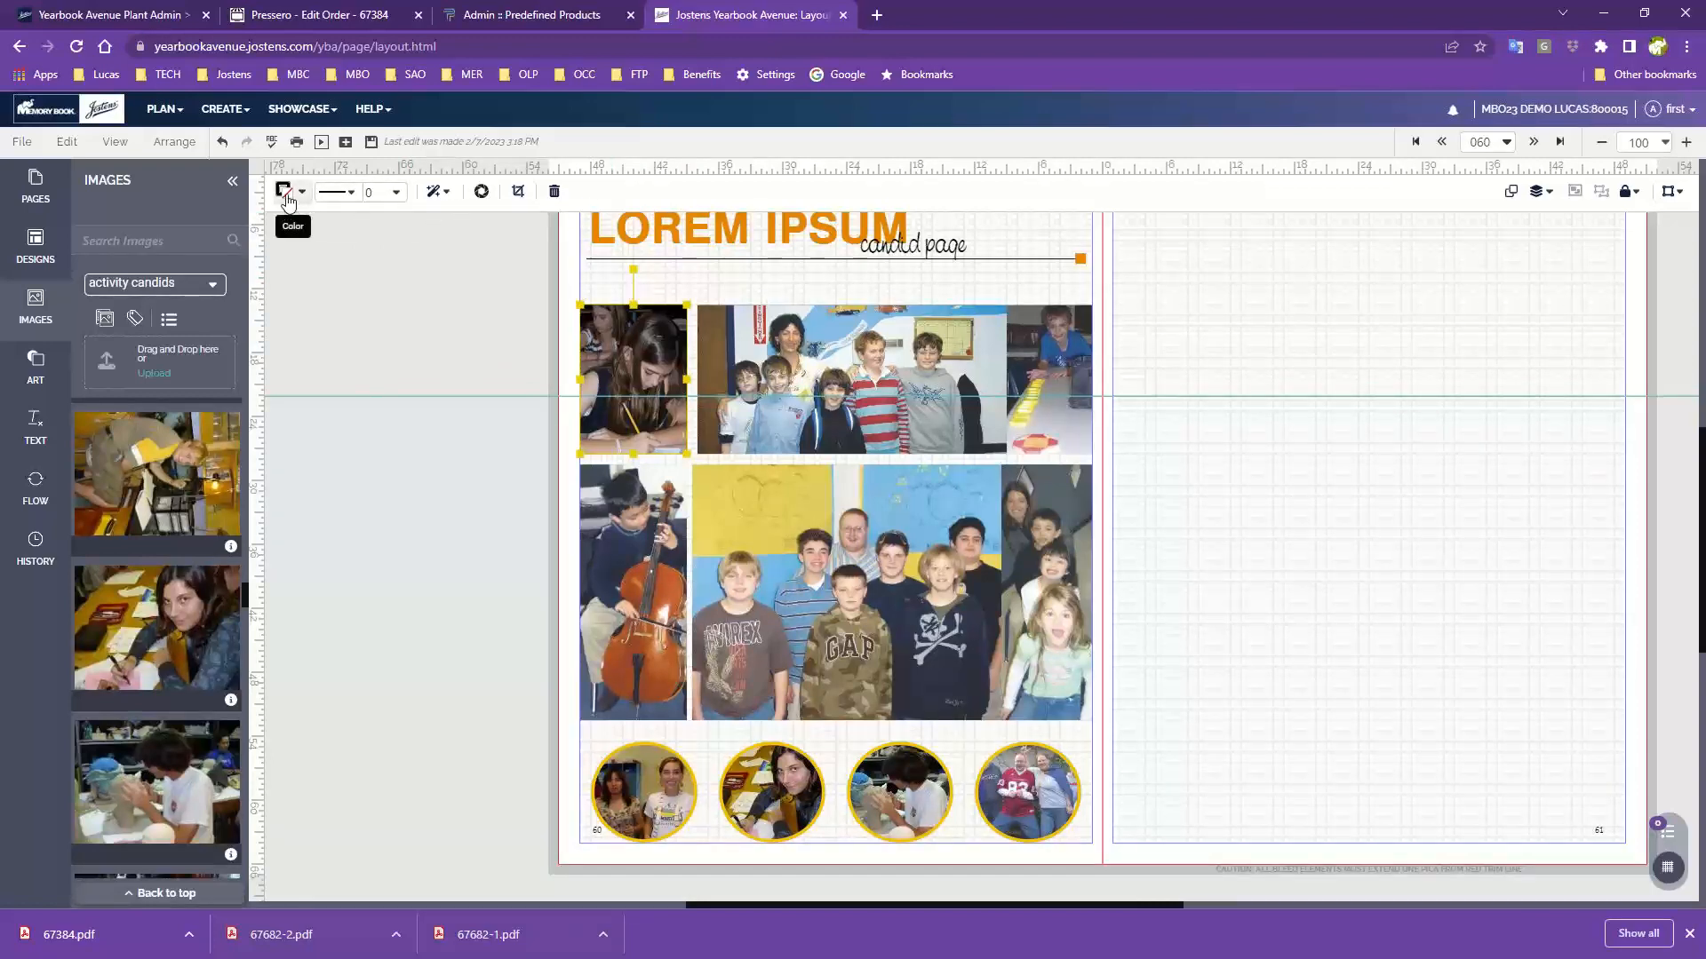
left_click(396, 194)
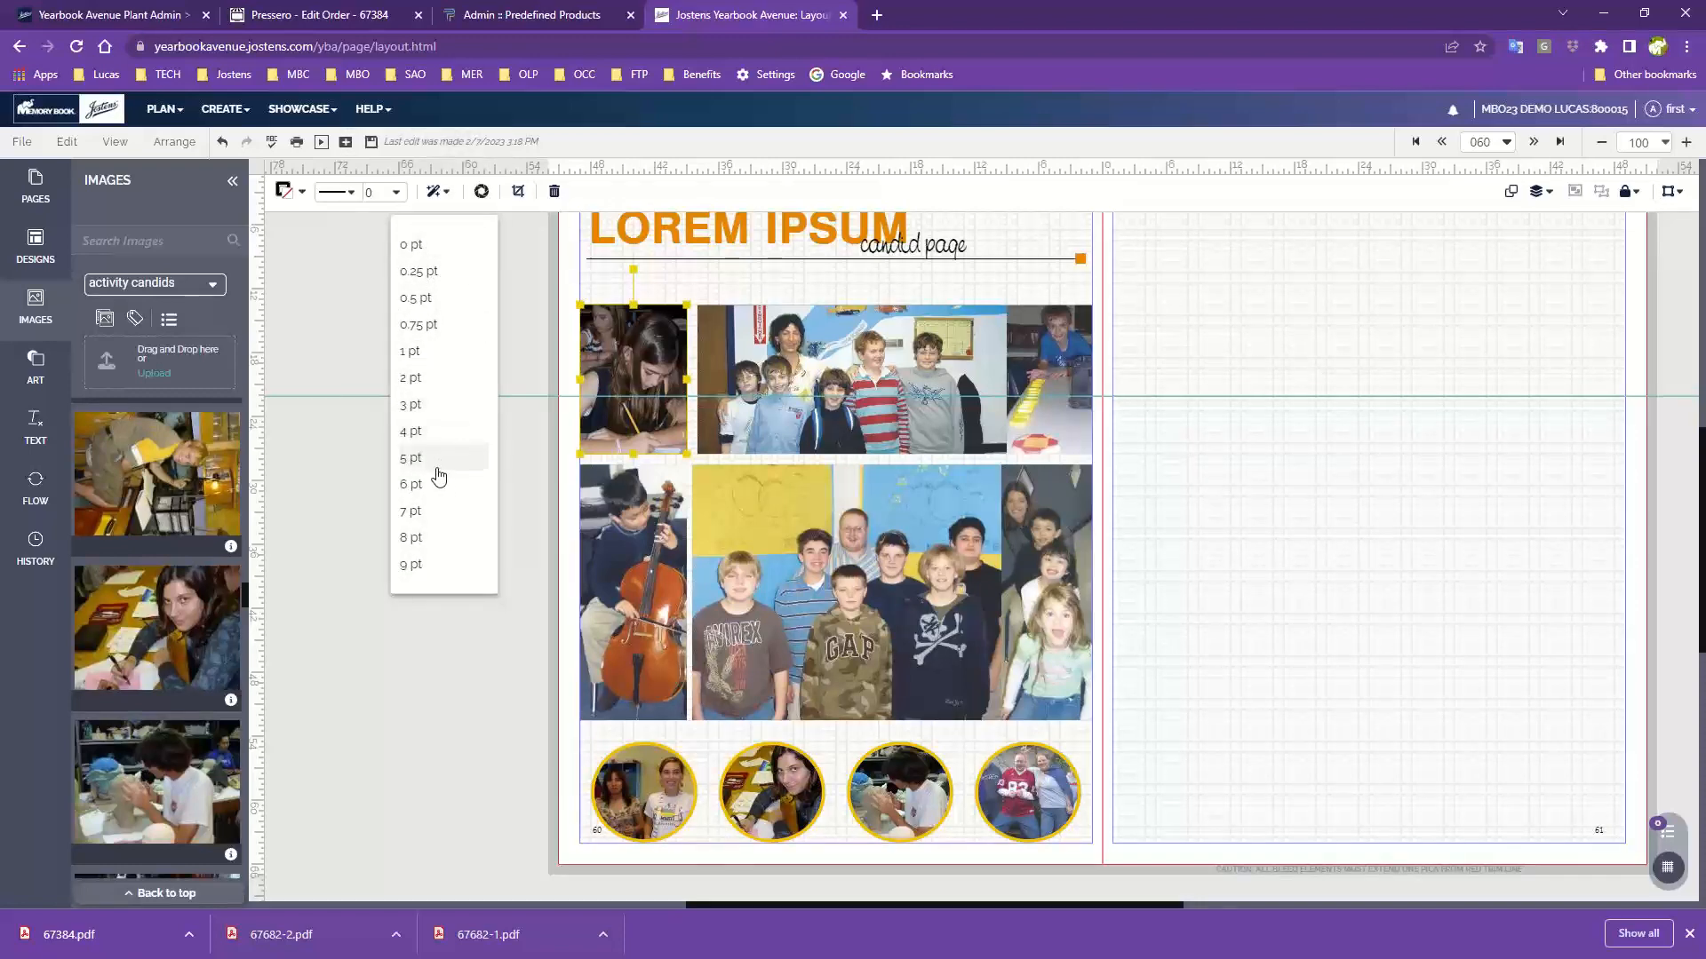
left_click(426, 355)
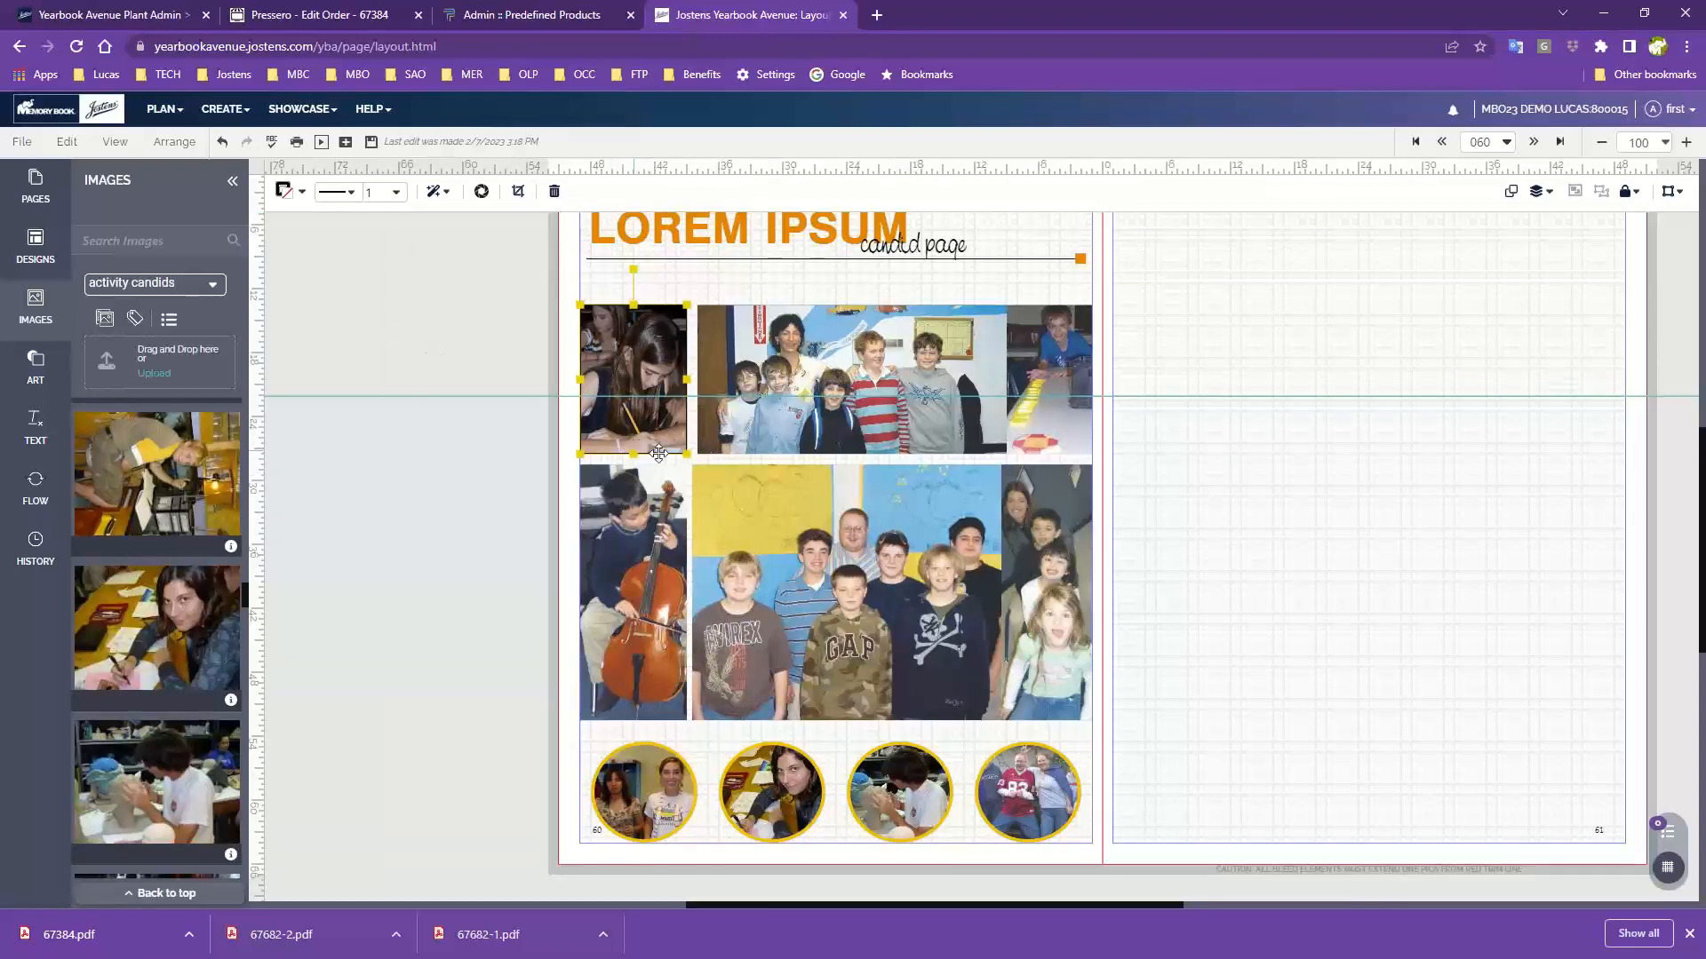
left_click(385, 193)
left_click(397, 194)
left_click(441, 571)
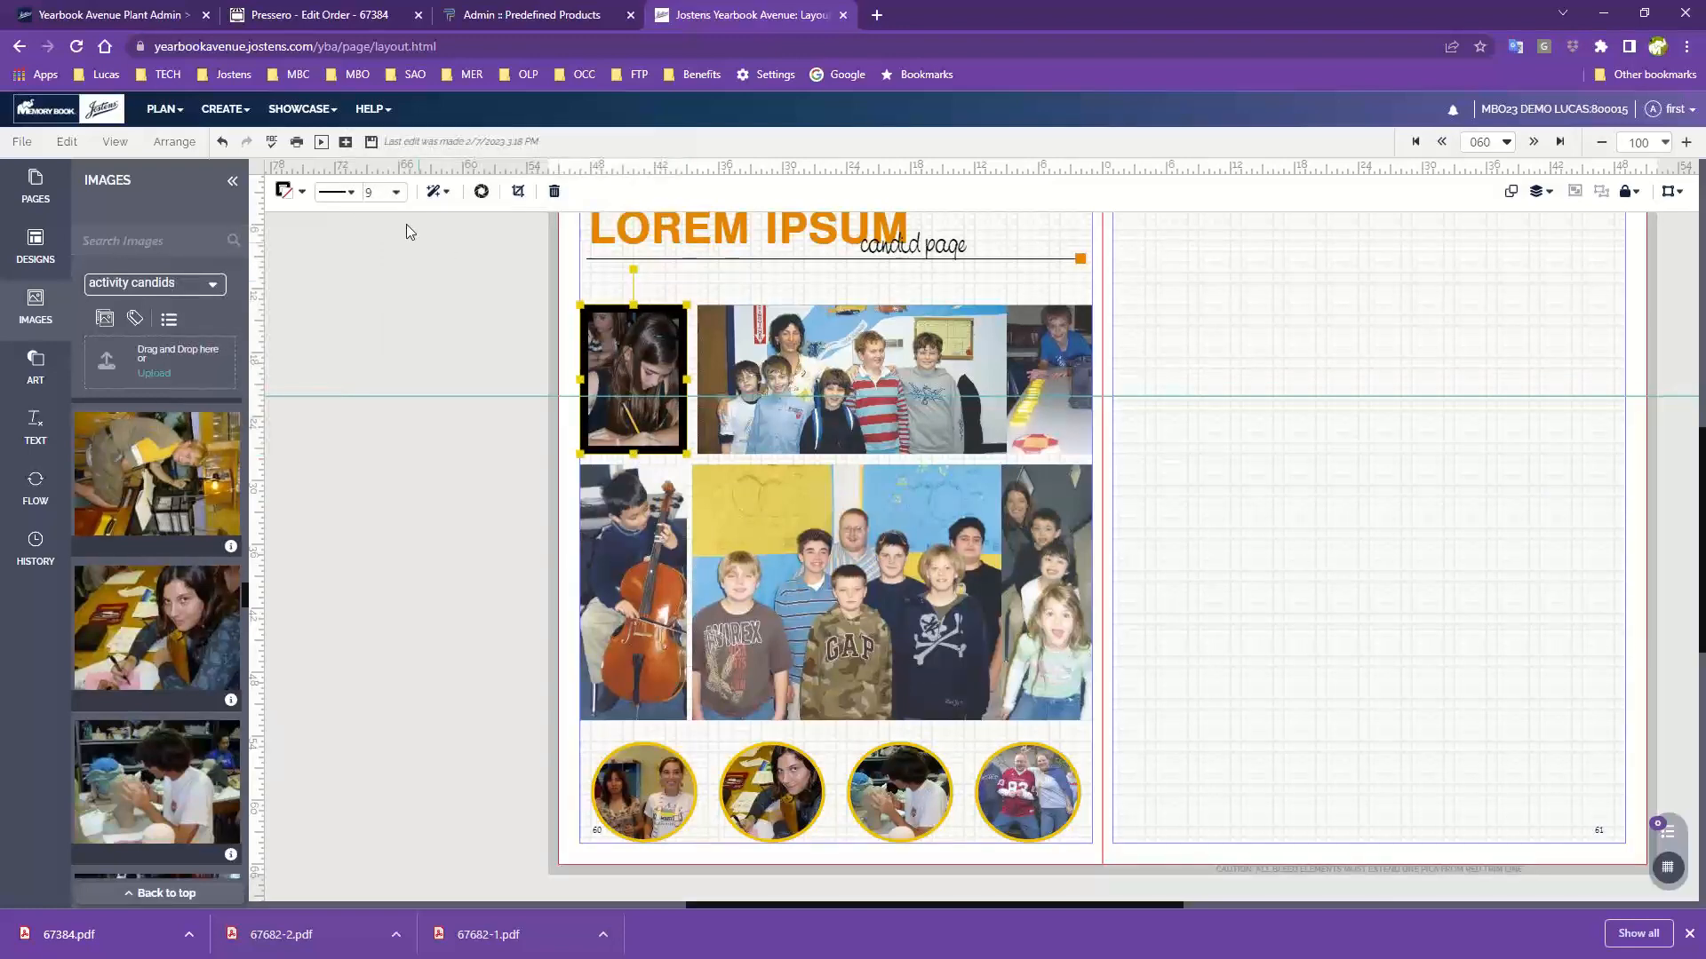
left_click(396, 194)
left_click(443, 378)
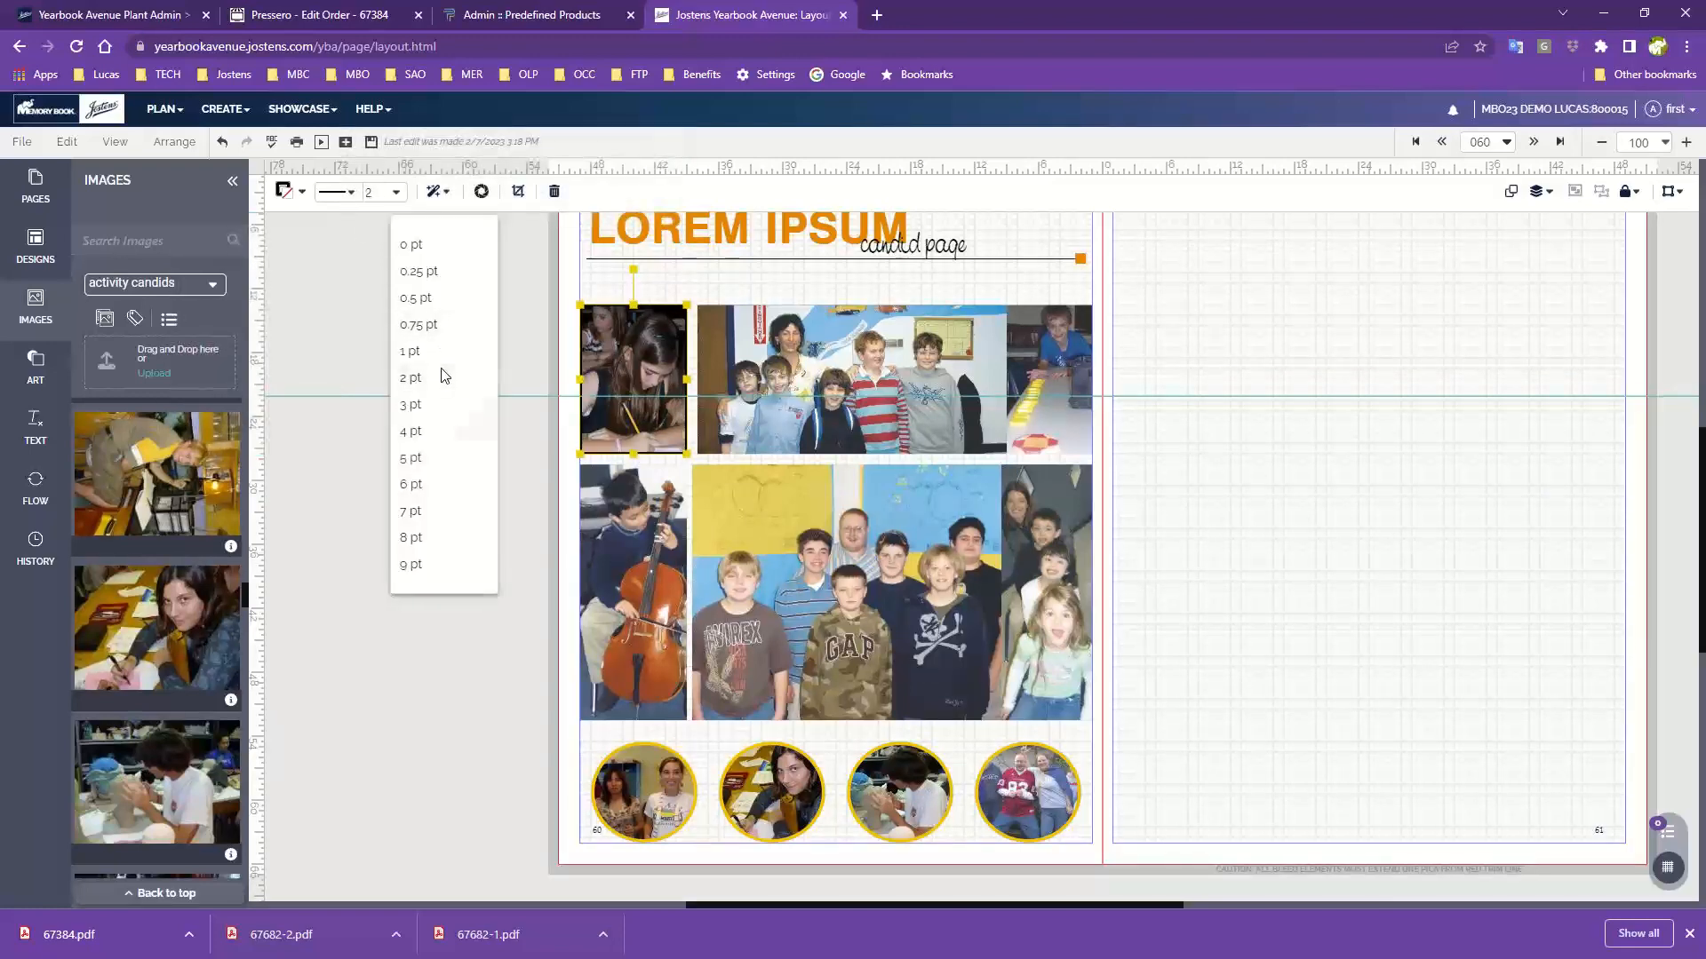
- Give the upper center group photo rounded corners of 31 and a transparency of 47
left_click(775, 355)
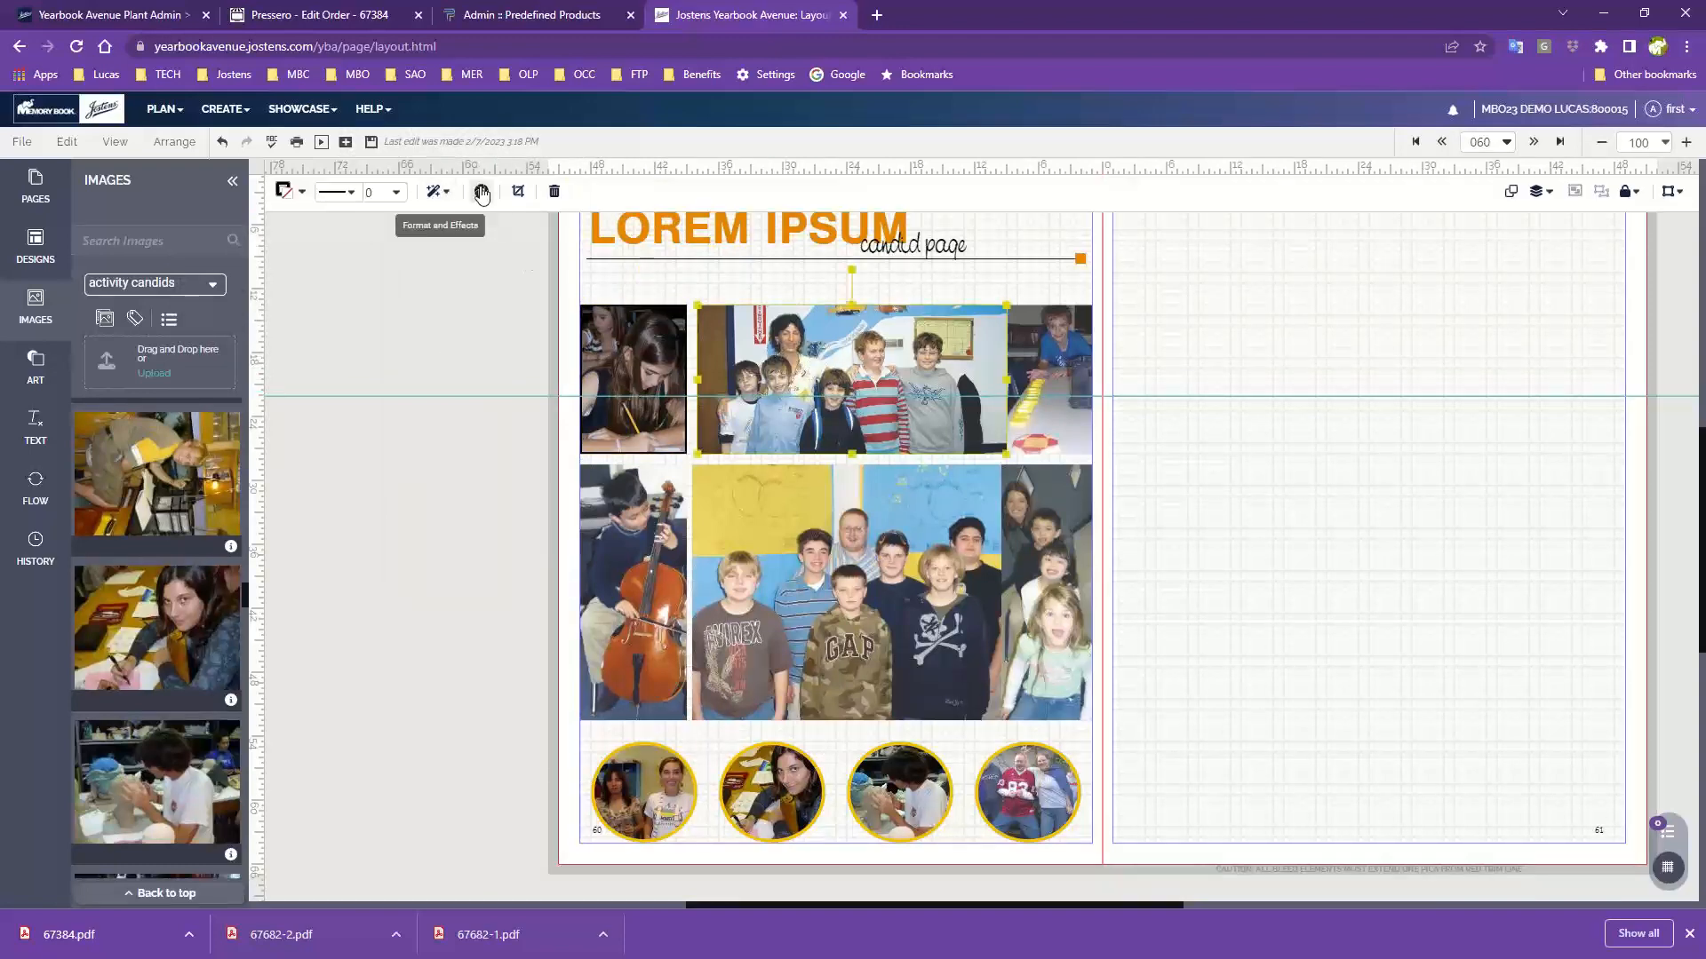
left_click(434, 193)
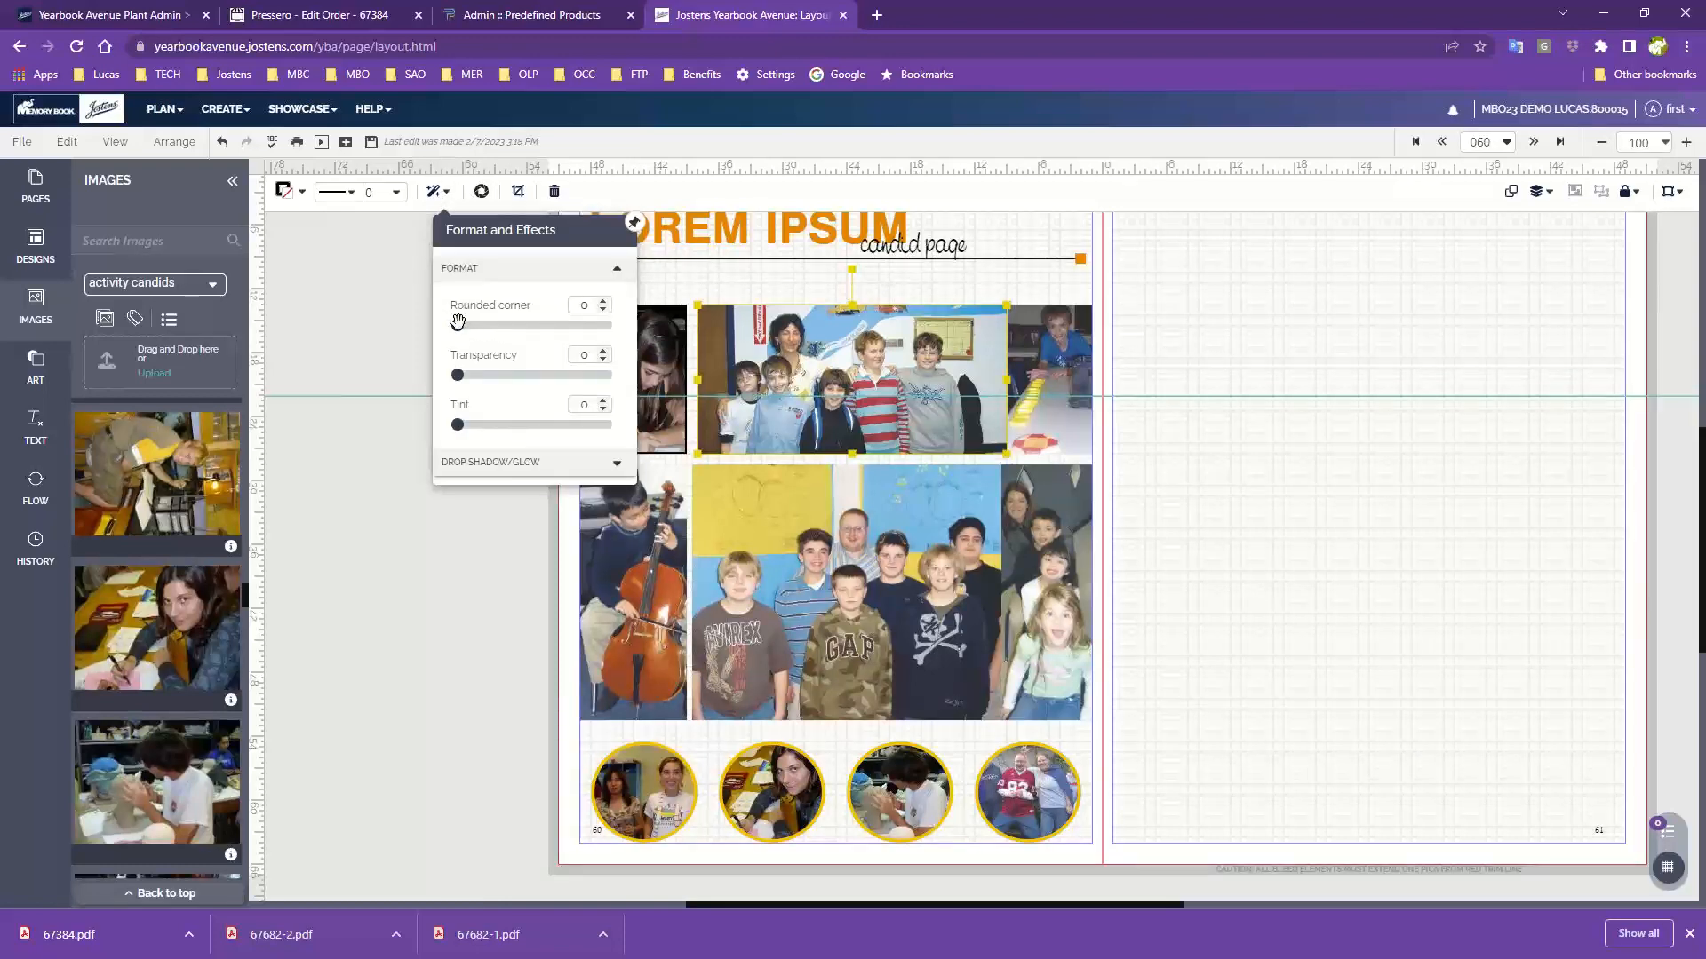
left_click_drag(457, 325, 589, 341)
left_click_drag(456, 377, 533, 406)
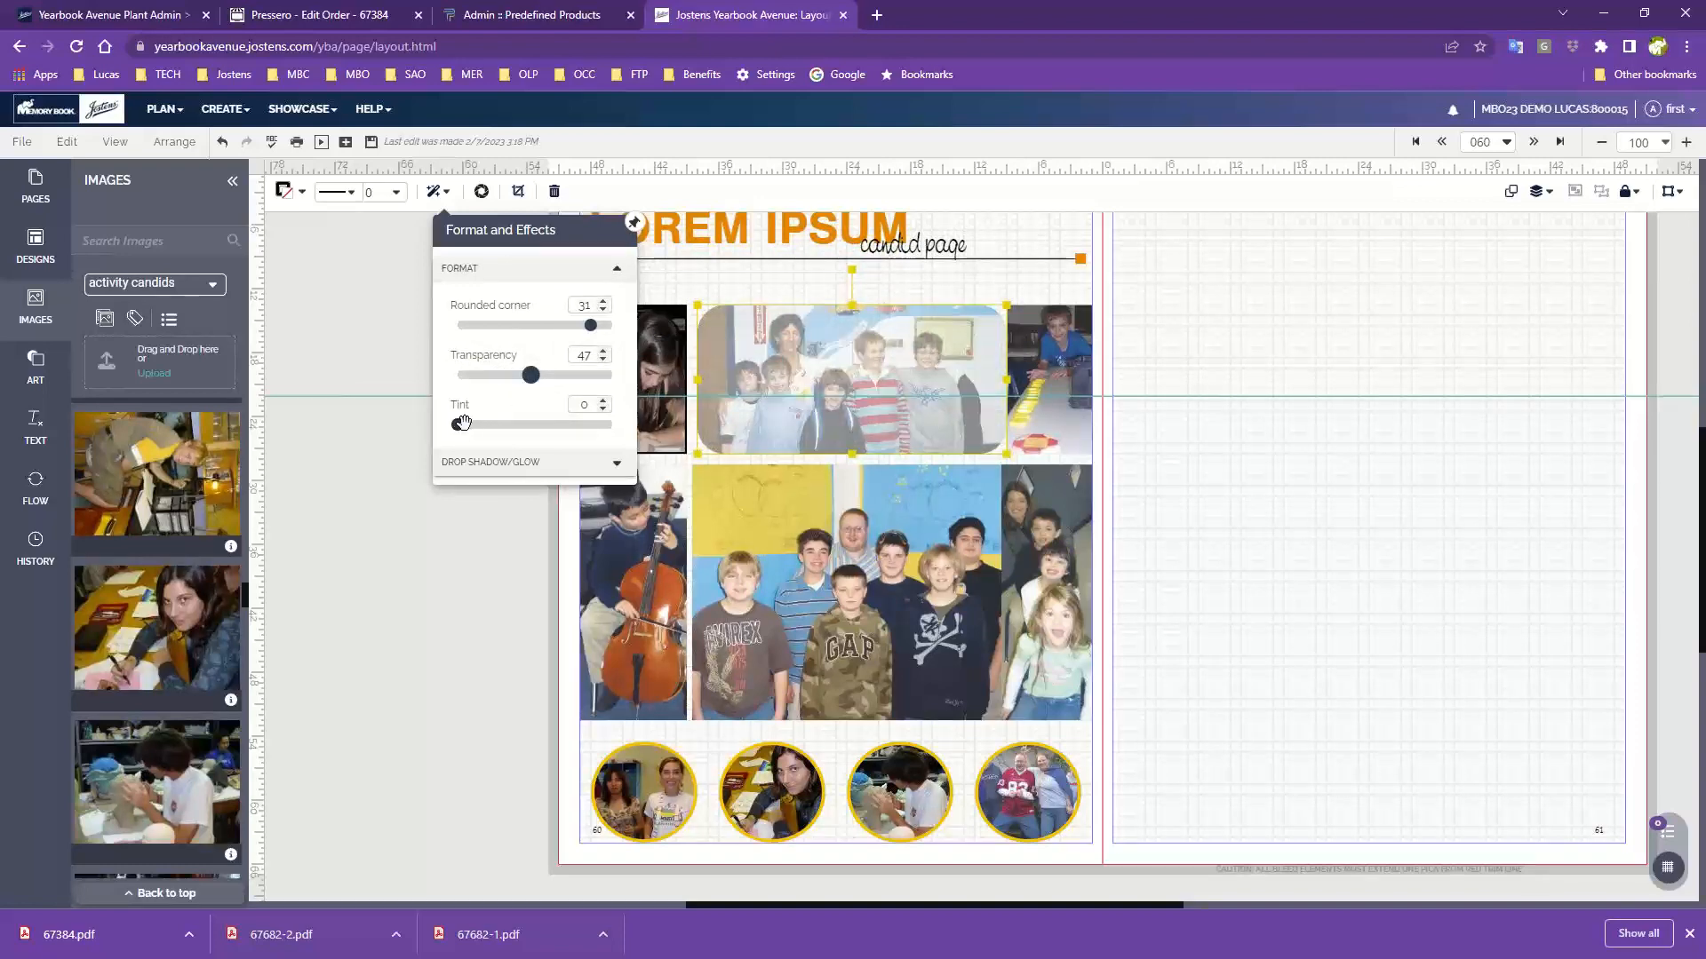
- Set the tint of the boy-at-the-table photo to 15
left_click(1041, 356)
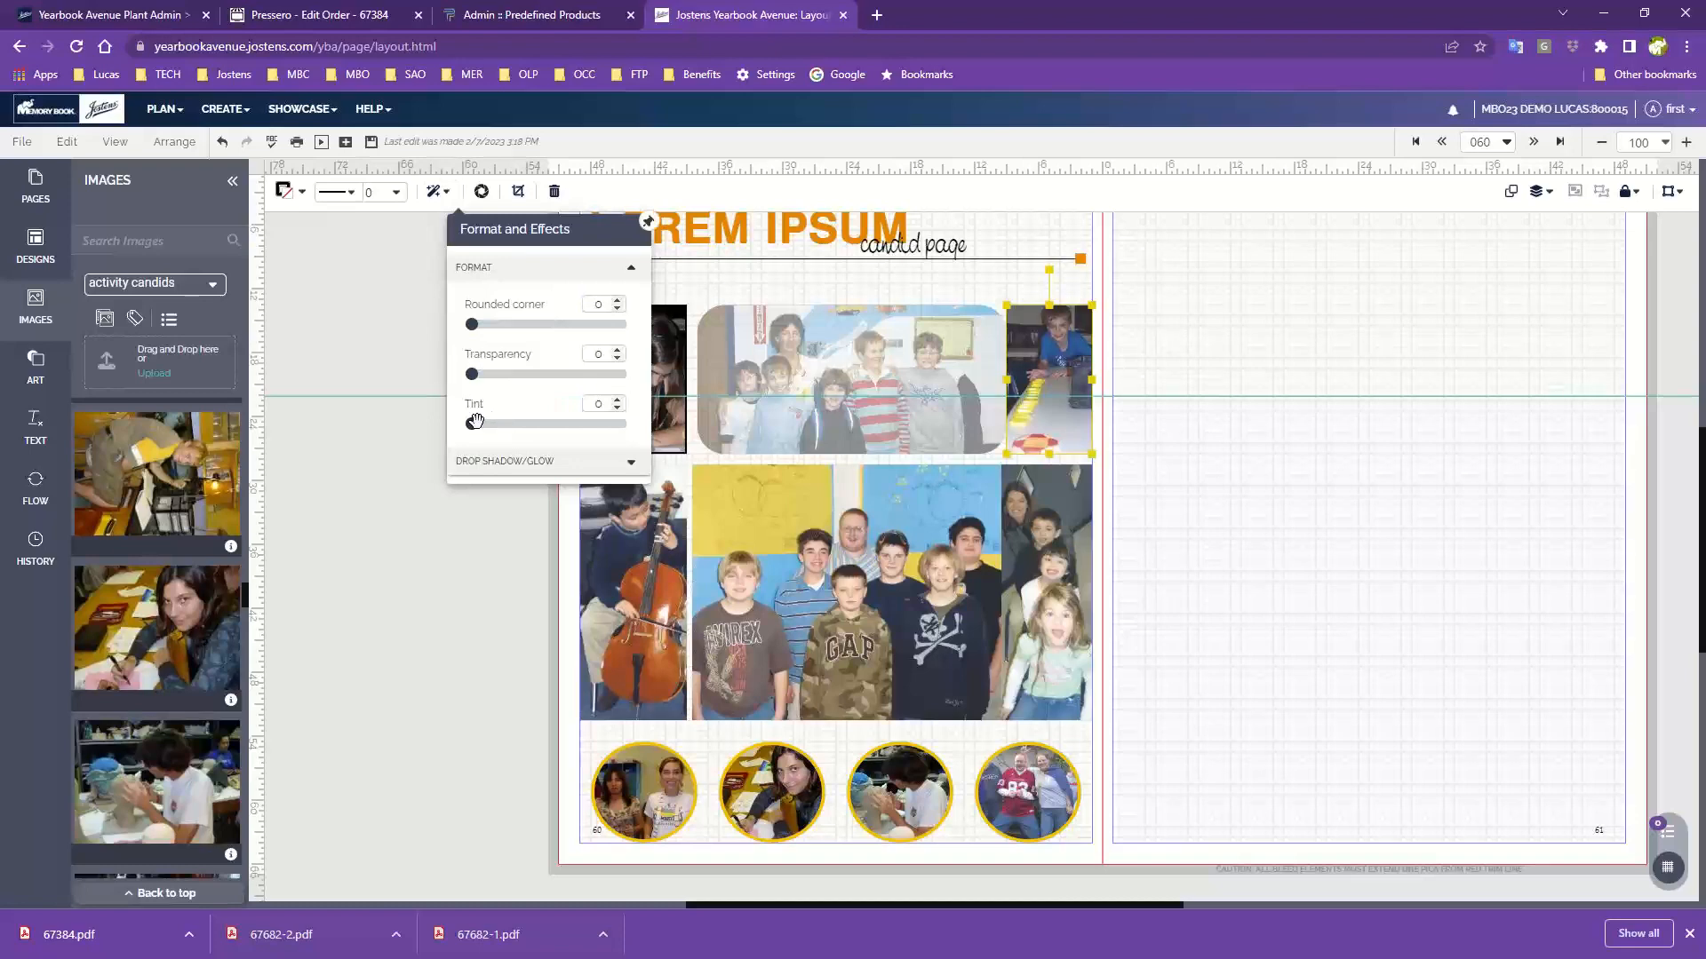
mouse_move(477, 421)
left_mouse_down()
mouse_move(524, 423)
mouse_move(495, 421)
left_mouse_up()
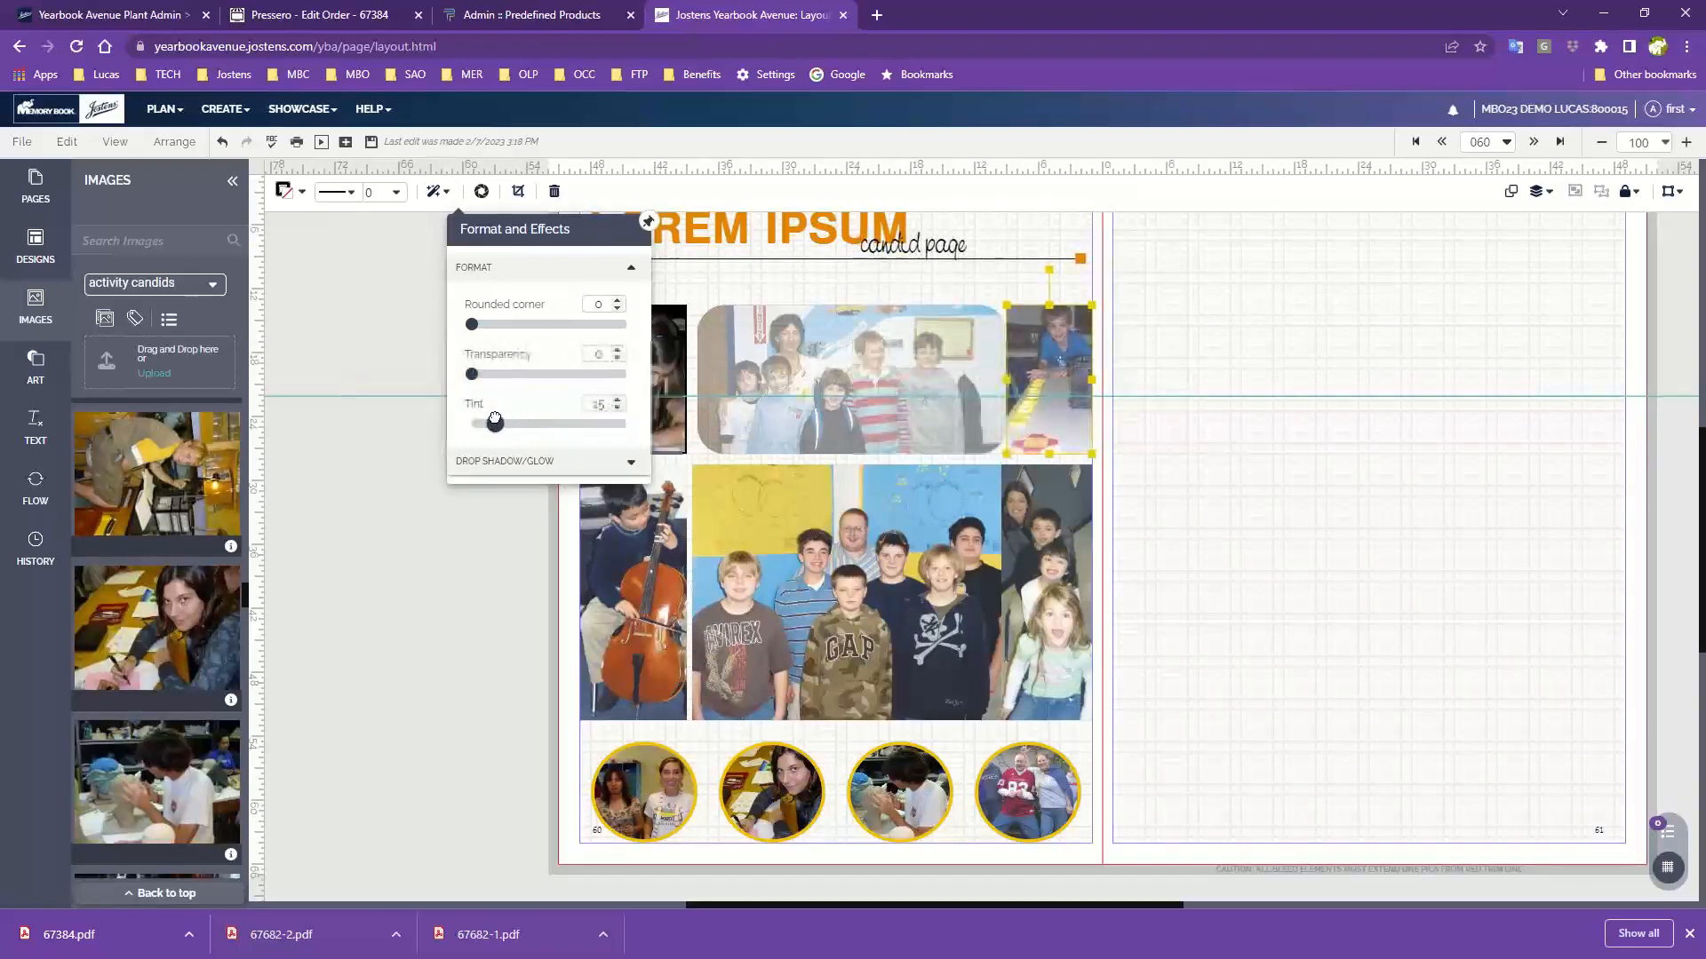
left_click(1230, 425)
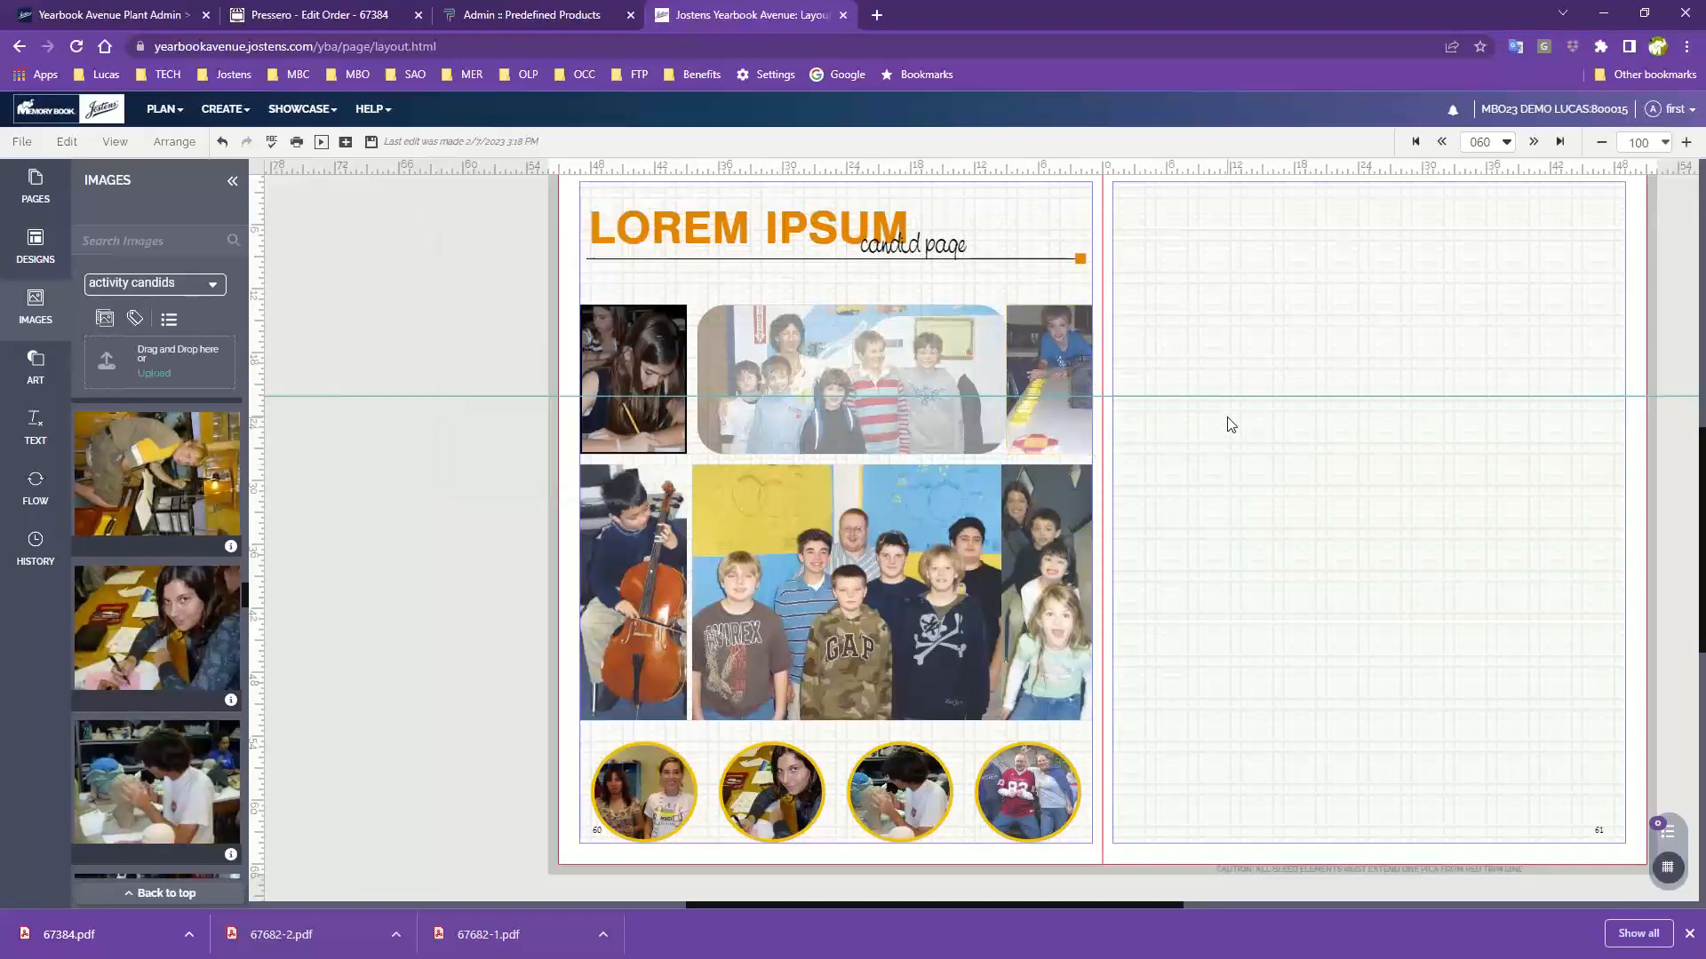
- Nudge the upper center group photo left to line up with the edge of the big picture below it
left_click(834, 350)
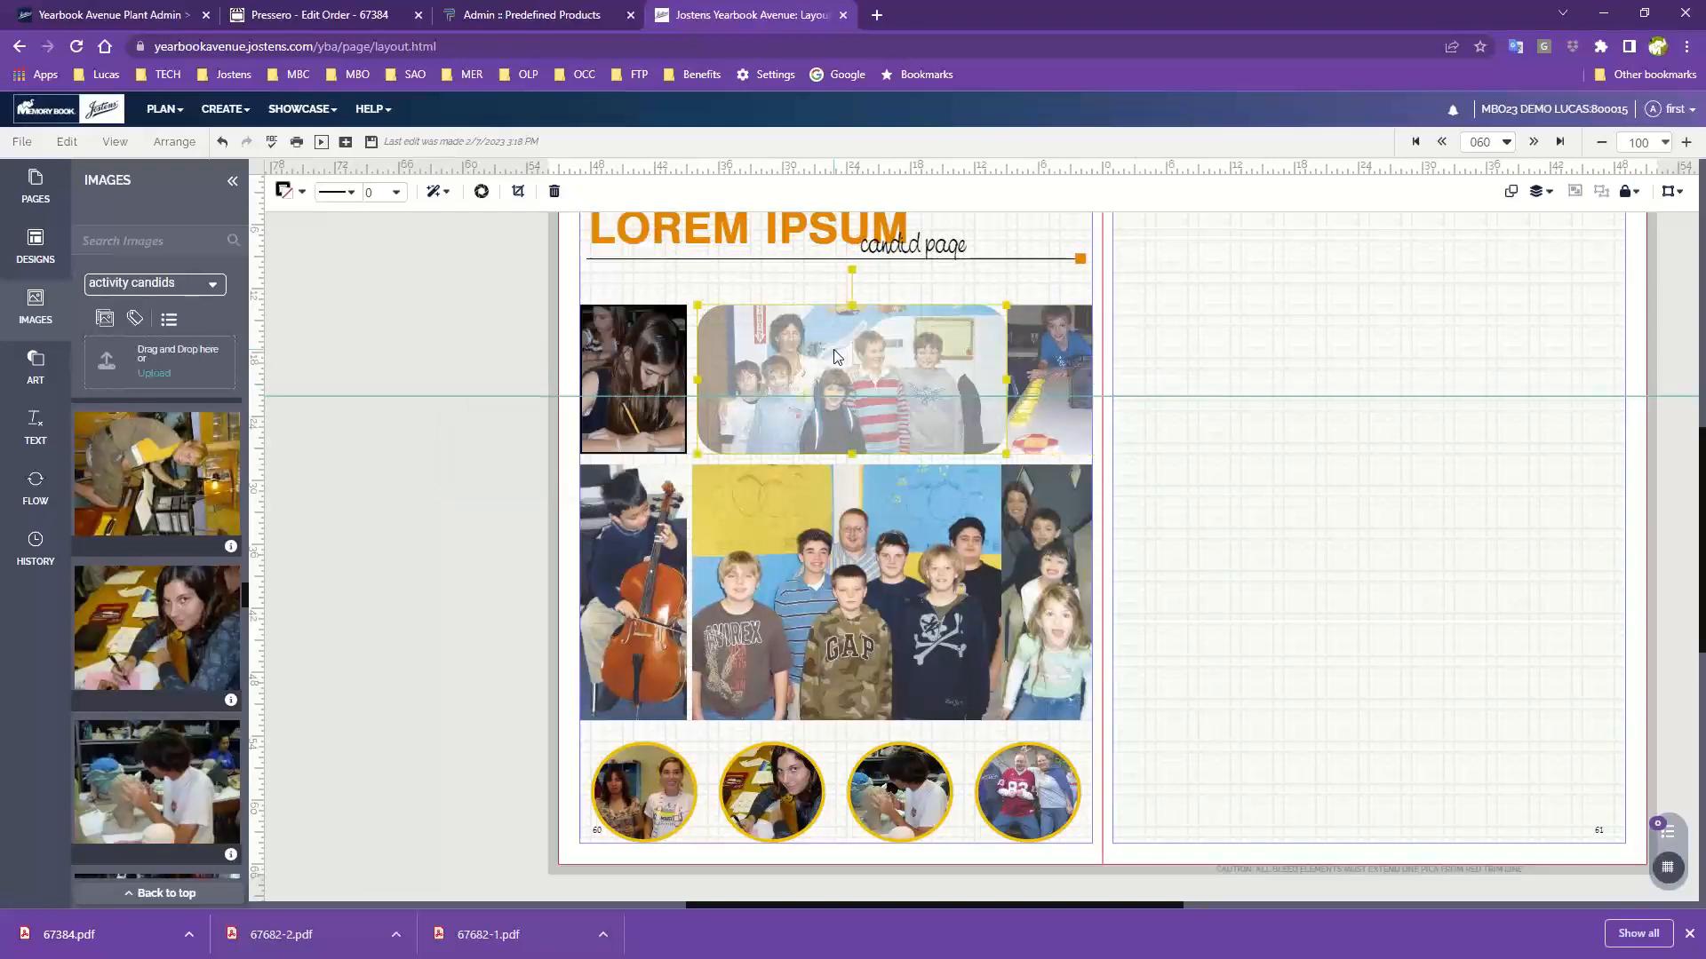
key("Left")
key("Left")
key("Left")
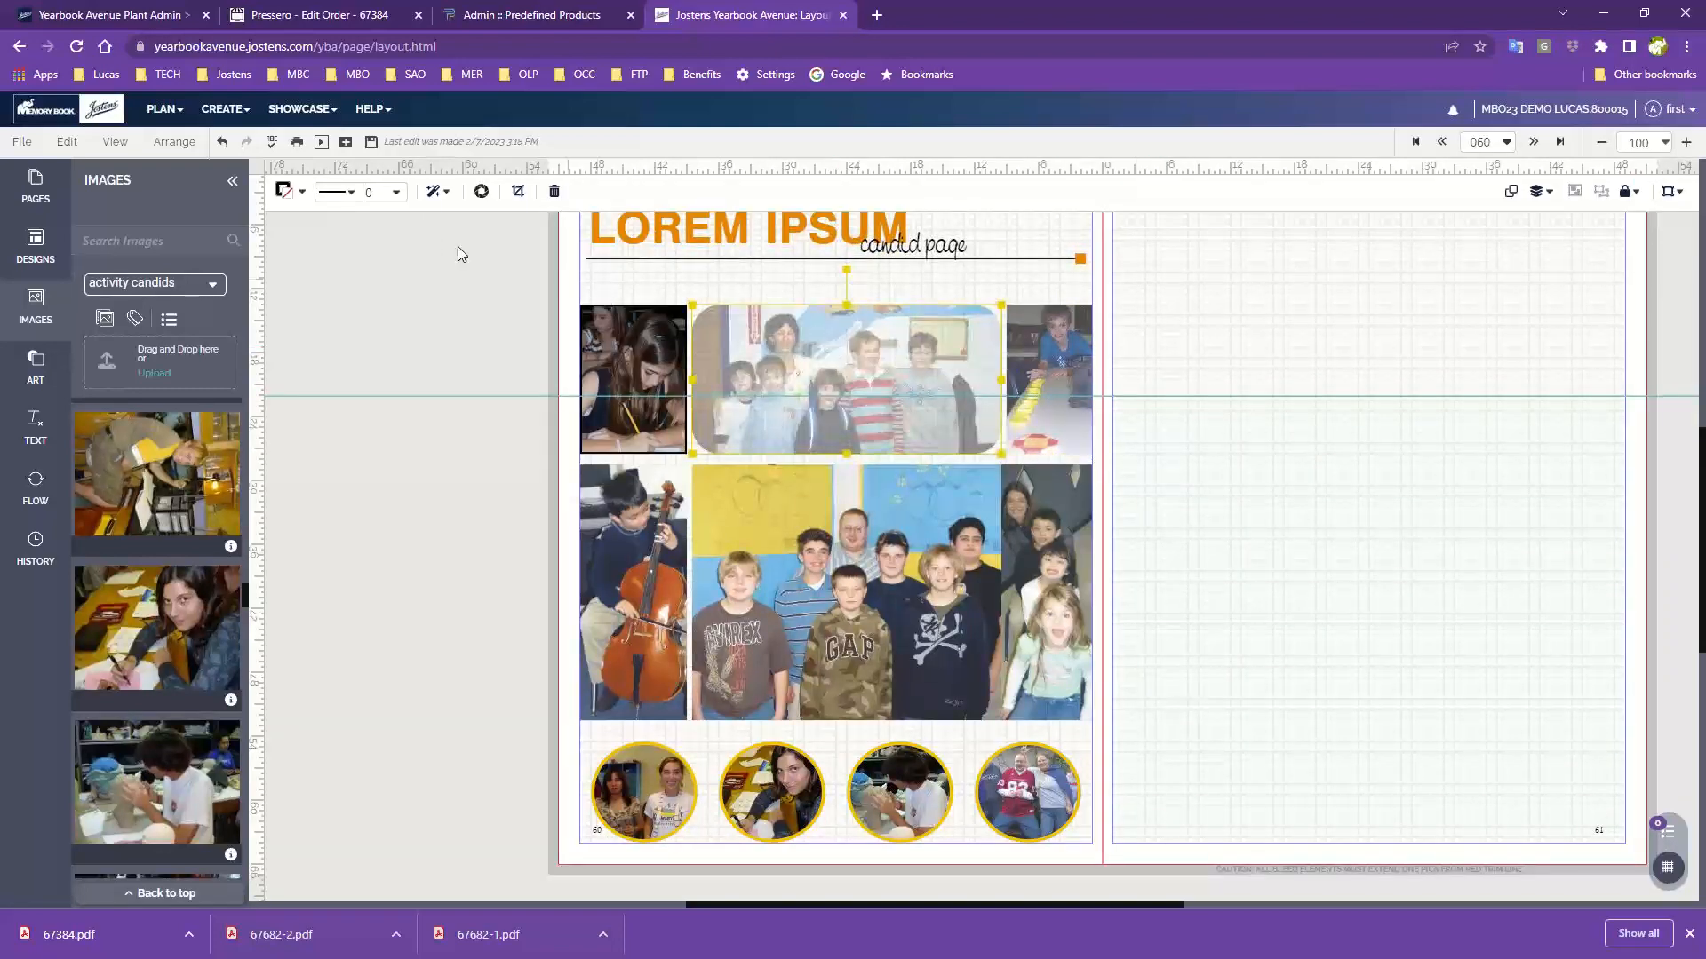
- Add a drop shadow to the upper center group photo
left_click(434, 192)
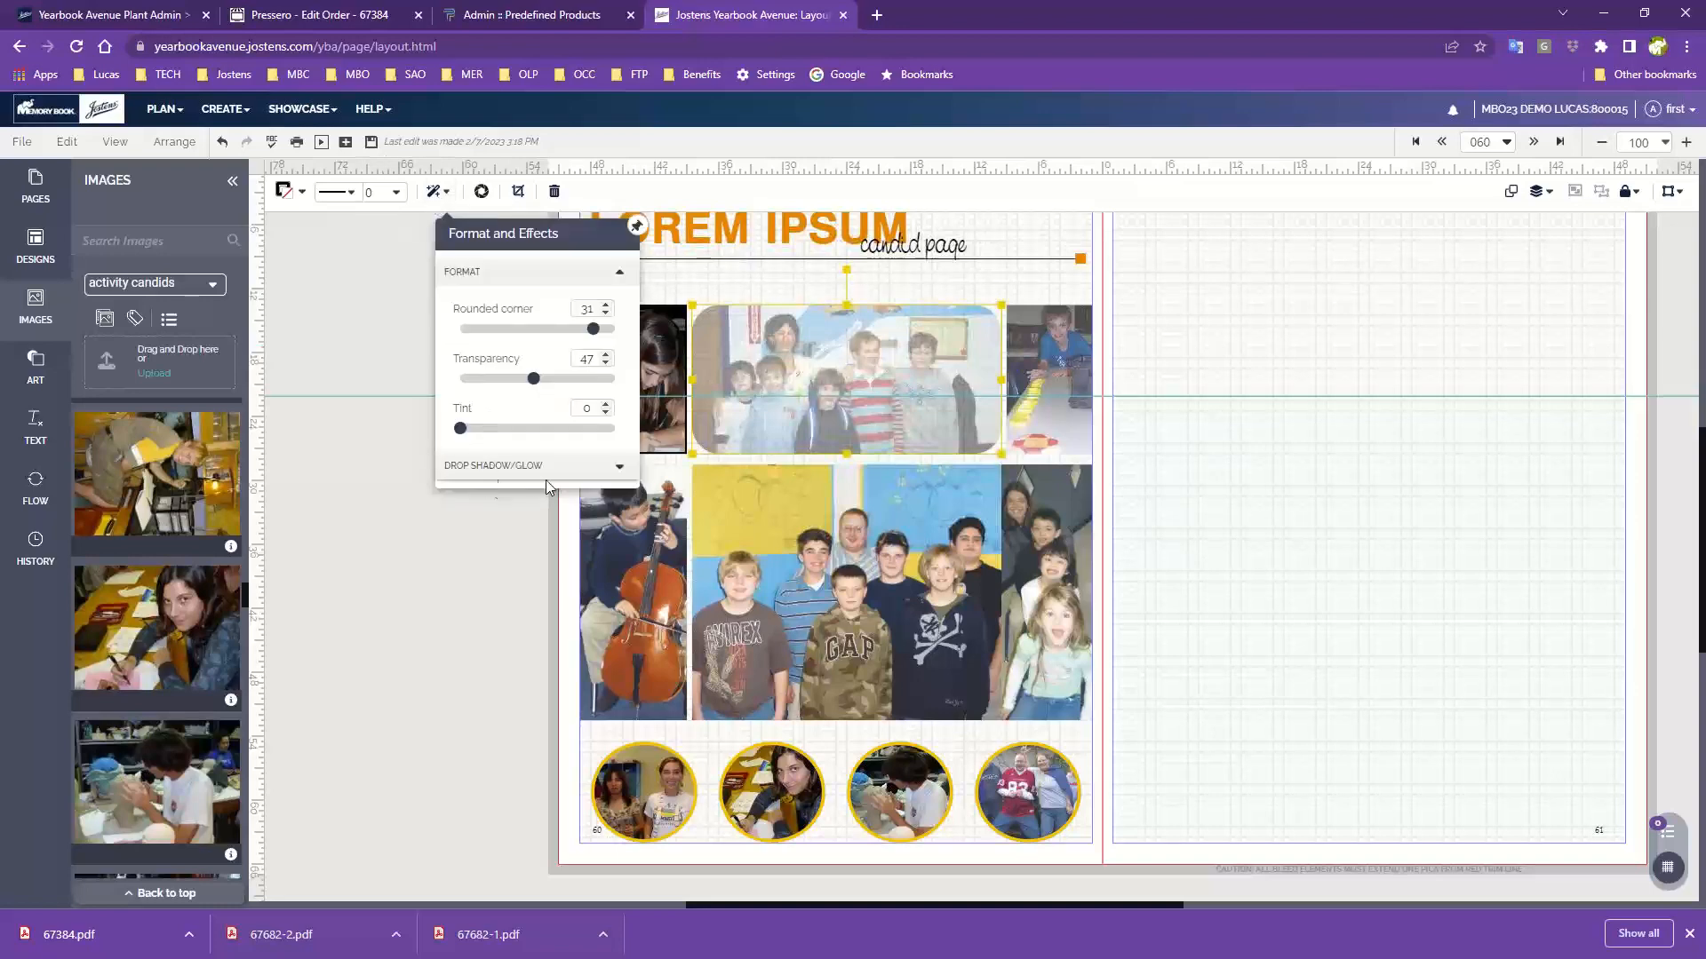
left_click(512, 466)
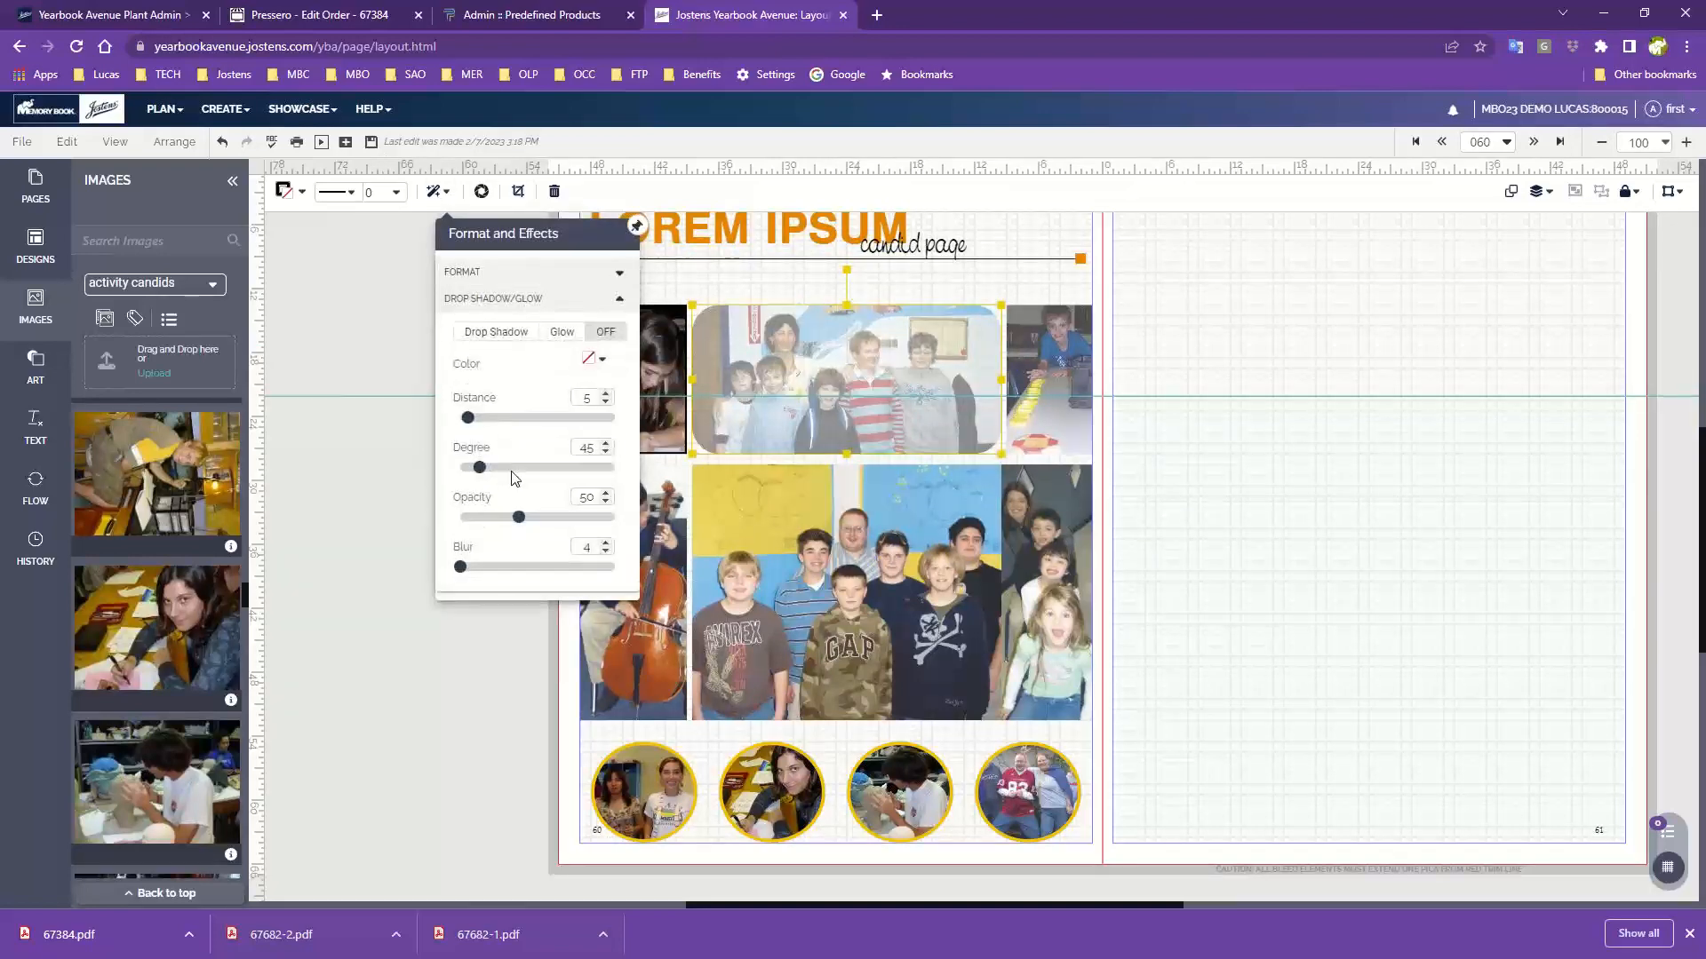
left_click(499, 332)
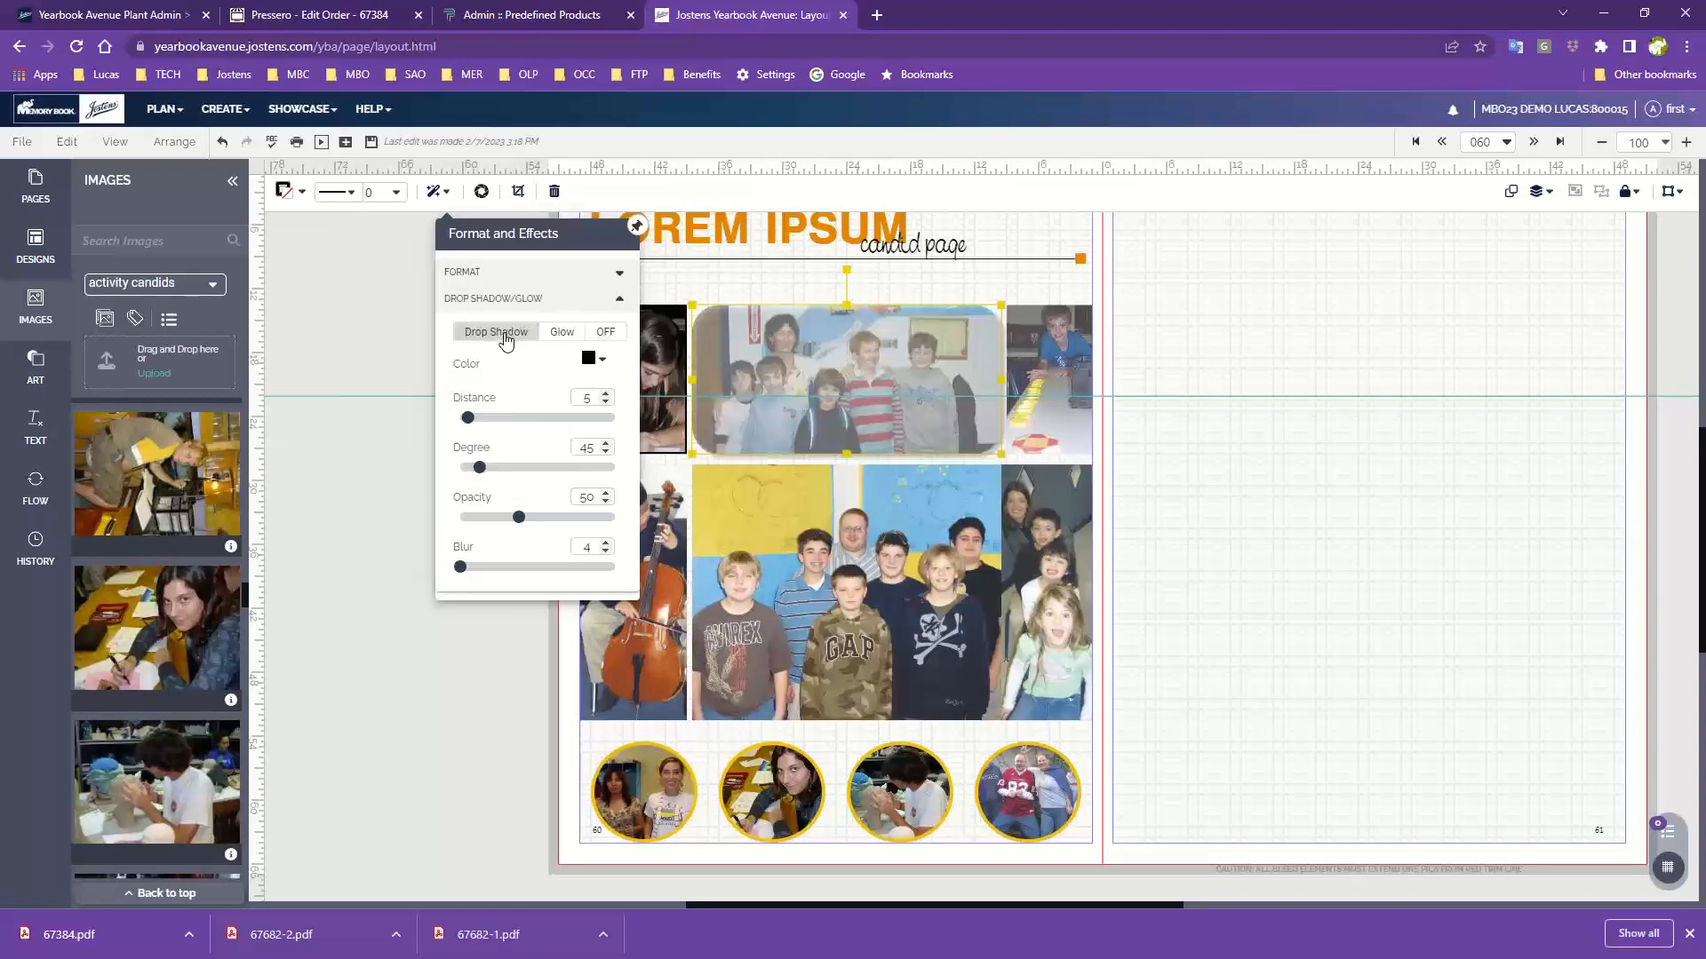
left_click(787, 342)
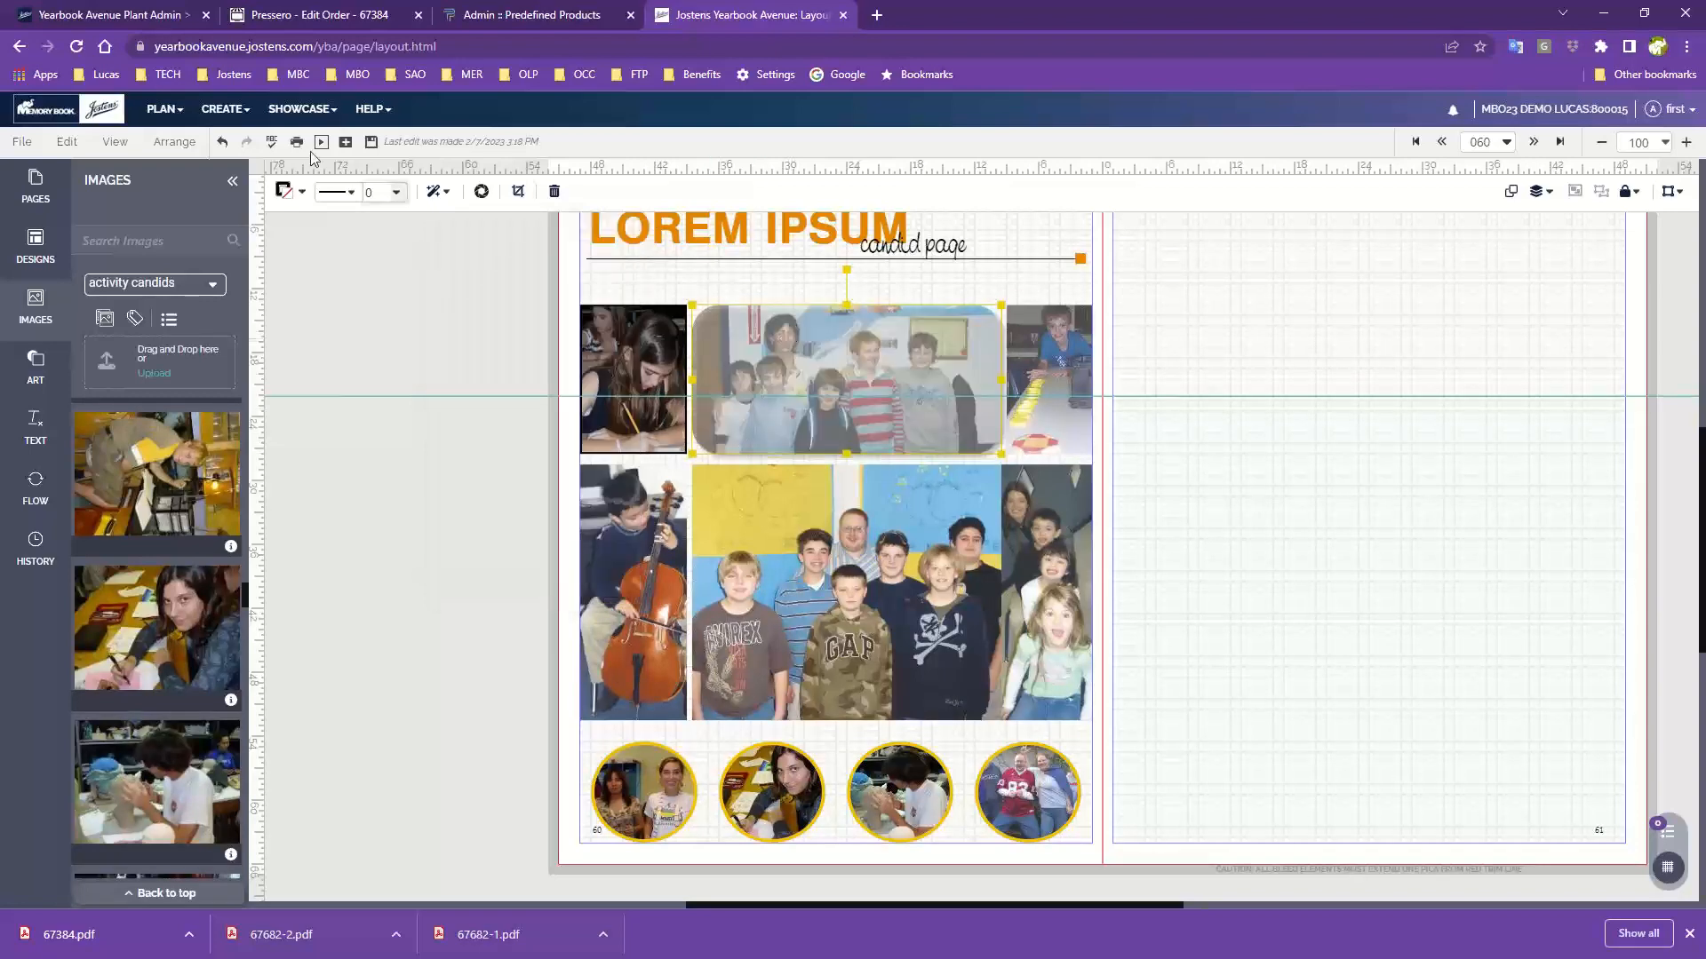
- Remove the transparency from the upper center group photo
left_click(436, 194)
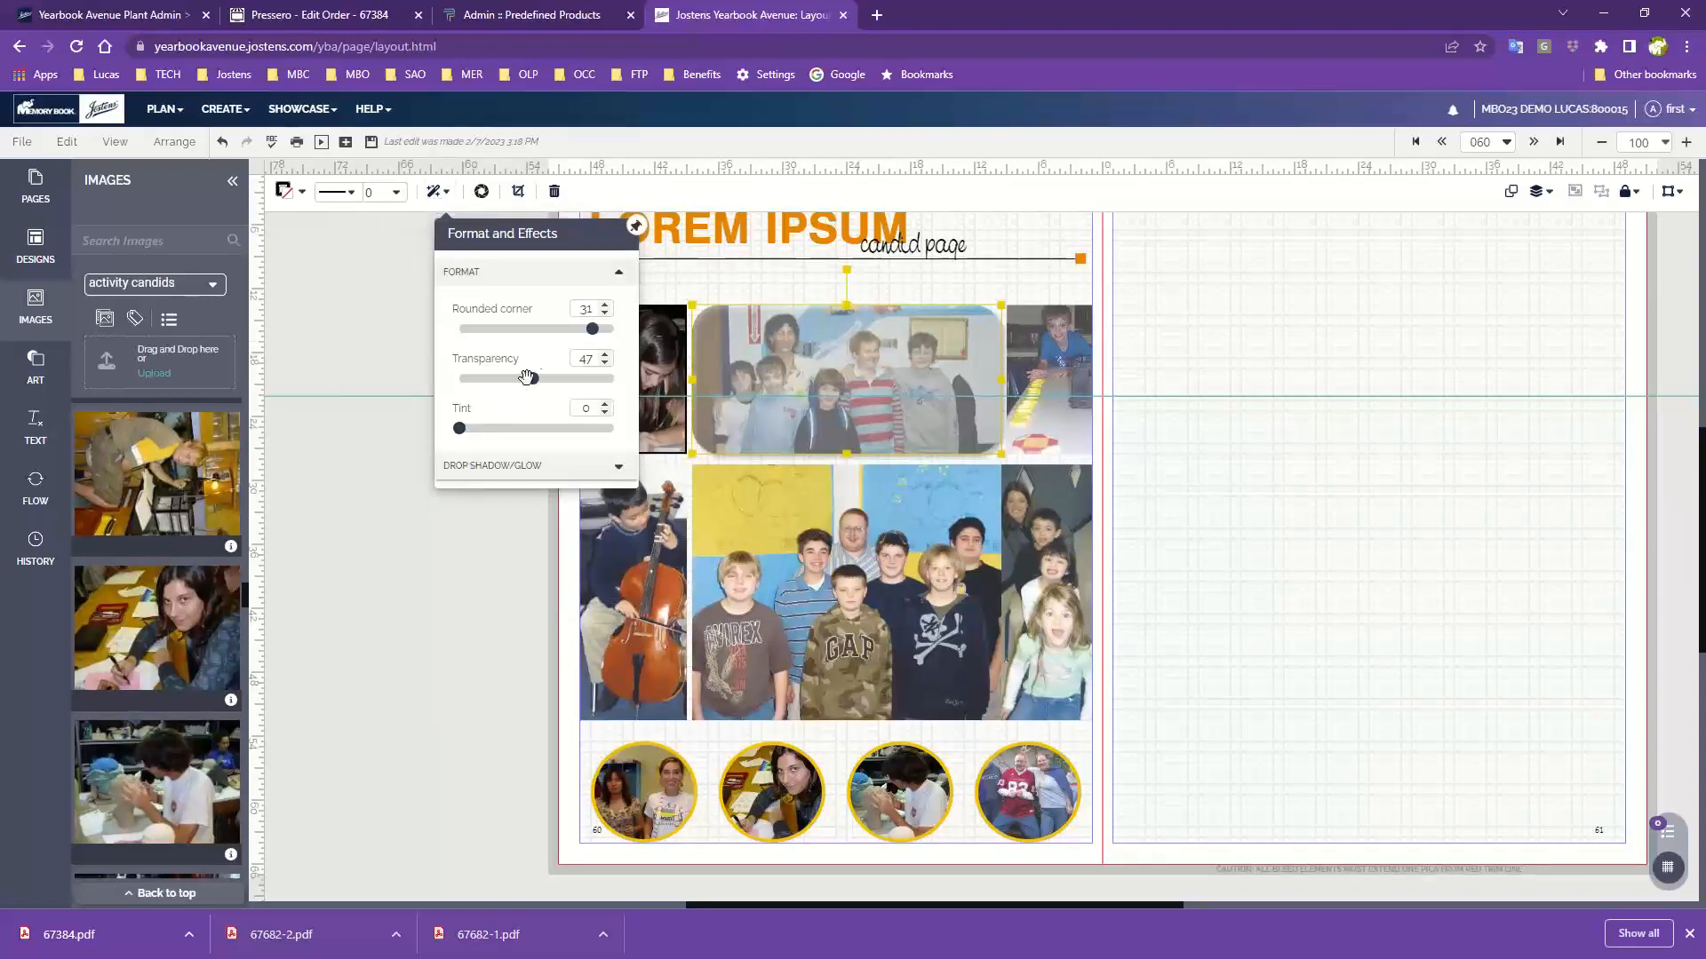
left_click_drag(528, 378, 361, 383)
left_click(382, 548)
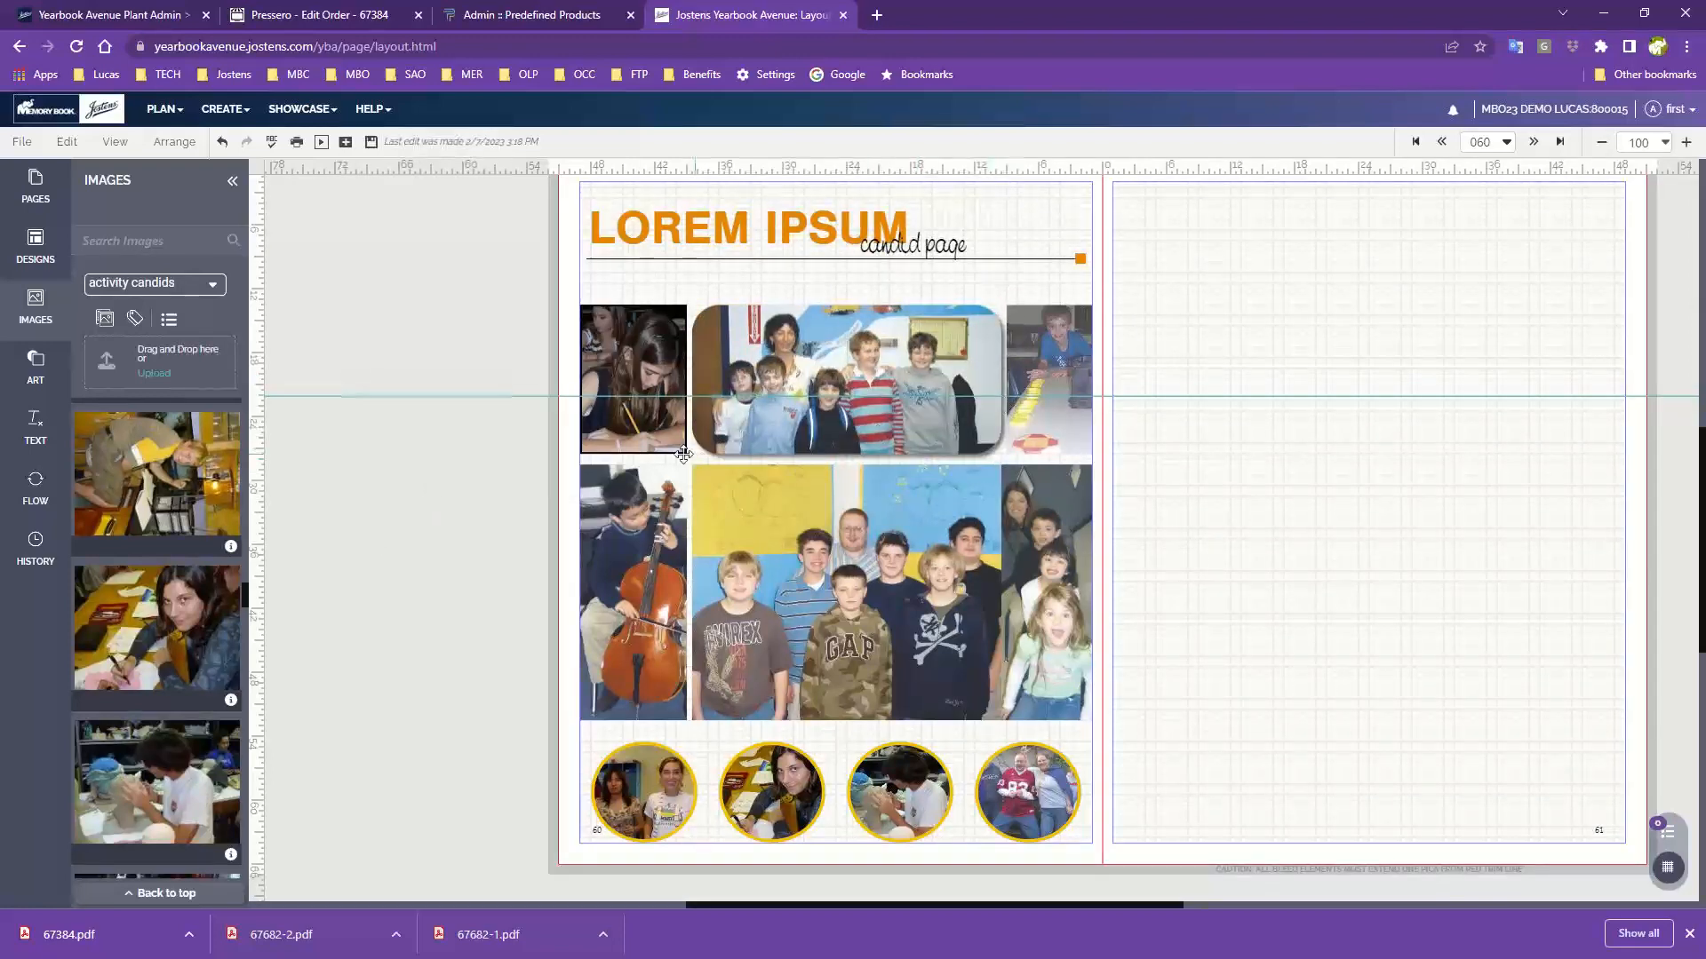
- Add a drop shadow to the photo of the girl writing beside the upper center group photo
left_click(648, 417)
left_click(434, 191)
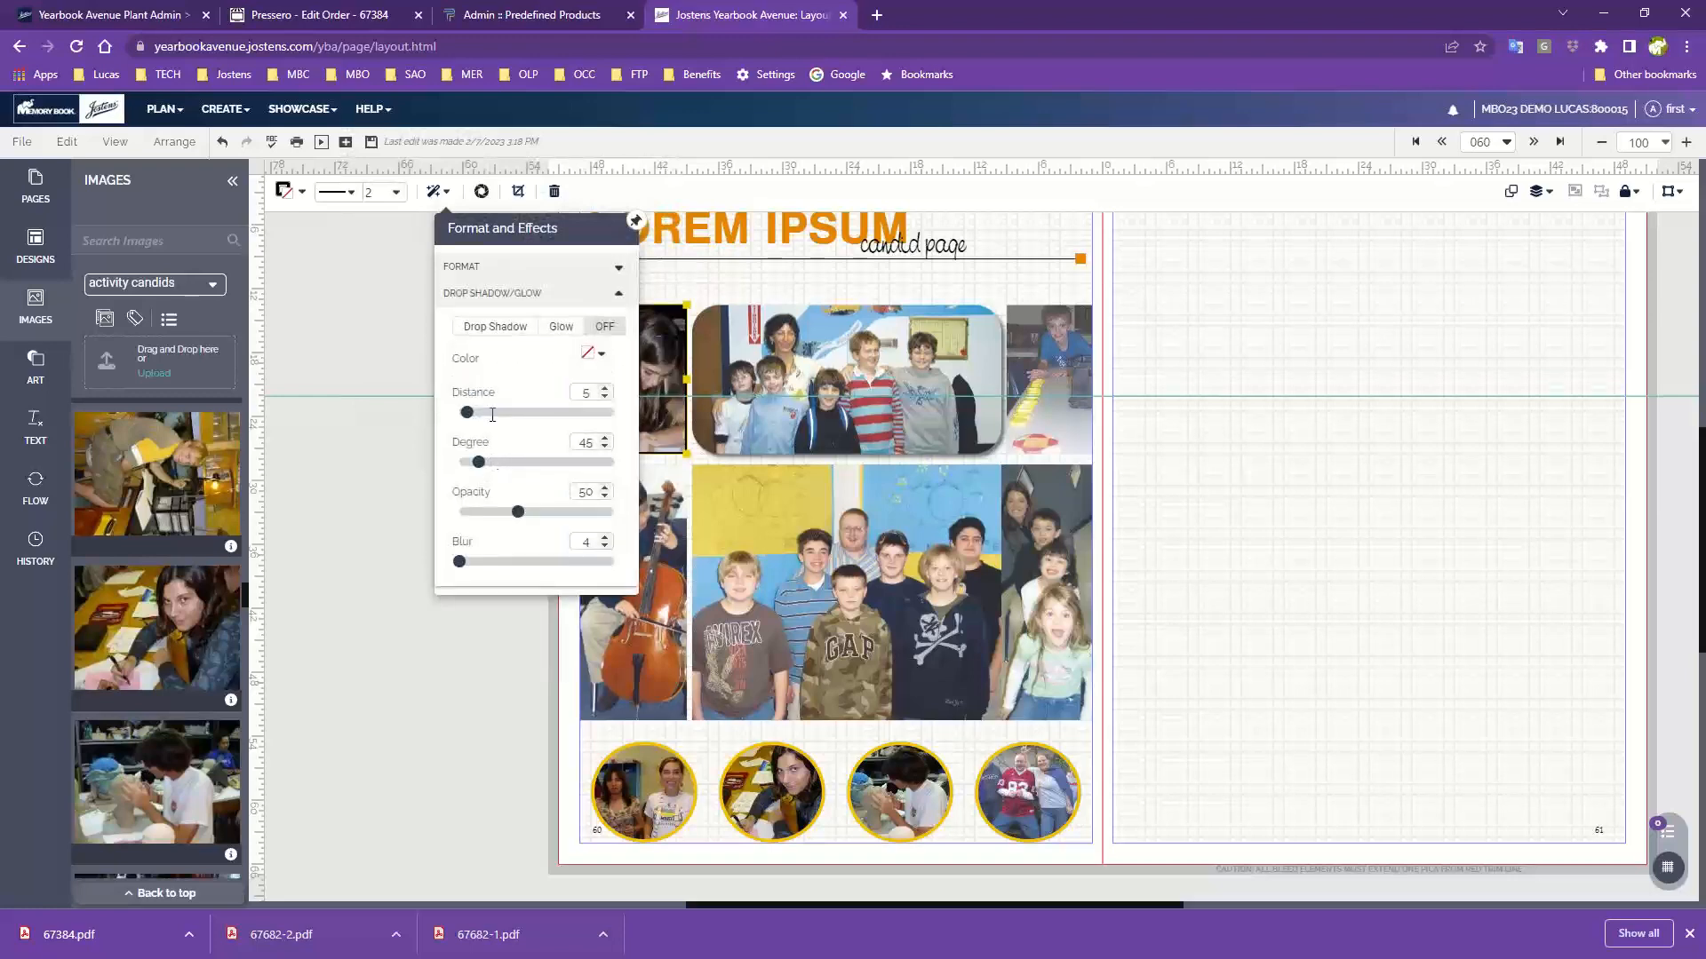
left_click(495, 329)
left_click(378, 557)
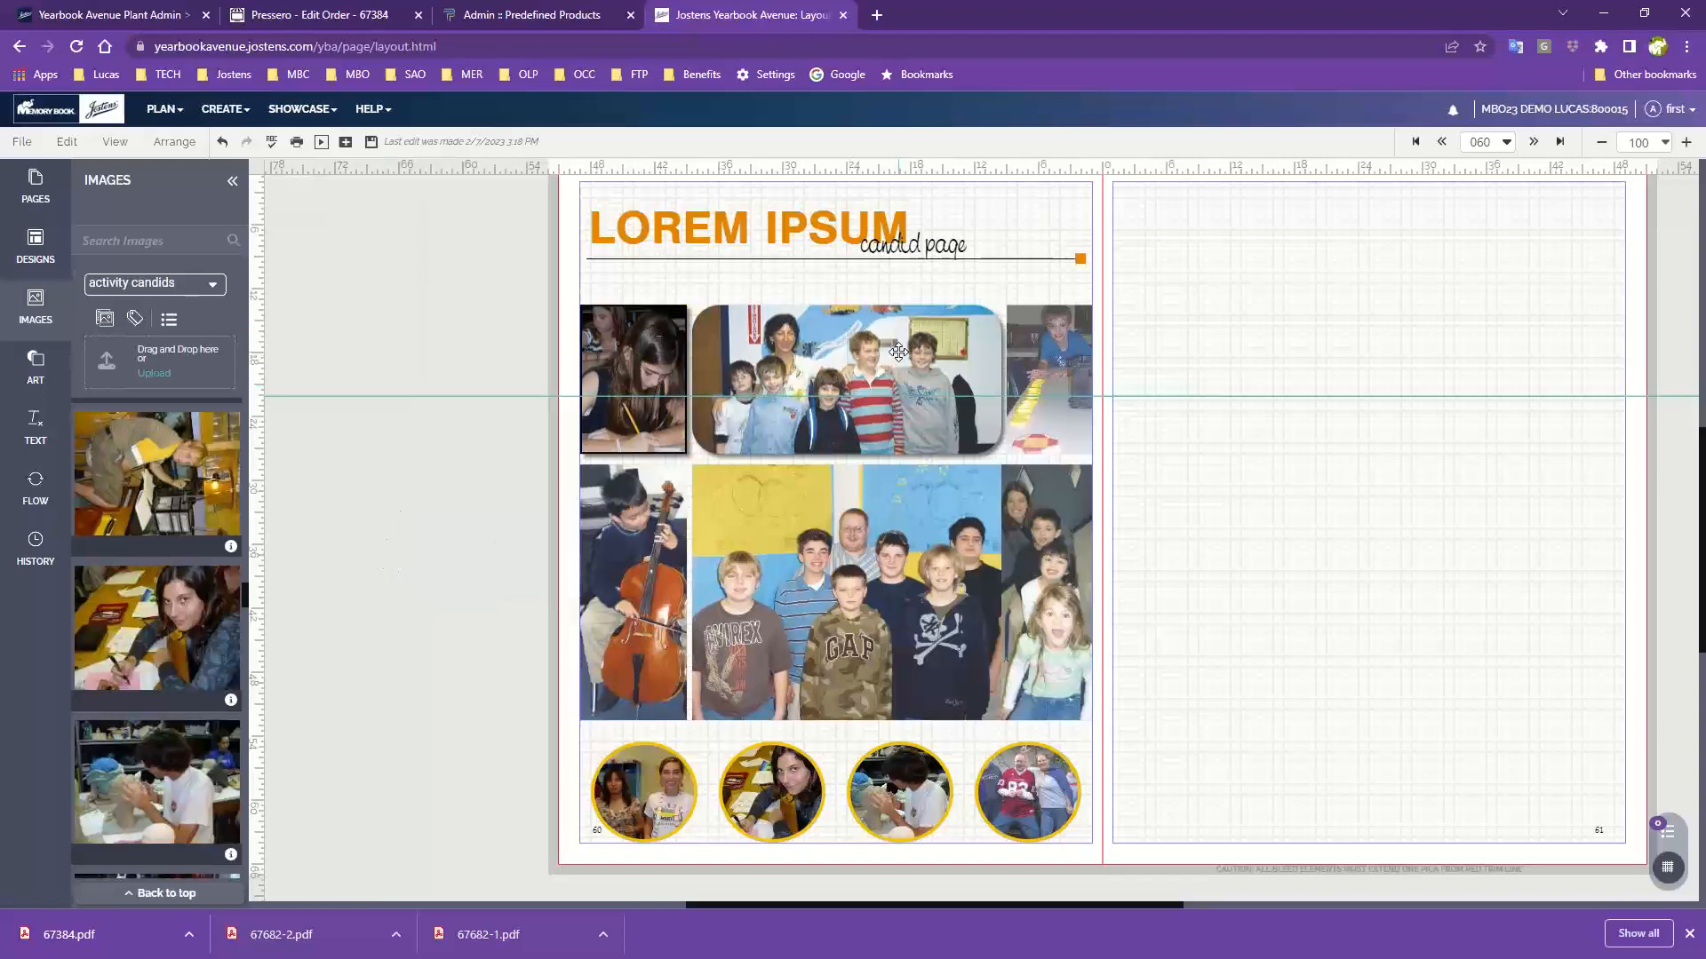
- Try a glow effect on the large center group photo and switch it off again
left_click(896, 582)
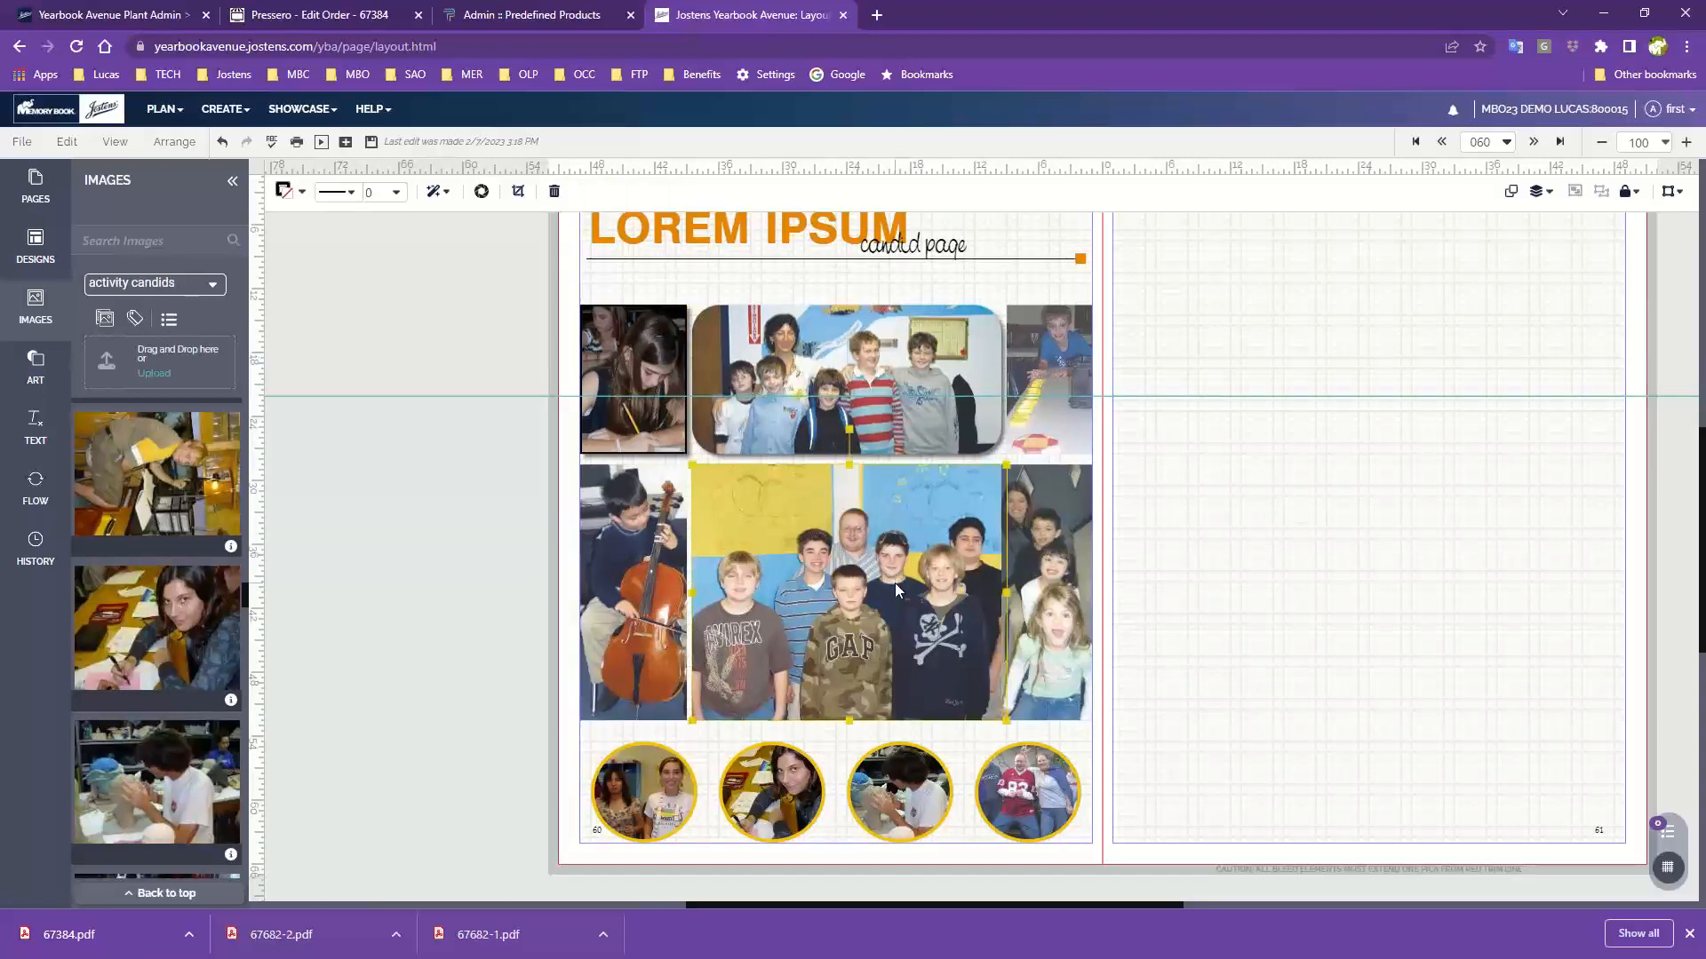
left_click(478, 192)
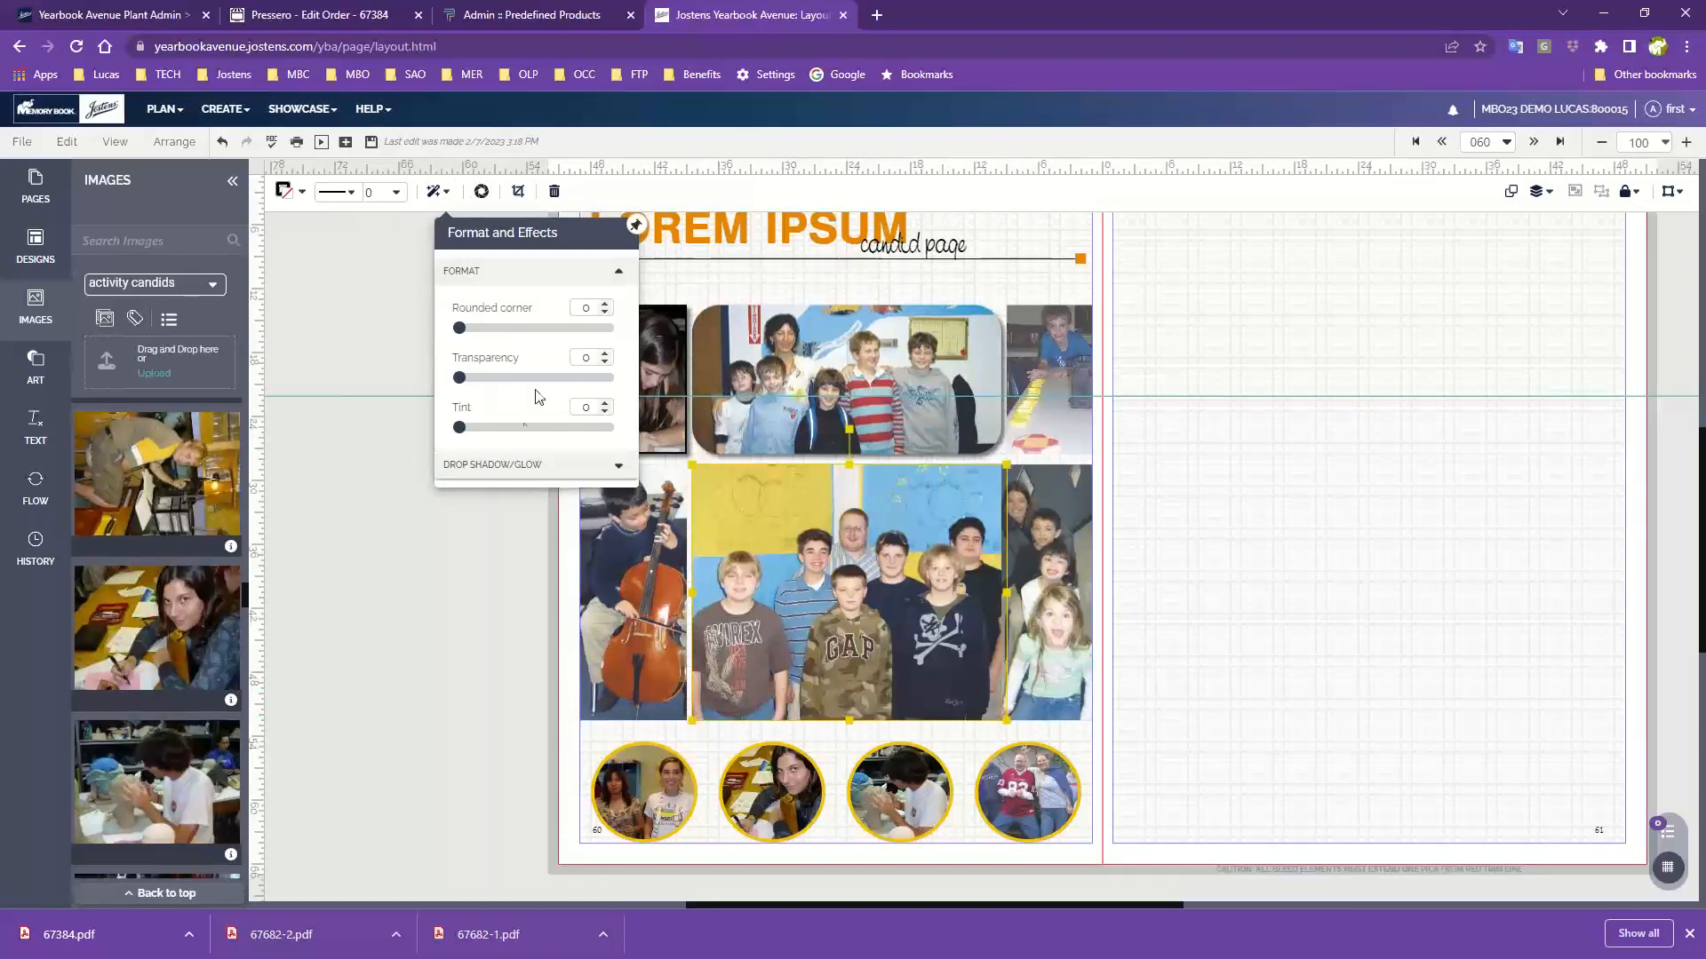
left_click(518, 475)
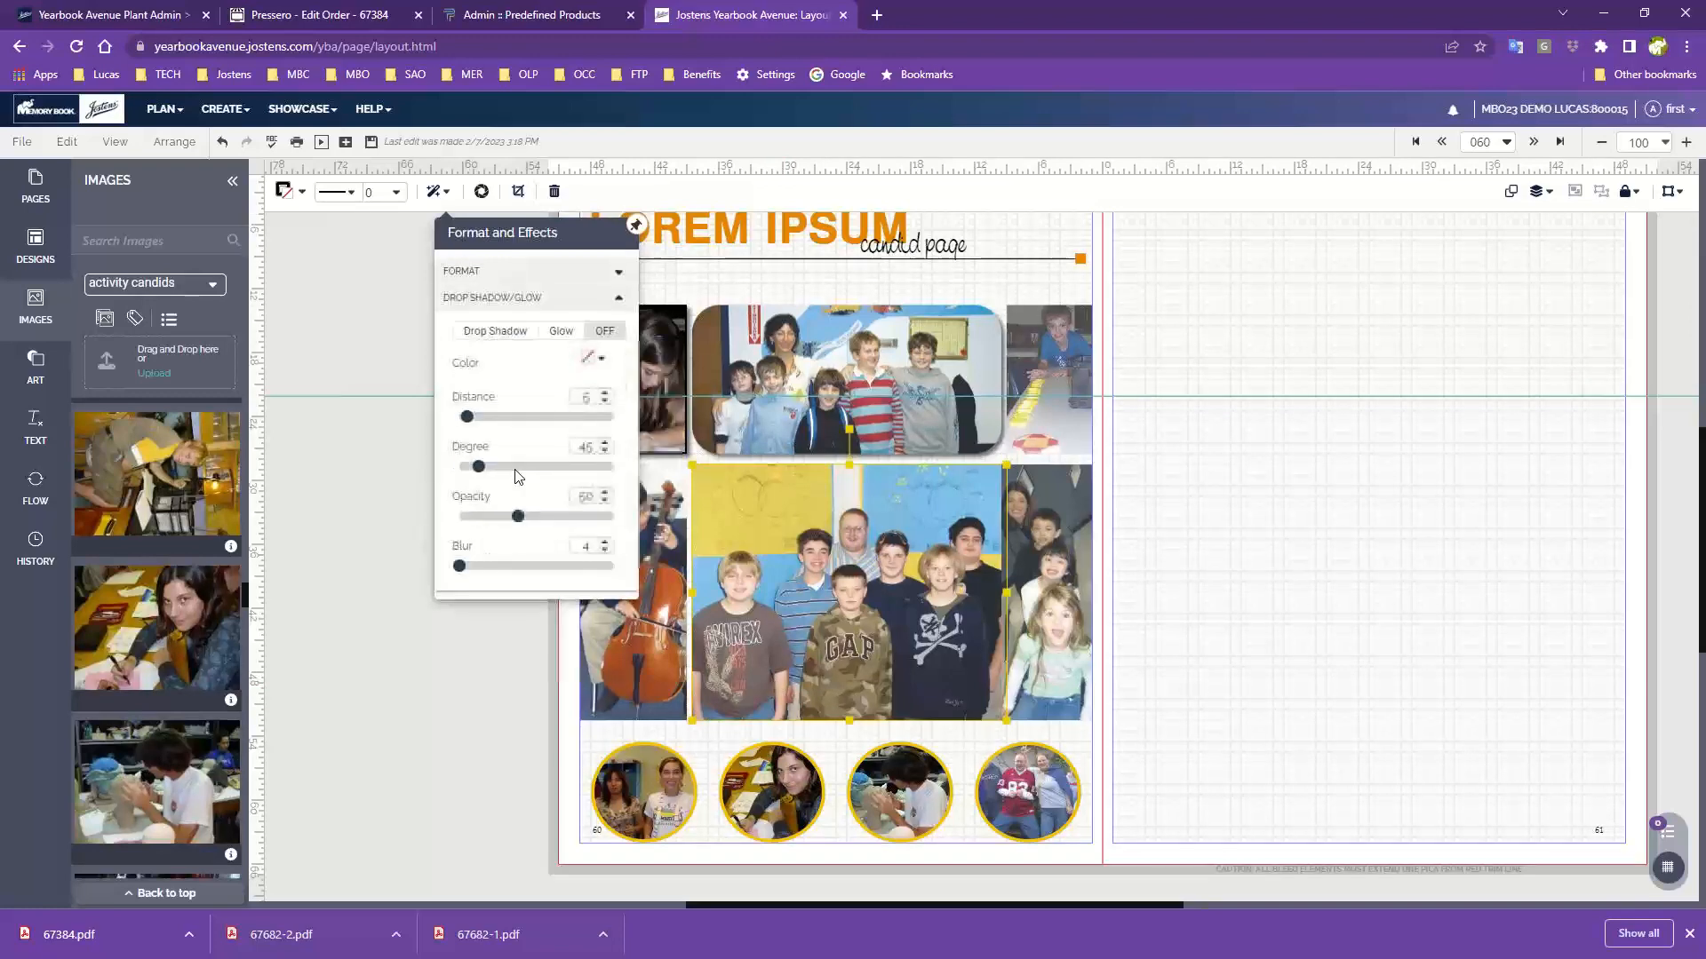
left_click(554, 332)
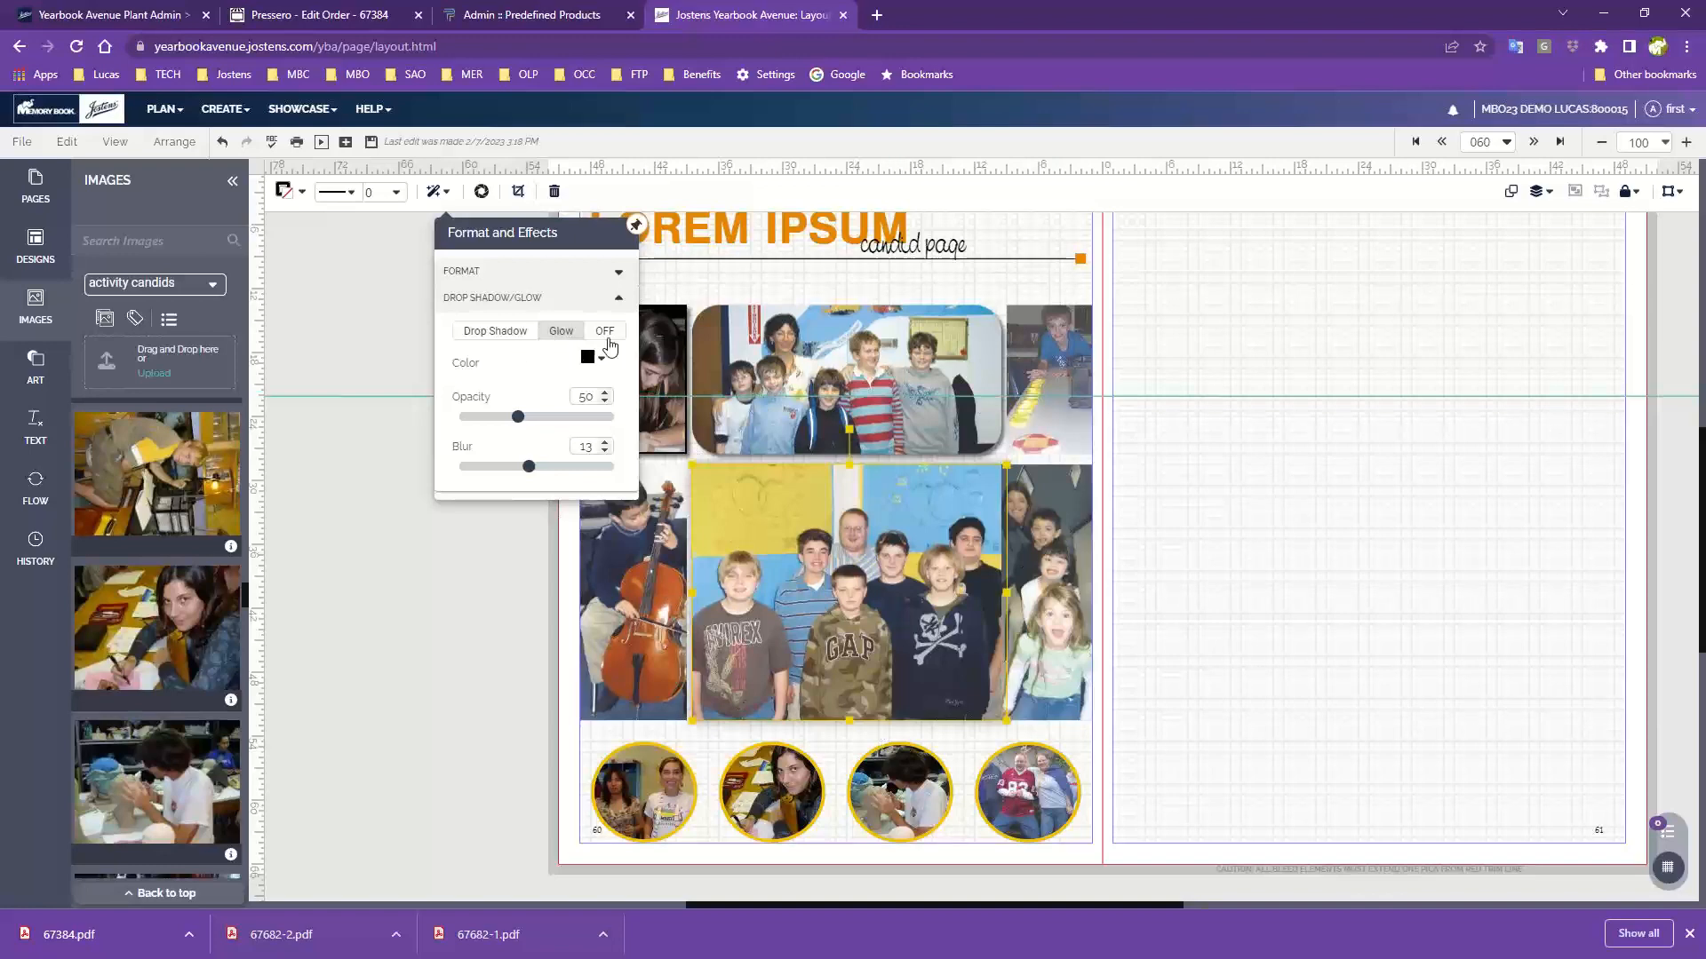
left_click(607, 334)
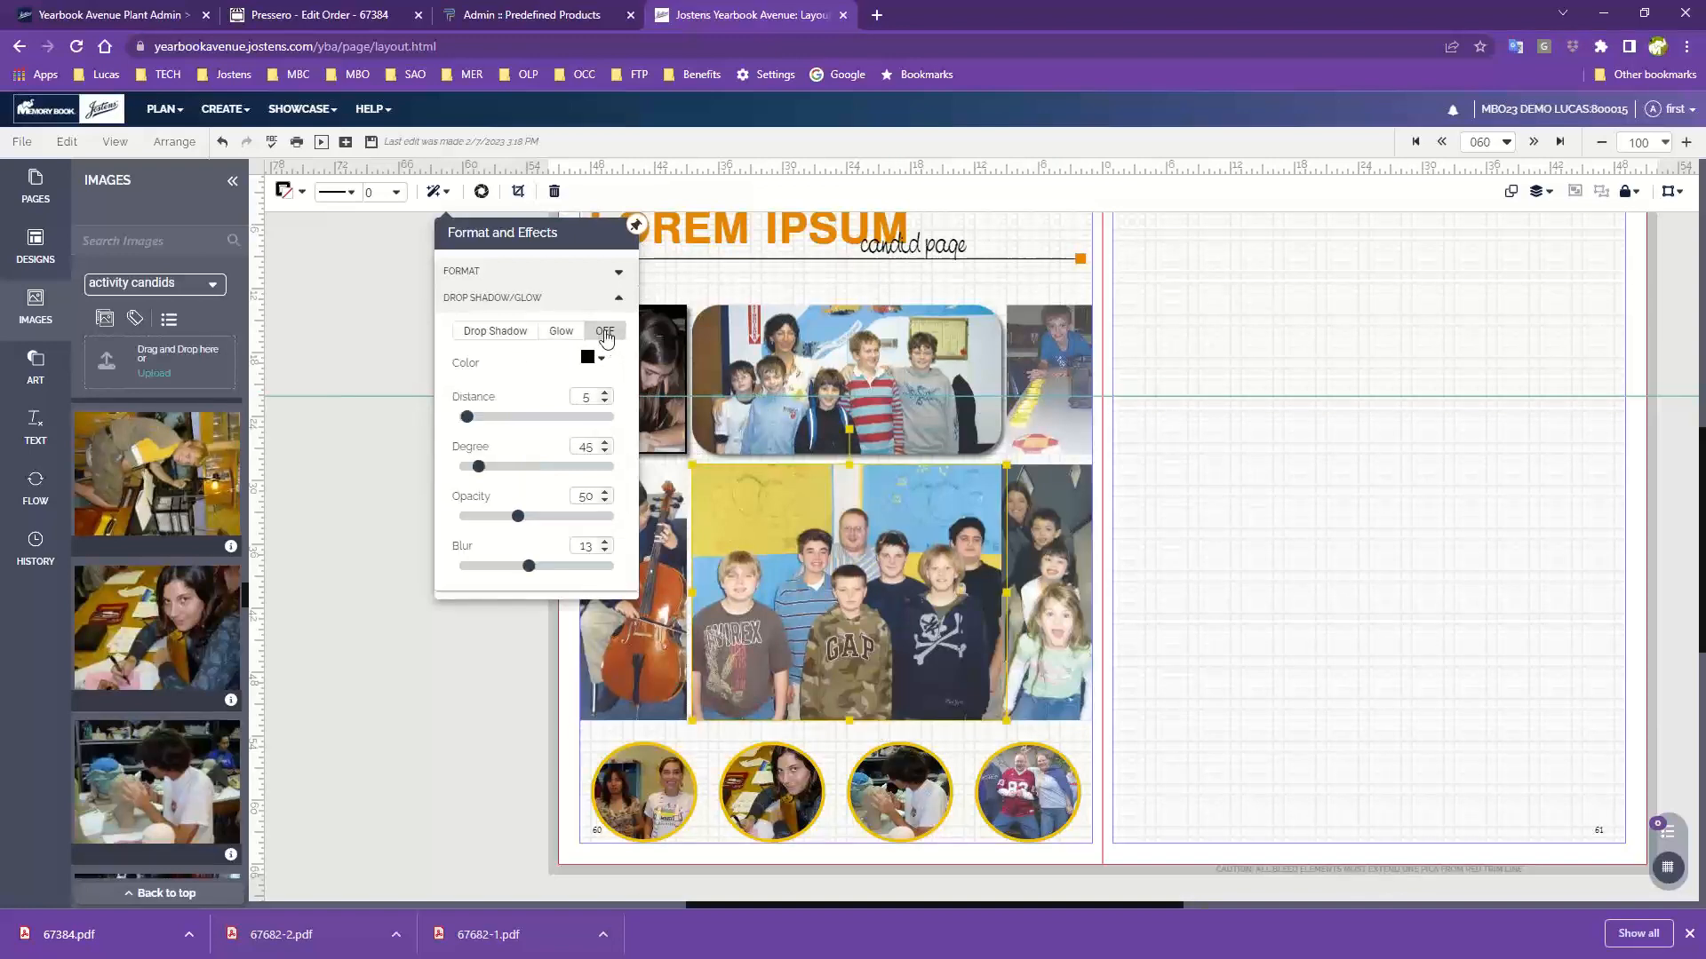
left_click(882, 592)
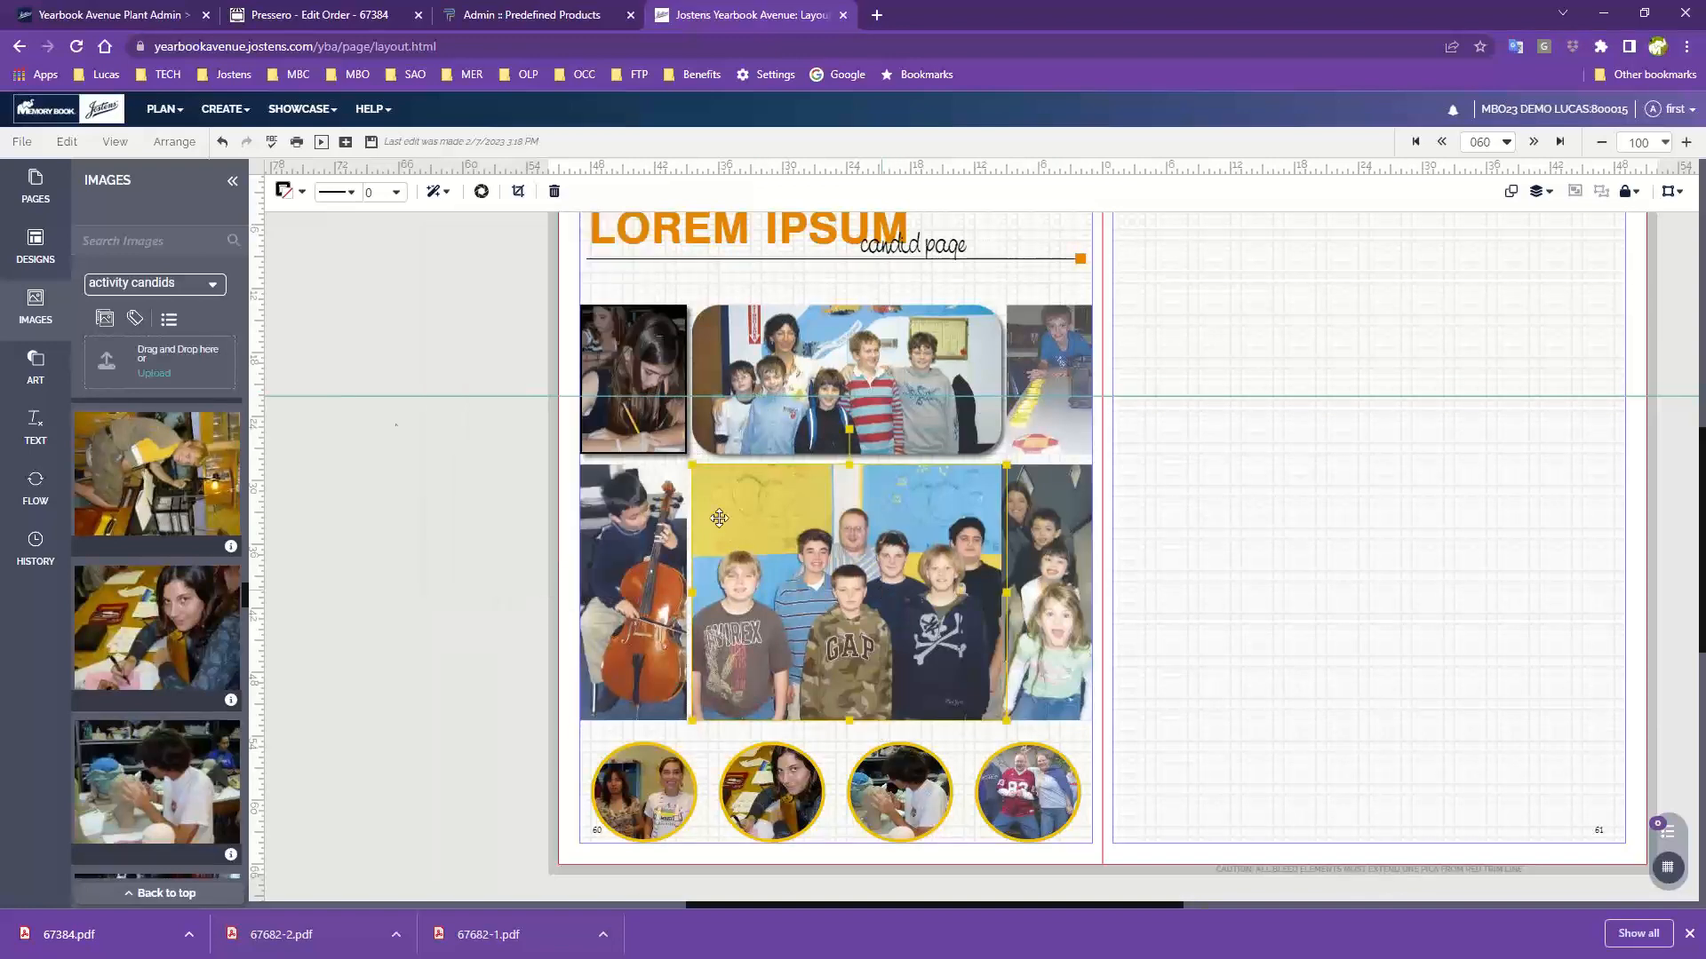
- In Snap Edit, try the B & W, Sepia and Overlay filters separately on the large group photo, then combine B & W with Overlay
left_click(482, 193)
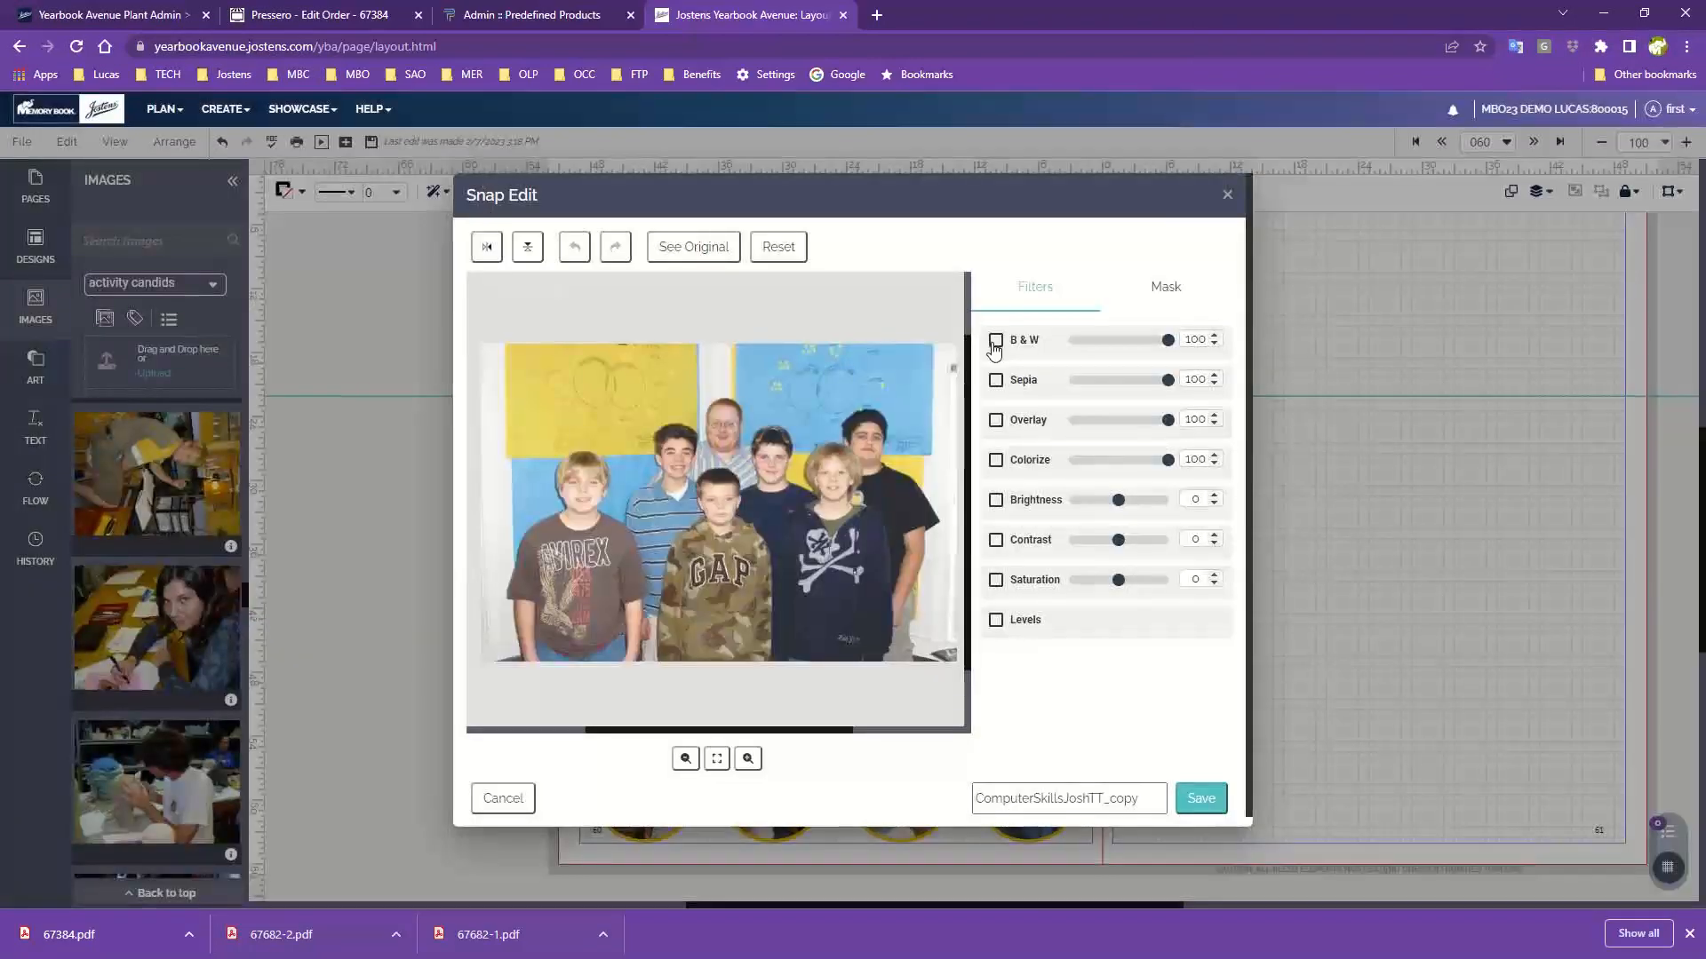
left_click(996, 341)
left_click(996, 341)
left_click(997, 381)
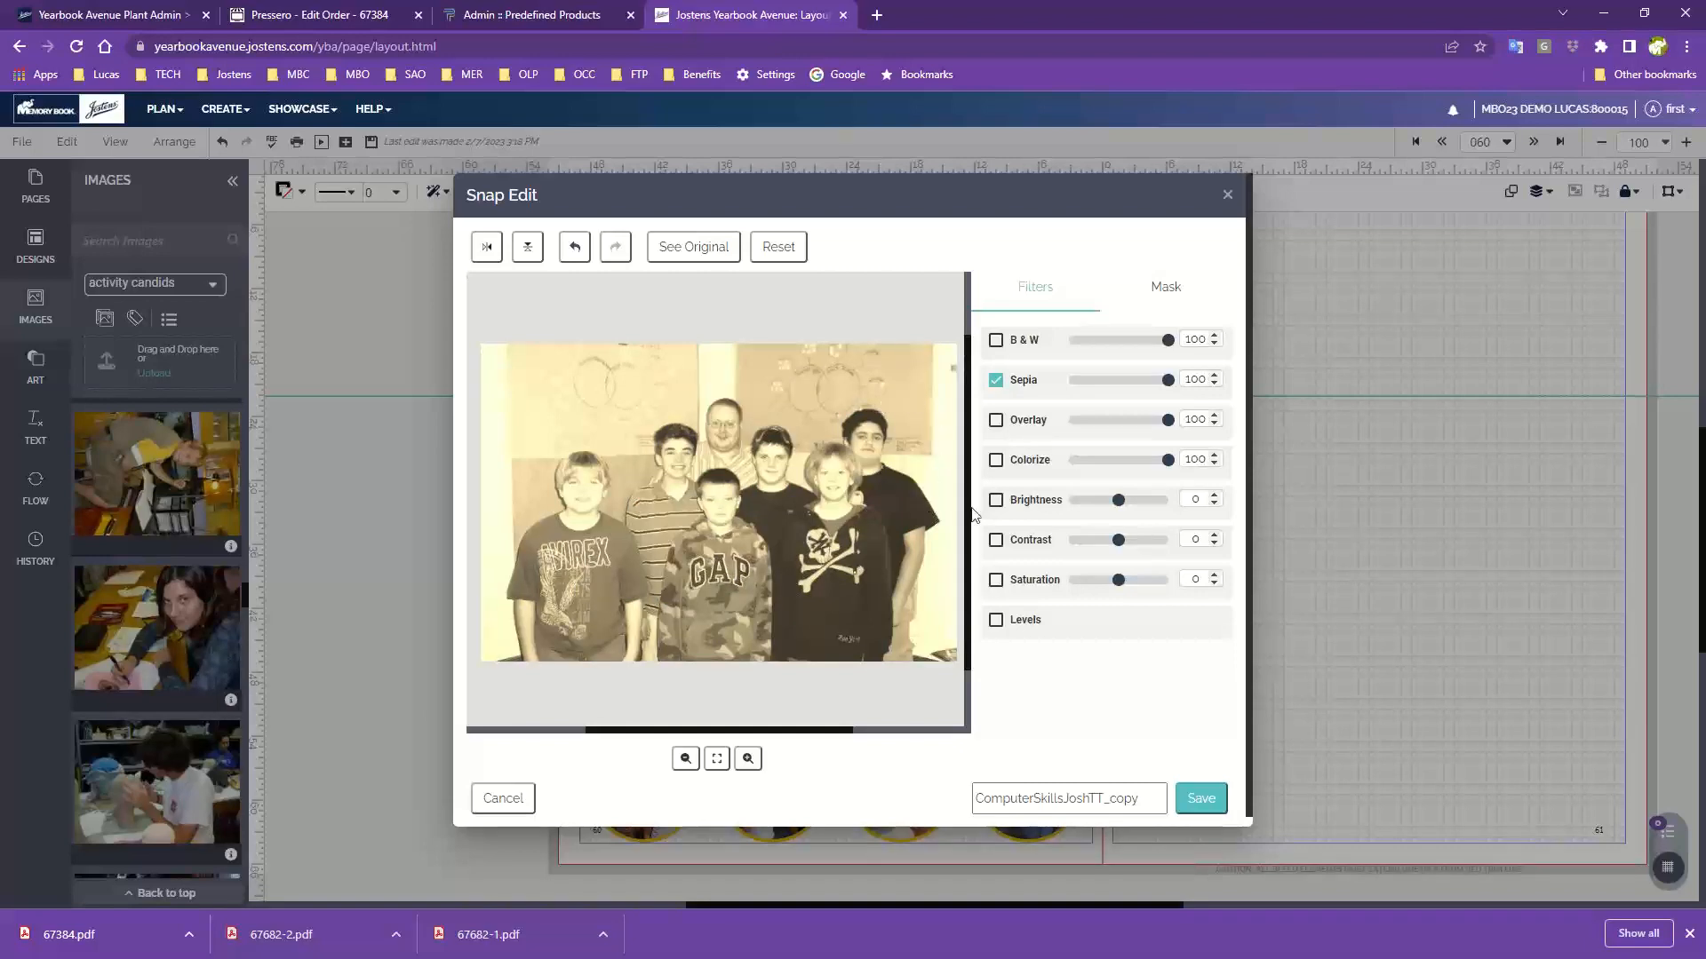
left_click(996, 381)
left_click(995, 422)
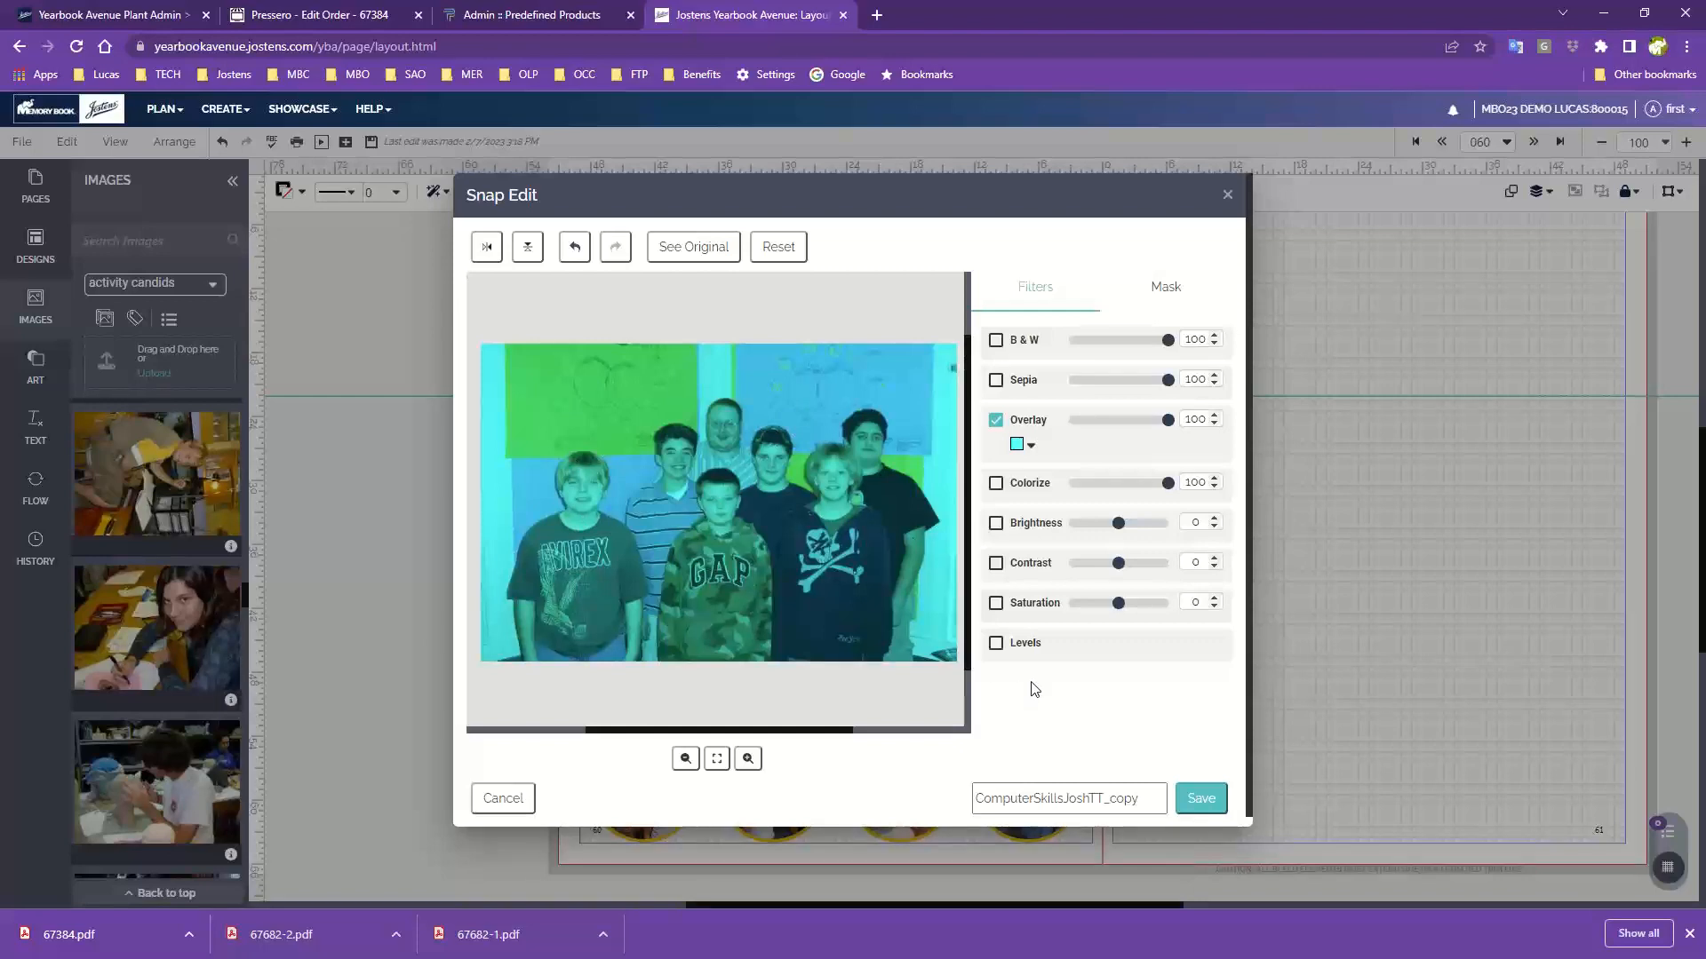
left_click(996, 422)
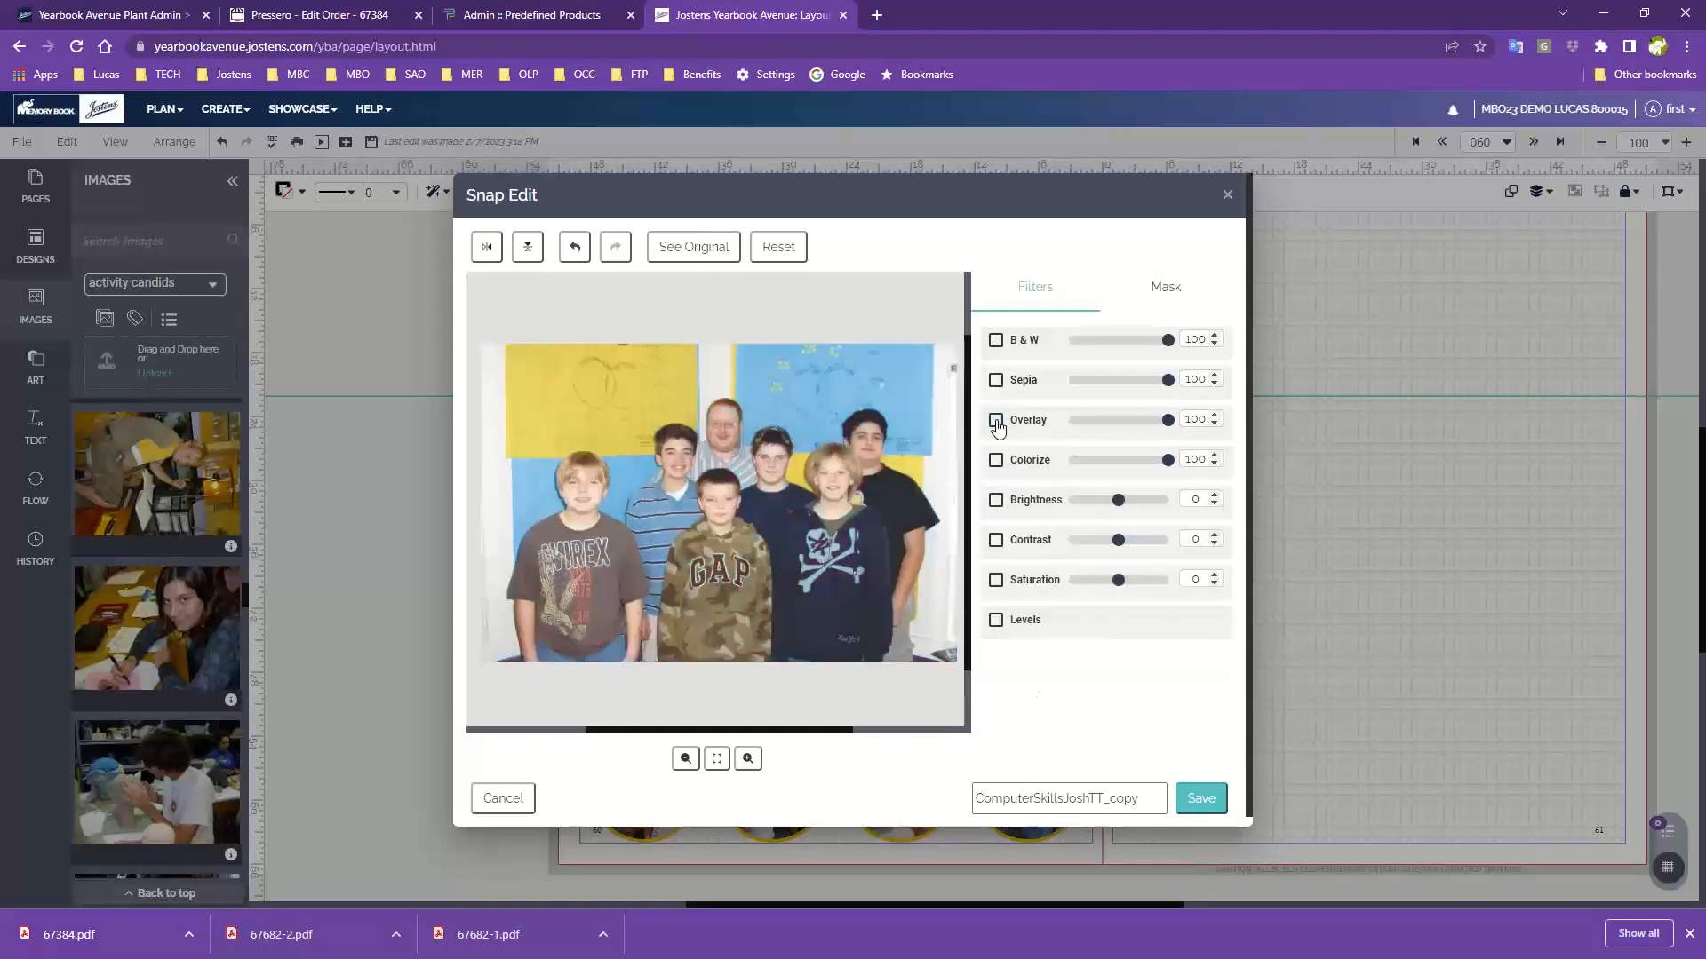
left_click(997, 342)
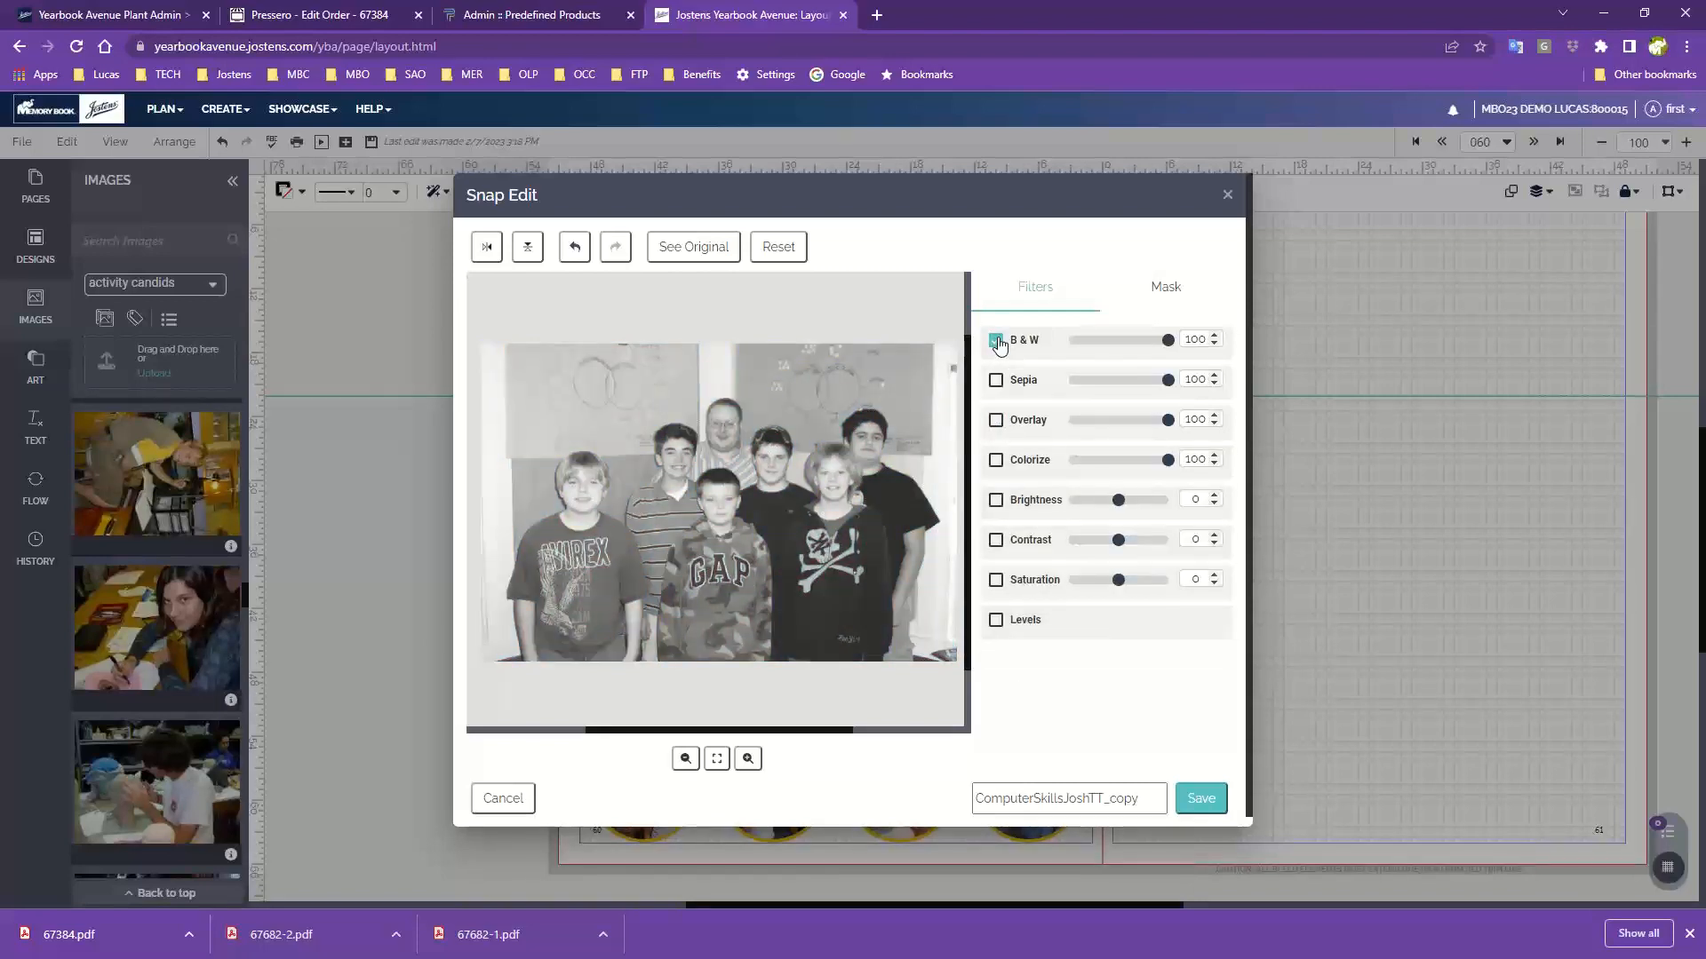
left_click(998, 423)
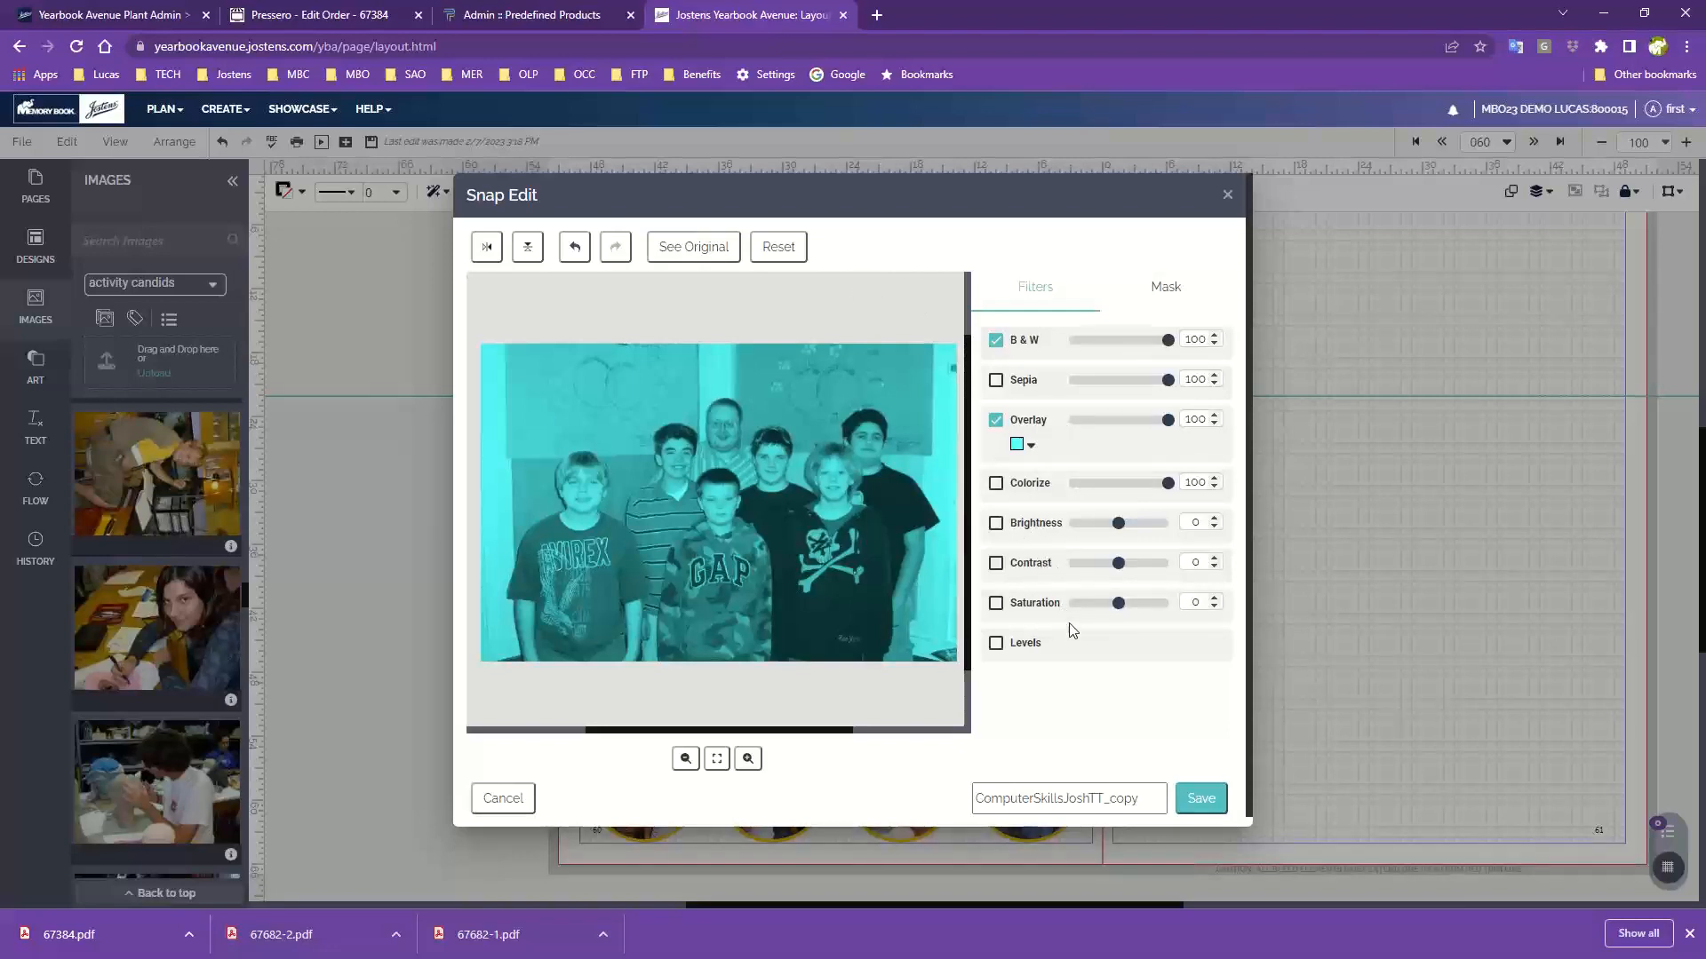
- Enable a transparent mask on the large group photo and erase the wall background along its top with the Smart Eraser and Eraser
left_click(1162, 286)
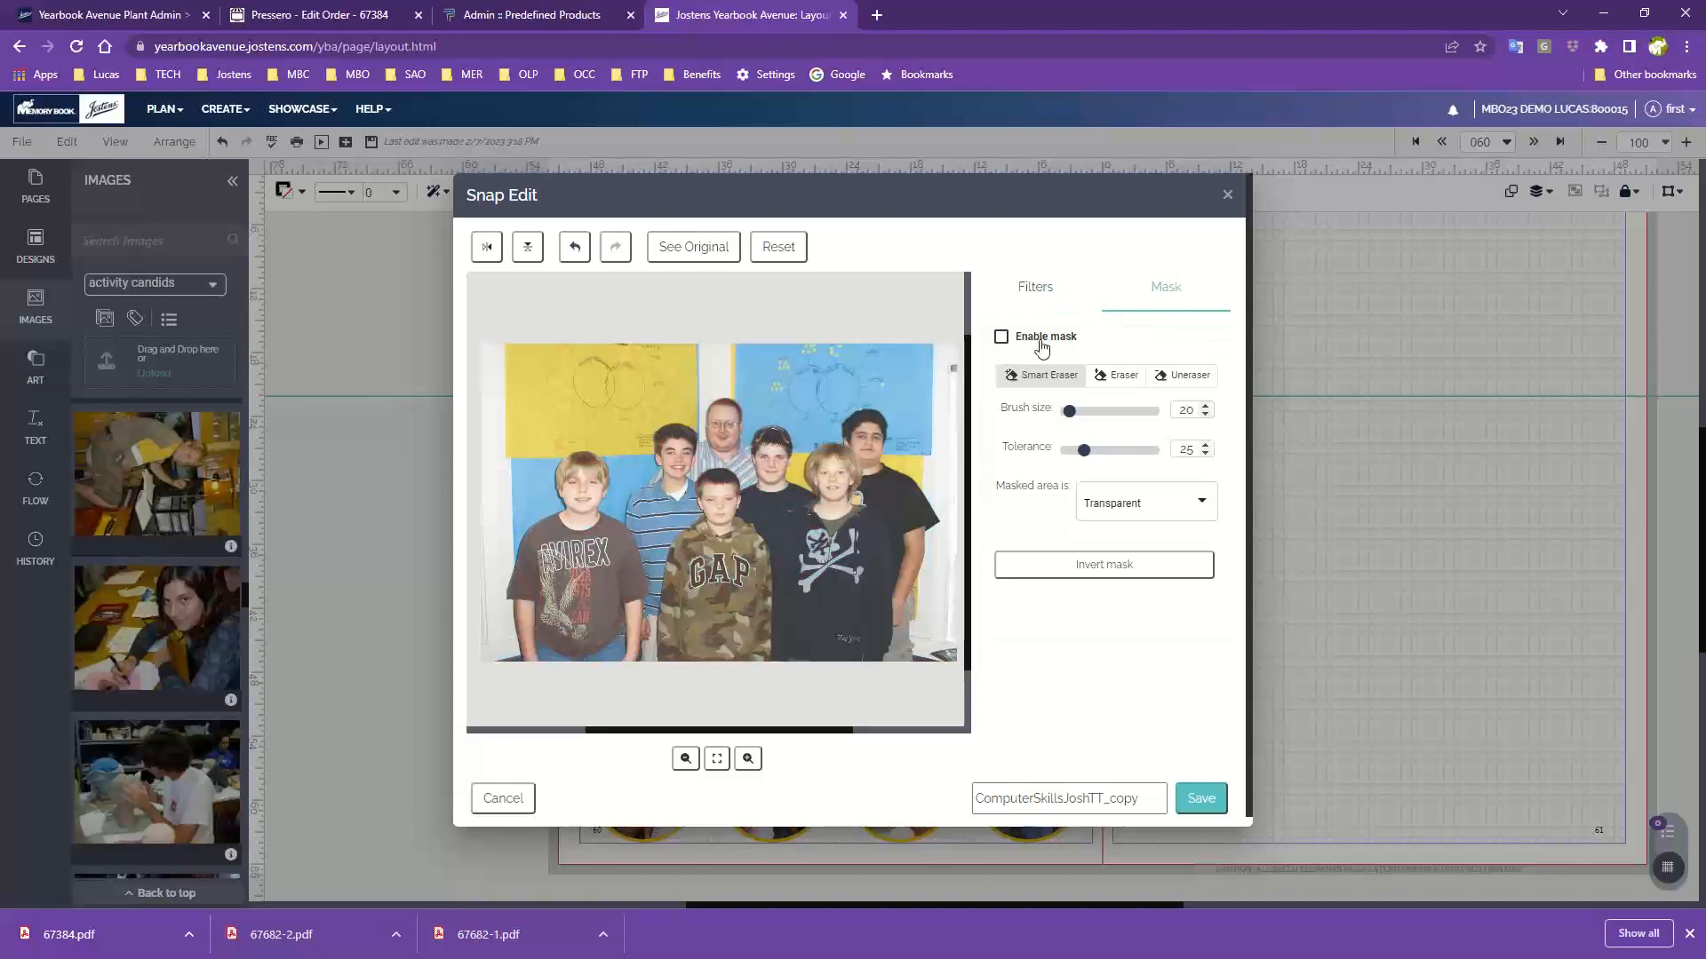
left_click(1003, 338)
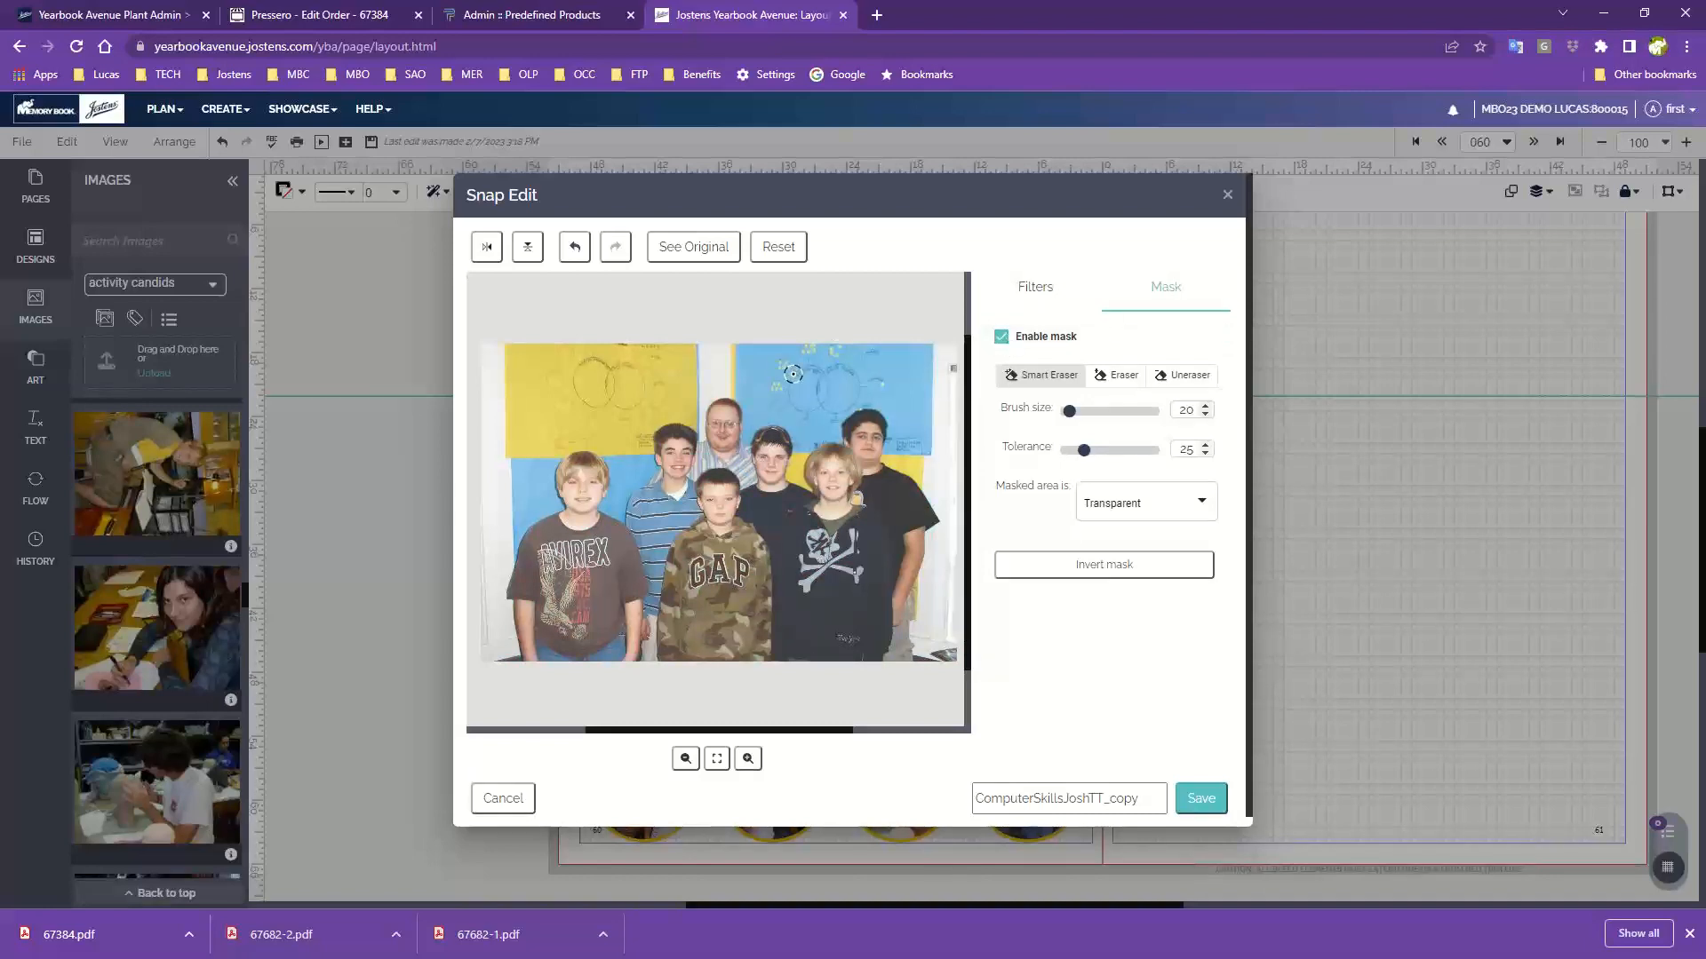
mouse_move(793, 374)
left_mouse_down()
mouse_move(611, 375)
mouse_move(881, 366)
mouse_move(551, 351)
mouse_move(625, 362)
mouse_move(560, 377)
mouse_move(532, 342)
mouse_move(517, 375)
mouse_move(472, 358)
mouse_move(514, 414)
mouse_move(516, 454)
mouse_move(521, 424)
mouse_move(501, 433)
mouse_move(502, 394)
mouse_move(524, 473)
mouse_move(576, 433)
mouse_move(625, 446)
mouse_move(705, 383)
mouse_move(607, 410)
mouse_move(598, 424)
mouse_move(616, 431)
mouse_move(677, 360)
mouse_move(676, 385)
mouse_move(600, 424)
mouse_move(600, 383)
mouse_move(529, 383)
mouse_move(565, 429)
mouse_move(598, 421)
mouse_move(552, 389)
left_mouse_up()
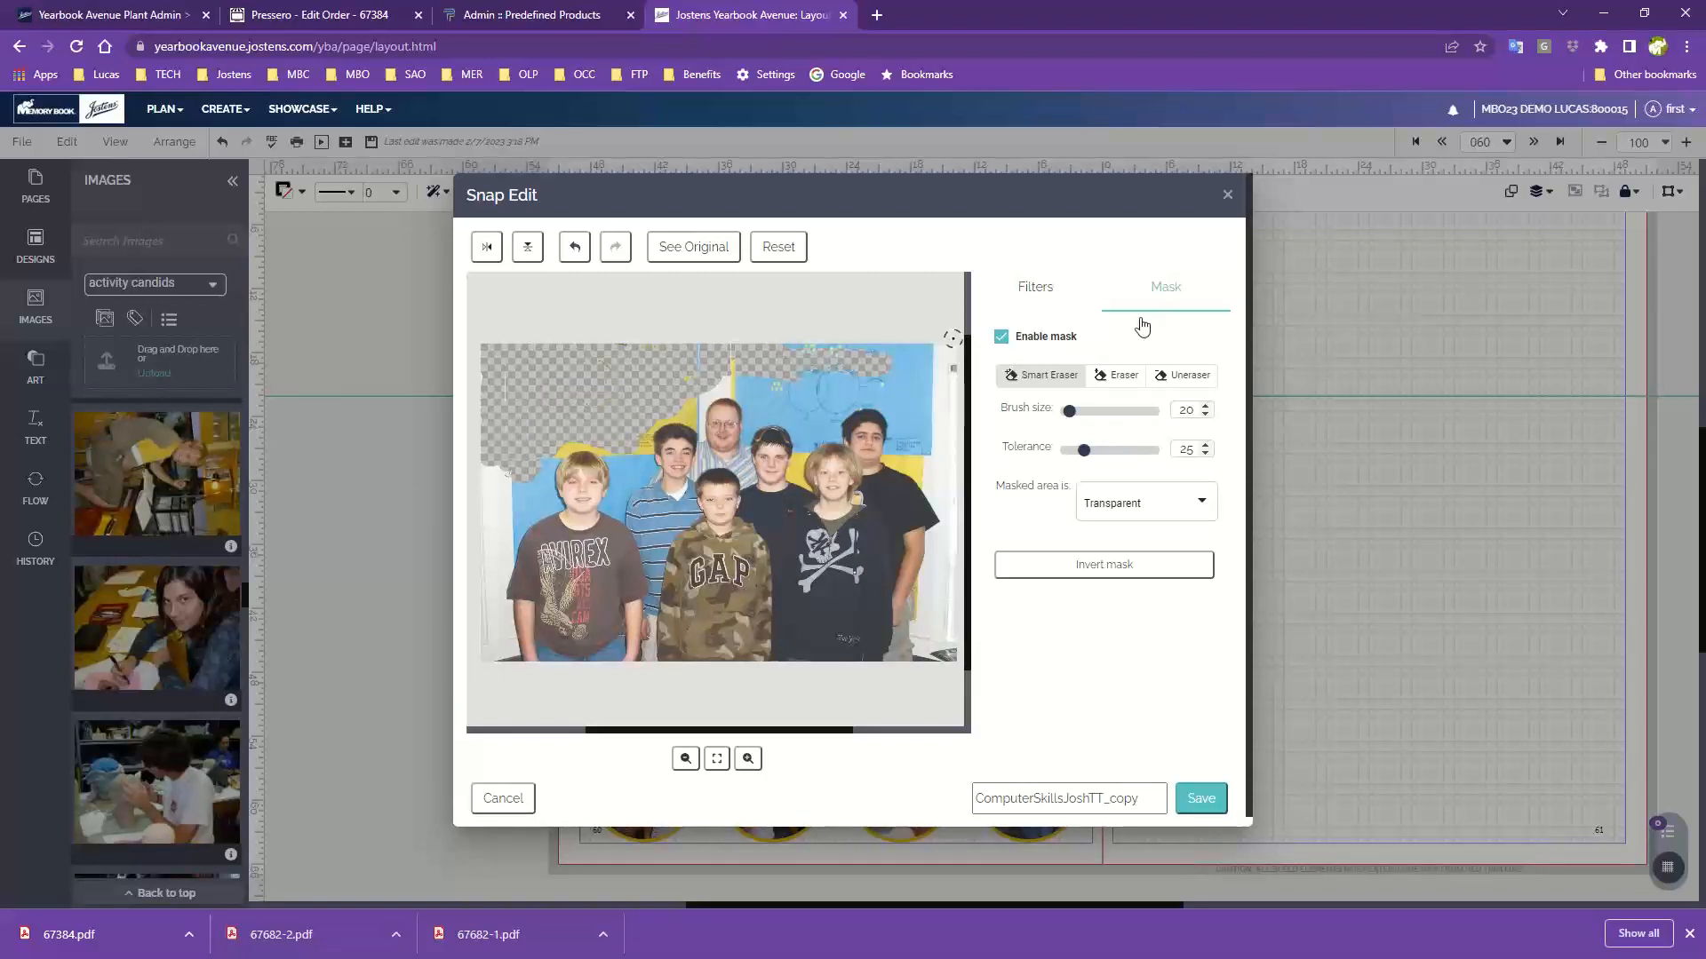
left_click(1117, 375)
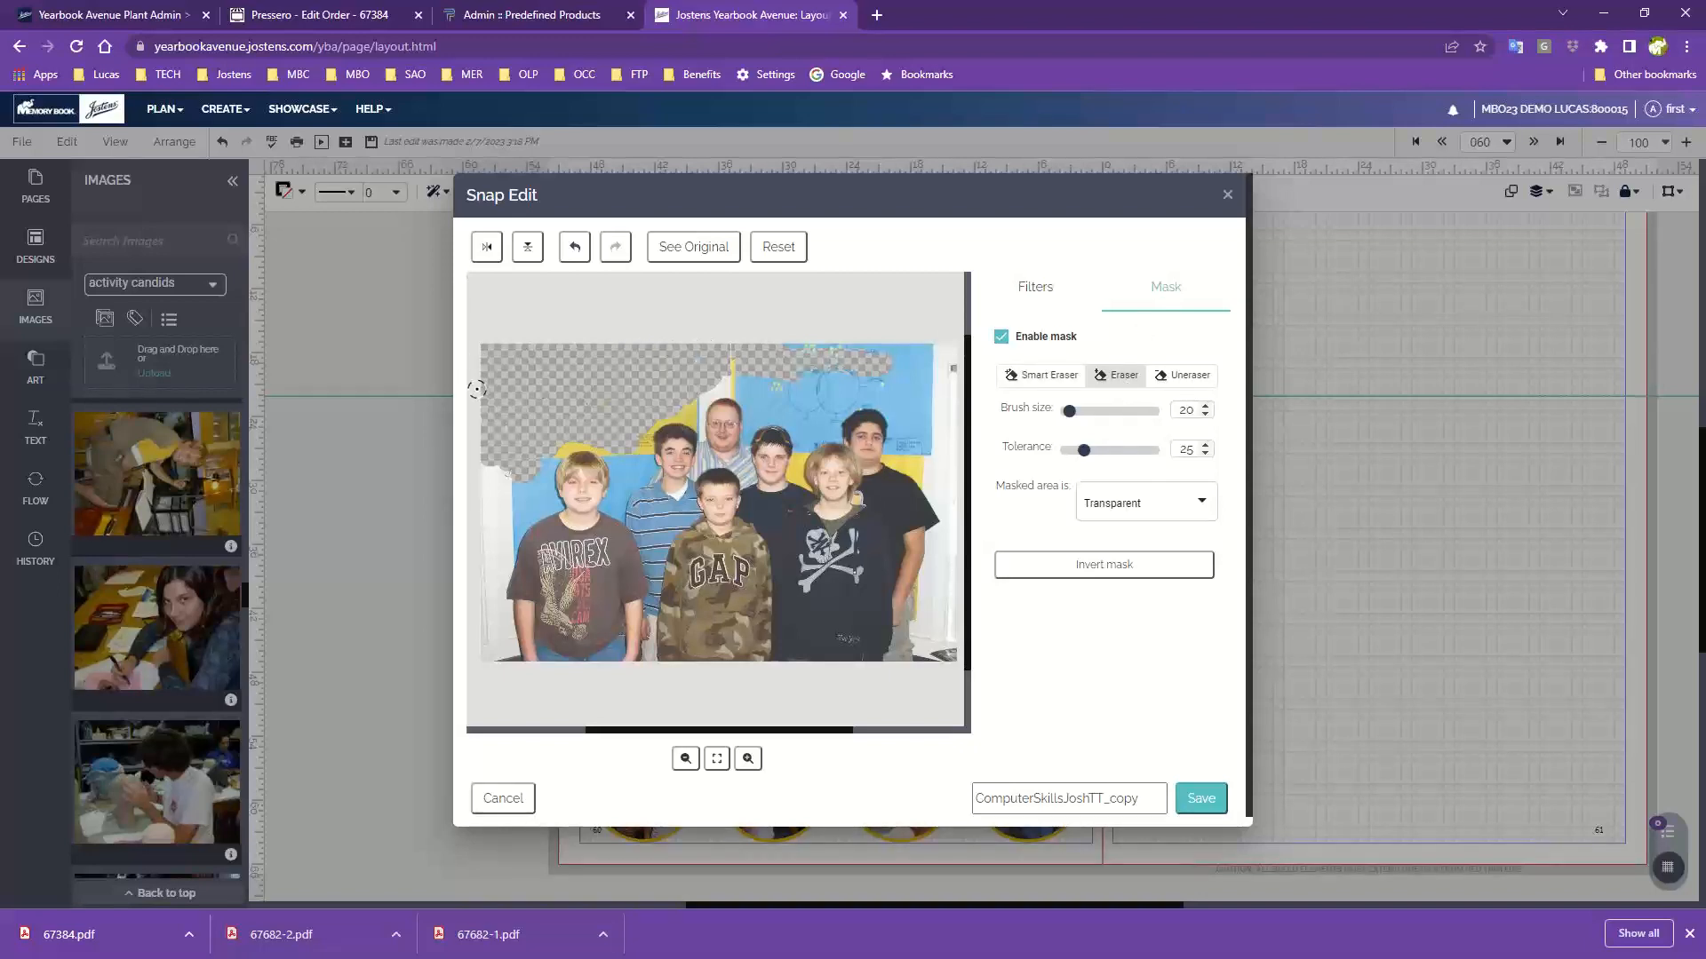
mouse_move(778, 351)
left_mouse_down()
mouse_move(950, 356)
mouse_move(748, 355)
left_mouse_up()
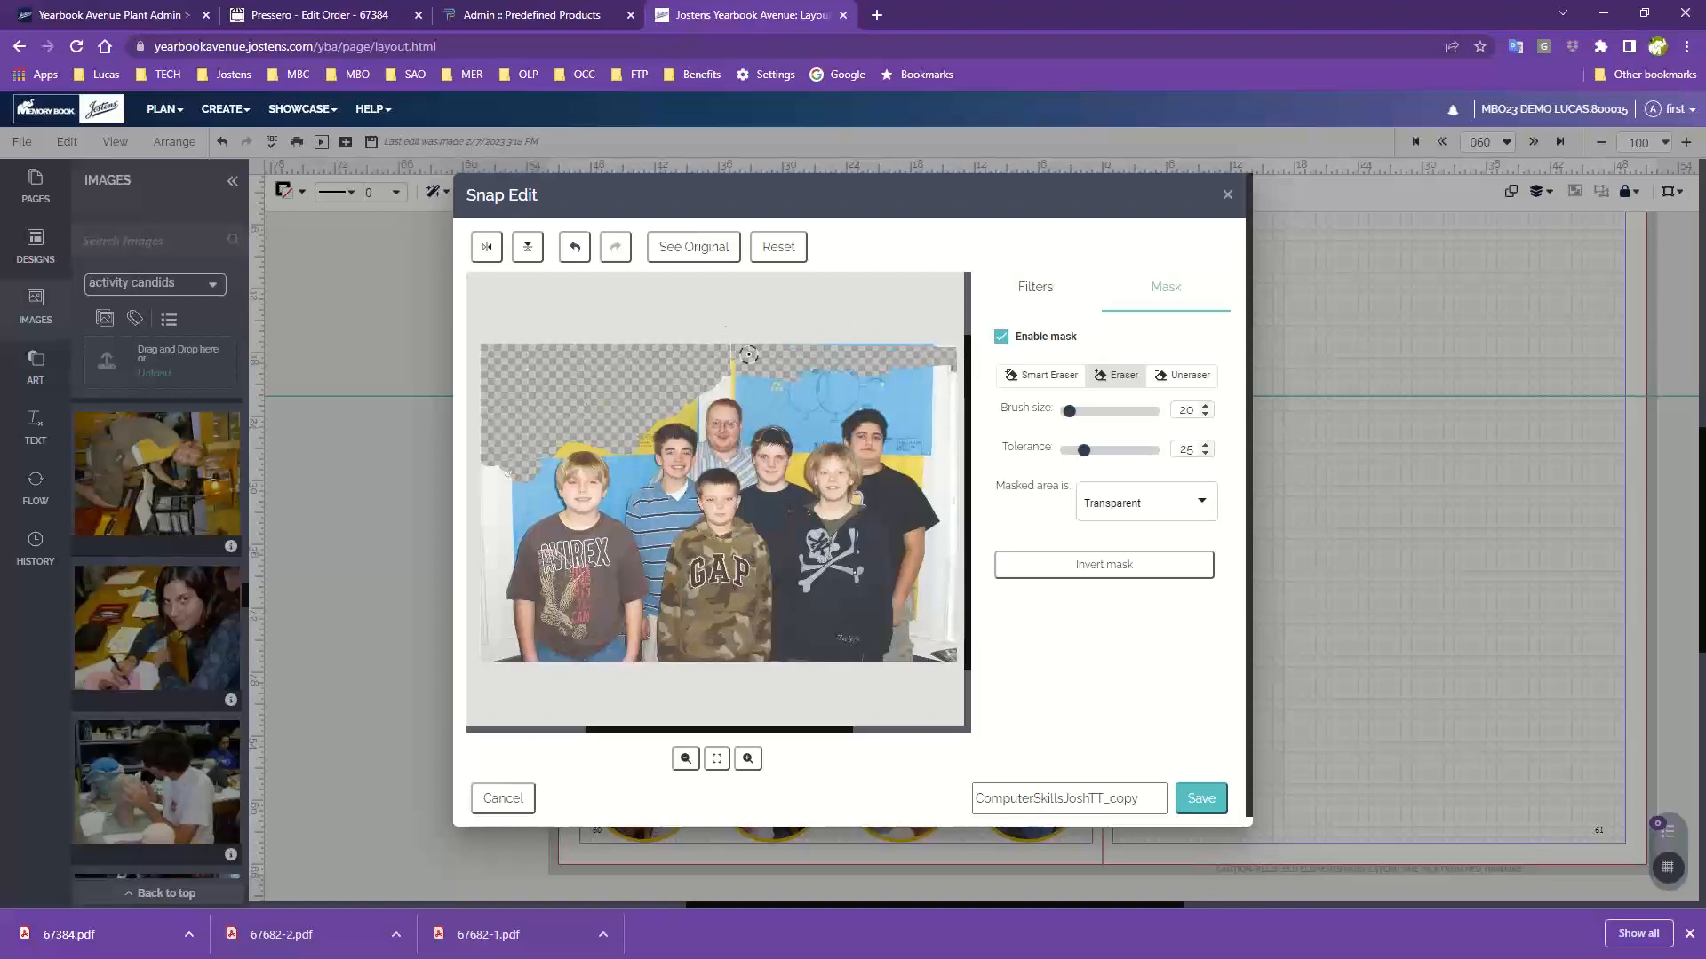
mouse_move(958, 342)
left_mouse_down()
mouse_move(948, 449)
mouse_move(948, 382)
left_mouse_up()
- Use the Smart Eraser with brush size 20 to mask the photo's right side and a strip across the boys
left_click(1036, 382)
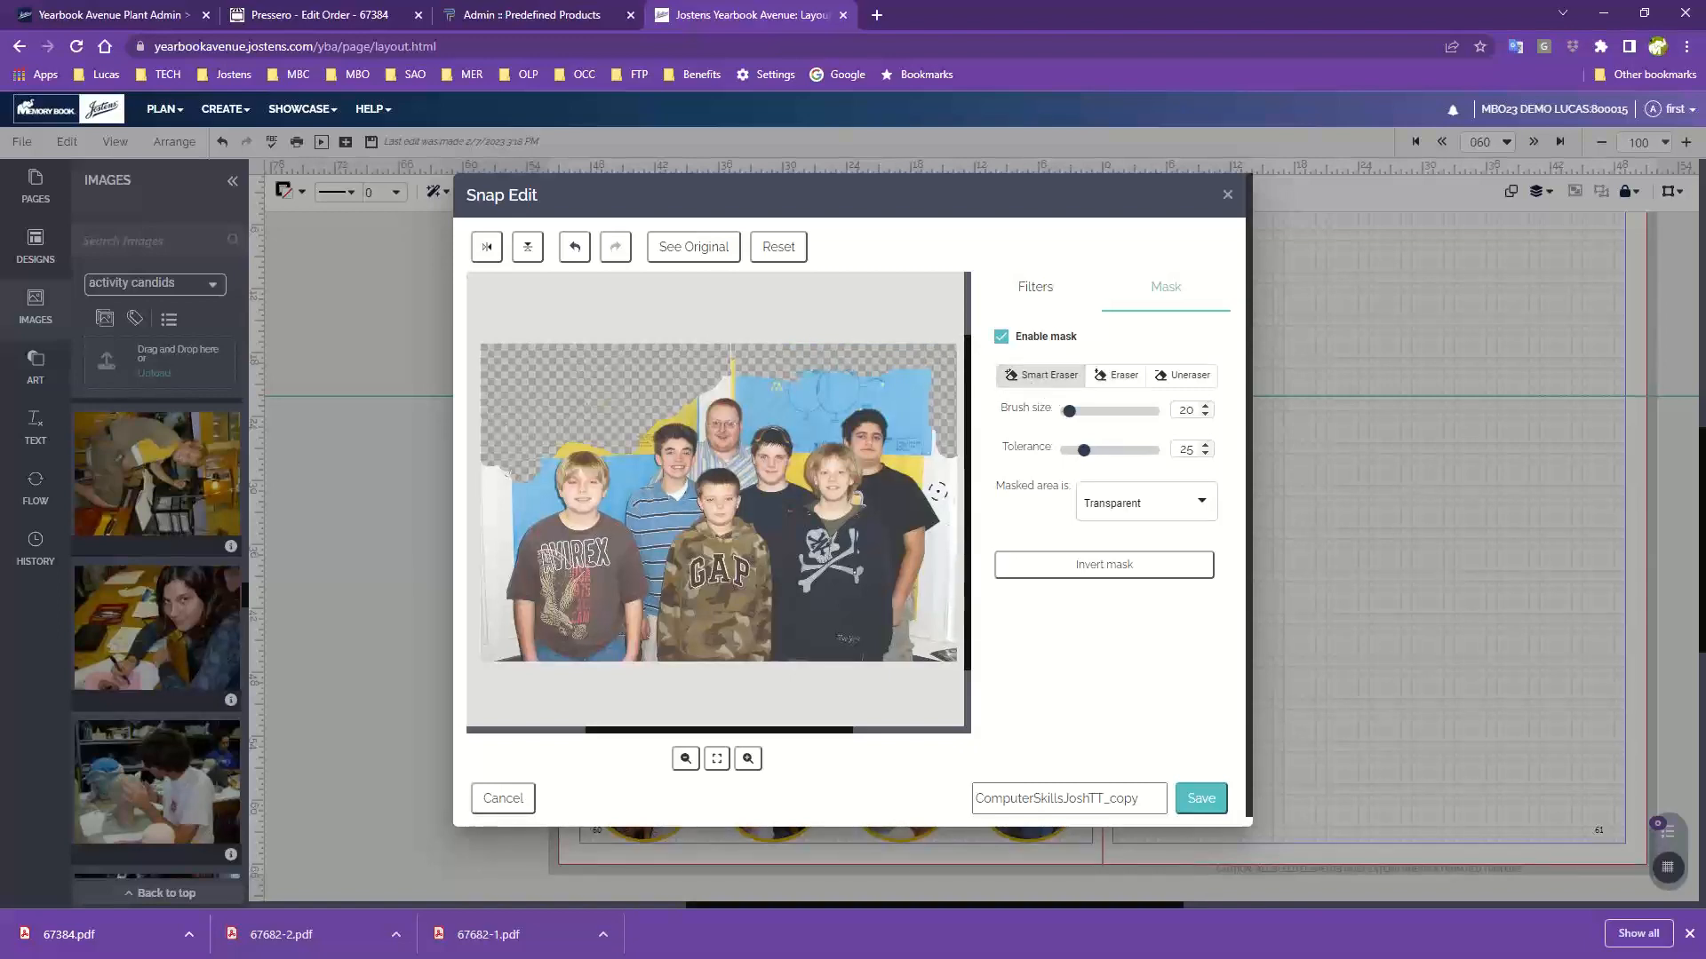
mouse_move(932, 479)
left_mouse_down()
mouse_move(942, 544)
mouse_move(930, 524)
mouse_move(918, 644)
mouse_move(932, 609)
mouse_move(944, 644)
mouse_move(954, 613)
mouse_move(963, 642)
mouse_move(952, 561)
left_mouse_up()
mouse_move(958, 464)
left_mouse_down()
mouse_move(949, 518)
mouse_move(917, 399)
mouse_move(892, 373)
mouse_move(907, 398)
mouse_move(826, 579)
mouse_move(838, 667)
mouse_move(754, 592)
mouse_move(685, 618)
mouse_move(612, 618)
mouse_move(535, 562)
left_mouse_up()
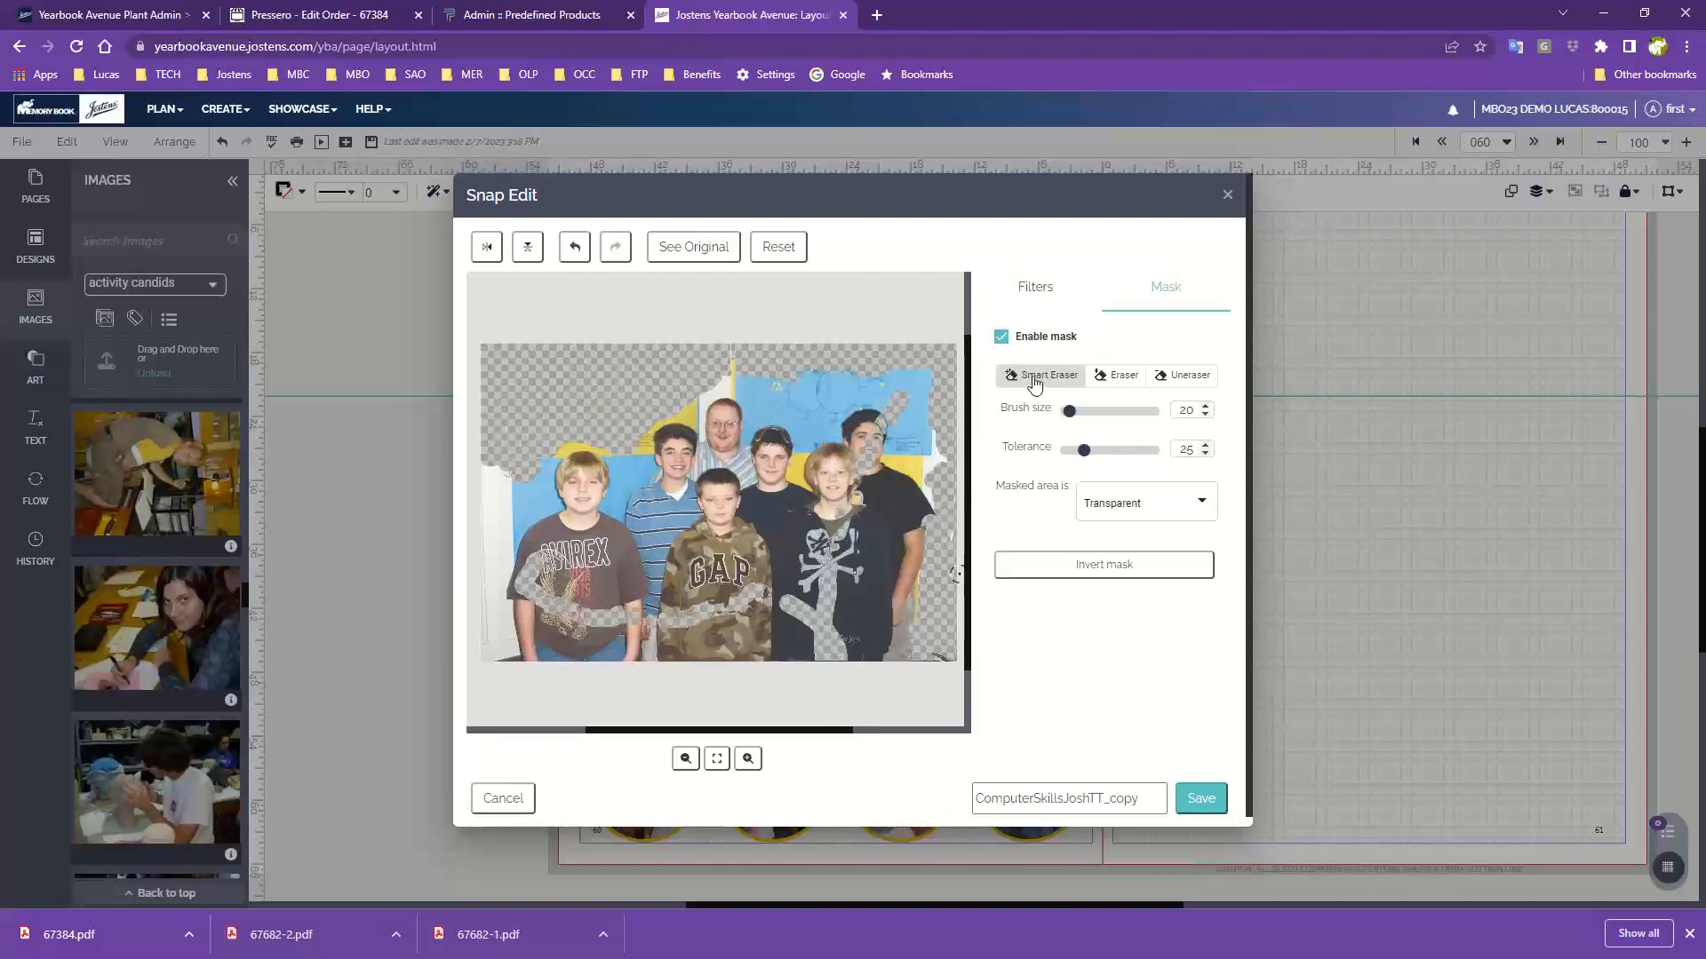
- Leave Snap Edit and discard the mask and filter changes to the large group photo
left_click(526, 799)
left_click(827, 553)
left_click(505, 799)
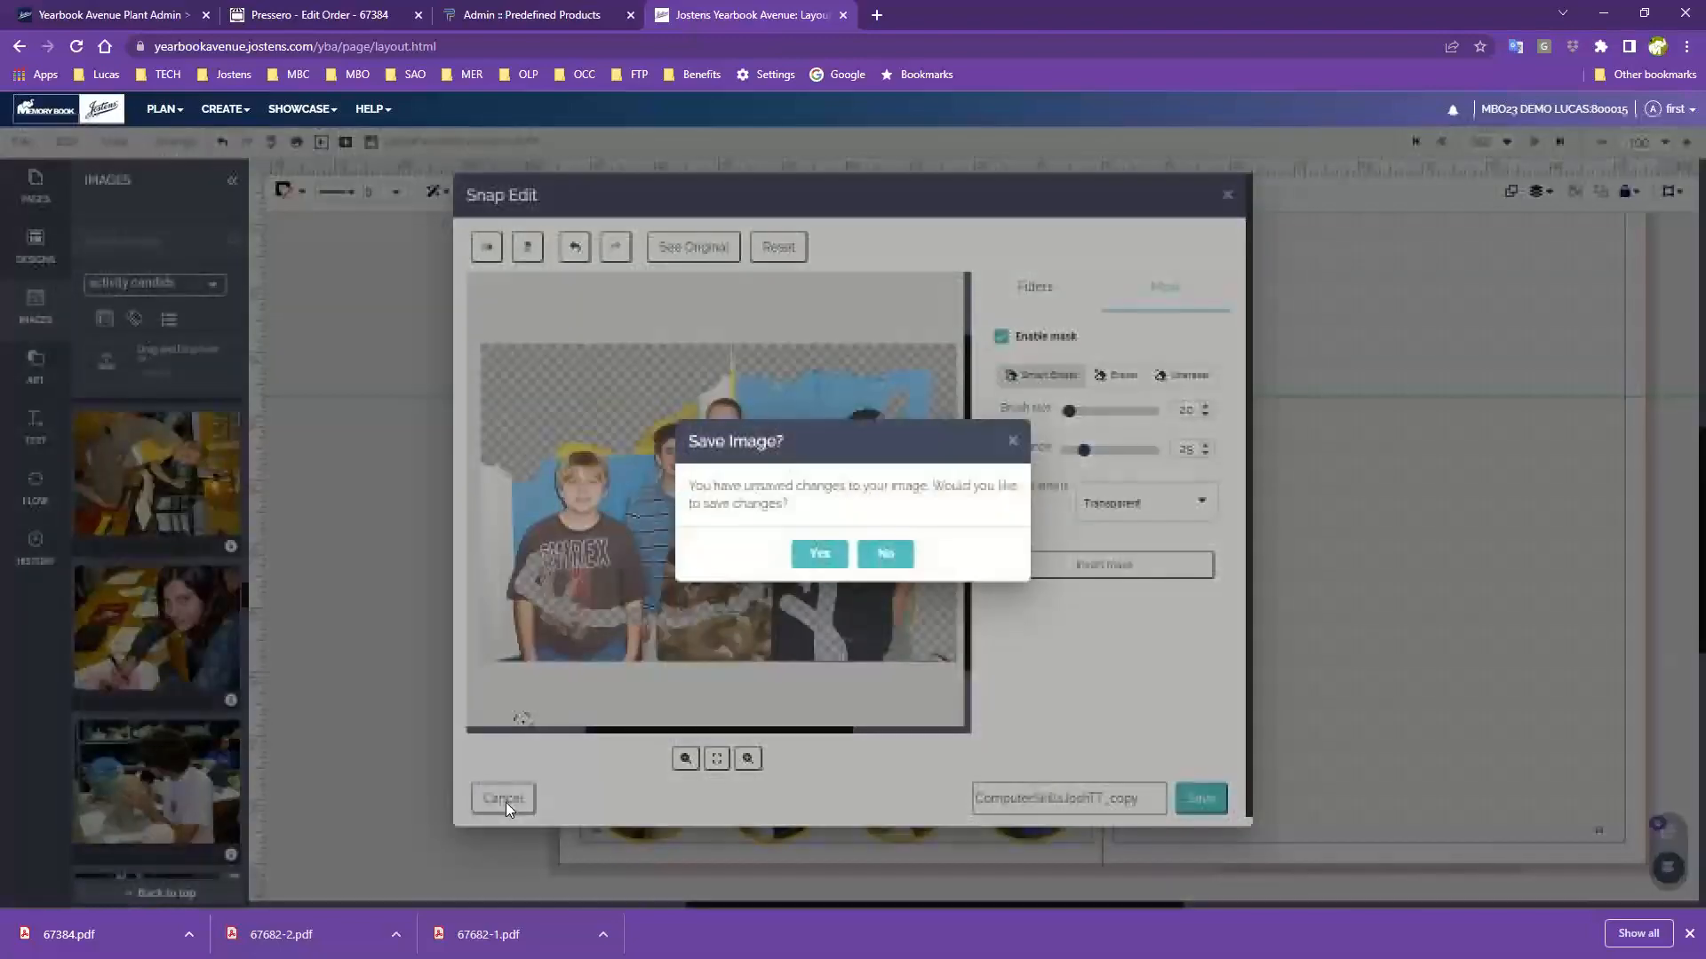
left_click(819, 554)
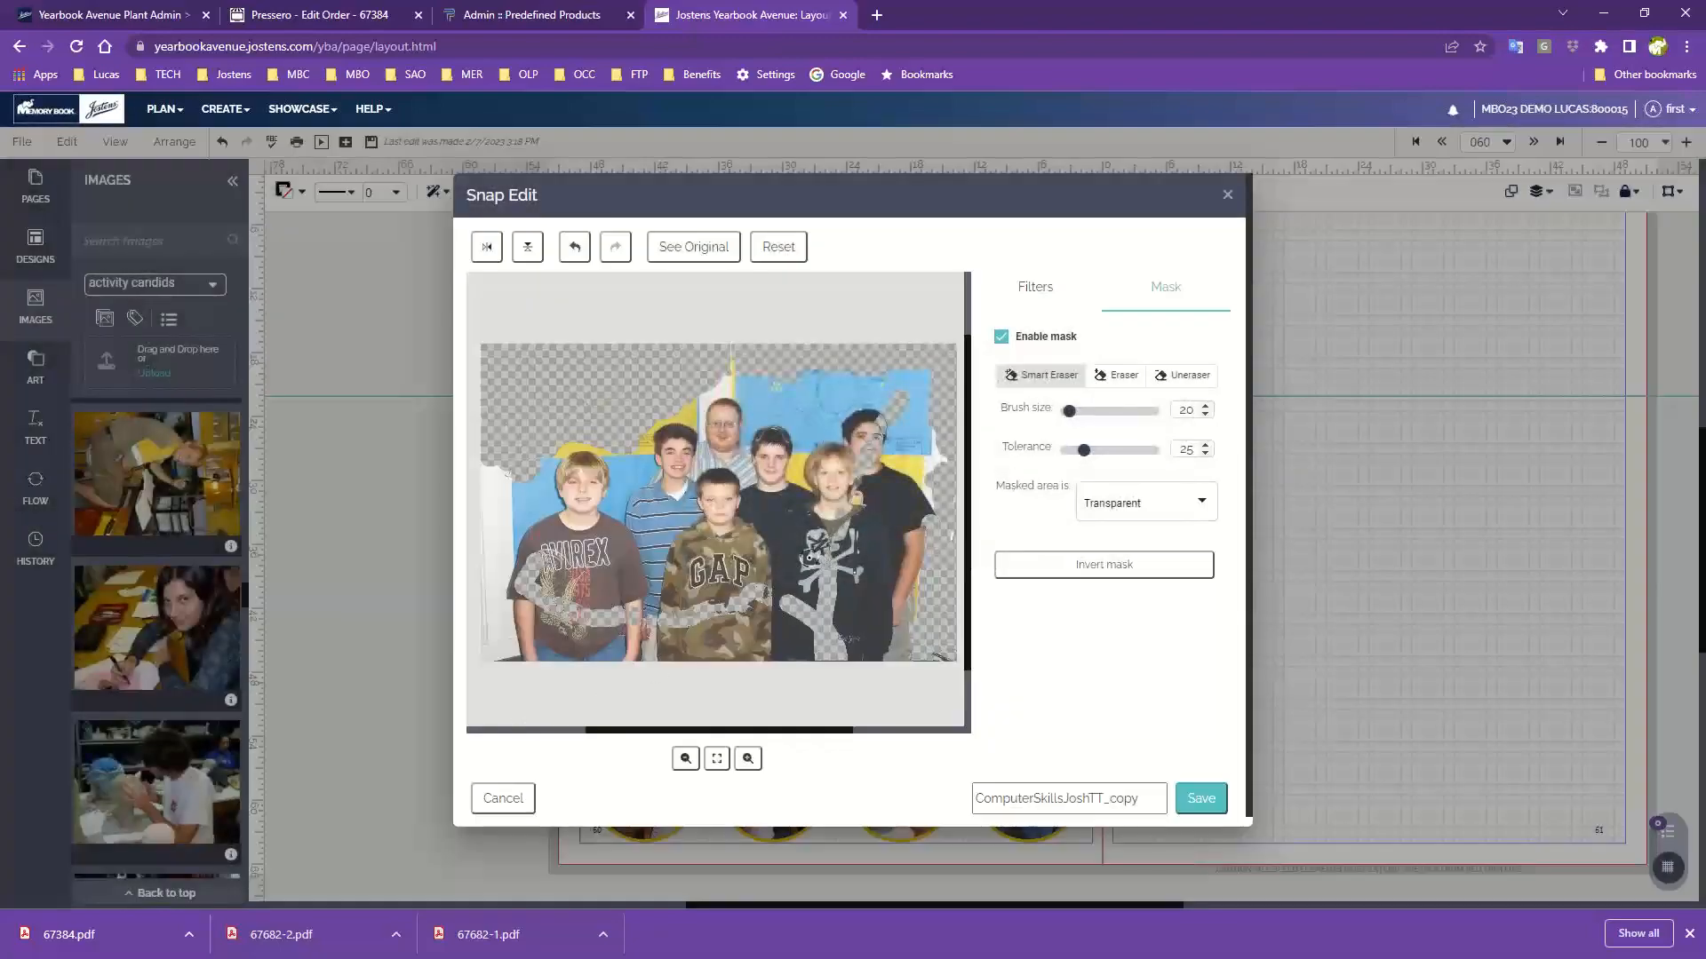
left_click(504, 799)
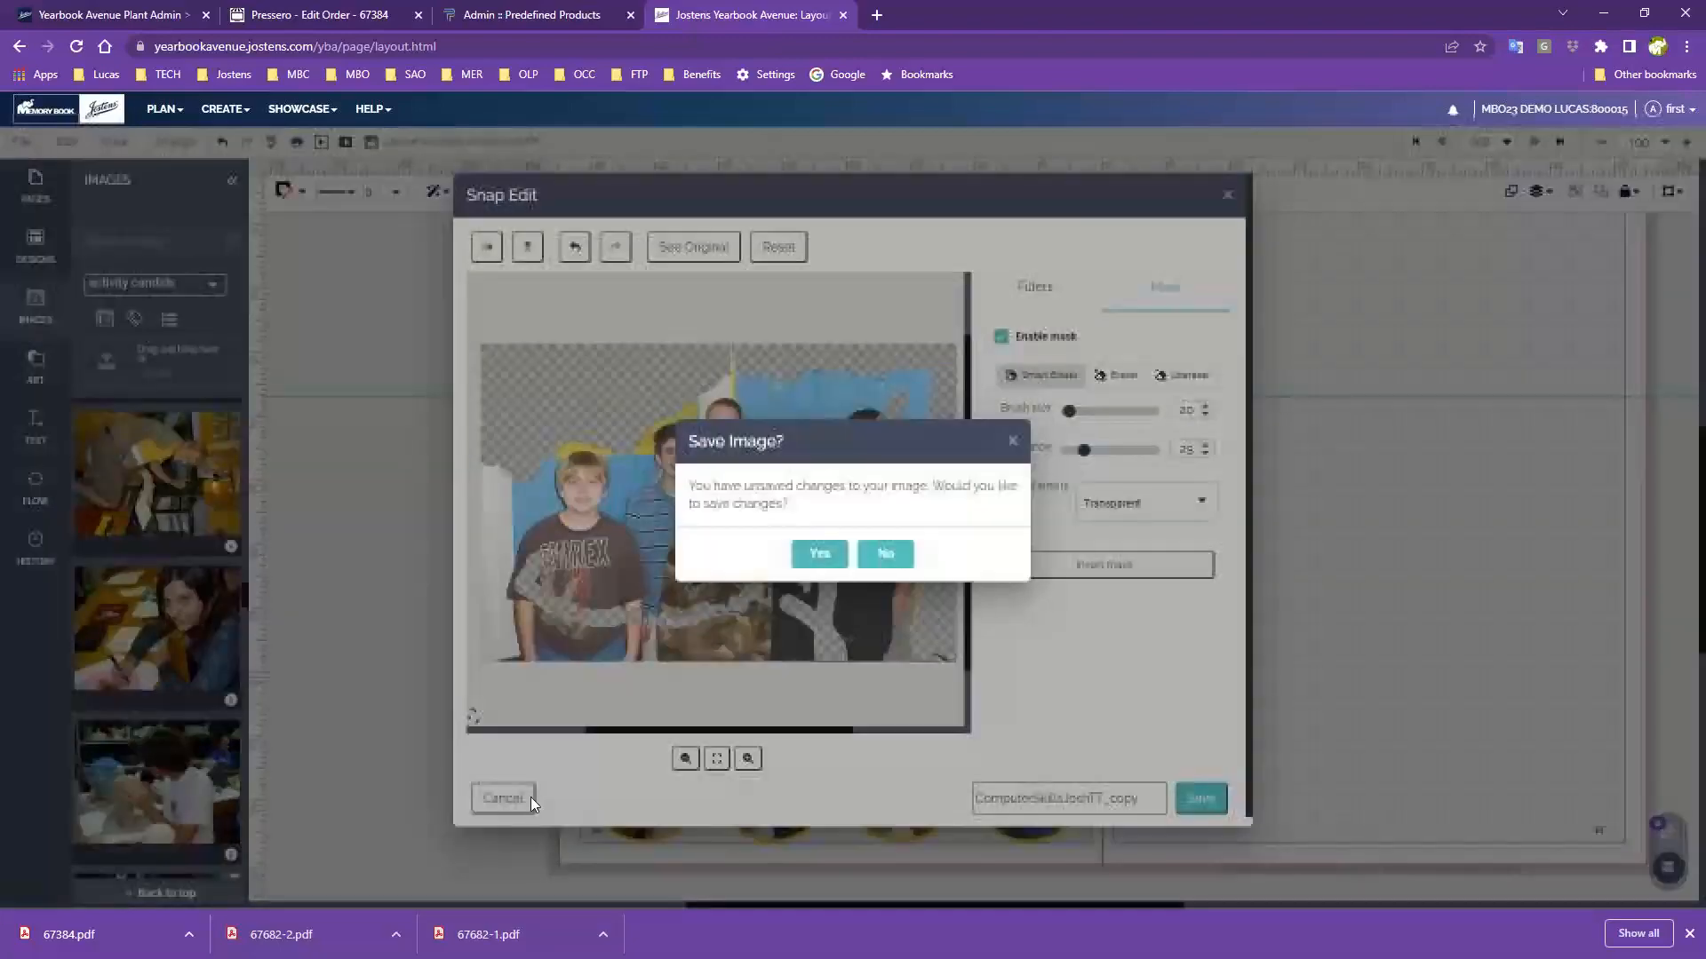
left_click(891, 557)
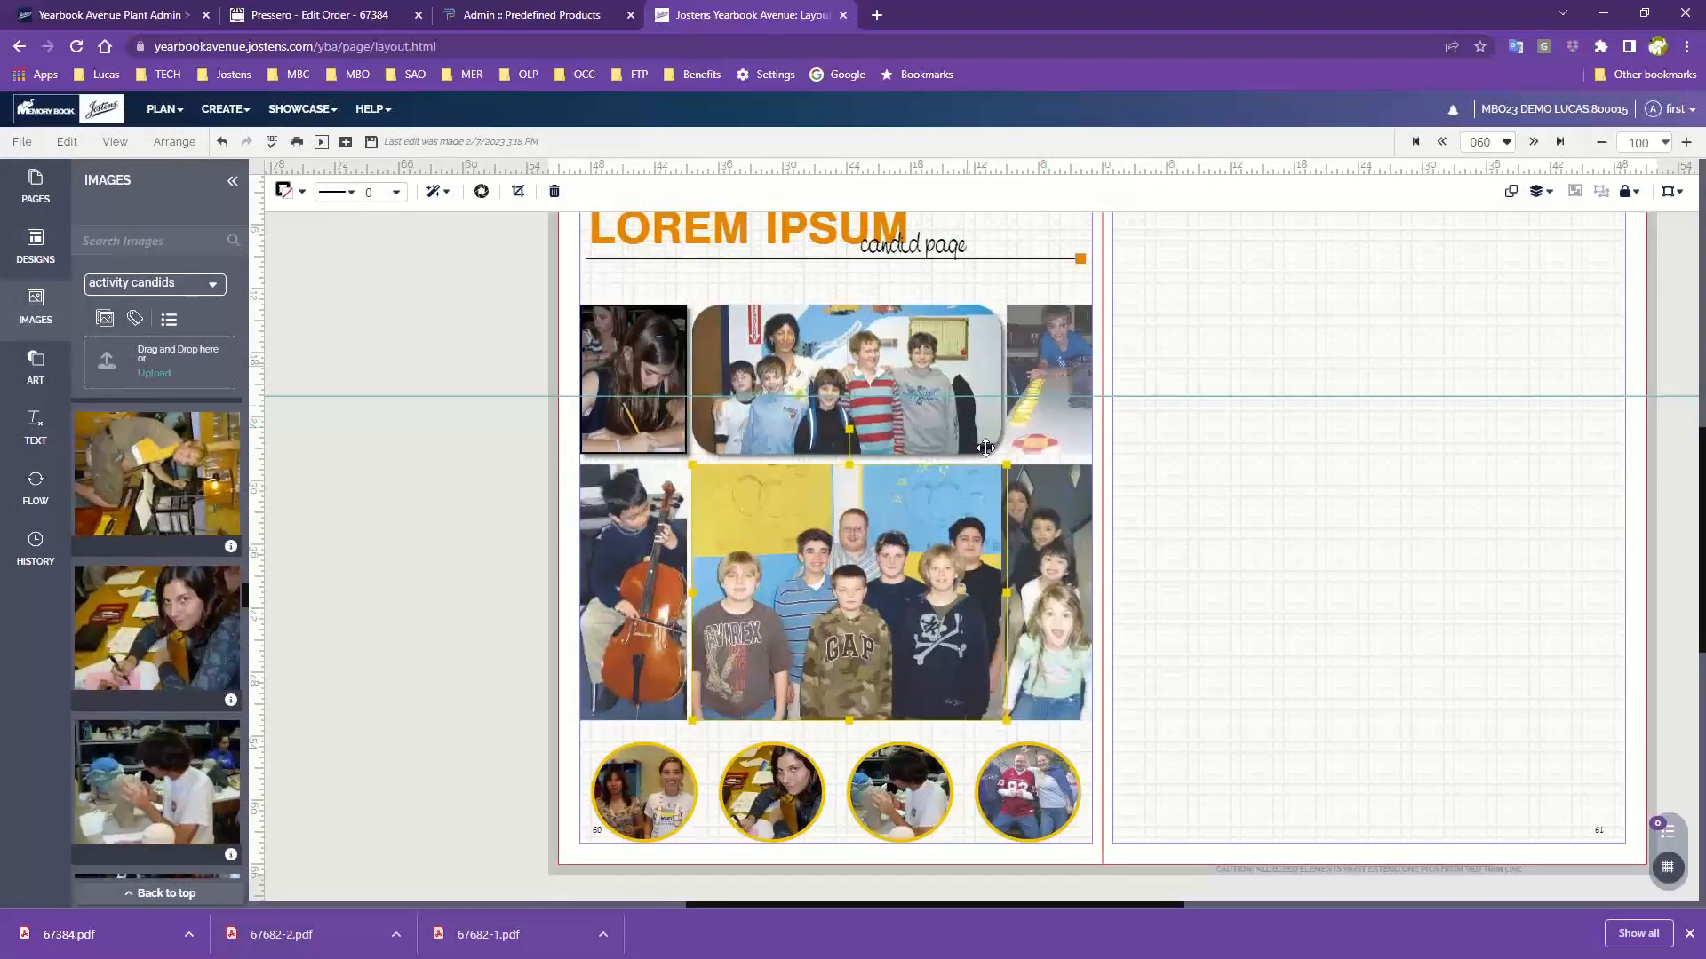
- Apply the B & W filter and a cyan Overlay, both at 100, to the large group photo and save the edited copy
left_click(481, 192)
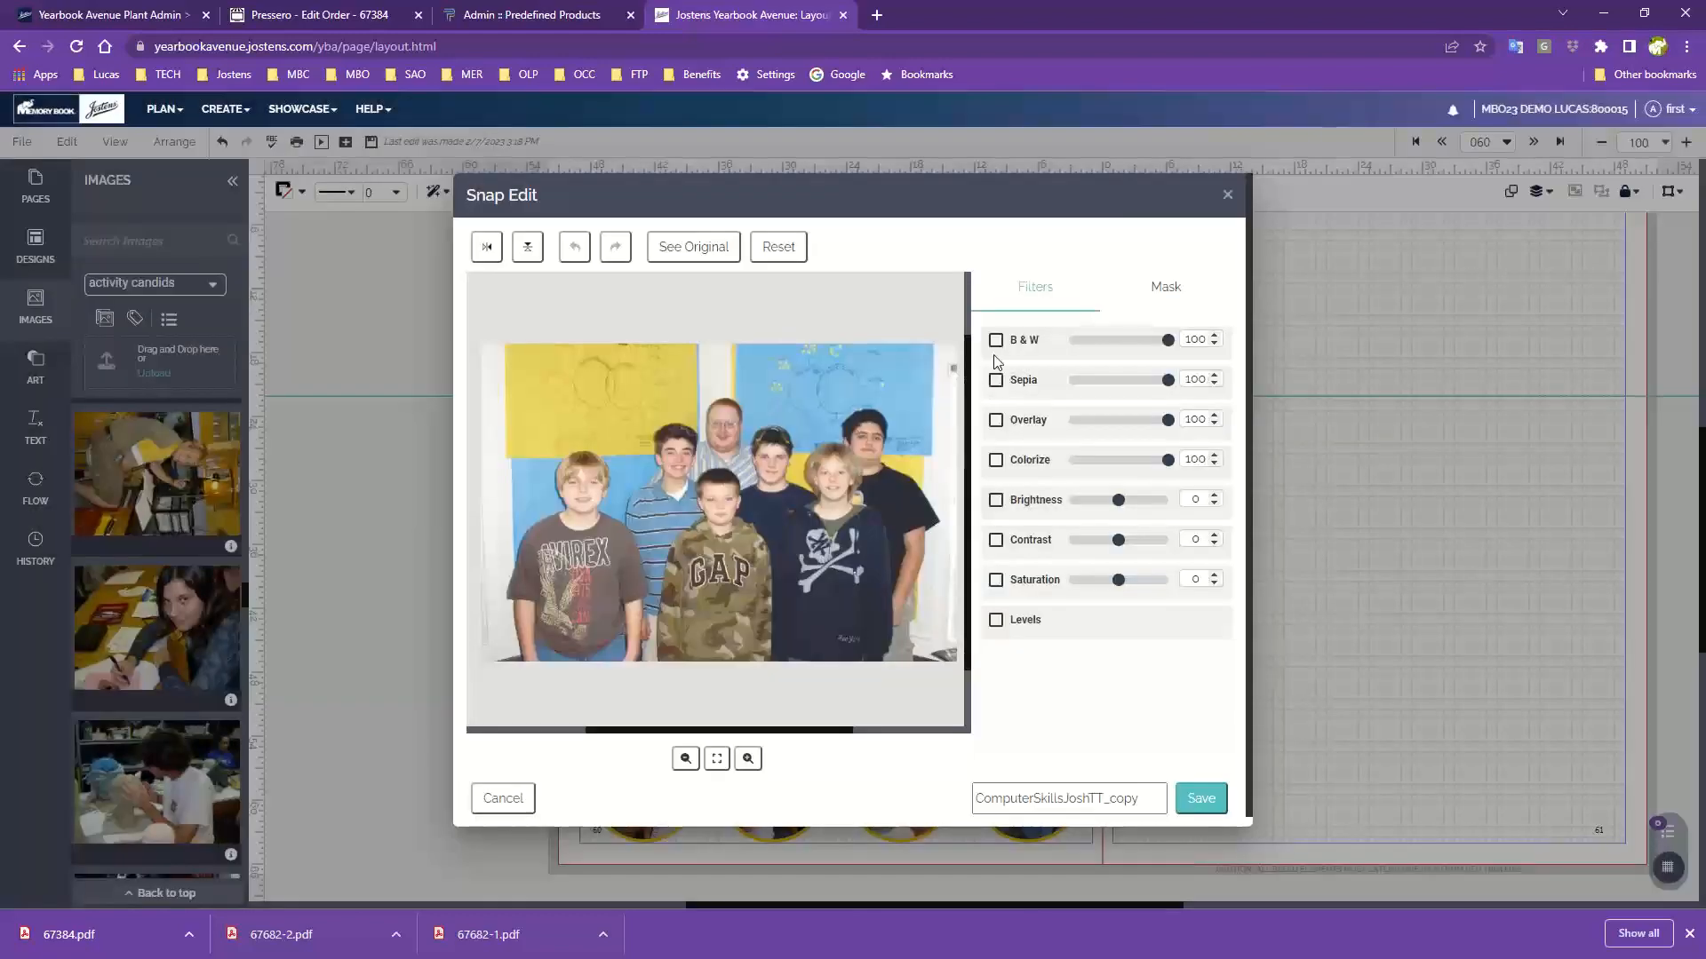
left_click(996, 340)
left_click(995, 423)
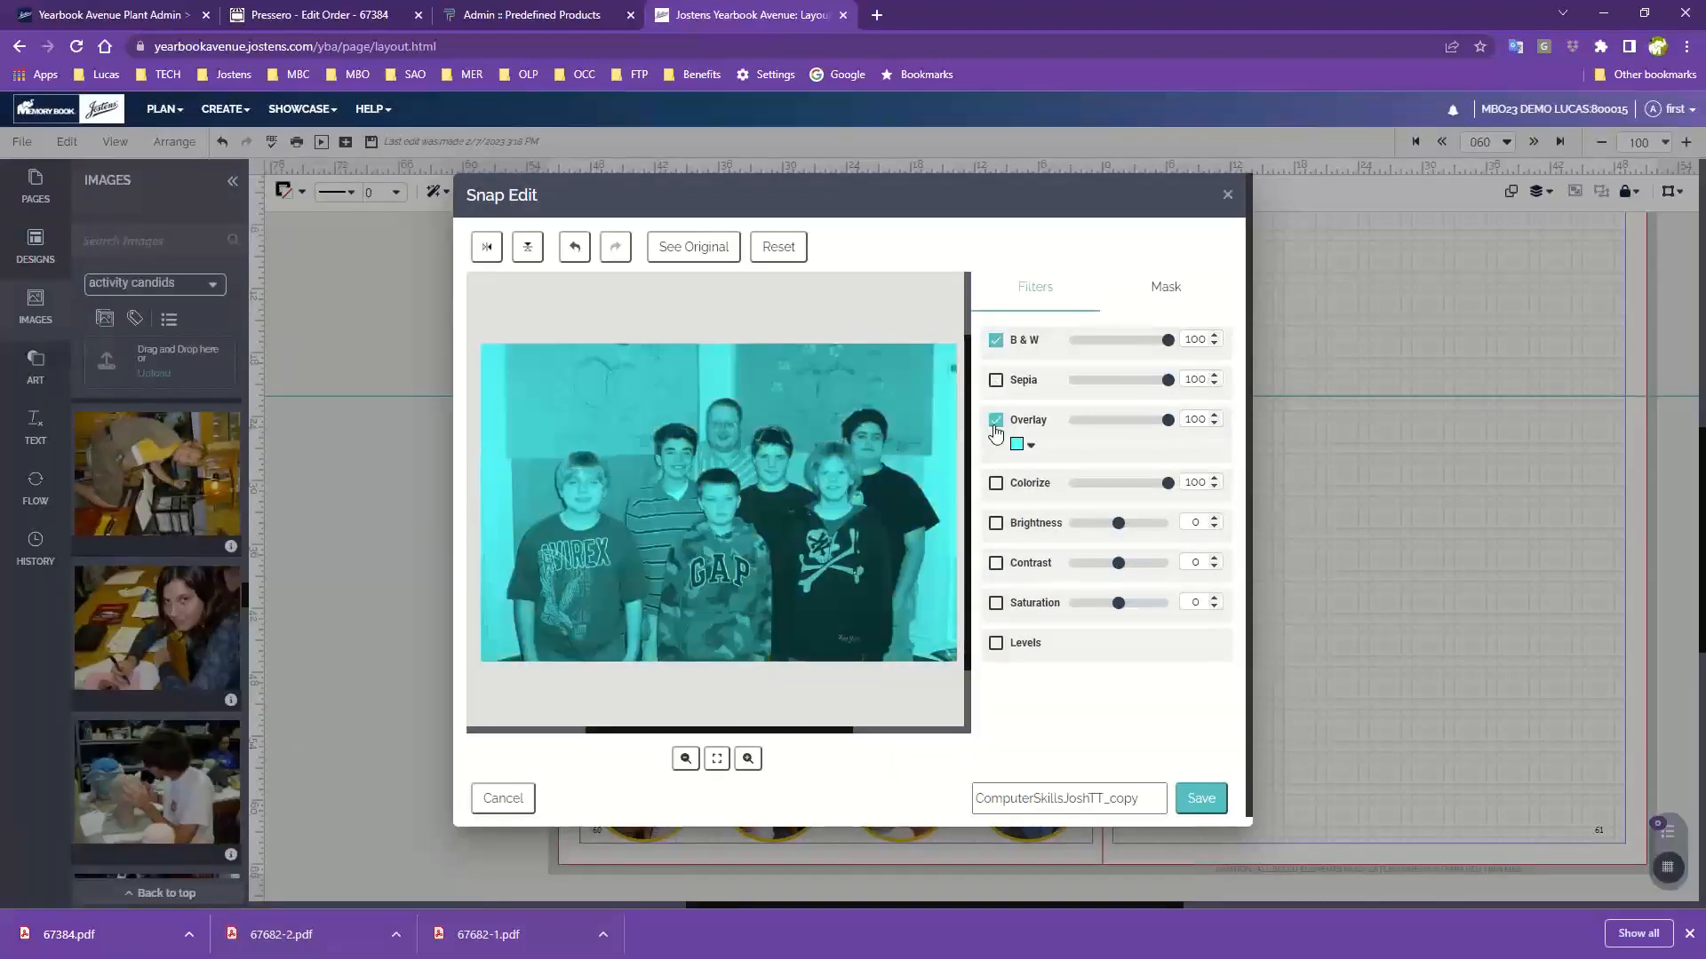
left_click(1199, 800)
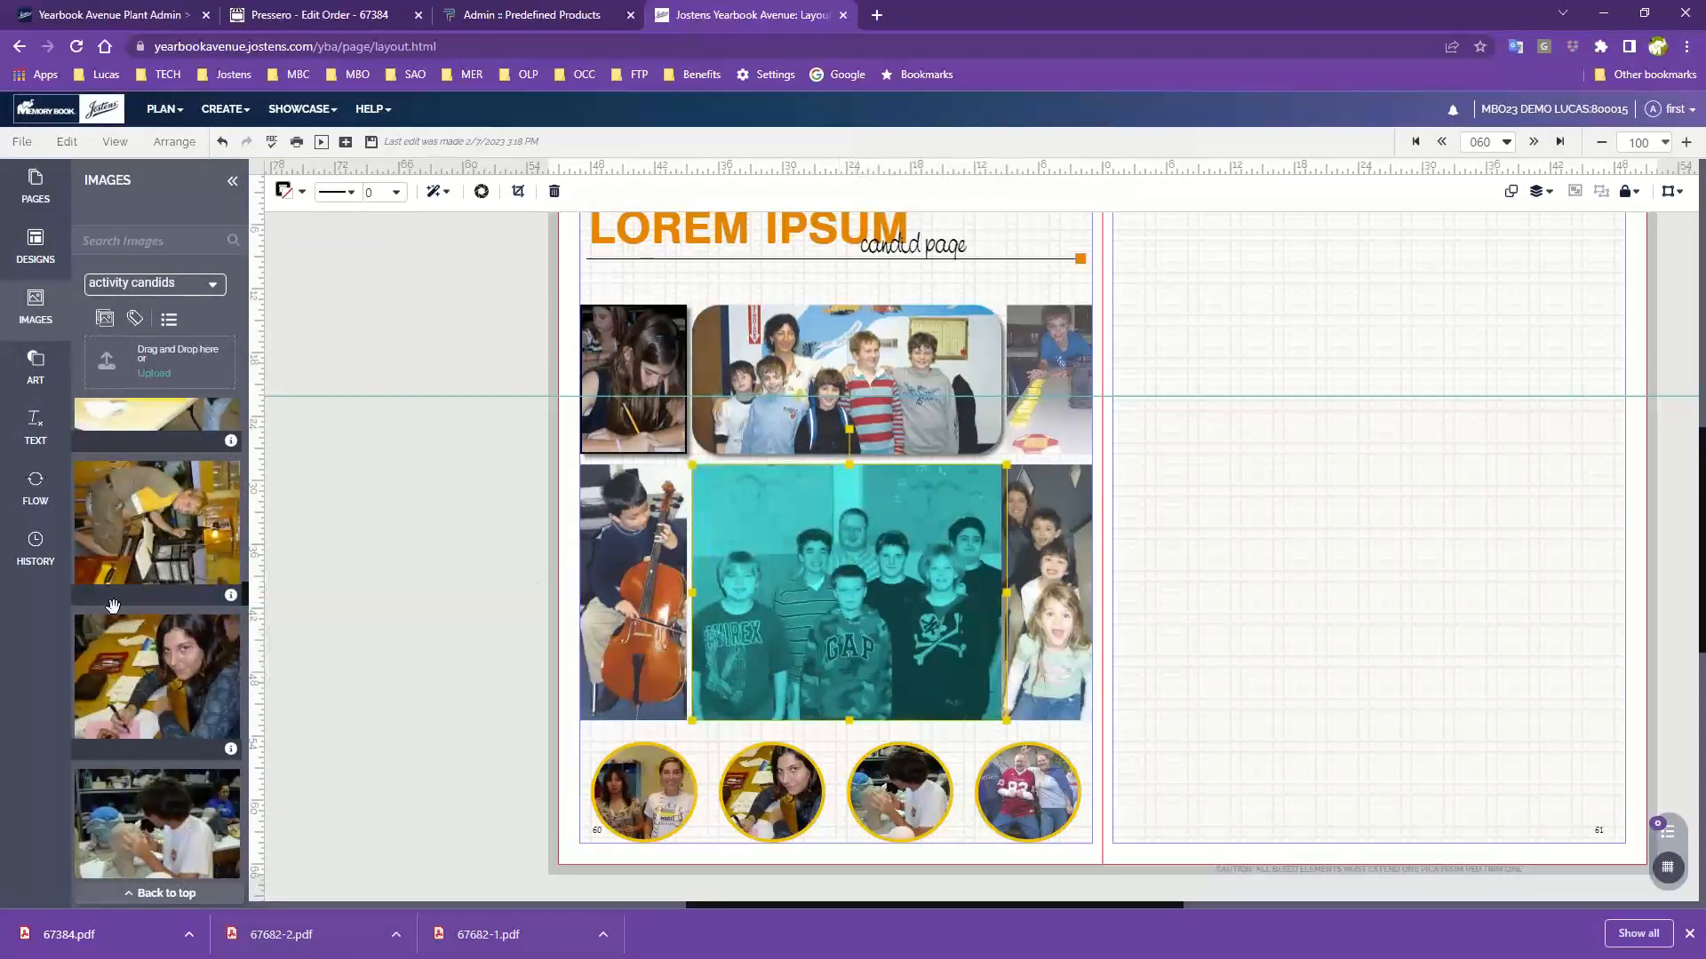
- Look through the activity candids image folder for the edited cyan copy of the large group photo
scroll(113, 605, "up", 3)
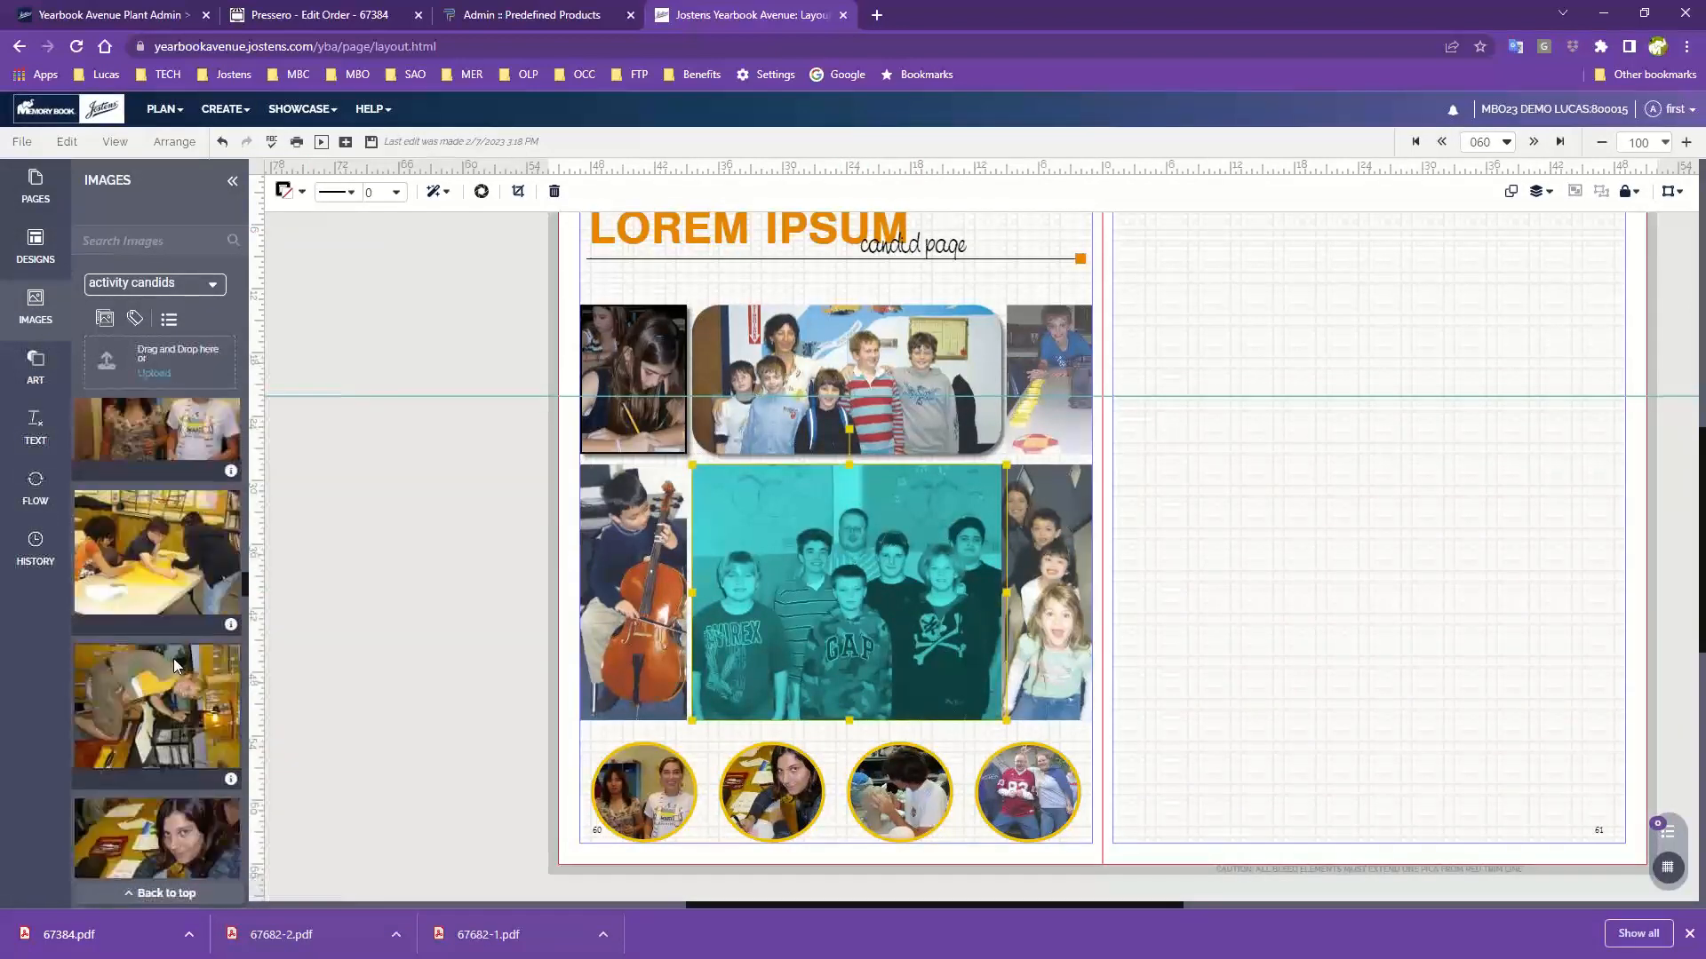
scroll(173, 659, "up", 10)
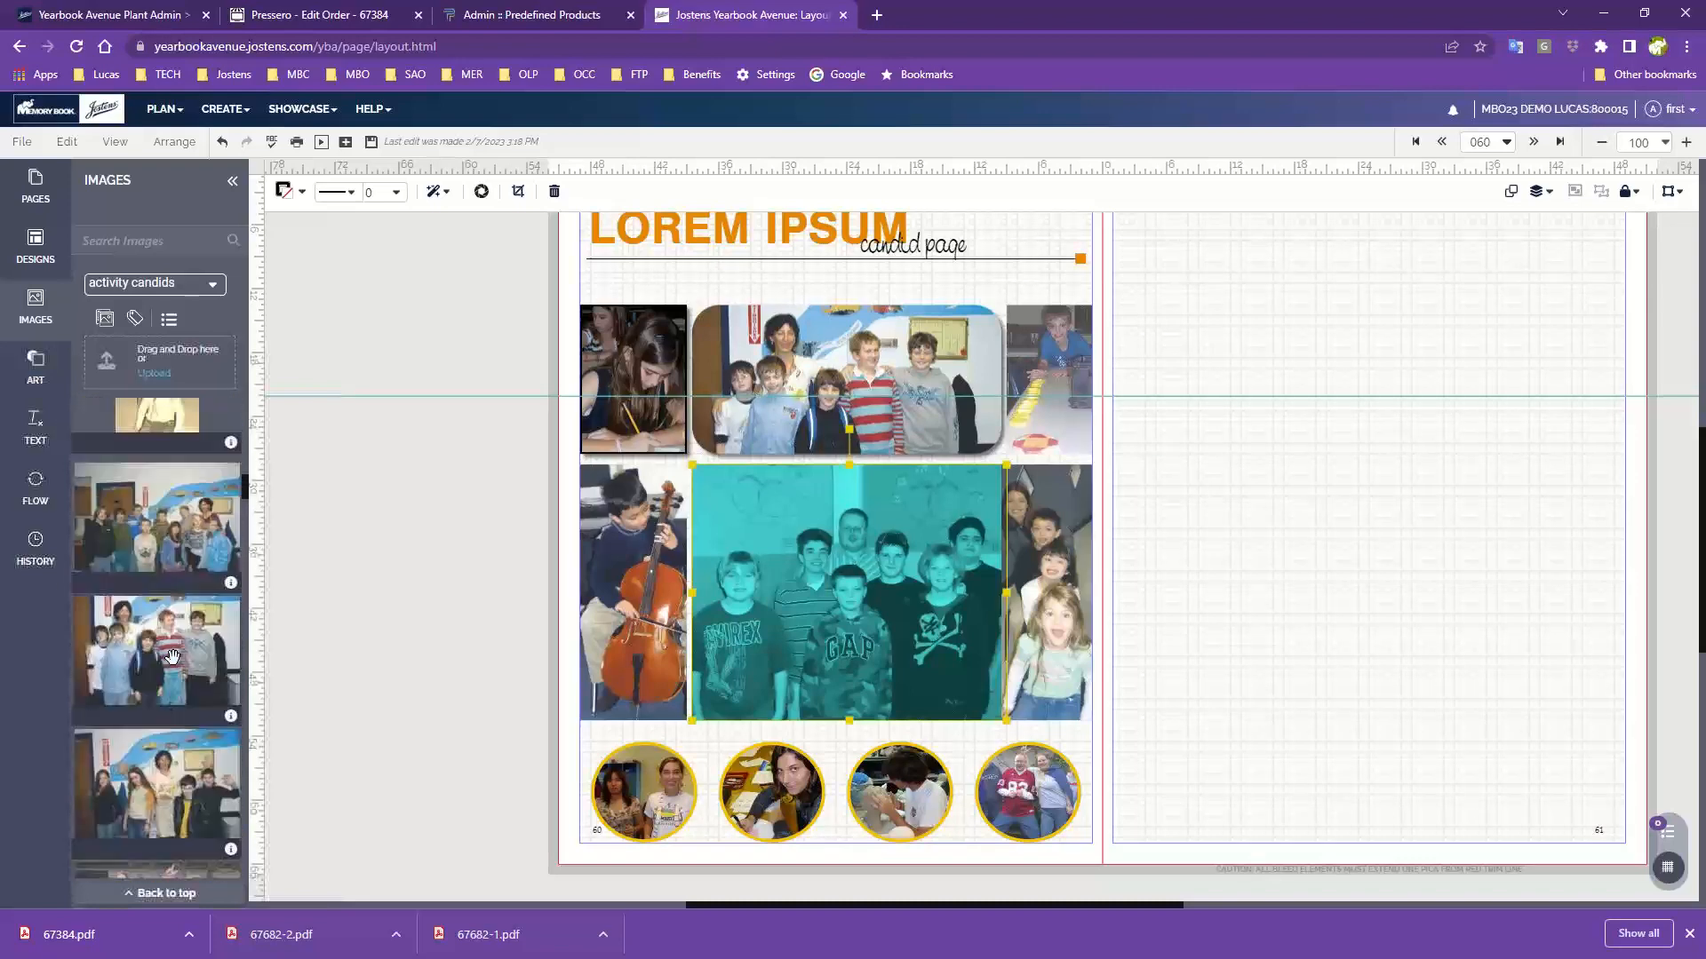
scroll(173, 658, "up", 10)
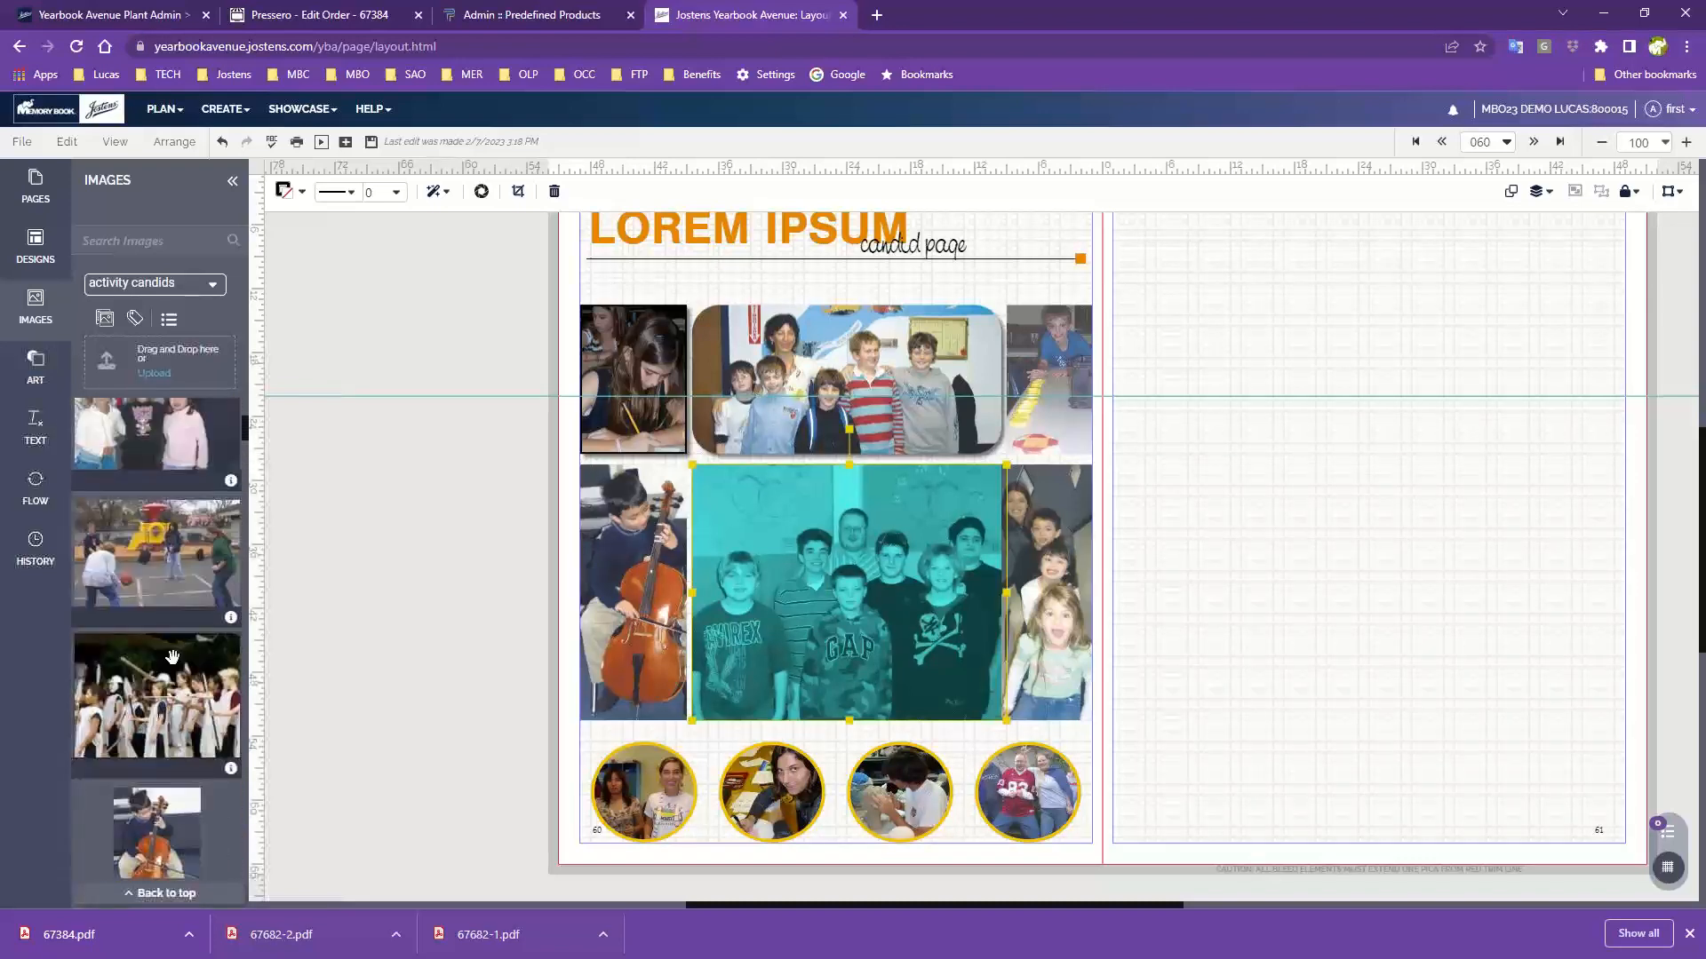
scroll(173, 658, "up", 3)
scroll(173, 658, "down", 10)
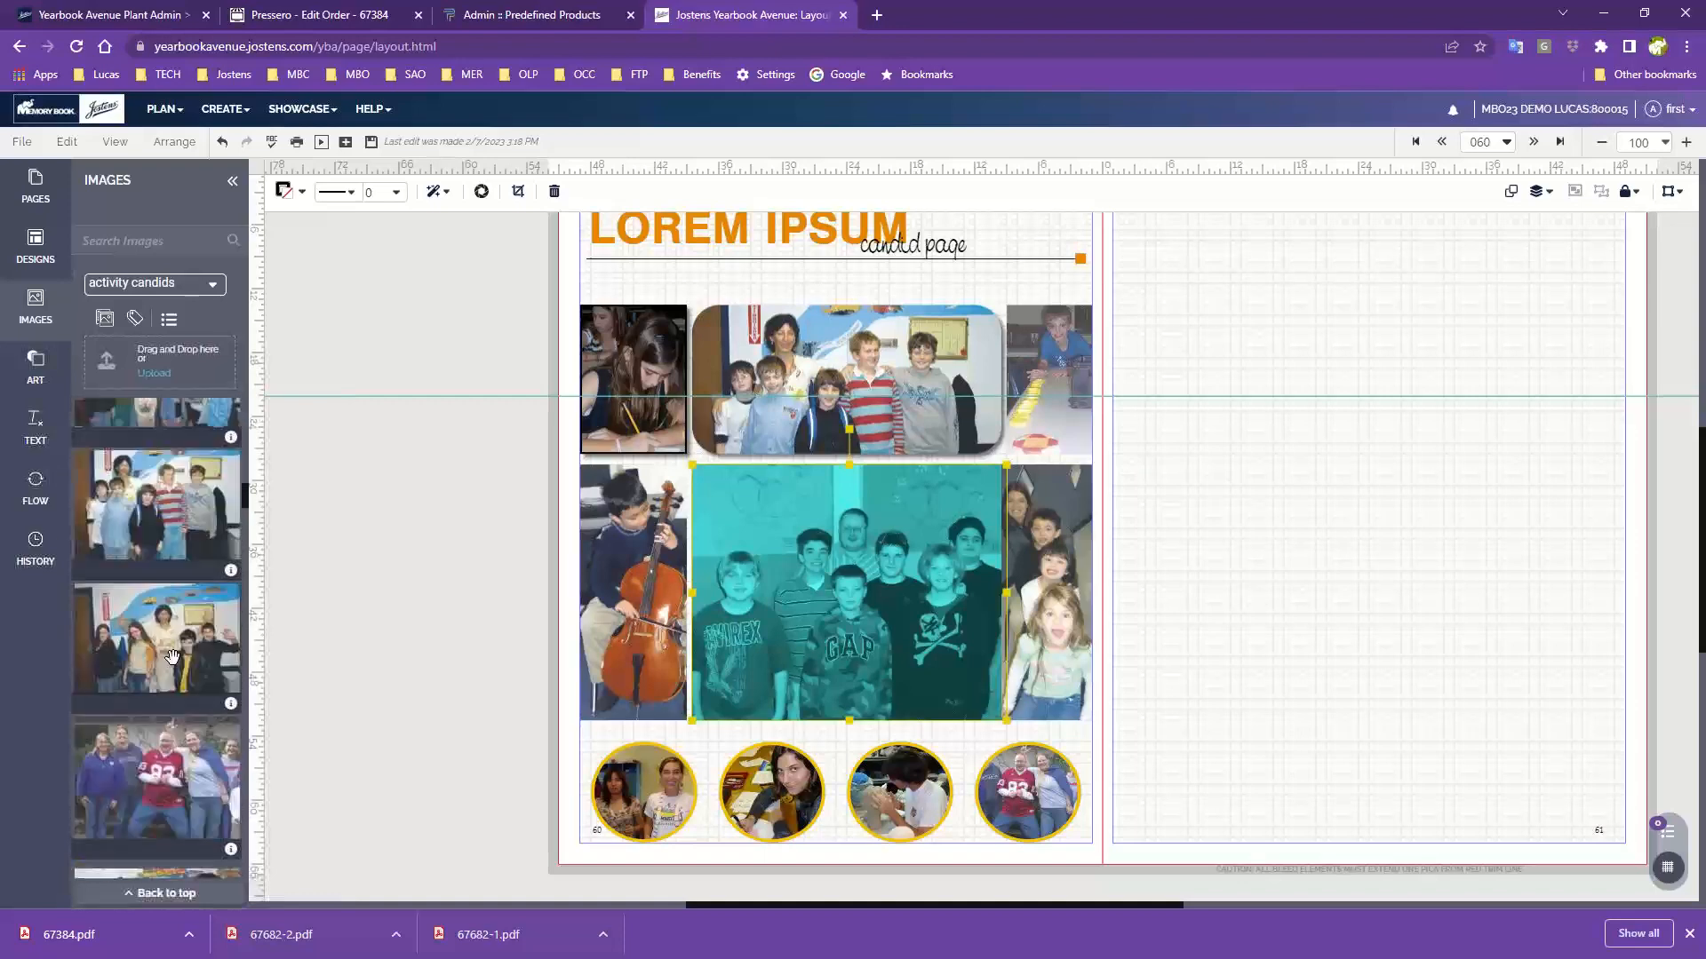
scroll(173, 659, "down", 8)
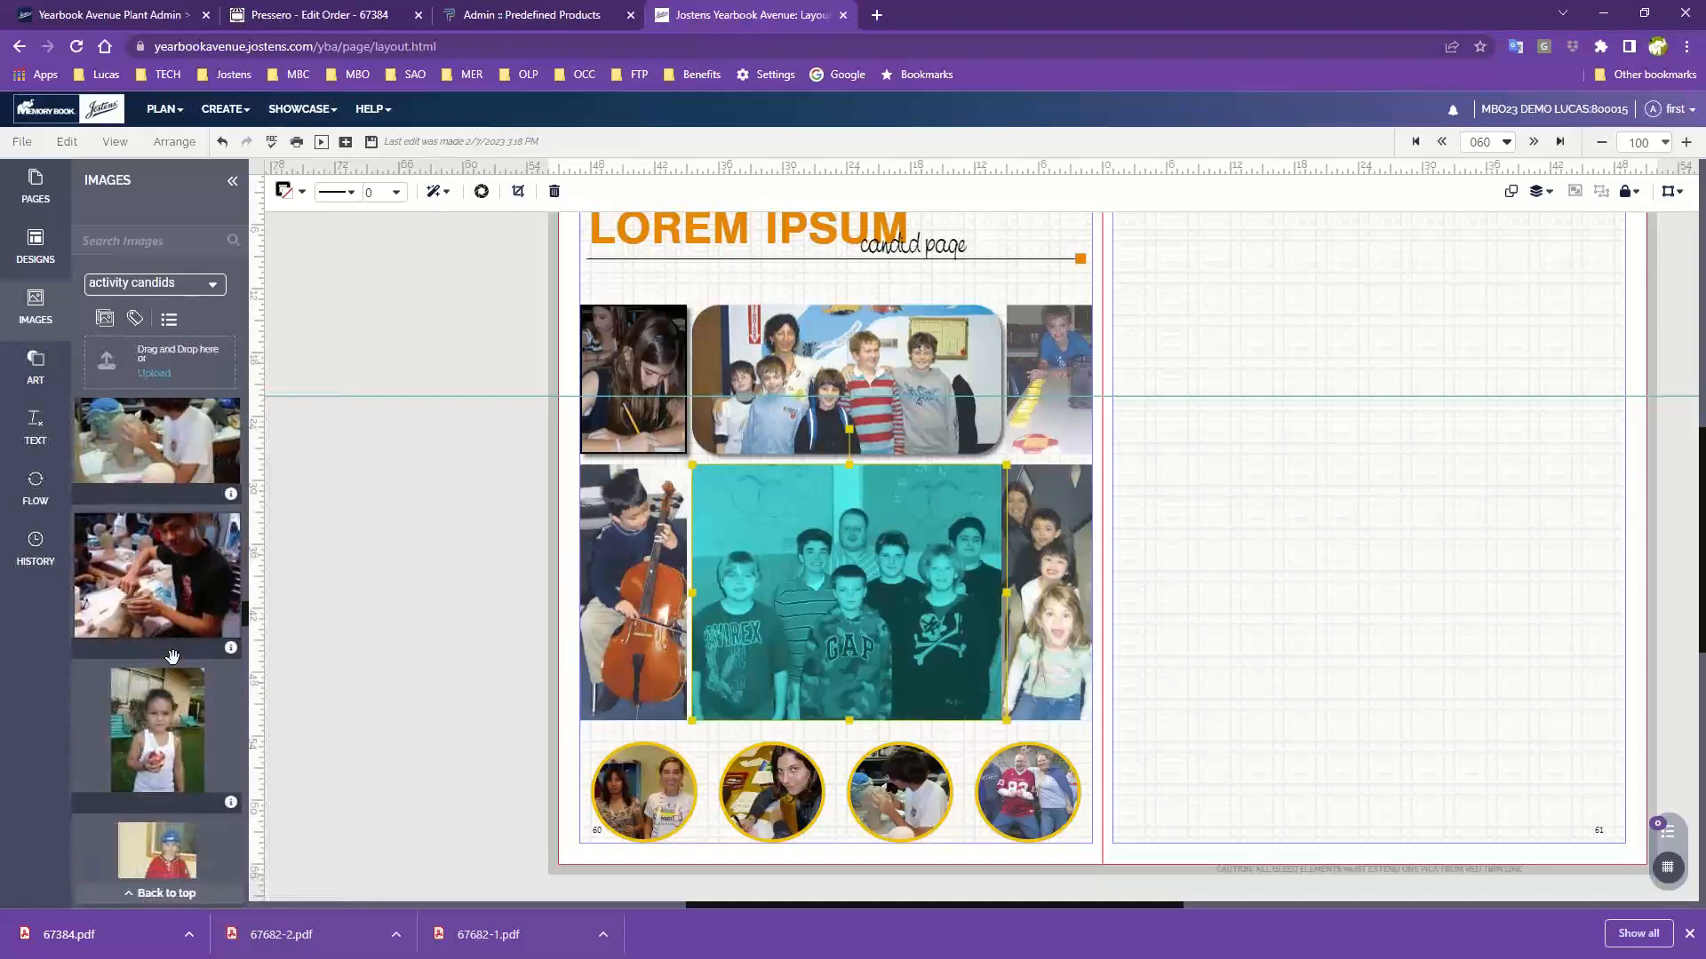
scroll(173, 657, "down", 8)
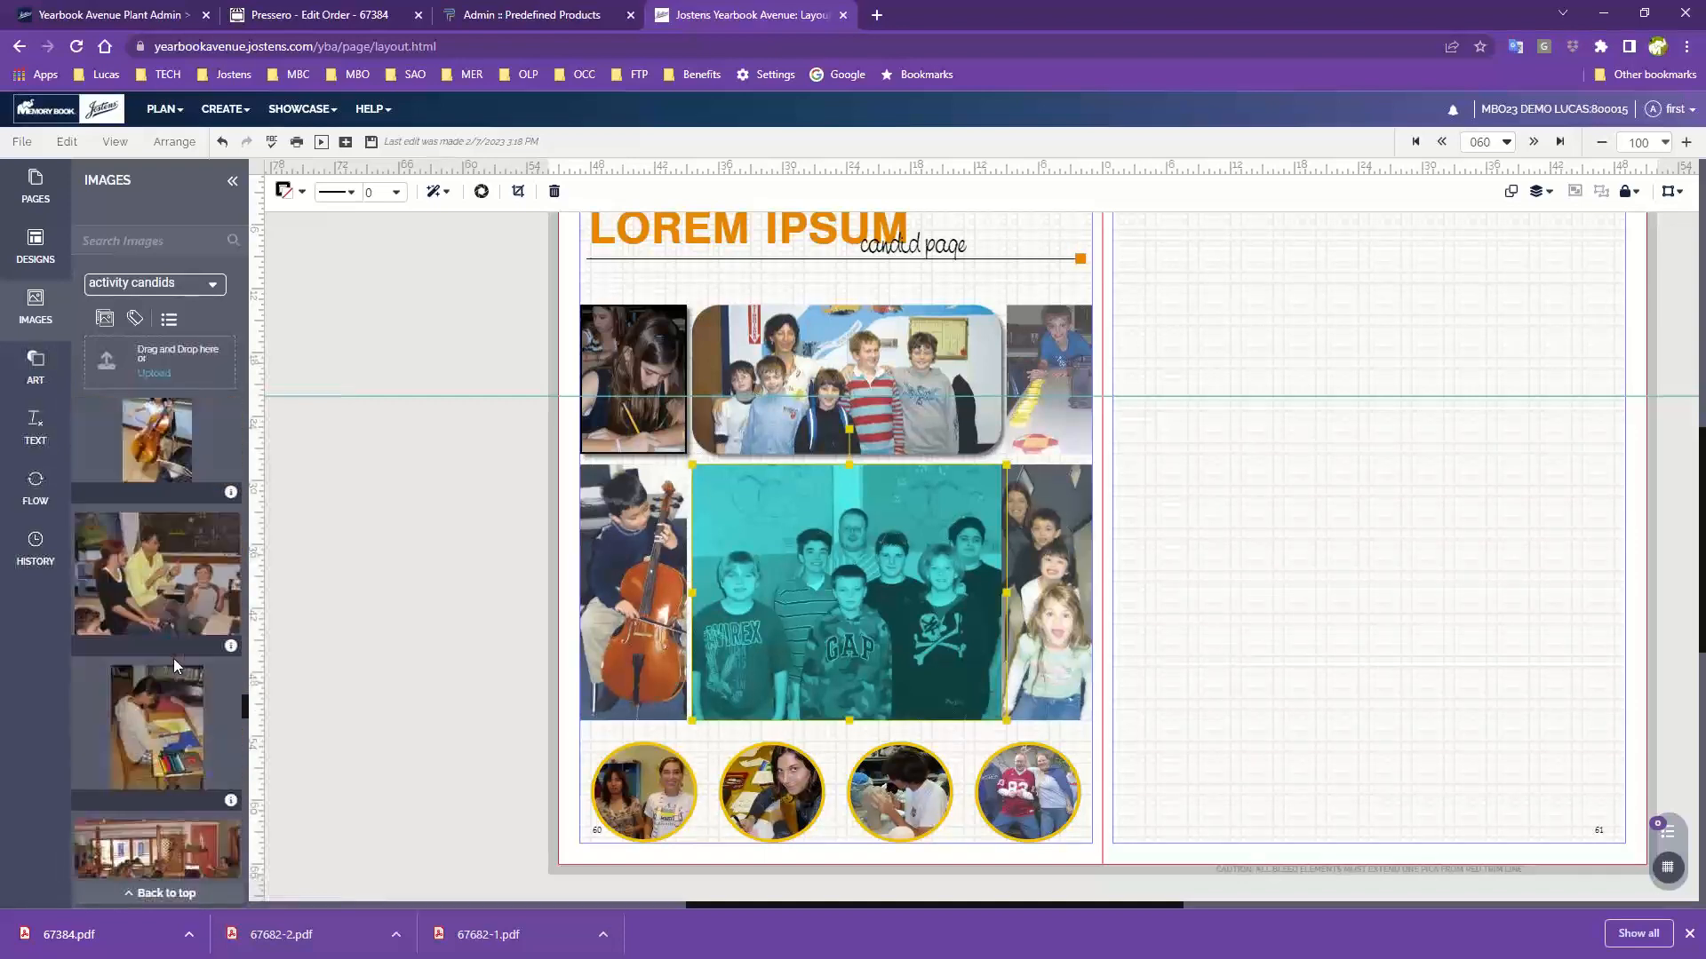
scroll(172, 657, "down", 8)
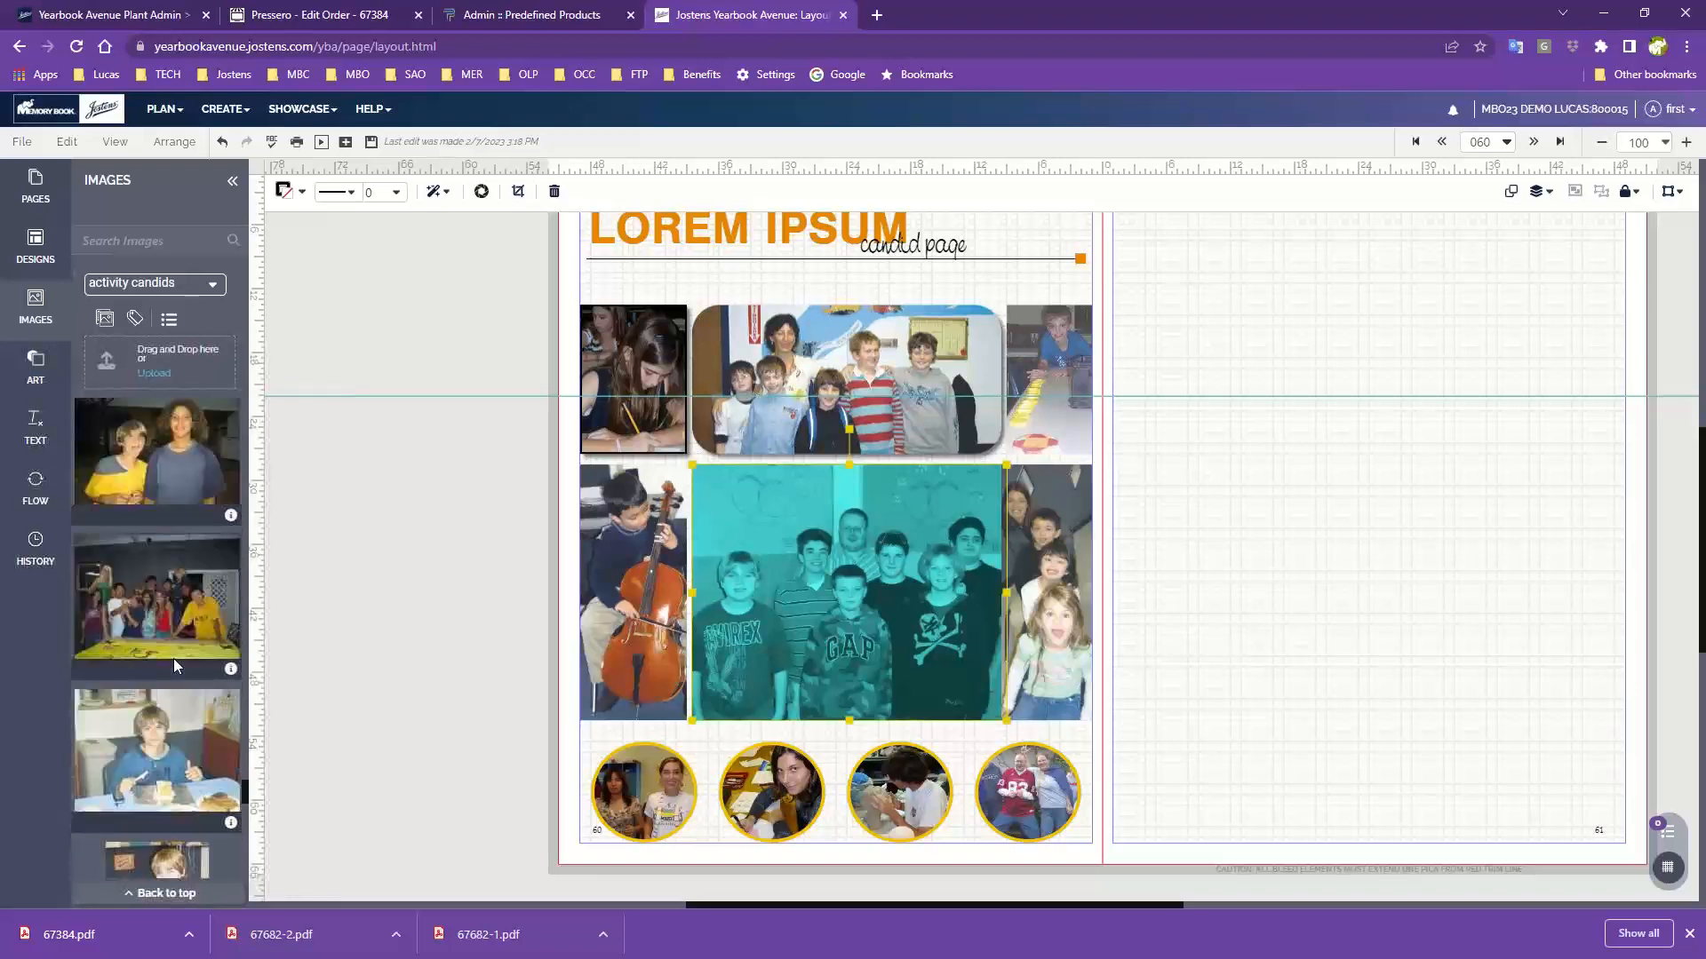
scroll(171, 656, "down", 10)
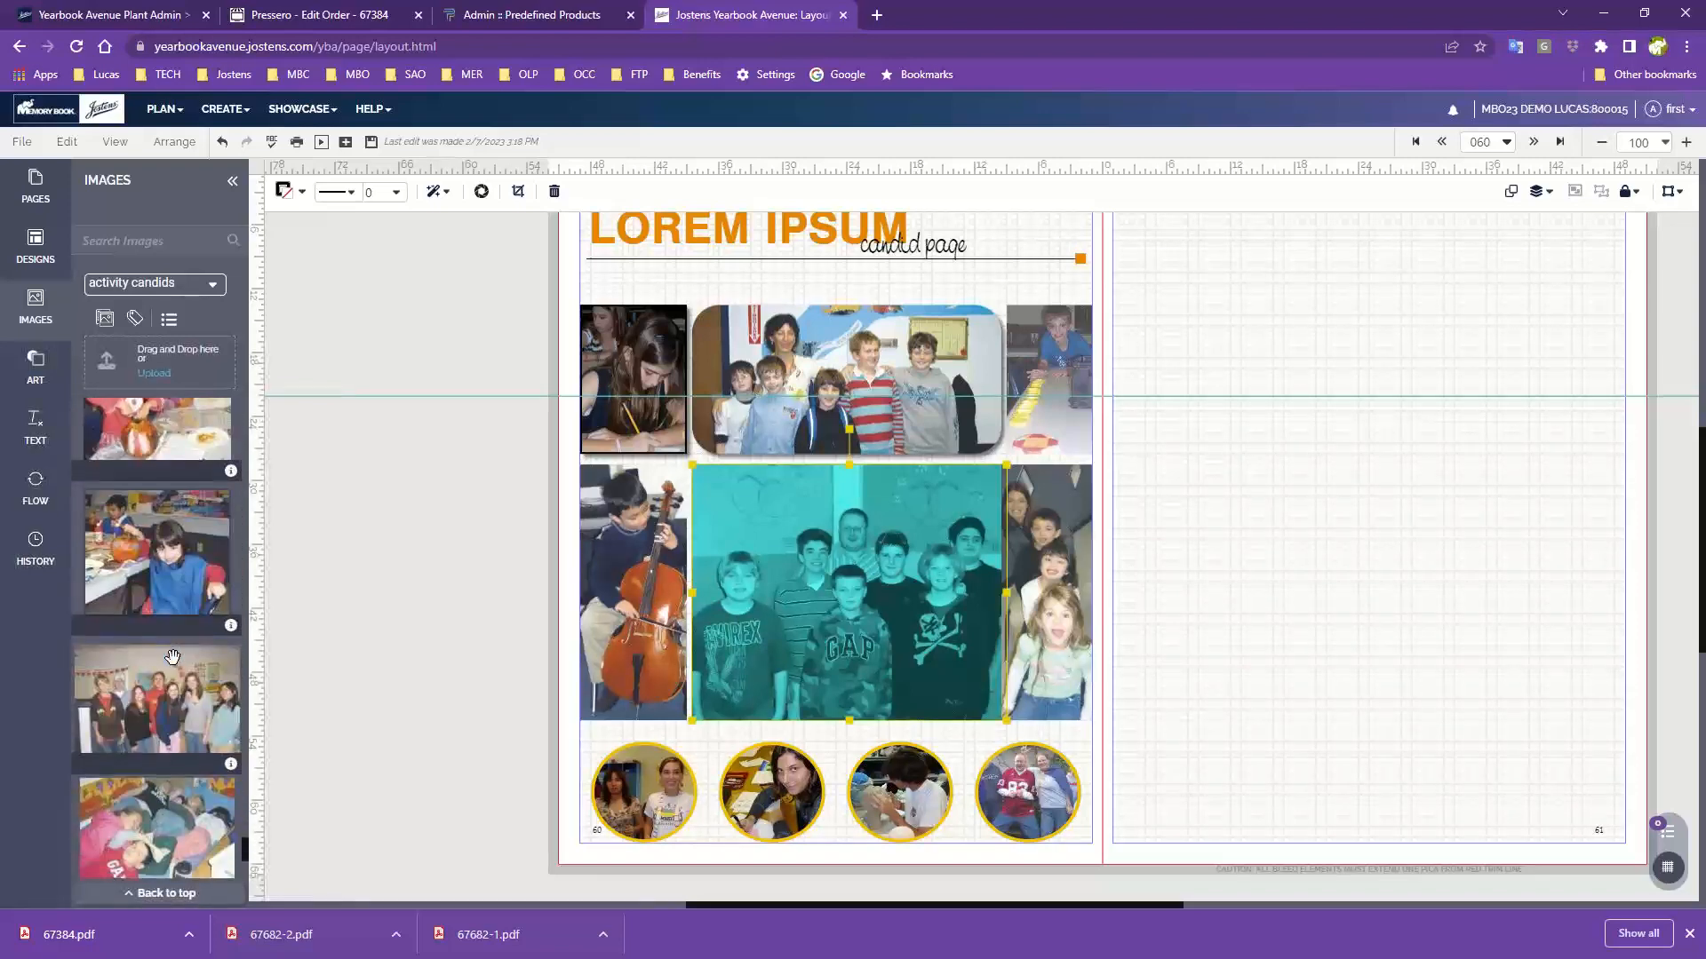
- Switch the image library to the Candid folder and find the edited cyan group photo
left_click(169, 285)
left_click(144, 387)
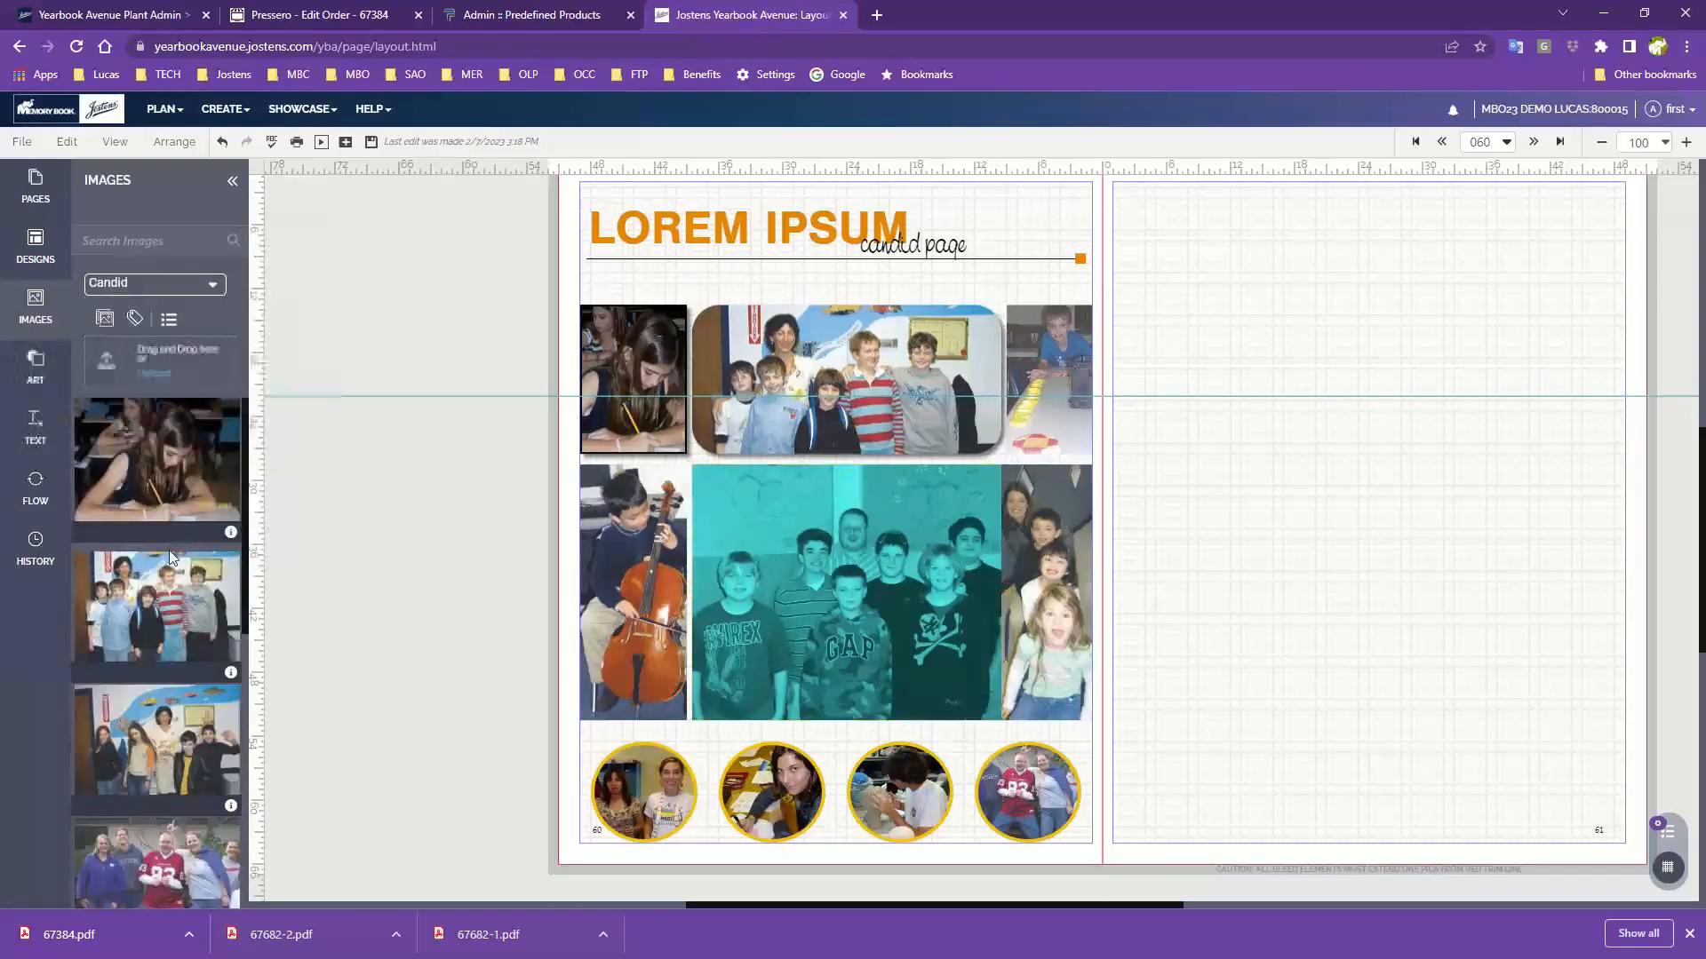
scroll(183, 678, "down", 3)
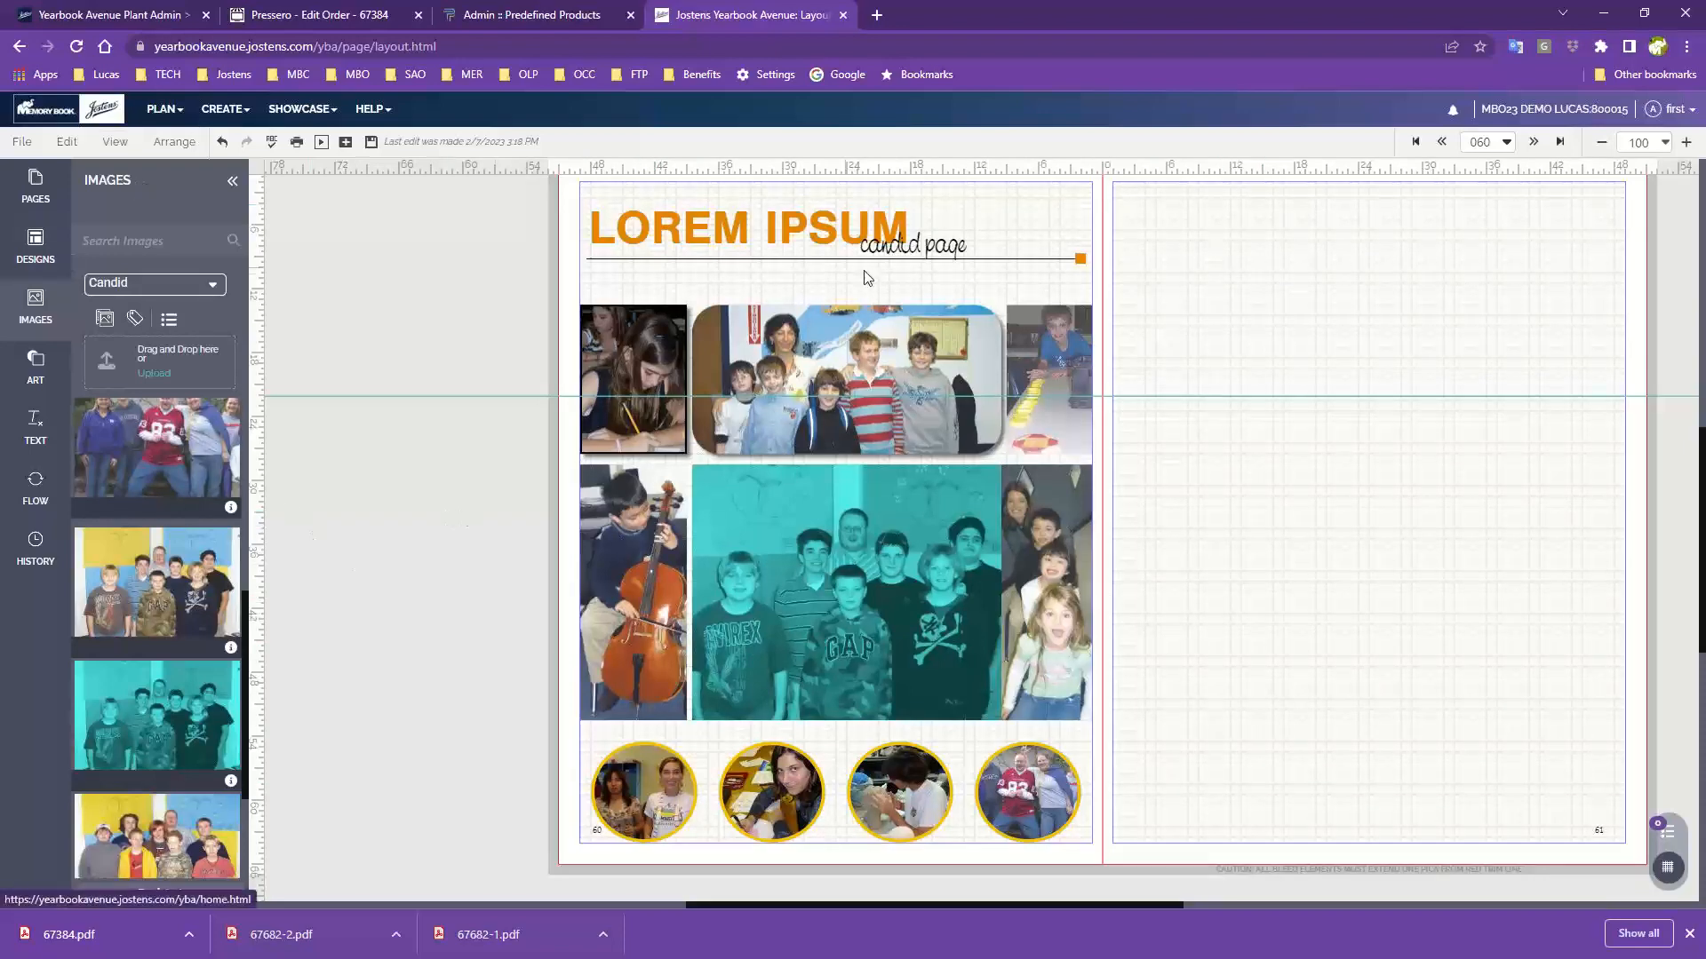
- Open the Change Background settings and give the left page the yellow background color already used on the page
left_click(66, 143)
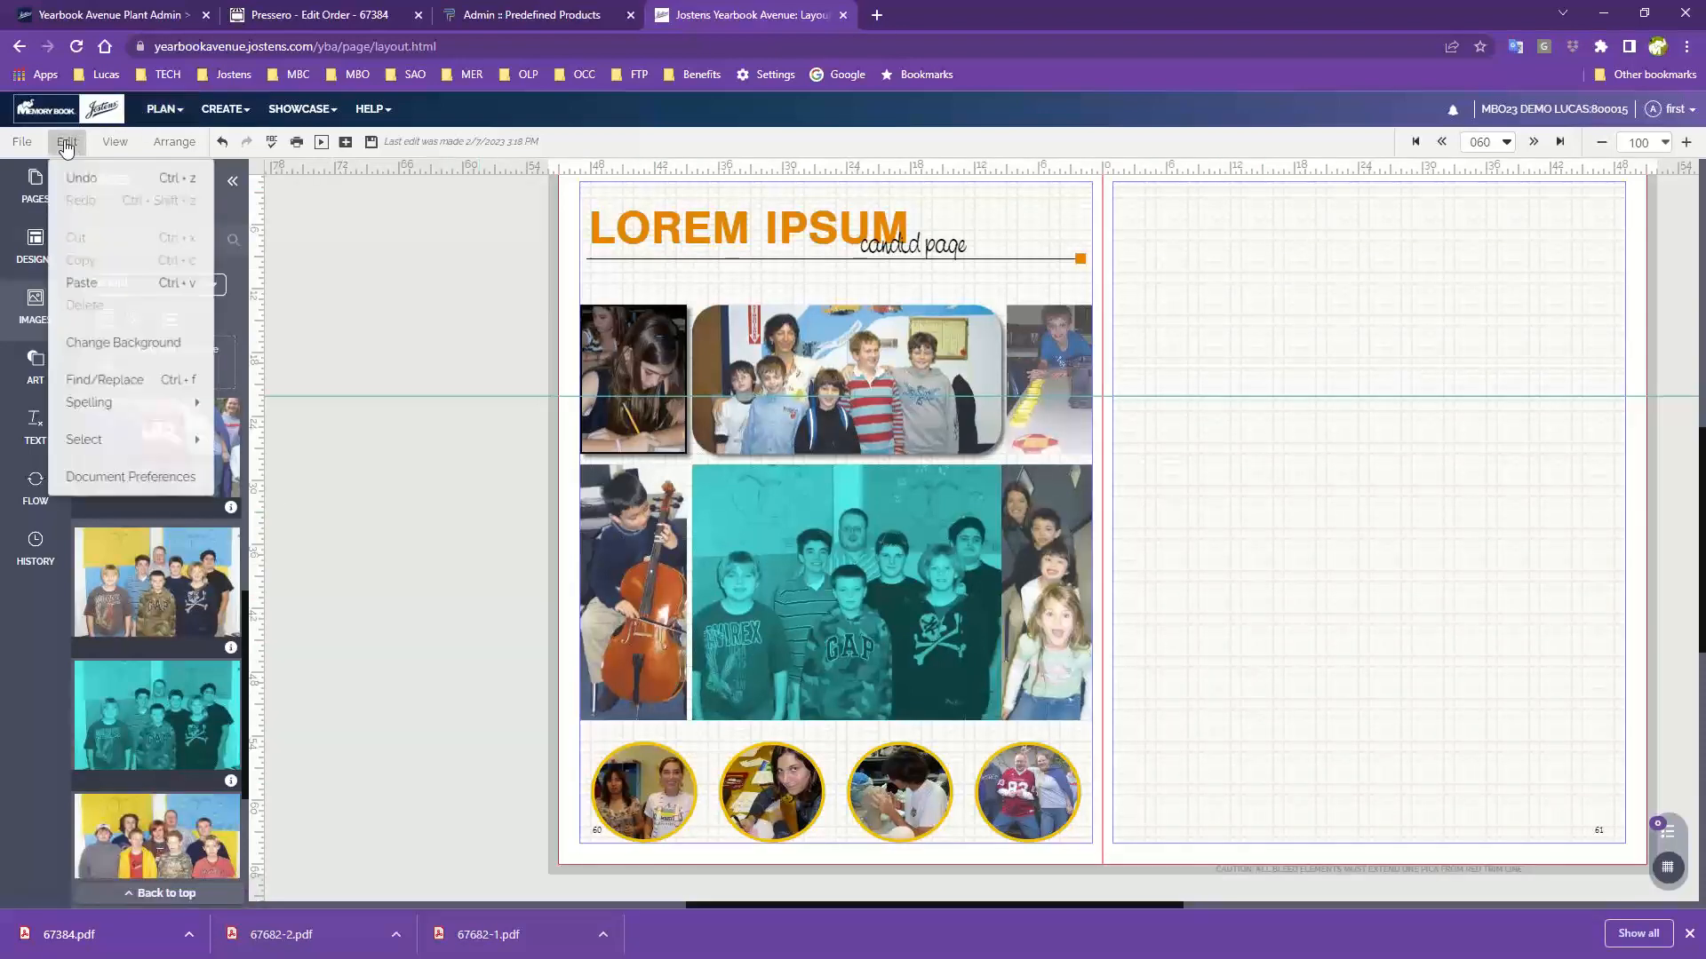
left_click(90, 348)
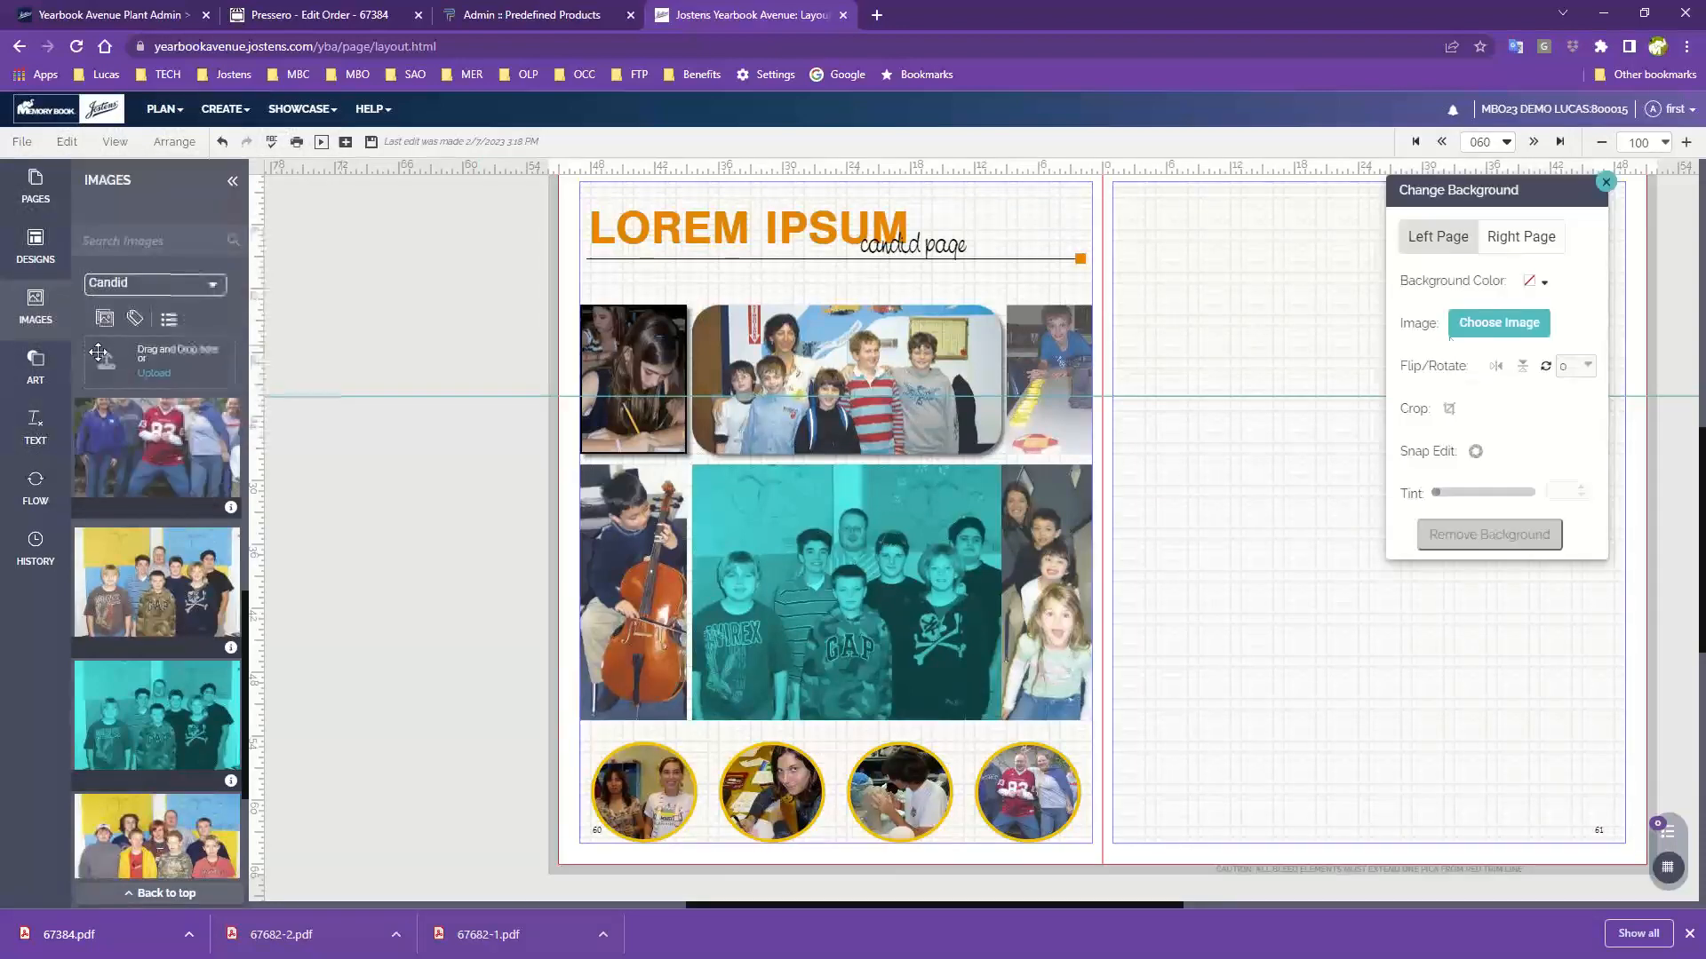
left_click_drag(1513, 192, 1336, 259)
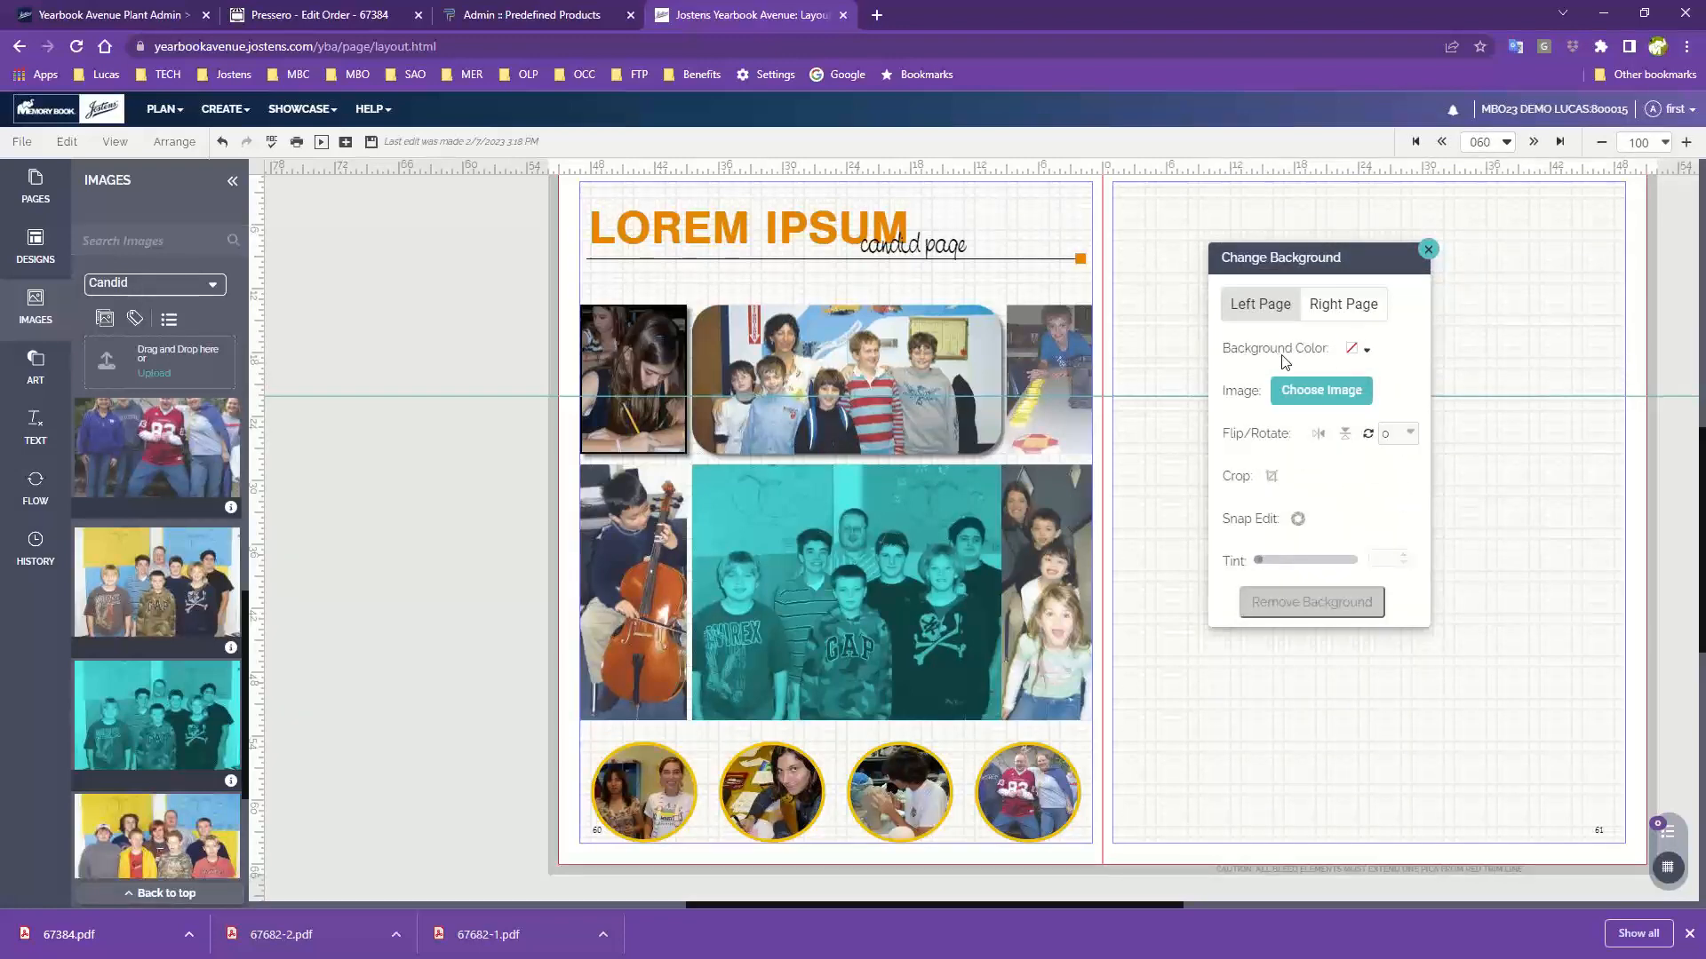
left_click(1358, 351)
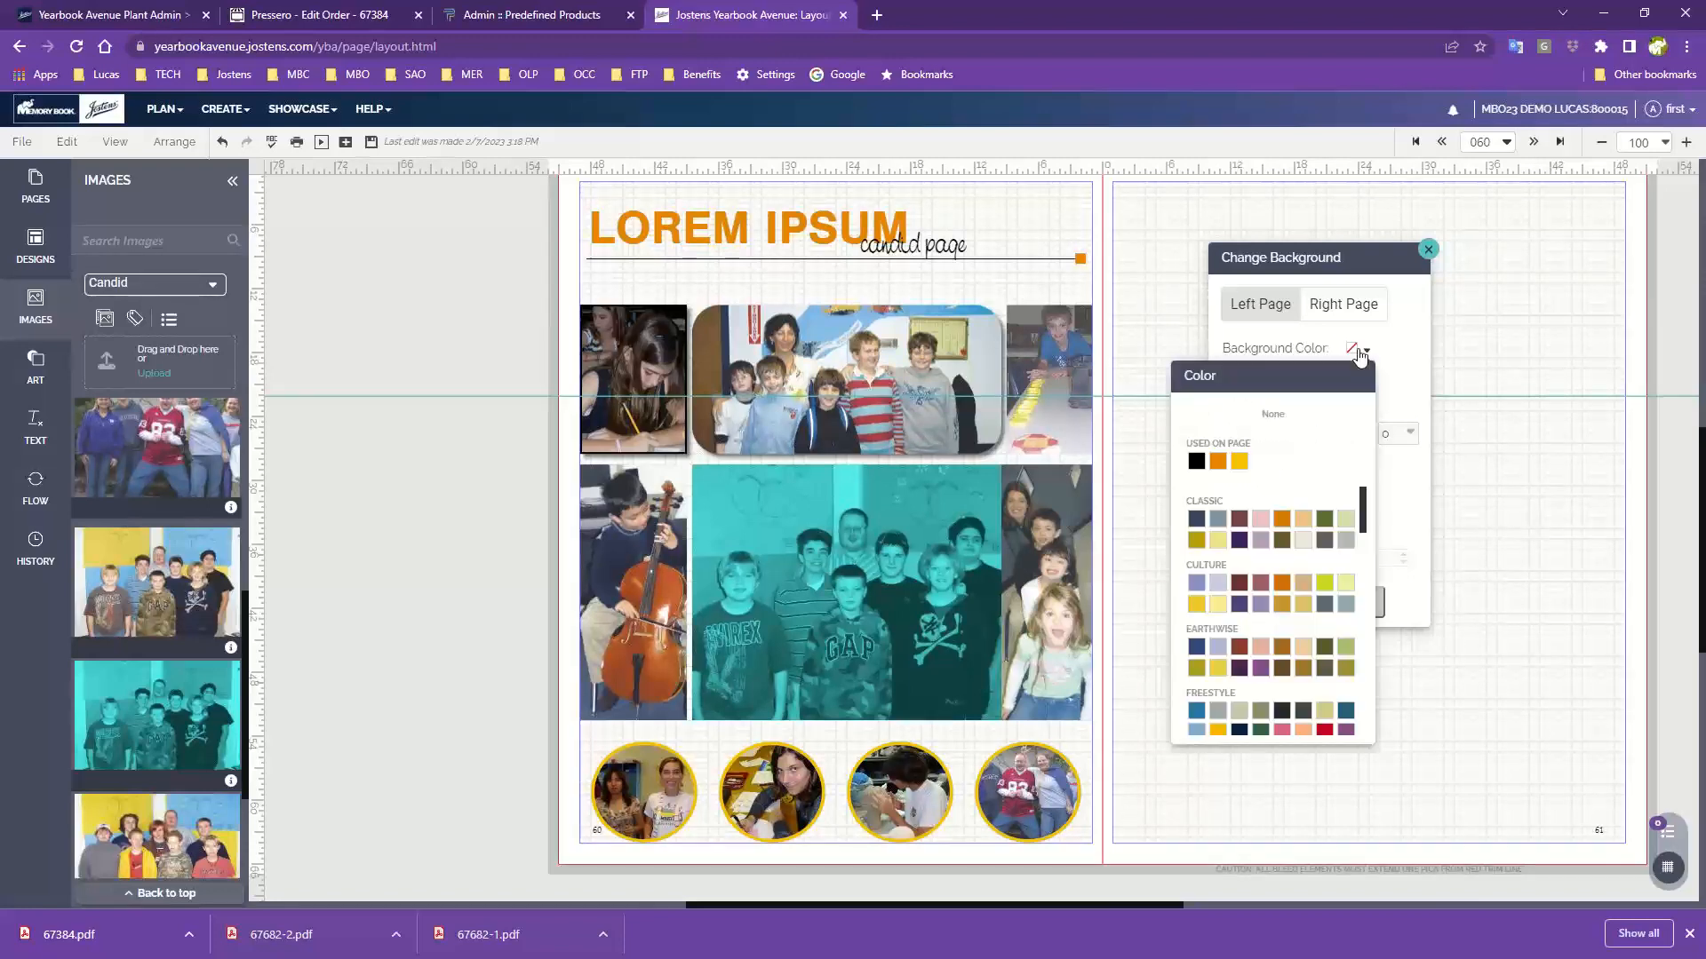
left_click(1240, 463)
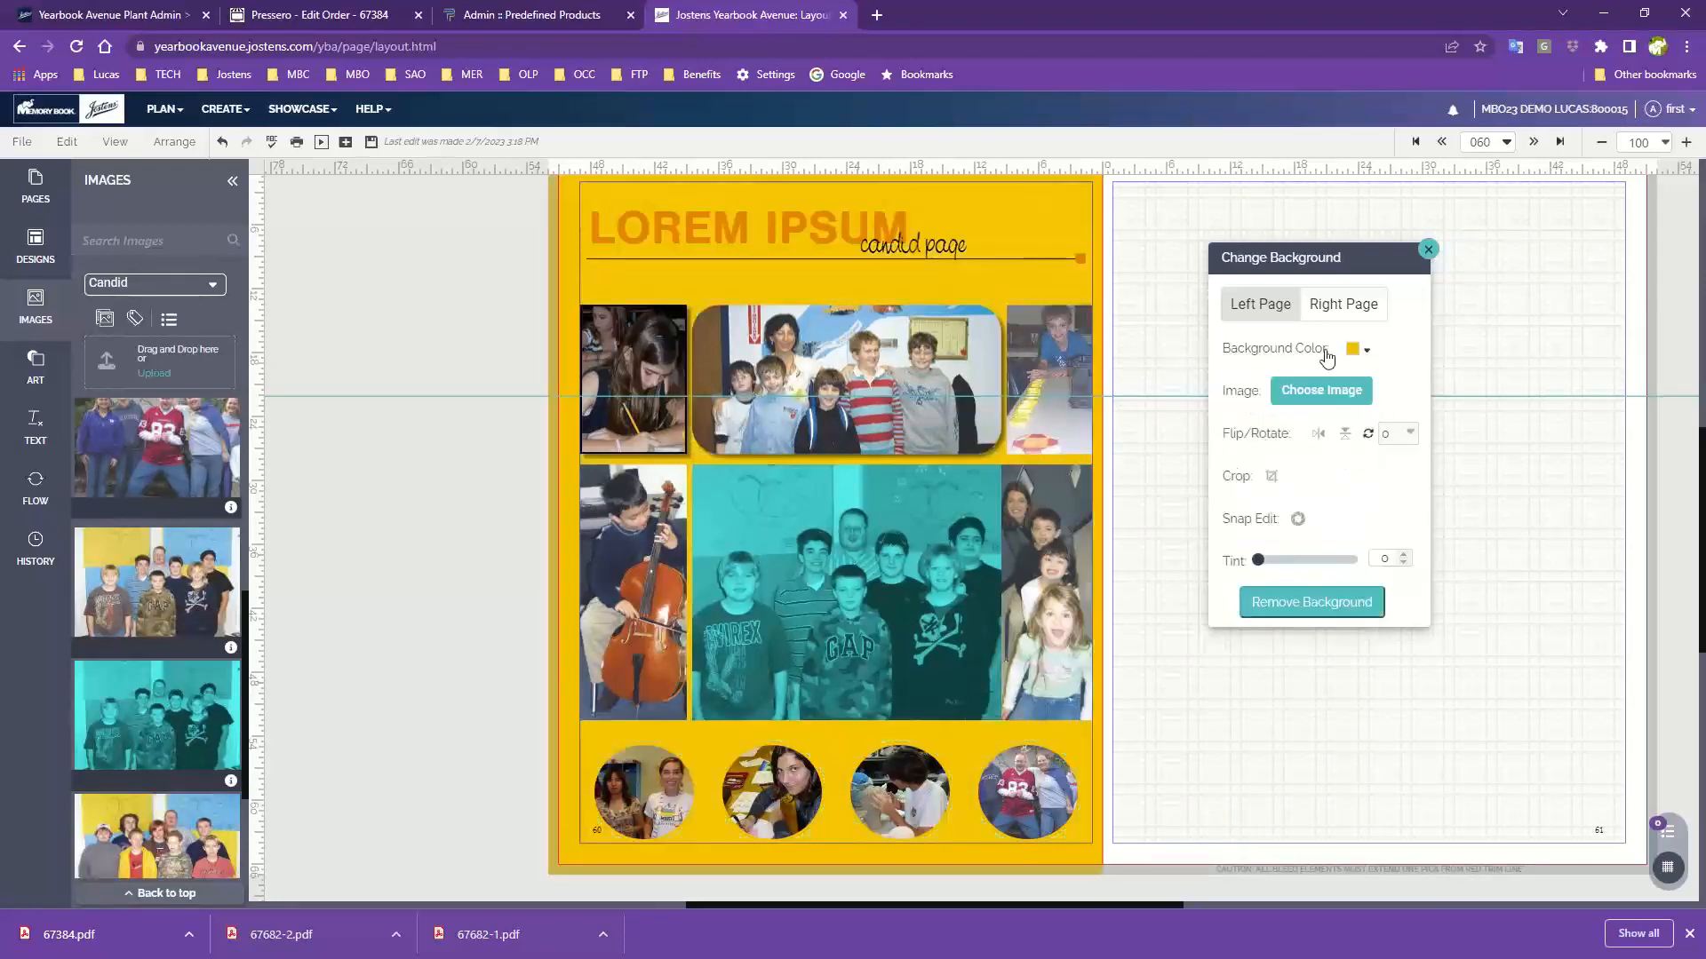
- Try a pale blue Earthwise background on the left page, and settle on the green NU Lotus color
left_click(1353, 351)
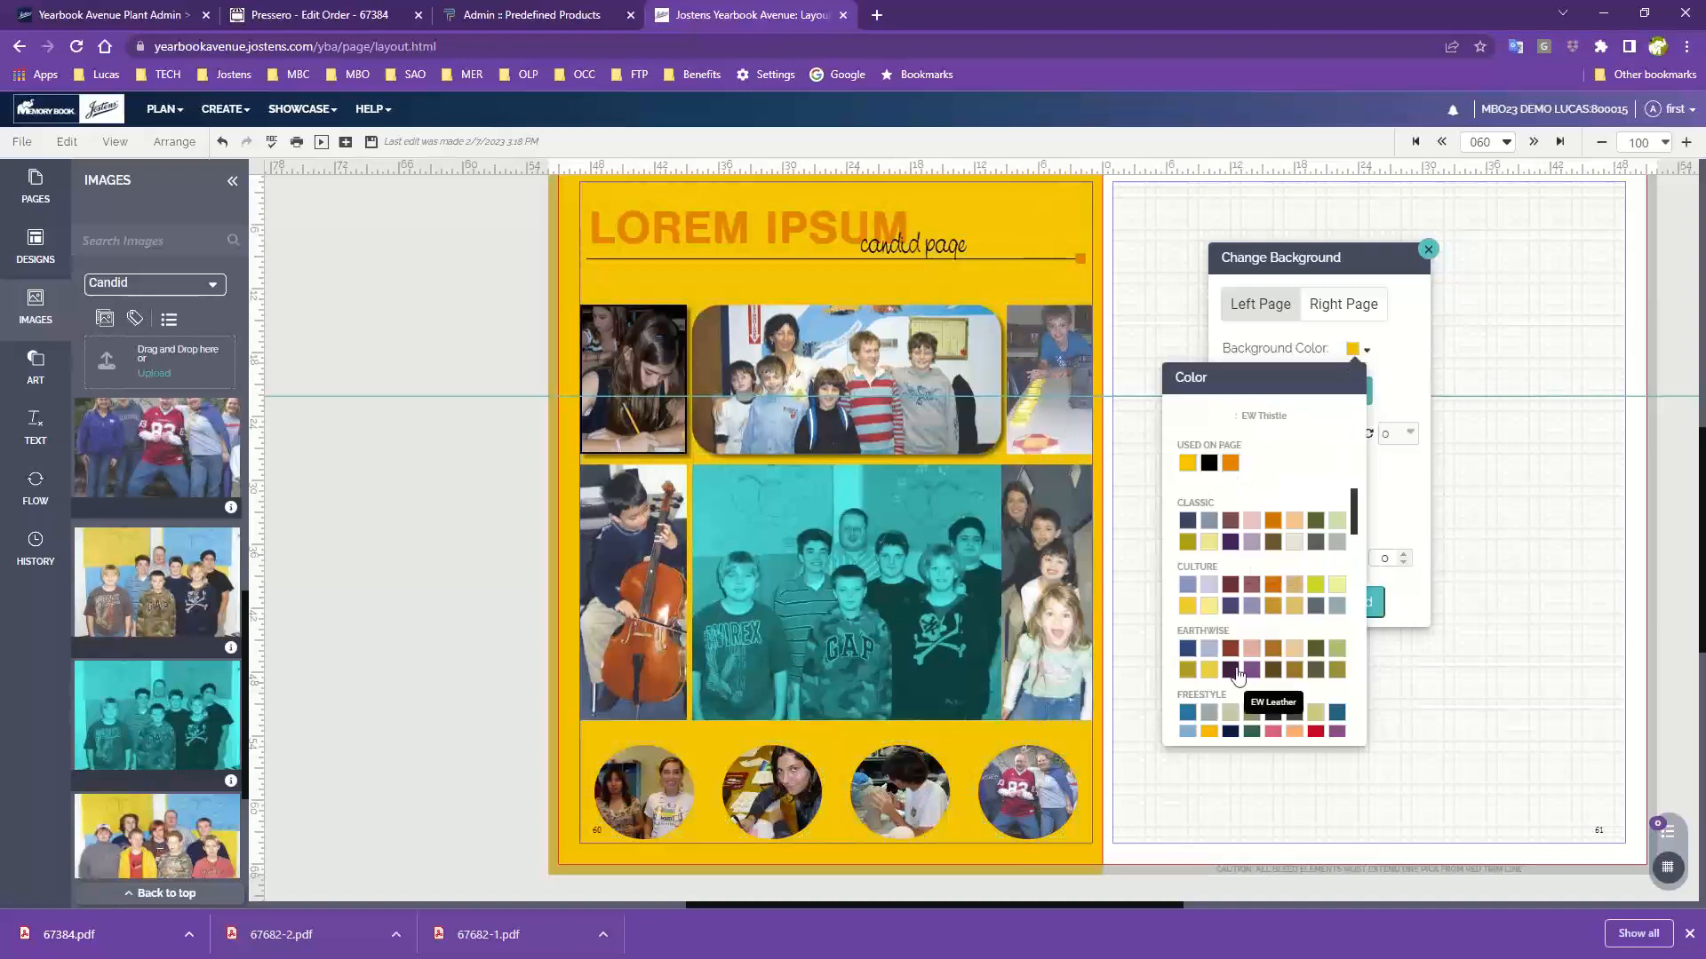
left_click(1210, 649)
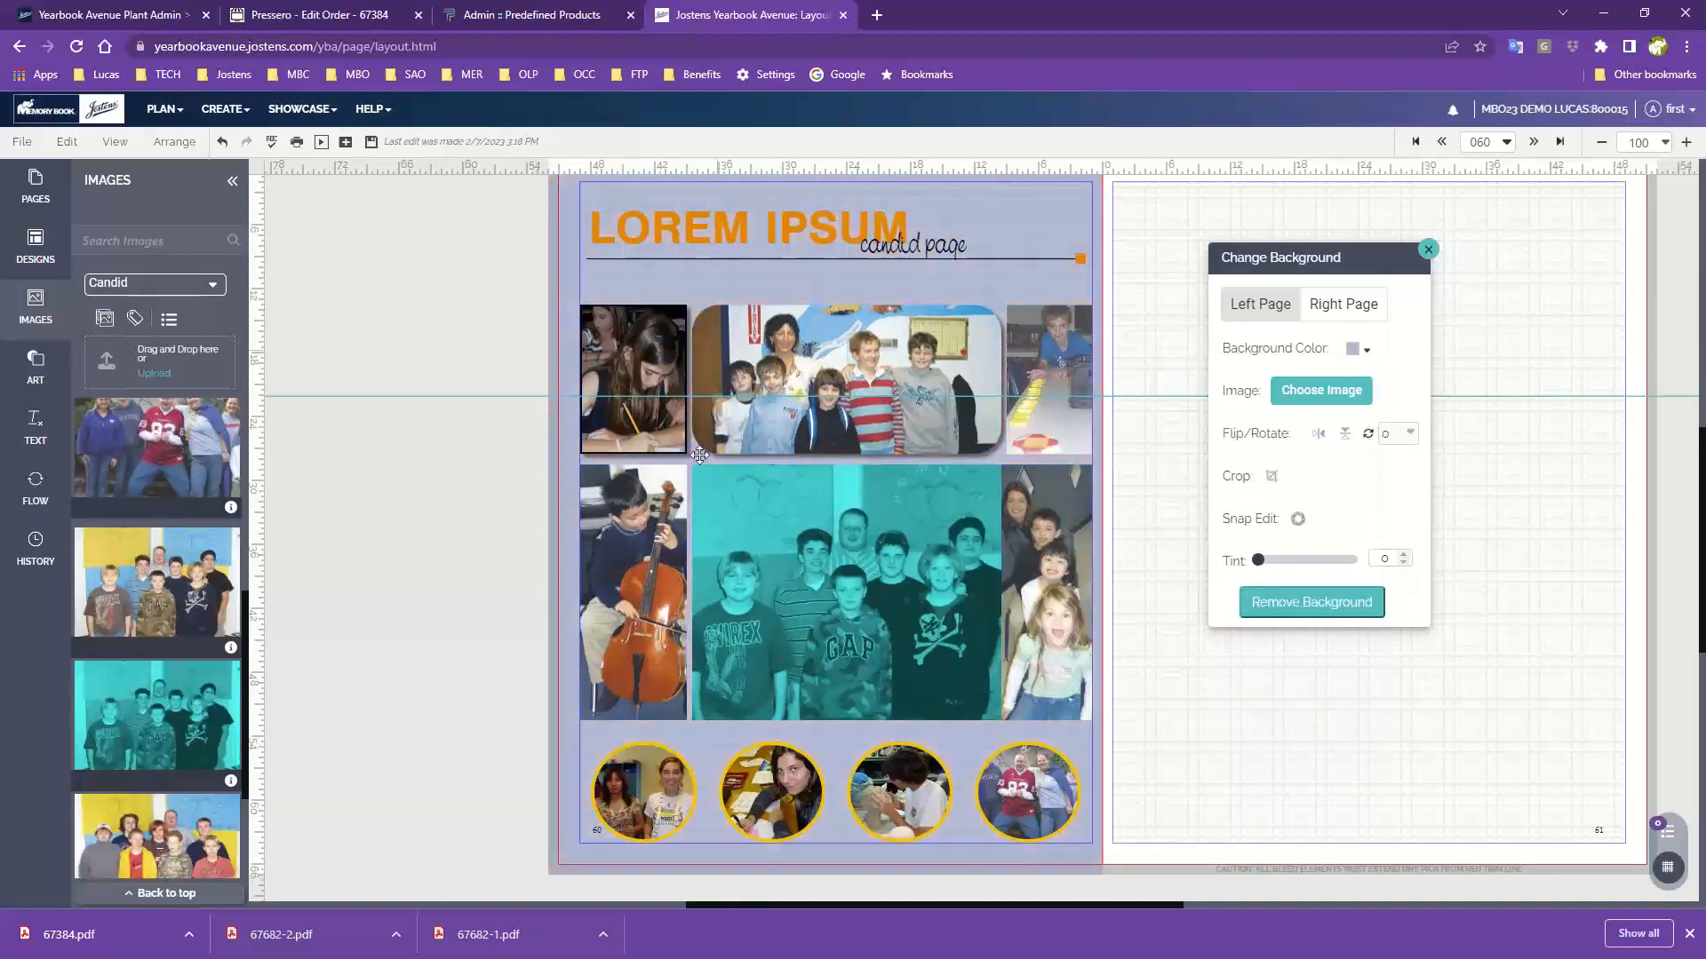
left_click(1354, 350)
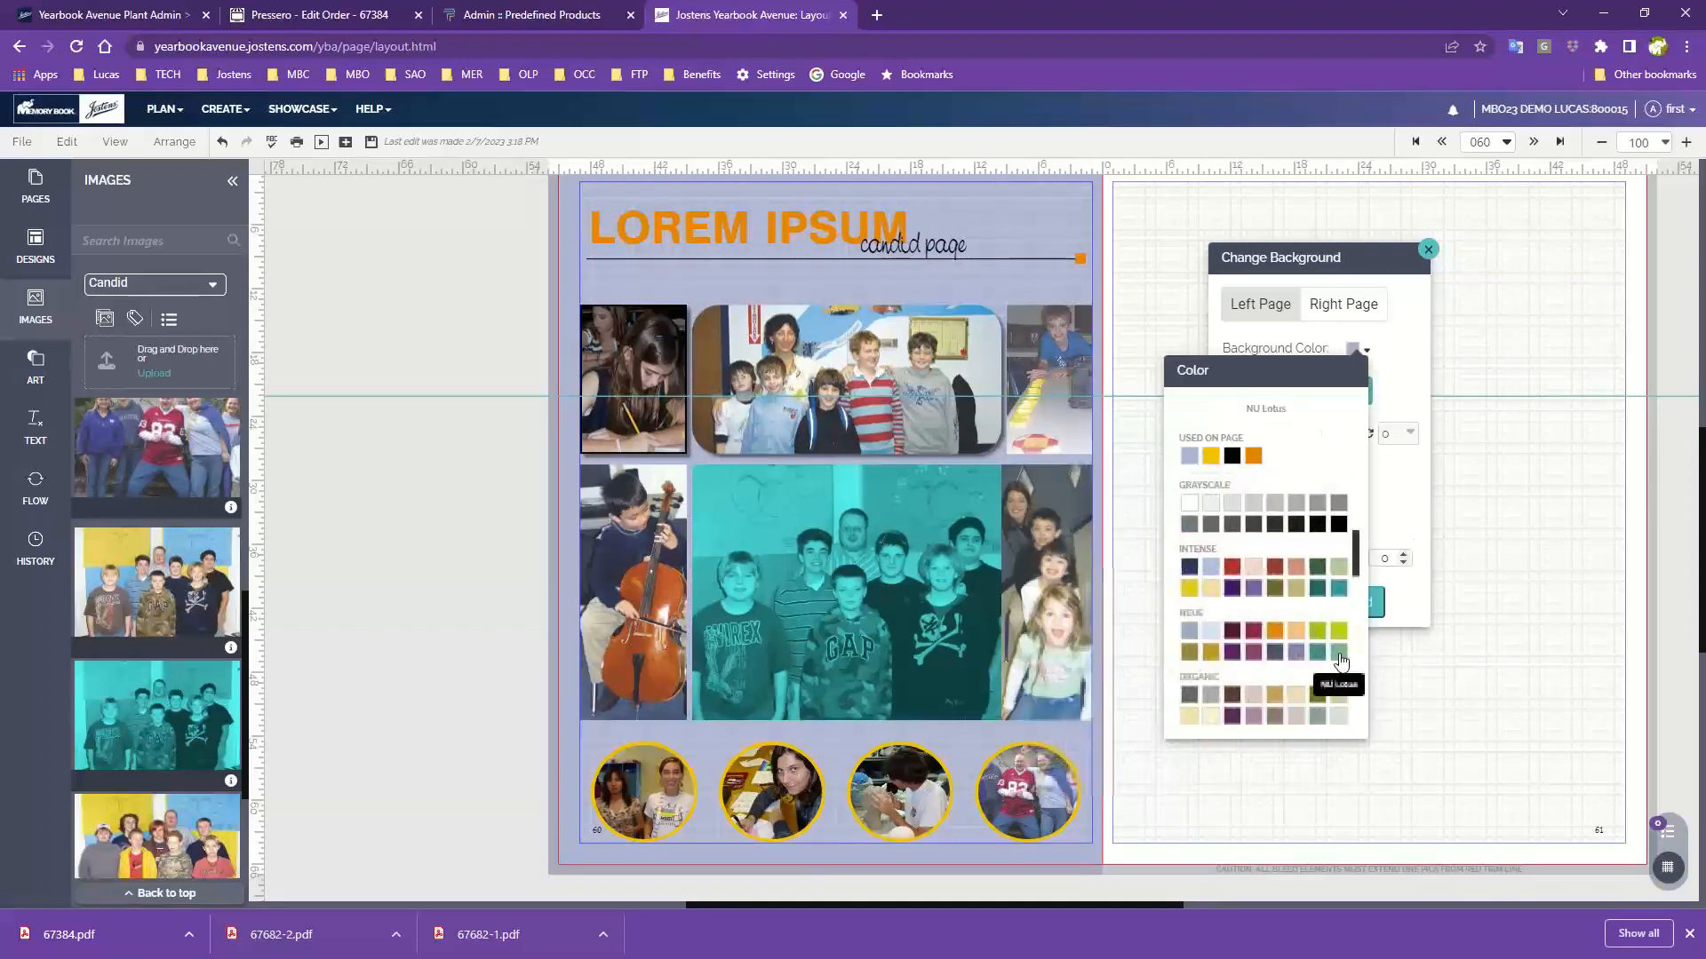
left_click(1339, 655)
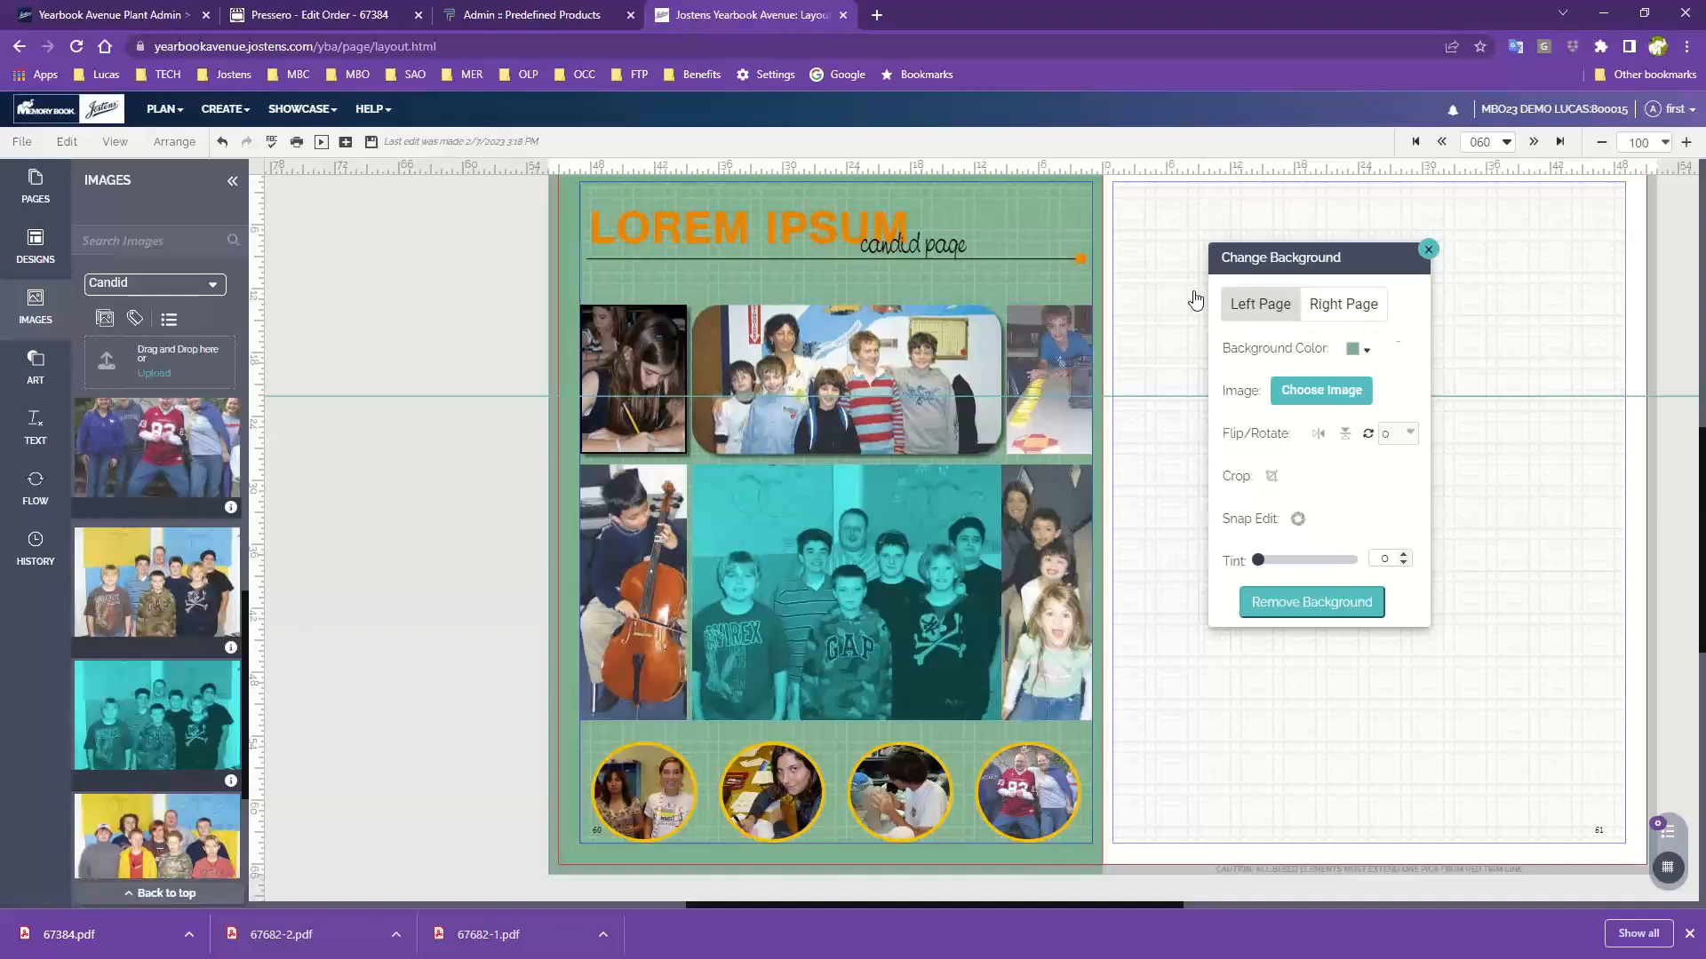
- Apply the left page's green background color to the right page
left_click(1343, 305)
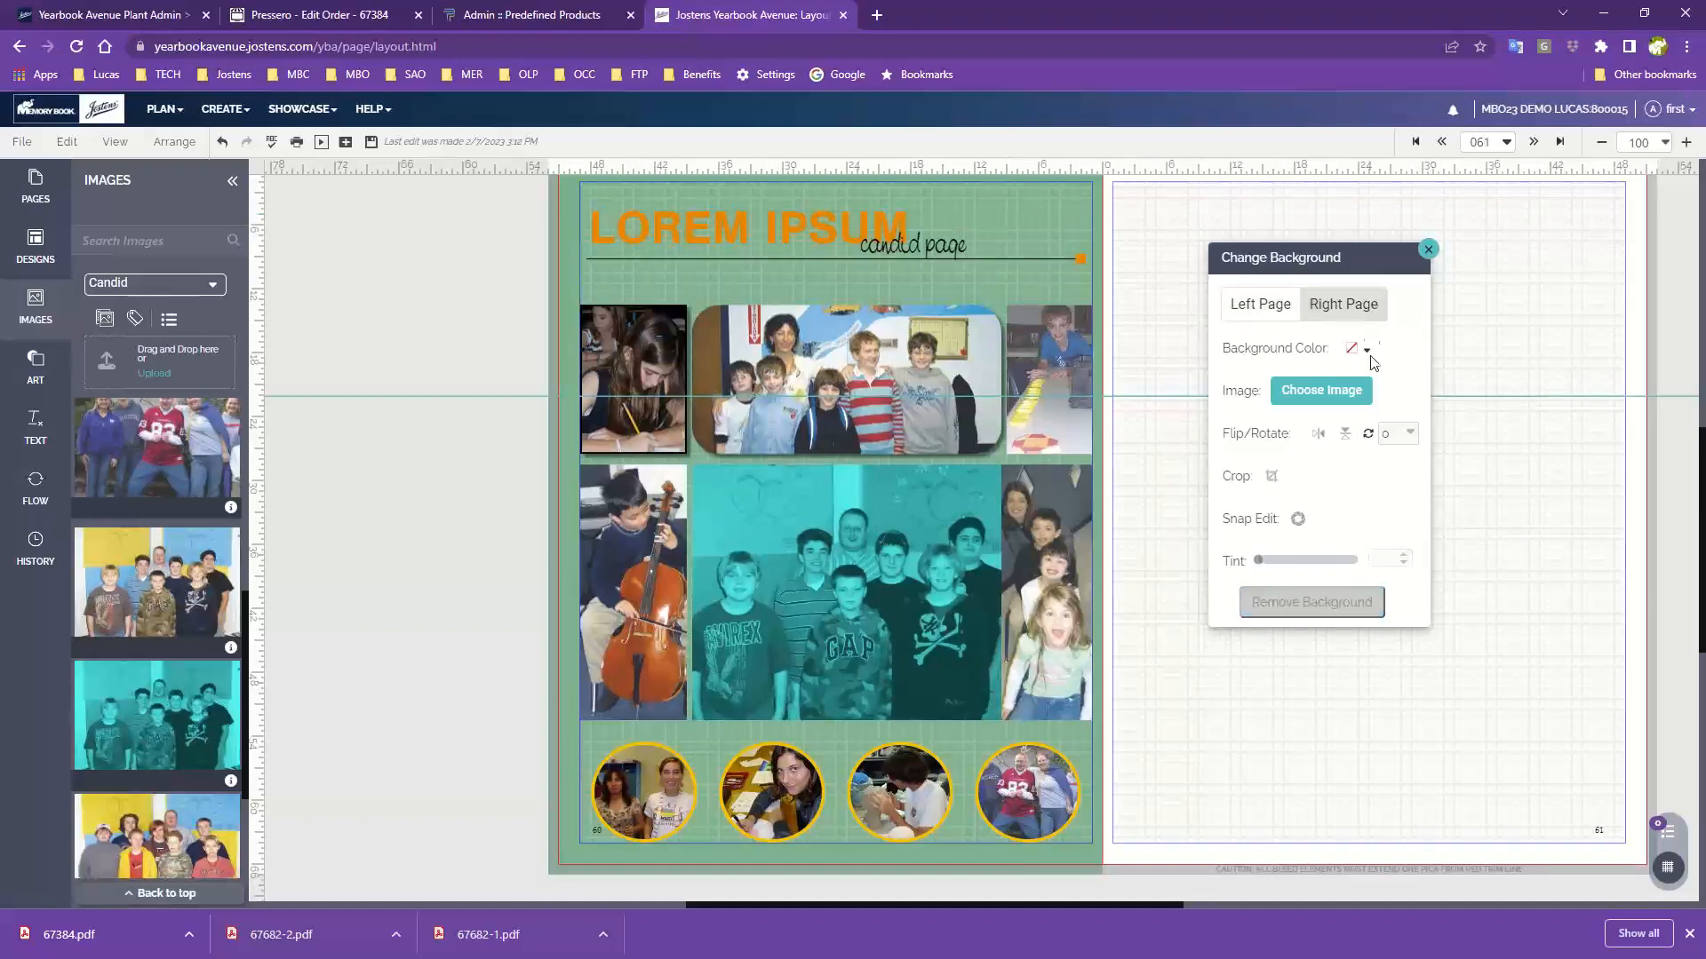
left_click(1350, 350)
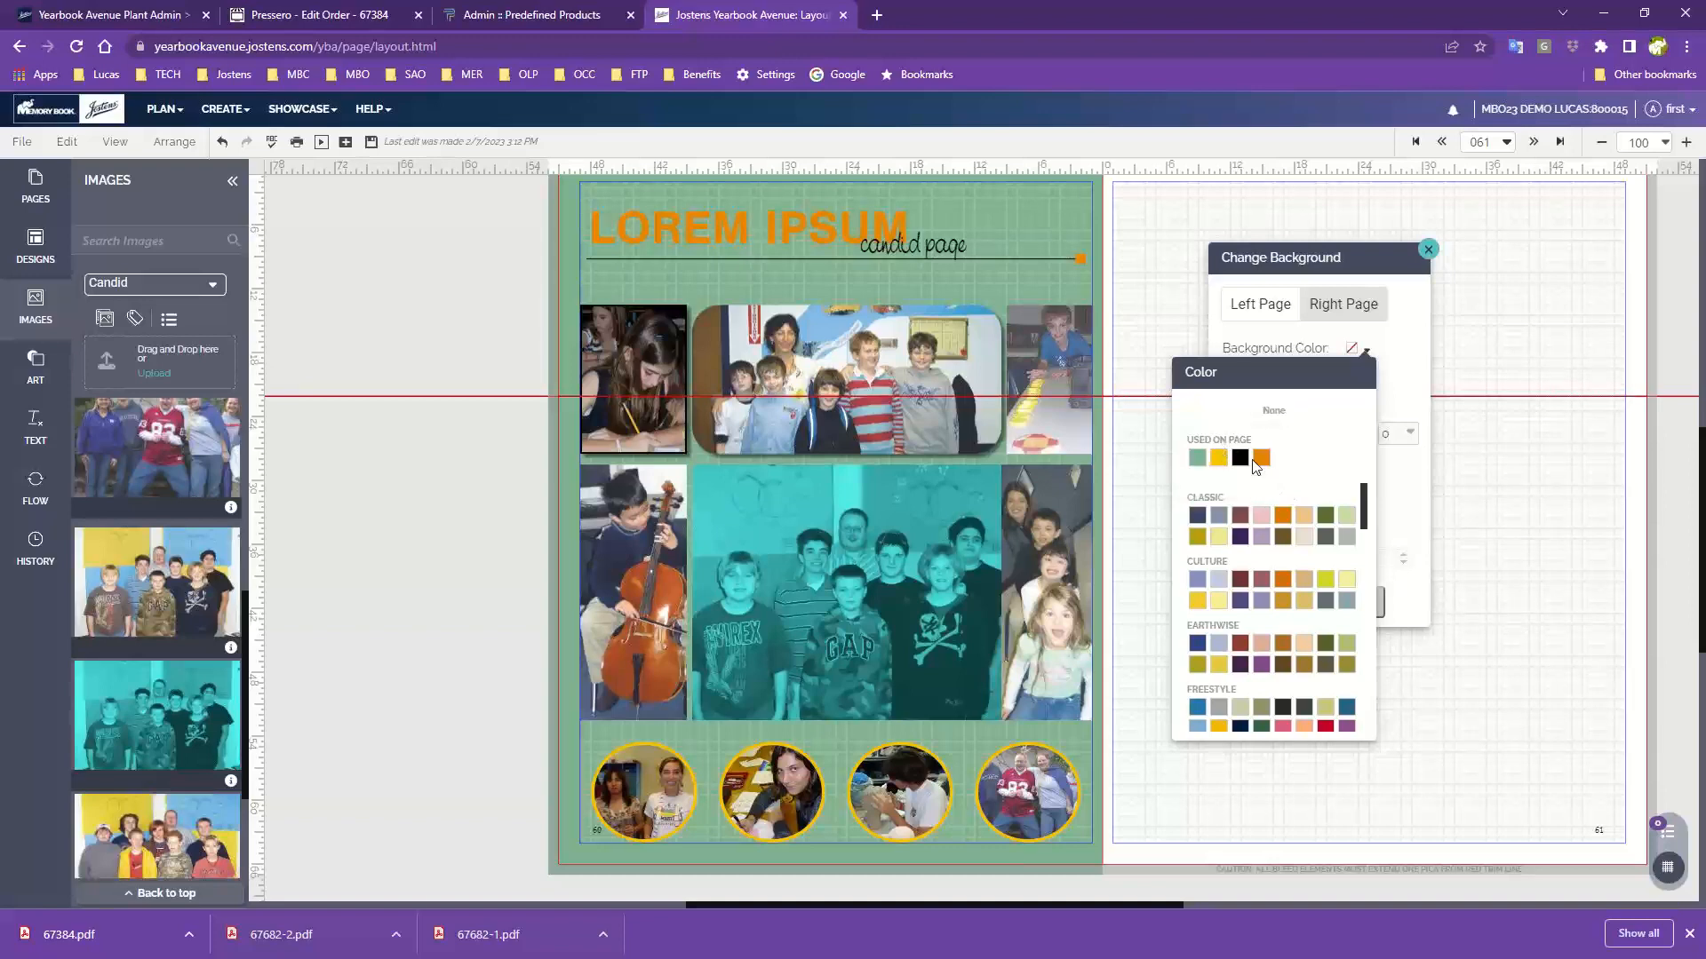
left_click(1197, 459)
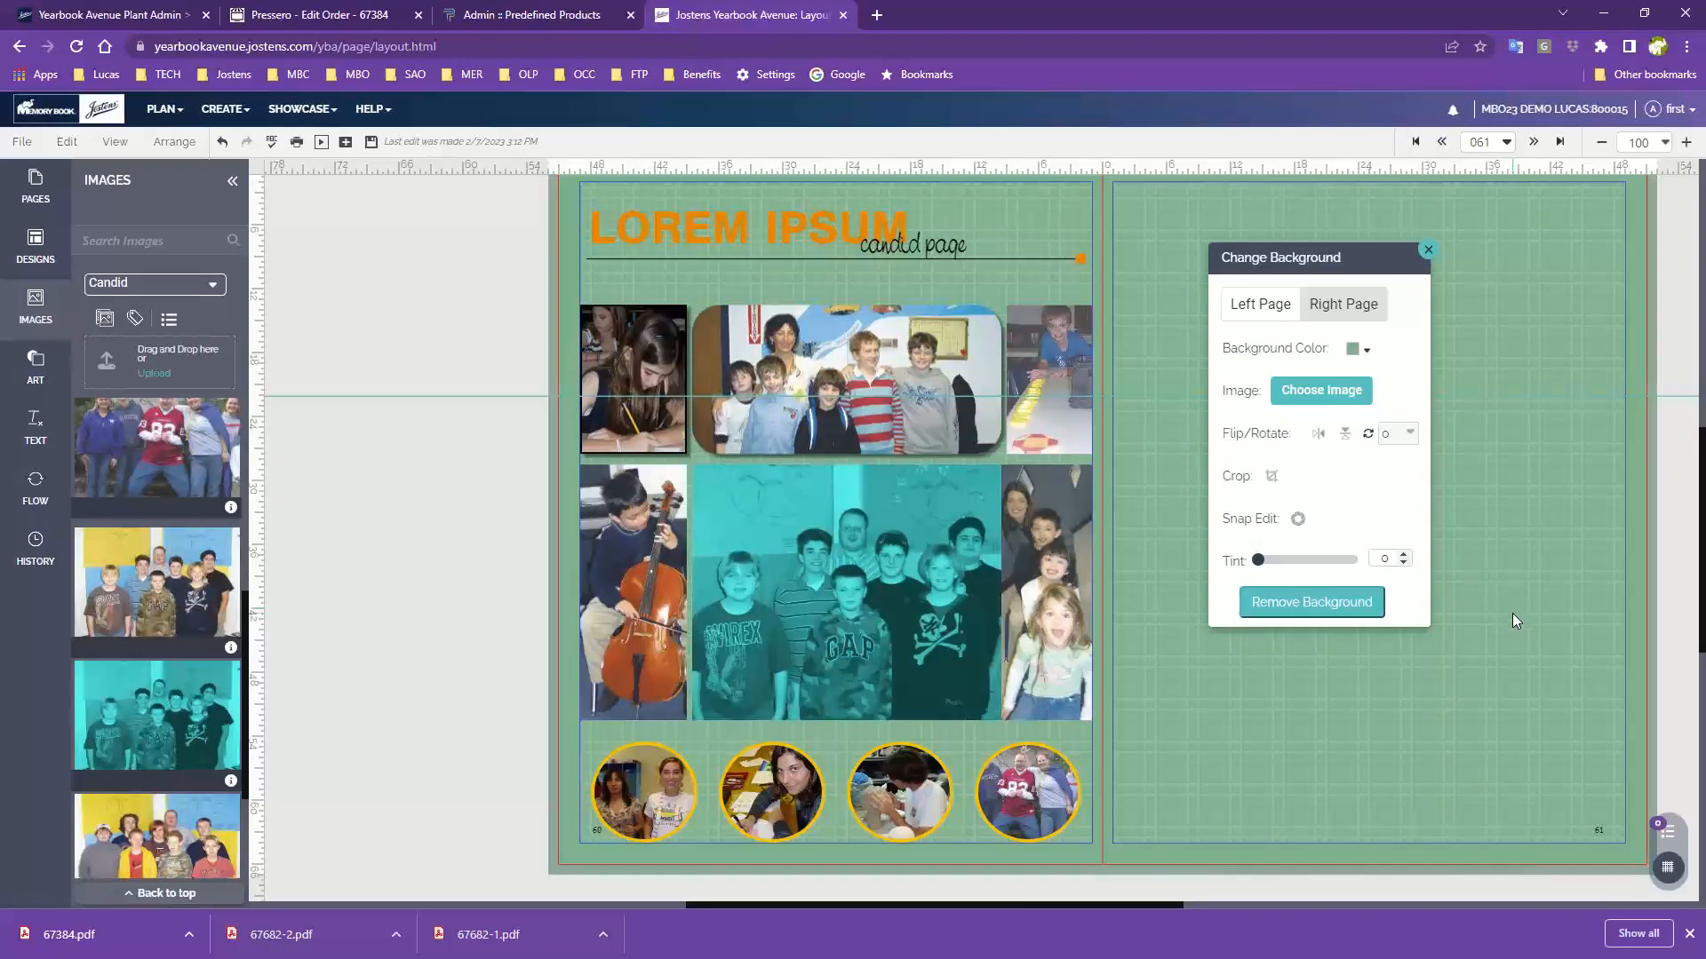
- Browse background images for the right page and show the Branching Out collection from Clipart By Cover
left_click(1297, 397)
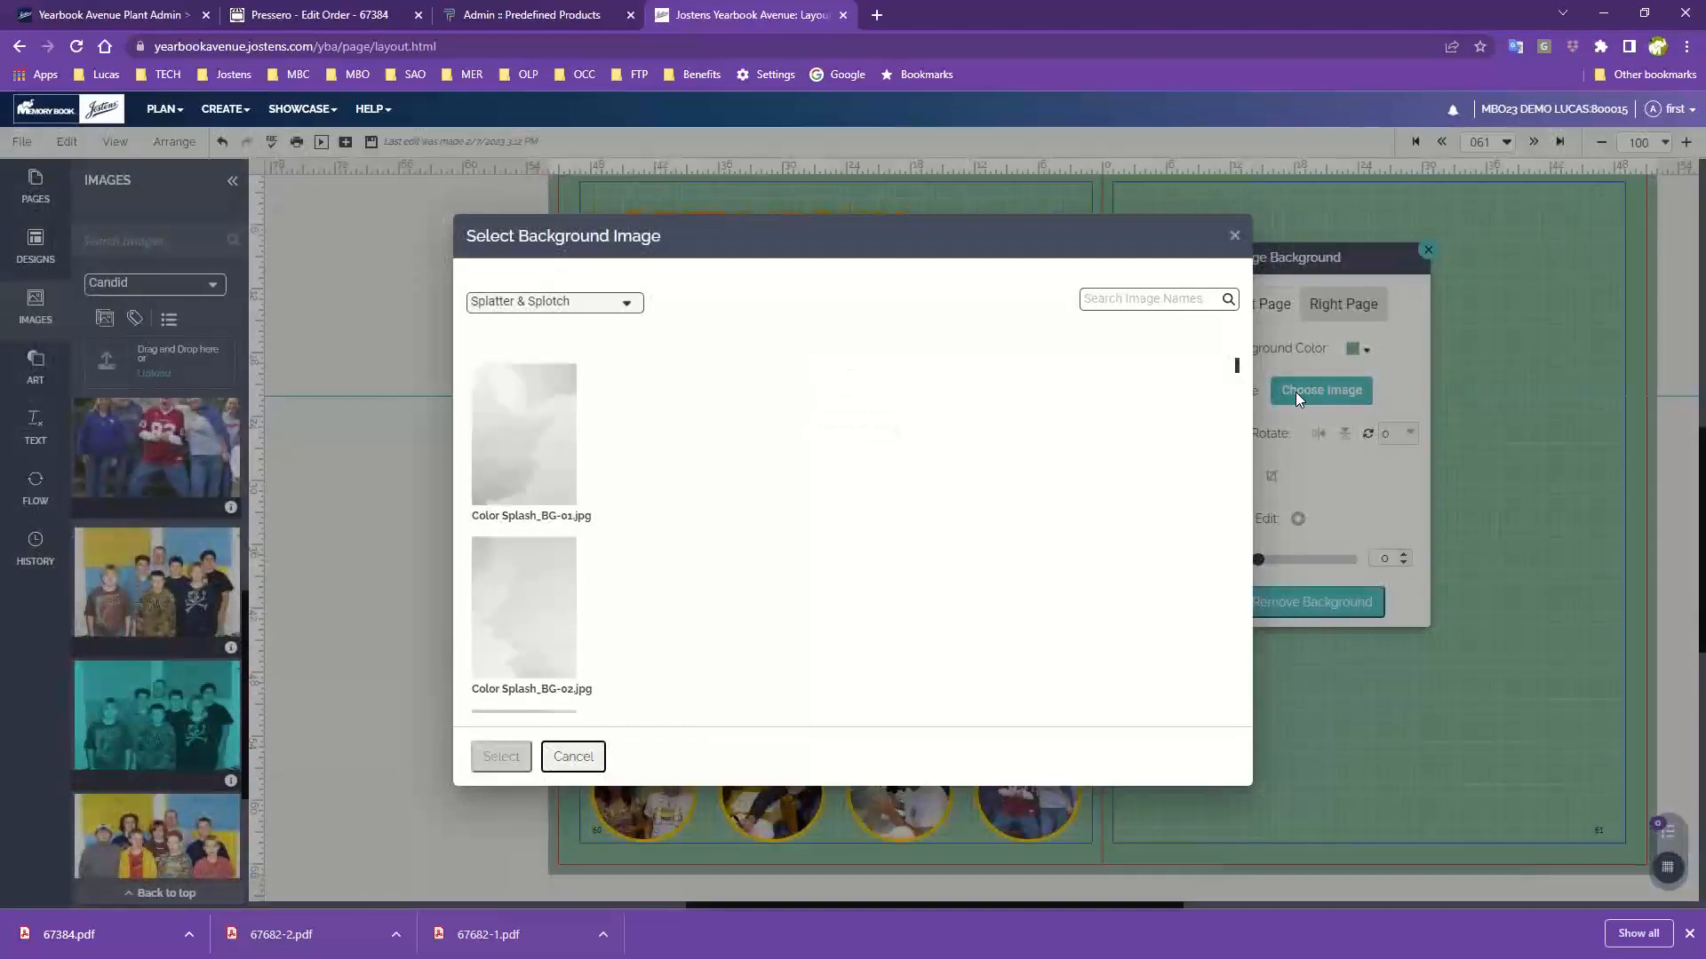
left_click(613, 309)
scroll(615, 307, "up", 10)
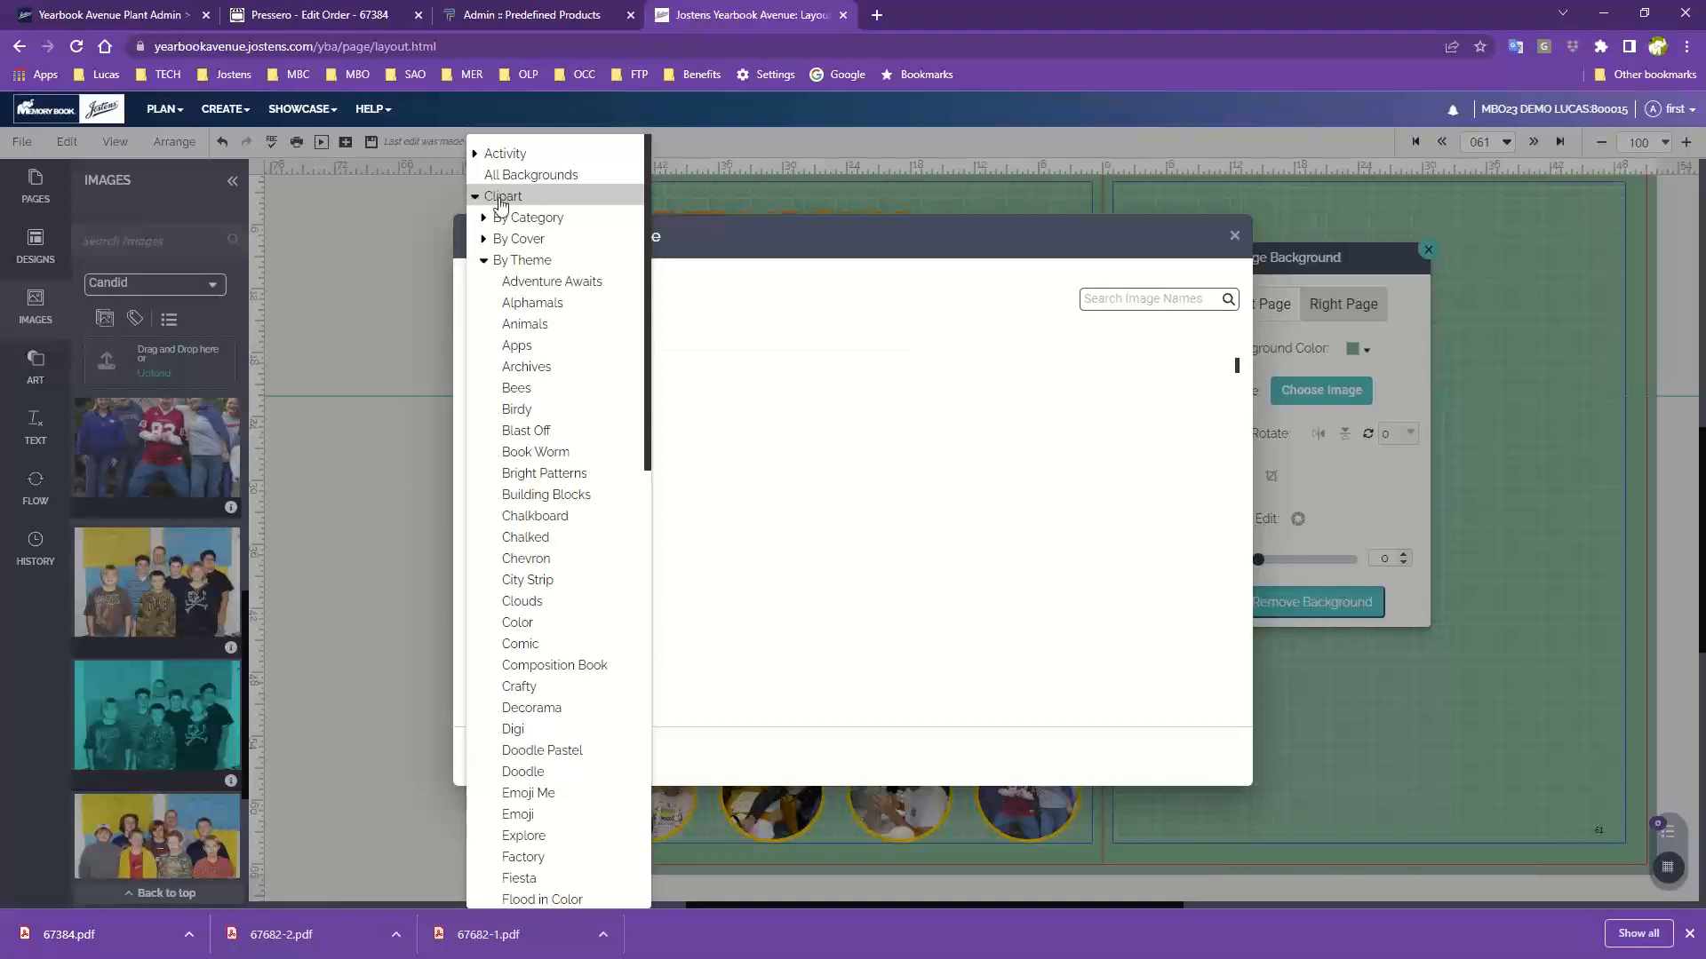
left_click(503, 240)
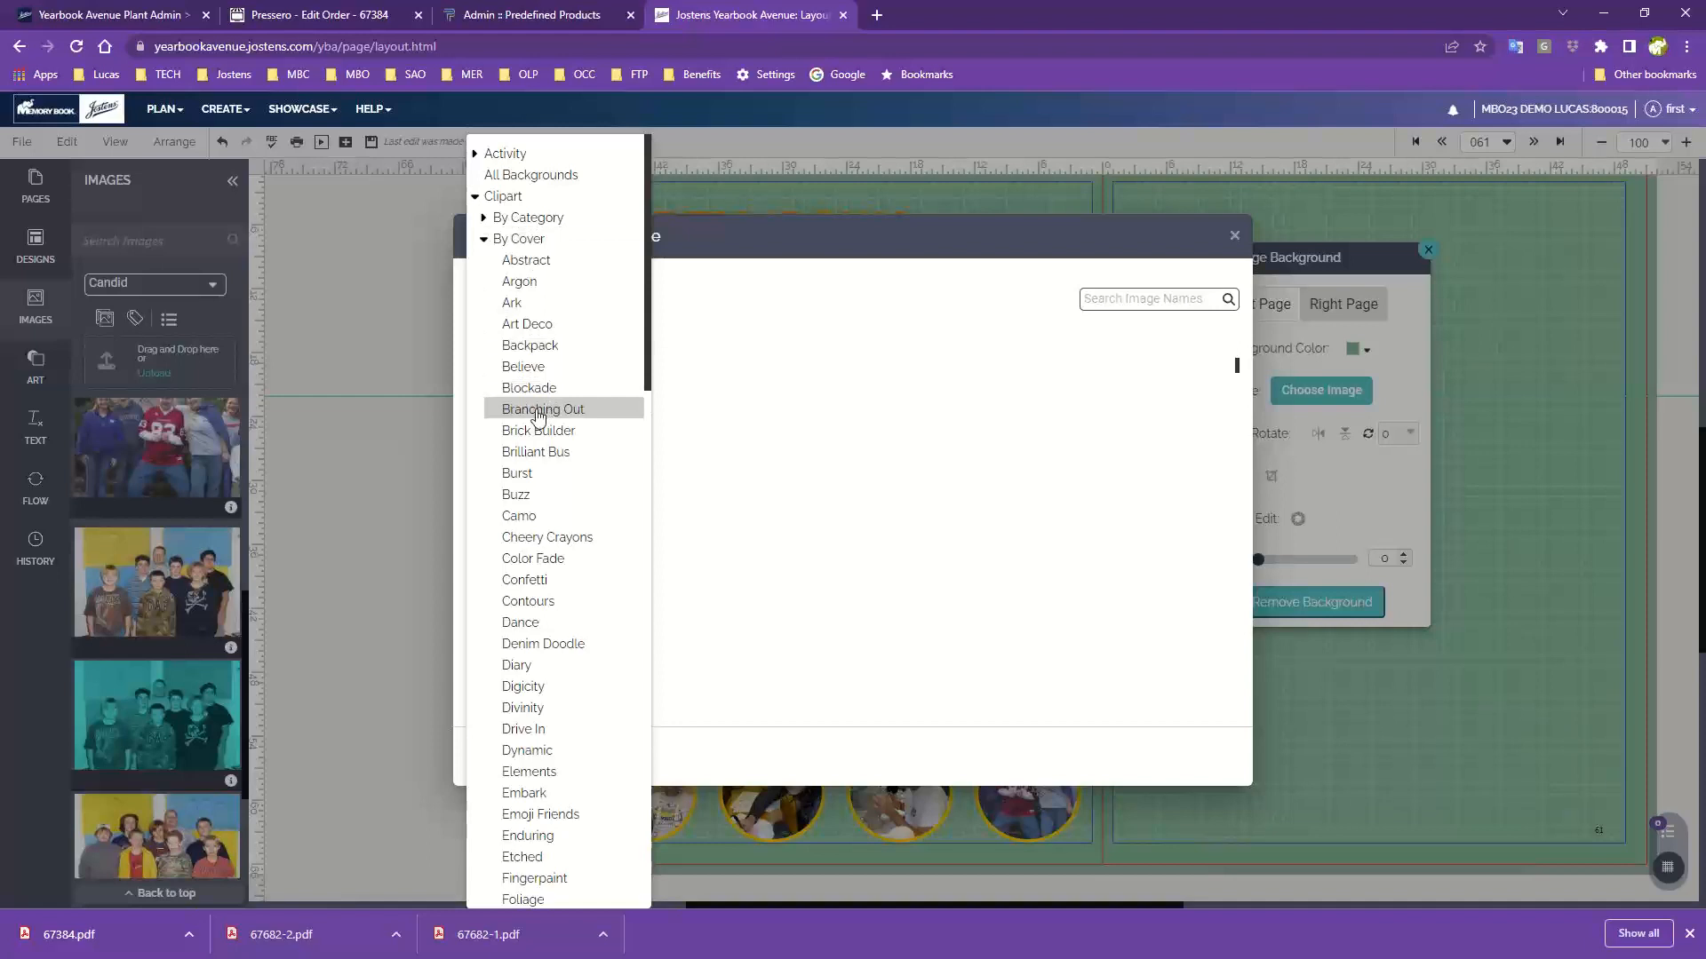
left_click(537, 416)
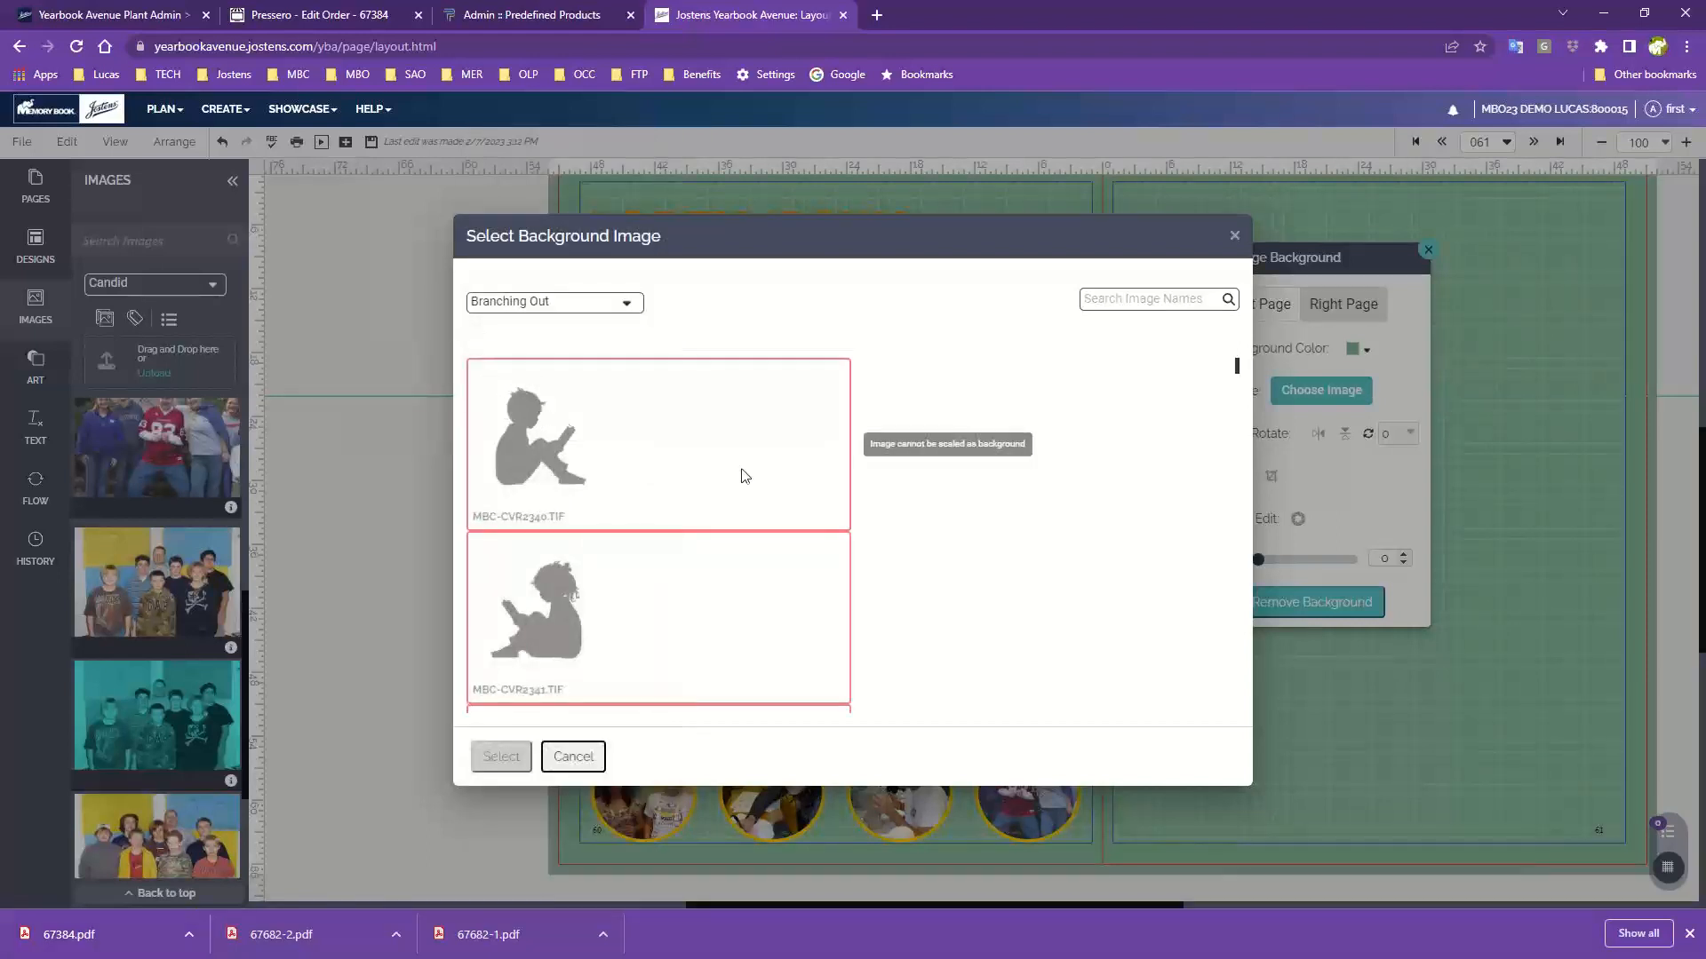
- Find the blue splatter image MBC-CVR2359.JPG in the Branching Out collection and set it as the right page's background
scroll(728, 482, "down", 4)
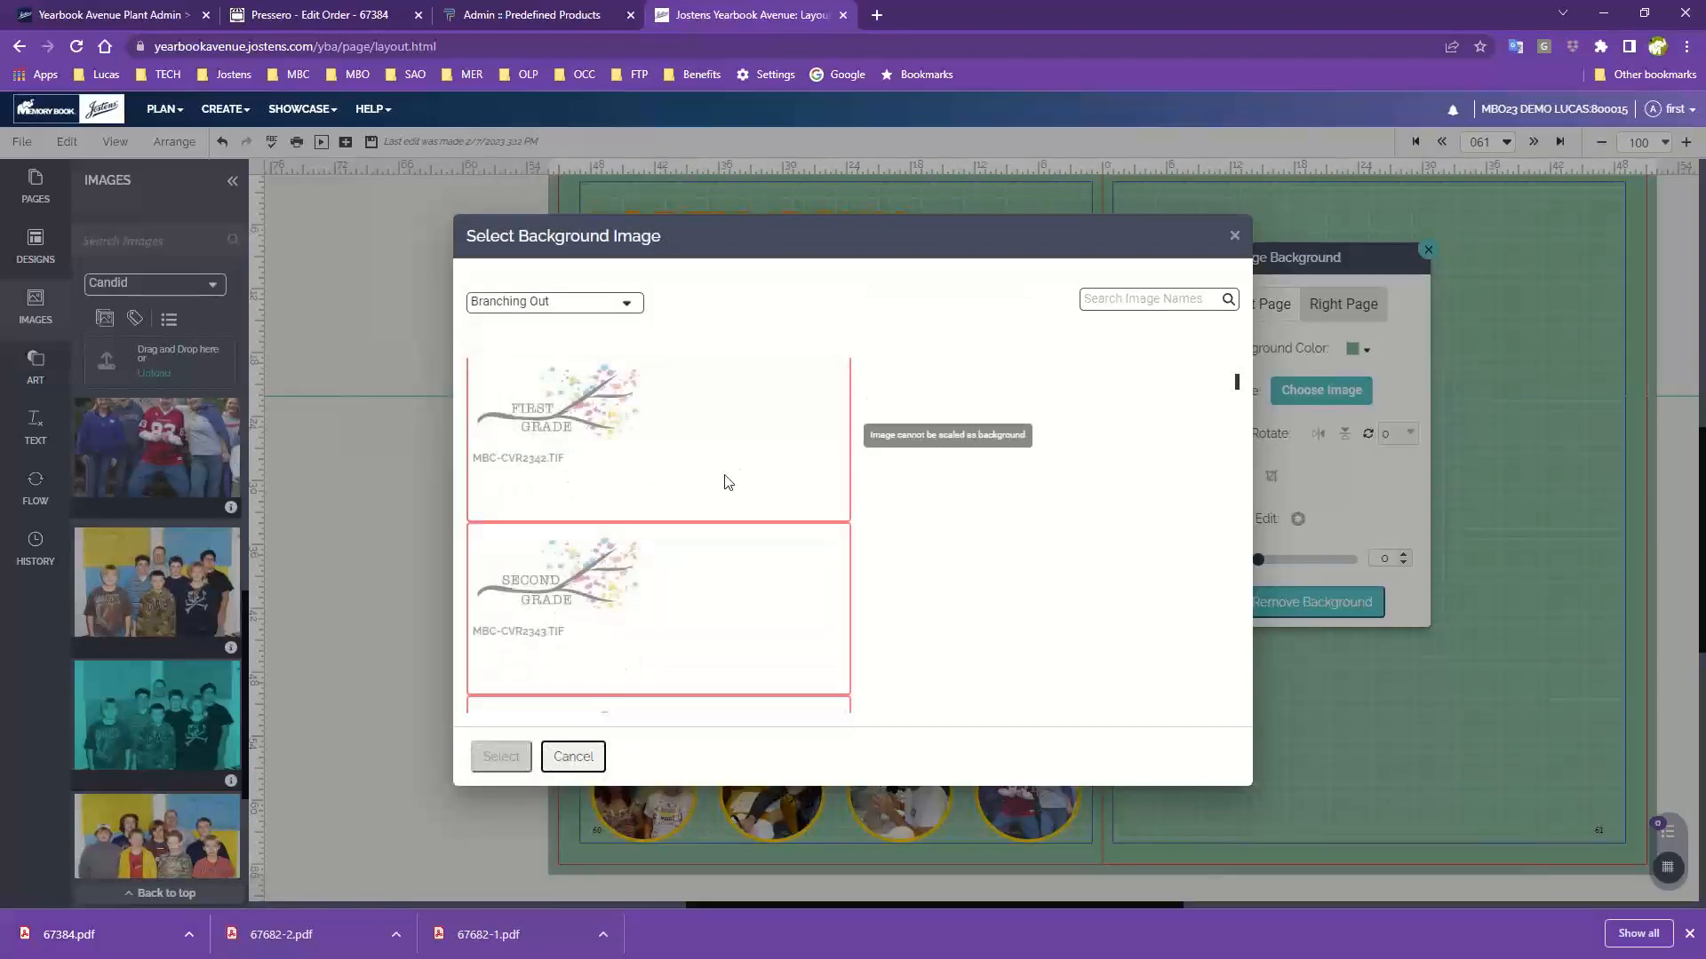
scroll(724, 480, "up", 4)
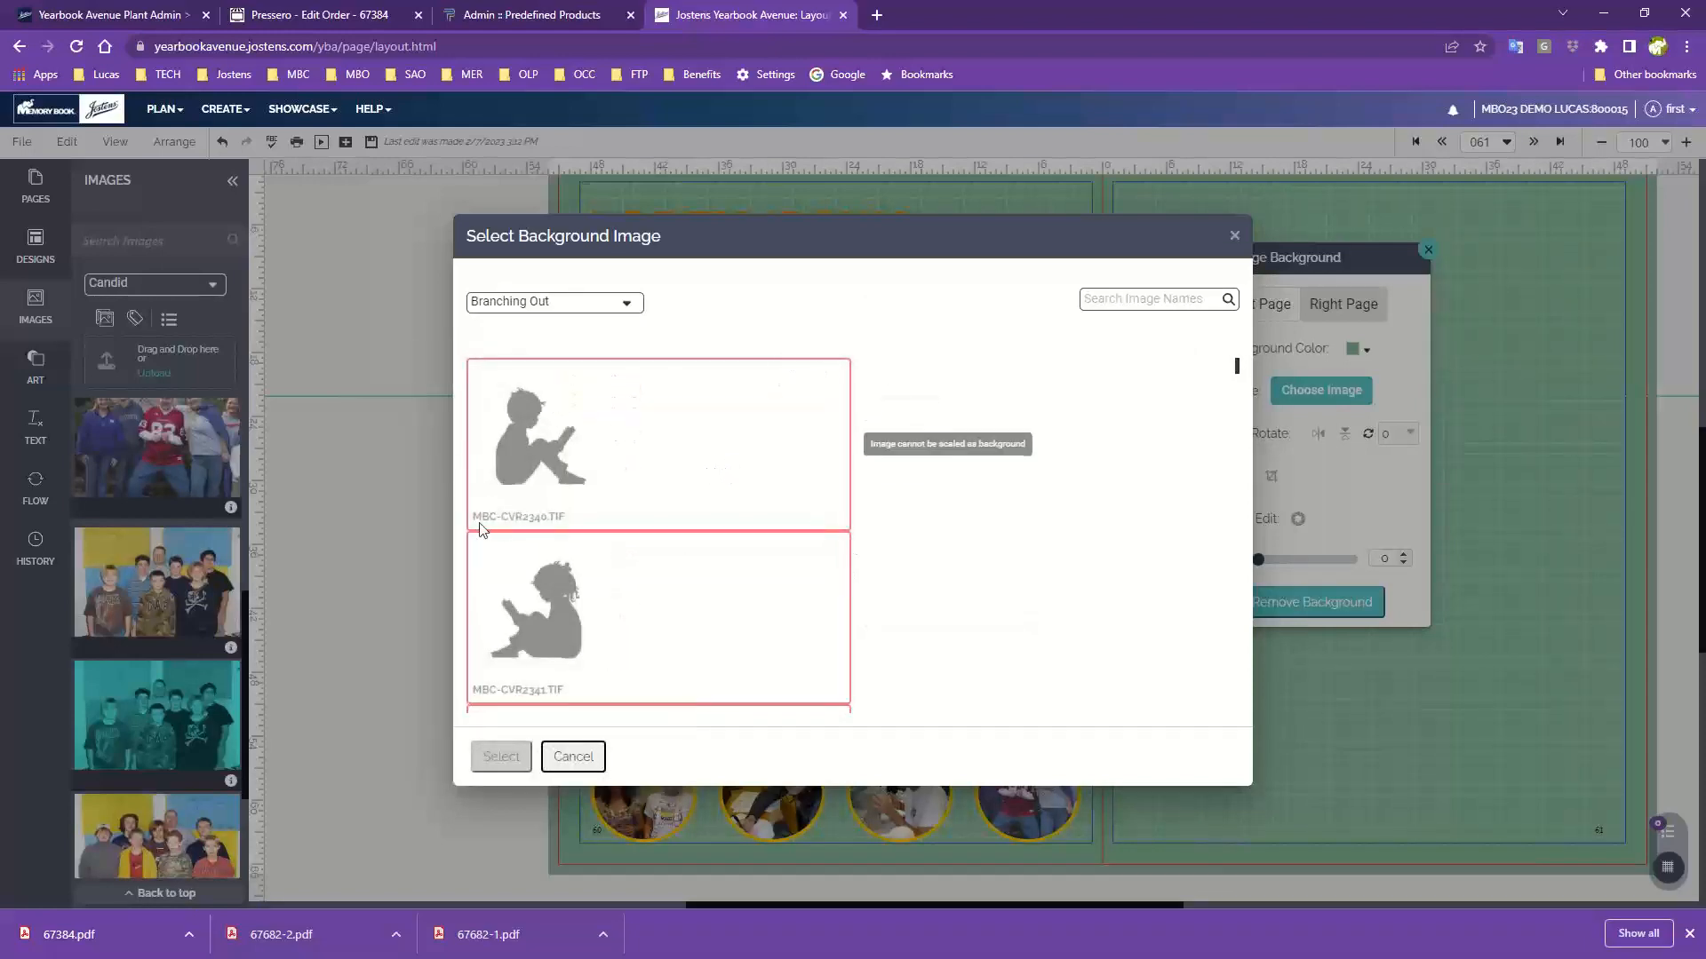
scroll(716, 571, "down", 2)
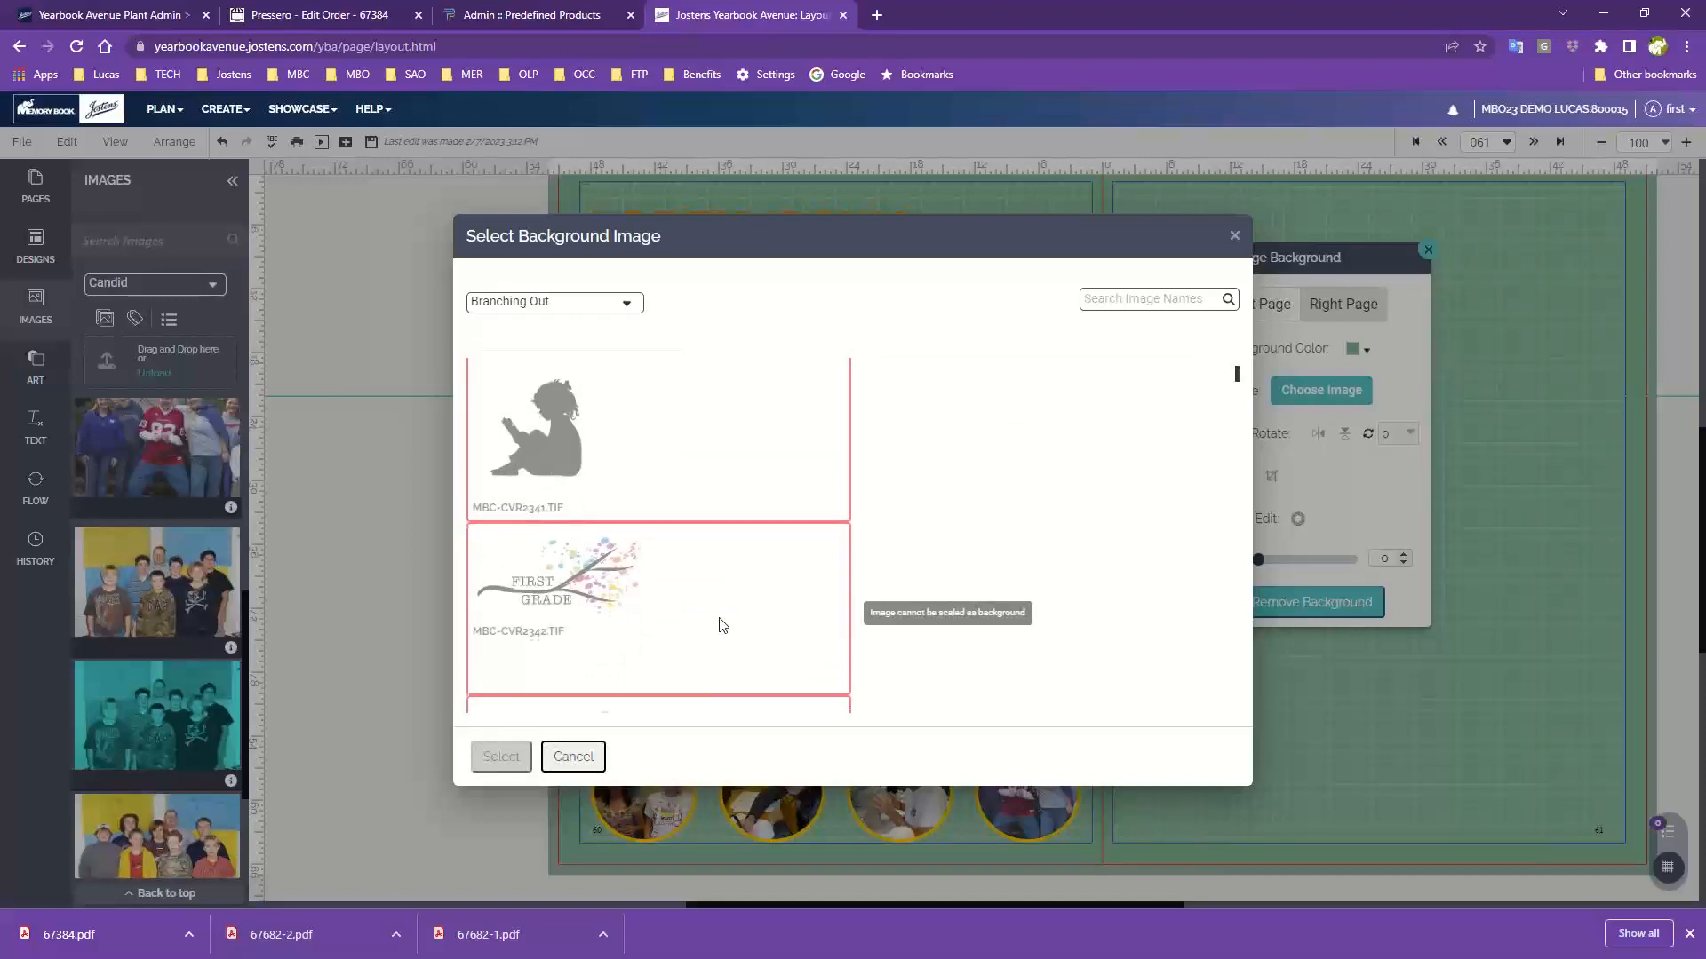
scroll(718, 622, "down", 4)
scroll(722, 622, "down", 6)
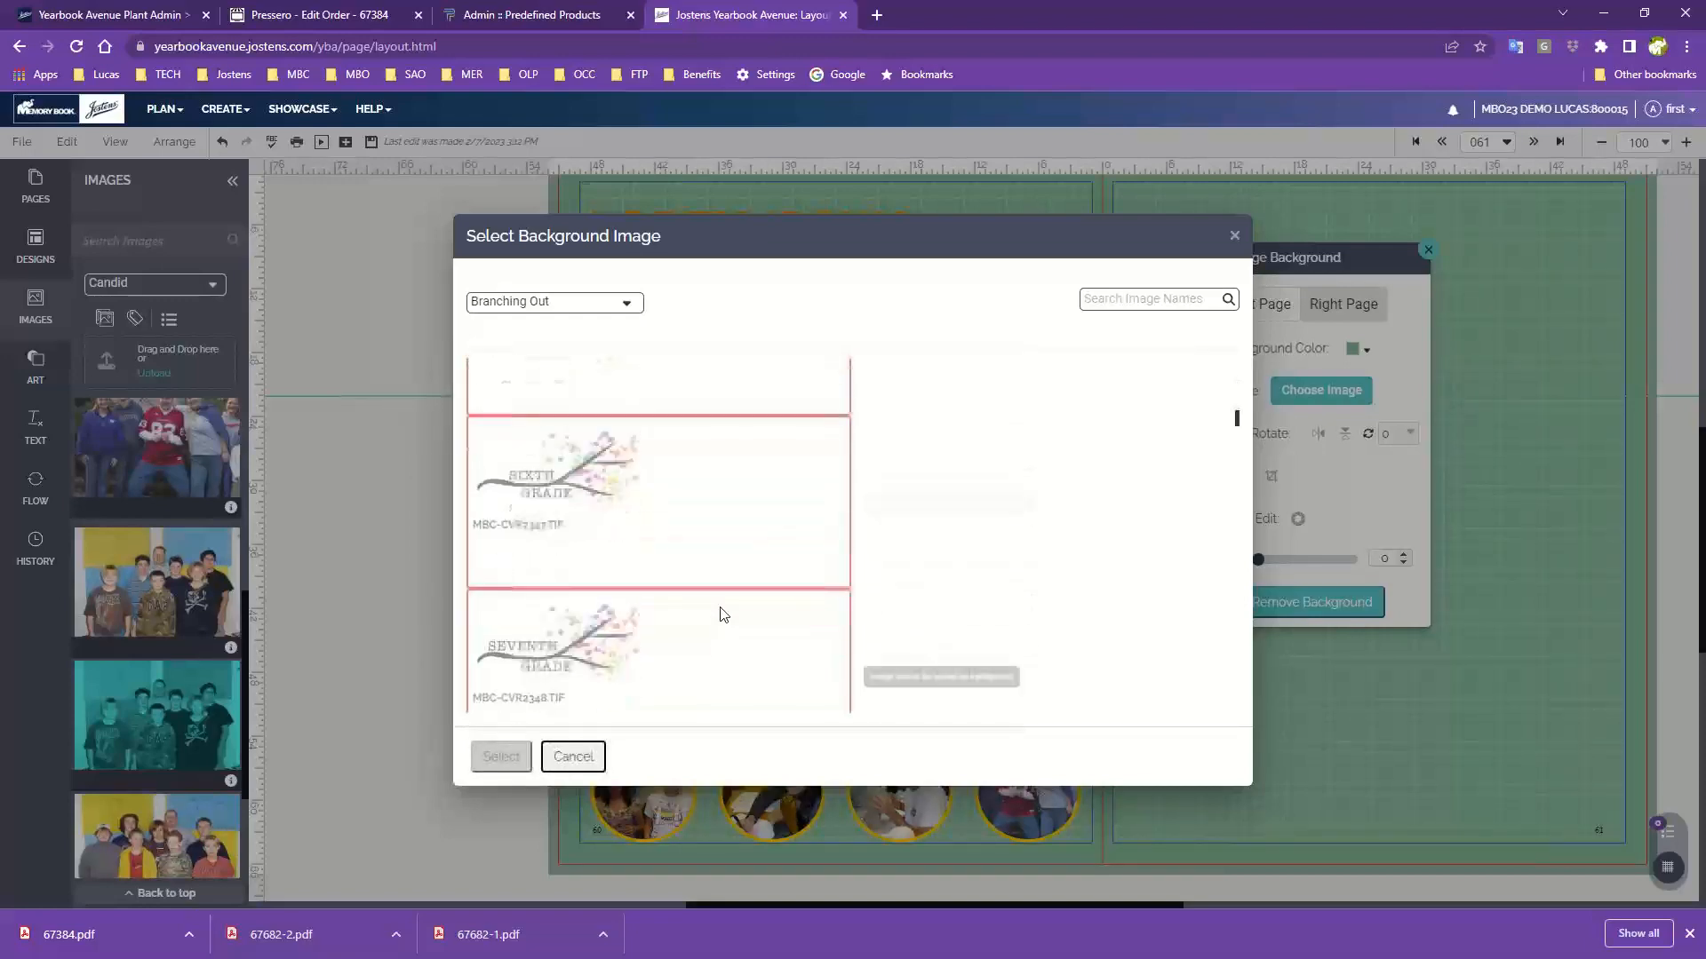
scroll(722, 612, "down", 6)
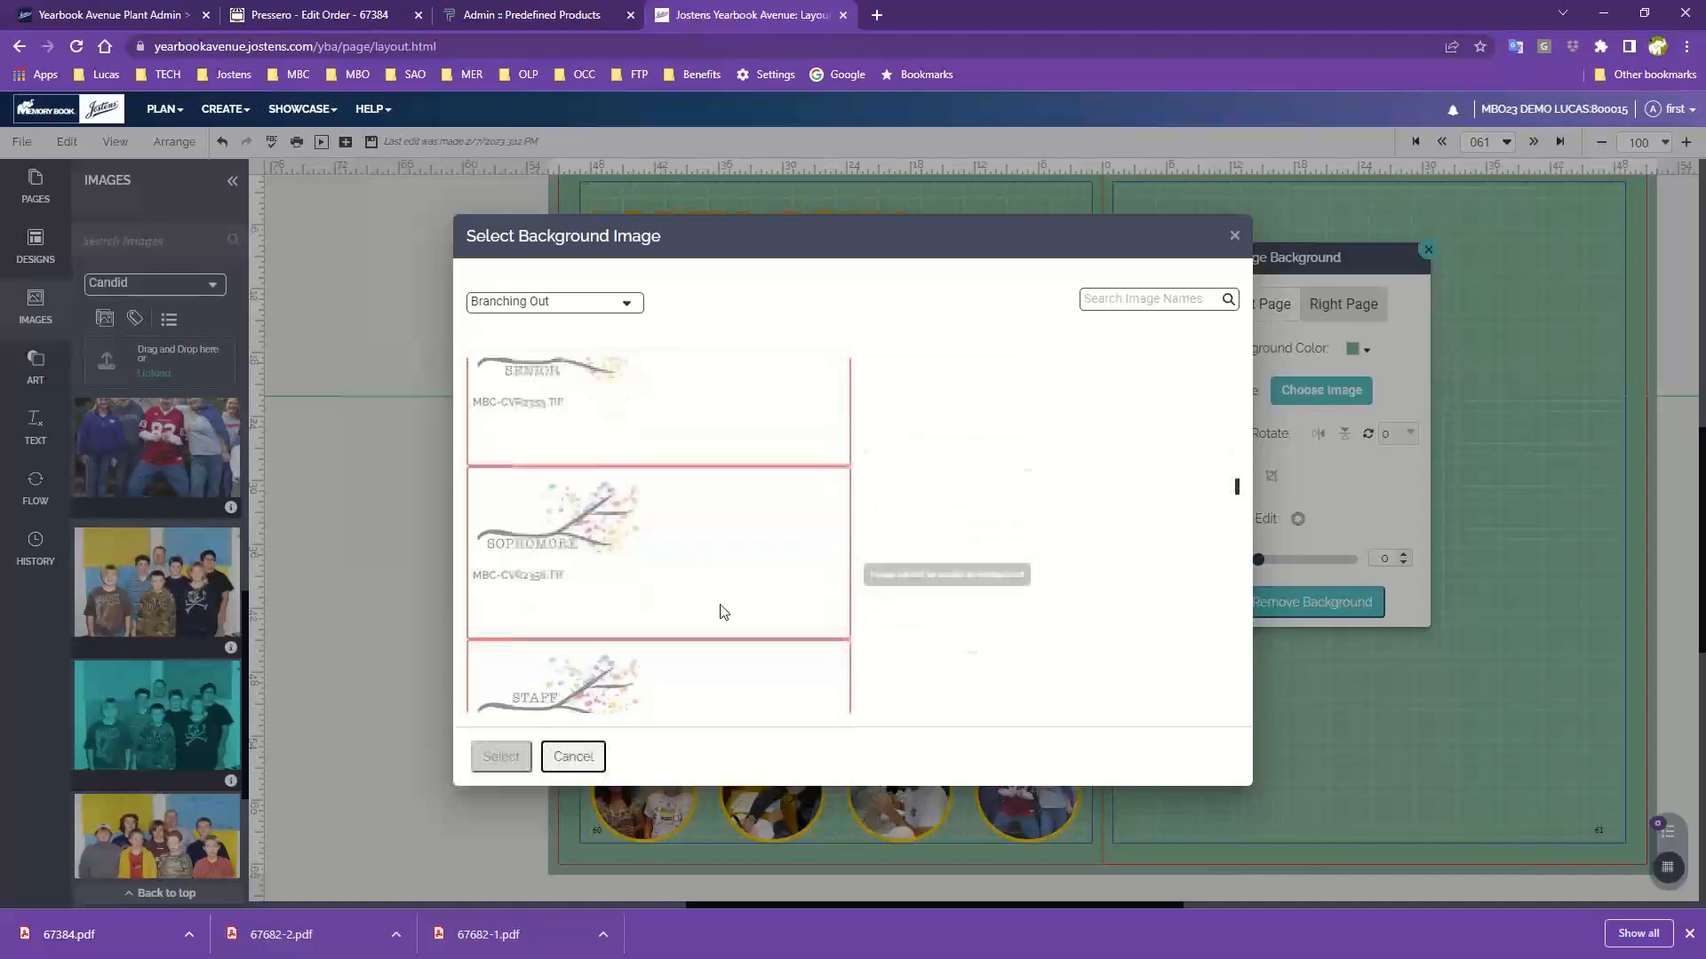
scroll(724, 612, "down", 2)
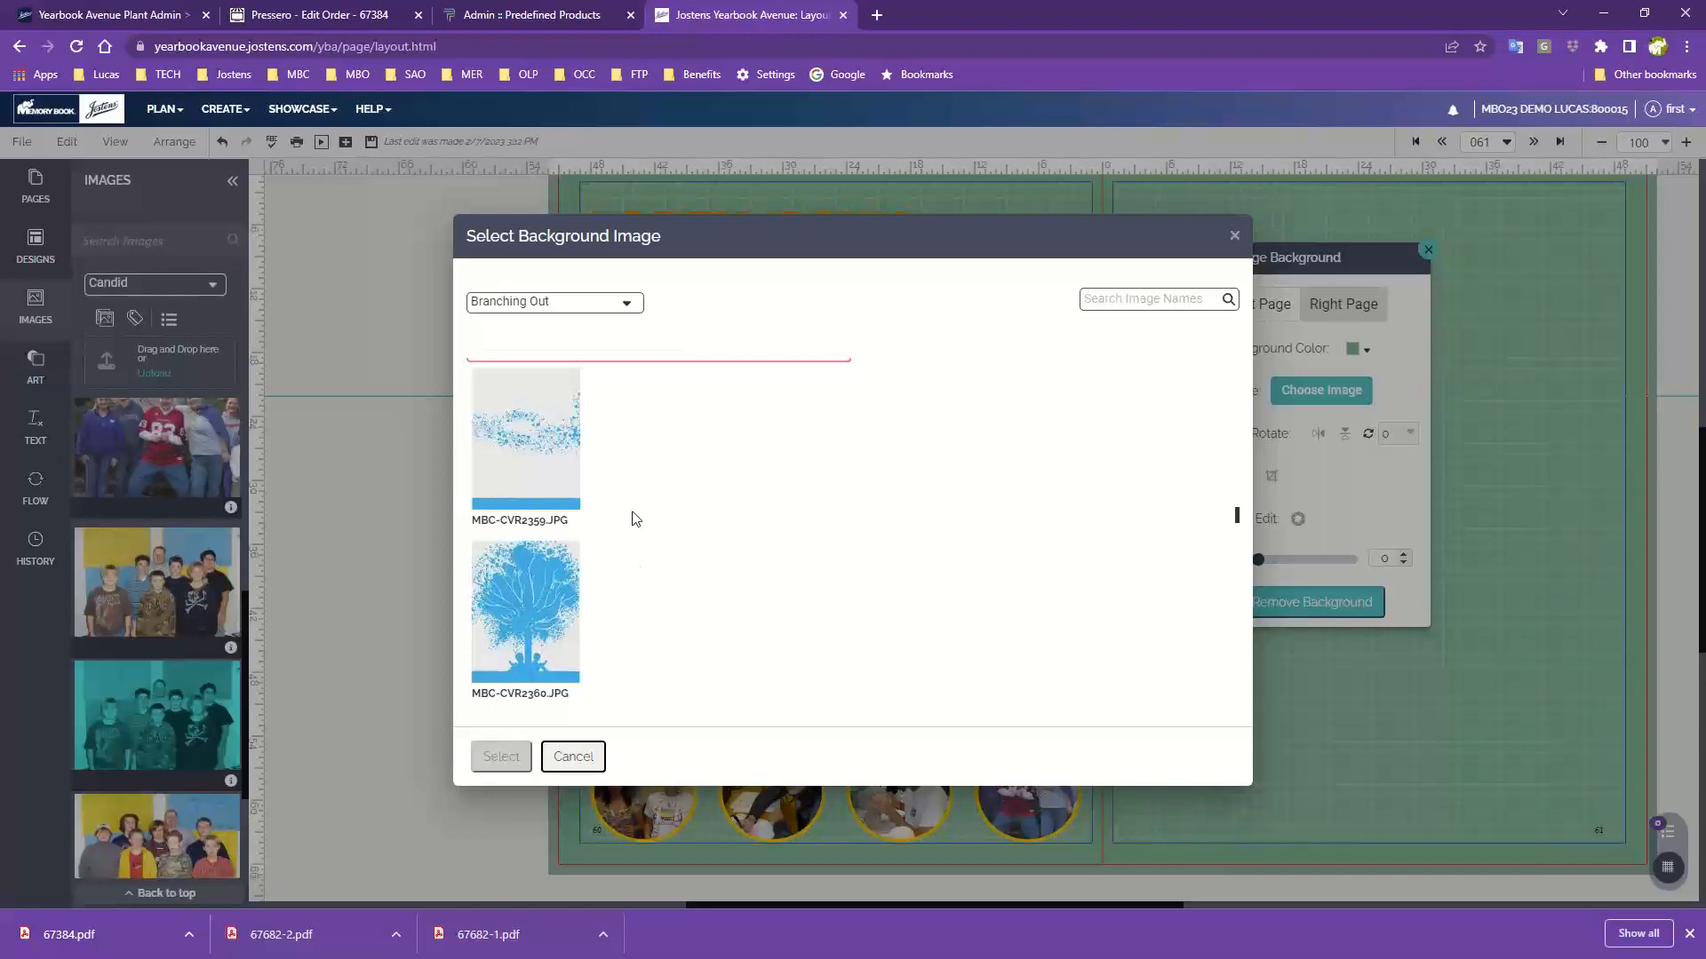
left_click(533, 442)
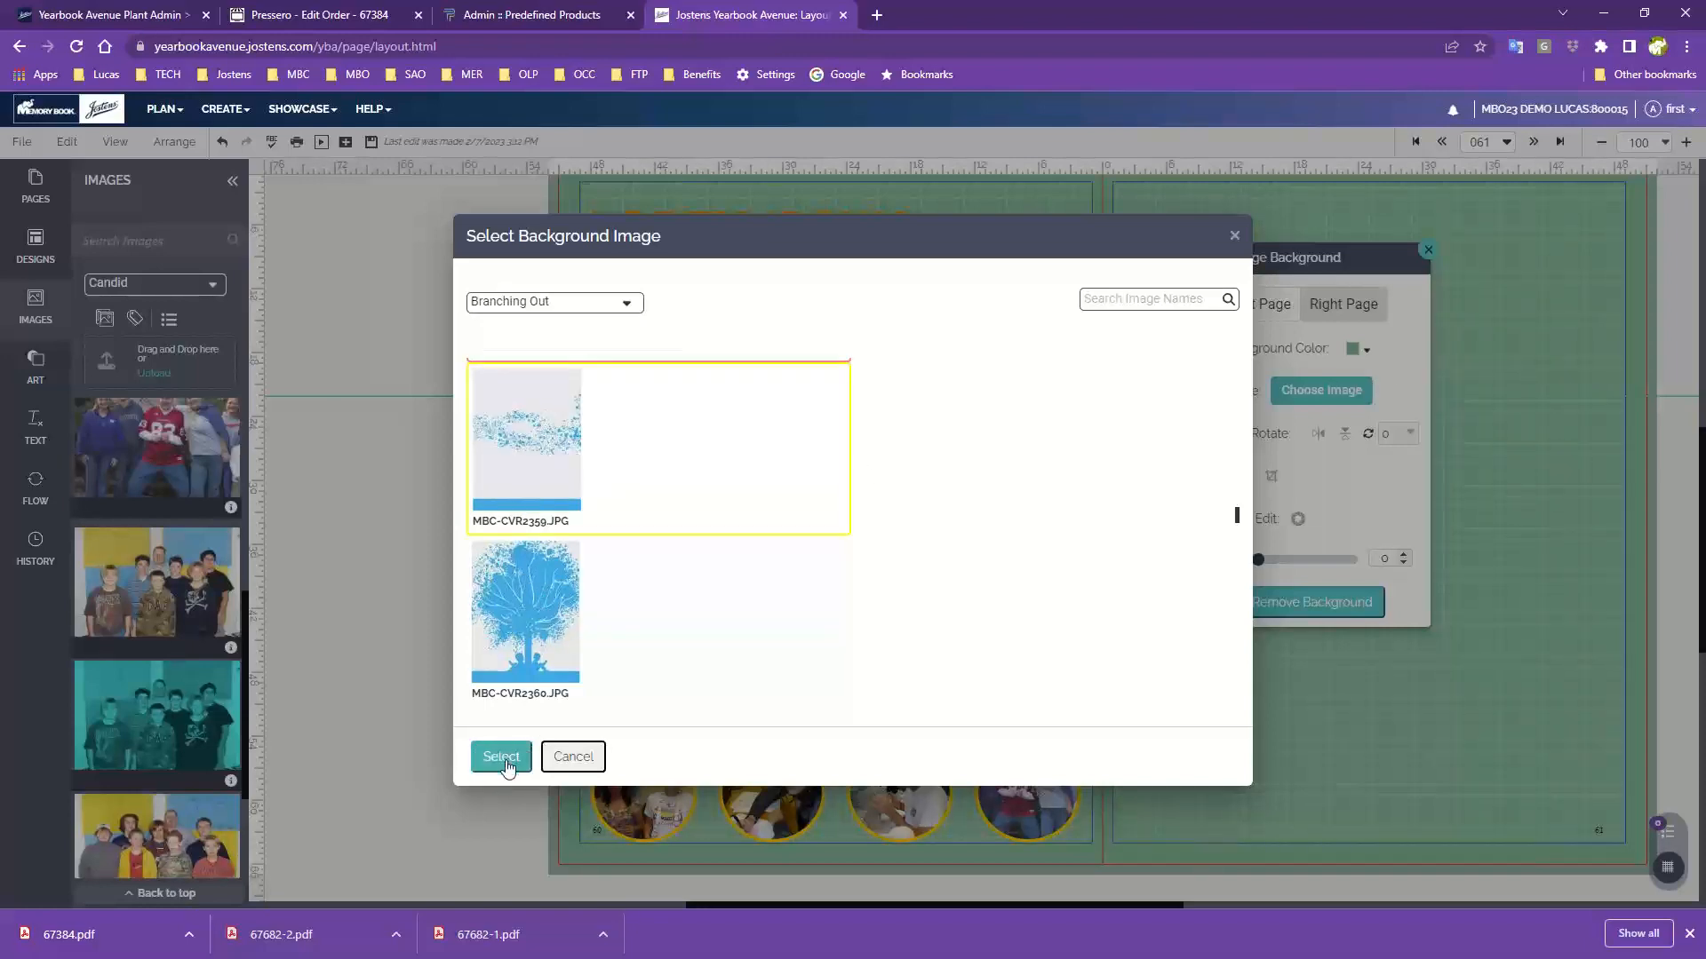
left_click(505, 756)
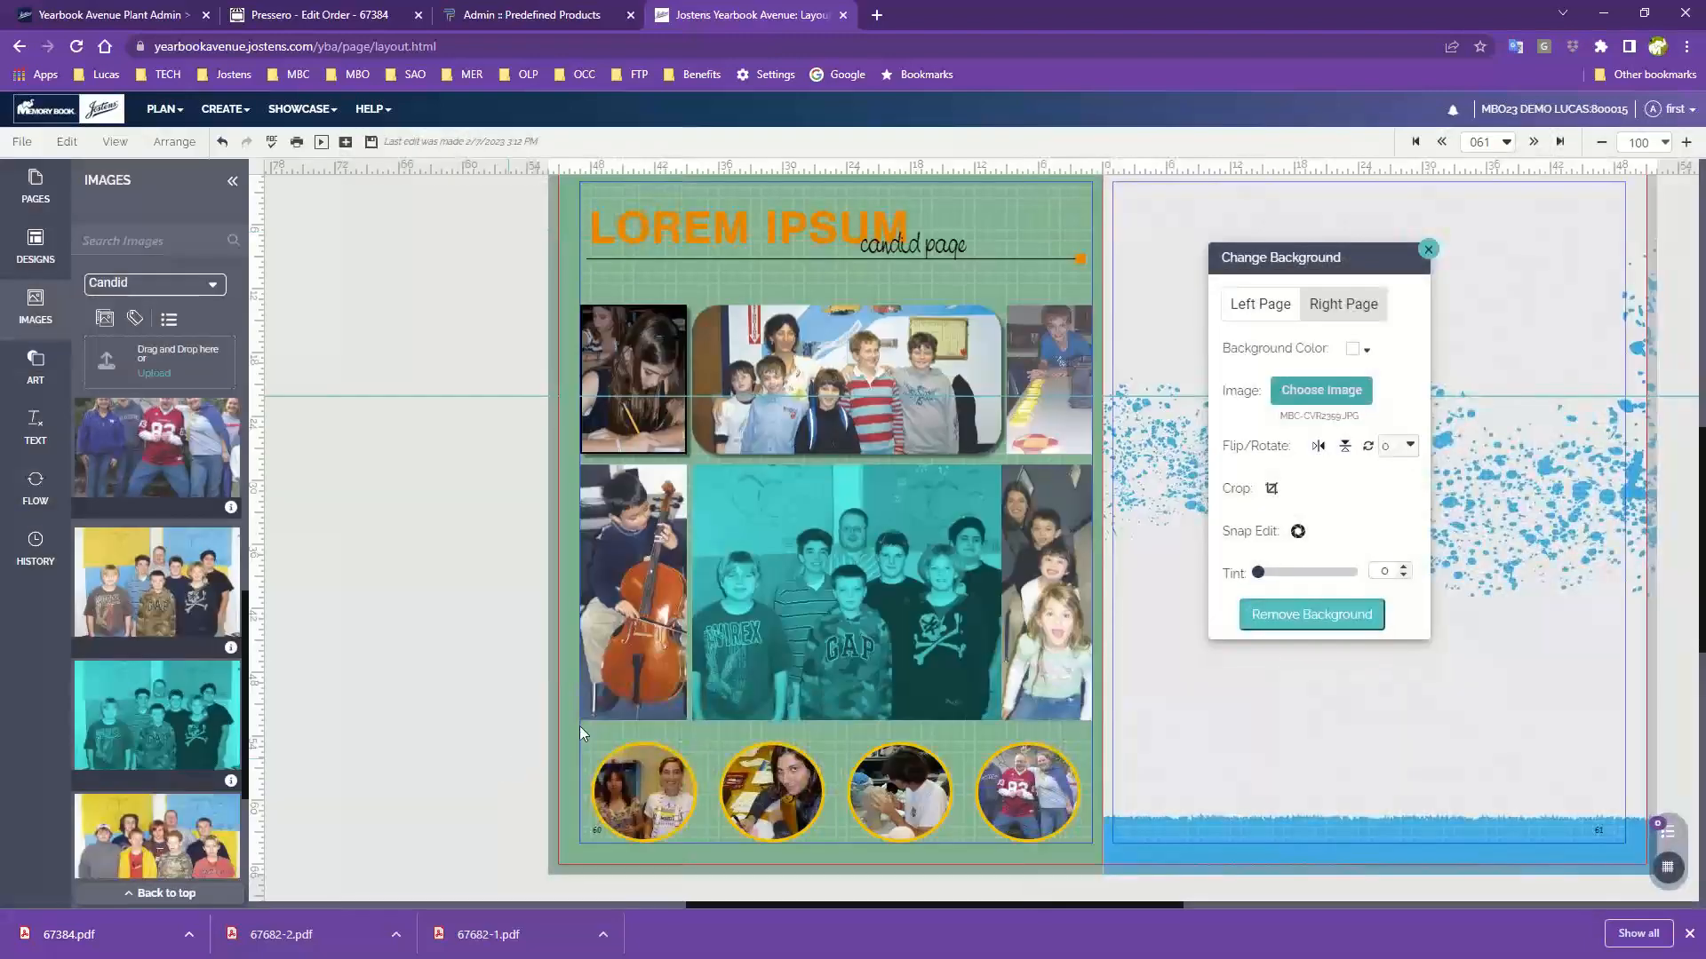
- Set the blue splatter image MBC-CVR2359.JPG from the Branching Out collection as the left page's background
left_click(1273, 311)
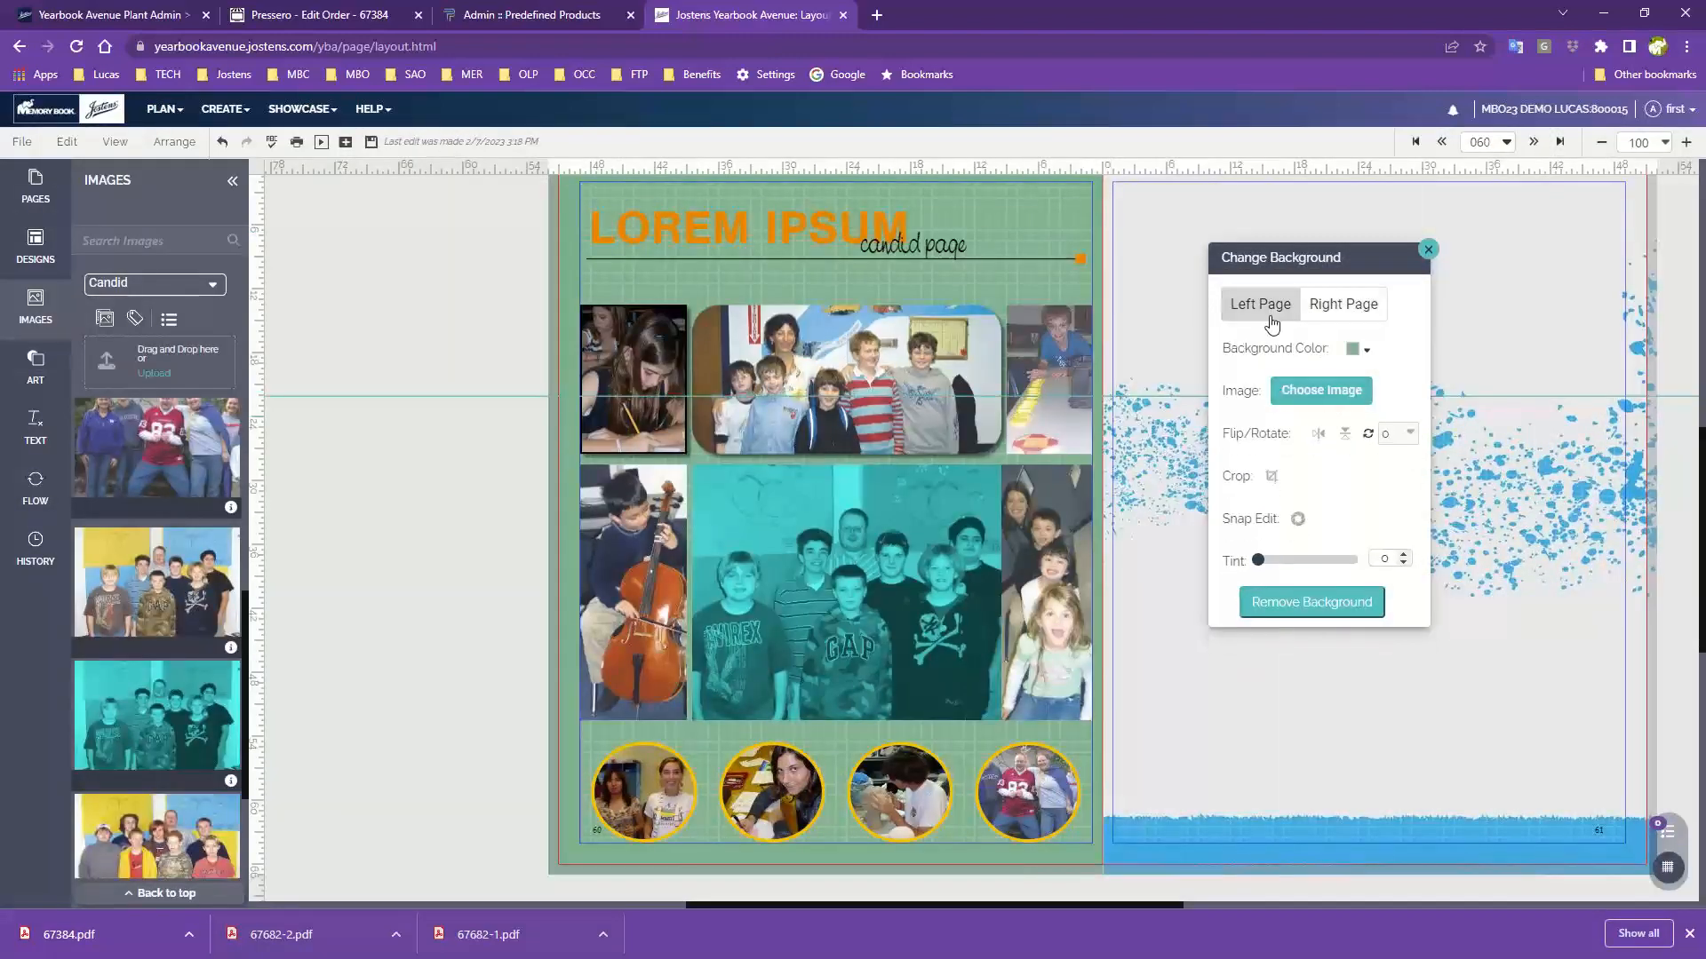
left_click(1309, 392)
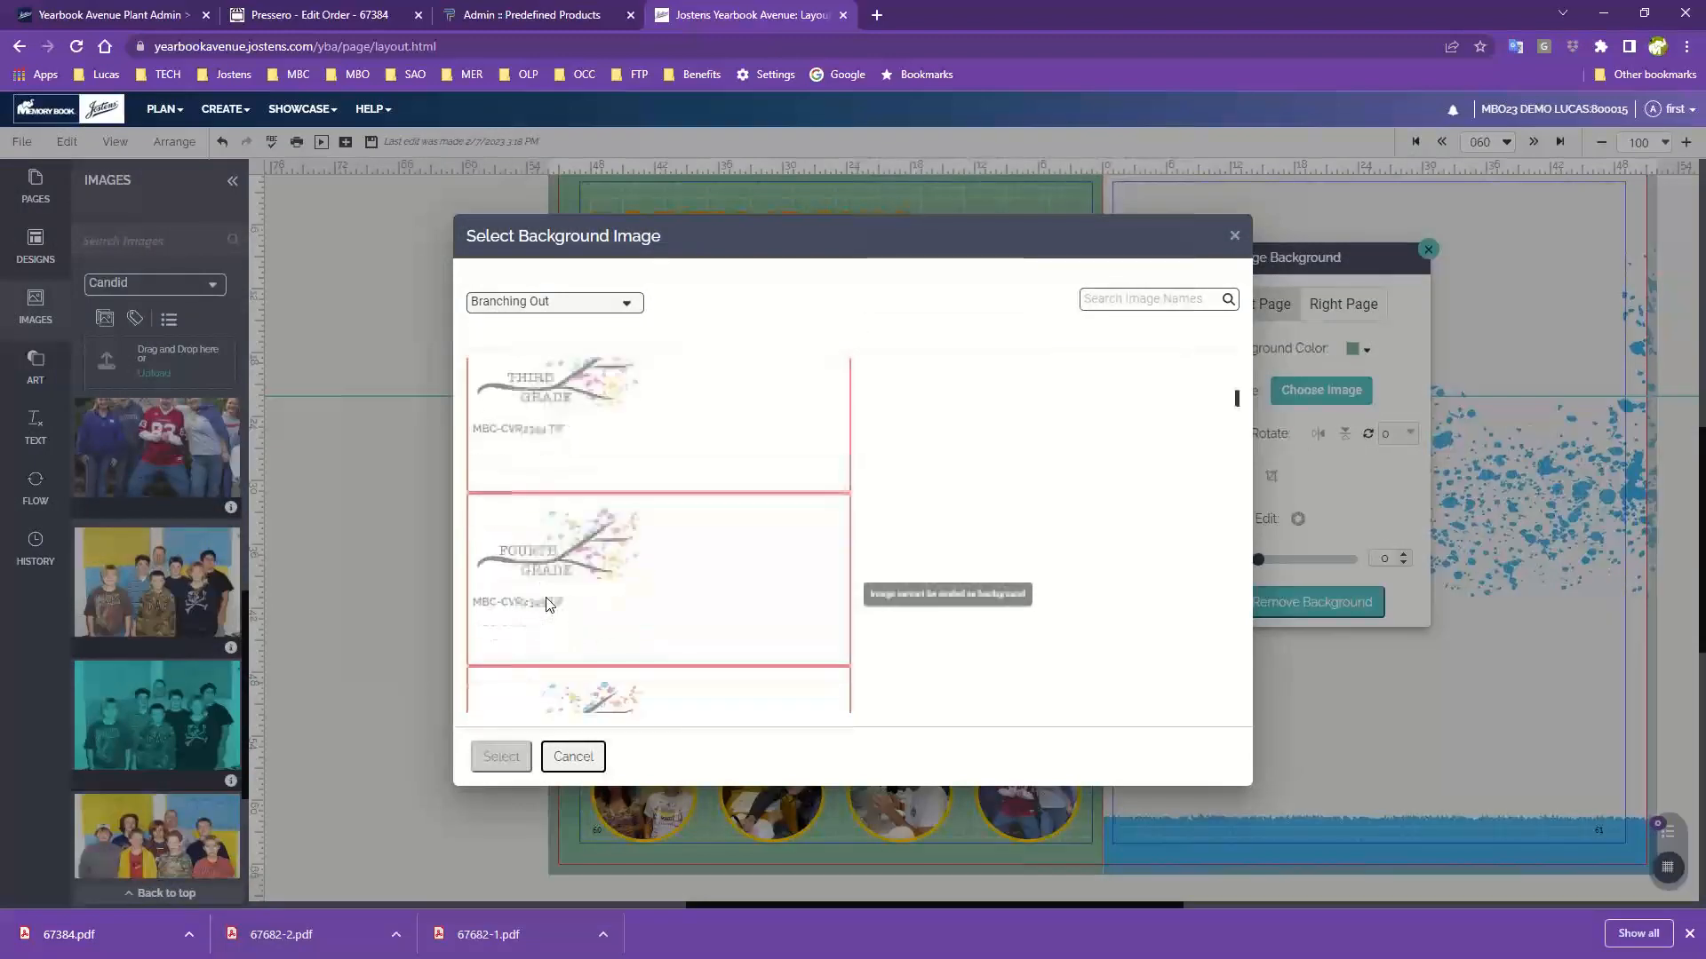
scroll(548, 593, "down", 10)
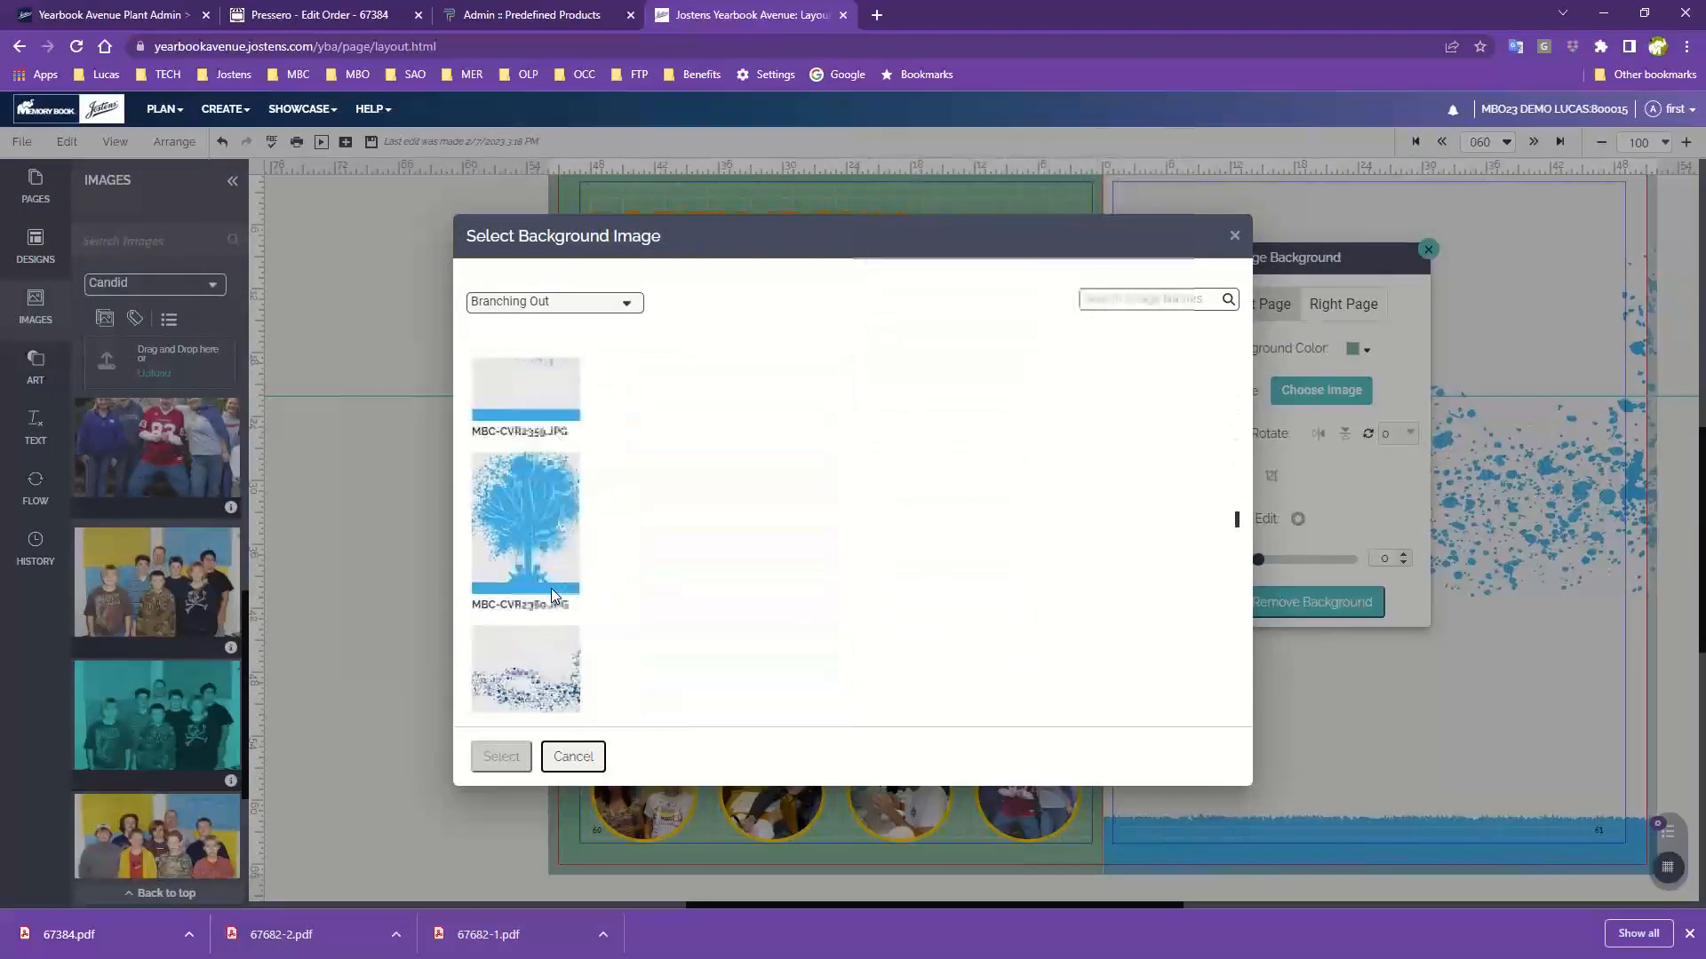
left_click(539, 517)
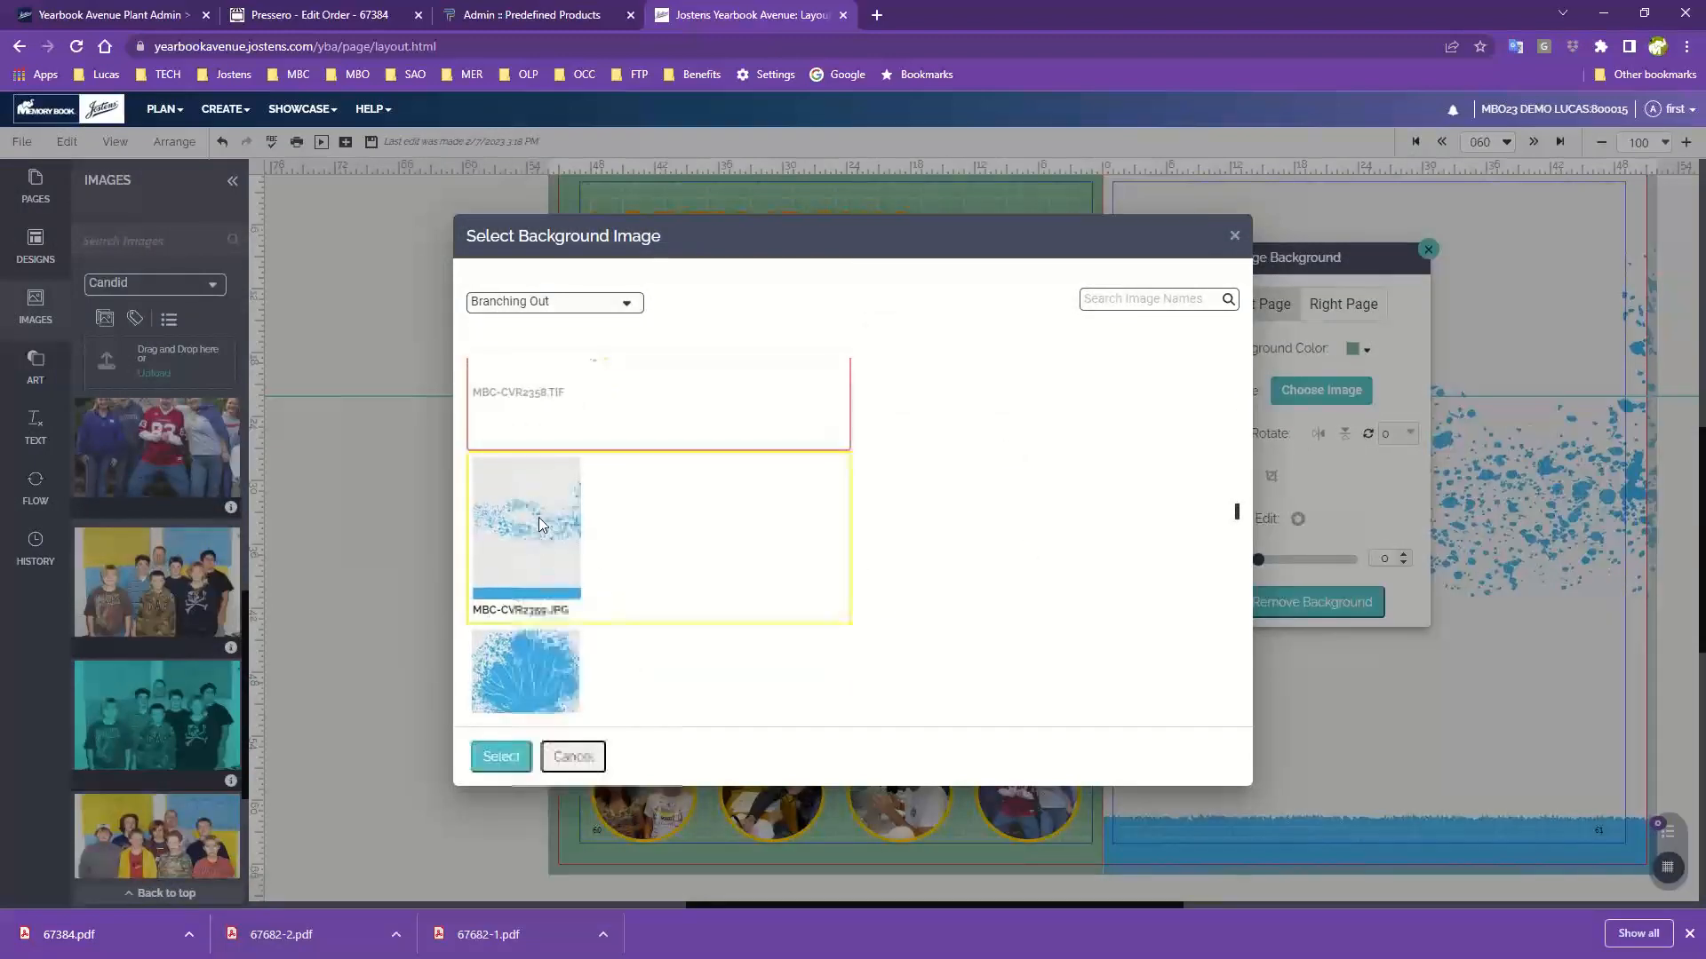
left_click(515, 760)
- Set the blue tree image MBC-CVR2360.JPG from Branching Out as the right page's background, and move the Change Background dialog clear of the spread
left_click(1340, 315)
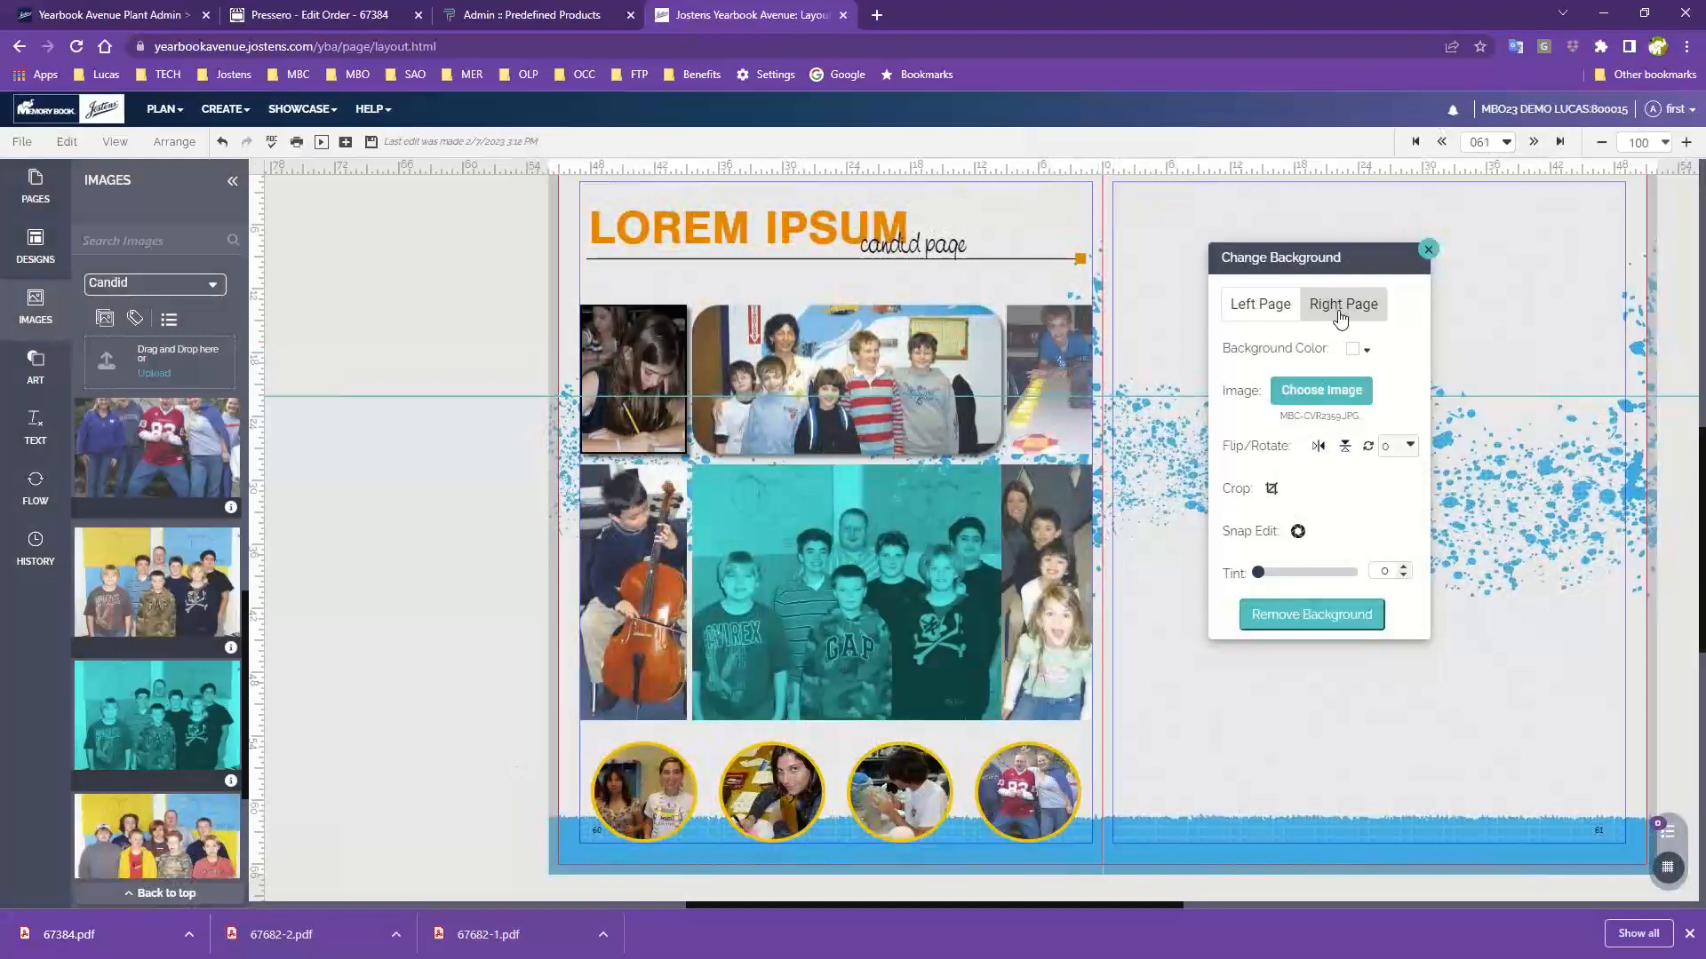
left_click(1321, 390)
scroll(604, 574, "down", 5)
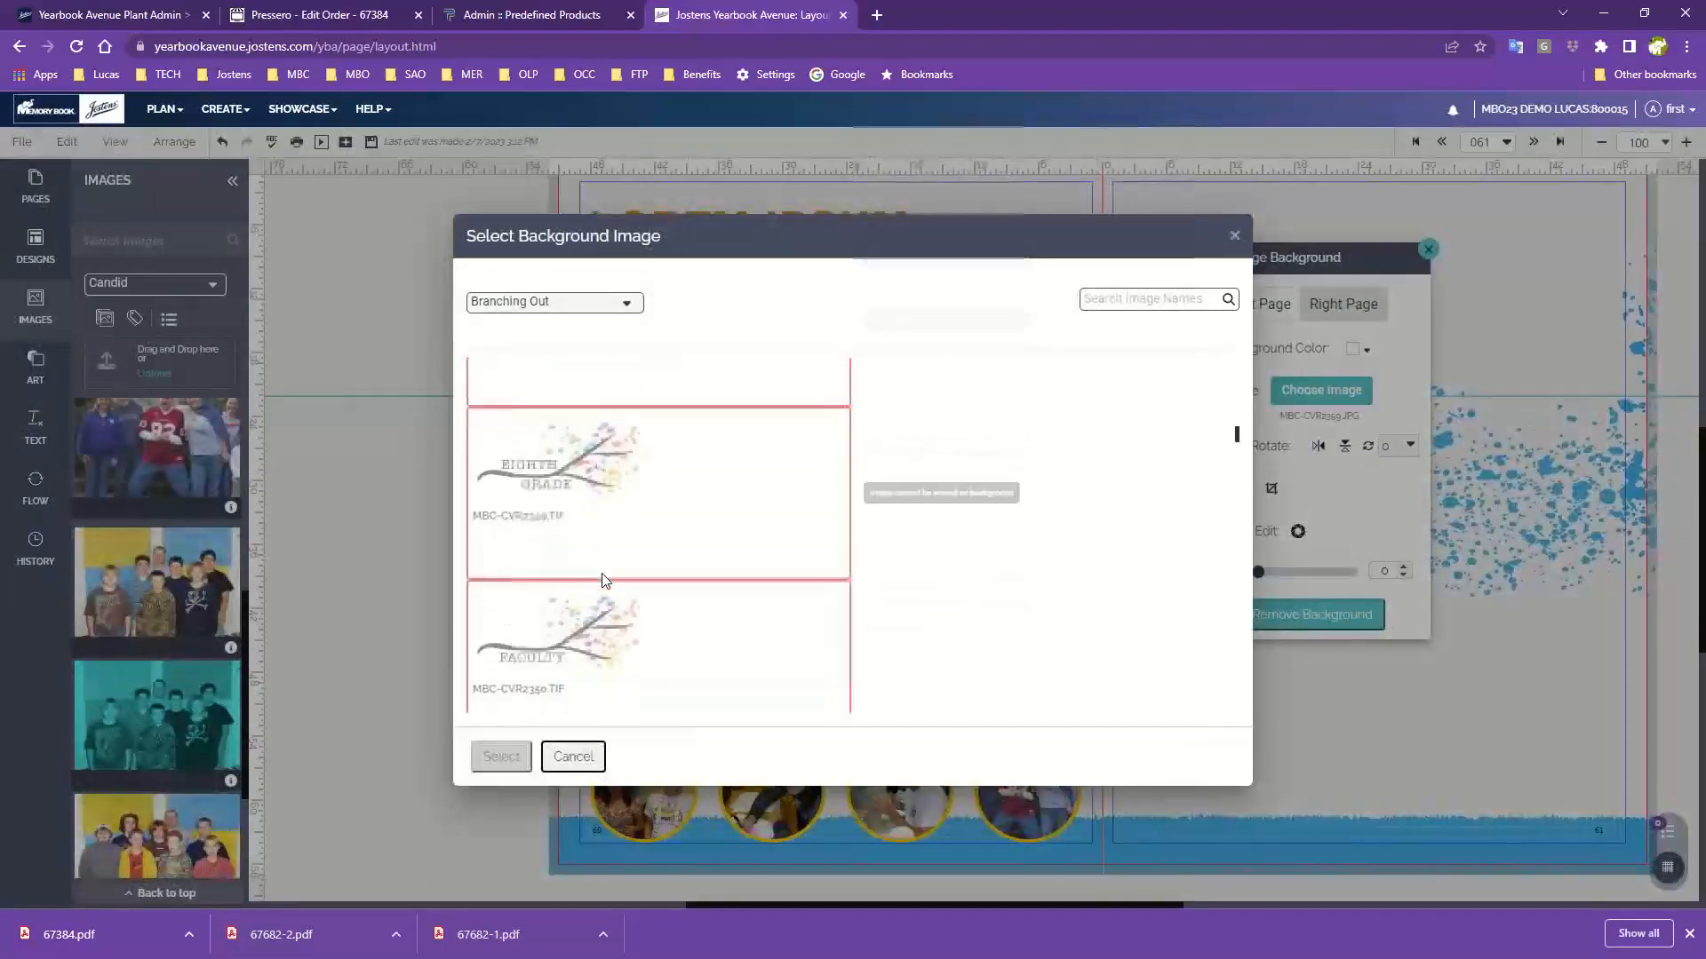
scroll(603, 579, "down", 10)
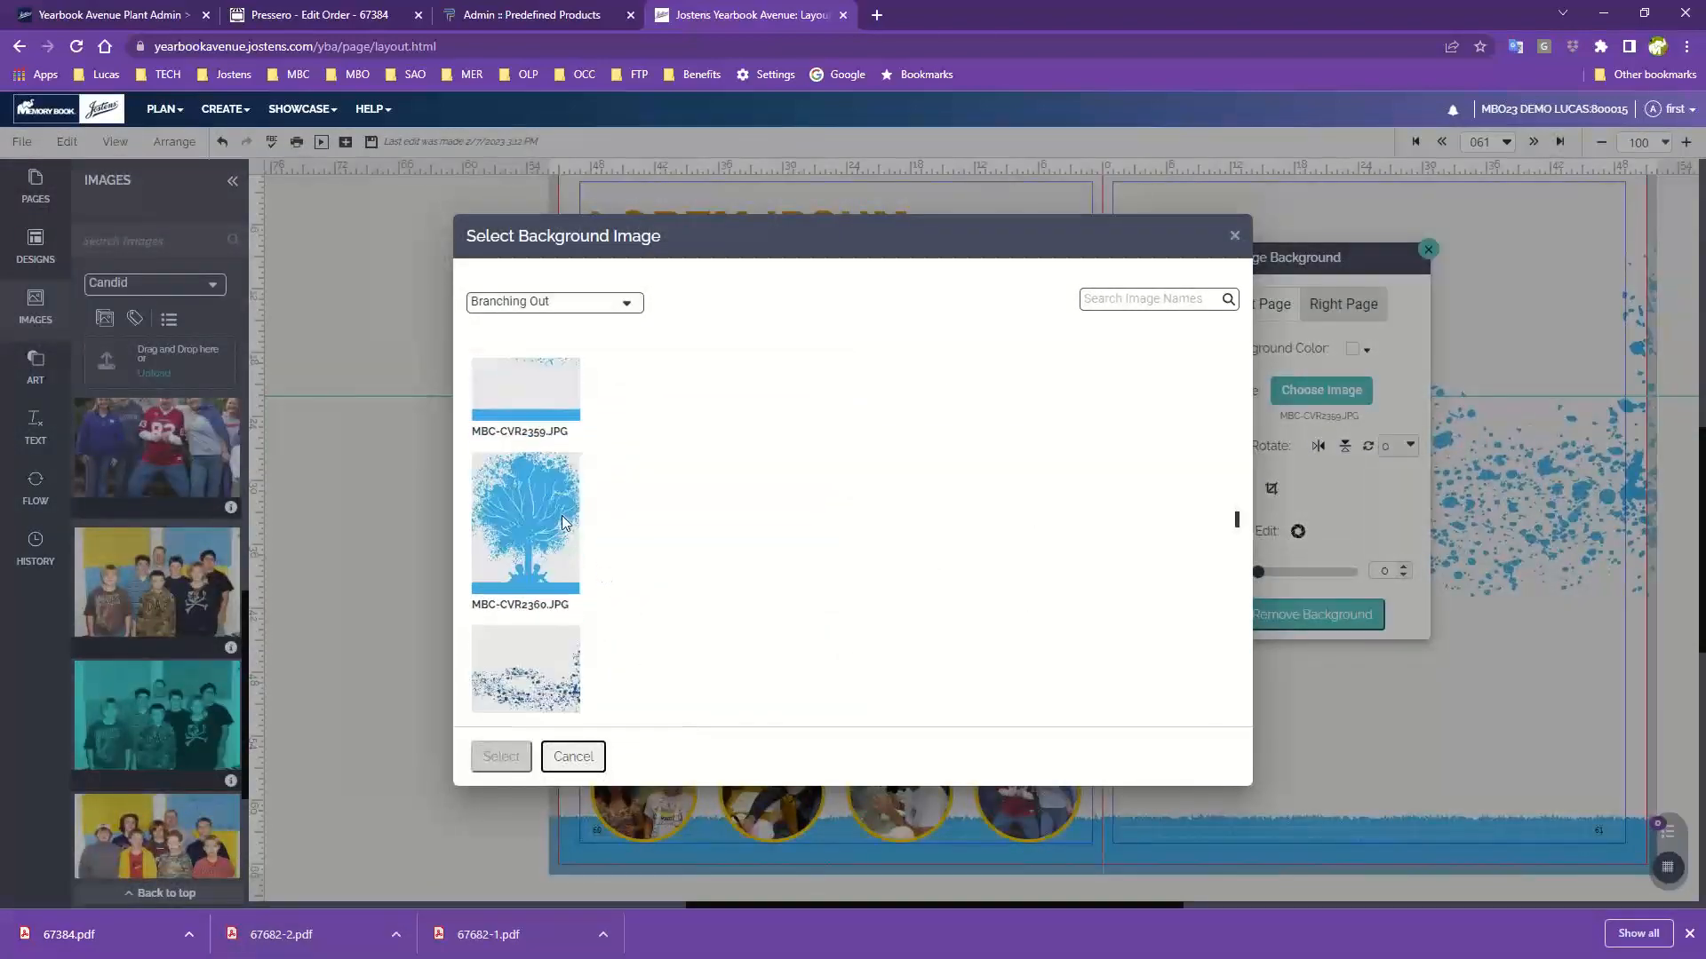
left_click(561, 522)
scroll(649, 613, "down", 3)
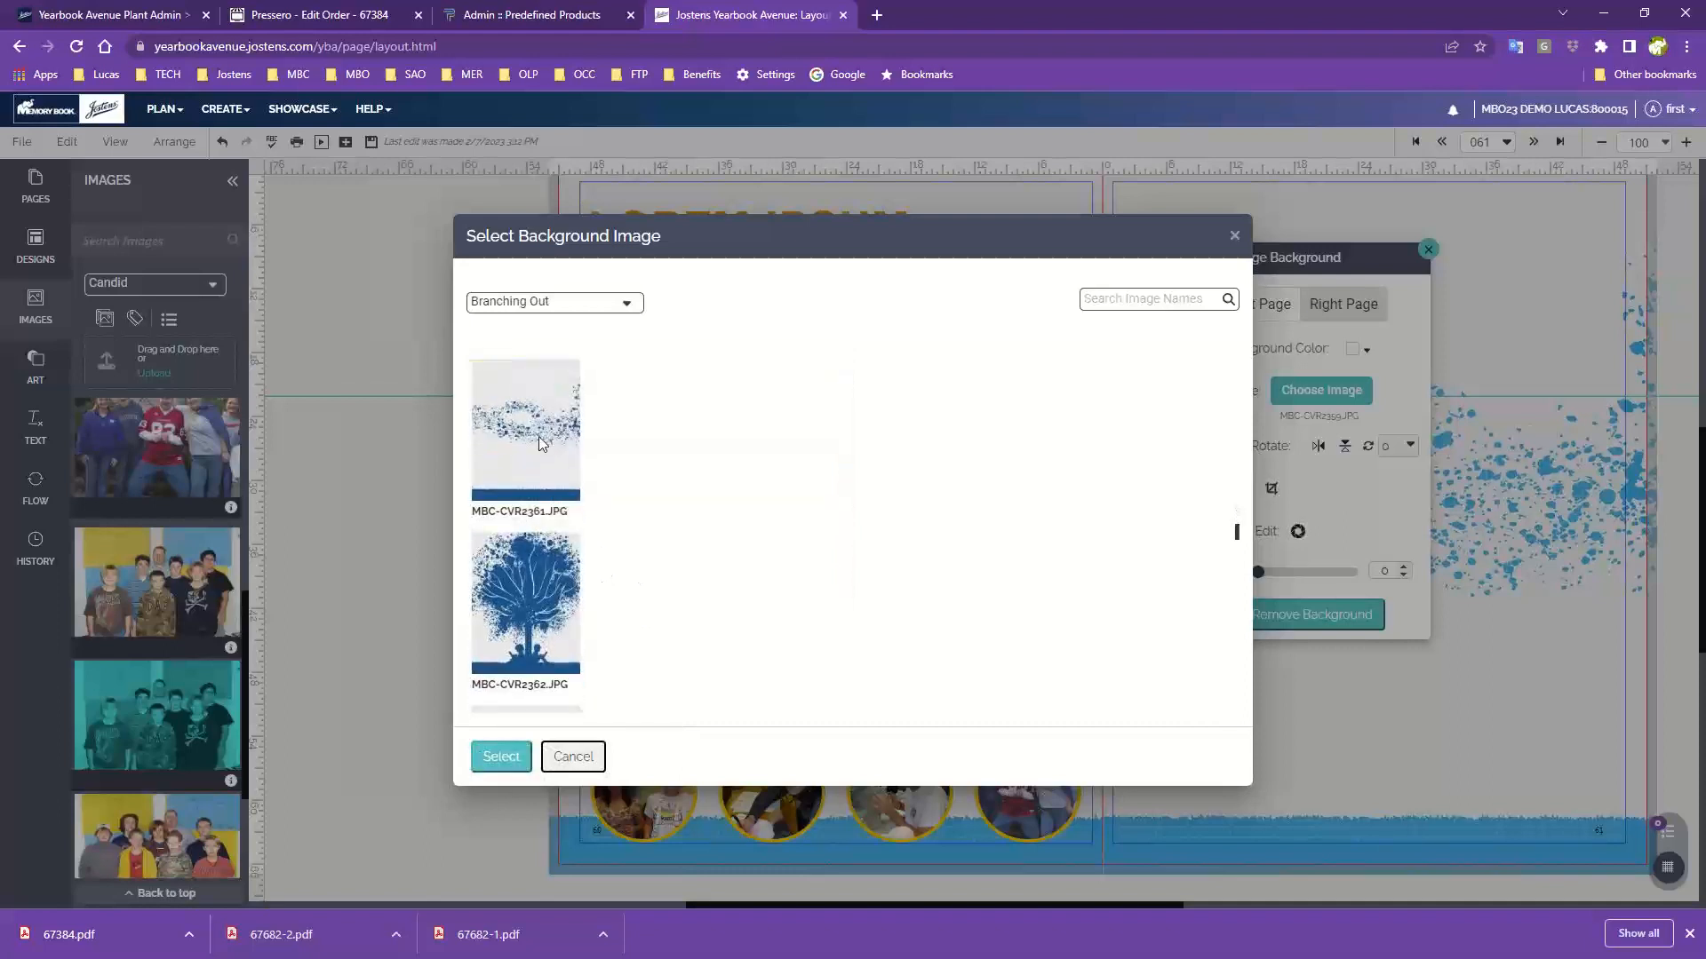
scroll(556, 487, "down", 5)
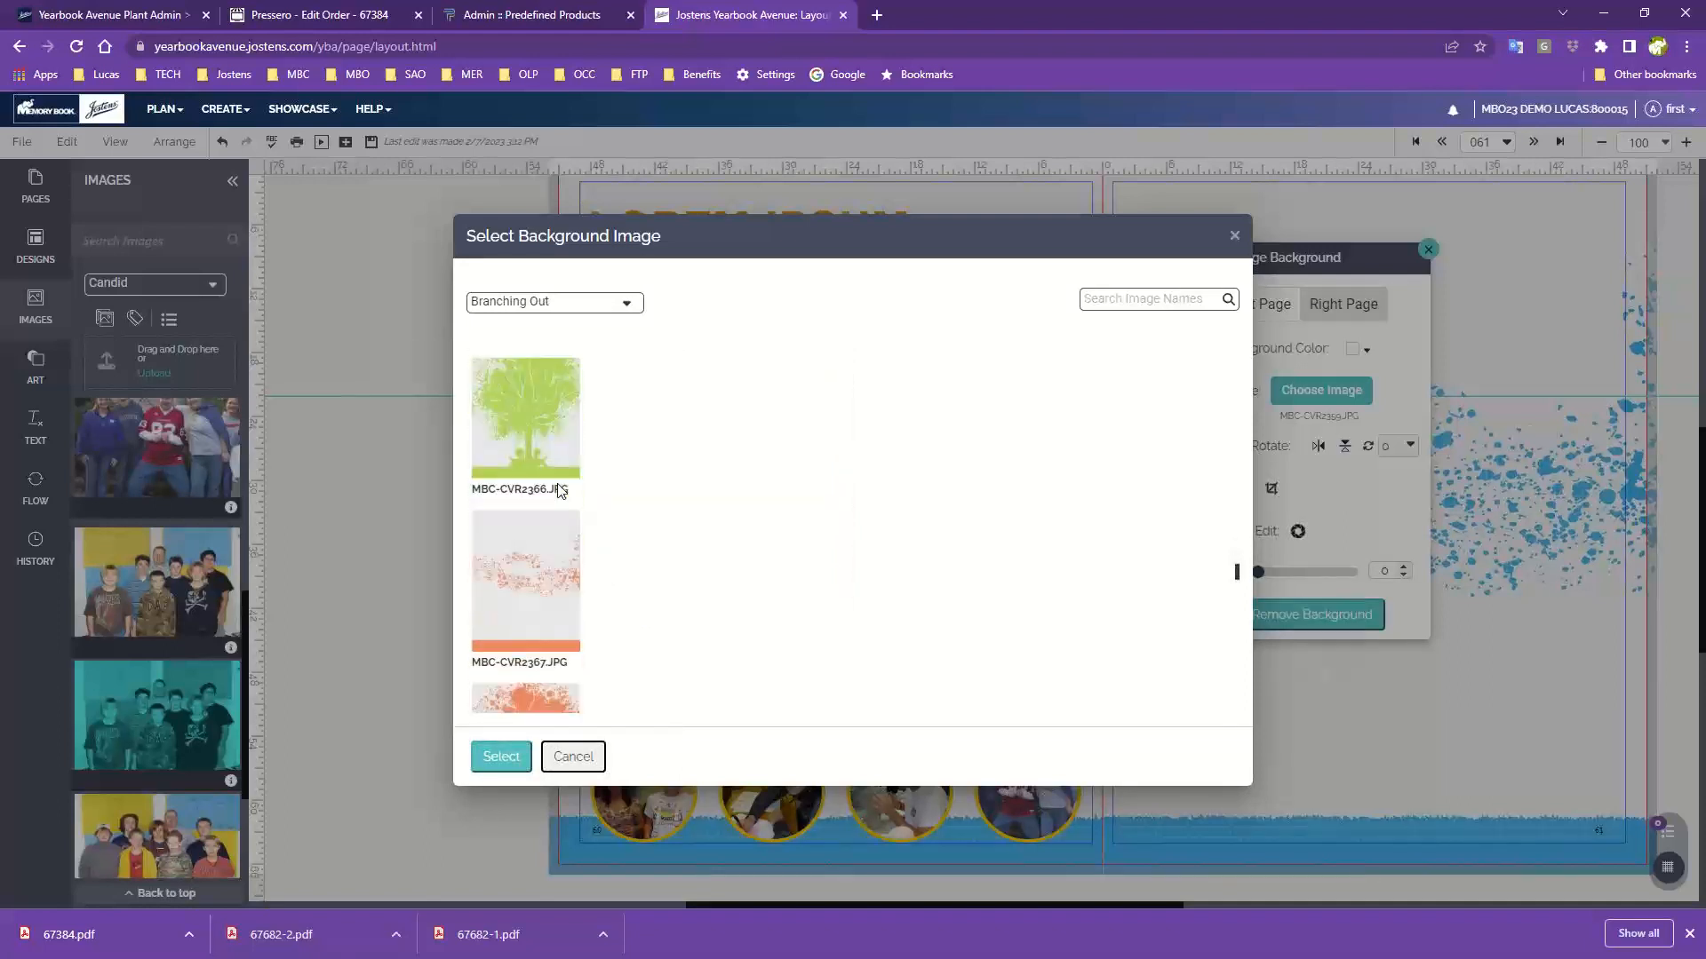
scroll(558, 489, "down", 6)
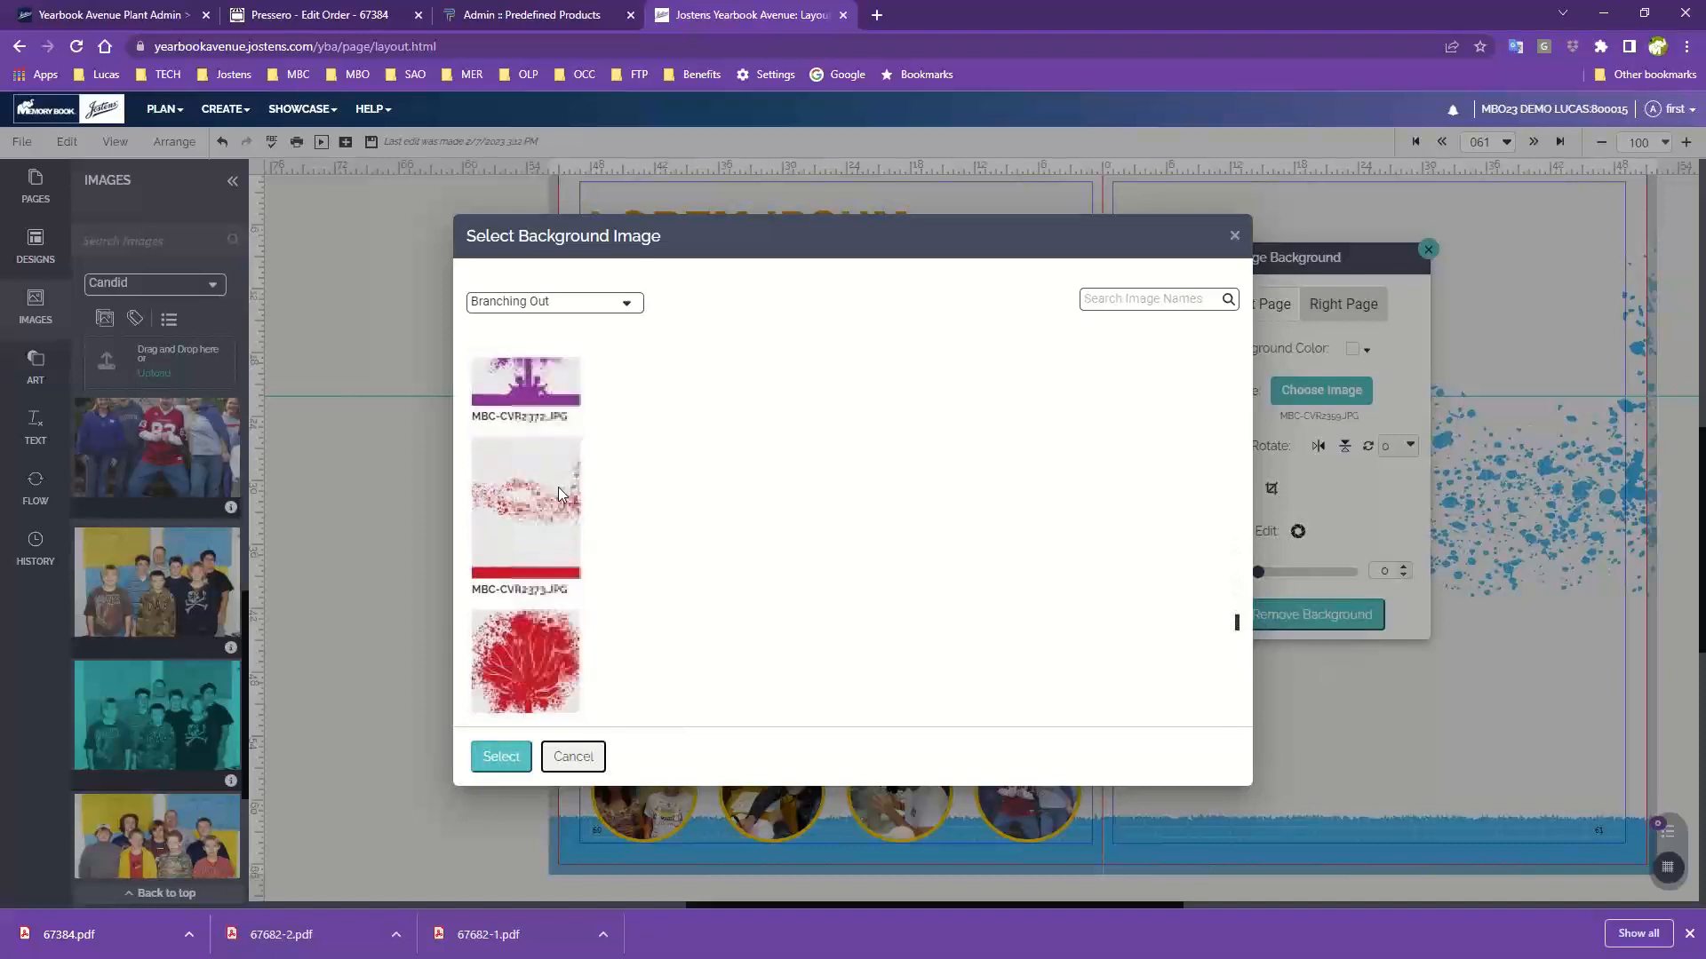
scroll(558, 487, "down", 7)
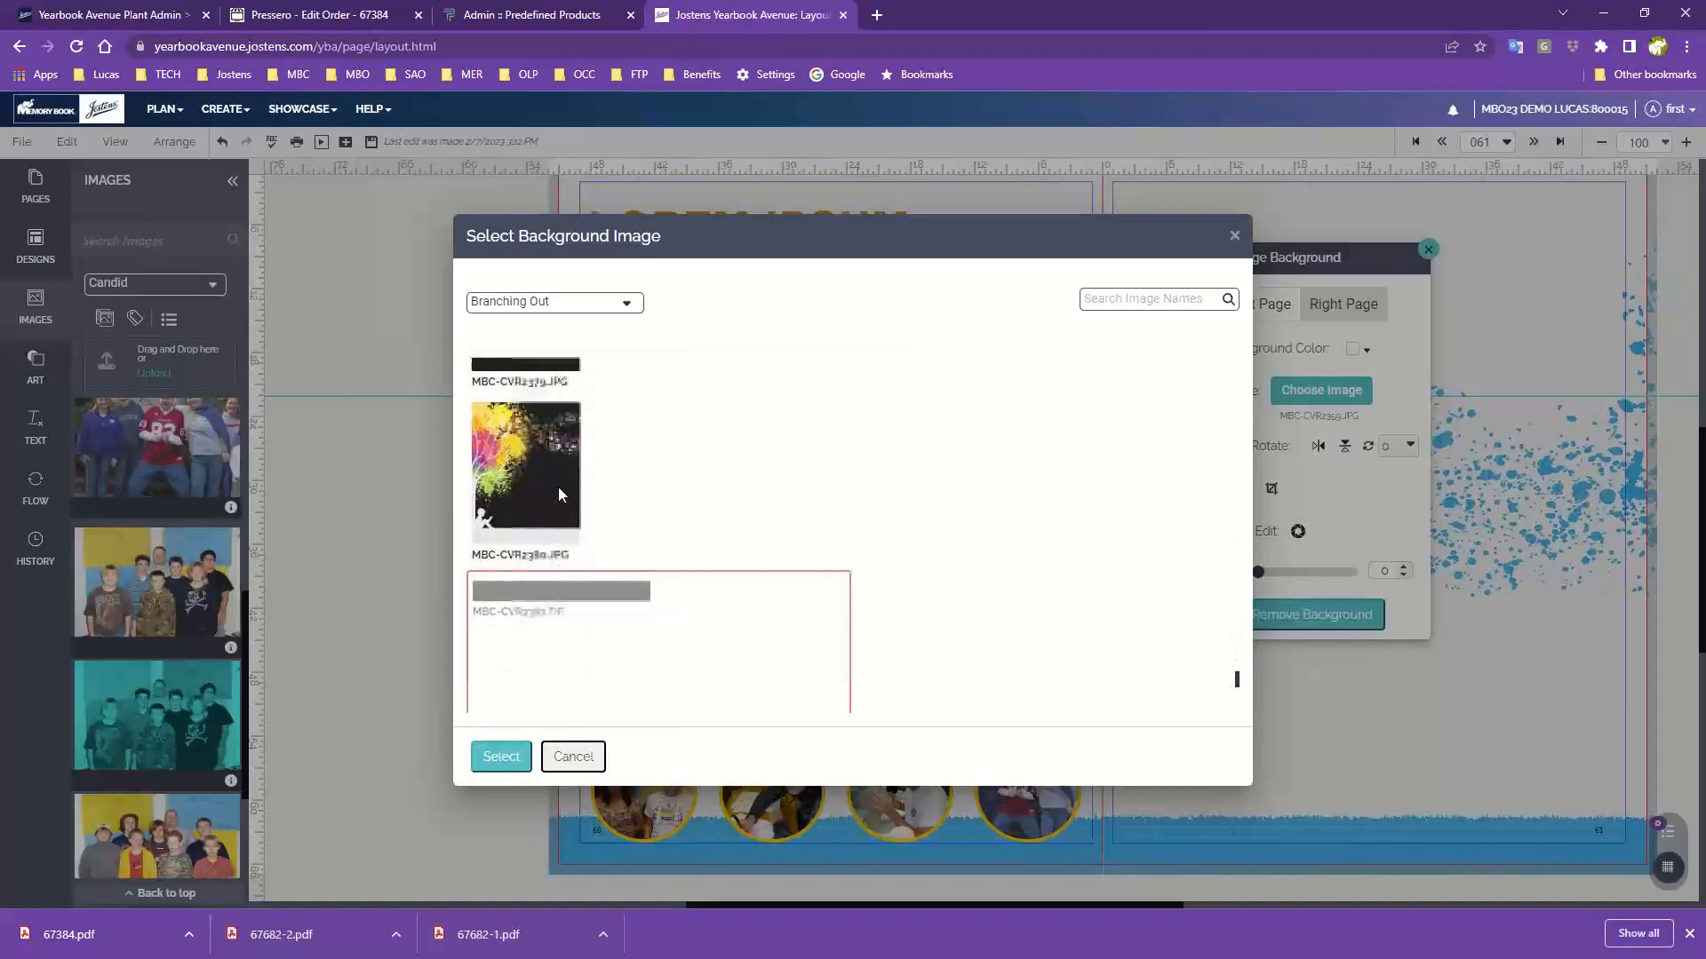
scroll(558, 495, "down", 3)
scroll(558, 496, "up", 6)
scroll(513, 589, "up", 15)
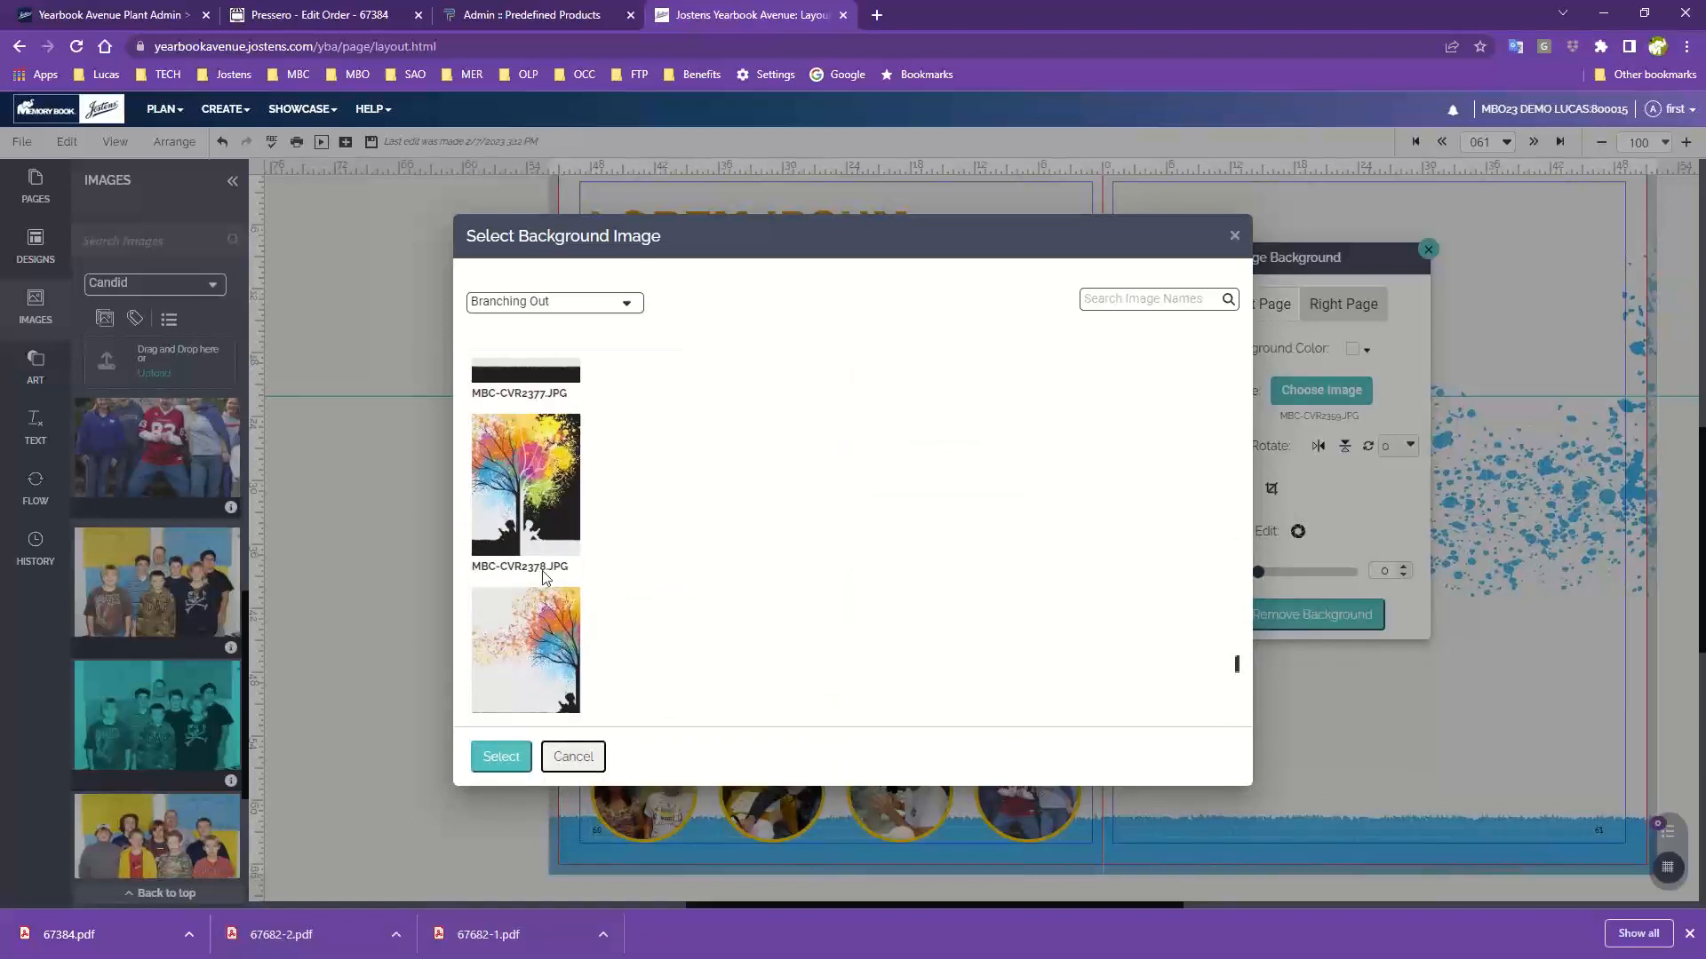
scroll(514, 589, "up", 4)
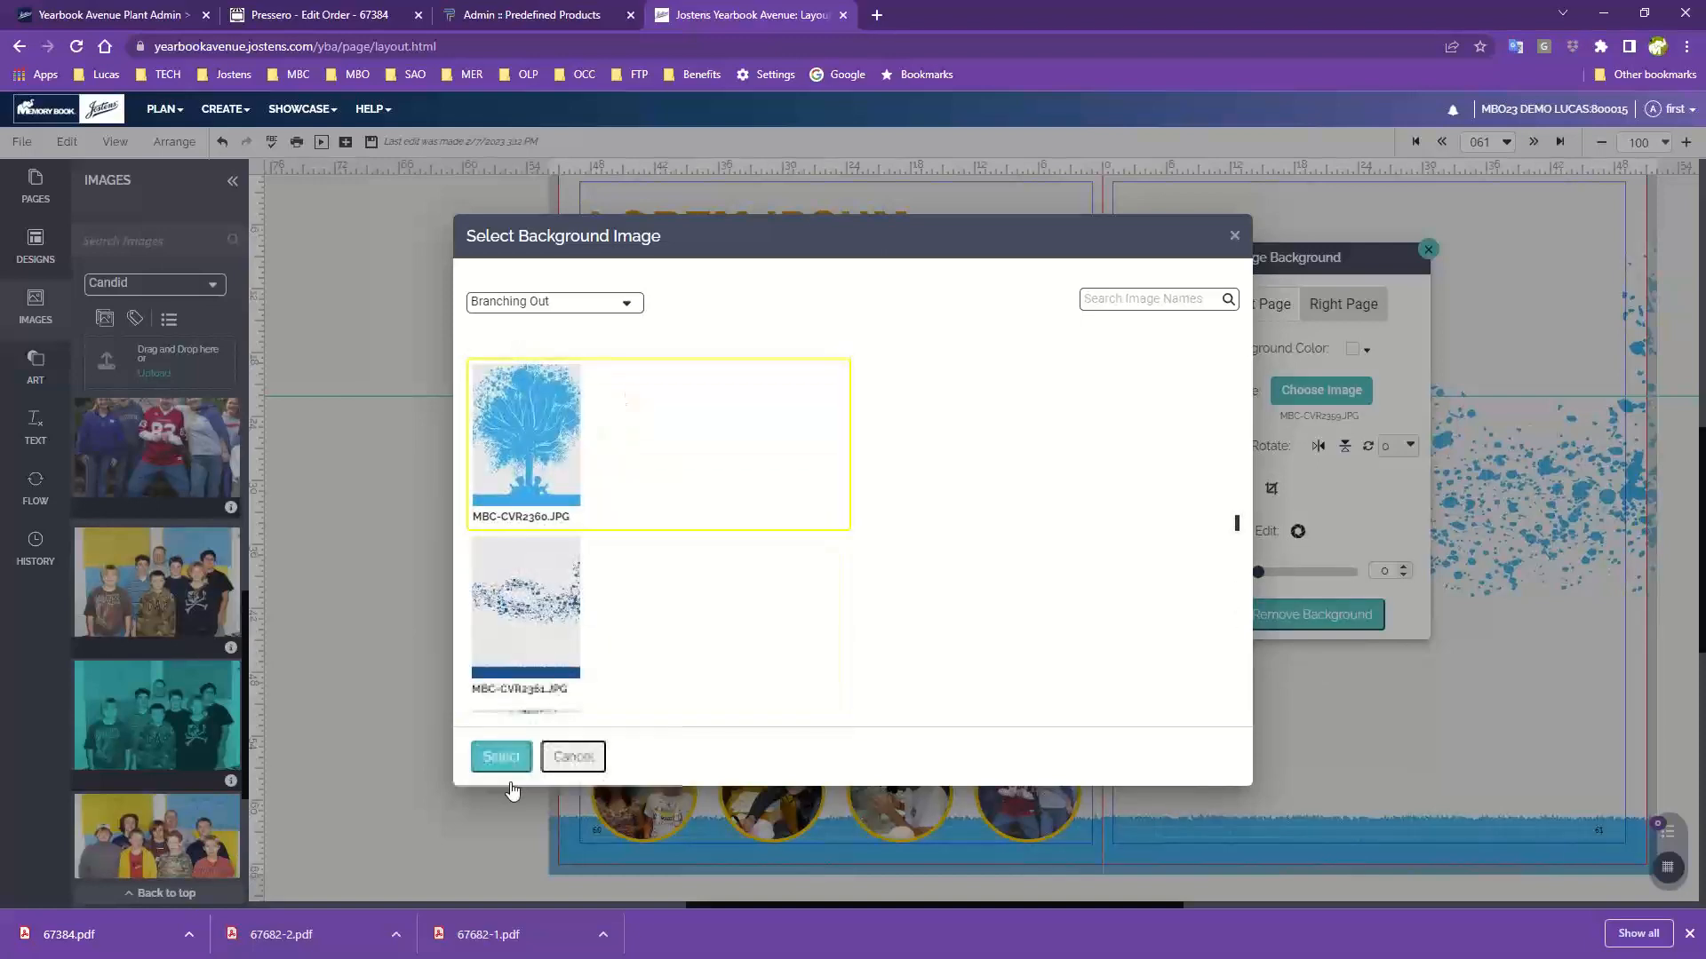
left_click(501, 756)
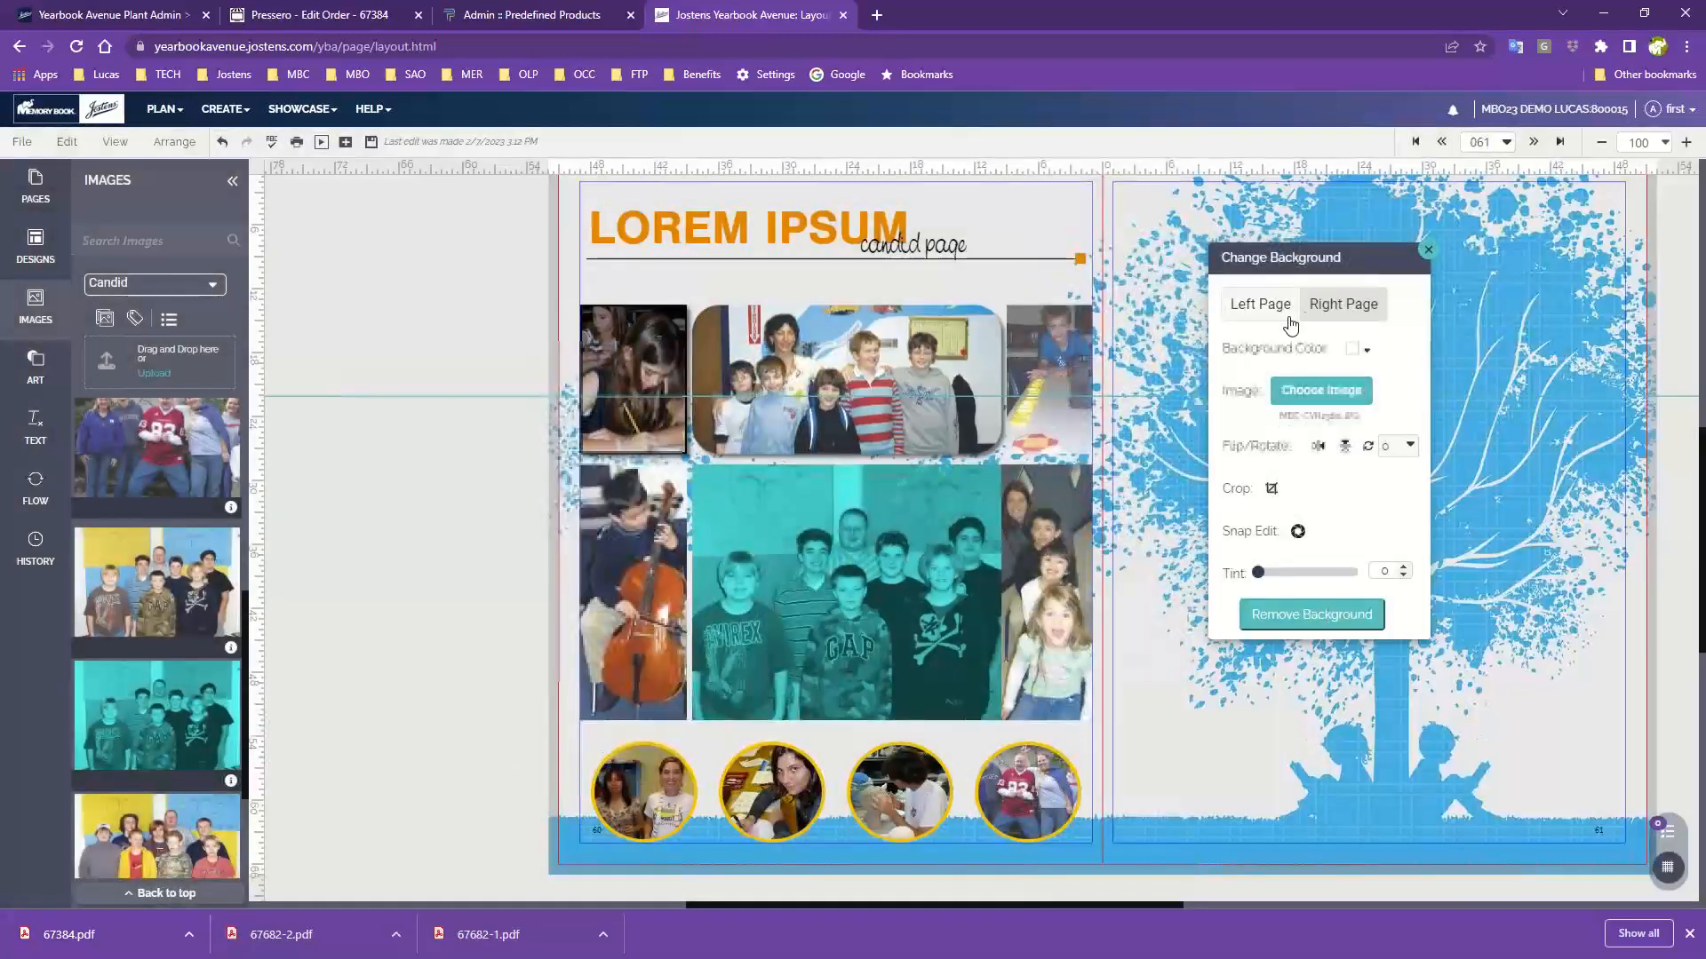
left_click_drag(1351, 261, 444, 257)
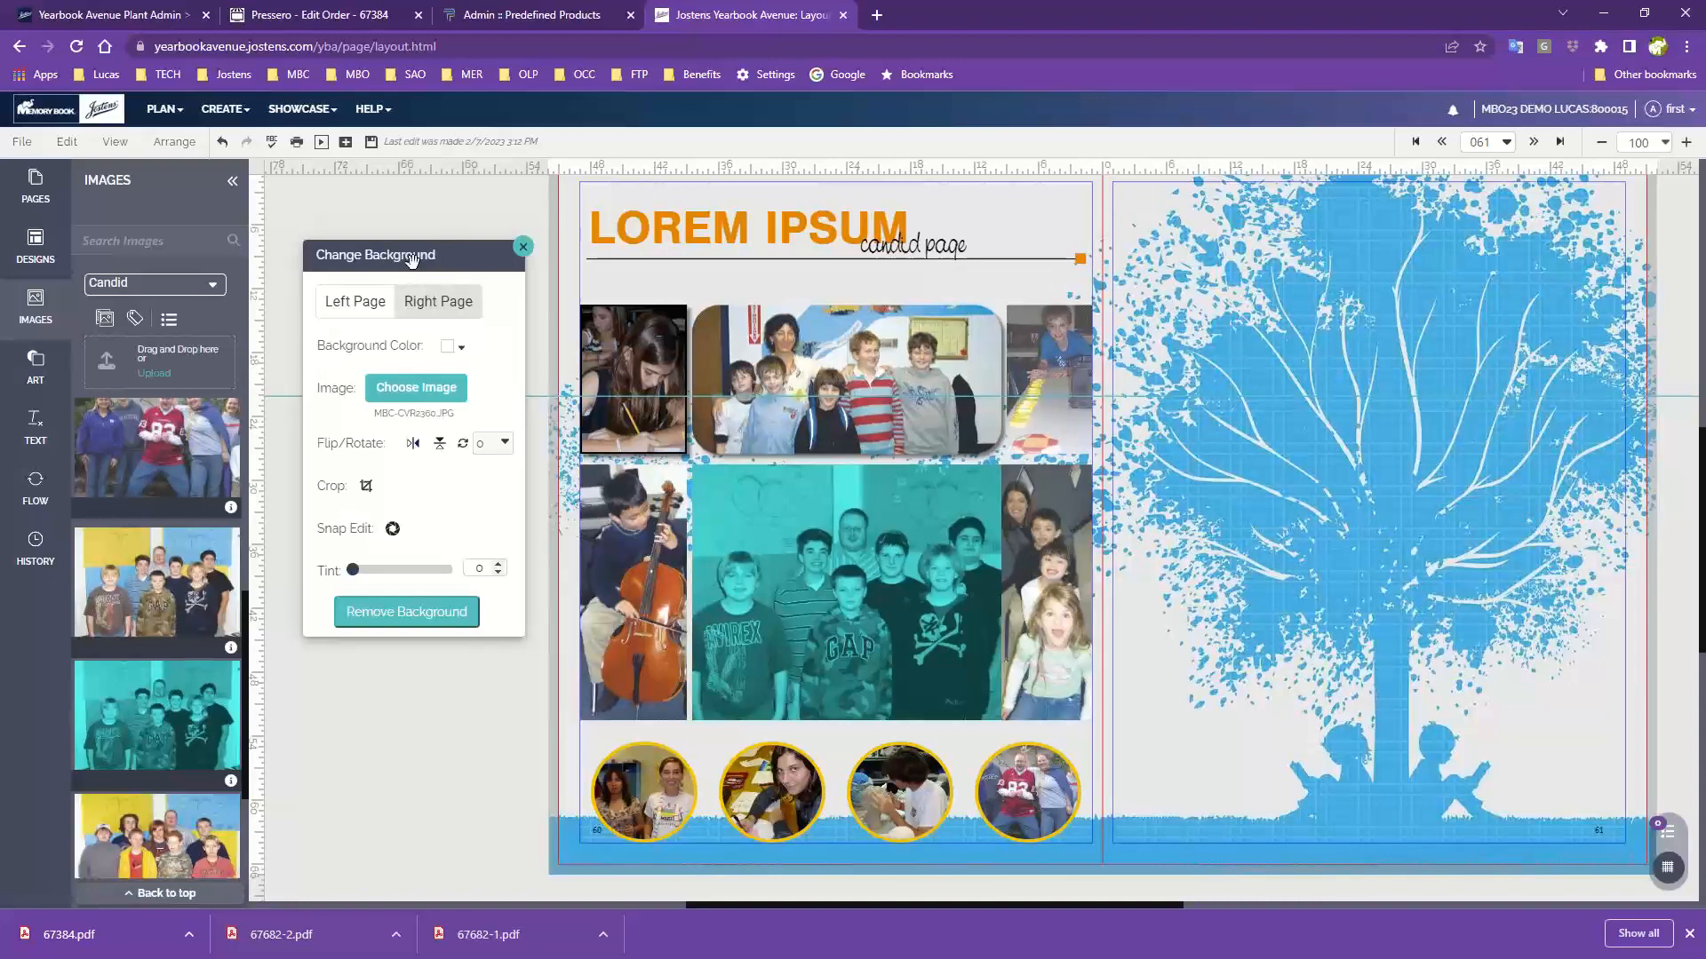
- Look through the By Cover collections for the right page, view the Retrotech backgrounds, and leave without choosing an image
left_click(386, 393)
left_click(502, 311)
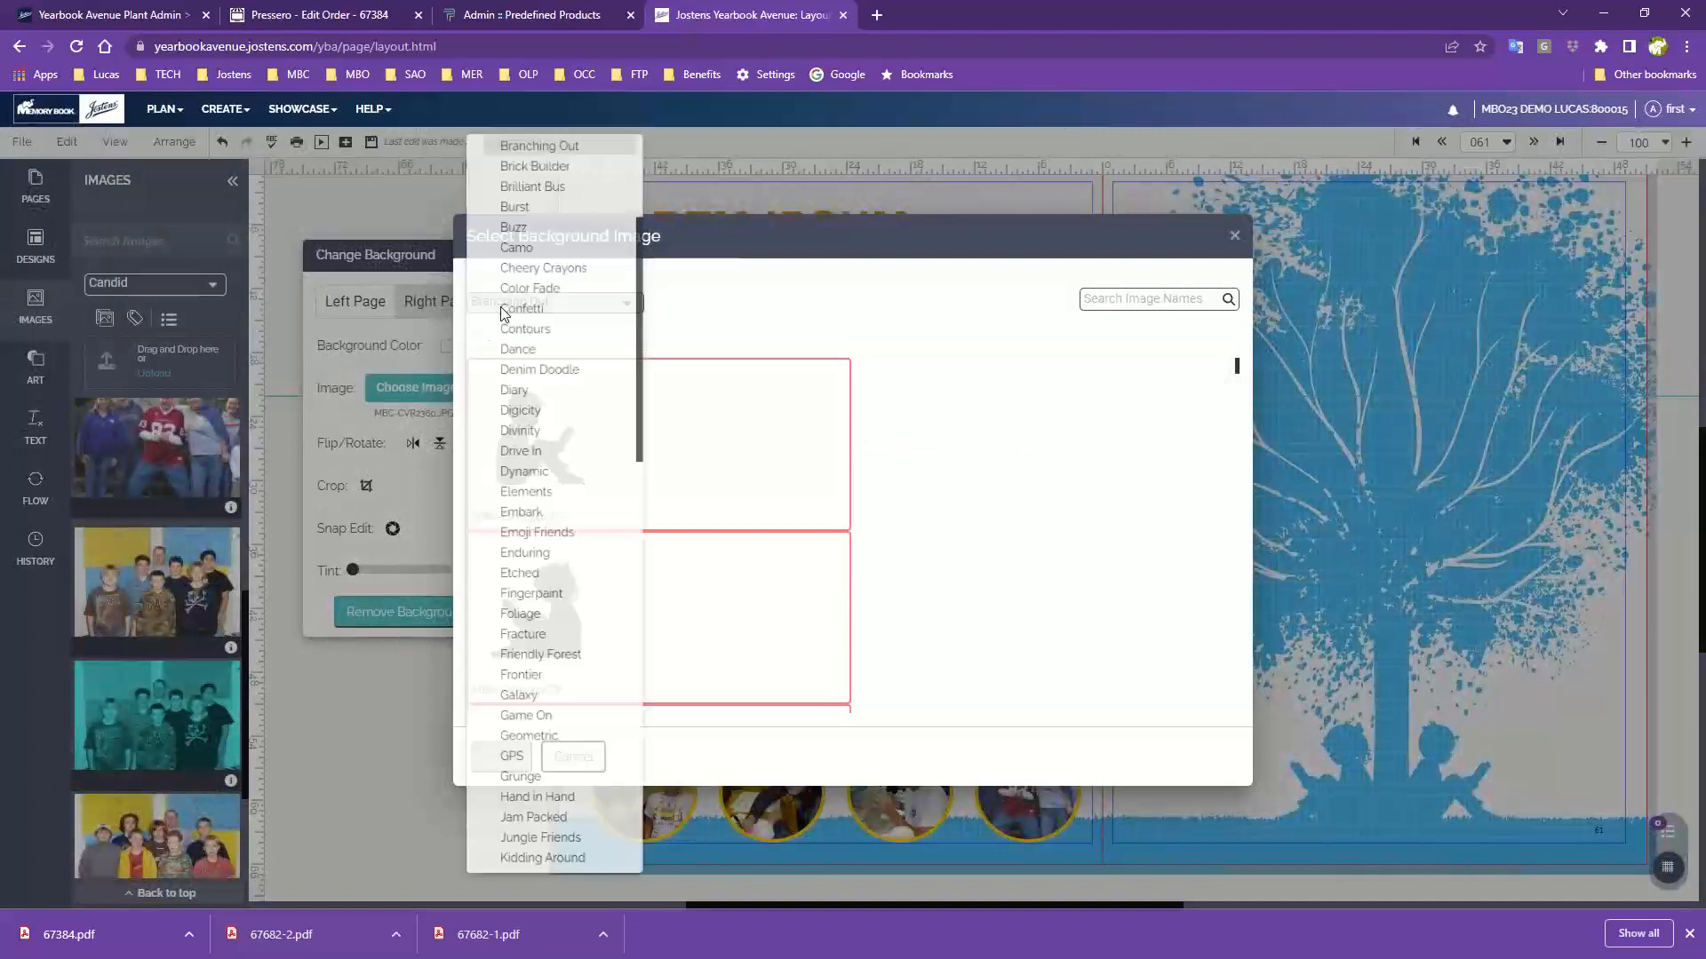
scroll(503, 313, "up", 5)
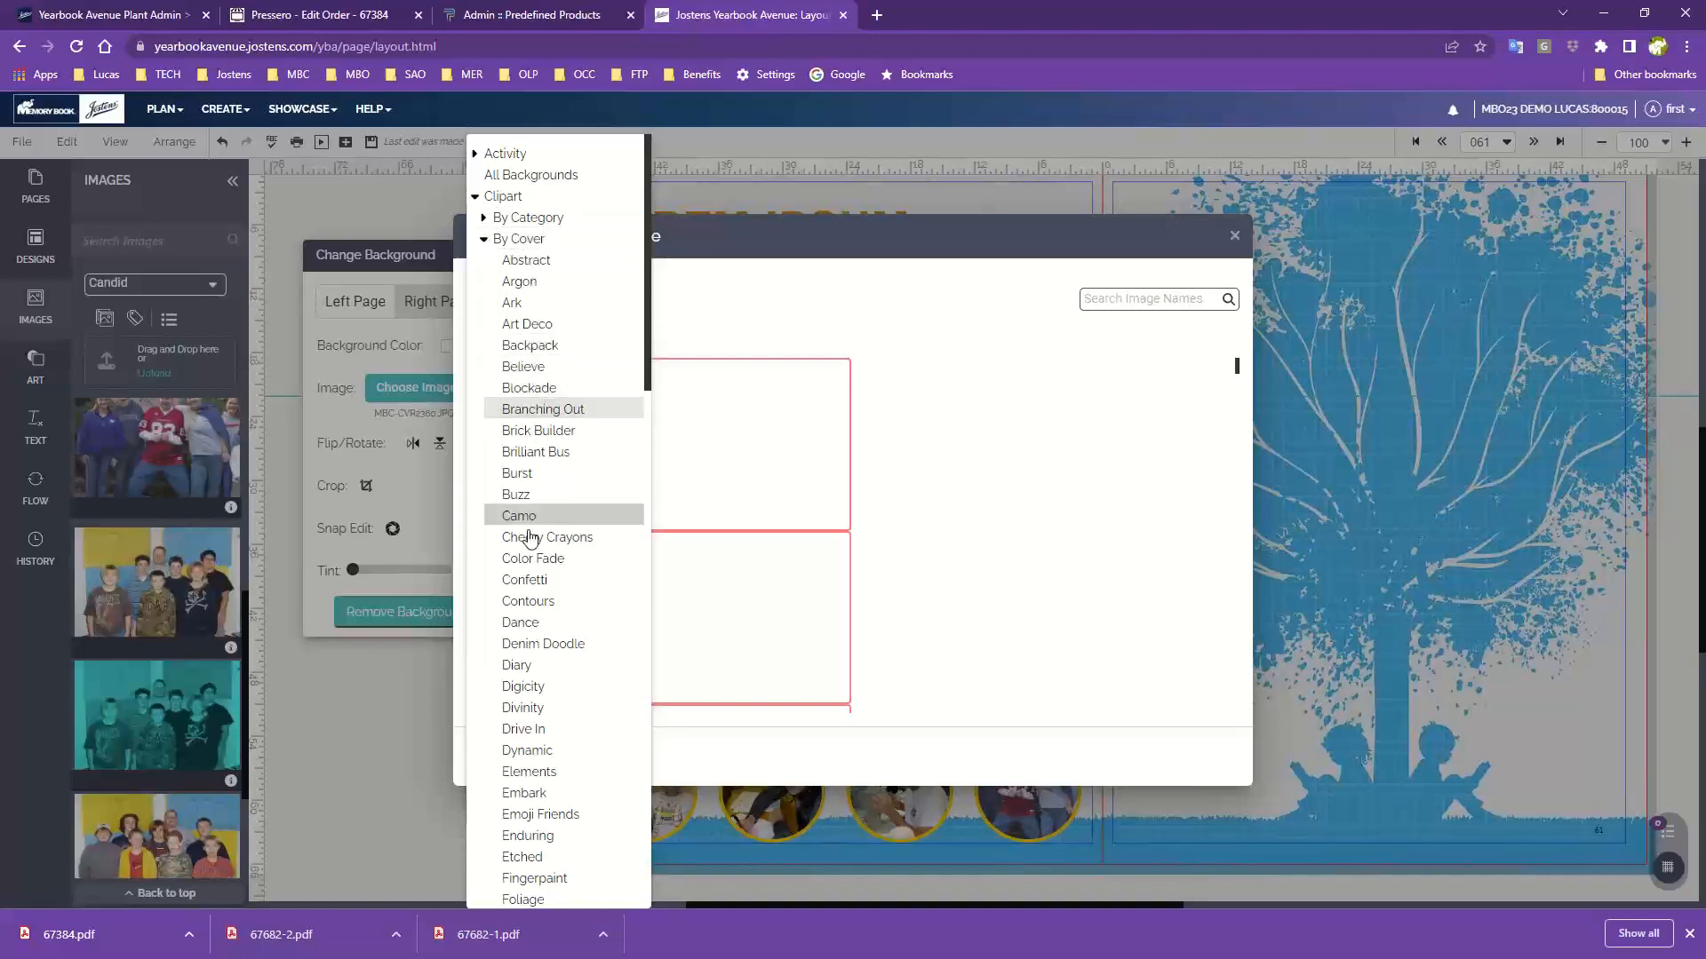
scroll(530, 539, "down", 10)
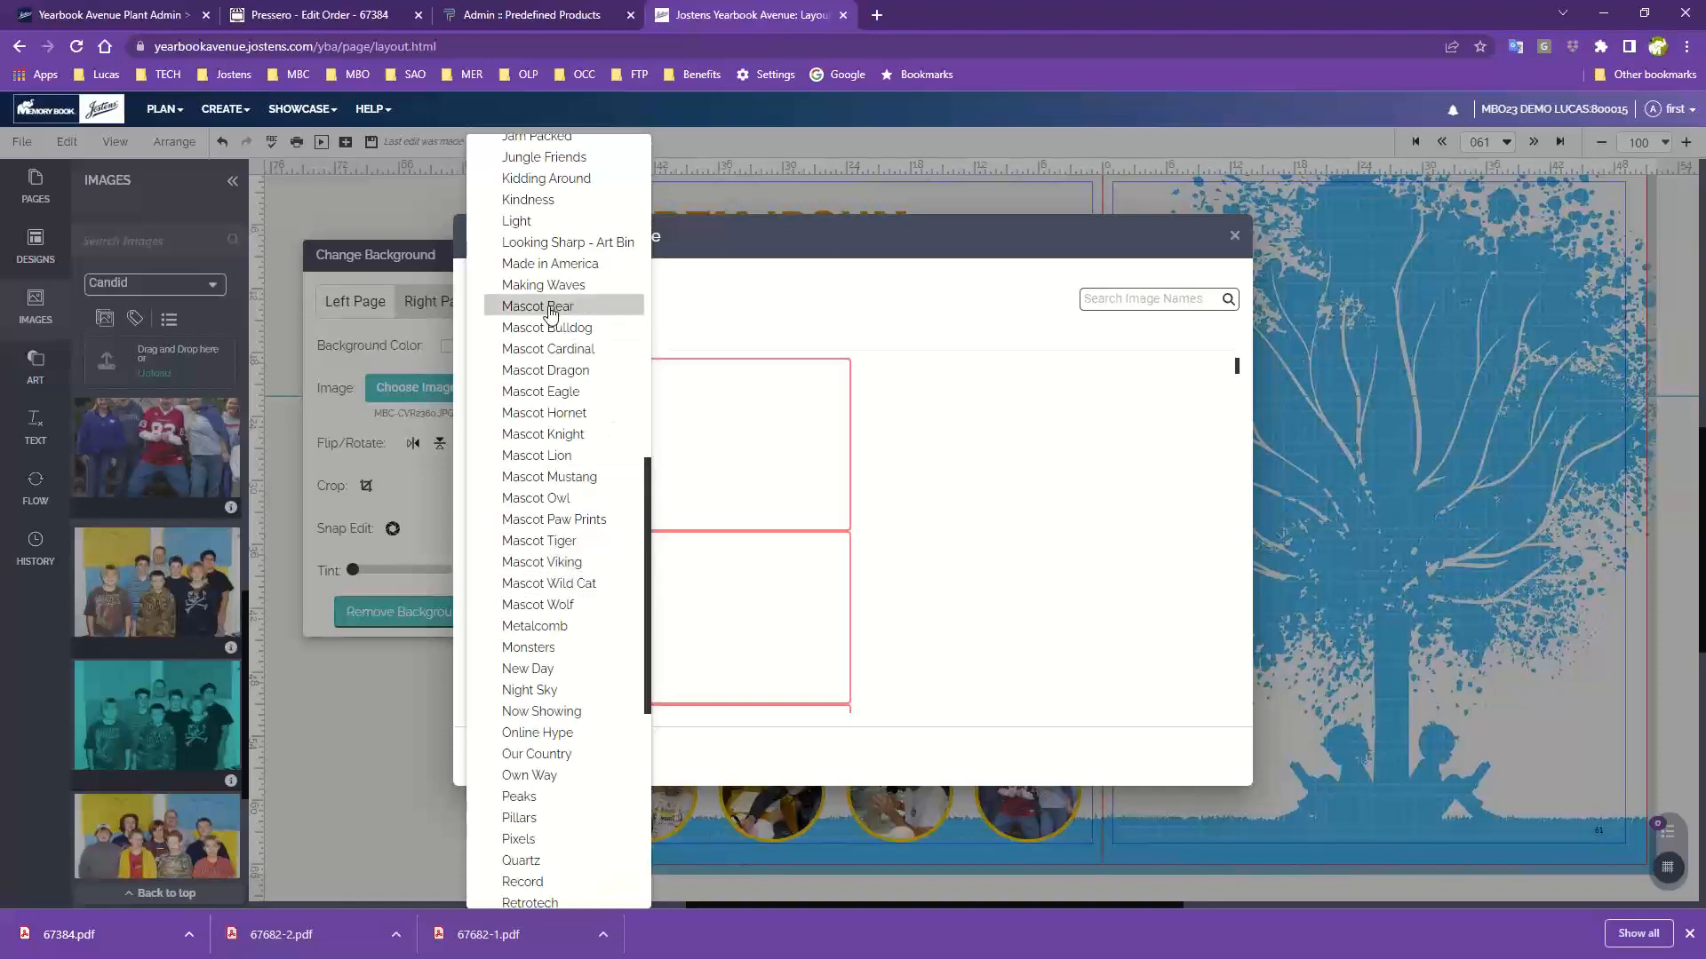
scroll(566, 515, "down", 3)
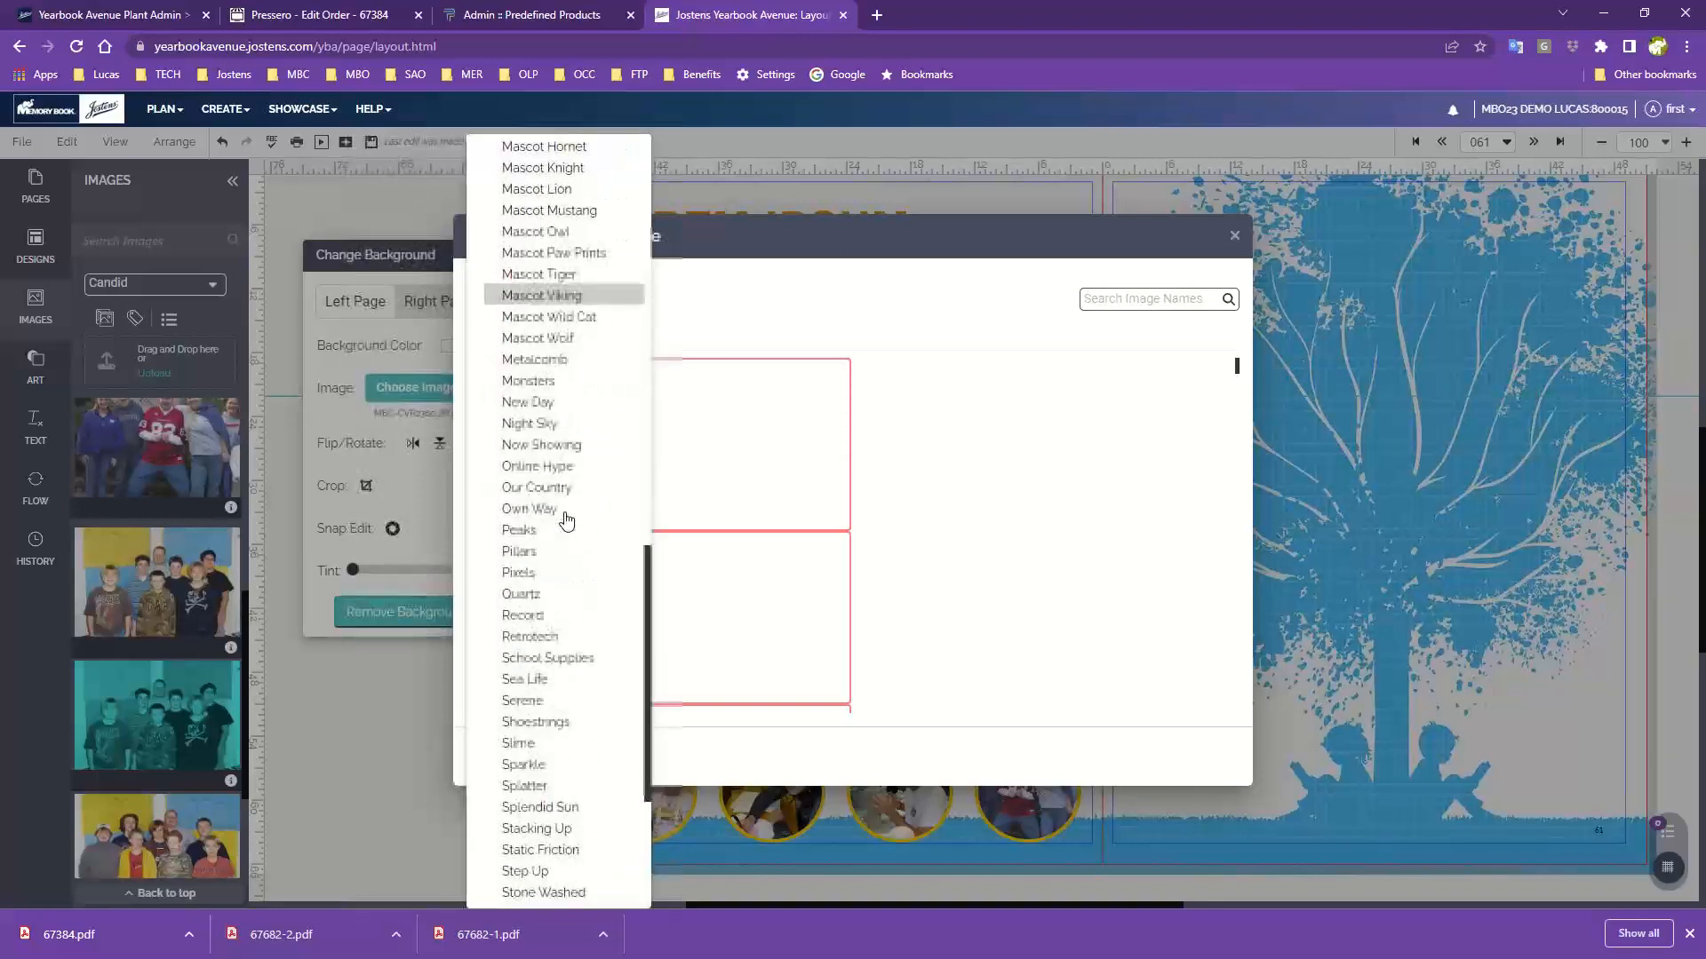
left_click(523, 637)
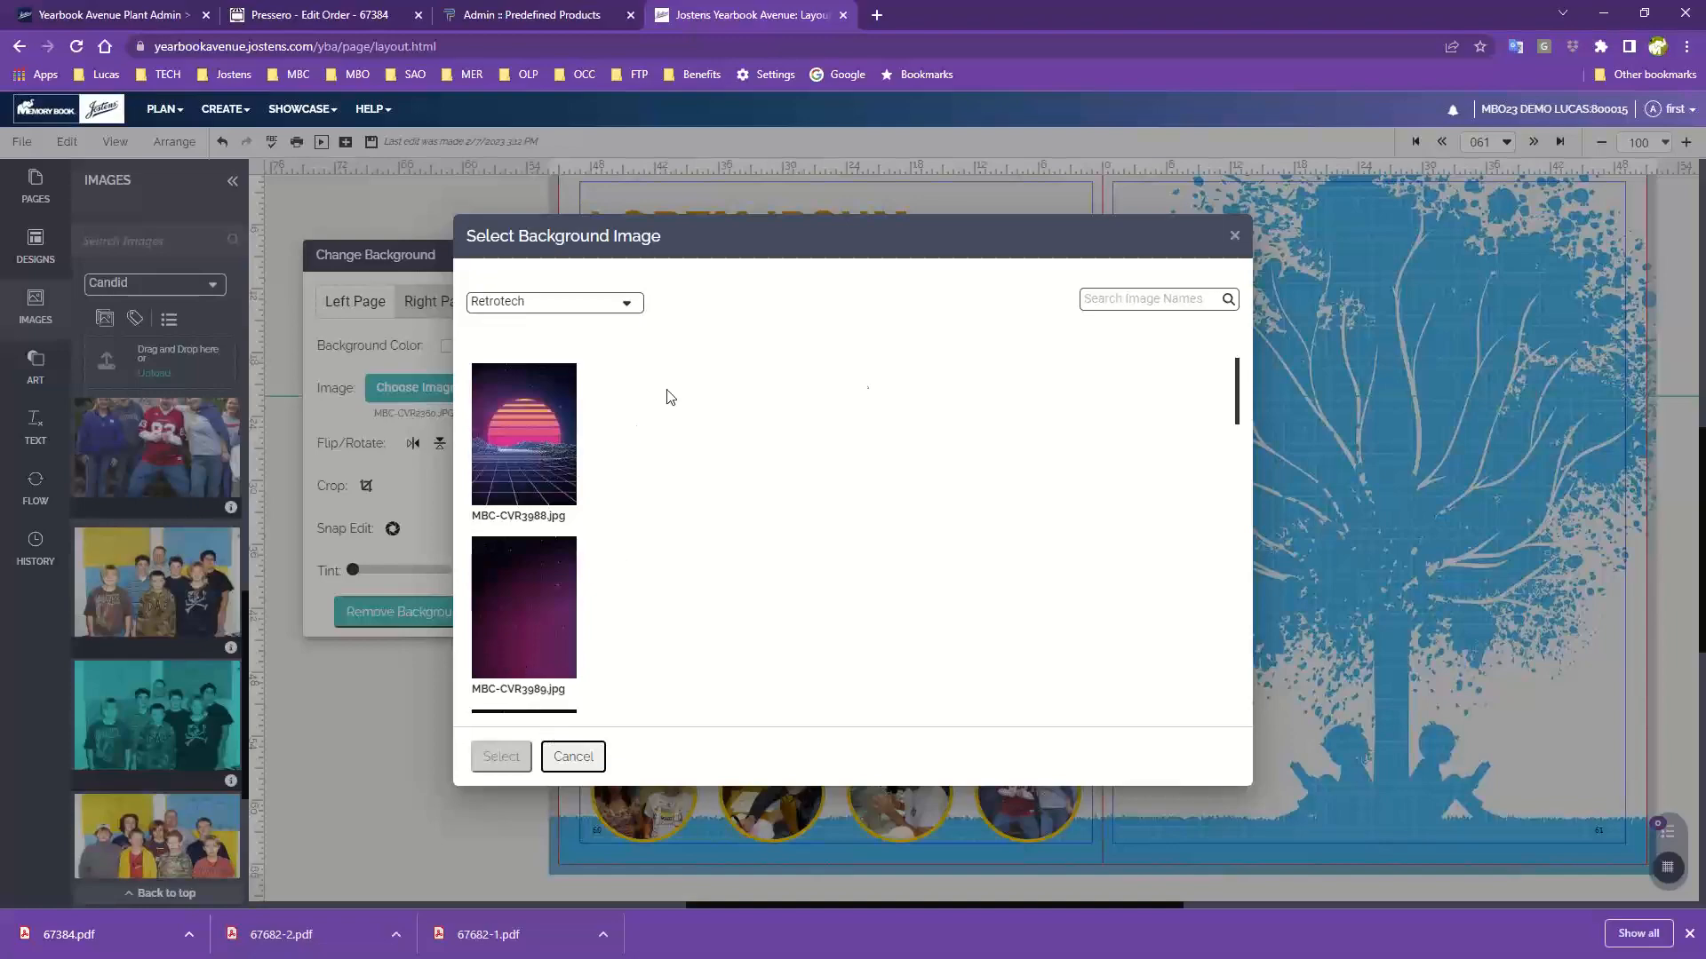
left_click(563, 756)
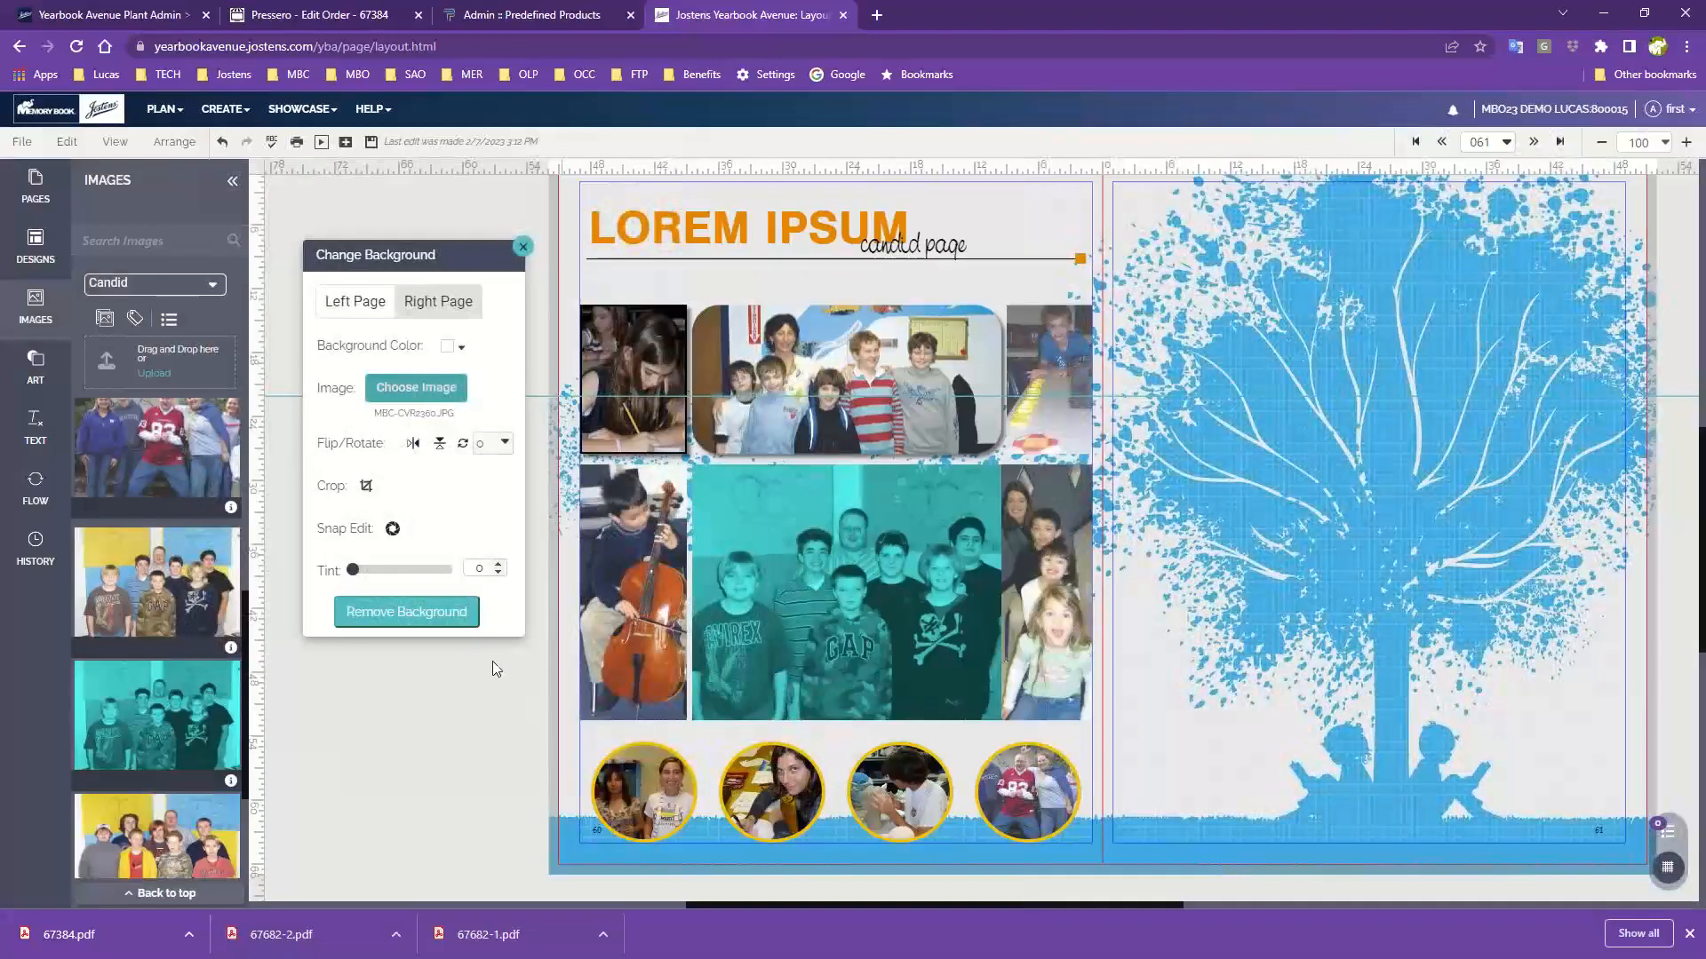
- Reopen the right page's background image choices and browse the Stone Washed cover collection
left_click(428, 391)
scroll(545, 648, "down", 2)
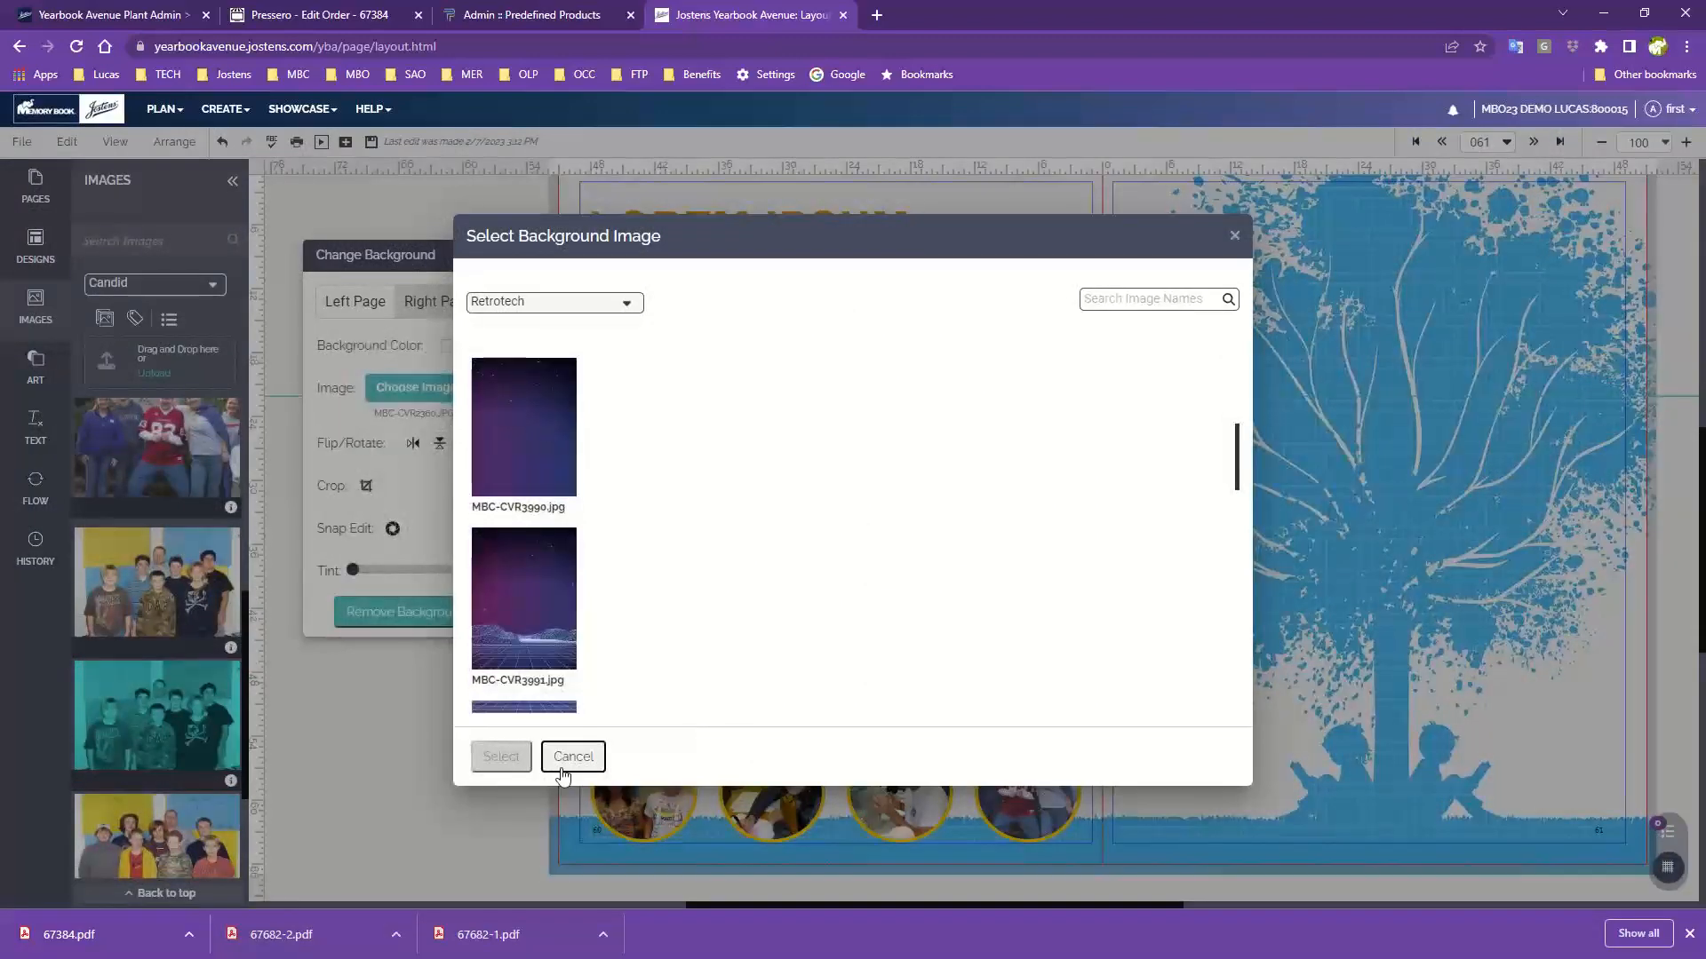
left_click(611, 306)
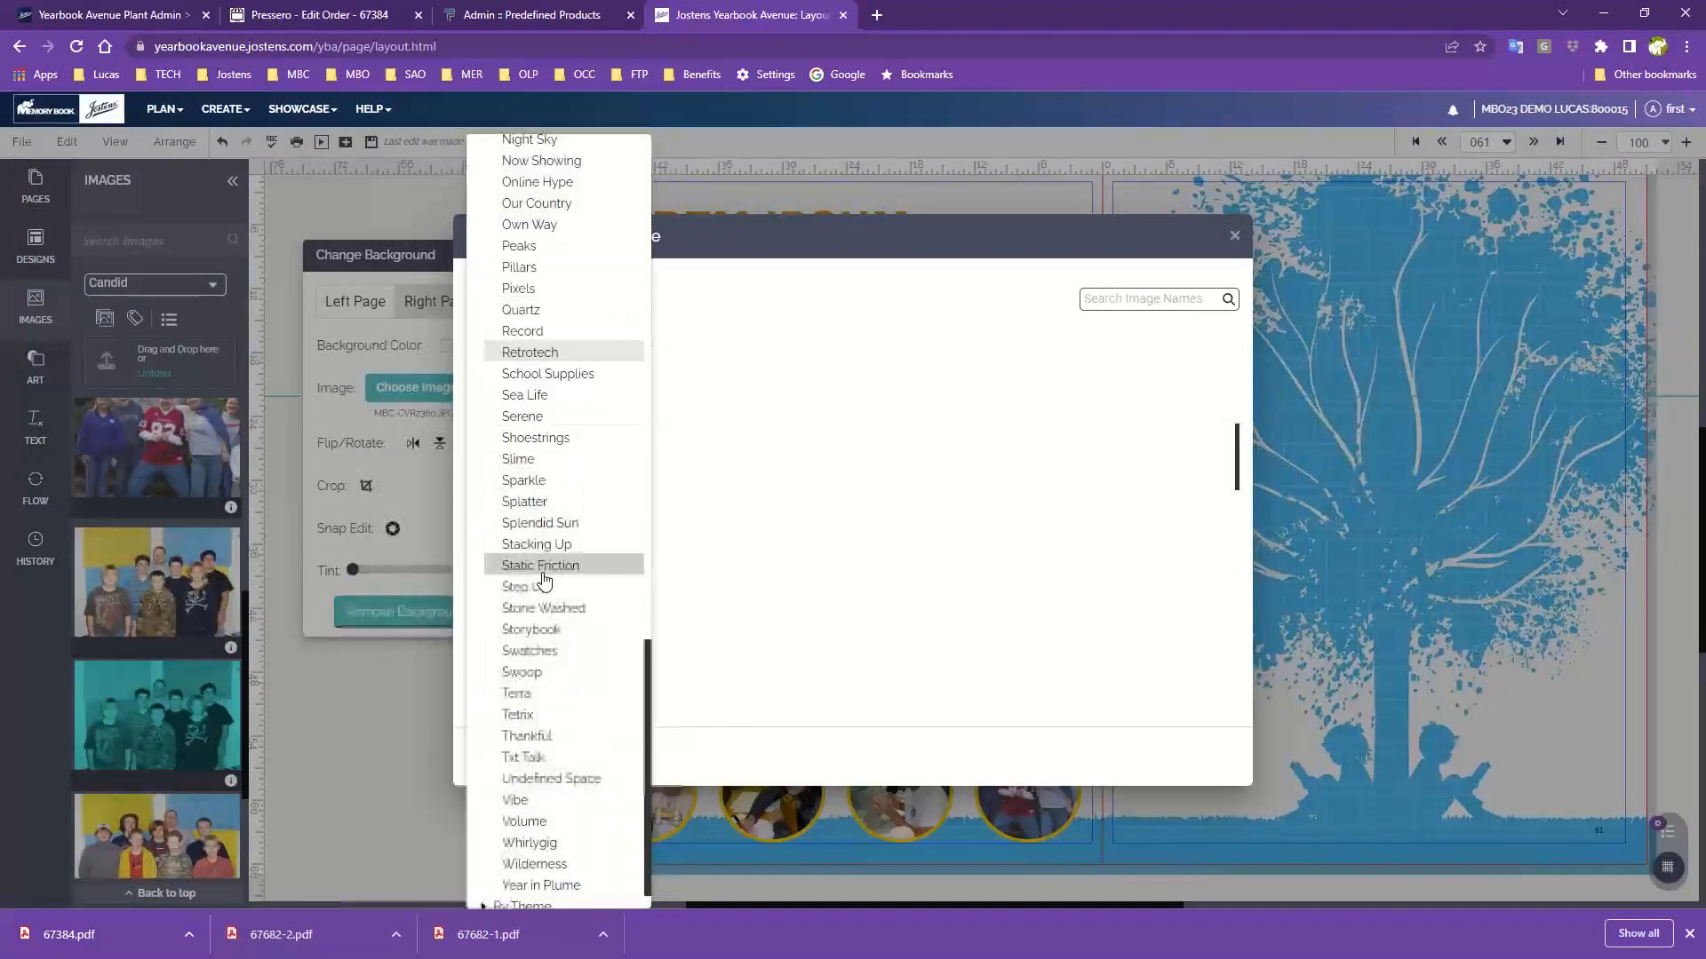
left_click(543, 609)
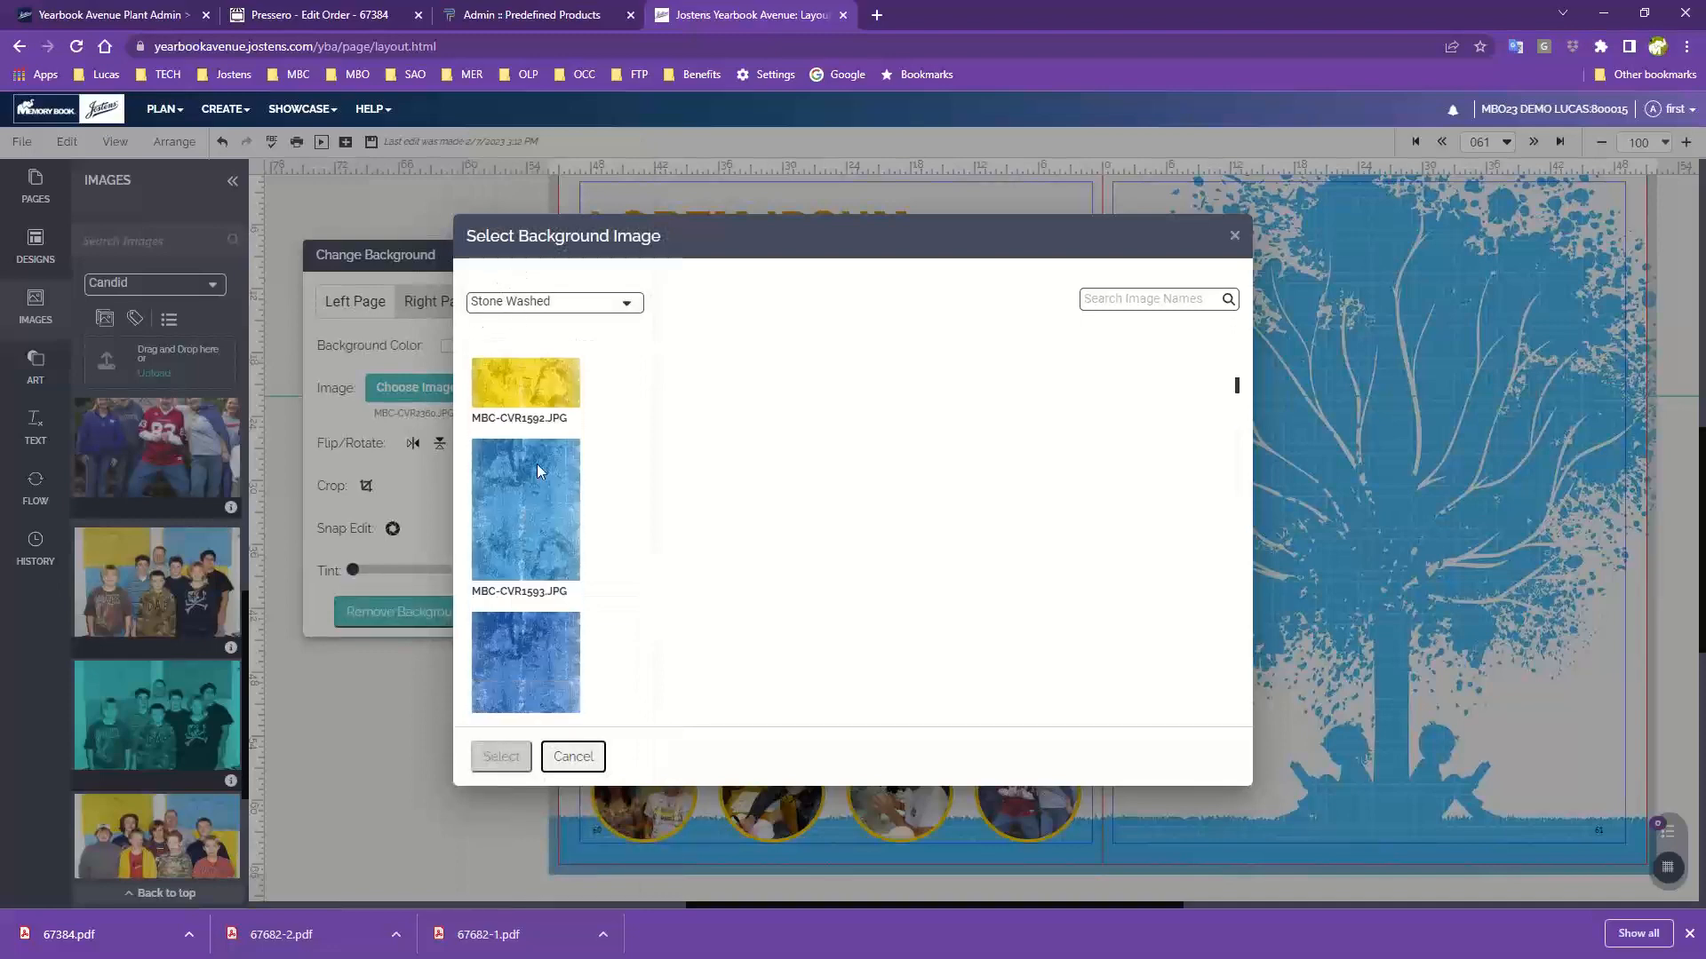
scroll(542, 499, "down", 4)
scroll(557, 638, "down", 6)
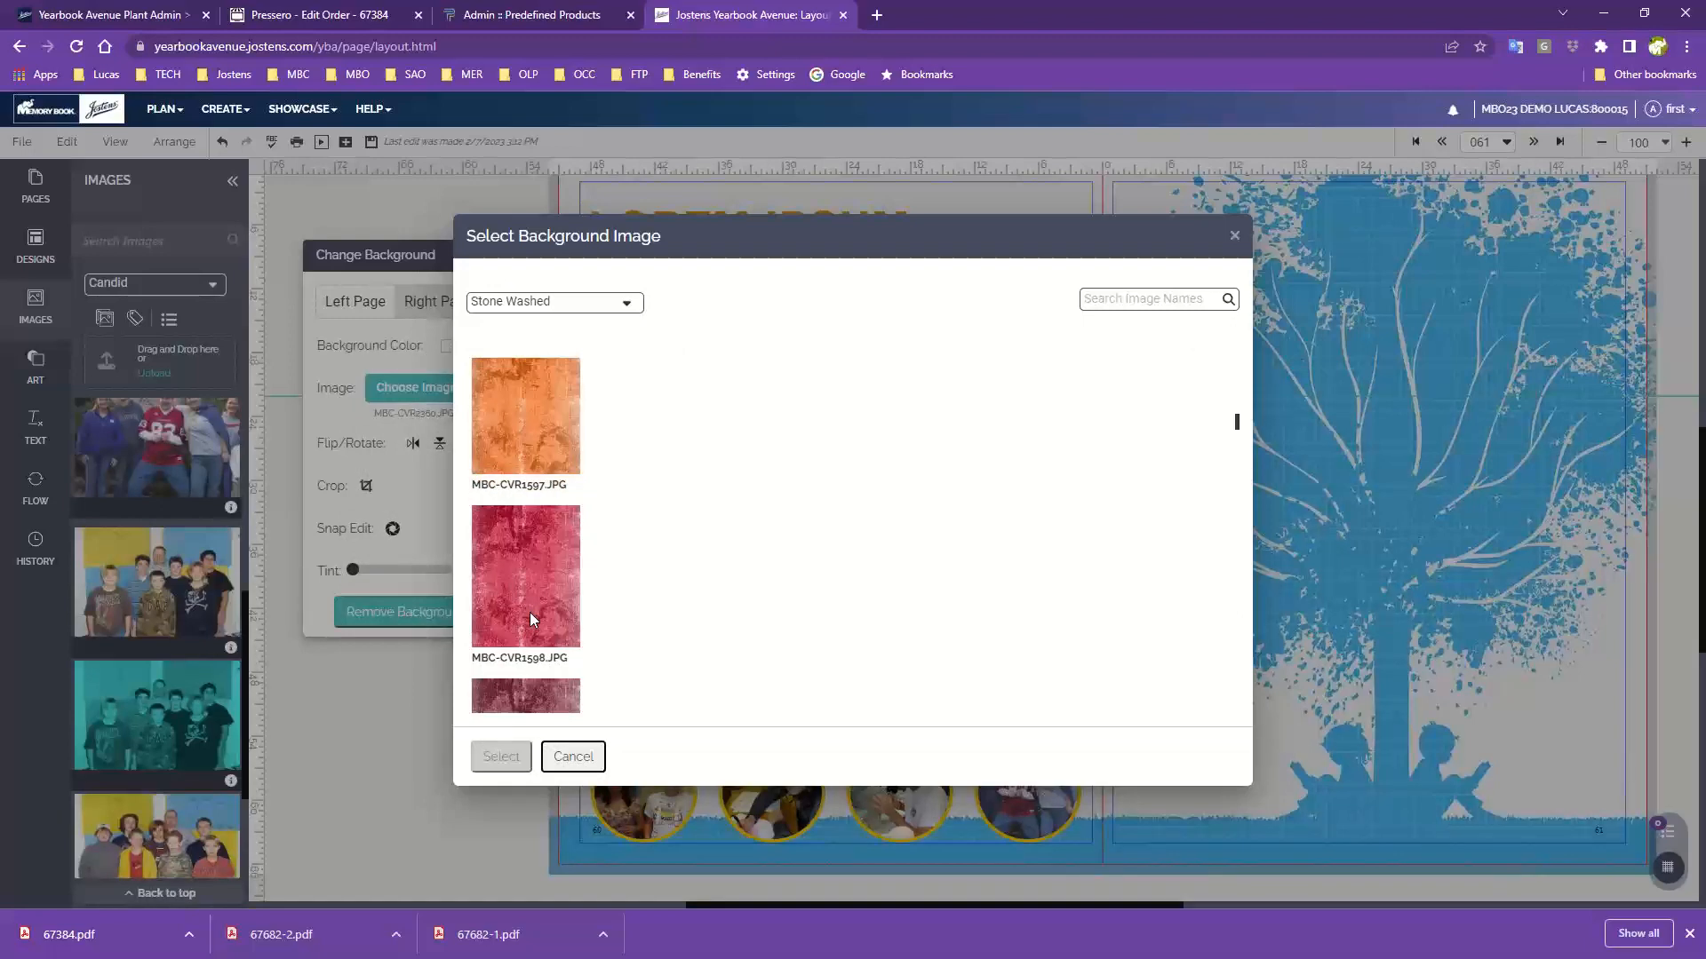
- Browse the background images in the Diary cover collection and close the image selection without choosing one
left_click(597, 307)
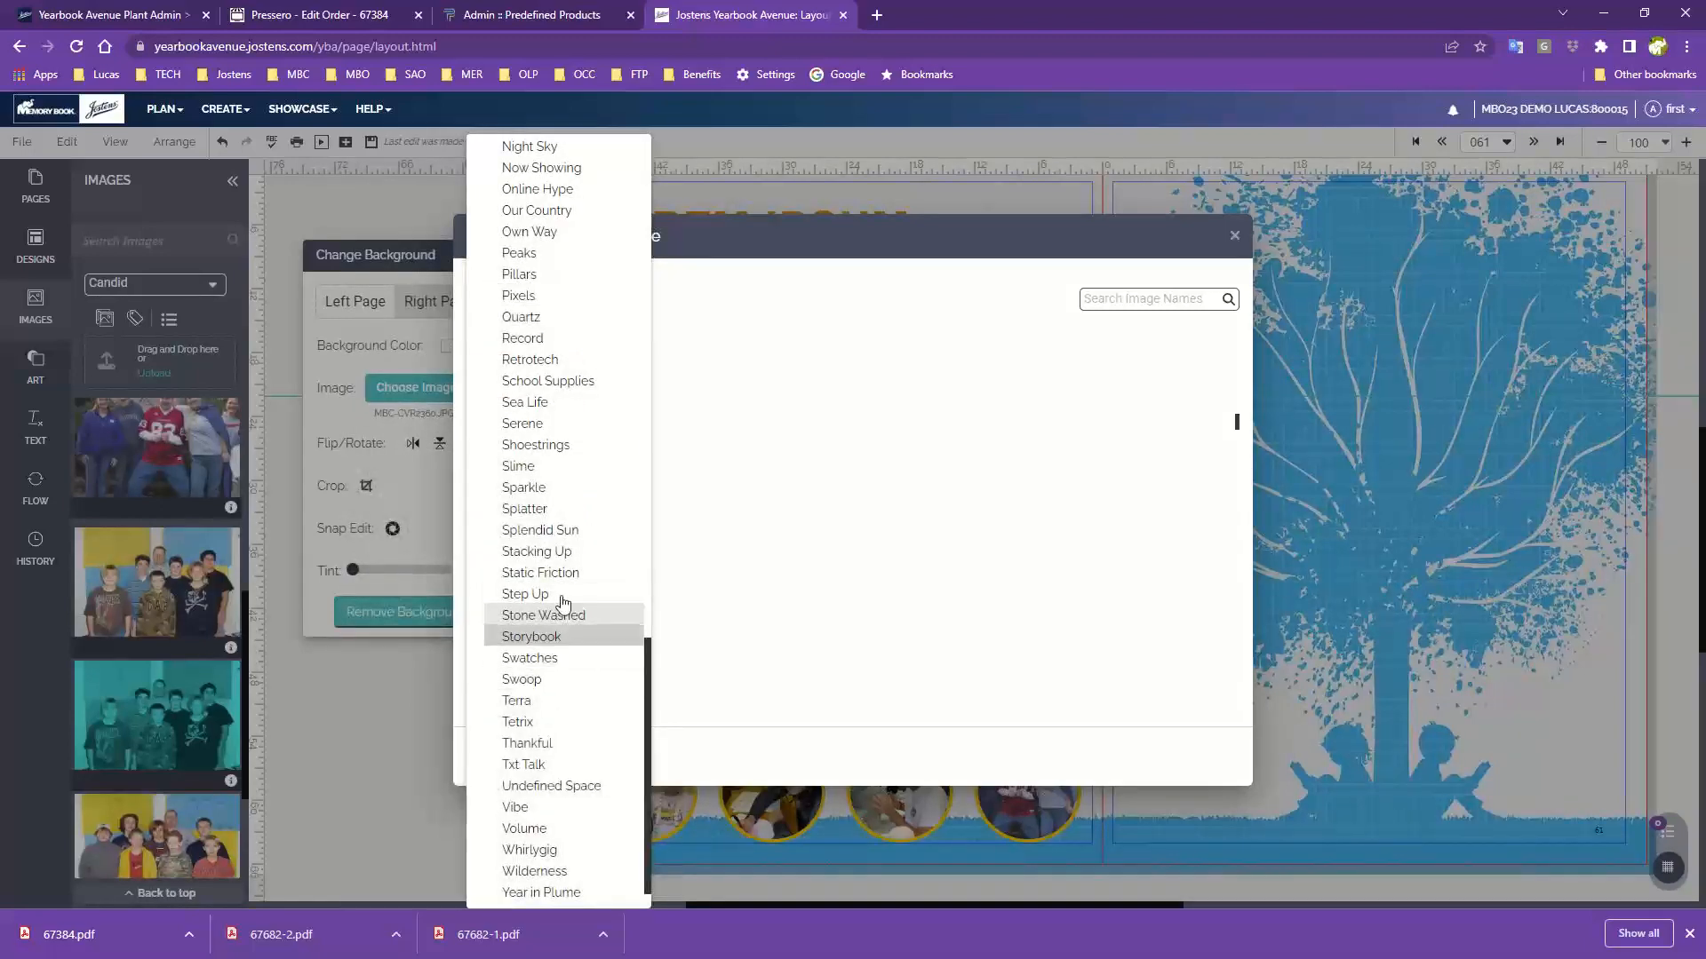
scroll(562, 577, "up", 10)
scroll(561, 562, "up", 5)
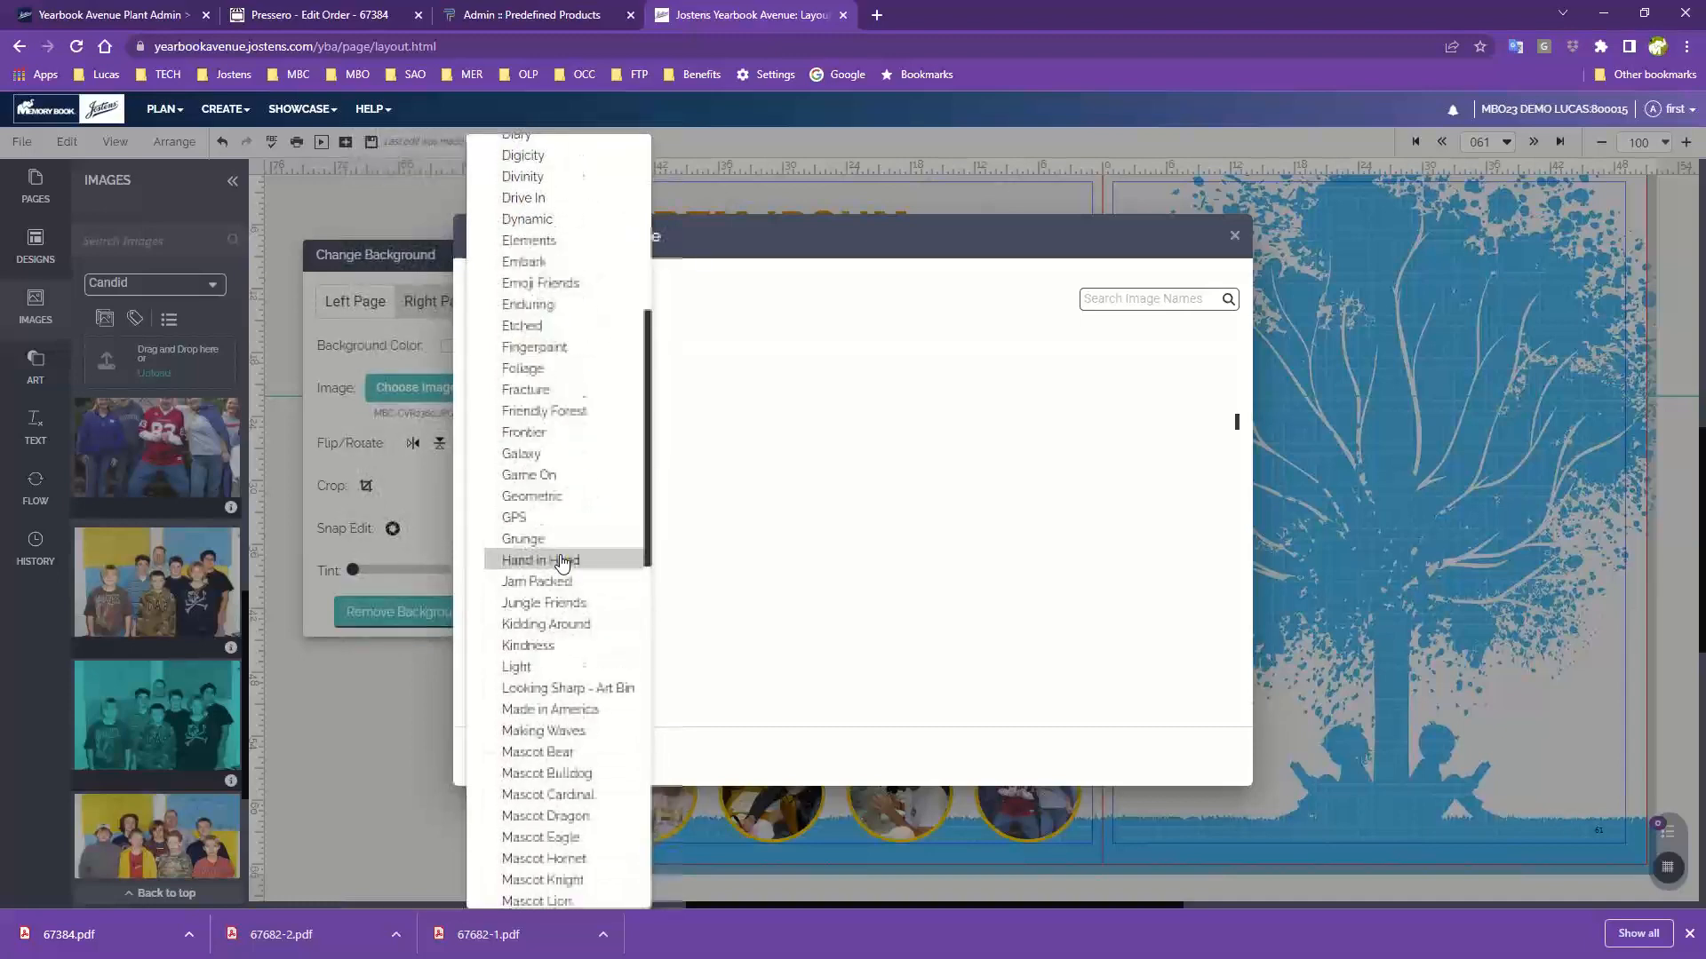
left_click(521, 390)
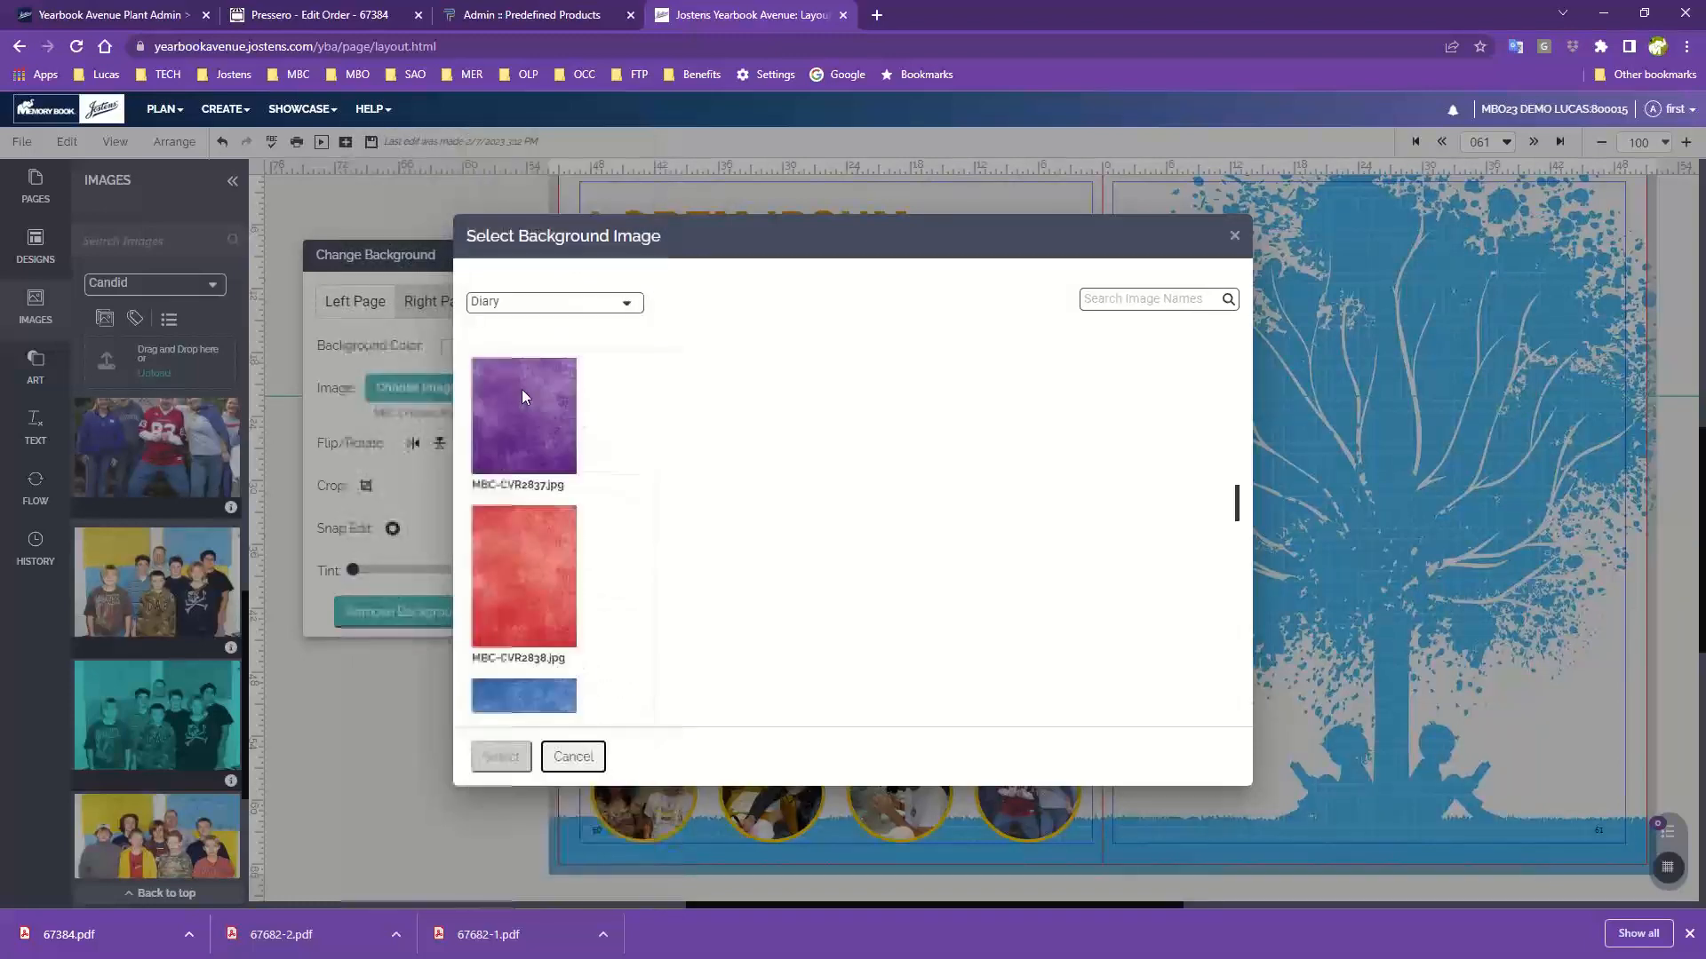
scroll(567, 475, "up", 2)
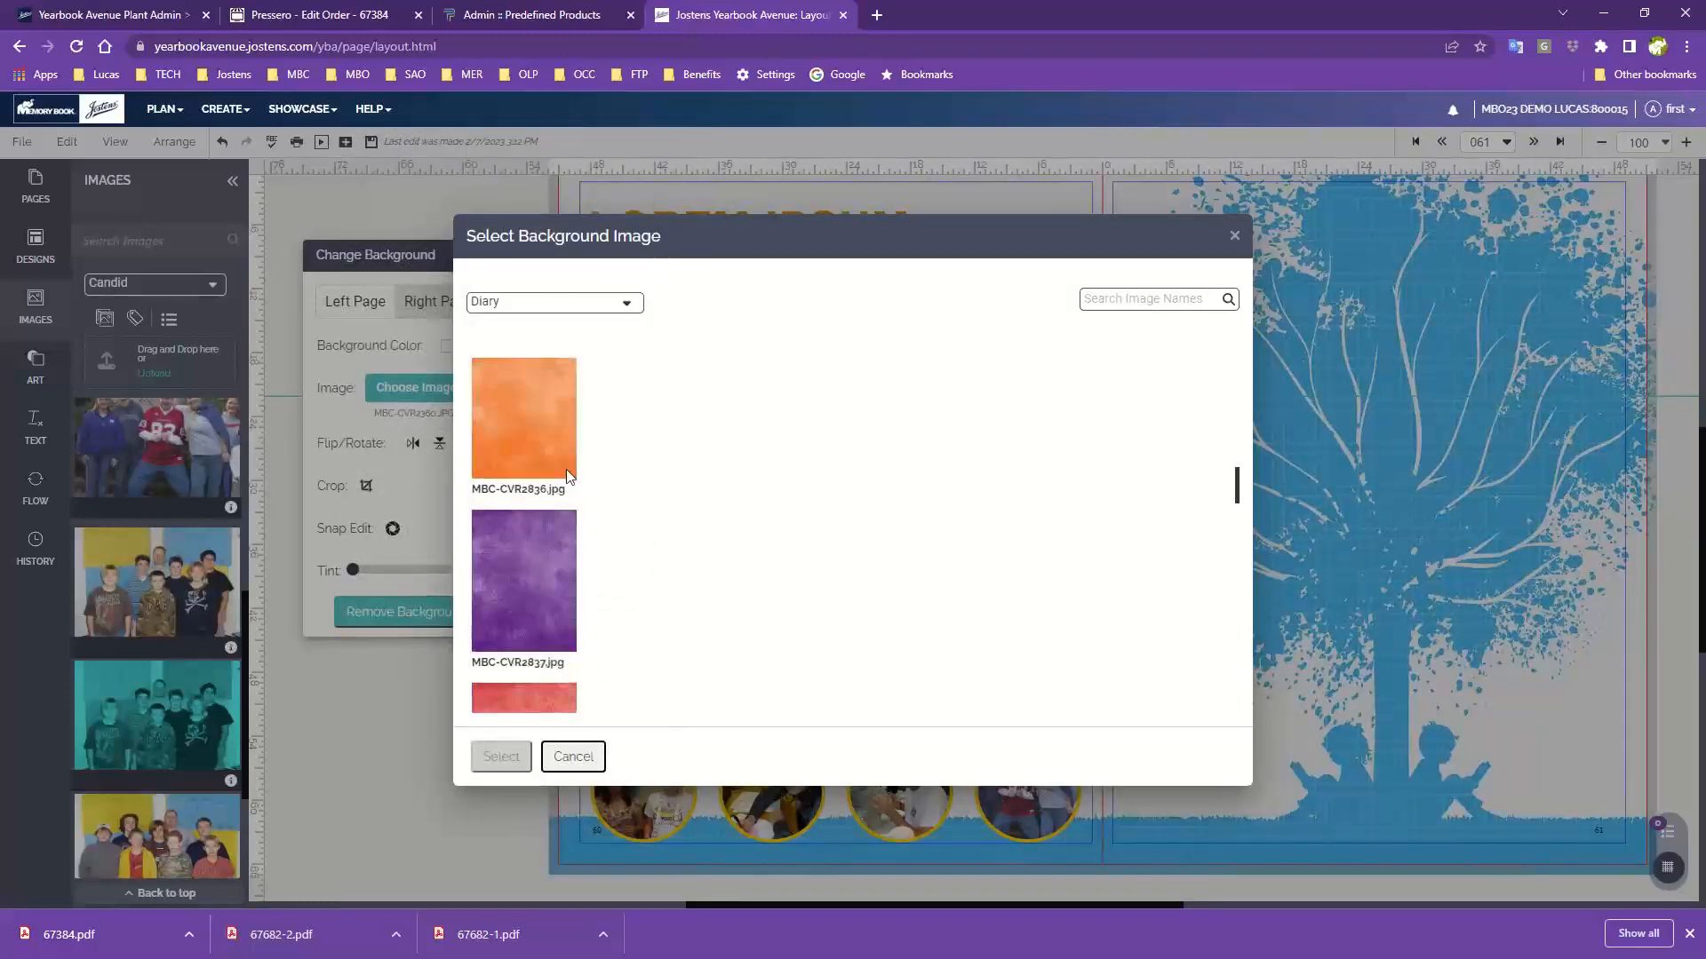
scroll(493, 434, "down", 3)
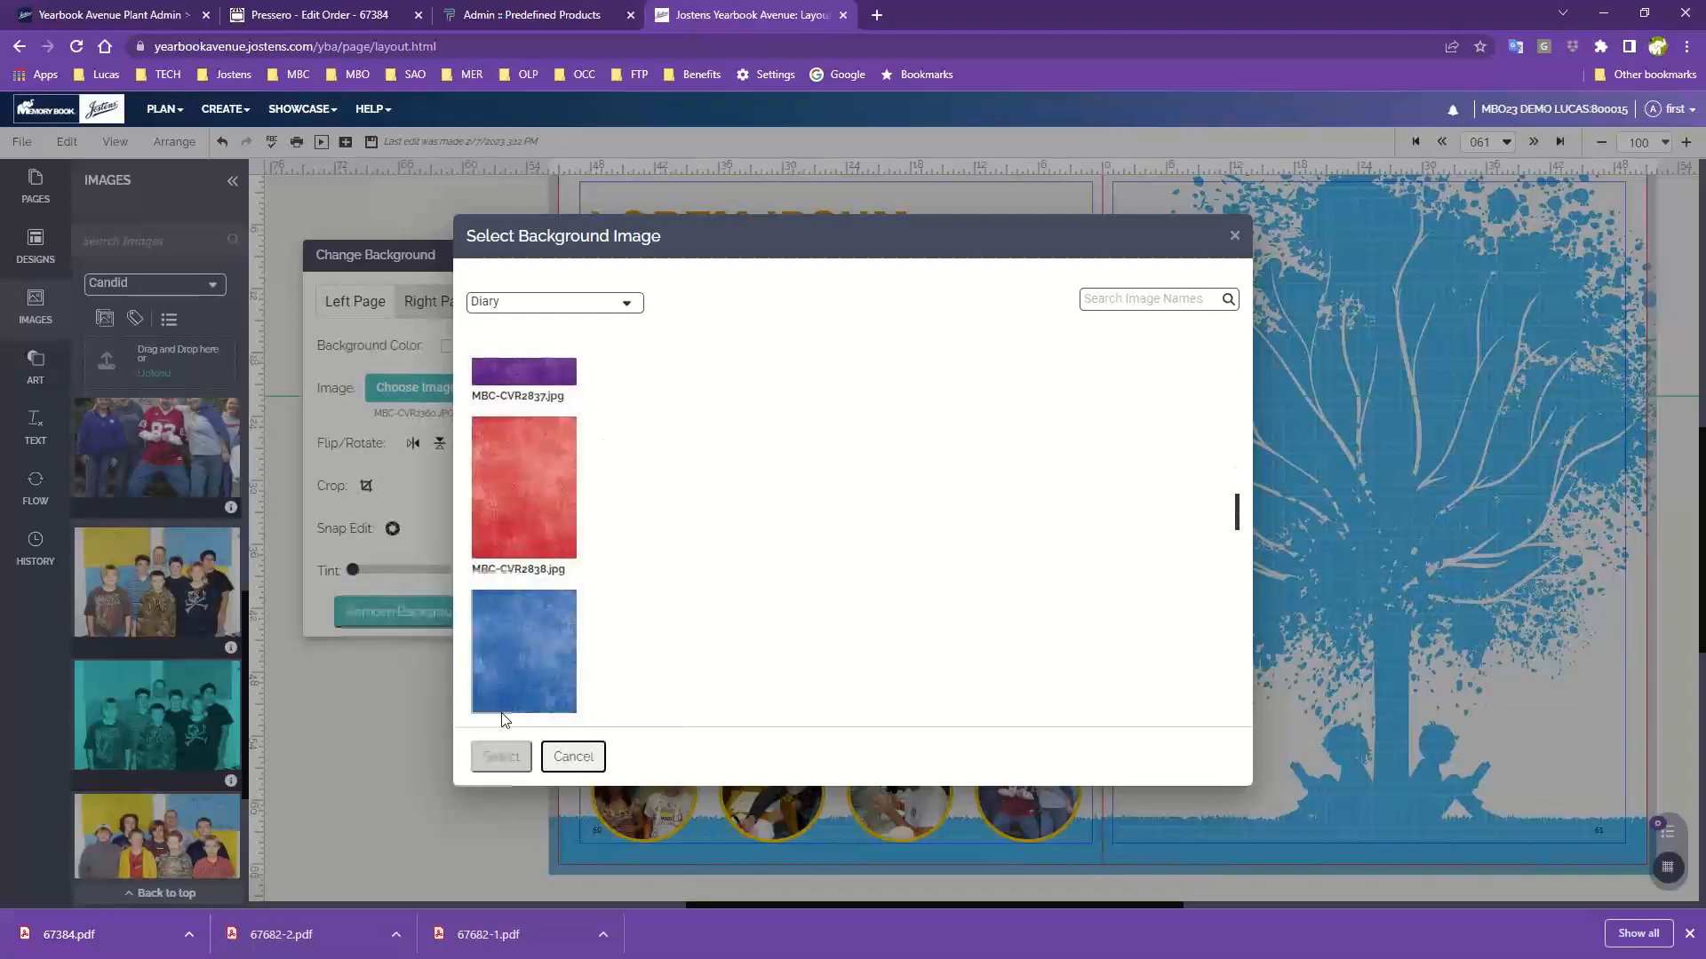
scroll(605, 611, "down", 2)
scroll(538, 551, "down", 3)
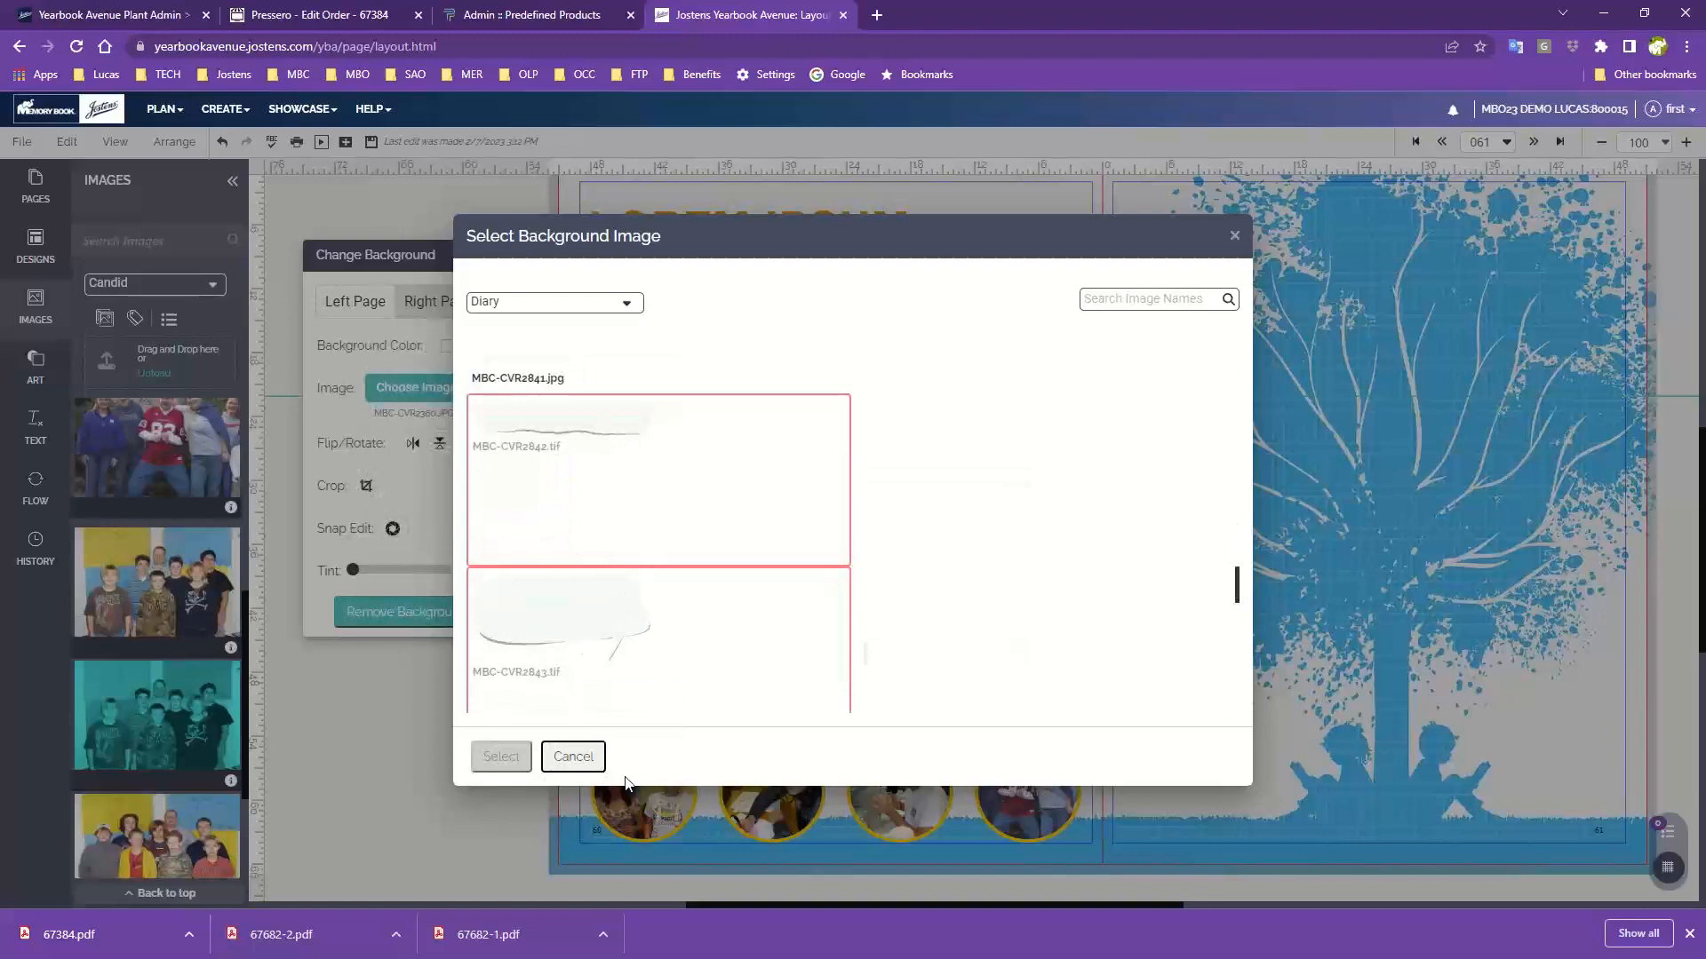
left_click(571, 757)
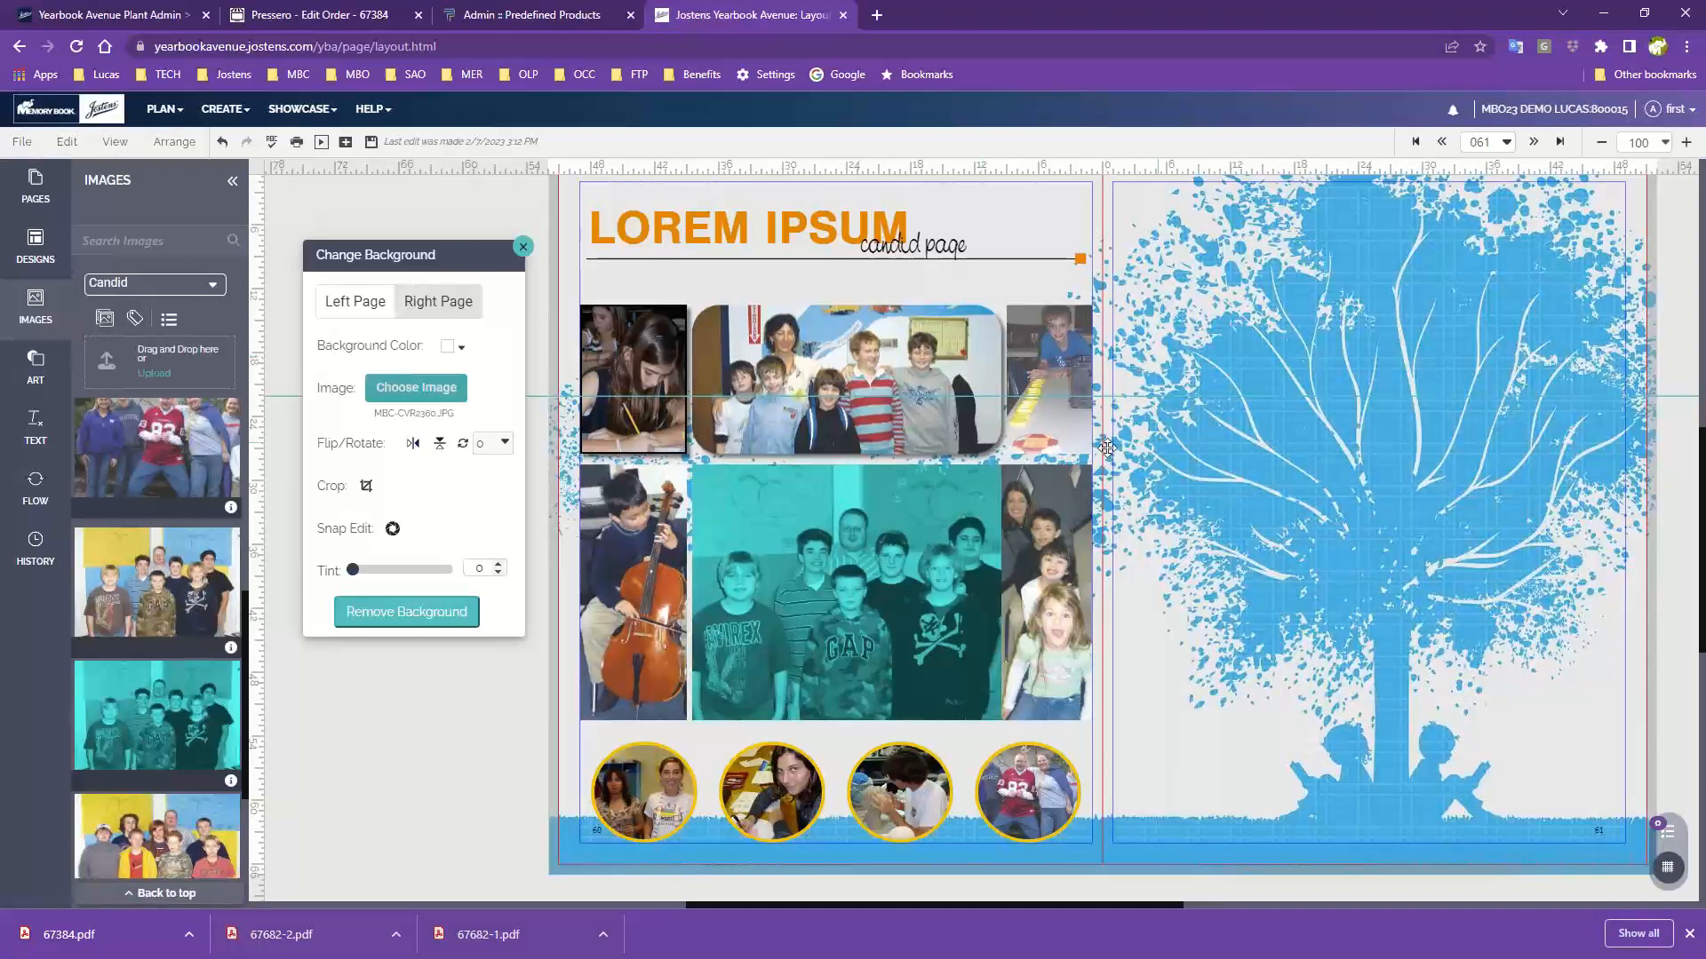
- Show the page designs and expand the Page Surfer group in the template categories
left_click(31, 257)
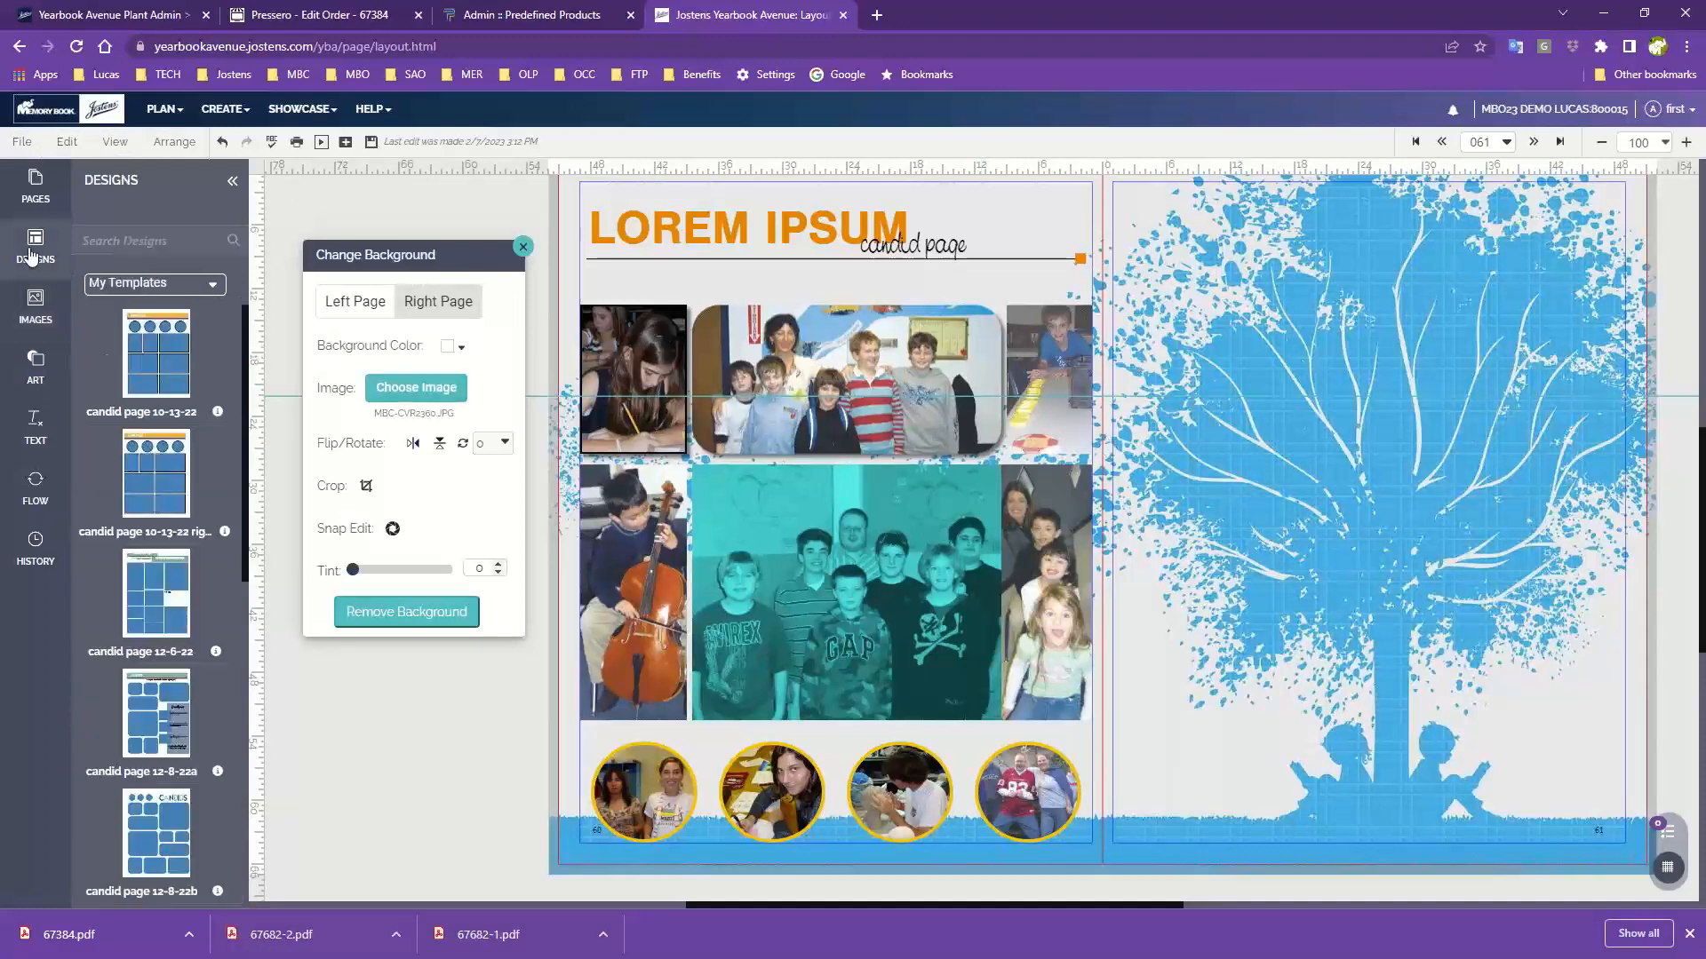
left_click(122, 284)
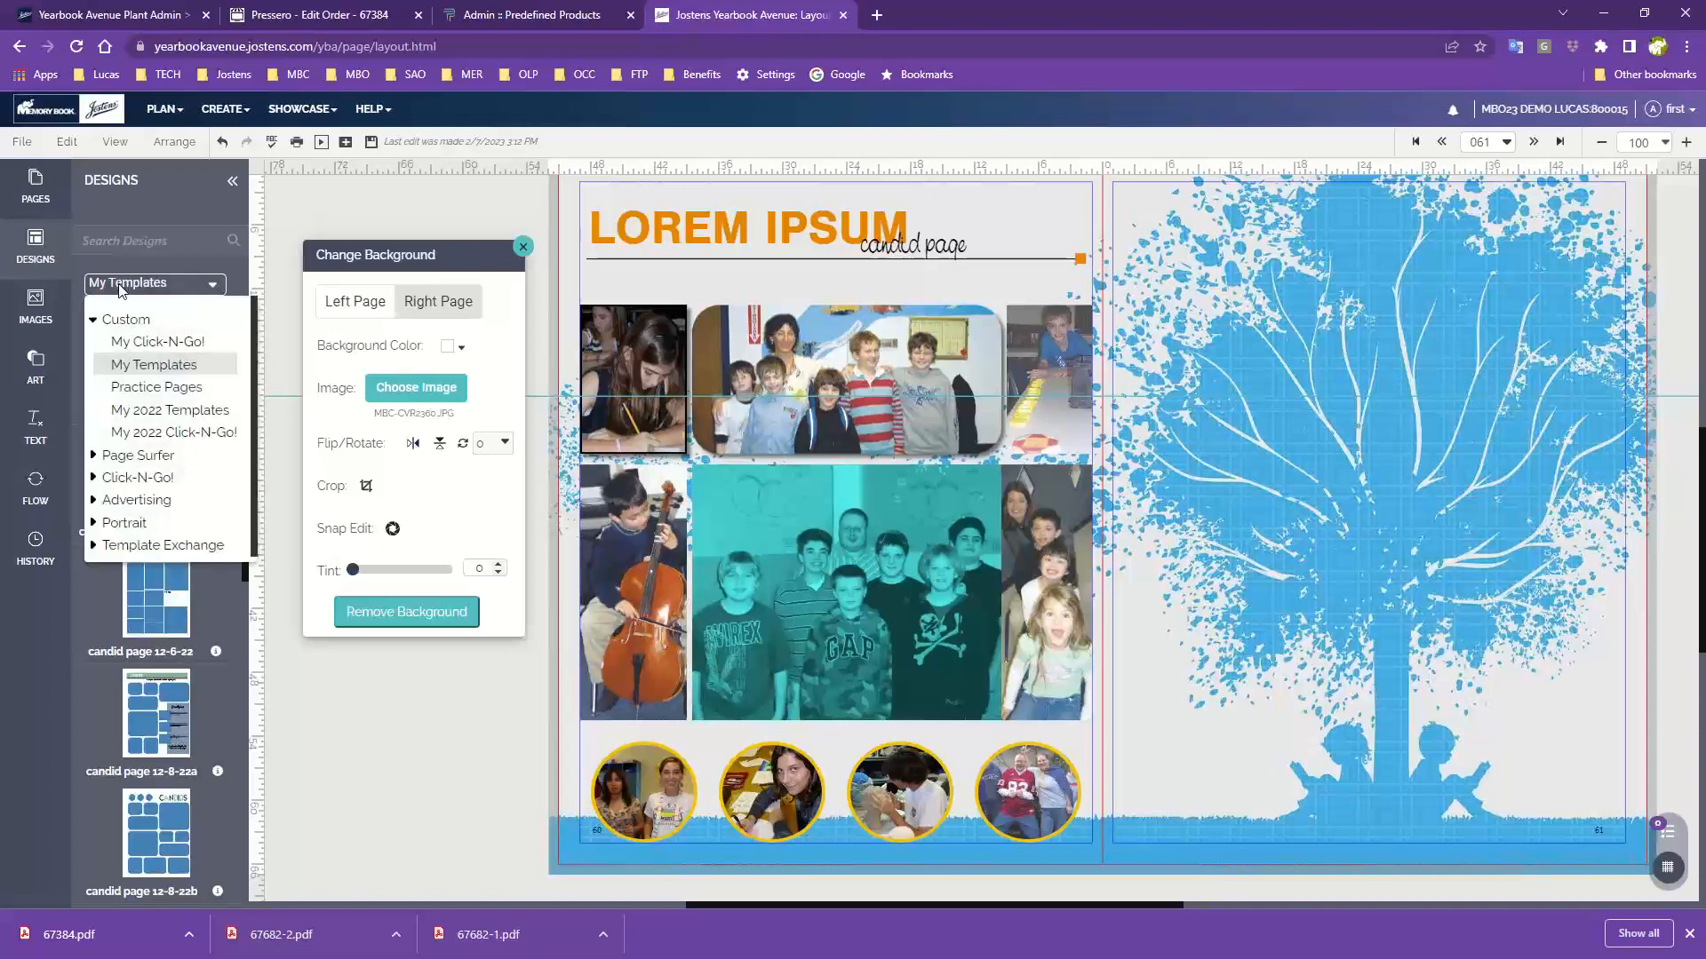
left_click(132, 458)
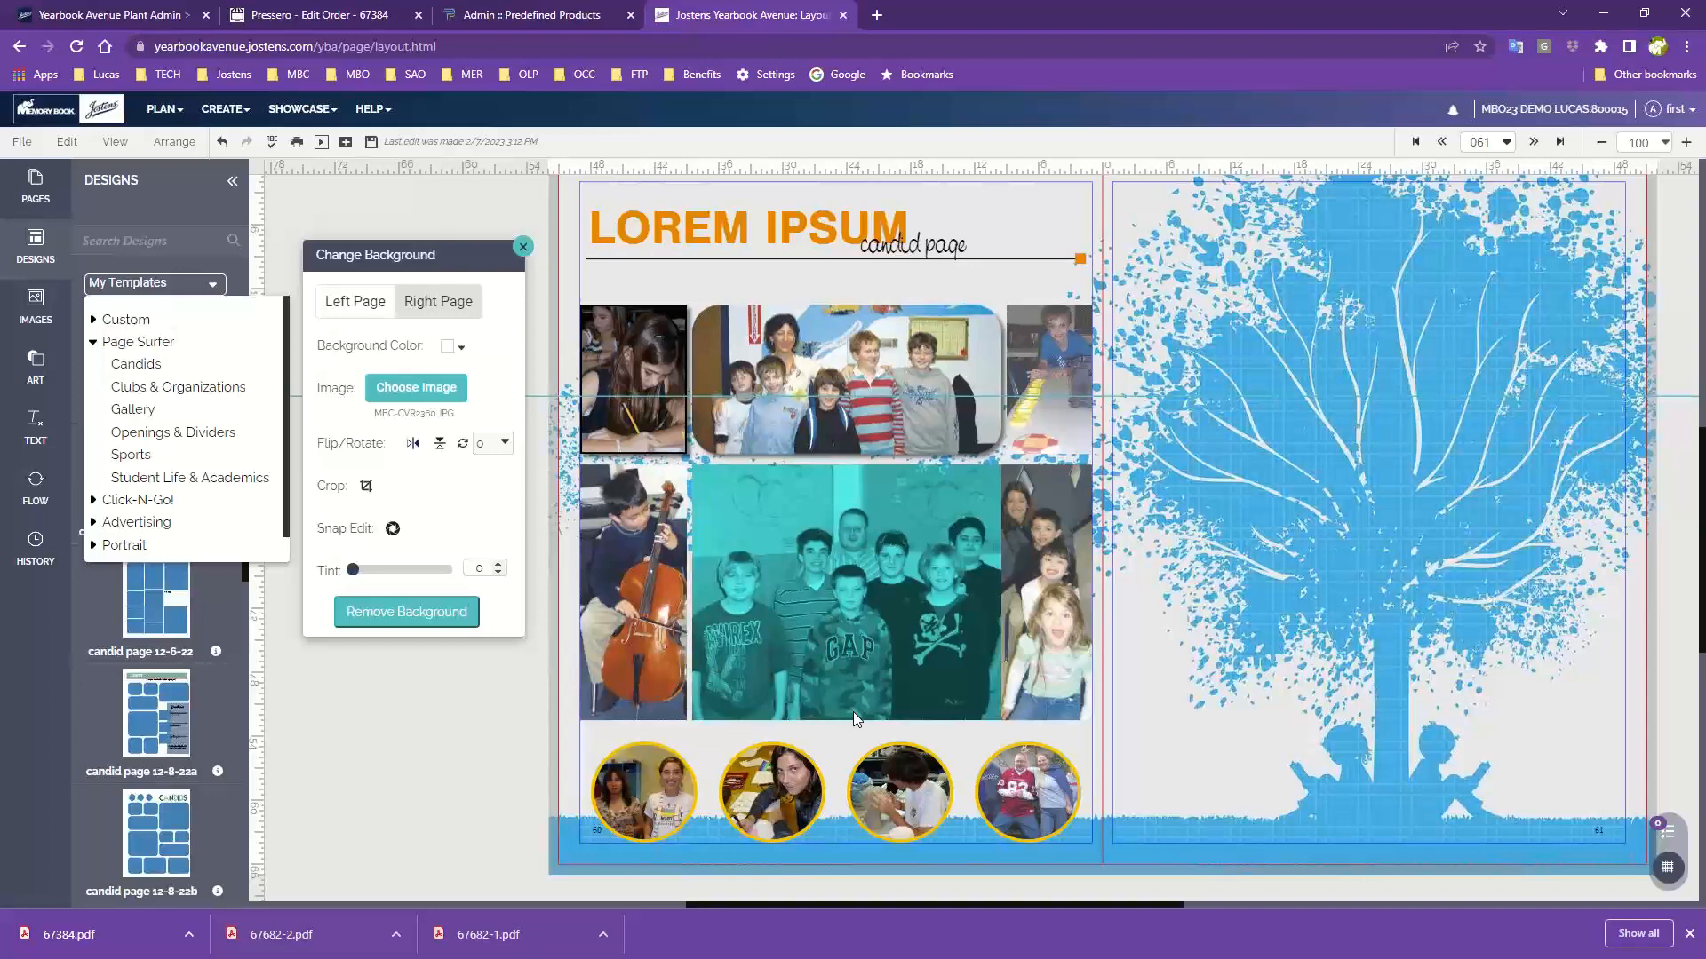
- Leave the template categories, show the clipart, and look through the By Cover collections around Art Deco
left_click(306, 209)
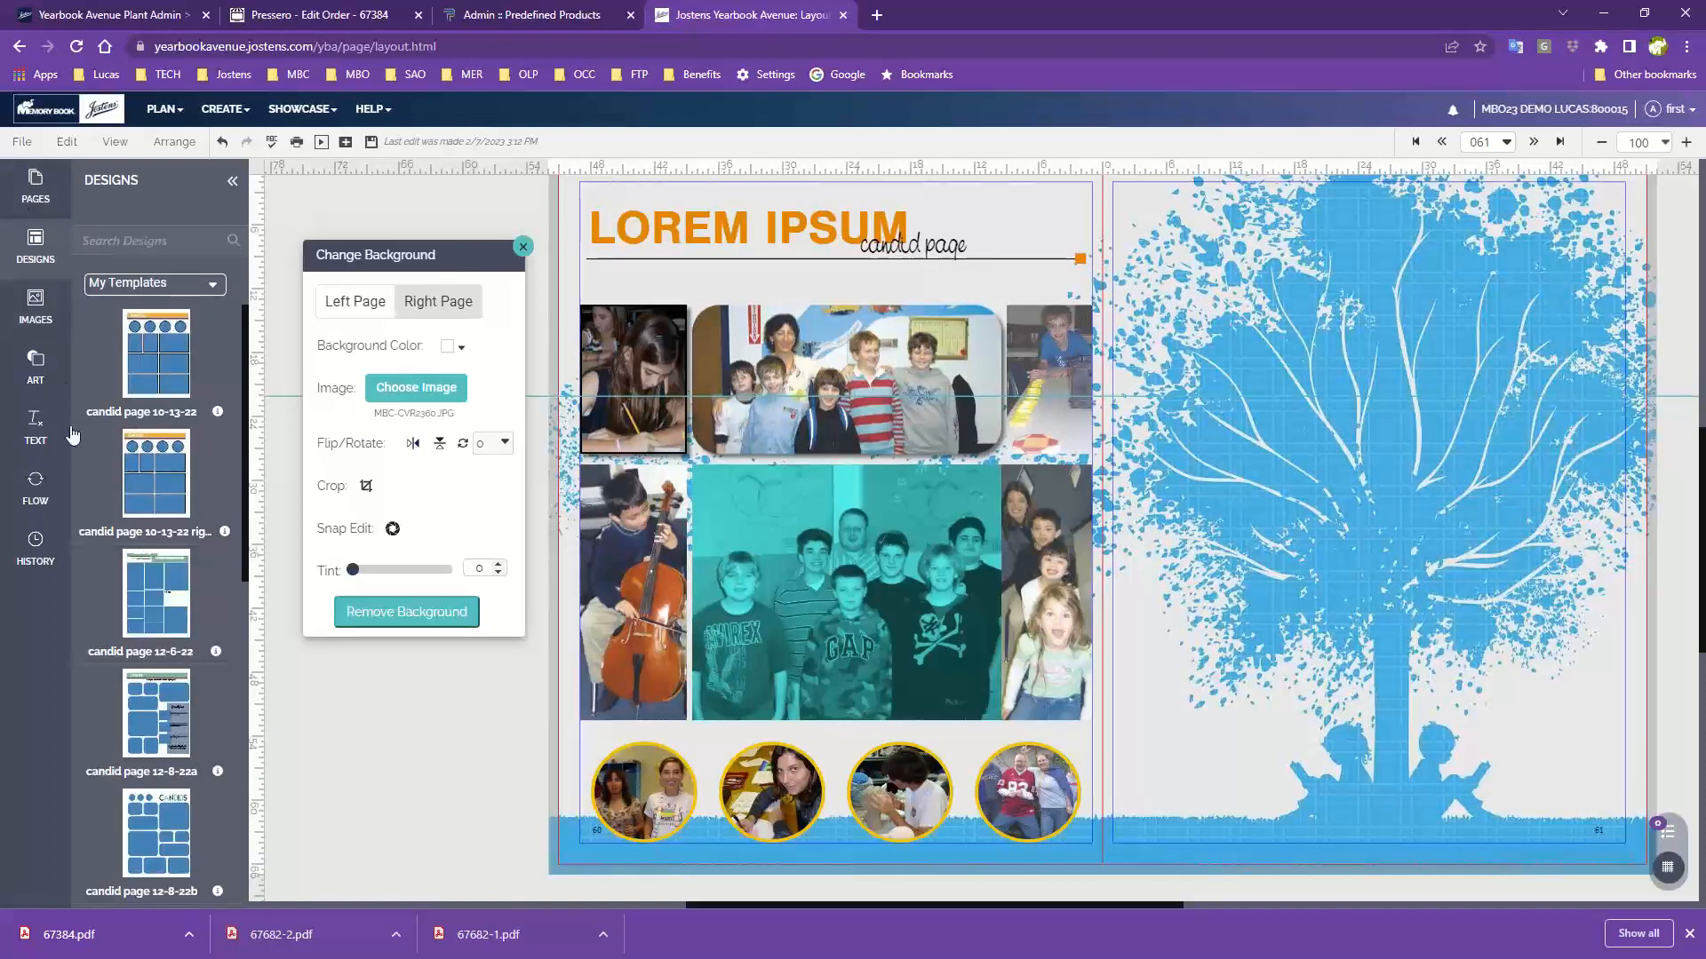
left_click(32, 364)
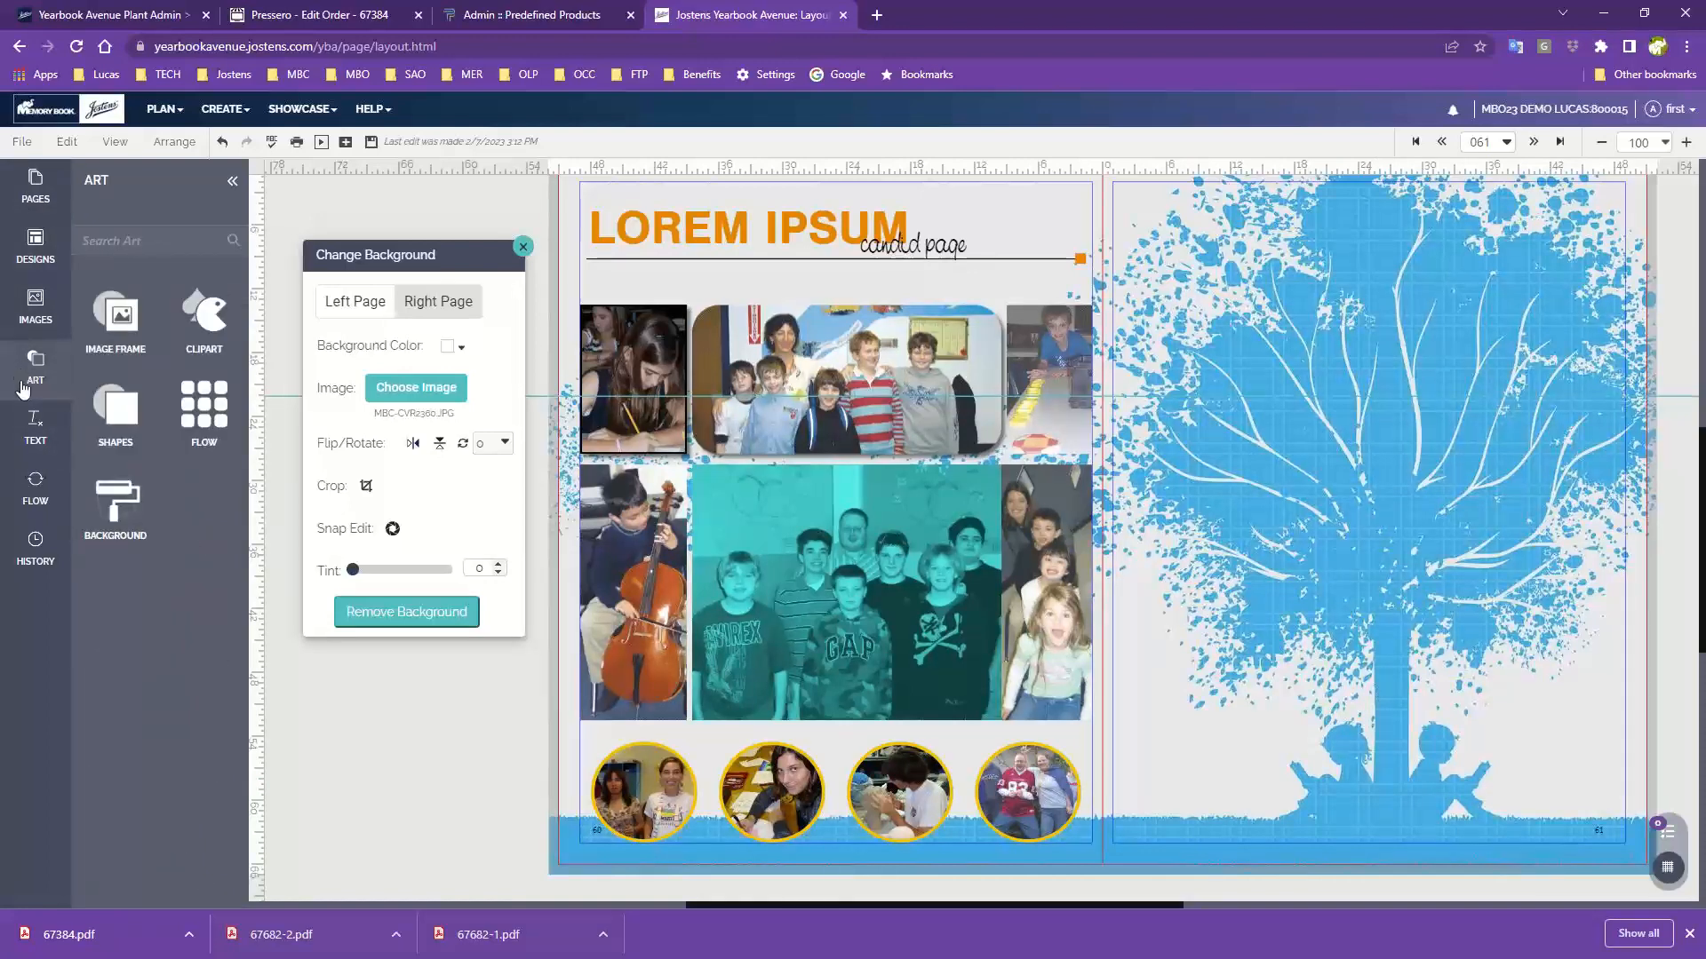
left_click(209, 329)
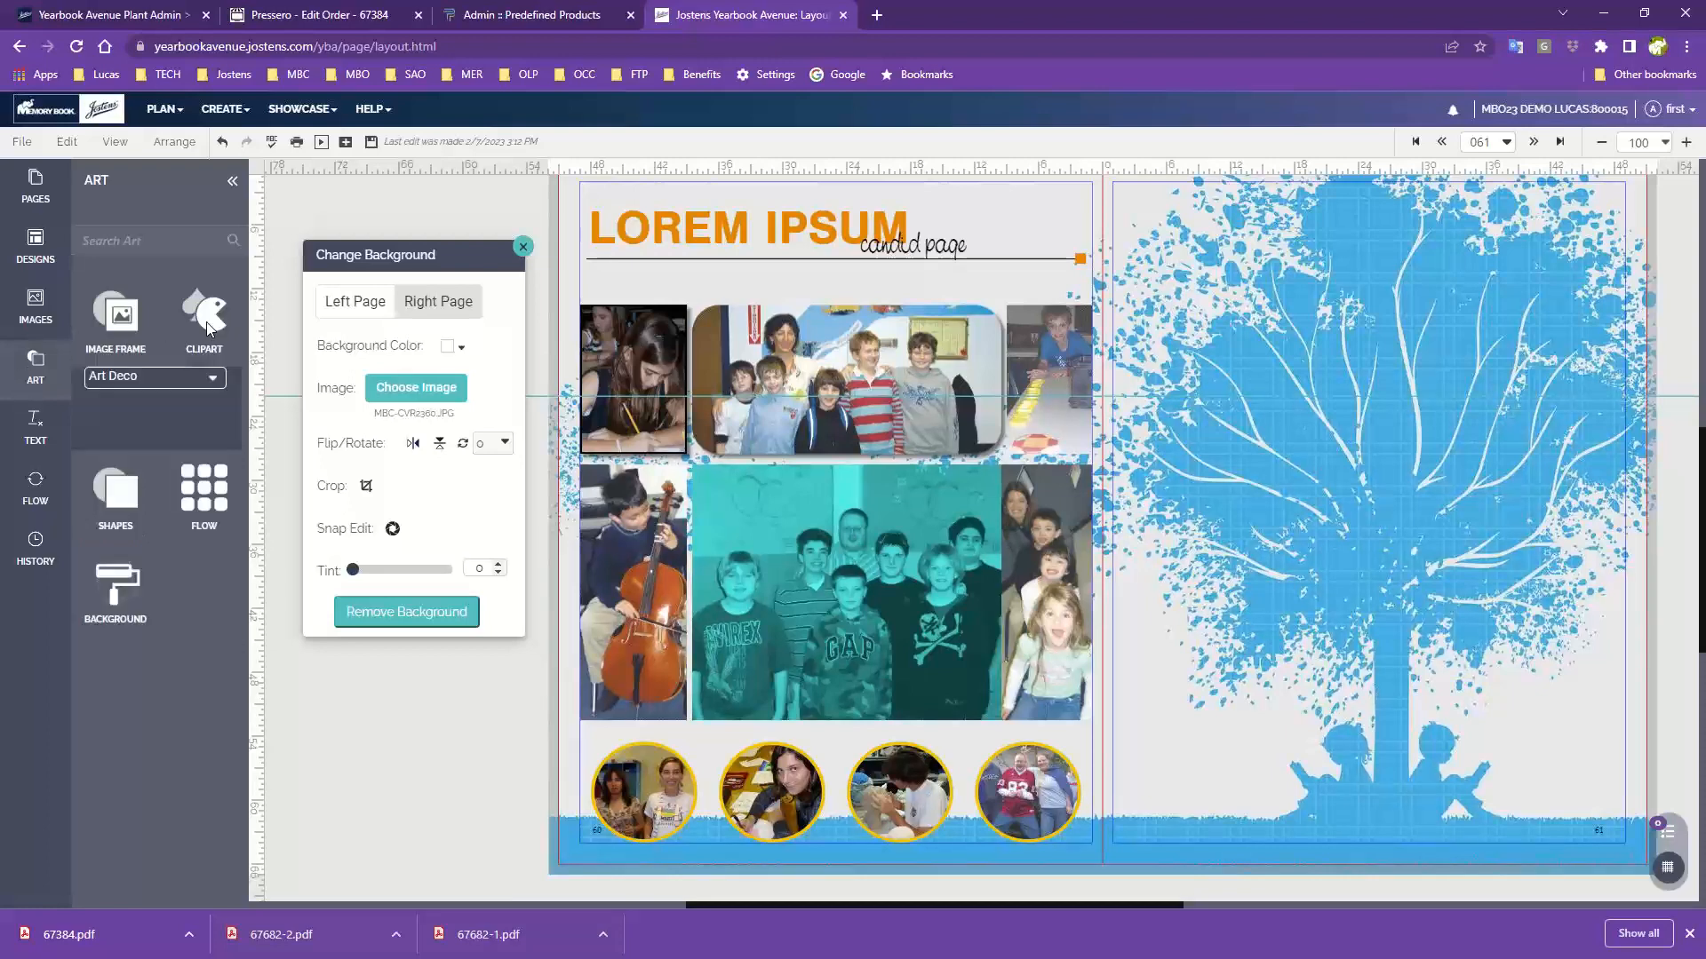
left_click(165, 388)
scroll(169, 444, "up", 2)
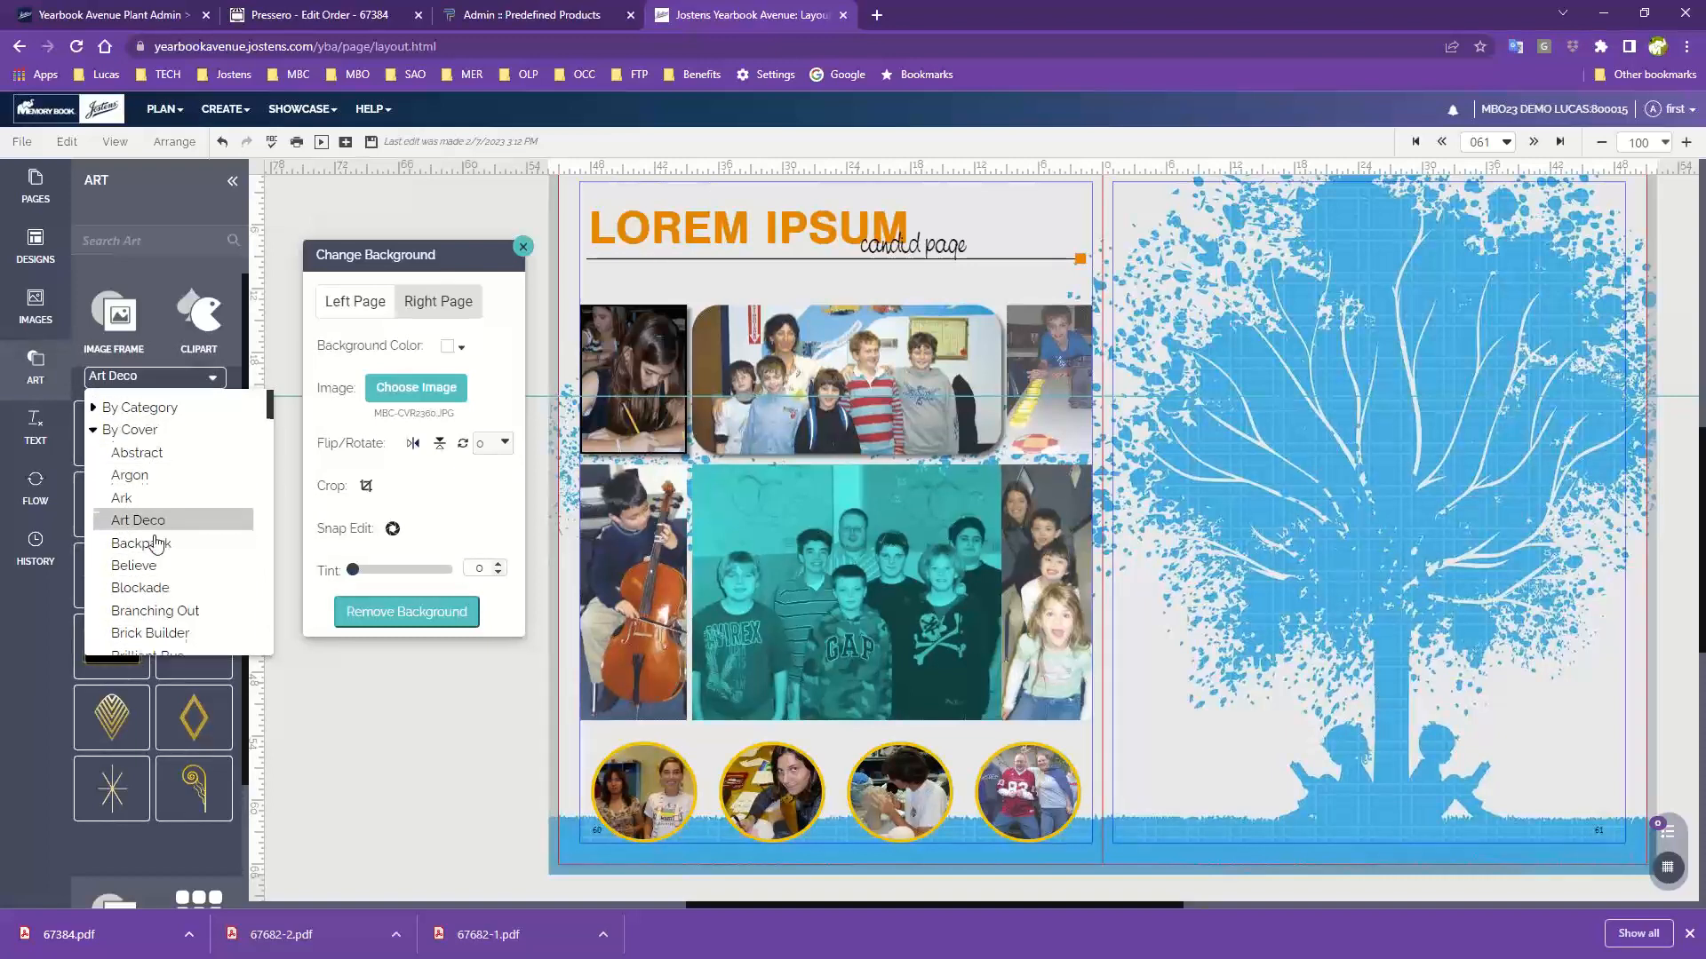
scroll(156, 533, "down", 3)
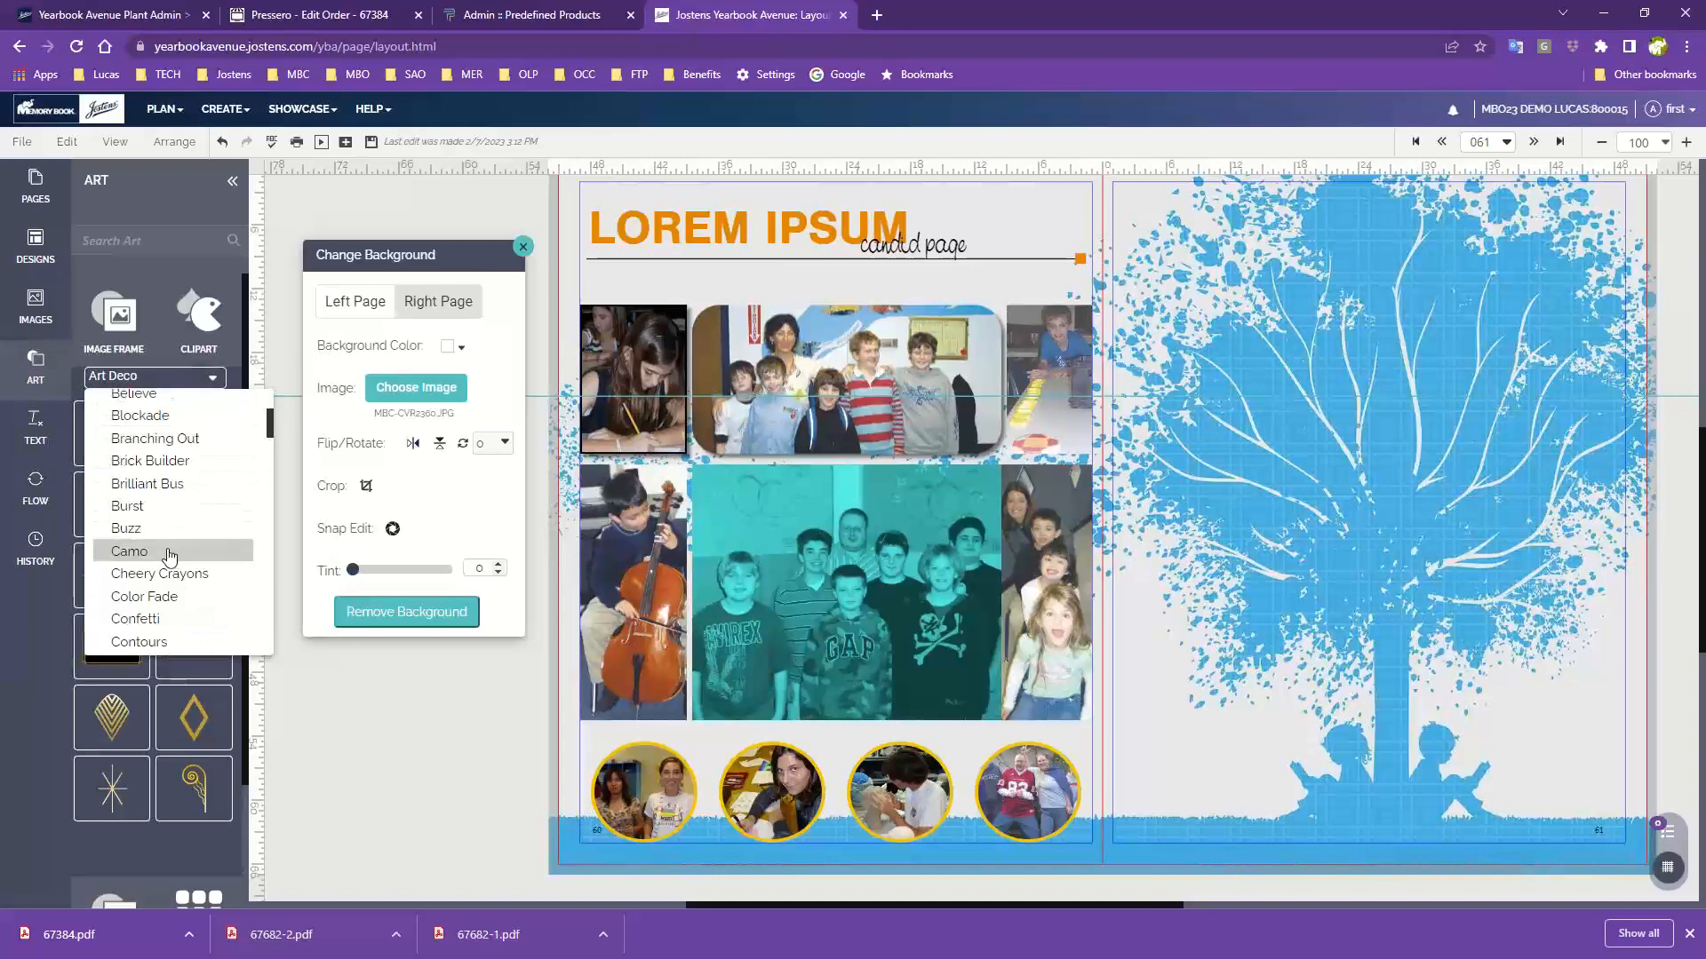
scroll(164, 542, "up", 4)
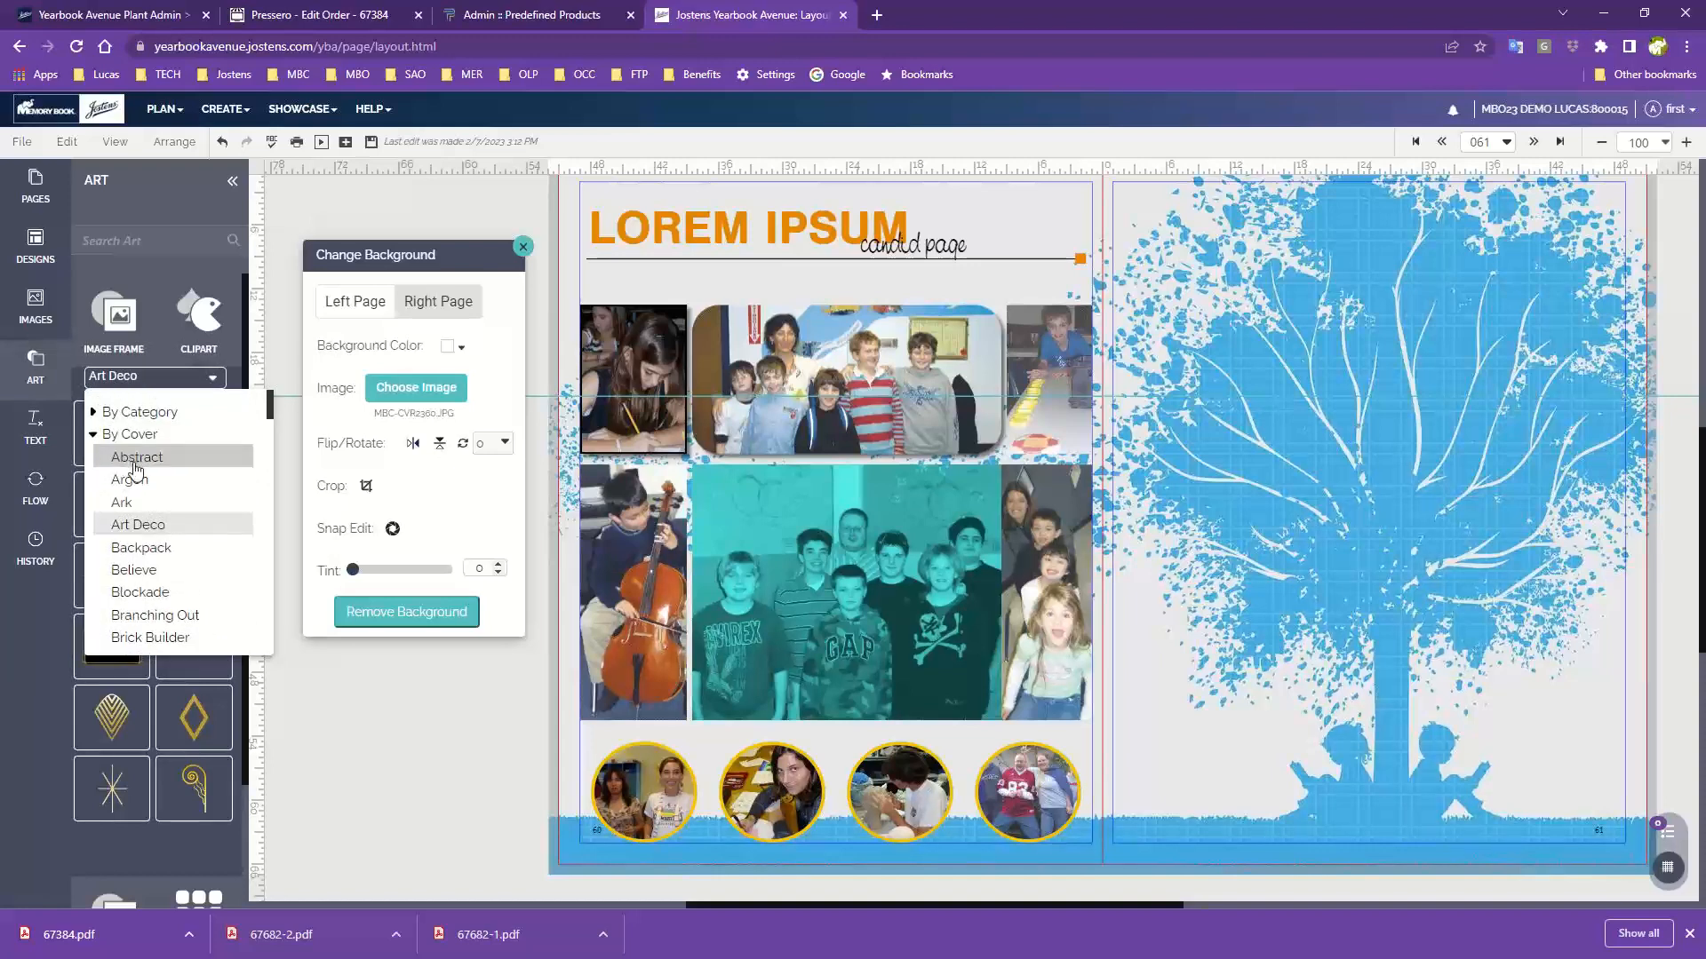
scroll(135, 468, "down", 2)
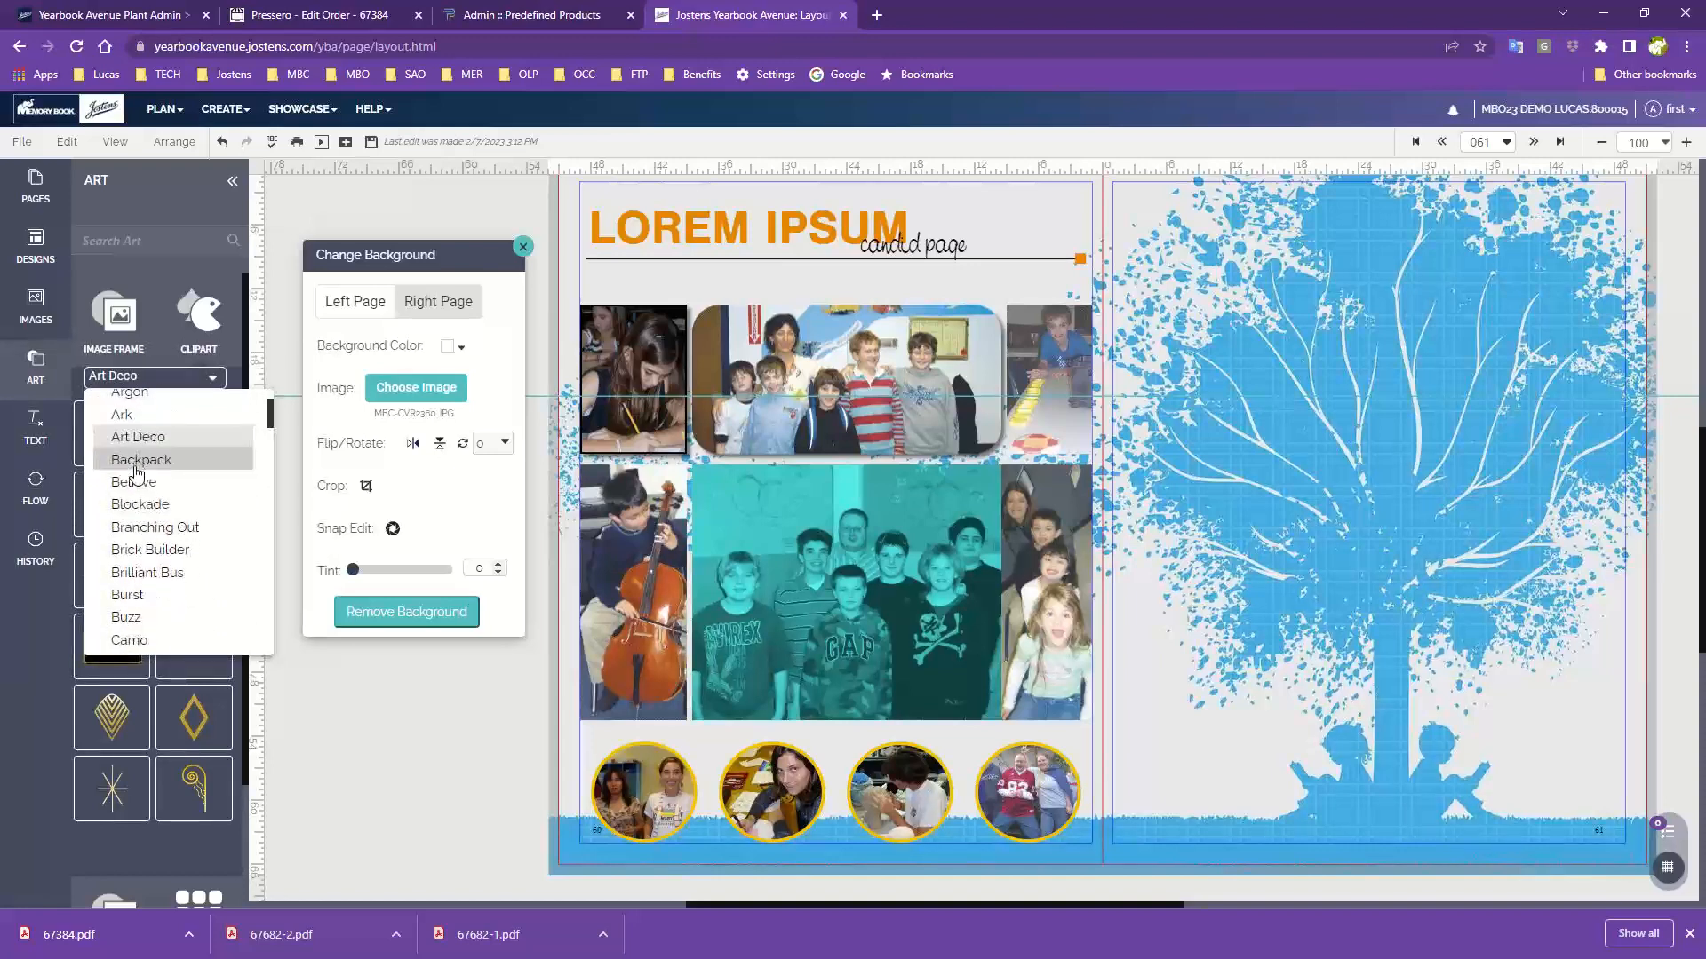
- Delete the LOREM IPSUM heading, the candid page text and the line below them from the left page
left_click(571, 206)
scroll(586, 231, "up", 1)
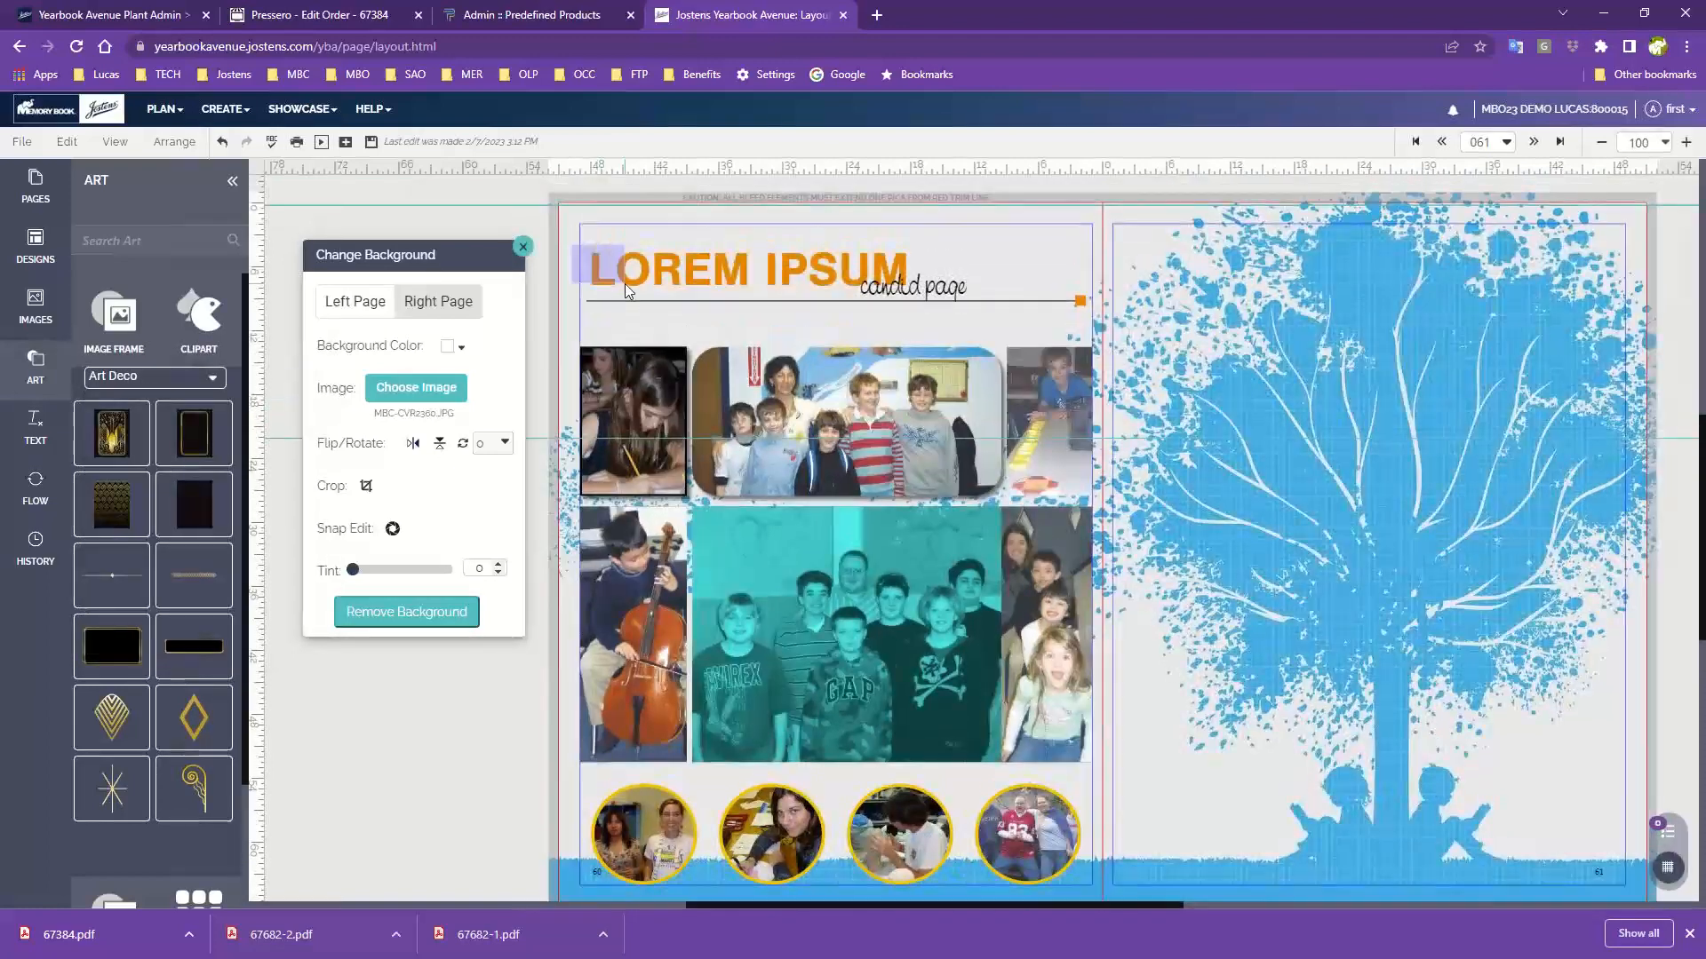
left_click(1091, 313)
key("Delete")
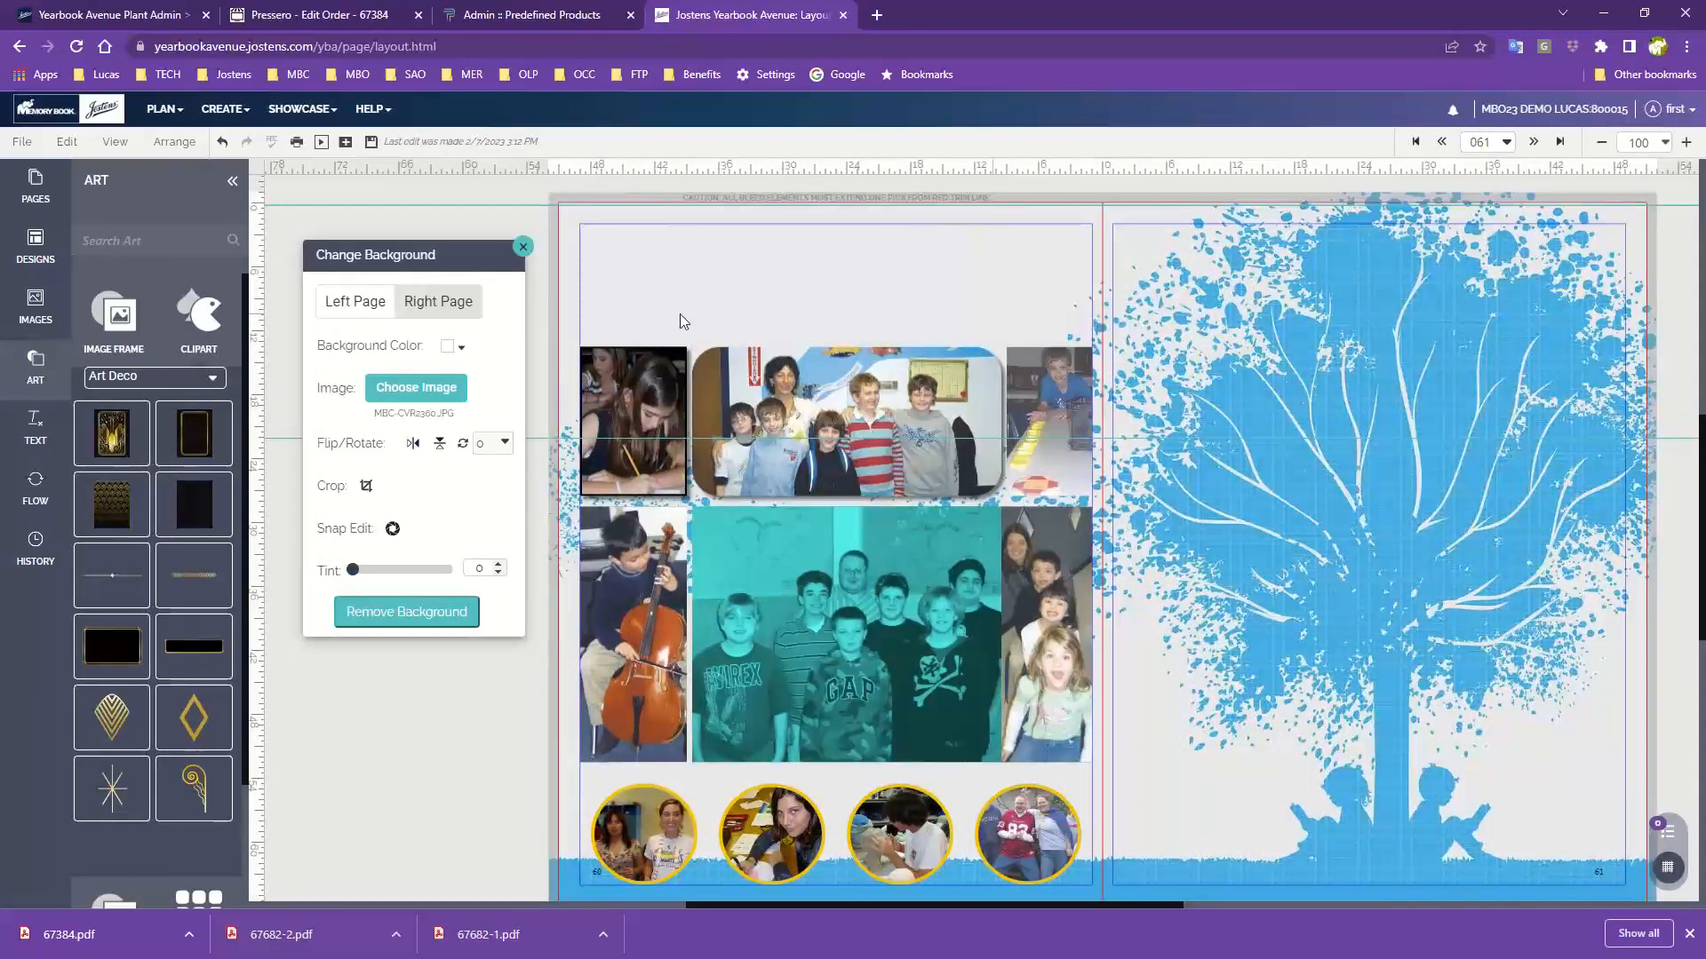
- Switch the clipart to the Branching Out cover collection and look through its artwork
left_click(155, 377)
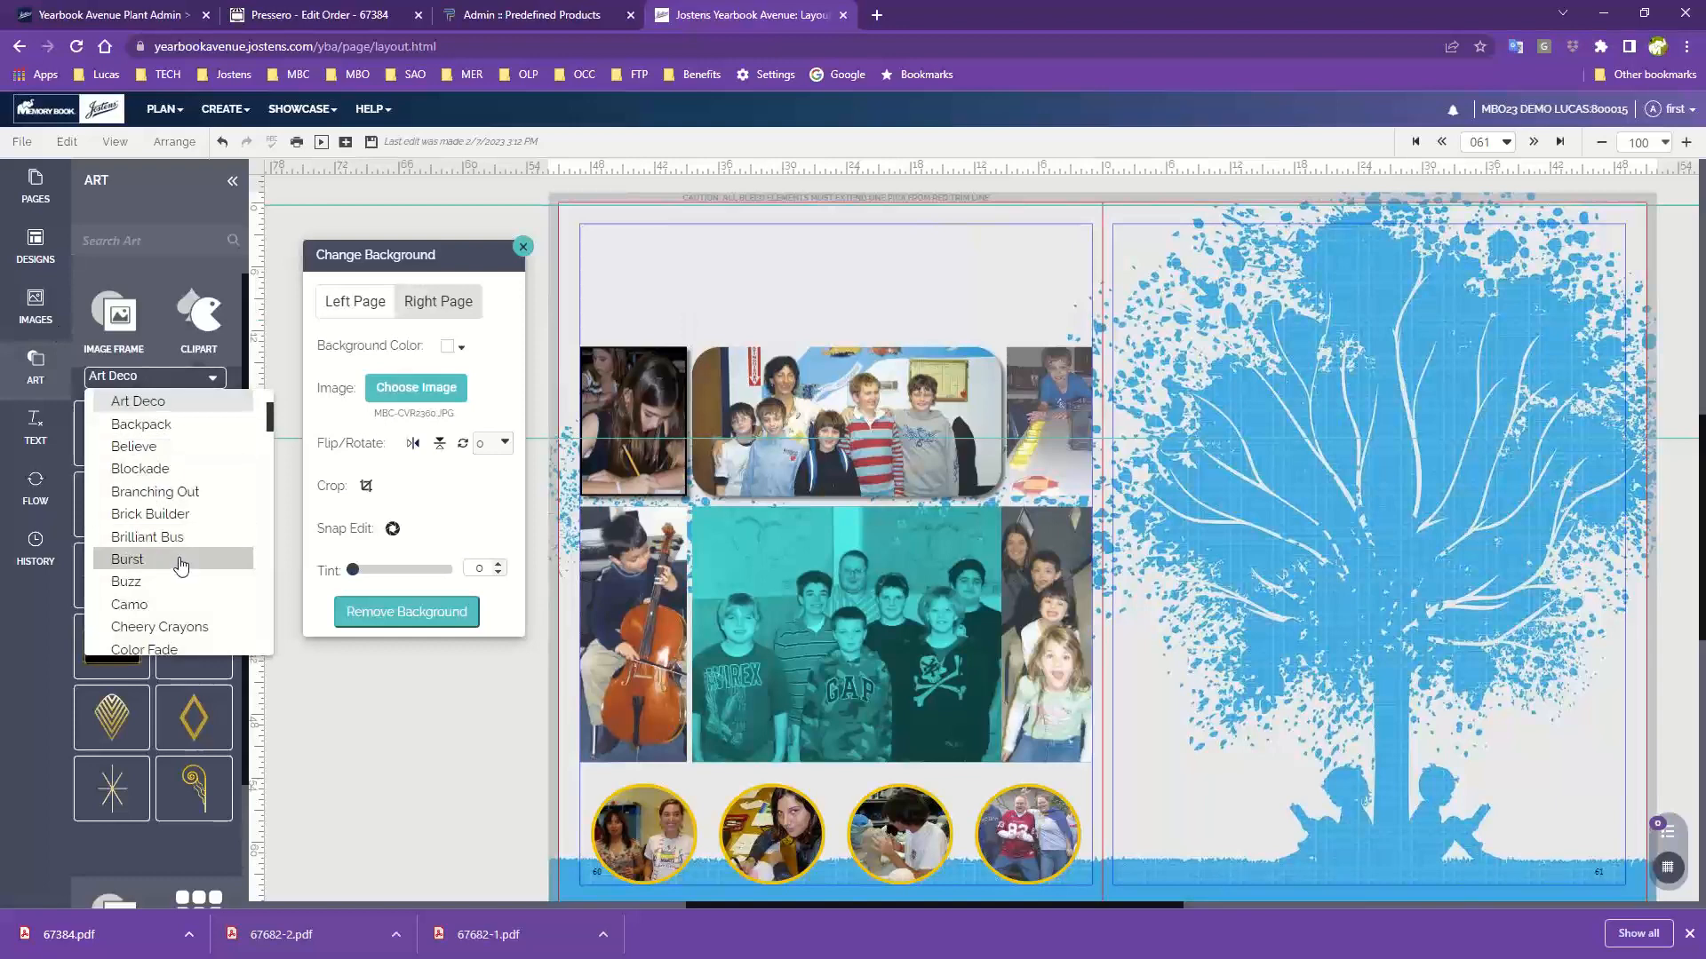
scroll(181, 566, "down", 1)
left_click(156, 402)
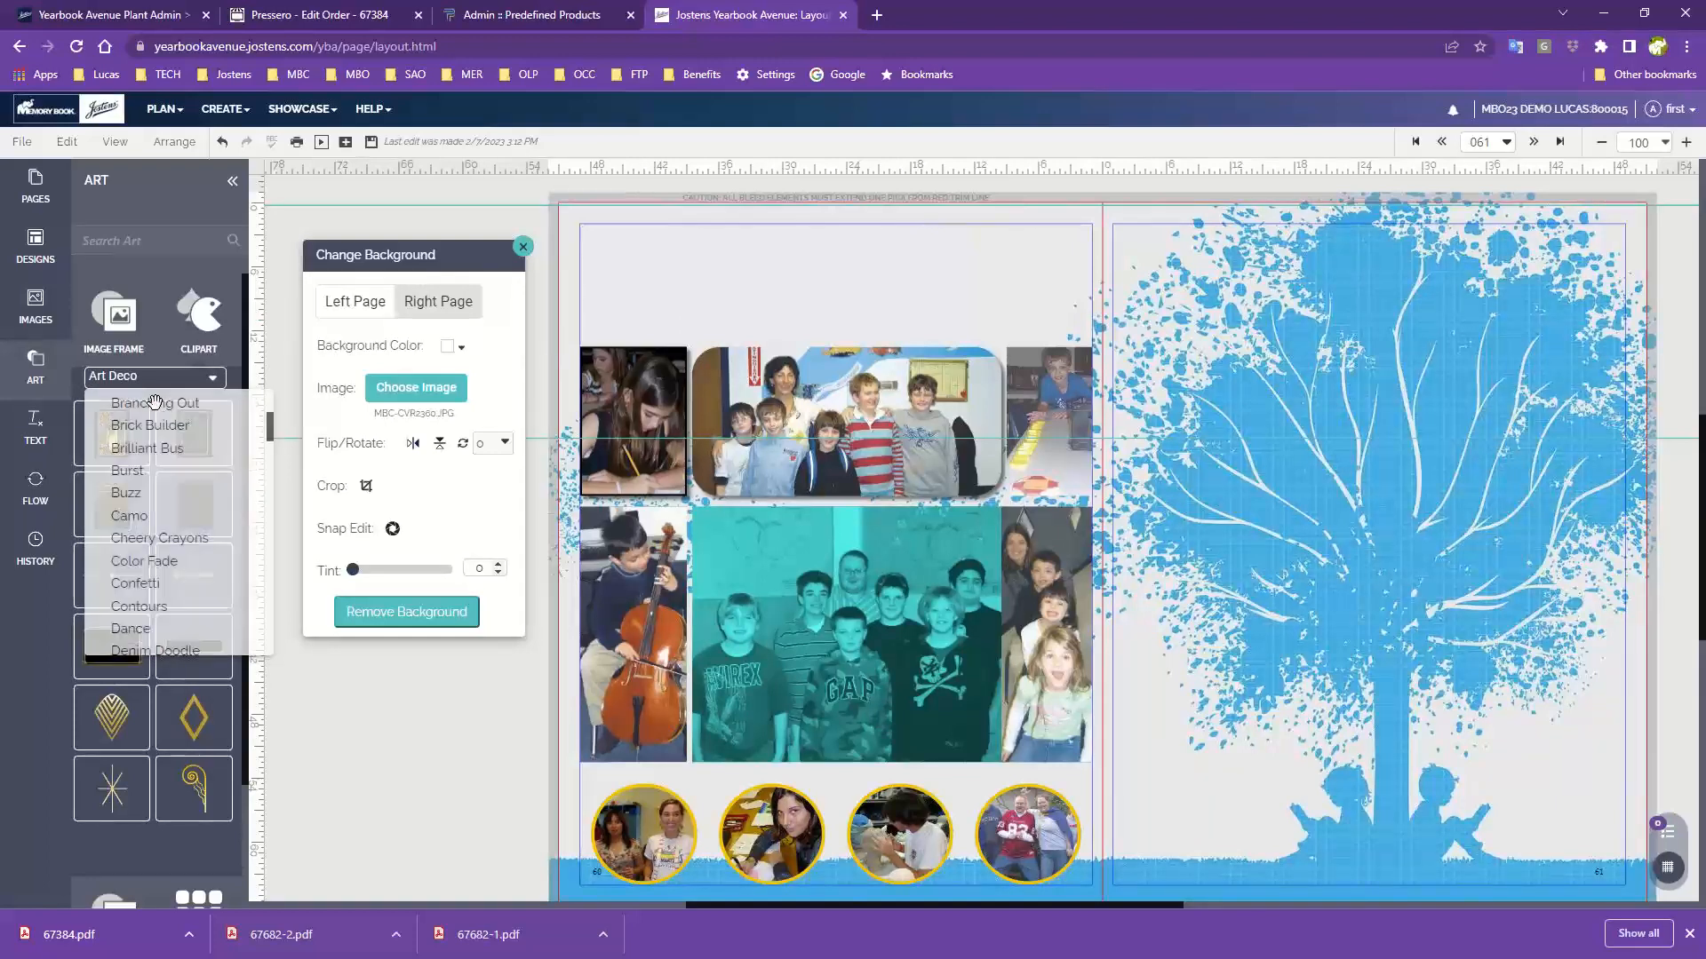
scroll(134, 593, "down", 5)
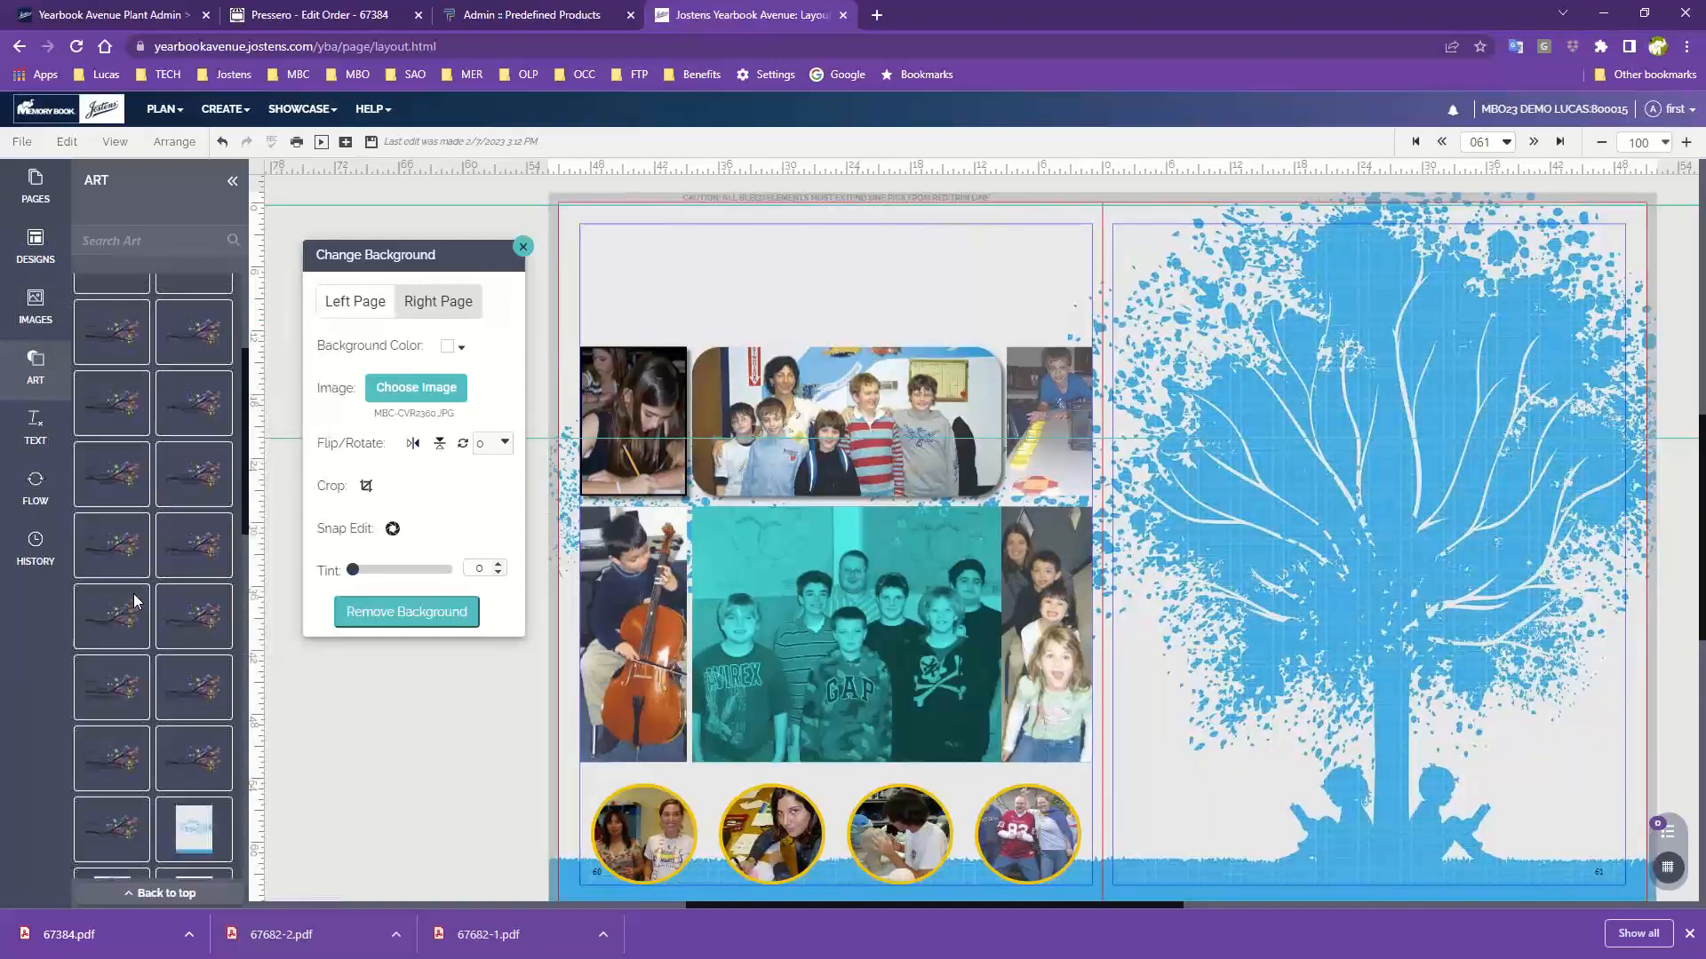
scroll(133, 594, "down", 10)
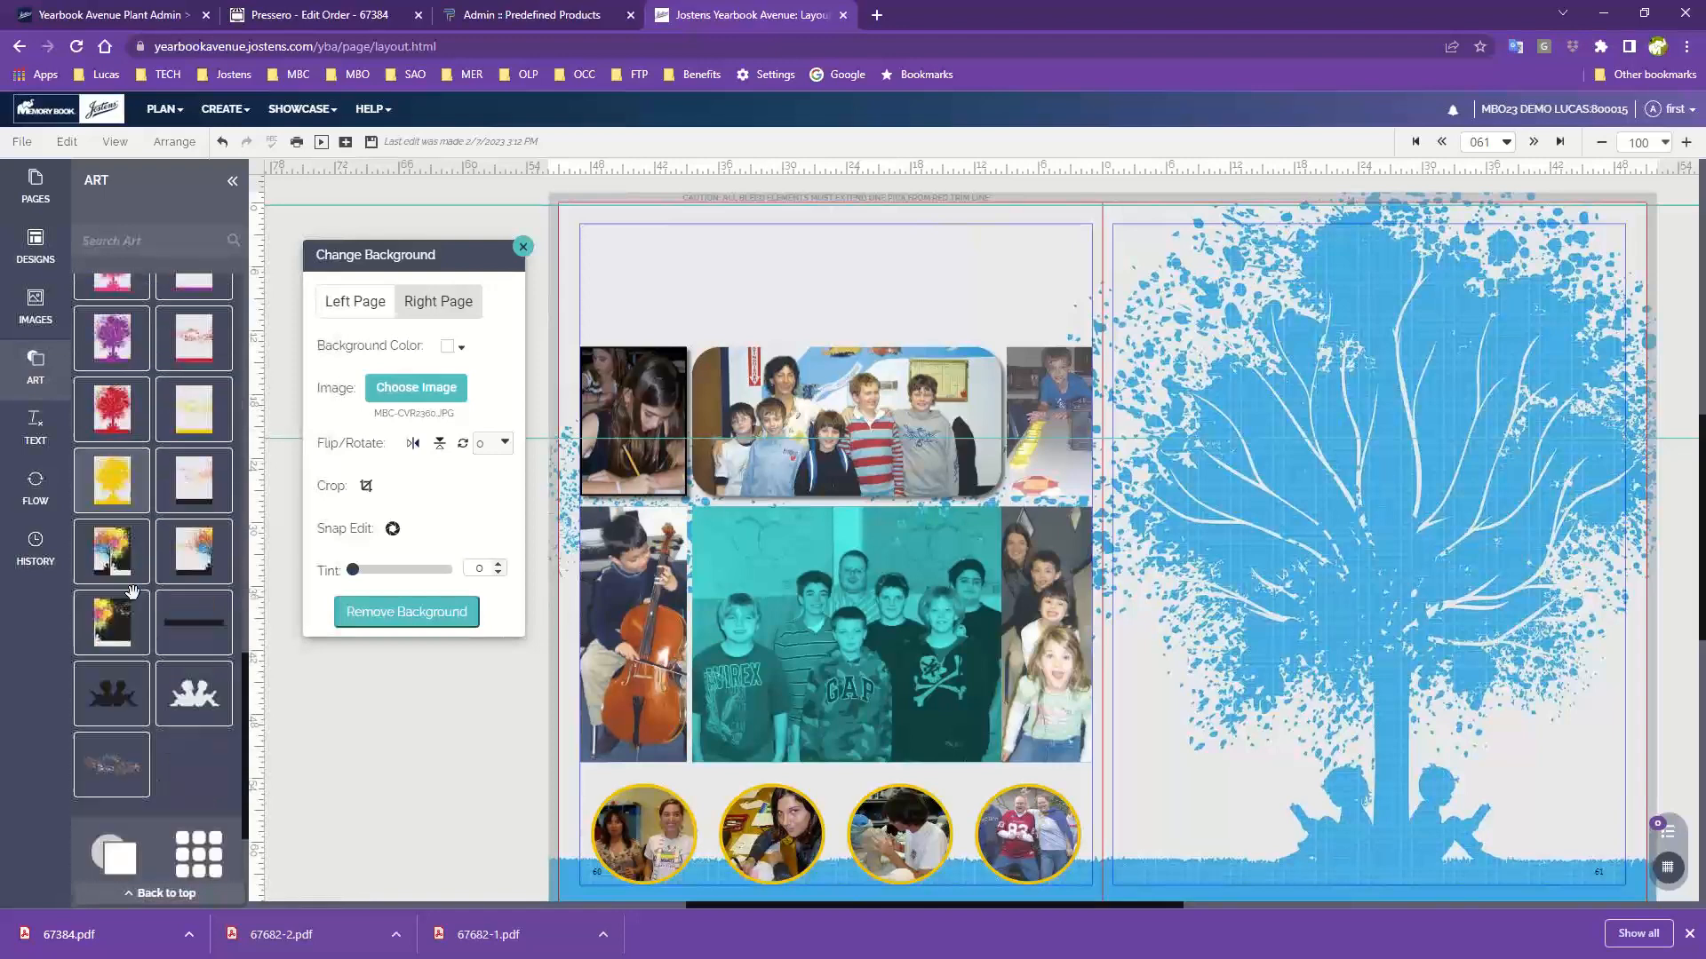
scroll(132, 590, "down", 2)
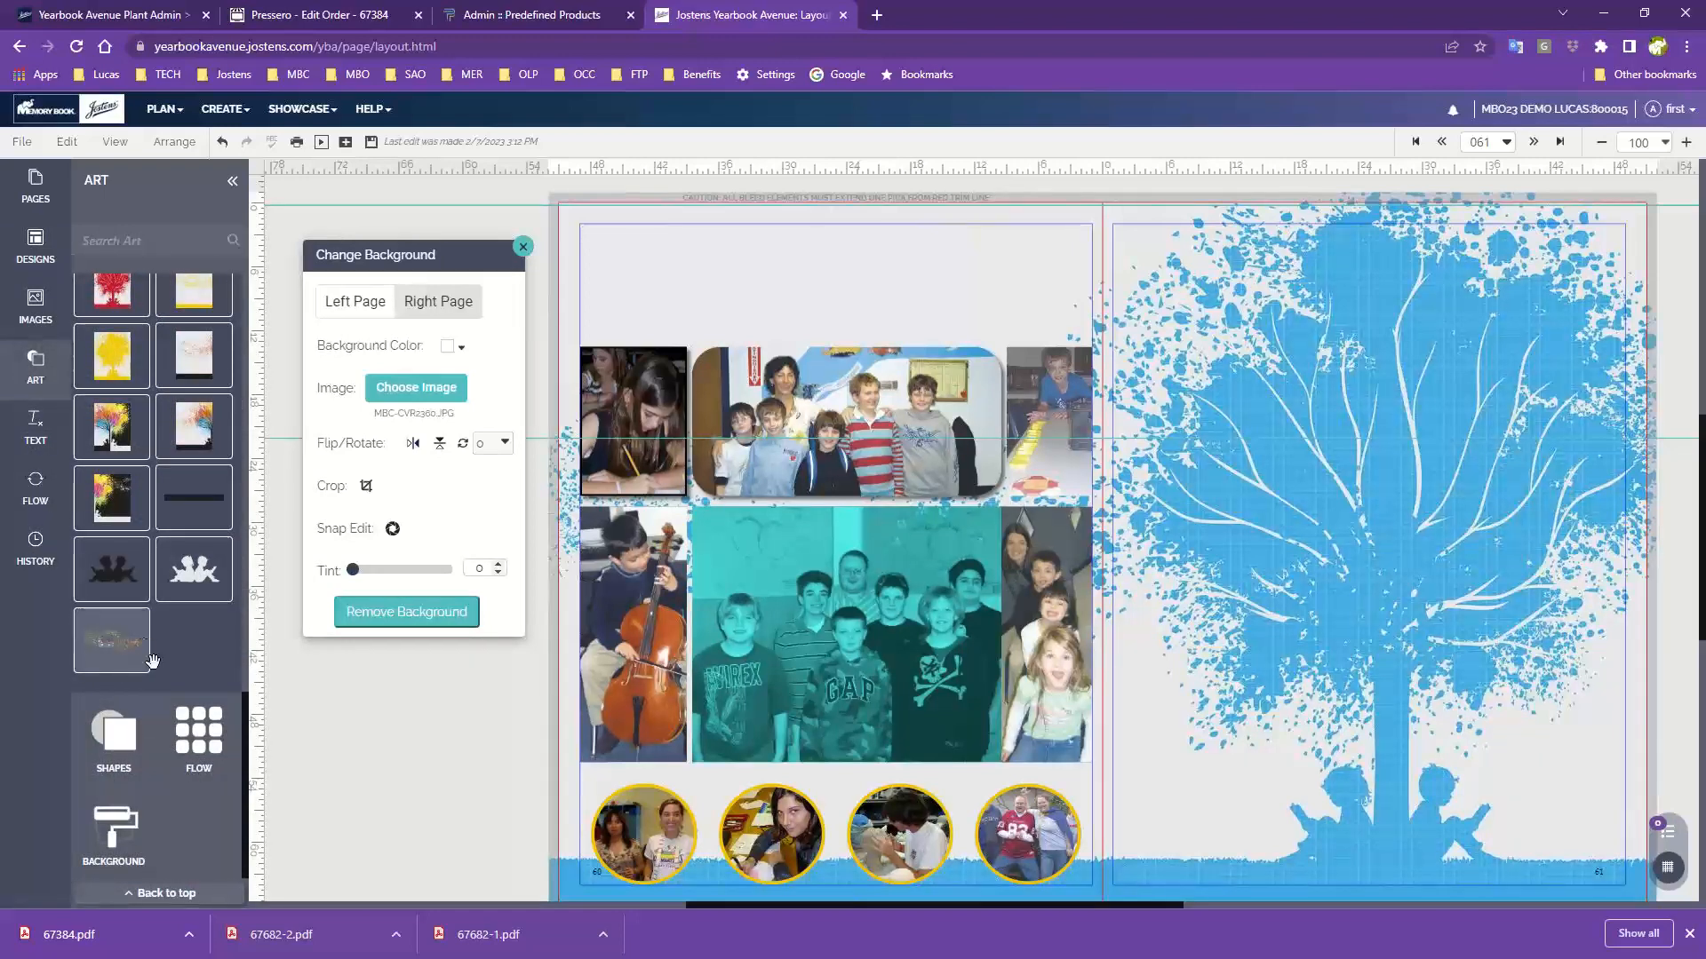
scroll(142, 615, "up", 13)
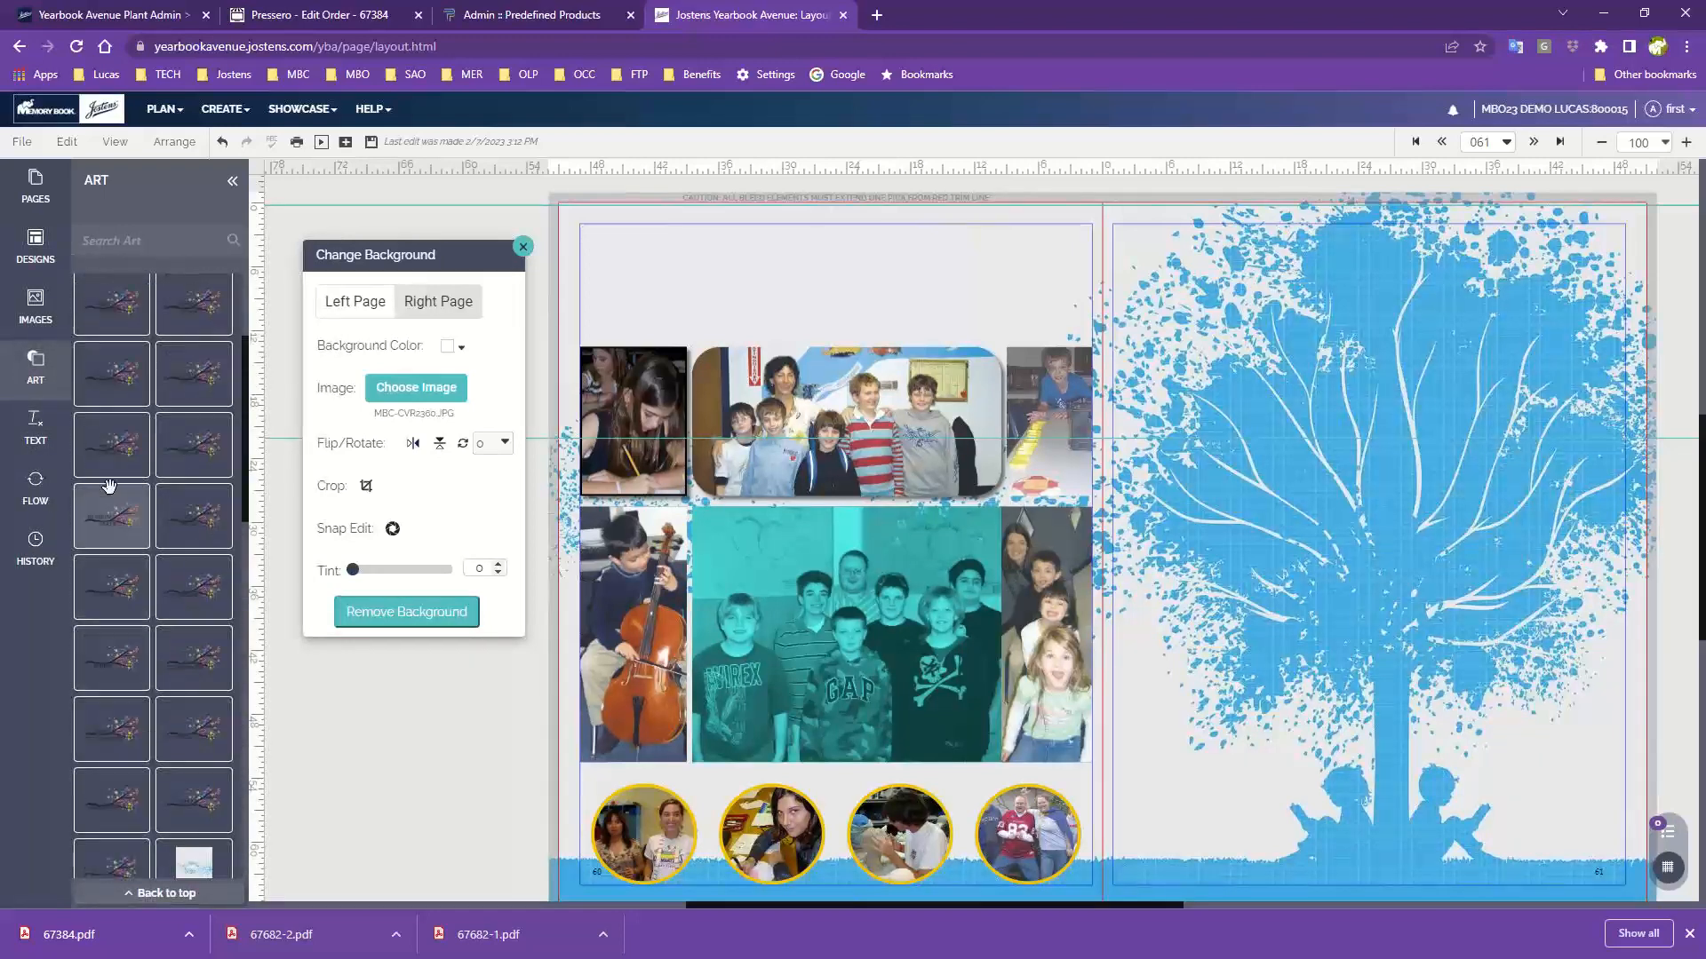
- Place the Fifth Grade branch clipart in the left page's empty heading area and enlarge it slightly
left_click_drag(116, 449, 859, 410)
left_click_drag(832, 334, 821, 270)
left_click(890, 270)
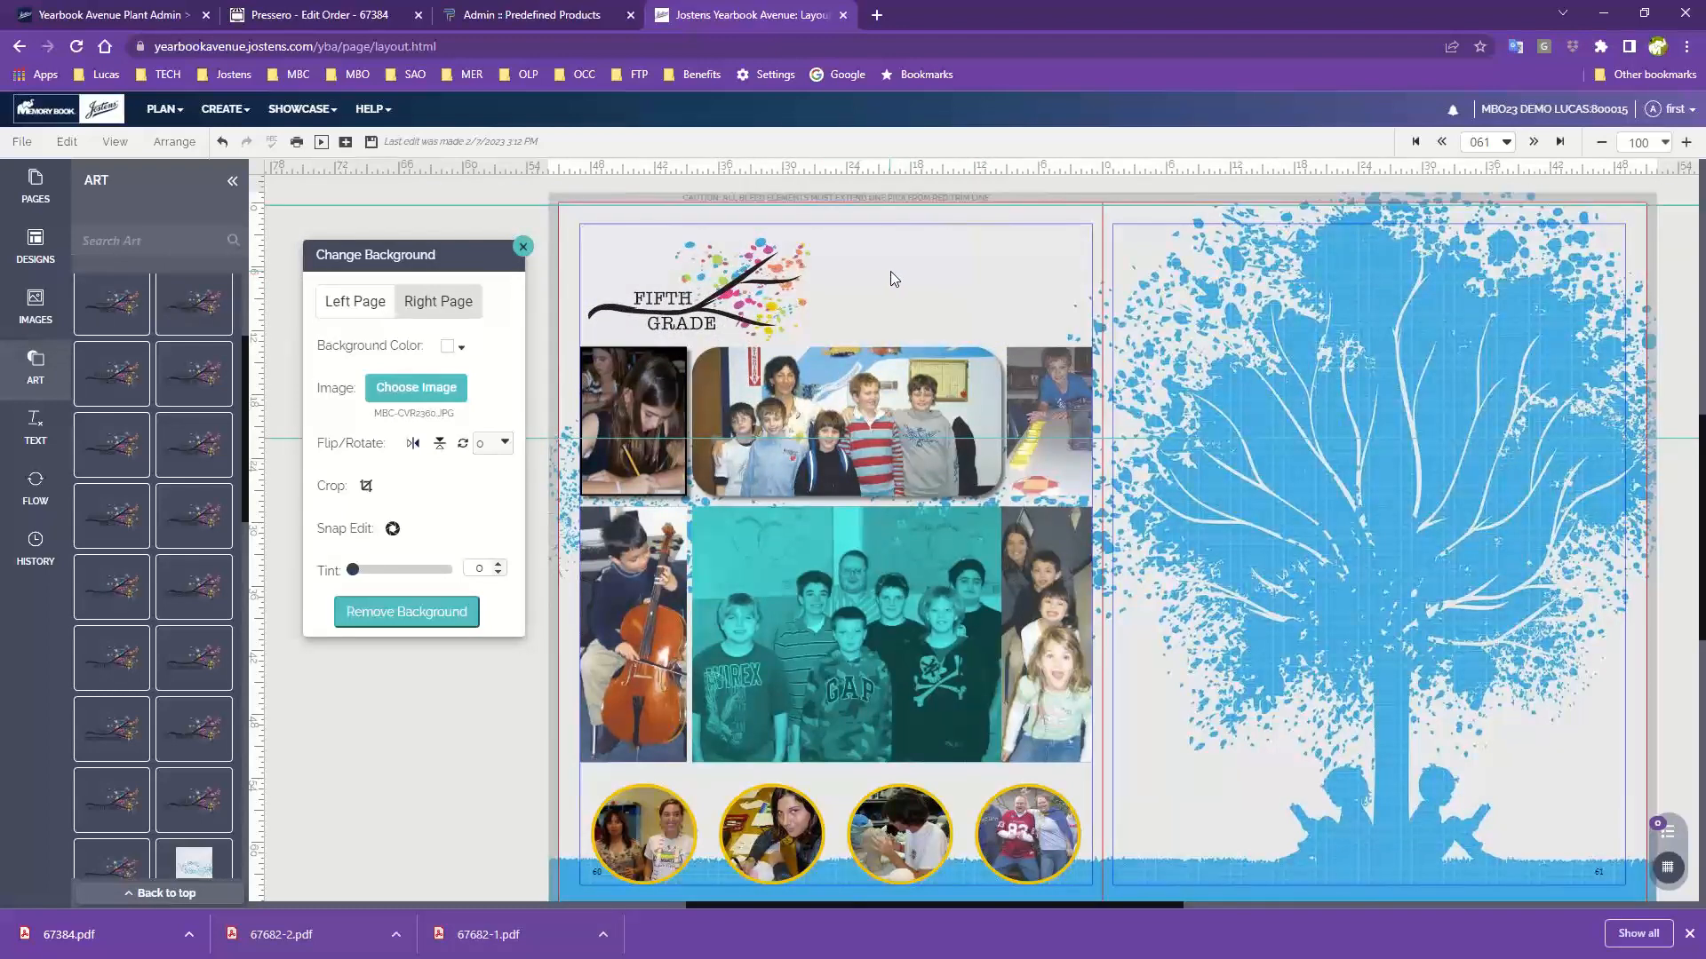
left_click(770, 295)
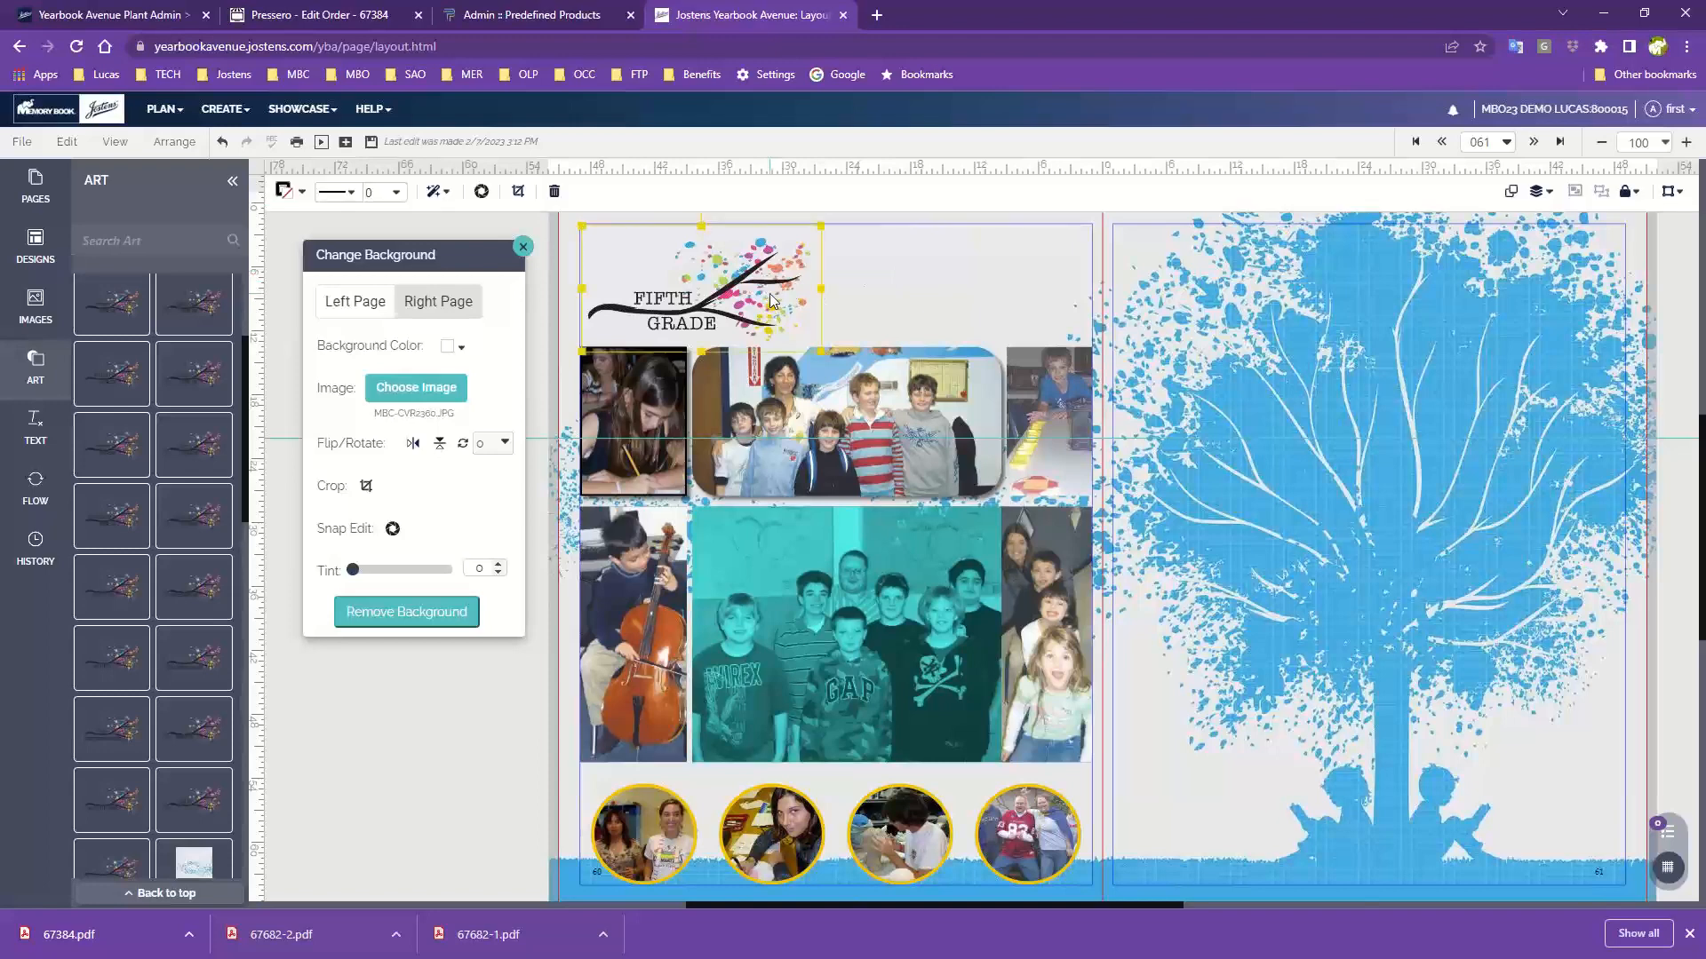
mouse_move(825, 353)
left_mouse_down()
mouse_move(884, 399)
mouse_move(837, 348)
left_mouse_up()
left_click(908, 336)
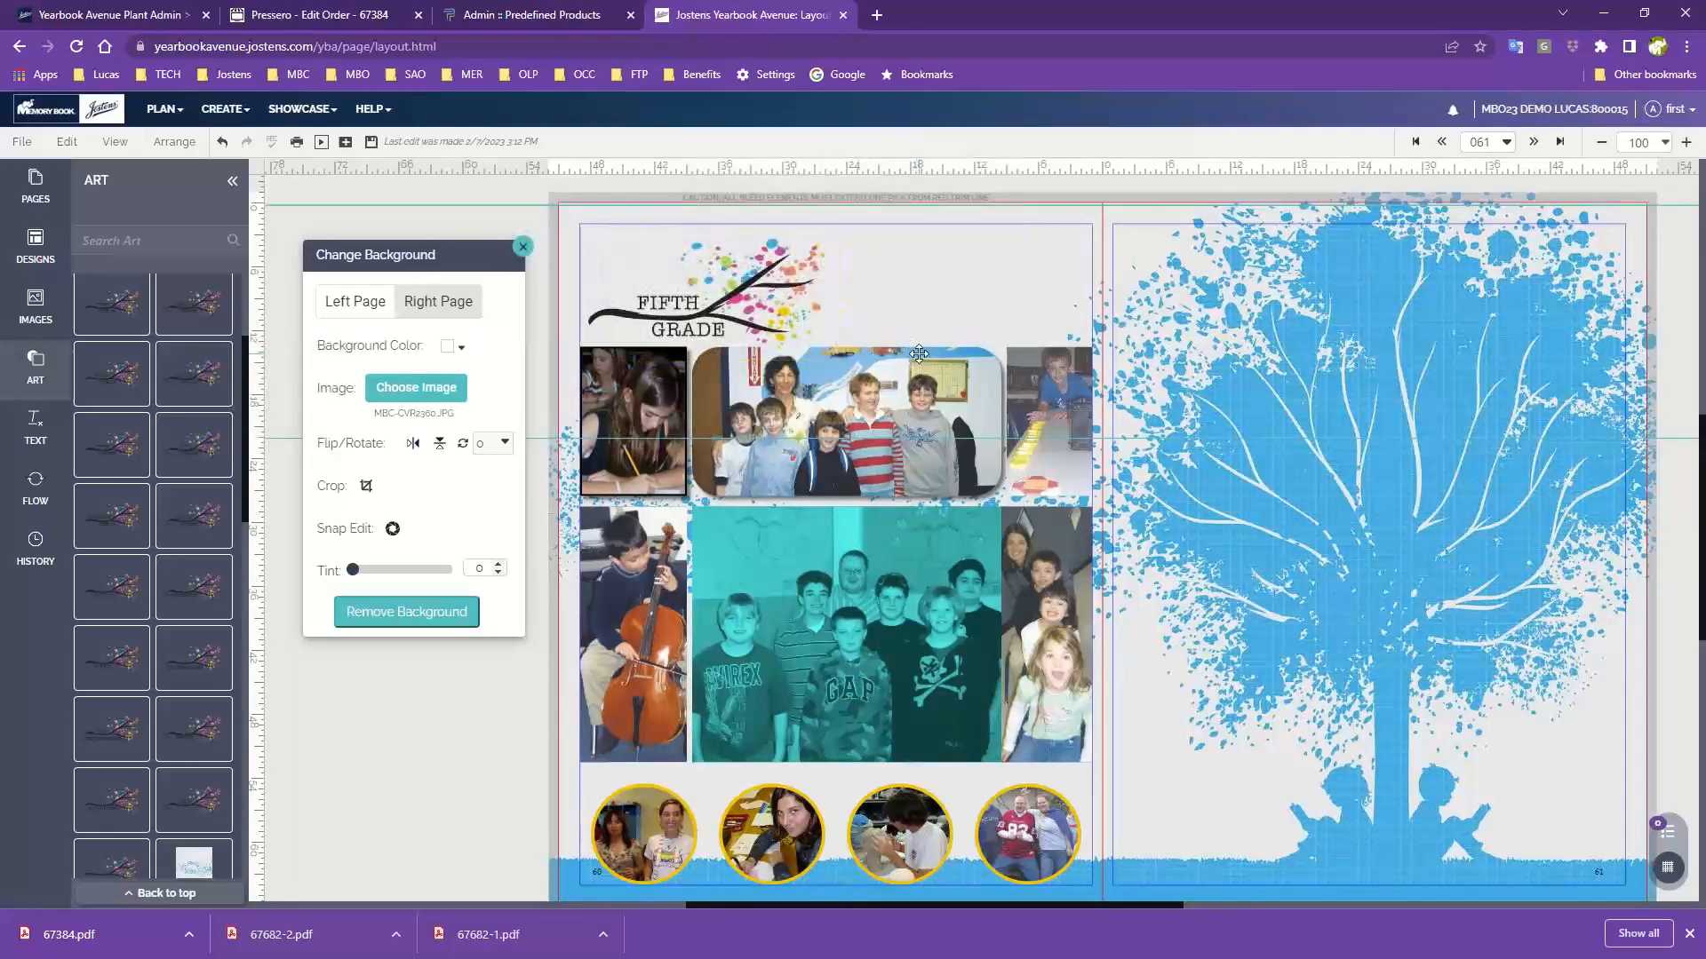
- Show all background art and apply the multicolored Autographs background to the right page
left_click(42, 376)
left_click(41, 377)
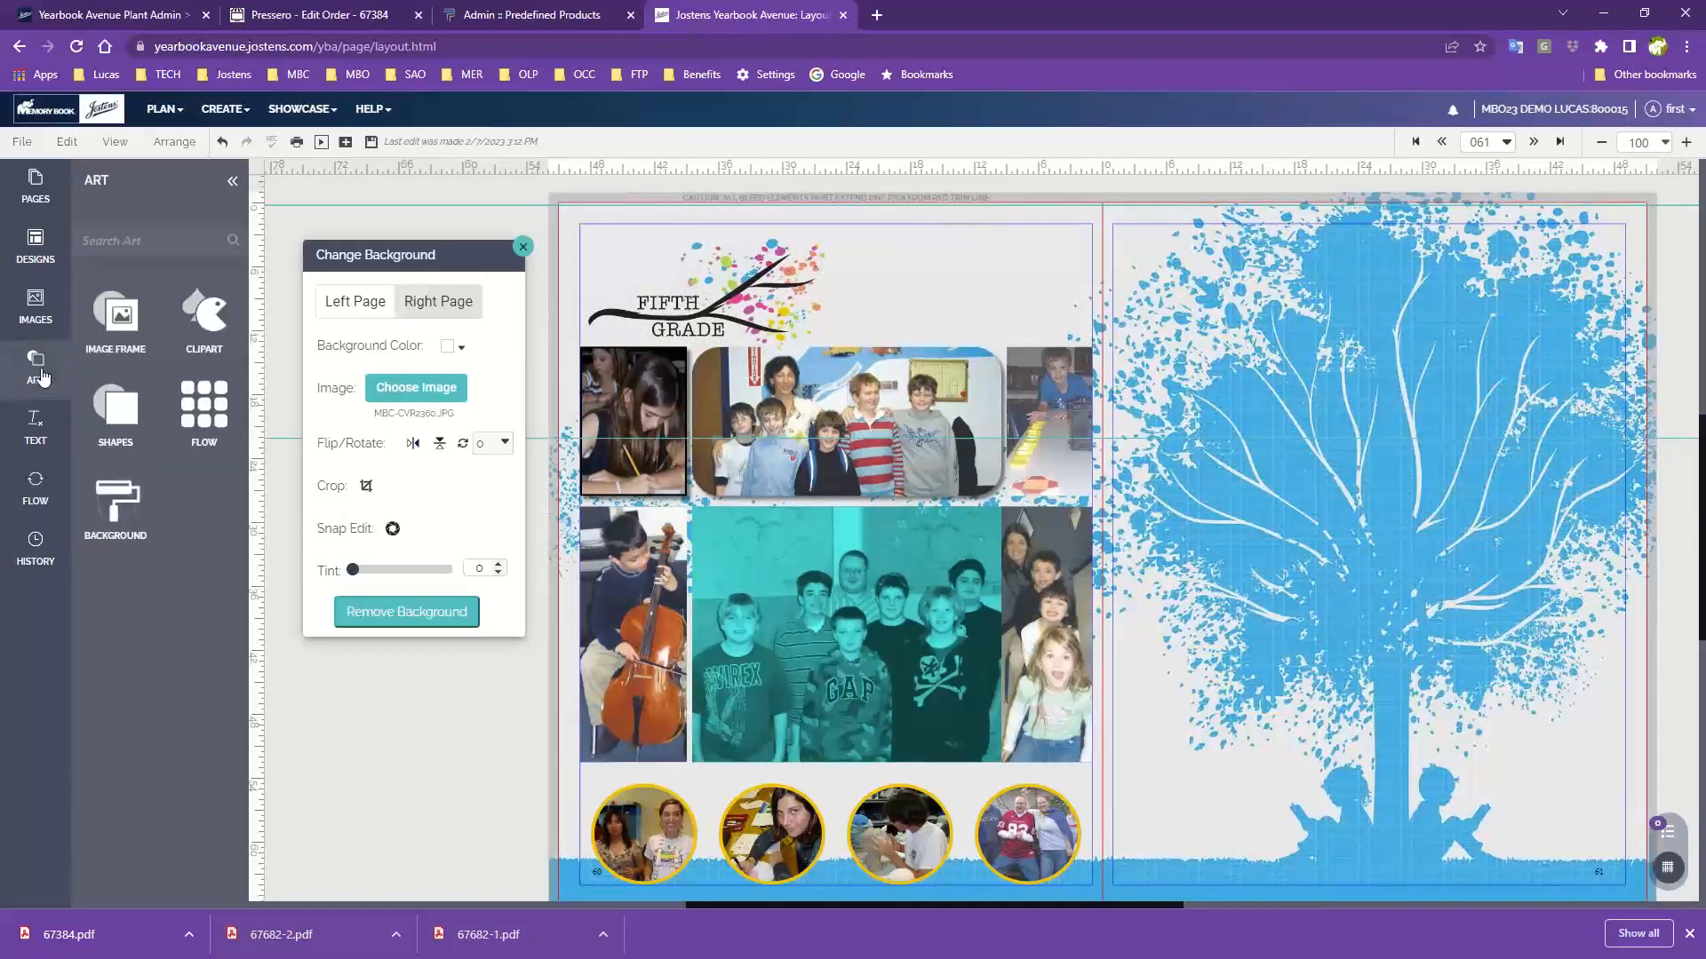
left_click(114, 507)
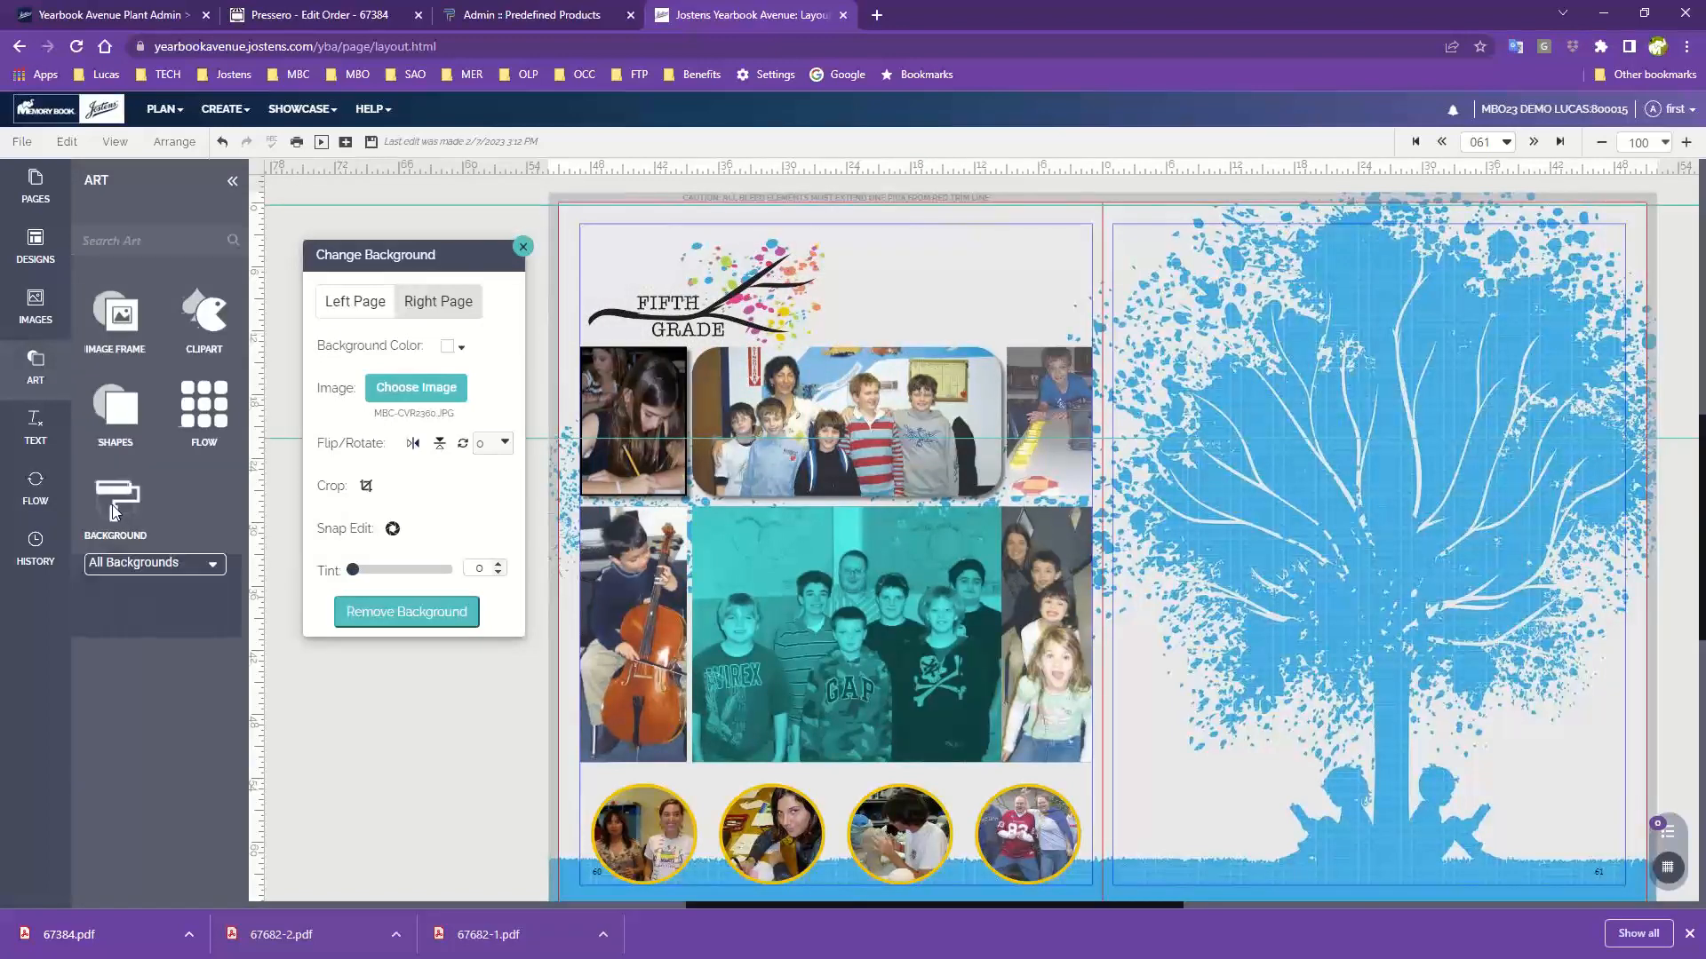
scroll(139, 600, "down", 4)
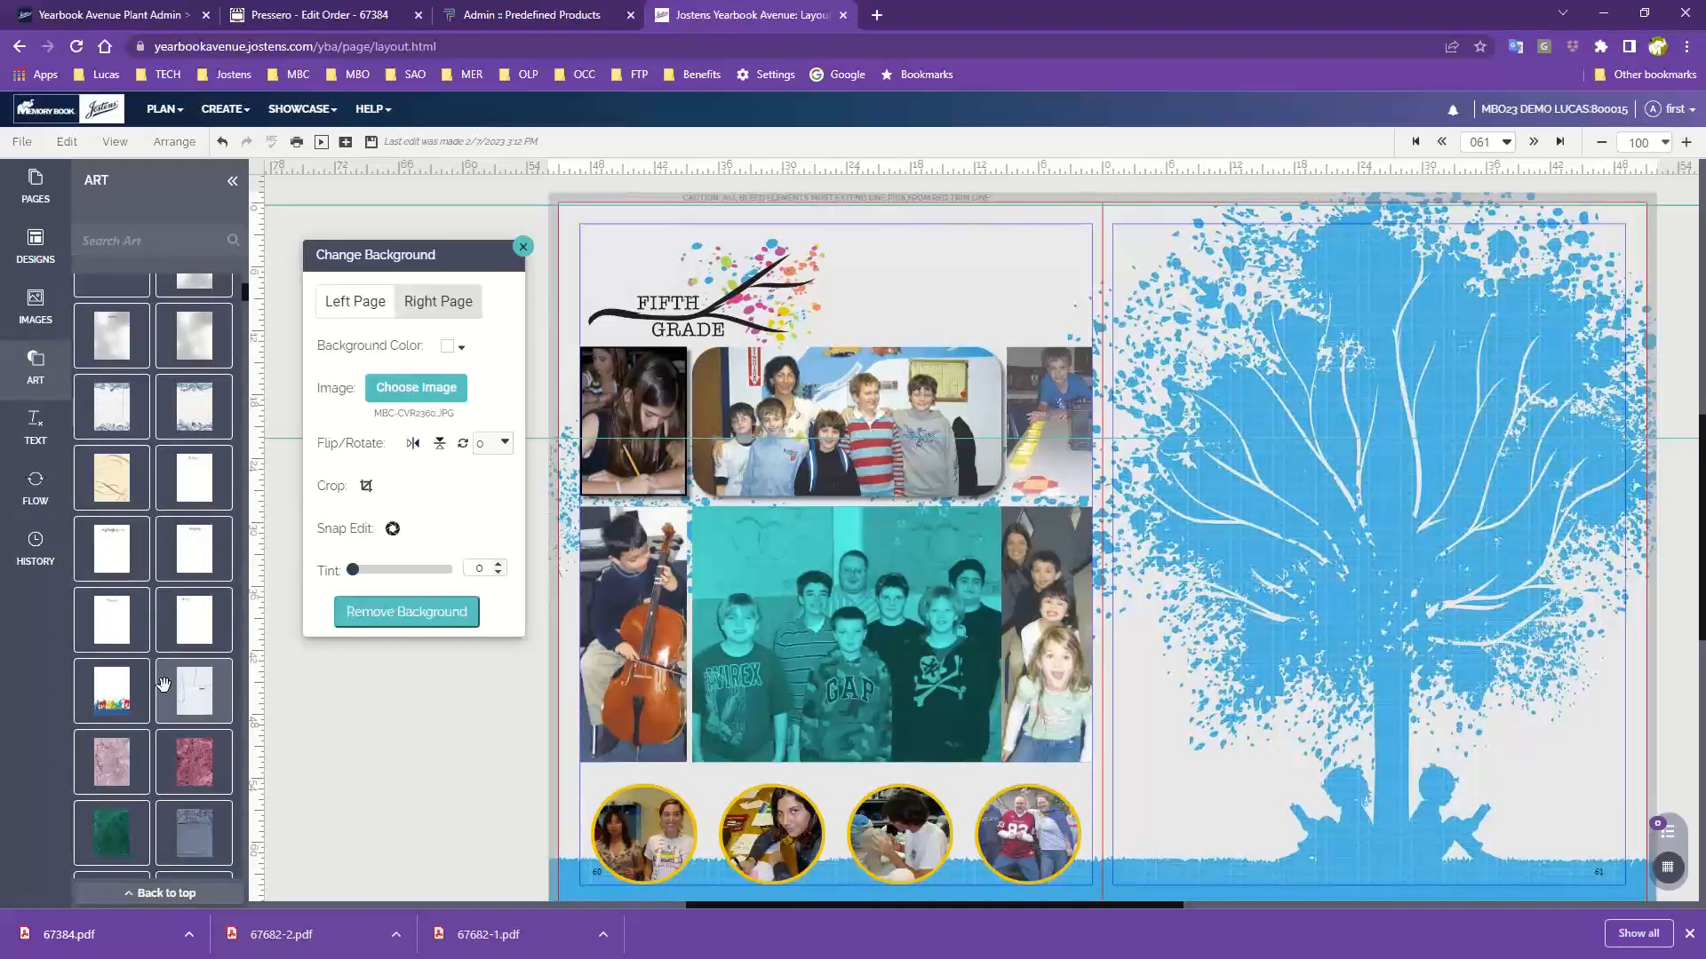
scroll(164, 684, "down", 3)
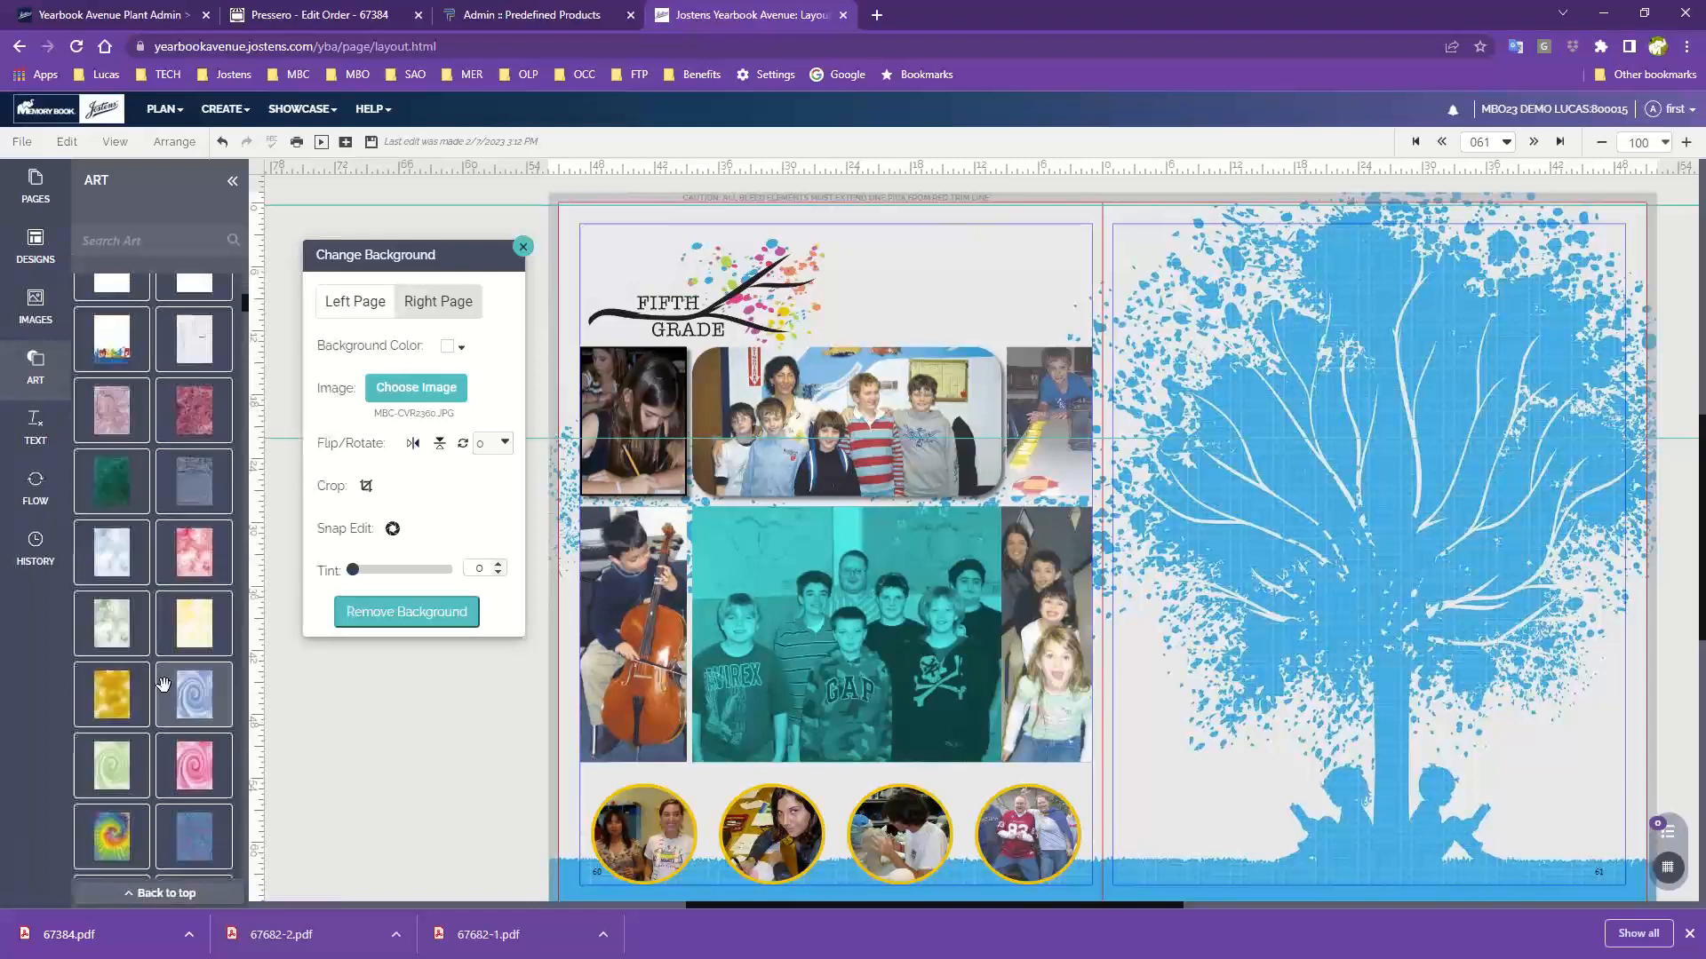
scroll(163, 684, "up", 7)
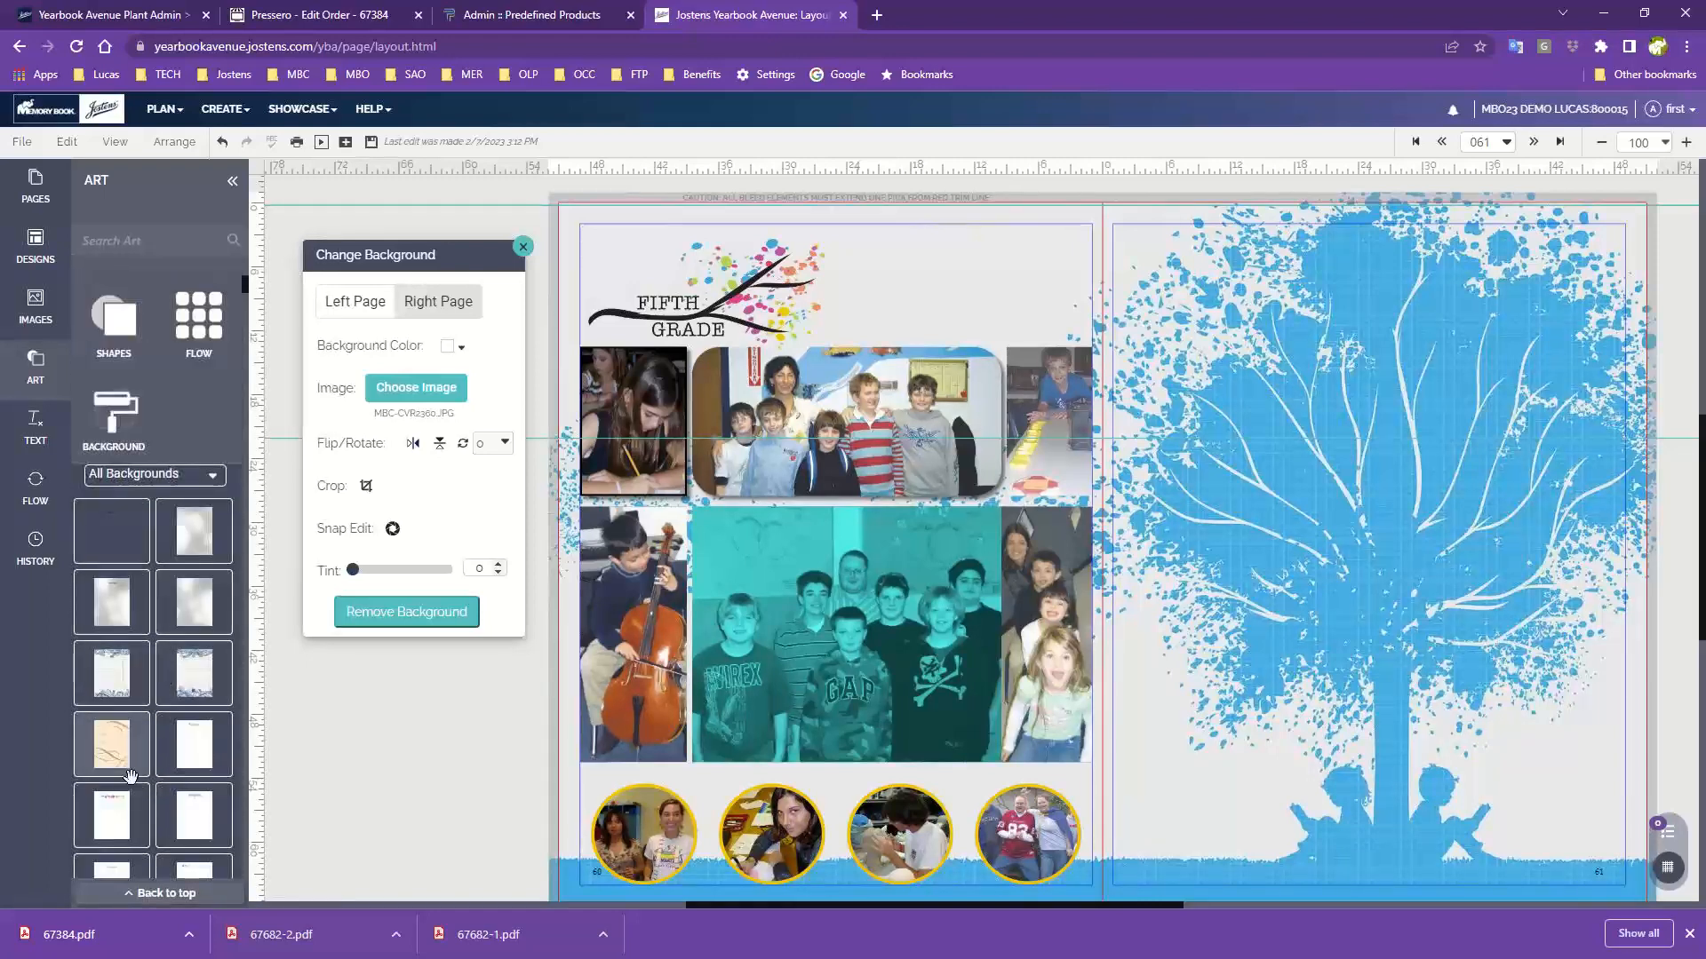
left_click_drag(195, 744, 1421, 528)
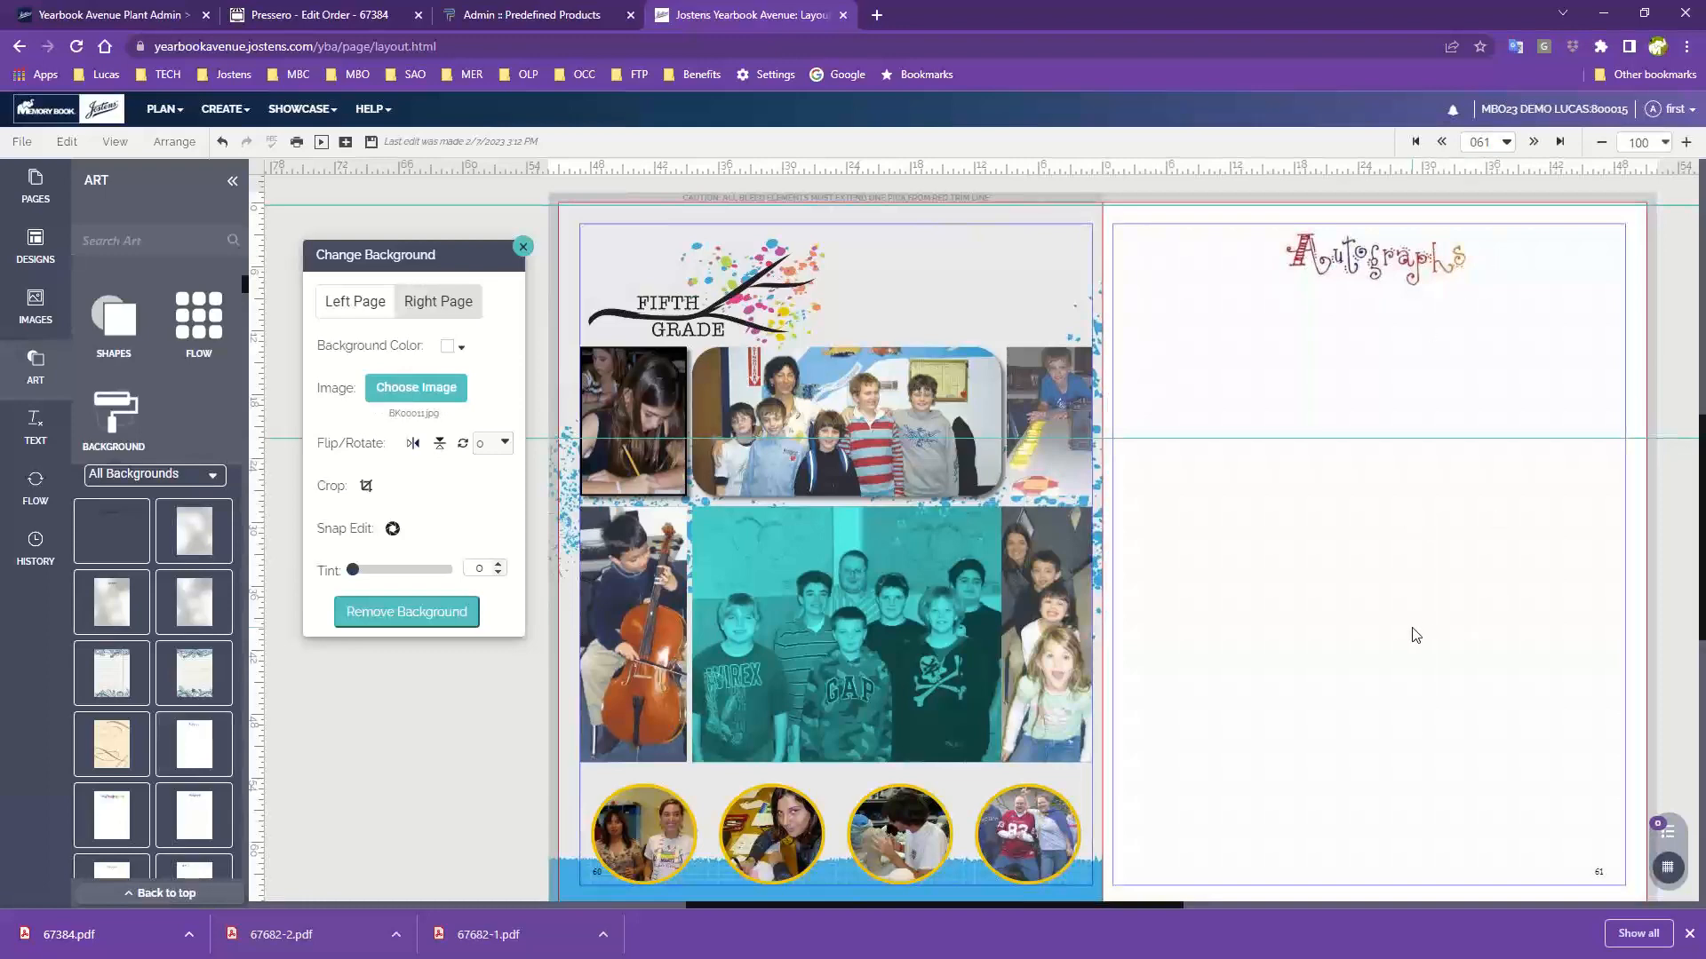
- Replace the right page's background with the cream design of brown and orange swirls
scroll(1415, 636, "down", 3)
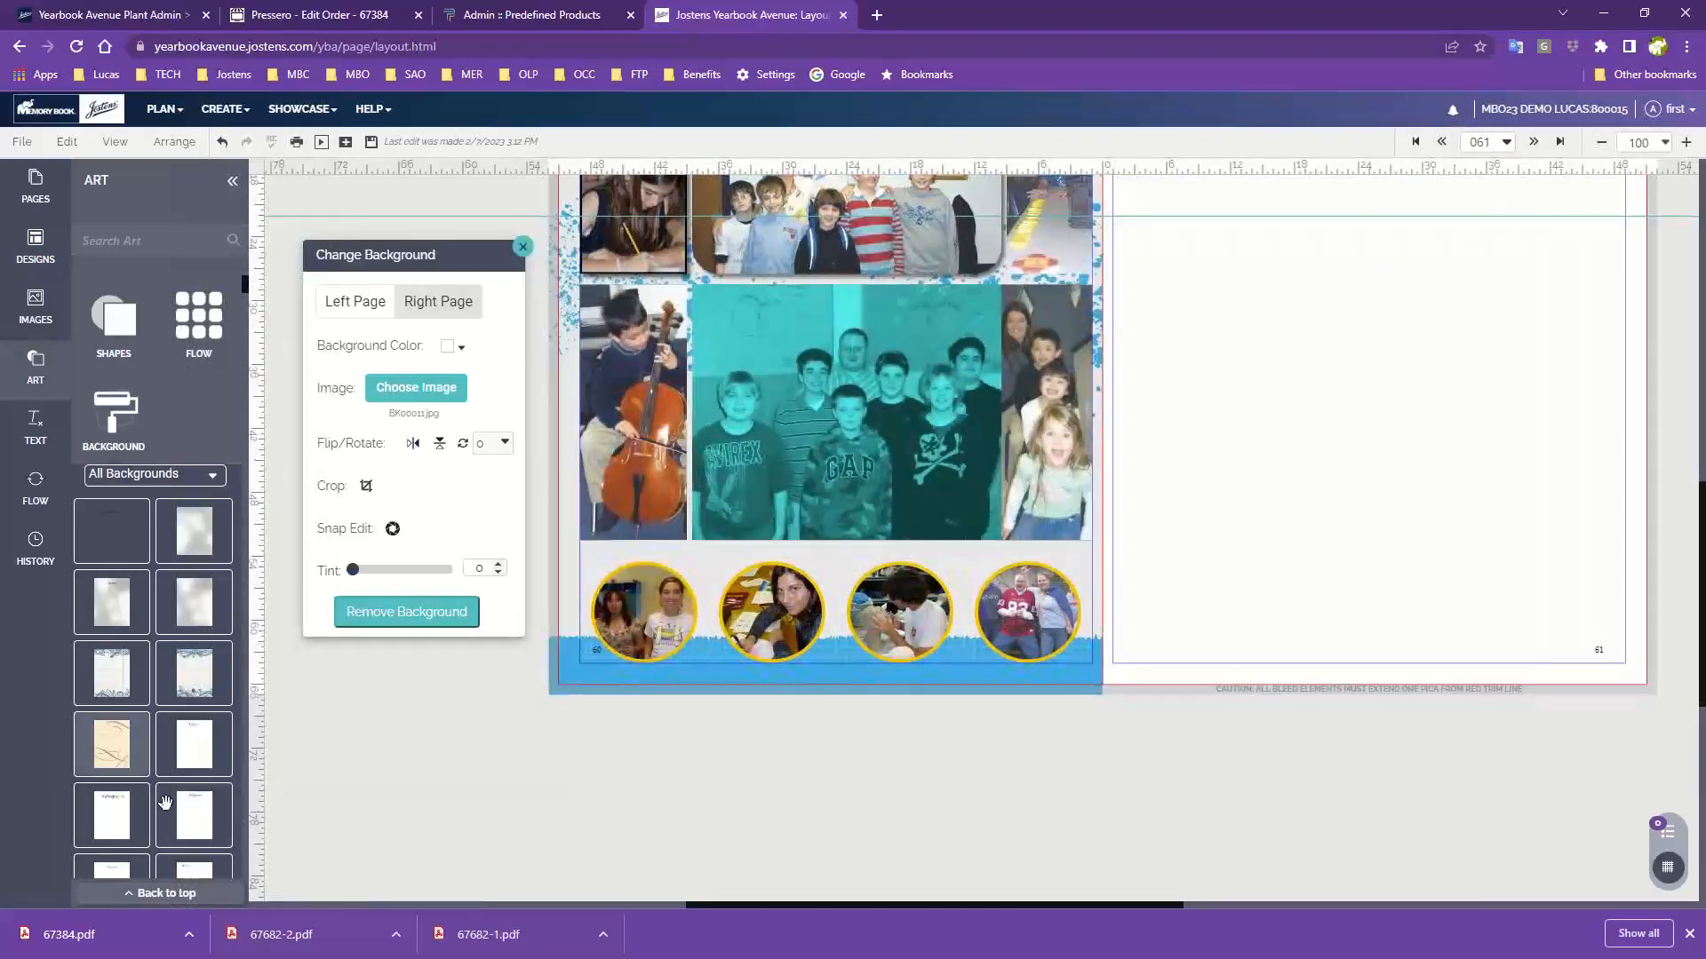
left_click_drag(111, 751, 1390, 400)
scroll(1346, 496, "up", 3)
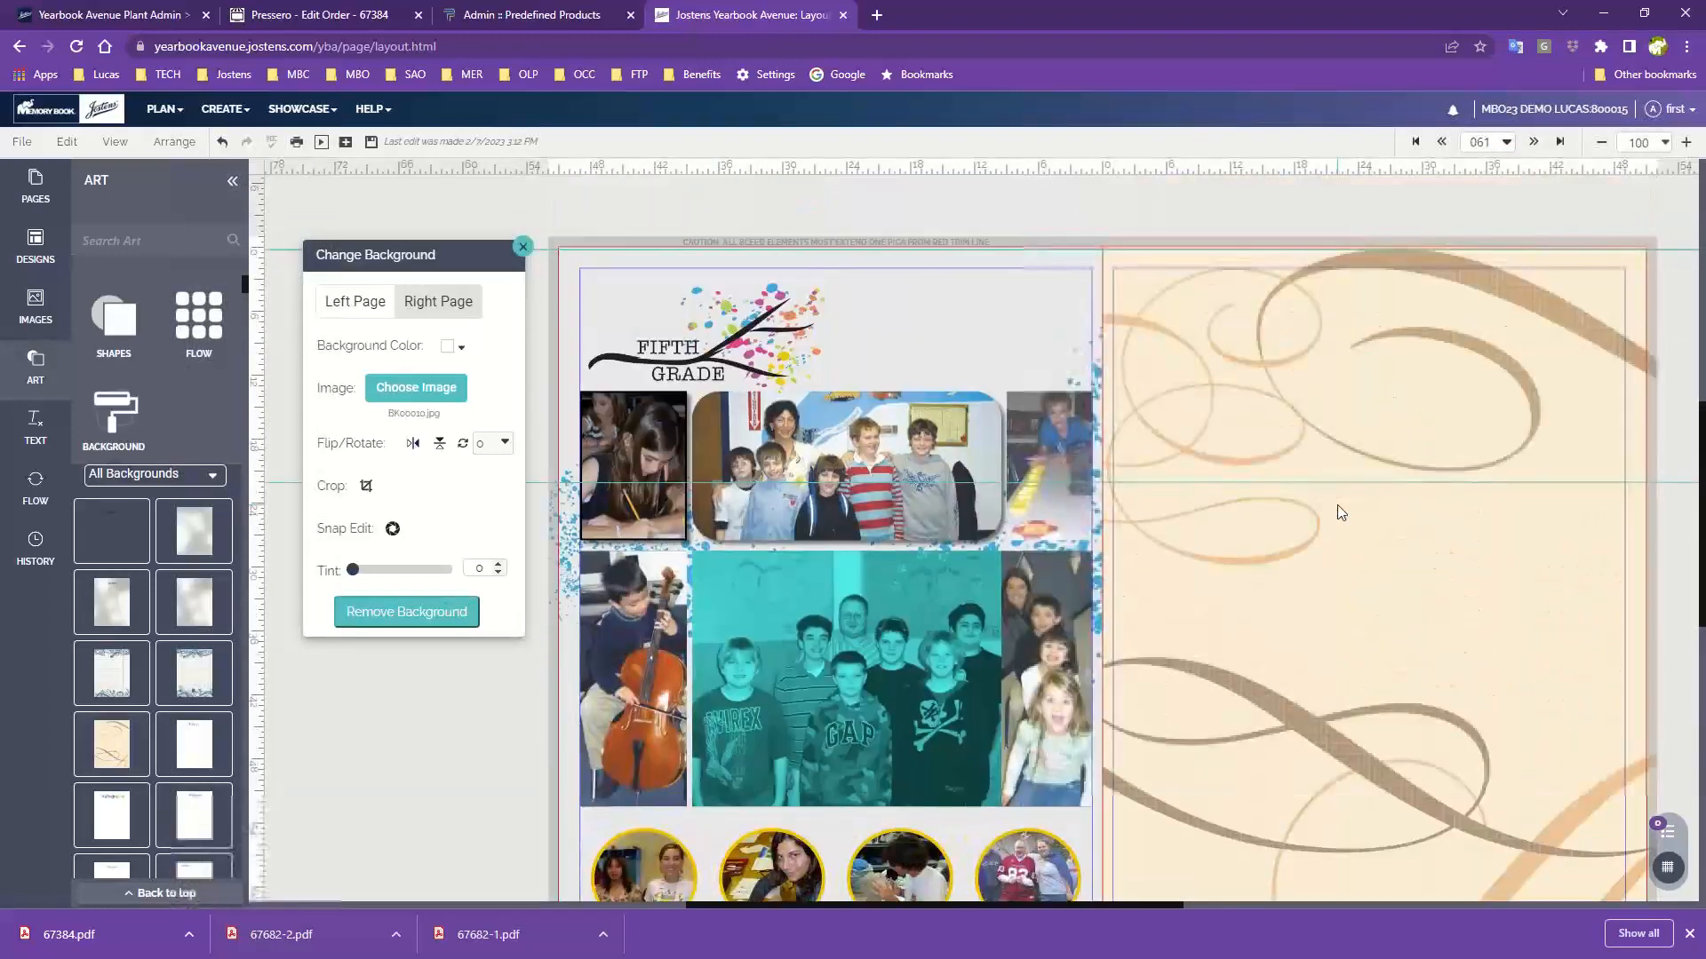
- Browse further through all backgrounds and apply the gray honeycomb design to the right page
scroll(169, 734, "down", 5)
scroll(171, 733, "down", 15)
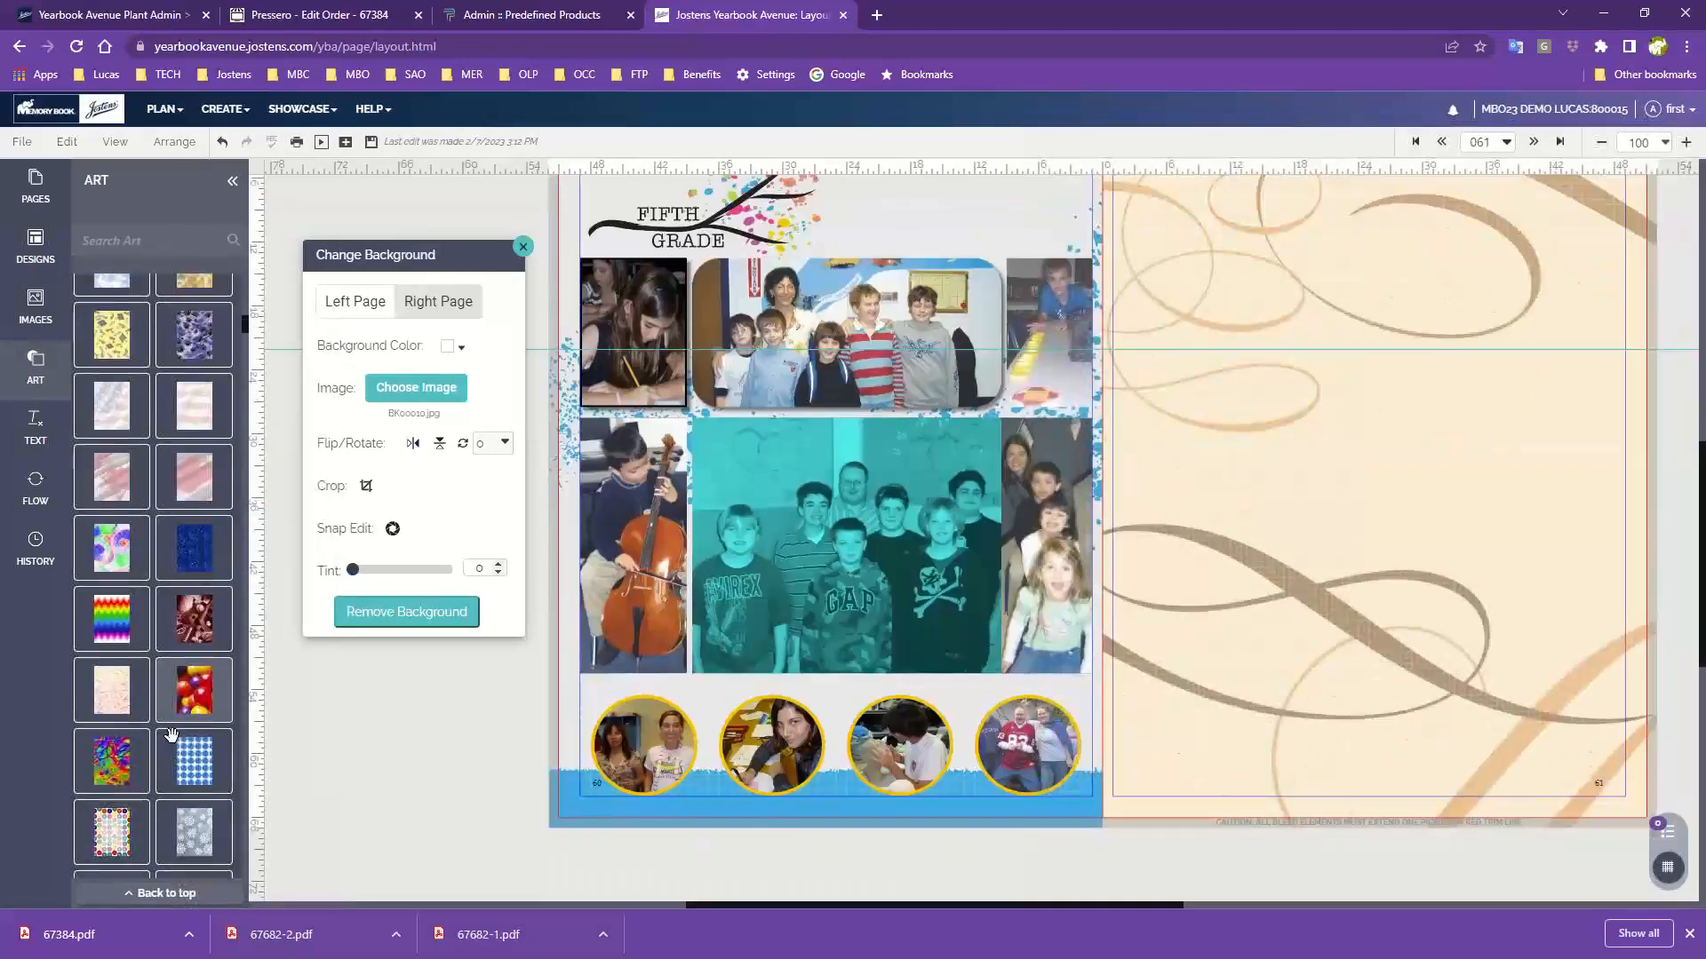
scroll(173, 734, "down", 15)
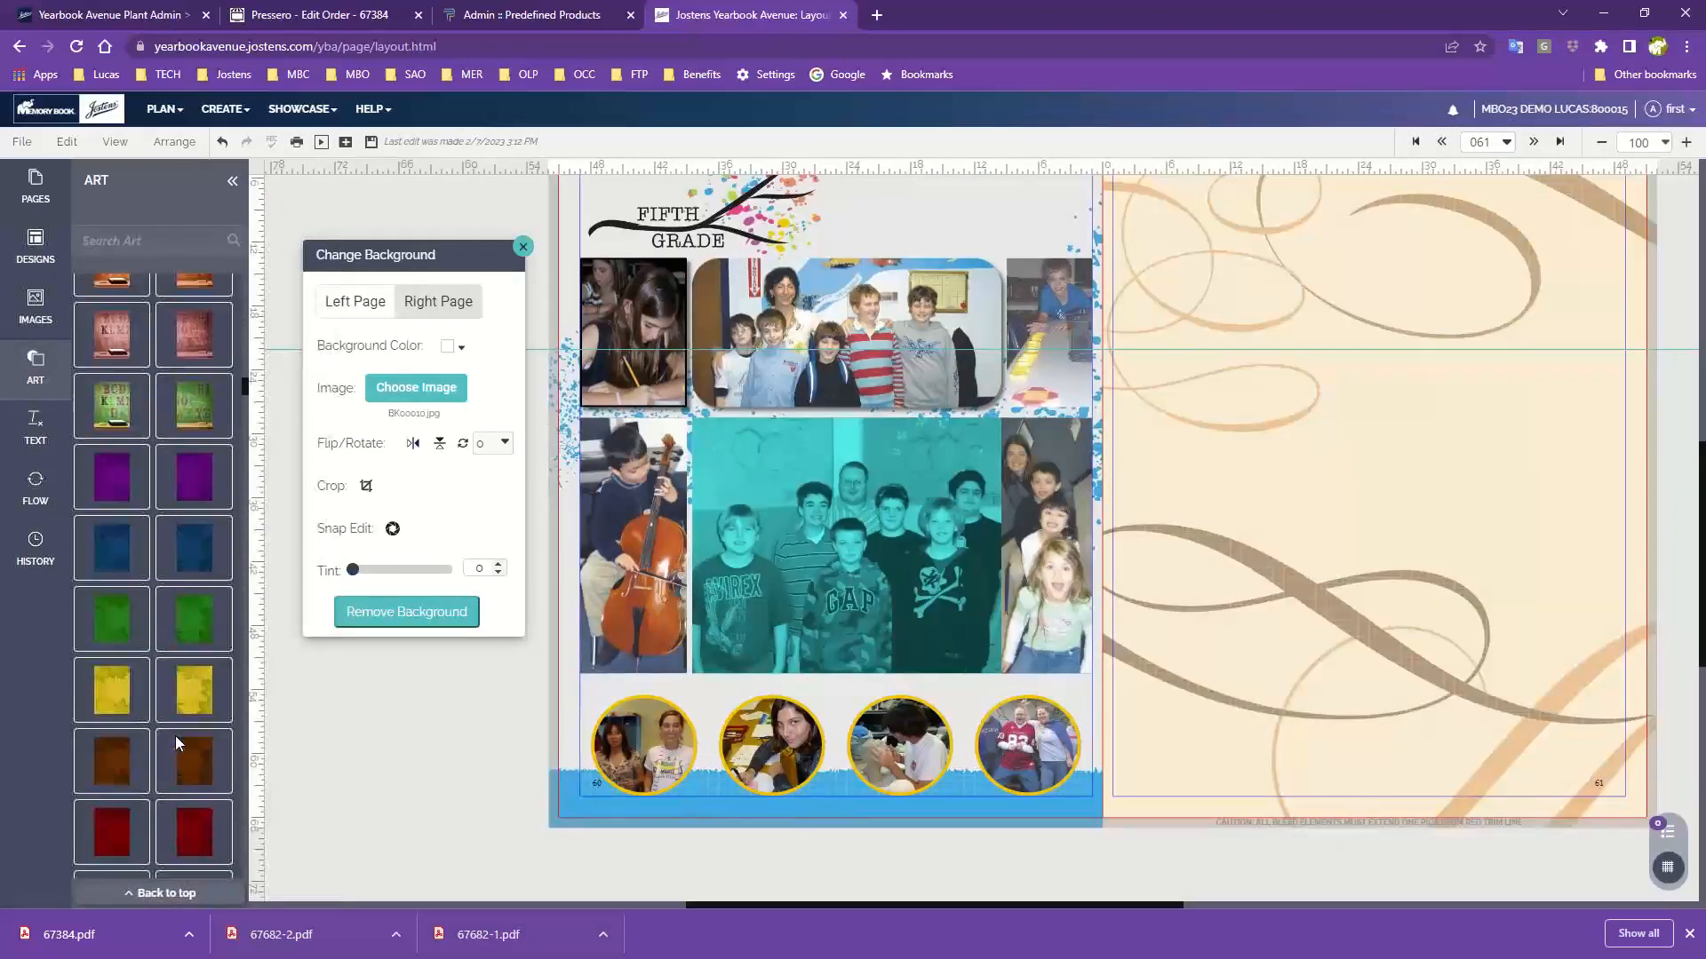
scroll(176, 734, "down", 15)
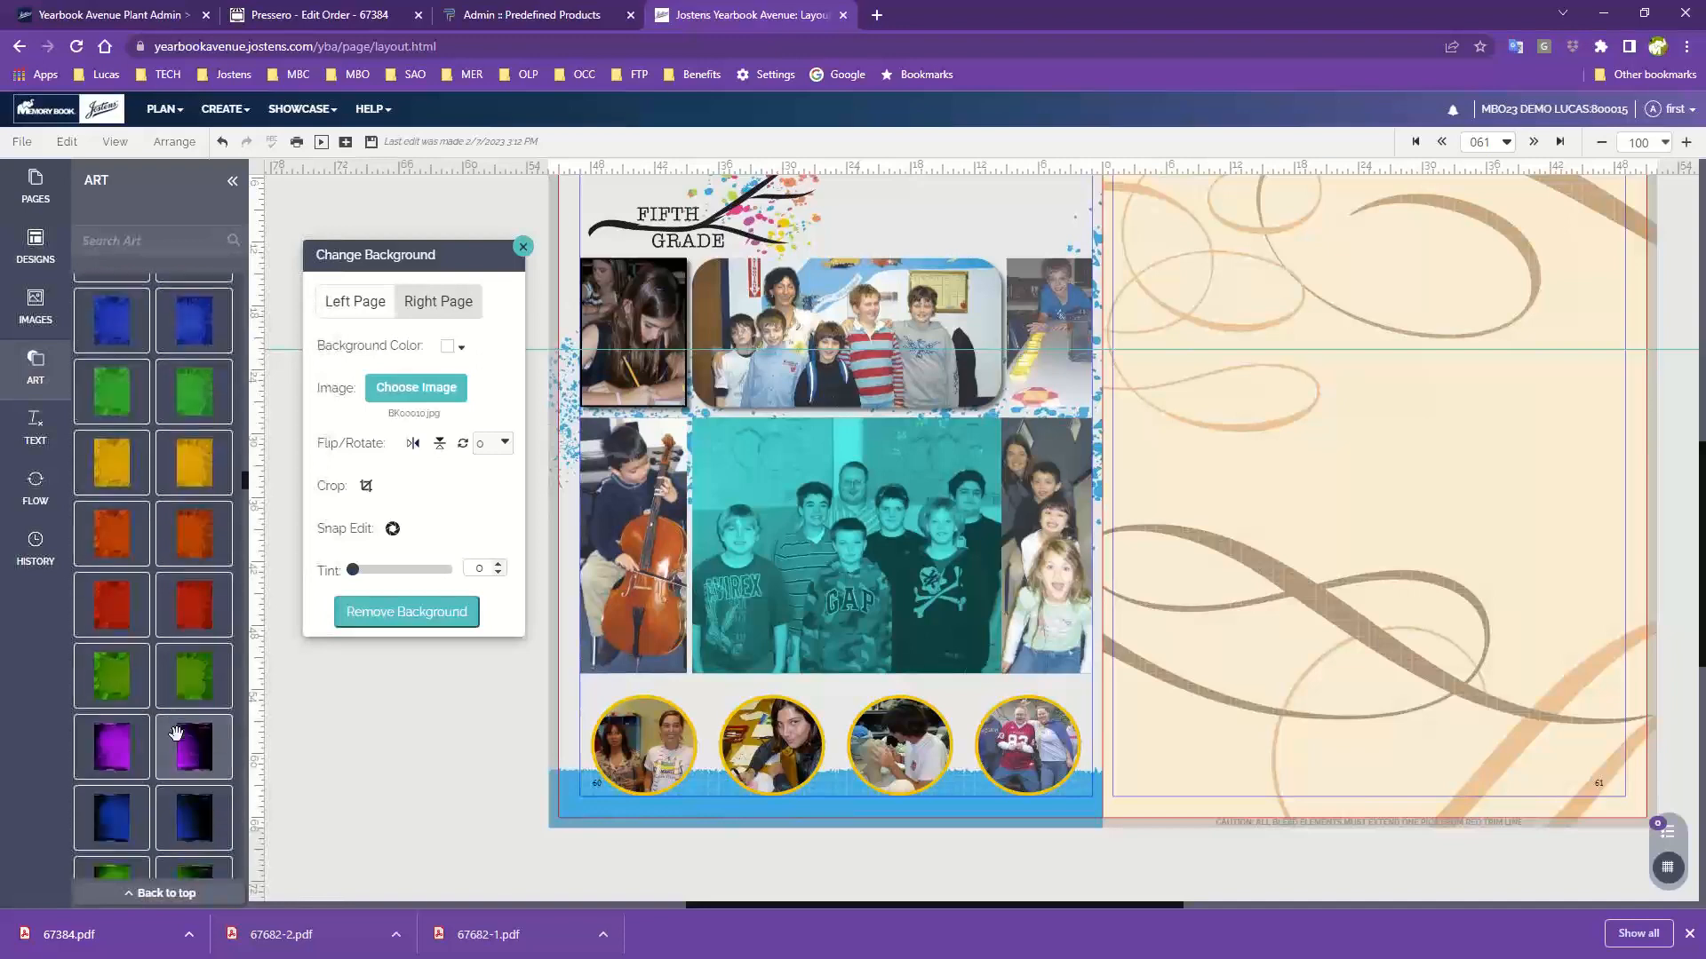
scroll(180, 733, "down", 10)
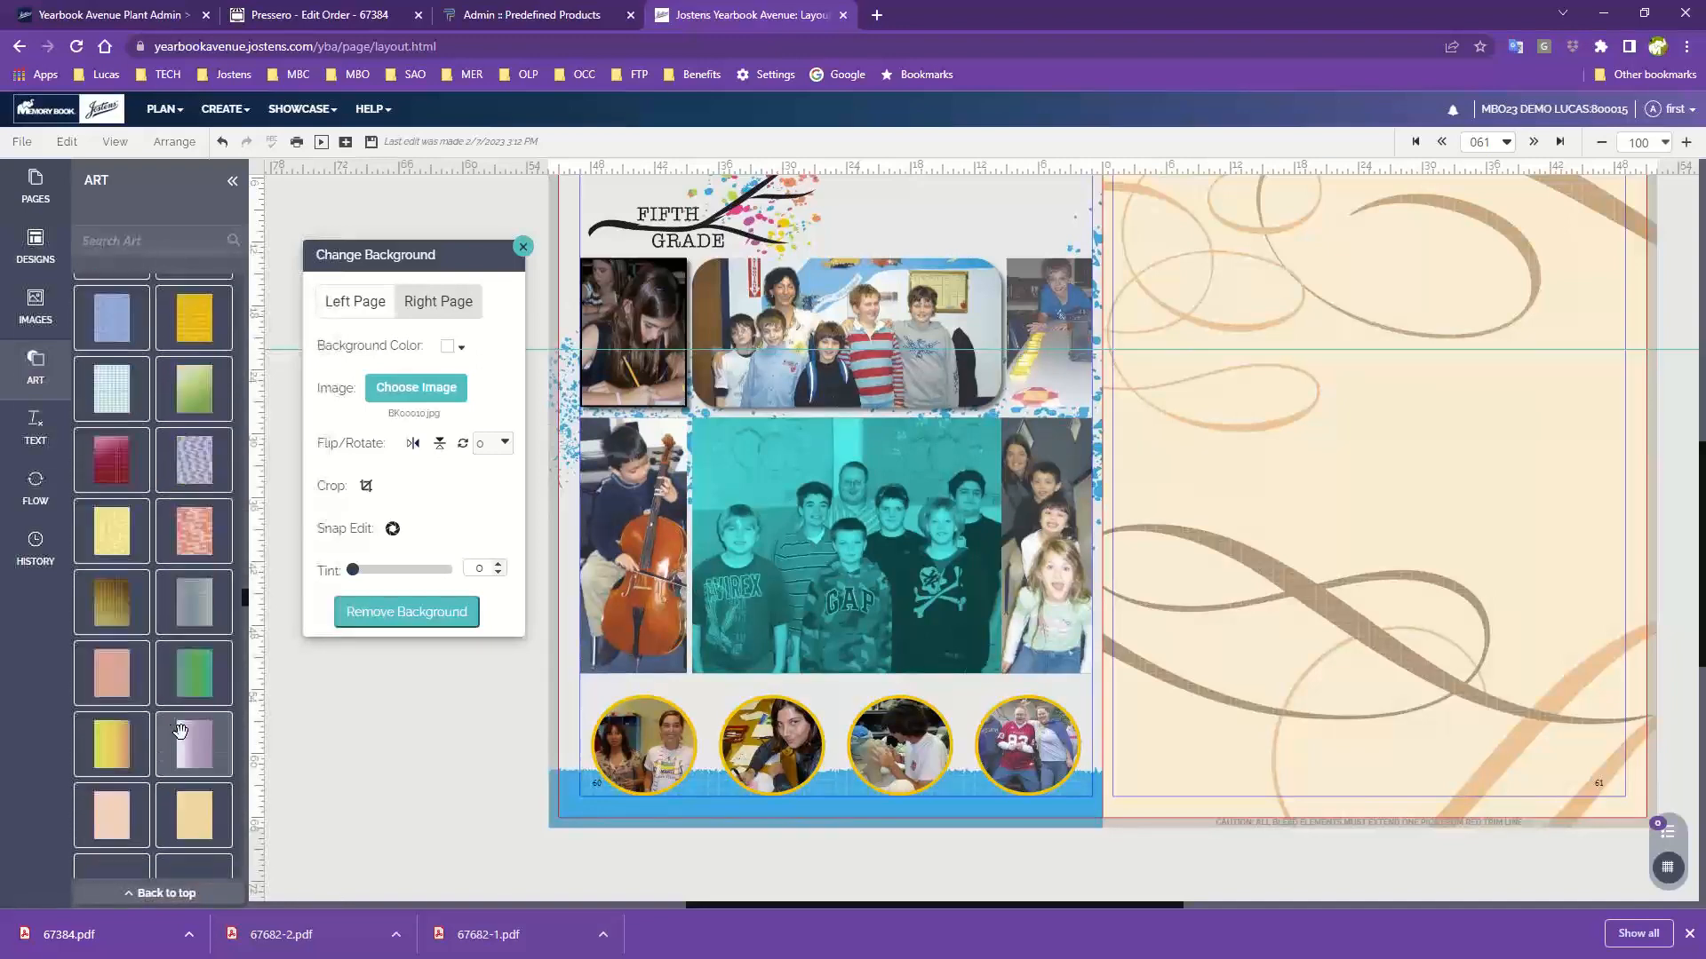
left_click_drag(202, 620, 1284, 453)
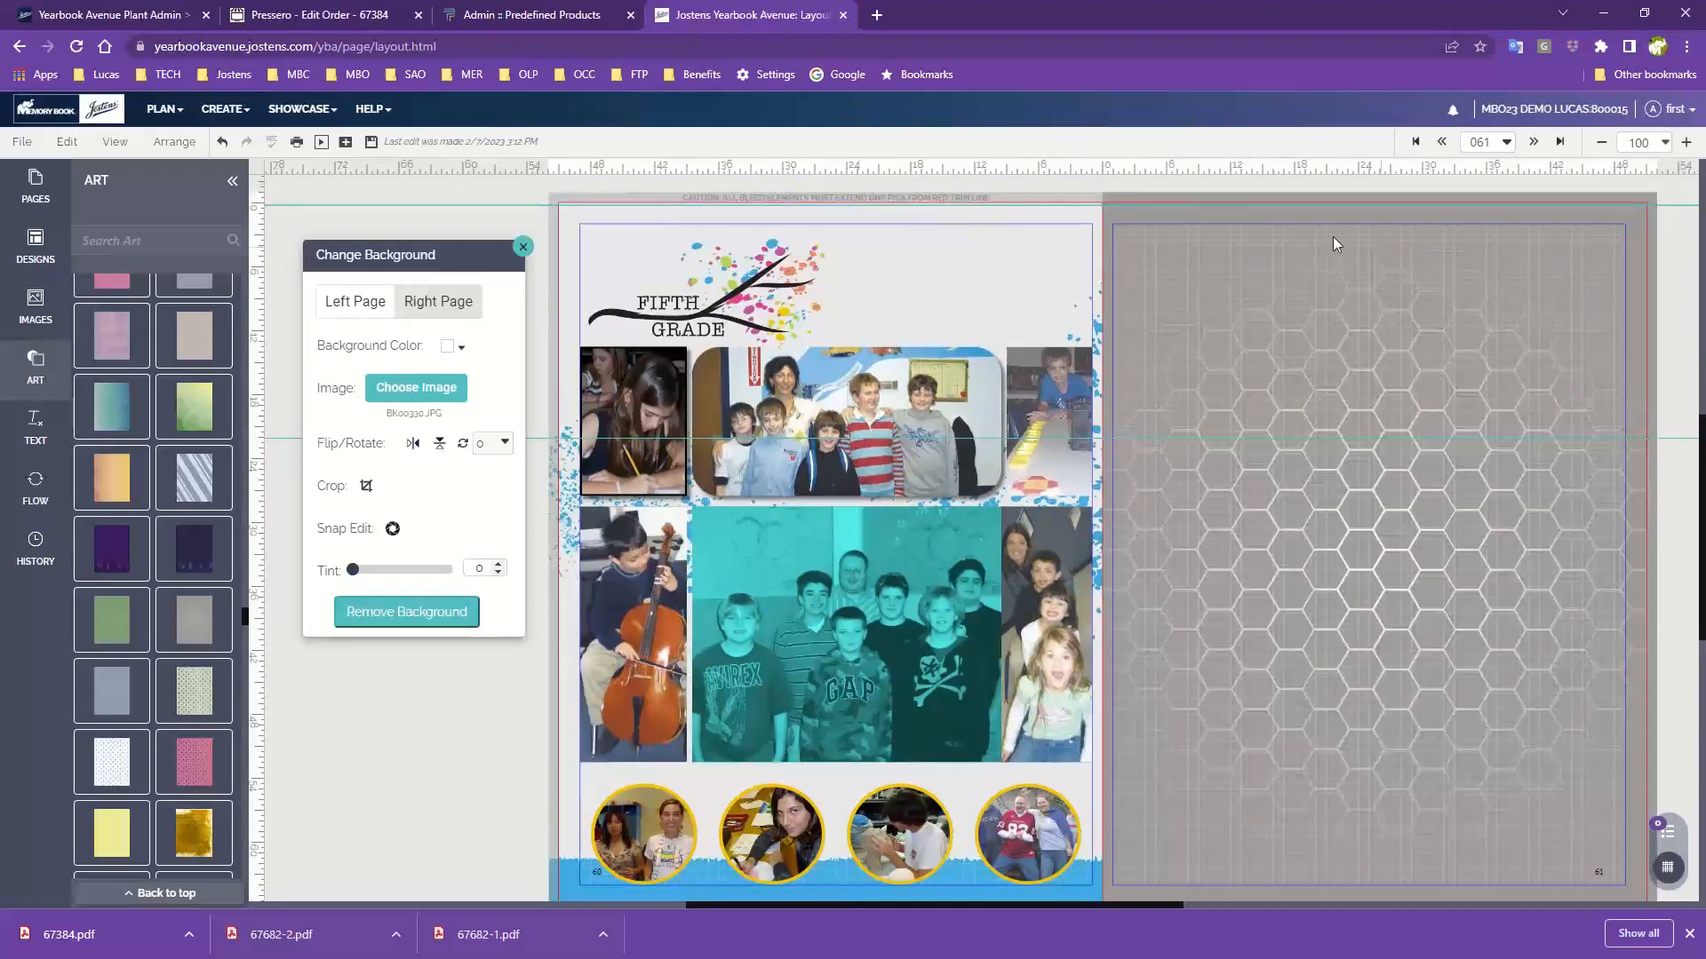
- Remove the background from the right page and save the spread
left_click(441, 615)
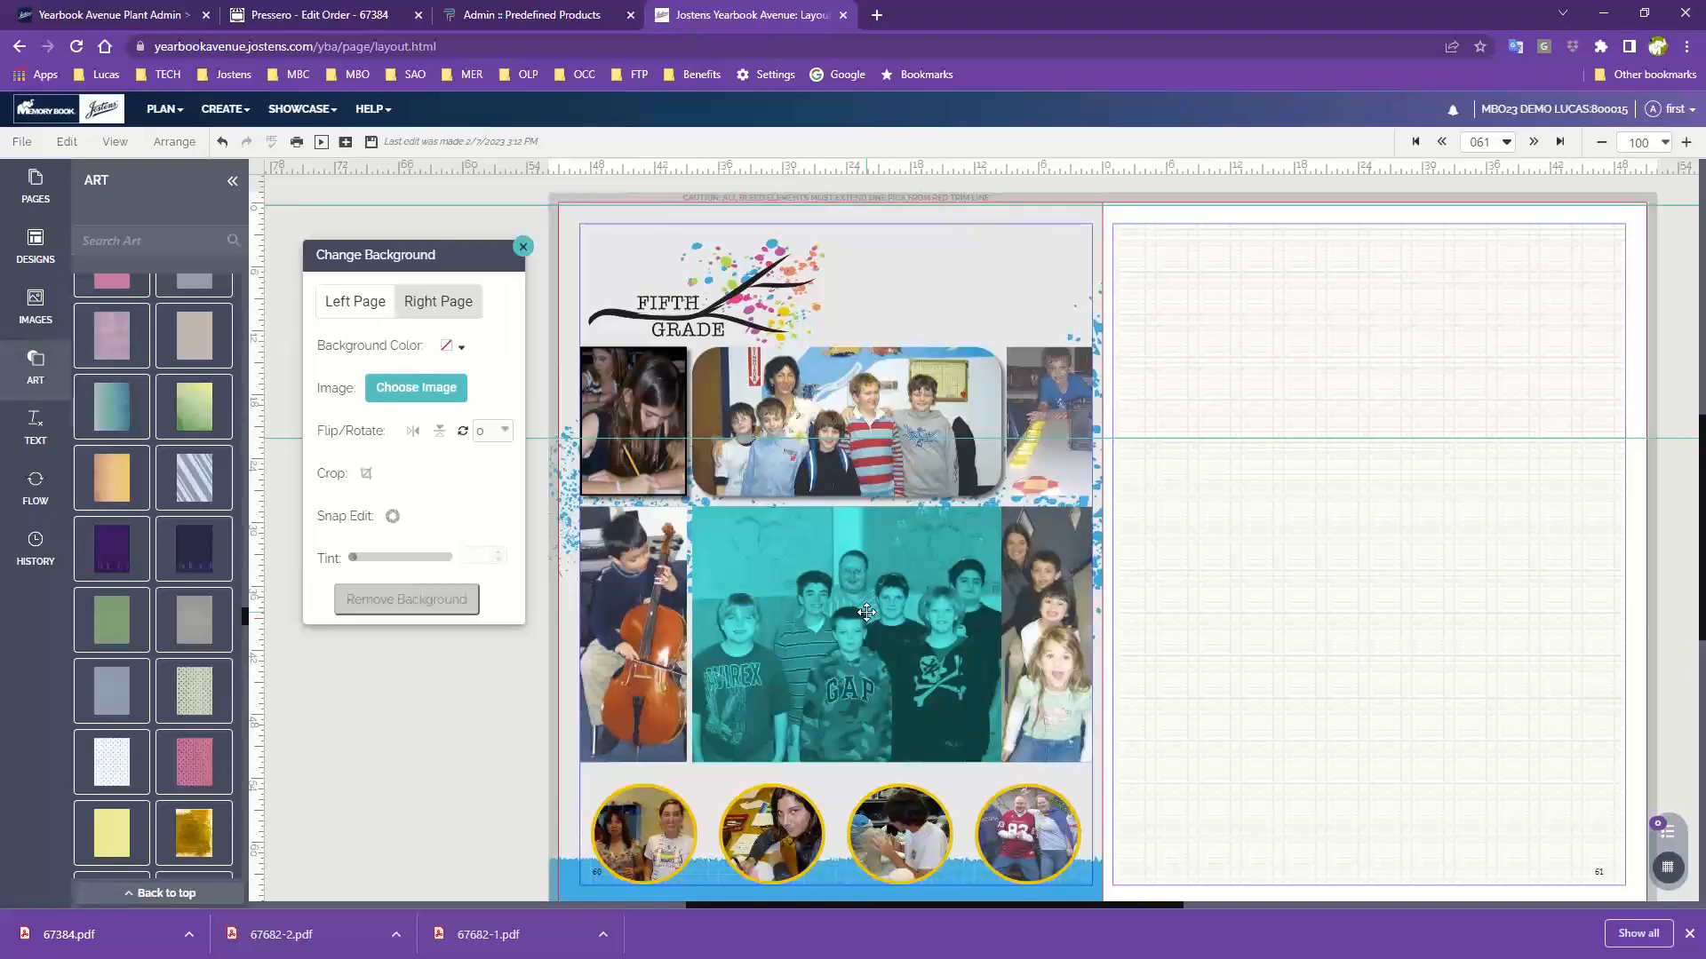
left_click(373, 144)
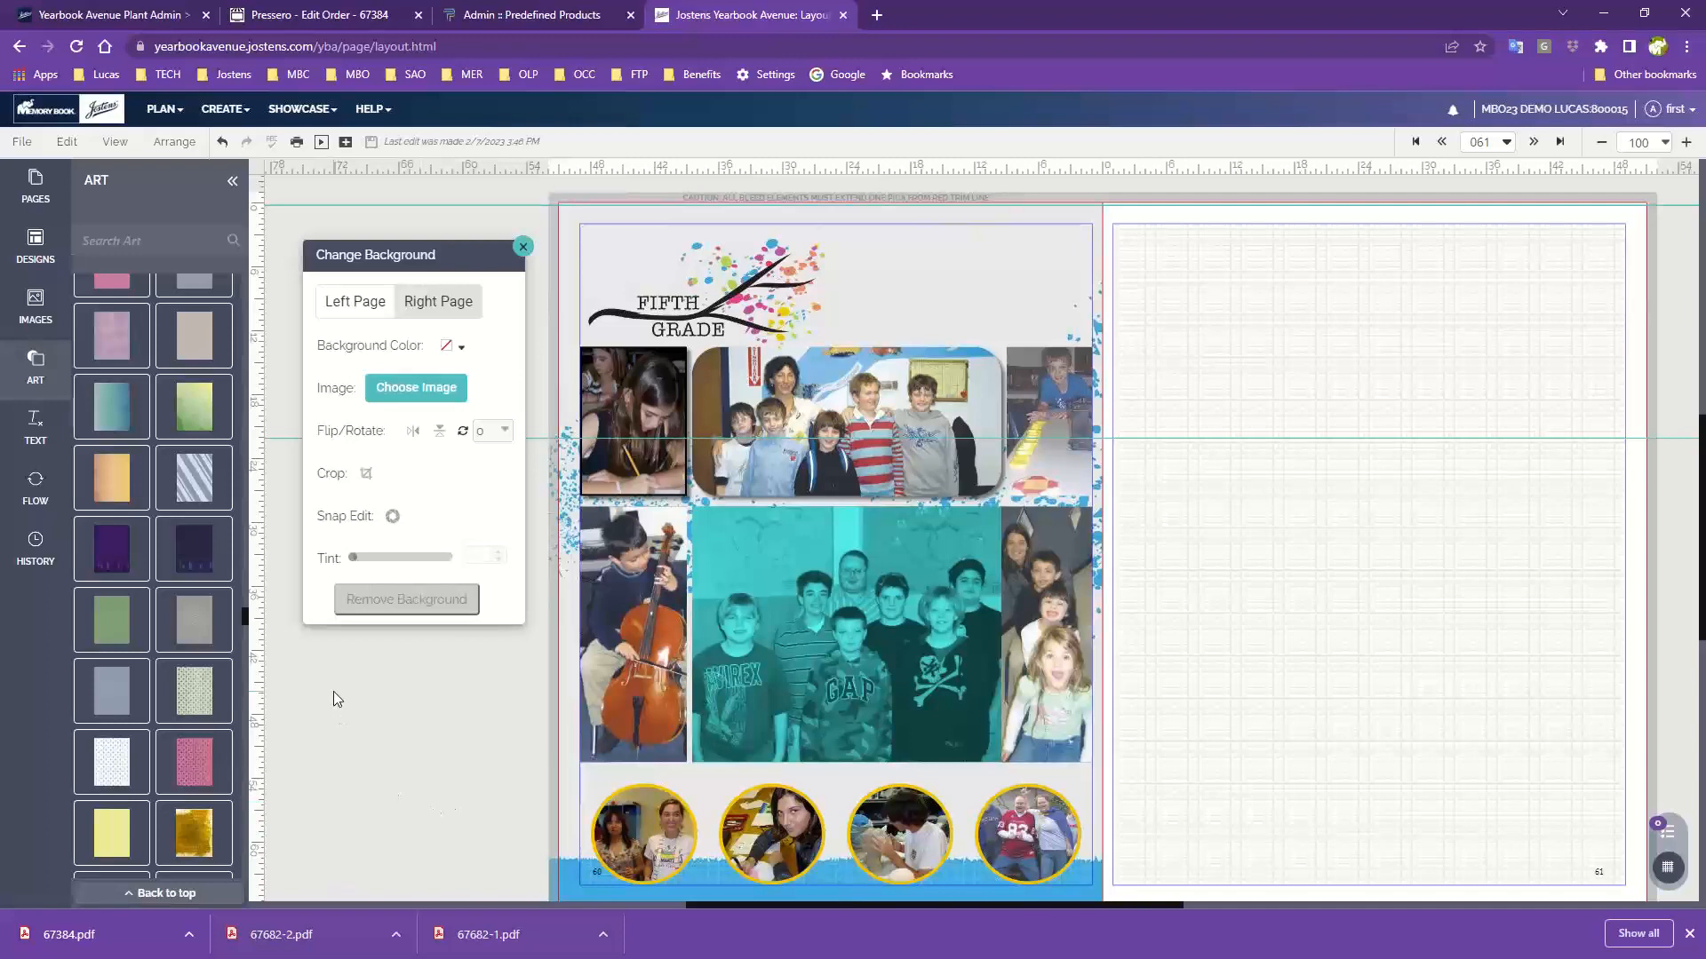
- Show the version history of page 061 and expand the versions saved this week
left_click(34, 567)
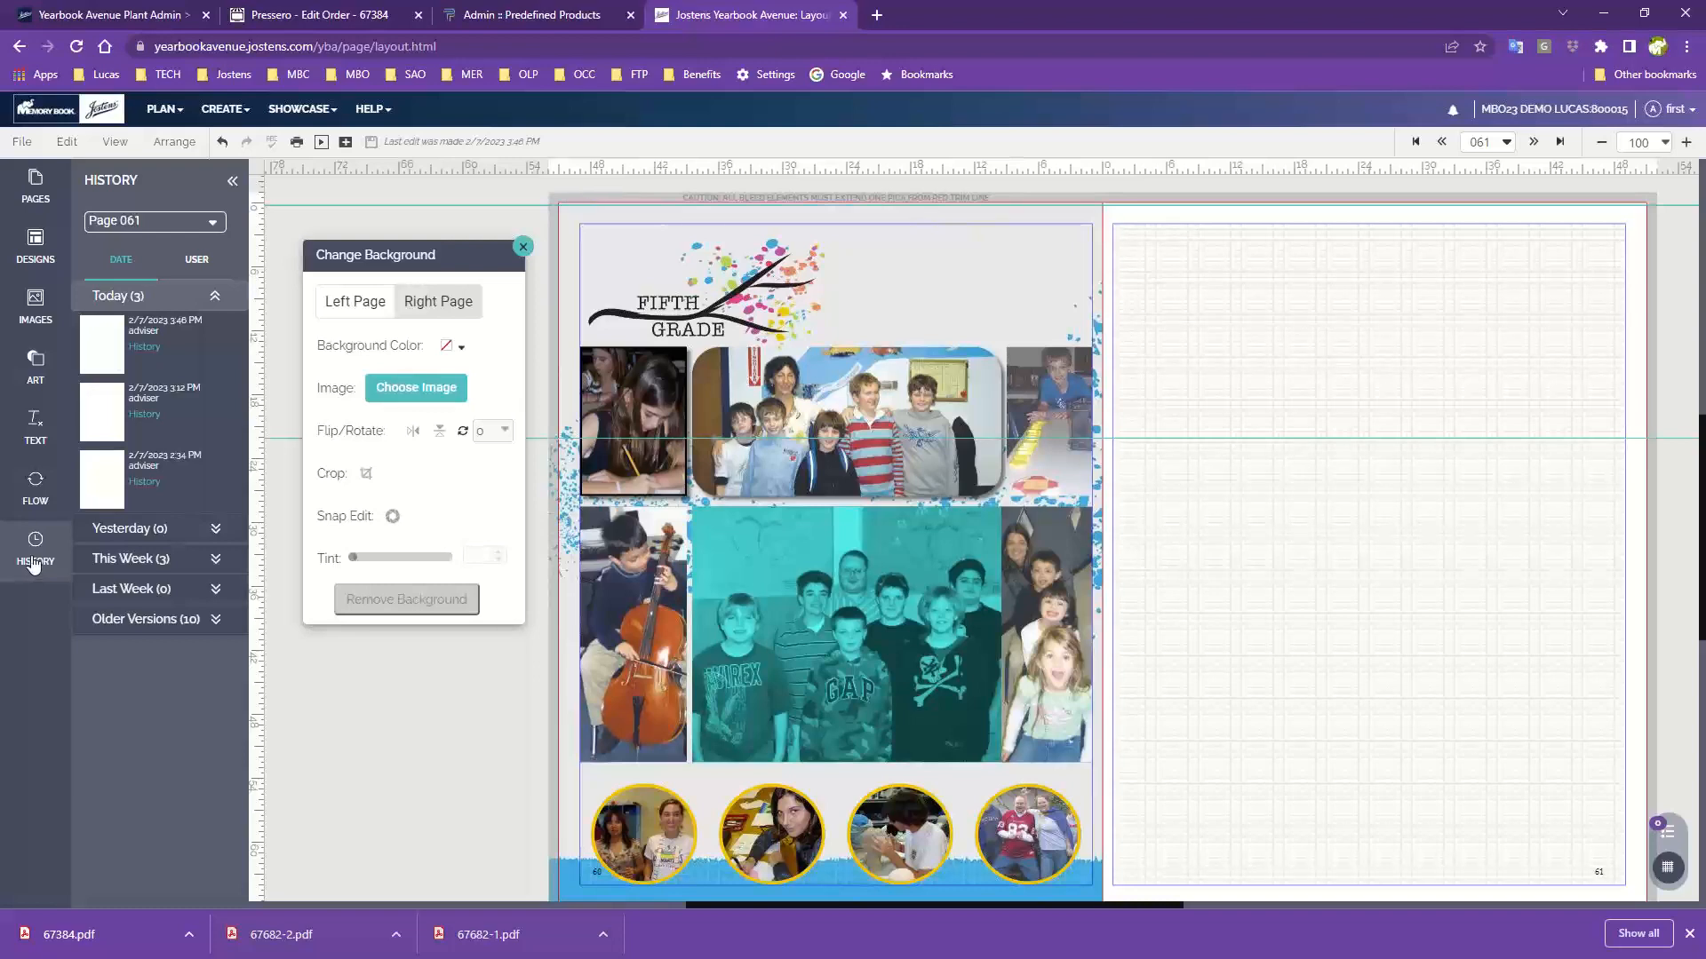
left_click(169, 559)
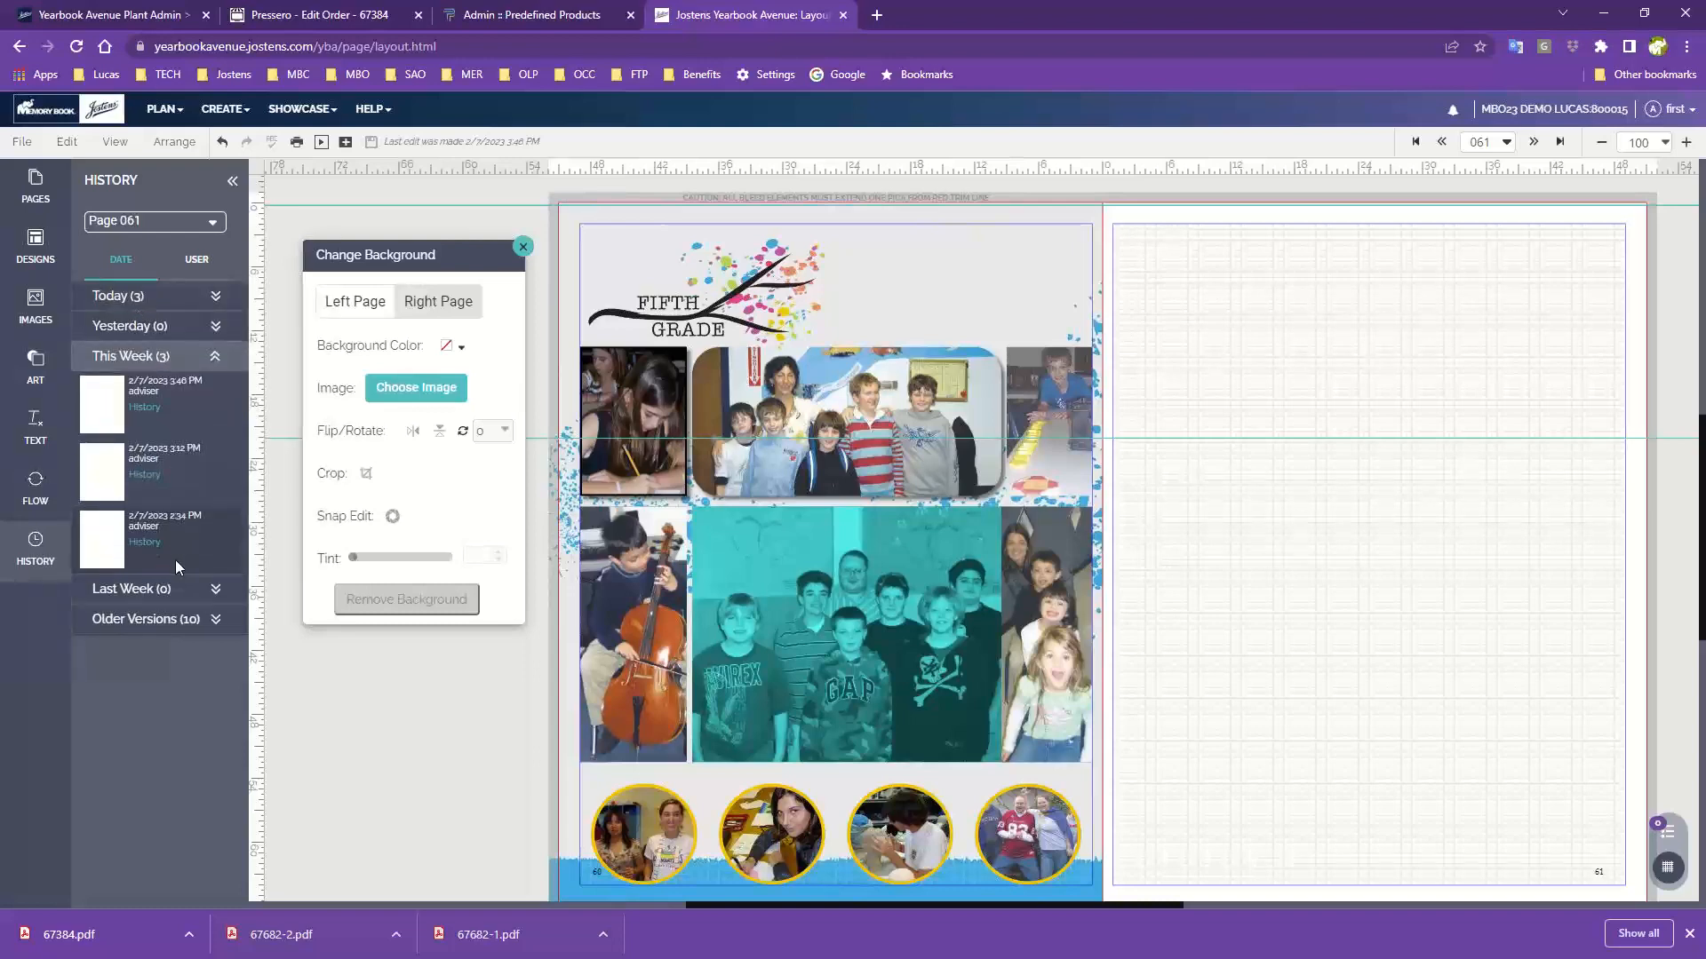
- Examine the older versions of page 061, and expand the versions of the page saved today
left_click(189, 619)
scroll(185, 615, "down", 3)
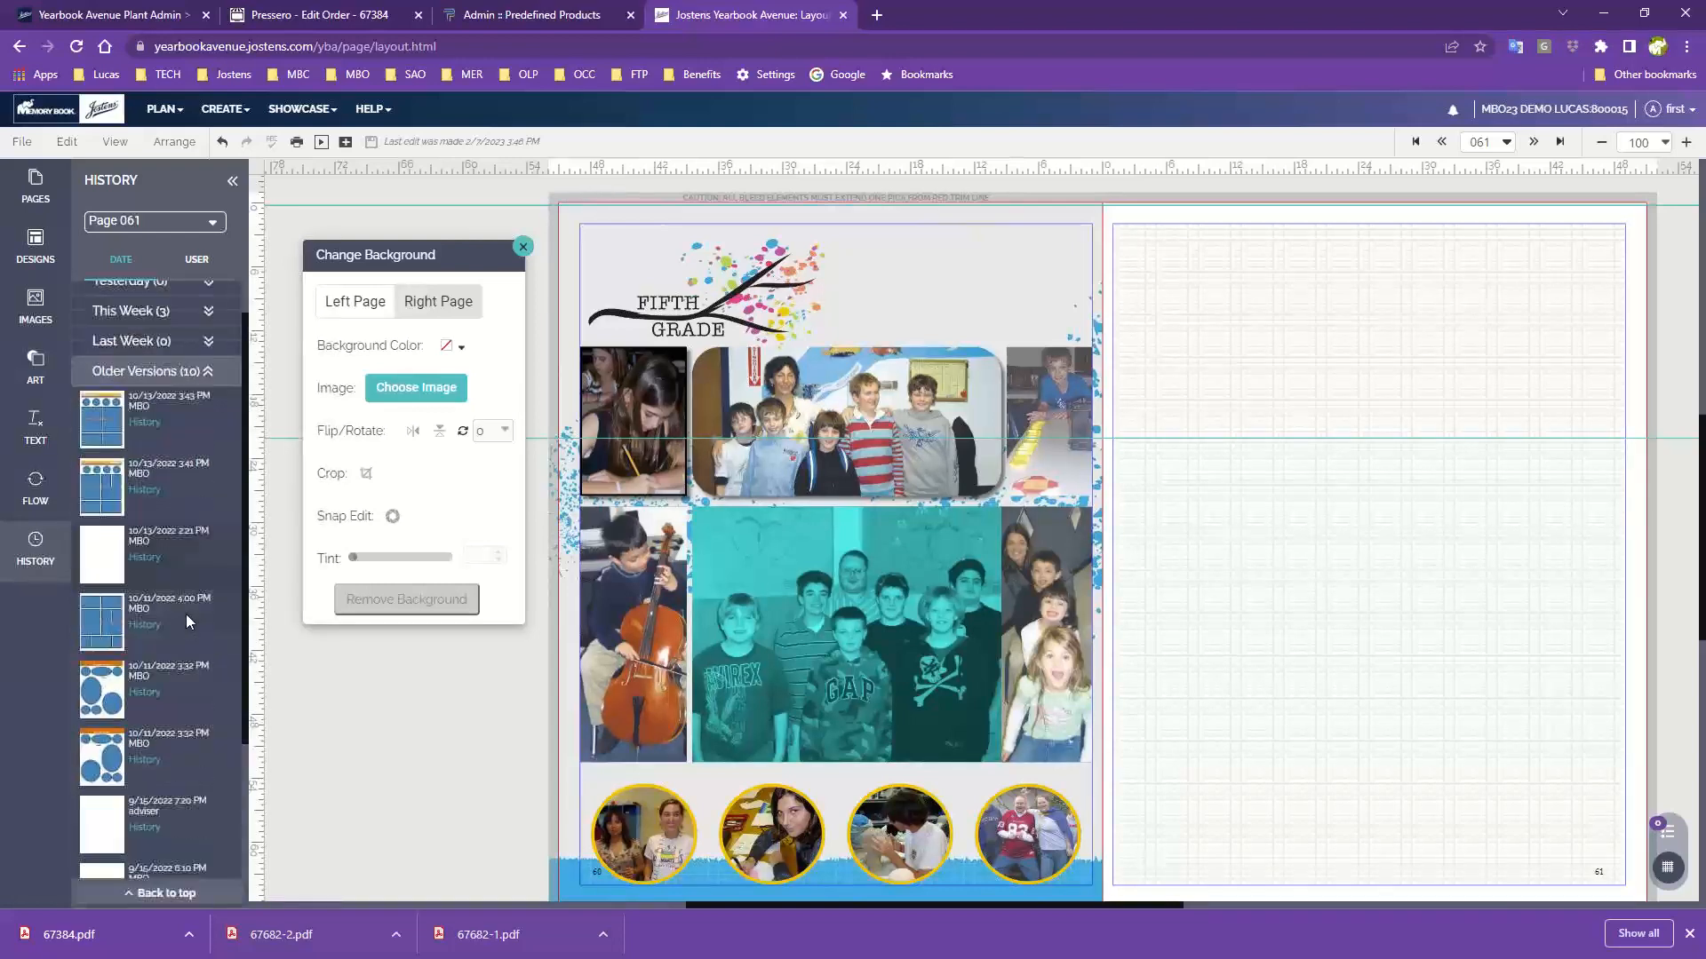
scroll(185, 615, "up", 3)
left_click(201, 296)
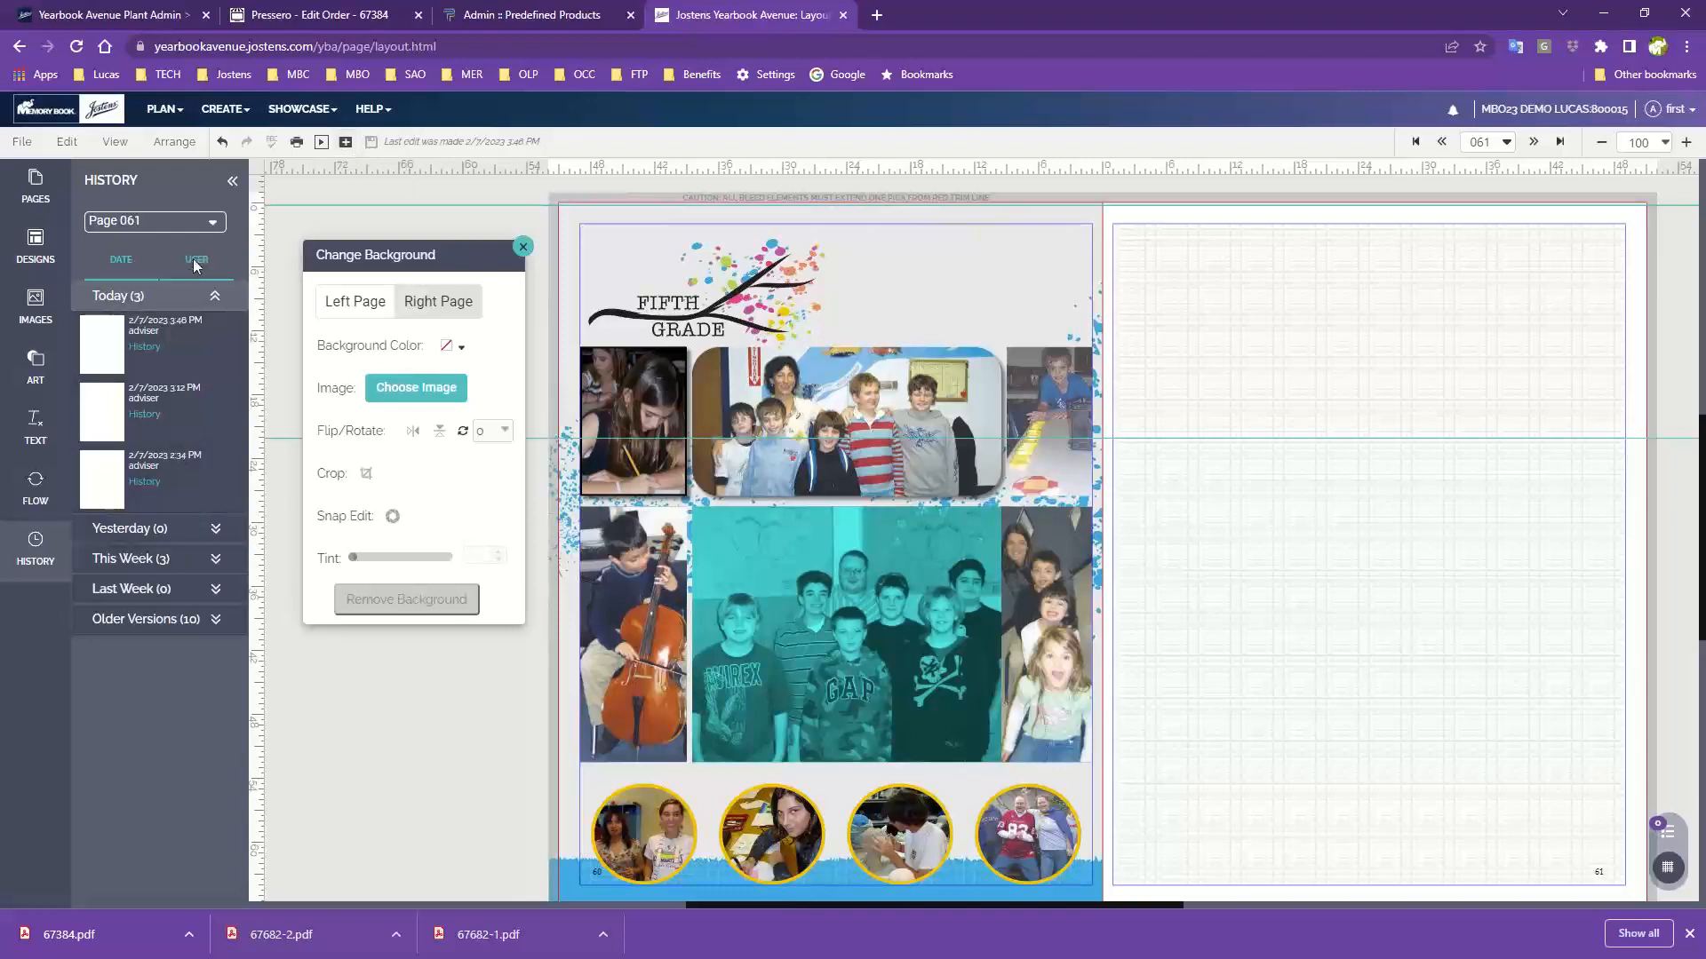
- Show the version history of page 060, restore its 2/7/2023 3:12 PM version to the spread, and preview the 2:34 PM version
left_click(164, 222)
scroll(158, 255, "up", 2)
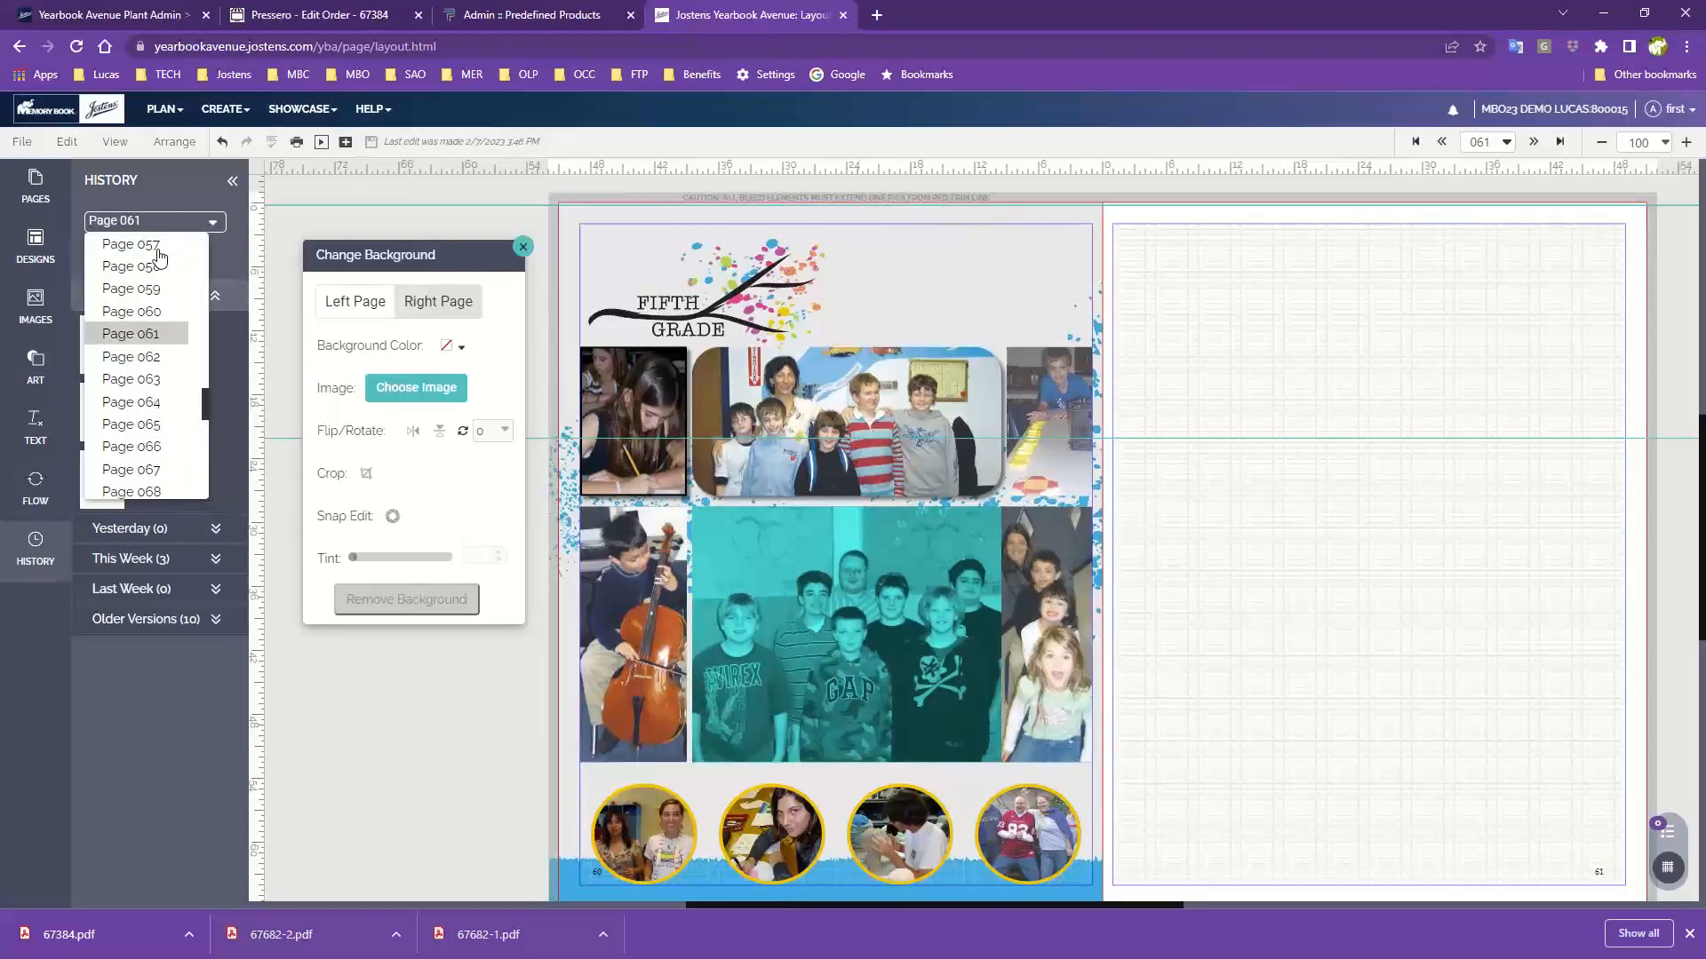
left_click(151, 317)
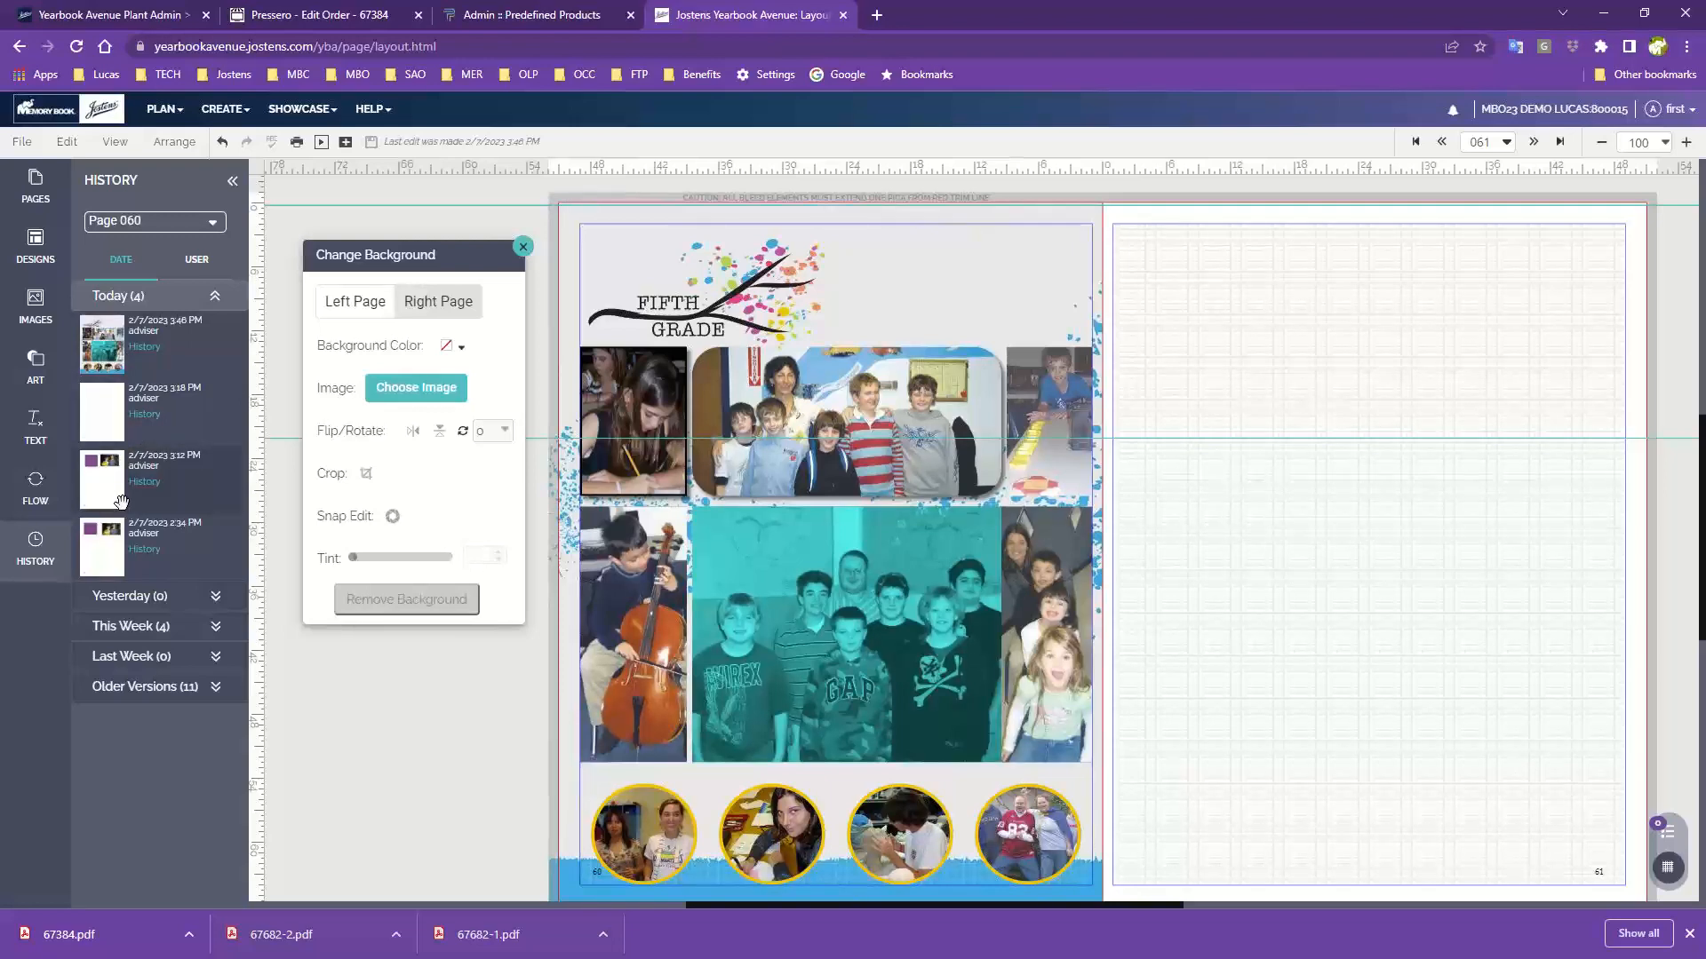
mouse_move(99, 488)
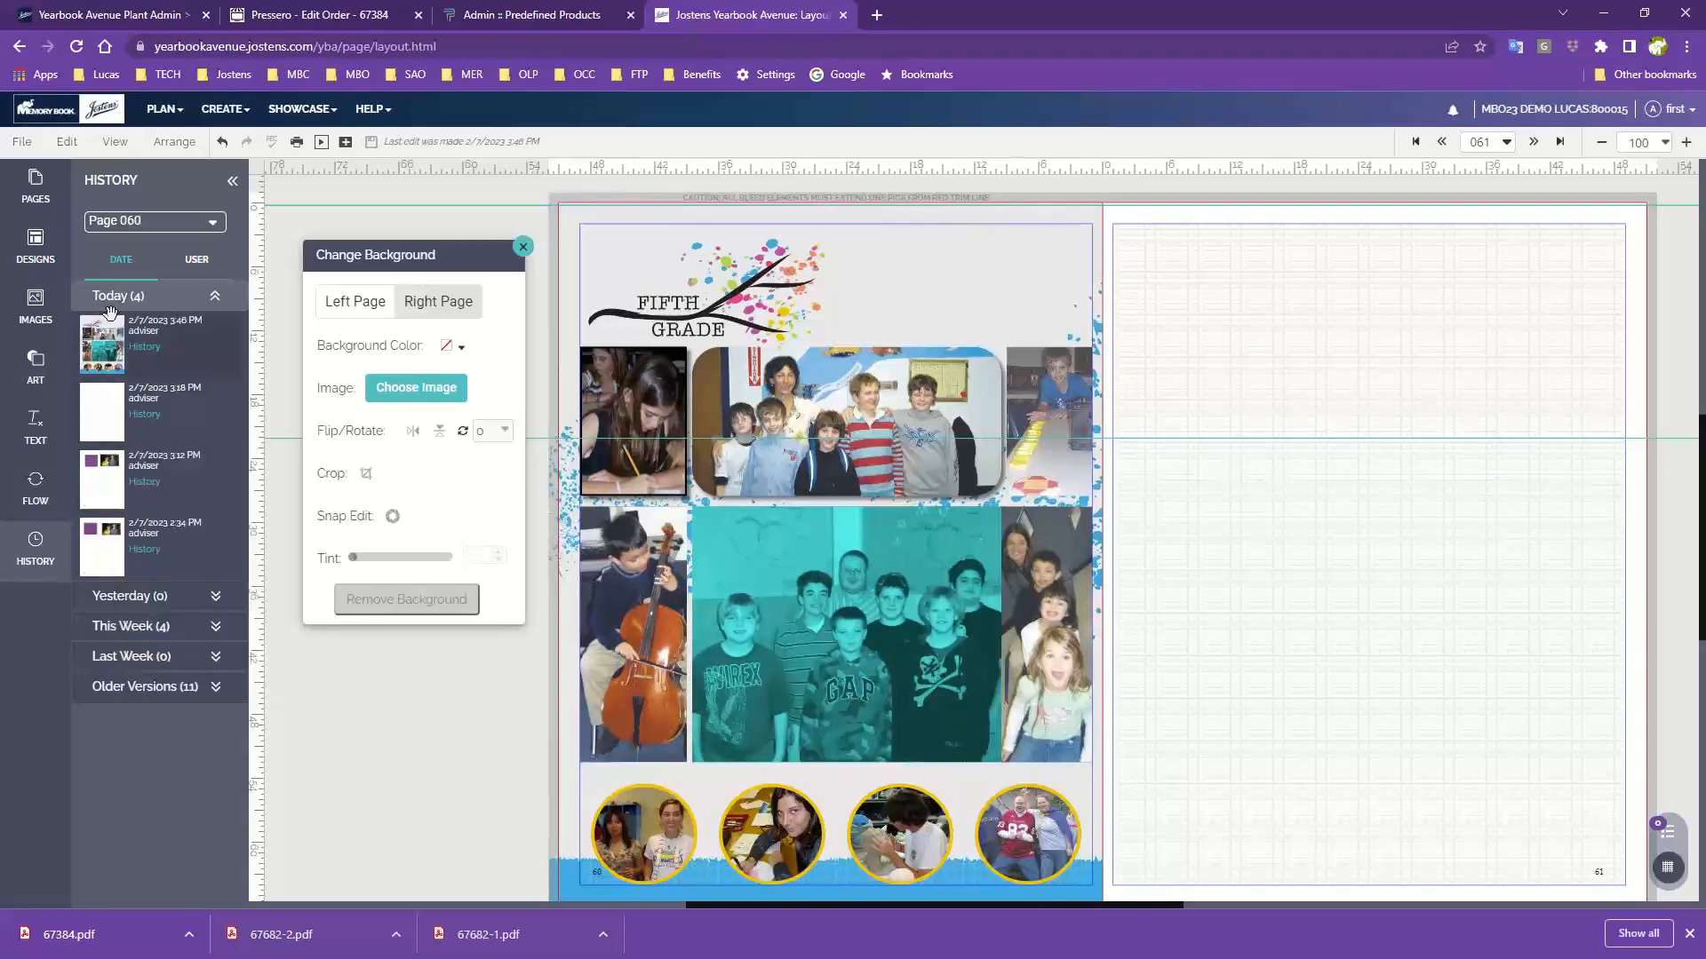
left_click(103, 483)
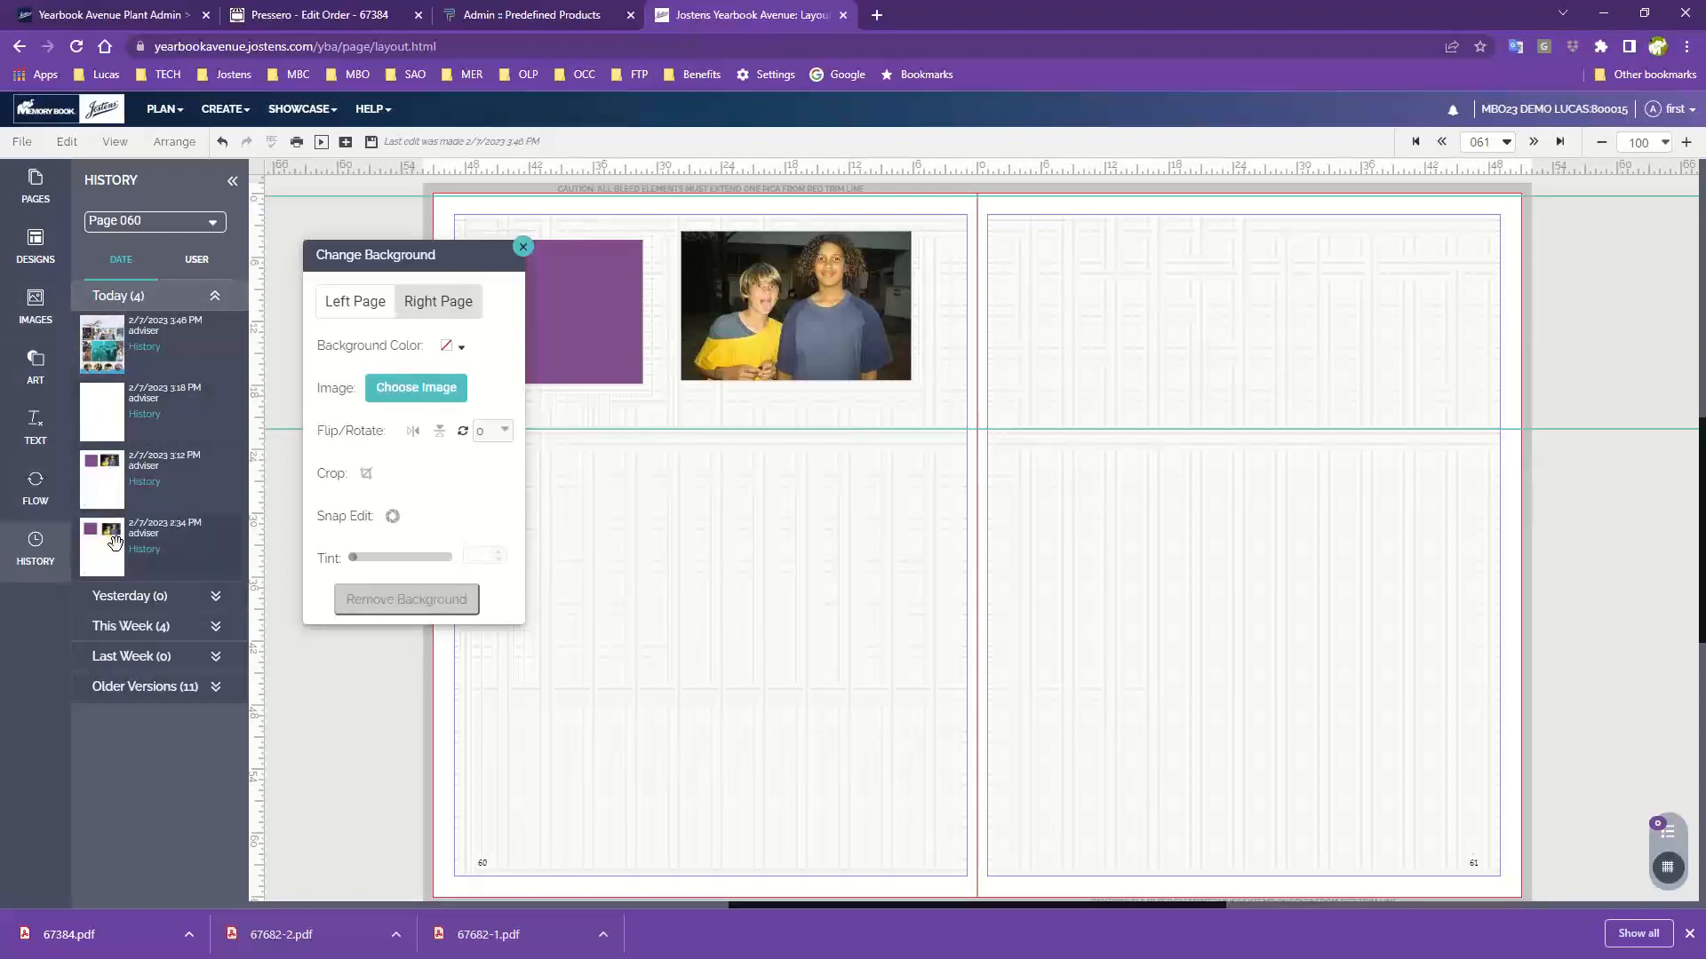
mouse_move(116, 542)
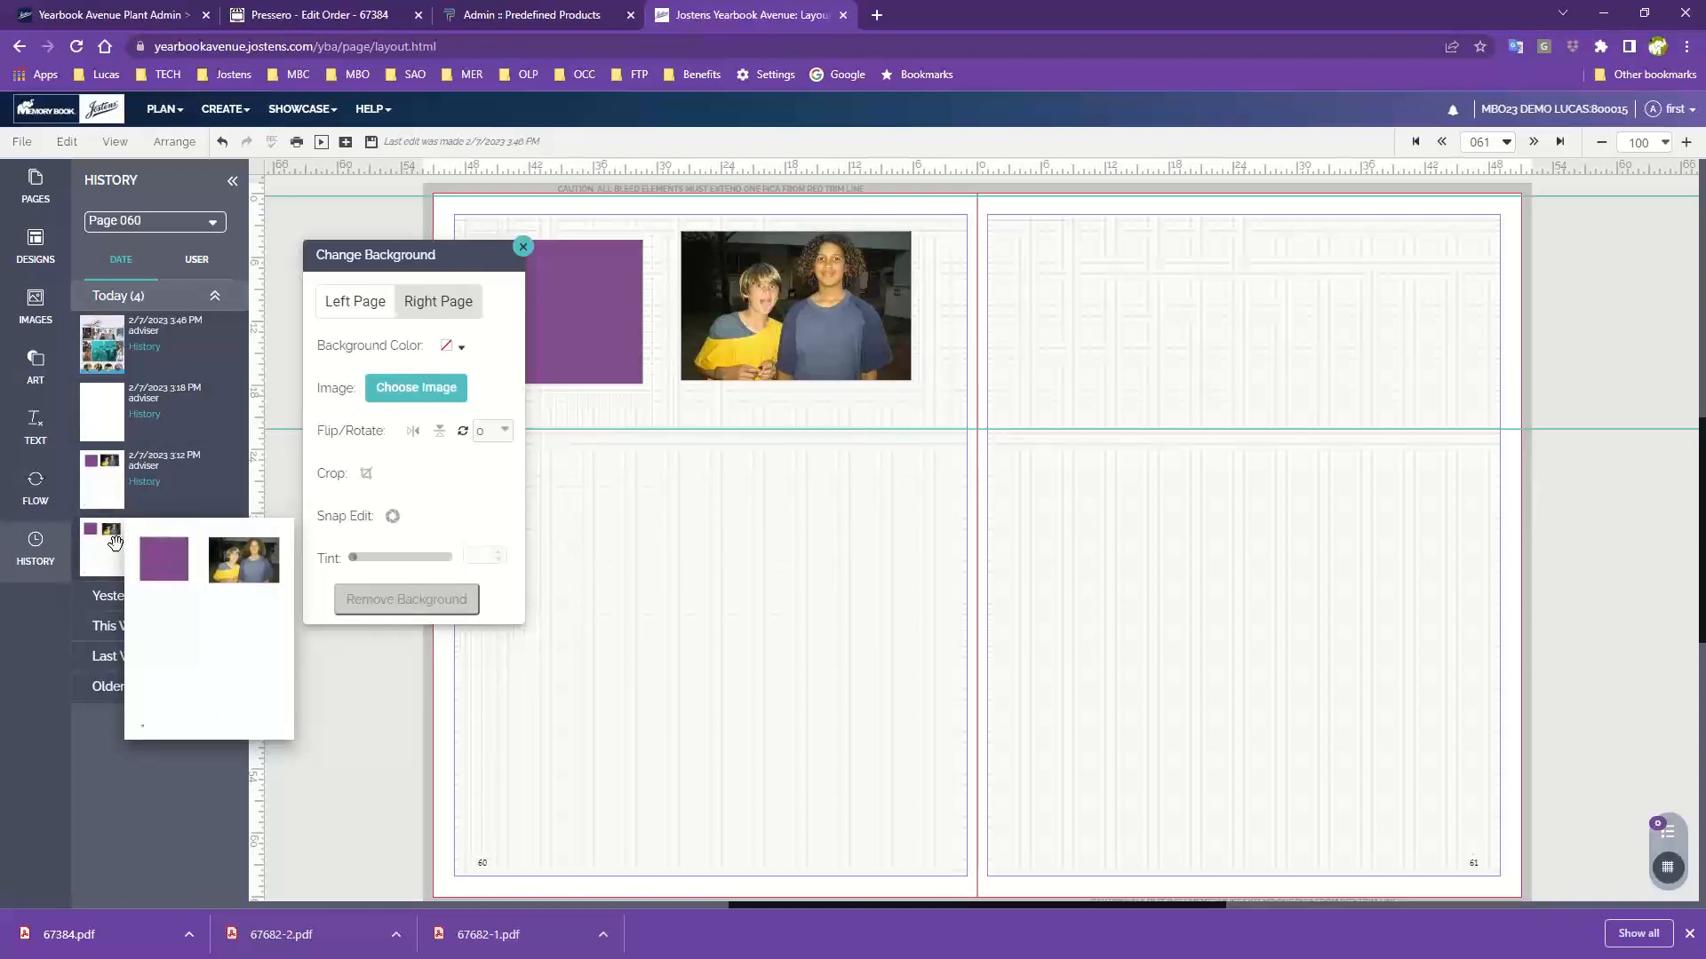